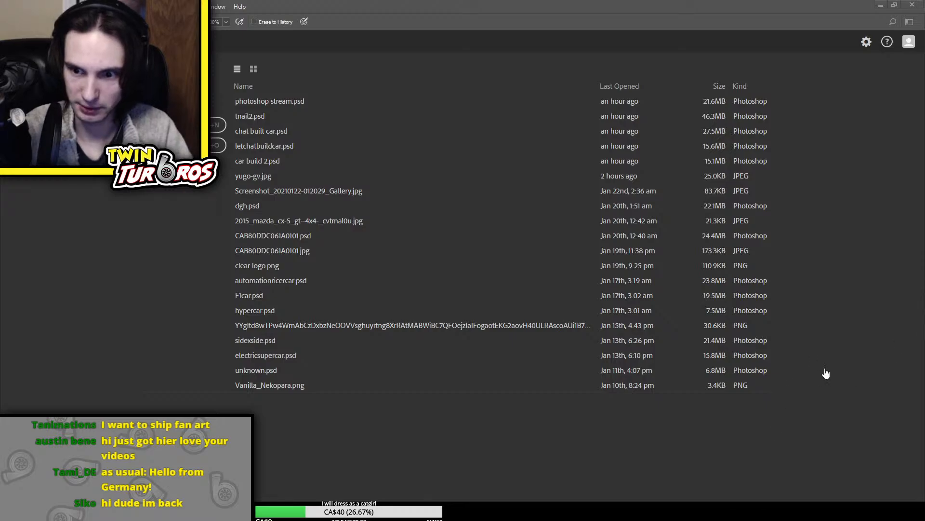
Create a blank white document and place the red Yugo convertible picture in the middle of the canvas
left_click(840, 366)
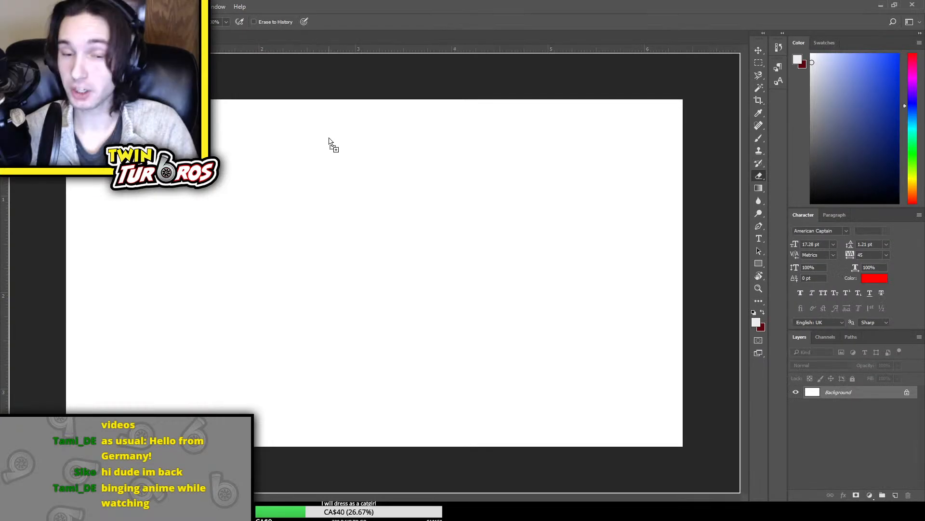
left_click_drag(329, 137, 380, 143)
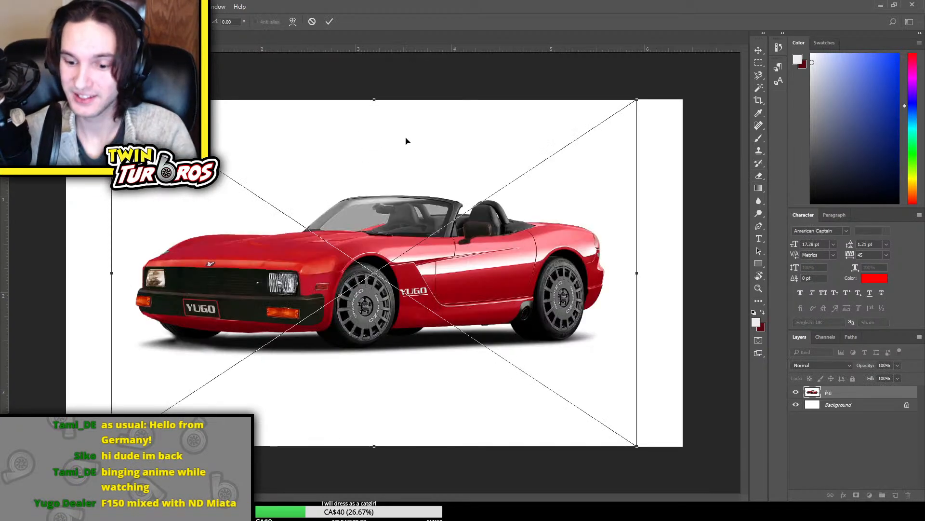
key("Return")
key("e")
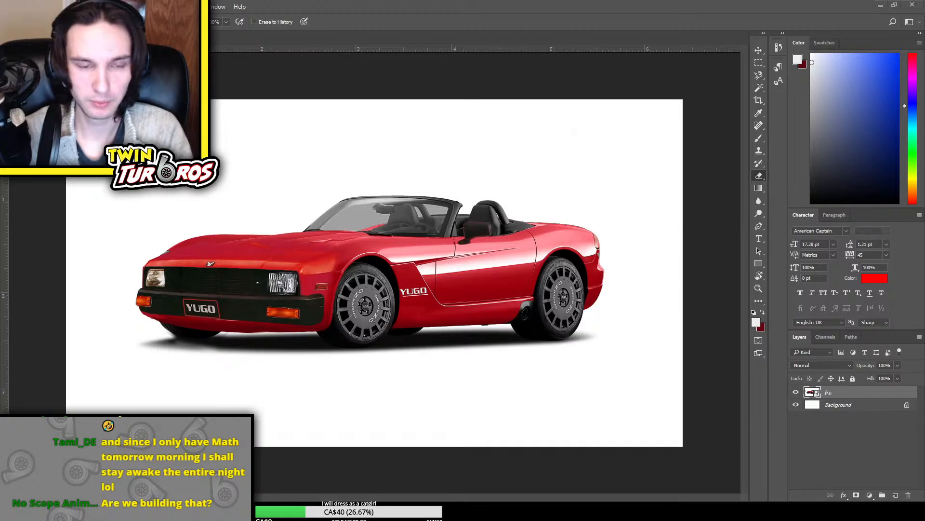
Place the silver Volvo wagon picture and the white Crown sedan picture as new layers over the Yugo
left_click_drag(1, 231, 417, 221)
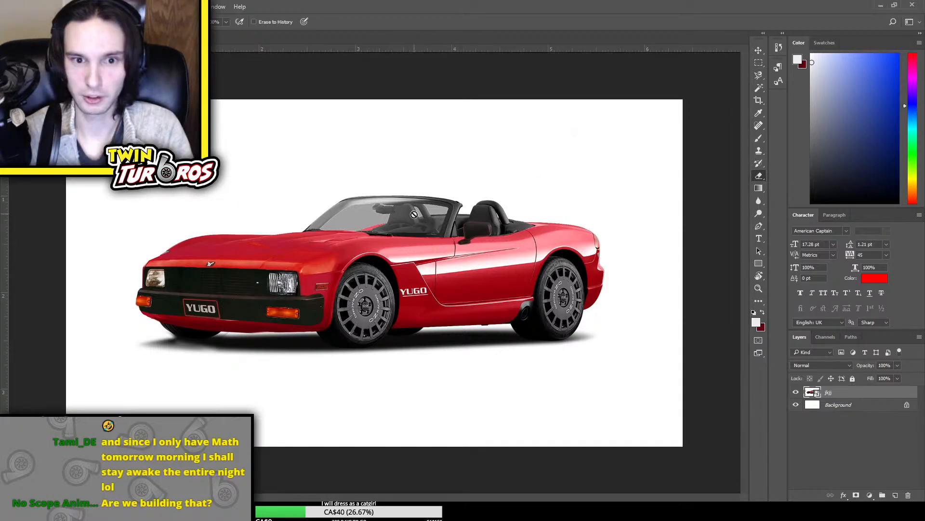
key("Return")
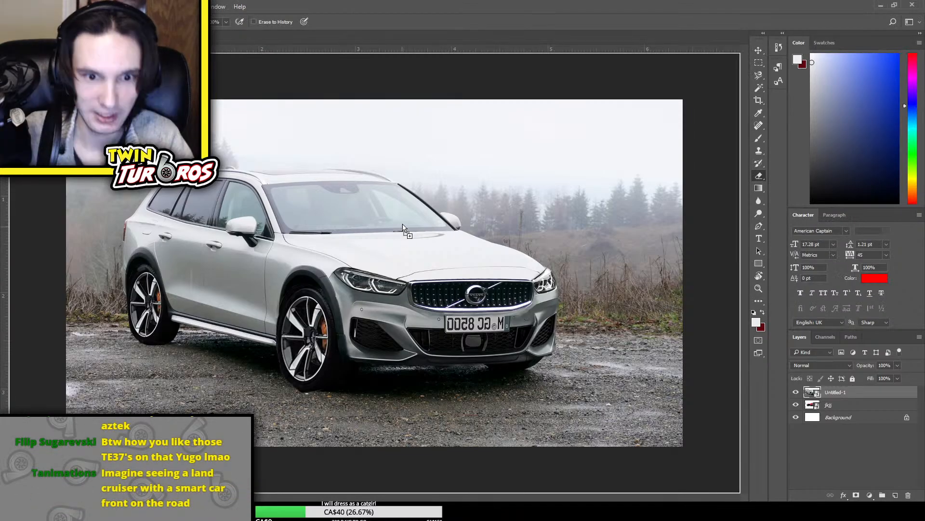
left_click_drag(531, 282, 416, 219)
key("Return")
key("e")
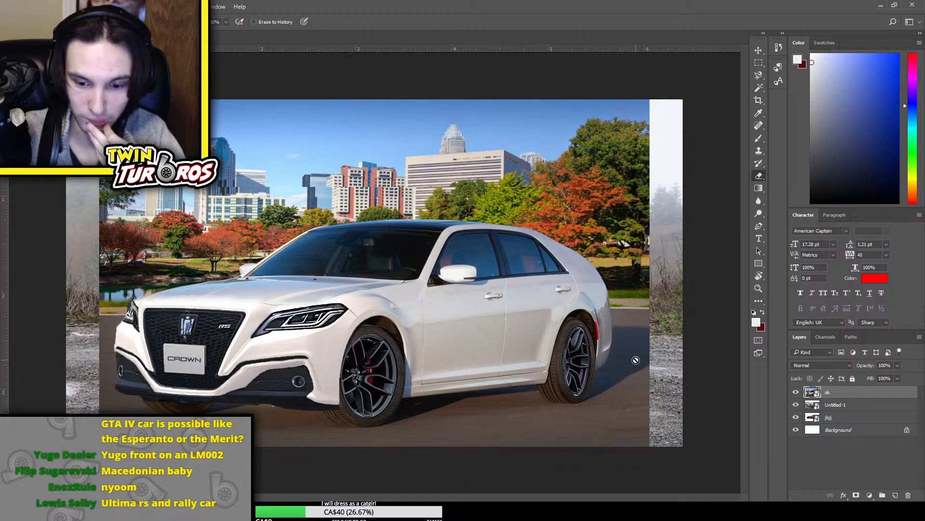
Delete all the placed car picture layers, including the orange Juke, leaving only the Background layer
key("Delete")
key("Delete")
key("Delete")
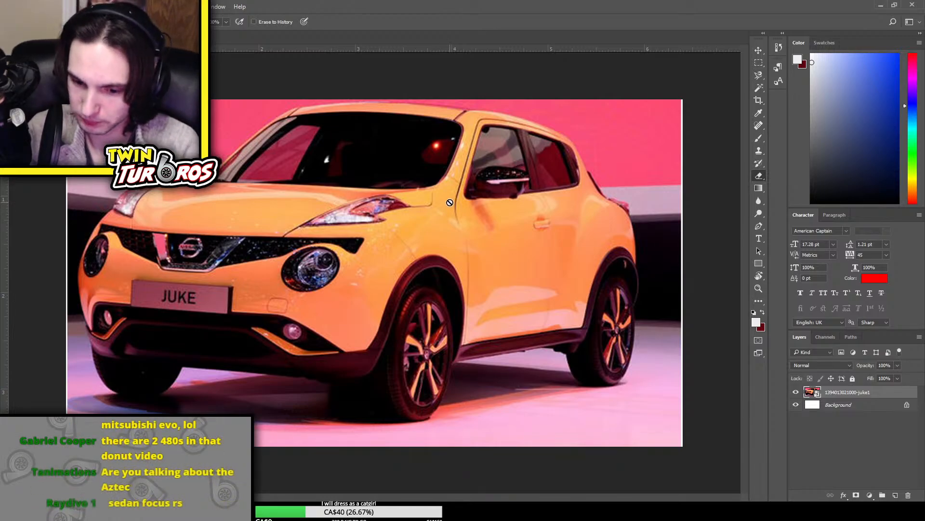
key("Delete")
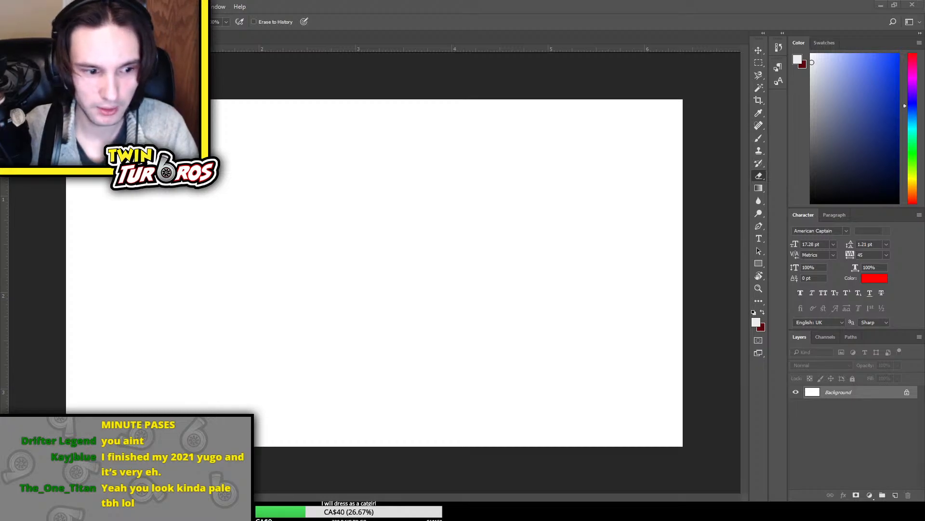
Place the red 2014 Holden Ute photo and scale it up until it fills the canvas height
left_click_drag(0, 221, 347, 221)
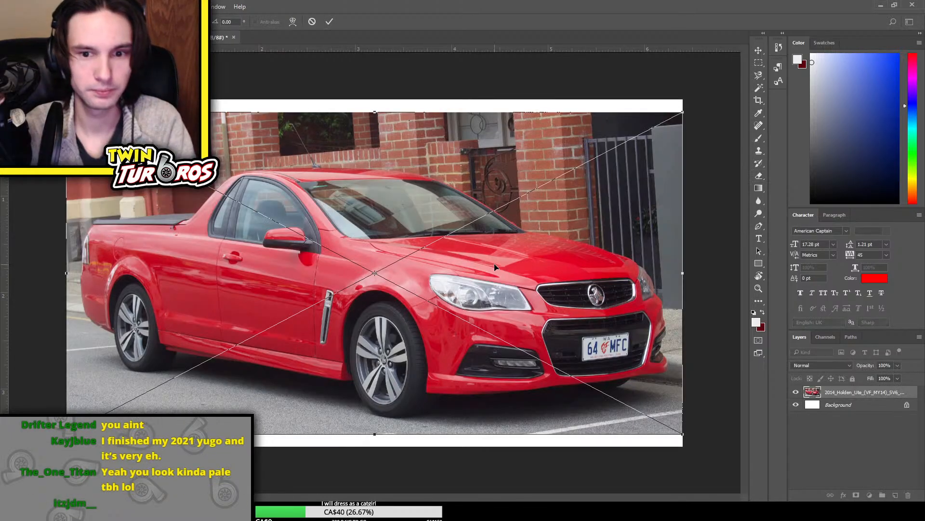
left_click_drag(683, 111, 702, 92)
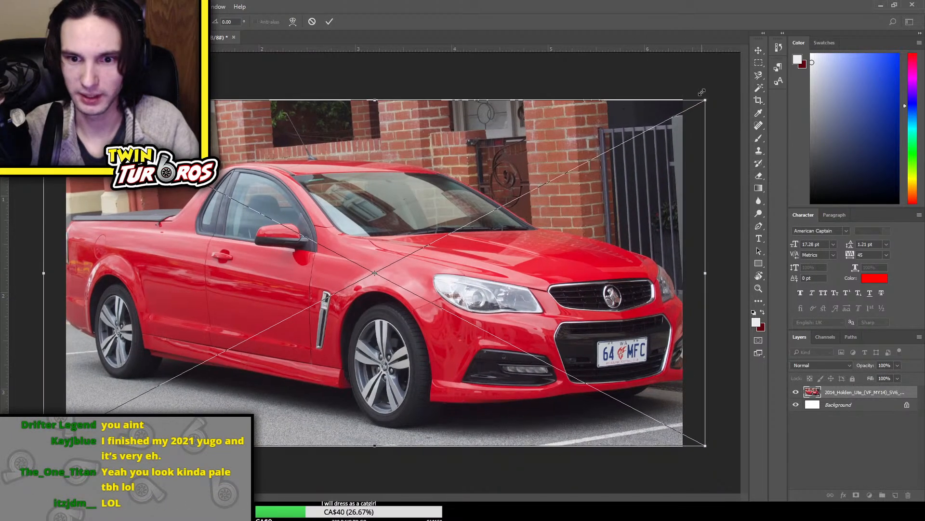
key("Return")
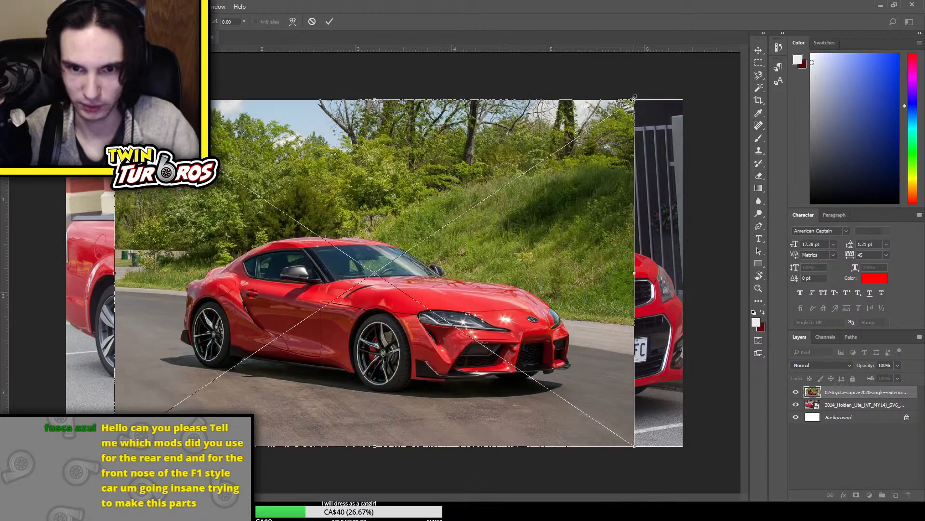
left_click_drag(632, 97, 705, 53)
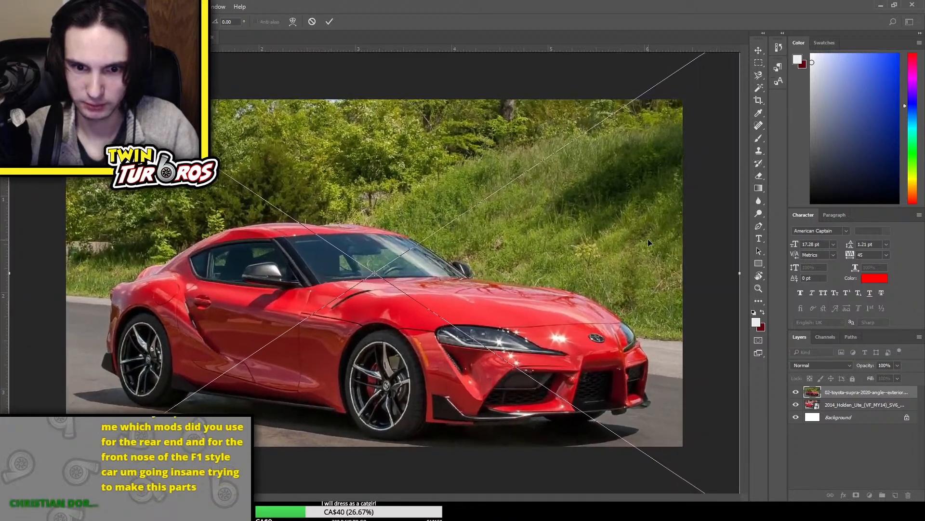
left_click_drag(647, 238, 470, 271)
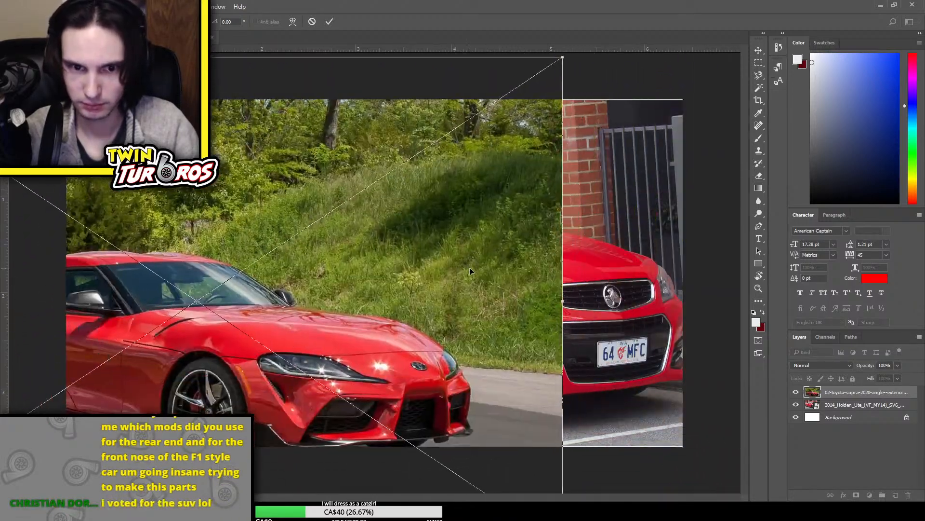
key("Return")
key("e")
key("Delete")
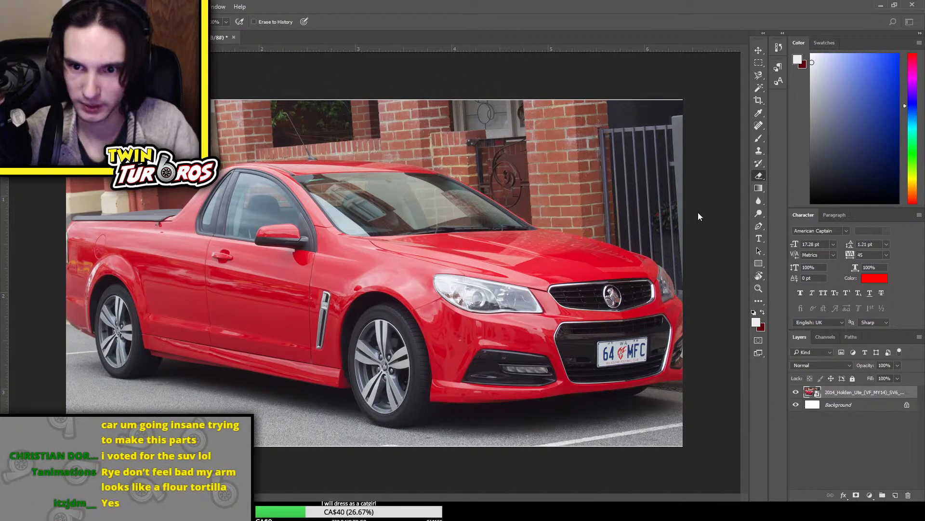
Create a second blank document and copy the Holden Ute layer into it from the first document
left_click(822, 363)
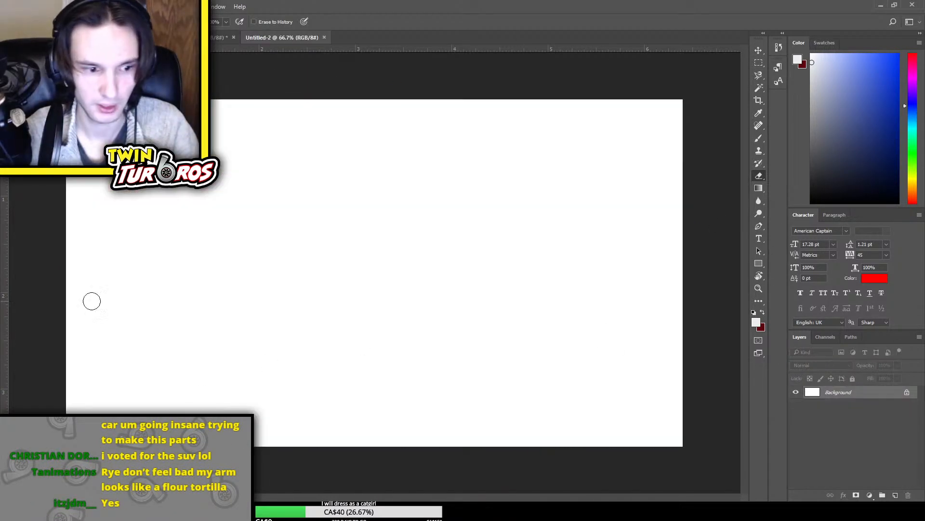
left_click(154, 37)
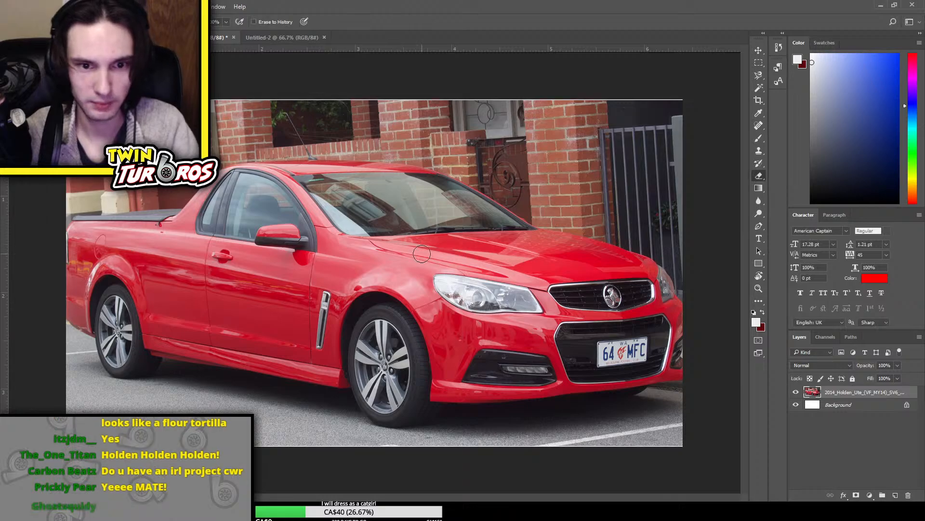
left_click(759, 50)
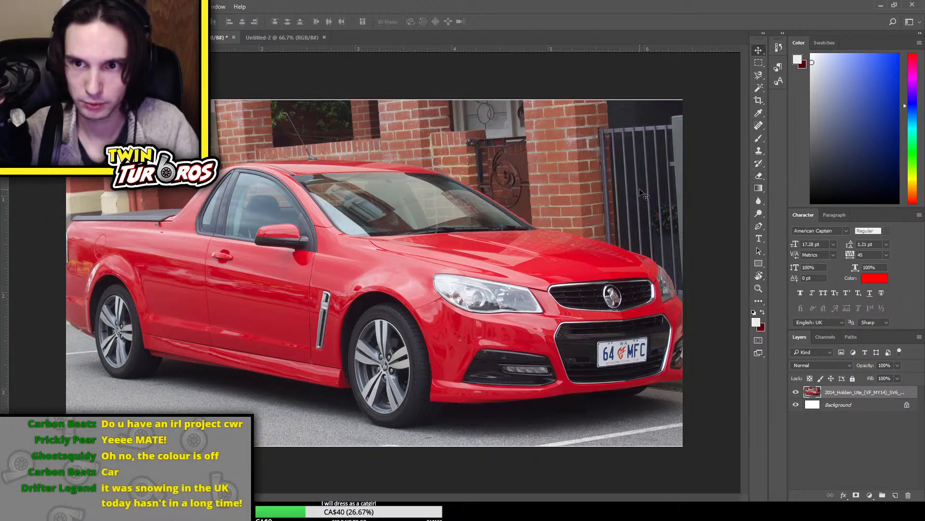
mouse_move(460, 263)
left_mouse_down()
mouse_move(279, 37)
mouse_move(434, 296)
mouse_move(584, 183)
mouse_move(636, 156)
left_mouse_up()
Scale the ute photo down to about two thirds and position it at the canvas's left side
key("ctrl+t")
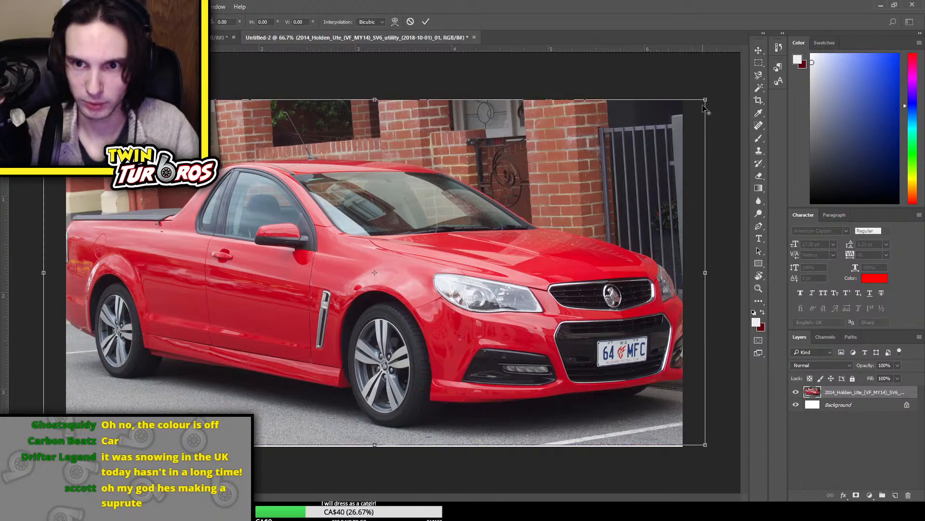
left_click_drag(705, 108, 592, 154)
left_click_drag(507, 276, 395, 268)
key("Return")
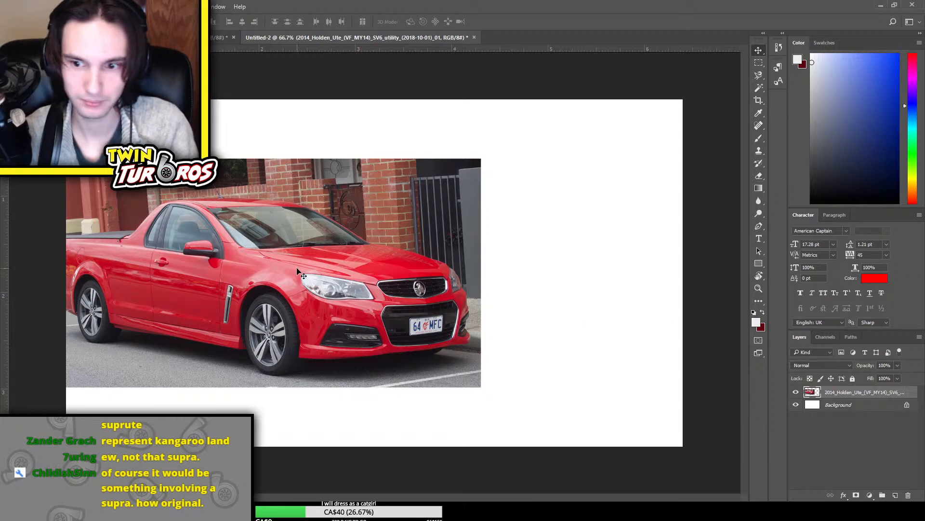
Place the red 2020 Toyota Supra photo in the first document above the ute and scale it down slightly
left_click(220, 37)
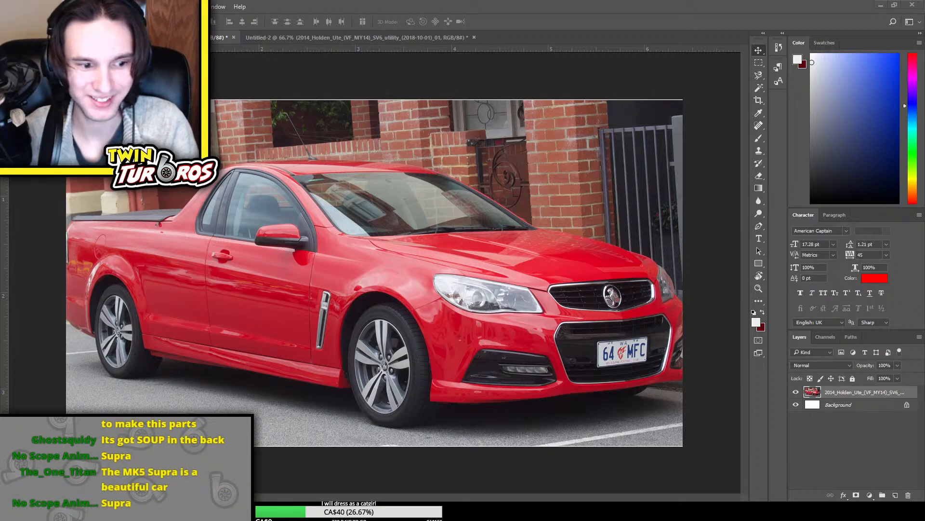
left_click_drag(392, 270, 421, 270)
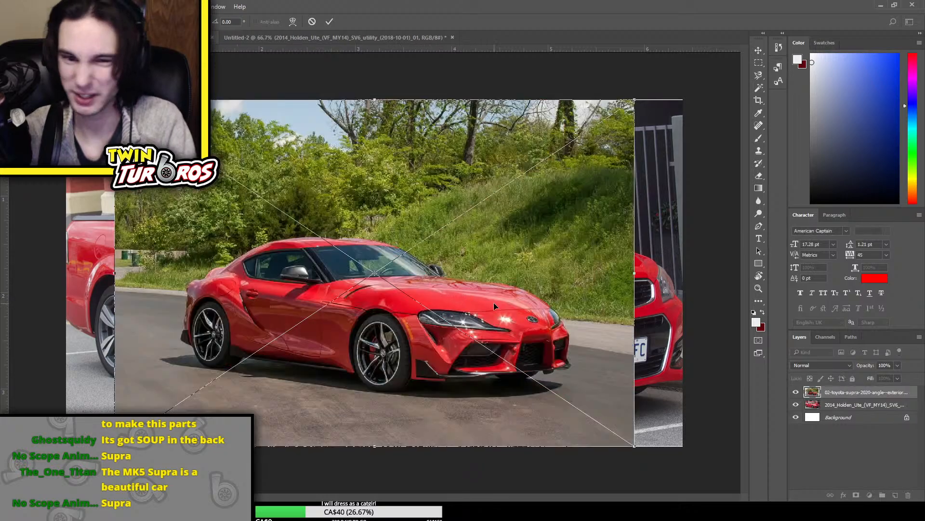
left_click_drag(635, 101, 603, 120)
key("Return")
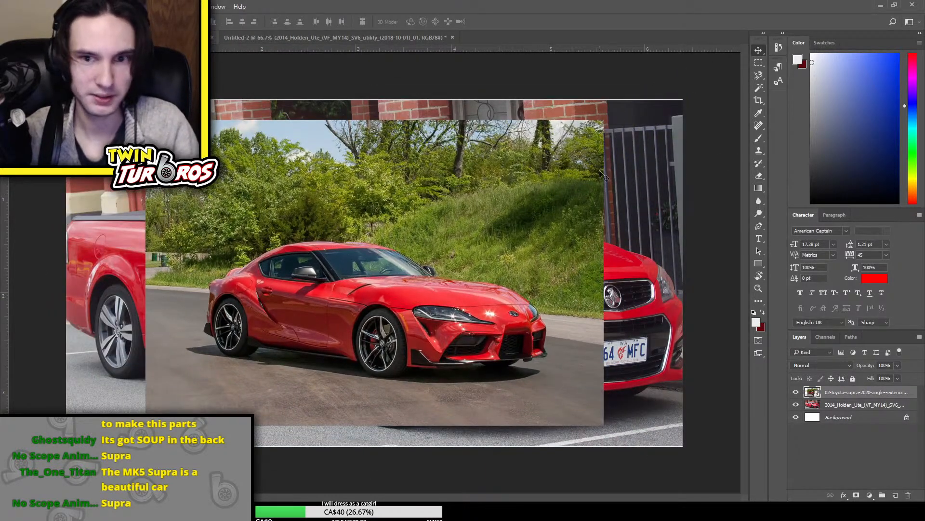
Copy the Supra layer into Untitled-2, enlarge it and shift it toward the canvas's upper right
left_click_drag(436, 184, 498, 284)
key("ctrl+t")
left_click_drag(639, 140, 702, 97)
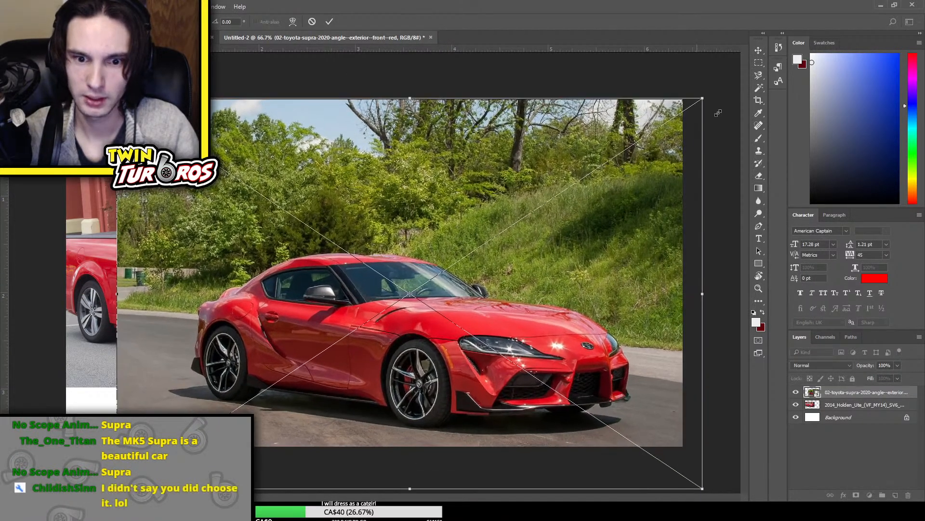
left_click_drag(532, 286, 632, 230)
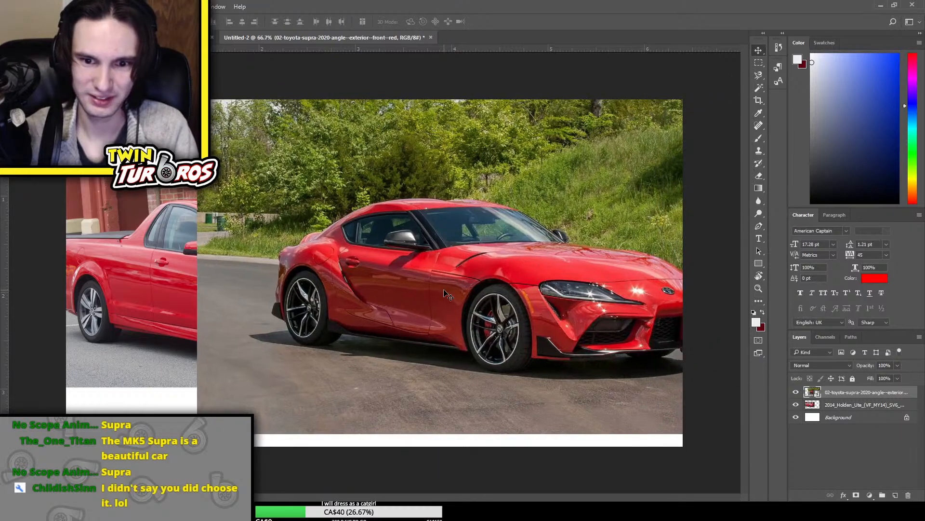
key("Return")
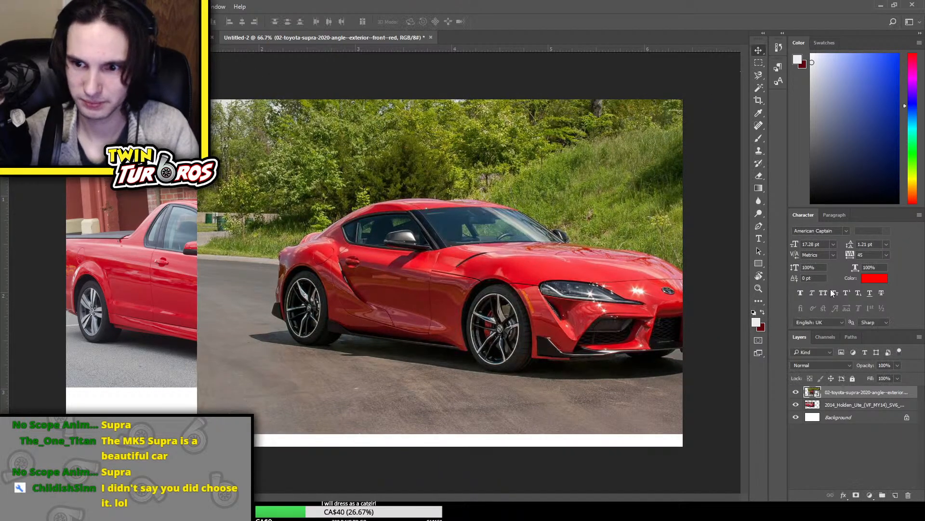
Set the Supra layer's opacity to 74% and reposition the photo further down and left over the ute
left_click_drag(856, 268, 874, 272)
type("10")
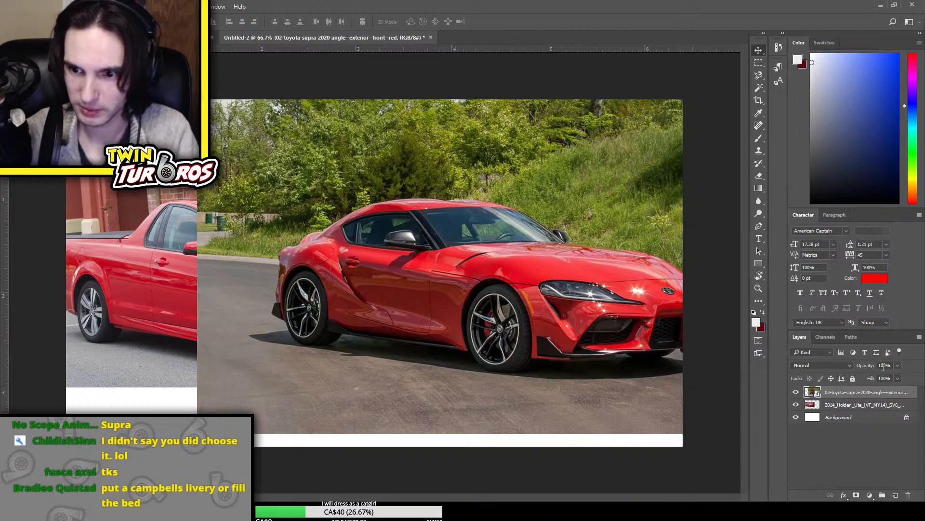
left_click_drag(869, 364, 852, 360)
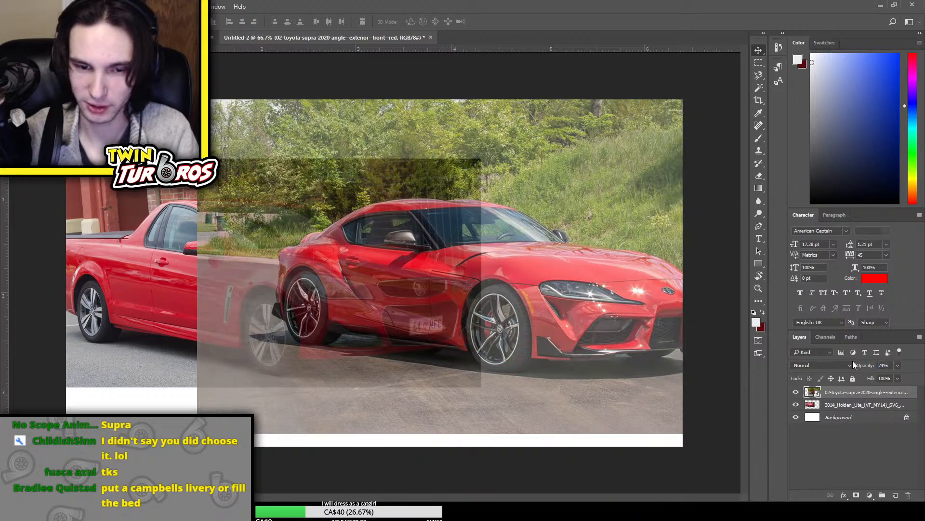
key("ctrl+t")
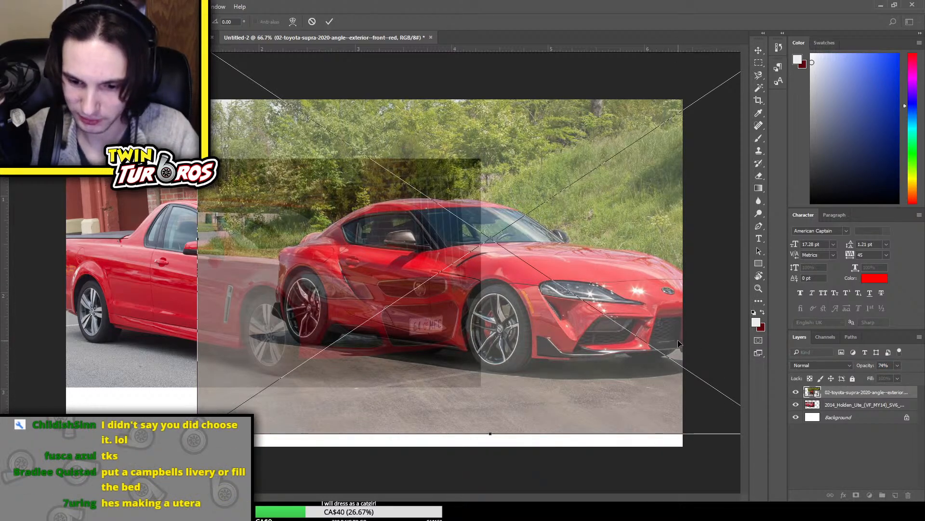
left_click_drag(677, 339, 565, 371)
key("Return")
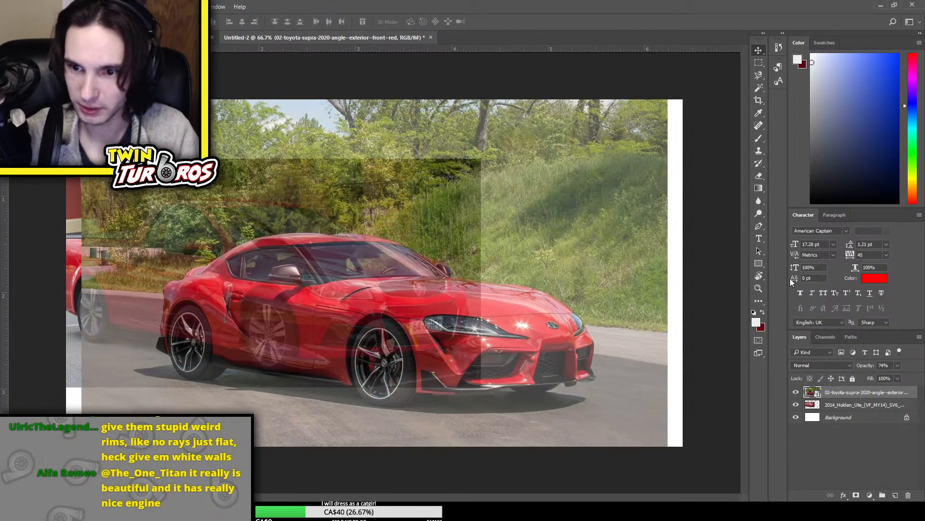
Set the Supra layer's opacity to 100% and toggle its visibility to compare it with the ute underneath
left_click_drag(873, 366, 923, 367)
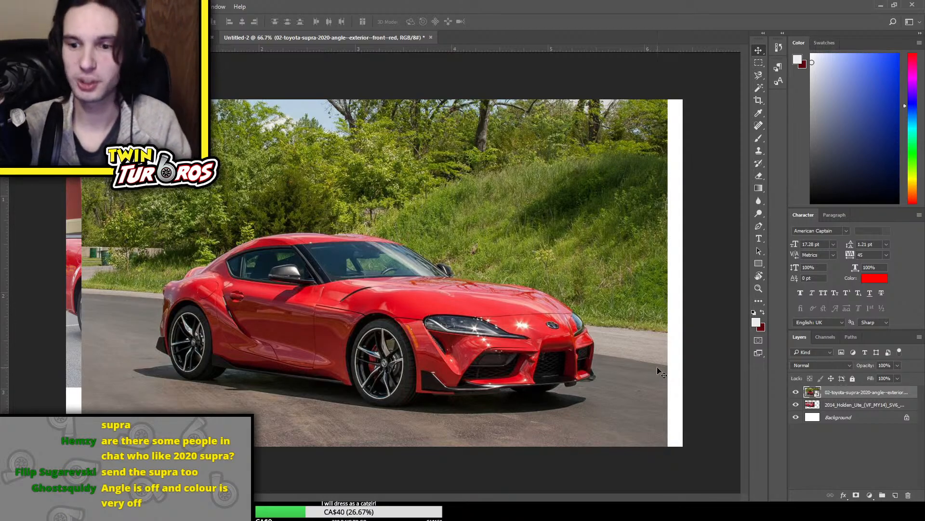
left_click(794, 393)
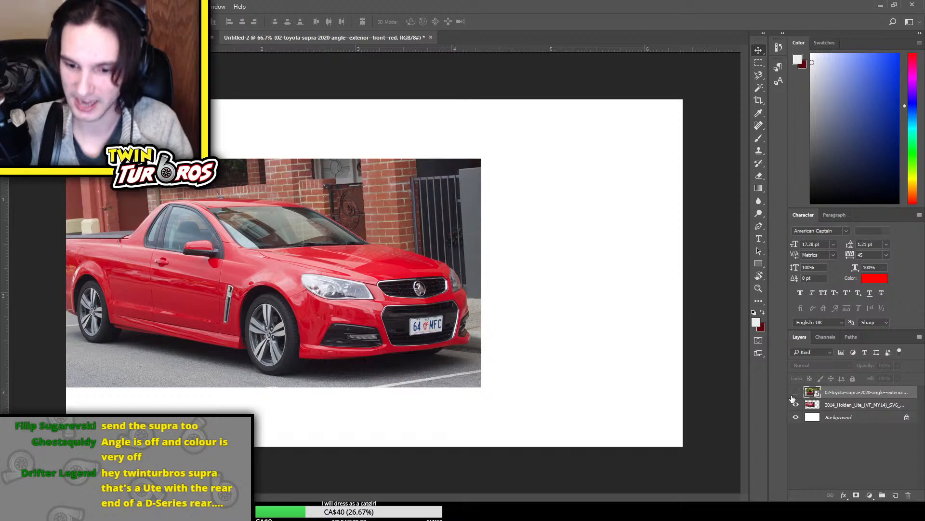
left_click(795, 392)
left_click(795, 393)
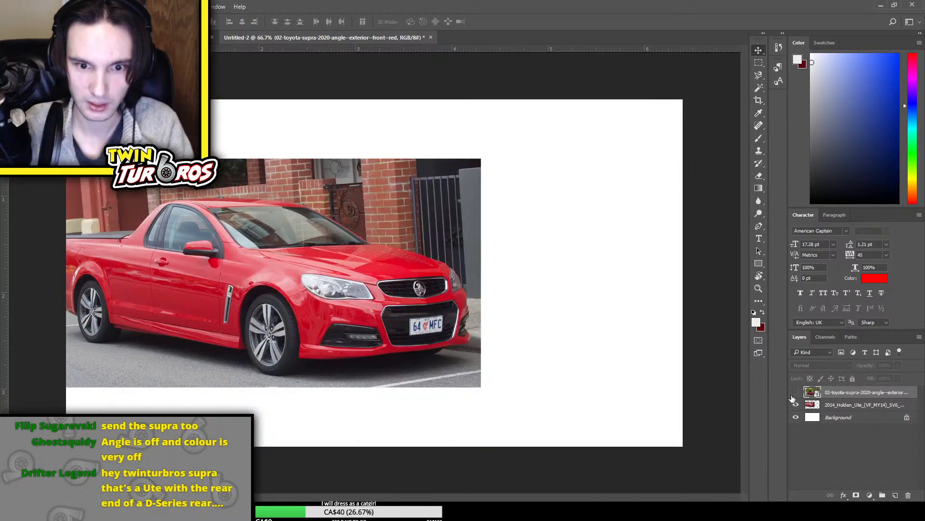
left_click(795, 393)
left_click(795, 392)
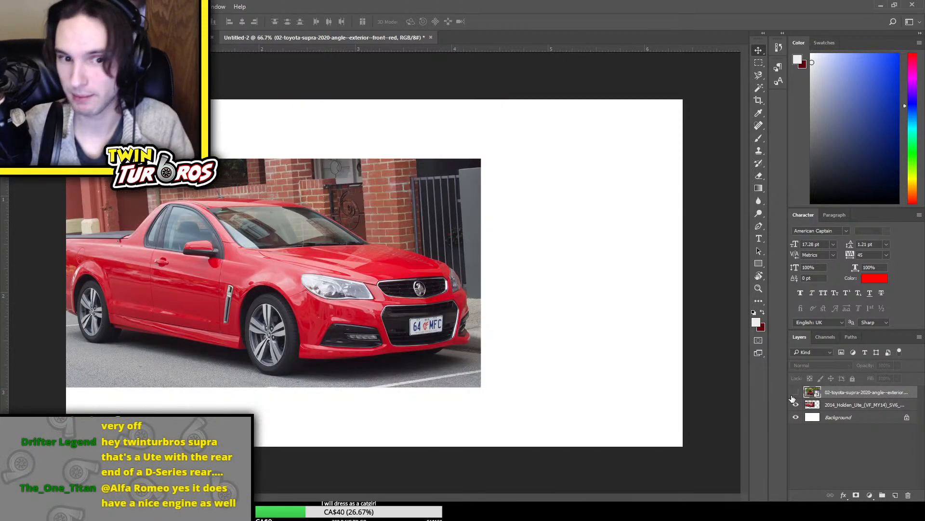
left_click(794, 393)
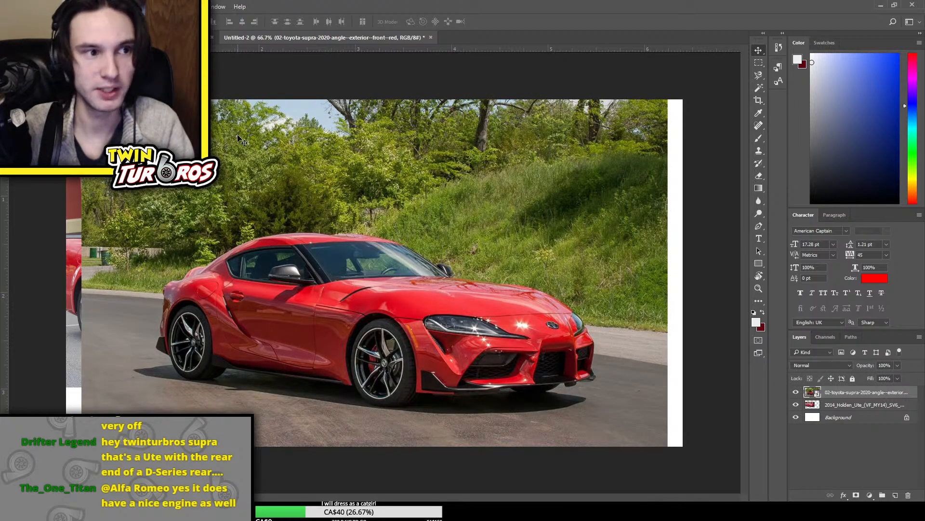
Cut away the rear part of the red Supra photo with a rectangular selection, exposing the ute's cab and bed
left_click(758, 63)
left_click_drag(66, 100, 279, 465)
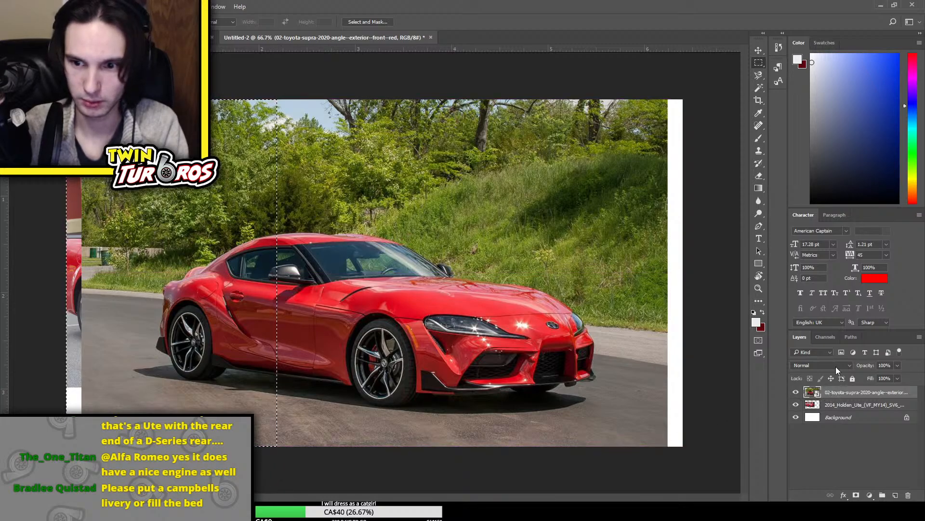
key("Delete")
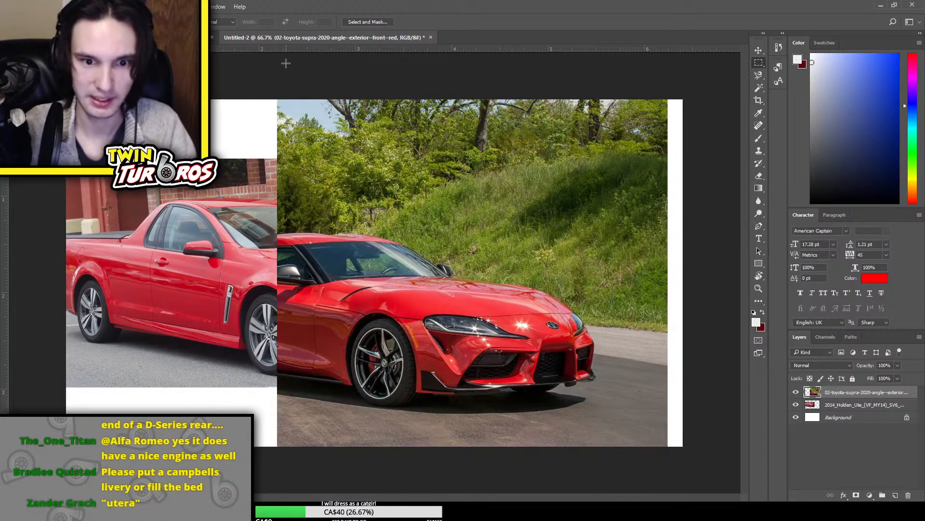
Move the cropped red Supra photo over the ute's front and rotate it clockwise about 2.8° to line up with the ute's body
key("ctrl+t")
left_click_drag(492, 263, 432, 231)
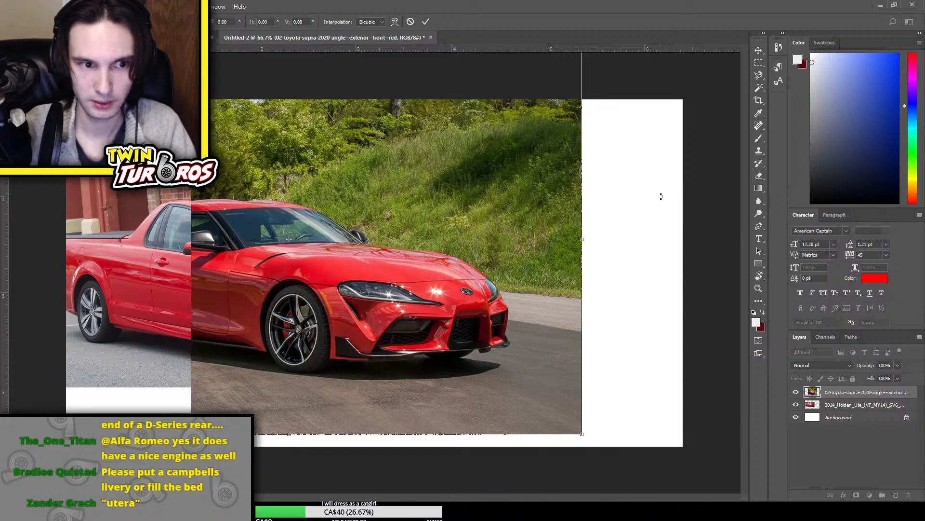
left_click_drag(661, 196, 671, 206)
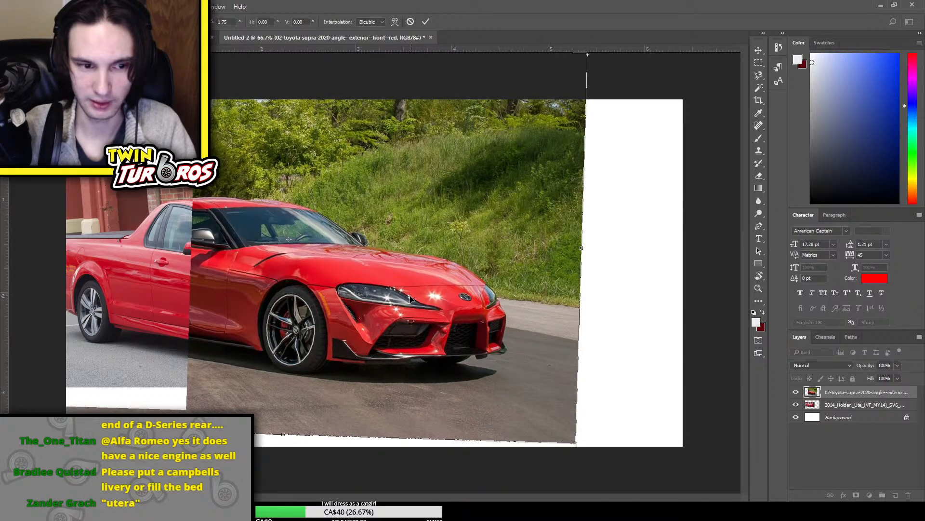
left_click_drag(410, 299, 411, 306)
left_click_drag(630, 243, 645, 252)
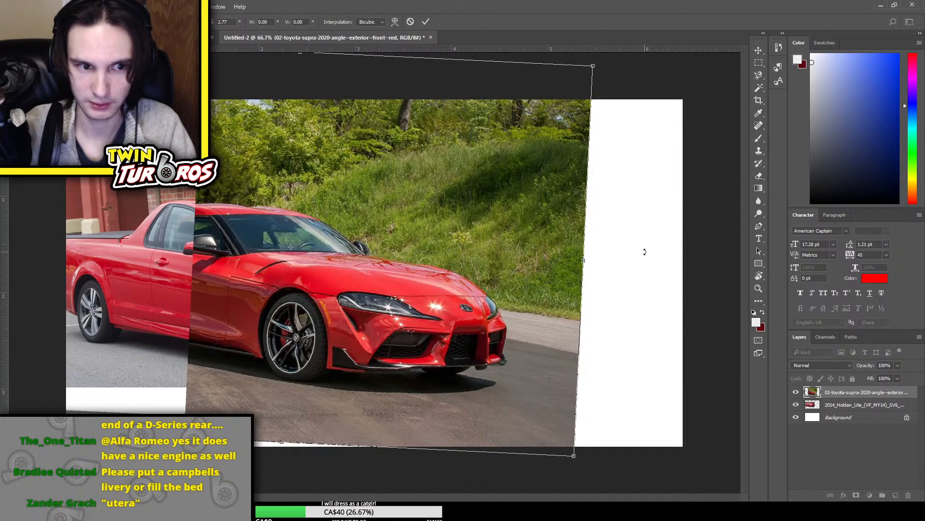
left_click_drag(406, 288, 394, 283)
key("Return")
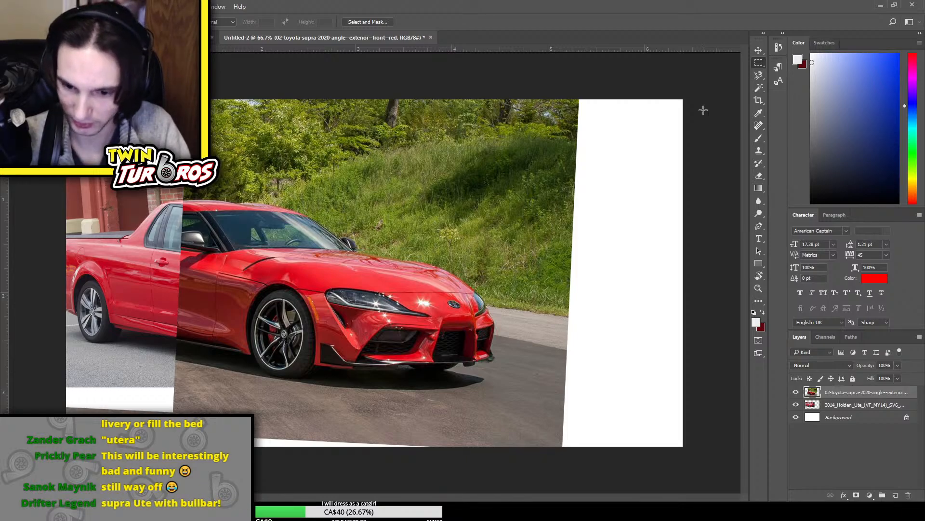
key("ctrl+t")
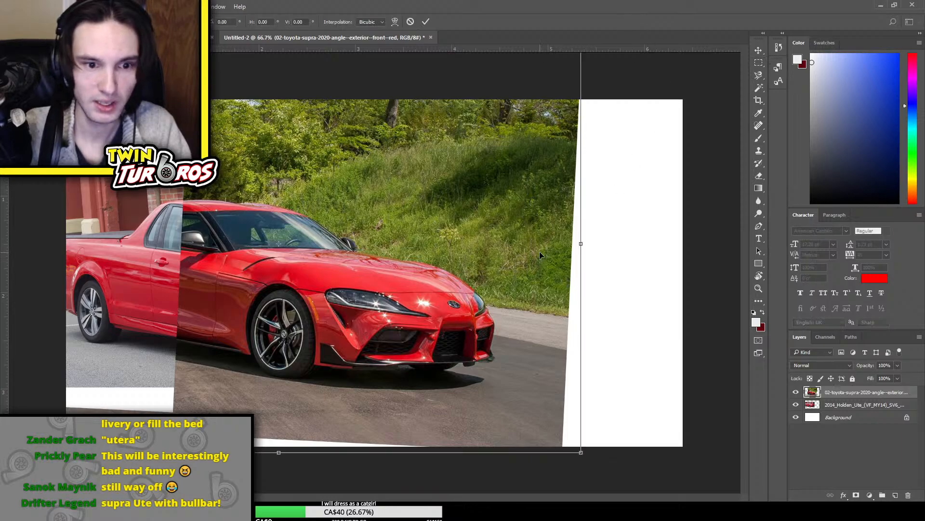
mouse_move(376, 320)
left_mouse_down()
mouse_move(457, 331)
mouse_move(372, 321)
left_mouse_up()
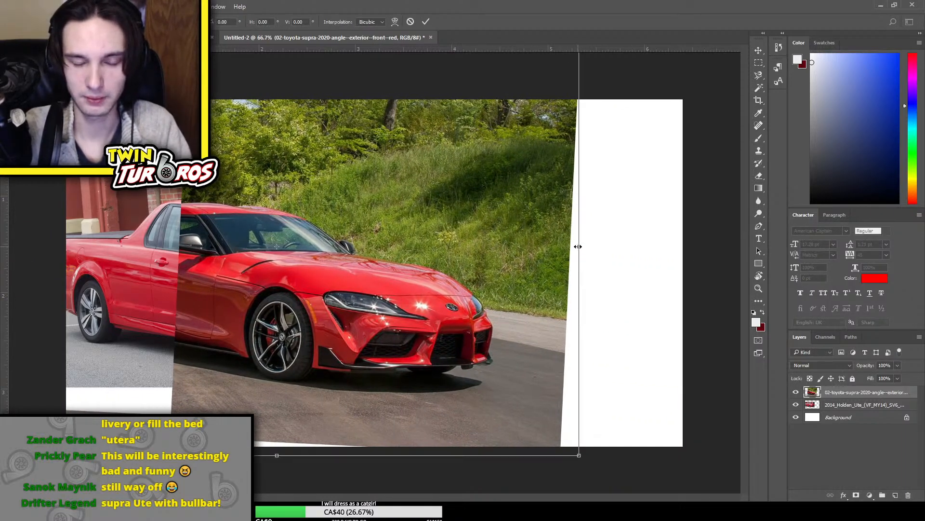
key("Return")
Copy the red Supra's front end to a new layer and shift it toward the ute to shorten the car
key("m")
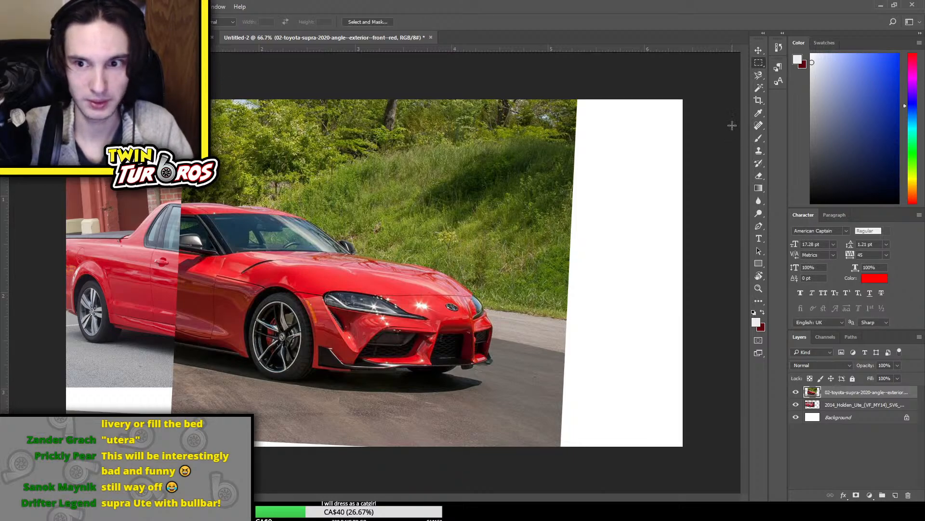
left_click_drag(294, 221, 521, 418)
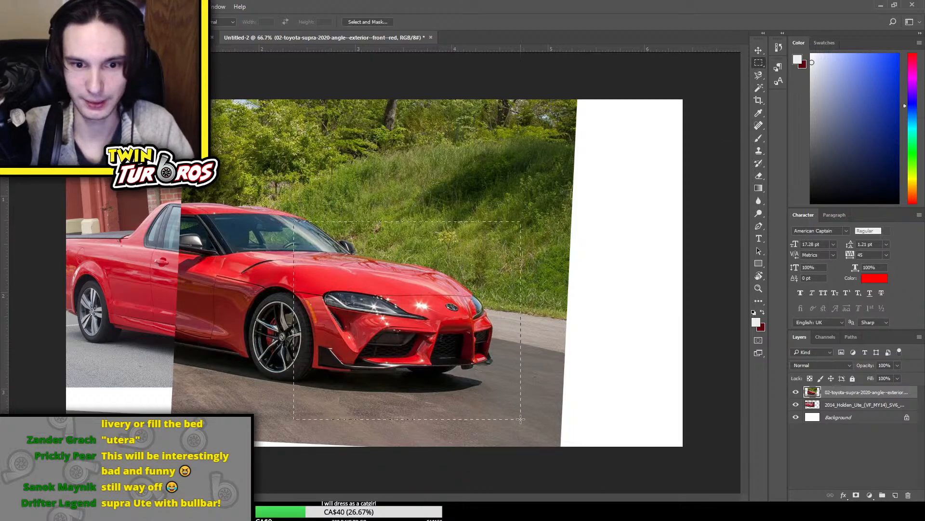
key("ctrl+j")
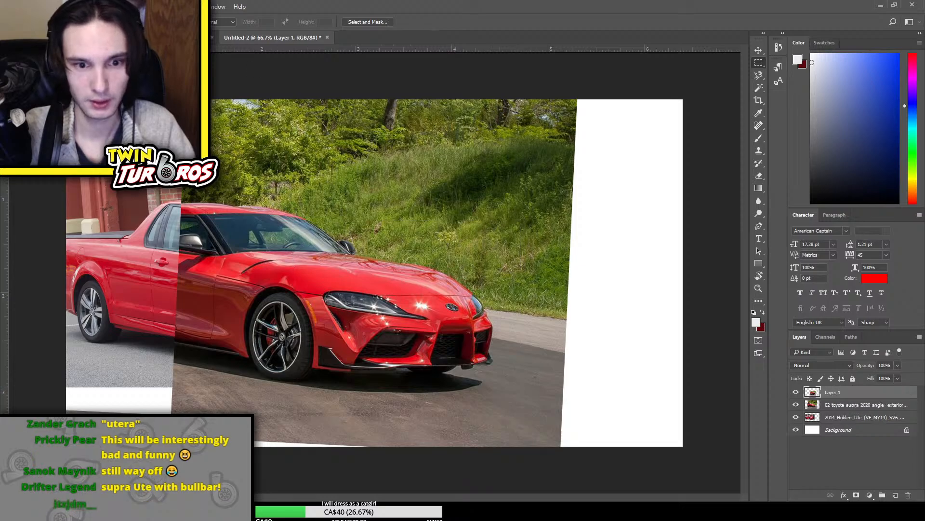
key("ctrl+t")
left_click_drag(381, 376, 332, 364)
key("Return")
key("m")
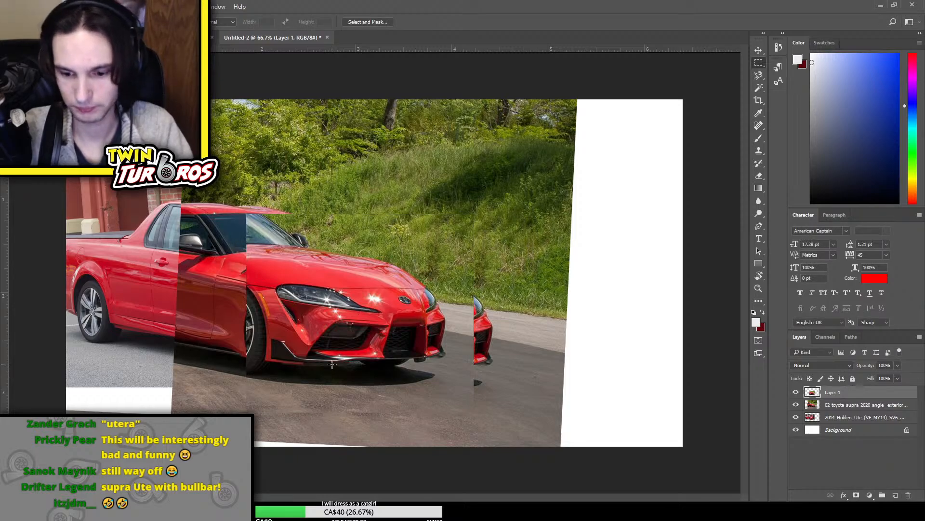
Delete the leftover part of the red Supra photo beyond the shifted front end, out to the canvas's right edge
key("e")
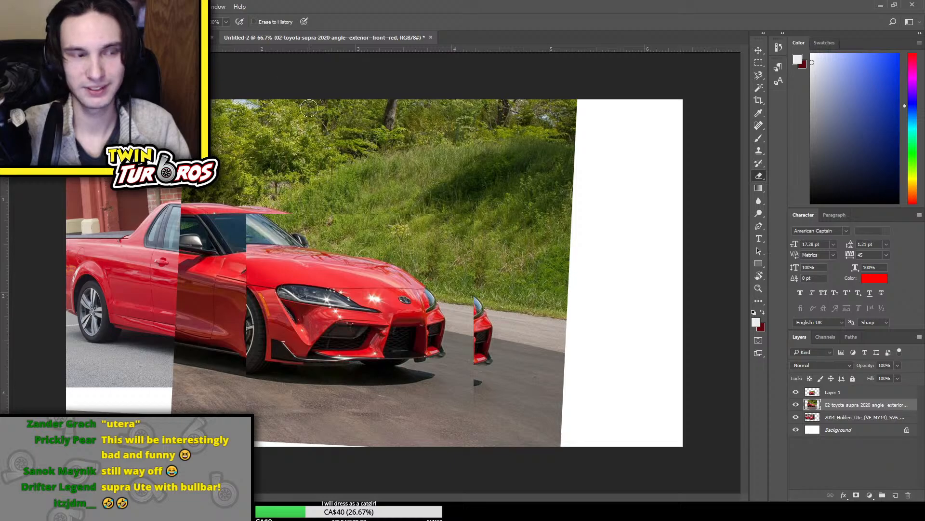
key("m")
mouse_move(403, 83)
left_mouse_down()
mouse_move(585, 338)
mouse_move(687, 451)
left_mouse_up()
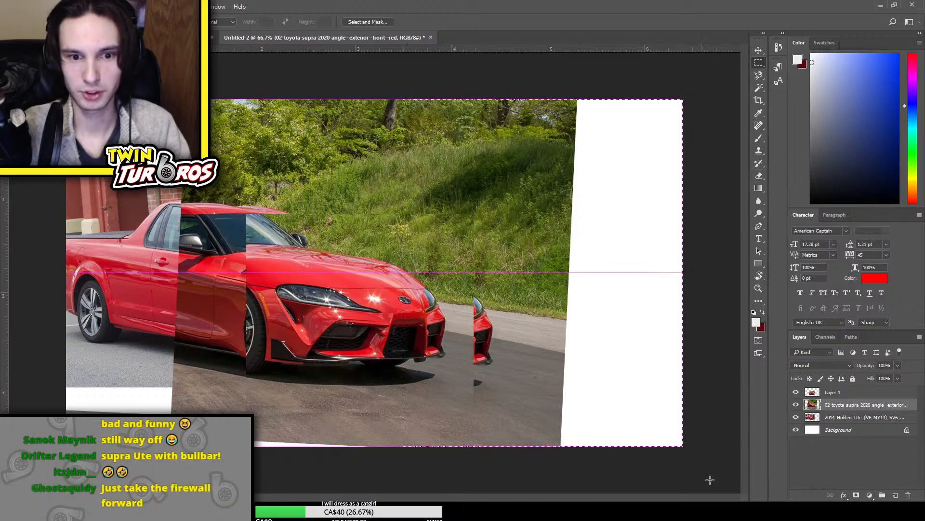
key("Delete")
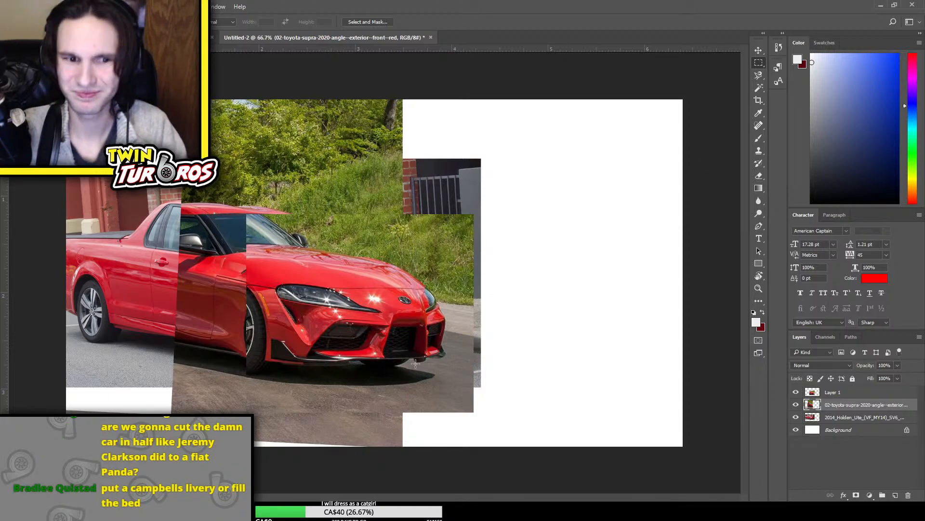
Place the white 2020 Toyota Supra launch edition photo in the document and move its layer above Layer 1
left_click(855, 395)
left_click(854, 404)
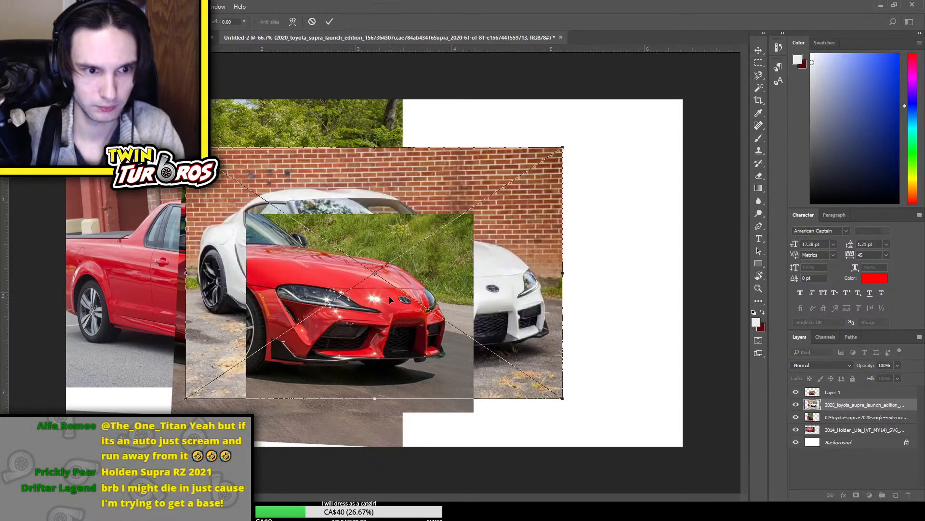
key("Return")
left_click_drag(865, 407, 863, 389)
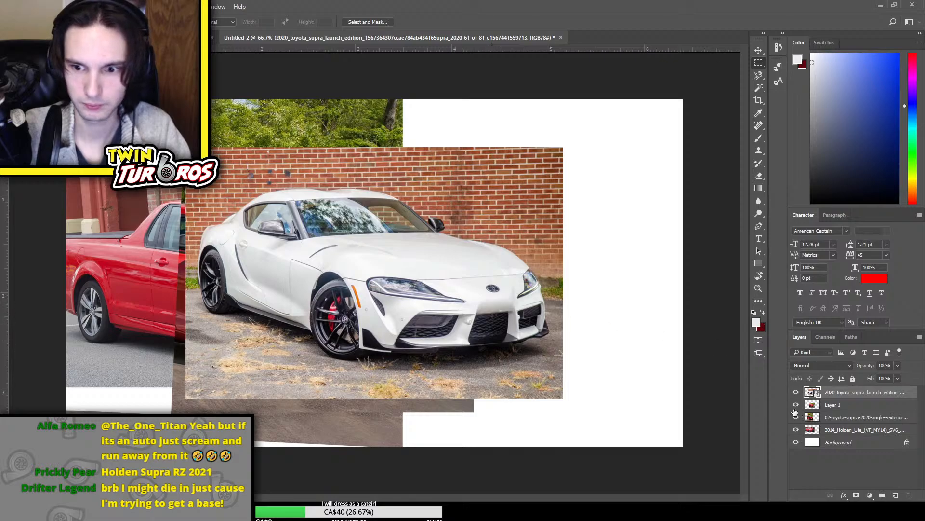
Hide both red Supra layers and enlarge the white Supra photo to cover most of the canvas
left_click_drag(795, 409, 795, 429)
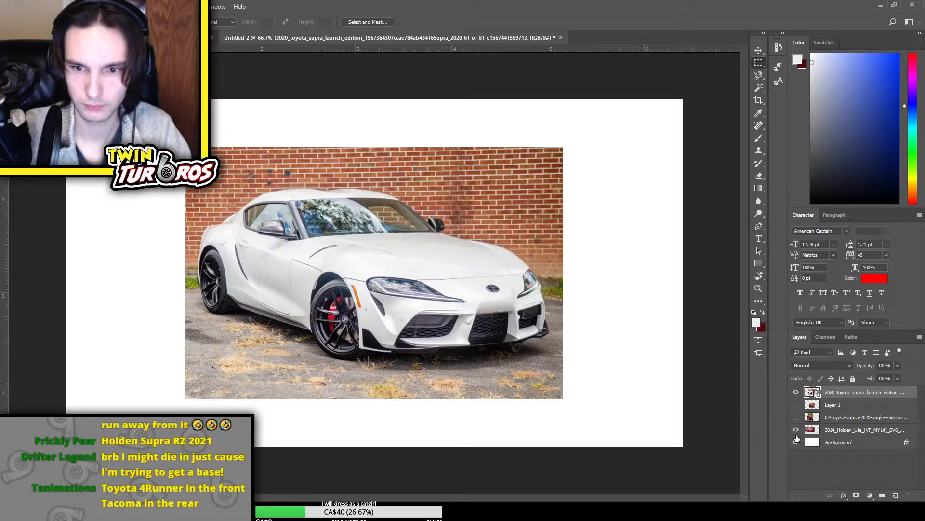
left_click(796, 441)
key("ctrl+t")
left_click_drag(438, 268, 526, 318)
left_click_drag(276, 196, 90, 70)
key("Return")
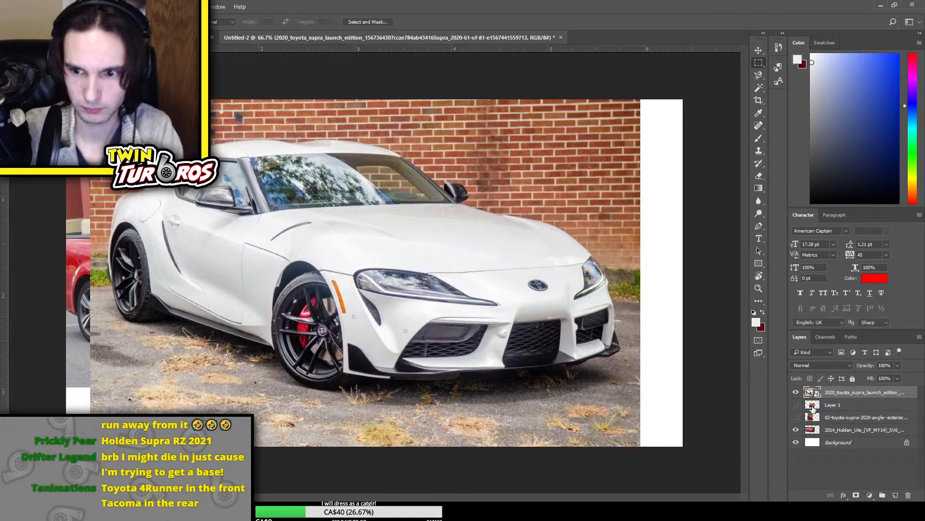
Cut away the rear part of the white Supra photo with a rectangular selection to reveal the ute's bed and door
left_click(798, 394)
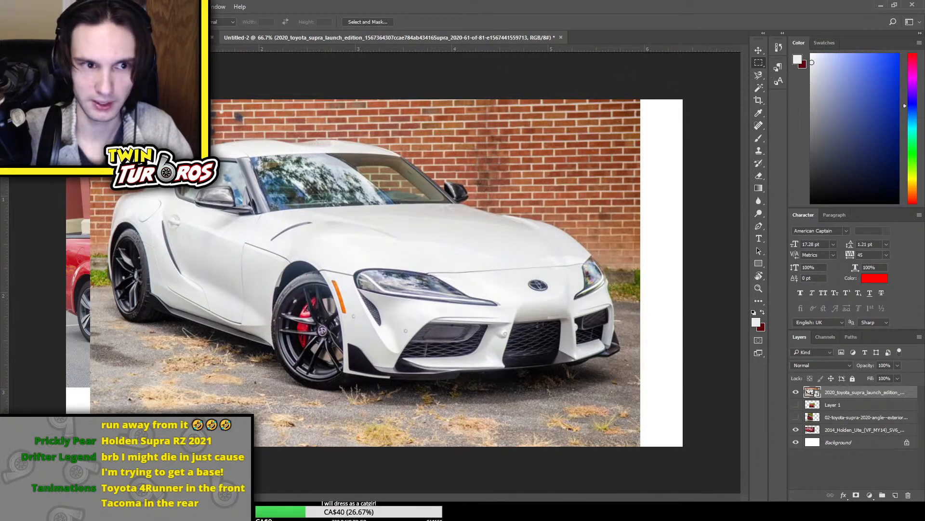
key("ctrl+a")
left_click_drag(670, 270, 194, 270)
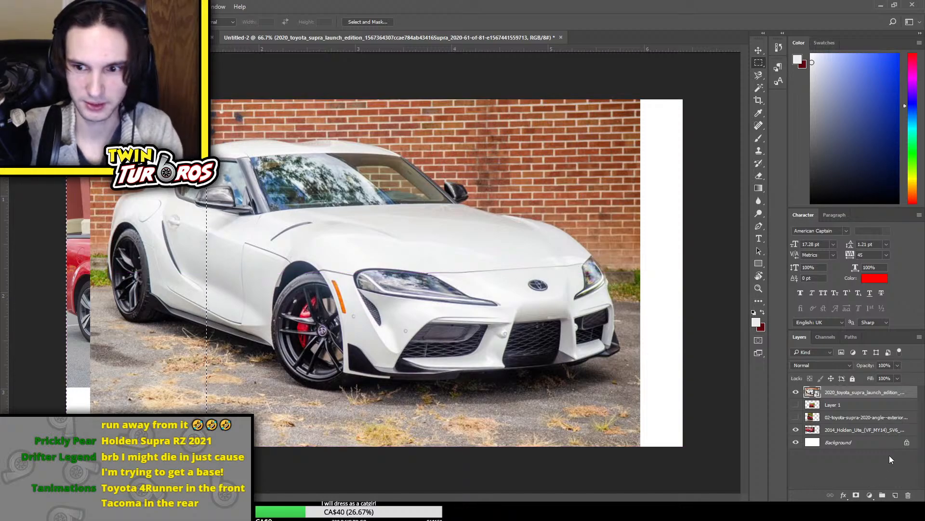
key("Delete")
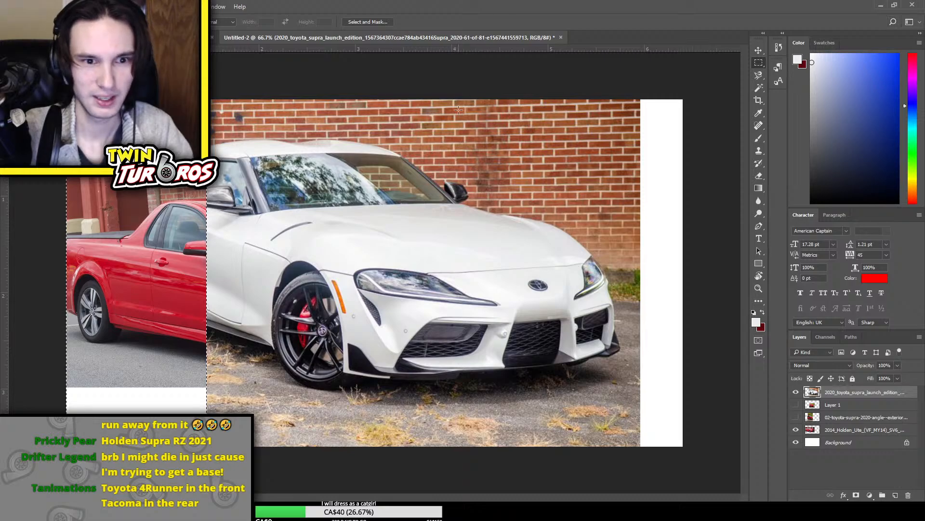
Scale down the white Supra photo, move it onto the ute's front and rotate it slightly counterclockwise to match the body
key("ctrl+t")
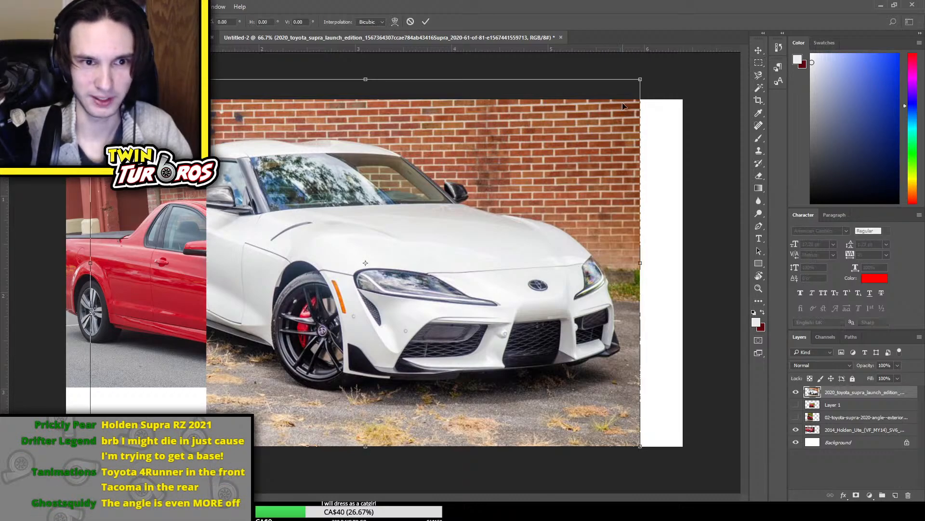
left_click_drag(644, 76, 560, 134)
left_click_drag(407, 242, 336, 269)
mouse_move(423, 244)
left_mouse_down()
mouse_move(415, 238)
mouse_move(418, 247)
left_mouse_up()
left_click_drag(597, 191, 592, 185)
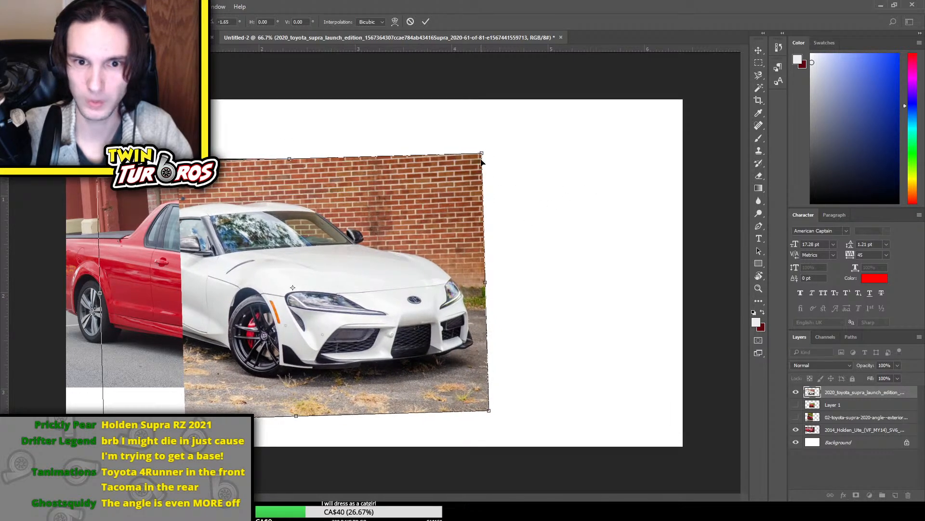
left_click_drag(482, 152, 499, 147)
key("Return")
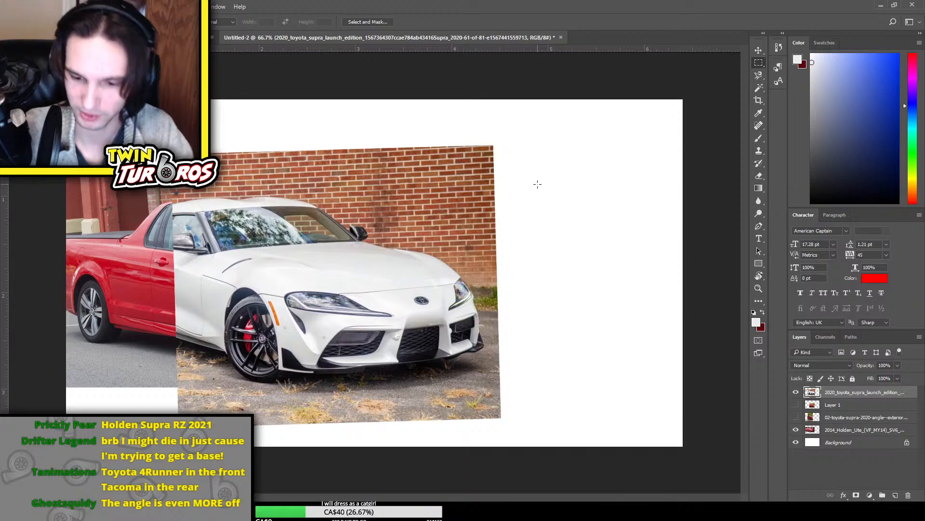
Delete the white Supra layer and show Layer 1 and the red Supra layer again
key("Delete")
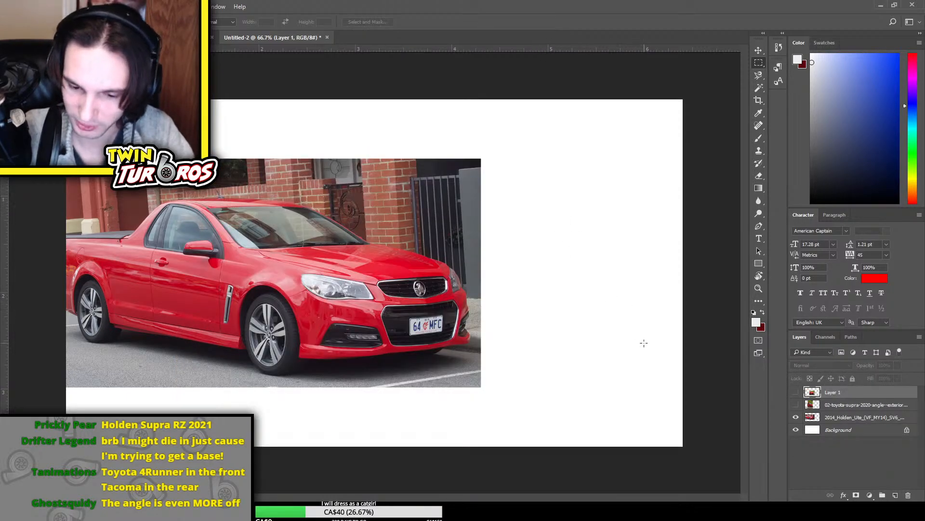
left_click_drag(796, 392, 796, 404)
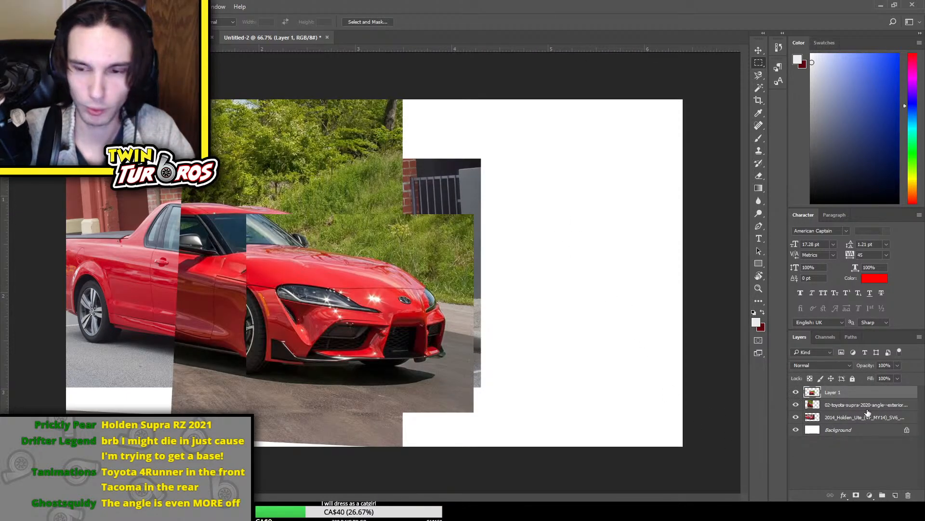
Hide Layer 1 and undo the edits back through the white Supra placement and the deletion of the red Supra photo's right part
left_click(796, 391)
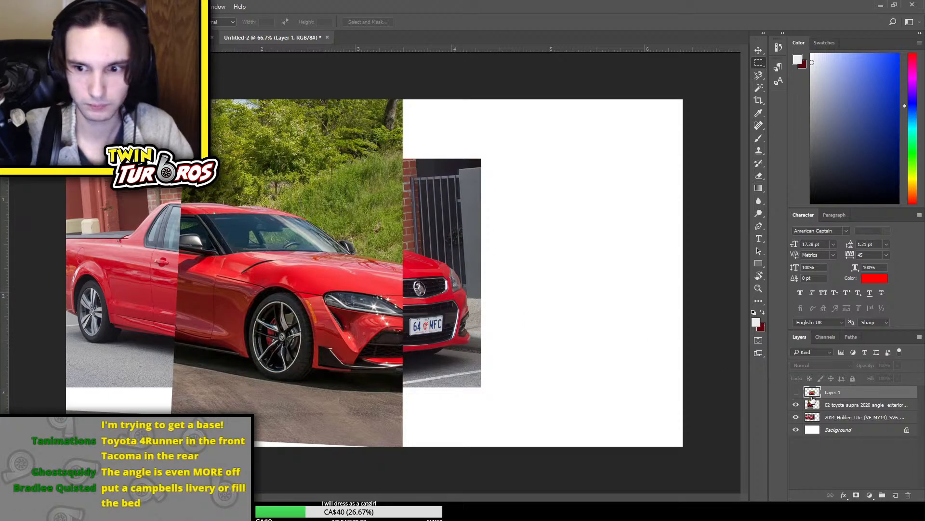
key("ctrl+alt+z")
key("ctrl+alt+z")
key("ctrl+alt+z")
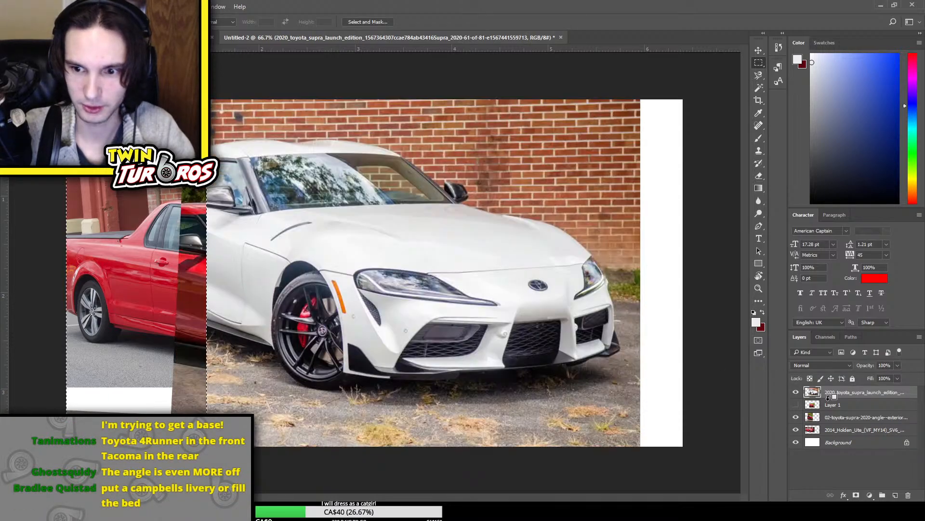
key("ctrl+alt+z")
key("ctrl+alt+z")
key("ctrl+alt+z")
key("ctrl+alt+z")
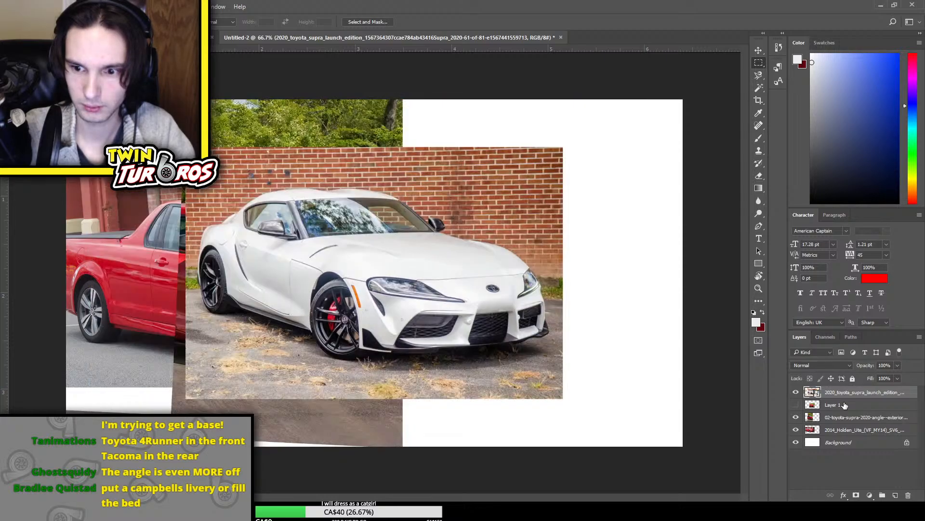
key("ctrl+alt+z")
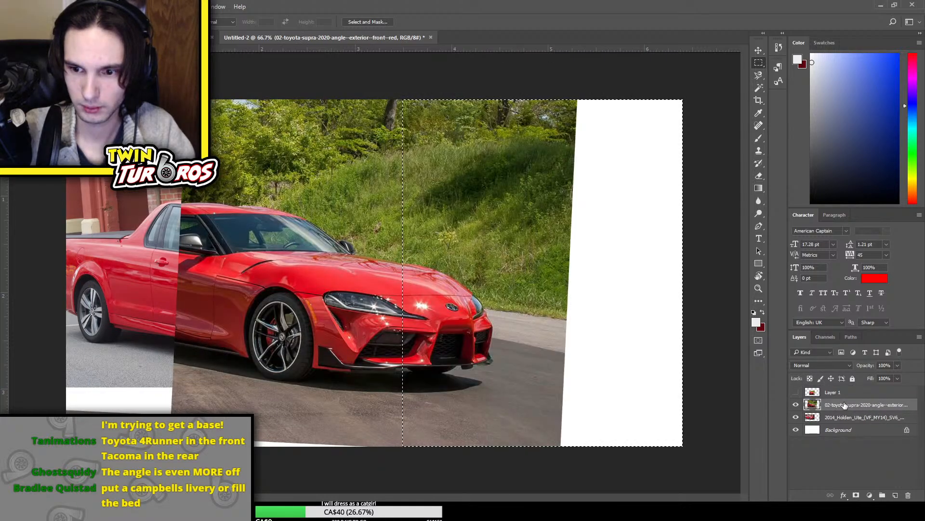
key("ctrl+t")
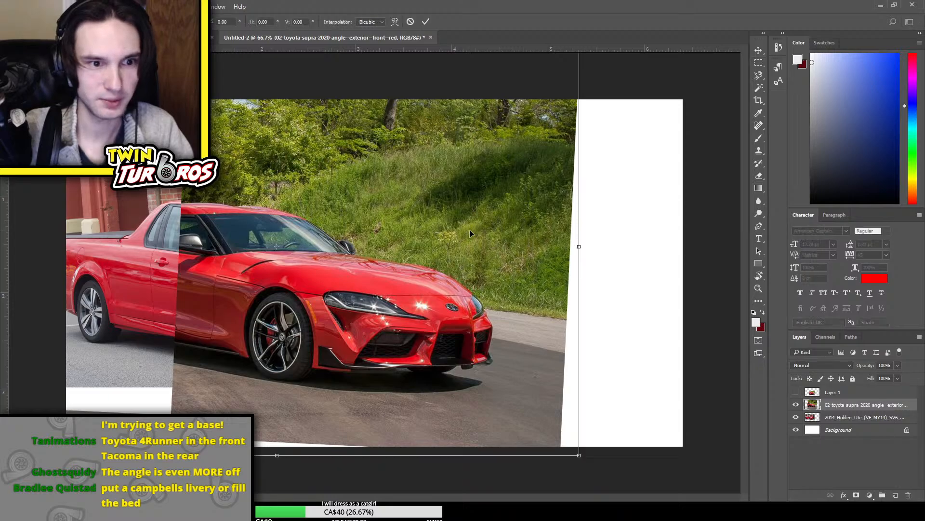
key("Escape")
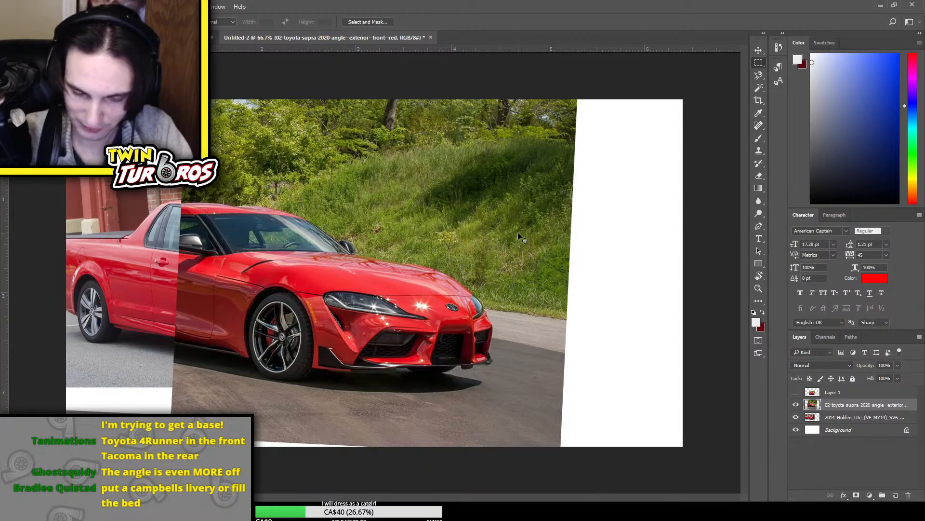
key("ctrl+plus")
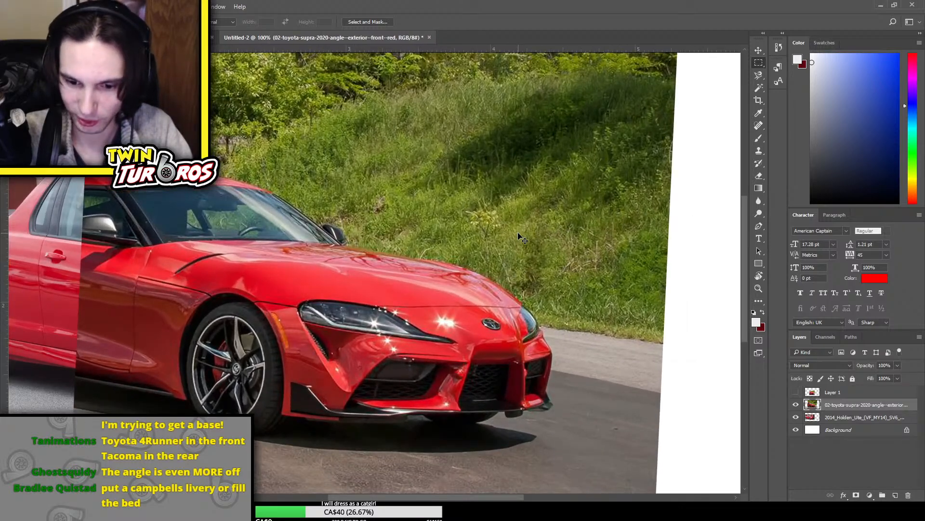
scroll(519, 232, "up", 1)
scroll(430, 478, "down", 1)
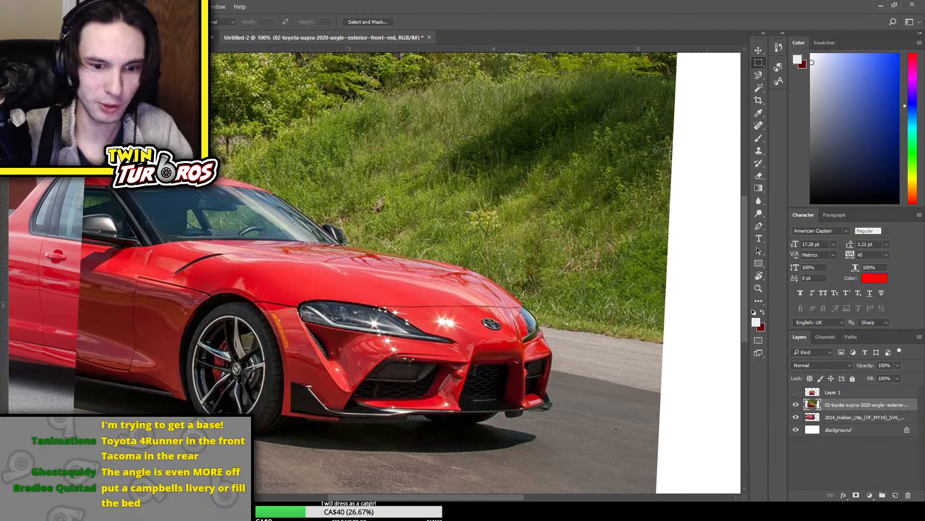
Delete the strip of road along the bottom of the red Supra photo with a rectangular selection
left_click_drag(434, 476, 519, 368)
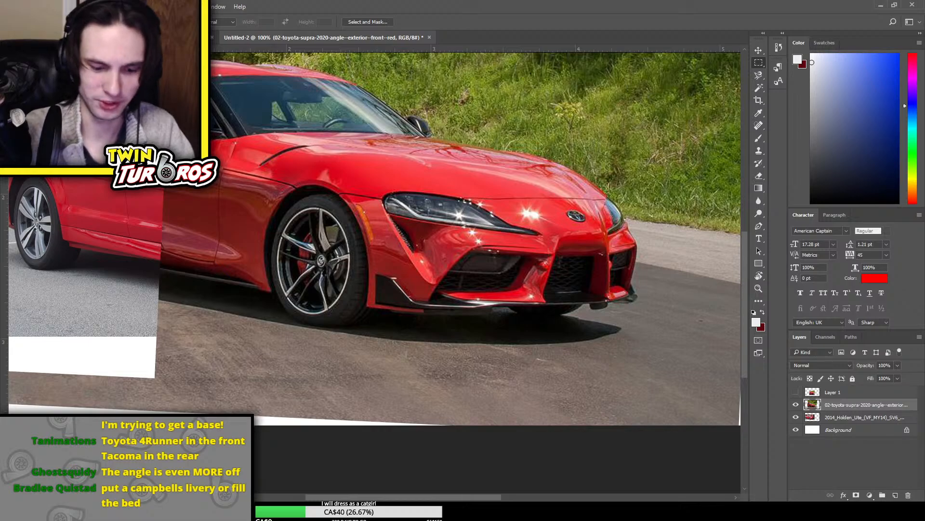
key("ctrl+minus")
key("e")
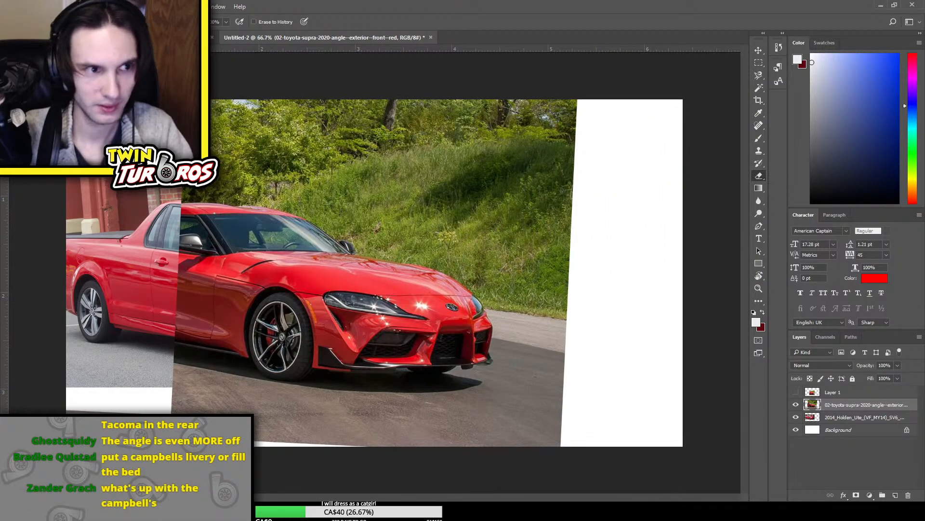
left_click(759, 63)
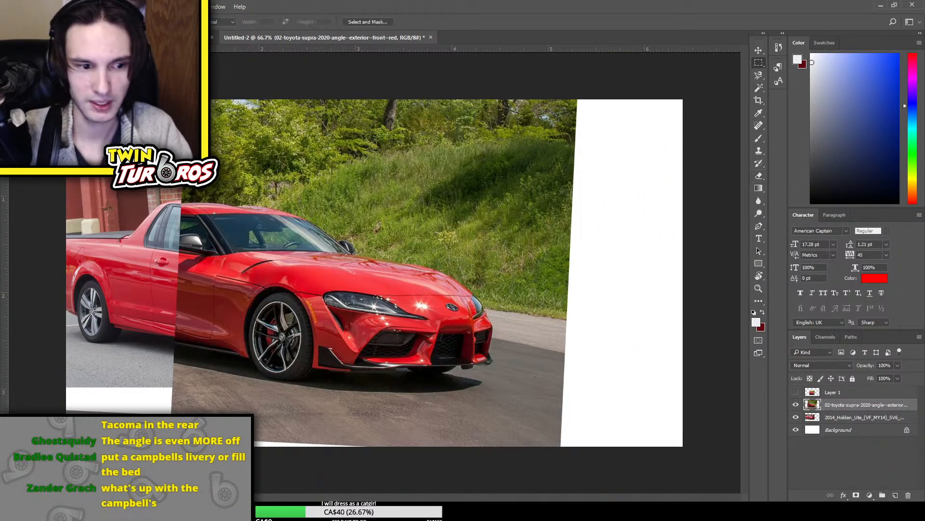
left_click_drag(32, 407, 697, 489)
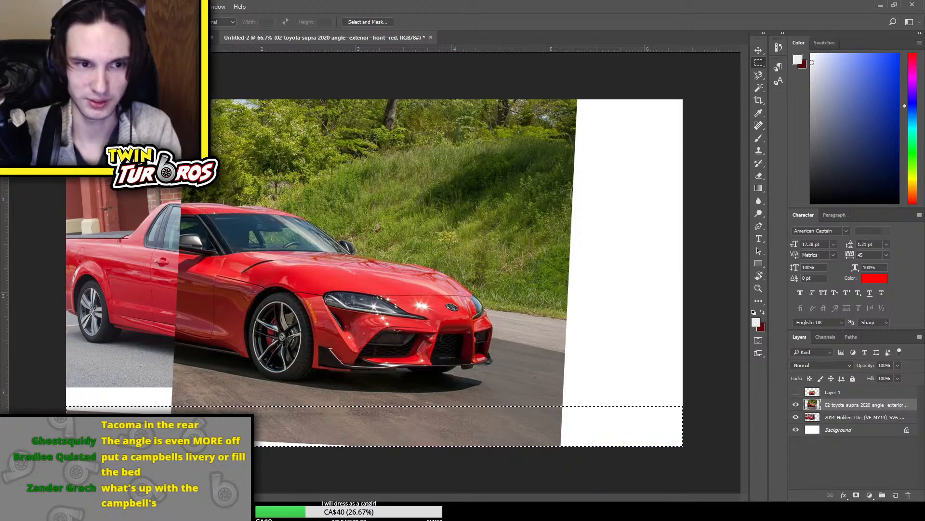
key("Delete")
Cut away the trees above the red Supra's roof and the upper grass beyond its windshield with rectangular selections
left_click_drag(124, 89, 616, 187)
key("Delete")
left_click_drag(495, 156, 726, 205)
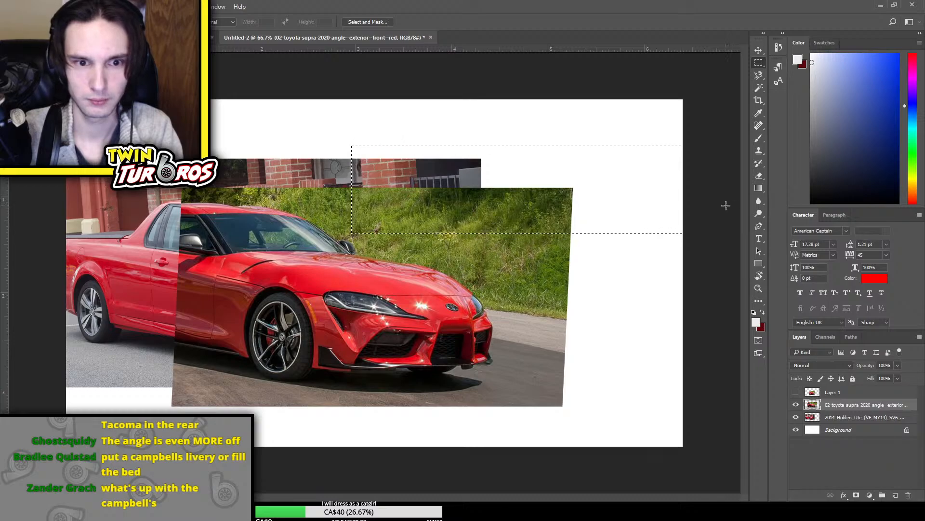
key("Delete")
key("ctrl+d")
Trim the background in front of the red Supra's bumper and the leftover road beneath the car with rectangular selections
left_click_drag(571, 338, 687, 450)
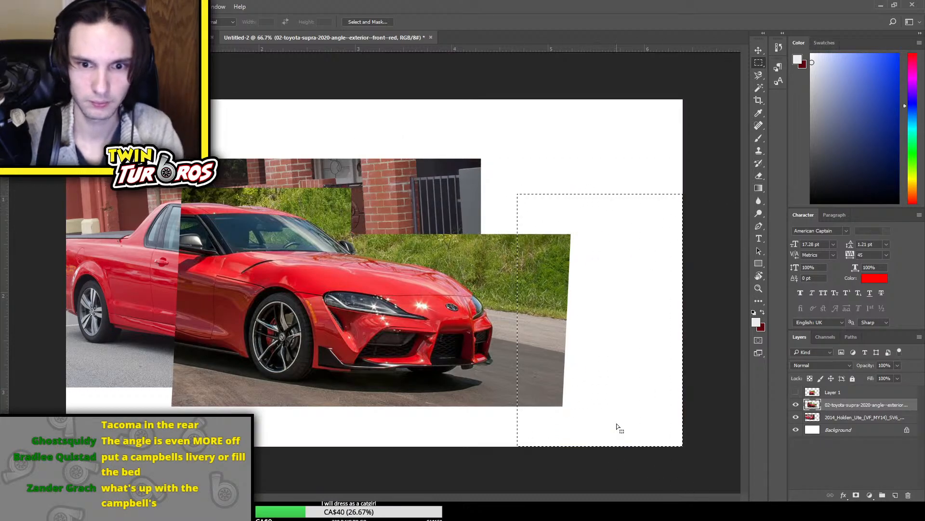
key("Delete")
key("Delete")
mouse_move(244, 397)
left_mouse_down()
mouse_move(661, 465)
mouse_move(685, 448)
left_mouse_up()
key("Delete")
key("Delete")
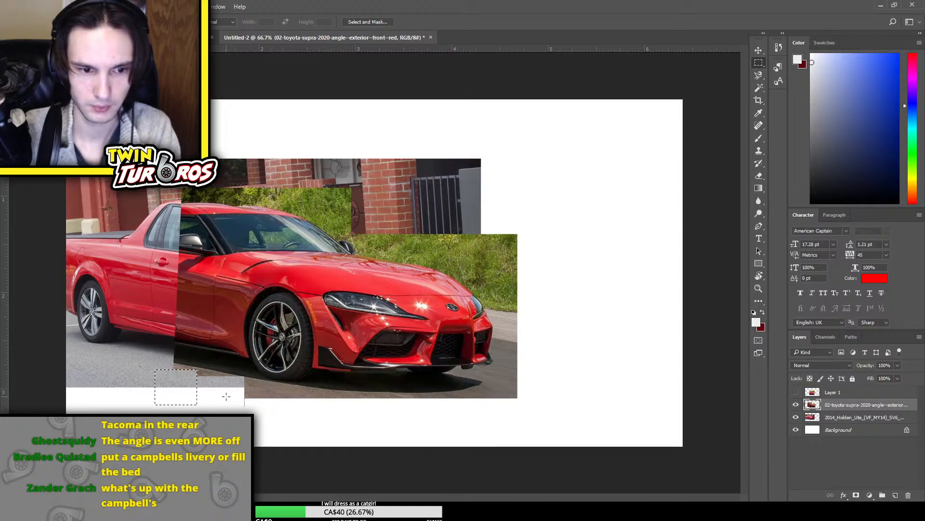
left_click_drag(227, 397, 627, 441)
Remove more grass above the red Supra's hood, windshield and roof in rectangular blocks and clear the selection
key("Delete")
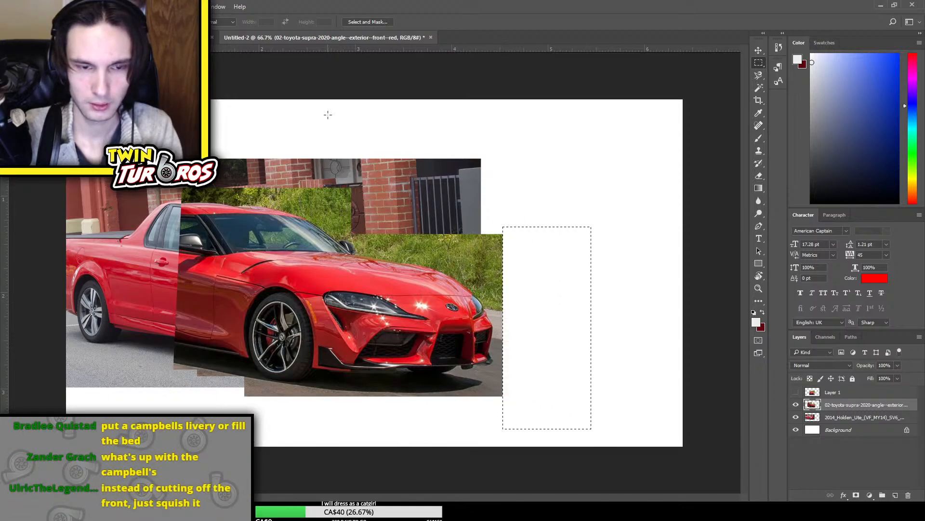
left_click_drag(374, 139, 526, 251)
key("Delete")
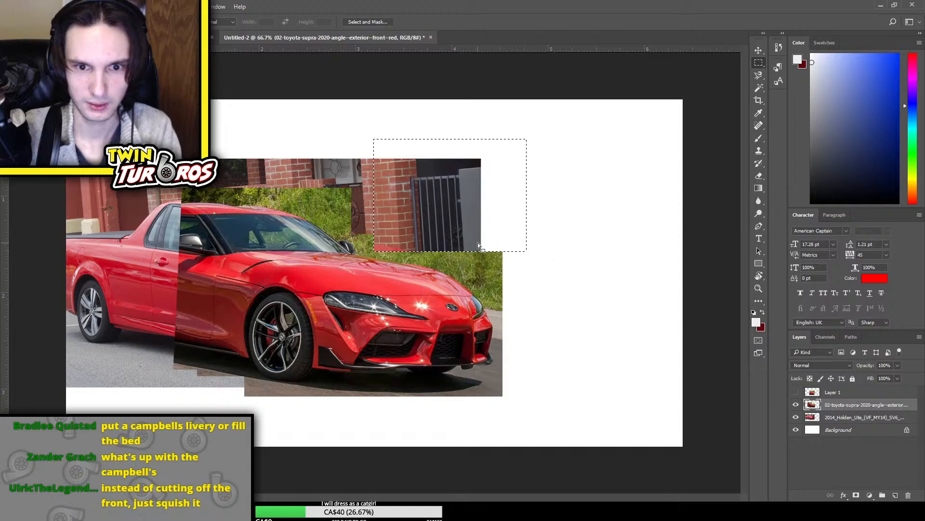
left_click_drag(469, 240, 249, 161)
key("Delete")
key("Delete")
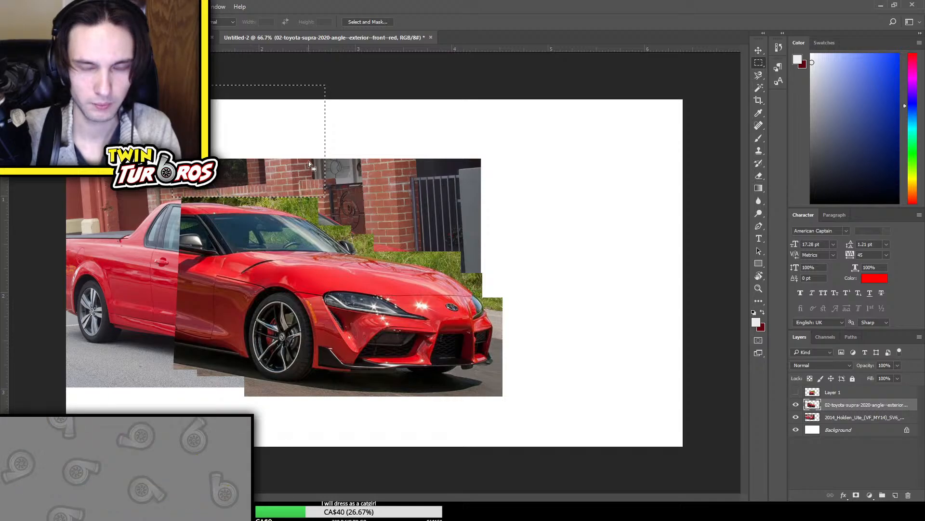
left_click(332, 154)
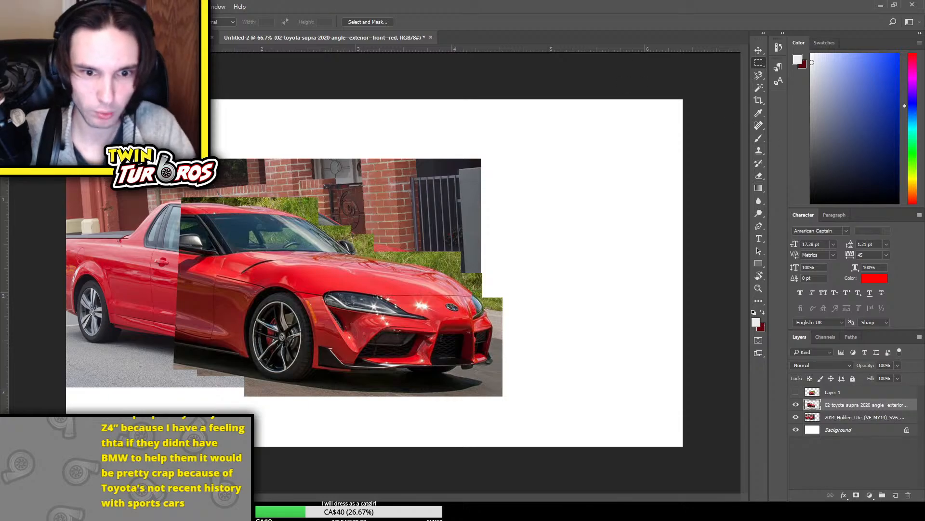
Free-transform the red Supra layer to squeeze its width slightly from the front end
key("ctrl+t")
mouse_move(579, 245)
left_mouse_down()
mouse_move(549, 240)
mouse_move(578, 241)
left_mouse_up()
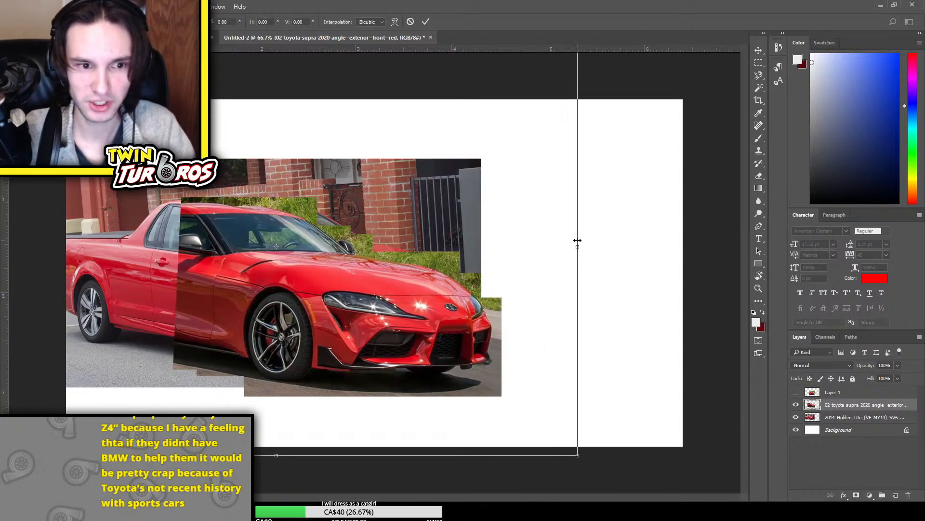
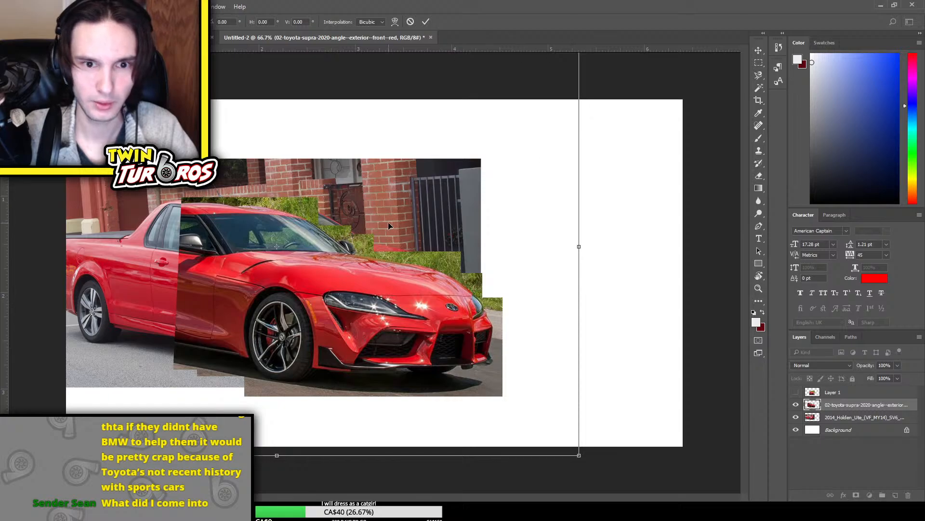
Distort the red Supra layer by pulling its upper front corner inward, and realign it over the Ute
left_click_drag(389, 222, 389, 264)
left_click_drag(579, 79, 544, 78)
left_click_drag(446, 287, 448, 242)
key("Return")
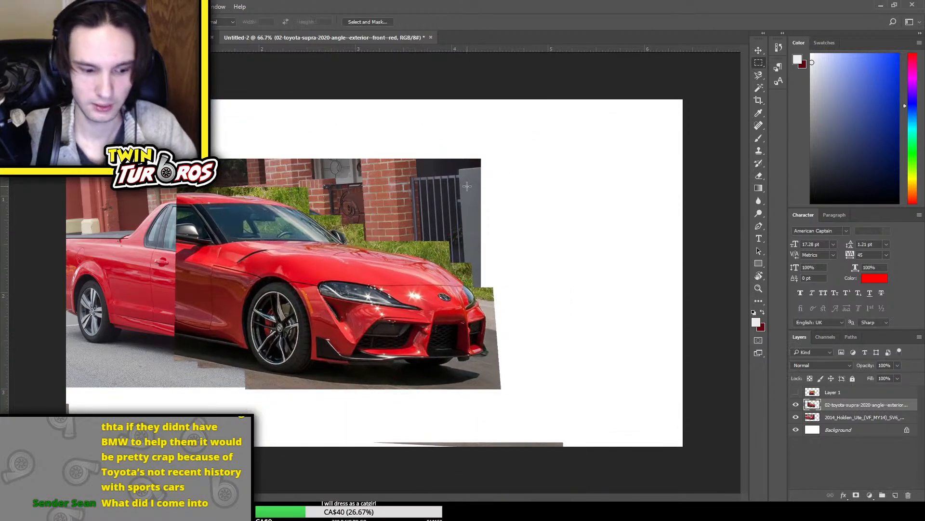
Free-transform the red Supra layer to stretch it taller, and shift it forward over the Ute's front end
key("ctrl+t")
left_click_drag(480, 160, 529, 268)
left_click_drag(484, 137, 486, 114)
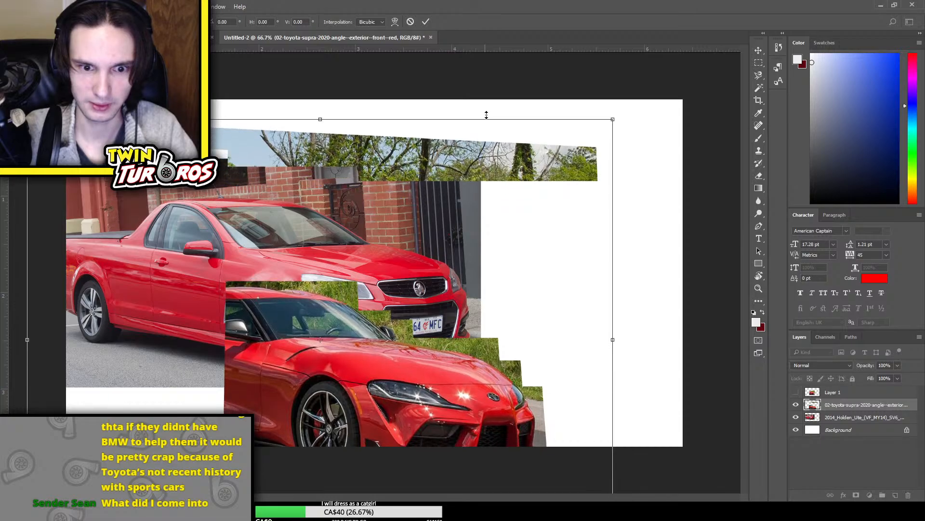
left_click_drag(443, 320, 404, 182)
left_click_drag(372, 233, 468, 257)
key("Return")
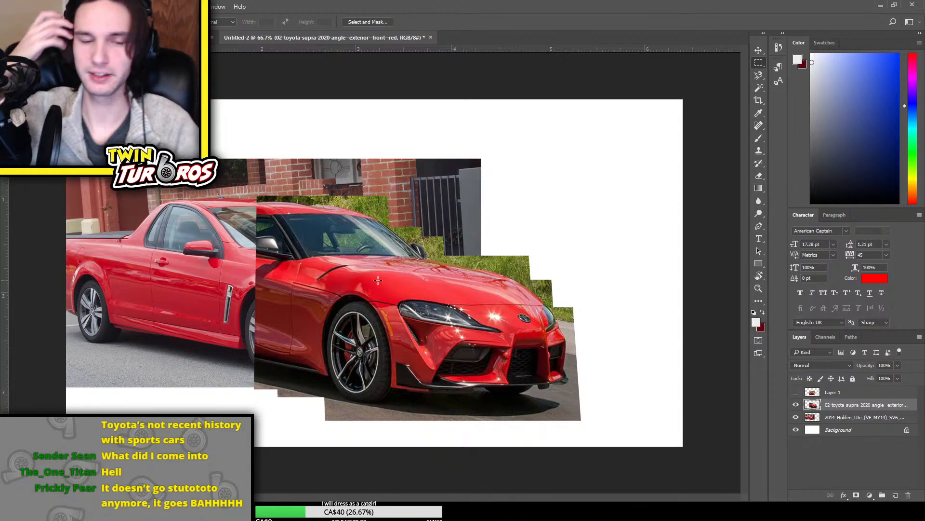
Scale the red Supra layer down and move it back so its front covers the Ute's front
key("ctrl+t")
left_click_drag(378, 223, 440, 286)
left_click_drag(487, 264, 471, 401)
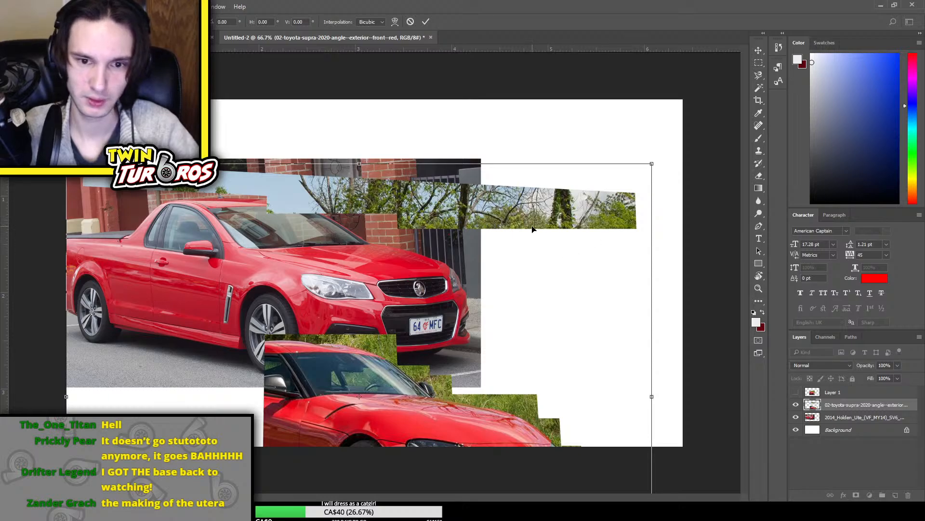
left_click_drag(544, 276, 552, 200)
left_click_drag(661, 88, 605, 134)
left_click_drag(446, 356, 391, 265)
key("m")
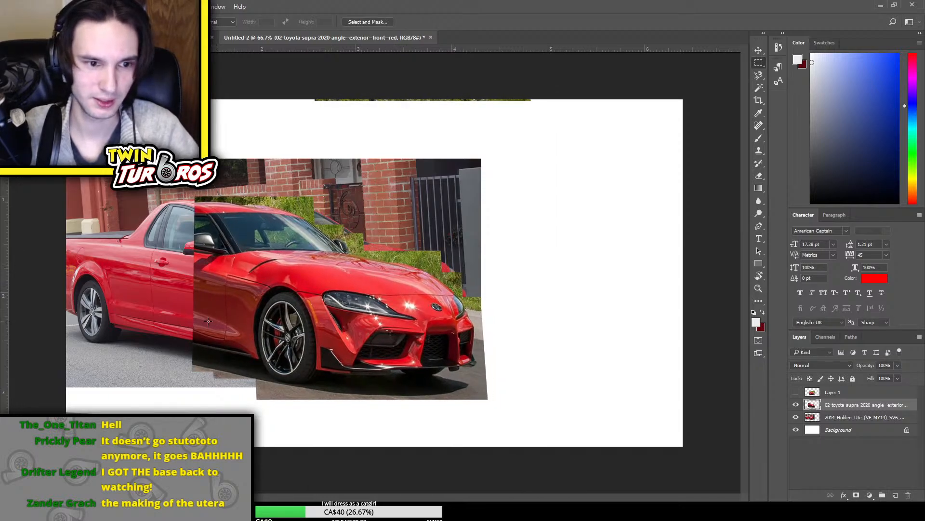
Erase some of the grass just beyond the front of the Supra's hood with the Eraser
key("e")
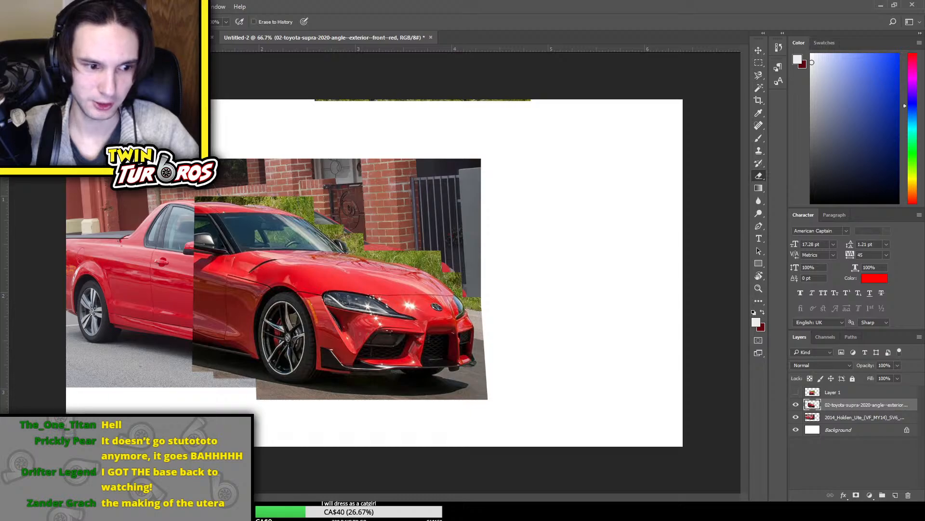
left_click_drag(450, 266, 417, 238)
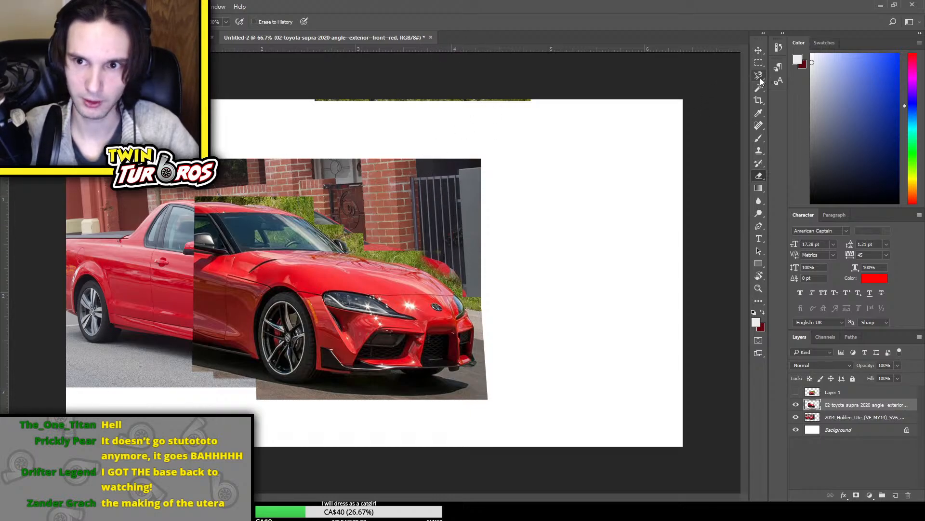
left_click(760, 77)
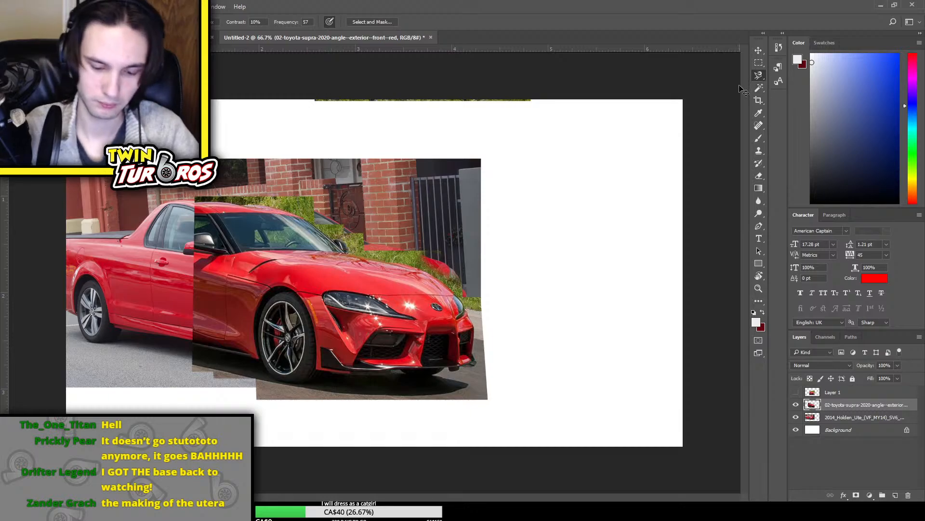
scroll(374, 272, "up", 3)
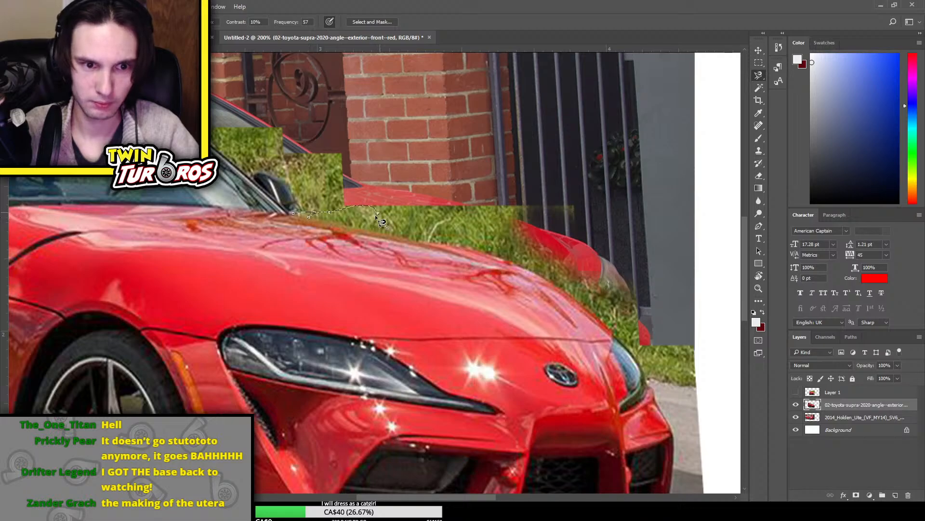
left_click(323, 236)
key("Escape")
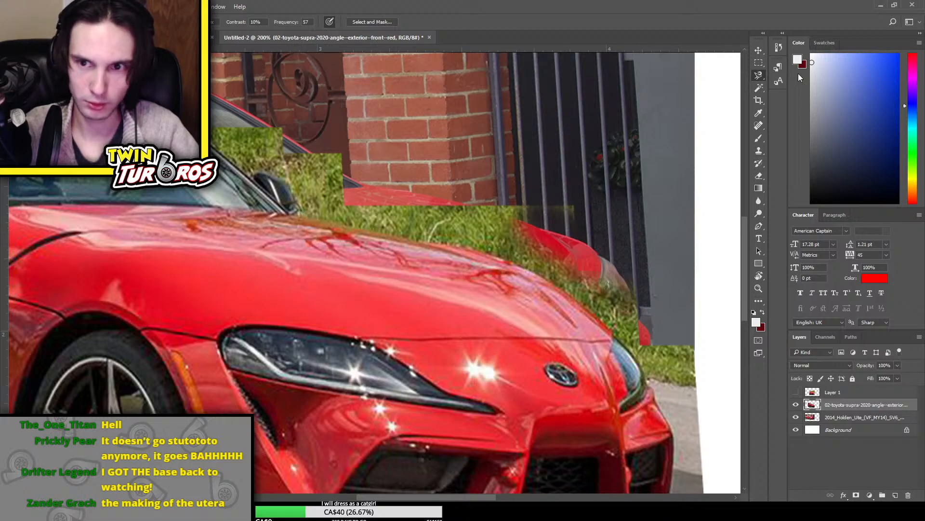
Trace the Supra's hood edge, far headlight and front bumper corner with the Polygonal Lasso, starting at the base of the windshield
left_click(760, 77)
left_click(790, 87)
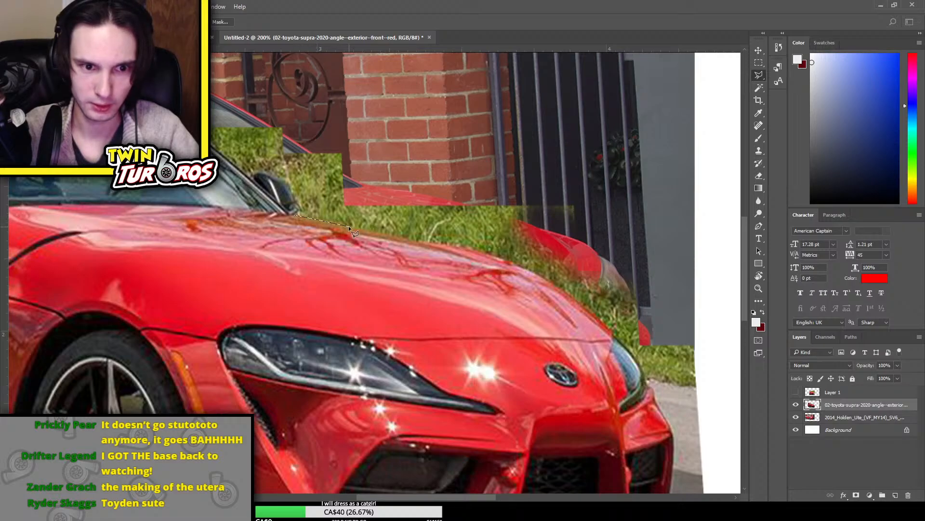
left_click(499, 257)
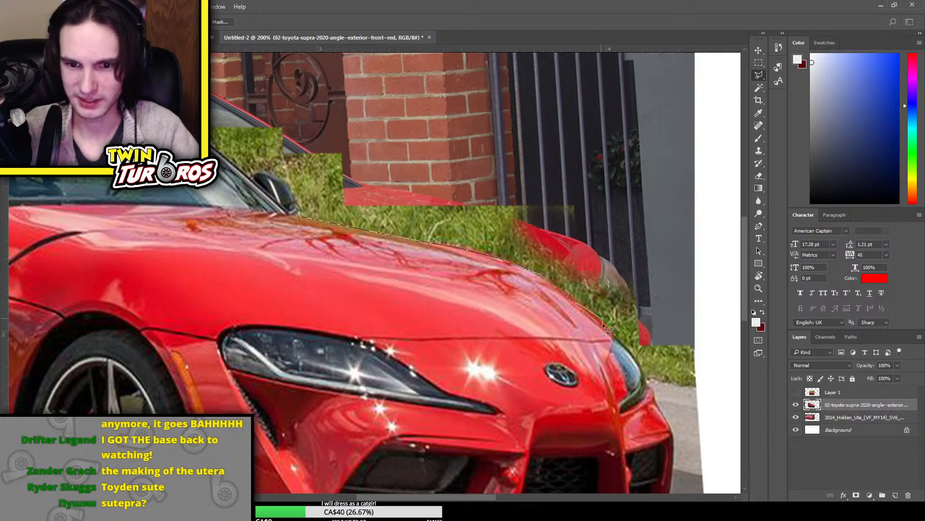
left_click(611, 332)
left_click(641, 365)
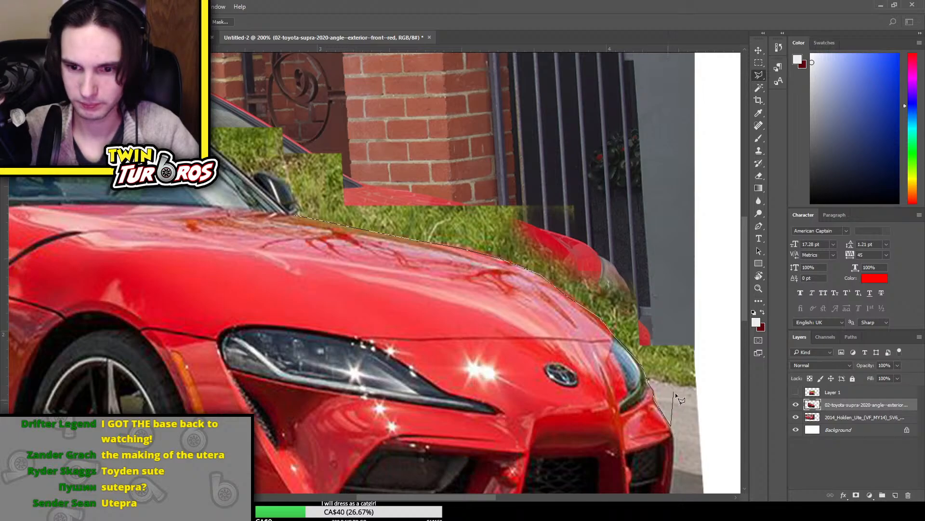
scroll(676, 392, "down", 3)
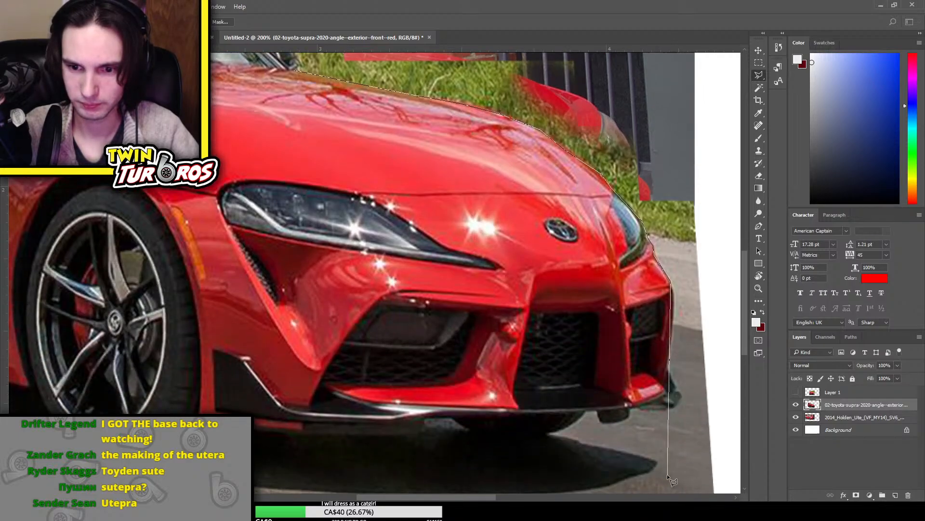
left_click(674, 299)
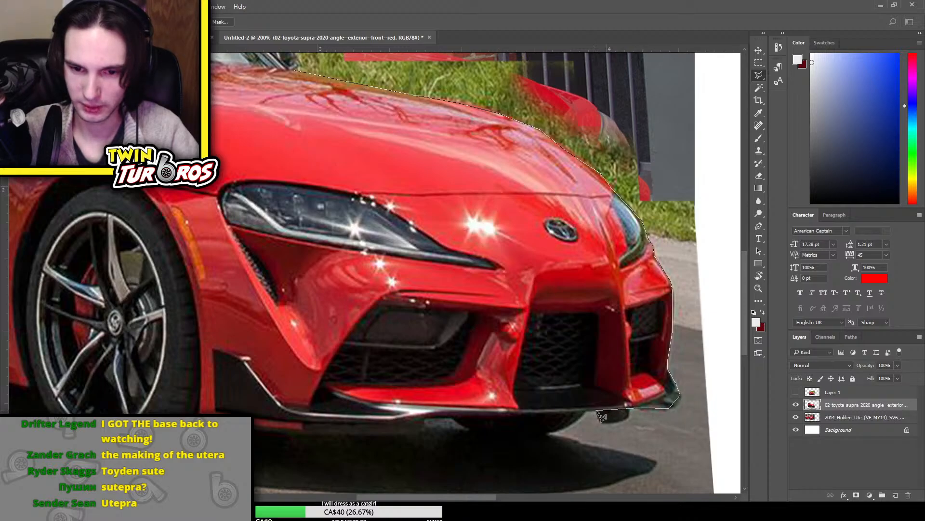
Continue the lasso outline along the underside of the Supra's front bumper and splitter towards the front wheel
left_click(575, 421)
left_click(549, 432)
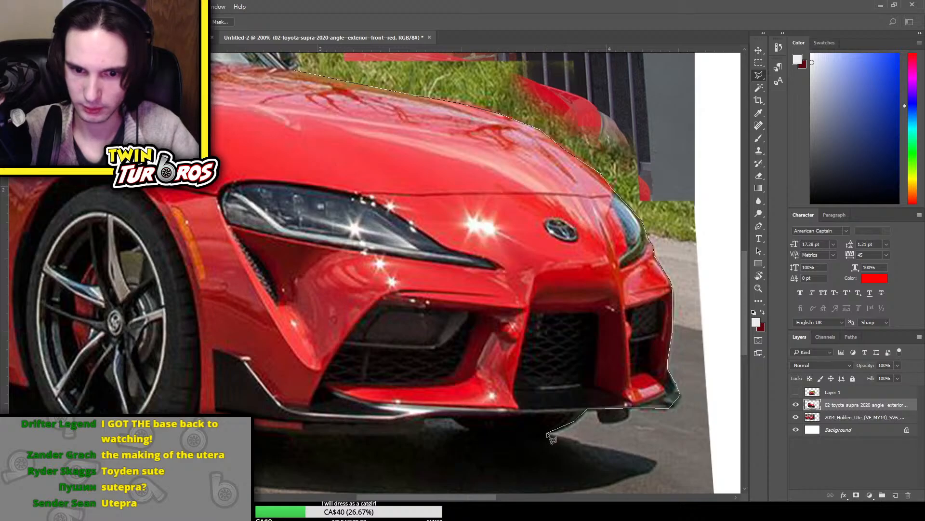
left_click(478, 435)
left_click(448, 418)
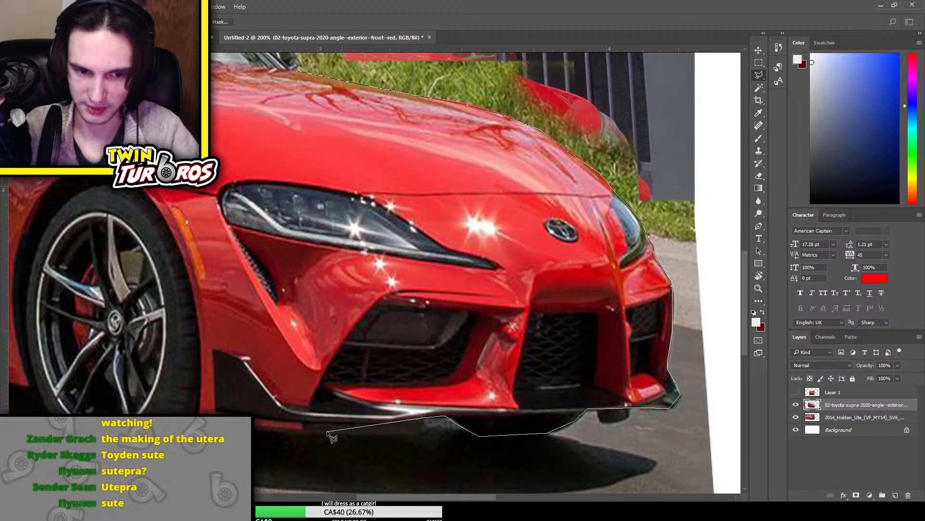
left_click(421, 424)
left_click(410, 430)
left_click(387, 435)
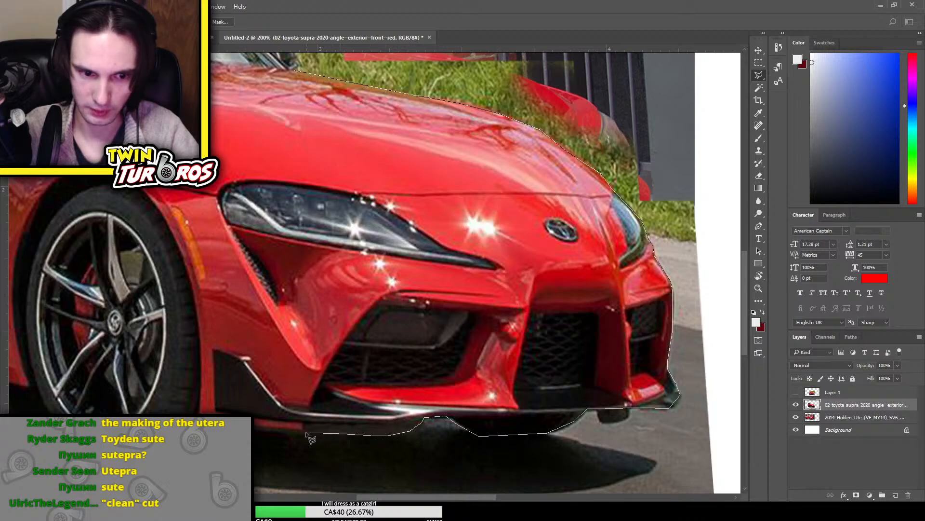
left_click(214, 426)
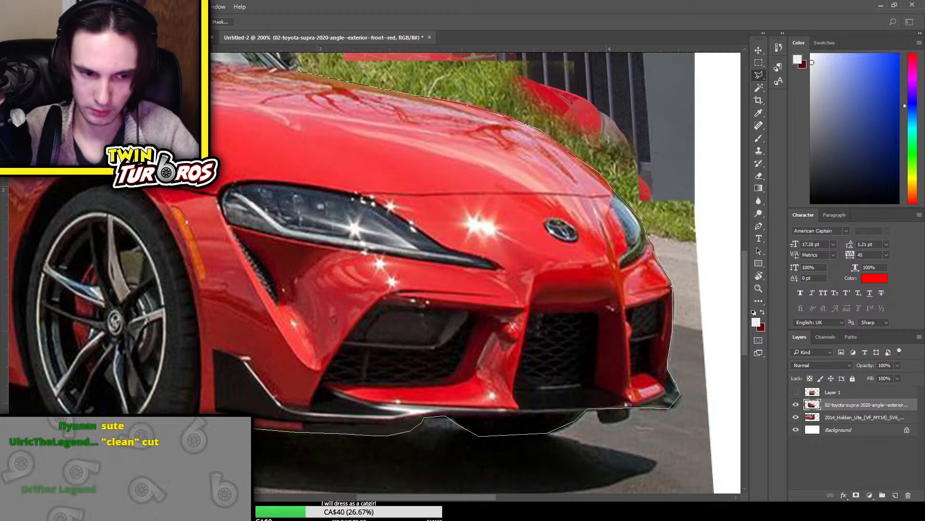
Close the lasso outline through the road, the area ahead of the bumper and the grass above the hood
left_click(202, 468)
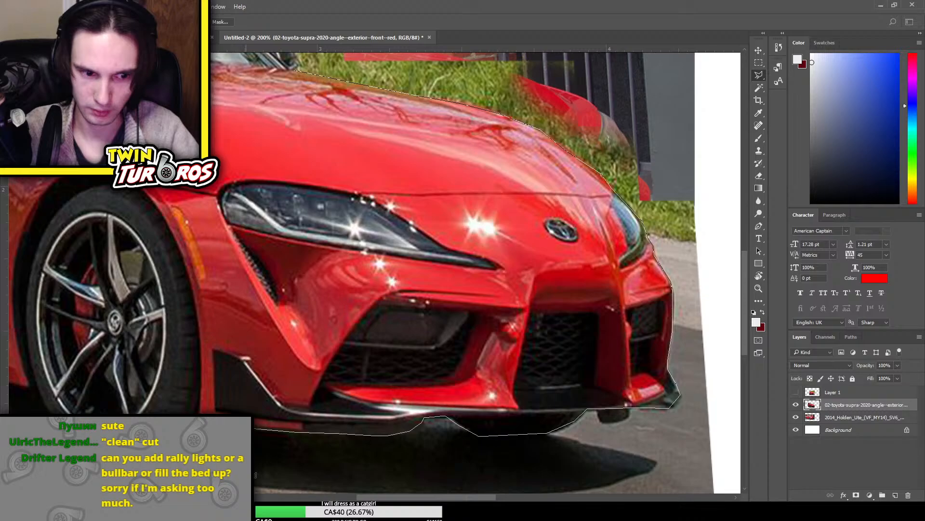
left_click(659, 459)
left_click(721, 337)
left_click(732, 250)
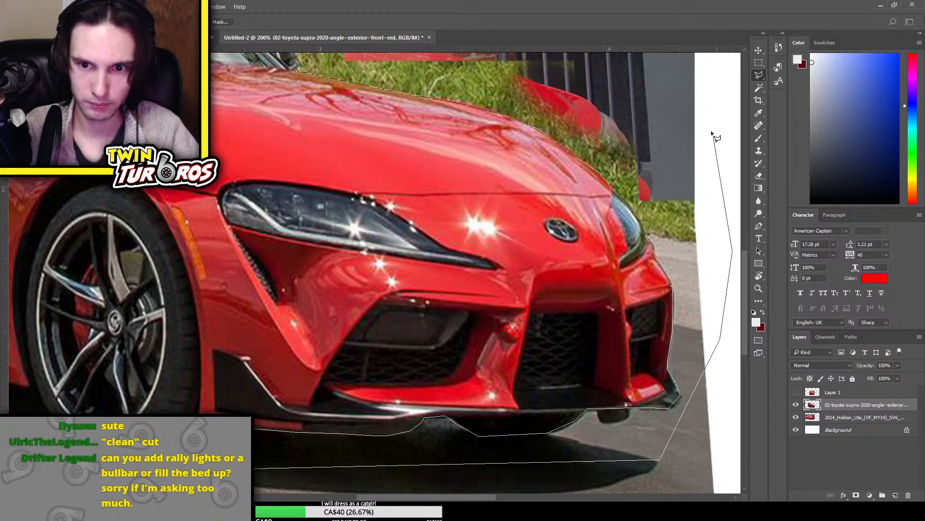
left_click(713, 130)
left_click(683, 95)
left_click(318, 69)
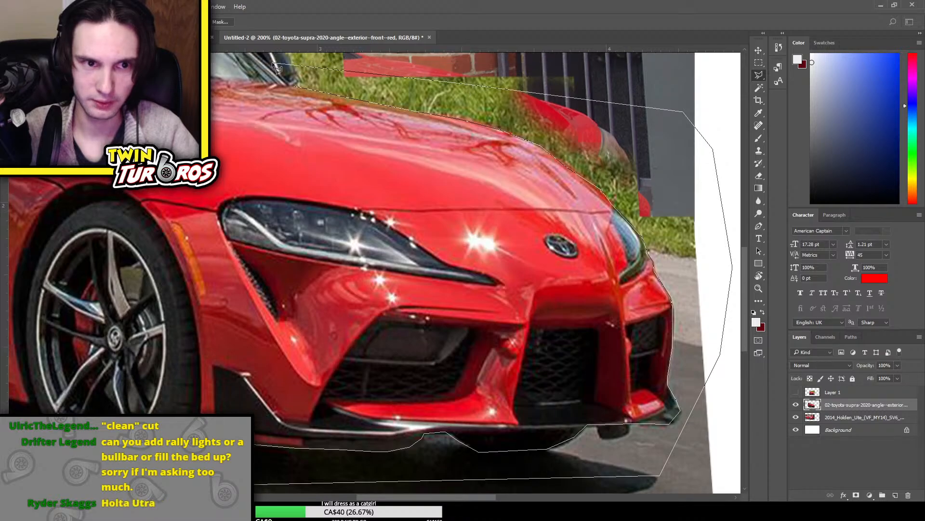
left_click(296, 83)
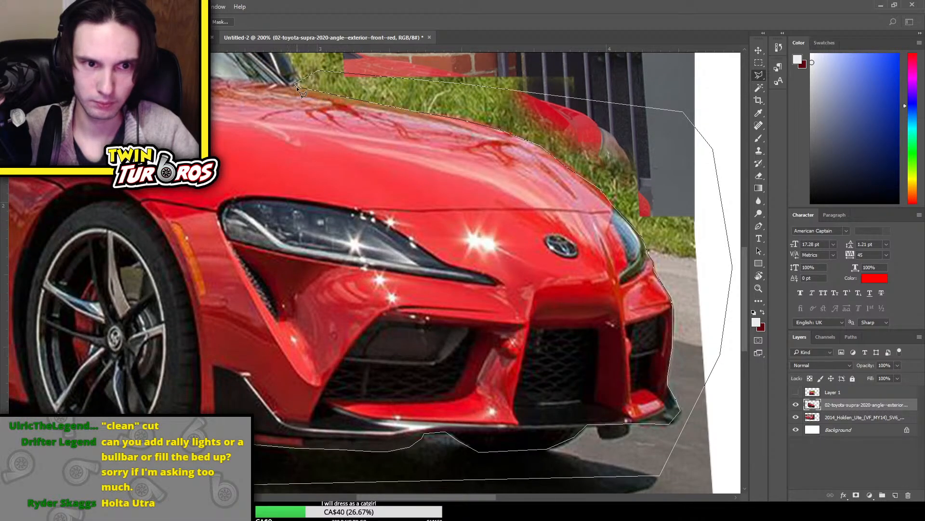
Add rectangles covering the road beneath and ahead of the bumper to the selection, delete the selected background and deselect
key("ctrl+minus")
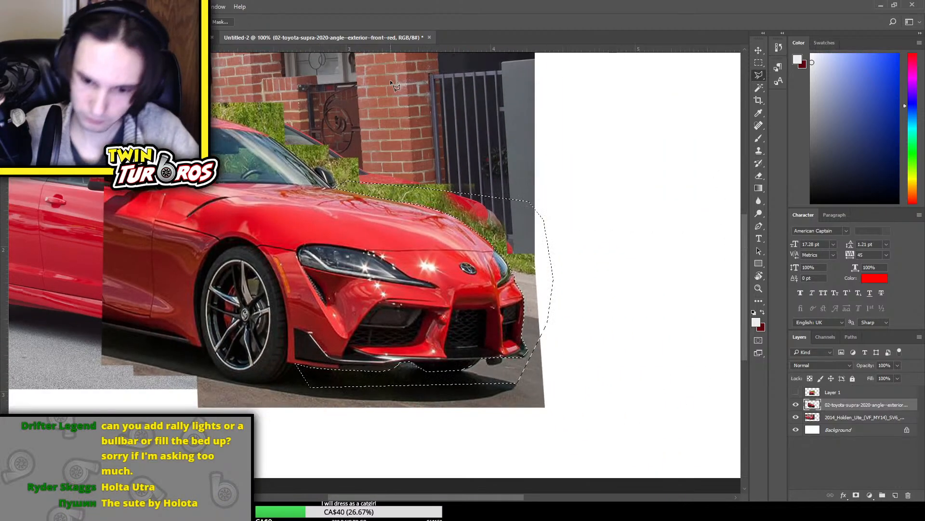
scroll(375, 105, "up", 3)
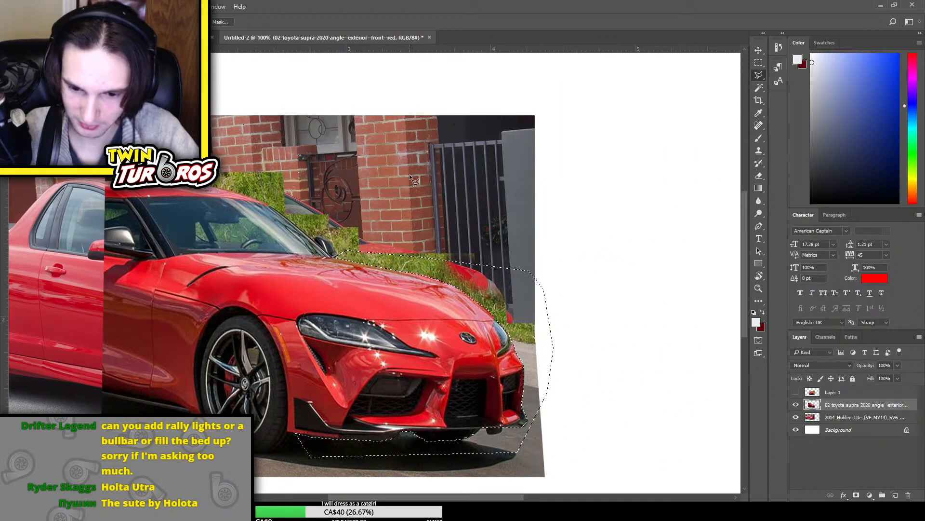
scroll(410, 175, "up", 1)
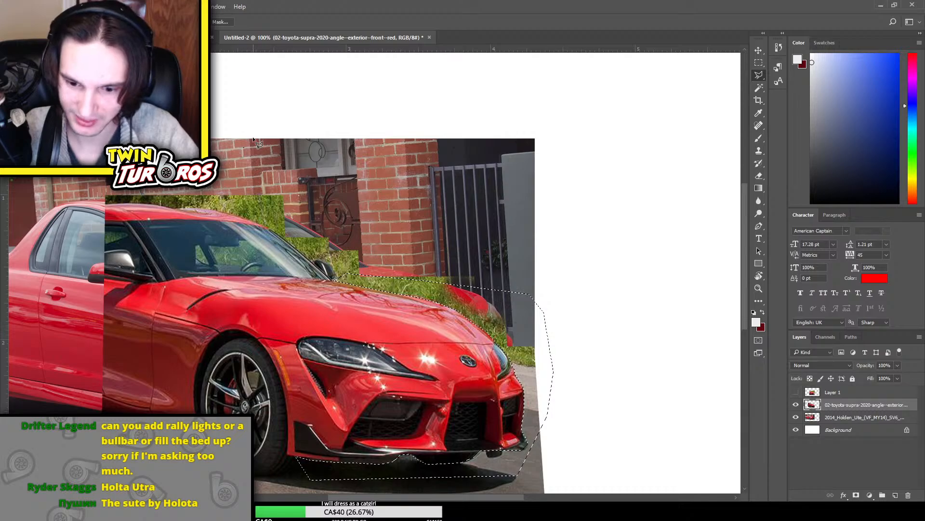
left_click(759, 63)
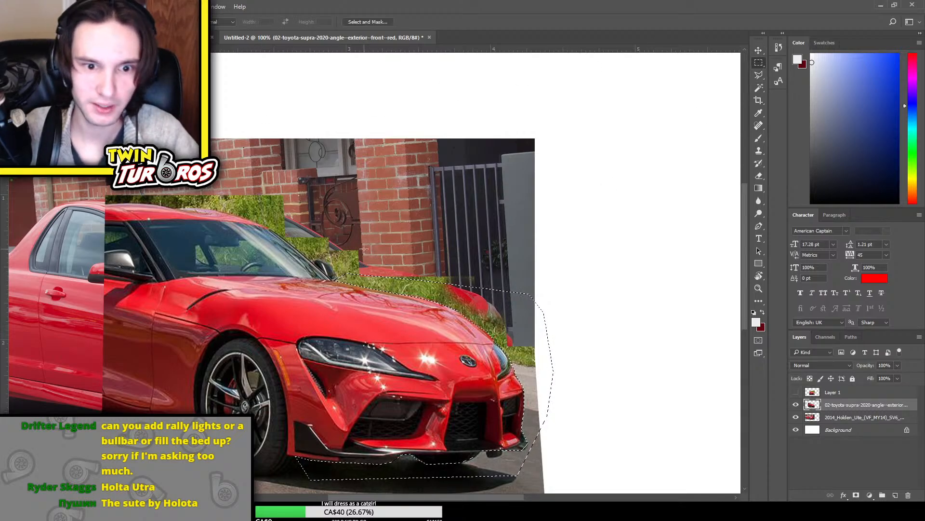
scroll(562, 351, "down", 4)
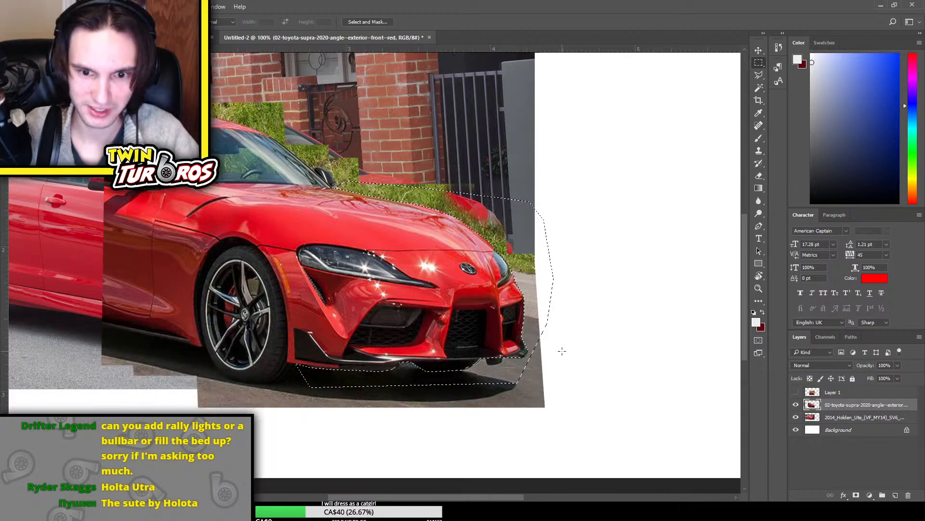
mouse_move(299, 373)
left_mouse_down()
mouse_move(351, 403)
mouse_move(567, 454)
left_mouse_up()
left_click_drag(510, 356, 592, 409)
left_click_drag(527, 333, 569, 399)
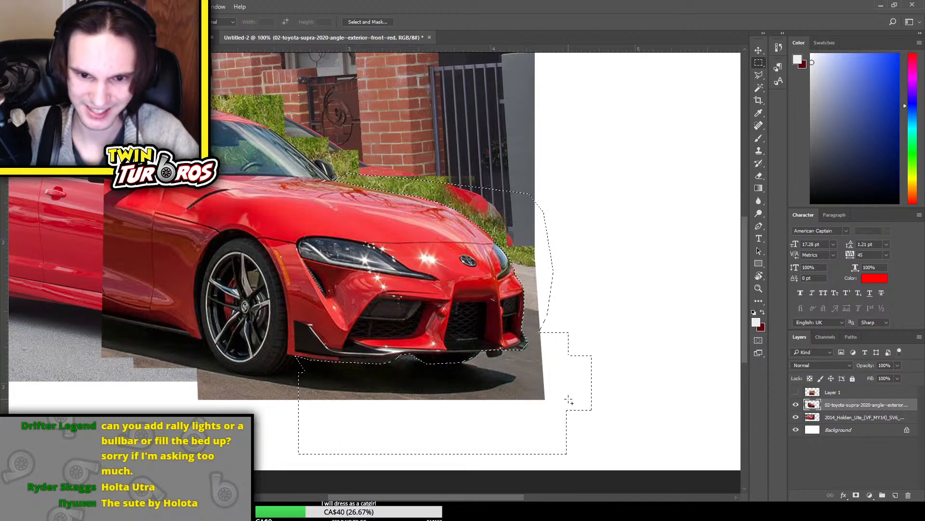
left_click_drag(539, 315, 570, 356)
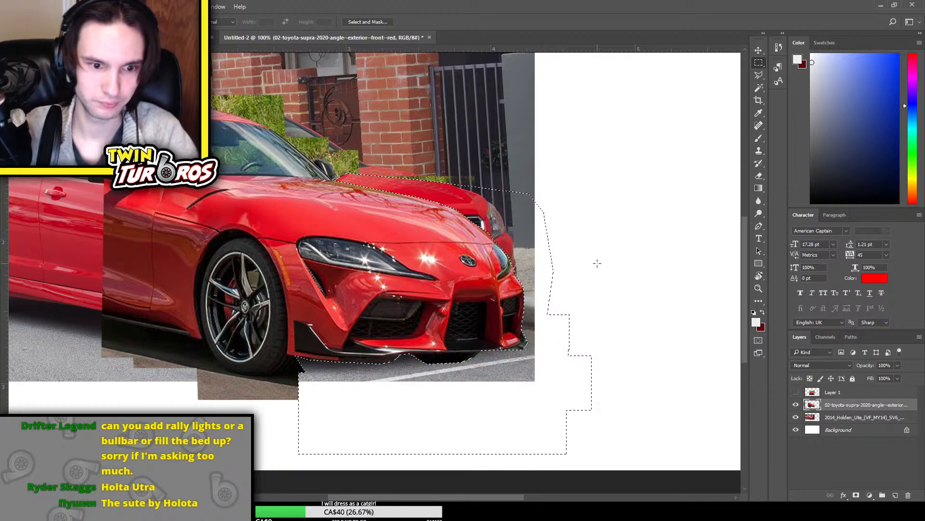
key("ctrl+d")
Scale the Supra front cutout down slightly and reposition it over the Ute's front end
scroll(665, 283, "up", 3)
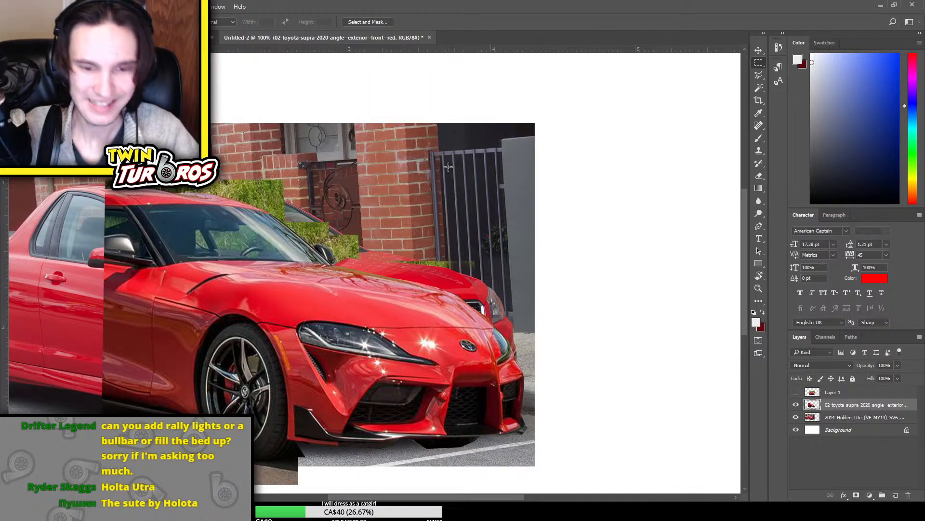
key("ctrl+minus")
scroll(434, 179, "down", 2)
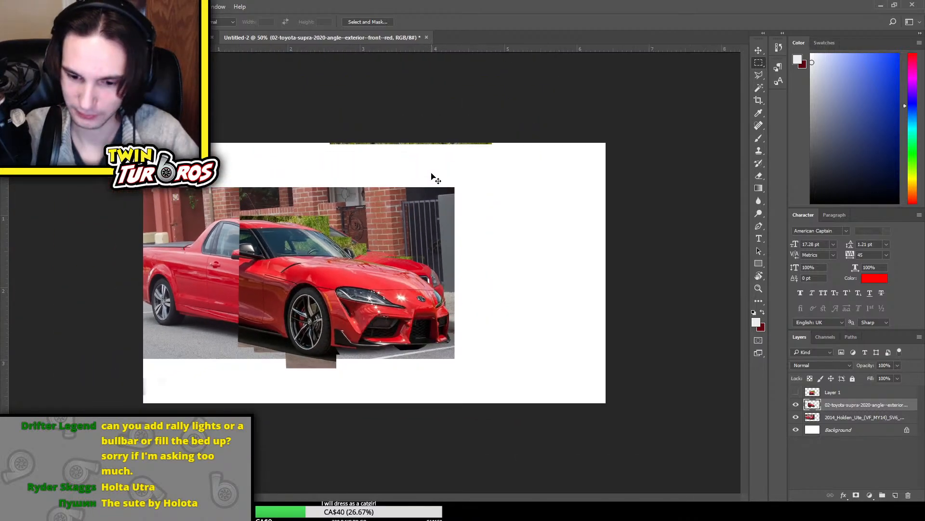
scroll(434, 181, "up", 4)
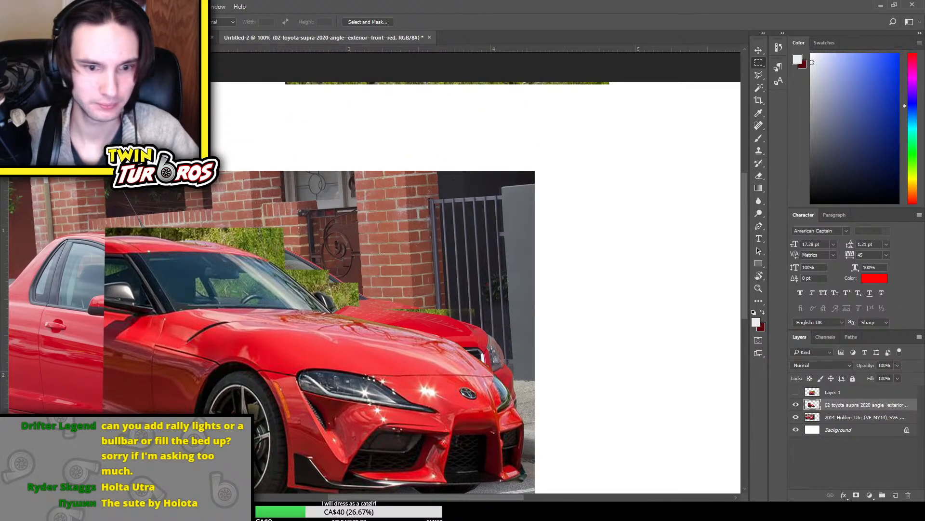
left_click(761, 51)
key("ctrl+t")
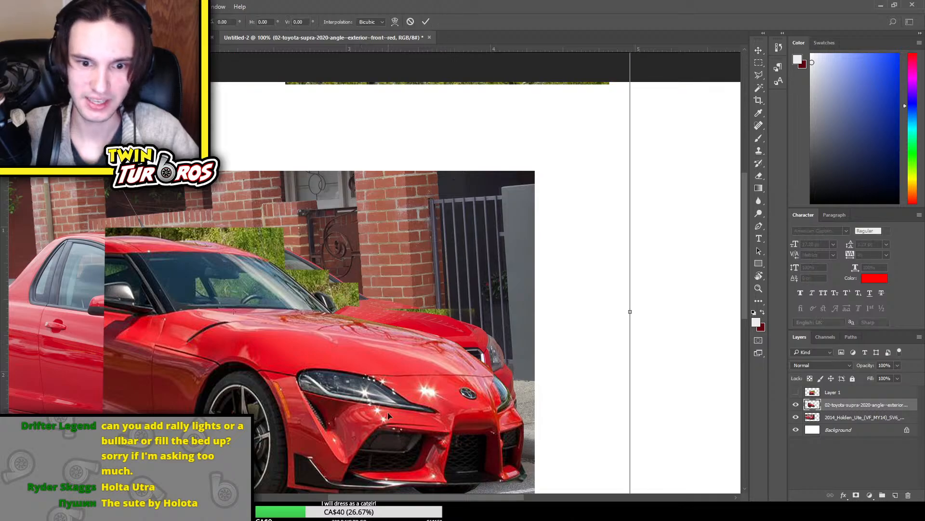
left_click_drag(418, 391, 418, 329)
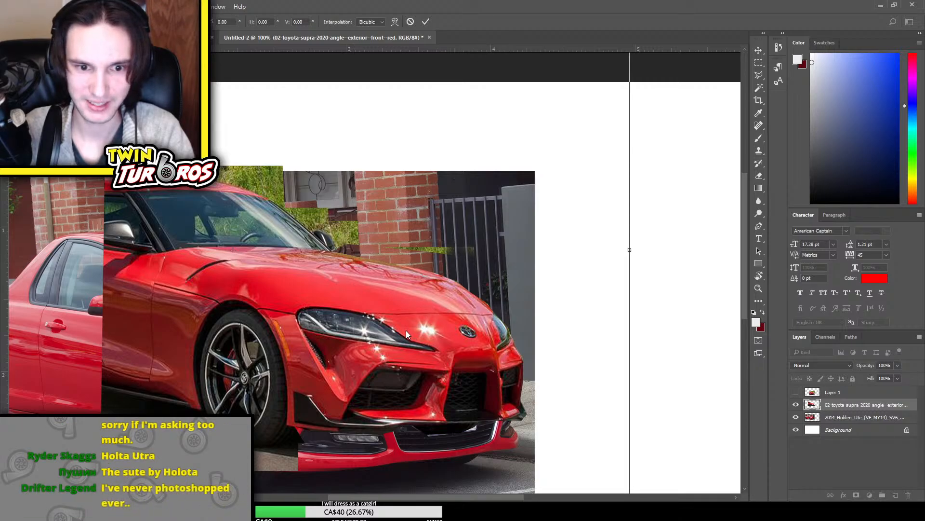
left_click_drag(629, 250, 597, 218)
key("Return")
left_click_drag(442, 320, 453, 378)
scroll(667, 337, "down", 3)
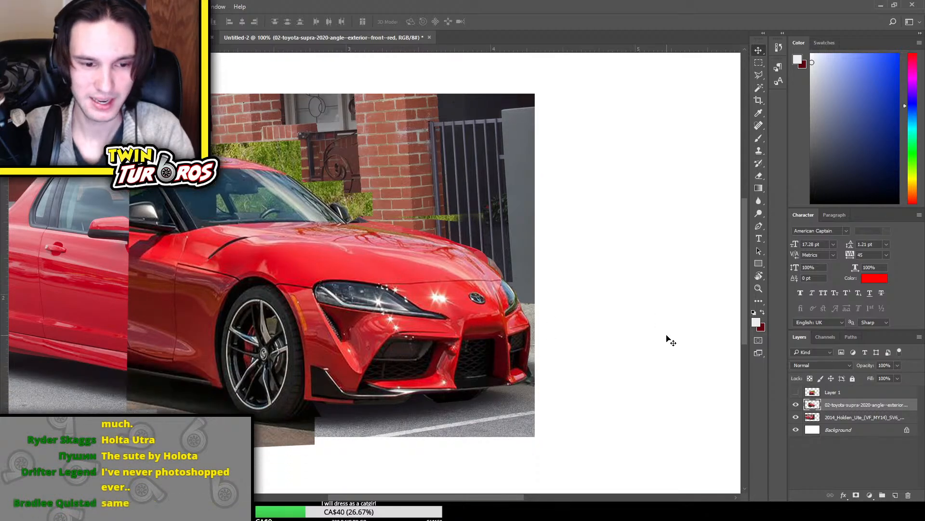
left_click_drag(383, 308, 390, 310)
Copy a full-height strip of the Ute around its door and side mirror onto a new layer
key("e")
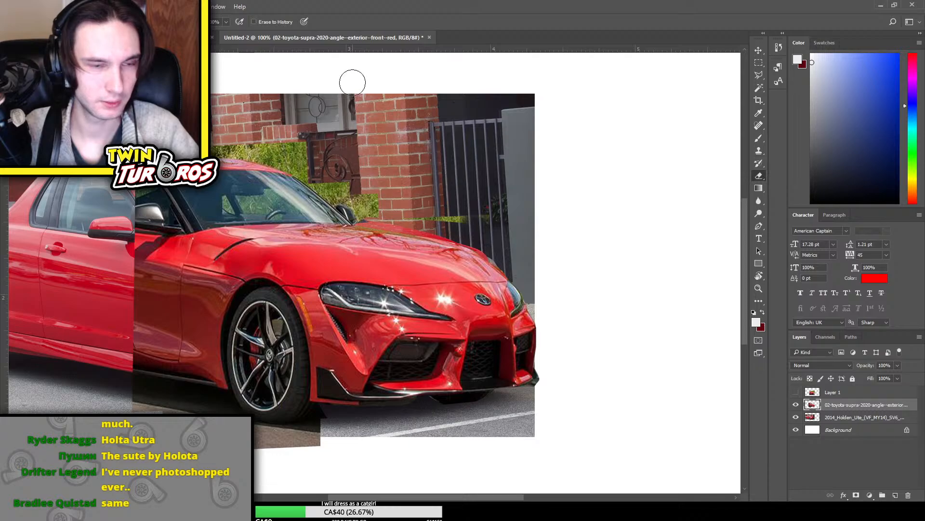
left_click(758, 63)
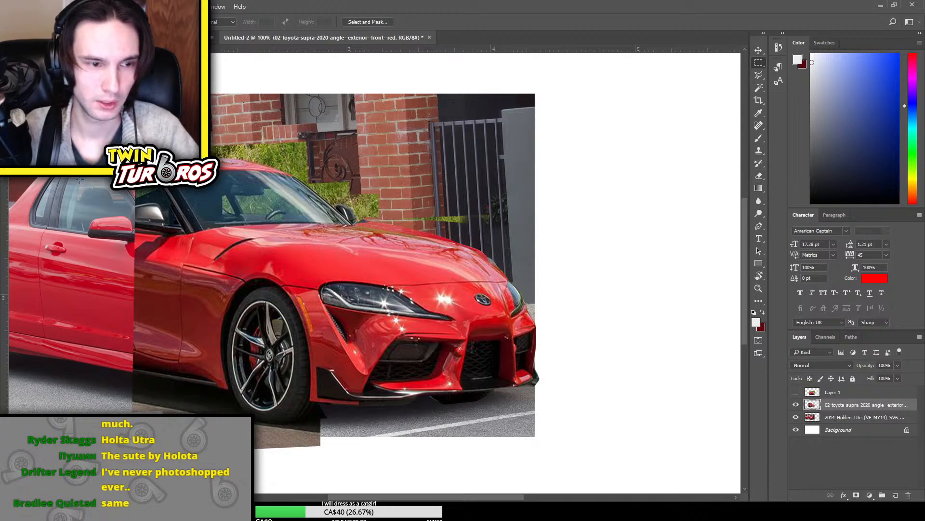
left_click(852, 417)
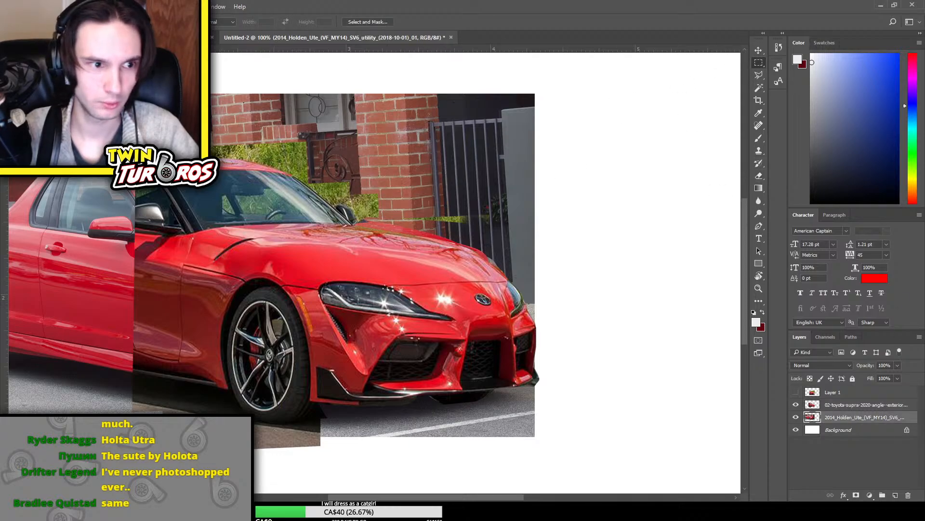
left_click_drag(25, 92, 138, 438)
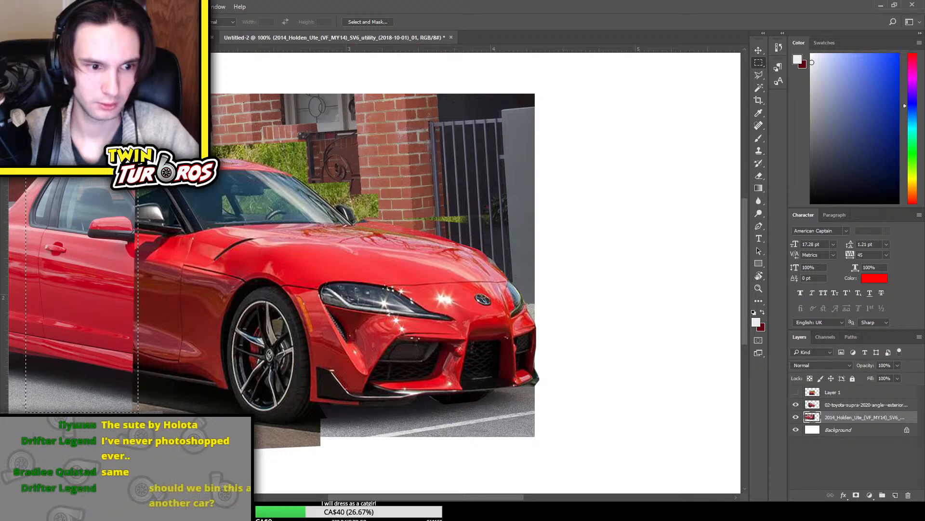
key("ctrl+j")
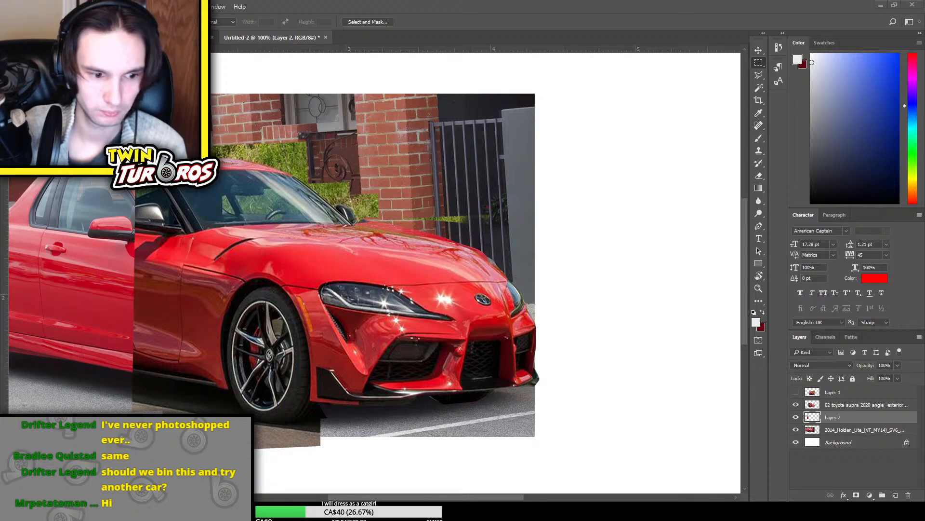
Place the 10000-2020-toyota-supra image above Layer 2 and hide the earlier Supra cutout and Layer 2
key("Return")
left_click(796, 406)
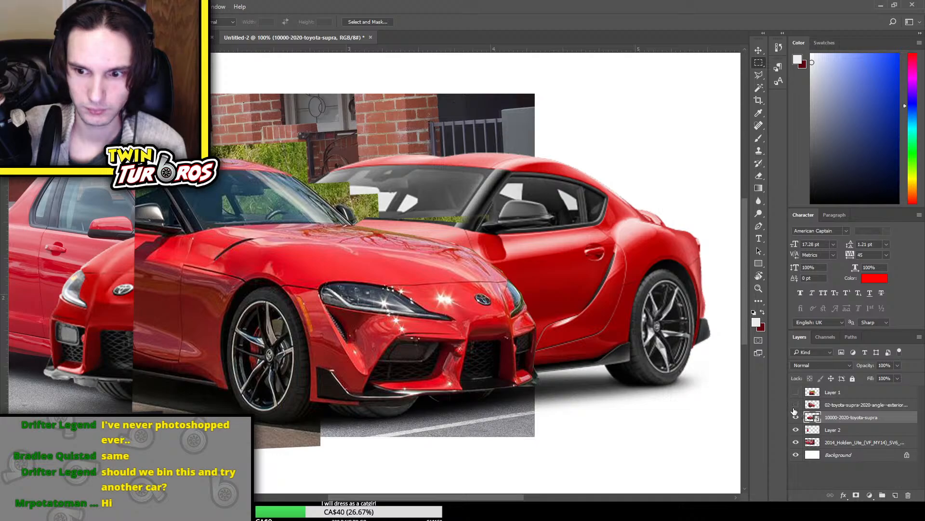
left_click(796, 429)
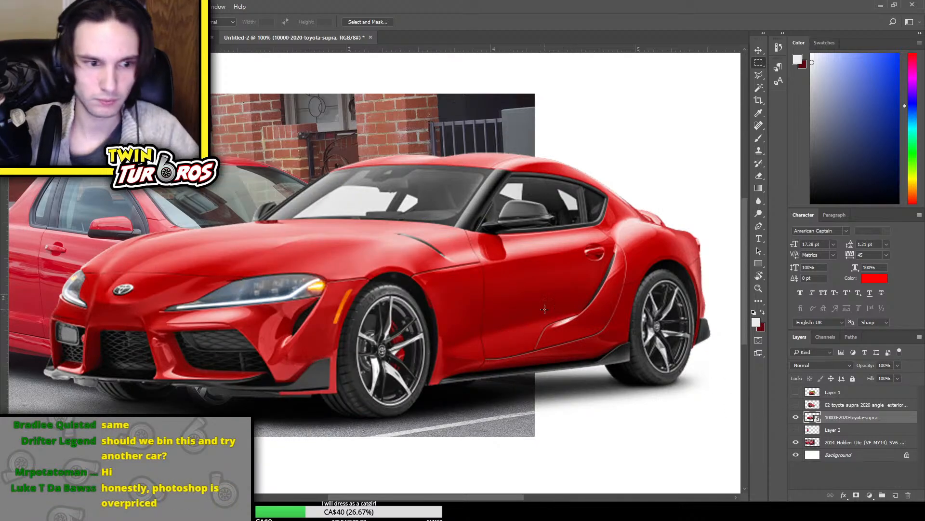
Flip the placed 10000-2020-toyota-supra image horizontally so the car faces the same way as the Ute
key("ctrl+t")
left_click(517, 418)
key("ctrl+minus")
key("ctrl+minus")
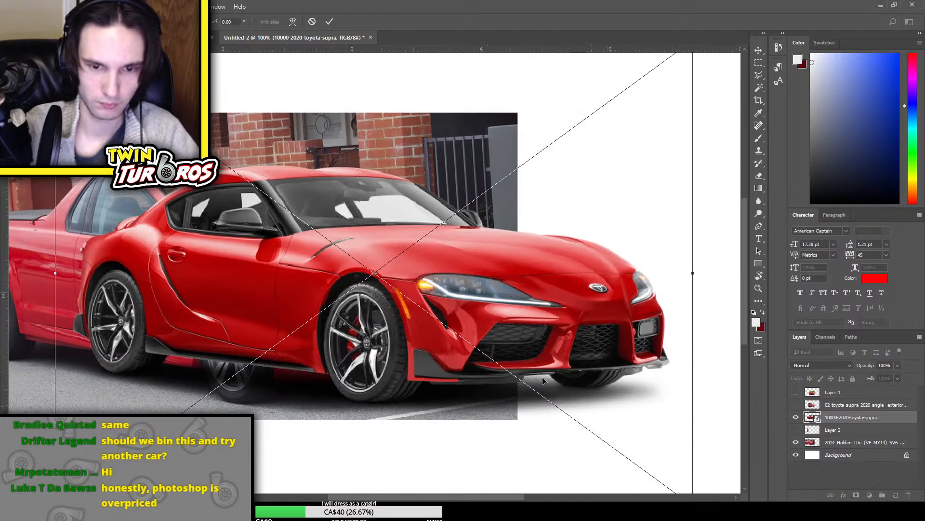
key("Return")
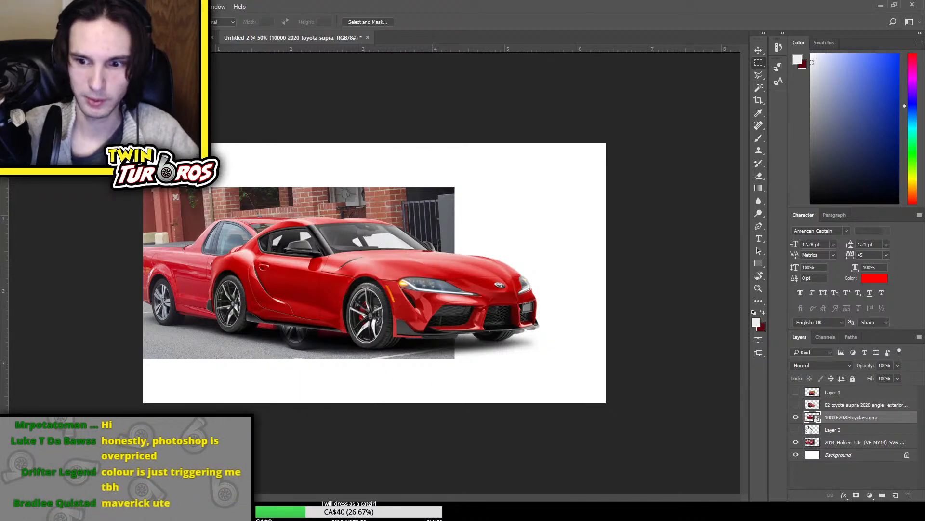
Compare the flipped Supra with the Ute beneath, scale it down slightly and position it over the Ute's front end
left_click(796, 417)
left_click(796, 416)
left_click(795, 417)
left_click(796, 417)
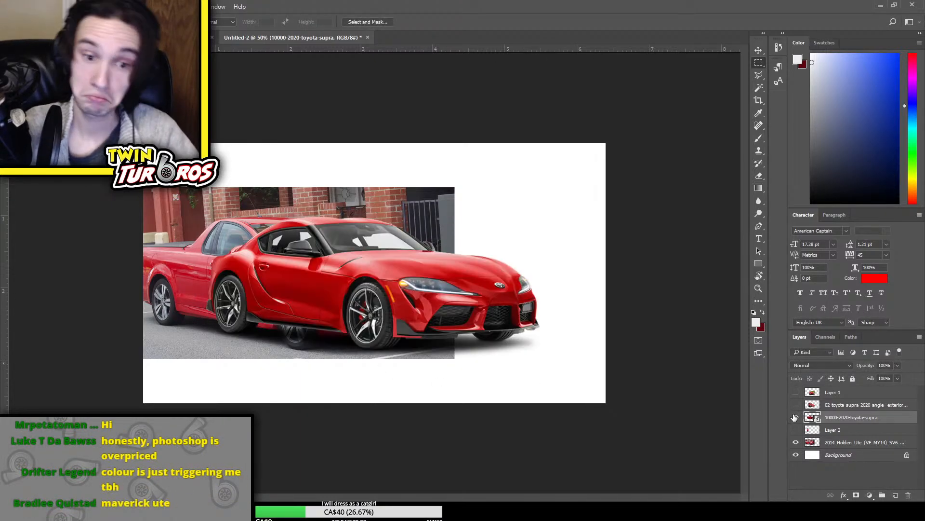
key("ctrl+t")
left_click_drag(336, 235, 267, 231)
left_click_drag(483, 143, 471, 151)
left_click_drag(366, 278, 382, 287)
key("Return")
key("m")
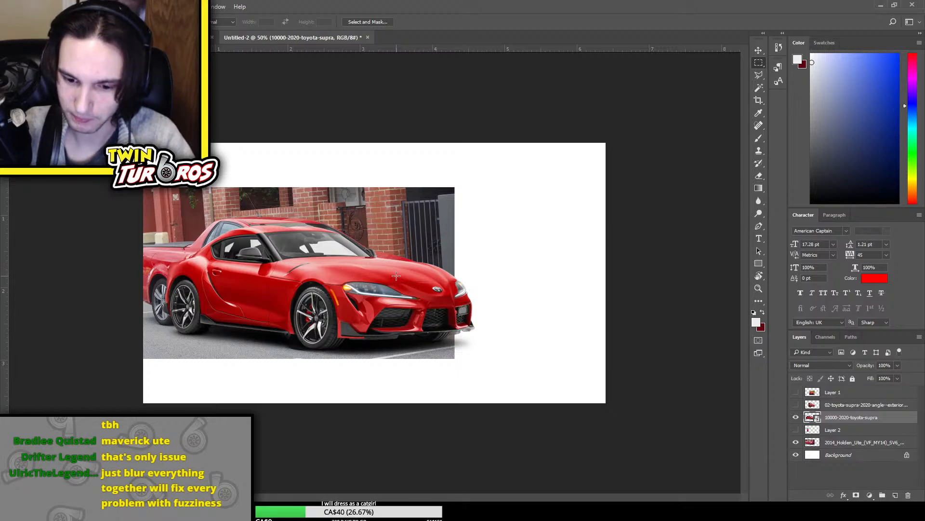
Stretch the flipped Supra image slightly taller by raising its upper edge
key("ctrl+t")
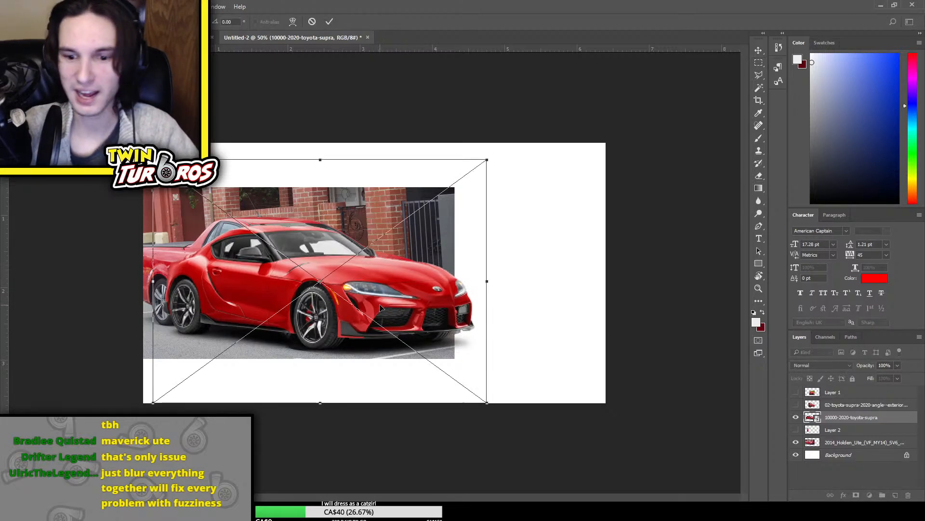
key("Return")
key("ctrl+t")
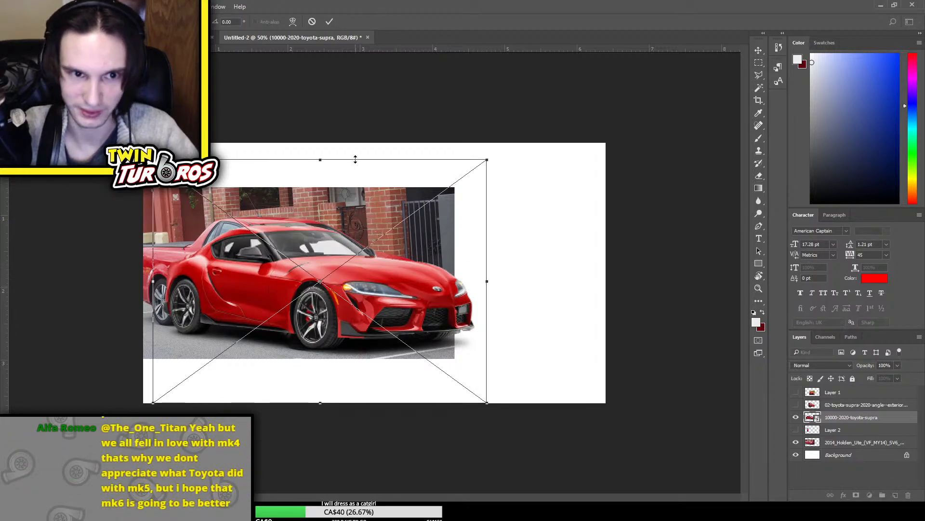
left_click_drag(355, 153, 344, 150)
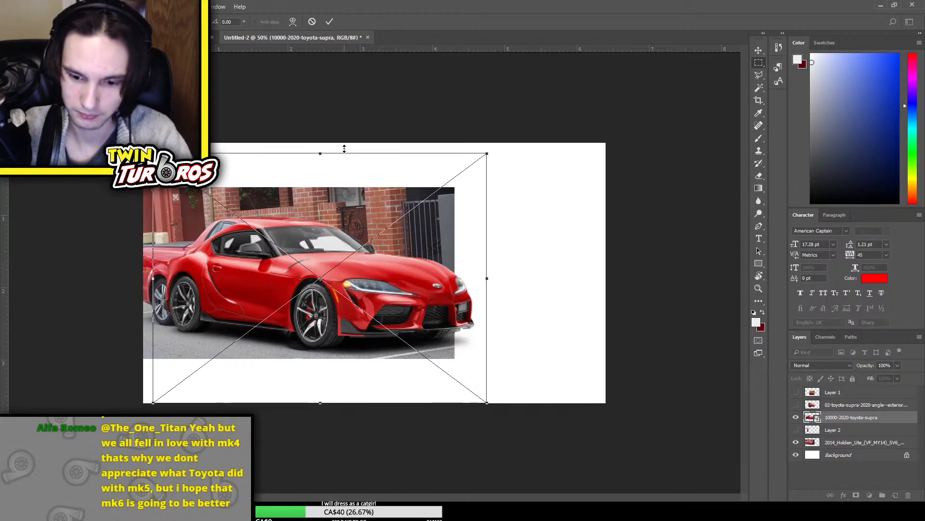
key("Return")
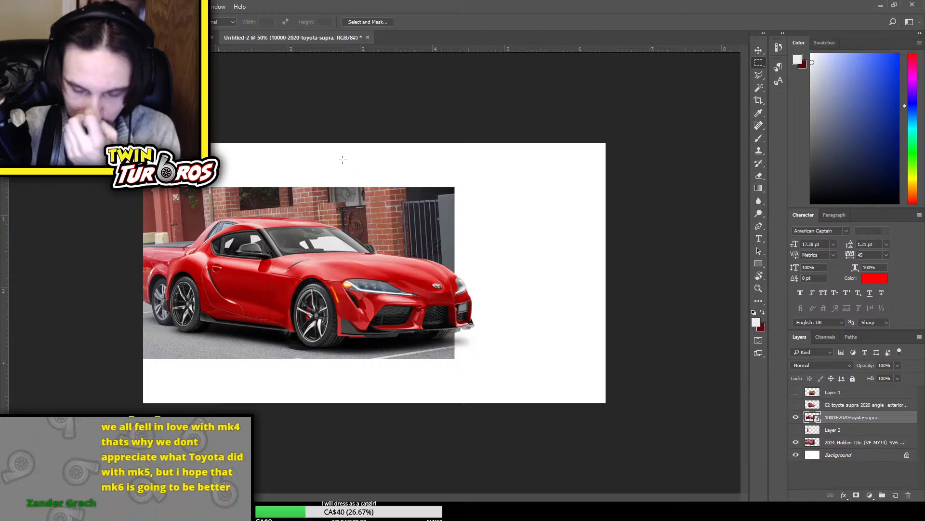
Compare the flipped Supra with the Ute underneath by toggling the Supra layer's visibility, leaving it hidden
left_click(796, 417)
left_click(796, 418)
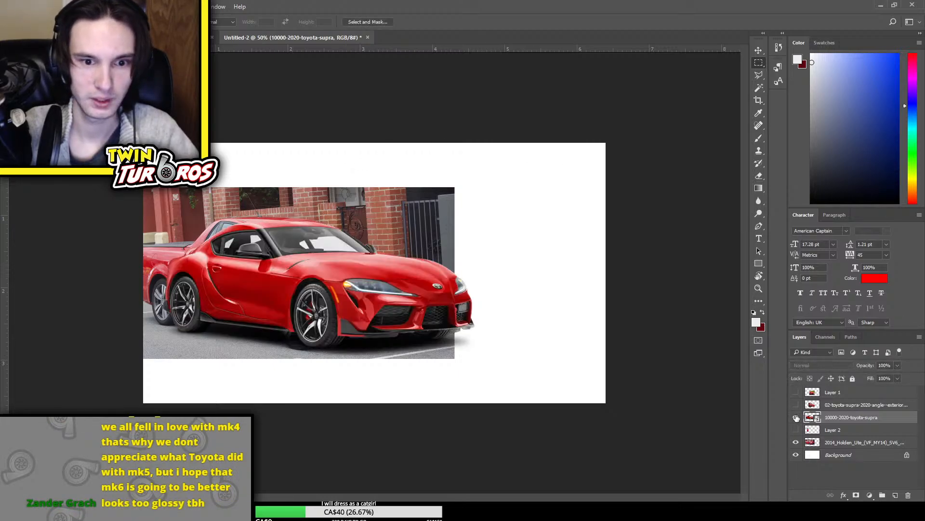
left_click(796, 418)
left_click(796, 418)
left_click(796, 417)
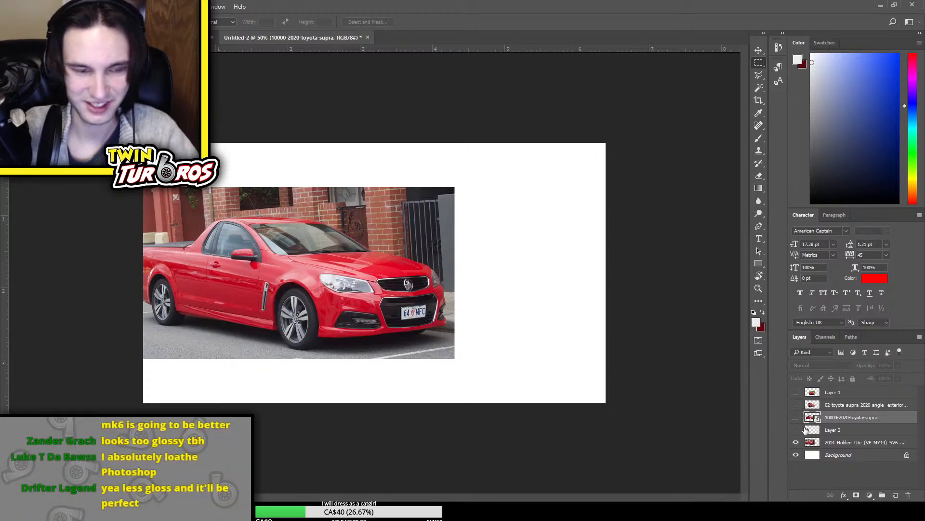
left_click(797, 418)
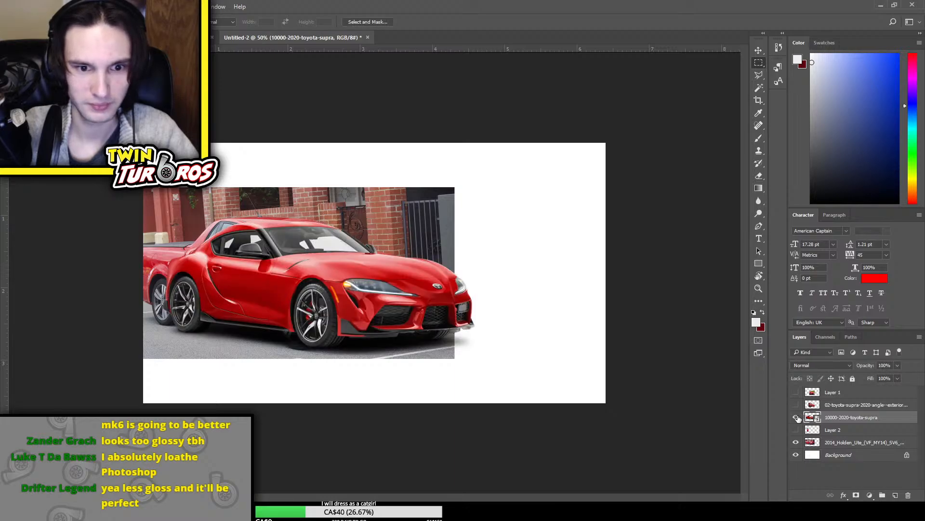
left_click(796, 418)
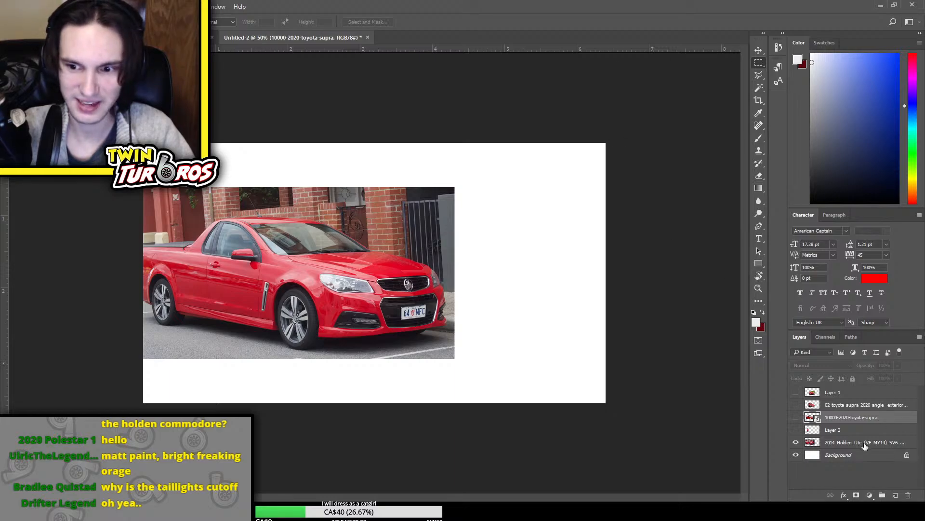
Shift the Ute photo slightly up and to the right, and check its alignment against the flipped Supra
left_click(842, 442)
mouse_move(309, 279)
left_mouse_down()
mouse_move(337, 275)
mouse_move(323, 273)
left_mouse_up()
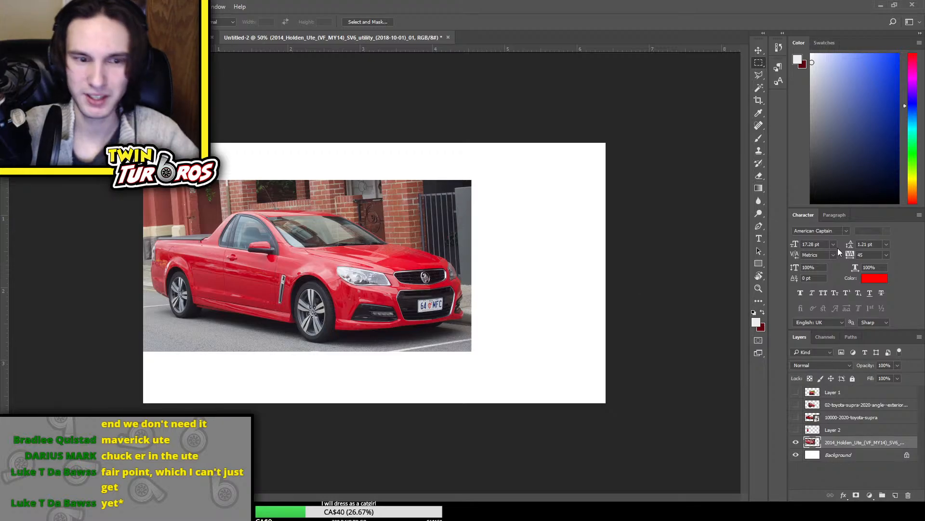
left_click(796, 417)
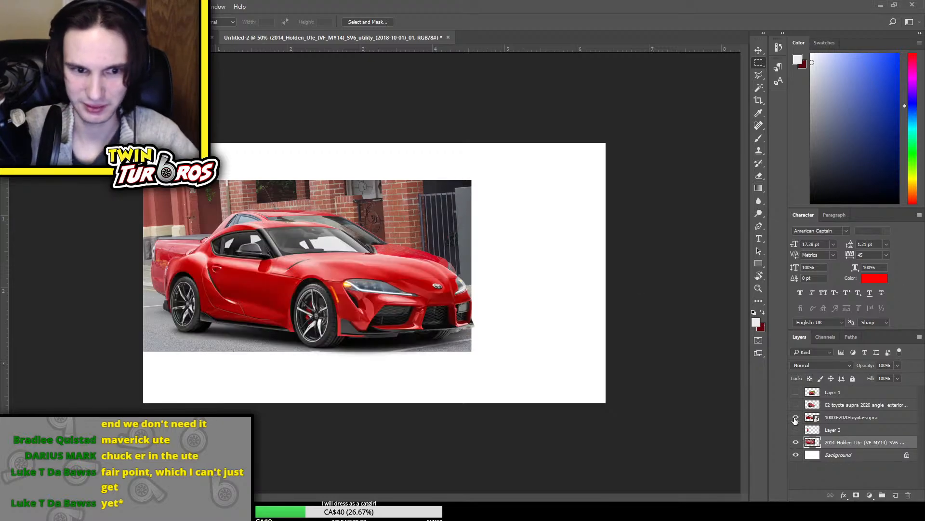
left_click(795, 417)
left_click(796, 417)
left_click(796, 417)
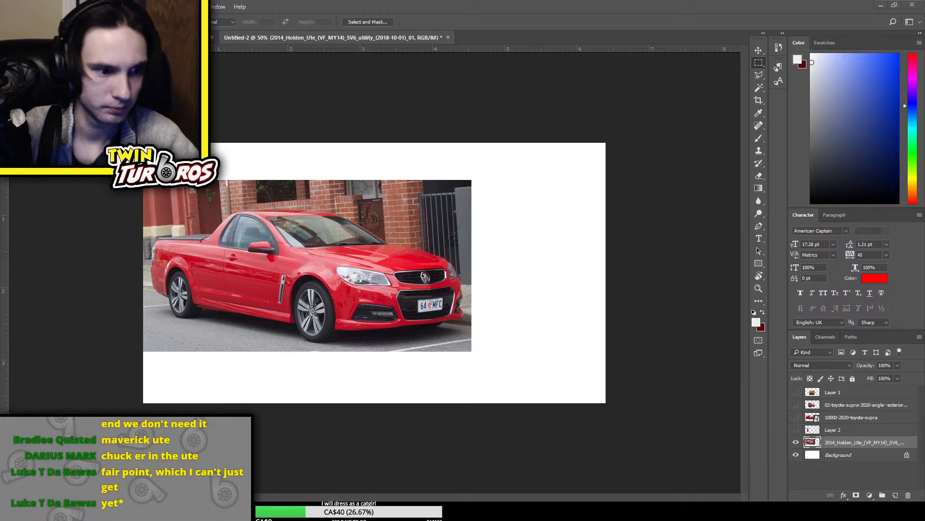
Place the uncut 02-toyota-supra-2020 front-angle photo above the Ute layer and hide the Ute layer
left_click_drag(924, 309, 457, 298)
key("Return")
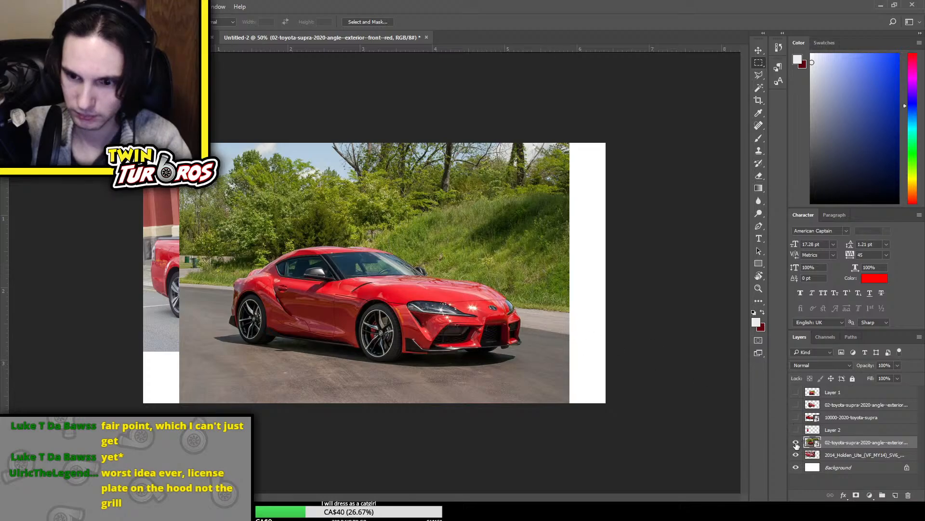
left_click(797, 456)
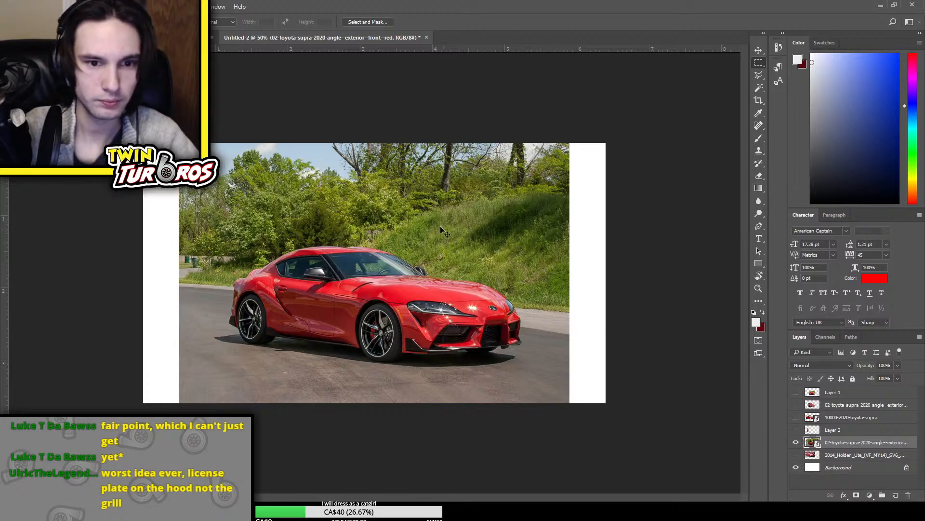
Enlarge the placed Supra photo to fill the canvas and shift it slightly upward
key("ctrl+t")
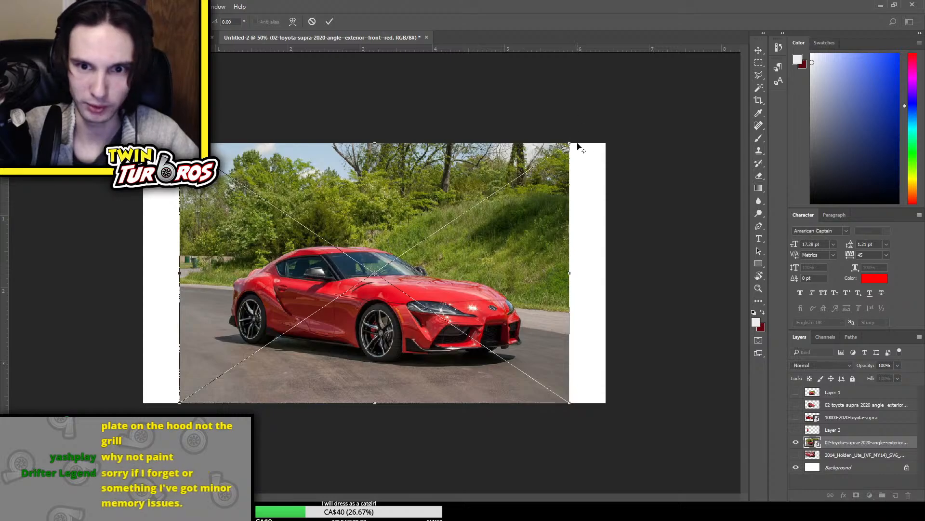
left_click_drag(581, 147, 626, 140)
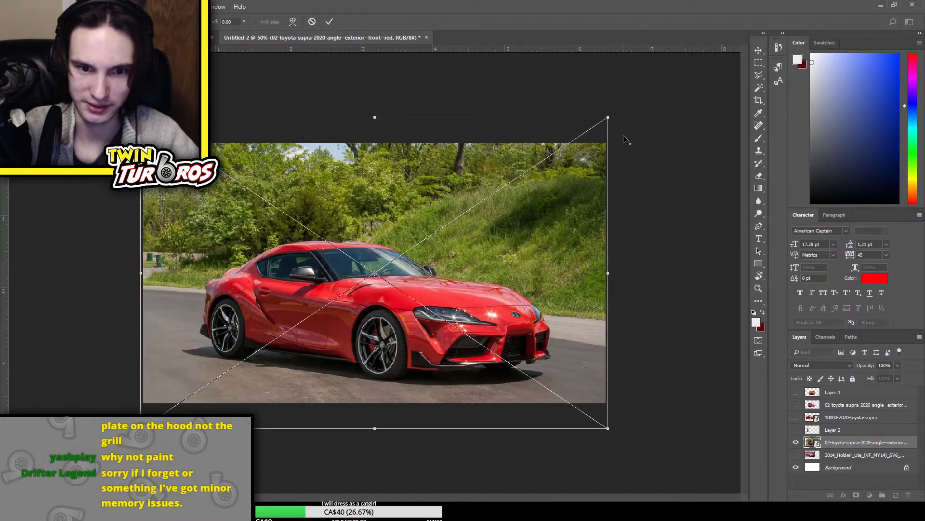
left_click_drag(456, 245, 461, 226)
key("Return")
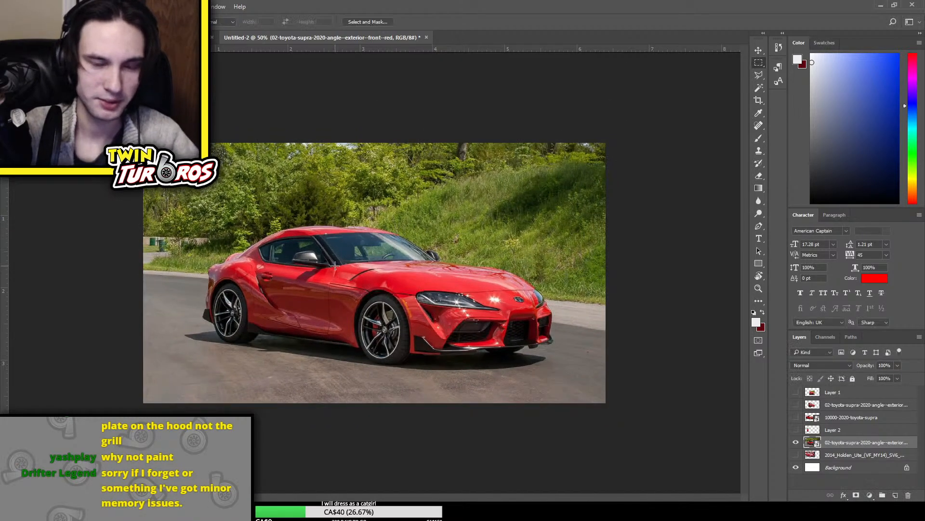
Select the grassy hill and trees behind the Supra with the Magic Wand
key("ctrl+plus")
key("w")
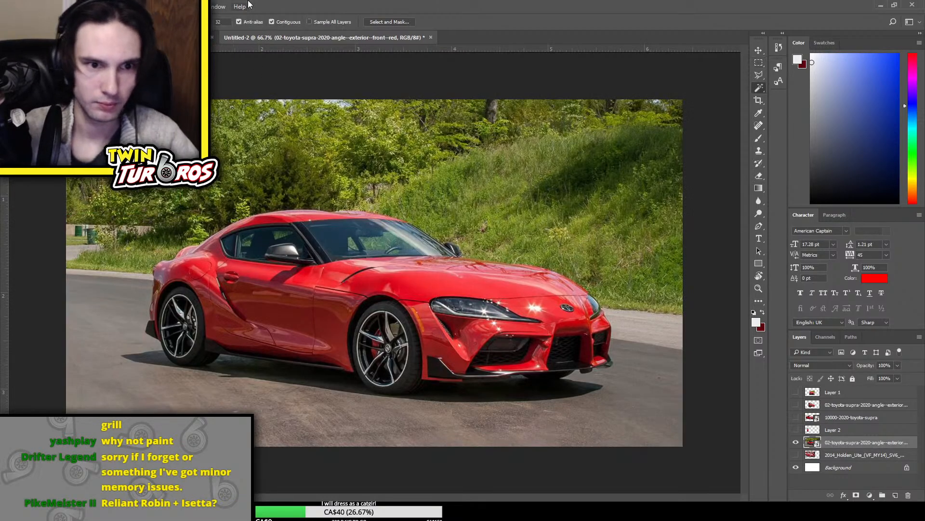
left_click(604, 149)
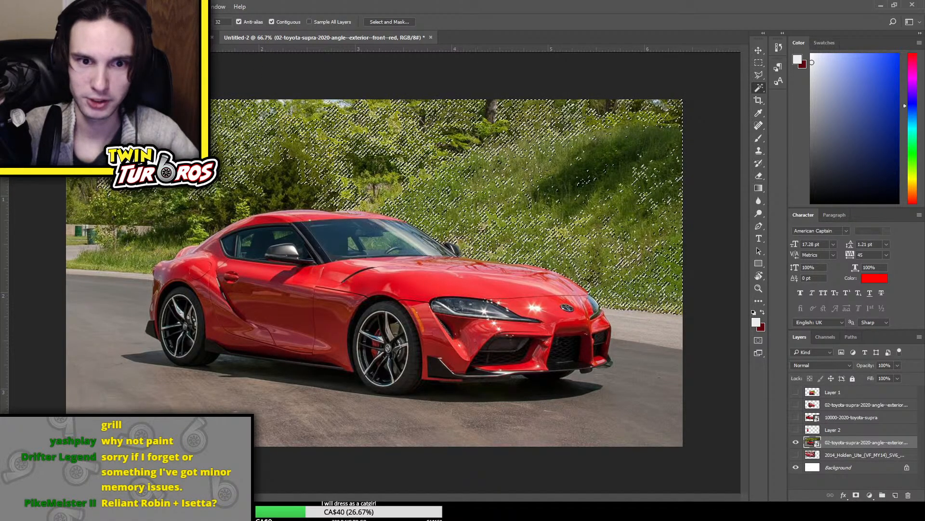
Select the trees, hill and road around the Supra with the Quick Selection tool, following the car's outline
right_click(757, 92)
left_click(789, 87)
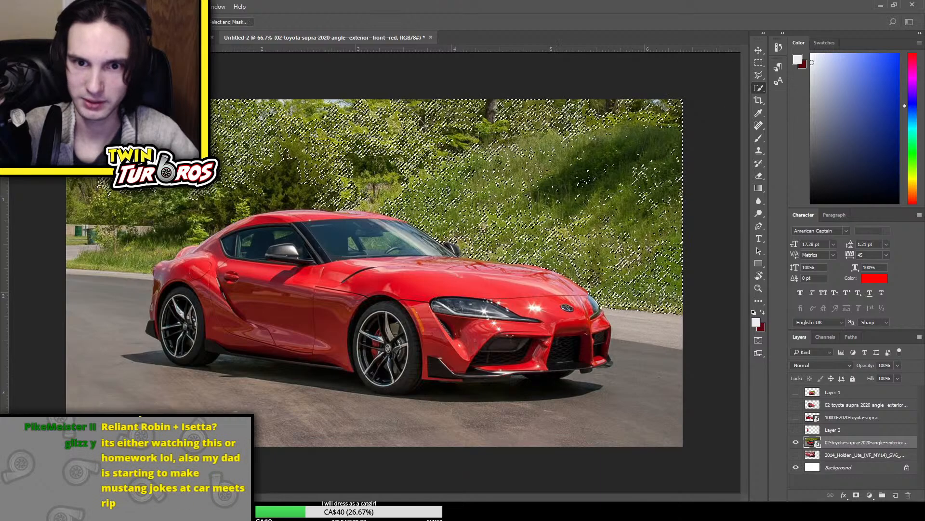
left_click(638, 147)
mouse_move(638, 147)
left_mouse_down()
mouse_move(677, 350)
mouse_move(250, 144)
mouse_move(19, 225)
mouse_move(184, 219)
mouse_move(121, 245)
left_mouse_up()
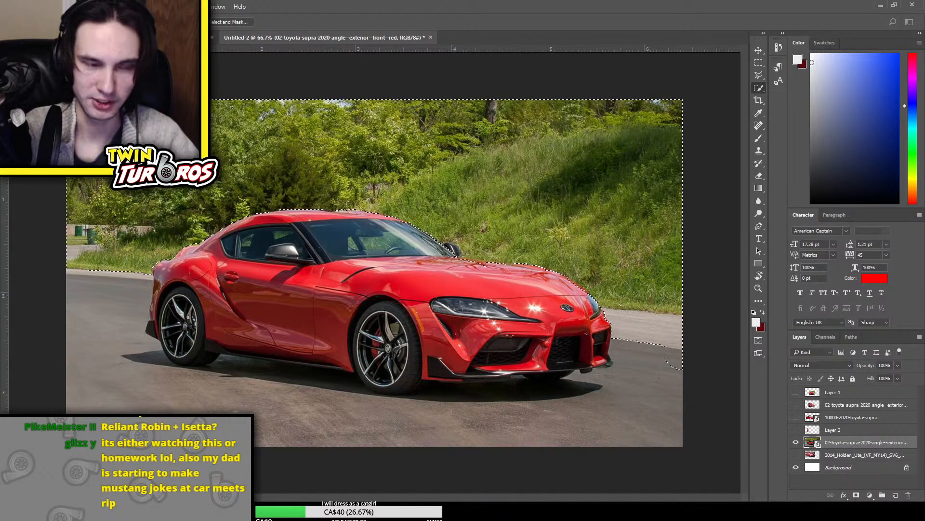
mouse_move(91, 289)
left_mouse_down()
mouse_move(120, 362)
mouse_move(333, 388)
mouse_move(358, 378)
mouse_move(378, 385)
mouse_move(359, 380)
mouse_move(368, 392)
left_mouse_up()
mouse_move(152, 366)
left_mouse_down()
mouse_move(157, 374)
mouse_move(151, 338)
left_mouse_up()
mouse_move(467, 386)
left_mouse_down()
mouse_move(549, 392)
mouse_move(500, 371)
mouse_move(417, 360)
mouse_move(408, 394)
mouse_move(394, 393)
mouse_move(432, 395)
left_mouse_up()
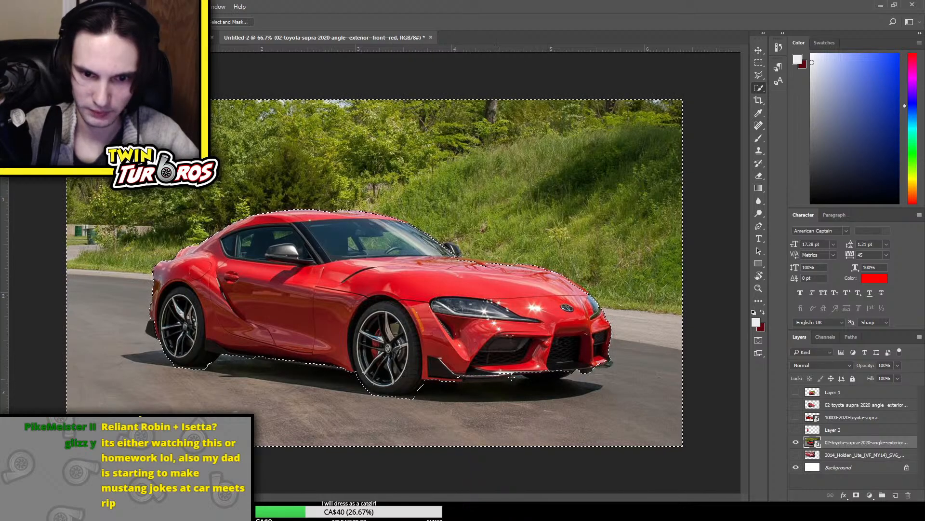
left_click_drag(489, 375, 468, 378)
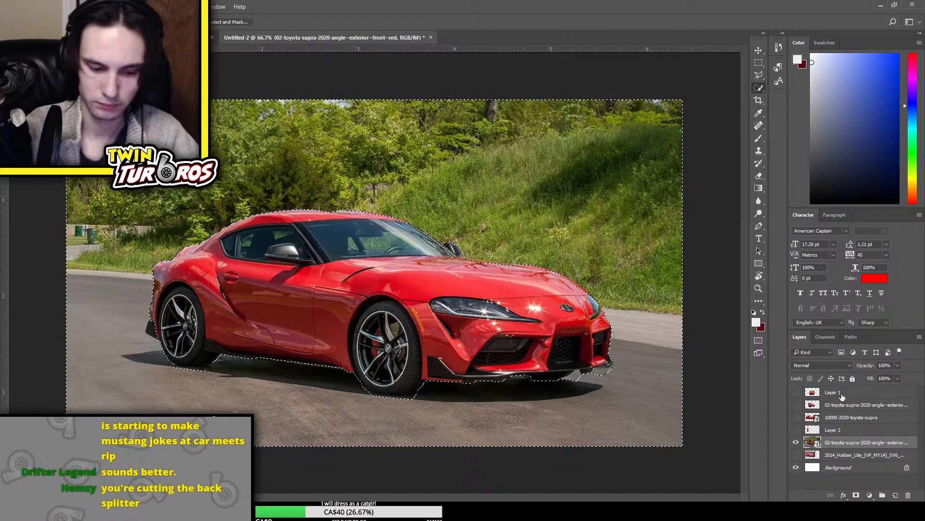
Try deleting the selected background around the Supra
key("ctrl+shift+i")
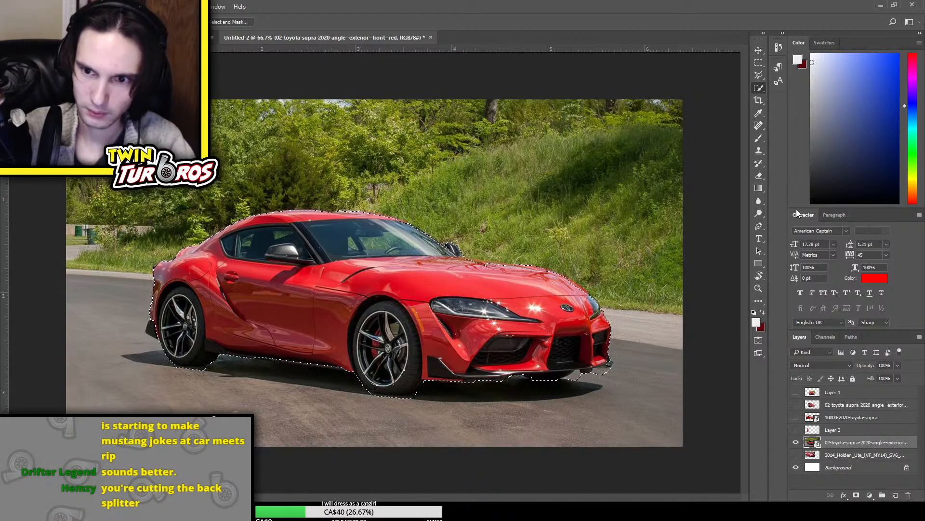
key("Delete")
key("ctrl+z")
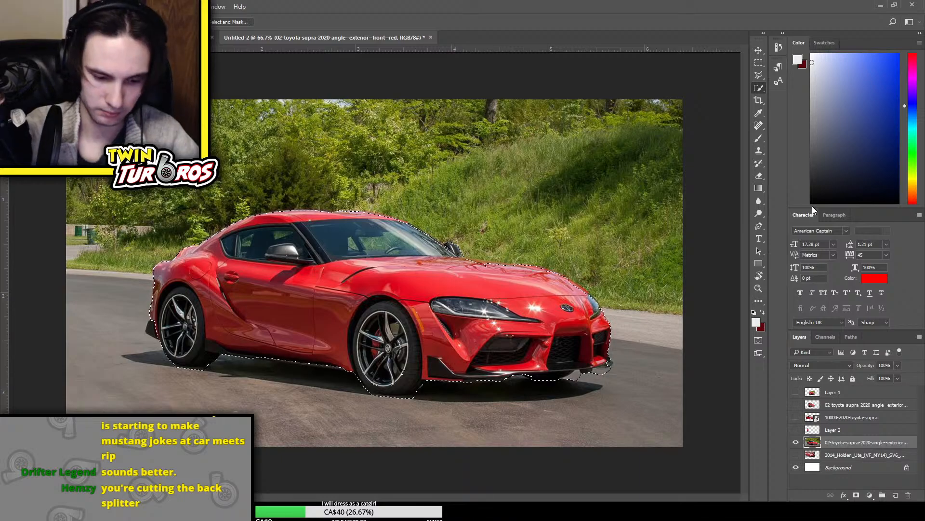
key("ctrl+shift+i")
key("Delete")
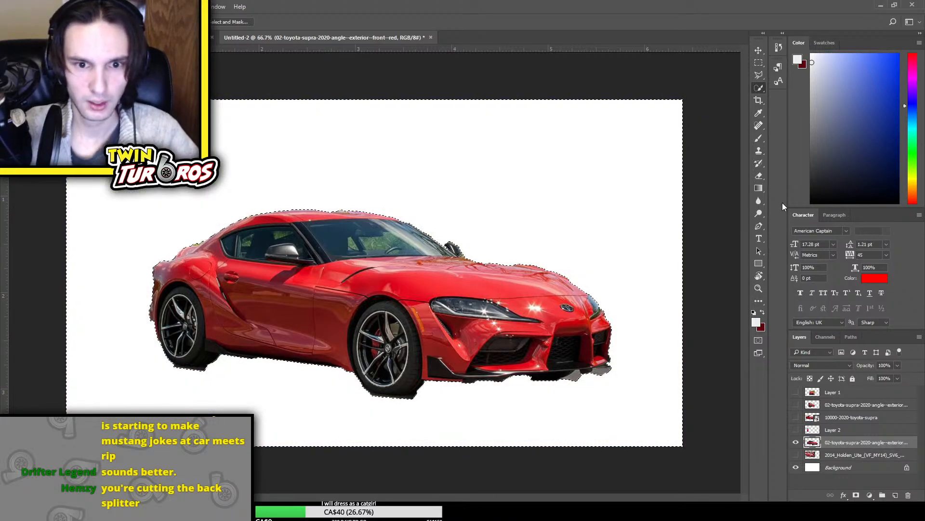
key("ctrl+z")
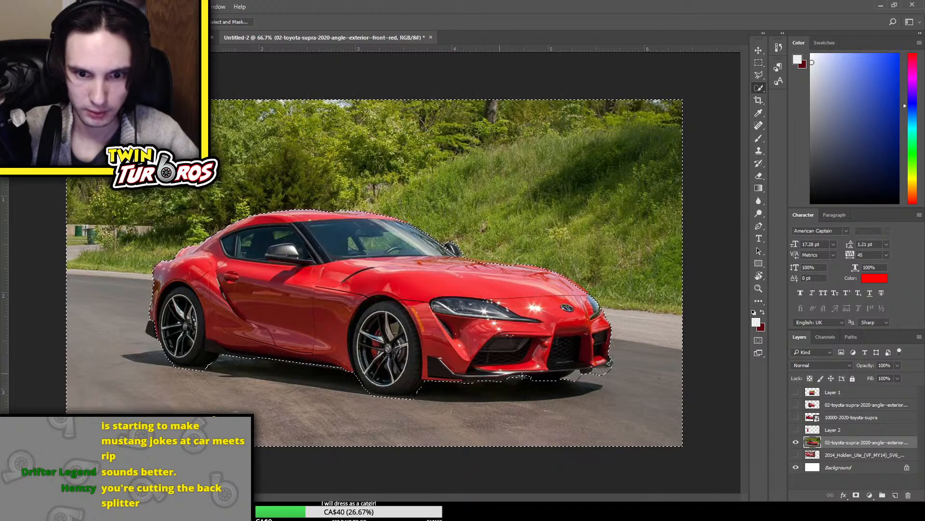
Remove the shadow under the front bumper and a margin along the hood and roof from the background selection
left_click_drag(522, 375, 419, 381)
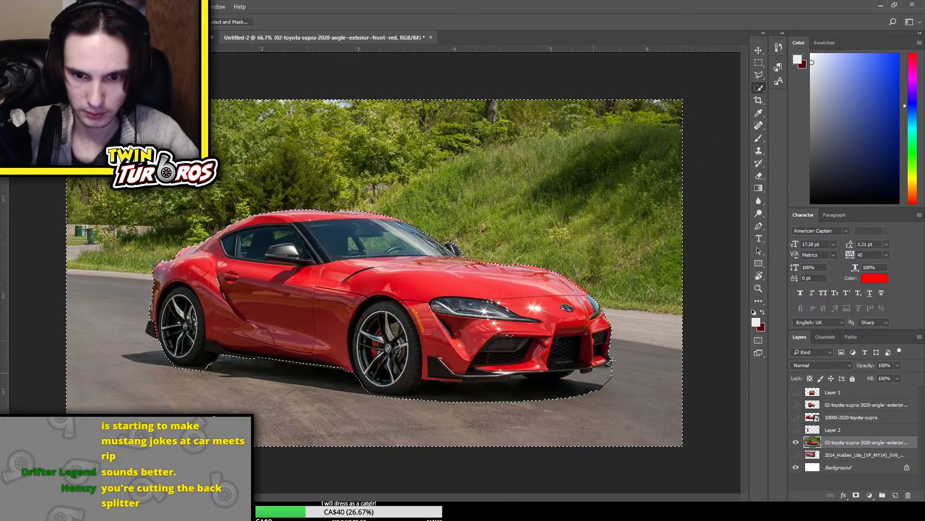
left_click_drag(610, 361, 597, 305)
mouse_move(551, 269)
left_mouse_down()
mouse_move(473, 256)
mouse_move(423, 226)
left_mouse_up()
left_click_drag(359, 205, 225, 217)
Delete the background around the Supra, keeping the rear splitter with the car, and clear the selection
key("Delete")
key("ctrl+d")
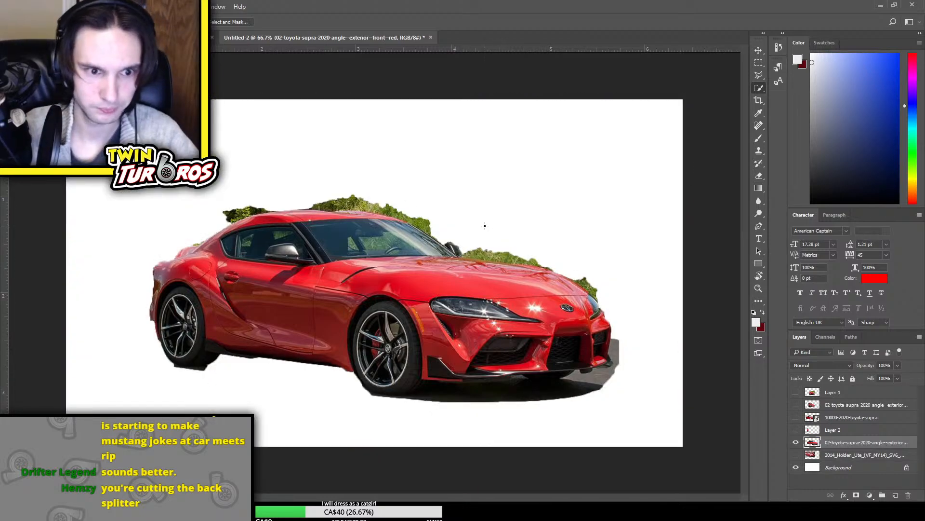
key("ctrl+minus")
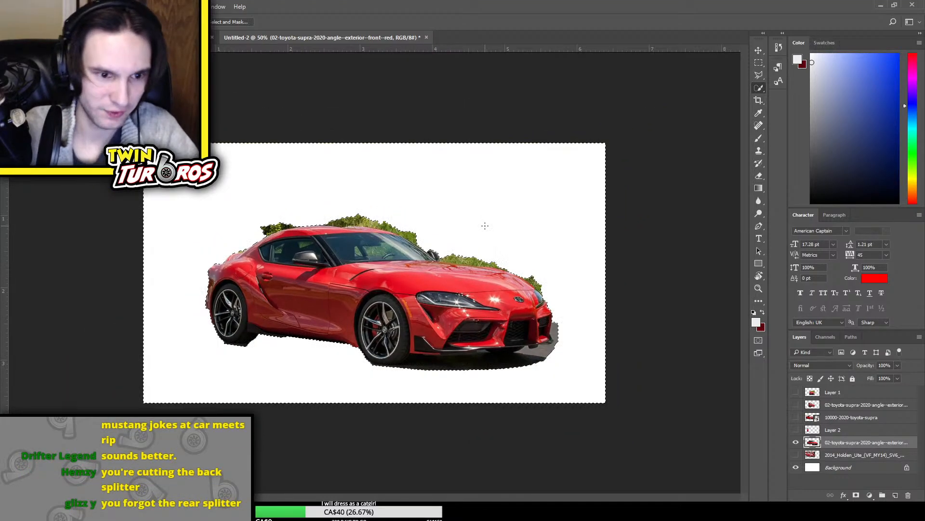
key("ctrl+z")
key("ctrl+z")
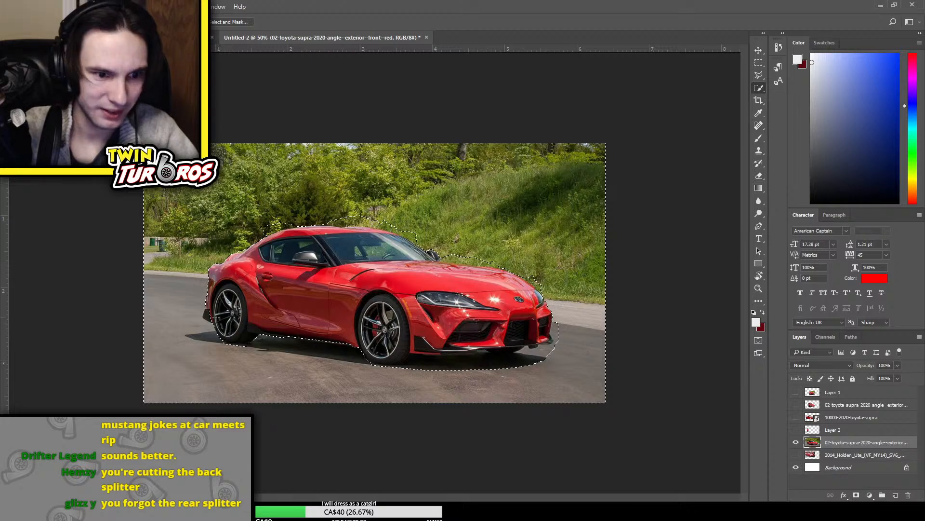
key("Delete")
key("ctrl+d")
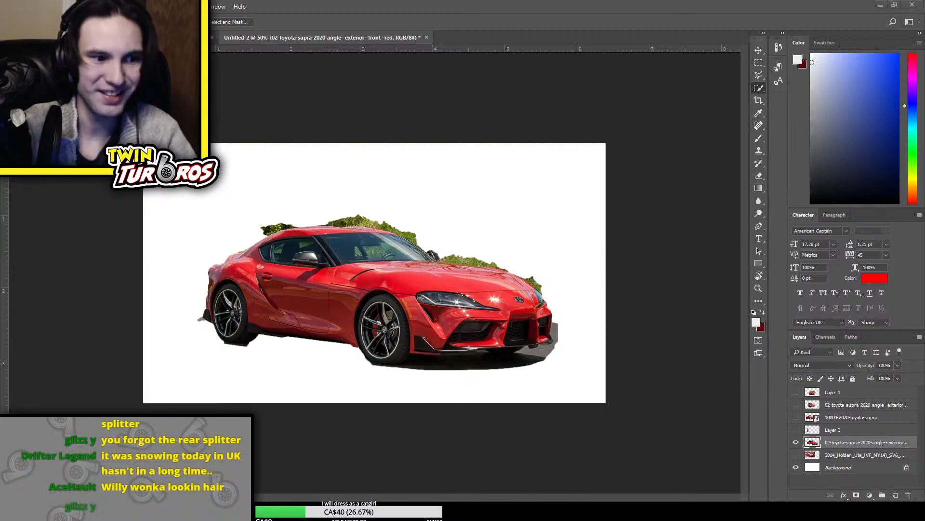
Place the 2014 Holden Ute photo above the Supra cutout and marquee-select its rear part up to the middle of the cab
left_click_drag(924, 357, 713, 370)
key("Return")
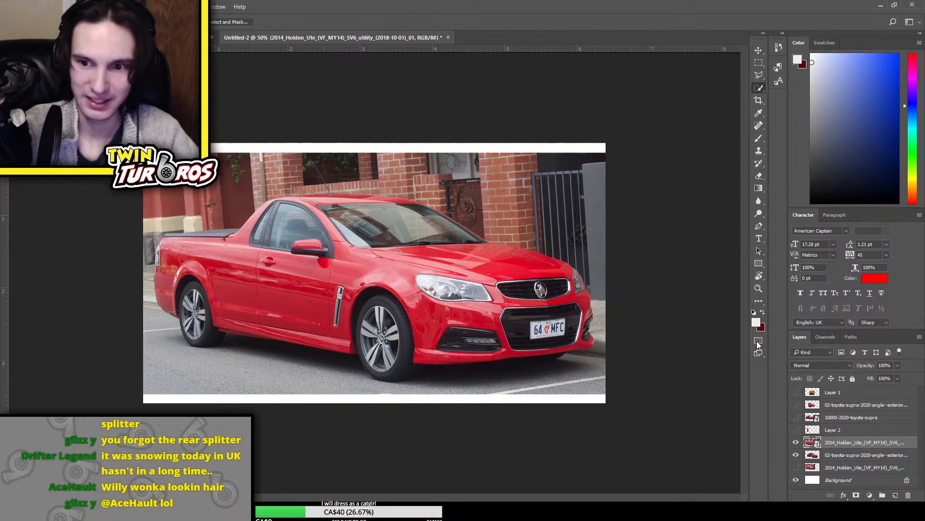
left_click(759, 62)
left_click_drag(111, 155, 283, 426)
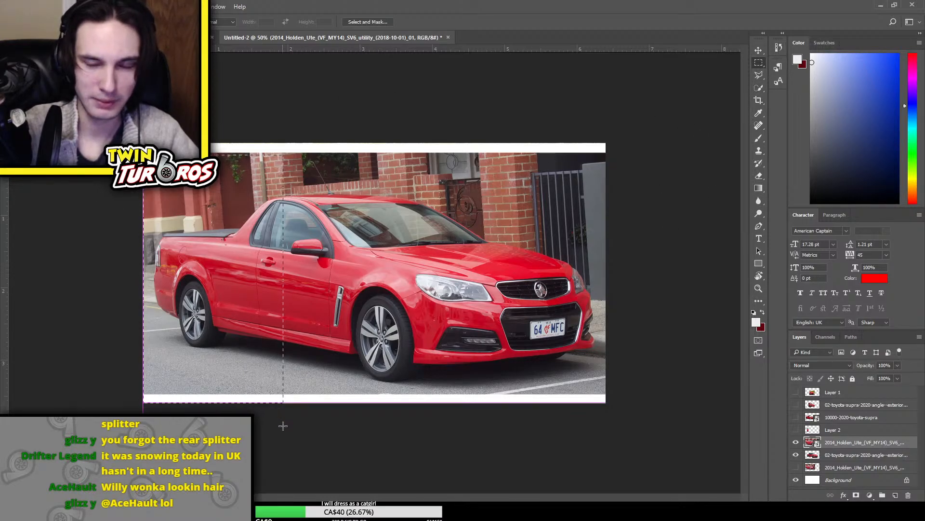
Copy the selected Ute rear to a new layer and delete the full placed Ute photo
key("ctrl+c")
key("ctrl+v")
left_click(864, 455)
key("Delete")
left_click(862, 443)
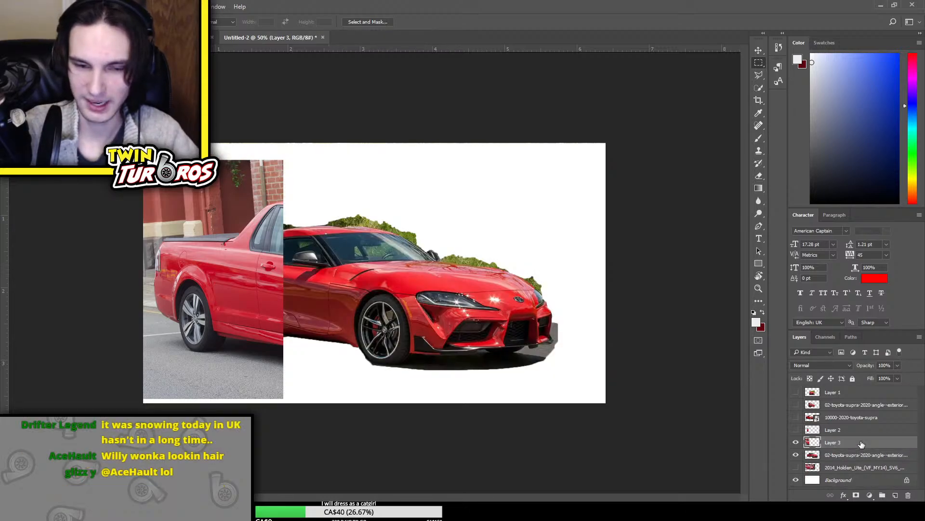
Enlarge the Ute rear section slightly and skew its front edge downward
key("ctrl+t")
left_click_drag(283, 159, 279, 195)
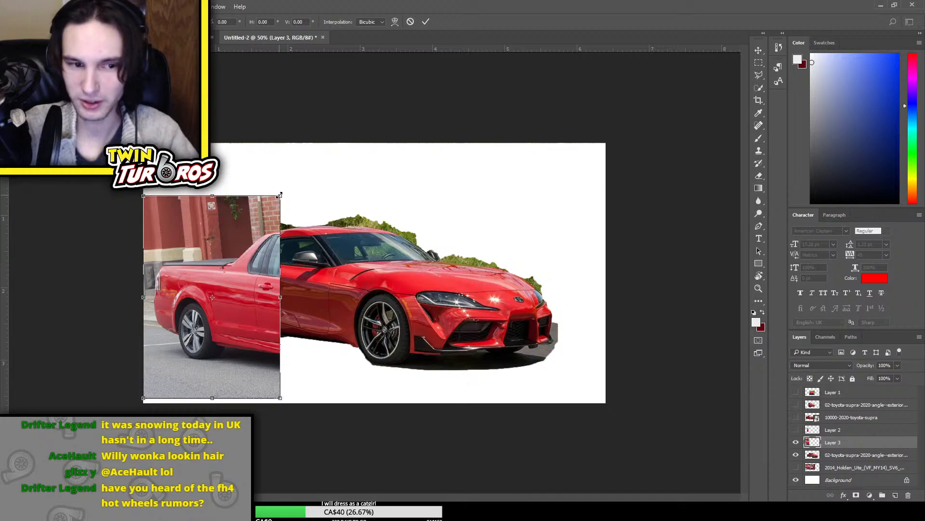
left_click_drag(279, 195, 326, 165)
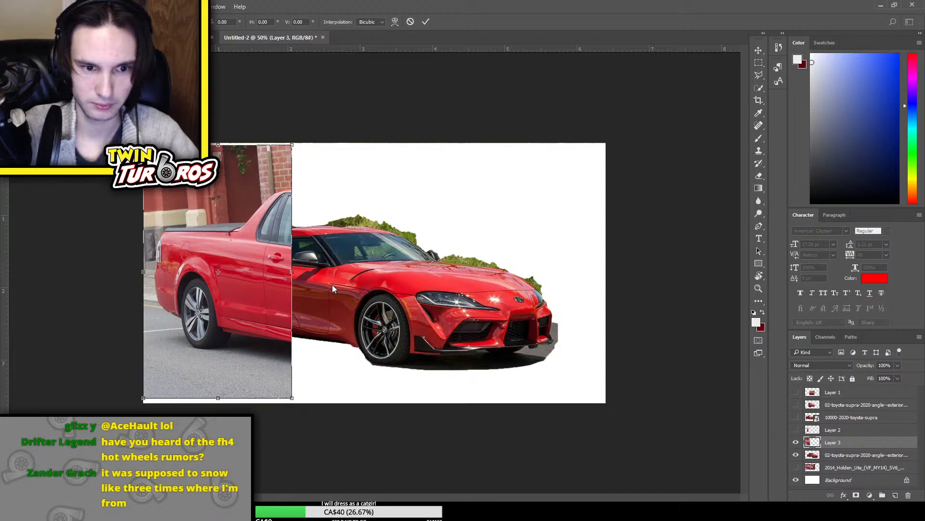
left_click_drag(292, 145, 290, 177)
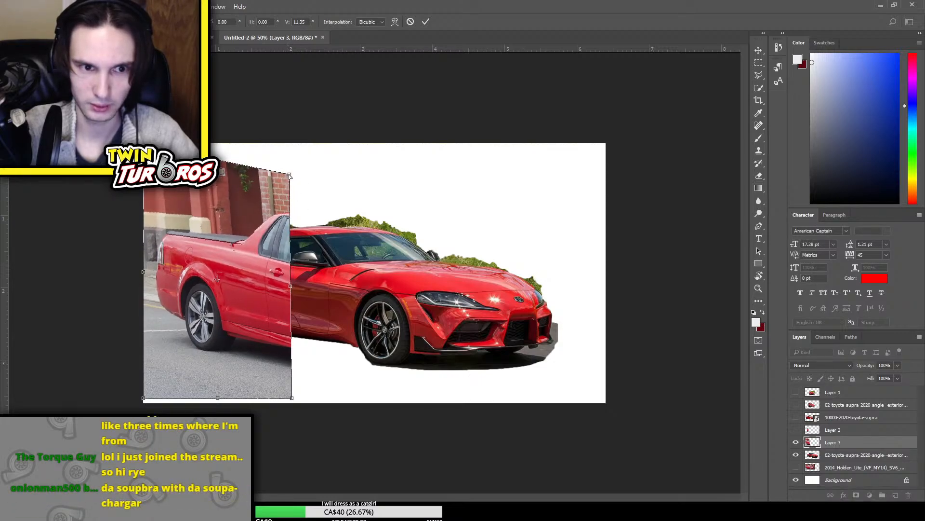
key("ctrl+z")
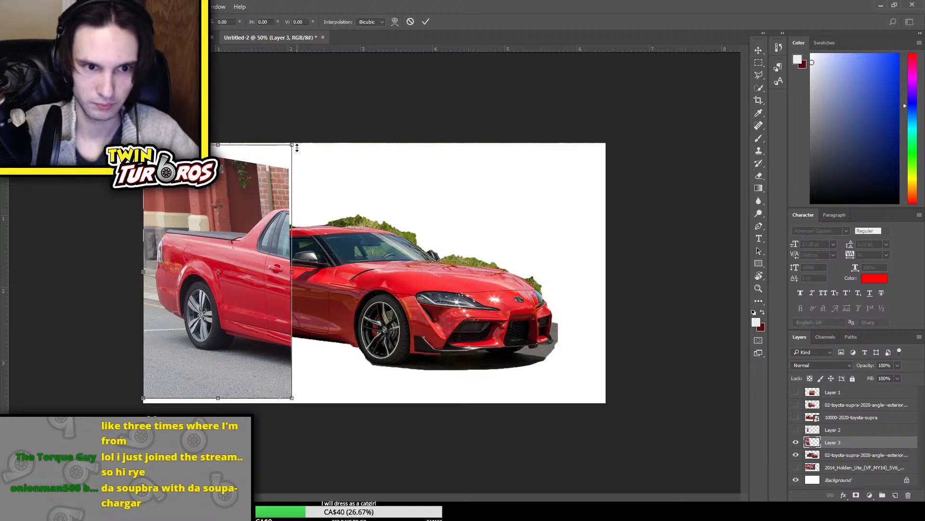
Shrink the Ute rear section, rotate it by about -1.47° and move it over the back of the Supra
left_click_drag(295, 142, 257, 158)
left_click_drag(348, 203, 269, 247)
left_click_drag(159, 273, 134, 263)
left_click_drag(209, 250, 237, 256)
Nudge the Ute section slightly right and down to line up with the Supra's cab, and apply the transform
key("Right")
key("Right")
key("Right")
key("Right")
key("Right")
key("Right")
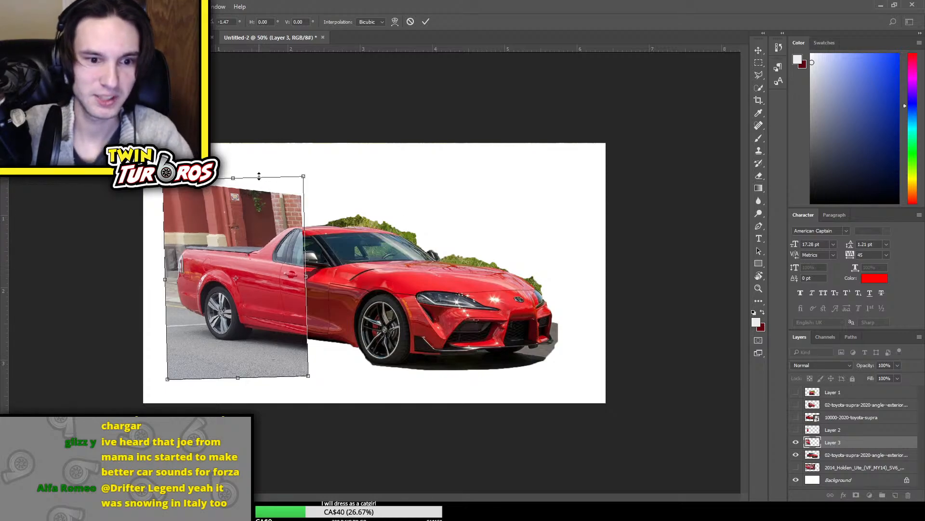
key("Down")
key("Down")
key("Down")
key("Down")
key("Down")
key("Right")
key("Right")
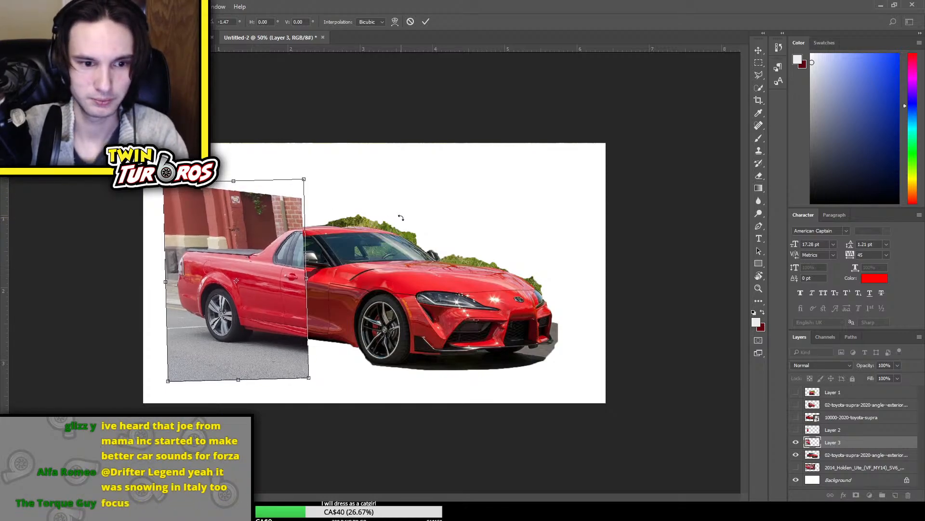
key("Return")
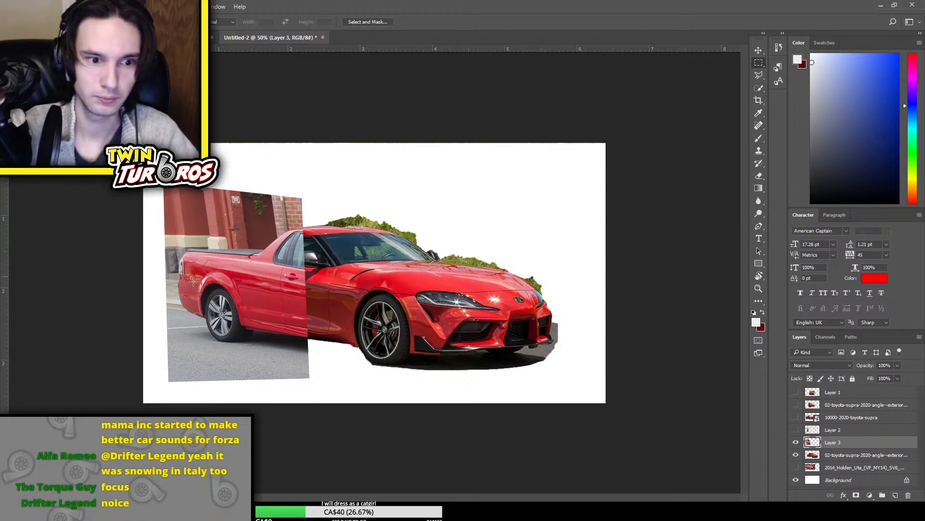
Copy the Ute's rear wheel area to a new layer and enlarge it slightly
left_click_drag(190, 277, 252, 348)
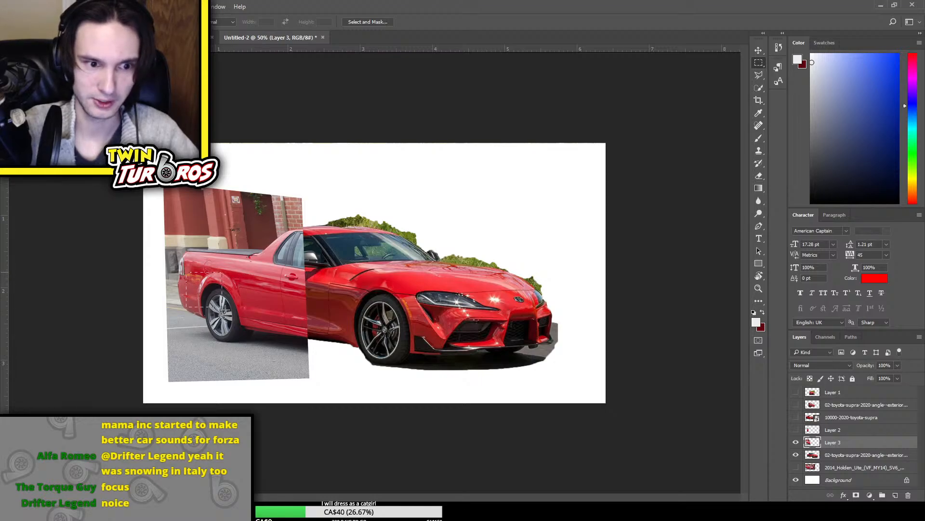
key("ctrl+j")
key("ctrl+t")
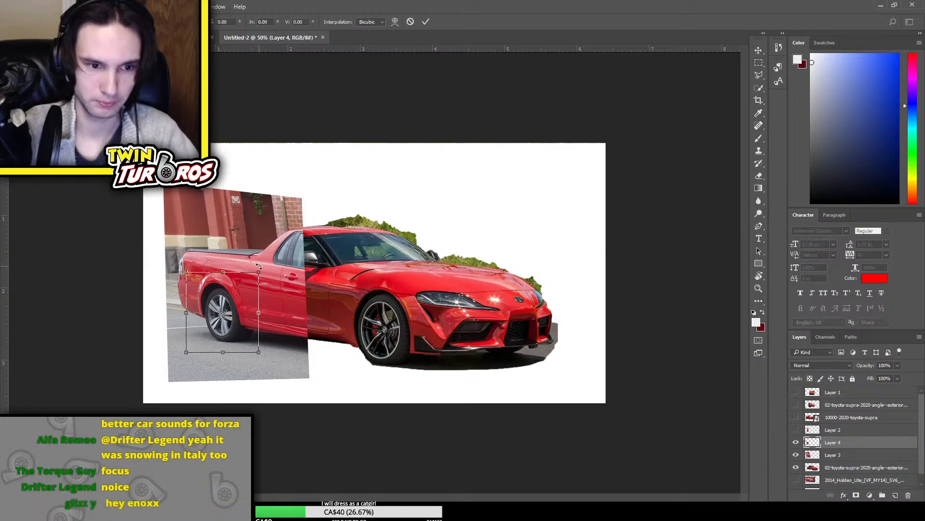
left_click_drag(259, 273, 273, 271)
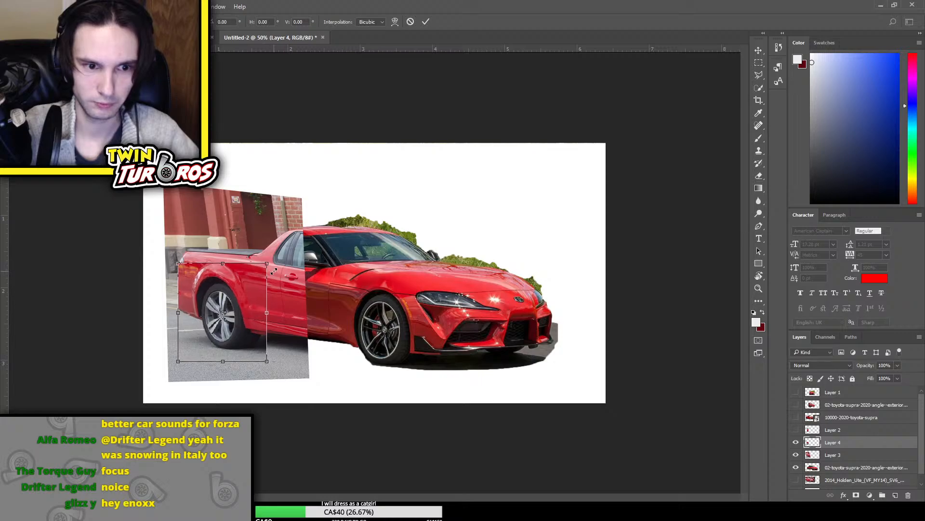
key("Return")
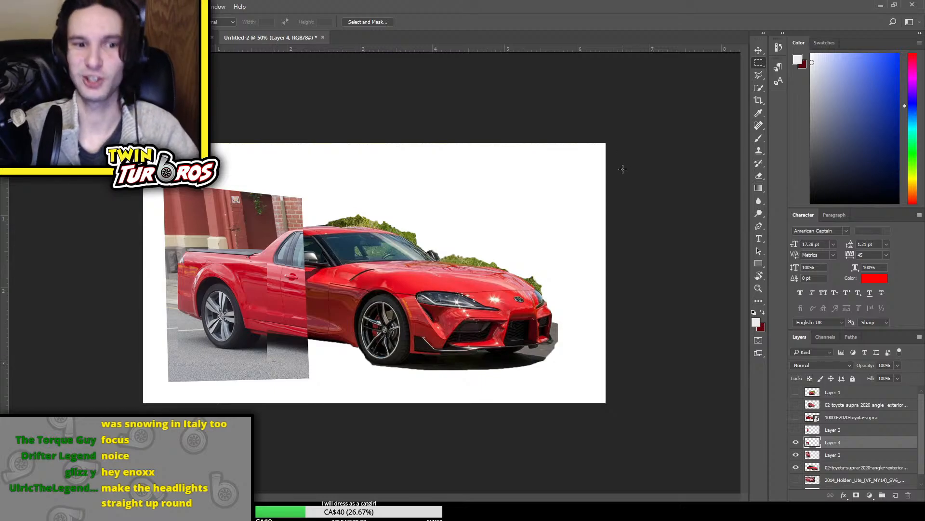
Delete the layer holding the enlarged rear wheel copy
key("ctrl+plus")
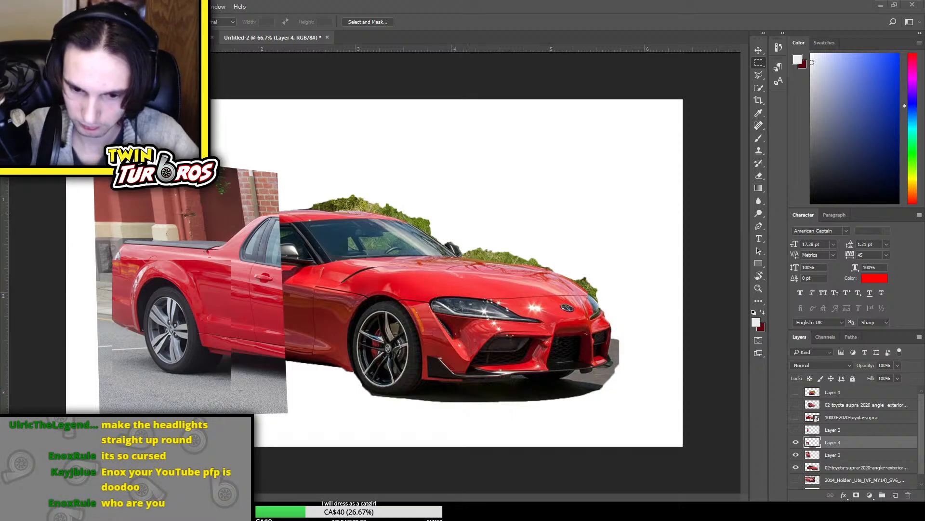
key("ctrl+plus")
scroll(581, 464, "up", 3)
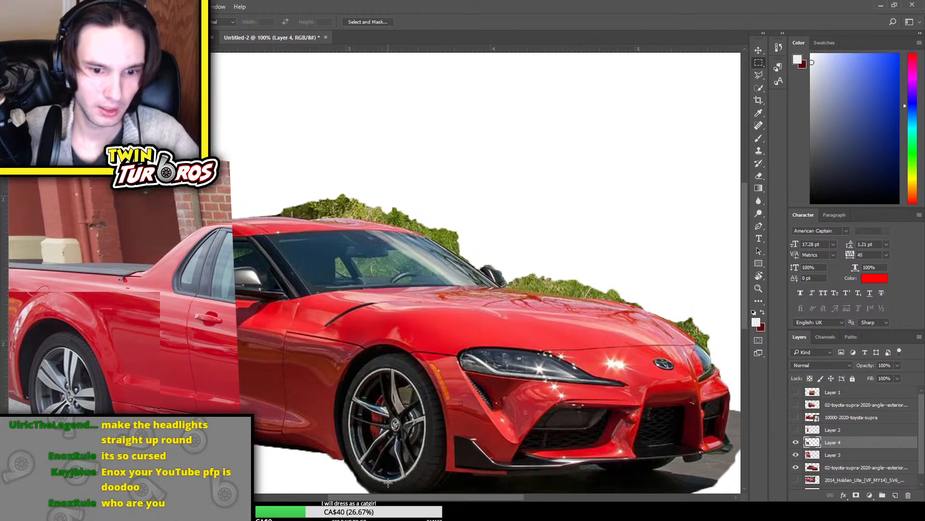
left_click_drag(395, 497, 354, 497)
scroll(441, 364, "down", 6)
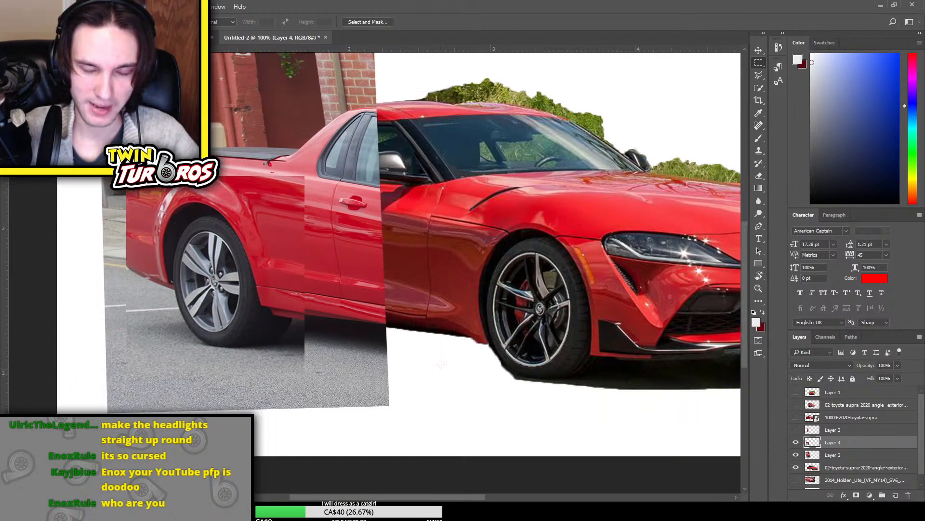
key("ctrl+t")
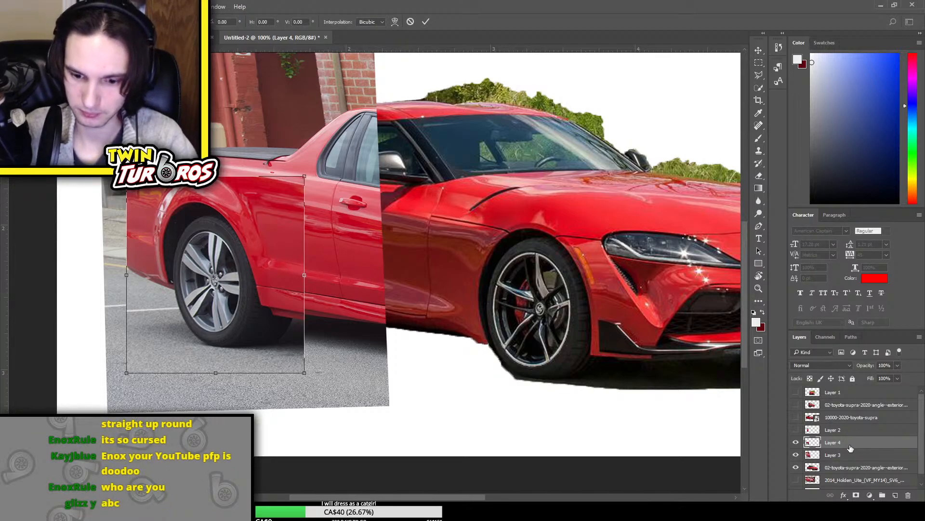
key("Escape")
key("Delete")
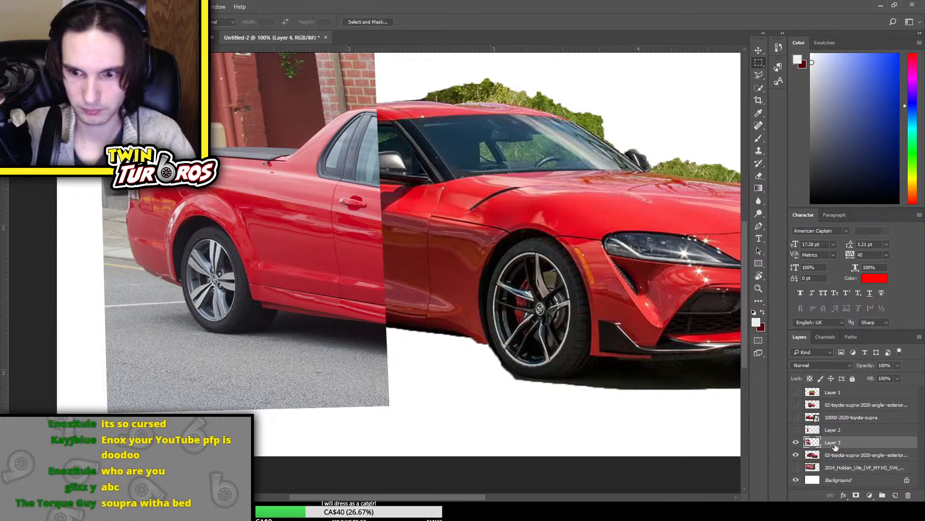
Distort the Ute rear section slightly from its upper rear corner and apply the transform
key("ctrl+t")
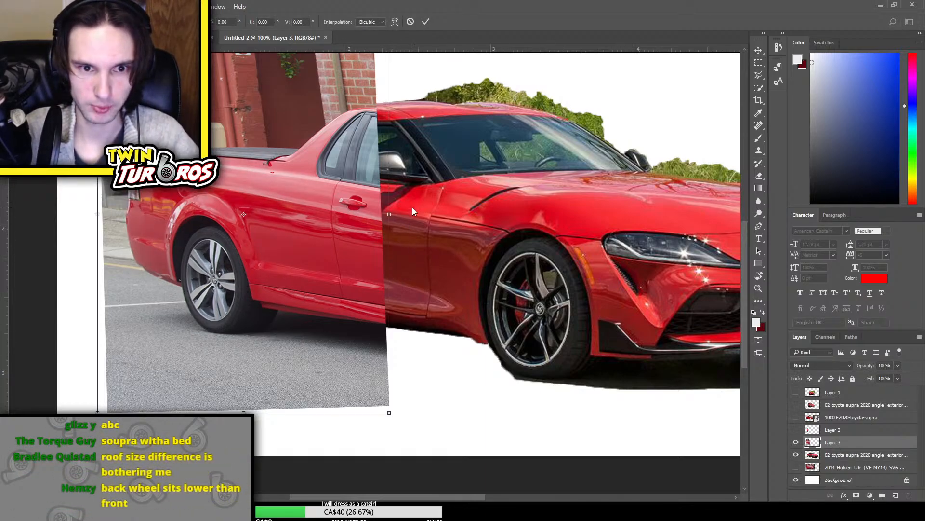
scroll(376, 77, "up", 3)
left_click_drag(393, 95, 372, 145)
key("ctrl+z")
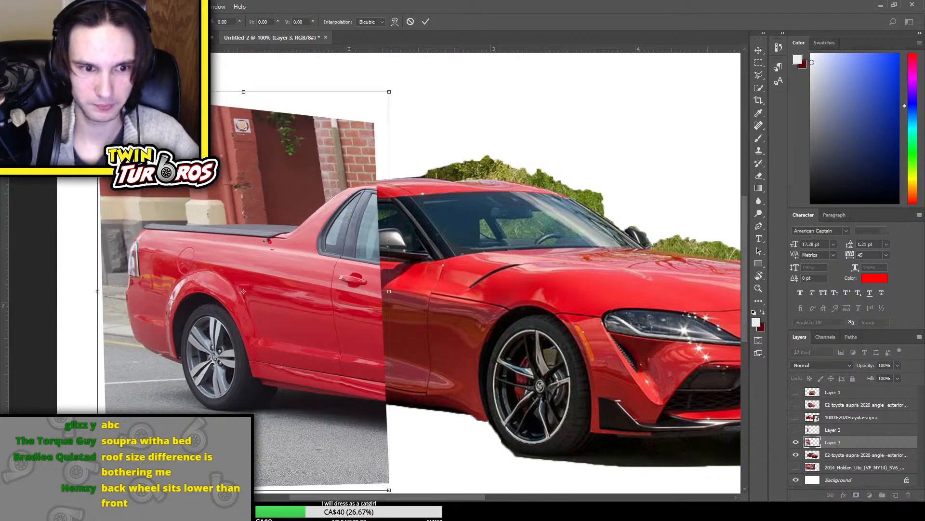
mouse_move(98, 92)
left_mouse_down()
mouse_move(97, 117)
mouse_move(98, 106)
left_mouse_up()
key("Return")
key("m")
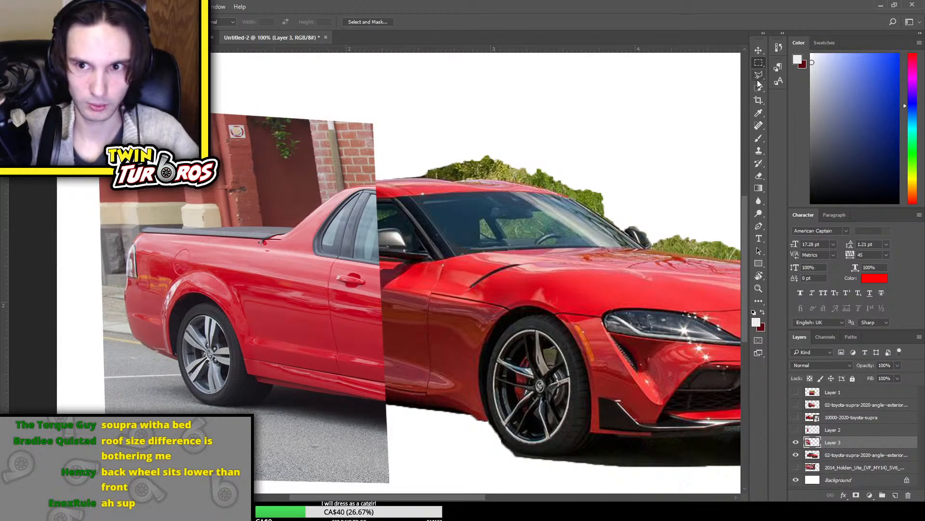
Copy the Ute's rear wheel and arch to a new layer, enlarge the copy slightly and apply the transform
left_click_drag(247, 407, 295, 443)
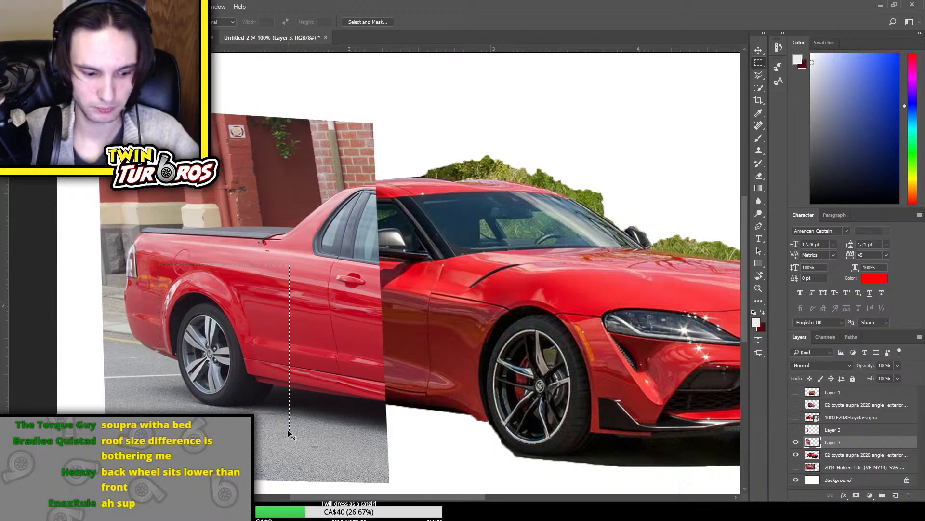
key("ctrl+j")
key("ctrl+t")
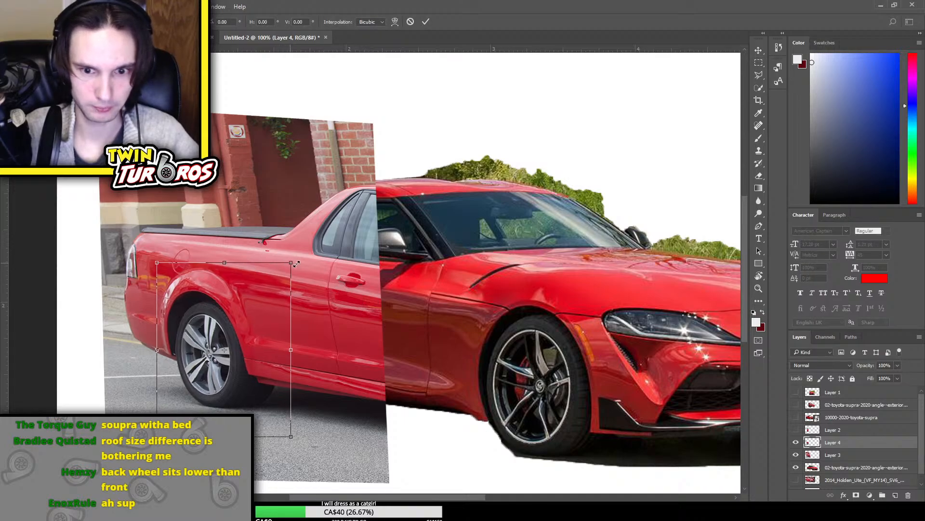
left_click_drag(316, 268, 310, 267)
key("Return")
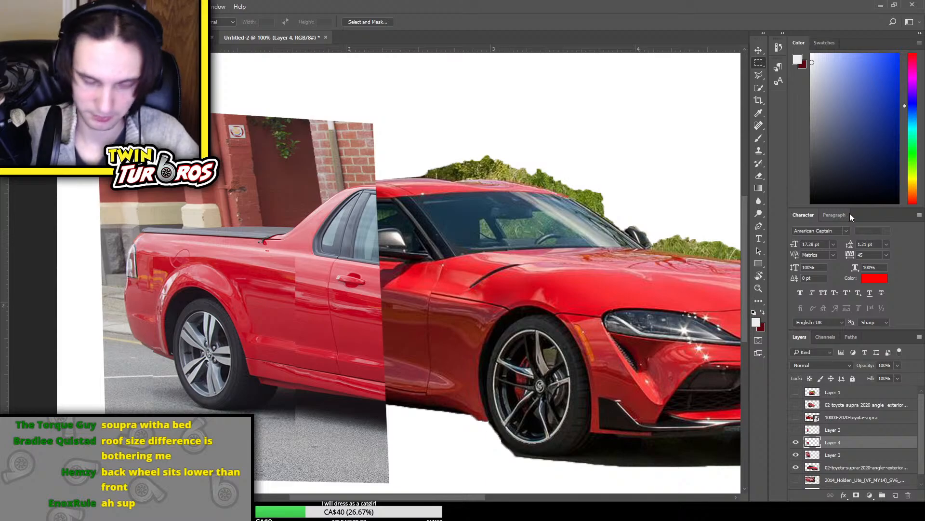
Examine how the Ute rear and its enlarged wheel line up with the Supra's body and roof
key("ctrl+minus")
key("ctrl+minus")
key("ctrl+plus")
key("ctrl+plus")
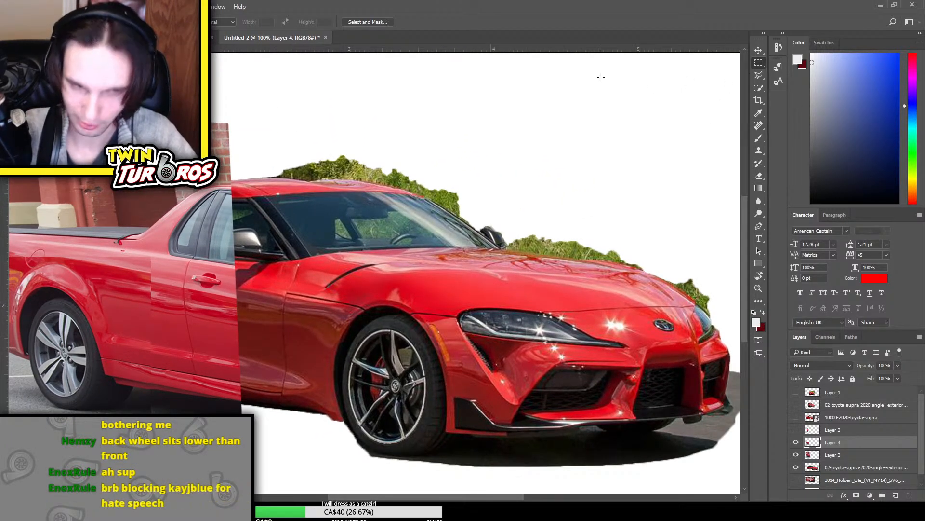
scroll(602, 77, "up", 1)
mouse_move(380, 497)
left_mouse_down()
mouse_move(354, 498)
mouse_move(370, 497)
left_mouse_up()
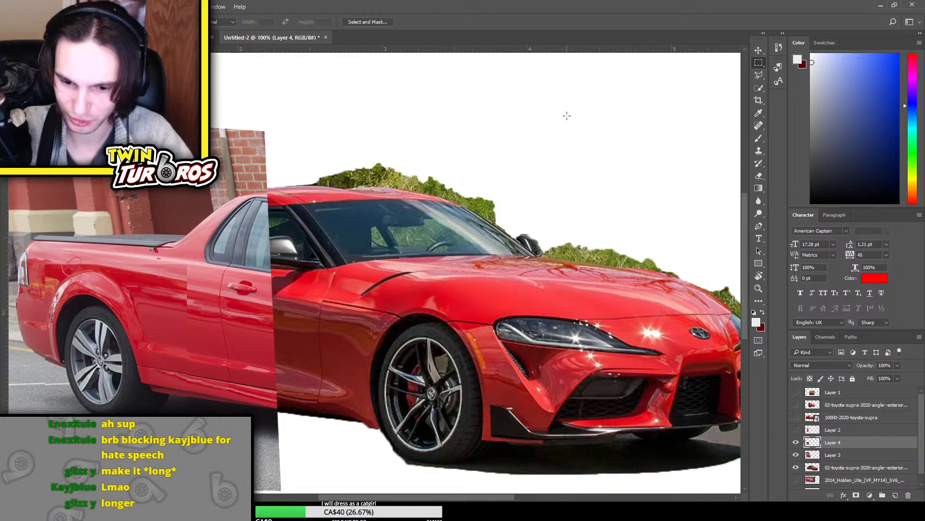
scroll(566, 115, "up", 3)
key("e")
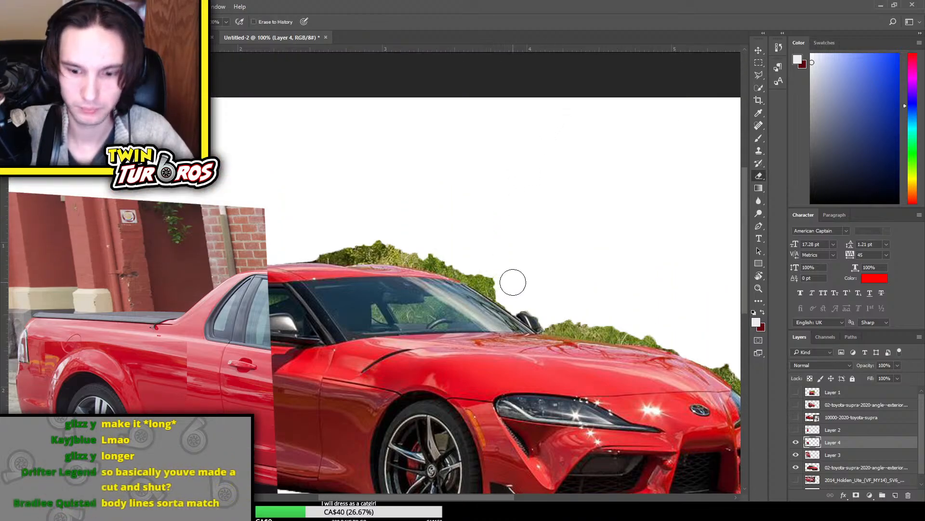
scroll(515, 278, "down", 2)
scroll(515, 278, "down", 2)
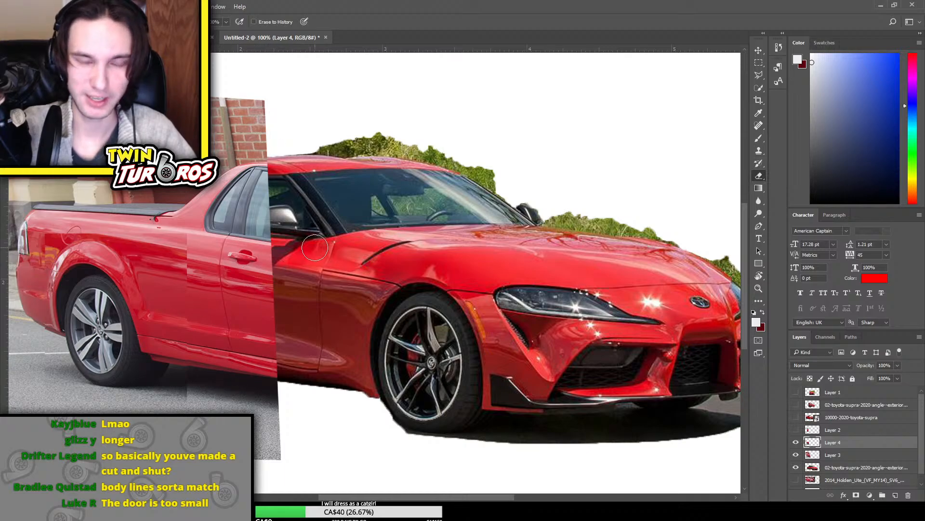
Duplicate the cut-out Supra layer, hide the original as a backup, and show the Ute layers again
left_click(795, 455)
left_click(869, 468)
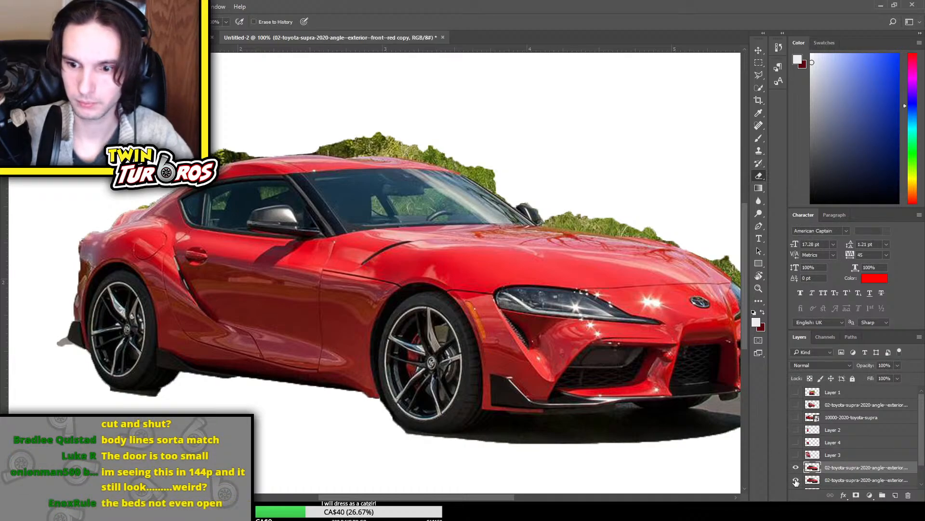
key("ctrl+j")
left_click(796, 454)
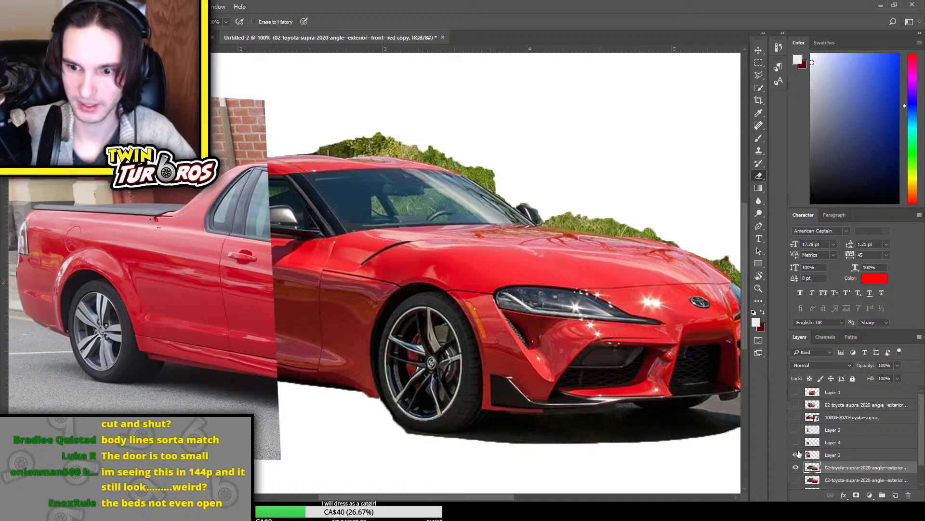
left_click(796, 443)
Delete the unused hidden layers above Layer 4 and the original Holden Ute photo layer
left_click(851, 442)
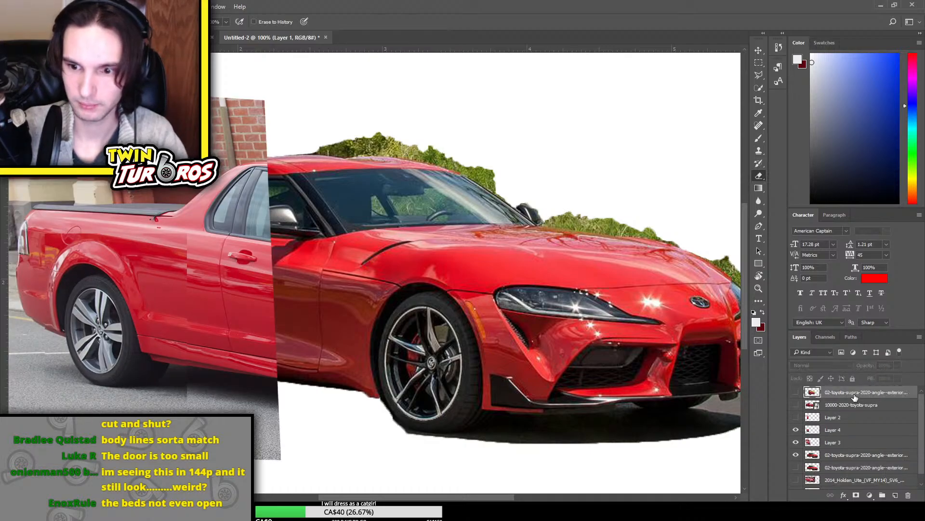
scroll(851, 438, "down", 3)
left_click(859, 432)
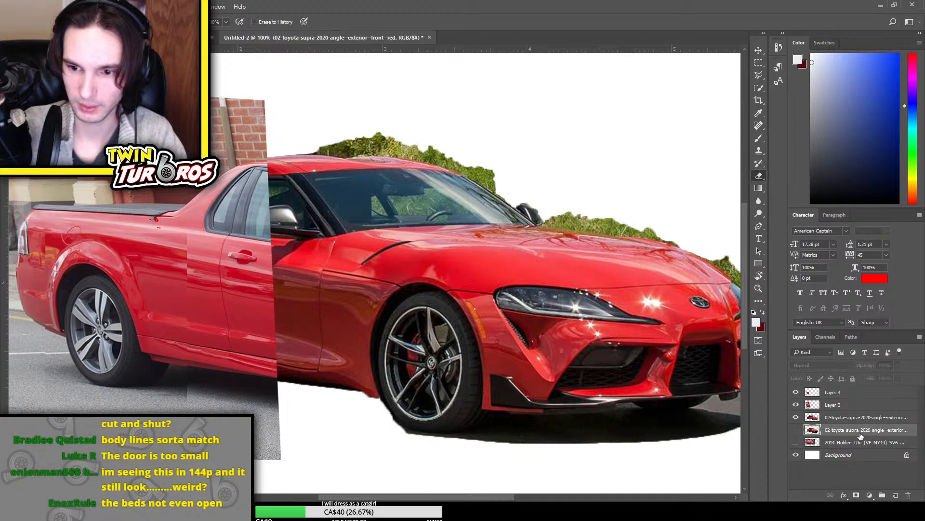
left_click(851, 442)
key("Delete")
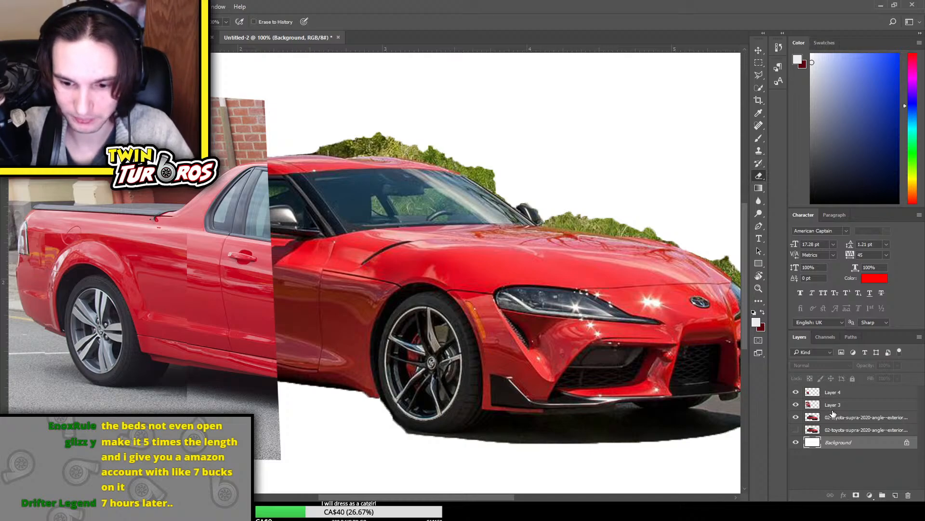
Examine the proportions of the whole mashup at several magnifications, including the join between Ute and Supra
key("ctrl+minus")
key("ctrl+minus")
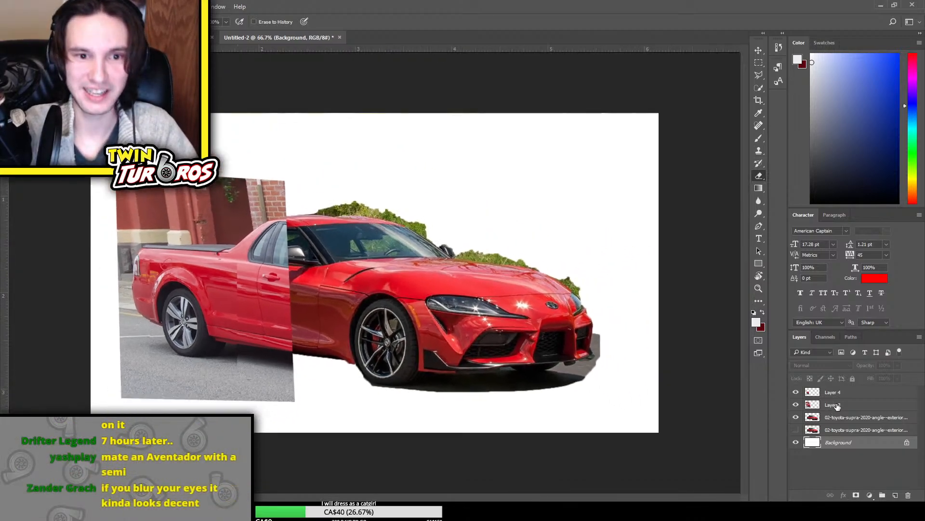
key("ctrl+plus")
key("ctrl+plus")
key("ctrl+minus")
key("ctrl+minus")
key("ctrl+minus")
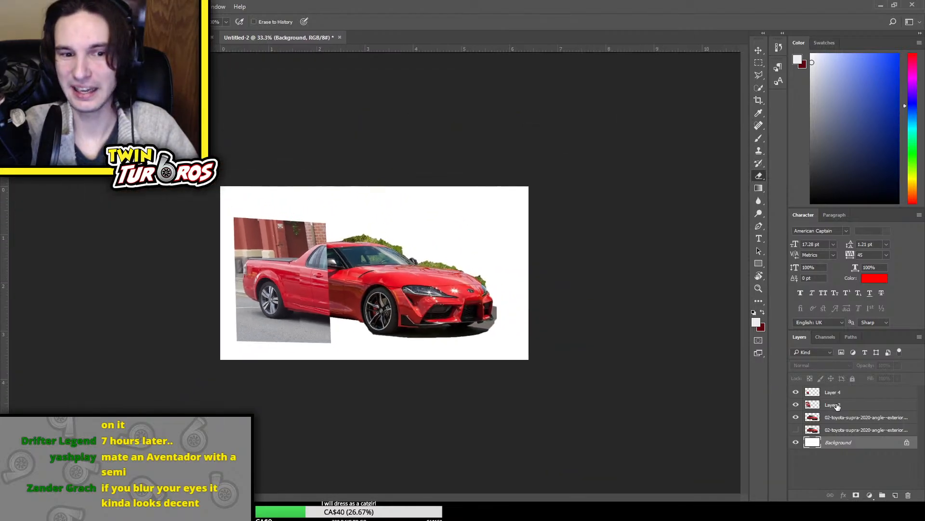
key("ctrl+plus")
key("ctrl+plus")
key("ctrl+plus")
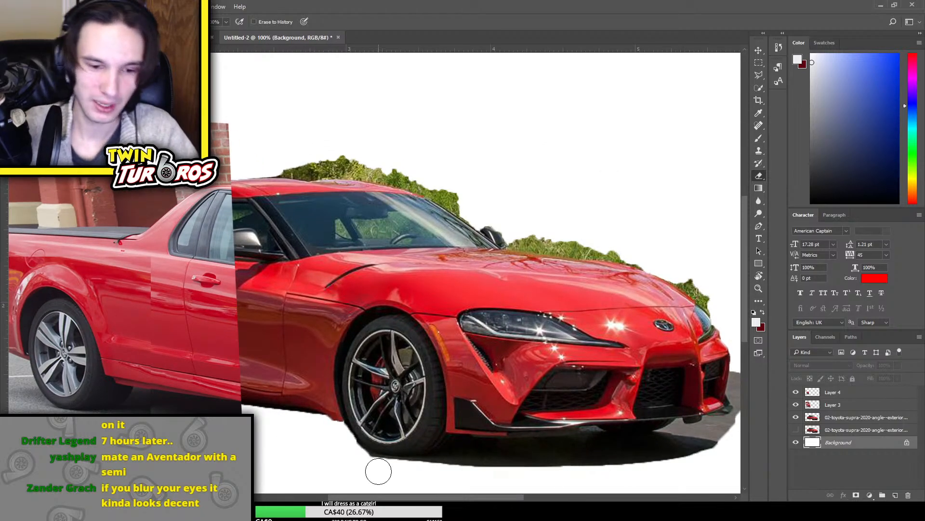
left_click_drag(386, 497, 362, 497)
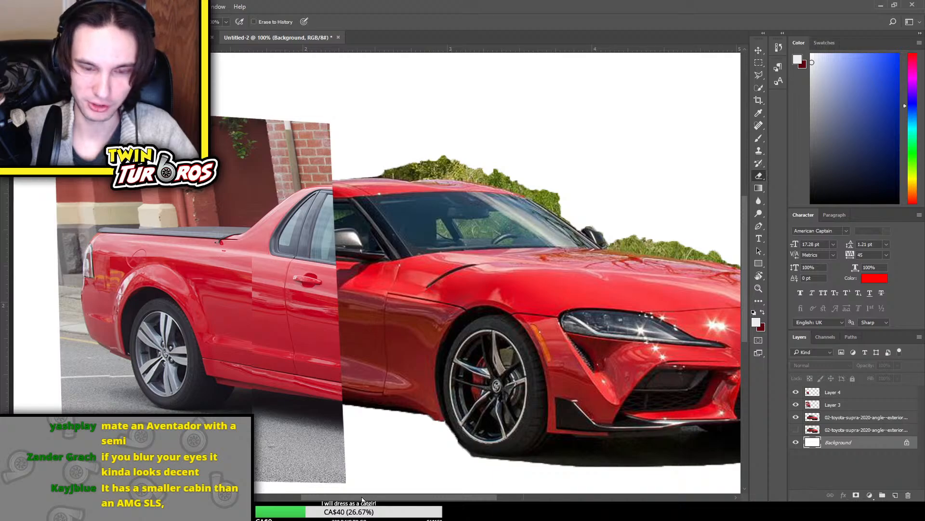
Rotate Layer 3 and Layer 4 together about 1.15° clockwise and apply the transform
left_click(853, 393)
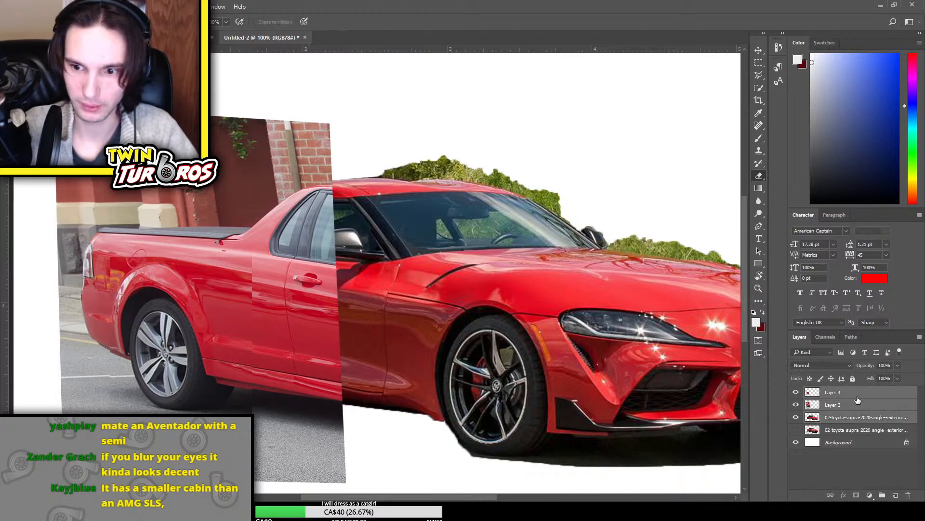
left_click(856, 404, "ctrl")
left_click(878, 401)
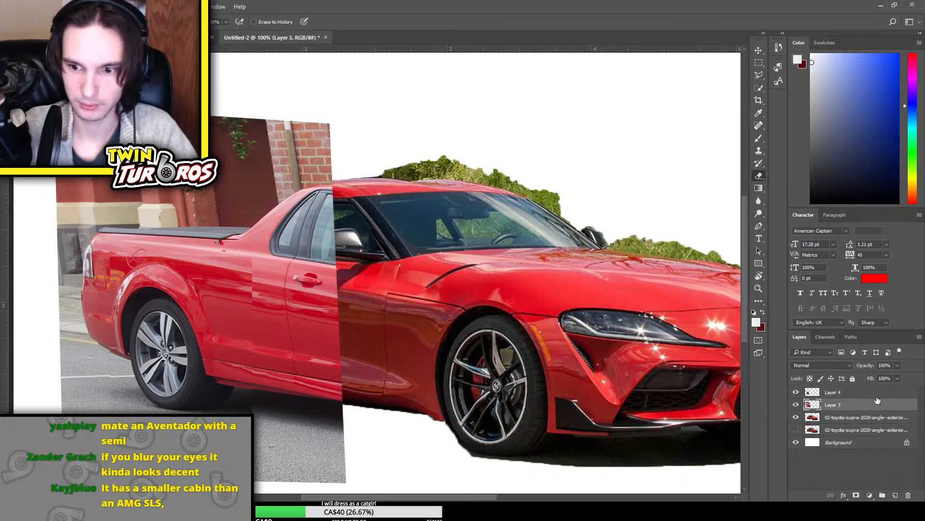
left_click(874, 391, "ctrl")
key("ctrl+t")
left_click_drag(365, 177, 487, 170)
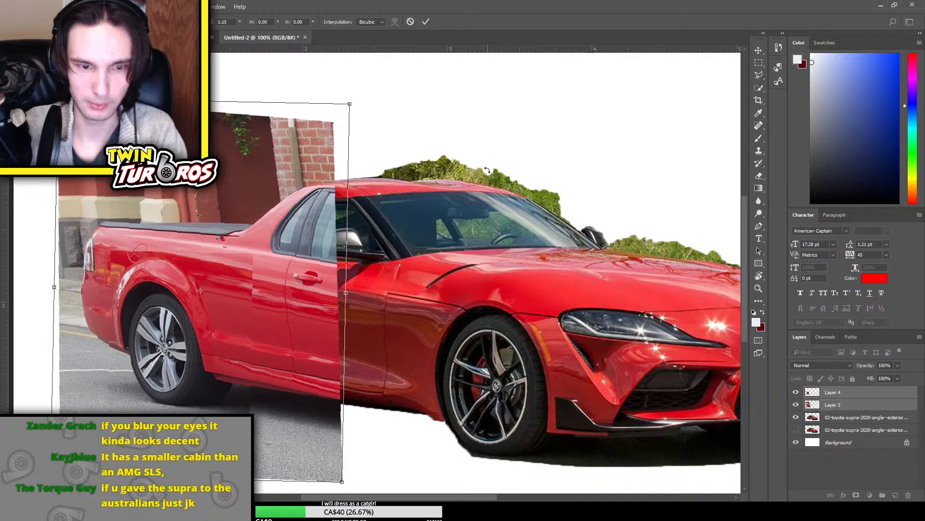
key("Return")
key("e")
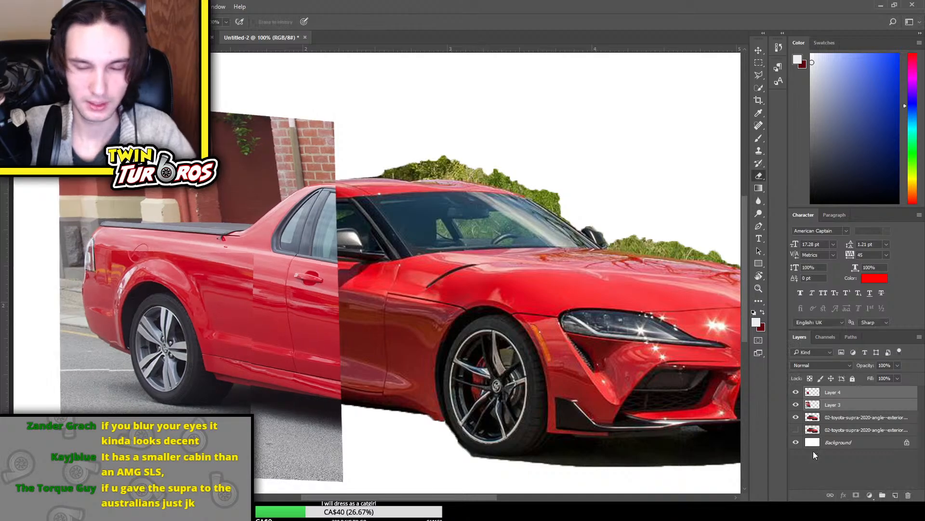
Duplicate the Ute section on Layer 3 as a backup and hide the duplicate
left_click(839, 407)
left_click(796, 404)
left_click(795, 404)
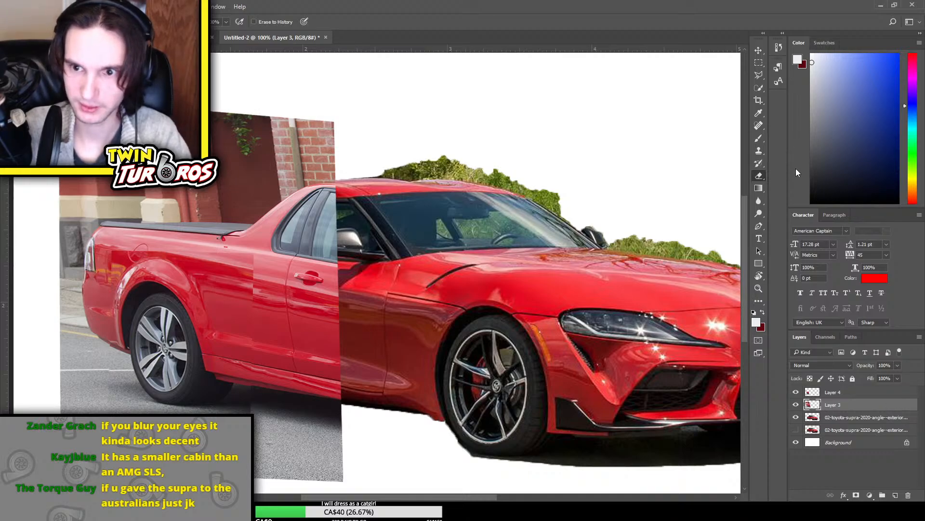
key("ctrl+j")
left_click(795, 405)
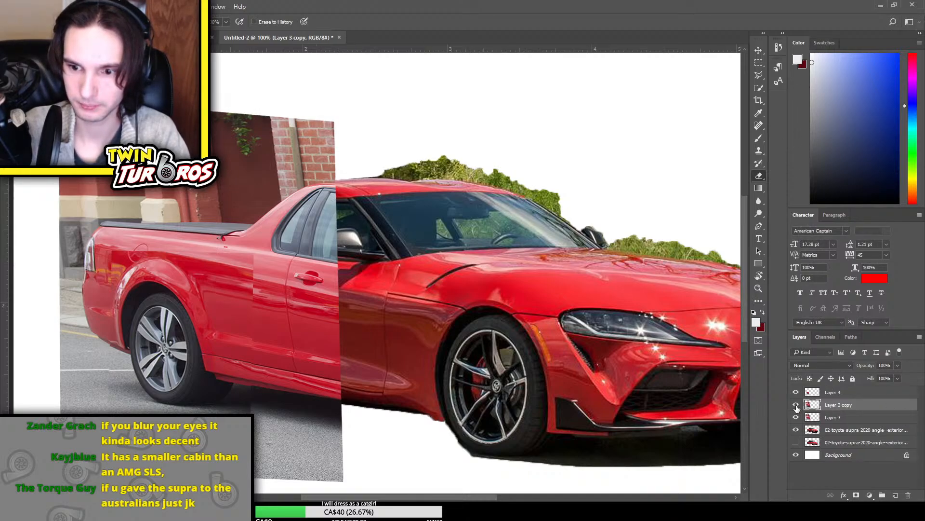
Try erasing the Ute's side window and door on Layer 3 to expose the Supra's, and undo the erasing
left_click(839, 417)
left_click(796, 417)
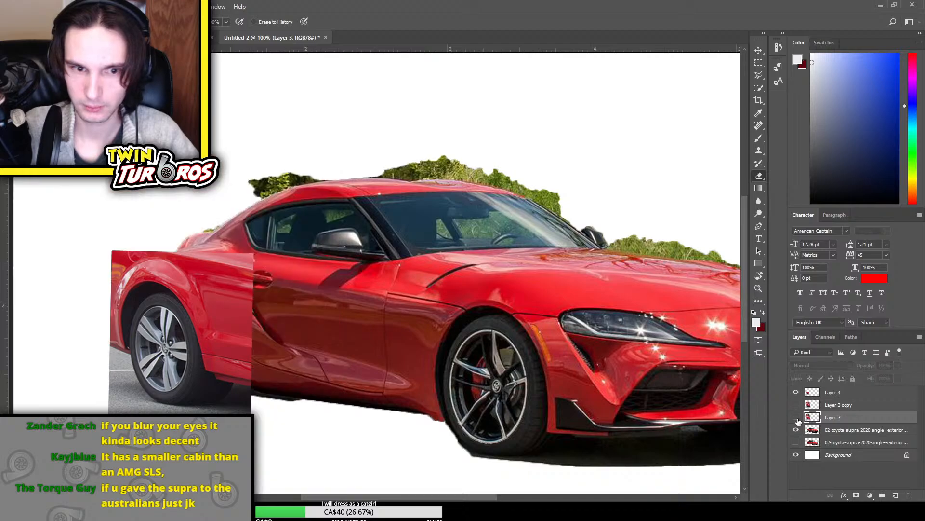
left_click(796, 417)
mouse_move(333, 238)
left_mouse_down()
mouse_move(342, 208)
mouse_move(334, 224)
mouse_move(330, 204)
mouse_move(329, 221)
mouse_move(346, 241)
mouse_move(310, 229)
mouse_move(311, 212)
mouse_move(318, 237)
mouse_move(333, 244)
mouse_move(290, 233)
mouse_move(332, 205)
mouse_move(302, 221)
mouse_move(294, 238)
mouse_move(312, 212)
mouse_move(348, 200)
mouse_move(293, 233)
mouse_move(340, 202)
mouse_move(277, 232)
mouse_move(340, 199)
mouse_move(271, 233)
mouse_move(304, 226)
mouse_move(358, 272)
mouse_move(335, 267)
mouse_move(357, 267)
mouse_move(329, 262)
mouse_move(349, 299)
mouse_move(313, 273)
mouse_move(329, 305)
mouse_move(298, 272)
mouse_move(314, 287)
mouse_move(337, 348)
mouse_move(305, 339)
mouse_move(294, 278)
mouse_move(312, 327)
mouse_move(295, 286)
mouse_move(300, 339)
mouse_move(267, 258)
mouse_move(268, 313)
mouse_move(255, 268)
mouse_move(261, 307)
mouse_move(251, 282)
left_mouse_up()
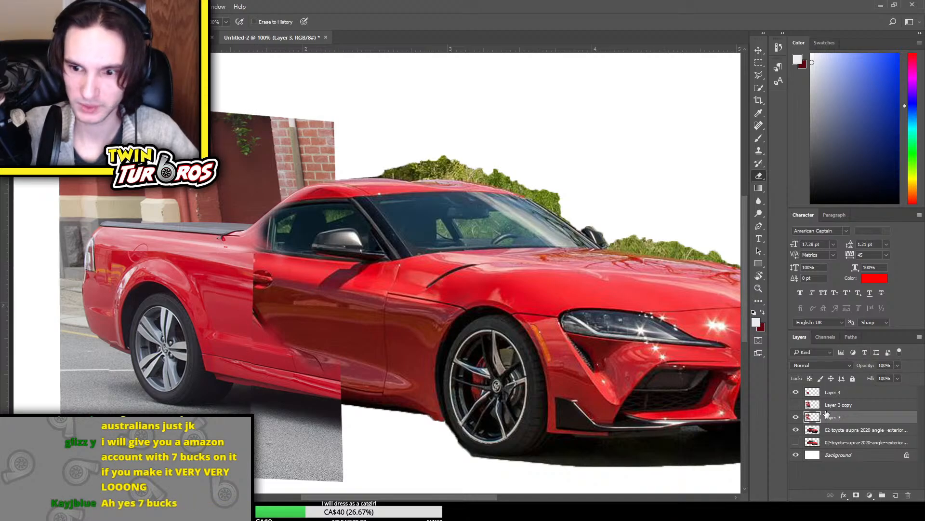
left_click(796, 418)
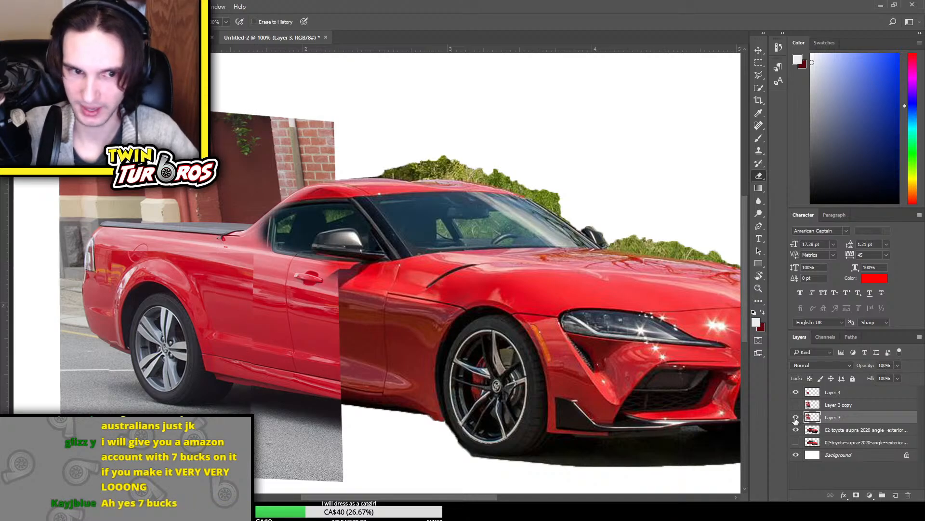
key("ctrl+alt+z")
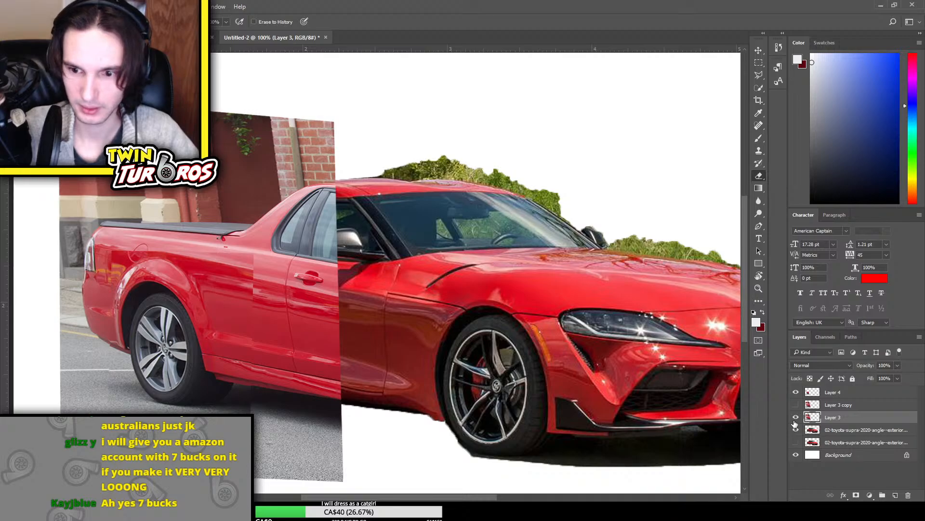
Hide the Ute layers and copy a rectangular area around the Supra's door to a new layer
left_click(796, 417)
left_click(837, 430)
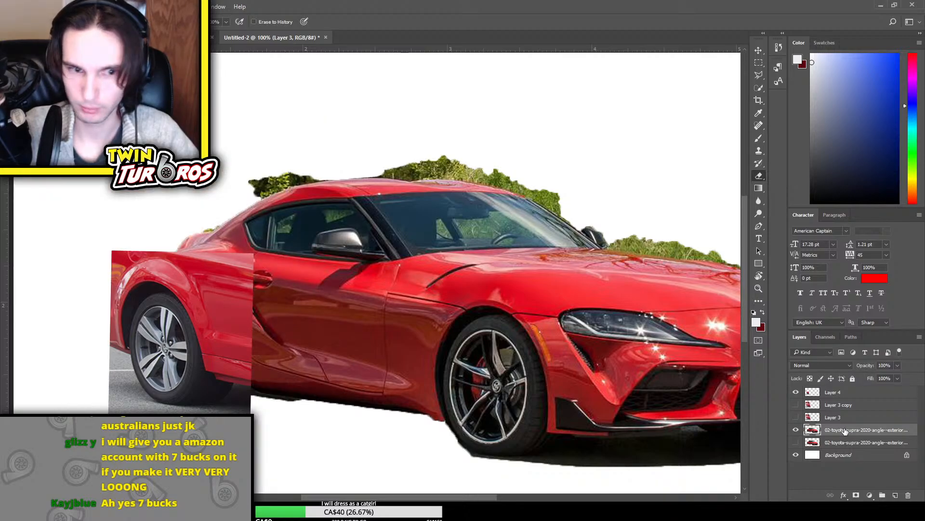
left_click(796, 392)
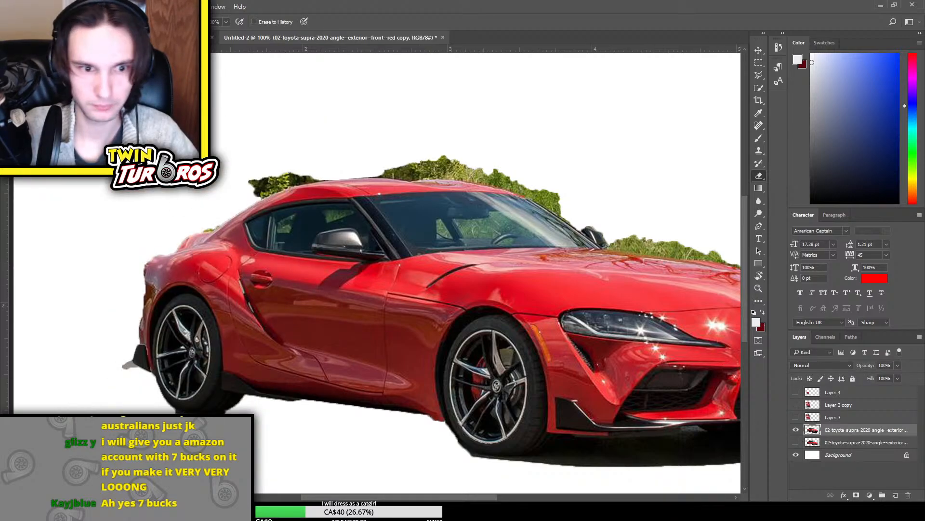
left_click(758, 63)
mouse_move(207, 251)
left_mouse_down()
mouse_move(306, 346)
mouse_move(358, 354)
mouse_move(367, 413)
left_mouse_up()
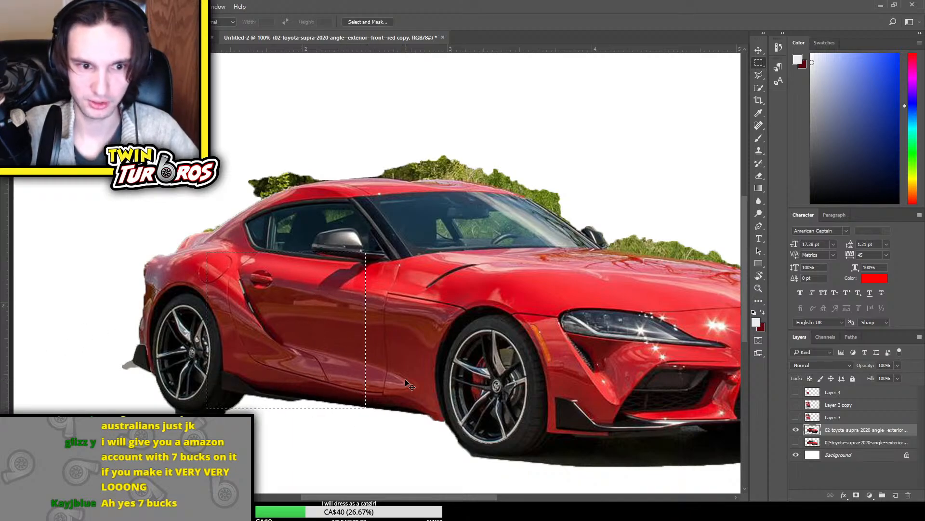
key("ctrl+j")
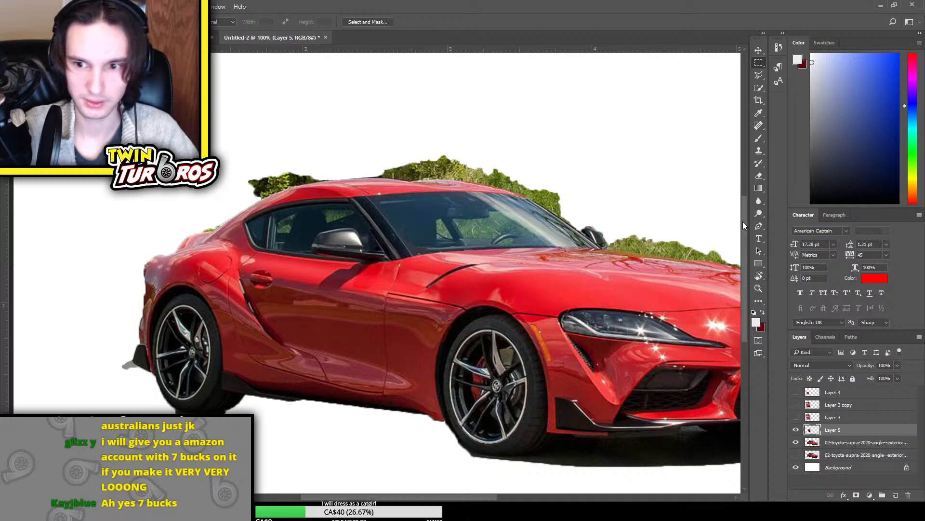
Show the Ute layers again, shift the copied Supra door slightly right and down, and apply the transform
left_click(795, 404)
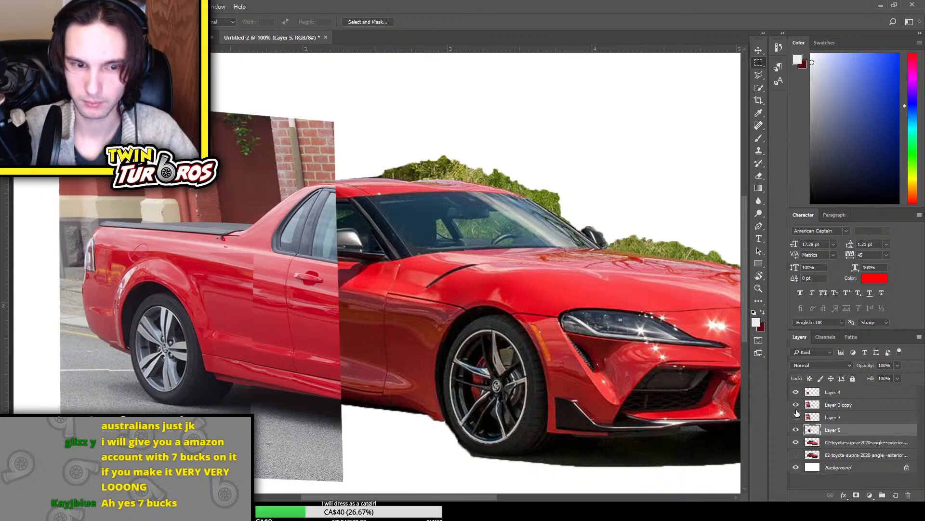
left_click(796, 417)
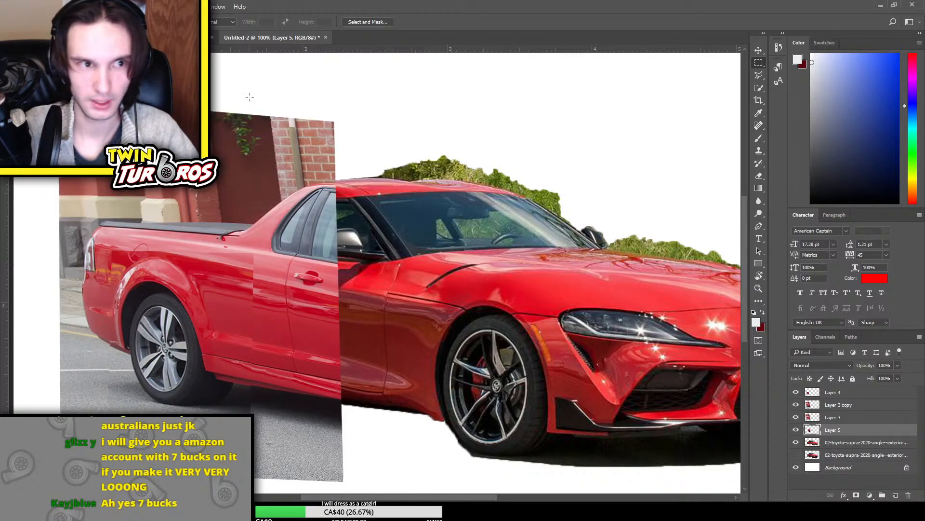
key("ctrl+t")
left_click_drag(328, 330, 359, 337)
key("Return")
key("m")
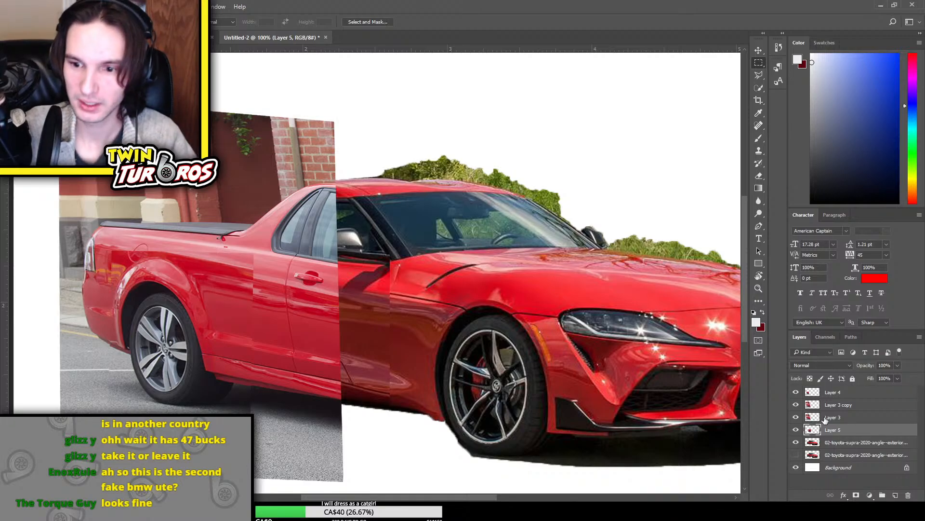
Hide Layer 3 and erase the Ute's door and side window on Layer 3 copy to expose the Supra's door, window and mirror
left_click(796, 417)
left_click(870, 410)
key("e")
mouse_move(324, 278)
left_mouse_down()
mouse_move(342, 329)
mouse_move(328, 285)
mouse_move(288, 274)
mouse_move(337, 296)
mouse_move(328, 261)
mouse_move(315, 289)
mouse_move(281, 280)
mouse_move(308, 296)
mouse_move(312, 334)
mouse_move(331, 350)
mouse_move(290, 324)
mouse_move(344, 371)
mouse_move(320, 365)
mouse_move(356, 382)
left_mouse_up()
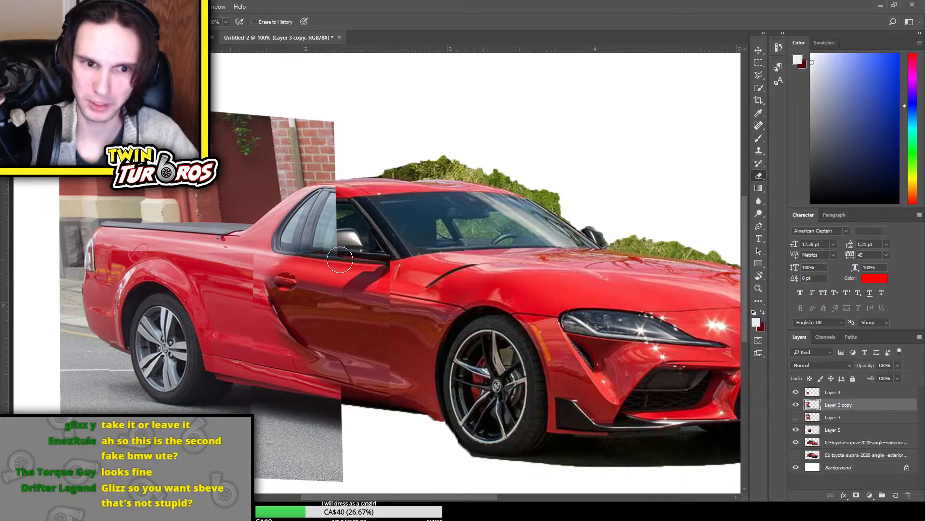
mouse_move(334, 210)
left_mouse_down()
mouse_move(338, 252)
mouse_move(335, 209)
mouse_move(310, 254)
mouse_move(318, 219)
mouse_move(286, 240)
mouse_move(317, 212)
mouse_move(291, 233)
mouse_move(287, 259)
mouse_move(303, 279)
mouse_move(276, 257)
mouse_move(280, 295)
left_mouse_up()
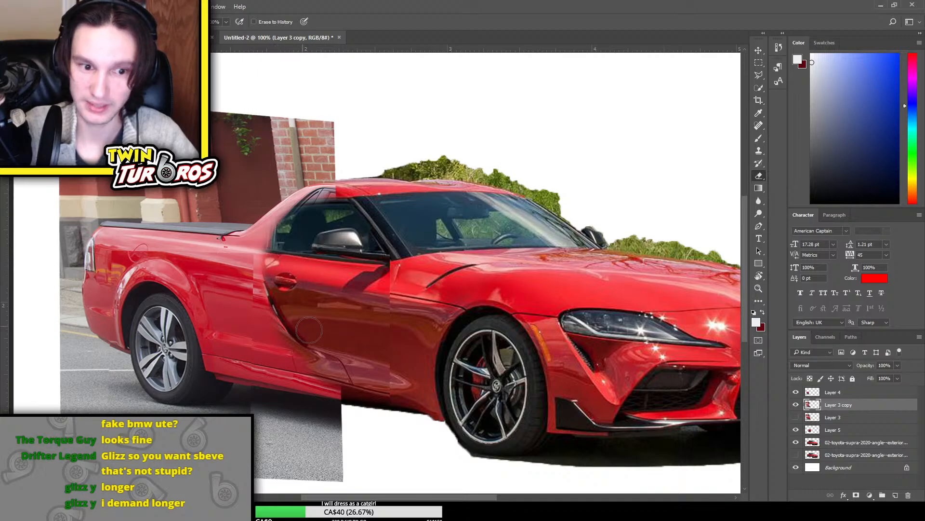
key("ctrl+minus")
key("ctrl+minus")
key("ctrl+plus")
key("ctrl+plus")
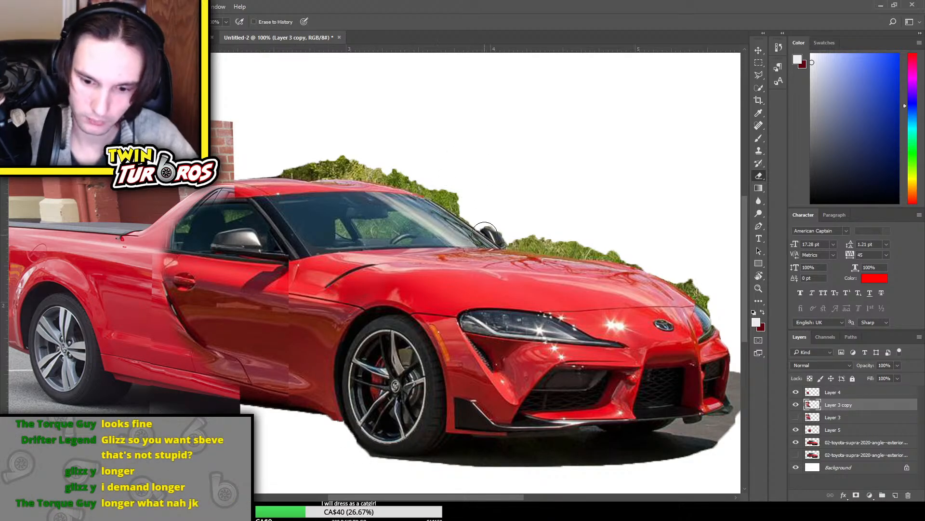
left_click_drag(357, 497, 334, 497)
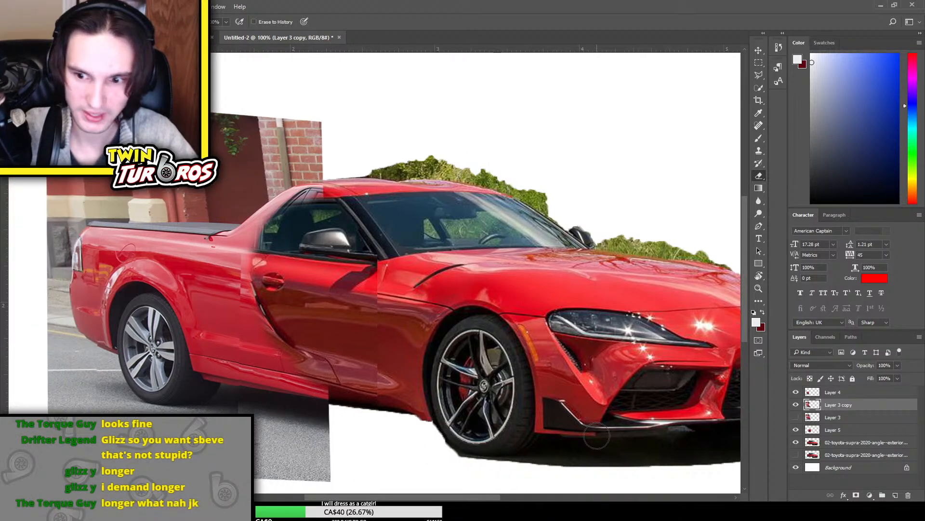
Copy a rectangular area around the Supra's roof, windows and windshield to a new layer and shift it slightly left and up
left_click(844, 421)
left_click(851, 443)
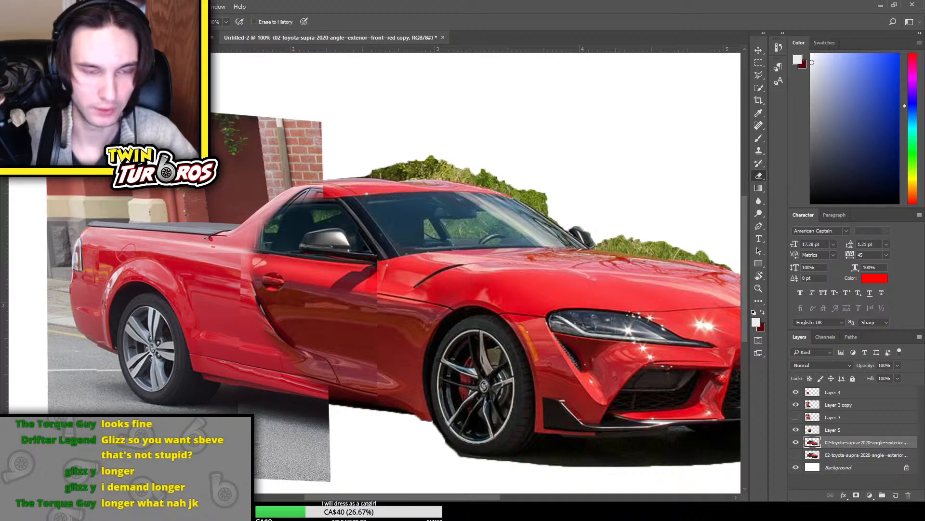
left_click(758, 65)
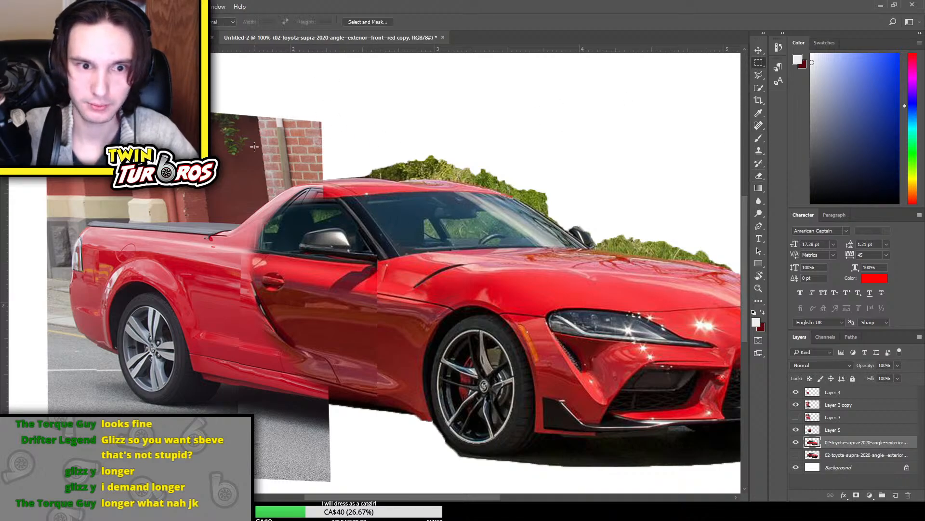
left_click_drag(491, 288, 604, 262)
key("ctrl+j")
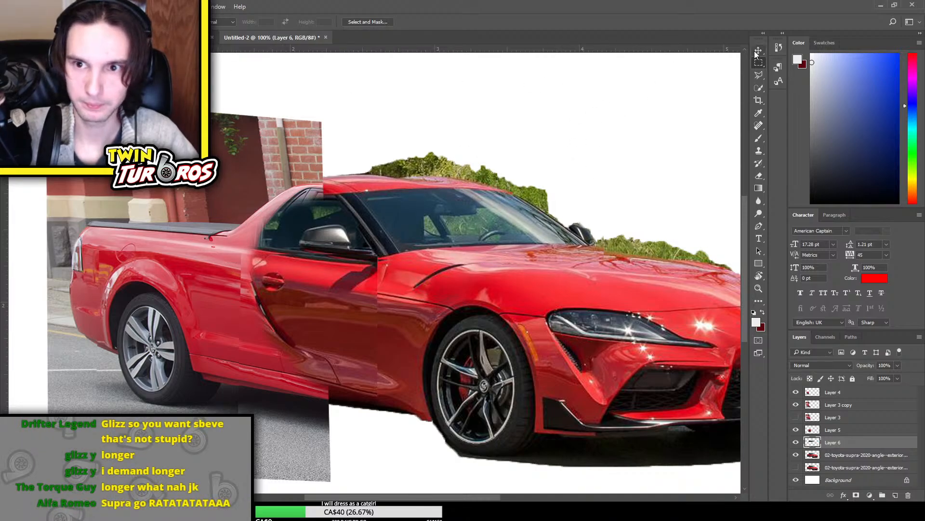
key("ctrl+t")
left_click_drag(492, 194, 483, 189)
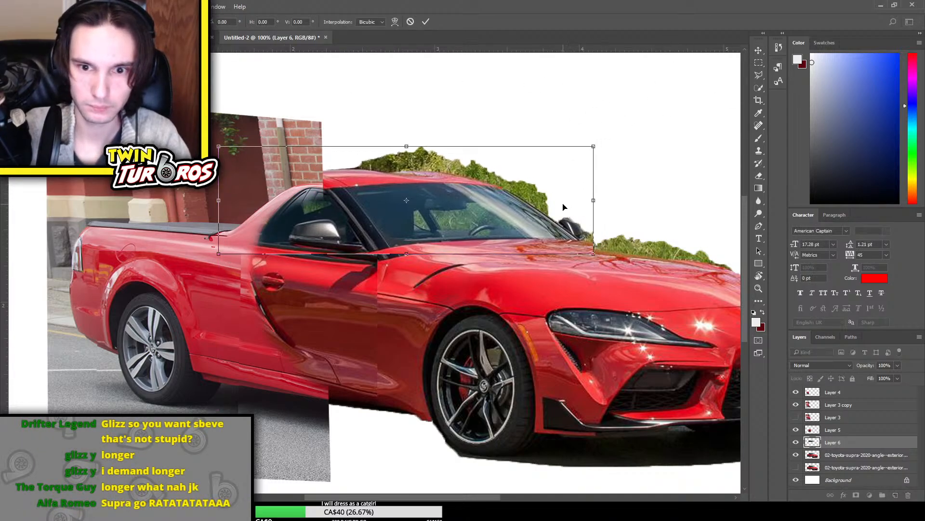
key("Return")
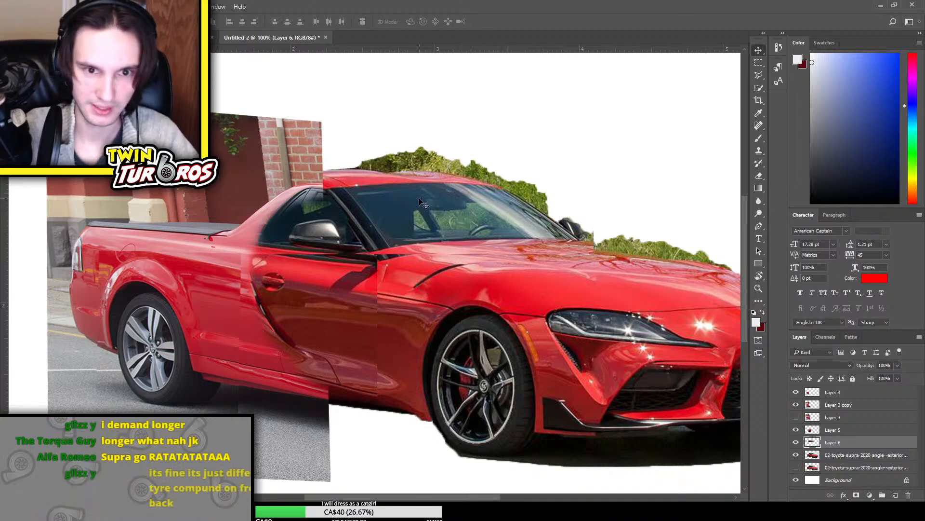
Cut the windshield part off the copied roof piece, try it in other positions around the cabin, and delete its layer
left_click(758, 62)
left_click_drag(433, 164, 685, 310)
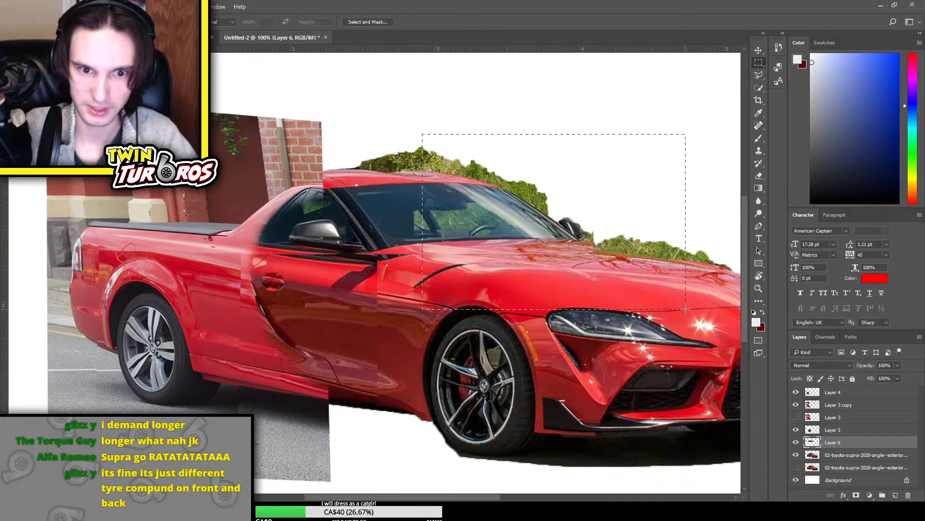
key("Delete")
key("ctrl+d")
key("ctrl+t")
left_click_drag(376, 215, 422, 208)
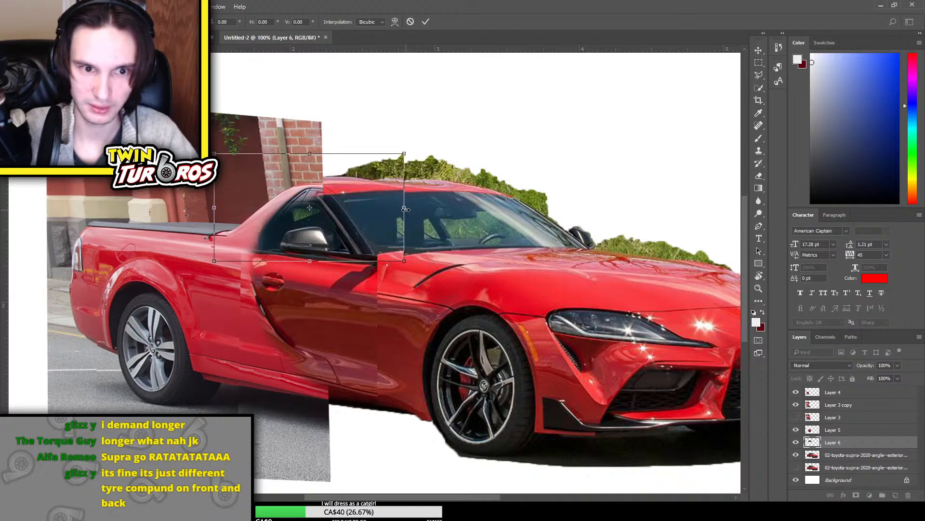
left_click_drag(357, 226, 572, 189)
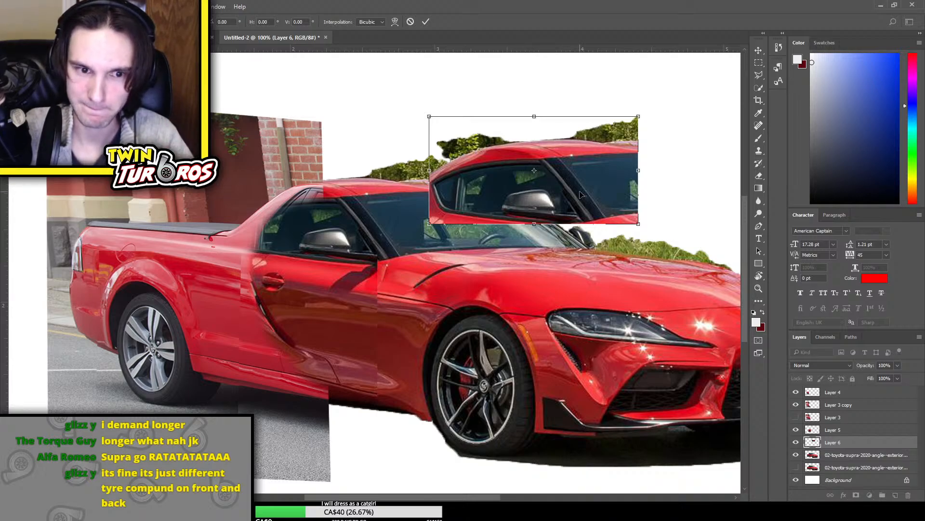
key("Return")
key("Delete")
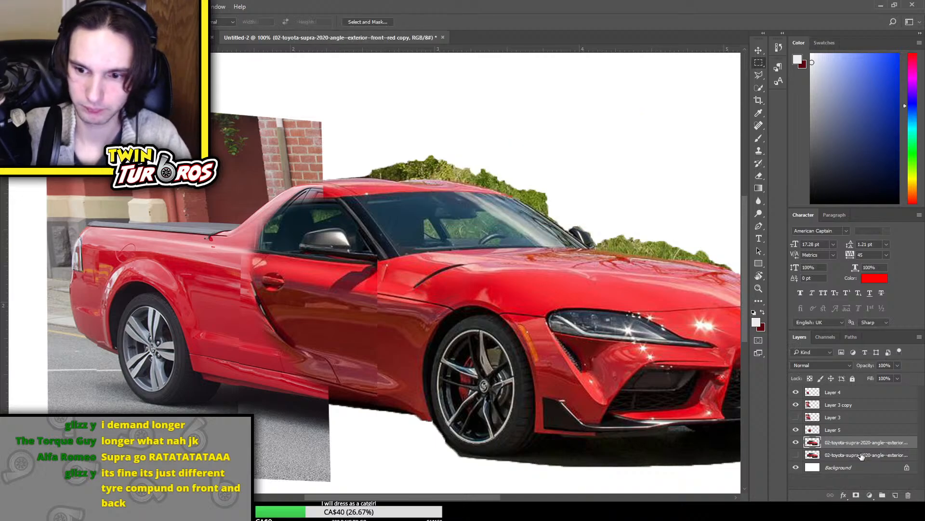
Erase the hard front edge of the copied door on Layer 5 to blend it into the panel behind the front wheel
left_click(797, 442)
left_click(796, 442)
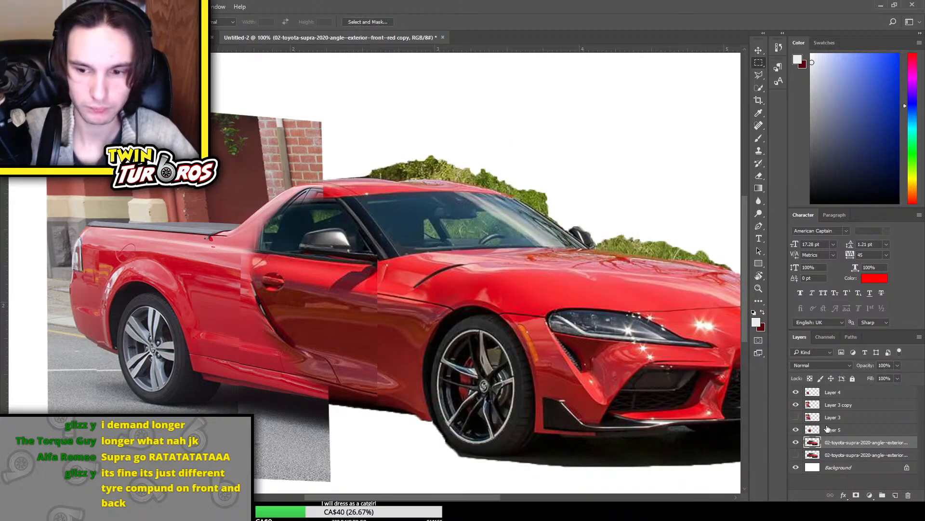
left_click(795, 405)
left_click(795, 405)
left_click(796, 429)
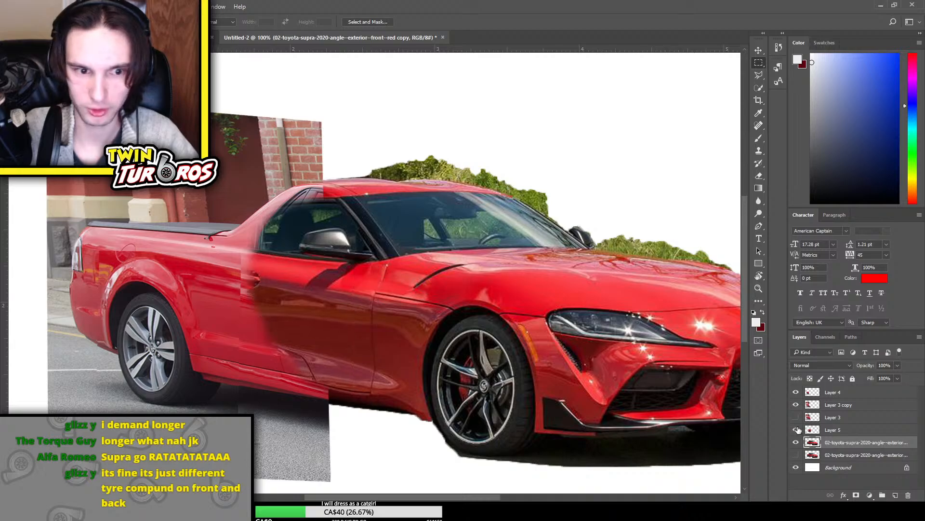
left_click(796, 429)
left_click(832, 429)
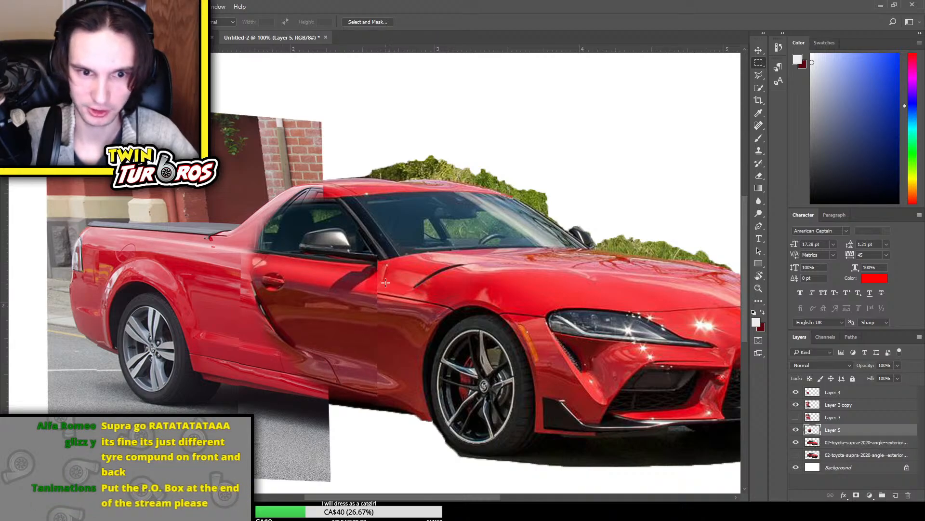
key("e")
mouse_move(380, 281)
left_mouse_down()
mouse_move(386, 303)
mouse_move(383, 395)
left_mouse_up()
mouse_move(382, 287)
left_mouse_down()
mouse_move(398, 355)
mouse_move(382, 396)
left_mouse_up()
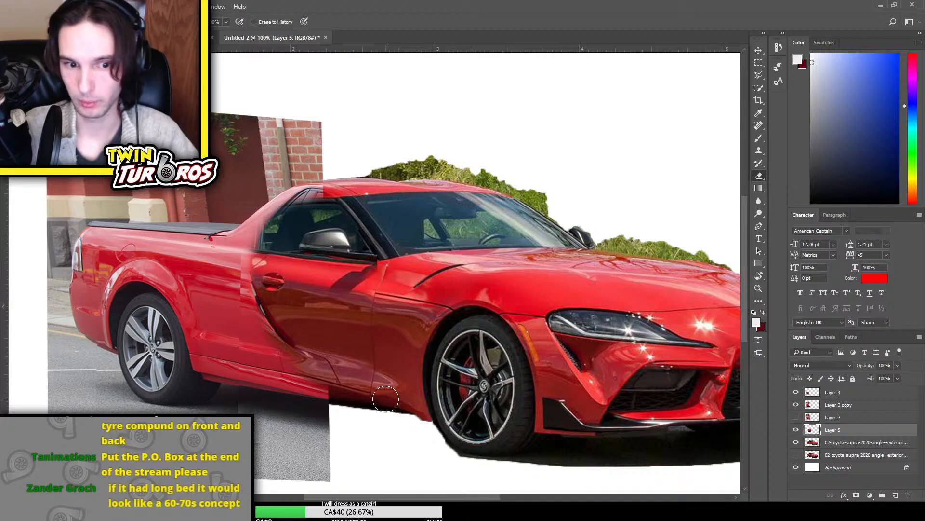
Erase the pavement below the Ute's side sill and behind its rear wheel on Layer 3 copy
left_click(796, 417)
left_click(841, 405)
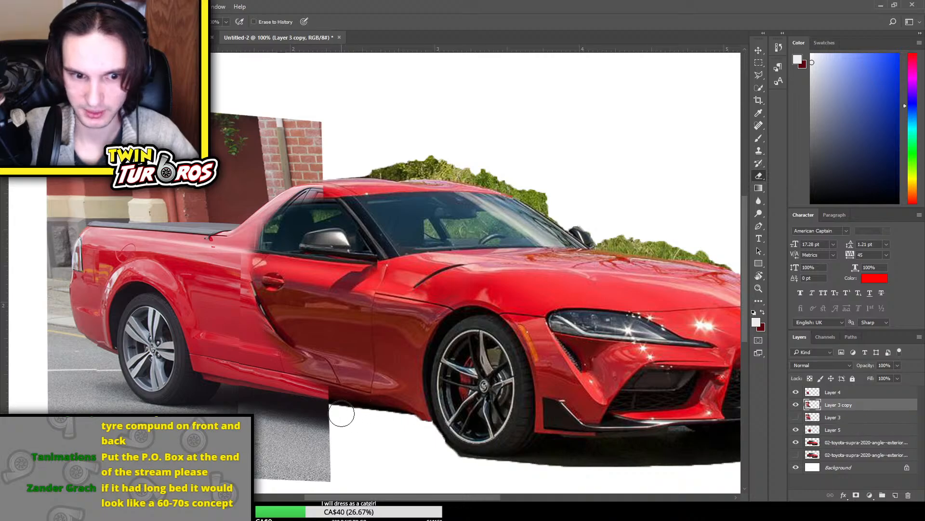
mouse_move(341, 413)
left_mouse_down()
mouse_move(331, 424)
mouse_move(298, 420)
mouse_move(268, 444)
mouse_move(289, 475)
left_mouse_up()
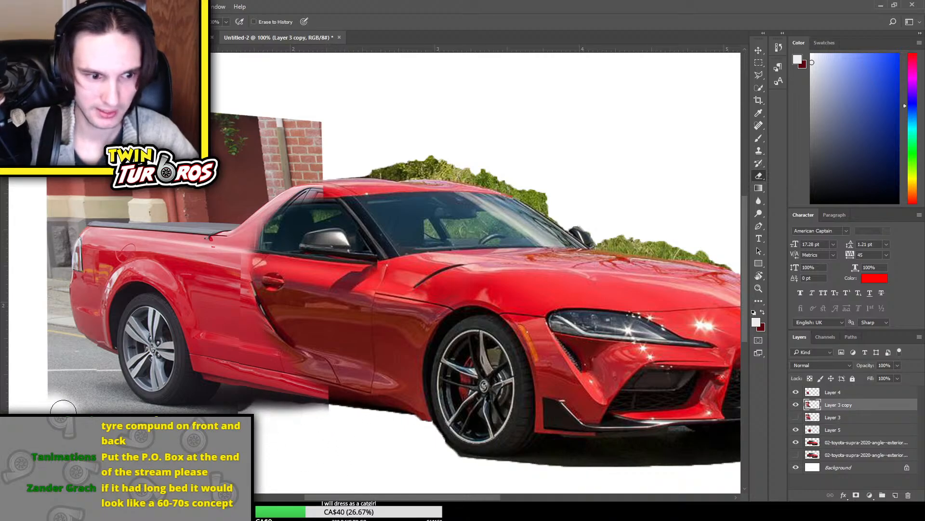
mouse_move(63, 409)
left_mouse_down()
mouse_move(87, 406)
mouse_move(45, 404)
mouse_move(43, 367)
mouse_move(53, 348)
mouse_move(85, 369)
left_mouse_up()
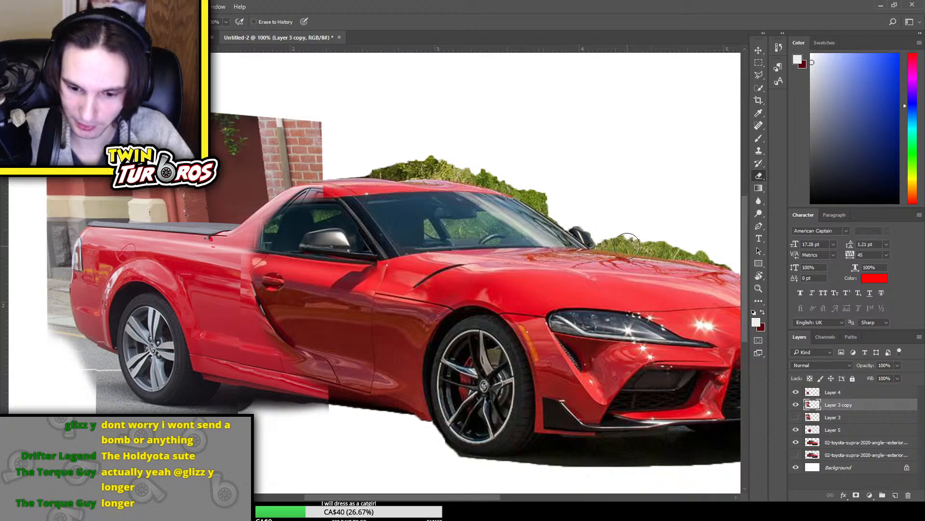
Erase the leftover Ute window frame along the roof pillar and rear window edge on Layer 3 copy
left_click(795, 405)
left_click(796, 404)
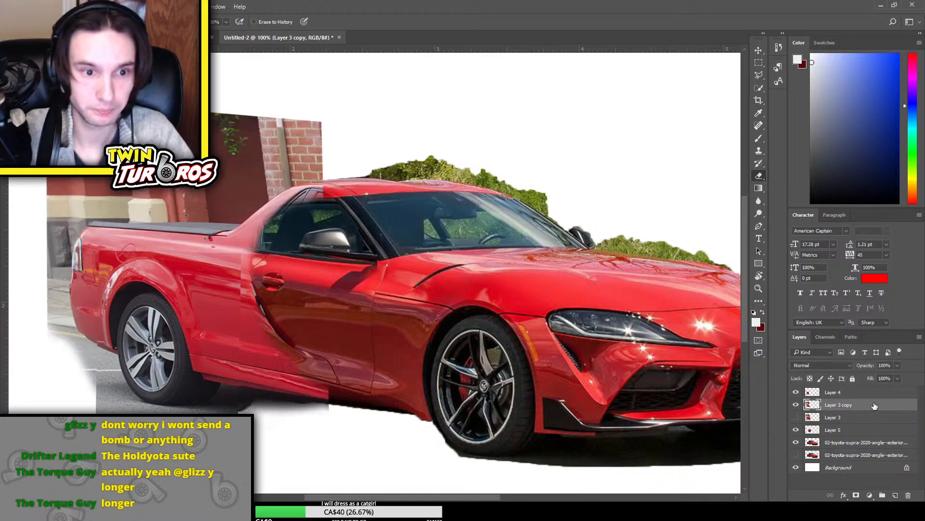
left_click_drag(313, 209, 266, 251)
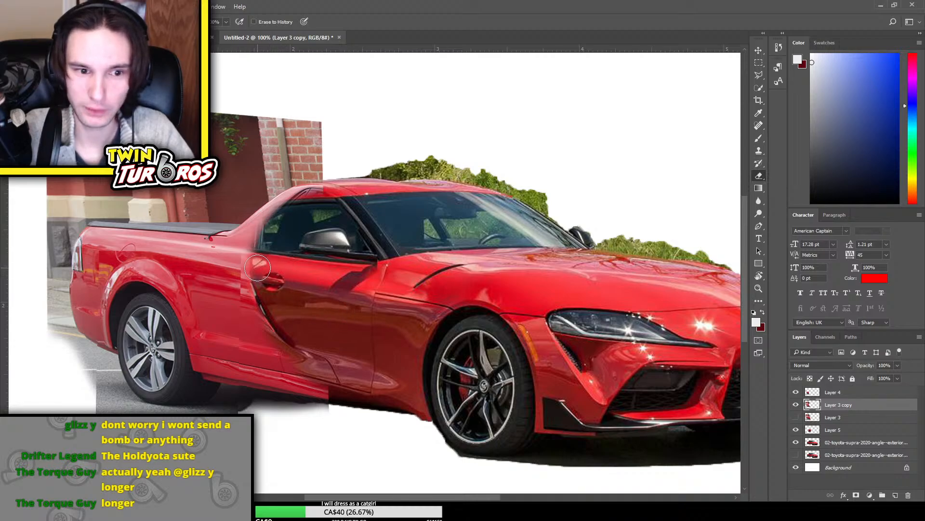
left_click(795, 442)
left_click(795, 442)
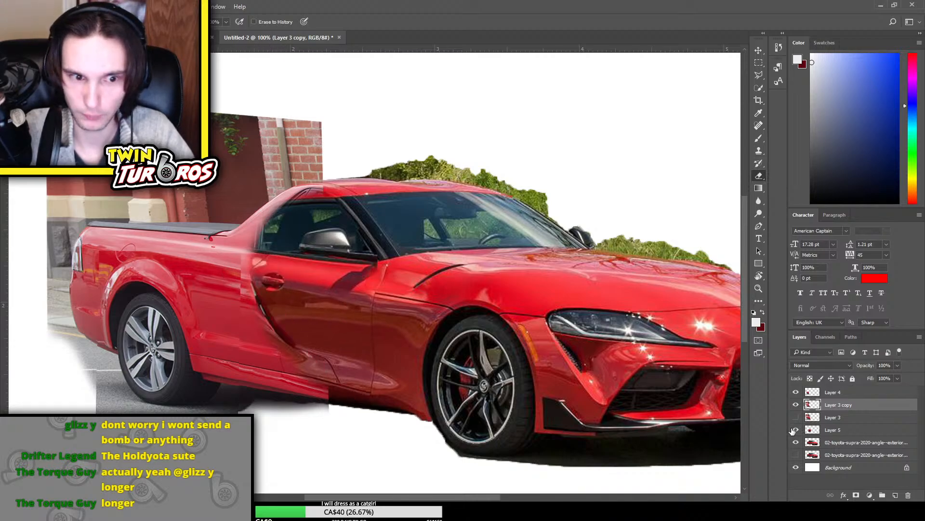
left_click(796, 417)
left_click(796, 417)
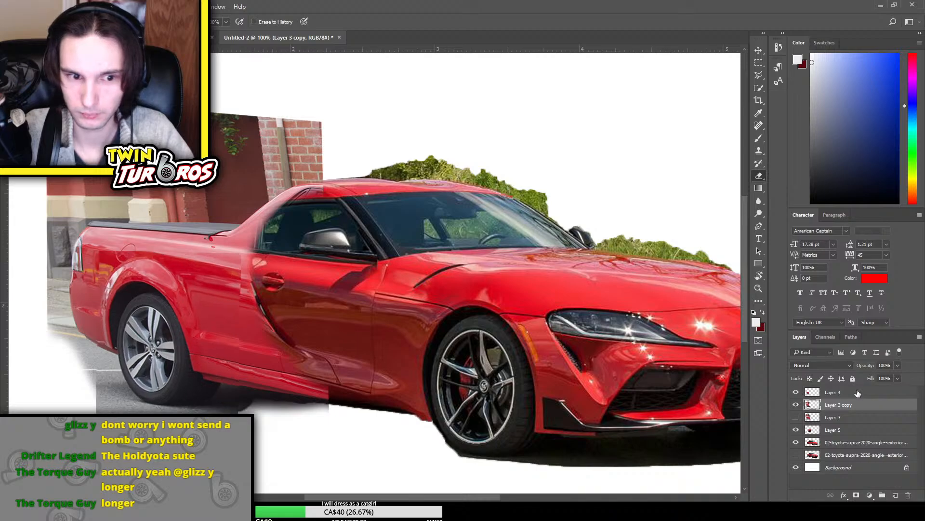
Erase the hard seam behind the door on Layer 4 and its leftover pavement behind the rear wheel
left_click(833, 392)
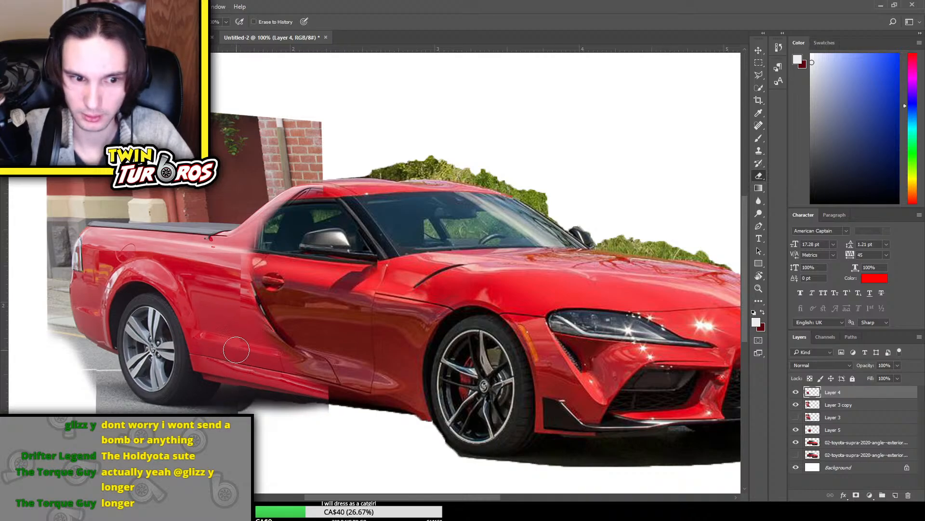
mouse_move(232, 295)
left_mouse_down()
mouse_move(235, 257)
mouse_move(230, 285)
left_mouse_up()
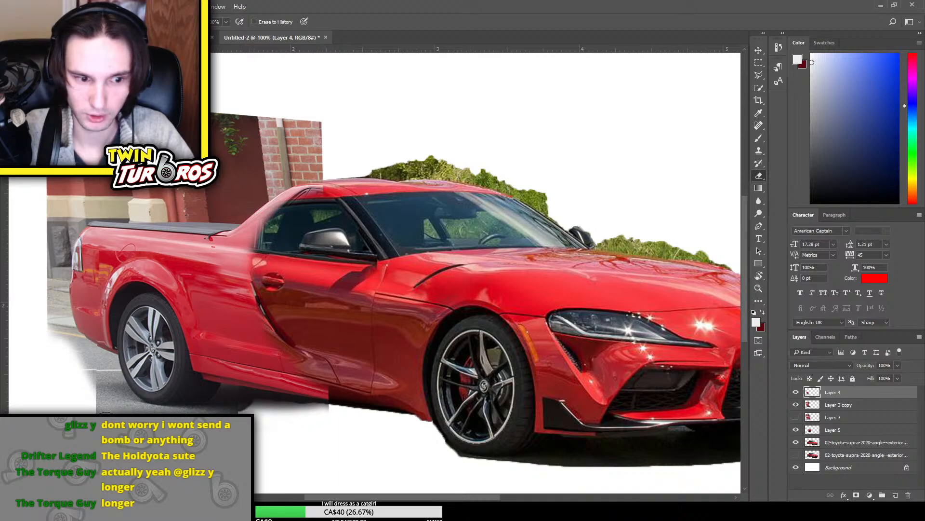
left_click_drag(98, 425, 79, 375)
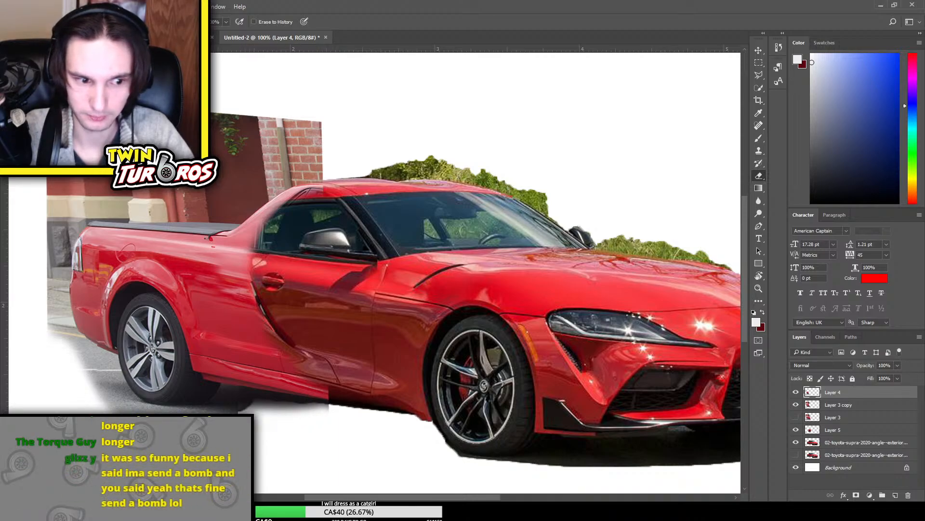
Erase the remaining pavement behind the rear wheel and the shadow beneath the side sill on Layer 3 copy
left_click(841, 405)
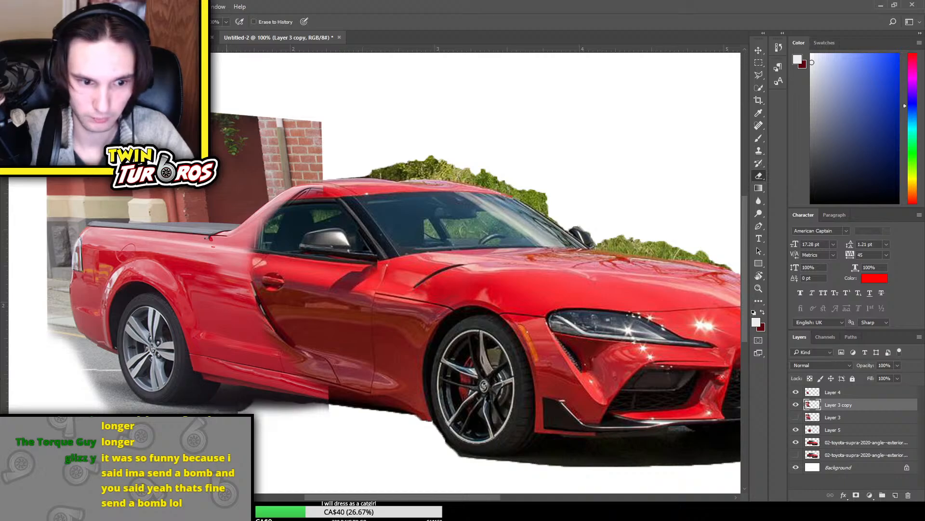
mouse_move(158, 422)
left_mouse_down()
mouse_move(101, 406)
mouse_move(84, 372)
left_mouse_up()
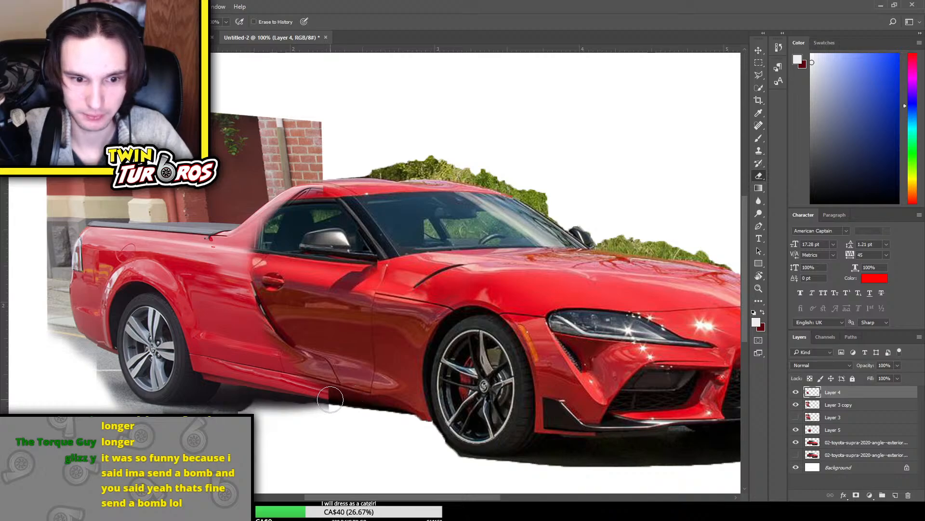
key("alt+bracketleft")
mouse_move(330, 401)
left_mouse_down()
mouse_move(302, 411)
mouse_move(345, 412)
mouse_move(321, 397)
mouse_move(338, 393)
mouse_move(269, 409)
mouse_move(295, 412)
mouse_move(255, 425)
left_mouse_up()
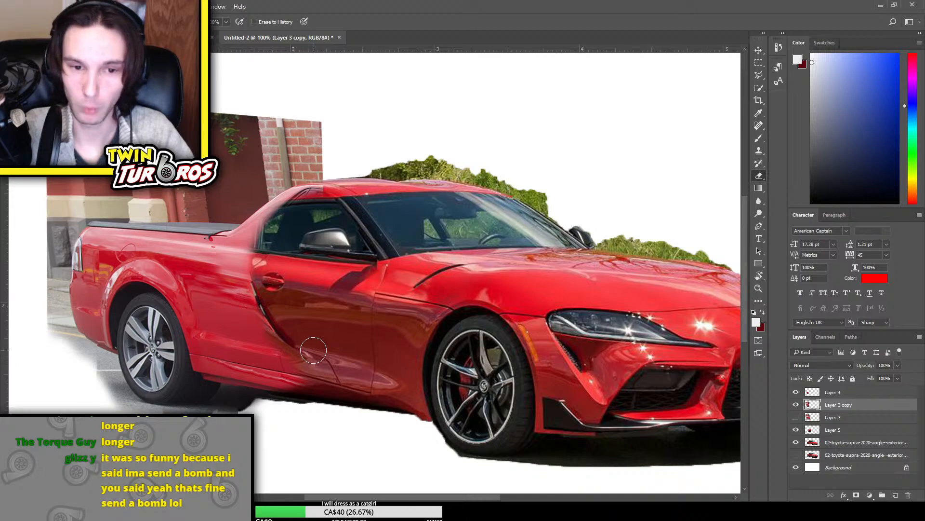
Show the upper Supra copy layer and copy a rectangular strip around the door's front shut line to a new layer
left_click(842, 418)
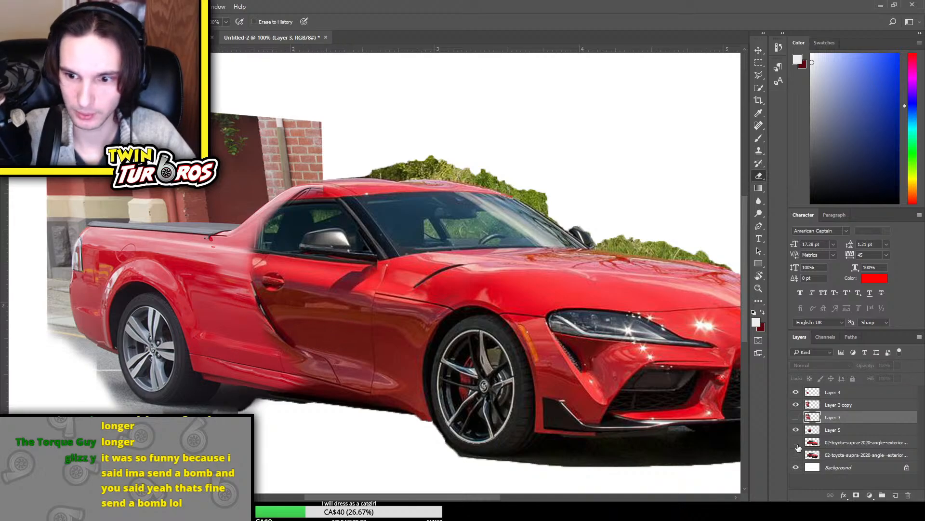
left_click(798, 446)
left_click(839, 443)
left_click(758, 63)
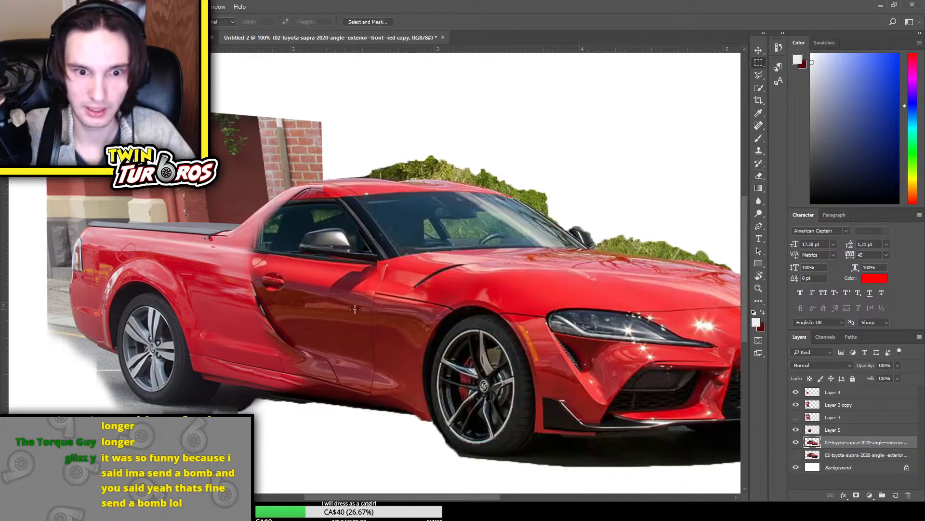
left_click_drag(394, 391, 398, 394)
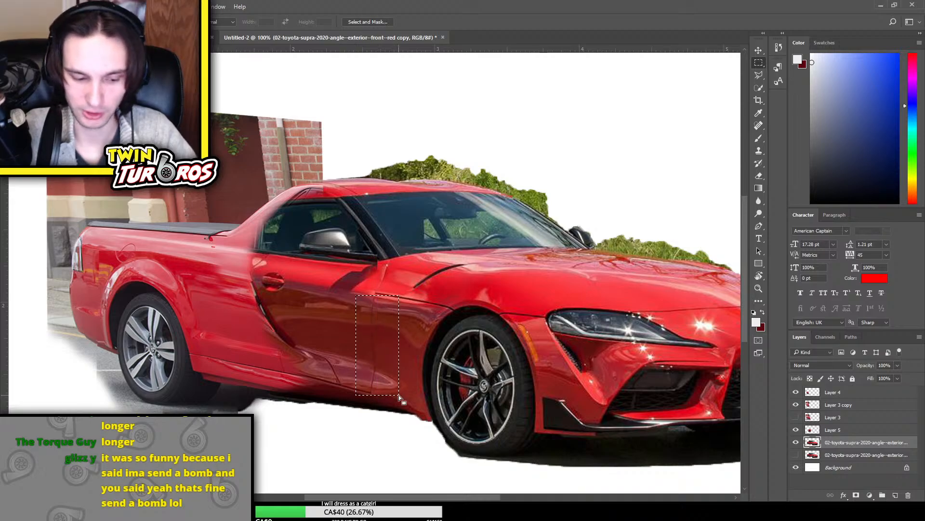
key("ctrl+j")
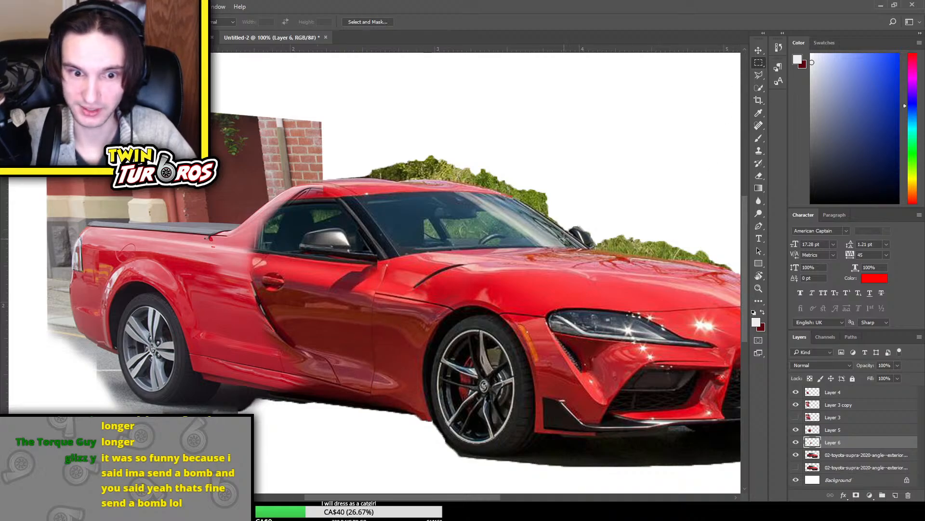
Move the copied shut-line strip to the rear of the door and place Layer 6 above Layer 3 copy
key("ctrl+t")
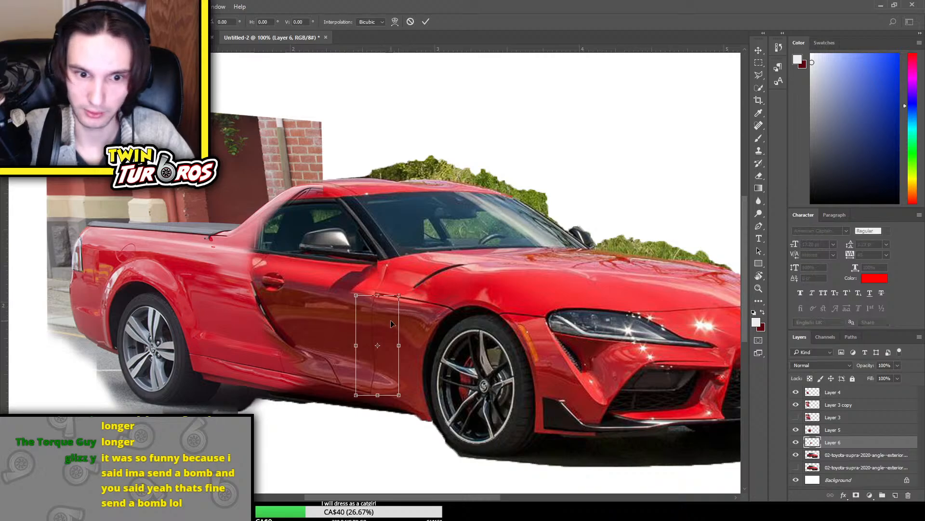
left_click_drag(386, 325, 259, 303)
key("Return")
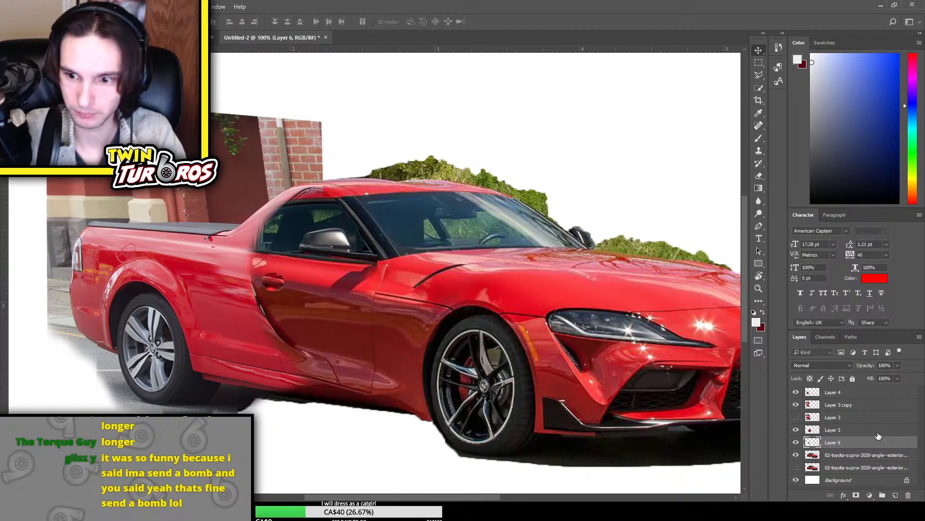
left_click_drag(870, 442, 854, 398)
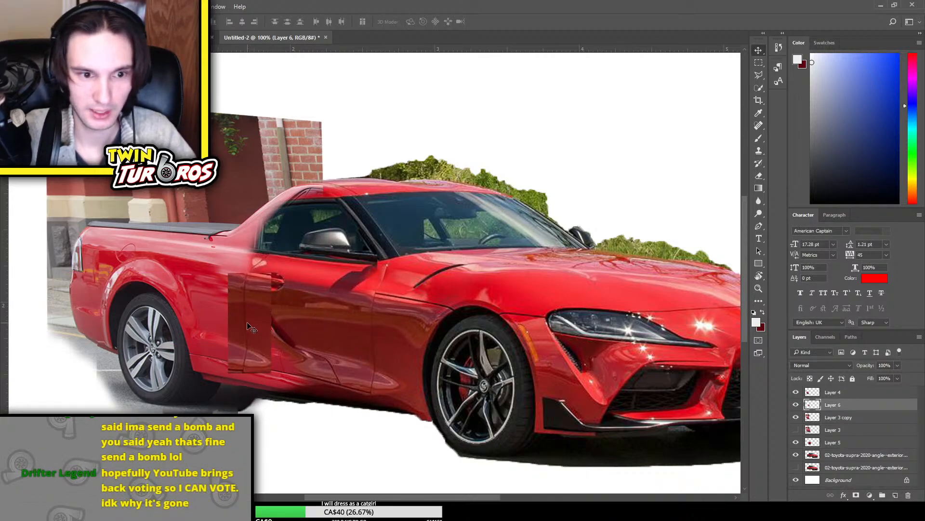
mouse_move(240, 326)
left_mouse_down()
mouse_move(246, 331)
mouse_move(248, 321)
left_mouse_up()
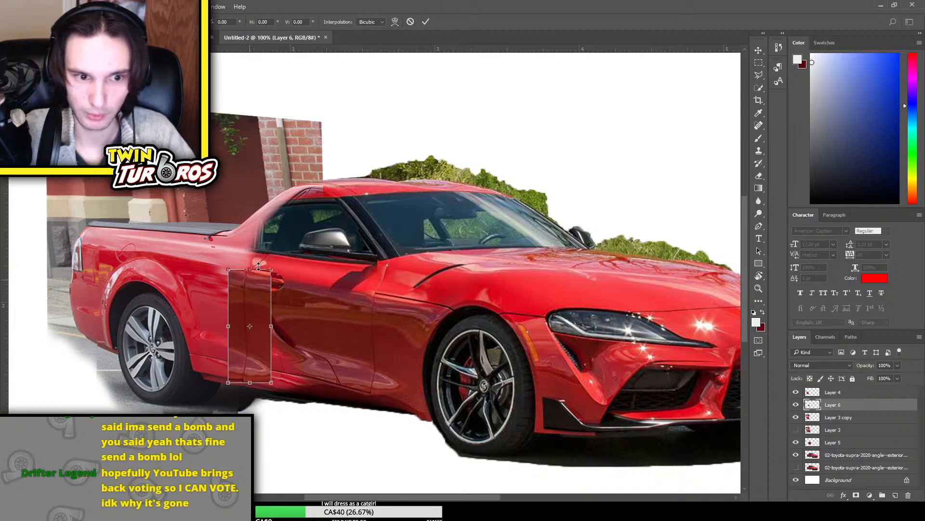
Stretch the Layer 6 strip vertically, rotate it about 6.6°, and align it with the door's rear edge
key("ctrl+t")
left_click_drag(326, 285, 338, 291)
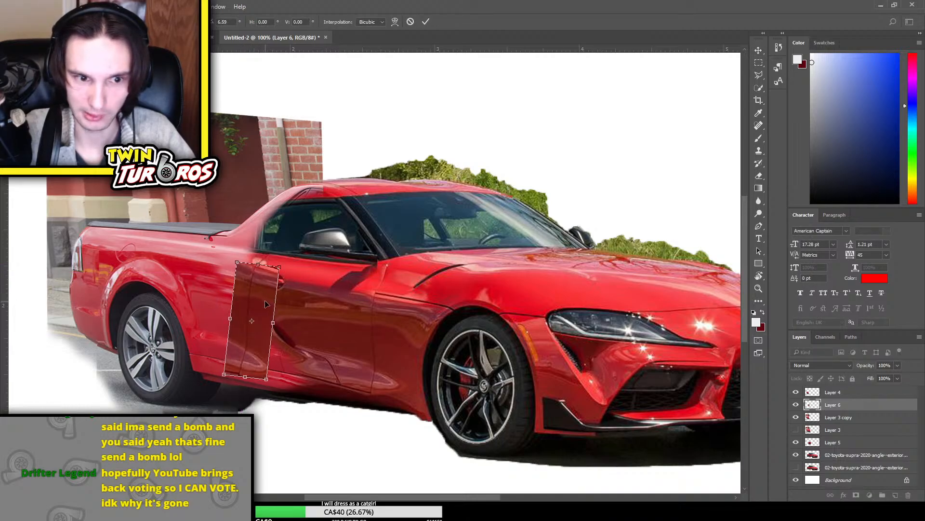
left_click_drag(266, 303, 269, 302)
key("Return")
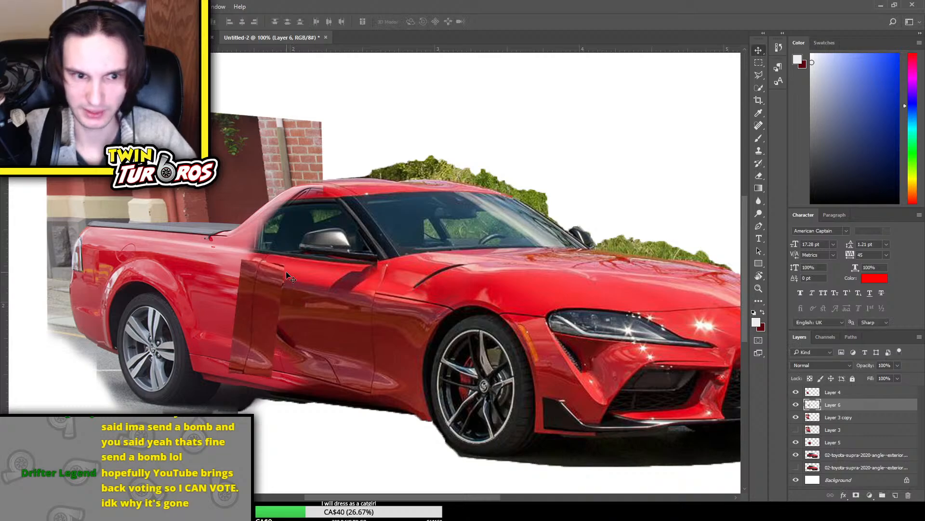
Erase the hard outer edges of the Layer 6 strip to blend it into the bodywork behind the door
key("e")
left_click_drag(237, 252, 227, 303)
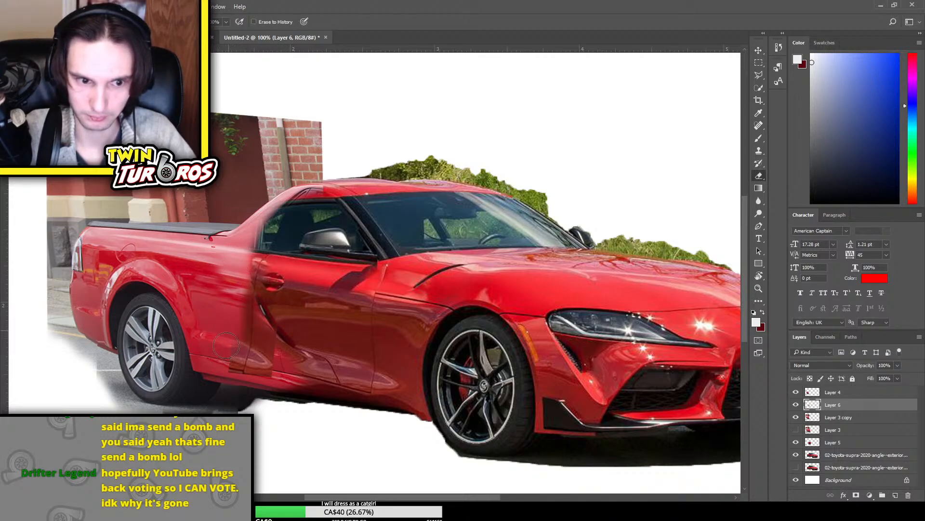
mouse_move(227, 345)
left_mouse_down()
mouse_move(220, 374)
mouse_move(277, 334)
mouse_move(274, 370)
mouse_move(291, 330)
mouse_move(258, 330)
mouse_move(339, 329)
left_mouse_up()
Widen the Layer 6 strip, rotate it about 9.8°, and reposition it along the door's rear edge
key("ctrl+t")
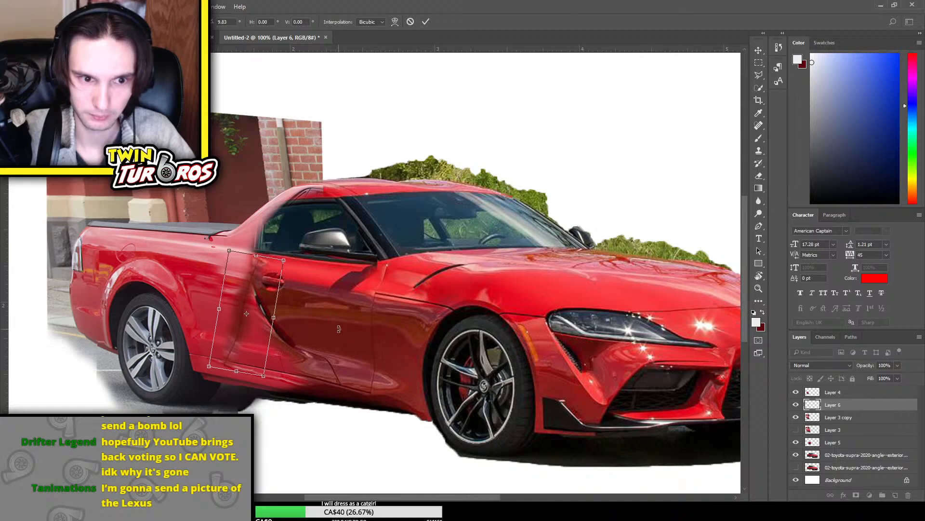
left_click_drag(264, 329, 264, 324)
left_click_drag(339, 302, 339, 295)
key("Return")
key("e")
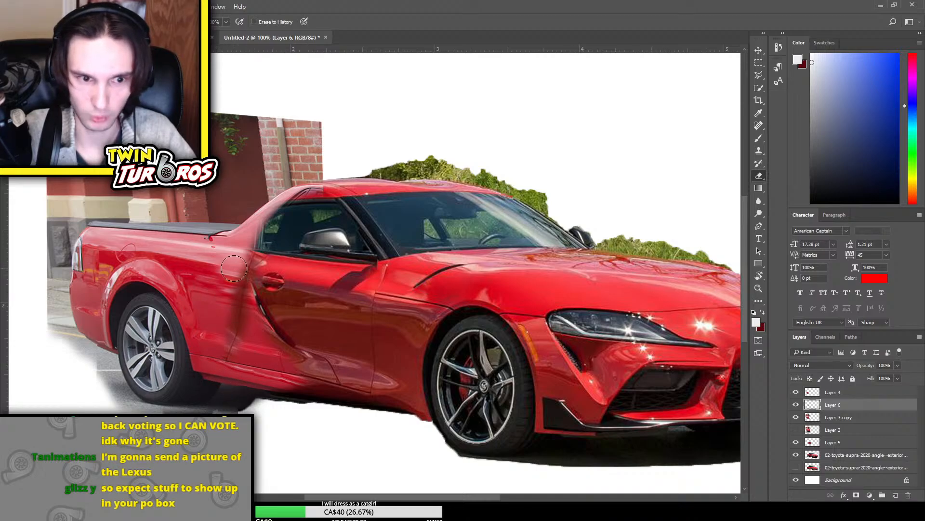
key("ctrl+minus")
key("ctrl+minus")
key("ctrl+plus")
key("ctrl+plus")
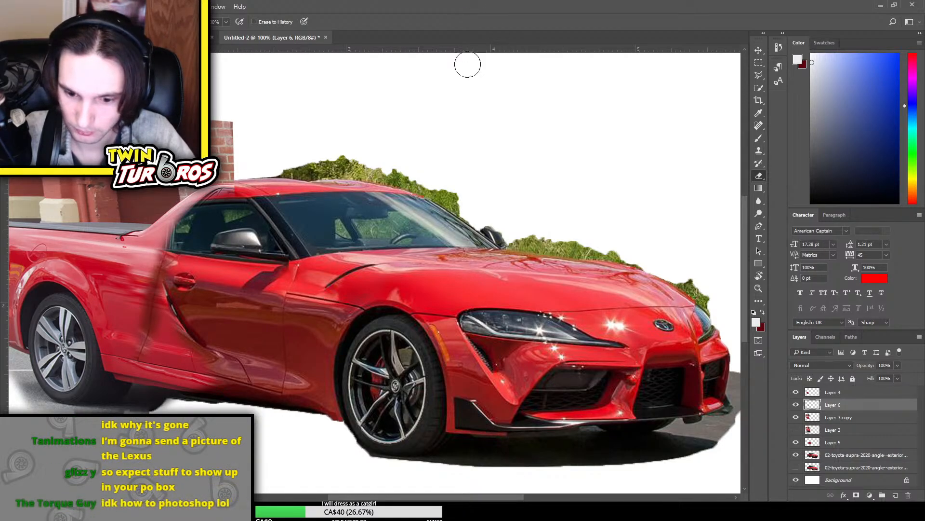
Try erasing Layer 3 copy around the lower body behind the door, and undo the erasure
left_click(845, 419)
left_click(796, 417)
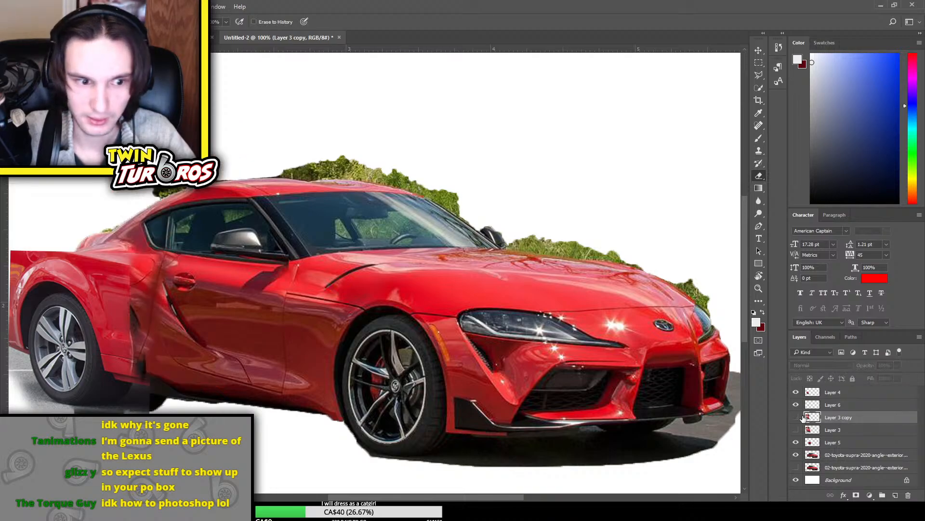
left_click(795, 417)
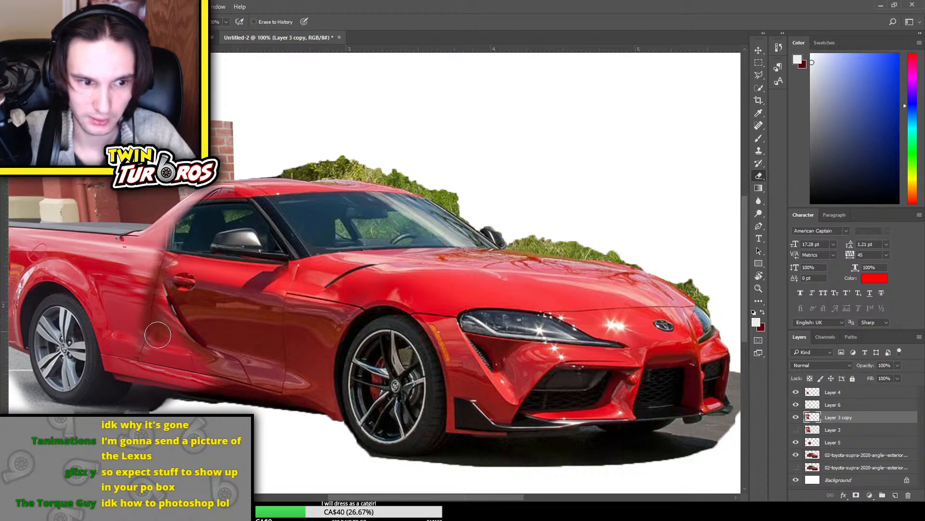
left_click_drag(172, 351, 148, 367)
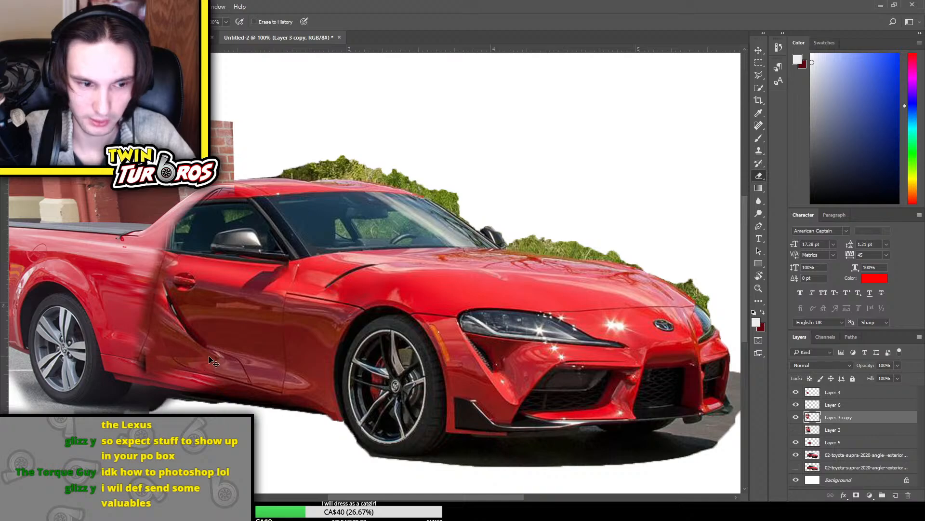
key("ctrl+z")
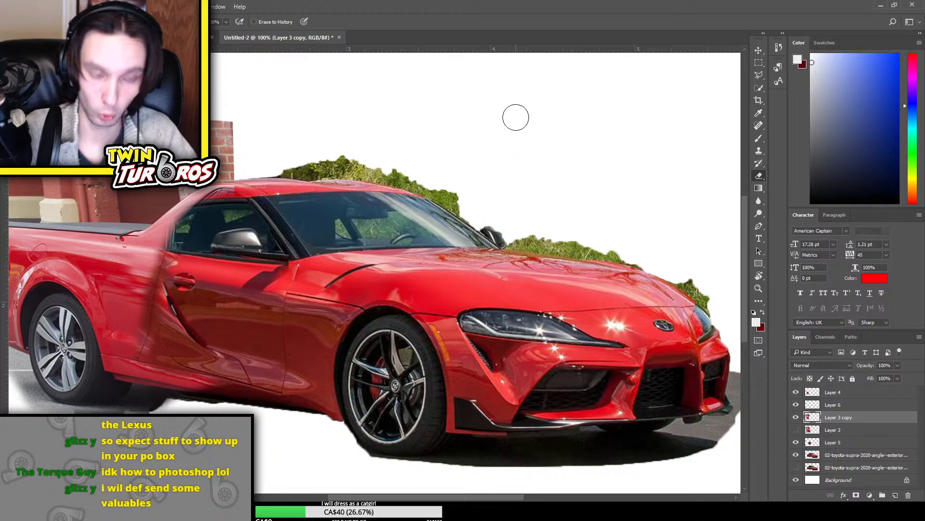
Examine the blend between door and truck bed with Layer 3 copy, Layer 4 and Layer 6 hidden and shown in turn
key("ctrl+minus")
key("ctrl+minus")
key("ctrl+plus")
key("ctrl+plus")
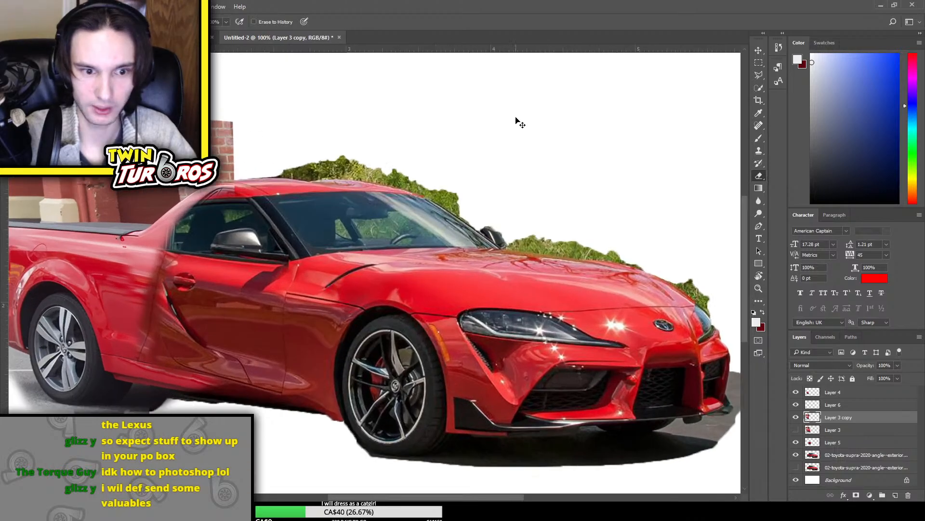
left_click_drag(447, 496, 391, 492)
scroll(436, 381, "up", 2)
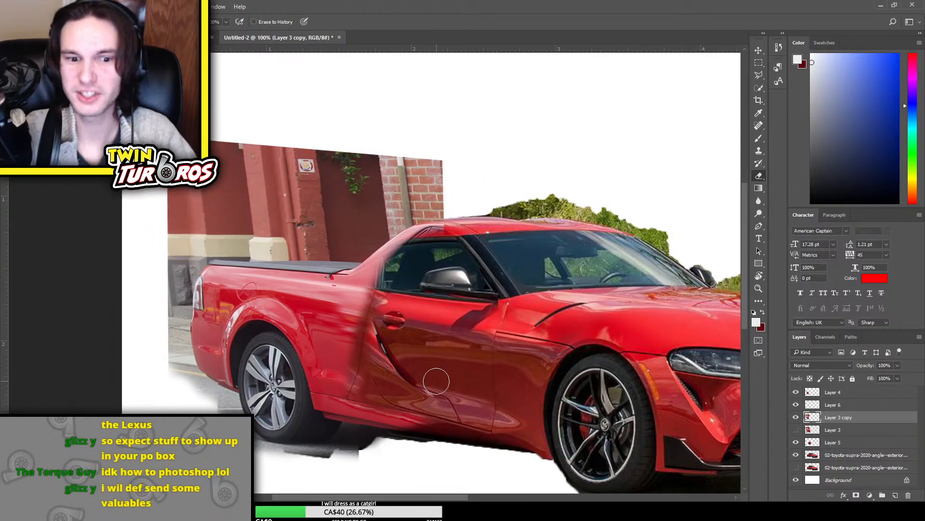
left_click(795, 418)
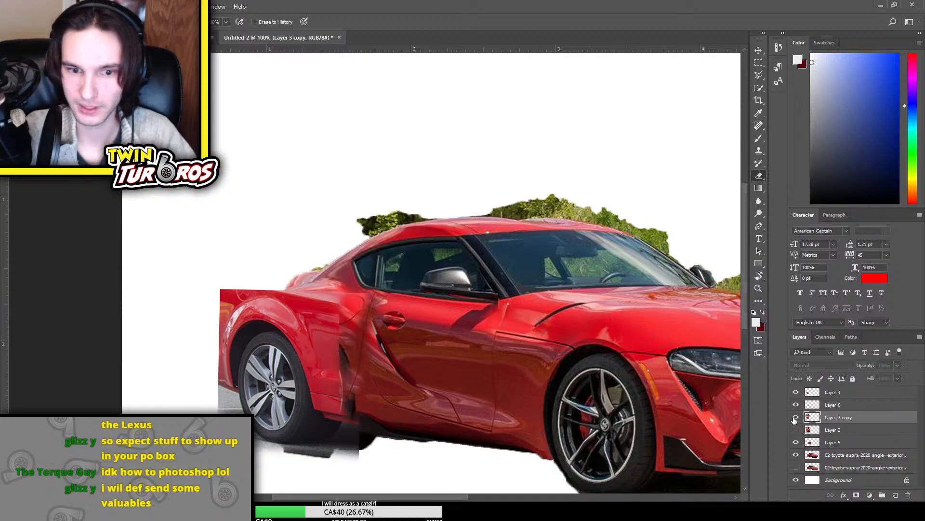
left_click(795, 417)
left_click(794, 394)
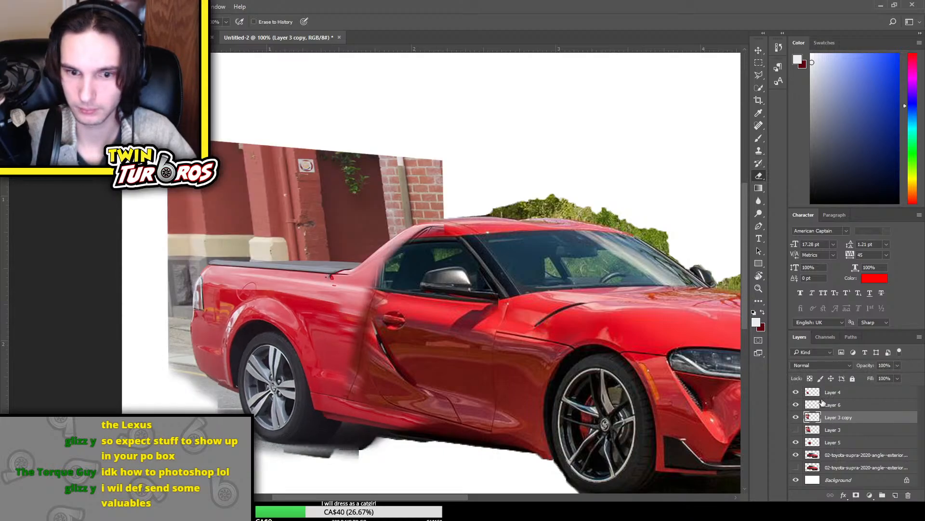
left_click(796, 404)
left_click(796, 405)
Place Layer 6 above Layer 4 and check its effect on the door seam
left_click(836, 405)
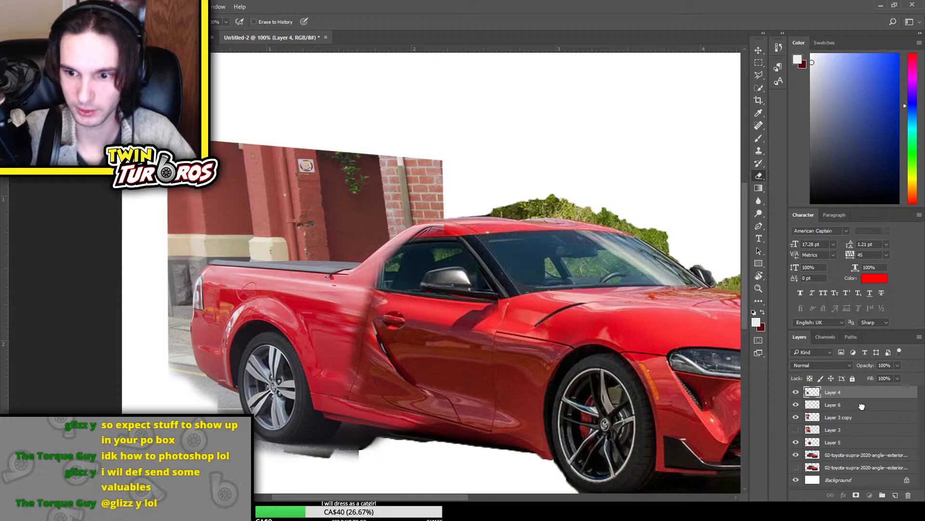
left_click(855, 392)
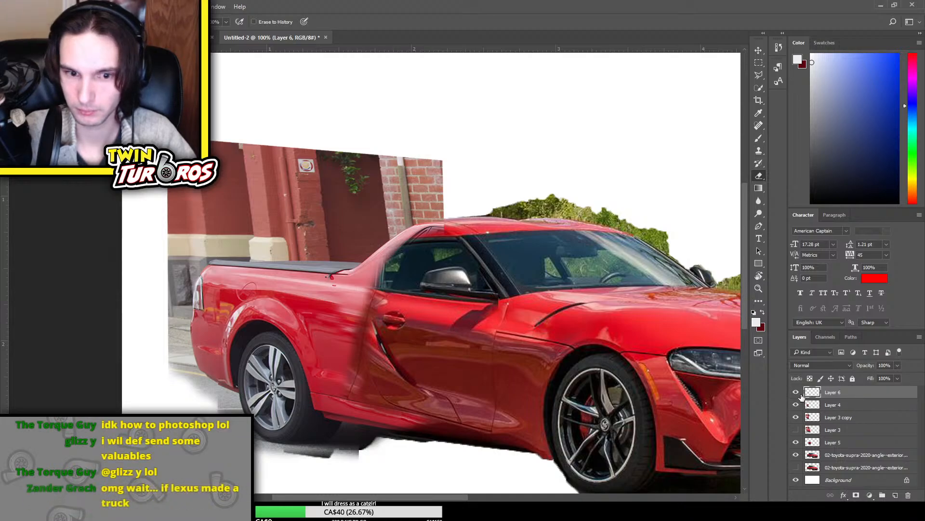
left_click(796, 392)
left_click(795, 392)
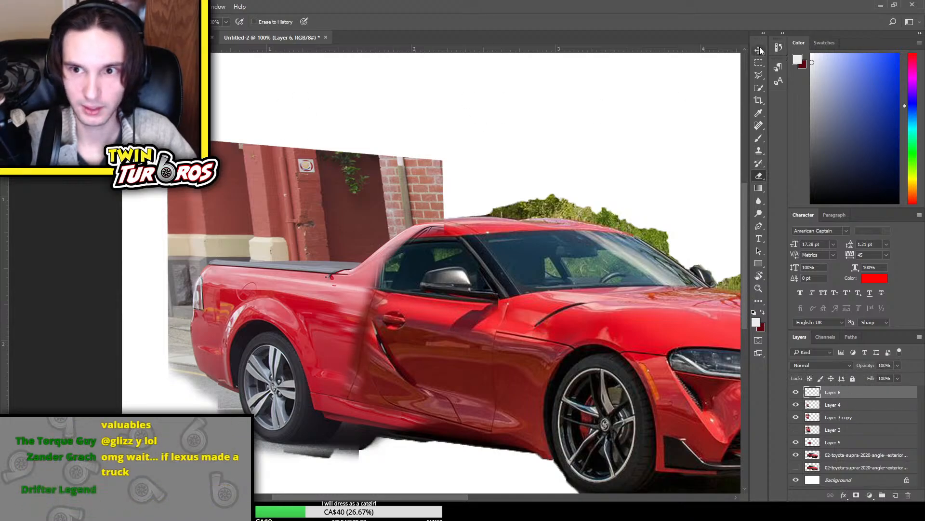
Duplicate Layer 6, squash the copy to a short patch rotated about 1.3°, and place it above the sill behind the door
key("v")
key("ctrl+j")
key("ctrl+t")
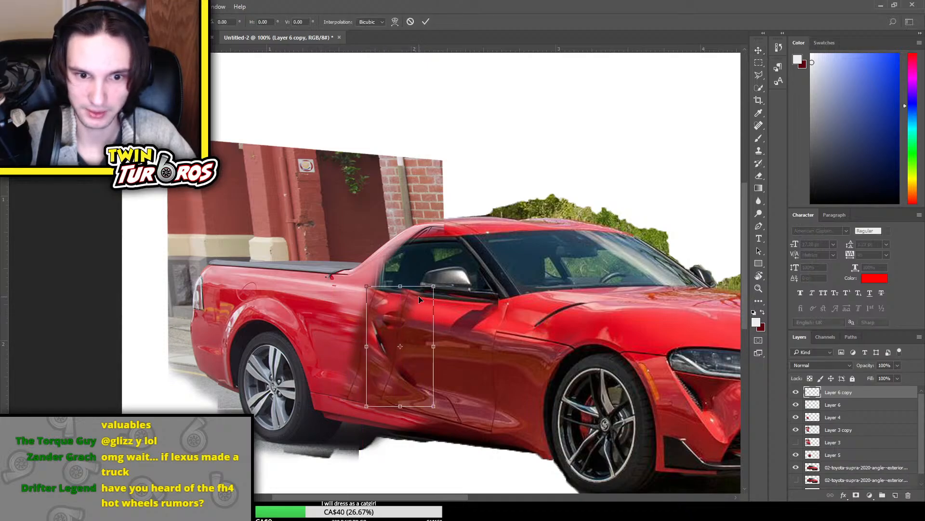
left_click_drag(401, 286, 400, 372)
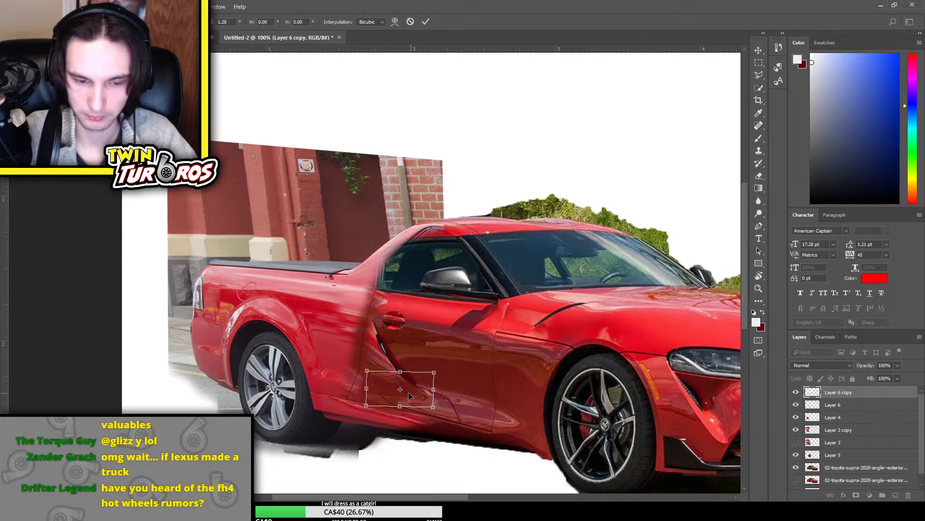
left_click_drag(409, 392, 384, 401)
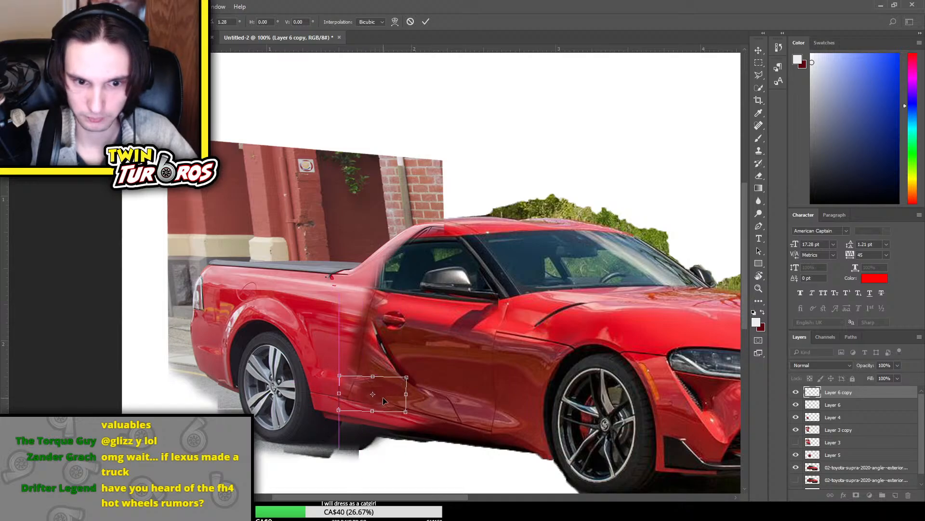
key("Return")
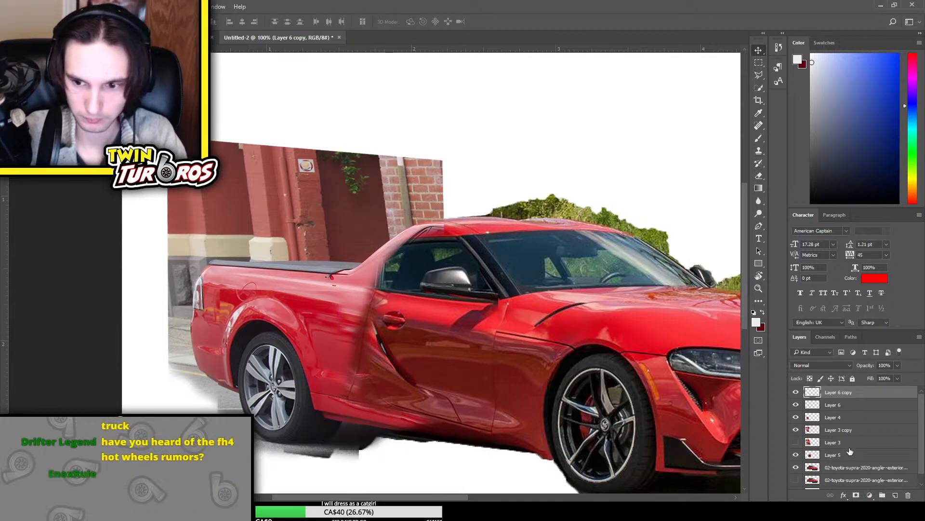
Shift the Layer 6 copy patch slightly toward the rear wheel and rotate it about 12° to follow the side sill
key("alt+bracketleft")
key("e")
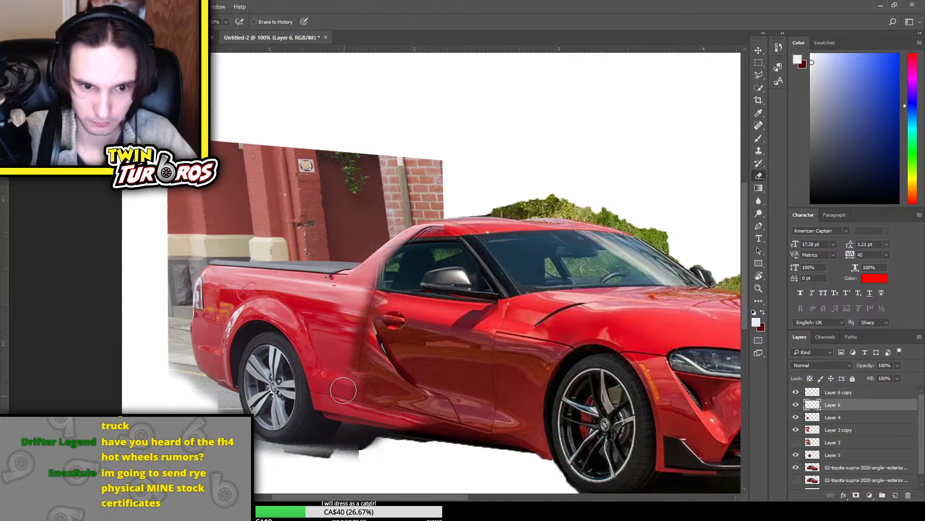
left_click(851, 394)
key("ctrl+t")
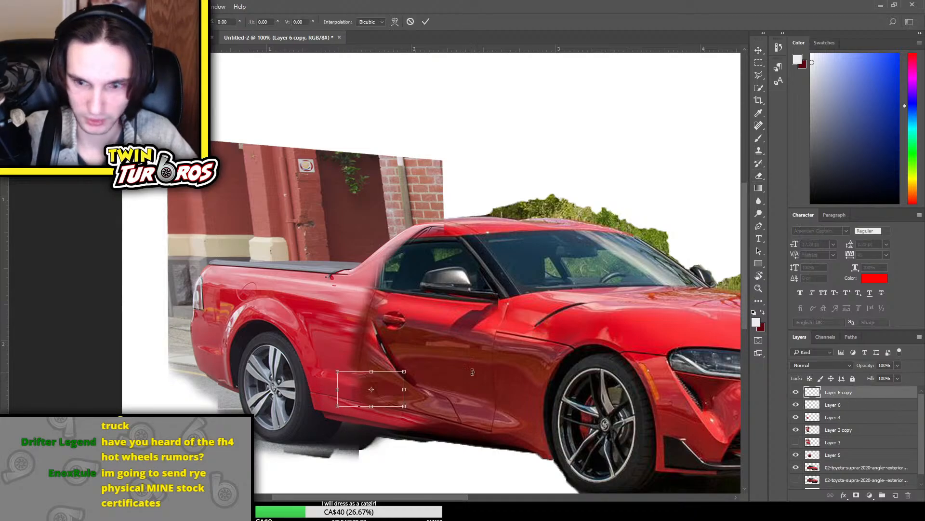
left_click_drag(371, 400, 363, 400)
left_click_drag(428, 389, 428, 403)
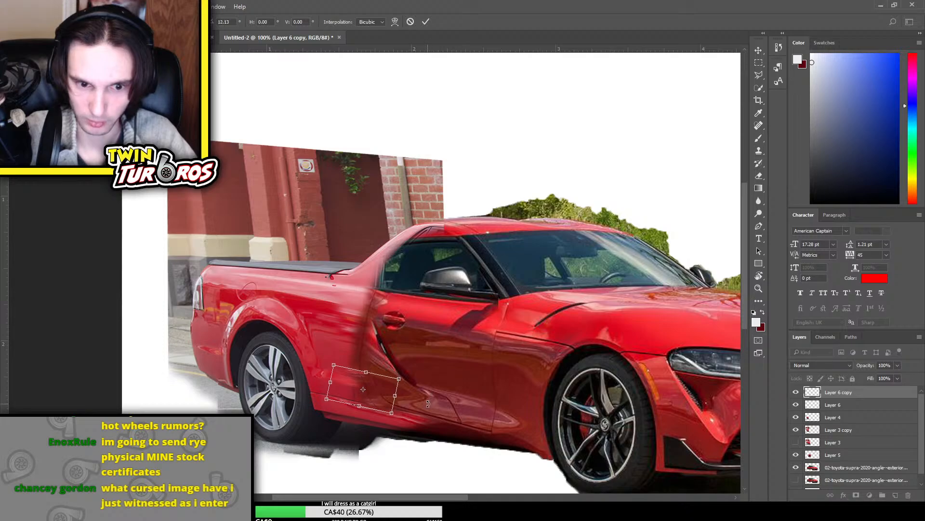
key("Return")
Apply the rotation of the Layer 6 copy patch above the side sill
key("e")
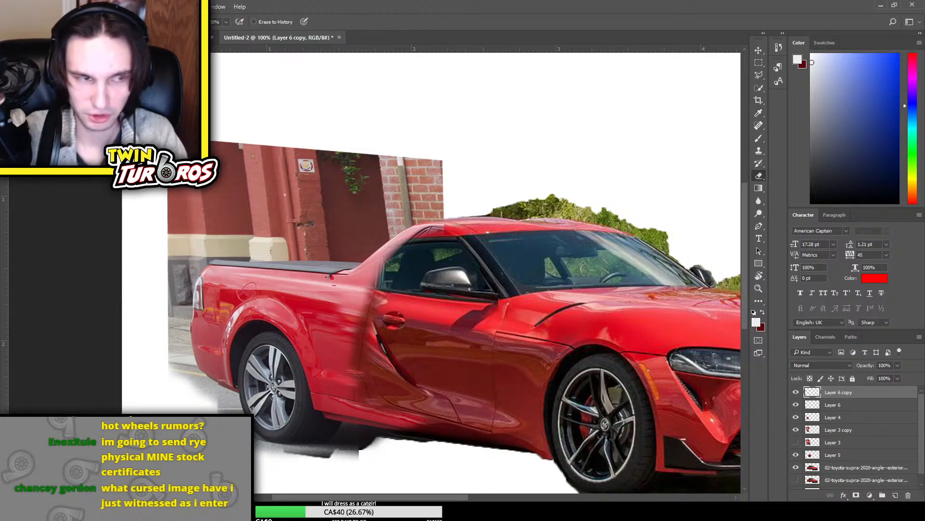
left_click(758, 50)
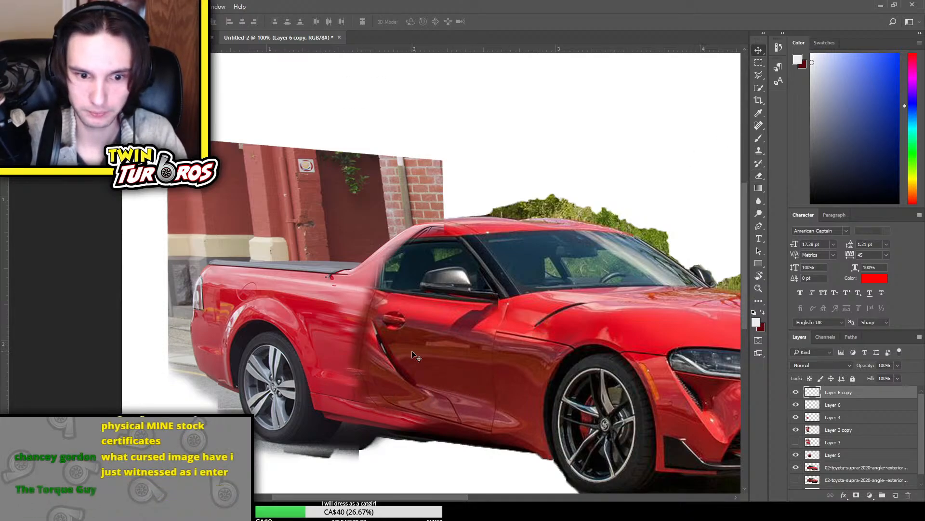
key("e")
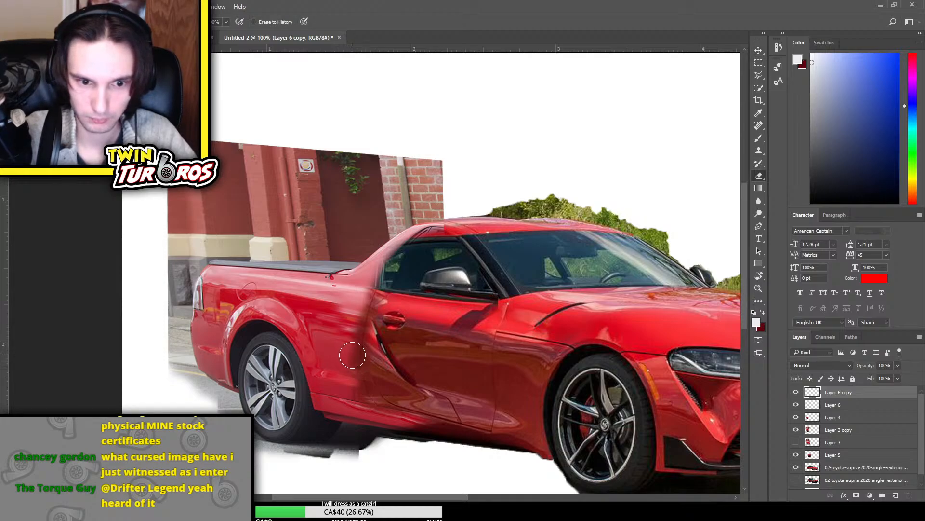
key("ctrl+t")
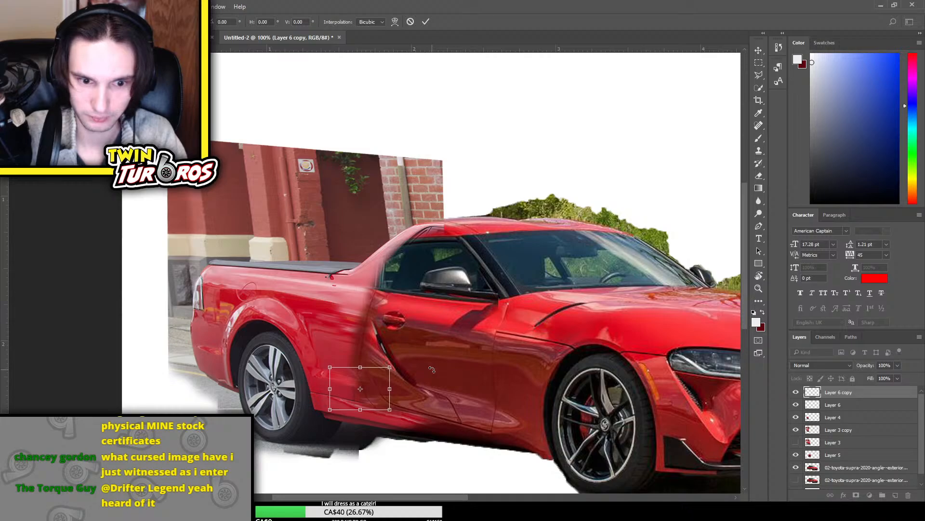
key("Return")
Examine the whole car composite and check what Layer 3 copy contributes to the truck bed blend
key("ctrl+minus")
key("ctrl+minus")
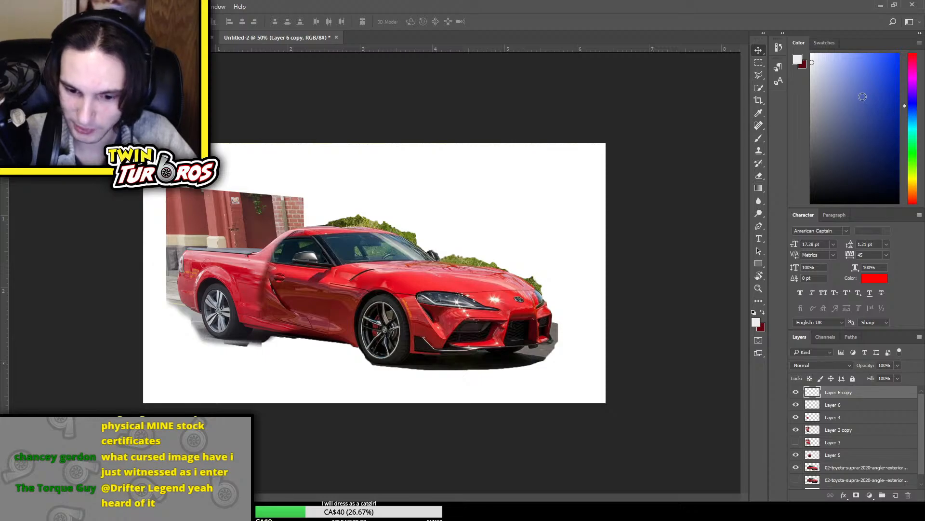
key("ctrl+plus")
key("ctrl+plus")
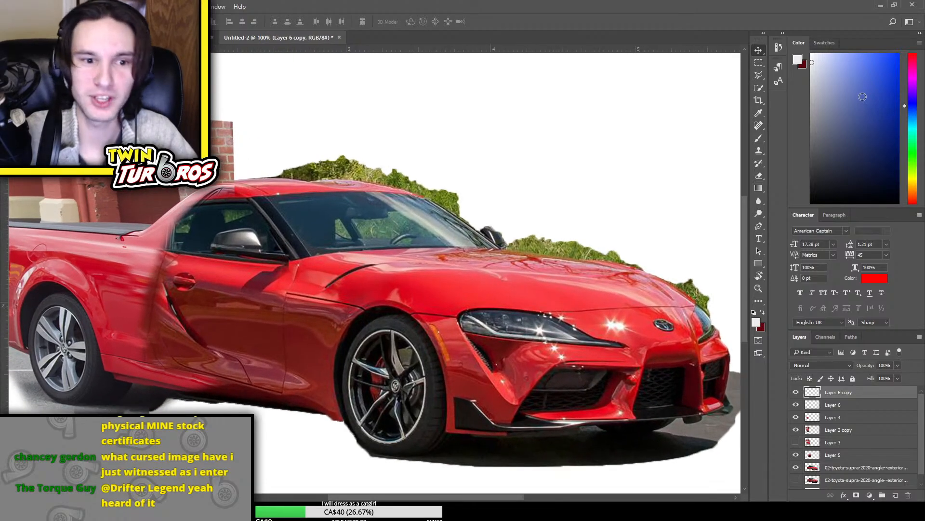
scroll(418, 303, "left", 4)
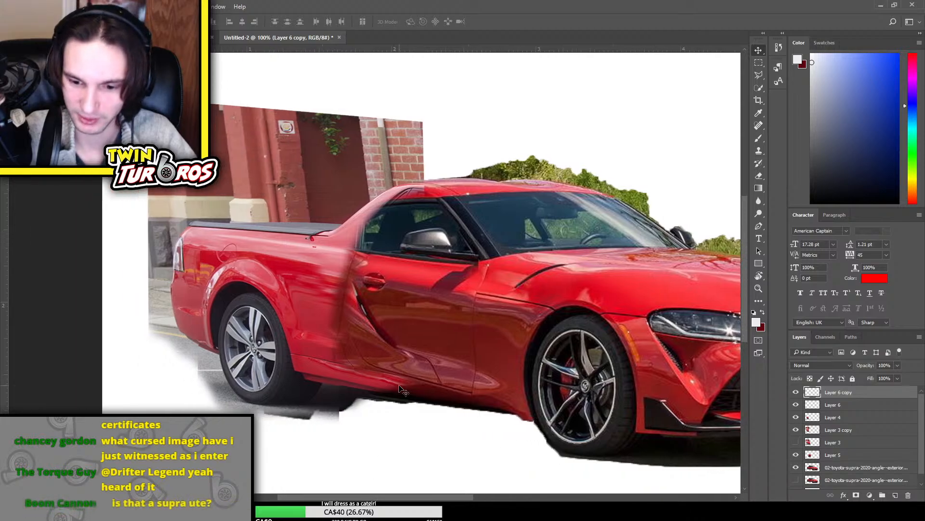
scroll(418, 303, "up", 2)
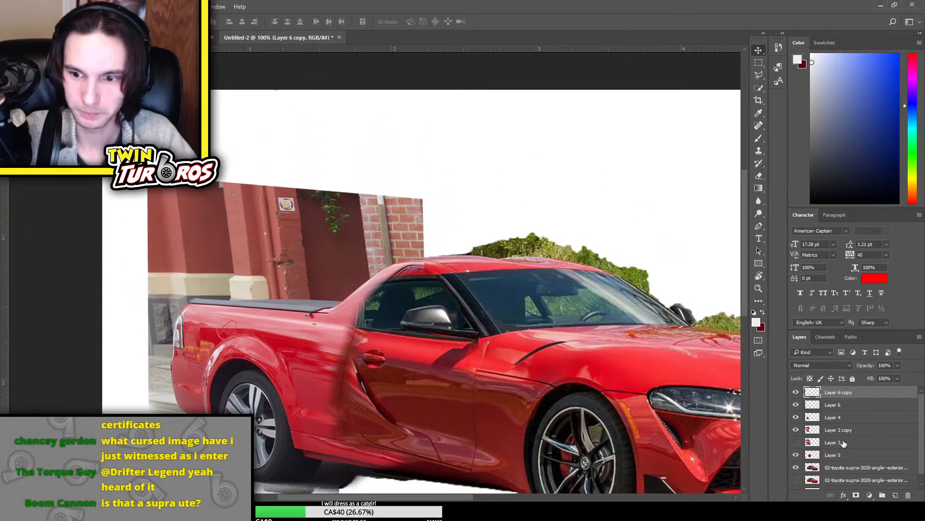
left_click(796, 430)
left_click(796, 429)
Erase softly on Layer 3 copy along the rear edge of the side window
left_click(842, 429)
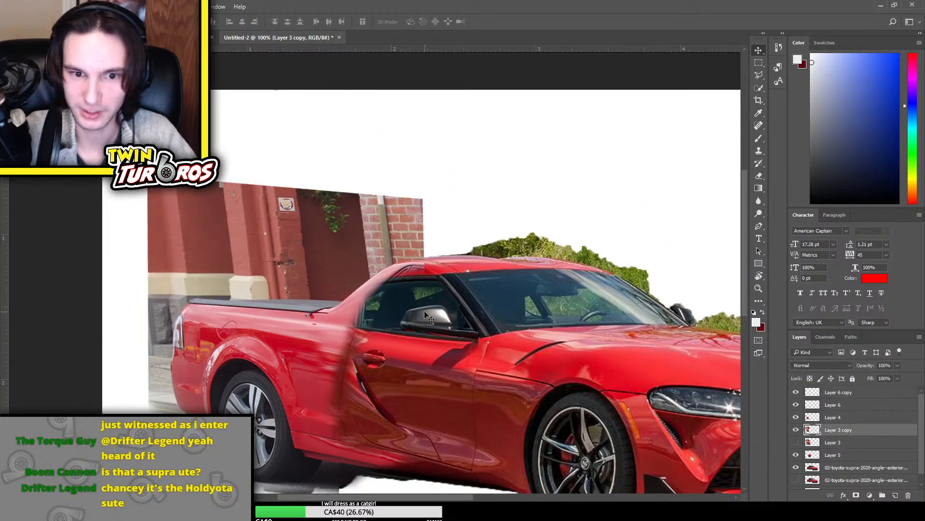
key("e")
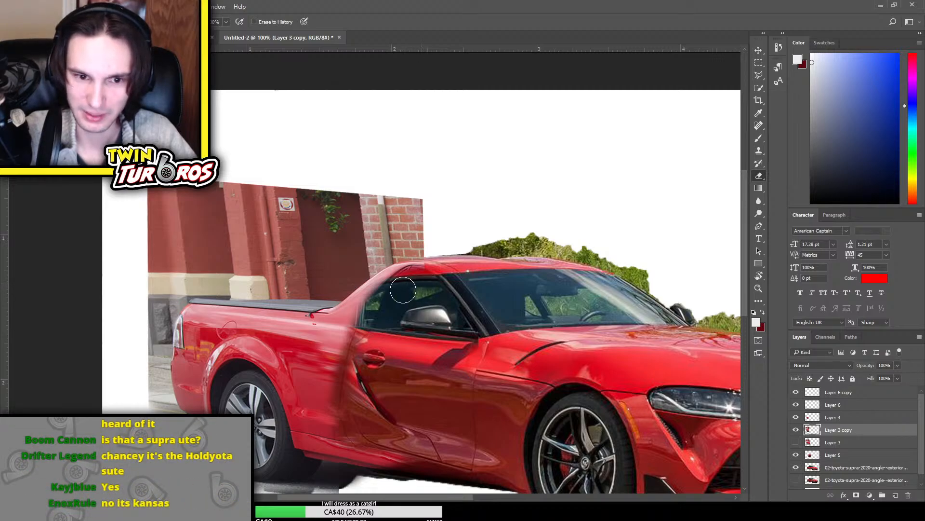
left_click_drag(403, 289, 373, 319)
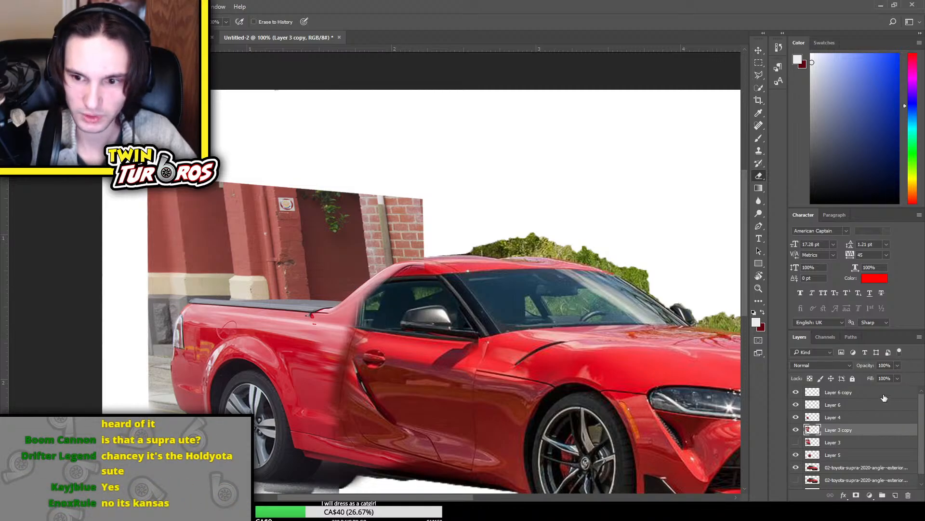
Place the 2014 Holden Ute photo above Layer 3 copy and shift it to expose the Ute's rear cab pillar
scroll(842, 447, "down", 1)
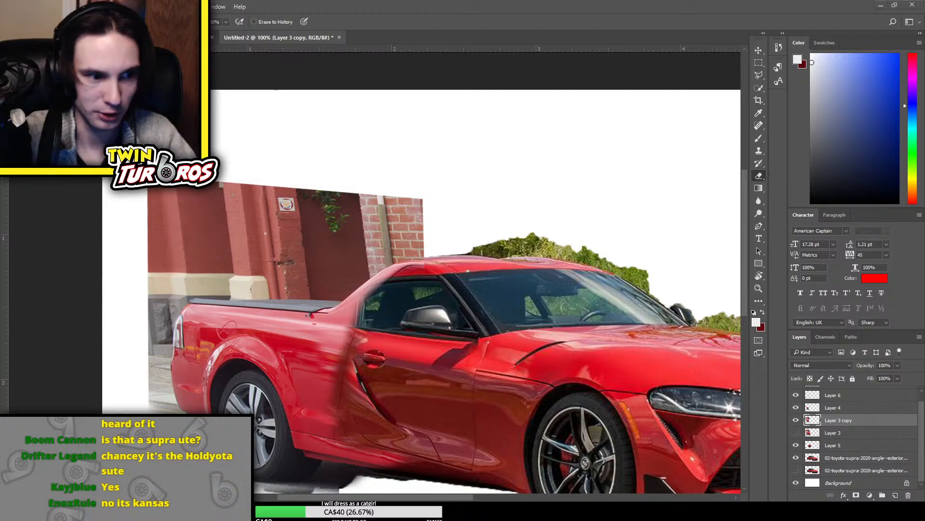
left_click_drag(227, 330, 301, 145)
key("Return")
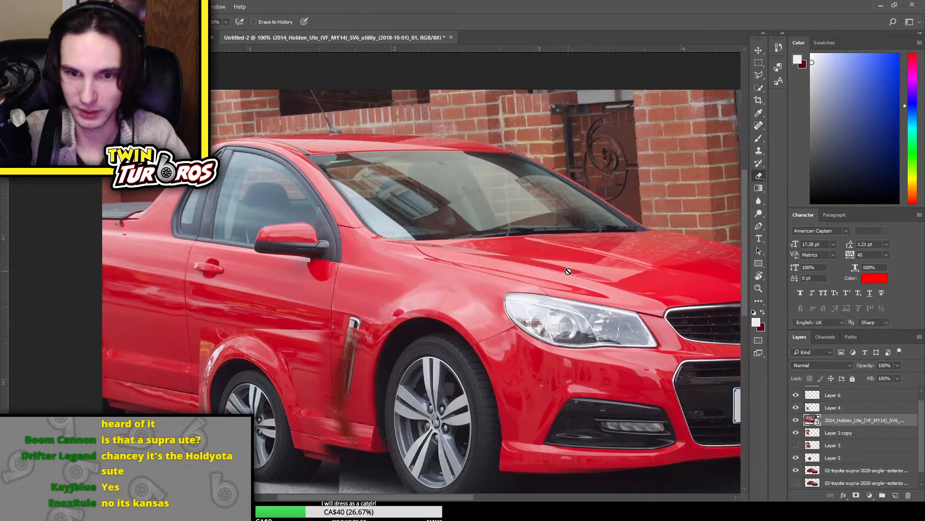
left_click(758, 50)
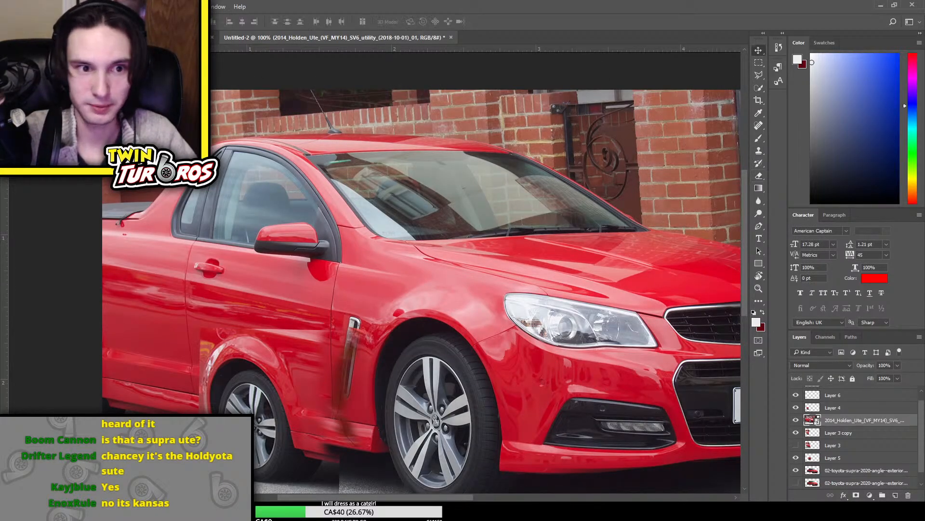
left_click_drag(315, 77, 383, 92)
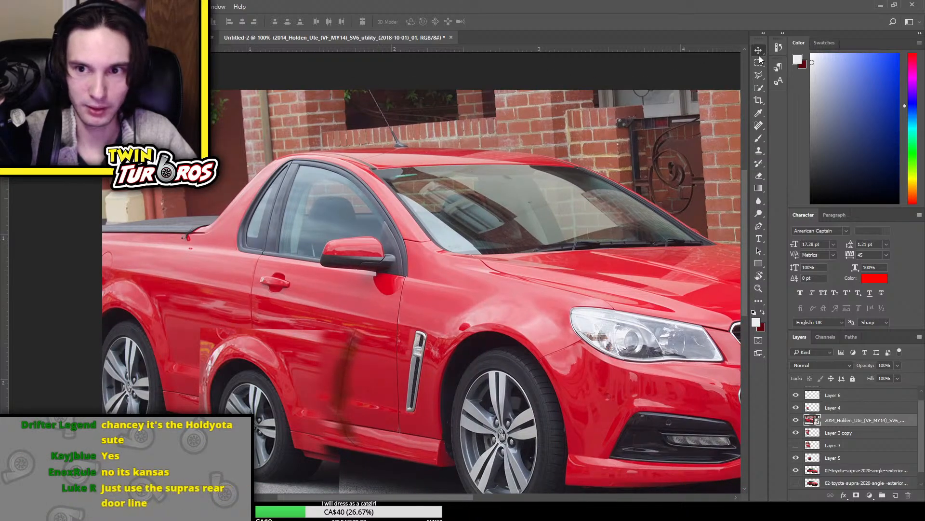
Copy a rectangular area around the Ute's rear pillar and side window to a new layer, and delete the placed photo
key("m")
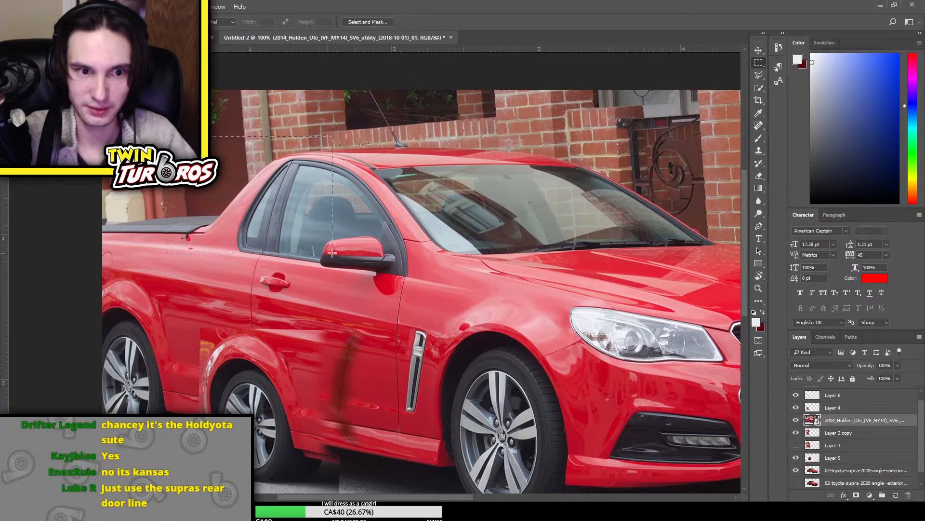
key("ctrl+j")
left_click(847, 435)
key("Delete")
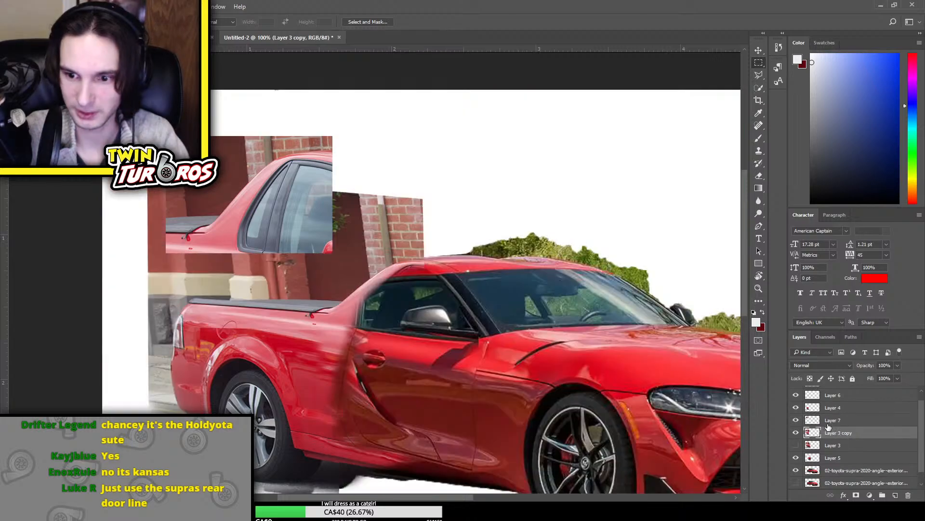
Bring Layer 7 to the top of the layer stack and fit it over the Supra's rear pillar, squashed and rotated about 6.6°
left_click_drag(857, 422, 859, 388)
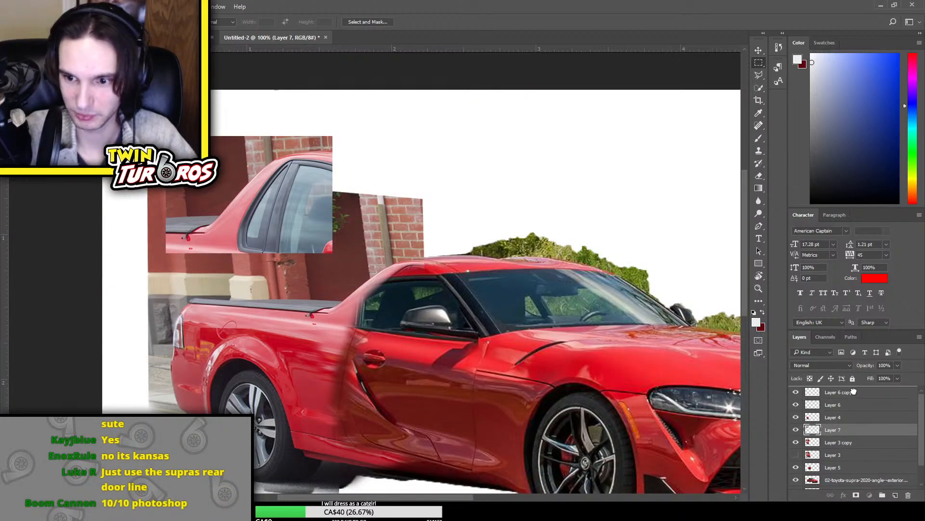
key("ctrl+t")
left_click_drag(288, 180, 418, 292)
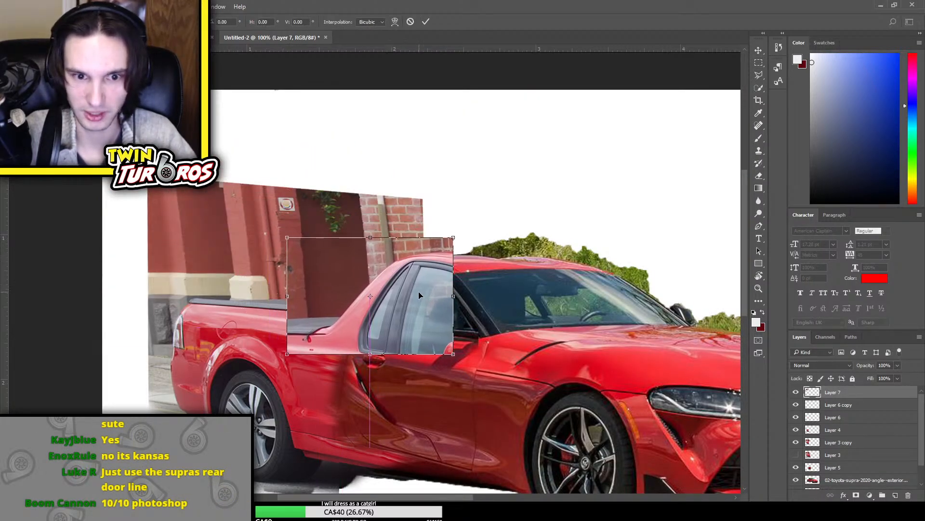
left_click_drag(472, 263, 404, 296)
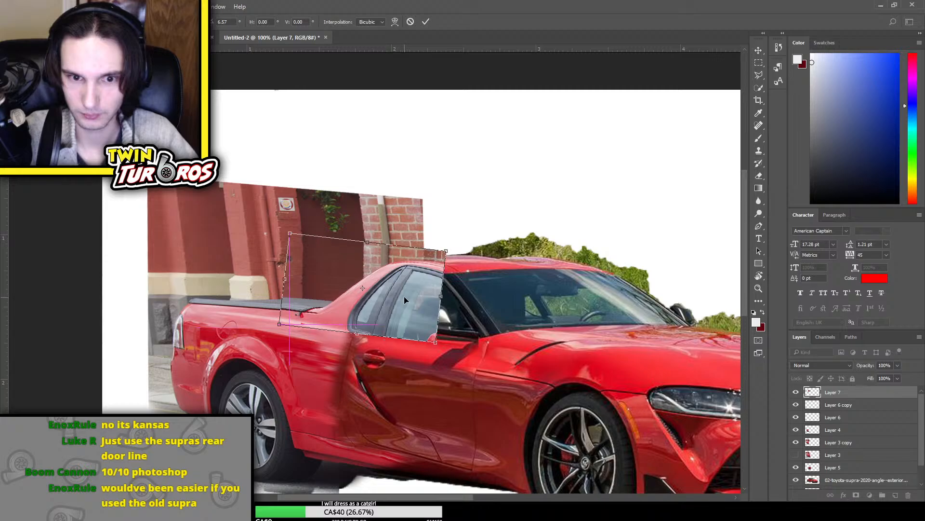
key("Return")
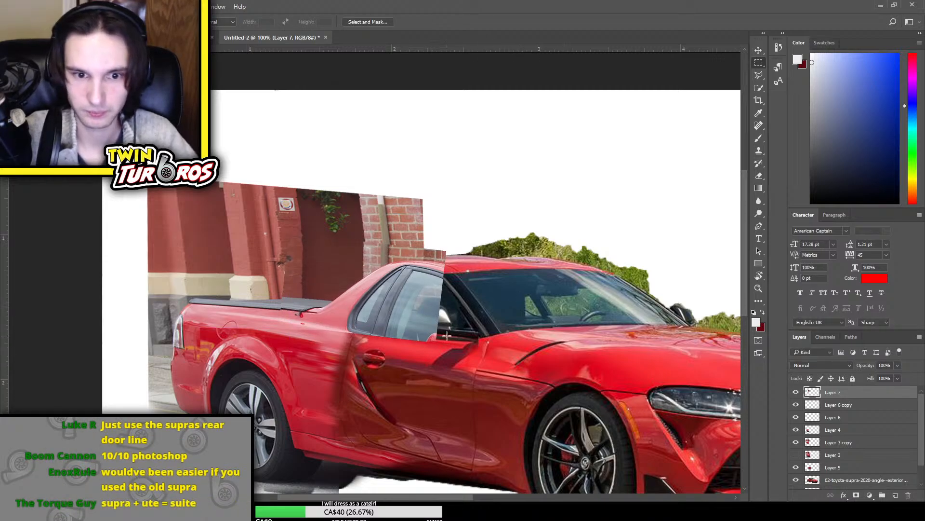
Erase the Ute's window glass from Layer 7 to reveal the Supra's side window and mirror
key("e")
mouse_move(448, 338)
left_mouse_down()
mouse_move(420, 338)
mouse_move(429, 325)
mouse_move(383, 341)
mouse_move(376, 332)
mouse_move(387, 312)
mouse_move(365, 326)
mouse_move(397, 305)
mouse_move(430, 316)
mouse_move(391, 320)
mouse_move(405, 301)
mouse_move(389, 304)
mouse_move(421, 289)
mouse_move(398, 299)
mouse_move(413, 305)
mouse_move(416, 315)
mouse_move(406, 315)
mouse_move(407, 304)
mouse_move(436, 304)
mouse_move(421, 316)
mouse_move(413, 311)
mouse_move(430, 324)
mouse_move(435, 283)
mouse_move(420, 284)
mouse_move(439, 294)
mouse_move(391, 283)
left_mouse_up()
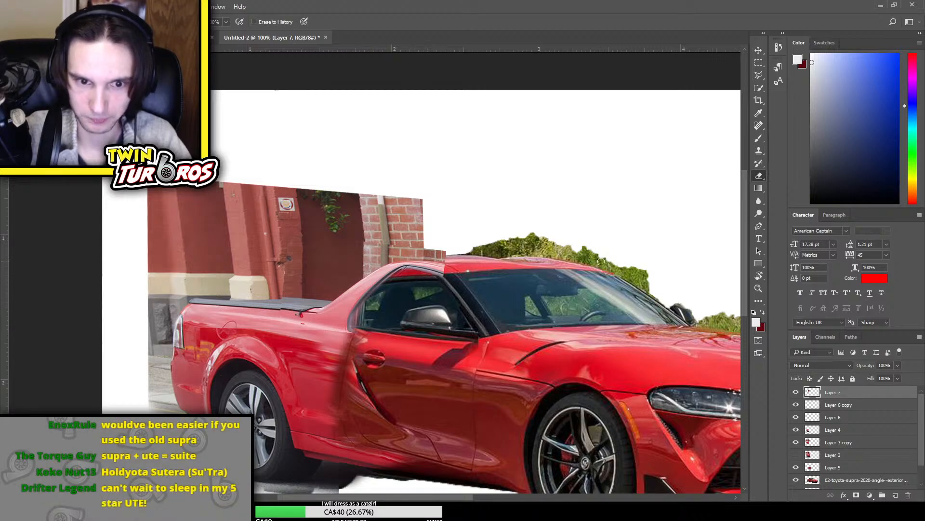
Erase leftover Ute window frame from Layer 7 beneath the roof line up to the windshield pillar, undoing the stroke along the rear pillar
key("ctrl+minus")
key("ctrl+minus")
key("ctrl+plus")
key("ctrl+plus")
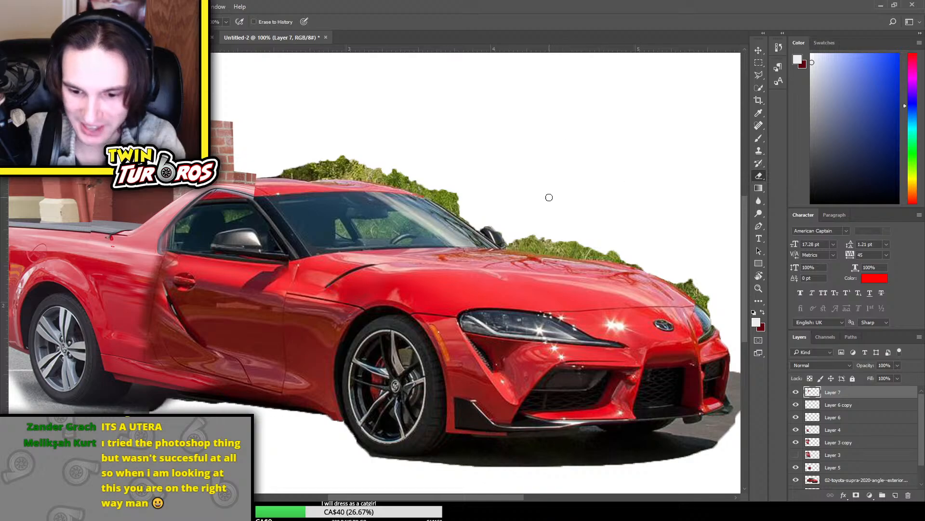
scroll(483, 225, "up", 1)
left_click_drag(391, 497, 352, 497)
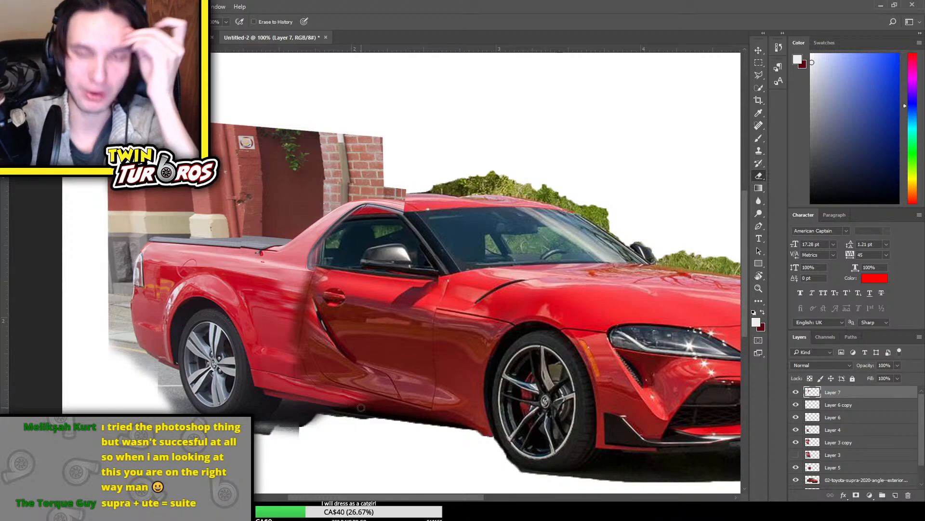
key("ctrl+plus")
key("ctrl+plus")
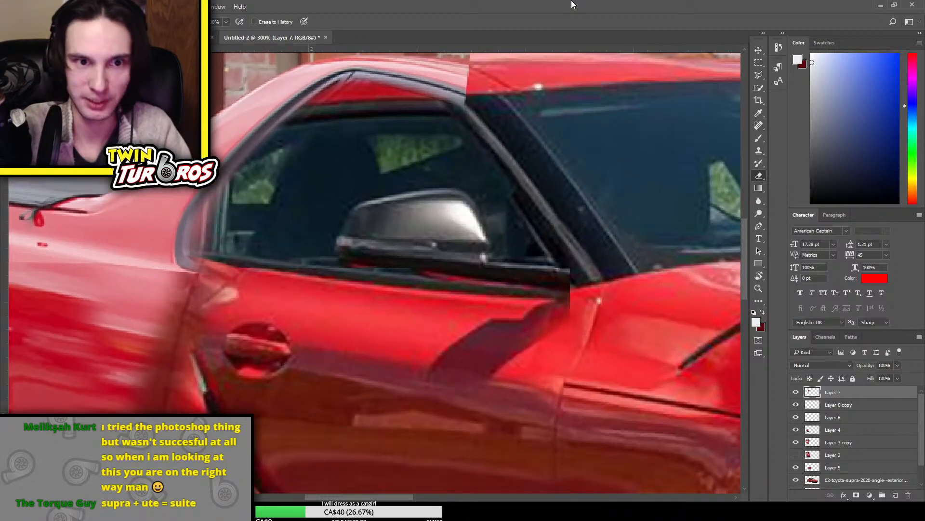
scroll(481, 151, "up", 5)
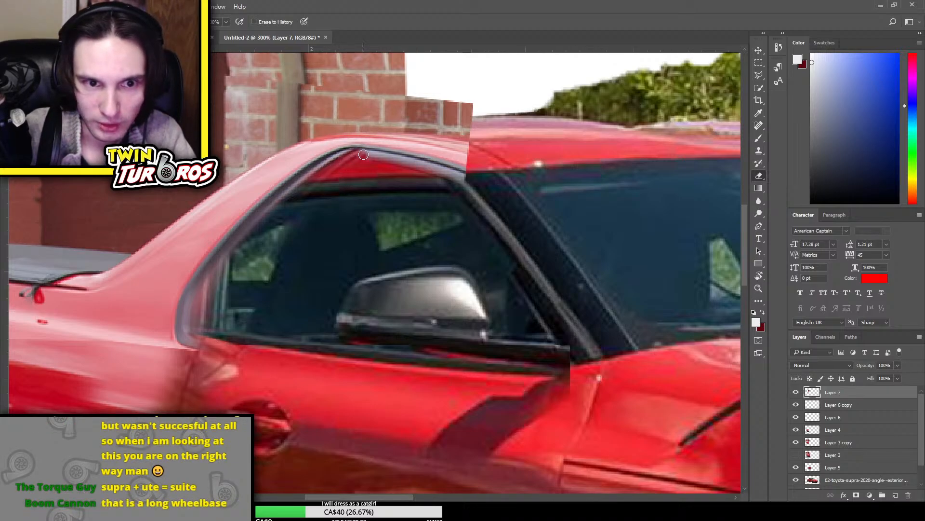
mouse_move(363, 154)
left_mouse_down()
mouse_move(352, 155)
mouse_move(464, 183)
left_mouse_up()
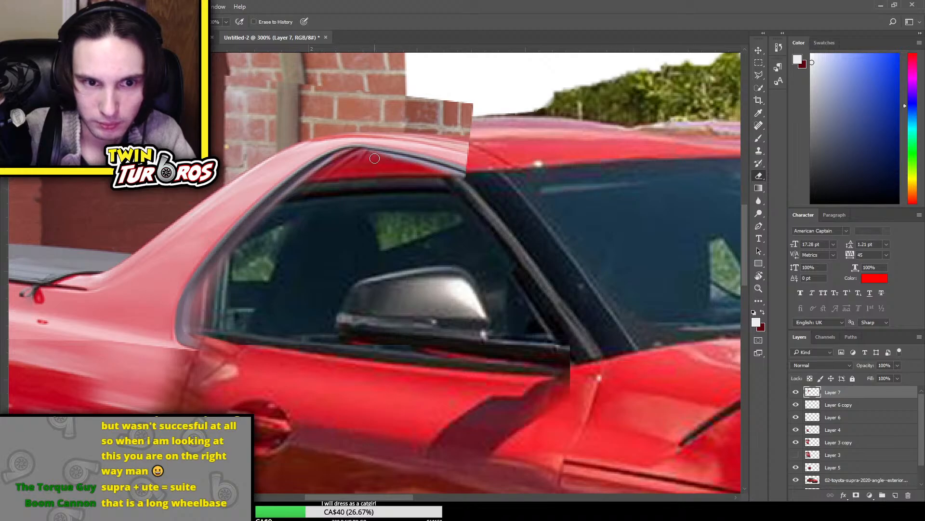
left_click_drag(337, 160, 260, 217)
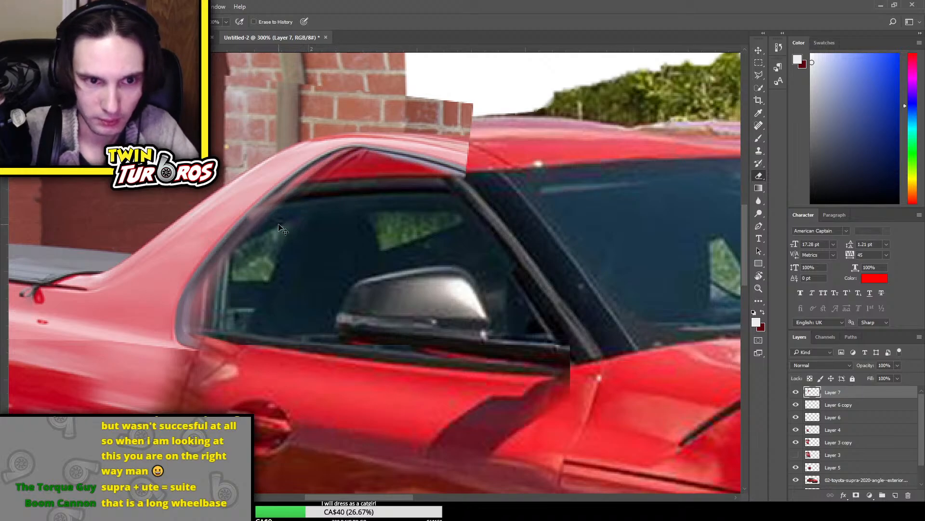
key("ctrl+z")
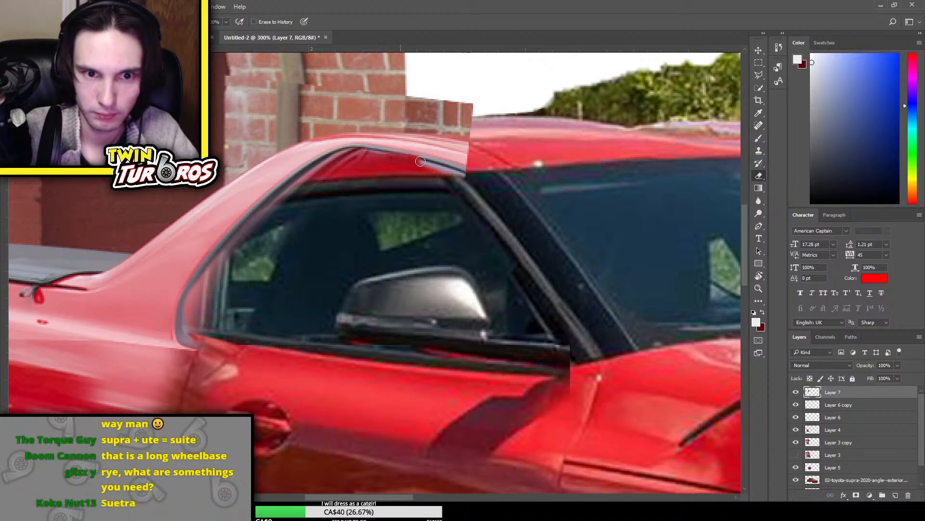
left_click_drag(381, 157, 520, 193)
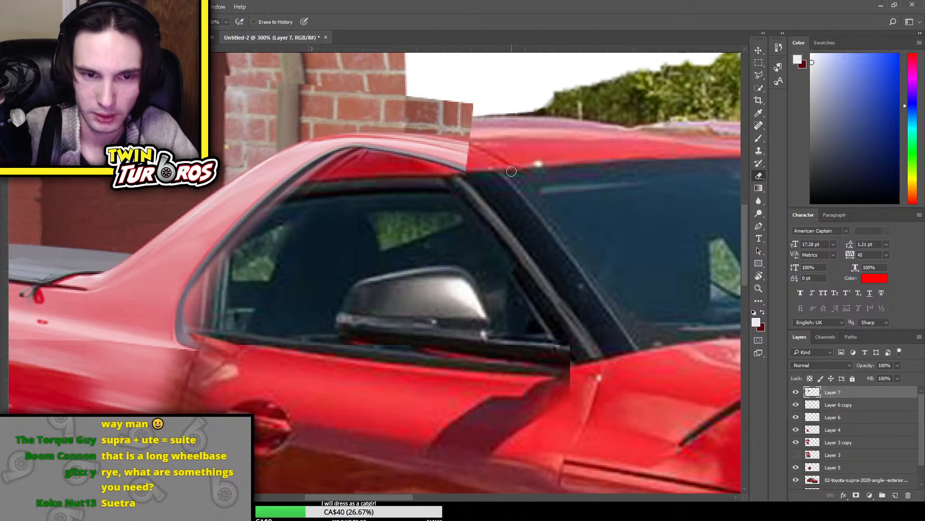
Examine the roof and rear pillar blend up close with Layer 7 hidden and shown in turn
key("ctrl+minus")
key("ctrl+plus")
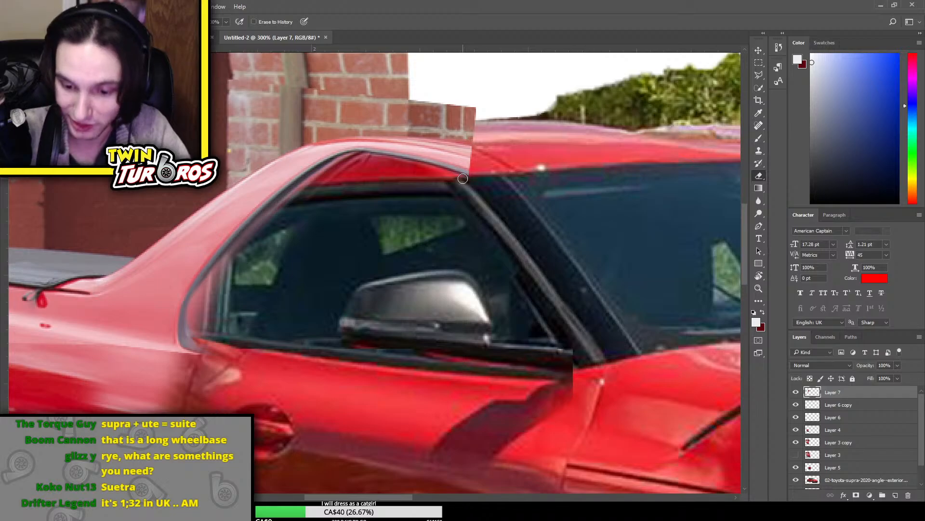
scroll(319, 273, "up", 1)
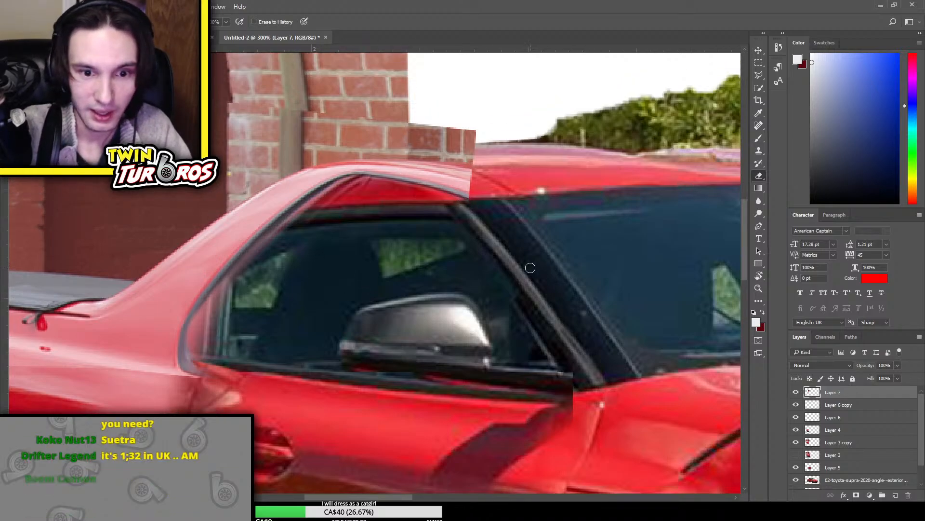
scroll(531, 264, "down", 2)
scroll(858, 465, "down", 2)
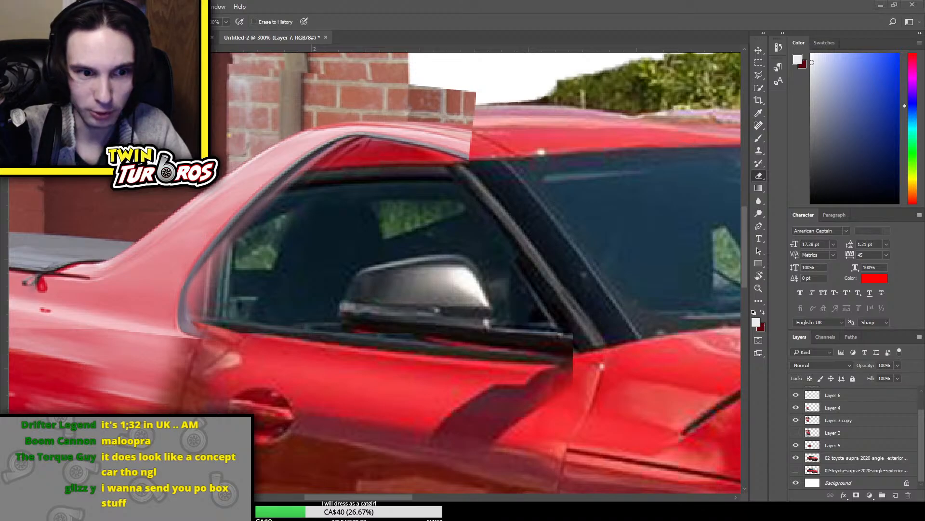
scroll(843, 405, "up", 2)
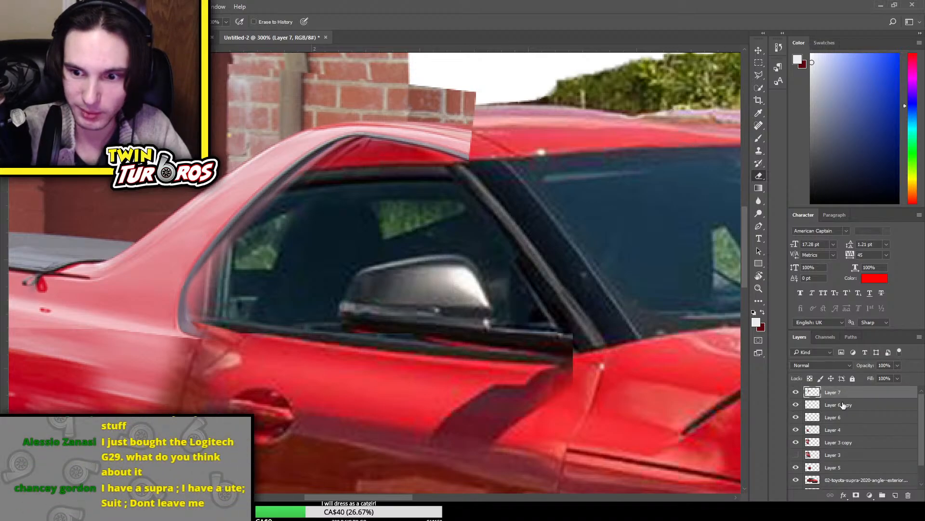
left_click(796, 392)
left_click(795, 392)
left_click(796, 392)
left_click(796, 392)
Compare the cab pillar and roof with and without Layer 7 by switching its visibility repeatedly
left_click(796, 392)
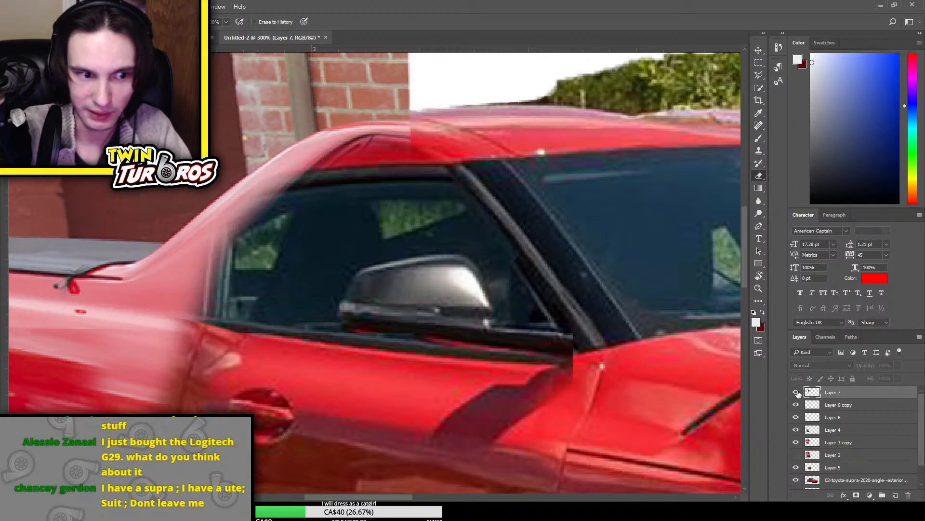
left_click(796, 392)
left_click(796, 392)
left_click(796, 392)
left_click(796, 392)
left_click(796, 392)
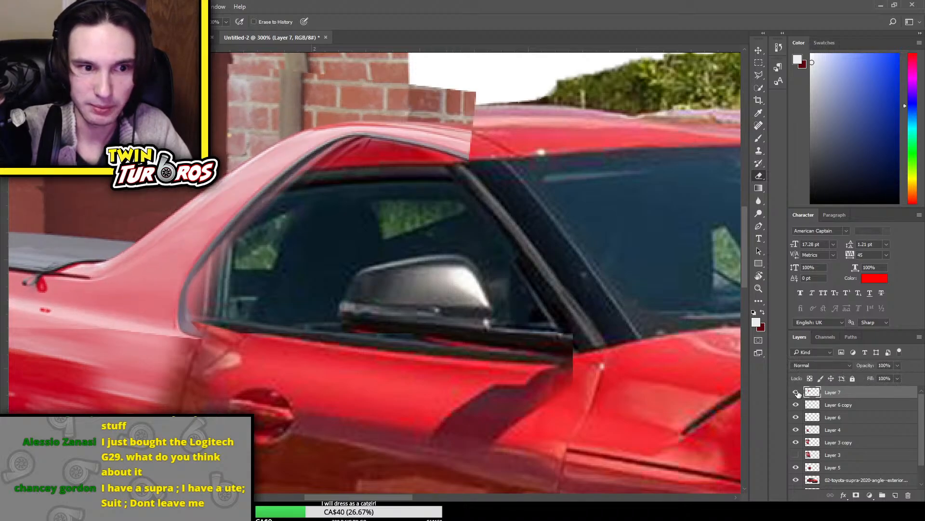
left_click(796, 393)
left_click(796, 393)
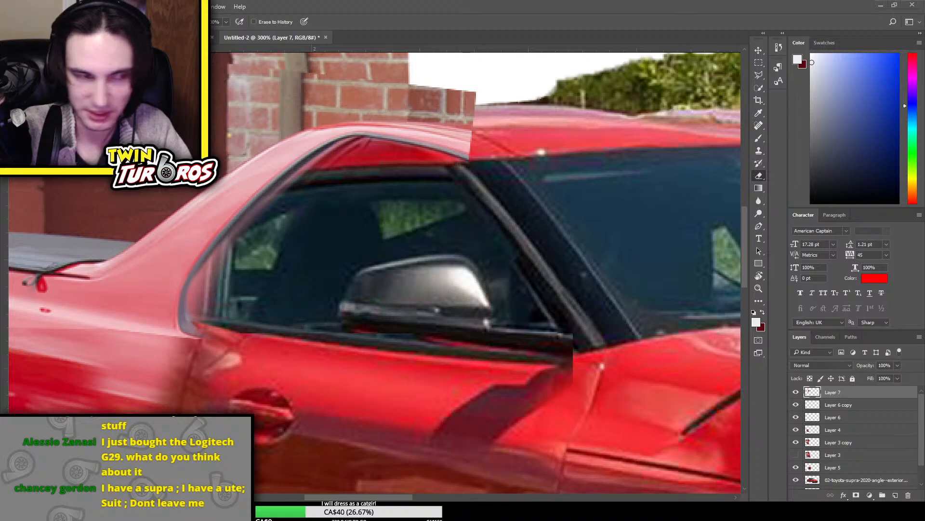
Place the 2014 Holden Ute photo into the composite as a new top layer at its default size
left_click_drag(461, 234, 476, 220)
key("ctrl+minus")
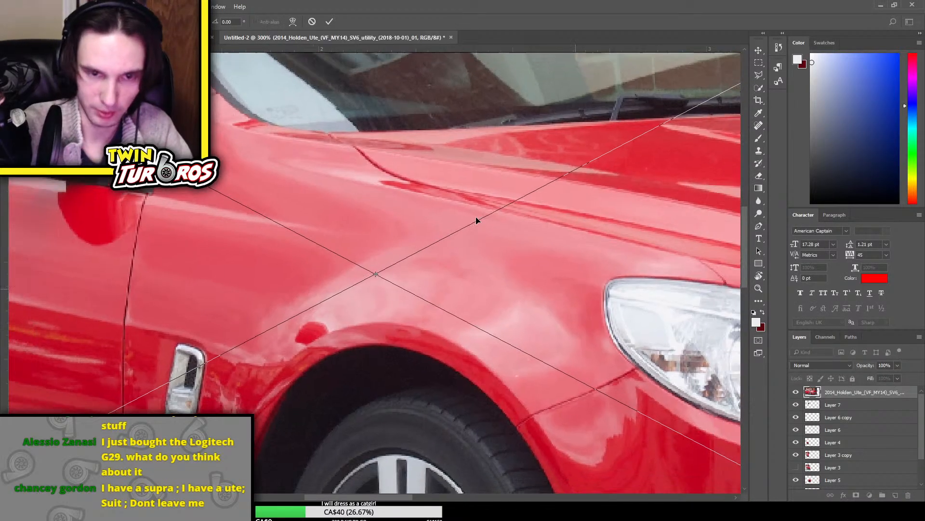
key("ctrl+minus")
key("Return")
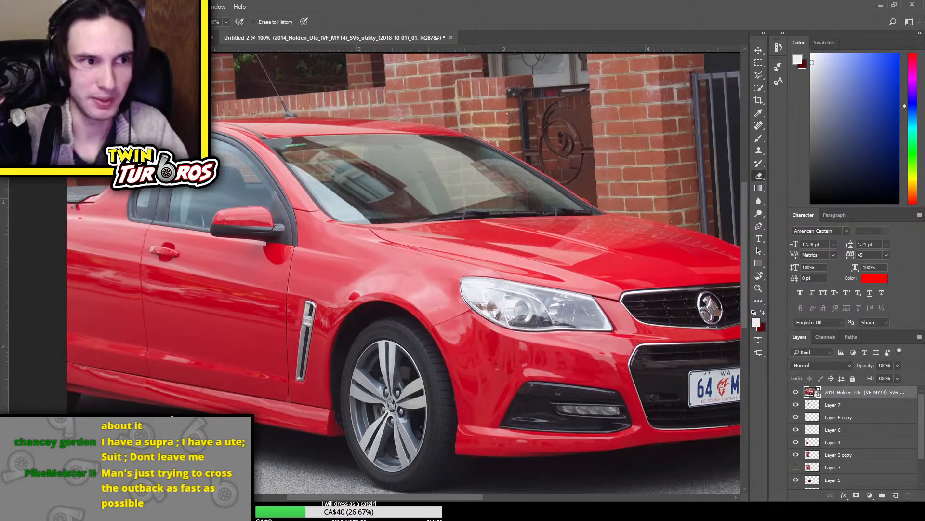
Copy a rectangular area around the Ute's cab and side windows to a new layer, and delete the placed photo layer
left_click(758, 63)
left_click_drag(118, 117, 330, 261)
key("ctrl+j")
left_click(829, 404)
key("Delete")
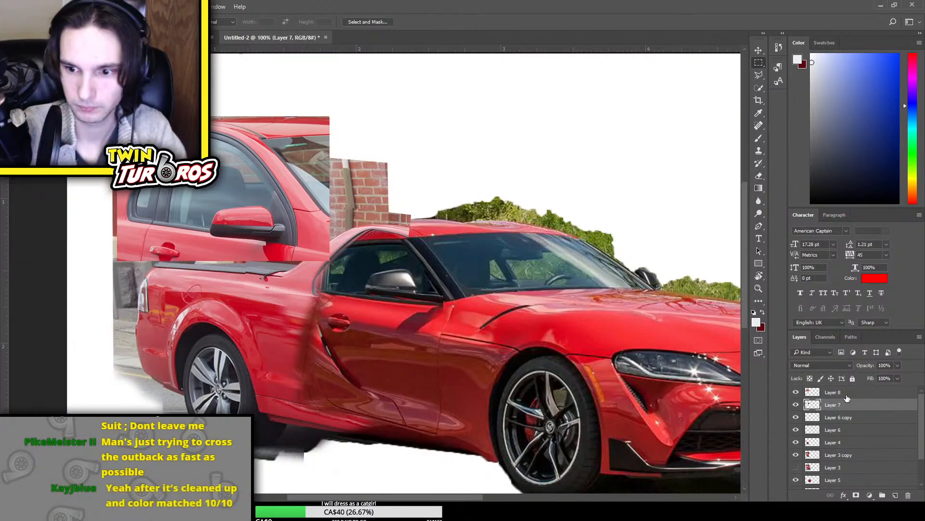
Cut the Ute's side windows and mirror out of Layer 8 onto their own layer with Quick Selection, and delete Layer 8
key("w")
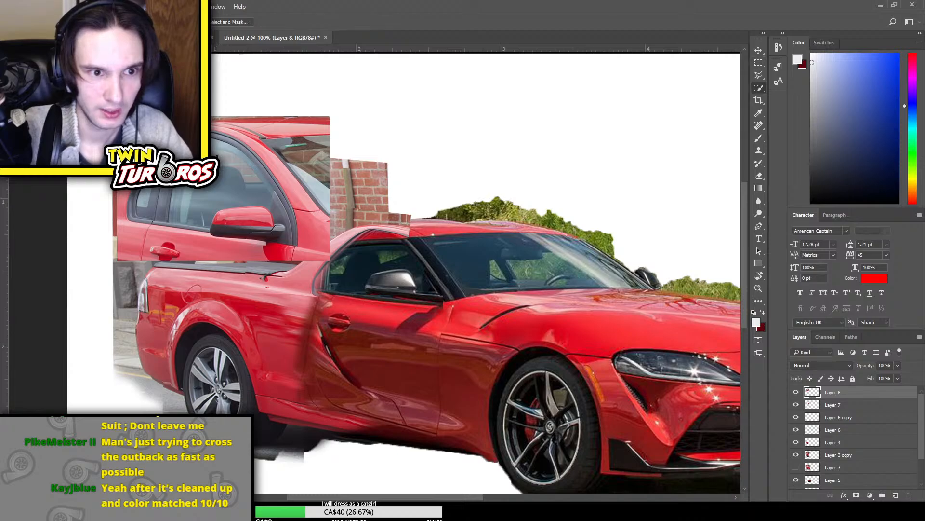
mouse_move(237, 161)
left_mouse_down()
mouse_move(212, 202)
mouse_move(255, 224)
mouse_move(225, 138)
left_mouse_up()
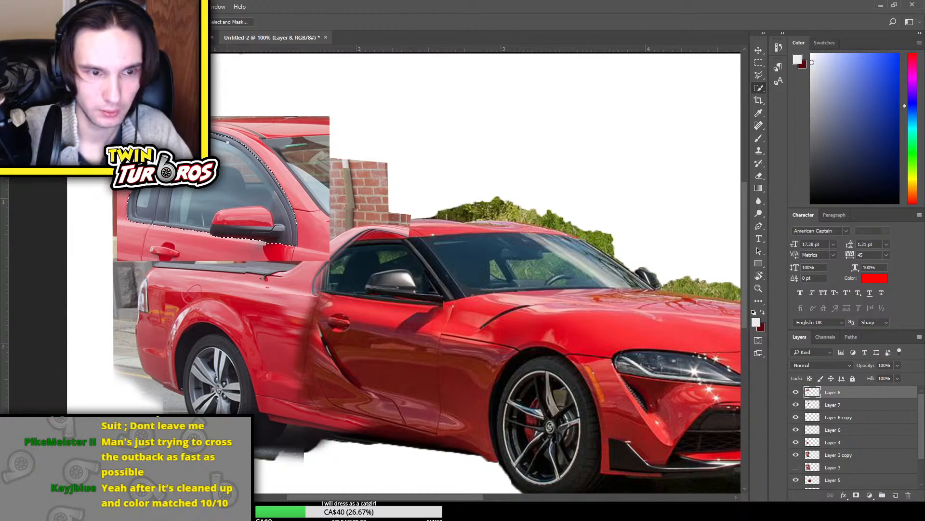
key("ctrl+j")
left_click(865, 410)
key("Delete")
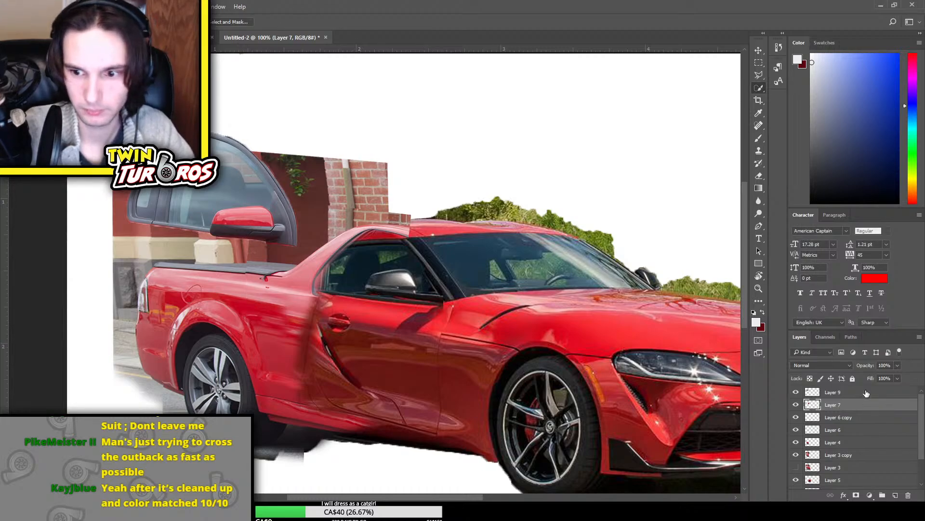
Move the cut-out side windows and mirror on Layer 9 over the Supra's door and scale them down to the cab opening
left_click(866, 393)
key("ctrl+t")
left_click_drag(250, 188, 410, 246)
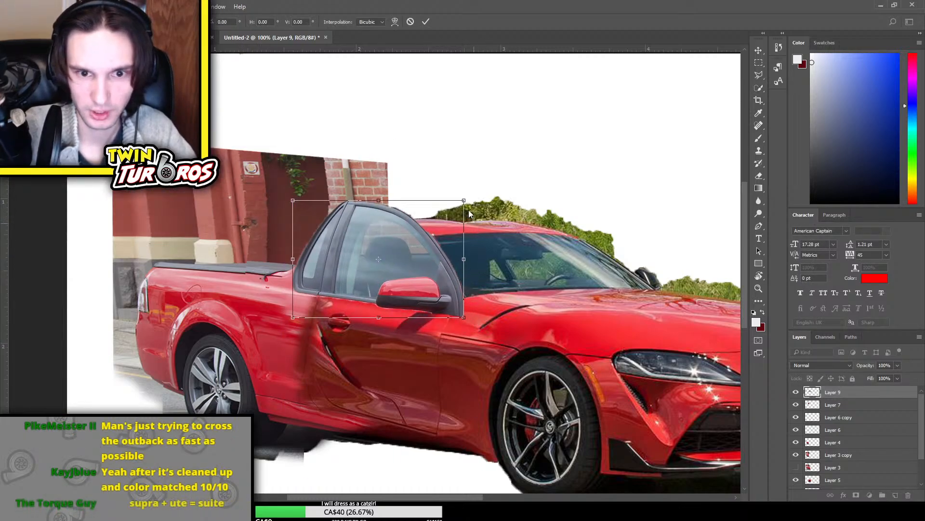
left_click_drag(464, 200, 438, 218)
left_click_drag(426, 281, 457, 270)
left_click_drag(408, 253, 401, 253)
left_click_drag(383, 223, 383, 229)
left_click_drag(392, 265, 383, 231)
Nudge the cut-out windows slightly upward into line with the roof and door edges, and apply the transform
key("Up")
key("Up")
key("Up")
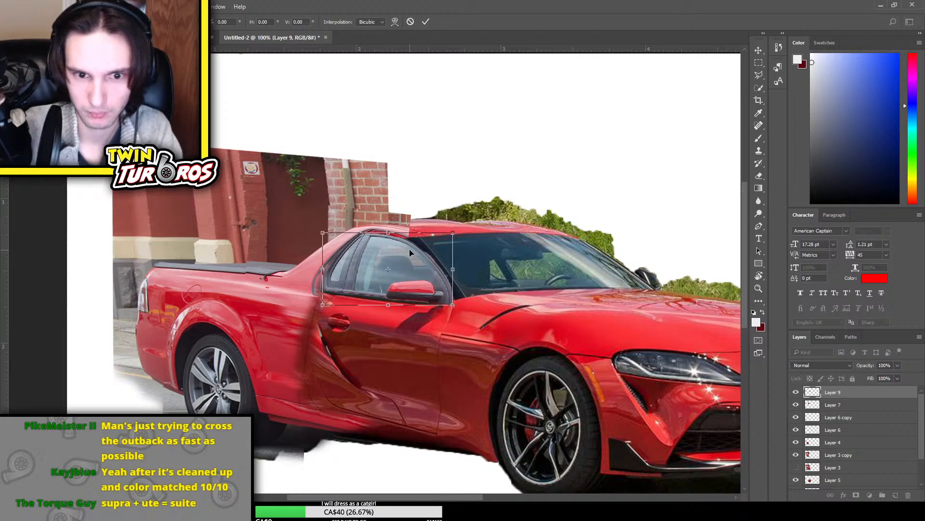
key("Up")
key("Up")
key("Up")
key("Up")
key("Up")
key("Return")
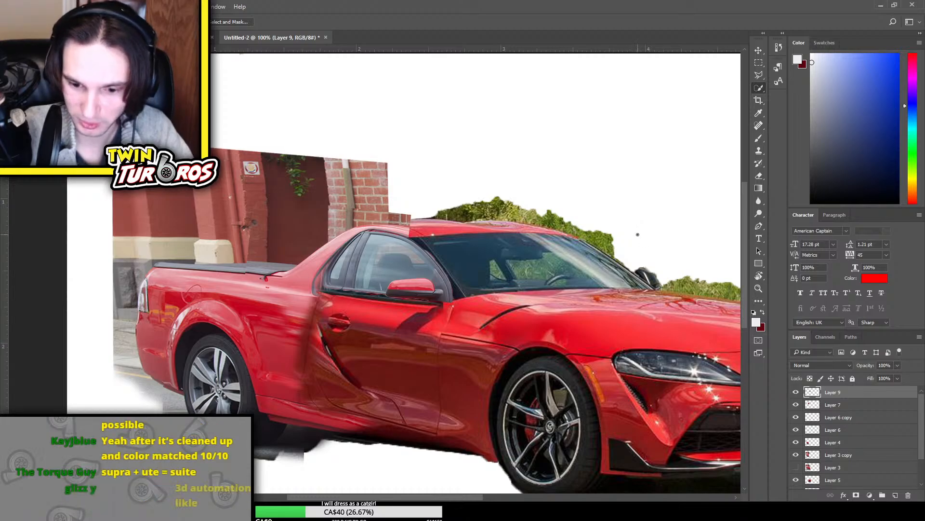
Erase the outer front edge of Layer 9 along the Supra's windshield pillar, undoing the stroke that cuts into the upper window corner
key("ctrl+minus")
key("ctrl+minus")
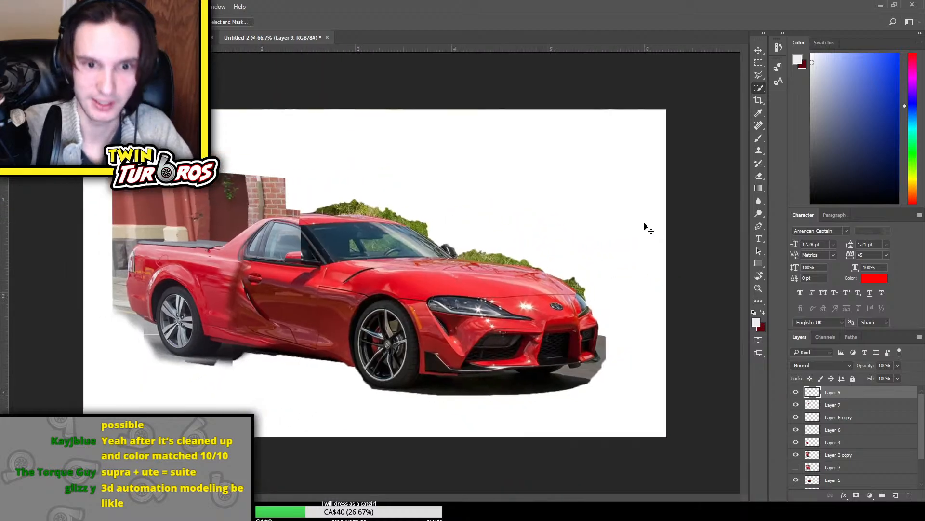
key("ctrl+plus")
key("ctrl+plus")
key("ctrl+plus")
key("e")
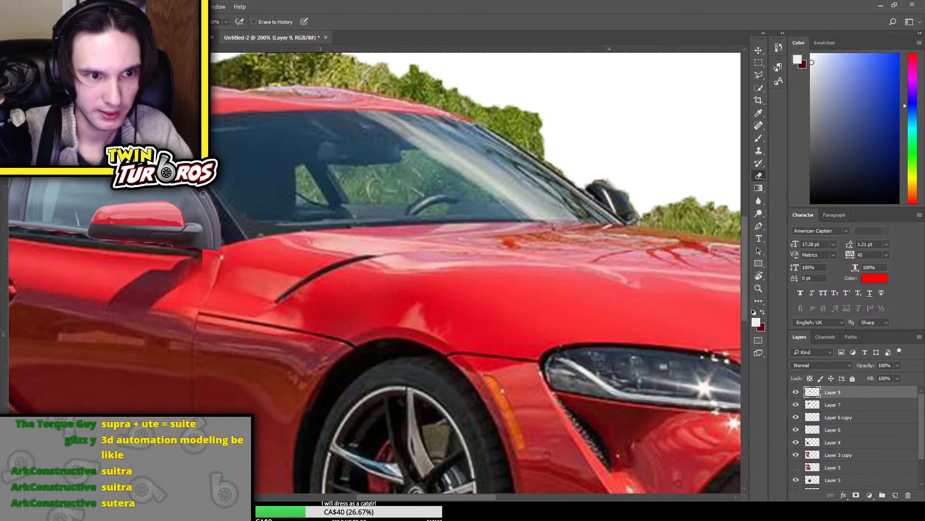
scroll(231, 236, "up", 3)
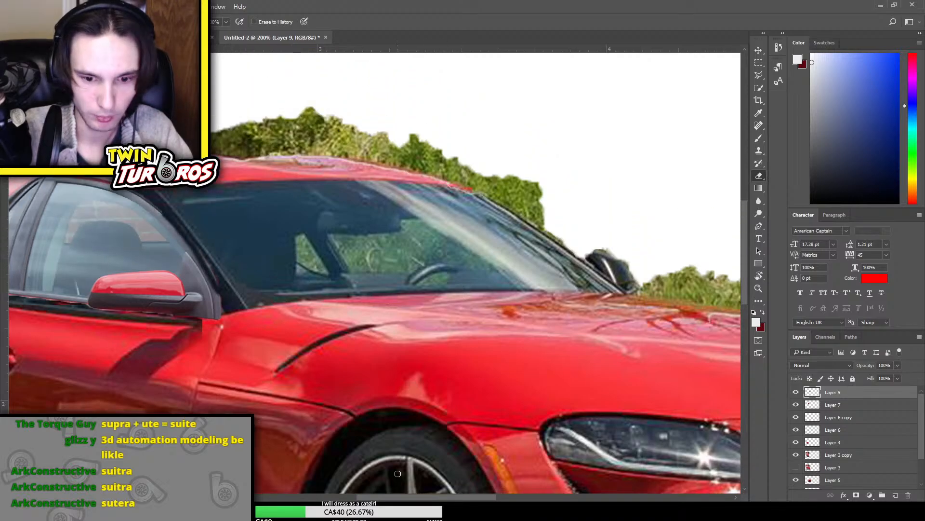
left_click_drag(431, 500, 408, 500)
scroll(262, 219, "up", 1)
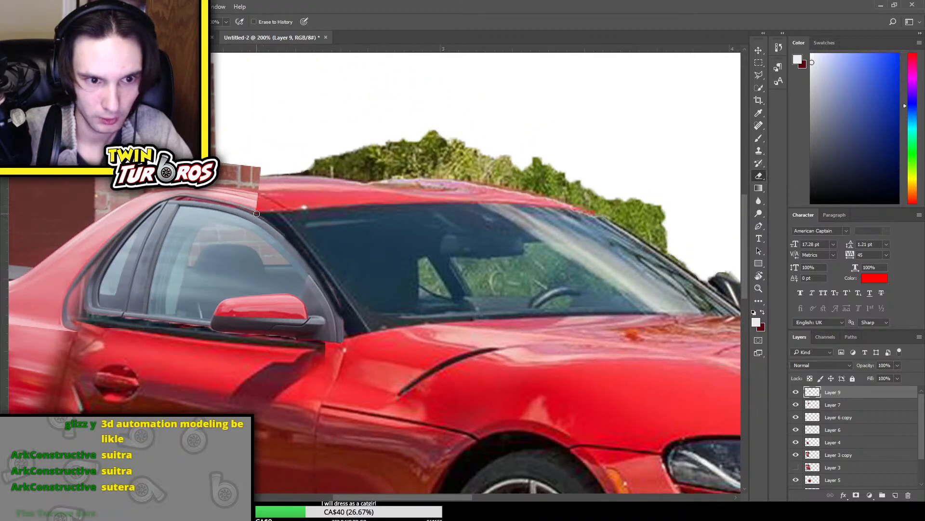
mouse_move(288, 243)
left_mouse_down()
mouse_move(270, 223)
mouse_move(333, 313)
mouse_move(342, 347)
mouse_move(338, 322)
mouse_move(332, 342)
mouse_move(339, 313)
mouse_move(328, 335)
mouse_move(327, 304)
mouse_move(334, 312)
mouse_move(333, 322)
mouse_move(299, 266)
mouse_move(305, 273)
mouse_move(246, 222)
left_mouse_up()
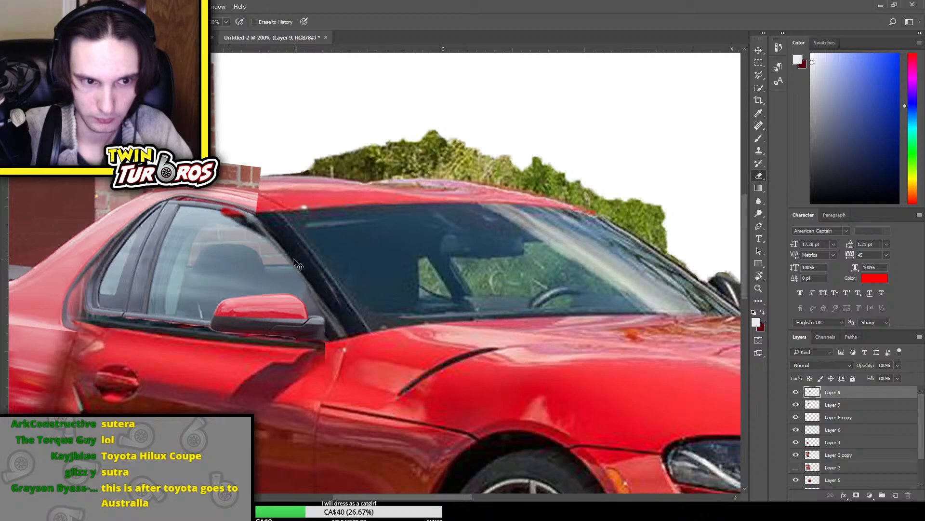
key("ctrl+z")
left_click_drag(345, 341, 333, 293)
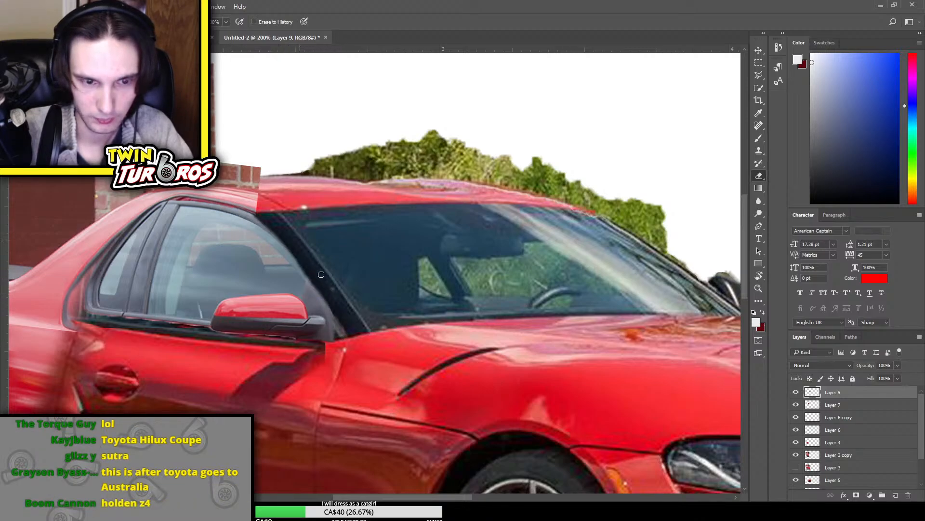
Erase Layer 9's lower window edge along the door sill behind the mirror, undoing the first stroke beneath the mirror
scroll(365, 251, "up", 2)
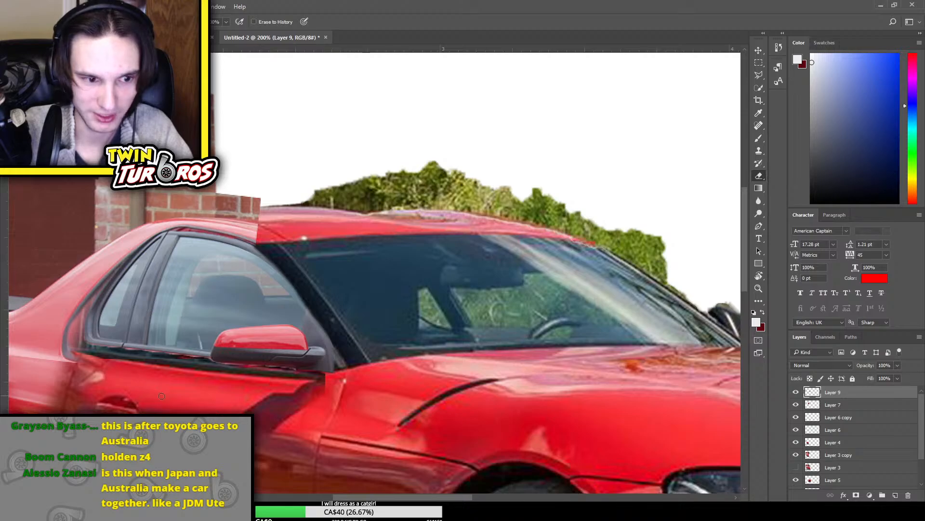
mouse_move(335, 370)
left_mouse_down()
mouse_move(263, 369)
mouse_move(272, 364)
left_mouse_up()
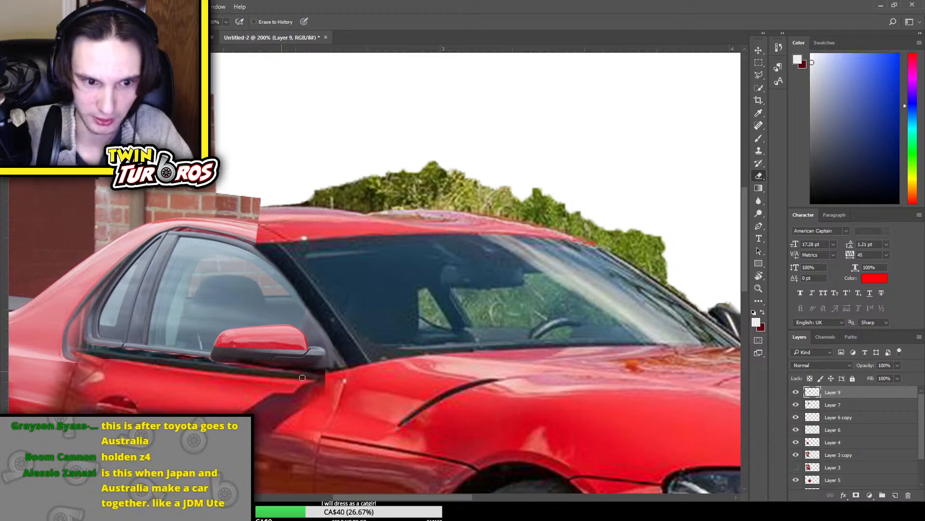
key("ctrl+z")
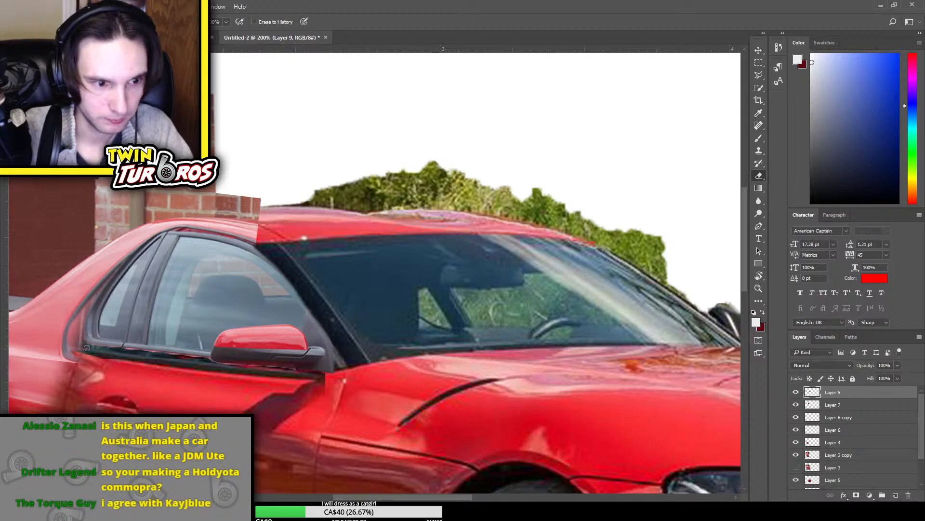
left_click_drag(109, 347, 207, 359)
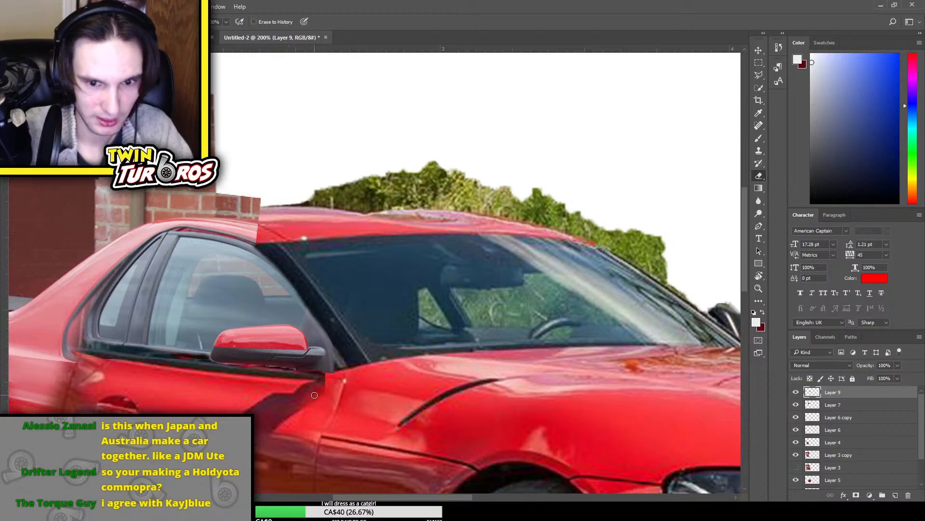
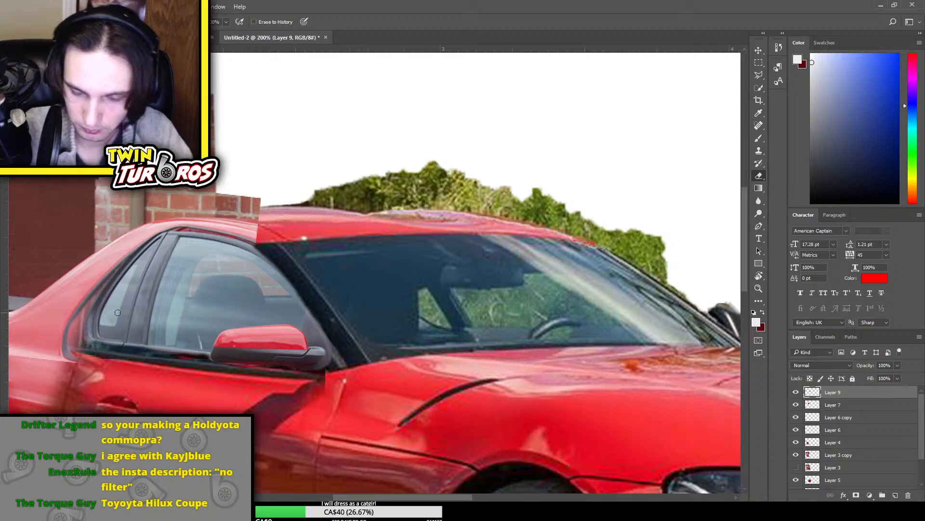
Try to erase Layer 9's upper window edge along the roofline, undoing the strokes that cut too low
scroll(118, 312, "up", 1)
scroll(119, 313, "up", 2)
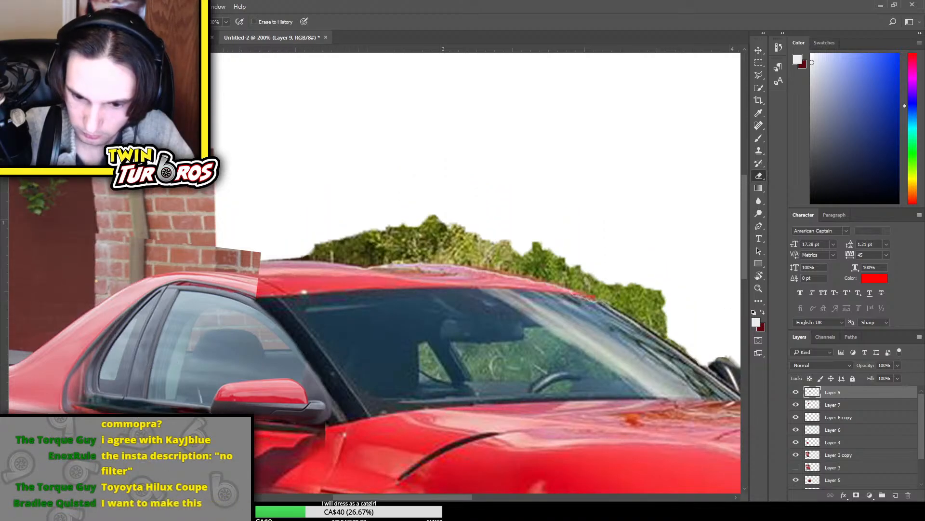
scroll(359, 327, "left", 5)
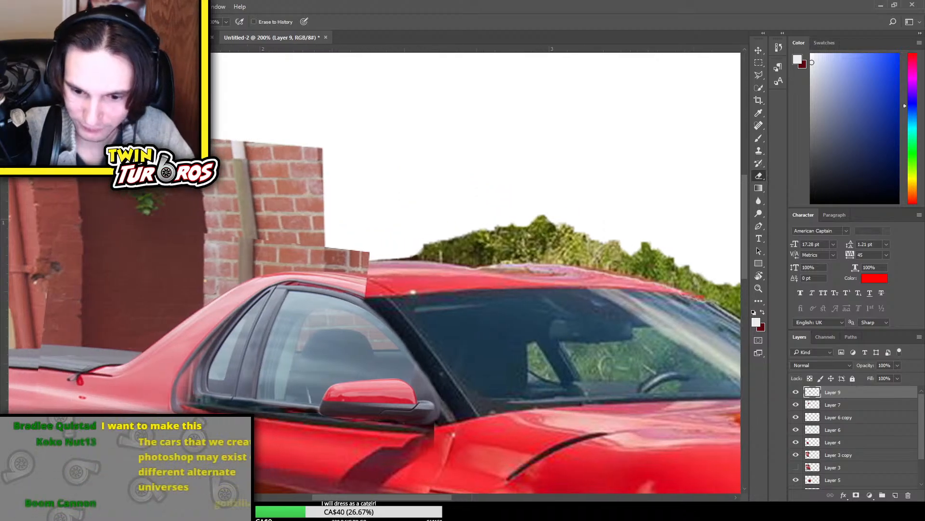
scroll(359, 327, "up", 1)
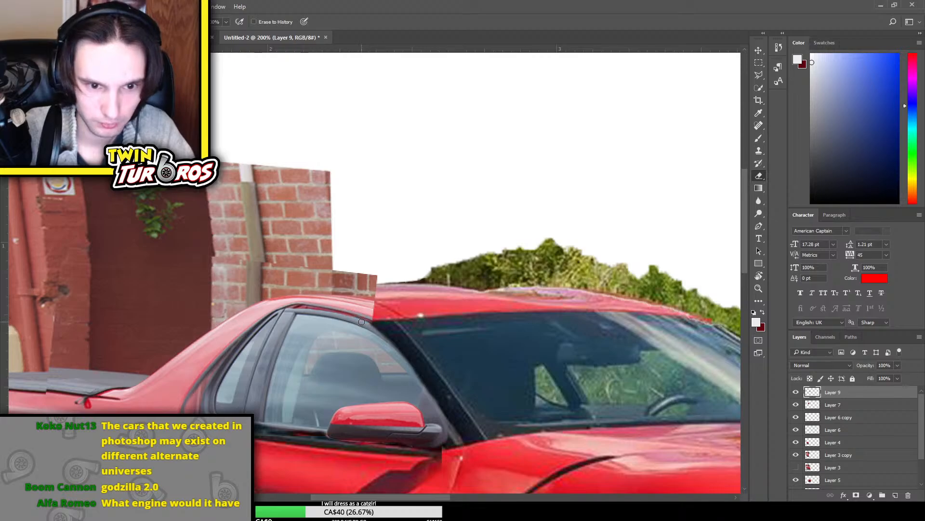
left_click_drag(359, 320, 278, 307)
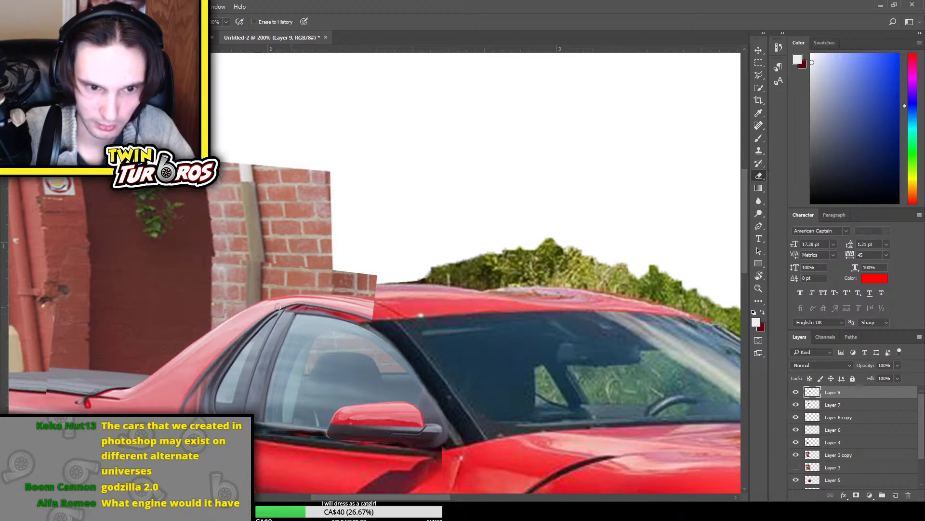
left_click_drag(364, 322, 308, 310)
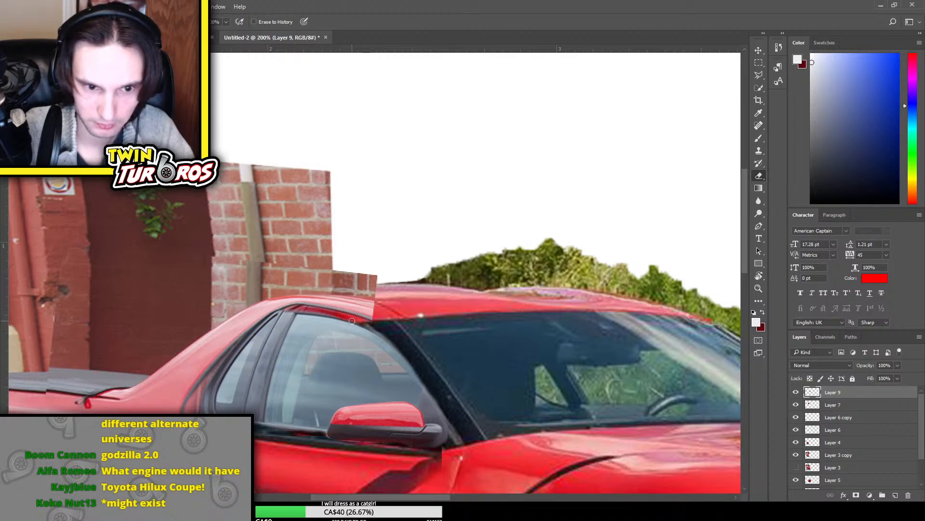
mouse_move(351, 321)
left_mouse_down()
mouse_move(292, 319)
mouse_move(379, 320)
mouse_move(292, 322)
left_mouse_up()
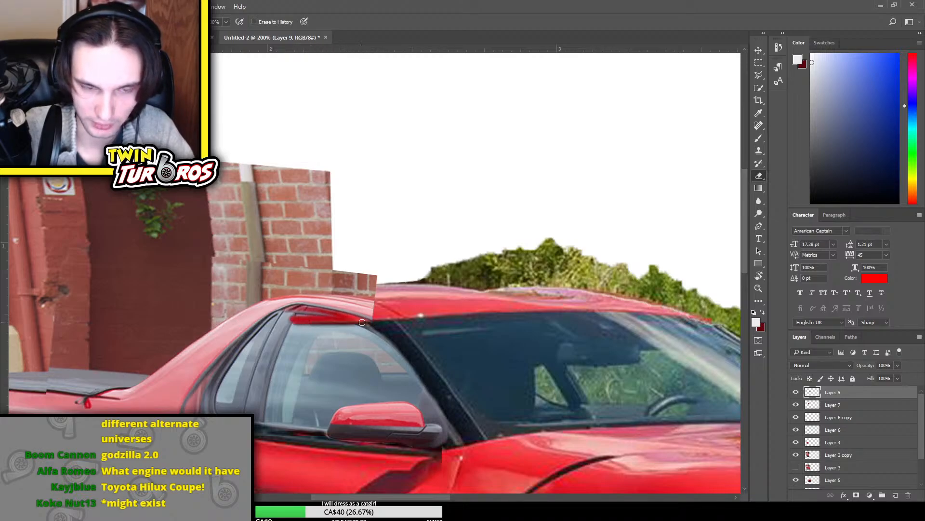
key("ctrl+alt+z")
key("ctrl+alt+z")
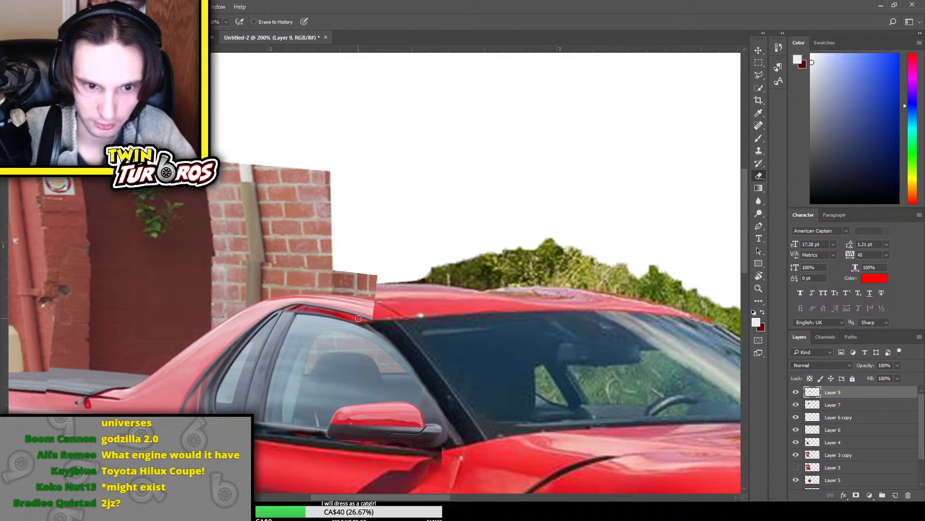
mouse_move(358, 318)
left_mouse_down()
mouse_move(292, 324)
mouse_move(341, 316)
mouse_move(296, 320)
mouse_move(314, 315)
mouse_move(303, 315)
mouse_move(381, 321)
left_mouse_up()
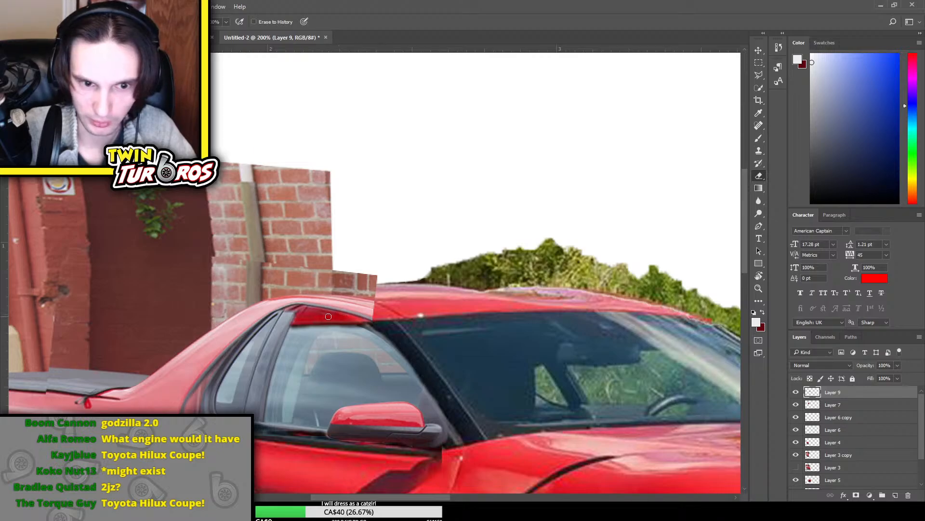
mouse_move(314, 322)
left_mouse_down()
mouse_move(279, 322)
mouse_move(307, 318)
left_mouse_up()
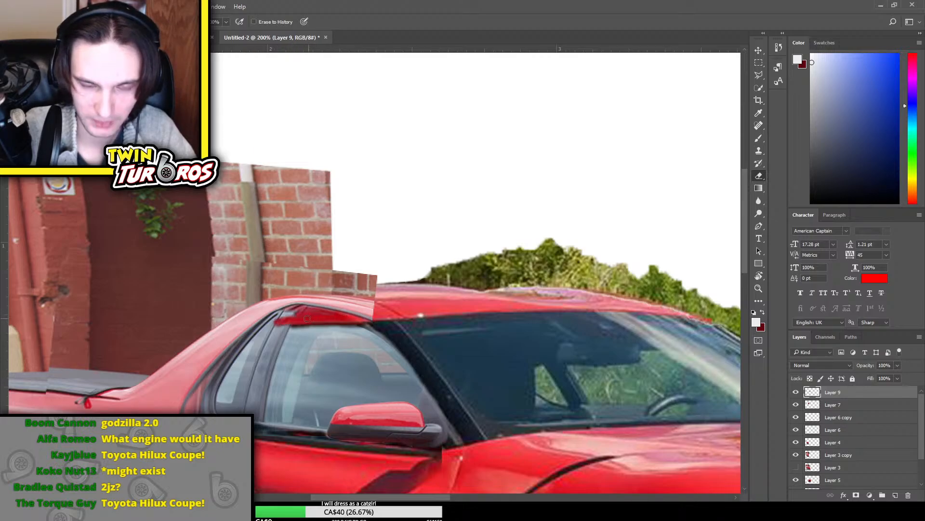
Delete Layer 9 and Layer 7, and toggle Layer 3 copy's visibility to check which part of the car it covers
key("Delete")
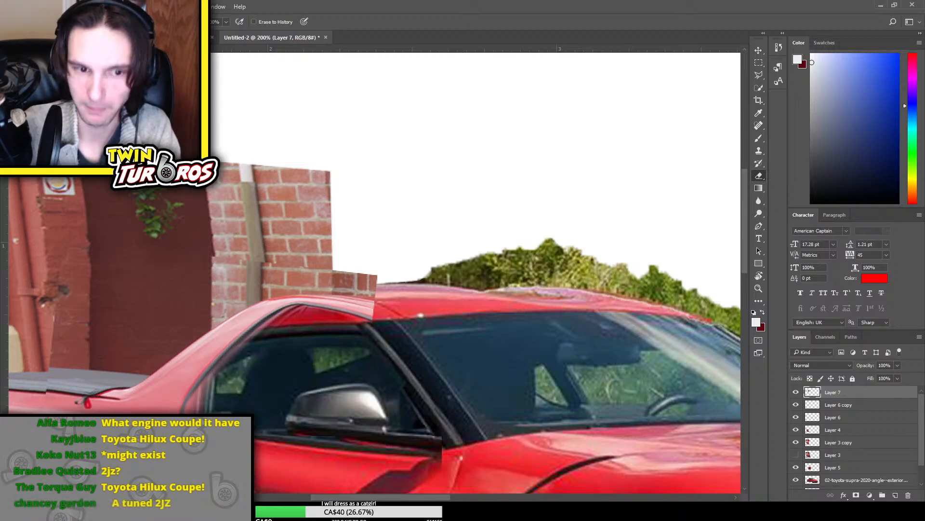
key("Delete")
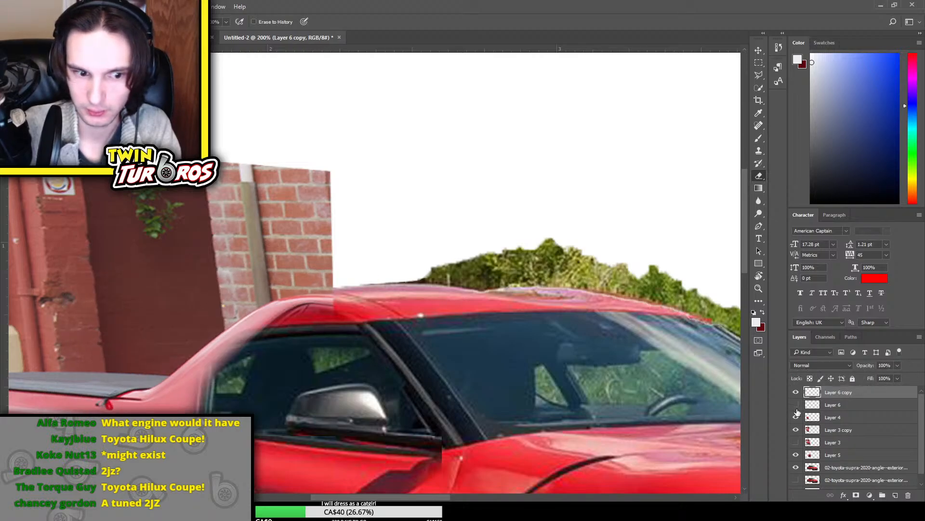
left_click(796, 429)
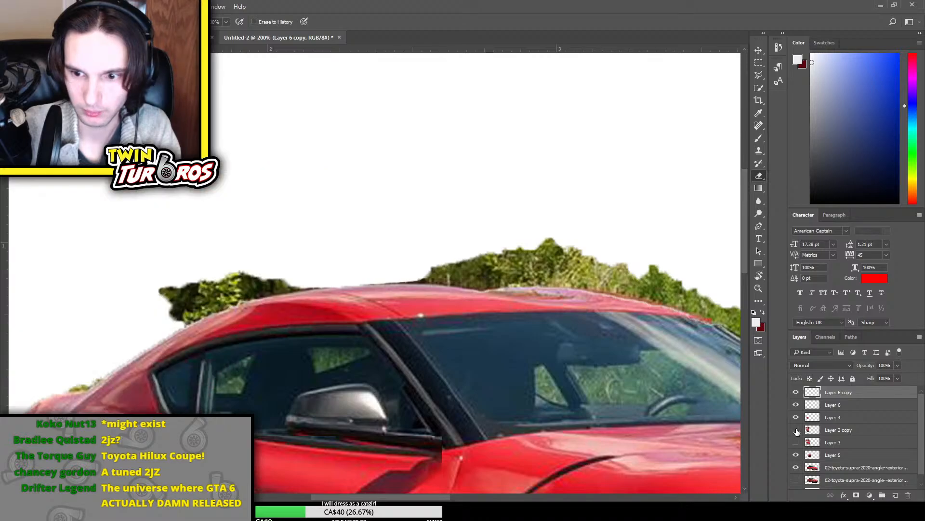
left_click(796, 429)
left_click(797, 431)
left_click(797, 430)
Erase the Ute's cab pillar, roof and adjoining brick wall from Layer 3 copy with a larger eraser
left_click(819, 430)
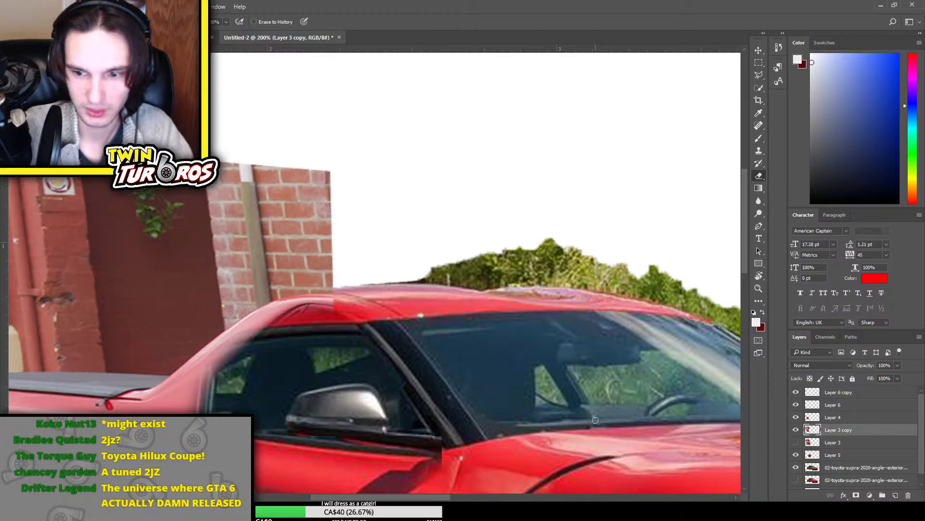
key("bracketright")
key("bracketright")
key("bracketright")
key("bracketright")
key("bracketright")
key("bracketright")
key("bracketright")
key("bracketright")
mouse_move(327, 285)
left_mouse_down()
mouse_move(268, 327)
mouse_move(193, 392)
mouse_move(159, 400)
mouse_move(152, 390)
mouse_move(263, 300)
mouse_move(246, 321)
mouse_move(155, 374)
mouse_move(294, 256)
mouse_move(336, 302)
mouse_move(276, 198)
mouse_move(171, 337)
mouse_move(165, 389)
mouse_move(123, 390)
mouse_move(141, 397)
mouse_move(172, 254)
mouse_move(248, 209)
mouse_move(146, 352)
mouse_move(127, 394)
mouse_move(96, 386)
left_mouse_up()
left_click_drag(222, 300, 347, 195)
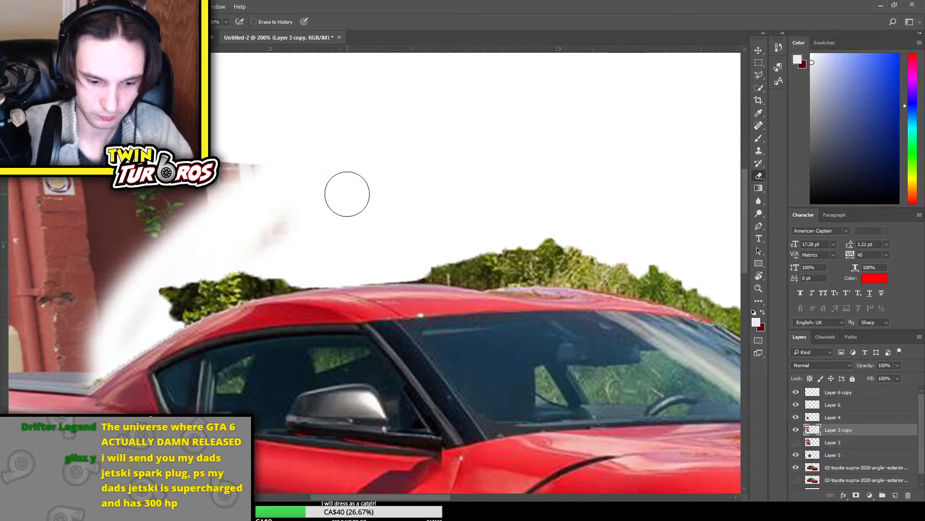
Duplicate a rectangle around the Supra's cabin and door from the visible Supra copy layer and move it to the top of the layer stack
key("ctrl+minus")
key("ctrl+minus")
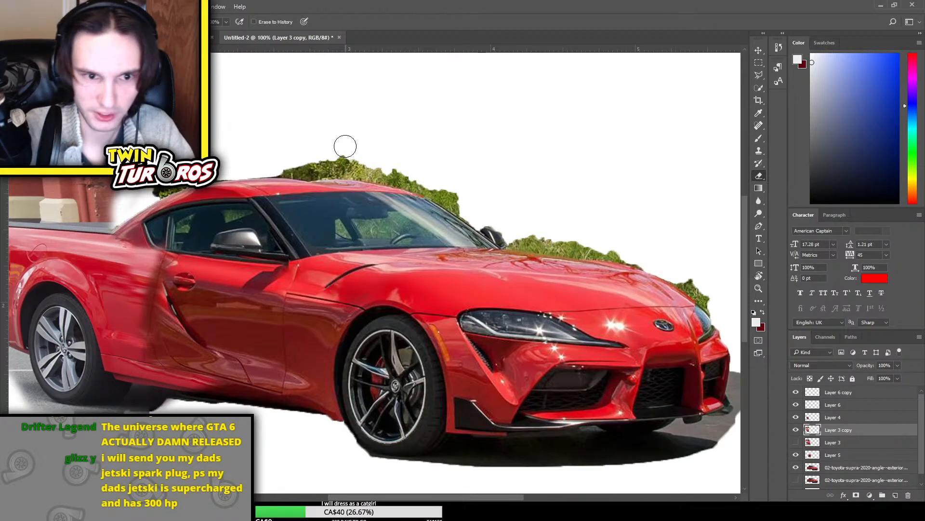
key("ctrl+plus")
left_click_drag(355, 498, 325, 498)
scroll(324, 497, "up", 3)
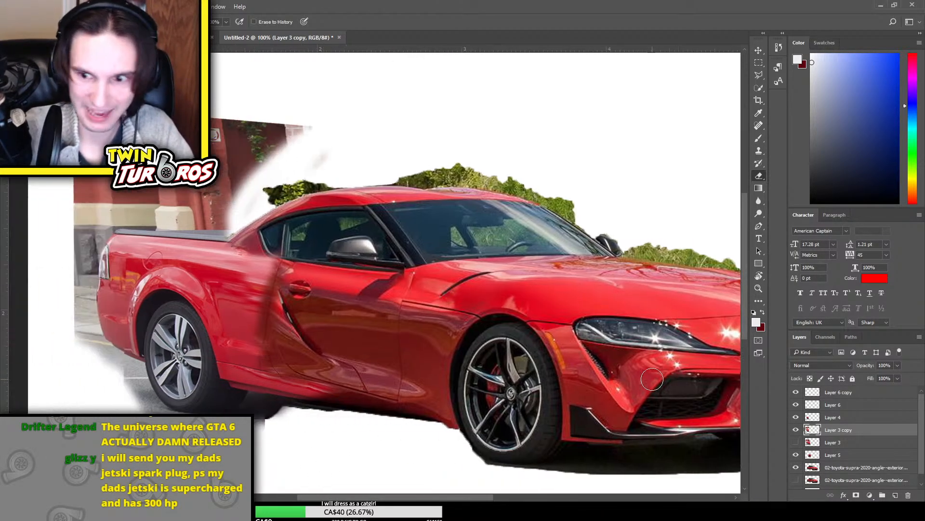
left_click(850, 480)
left_click(827, 467)
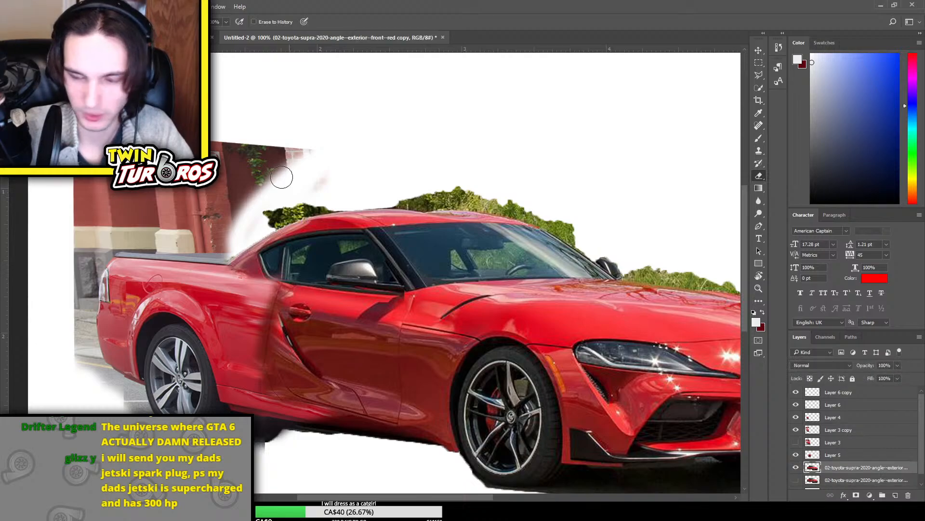
left_click(759, 63)
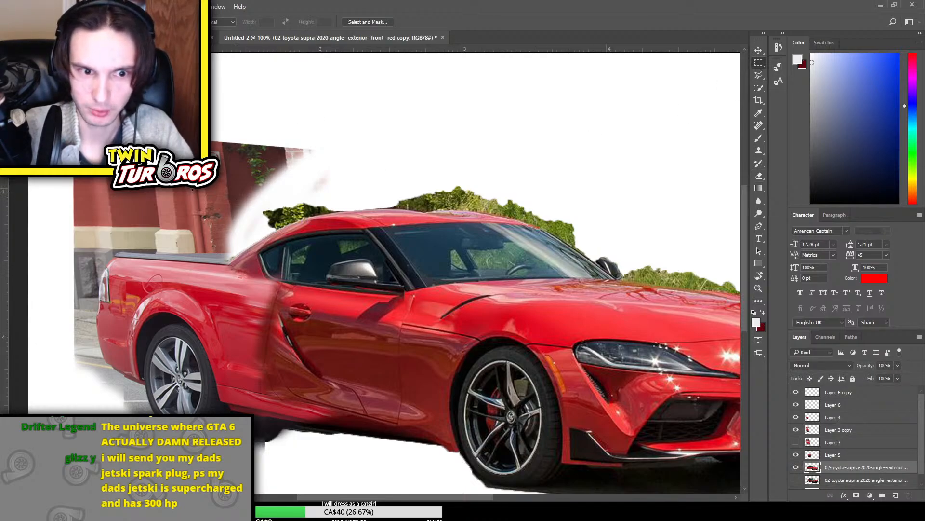
left_click_drag(195, 185, 441, 459)
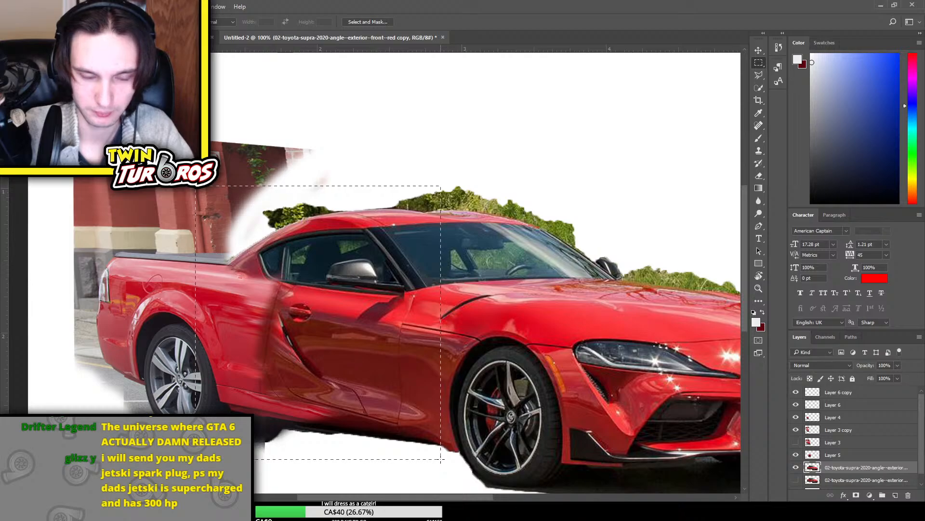
key("ctrl+j")
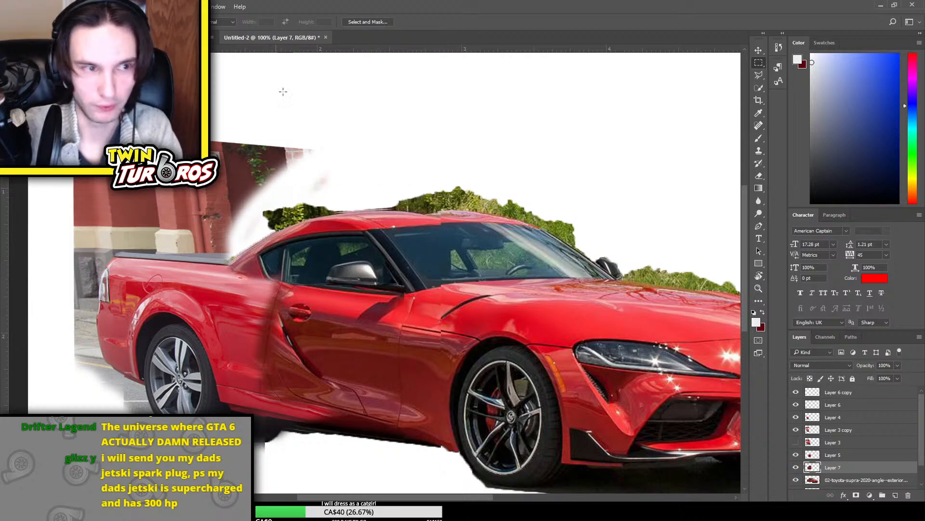
left_click_drag(844, 473, 851, 393)
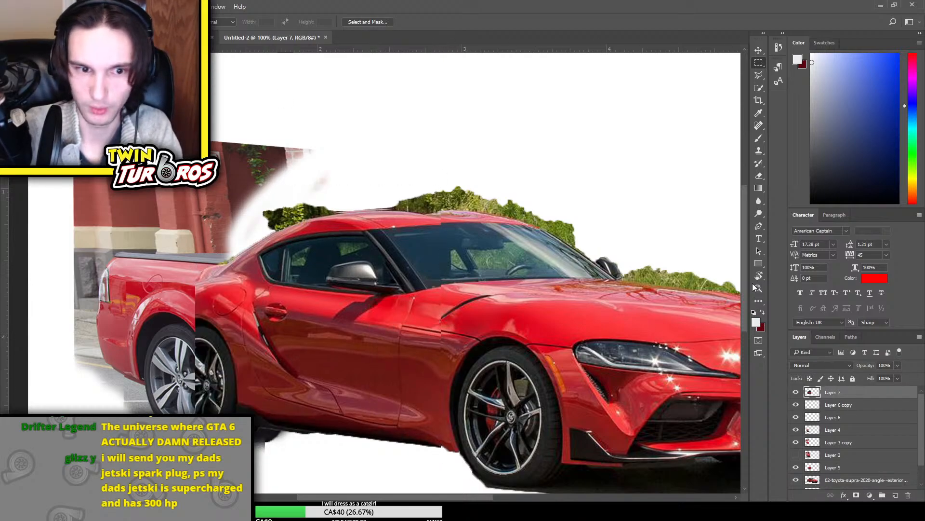
Narrow the duplicated cabin section horizontally, shift it toward the hood, and apply the transform
key("ctrl+t")
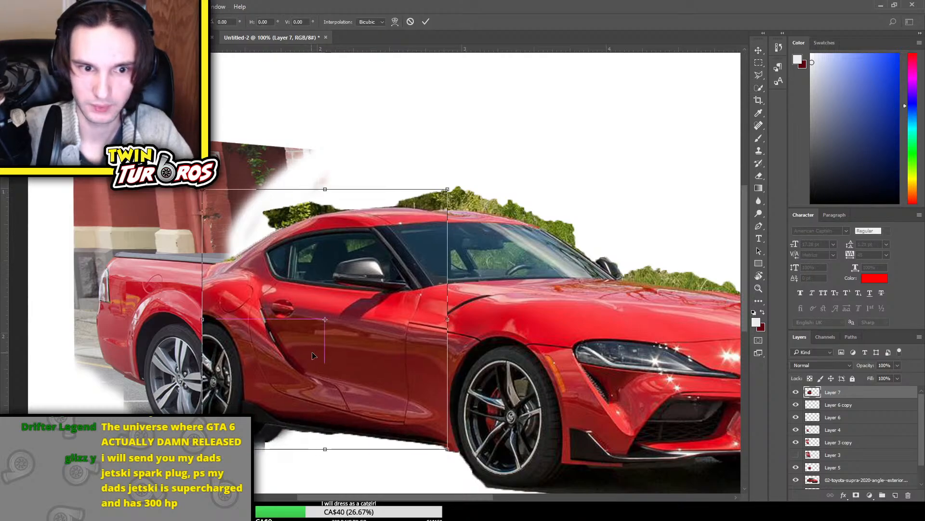
left_click_drag(451, 317, 424, 318)
left_click_drag(368, 332, 397, 332)
left_click_drag(399, 331, 395, 332)
key("Return")
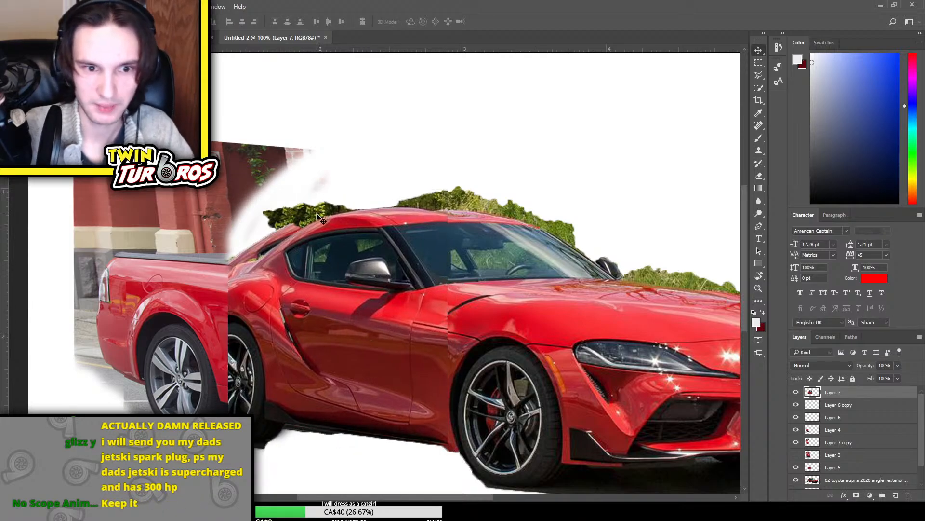
Erase the rear wheel and fender edge of the duplicated cabin section where it overlaps the Ute's bed
key("e")
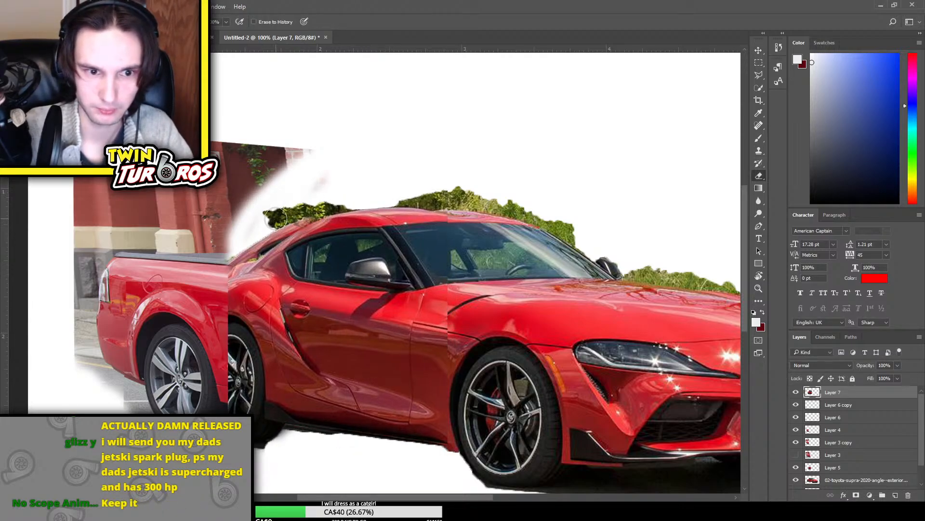
mouse_move(280, 251)
left_mouse_down()
mouse_move(259, 273)
mouse_move(224, 285)
mouse_move(247, 376)
mouse_move(259, 352)
mouse_move(229, 396)
left_mouse_up()
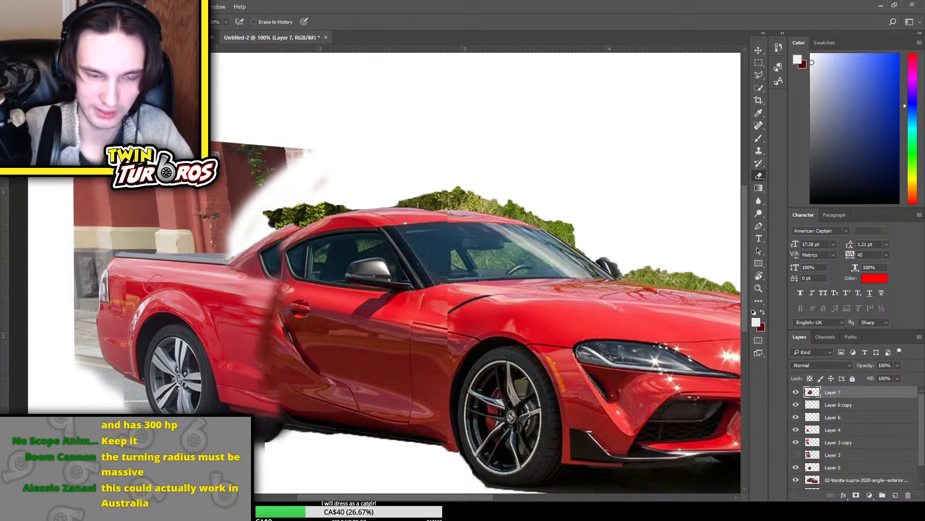
scroll(258, 232, "up", 1)
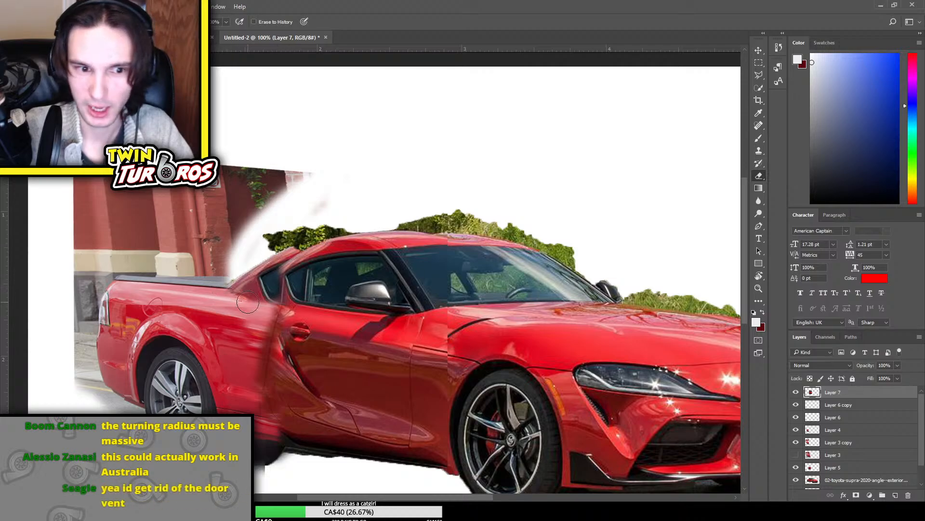
Try to erase the original rear roof and quarter window from the Supra copy layer behind the cabin, undoing the strokes
left_click(830, 481)
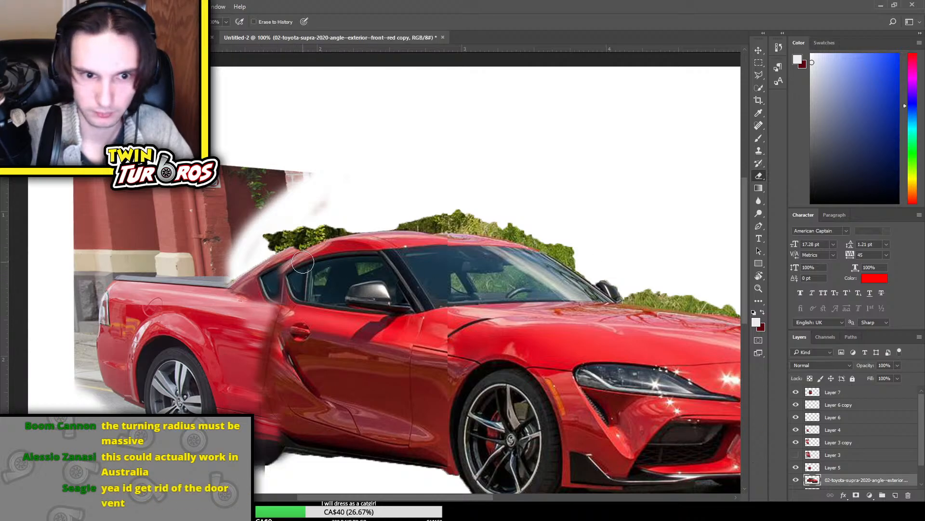
mouse_move(291, 236)
left_mouse_down()
mouse_move(266, 279)
mouse_move(224, 283)
mouse_move(267, 290)
mouse_move(270, 259)
mouse_move(259, 278)
mouse_move(303, 214)
mouse_move(244, 267)
mouse_move(269, 250)
mouse_move(277, 269)
left_mouse_up()
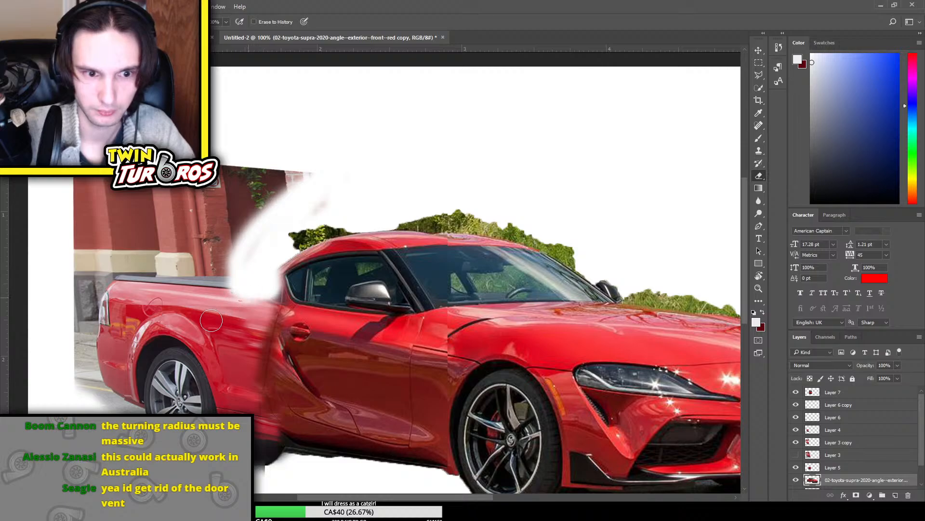
key("ctrl+z")
mouse_move(262, 301)
left_mouse_down()
mouse_move(300, 230)
mouse_move(270, 259)
mouse_move(223, 278)
mouse_move(302, 226)
mouse_move(256, 258)
mouse_move(294, 246)
mouse_move(242, 272)
mouse_move(312, 230)
left_mouse_up()
key("ctrl+z")
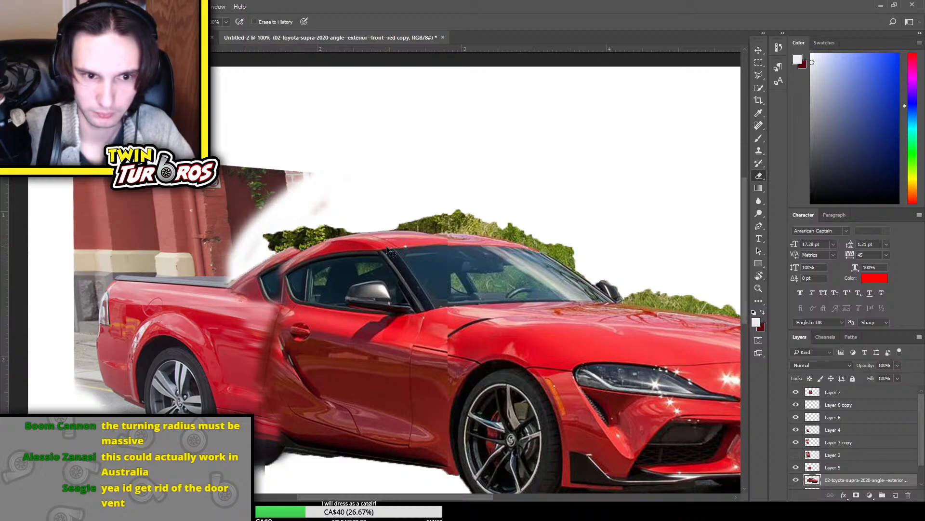
Undo the cabin section's erasing, transform, reordering and duplication
key("ctrl+alt+z")
key("ctrl+alt+z")
key("ctrl+alt+z")
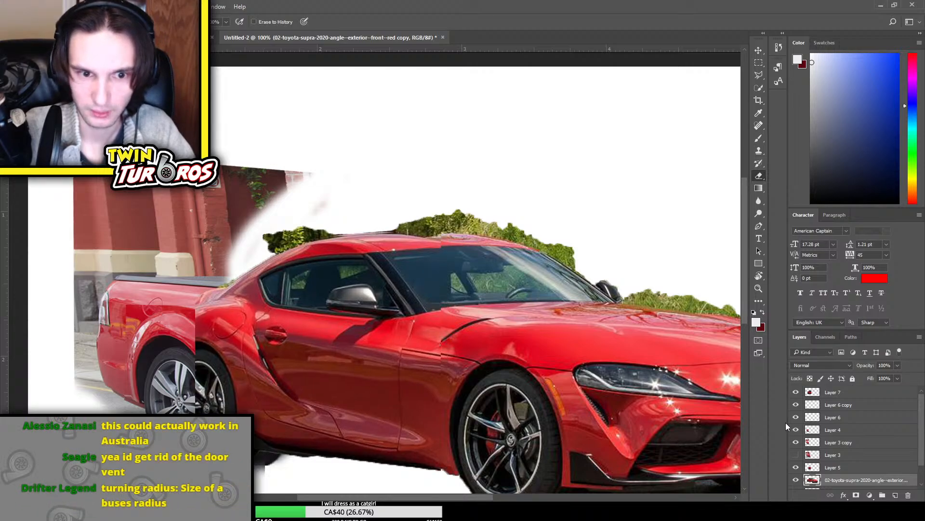
key("ctrl+alt+z")
key("ctrl+alt+z")
key("ctrl+alt+z")
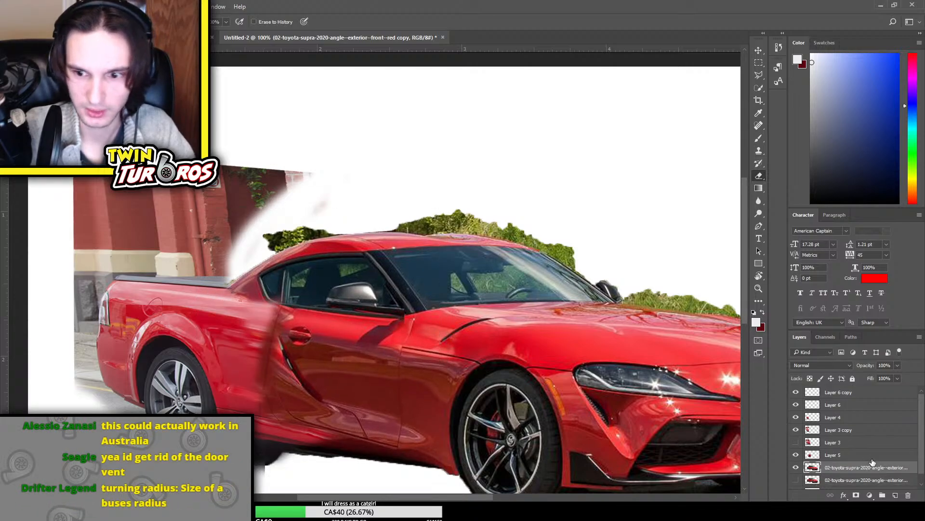
Copy a wider rectangle from the Supra's rear wheel to its windshield pillar onto a new layer and move it to the top of the stack
key("m")
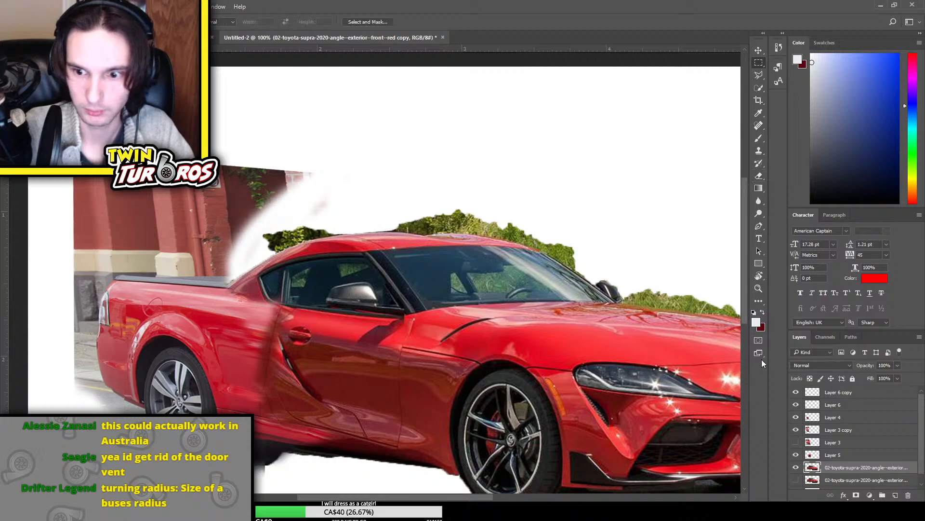
left_click_drag(146, 172, 416, 488)
key("ctrl+c")
key("ctrl+v")
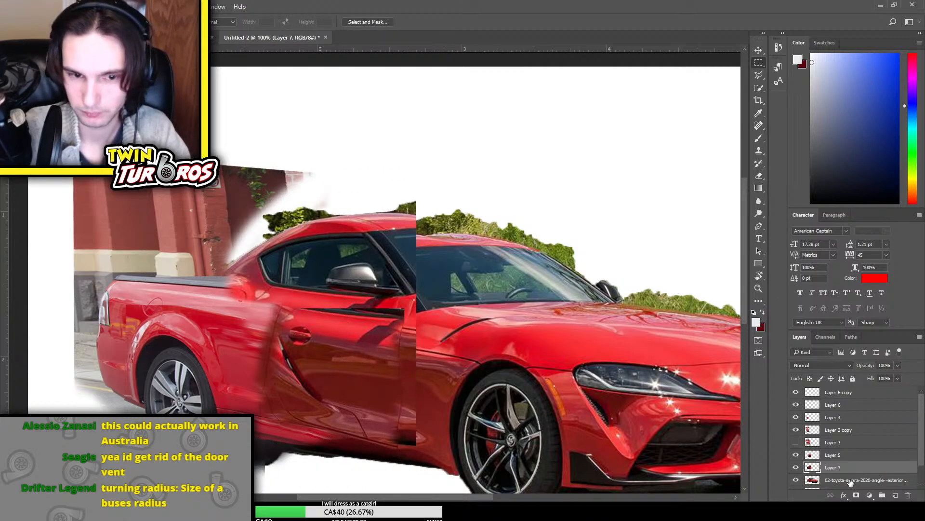
left_click_drag(840, 470, 847, 389)
scroll(855, 430, "down", 3)
scroll(822, 443, "up", 2)
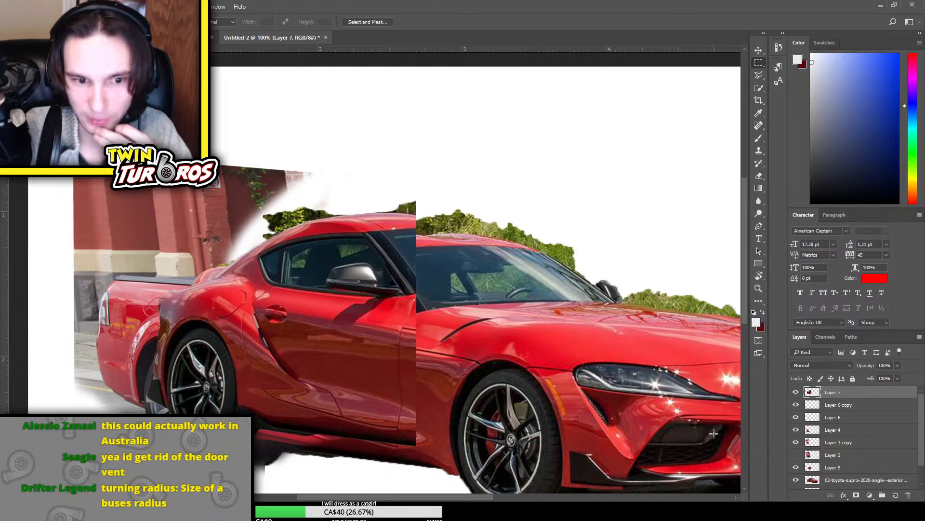
scroll(838, 383, "up", 1)
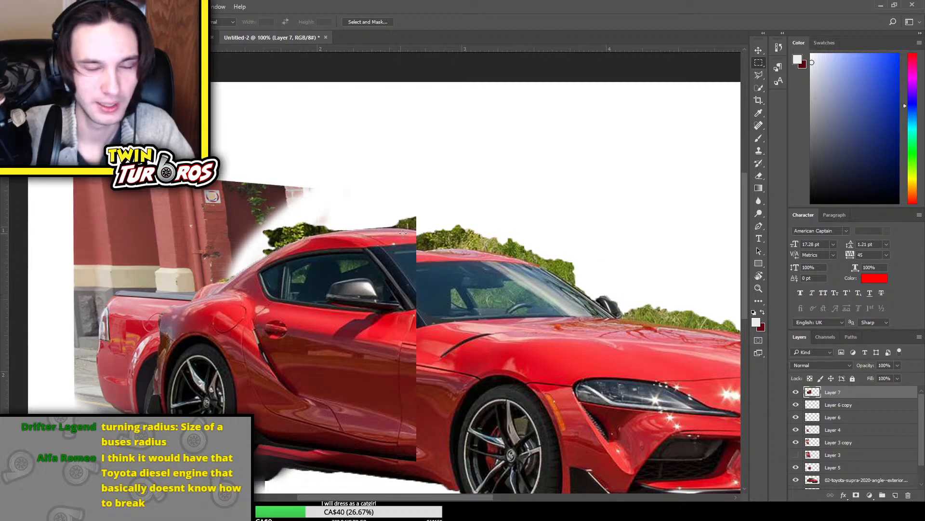
Transform the copied cabin section on Layer 7, lowering it over the original doors so the side windows and mirror sit just behind the windshield
key("ctrl+t")
left_click_drag(398, 312, 468, 322)
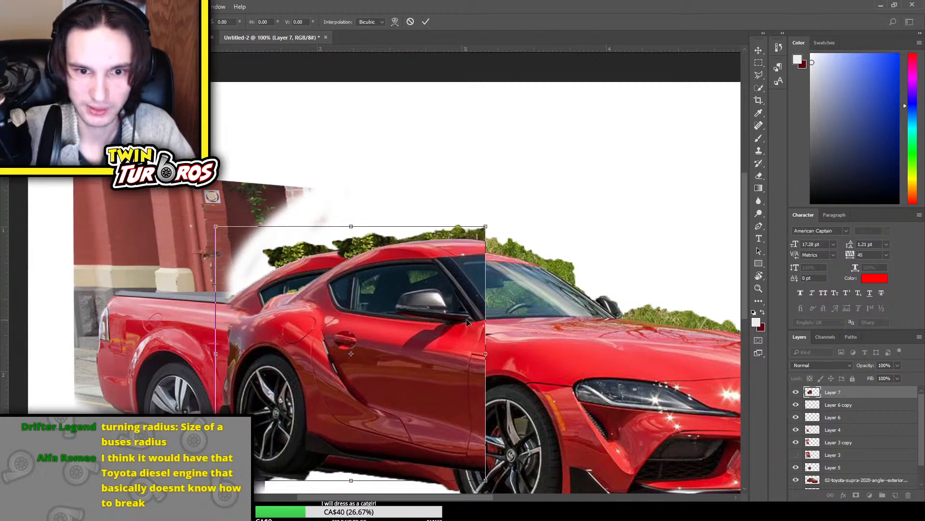
left_click_drag(436, 378, 359, 388)
left_click_drag(402, 364, 368, 370)
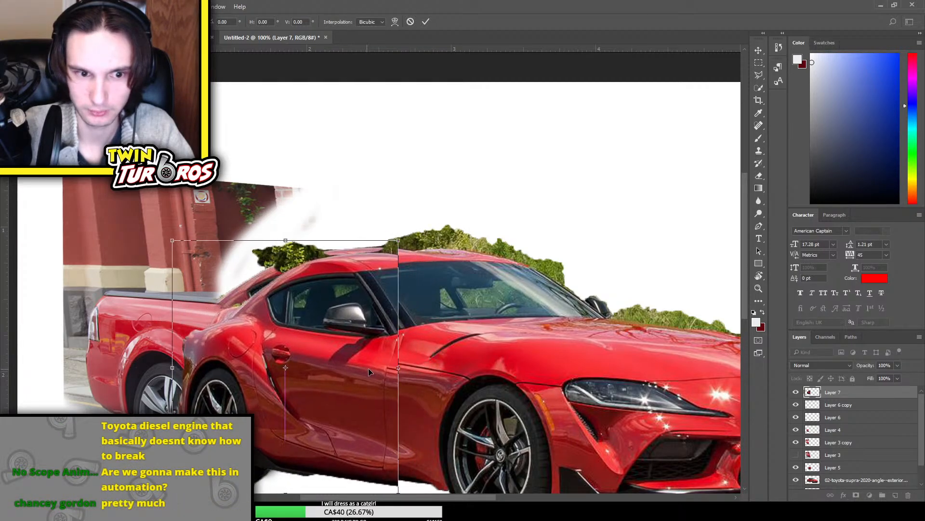
key("Return")
Erase the rear wheel and fender edge of the cabin section over the Ute's bed, and soften its front seam along the door
key("e")
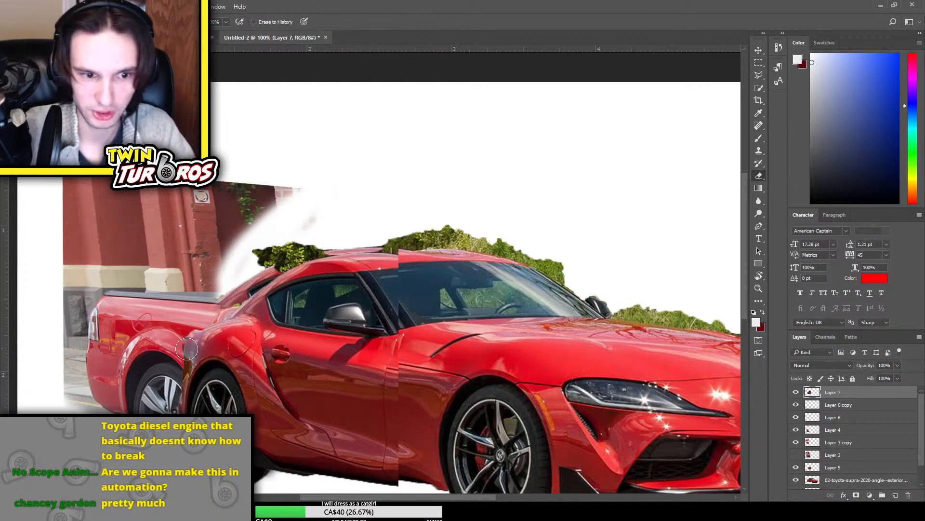
scroll(318, 367, "left", 1)
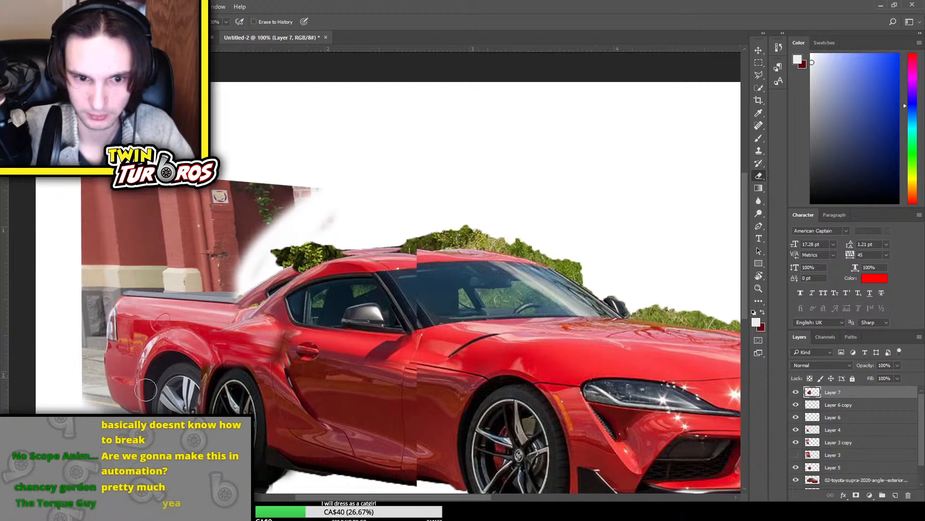
mouse_move(448, 390)
left_mouse_down()
mouse_move(184, 396)
mouse_move(105, 354)
mouse_move(354, 393)
mouse_move(417, 423)
mouse_move(358, 438)
mouse_move(359, 470)
mouse_move(292, 496)
mouse_move(410, 470)
left_mouse_up()
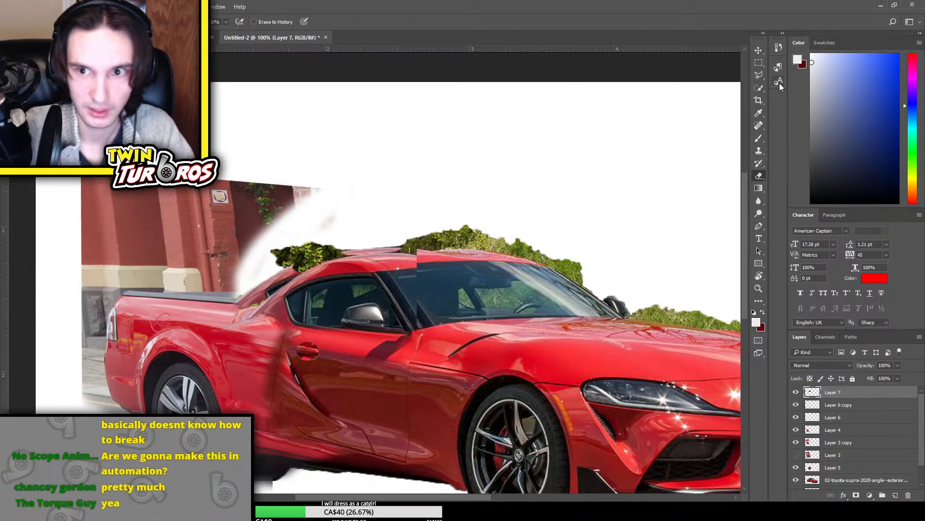
Erase the original rear roof and quarter window from the Supra copy layer behind the new cabin
key("m")
left_click_drag(158, 344, 559, 491)
scroll(487, 349, "up", 3)
scroll(499, 321, "up", 5)
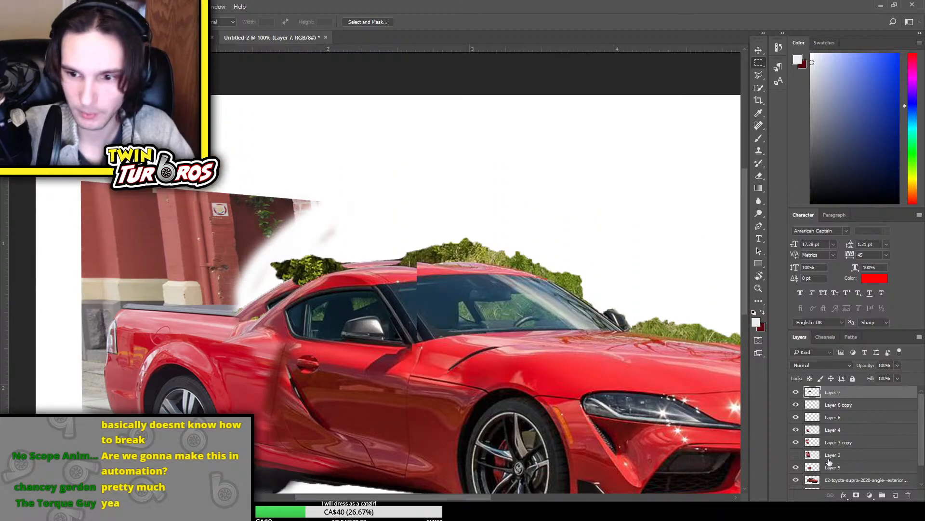
left_click(846, 480)
key("e")
mouse_move(272, 275)
left_mouse_down()
mouse_move(319, 252)
mouse_move(258, 294)
mouse_move(306, 276)
mouse_move(240, 307)
mouse_move(258, 305)
mouse_move(234, 300)
left_mouse_up()
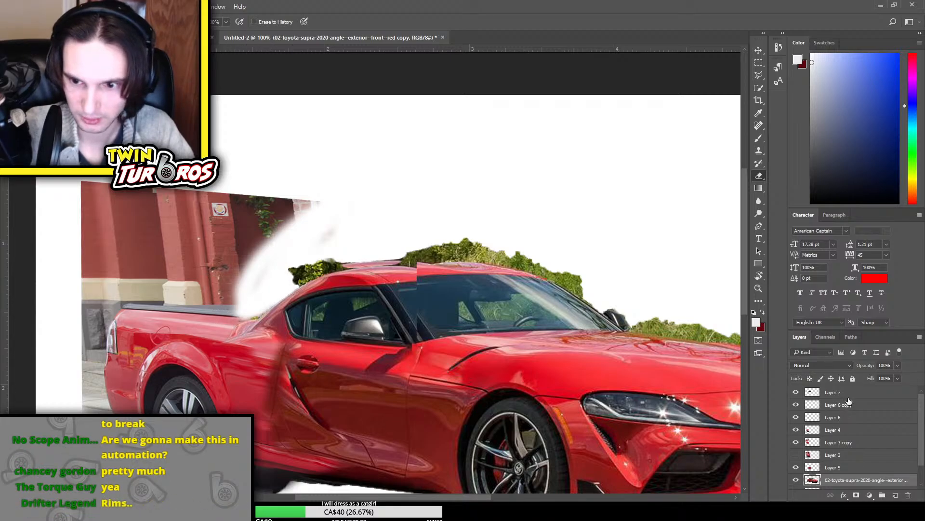
Try to erase the hedge behind the cabin's roofline on Layer 7, undoing the stroke
left_click(848, 395)
left_click(796, 394)
left_click(796, 393)
mouse_move(331, 257)
left_mouse_down()
mouse_move(287, 269)
mouse_move(352, 221)
mouse_move(281, 268)
left_mouse_up()
key("ctrl+z")
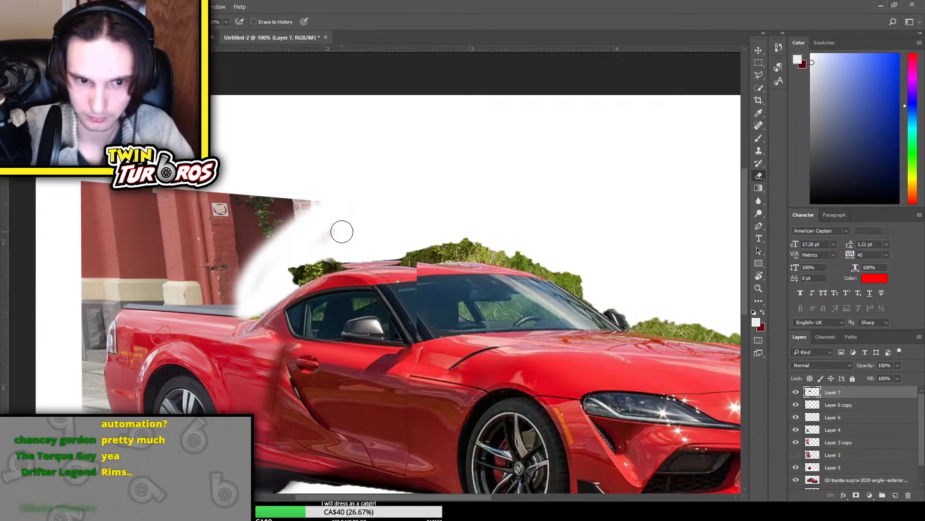
Outline the hedge above the cabin roof with the Polygonal Lasso, delete it from Layer 7 and deselect
left_click(759, 75)
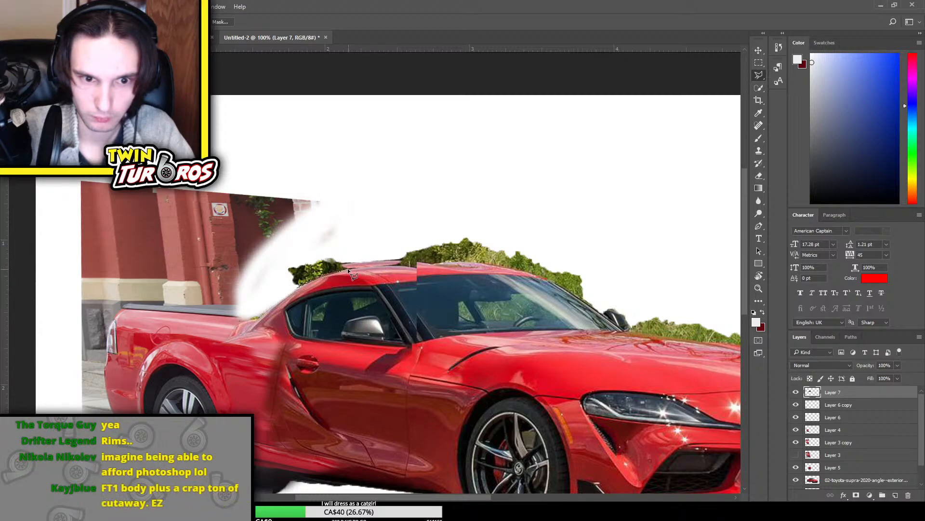
left_click_drag(348, 268, 419, 264)
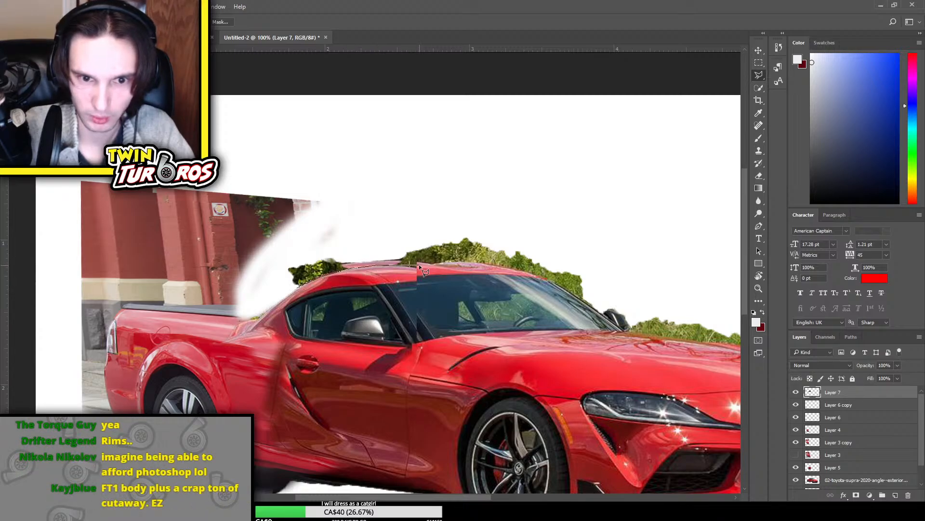
left_click(416, 264)
left_click(451, 211)
left_click(403, 203)
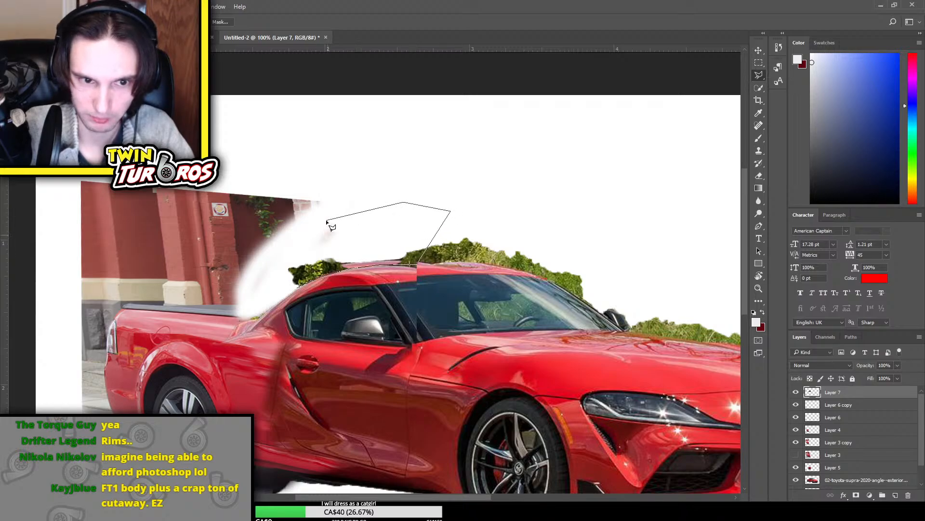
left_click(294, 223)
left_click(212, 257)
left_click(222, 275)
double_click(303, 284)
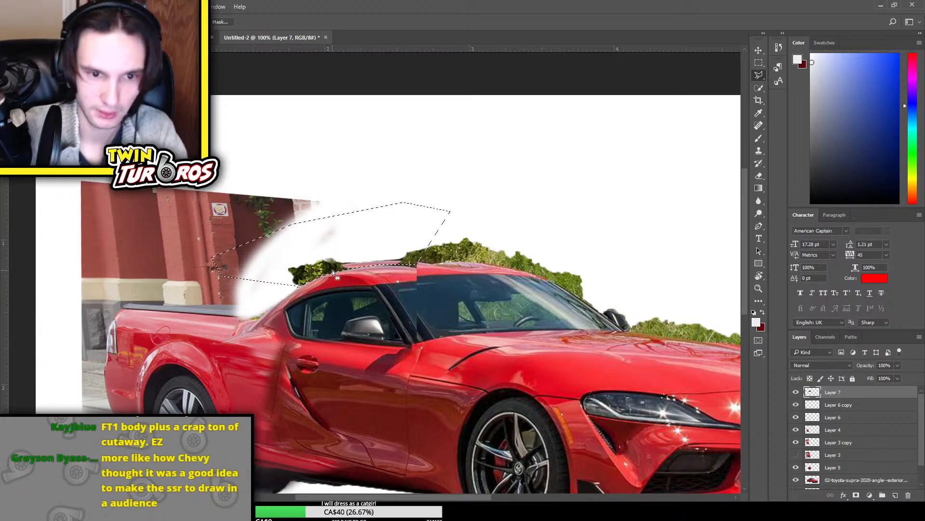
key("Delete")
key("ctrl+d")
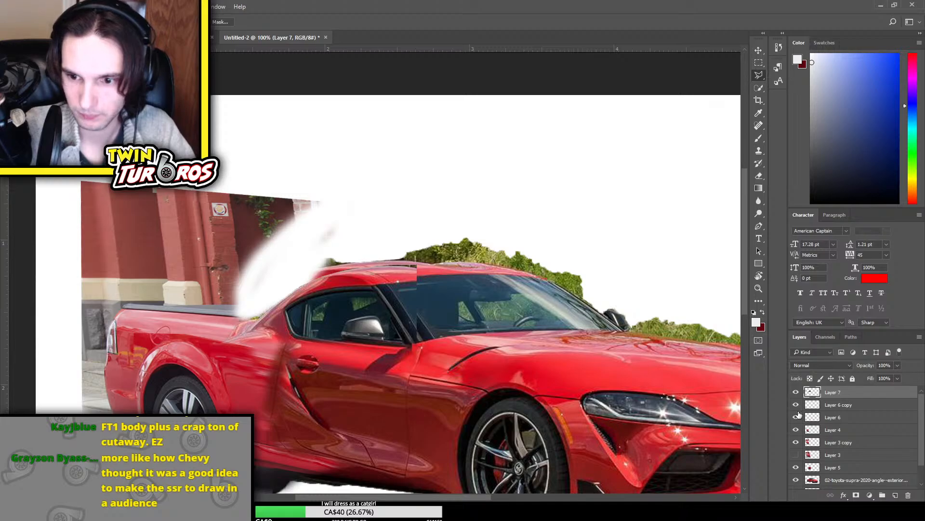
Erase the dark hedge remnants along the rear roofline from the Supra copy layer
left_click(795, 480)
left_click(796, 480)
left_click(858, 480)
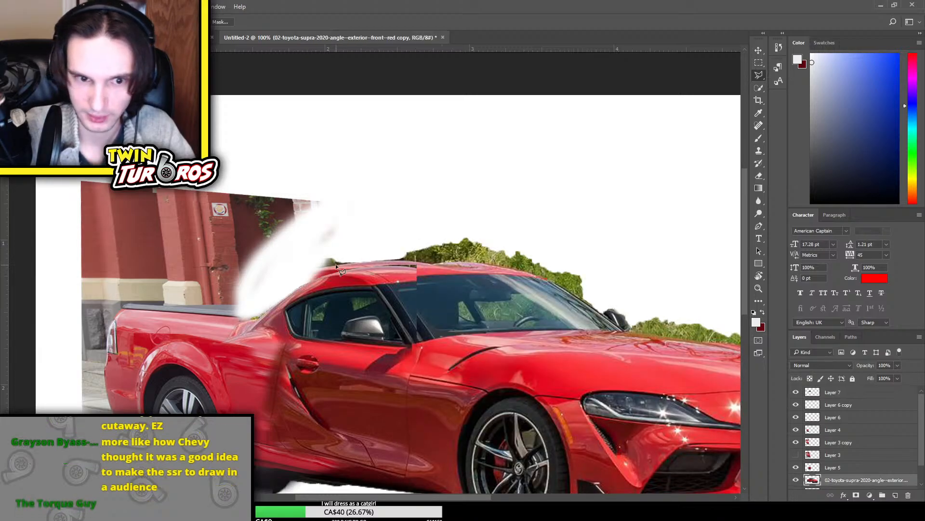
key("e")
mouse_move(356, 261)
left_mouse_down()
mouse_move(306, 268)
mouse_move(319, 269)
mouse_move(267, 288)
mouse_move(340, 218)
mouse_move(254, 277)
left_mouse_up()
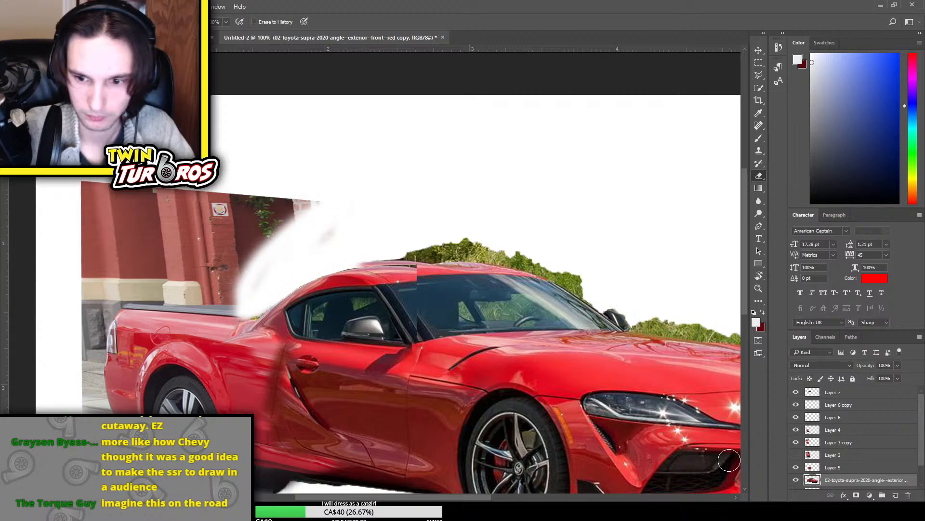
Check the Supra copy layer's contribution and dab the eraser on Layer 5 where the cabin meets the bed
left_click(796, 480)
left_click(795, 479)
scroll(800, 477, "down", 1)
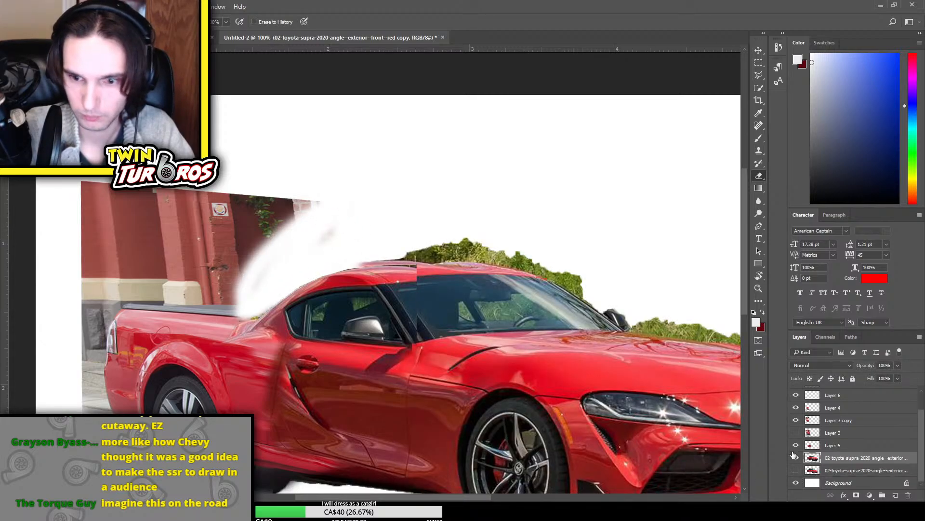
left_click(825, 446)
left_click(796, 457)
left_click(796, 458)
left_click(795, 457)
left_click(796, 457)
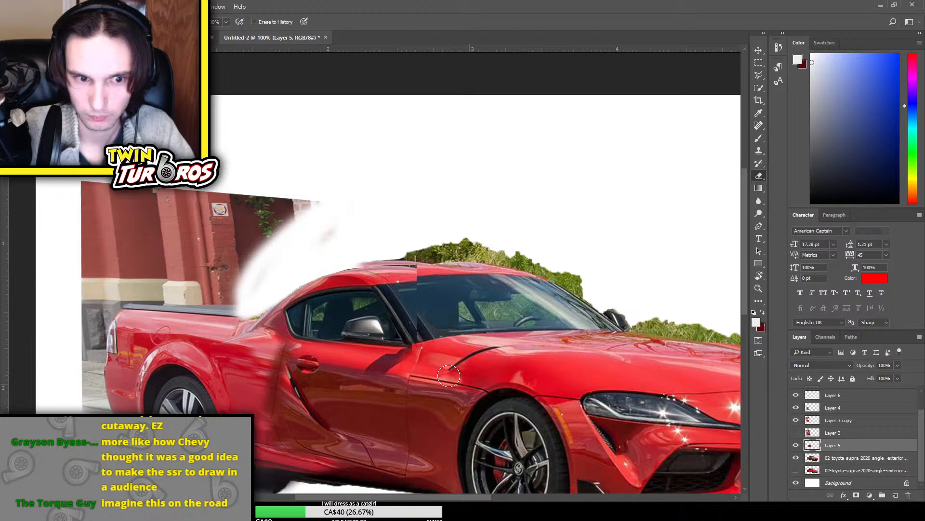
left_click(243, 319)
Erase the upper part of the hedge above the windshield from the Supra copy layer
left_click(813, 461)
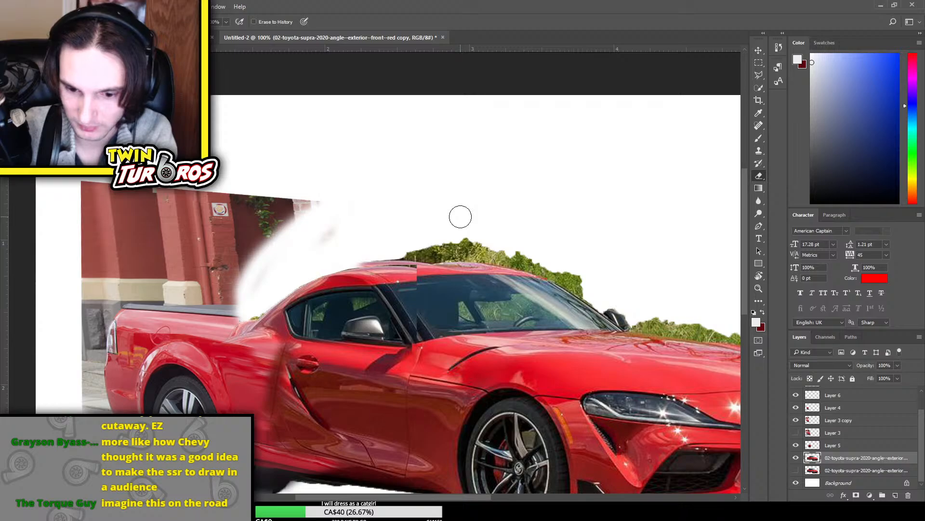
scroll(472, 246, "up", 1)
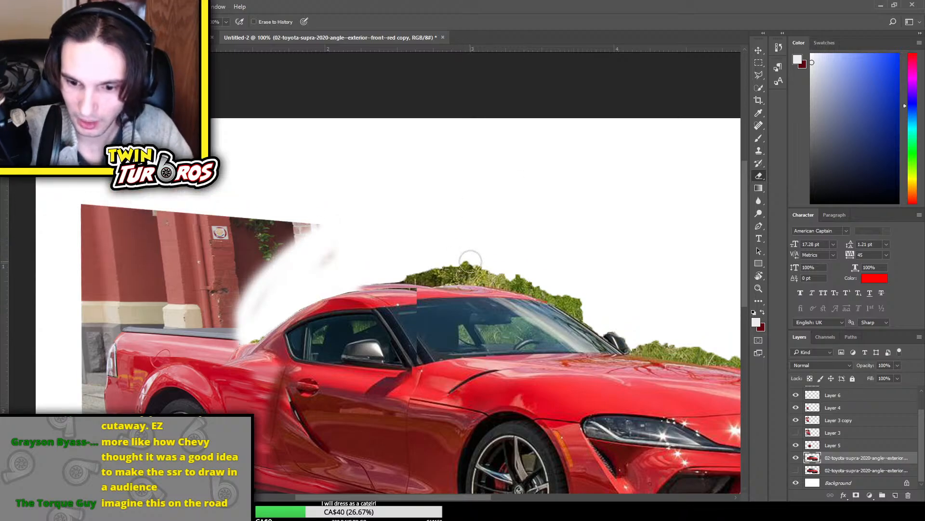
scroll(473, 256, "down", 1)
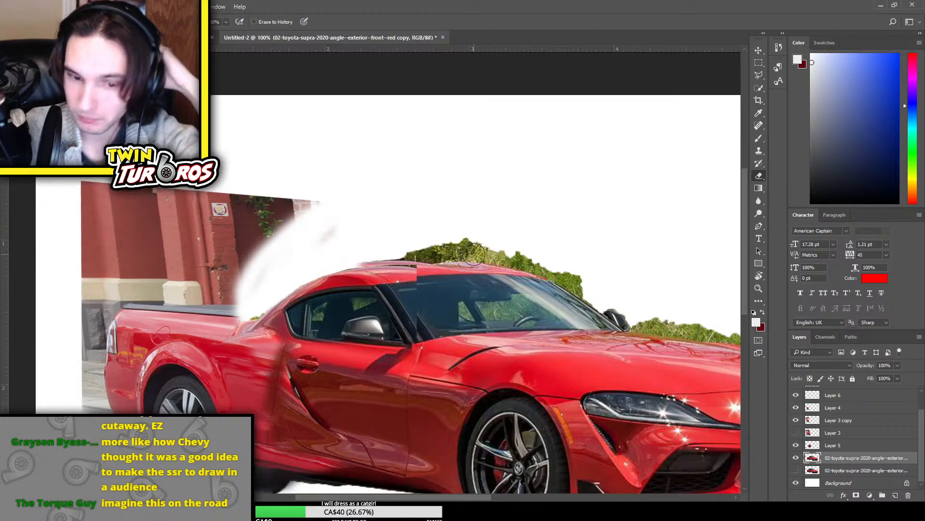
scroll(473, 256, "down", 2)
scroll(472, 289, "up", 3)
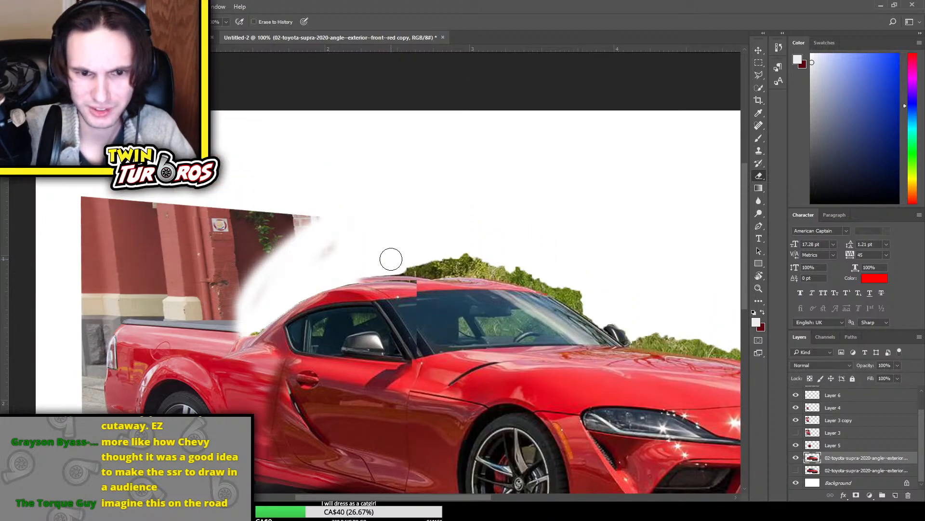
mouse_move(391, 259)
left_mouse_down()
mouse_move(444, 252)
mouse_move(278, 247)
left_mouse_up()
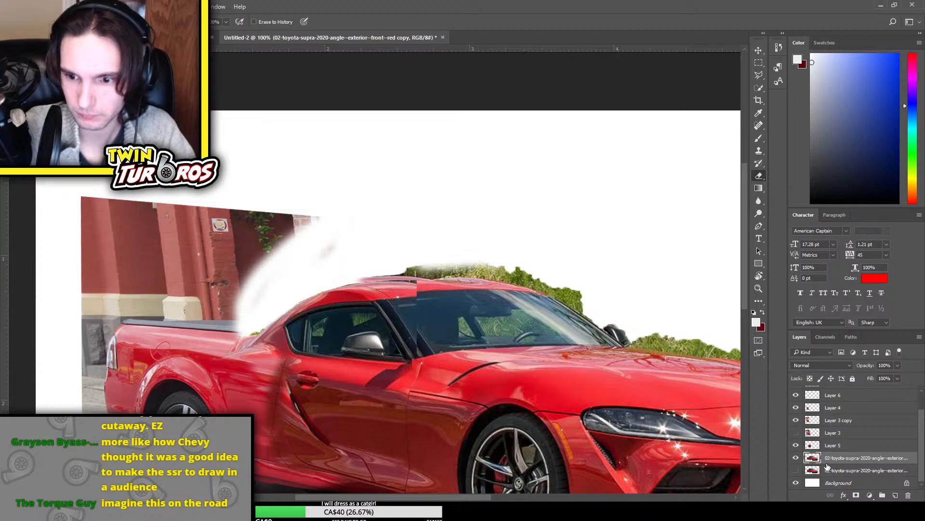
Erase the leftover wall smudges behind the cabin from Layer 3 copy, comparing the image with that layer hidden
scroll(828, 447, "up", 2)
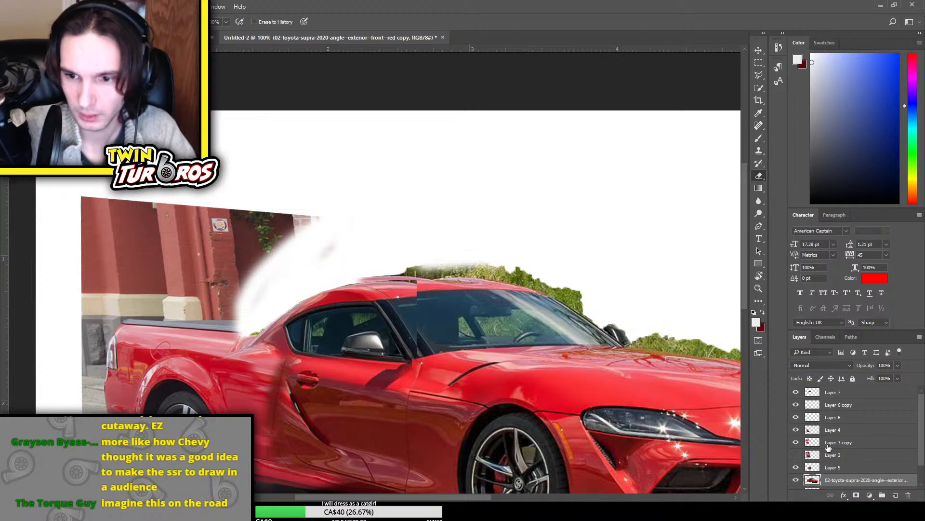
left_click(796, 442)
left_click(795, 442)
left_click(837, 444)
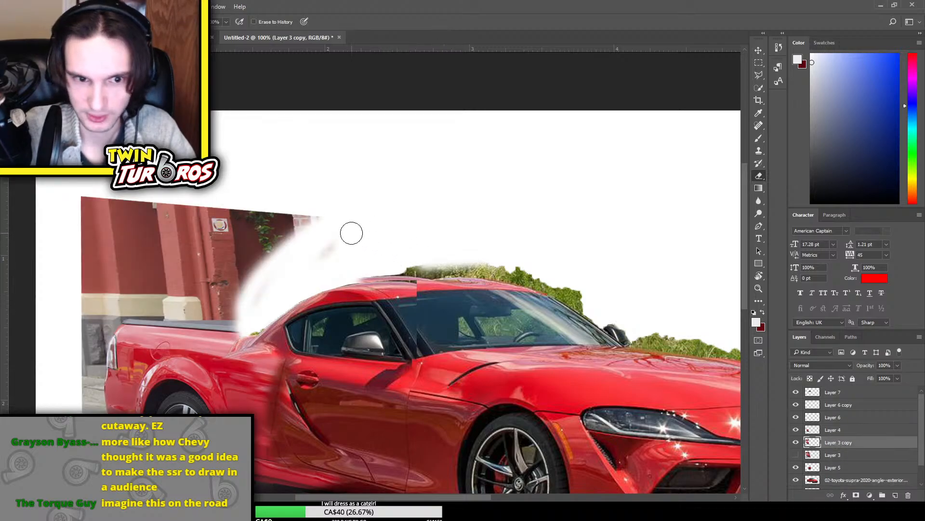
left_click_drag(260, 281, 239, 304)
left_click(796, 443)
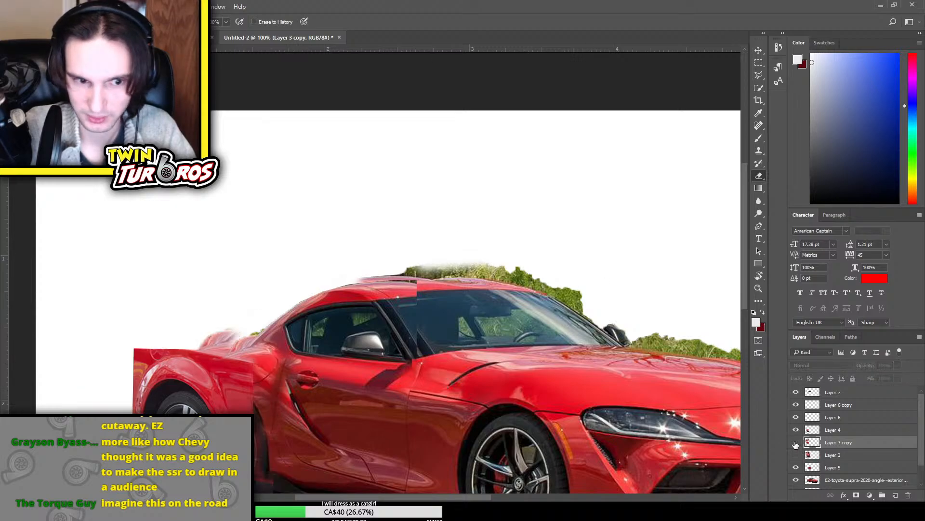
left_click(796, 443)
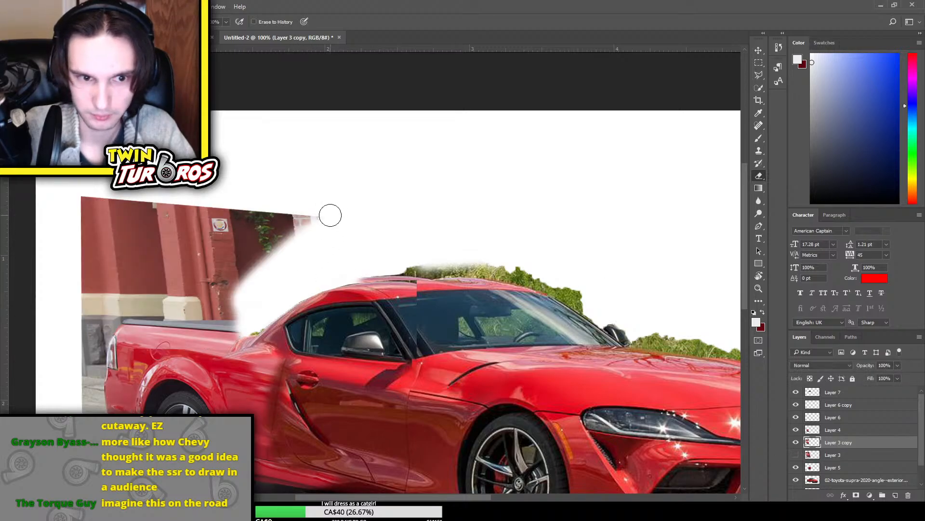
Undo the recent smudge and hedge erasing, and redo only the hedge erasing above the windshield
key("ctrl+alt+z")
key("ctrl+alt+z")
key("ctrl+alt+z")
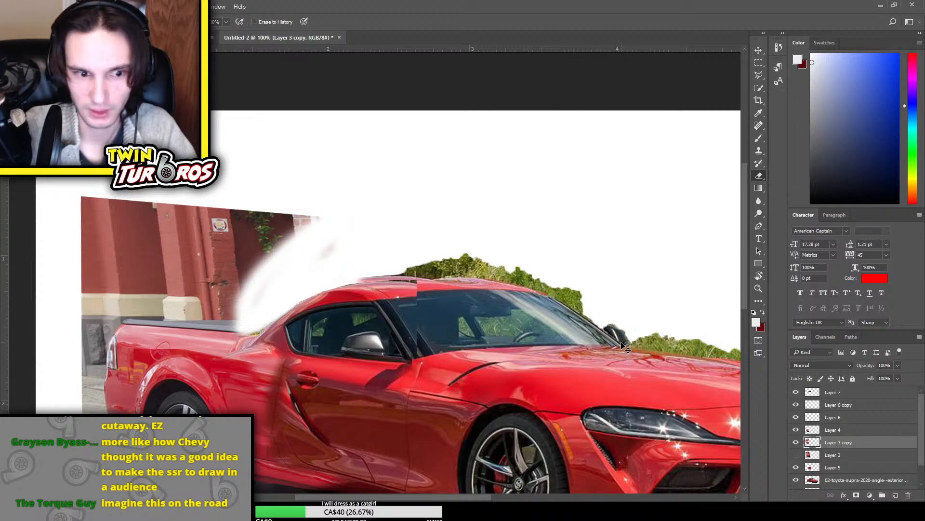
key("ctrl+shift+z")
Try placing the full 2014 Holden Ute photo as a new layer above Layer 3 copy, and undo the placement
scroll(648, 282, "down", 1)
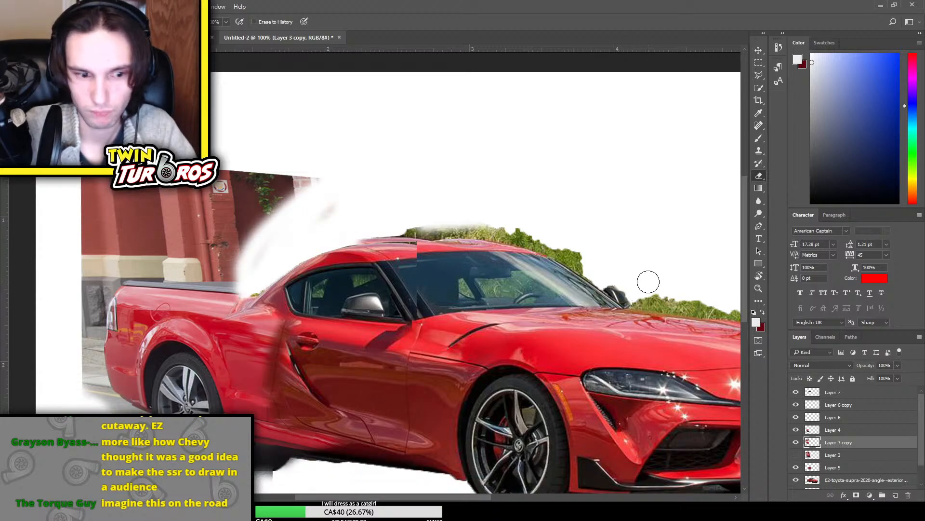
scroll(912, 400, "down", 2)
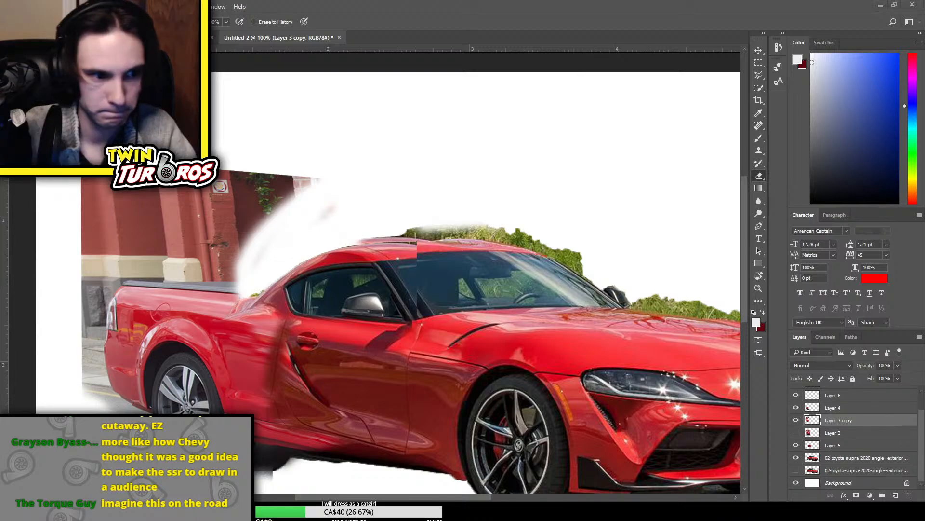
left_click_drag(162, 311, 398, 206)
key("Return")
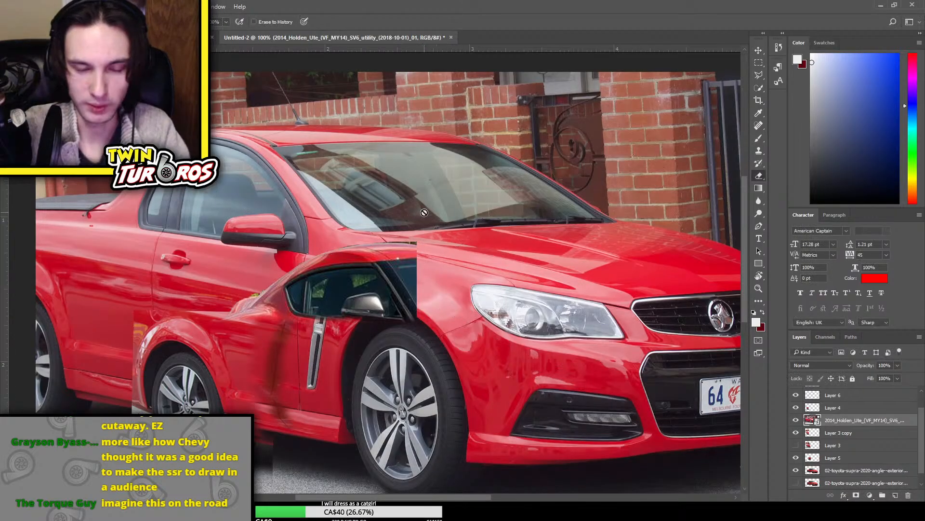
key("ctrl+z")
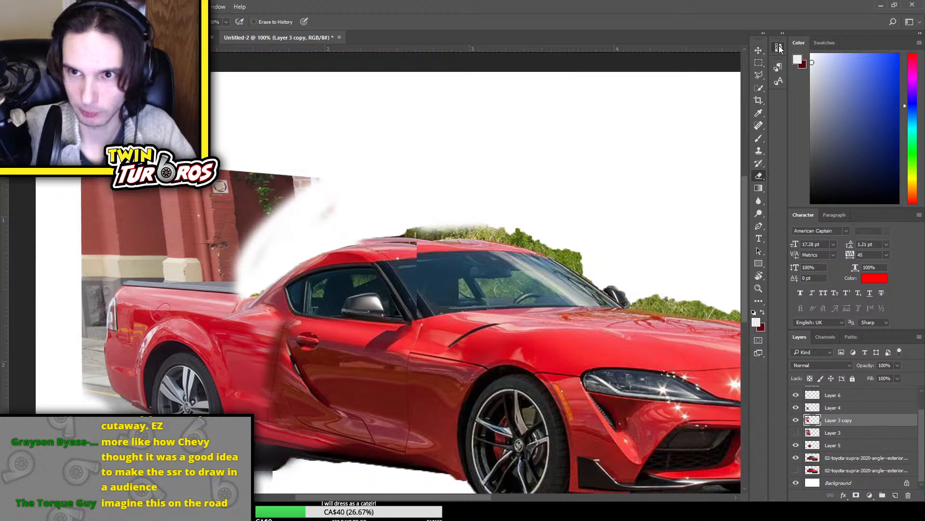
Step back through the document history to the state right after the cabin section was transformed, before any erasing
left_click(716, 248)
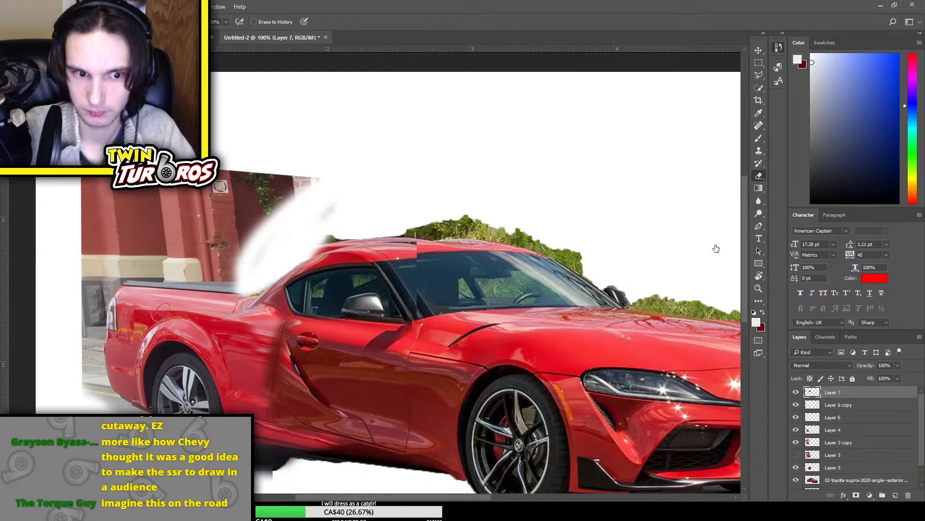
left_click(715, 232)
left_click(713, 197)
left_click(711, 173)
left_click(709, 151)
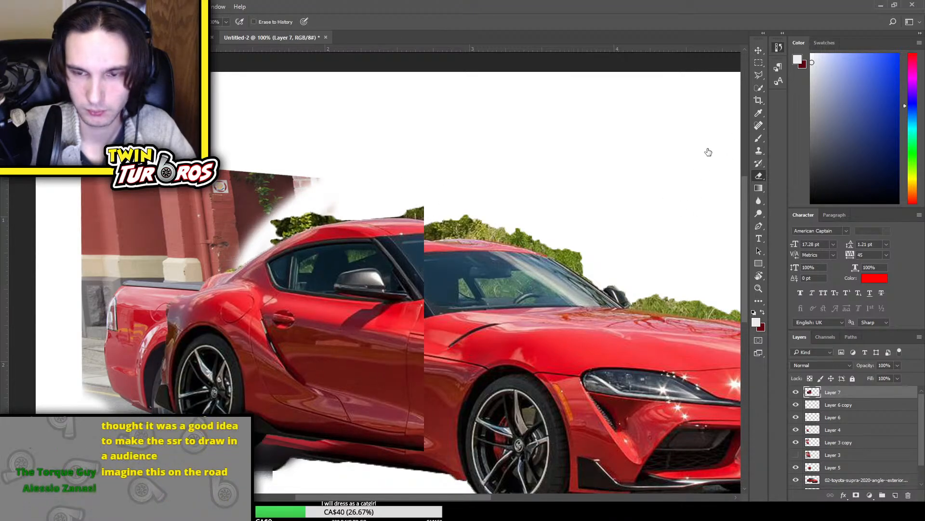
left_click(712, 159)
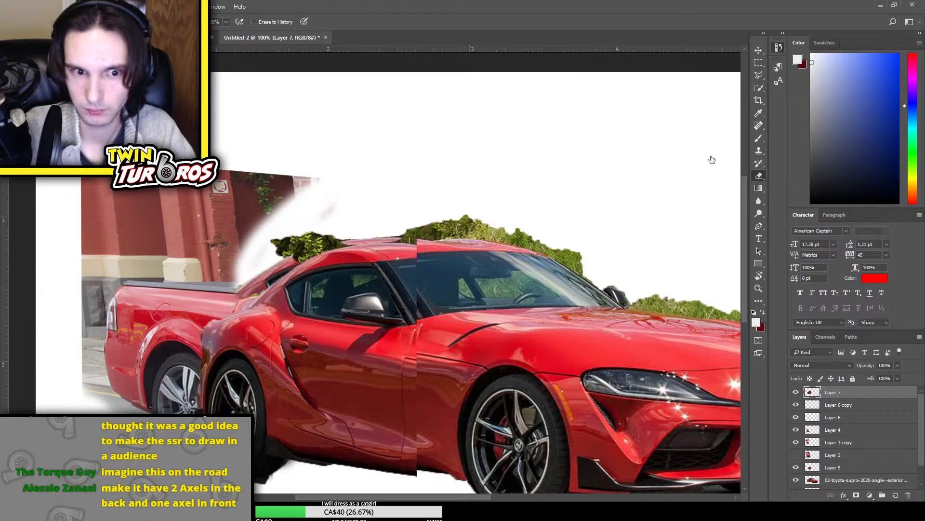
left_click(796, 442)
left_click(796, 442)
left_click(829, 443)
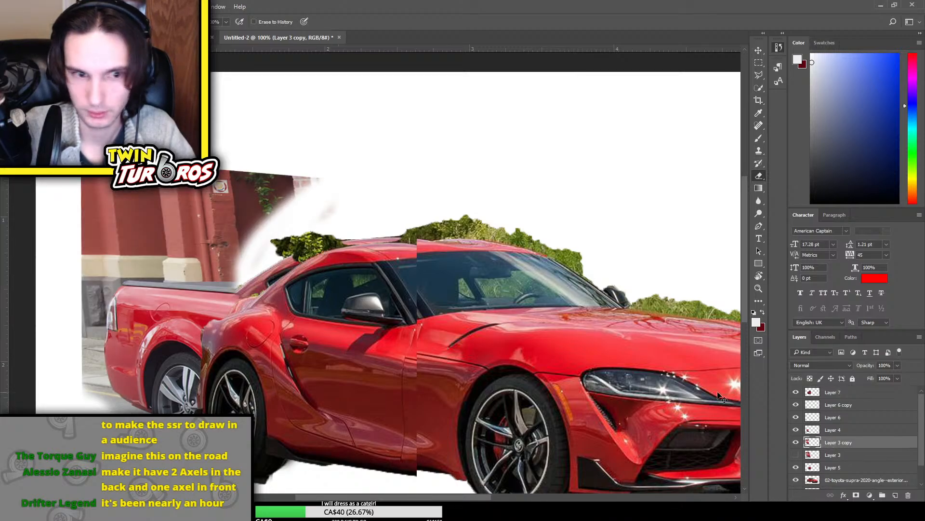
key("ctrl+t")
left_click_drag(297, 216, 282, 180)
key("ctrl+z")
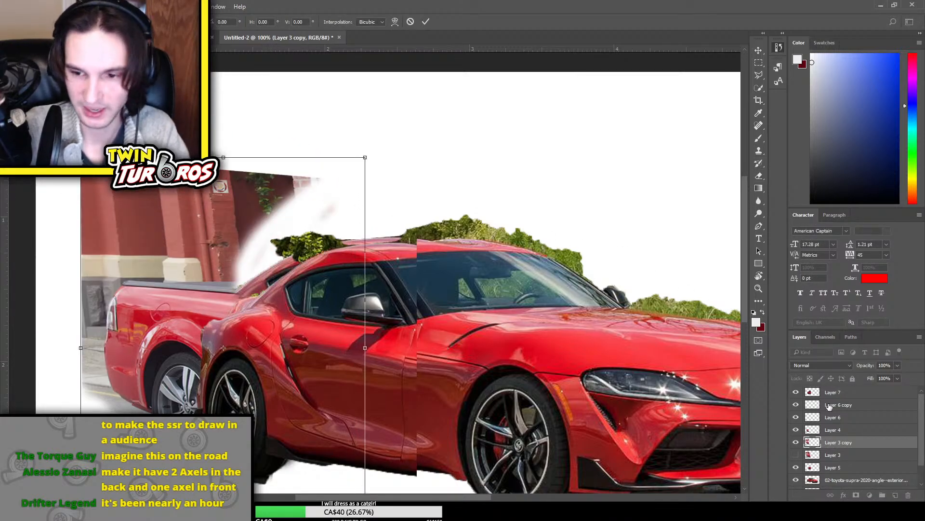
key("Escape")
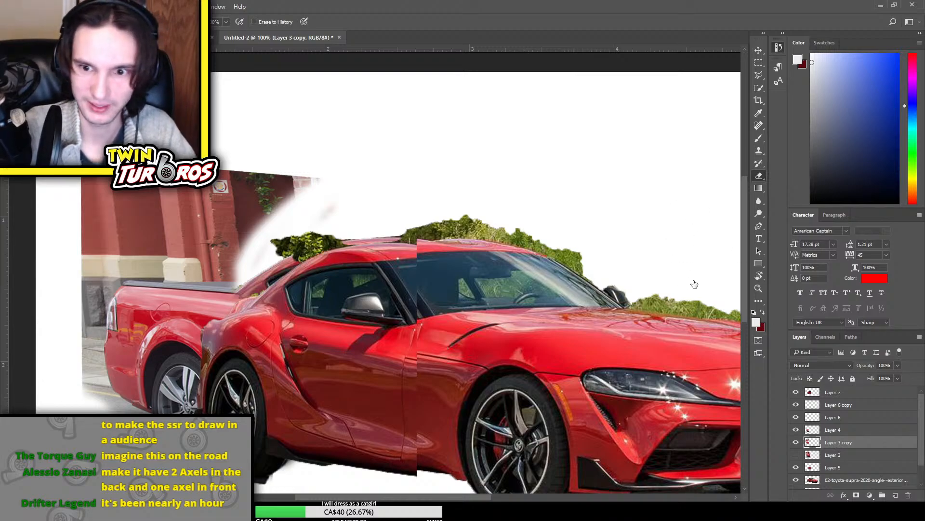
Move forward through the document history to the state with the hedge above the windshield erased, just before the Holden Ute photo was placed
left_click(719, 321)
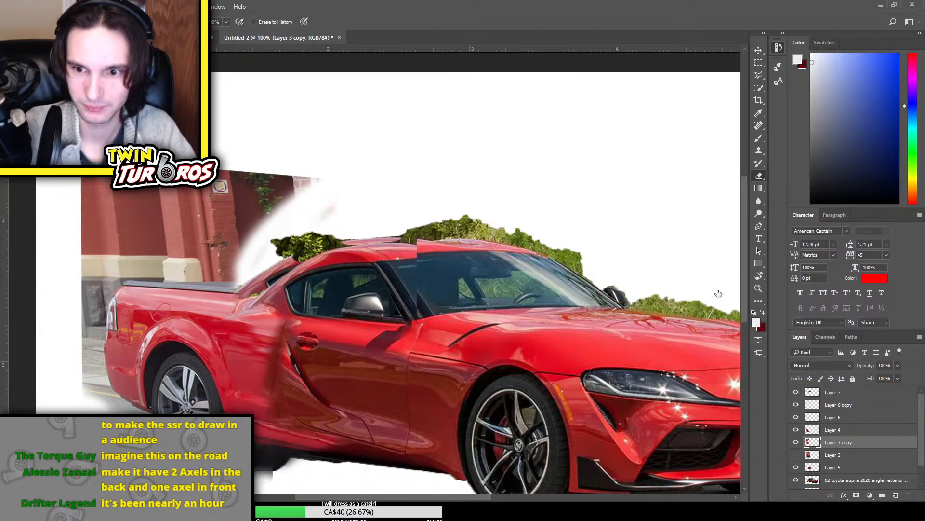
left_click(724, 327)
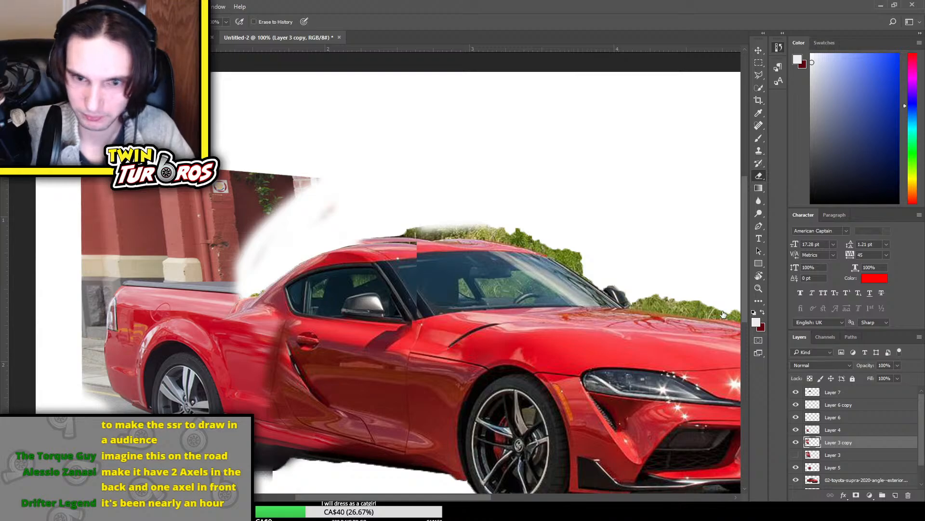
left_click(726, 295)
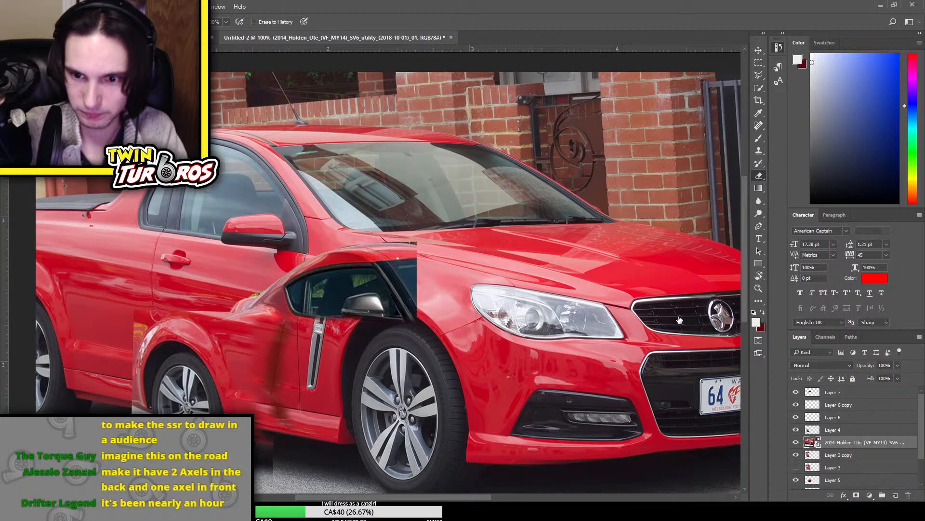
left_click(726, 322)
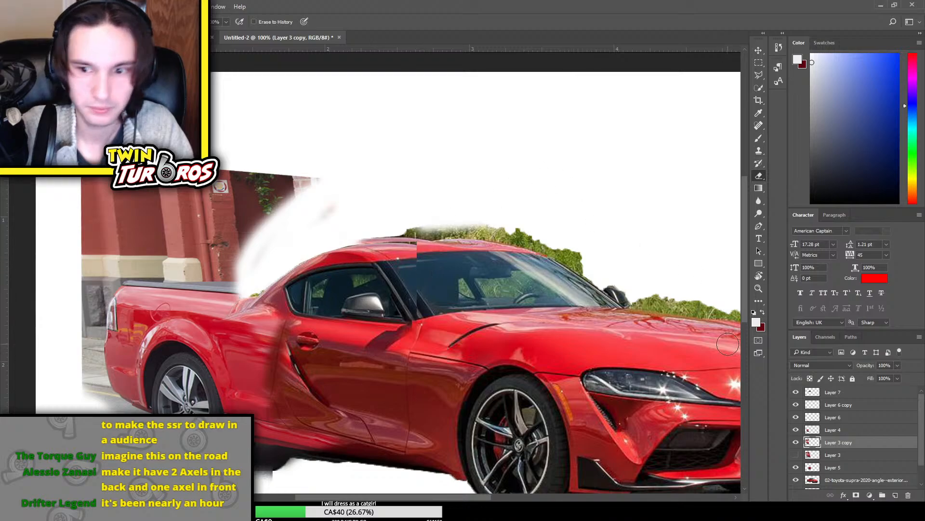
Erase parts of the wall above the truck bed and behind the cabin from Layer 3 copy with soft strokes
left_click(796, 468)
left_click(796, 467)
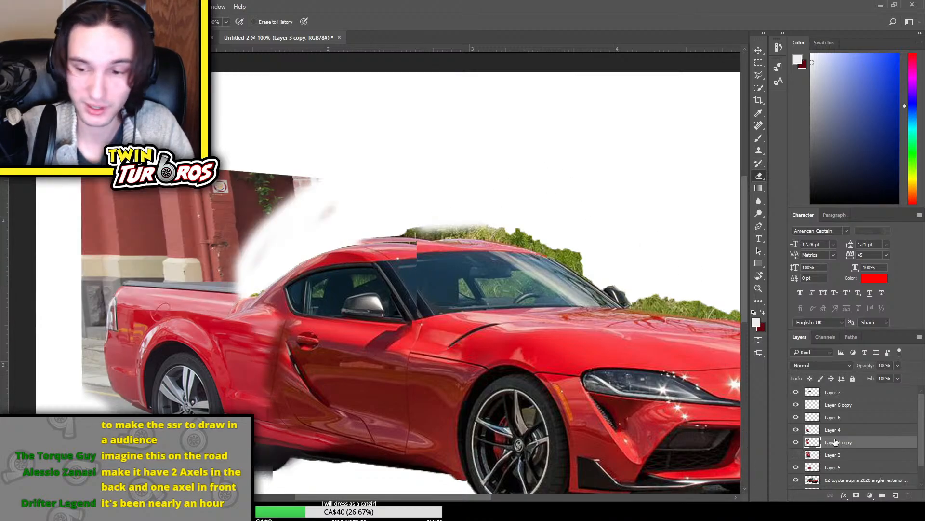
mouse_move(258, 249)
left_mouse_down()
mouse_move(244, 246)
mouse_move(289, 188)
left_mouse_up()
mouse_move(99, 163)
left_mouse_down()
mouse_move(116, 182)
mouse_move(210, 187)
left_mouse_up()
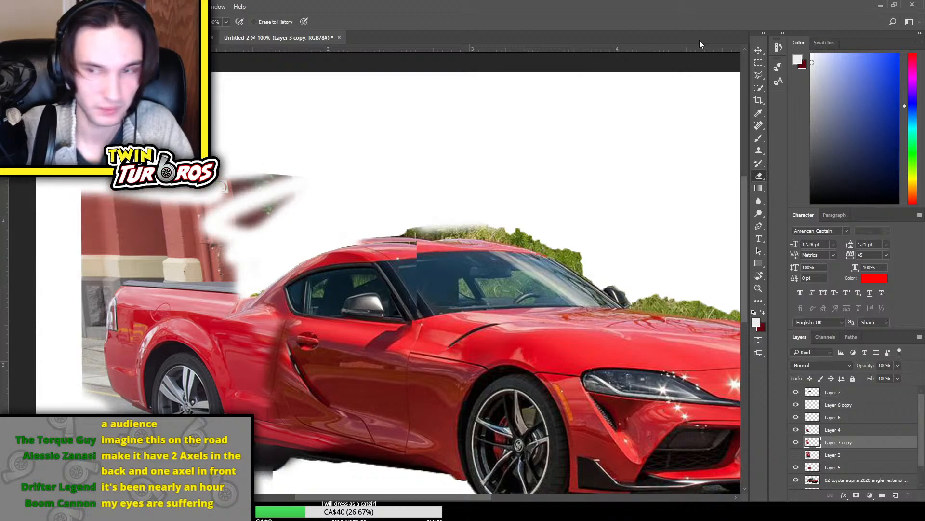
Outline the wall above the bed rail and behind the cabin with the Polygonal Lasso, delete it from Layer 3 copy, and deselect
left_click(759, 75)
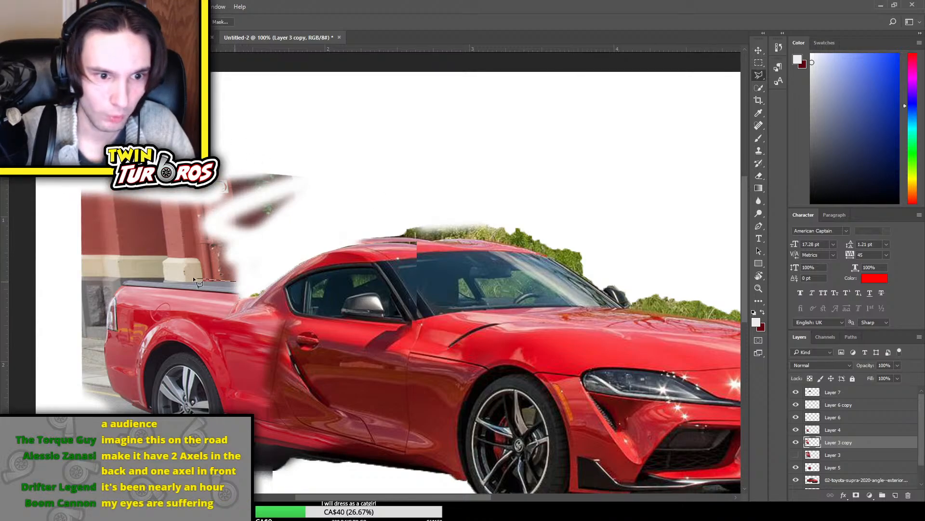
left_click(43, 279)
left_click(39, 304)
left_click(87, 120)
left_click(278, 63)
left_click(362, 107)
left_click(388, 150)
left_click(336, 214)
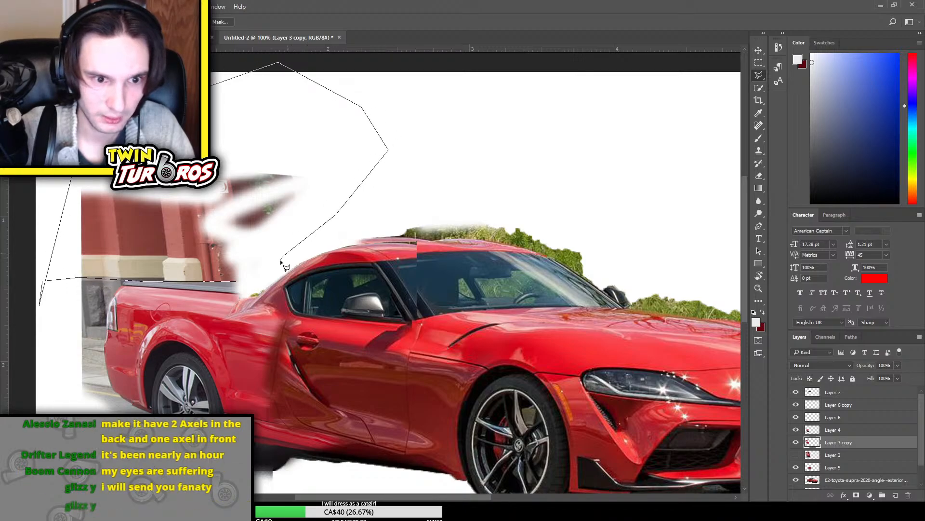
left_click(281, 259)
left_click(237, 283)
key("Delete")
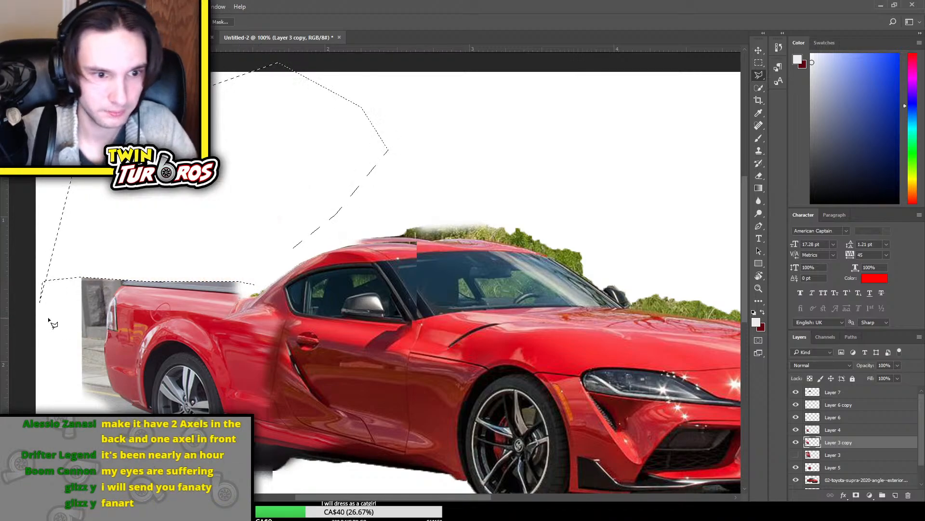
key("ctrl+d")
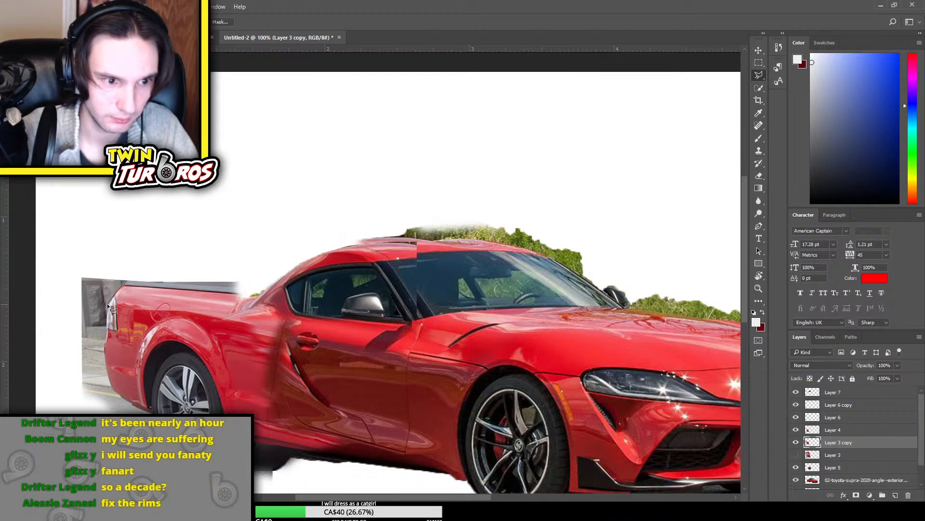
Outline the background behind the tailgate along the taillight and rear bumper with straight lasso segments, delete it, and deselect
left_click(107, 303)
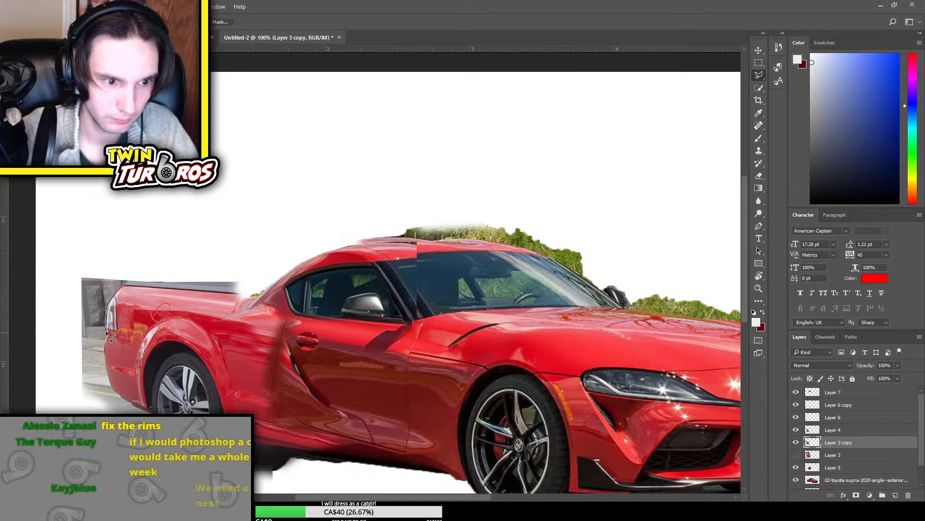
left_click(110, 387)
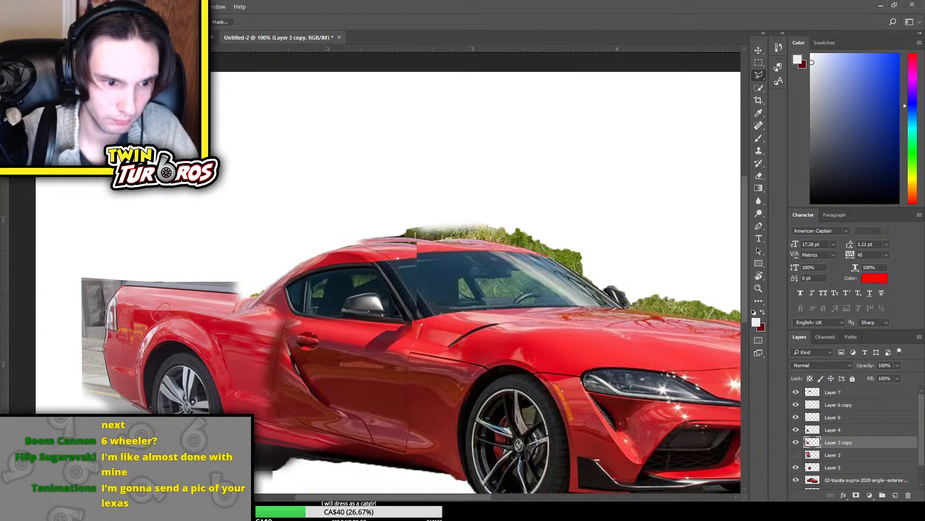
left_click(53, 397)
left_click(66, 275)
left_click(96, 196)
left_click(167, 194)
left_click(166, 236)
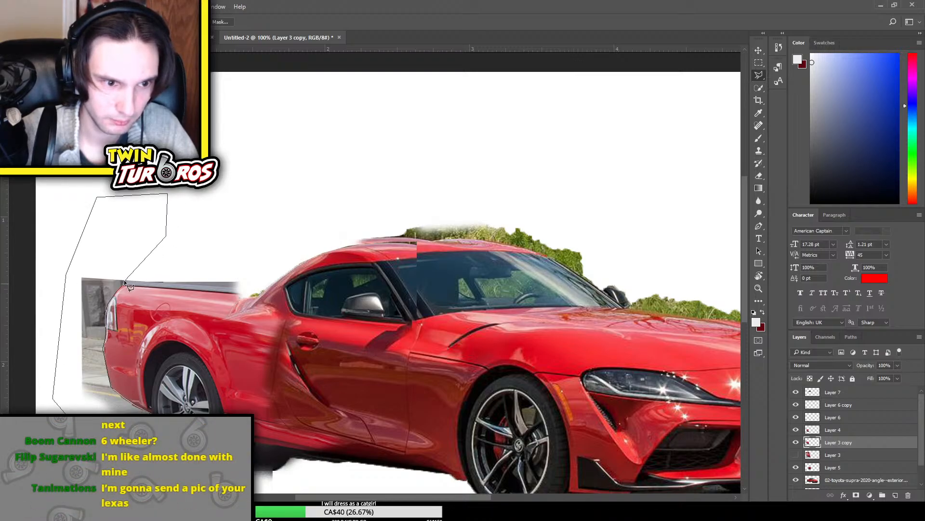
double_click(126, 283)
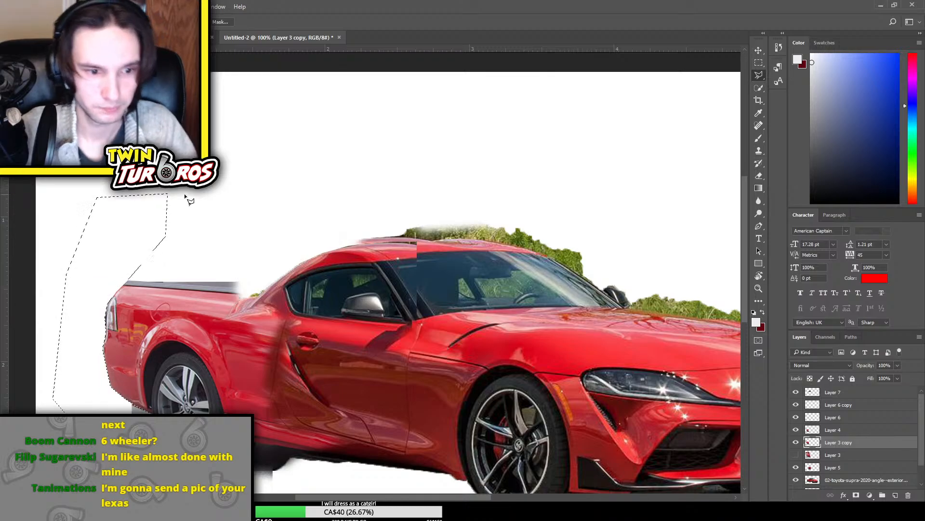
key("ctrl+d")
Copy the front section of the bed rail from Layer 3 copy to a new layer and stretch it forward to meet the cabin
key("ctrl+minus")
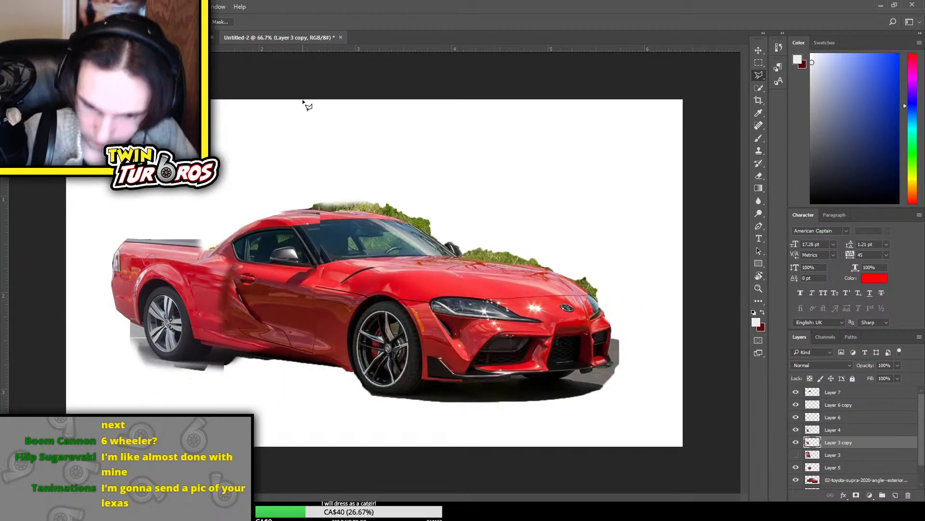
key("ctrl+plus")
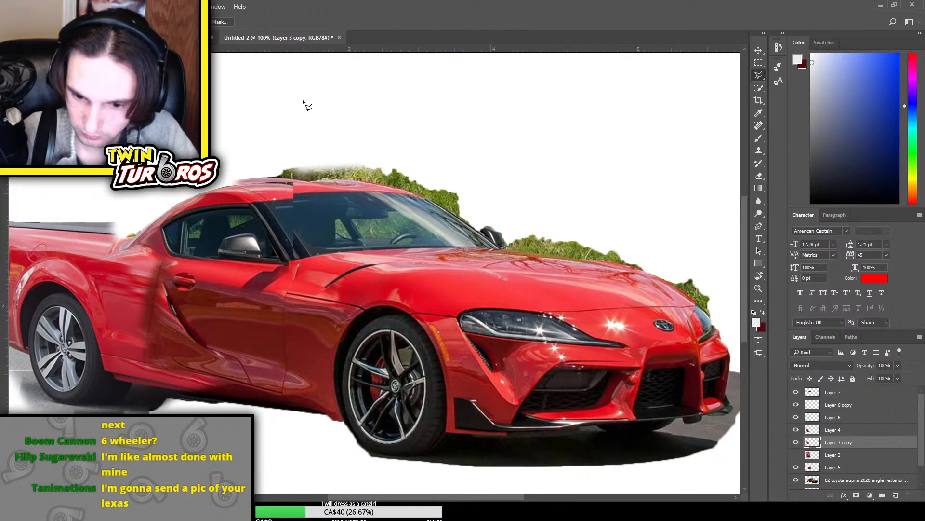
scroll(233, 93, "up", 3)
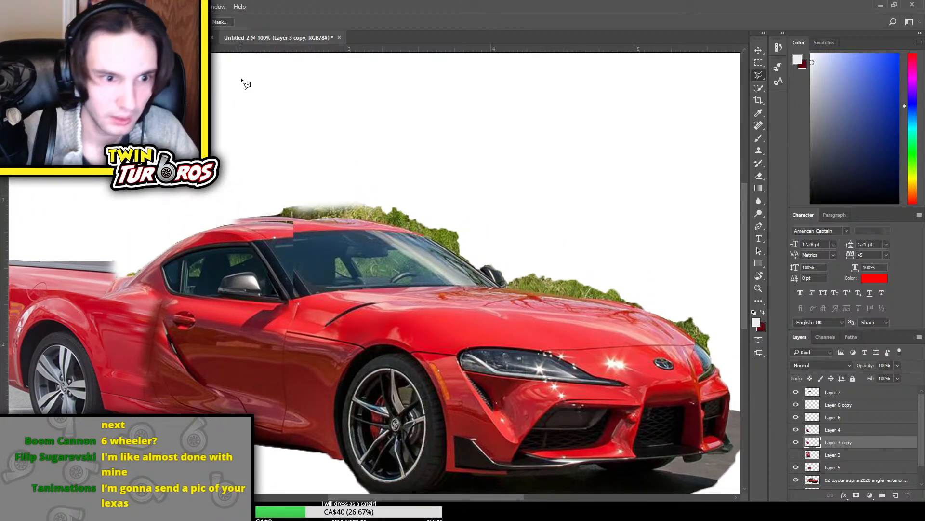
left_click_drag(377, 499, 345, 499)
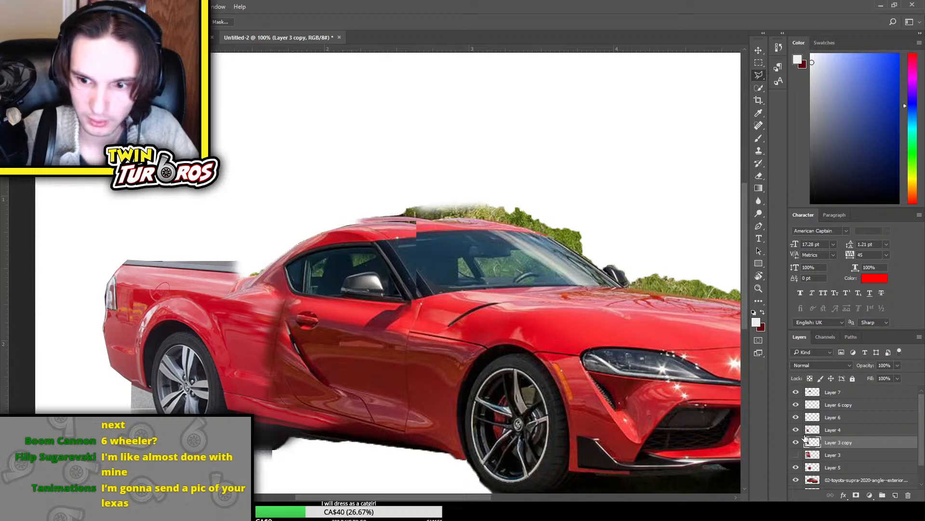
left_click(797, 442)
left_click(796, 442)
key("m")
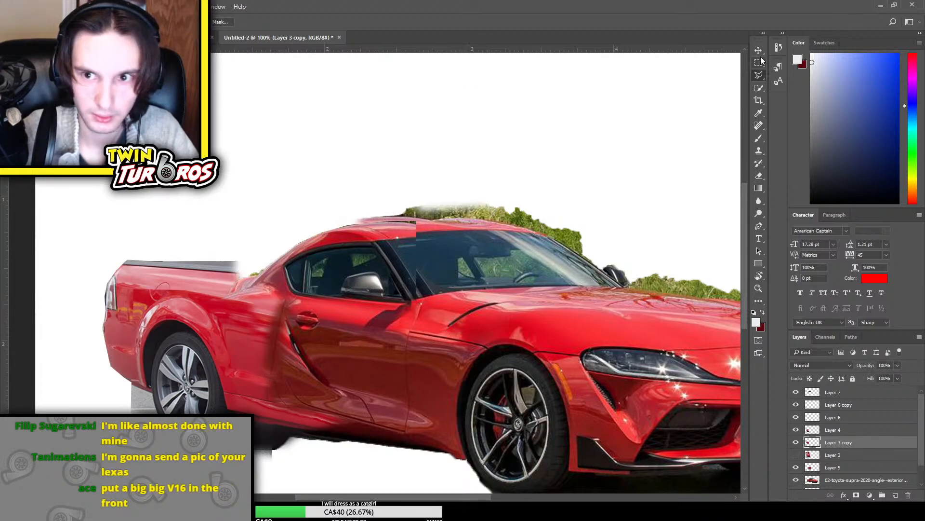
left_click_drag(229, 283, 250, 291)
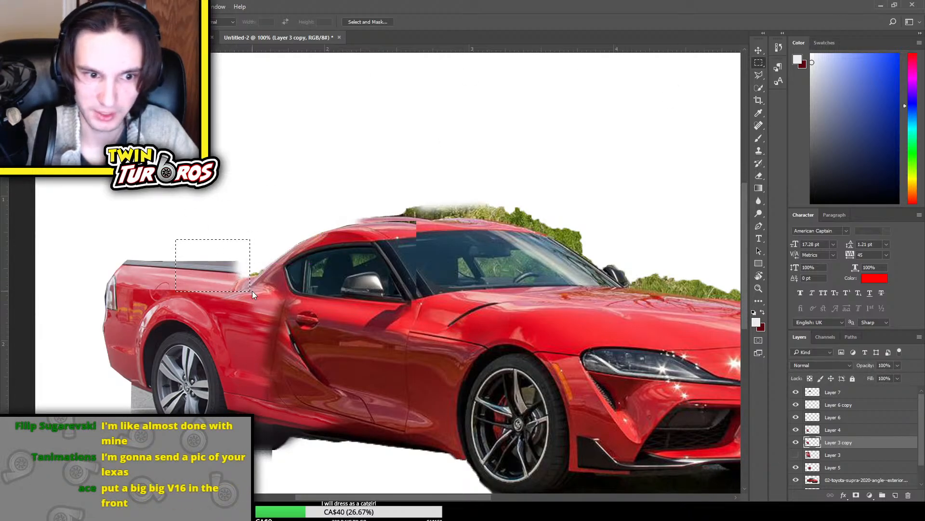
key("ctrl+j")
key("ctrl+t")
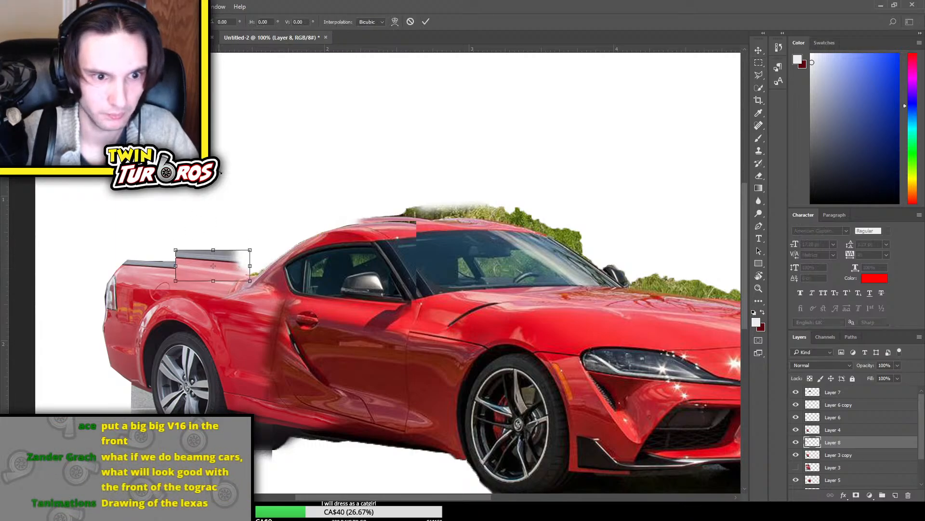
left_click_drag(235, 273, 358, 262)
key("Return")
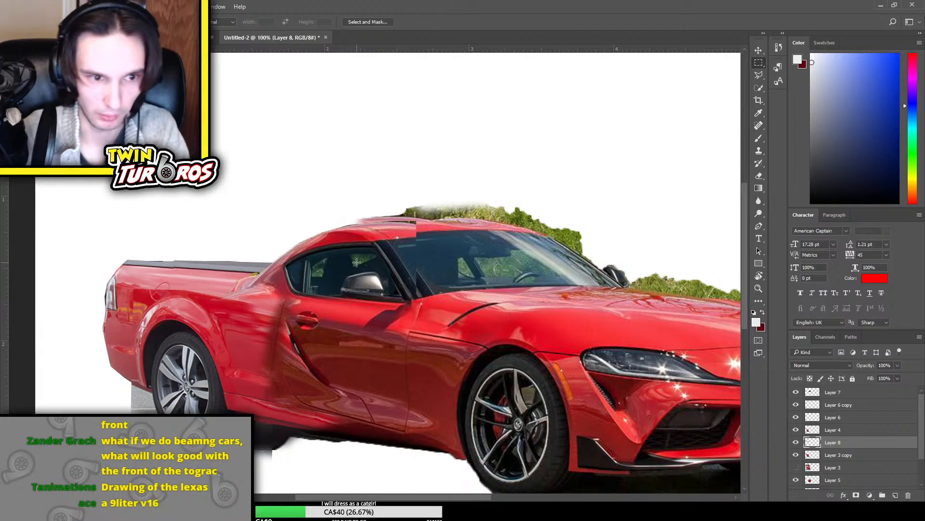
Rotate the copied bed rail section on Layer 8 by -0.49° to line up with the original rail
left_click(762, 53)
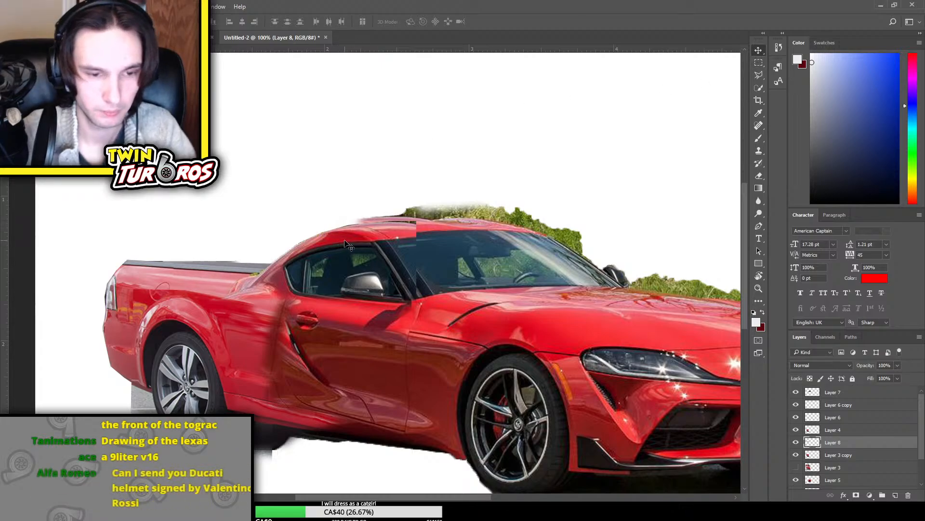
key("ctrl+t")
left_click_drag(427, 210, 421, 211)
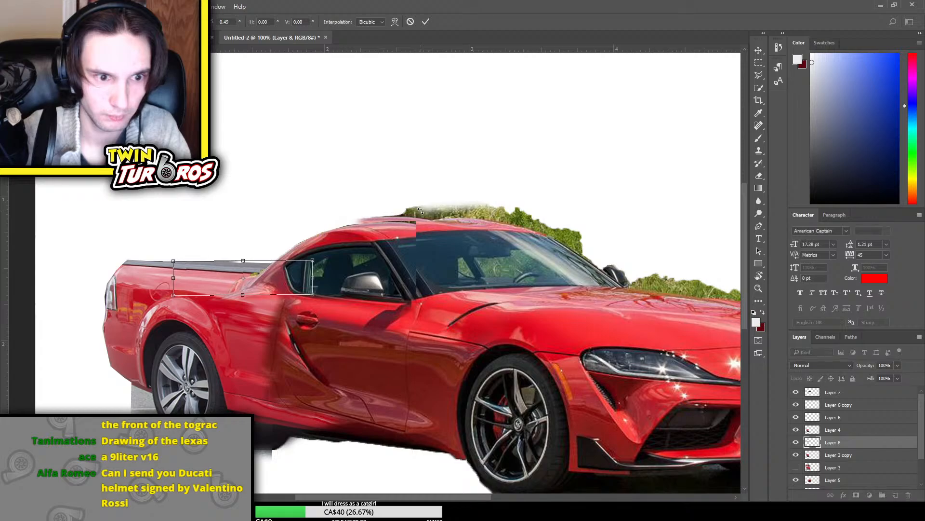
key("Return")
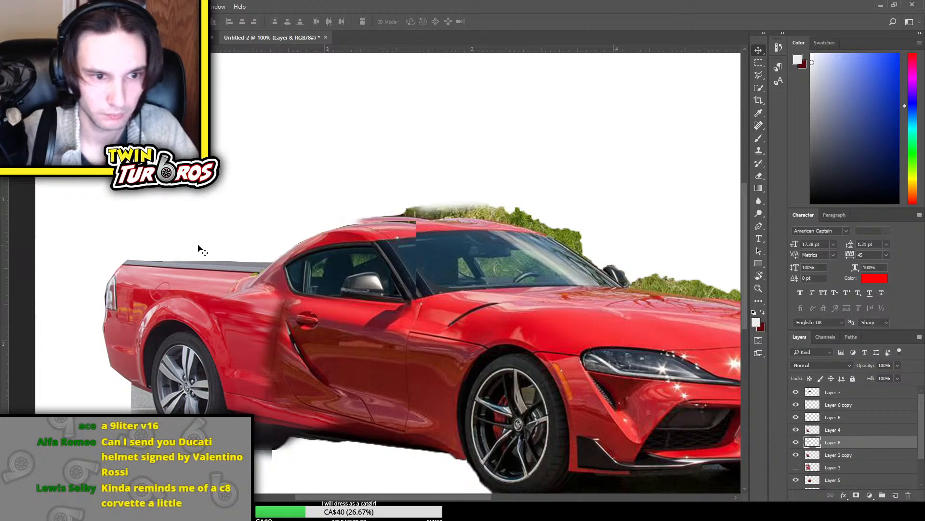
Try erasing the rear lower edge of the cabin section on Layer 7 near the truck bed, and undo the stroke
key("ctrl+0")
key("ctrl+h")
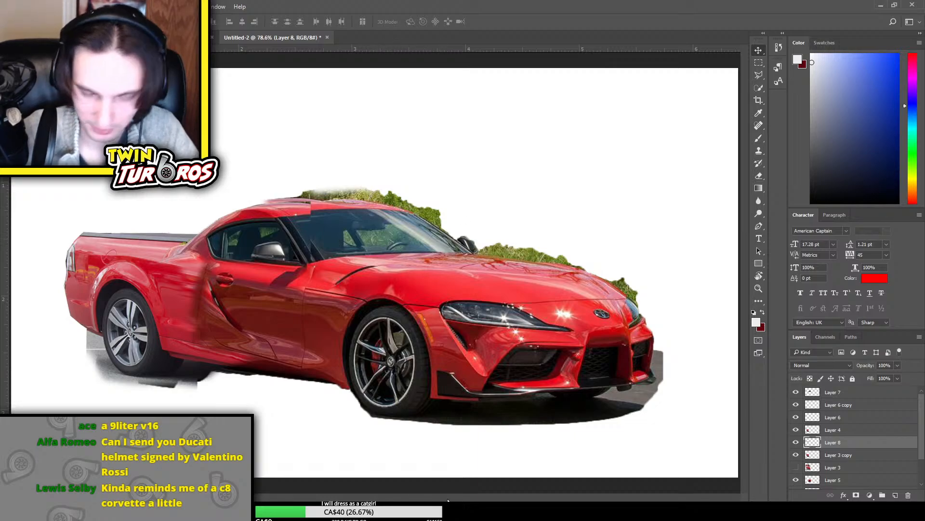
scroll(354, 224, "up", 2)
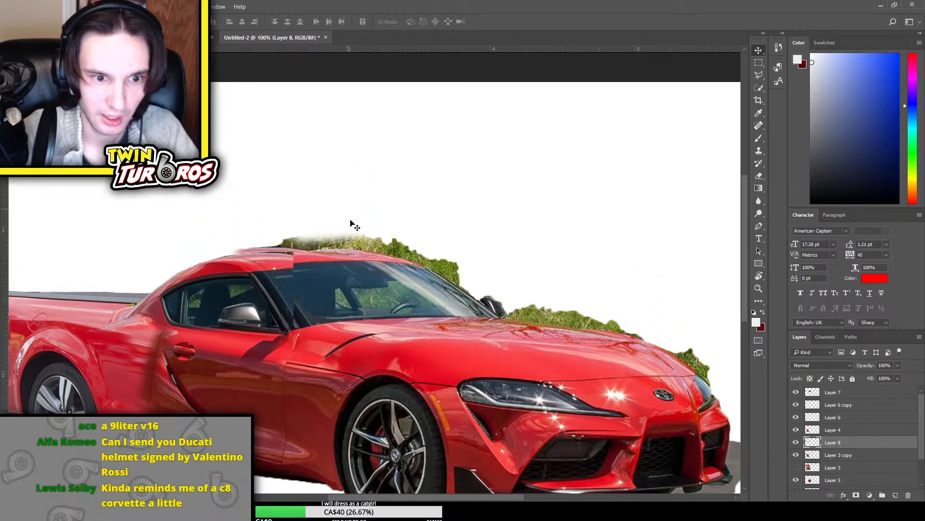
scroll(351, 224, "down", 1)
left_click_drag(348, 495, 292, 487)
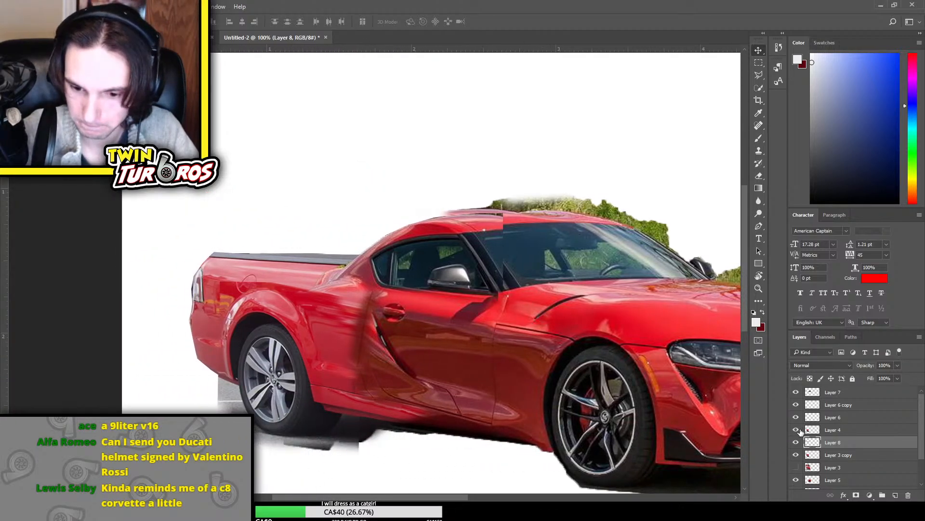
left_click(795, 392)
left_click(796, 392)
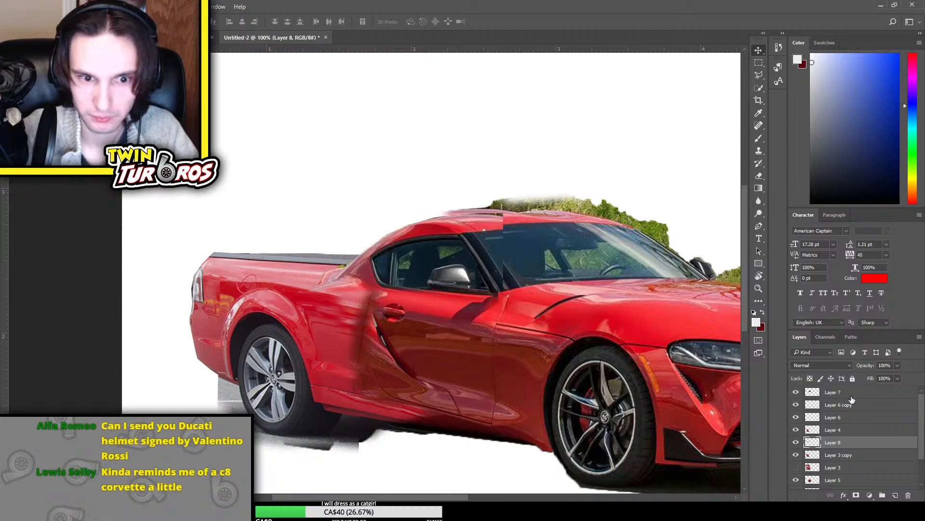
left_click(843, 392)
key("e")
mouse_move(322, 281)
left_mouse_down()
mouse_move(345, 295)
mouse_move(359, 287)
mouse_move(337, 276)
left_mouse_up()
key("ctrl+z")
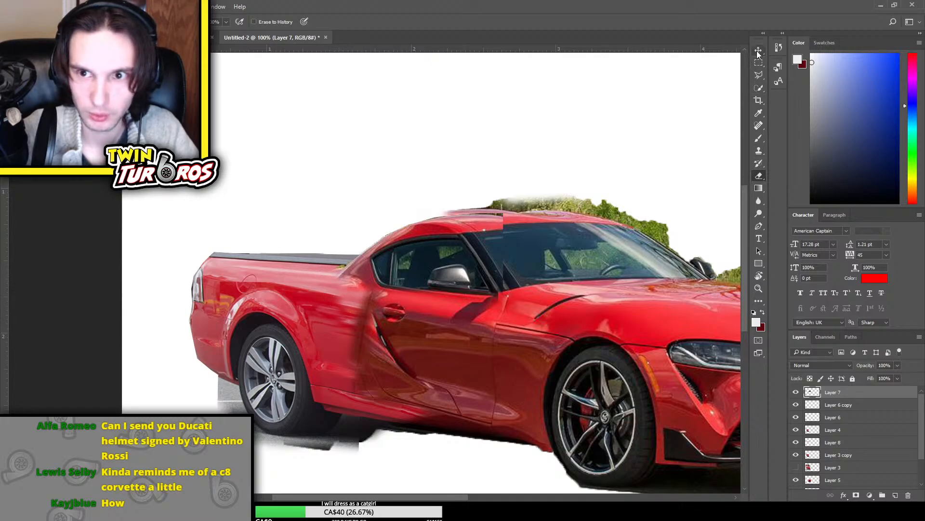
Transform the cabin section on Layer 7, raising its roof edge slightly and pulling its rear edge forward
left_click(796, 392)
left_click(795, 392)
key("ctrl+t")
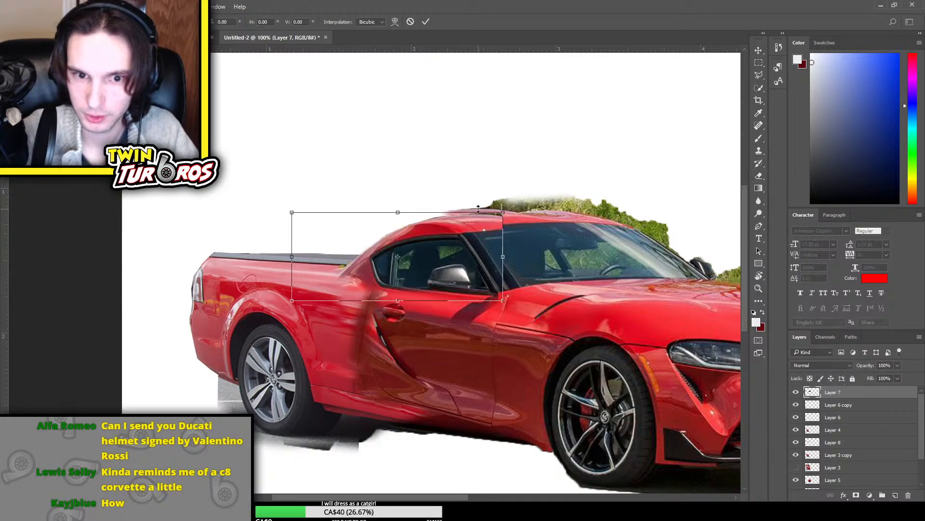
left_click_drag(452, 210, 449, 202)
left_click_drag(292, 252, 309, 255)
key("Return")
key("e")
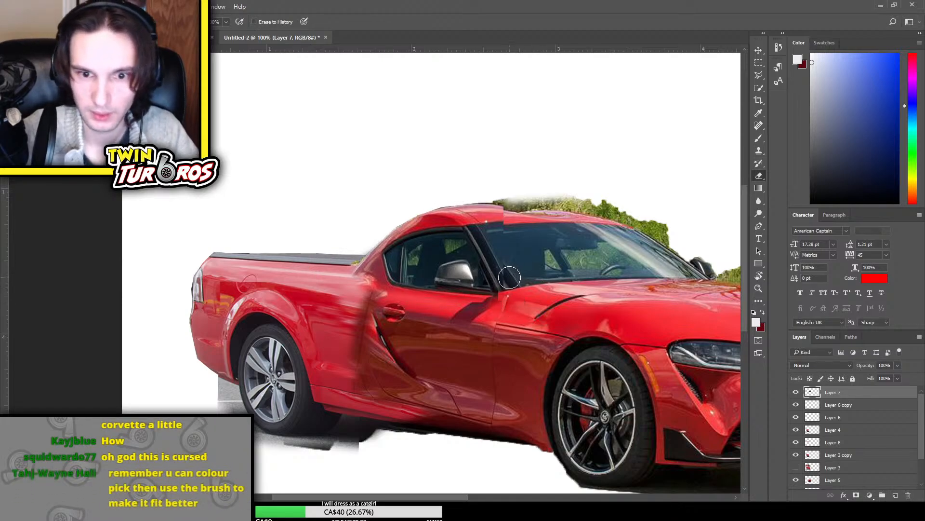
Erase the front roof edge of the cabin section on Layer 7 and transform its front side slightly forward to meet the windshield
mouse_move(499, 228)
left_mouse_down()
mouse_move(513, 251)
mouse_move(490, 199)
mouse_move(450, 192)
left_mouse_up()
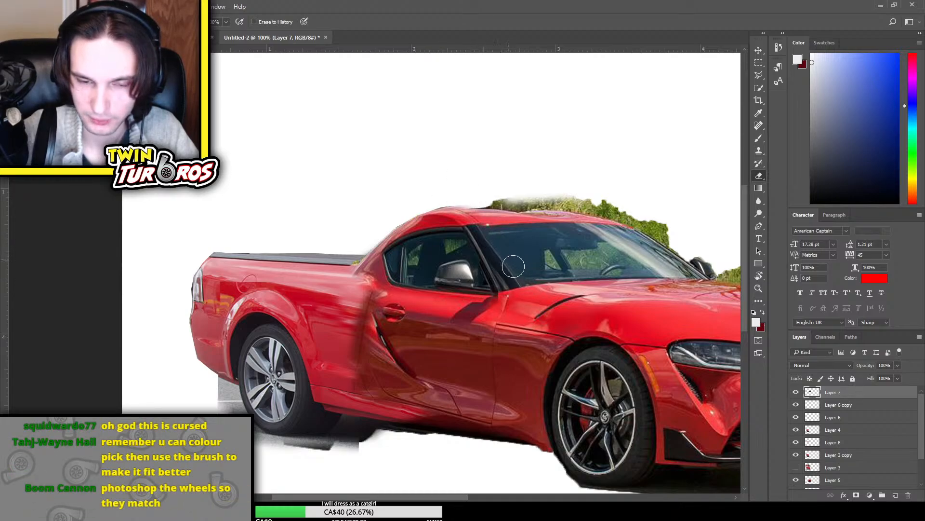
key("ctrl+t")
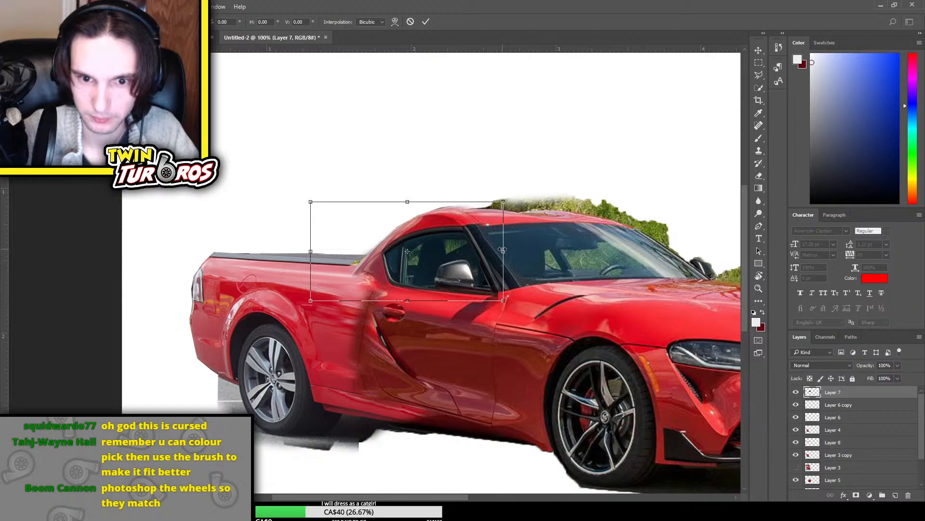
left_click_drag(506, 250, 511, 253)
key("Return")
key("e")
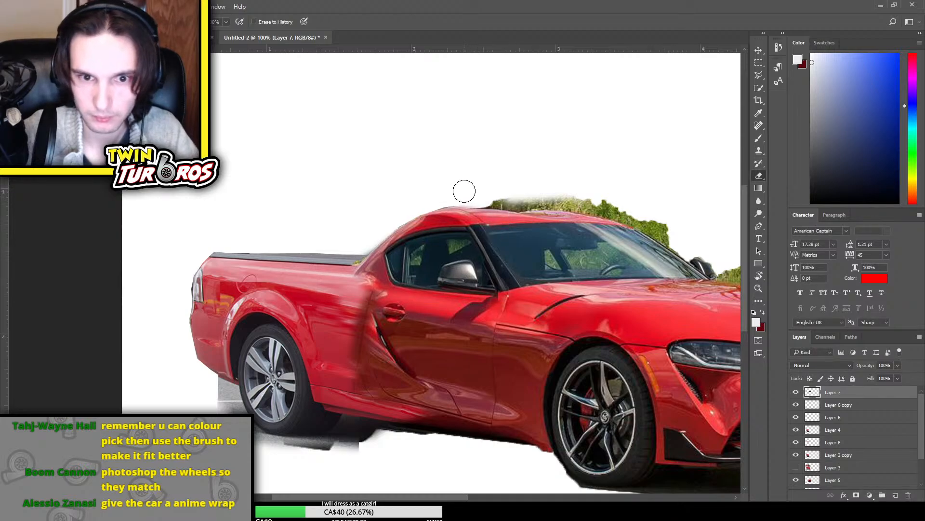
Inspect the overall blend of the truck bed, cabin and Supra front at full view and close up
key("ctrl+minus")
key("ctrl+minus")
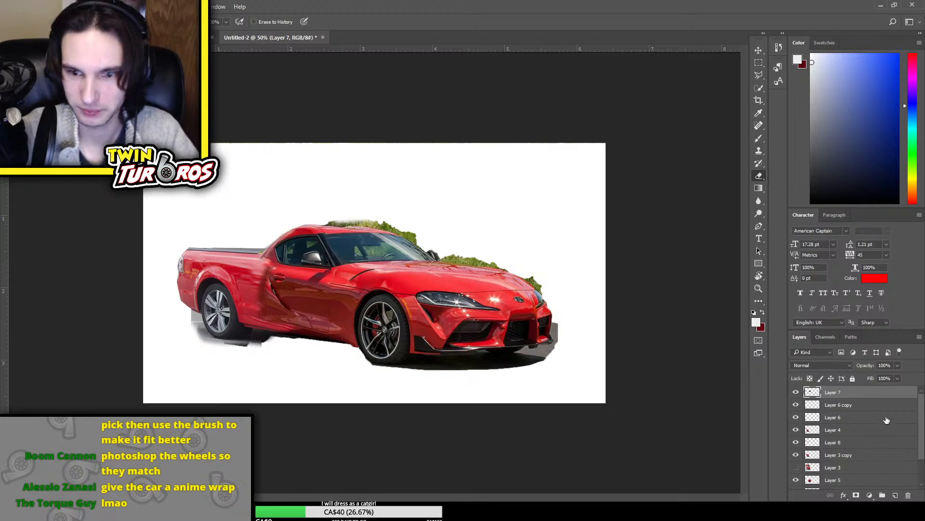
left_click(795, 408)
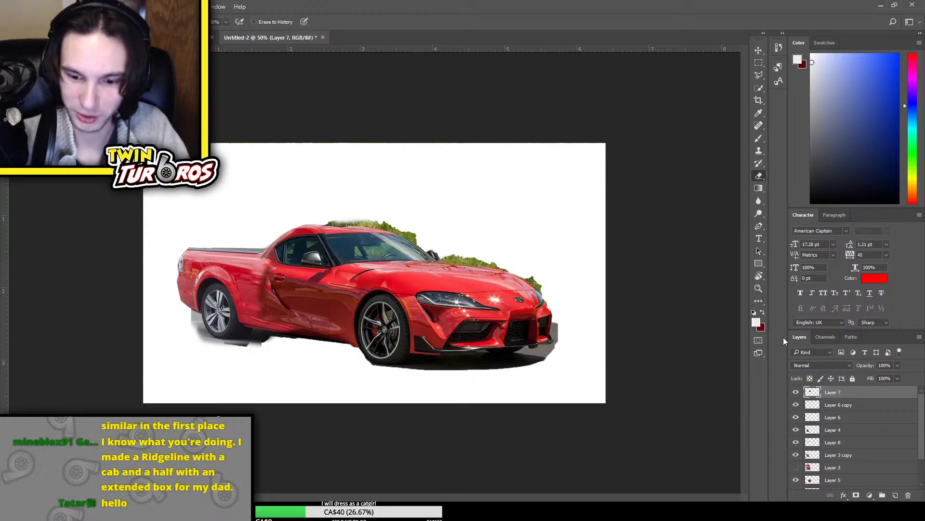
key("ctrl+plus")
key("ctrl+plus")
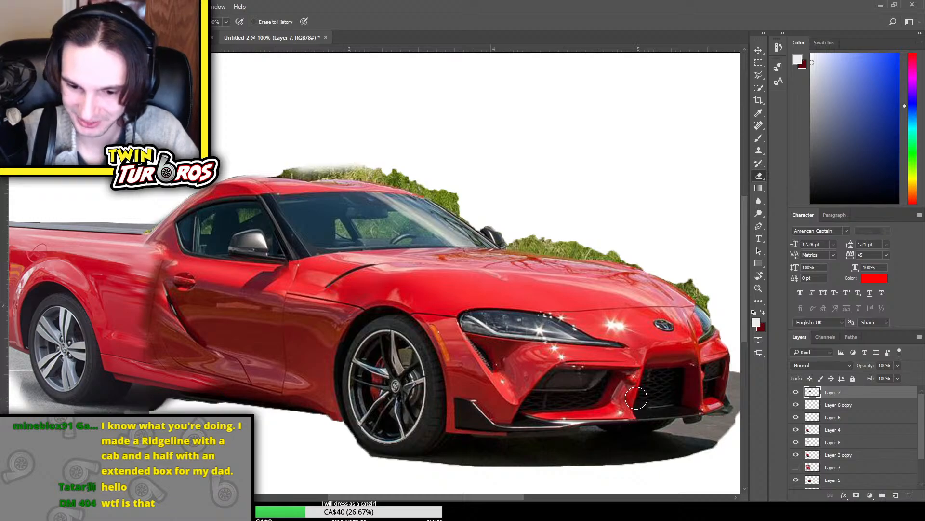
scroll(634, 396, "up", 2)
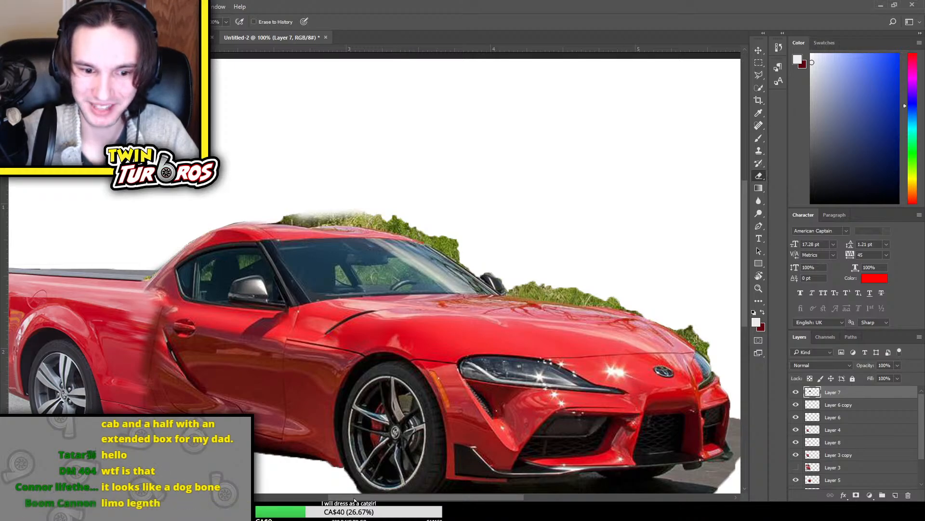
left_click_drag(355, 498, 324, 499)
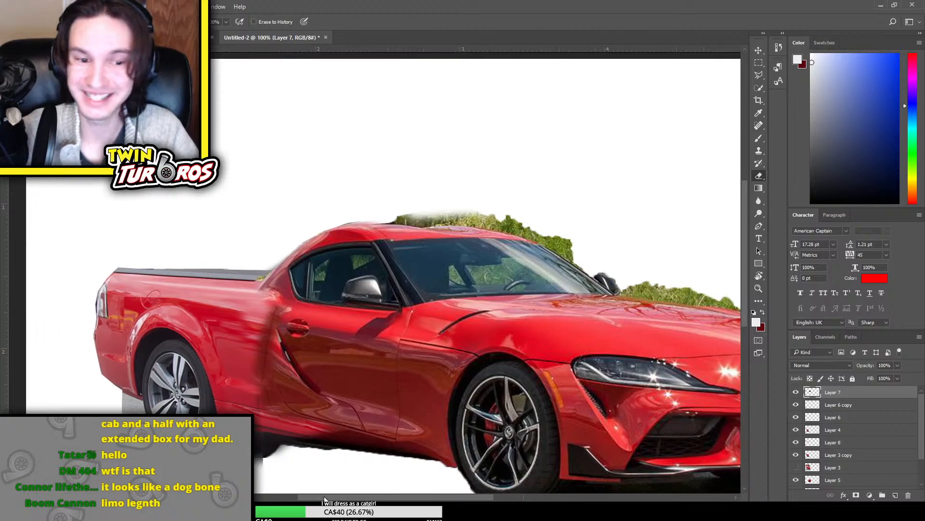
scroll(813, 407, "down", 3)
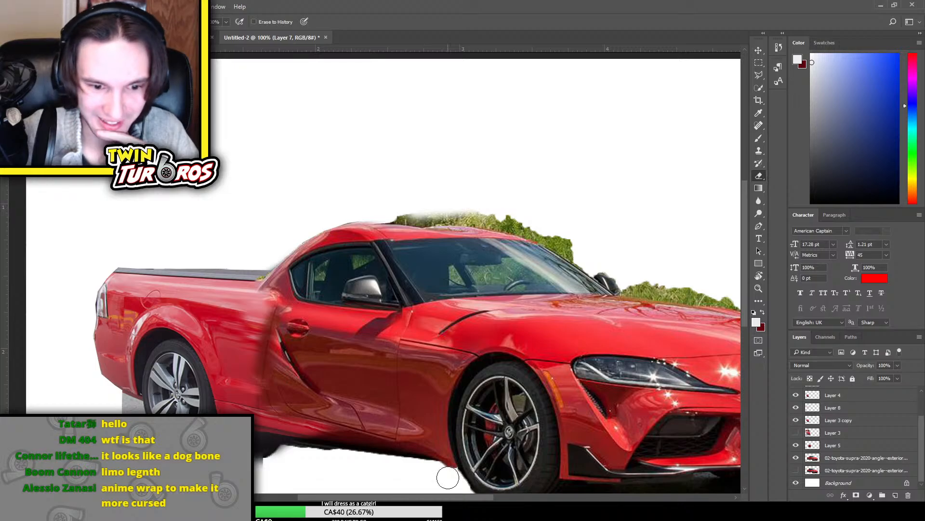
Select the visible Supra copy layer and check which parts of the car it contains by toggling its visibility
left_click(796, 457)
left_click(796, 457)
left_click(860, 459)
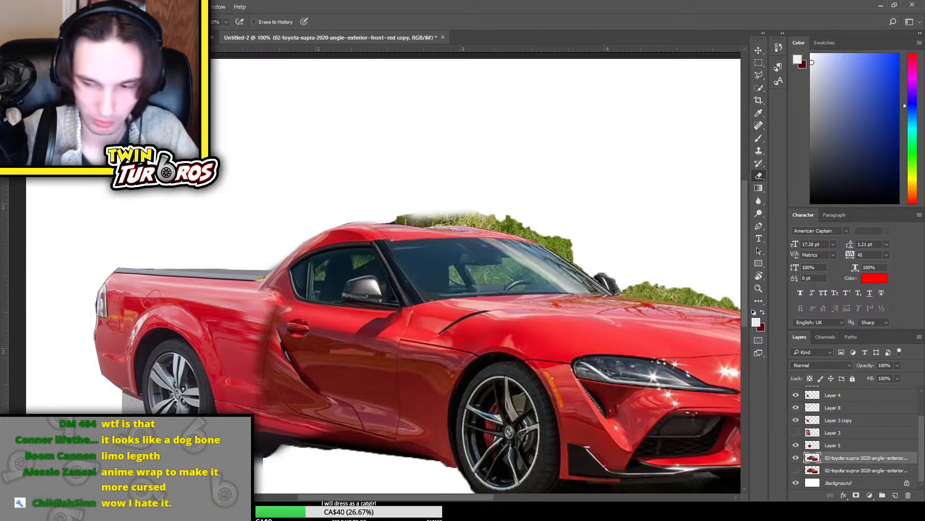
left_click(797, 456)
left_click(796, 457)
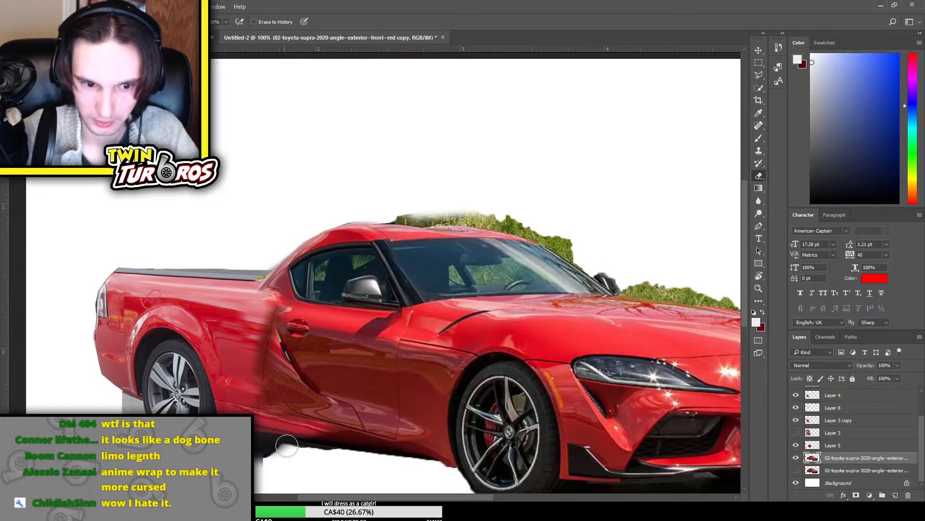
left_click(796, 458)
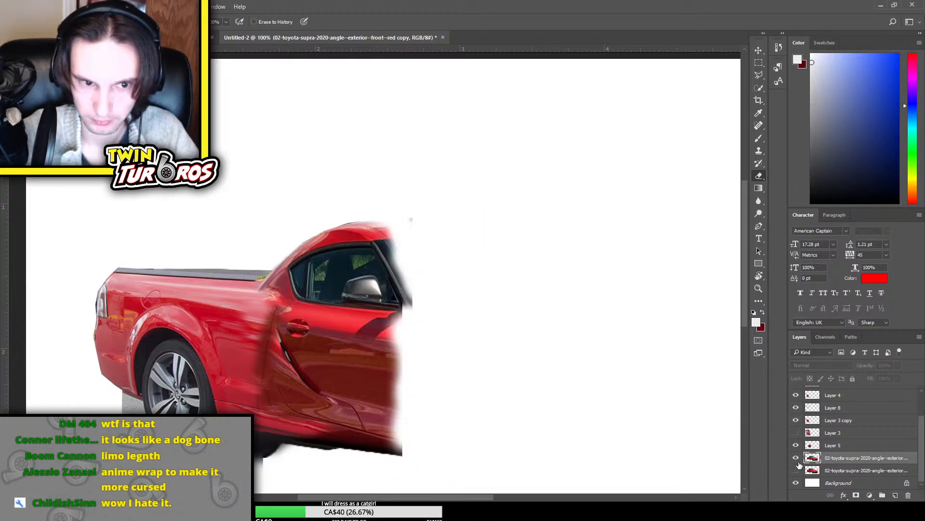
left_click(797, 460)
scroll(423, 238, "up", 1)
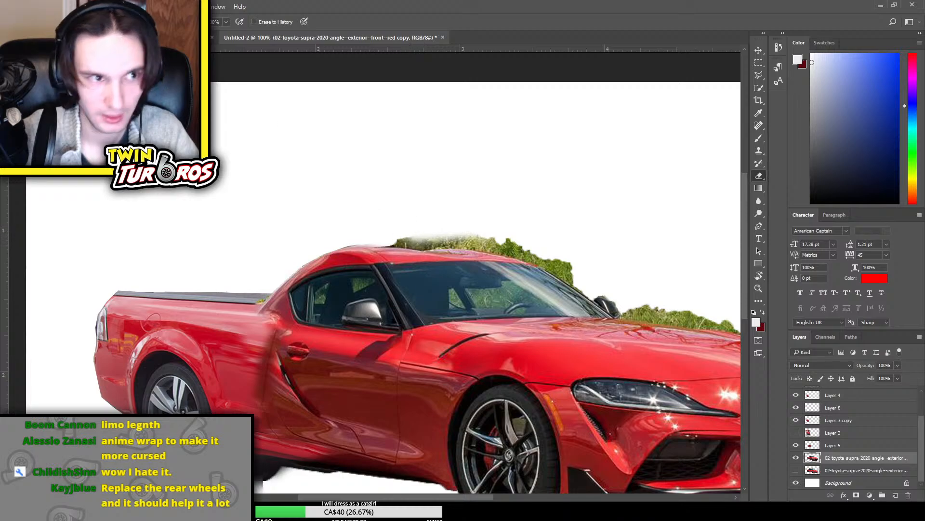
Outline the greenery behind the roof and windshield with the Polygonal Lasso, including the far mirror, and delete it from the Supra copy layer
left_click(759, 75)
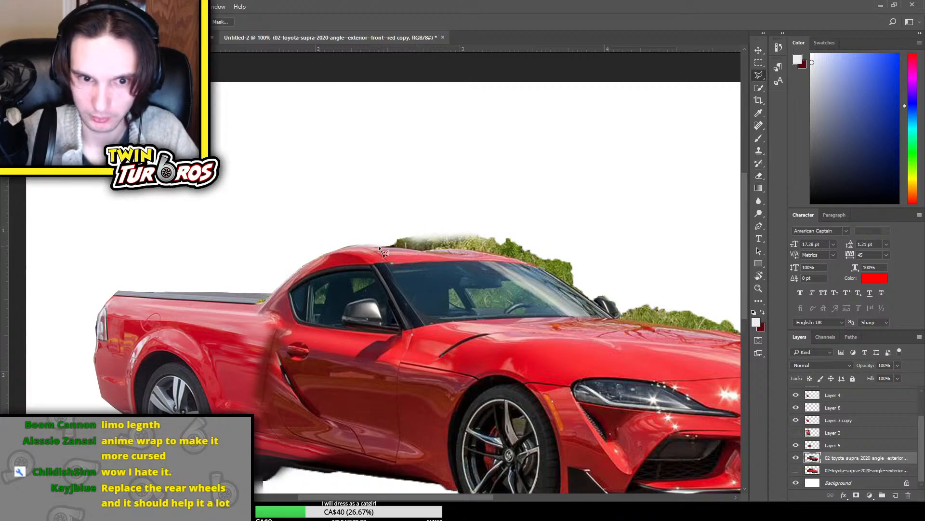
left_click(422, 252)
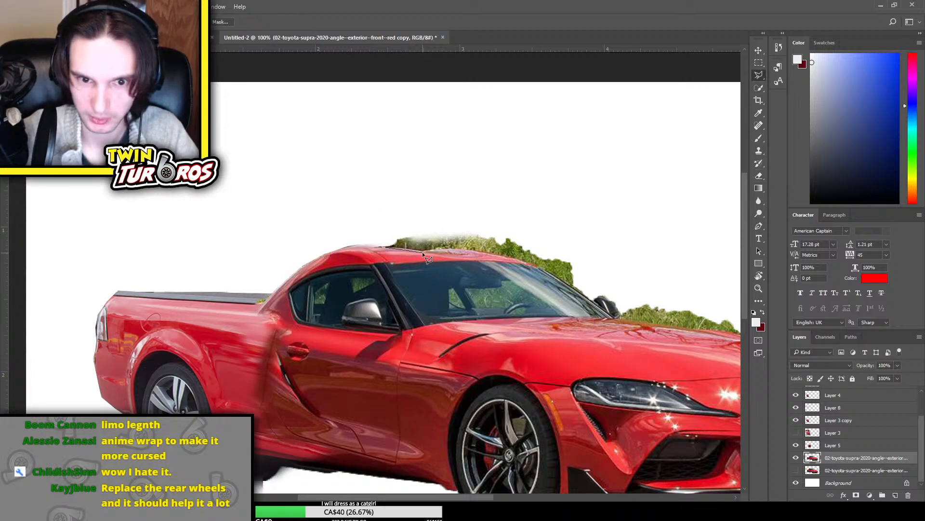
left_click(528, 262)
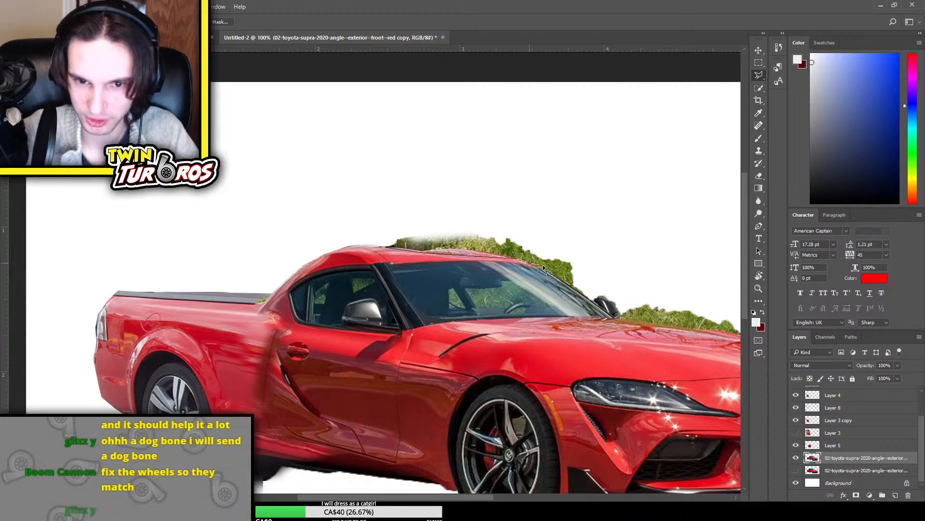
left_click(583, 293)
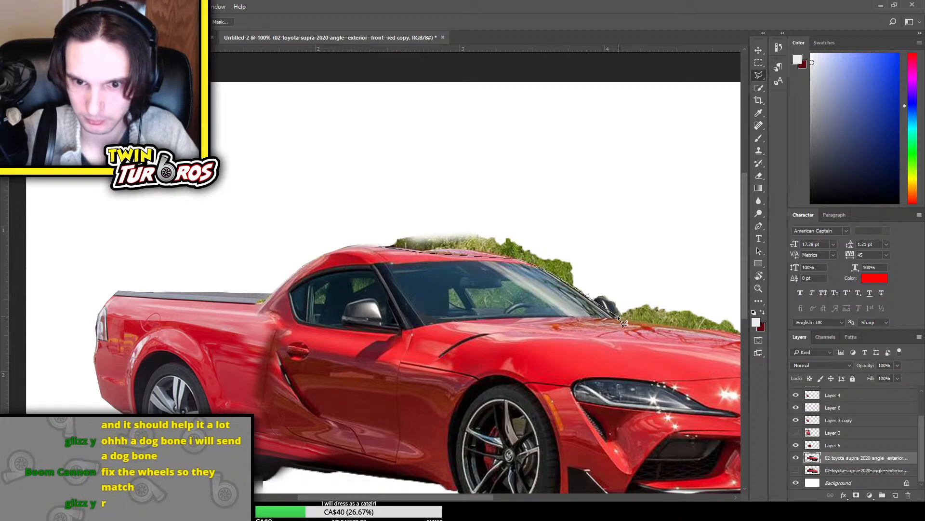
left_click(615, 317)
left_click(681, 269)
left_click(651, 213)
left_click(552, 180)
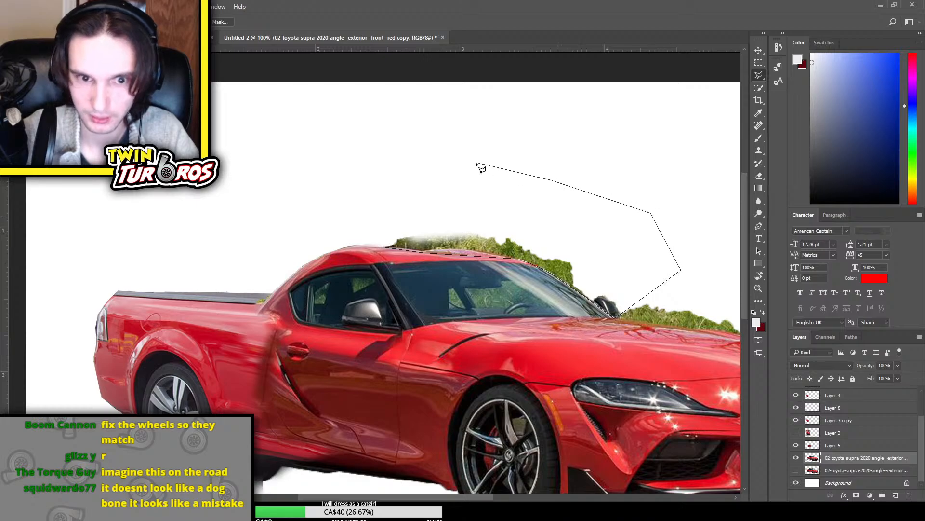
left_click(422, 160)
left_click(327, 158)
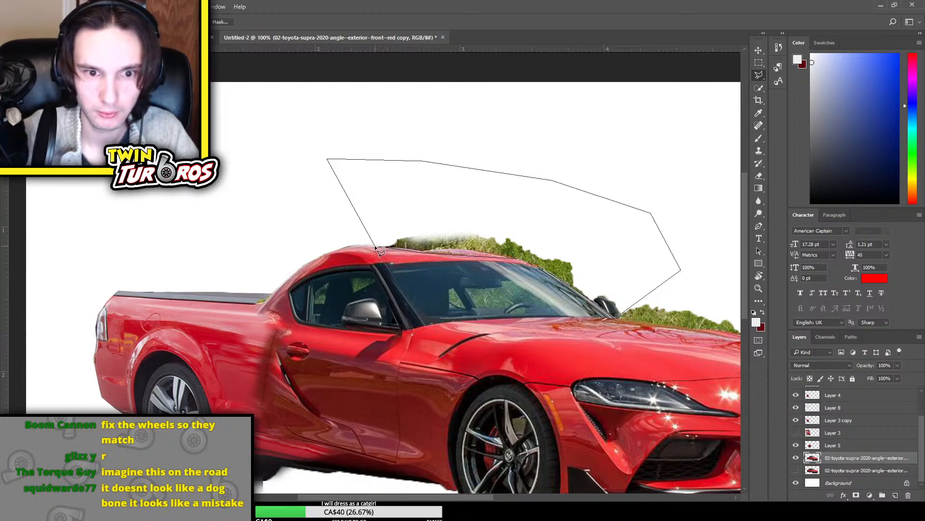
left_click(381, 247)
key("ctrl+d")
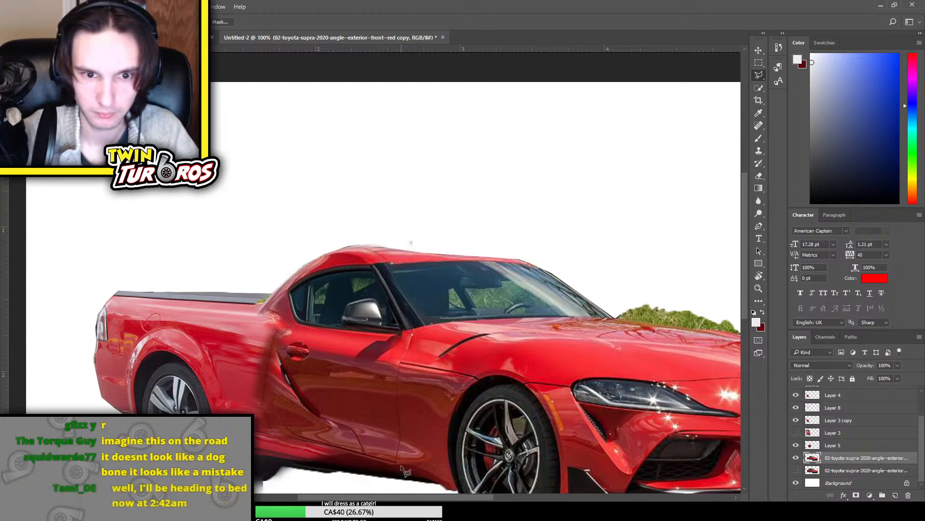
Outline the remaining greenery above the hood down to the far headlight and delete it from the Supra copy layer
left_click_drag(402, 499, 475, 499)
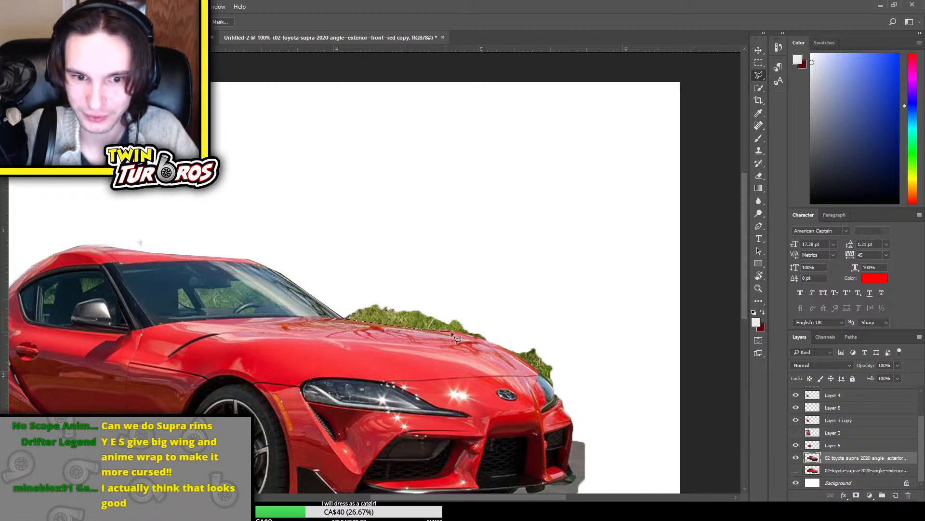
left_click(472, 336)
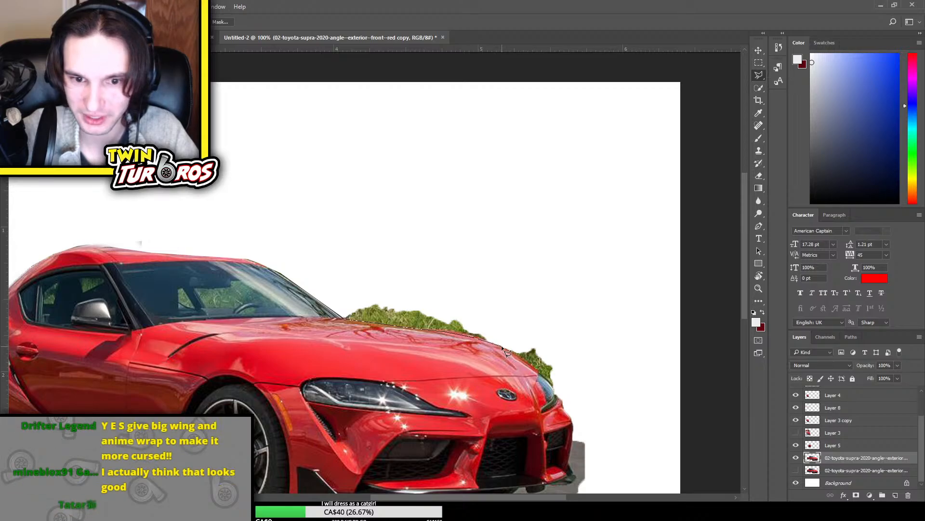
left_click(534, 369)
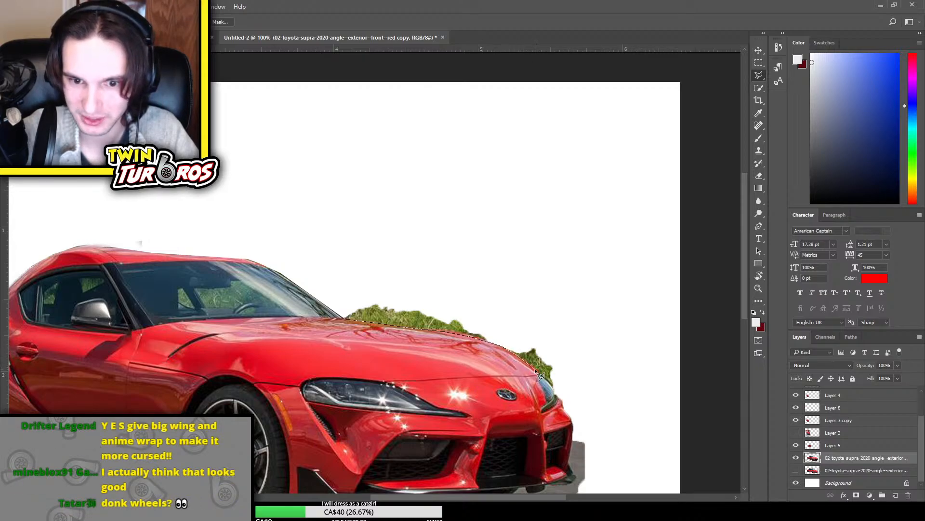
left_click(555, 389)
left_click(611, 370)
left_click(579, 313)
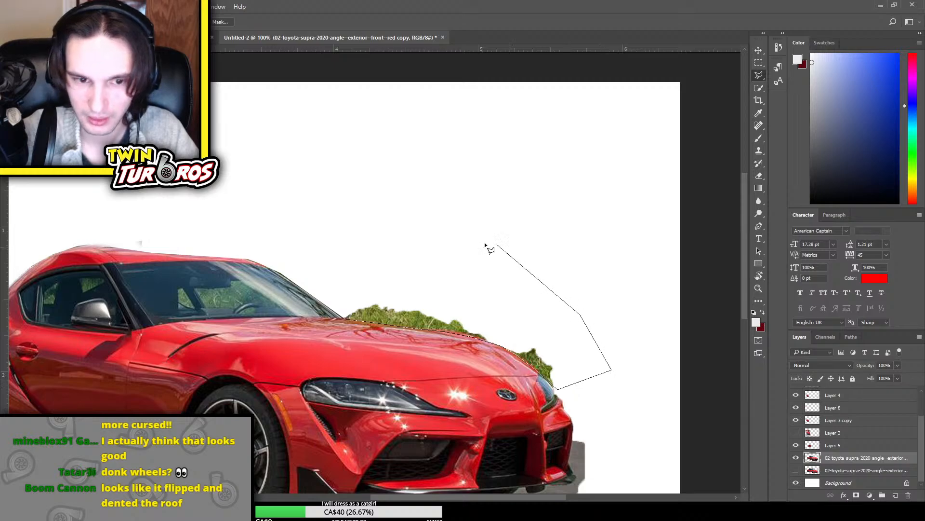
left_click(498, 244)
left_click(409, 244)
left_click(357, 265)
left_click(344, 318)
key("Delete")
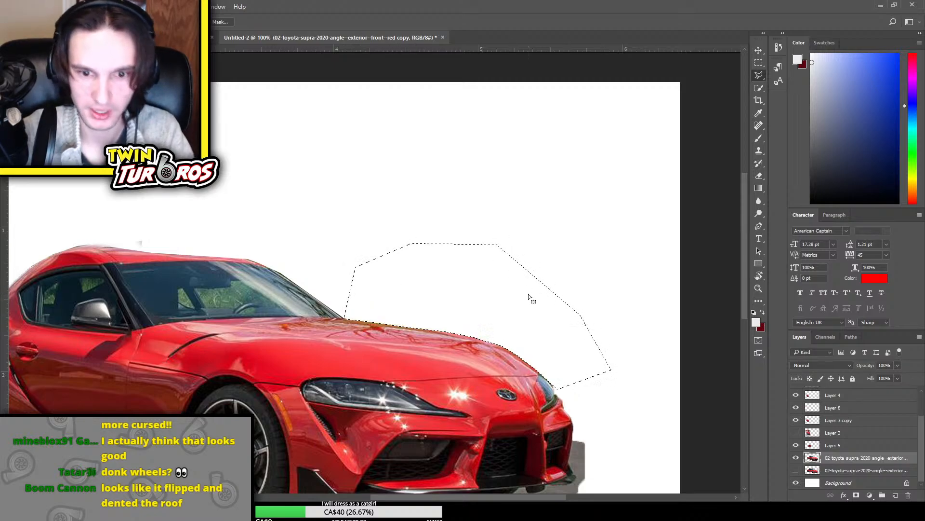
key("ctrl+d")
Toggle layers to find the source of the stray speck above the roof and erase it from Layer 7
key("ctrl+minus")
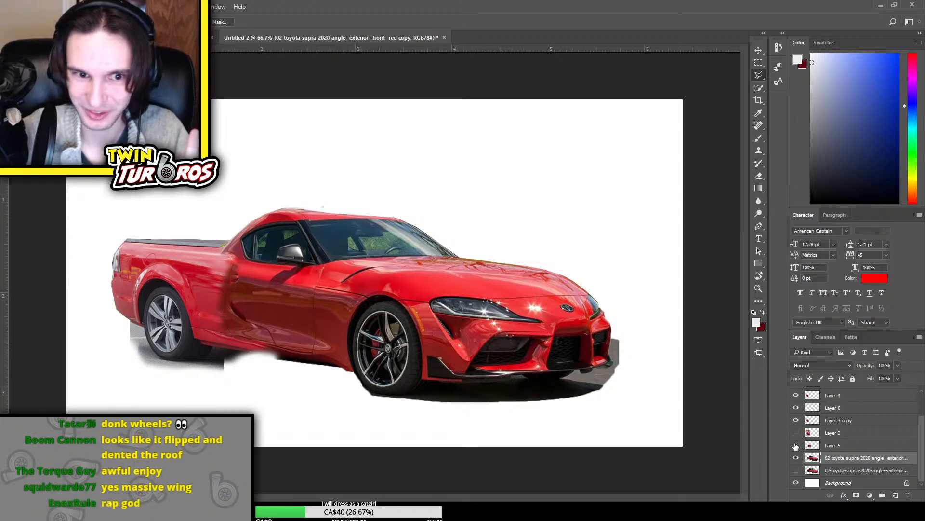
scroll(819, 453, "up", 3)
scroll(800, 441, "down", 1)
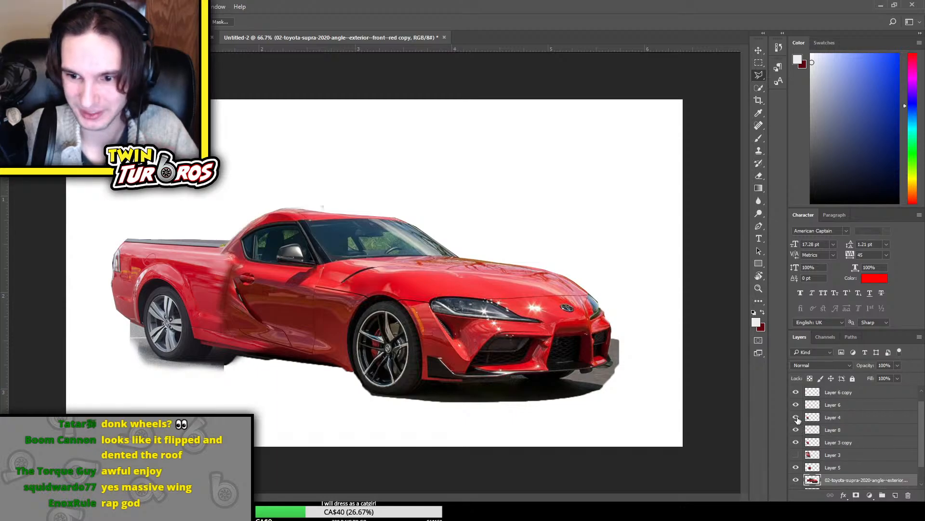
scroll(798, 418, "up", 1)
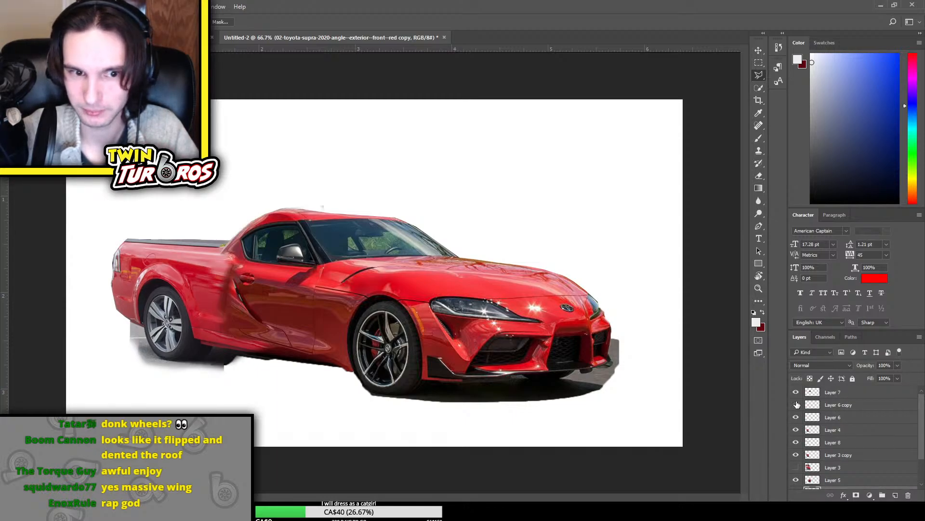
left_click(795, 392)
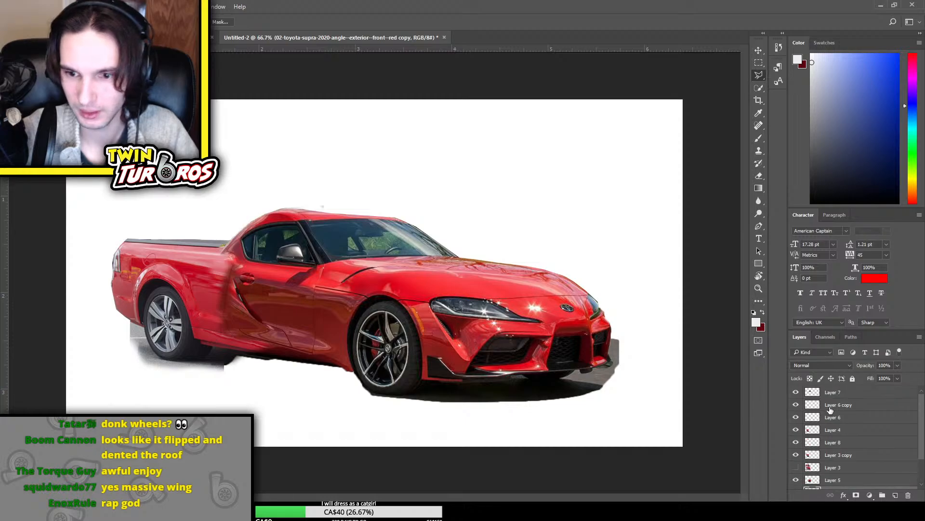
left_click(874, 396)
key("e")
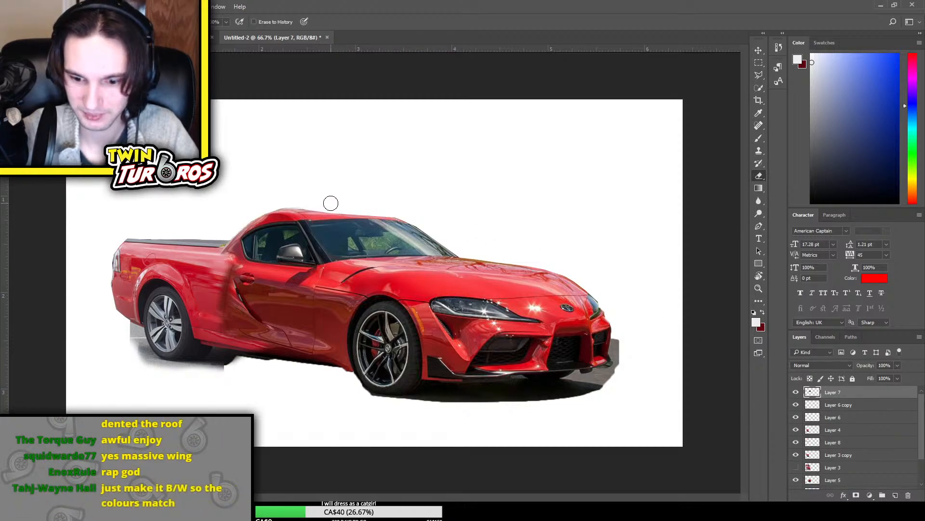
Compare the original Supra layer with its copy by toggling both, leaving the original hidden and the copy shown and selected
scroll(850, 426, "down", 3)
left_click(850, 471)
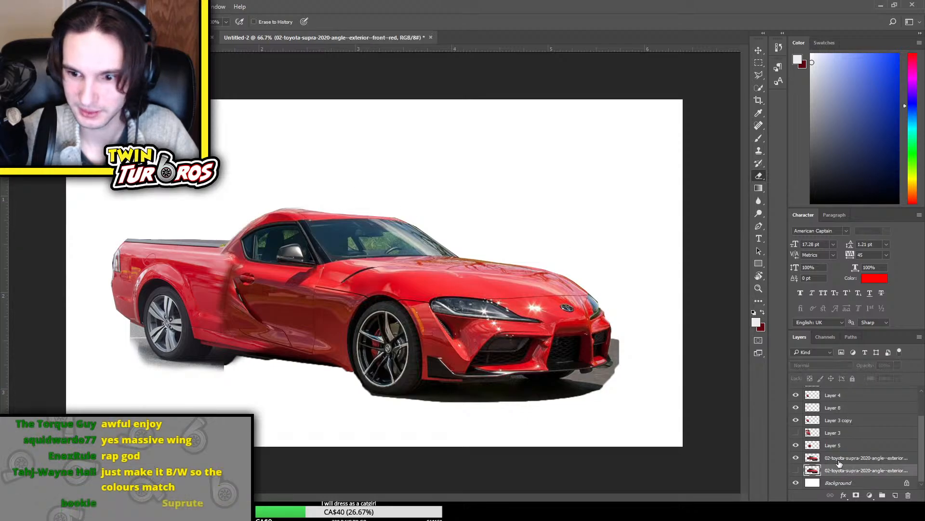
left_click(796, 471)
left_click_drag(851, 472, 861, 506)
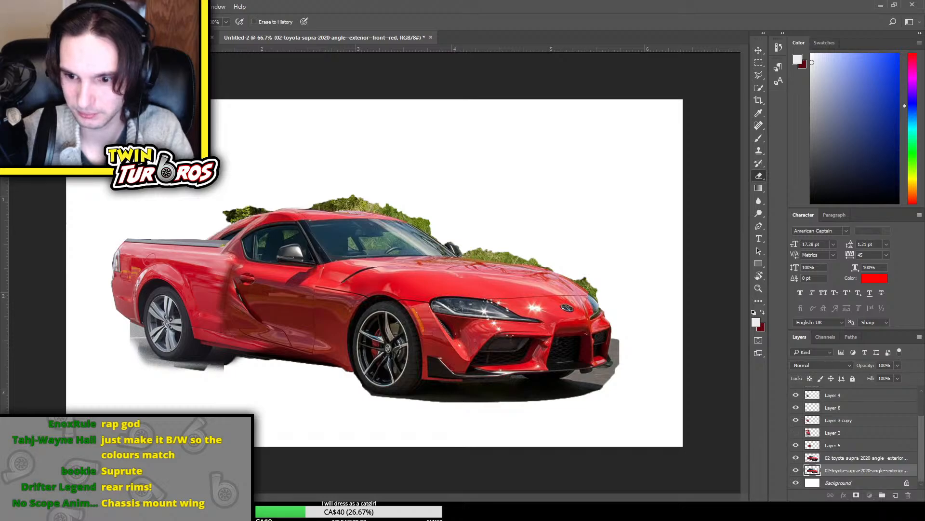
left_click(791, 458)
left_click(791, 458)
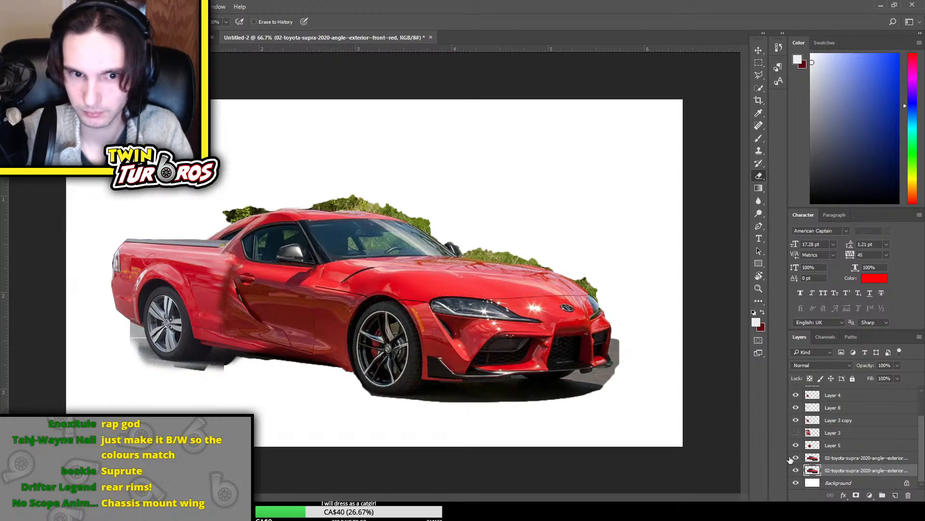
left_click(796, 470)
left_click(796, 457)
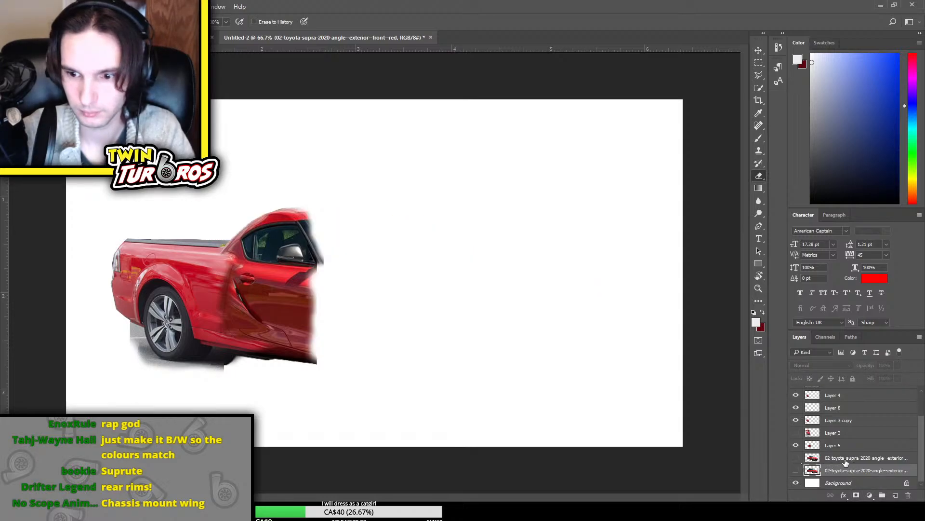
left_click(796, 457)
left_click(863, 458)
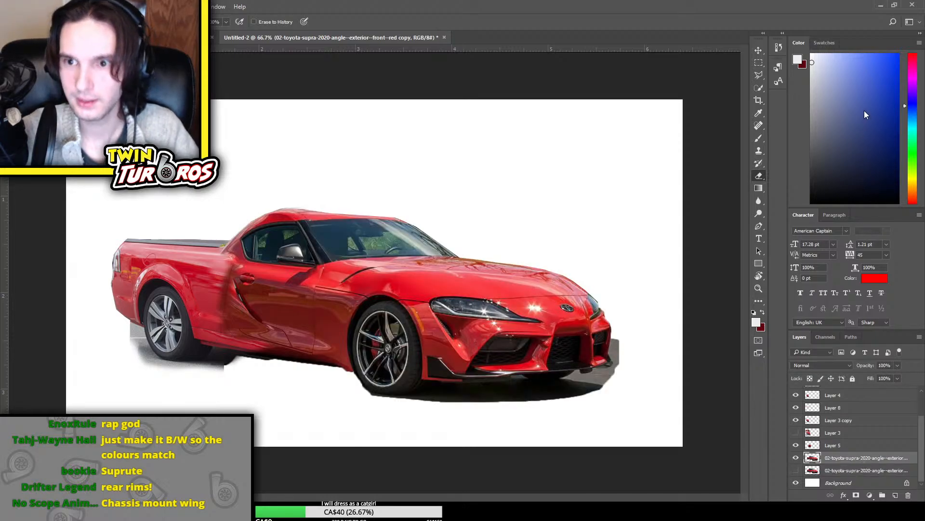
key("ctrl+j")
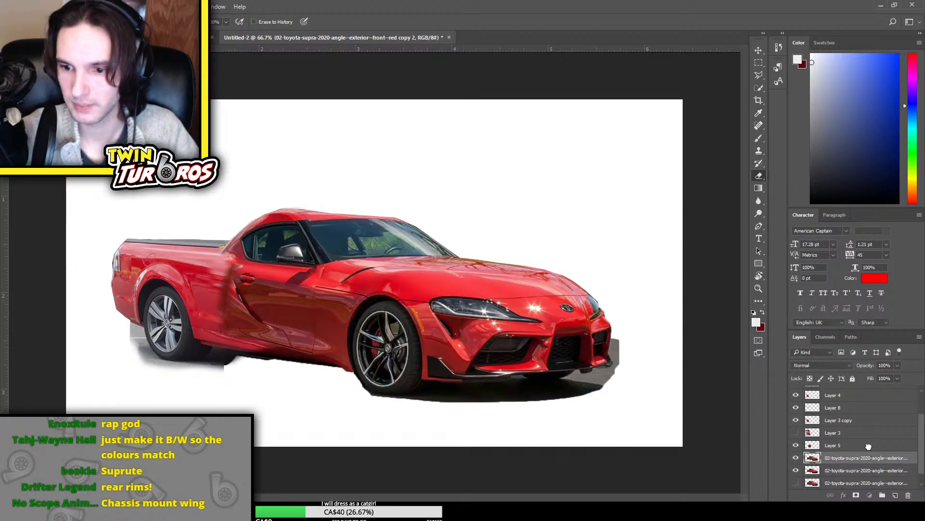
left_click_drag(869, 456, 863, 390)
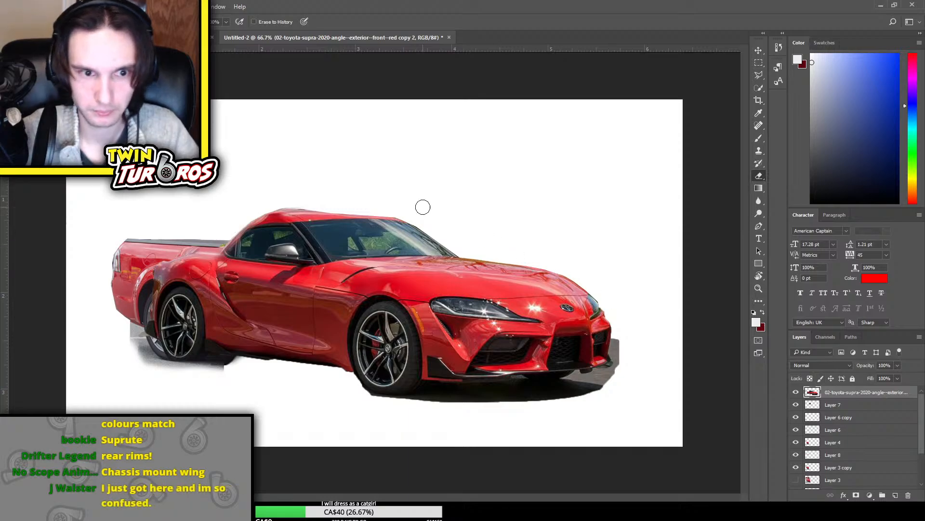
key("v")
left_click_drag(424, 265, 515, 198)
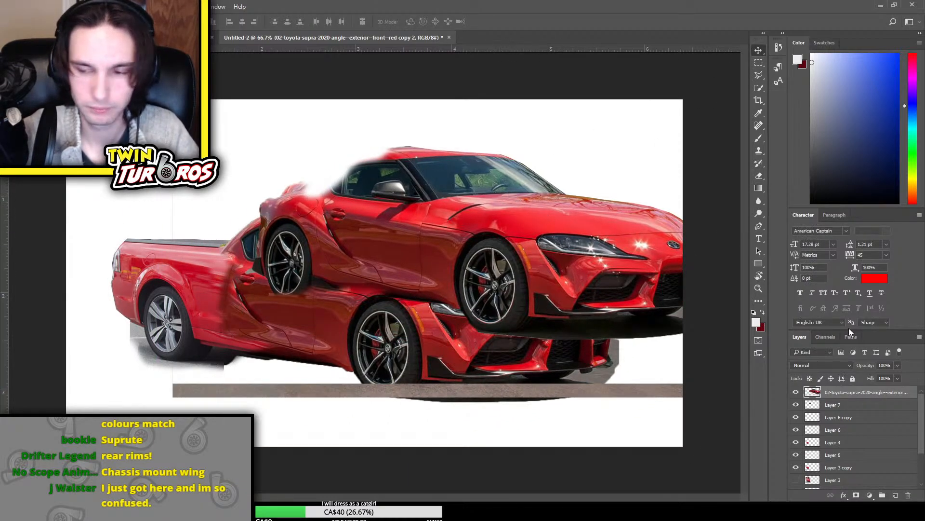
key("Delete")
Bring the hidden original Supra layer to the top of the stack, show it and shift it up and right of the mashup
scroll(832, 470, "down", 3)
left_click(843, 472)
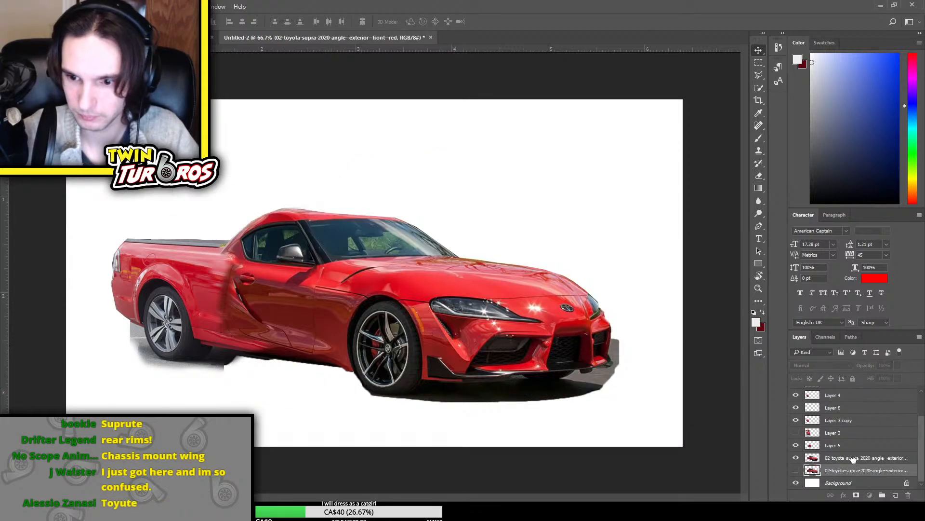
scroll(853, 460, "up", 2)
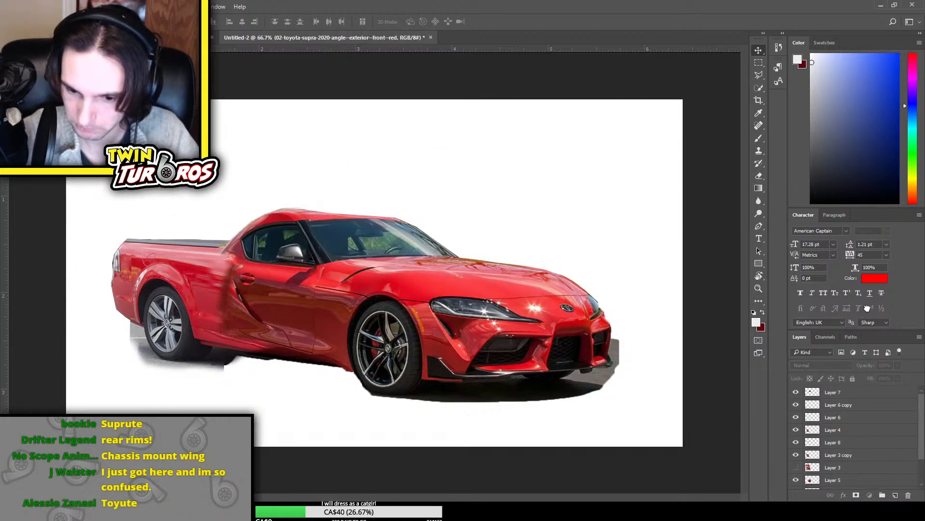
scroll(815, 420, "up", 1)
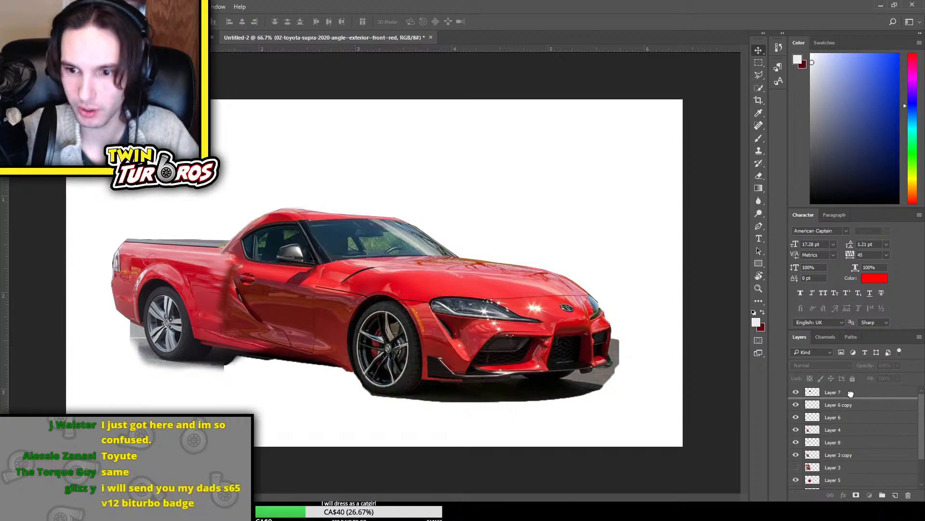
left_click(796, 392)
key("ctrl+t")
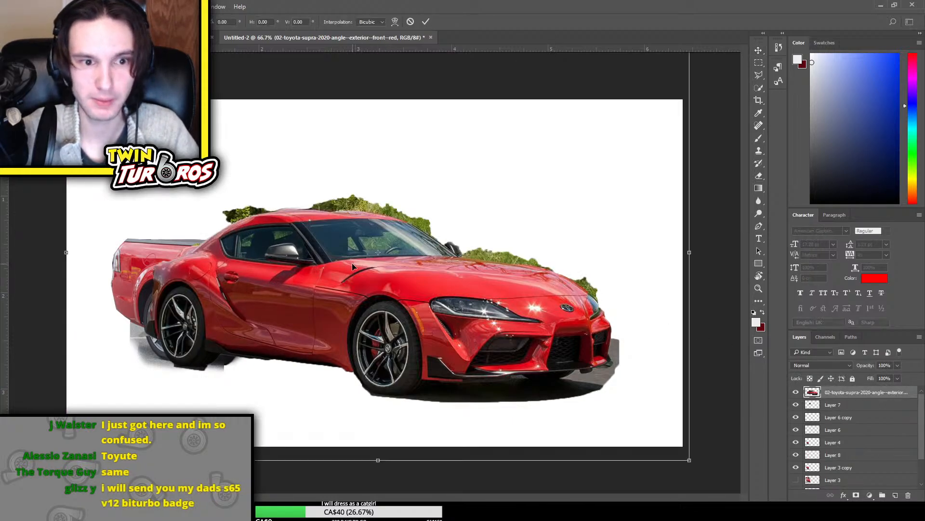
left_click_drag(353, 261, 483, 211)
key("Return")
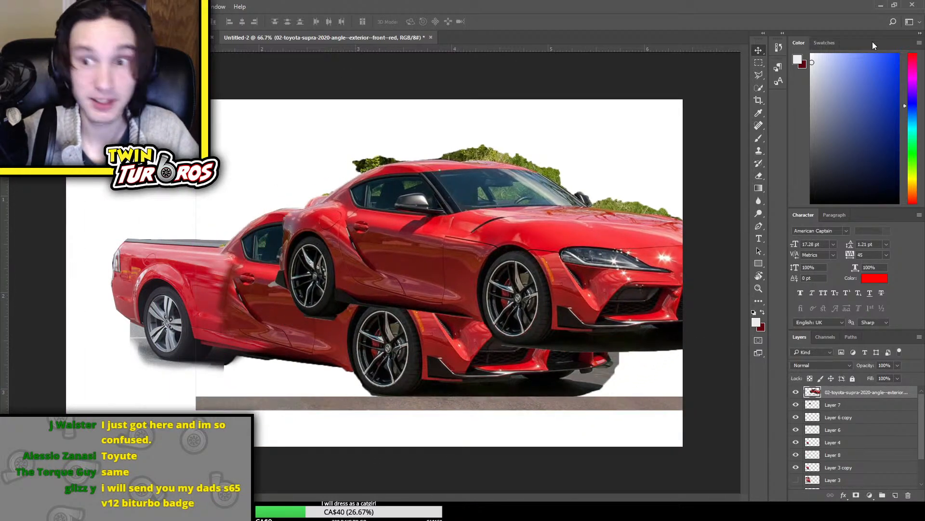
Copy a rectangular strip of the original Supra's roof onto its own layer and hide the original Supra layer
left_click(758, 63)
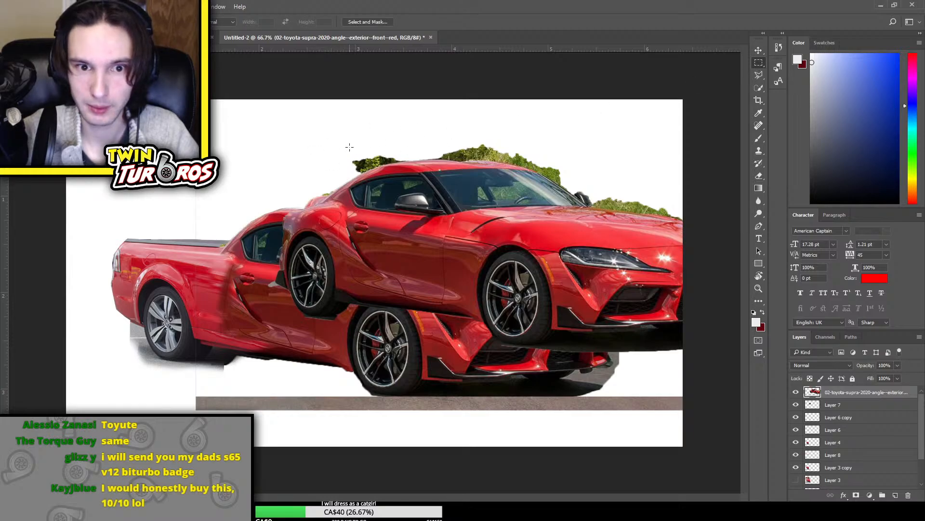
left_click_drag(350, 146, 470, 176)
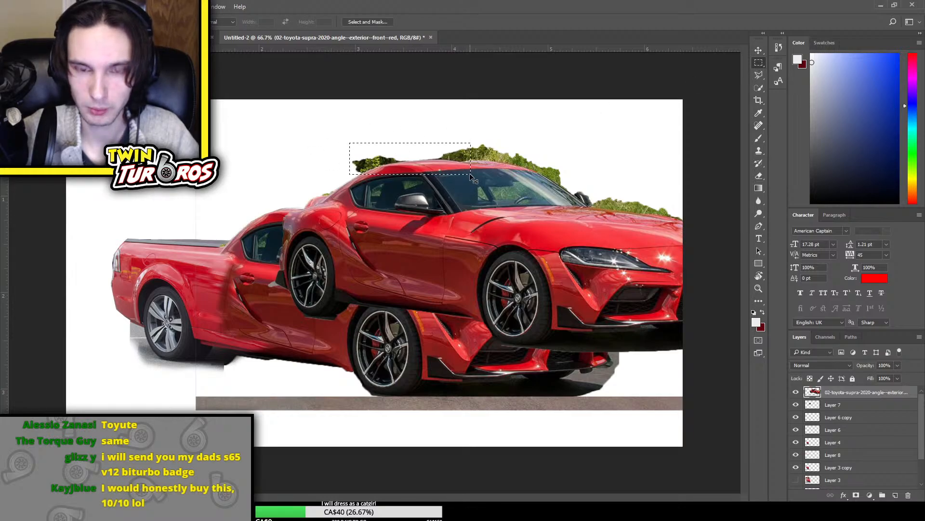
key("ctrl+j")
left_click(796, 405)
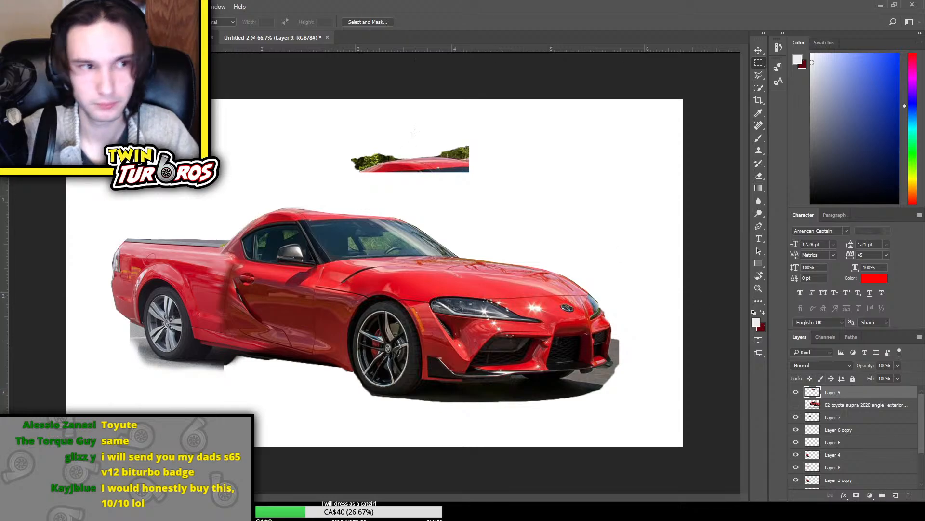
Place the copied roof strip over the mashup's roof and stretch it to span from the rear roofline to the windshield's far edge
key("ctrl+t")
left_click_drag(410, 159, 345, 205)
left_click_drag(454, 198, 459, 210)
mouse_move(387, 209)
left_mouse_down()
mouse_move(366, 209)
mouse_move(400, 210)
left_mouse_up()
key("Return")
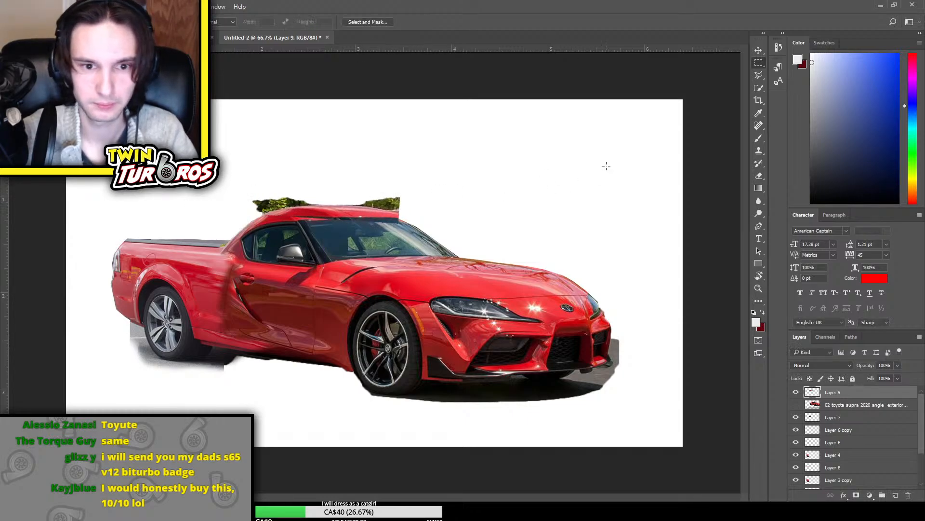
Erase the roof strip's hard edges along the windshield on Layer 9 and stretch the strip slightly taller
key("e")
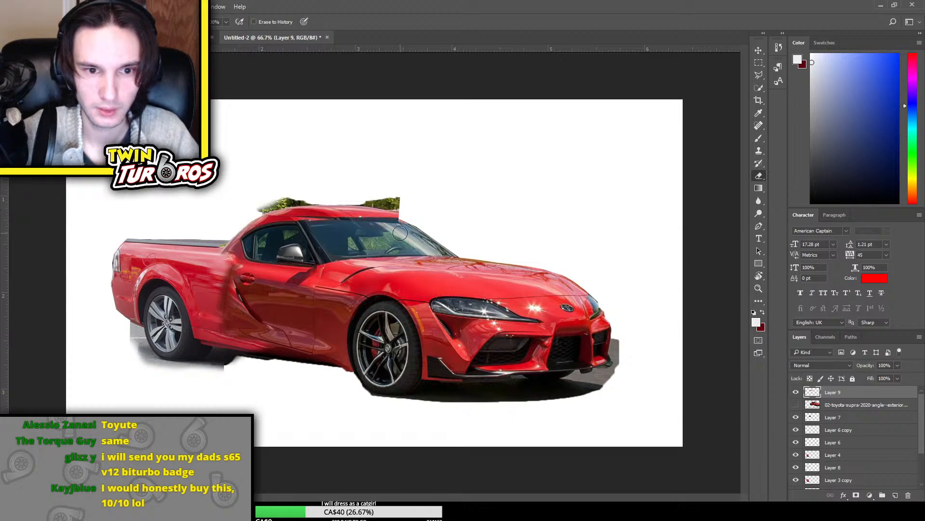
left_click_drag(298, 224, 403, 226)
key("ctrl+t")
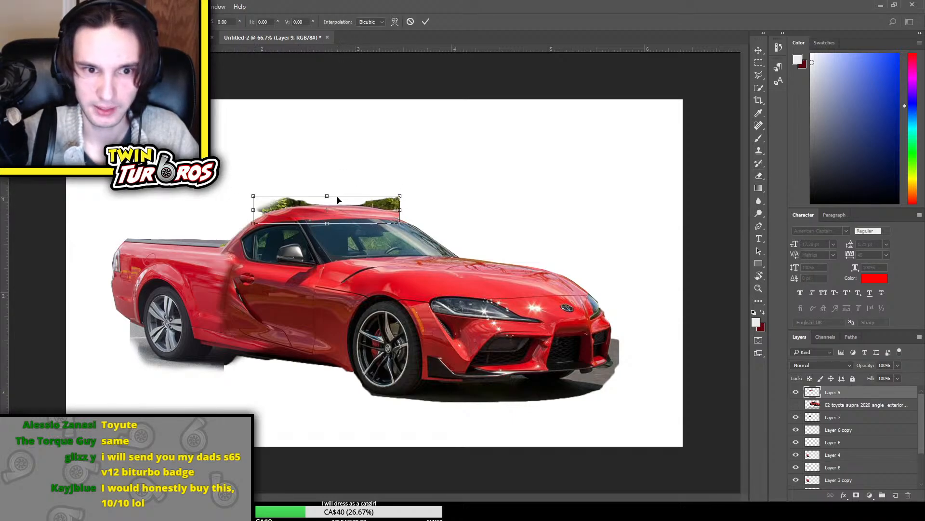
left_click_drag(327, 196, 328, 192)
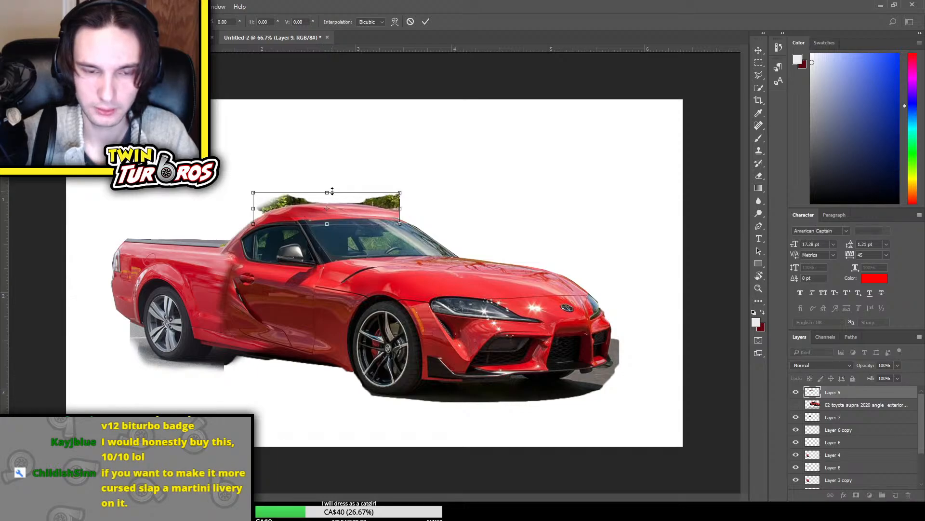
key("Return")
Soften the roof strip's hard vertical front edge above the windshield with the Eraser
key("e")
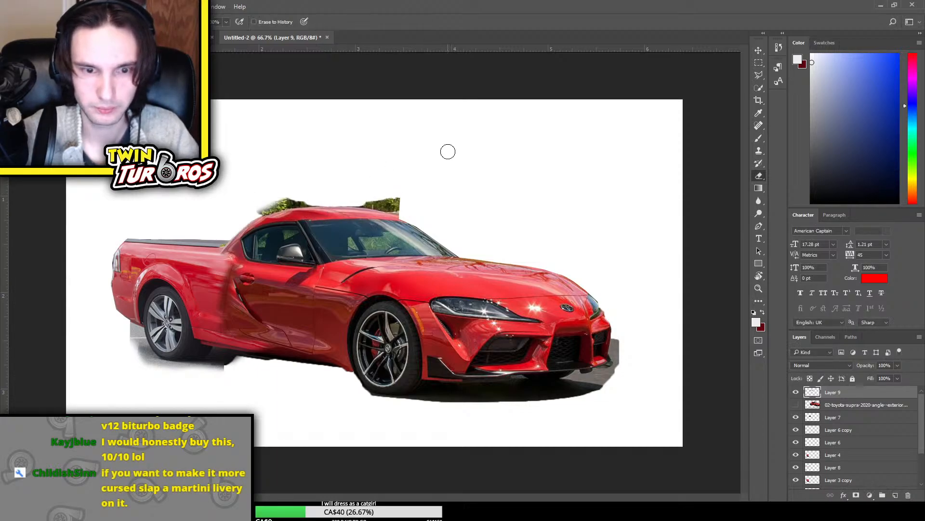
key("ctrl+plus")
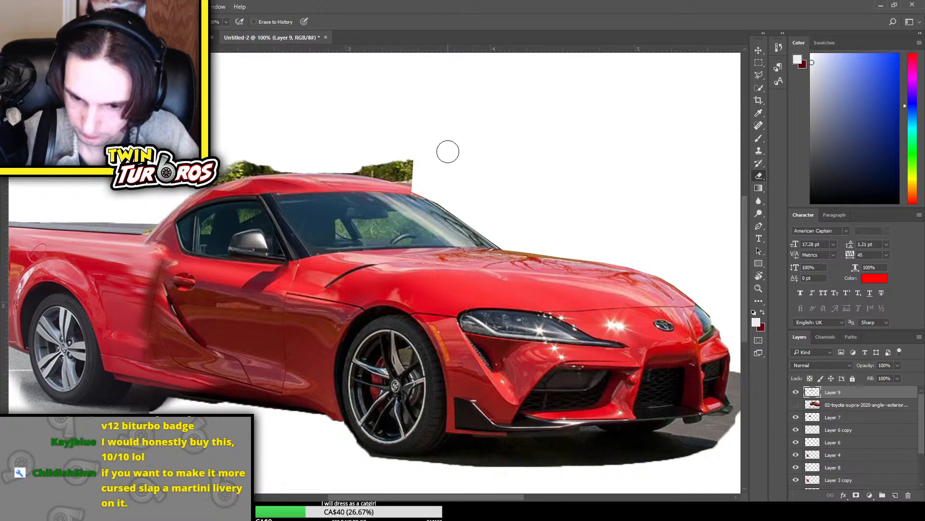
key("ctrl+plus")
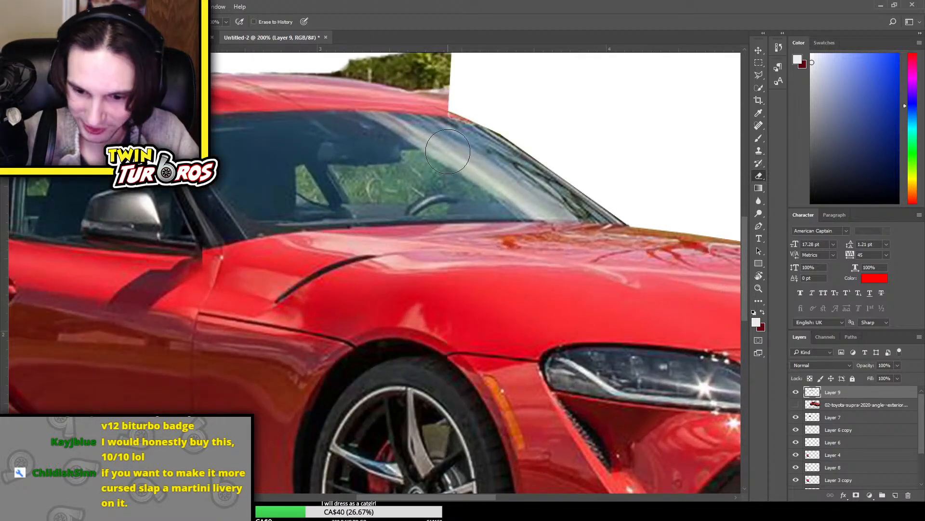
scroll(448, 152, "up", 5)
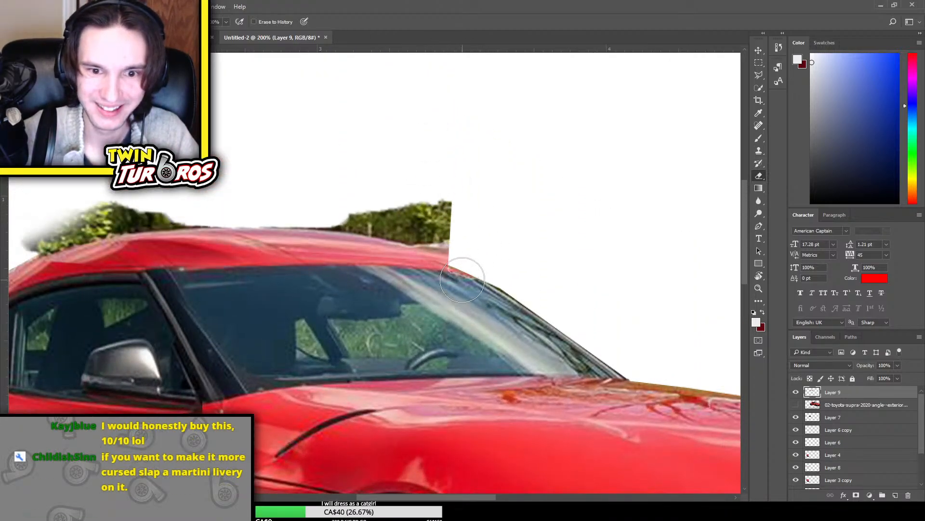
mouse_move(462, 280)
left_mouse_down()
mouse_move(467, 203)
mouse_move(453, 198)
left_mouse_up()
Outline the greenery above the front of the roof with the Polygonal Lasso, delete it from Layer 9 and clear the selection
left_click(758, 75)
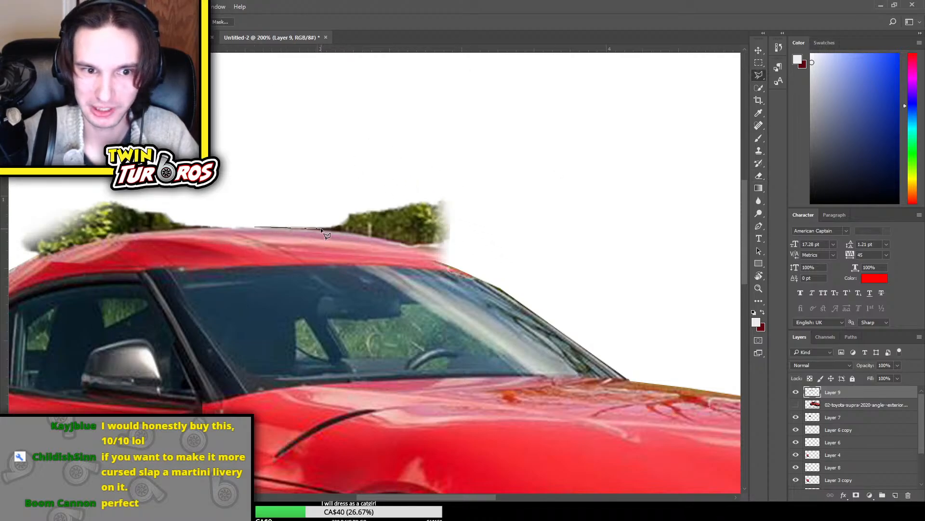
mouse_move(320, 228)
left_mouse_down()
mouse_move(413, 247)
mouse_move(470, 276)
mouse_move(488, 183)
mouse_move(258, 166)
mouse_move(235, 197)
mouse_move(258, 228)
left_mouse_up()
left_click(256, 226)
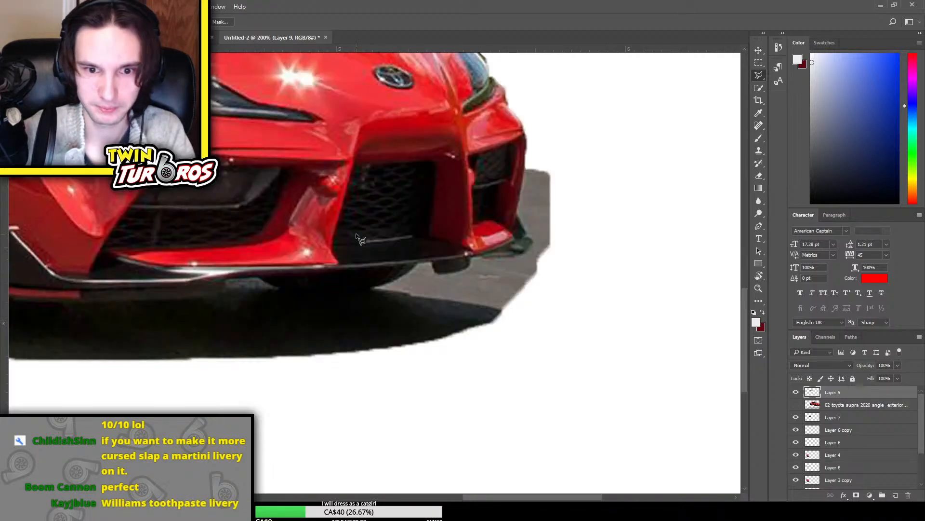
scroll(552, 325, "up", 3)
scroll(553, 327, "up", 10)
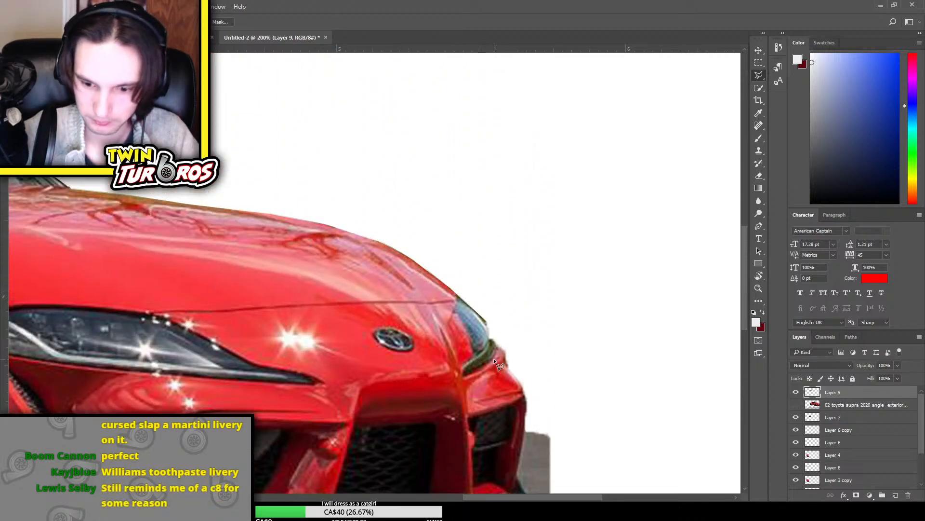
scroll(500, 497, "up", 5)
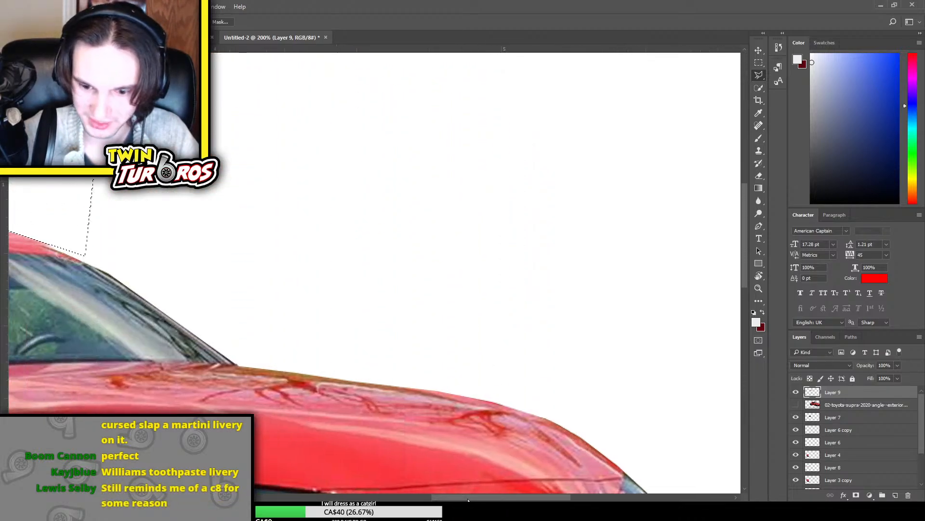
scroll(406, 487, "left", 5)
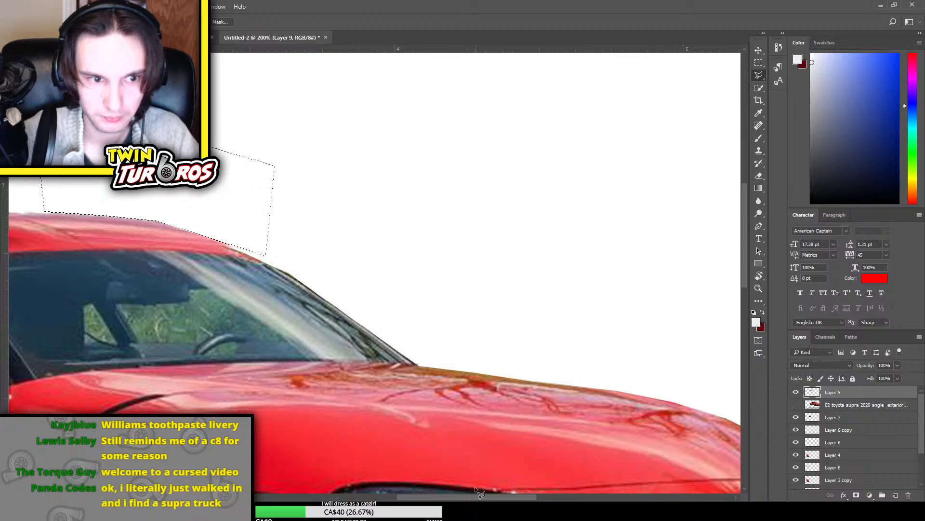
scroll(404, 336, "left", 8)
scroll(405, 336, "up", 7)
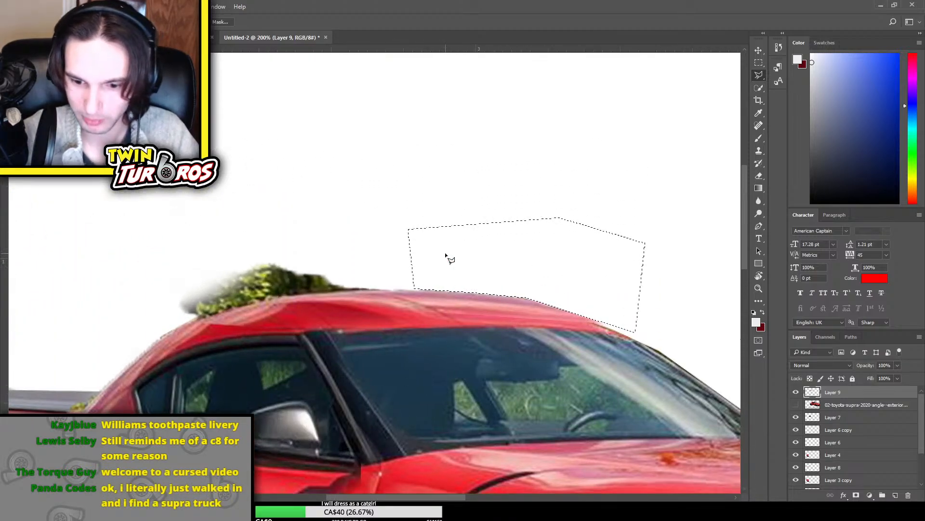
key("ctrl+d")
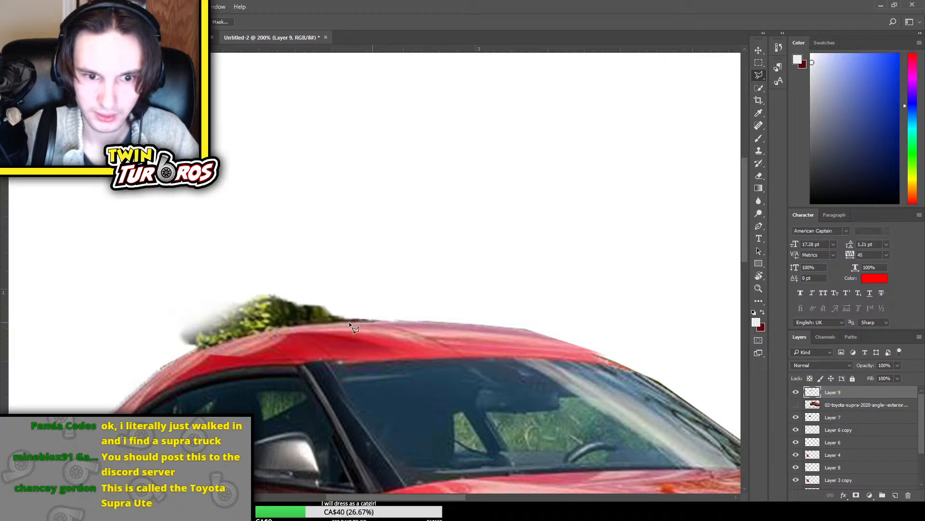
Outline the remaining greenery above the rear of the roof, delete it from Layer 9 and clear the selection
left_click(405, 318)
left_click(309, 255)
left_click(209, 247)
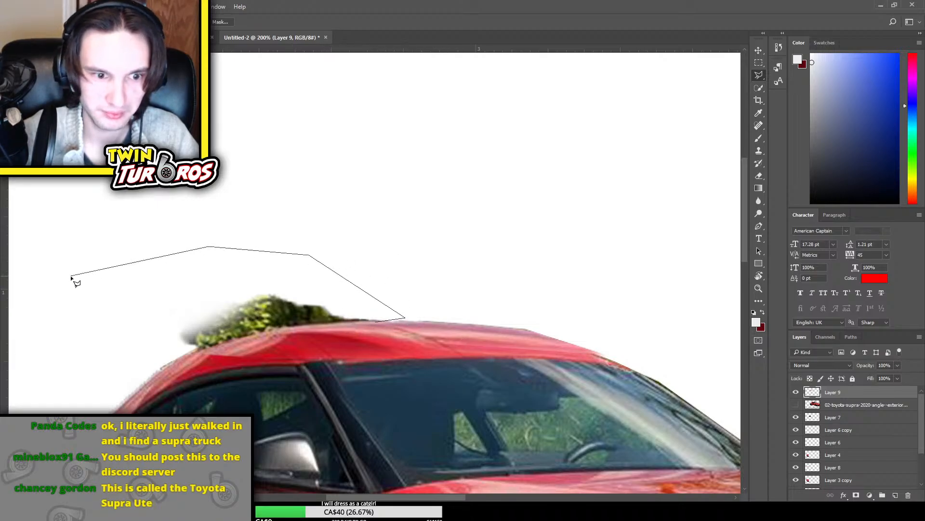
left_click(76, 283)
left_click(134, 346)
left_click(193, 351)
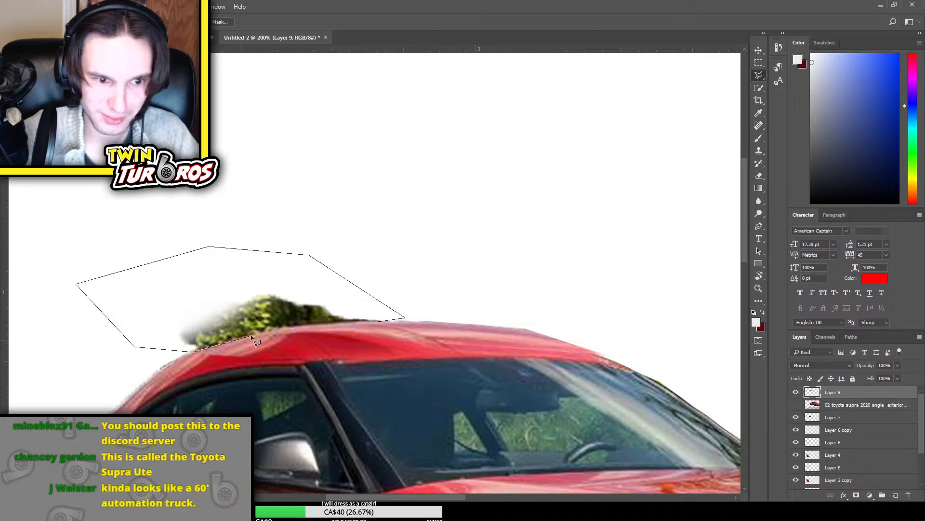
left_click(271, 328)
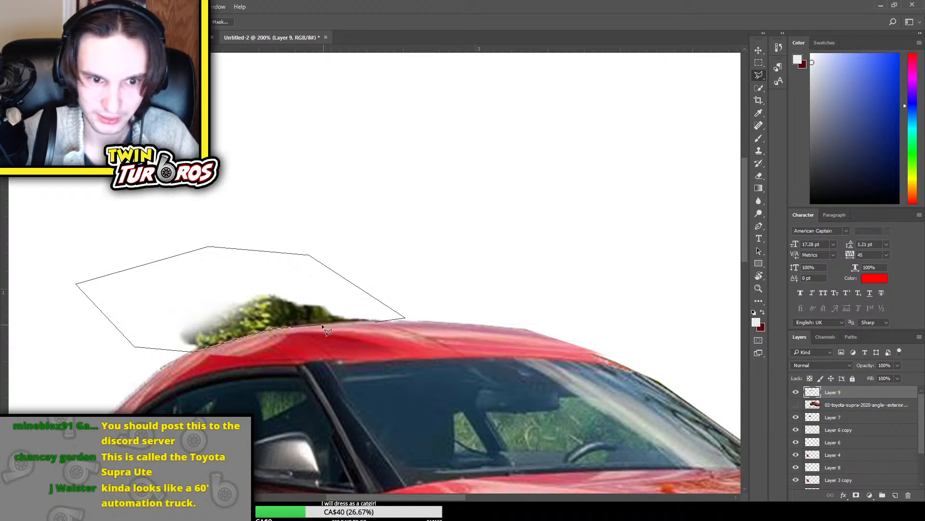
left_click(376, 321)
key("Delete")
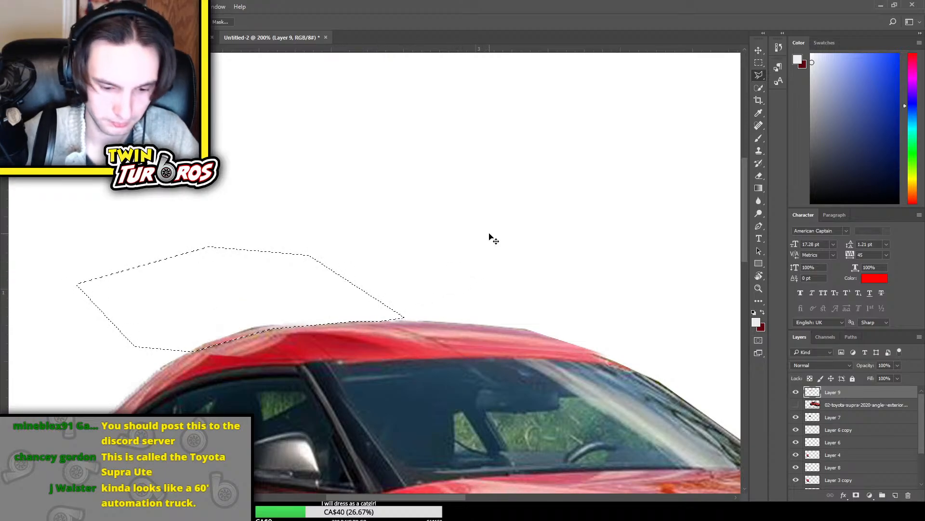
key("ctrl+d")
Examine the whole car at several zoom levels to judge the new roofline and overall proportions
key("ctrl+minus")
key("ctrl+minus")
key("ctrl+minus")
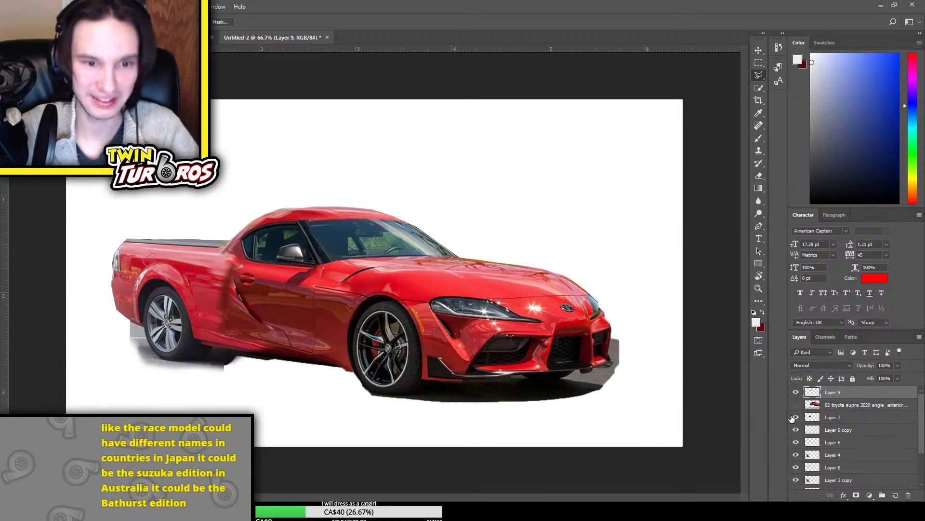
key("ctrl+minus")
key("ctrl+minus")
key("ctrl+plus")
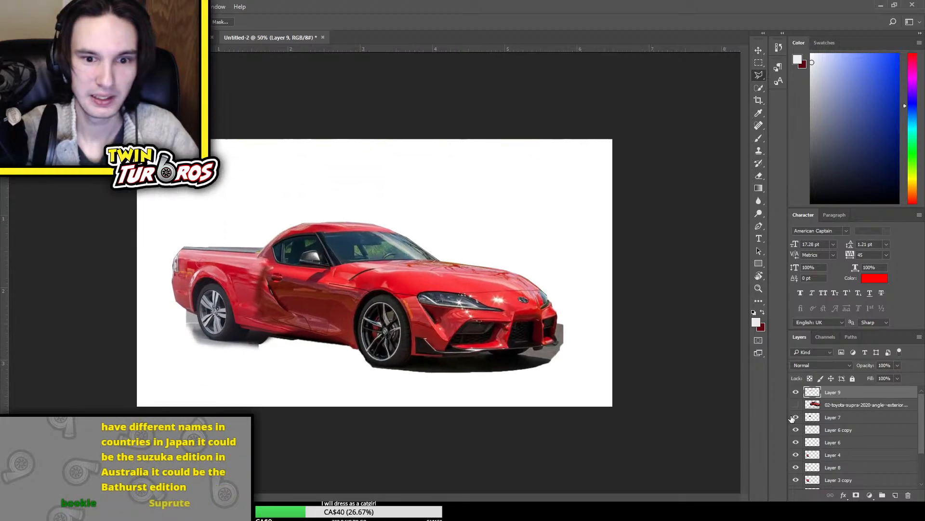
key("ctrl+plus")
key("ctrl+plus")
key("ctrl+minus")
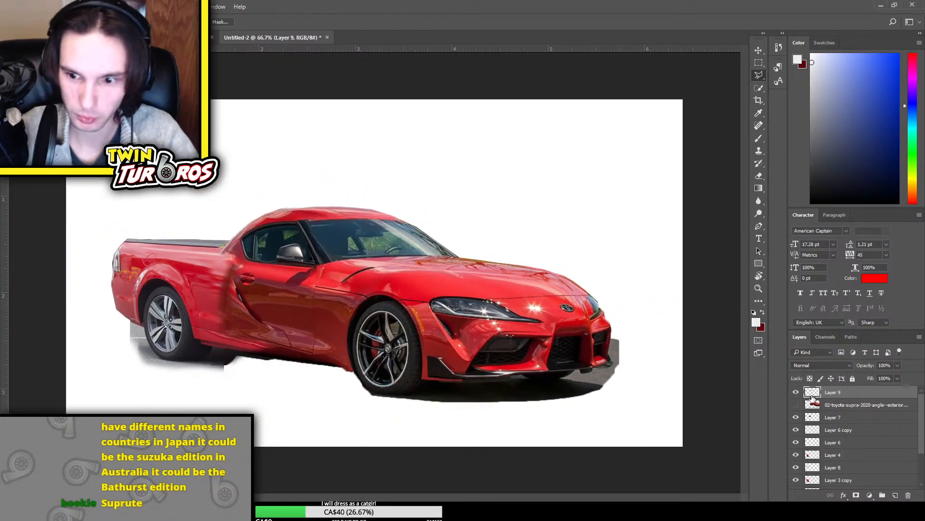
Select the visible Supra copy layer and horizontally compress it from its front side with Free Transform to shorten the car's front end
scroll(872, 486, "down", 3)
left_click(861, 471)
key("ctrl+t")
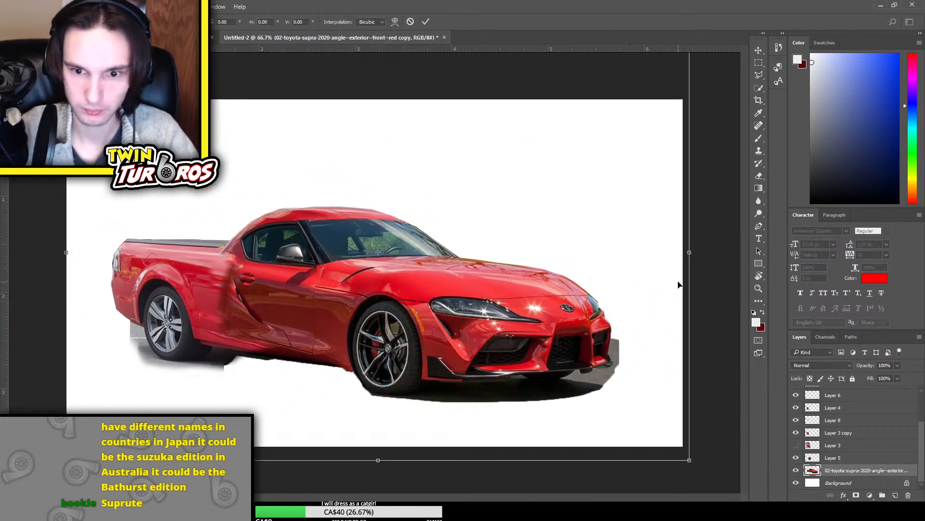
left_click_drag(690, 254, 652, 254)
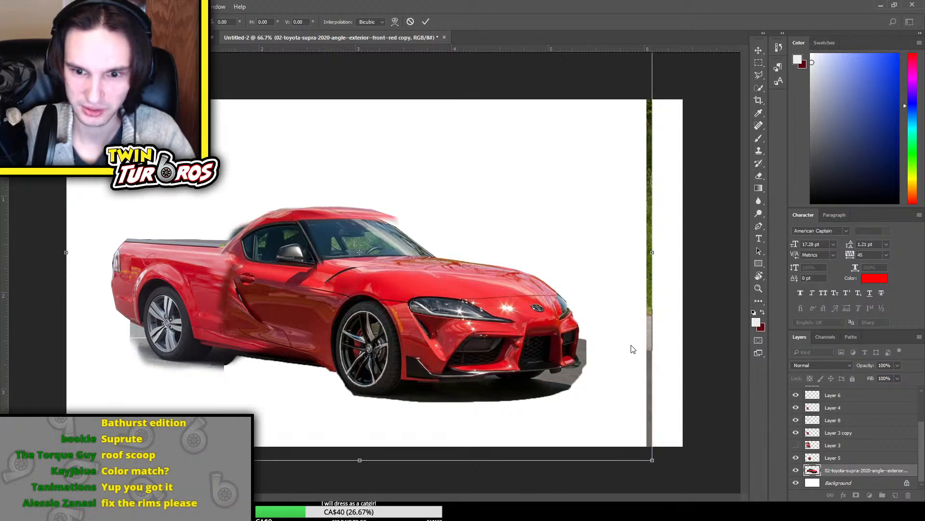
Warp the Supra's front end slightly upward, then distort the layer's lower front corner inward and upward, and apply the transform
left_click_drag(616, 394, 617, 396)
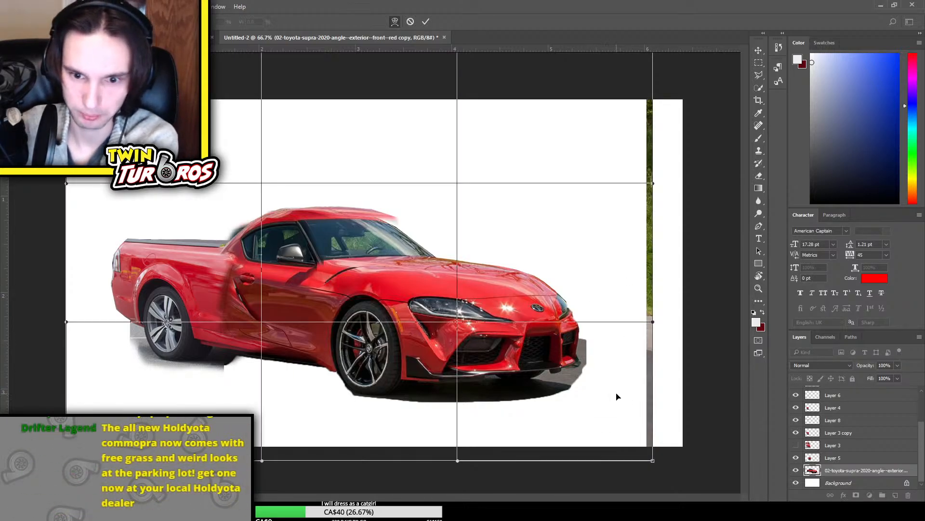
left_click_drag(620, 324, 616, 316)
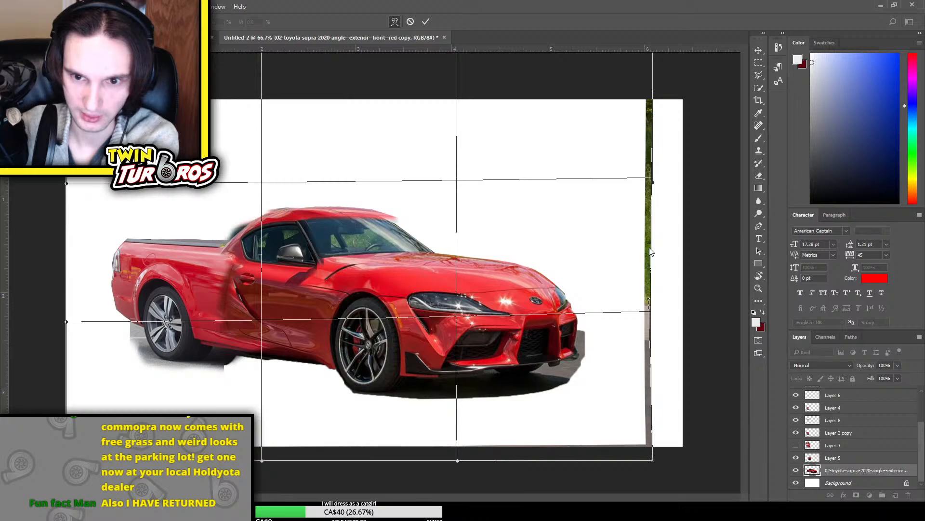
key("ctrl+t")
left_click_drag(657, 461, 650, 454)
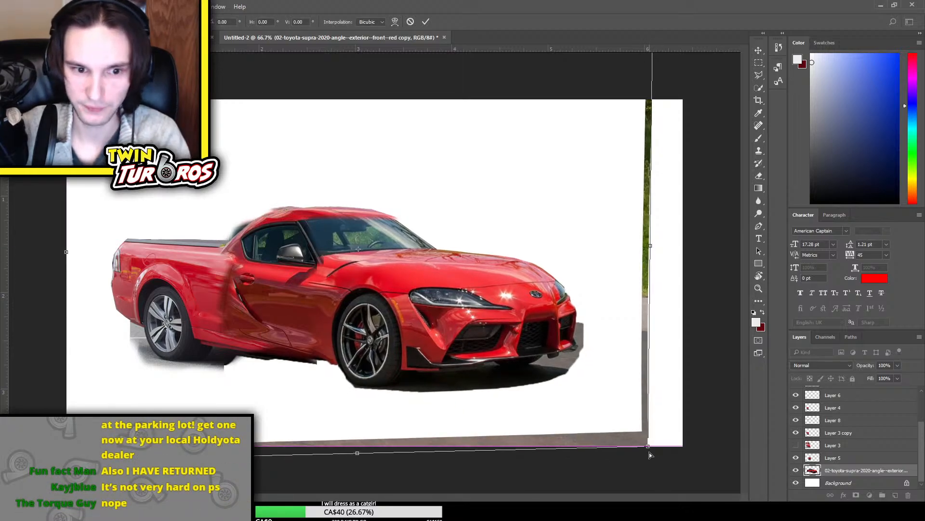
key("Return")
Examine the whole car at a smaller and a larger zoom to judge the shortened front proportions
key("l")
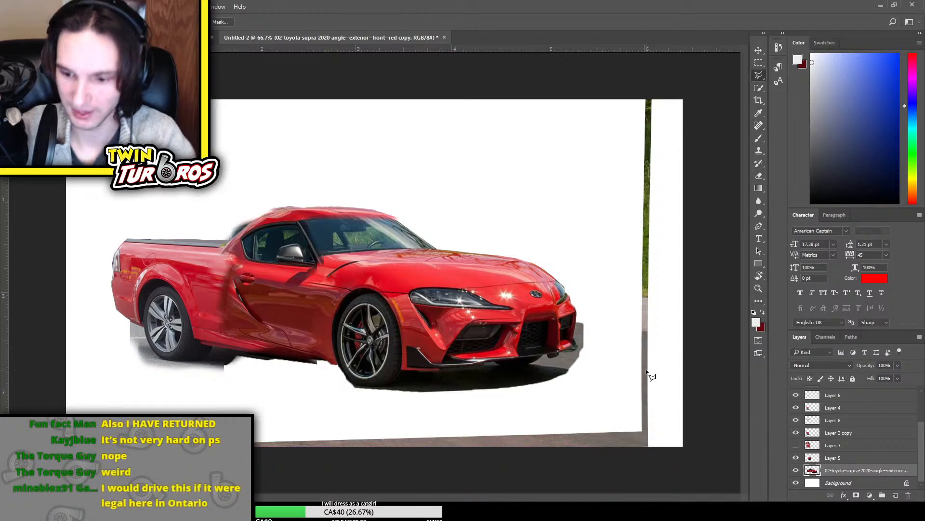
key("ctrl+minus")
key("ctrl+minus")
key("ctrl+minus")
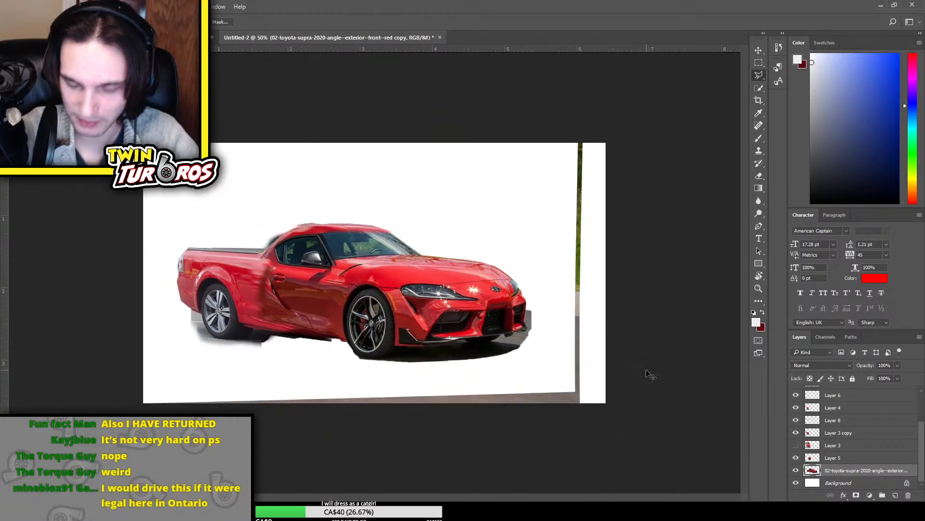
key("ctrl+plus")
key("ctrl+plus")
key("ctrl+plus")
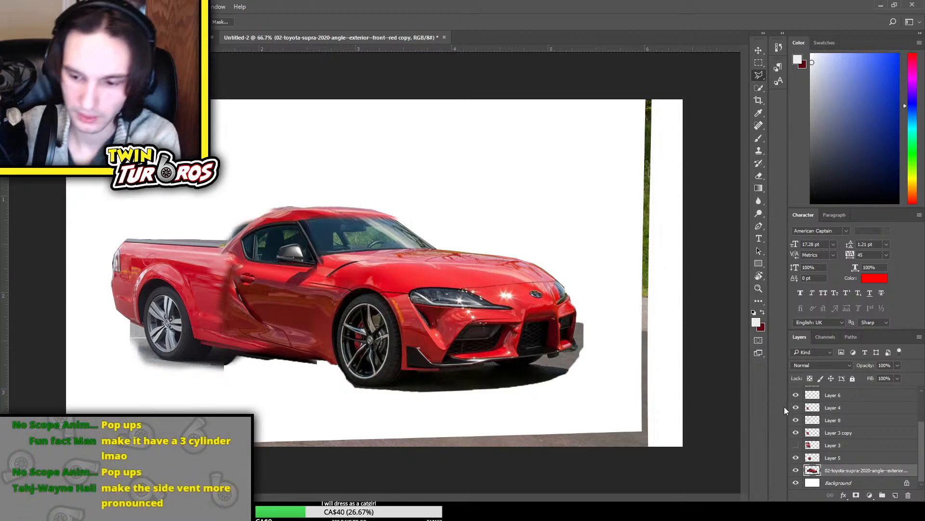
Identify the layer holding the dark remnant behind the cab roof and erase it from the Supra copy layer along the rear roofline
left_click(795, 457)
left_click(796, 458)
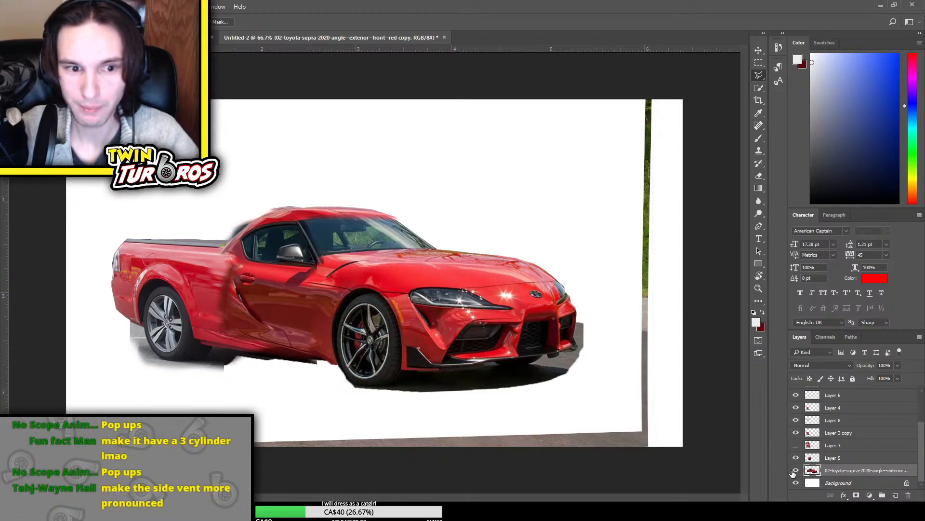
left_click(794, 482)
left_click(794, 482)
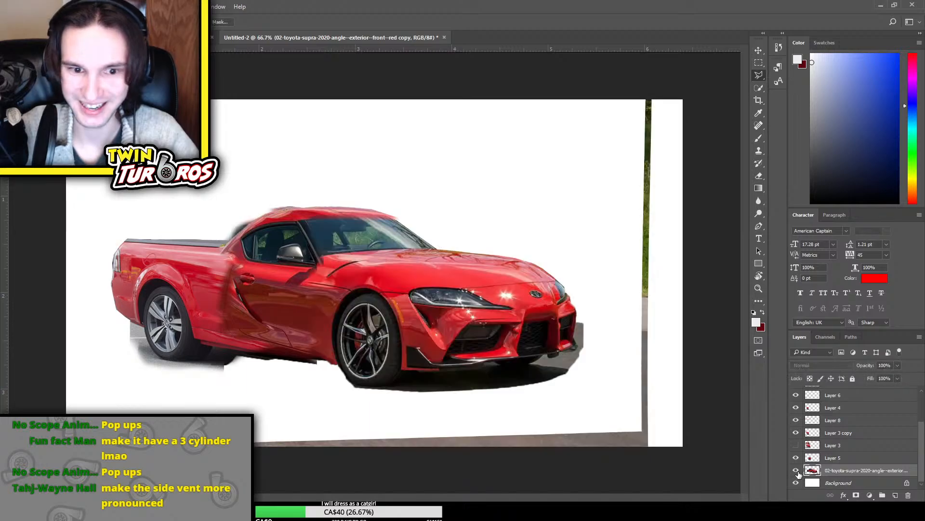
left_click(795, 470)
left_click(796, 470)
key("e")
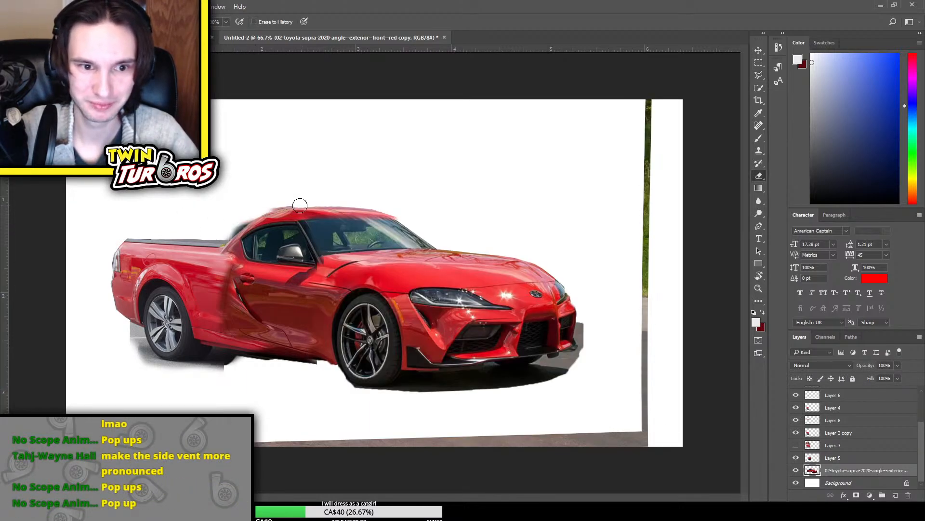
left_click_drag(295, 201, 222, 243)
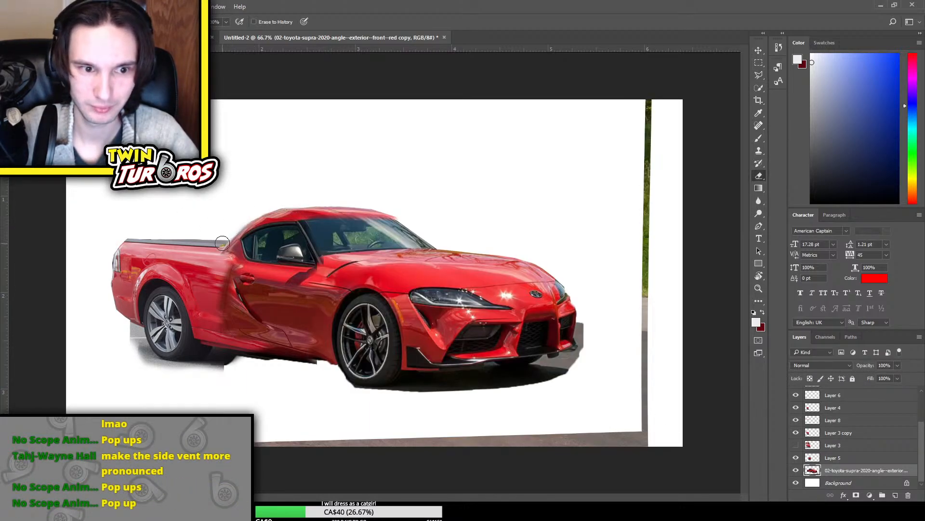
Toggle the Supra copy layer and Layer 5 to find which holds the dark strip under the side sill, and select Layer 5
left_click(796, 470)
left_click(796, 470)
left_click(796, 470)
left_click(796, 470)
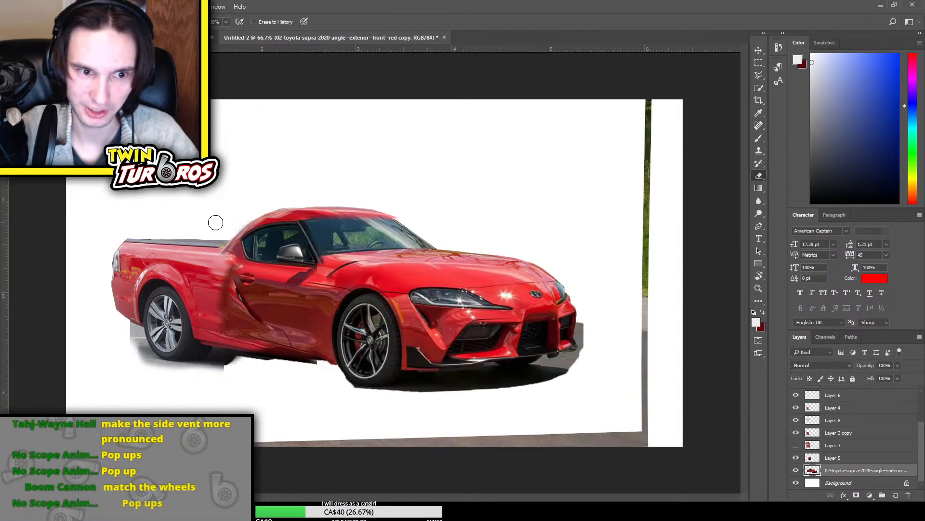
left_click(796, 458)
left_click(796, 457)
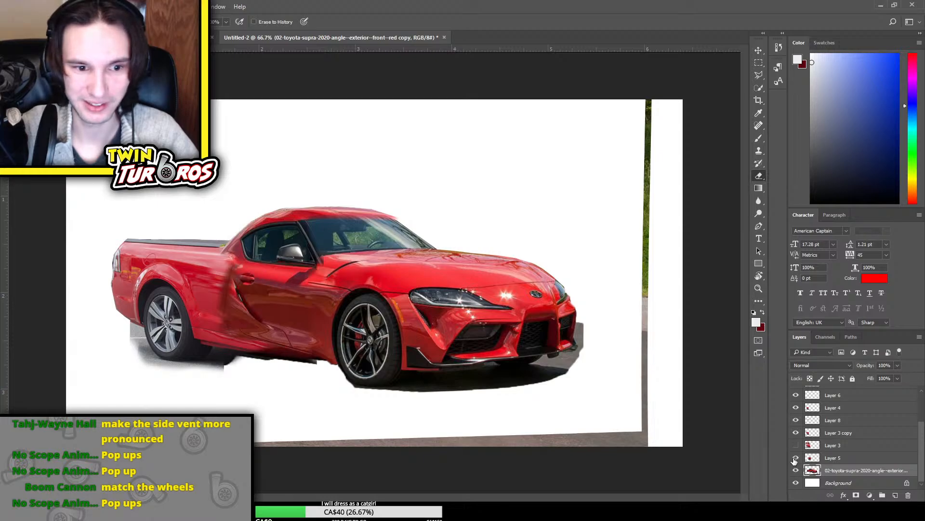
left_click(813, 457)
left_click(796, 457)
left_click(795, 457)
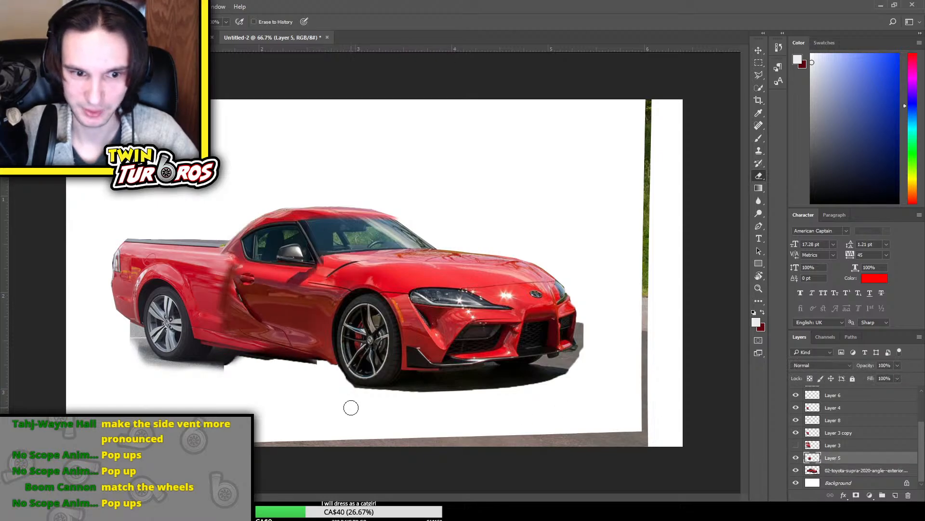
Outline the dark strip below the side sill with the Polygonal Lasso, delete it from Layer 5 and clear the selection
left_click(758, 75)
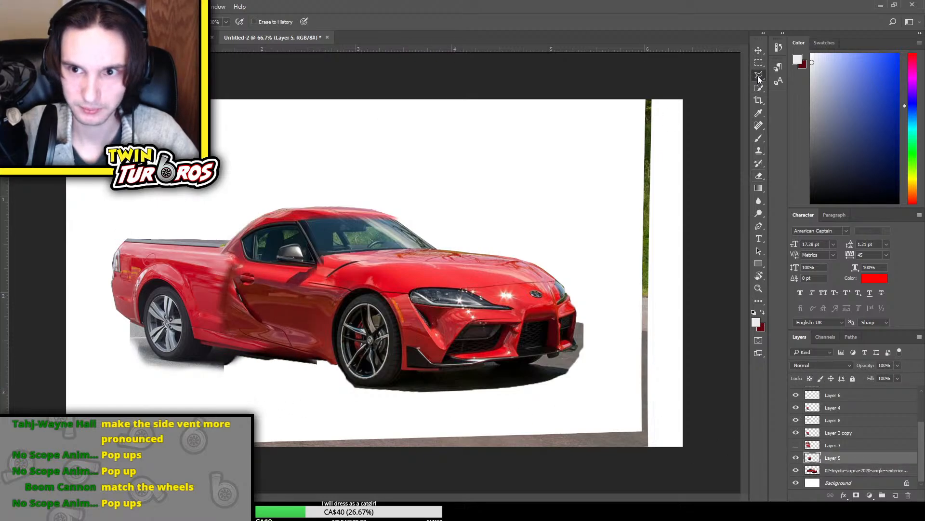
left_click(321, 357)
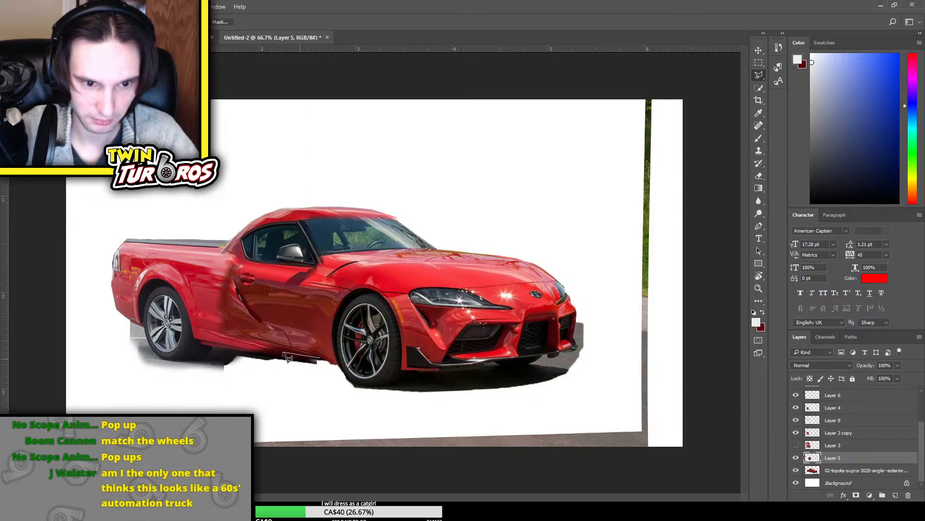
left_click(272, 356)
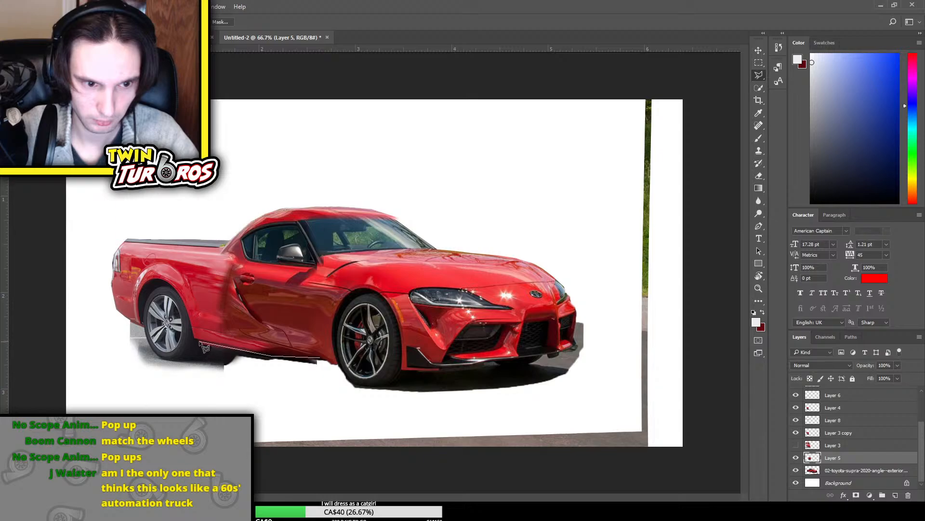
left_click(200, 341)
left_click(209, 376)
left_click(286, 385)
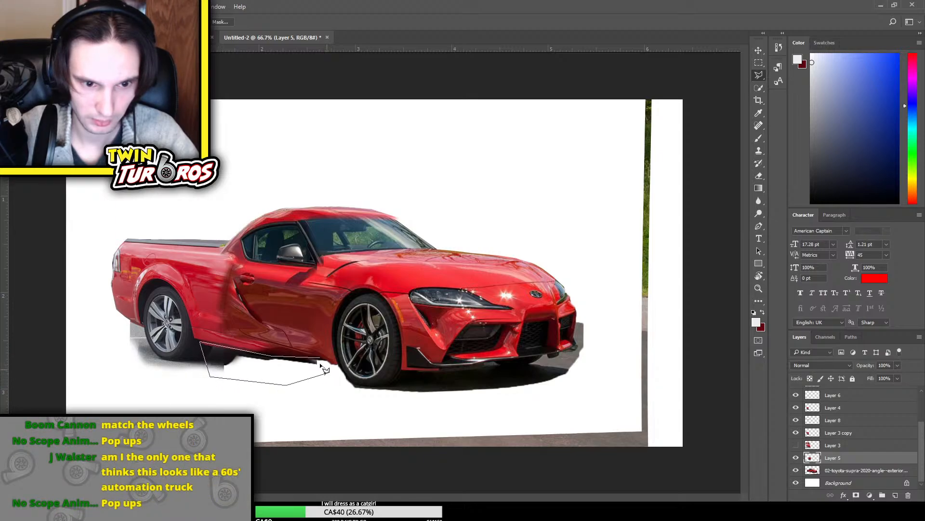
left_click(323, 360)
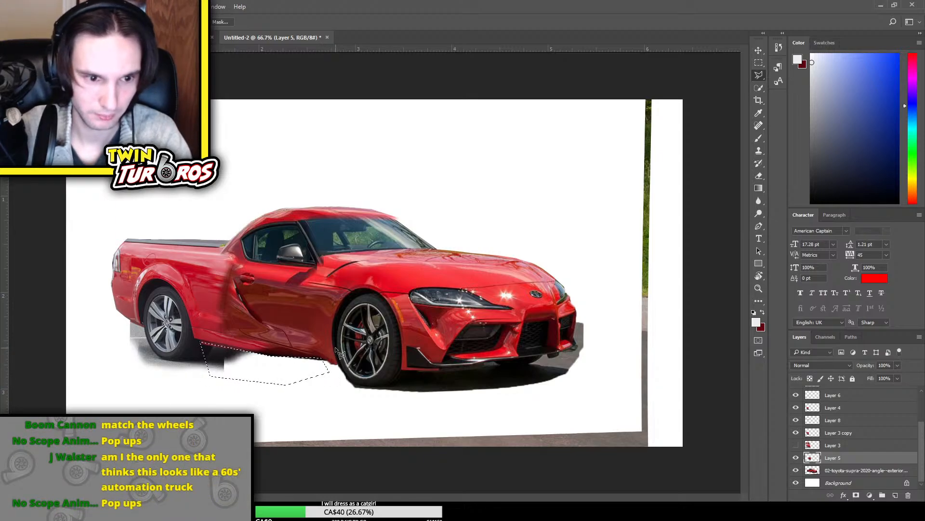
key("ctrl+d")
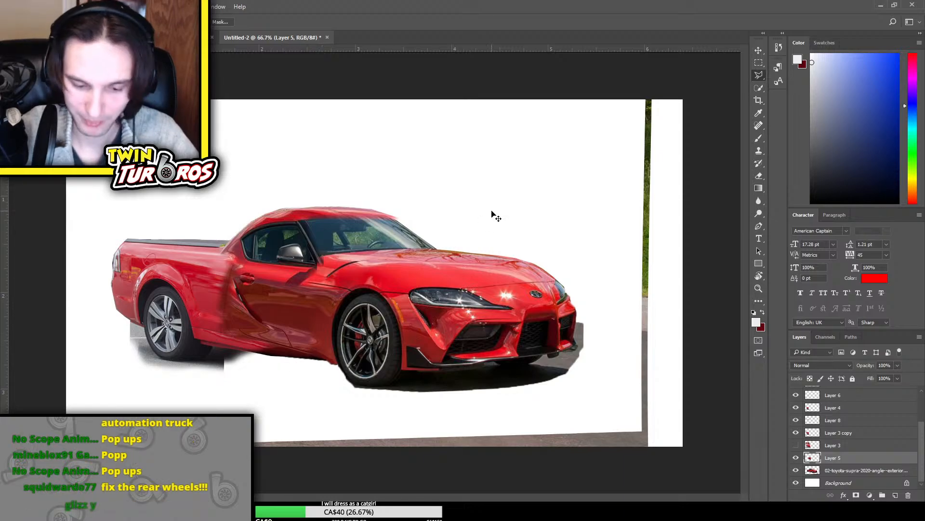
Toggle Layer 3 copy, Layer 8 and Layer 4 to find which holds the ground around the rear wheel, and select Layer 4
key("ctrl+plus")
left_click_drag(446, 499, 366, 498)
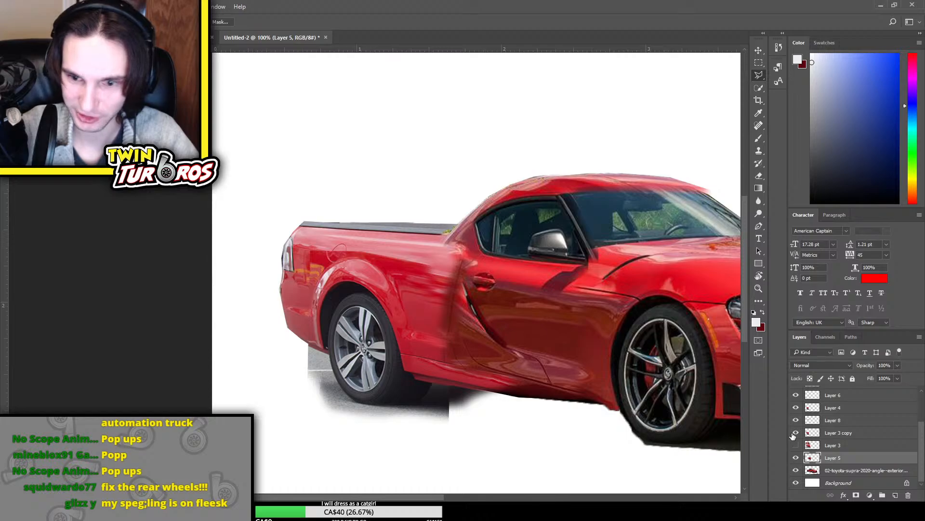
left_click(793, 434)
left_click(794, 433)
left_click(794, 433)
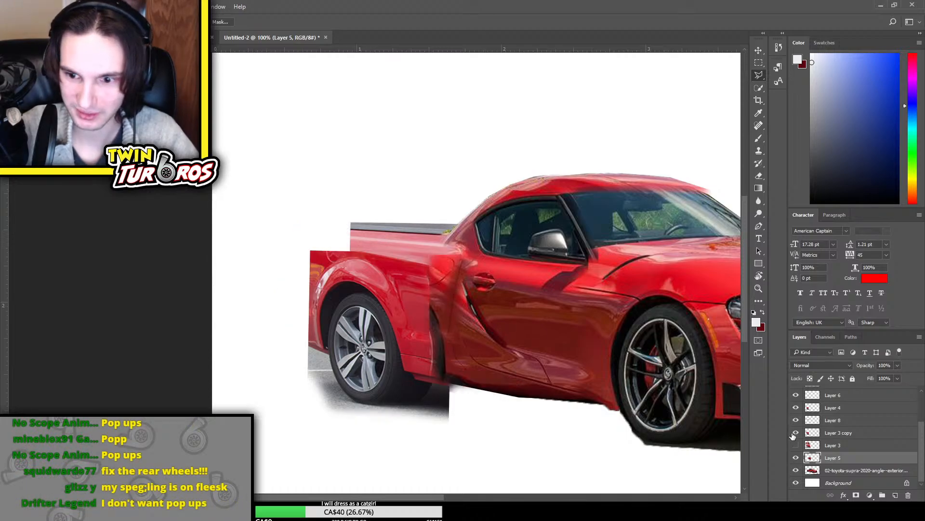
left_click(794, 433)
left_click(796, 420)
left_click(796, 420)
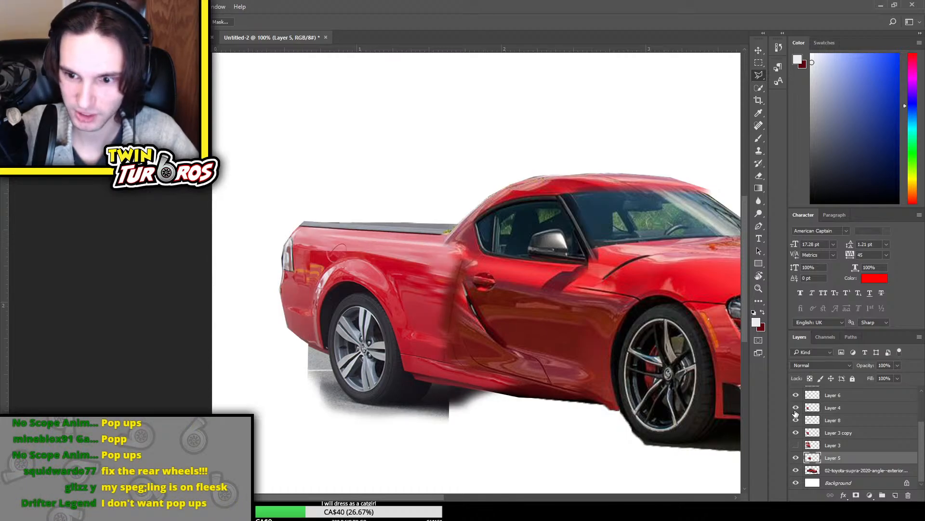
left_click(796, 408)
left_click(796, 409)
left_click(836, 409)
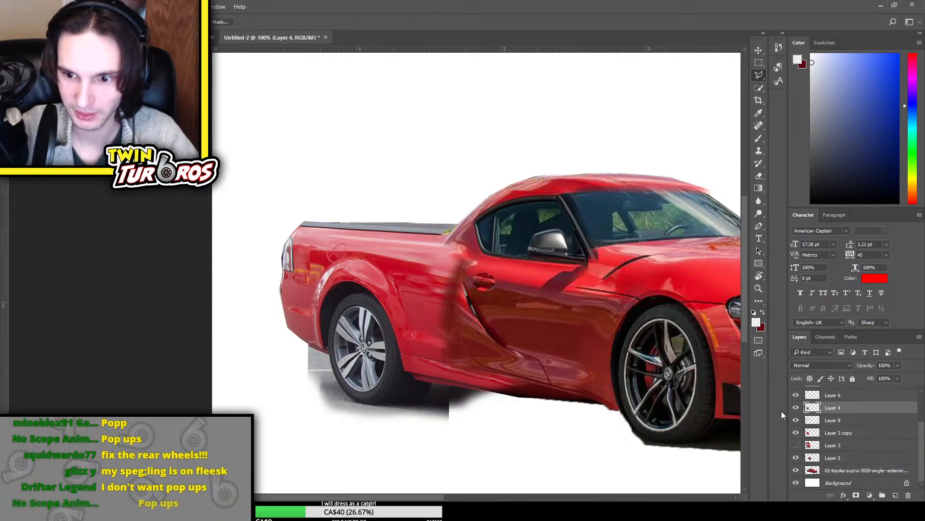
left_click(795, 408)
left_click(795, 409)
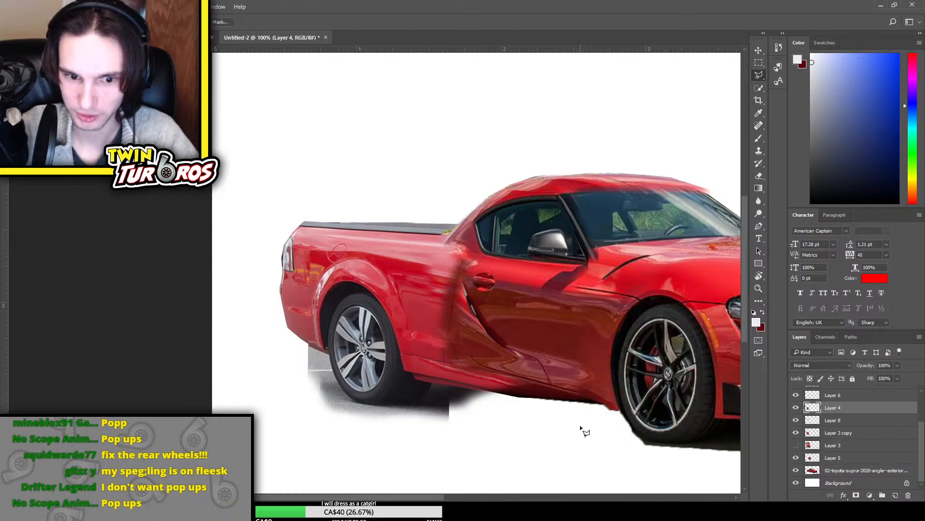
Outline the ground below and behind the rear wheel with the Polygonal Lasso, delete it from Layer 4 and clear the selection
left_click(432, 386)
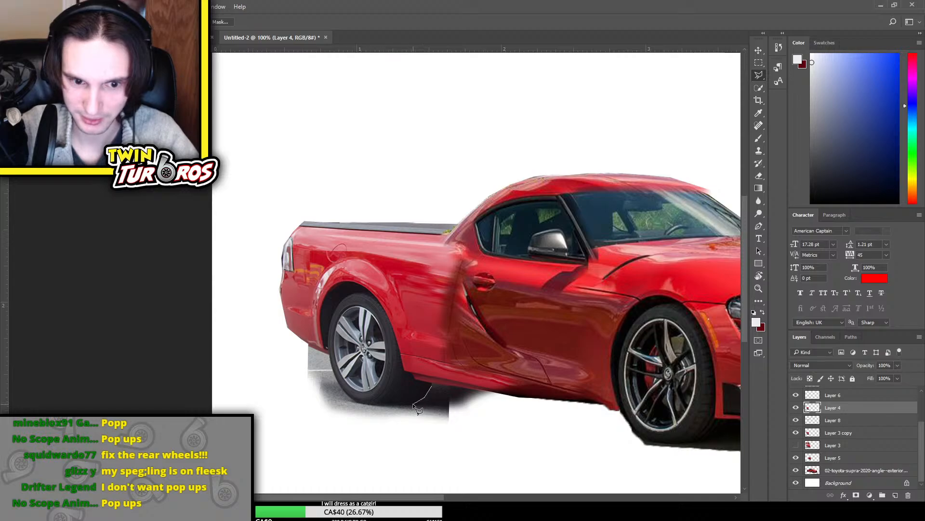
left_click(378, 405)
left_click(352, 401)
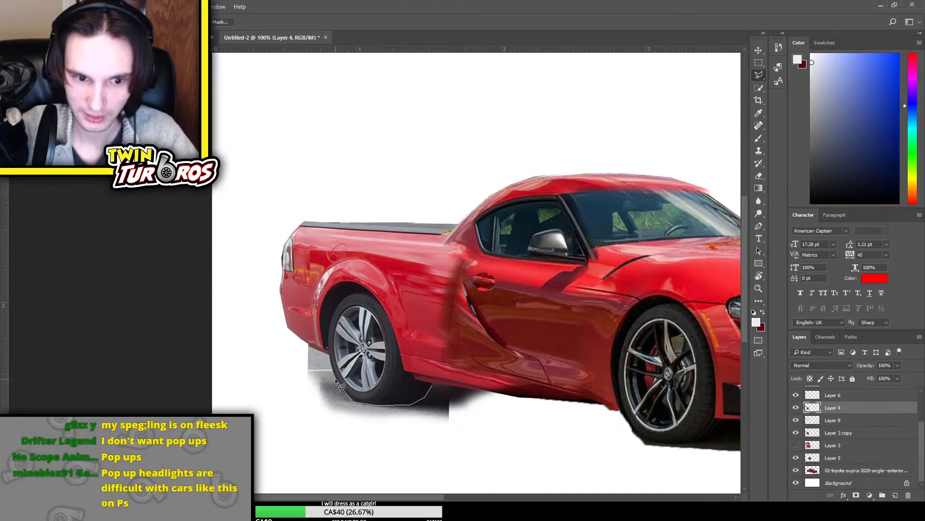
left_click(298, 338)
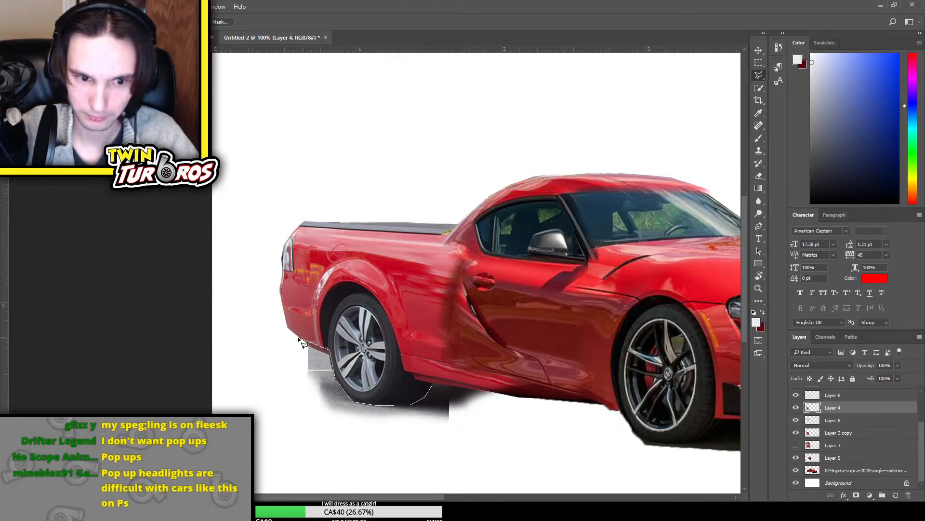
left_click(249, 367)
left_click(280, 428)
left_click(342, 464)
left_click(495, 472)
left_click(515, 443)
left_click(460, 401)
left_click(452, 385)
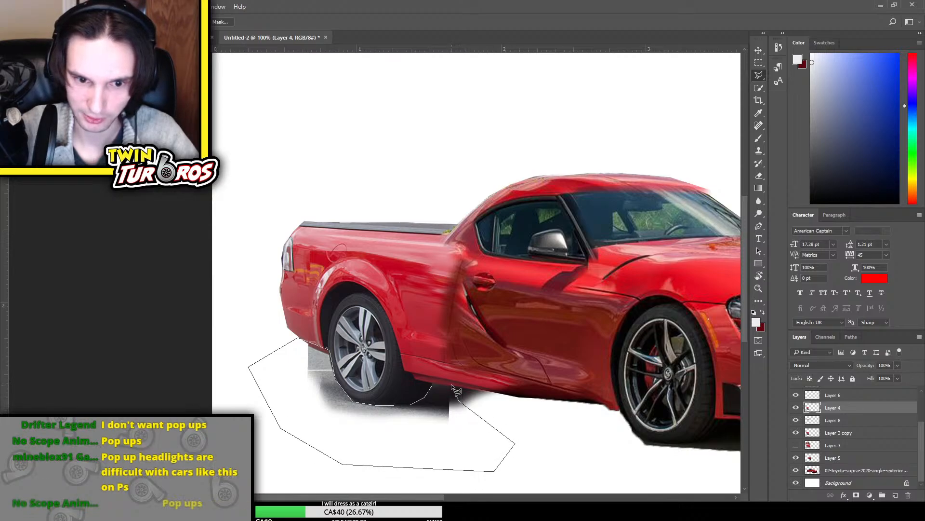
left_click(432, 387)
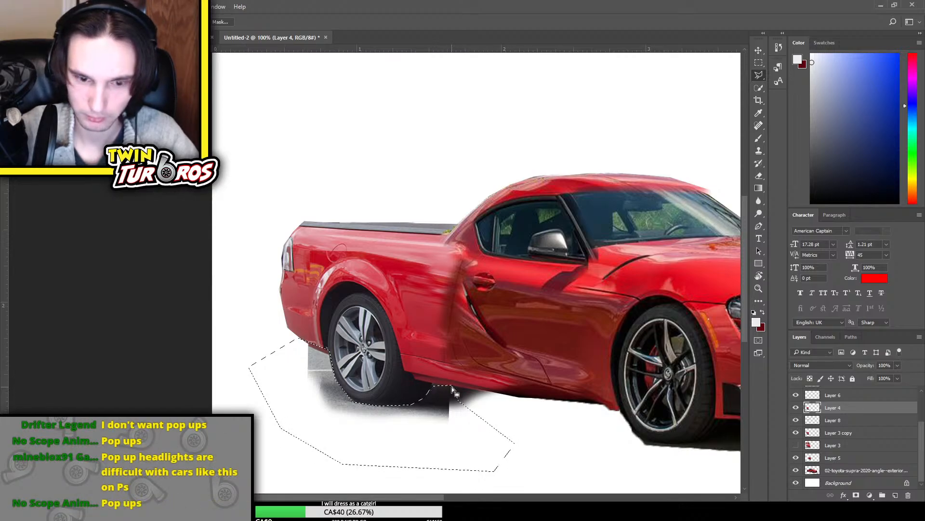
key("Delete")
key("ctrl+d")
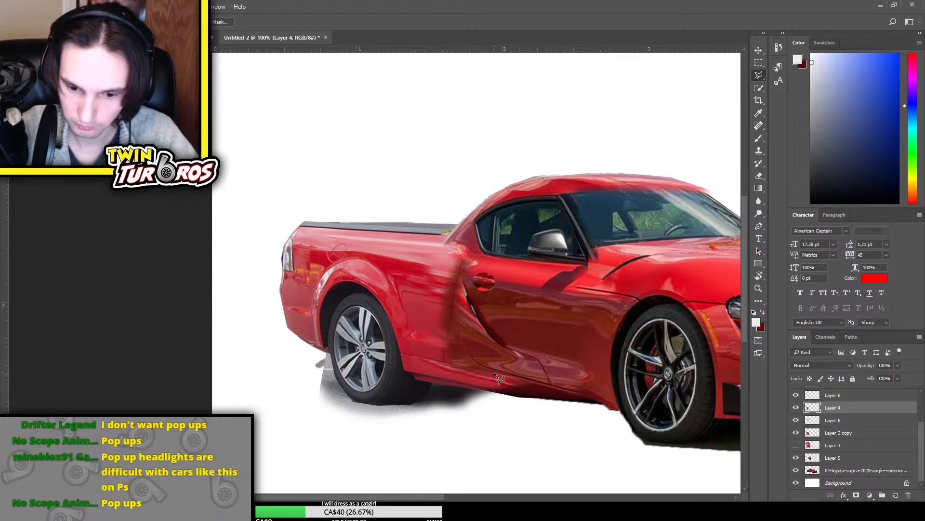
Toggle Layer 8, Layer 6 copy and Layer 3 copy to find which holds the remaining ground around the rear wheel, and select Layer 3 copy
left_click(796, 420)
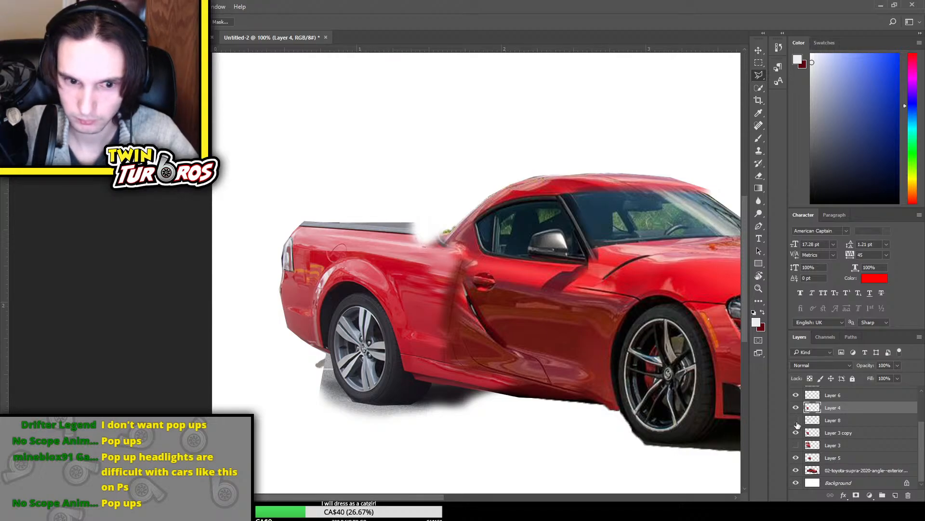
left_click(796, 420)
scroll(797, 425, "up", 2)
left_click(797, 422)
left_click(797, 422)
scroll(798, 421, "up", 1)
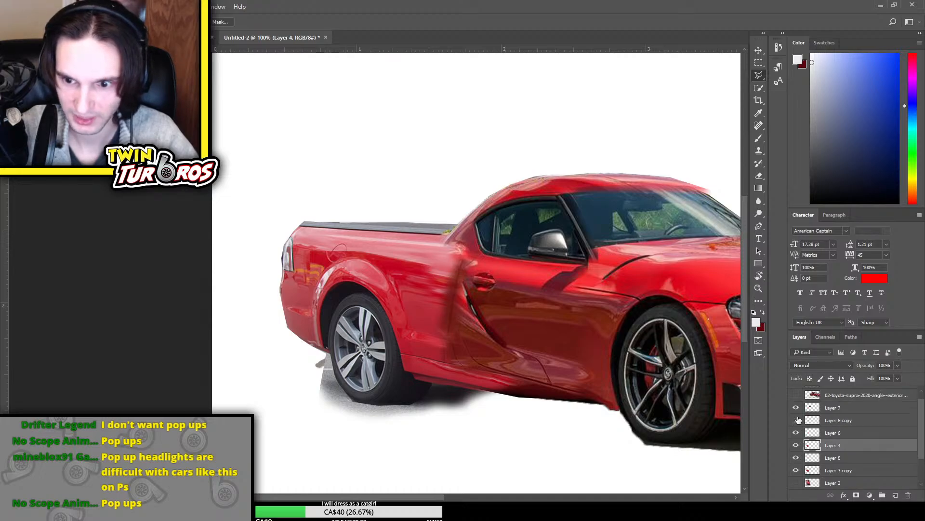
left_click(798, 420)
left_click(797, 420)
scroll(797, 415, "down", 3)
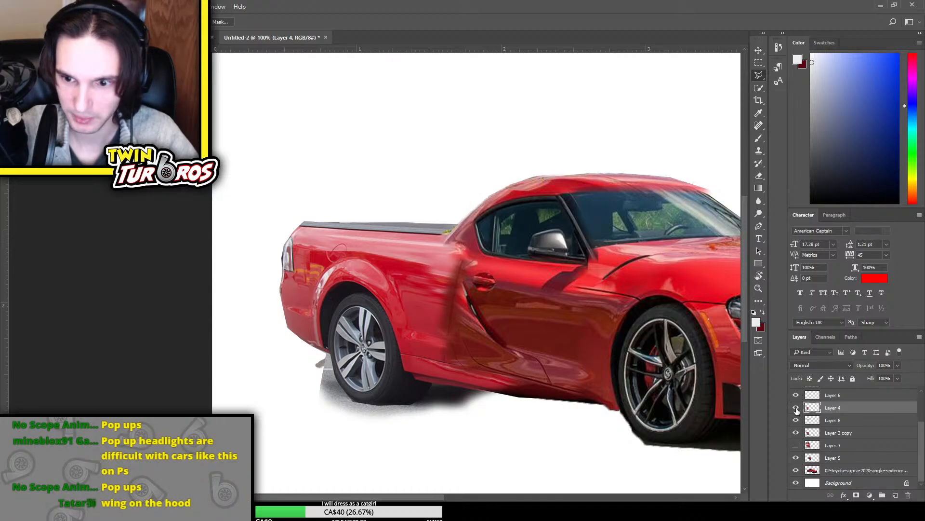
left_click(797, 433)
left_click(796, 433)
left_click(801, 433)
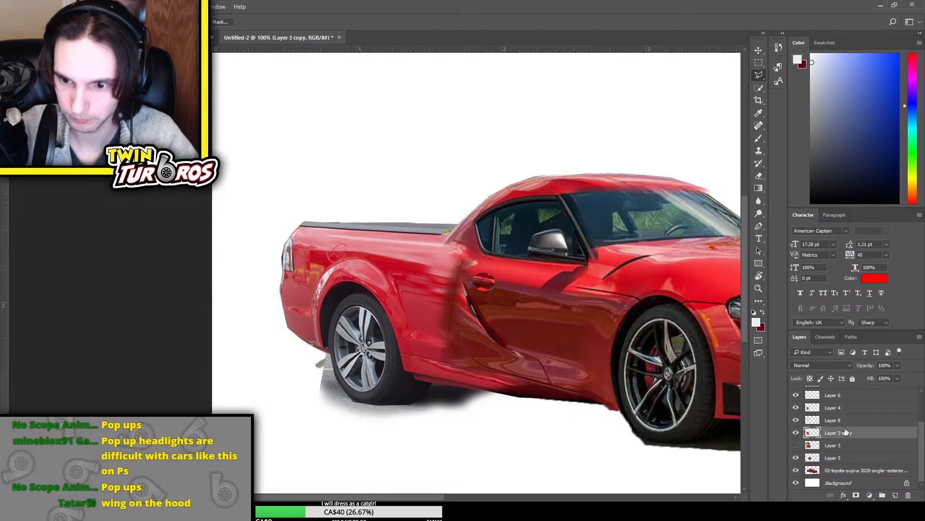
left_click(796, 433)
left_click(796, 432)
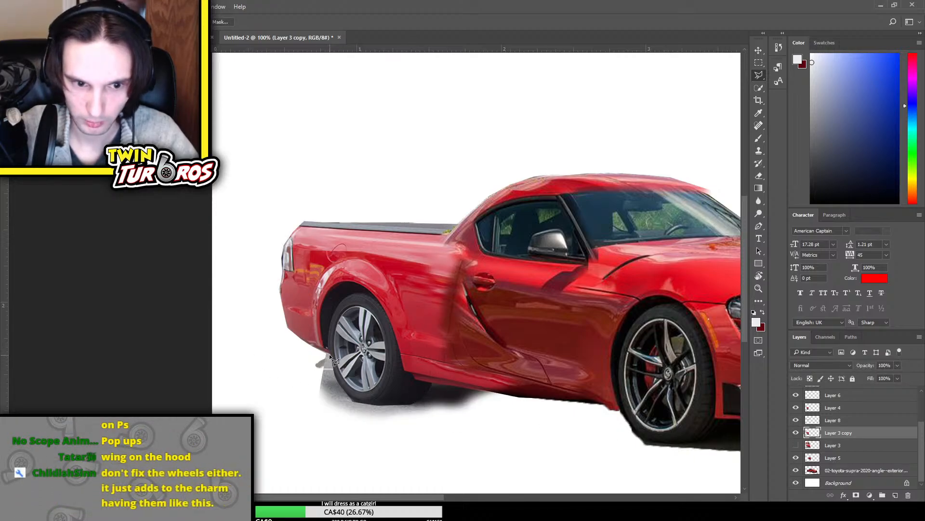
left_click(796, 434)
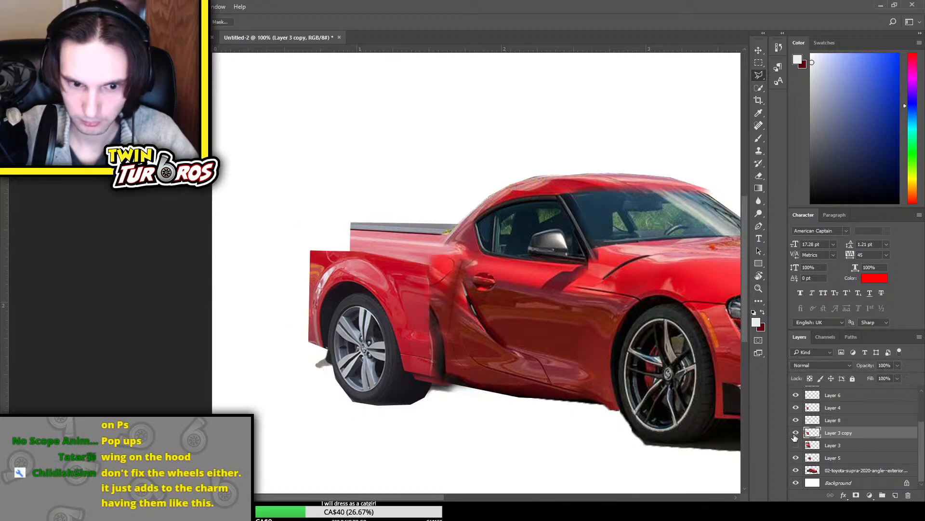
left_click(796, 433)
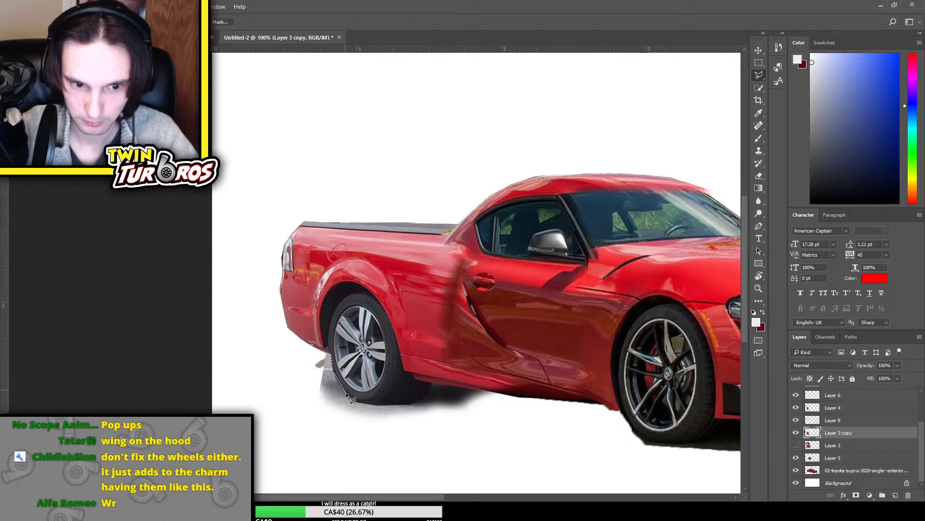
Outline the ground below and behind the rear wheel with the Polygonal Lasso, delete it from Layer 3 copy and clear the selection
left_click(413, 402)
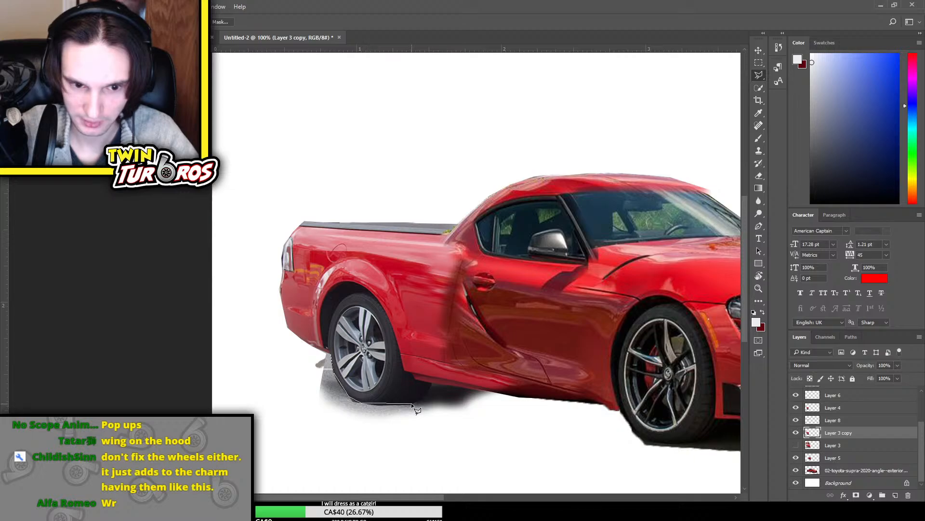
left_click(430, 383)
left_click(486, 390)
left_click(492, 419)
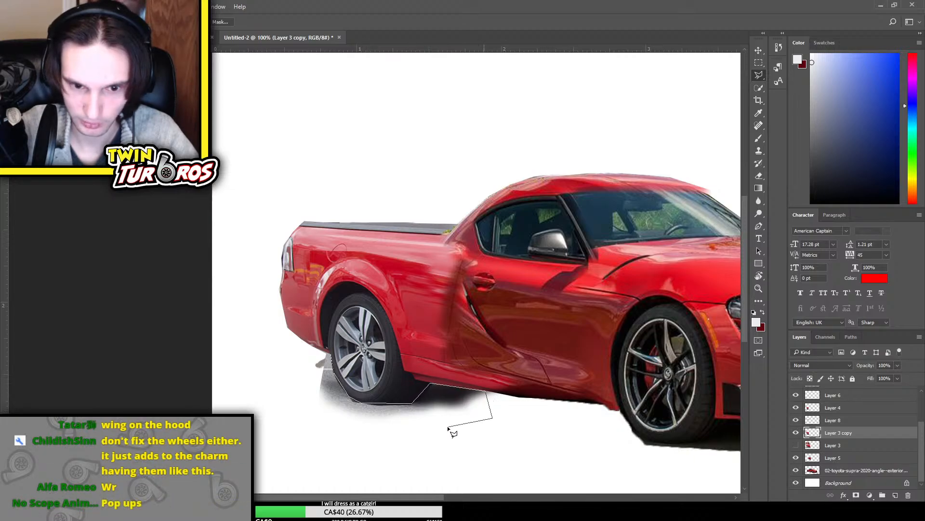
left_click(423, 435)
left_click(357, 438)
left_click(290, 434)
left_click(273, 386)
left_click(267, 348)
left_click(300, 343)
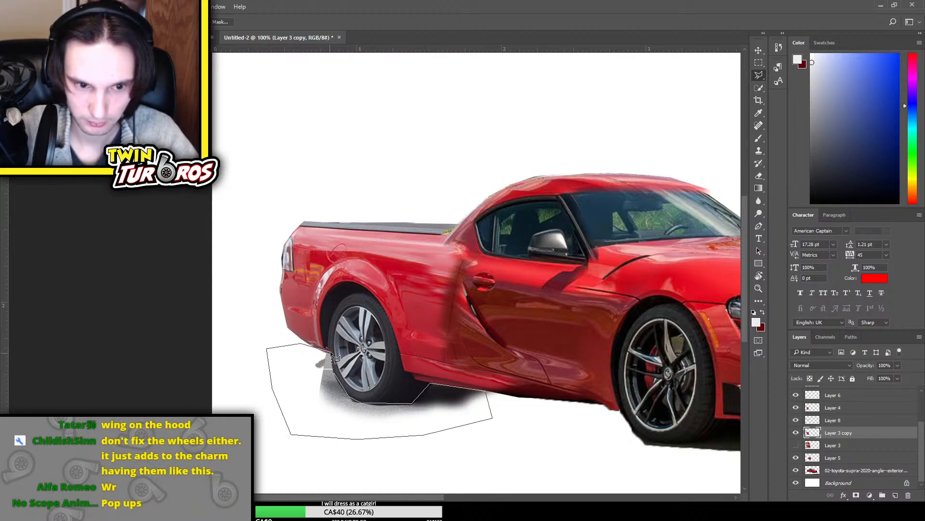
left_click(330, 354)
key("Delete")
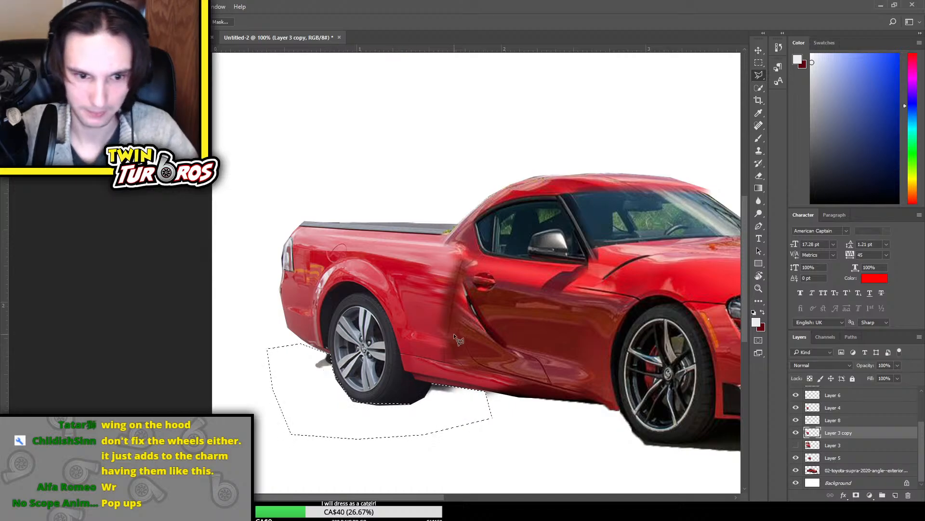
key("ctrl+d")
Toggle Layer 6, Layer 4, Layer 8, Layer 3 copy and Layer 5 to look for the leftover dark patch behind the rear wheel
key("ctrl+minus")
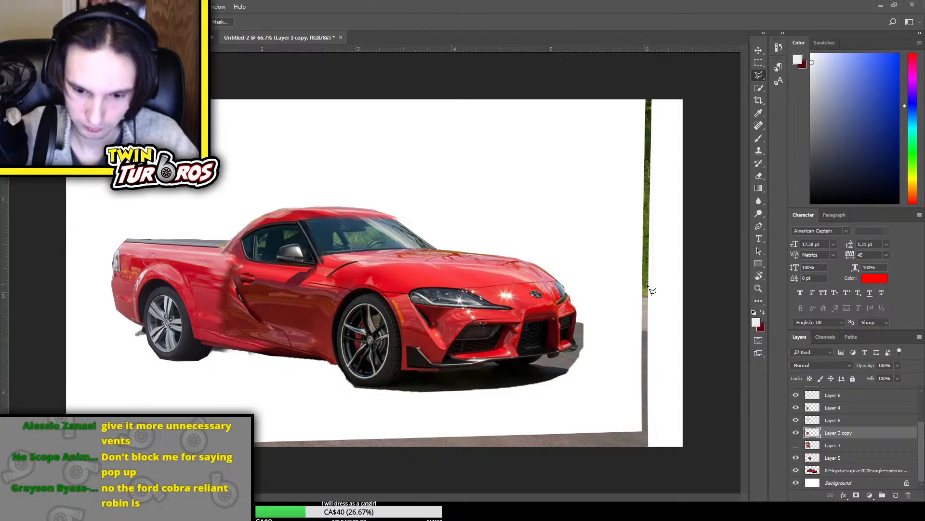
scroll(647, 288, "down", 1)
scroll(648, 288, "up", 3)
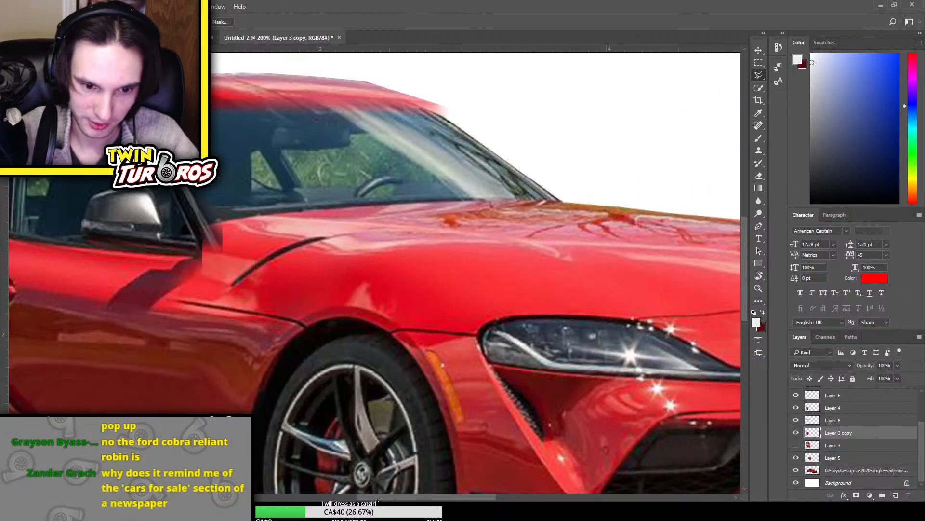
scroll(375, 273, "left", 7)
scroll(375, 273, "down", 2)
left_click(796, 394)
left_click(795, 395)
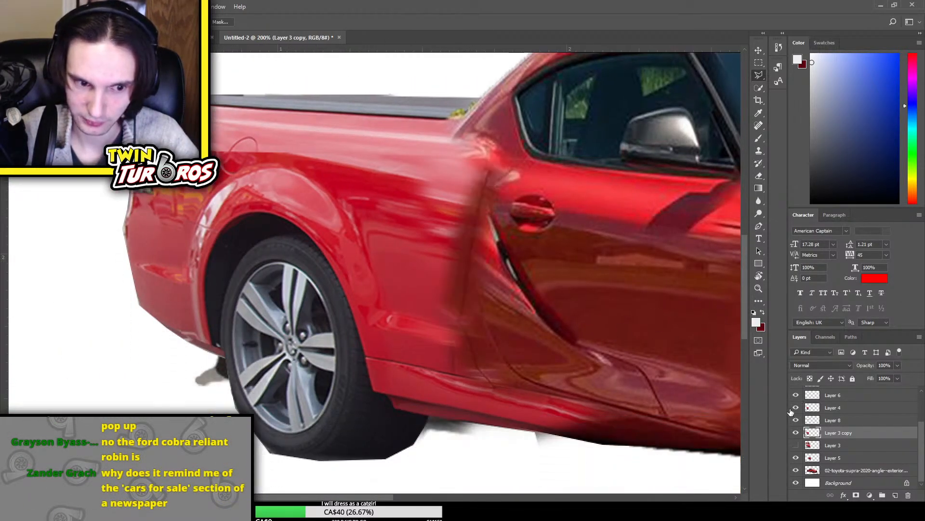
left_click(796, 407)
left_click(796, 408)
left_click(795, 420)
left_click(796, 419)
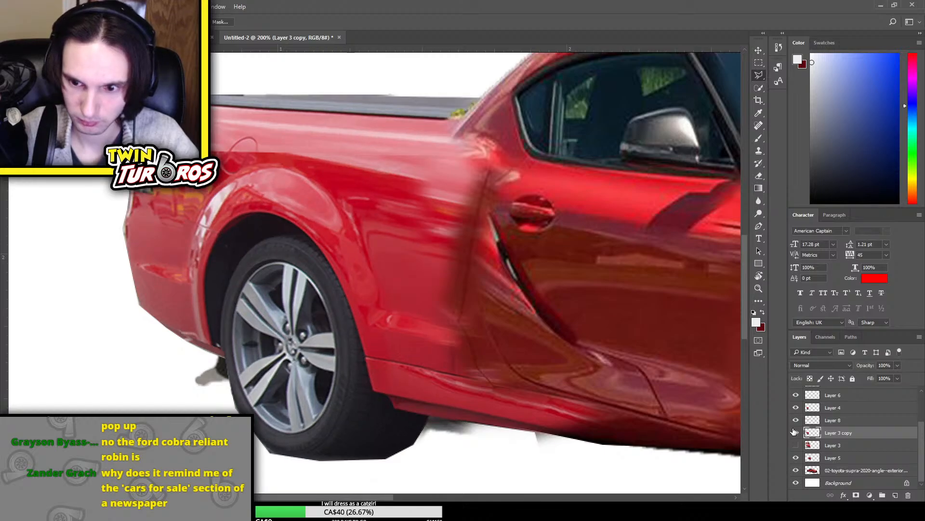
left_click(796, 432)
left_click(796, 432)
left_click(796, 457)
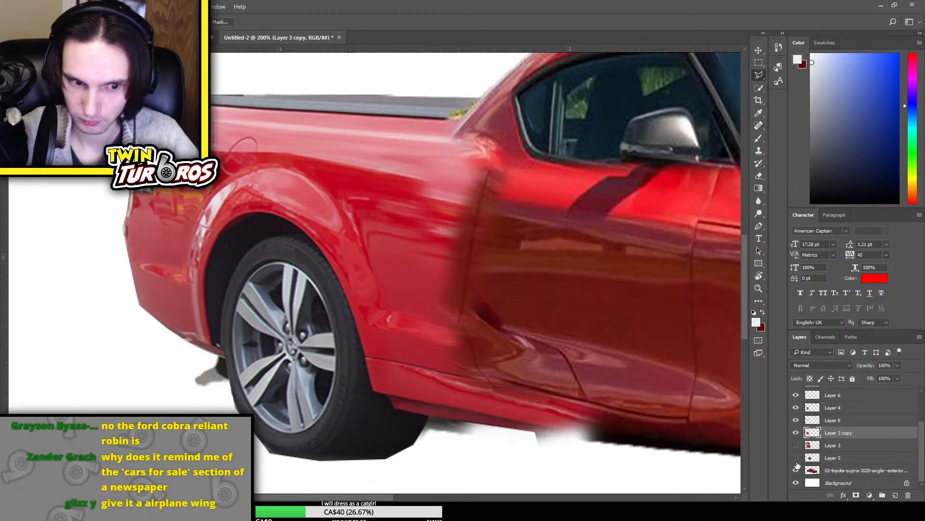
left_click(795, 457)
Check the upper layers from Layer 9 down to Layer 3 copy for the leftover patch by toggling their visibility
scroll(822, 438, "up", 3)
left_click(796, 392)
left_click(795, 392)
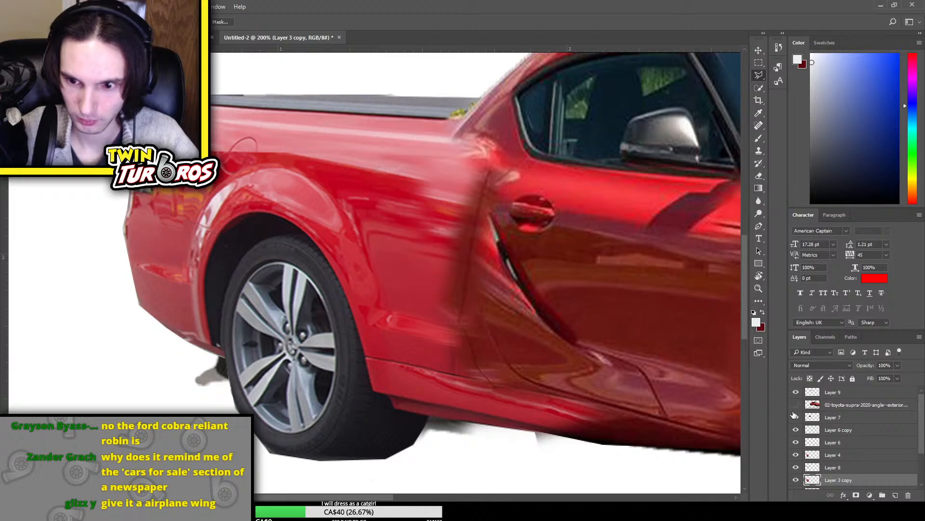
left_click(796, 417)
left_click(795, 417)
left_click(796, 434)
left_click(796, 434)
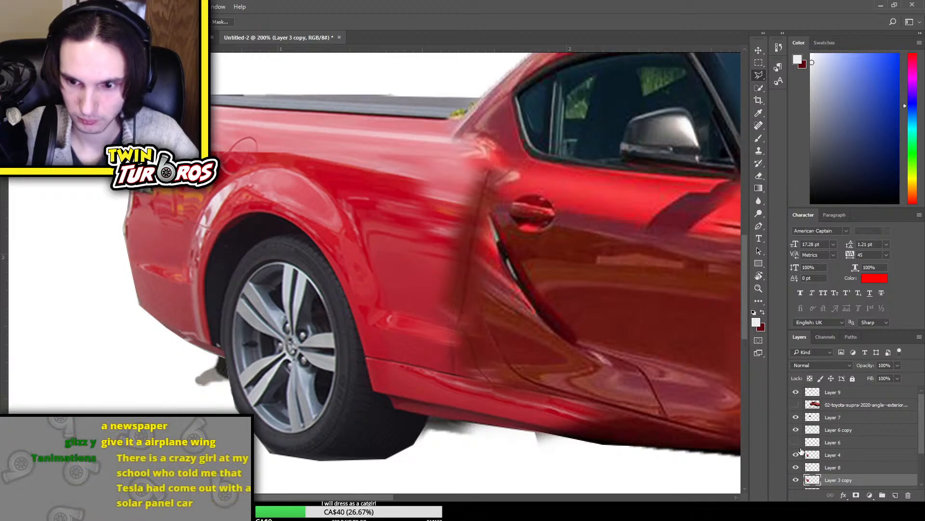
left_click(798, 445)
left_click(798, 445)
left_click(798, 457)
left_click(798, 456)
left_click(800, 464)
left_click(800, 464)
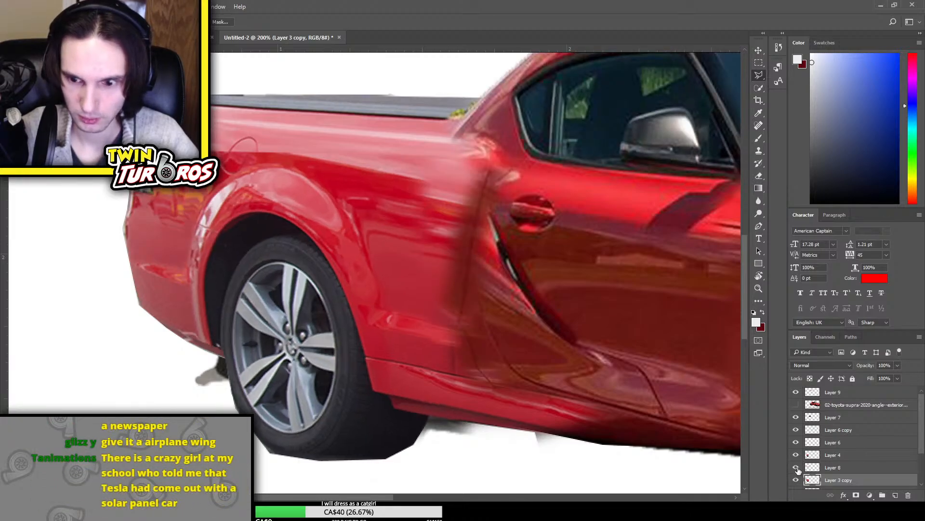
left_click(799, 475)
left_click(799, 475)
scroll(798, 472, "down", 2)
scroll(799, 472, "down", 1)
Hide Layer 5, select the visible Supra copy layer and erase the leftover dark patch behind the rear wheel
left_click(801, 467)
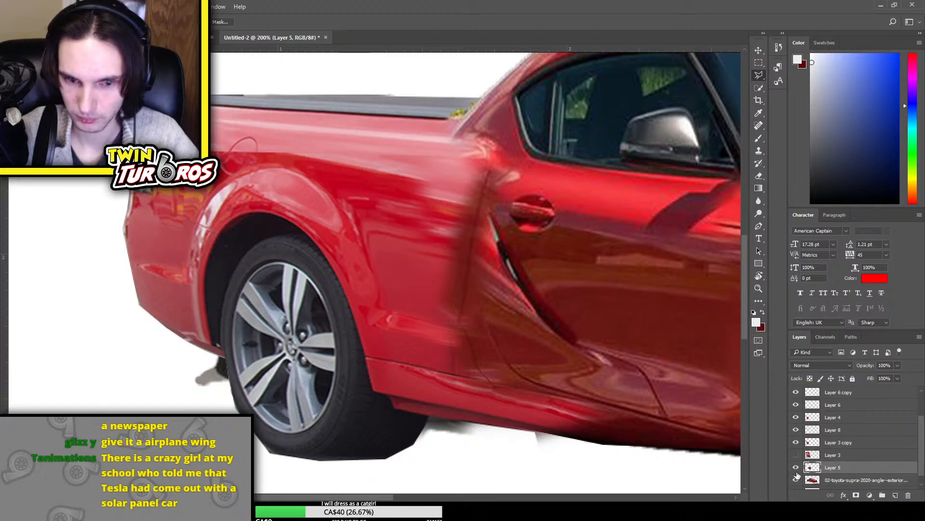
left_click(796, 468)
left_click(797, 480)
left_click(839, 480)
key("e")
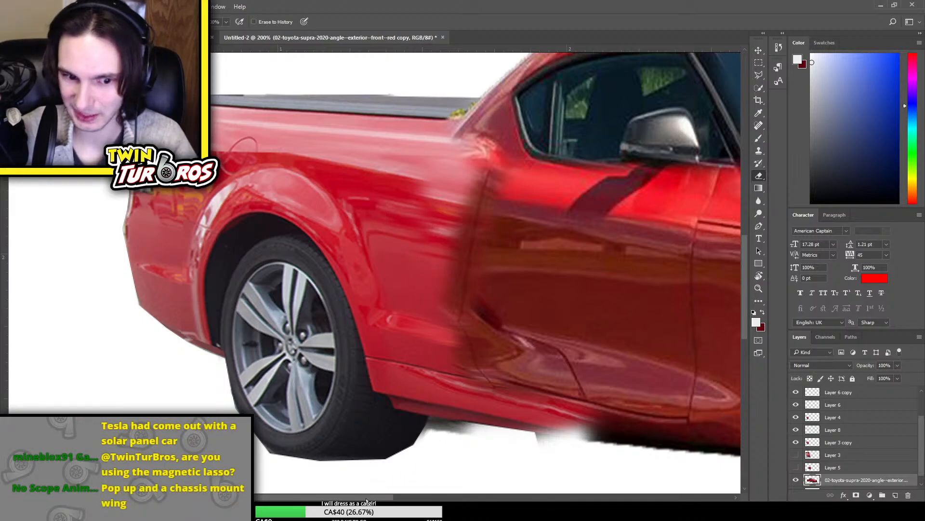
Try to erase the ragged lower edge of the side sill on the Supra copy layer
left_click_drag(366, 498, 467, 495)
scroll(487, 312, "down", 3)
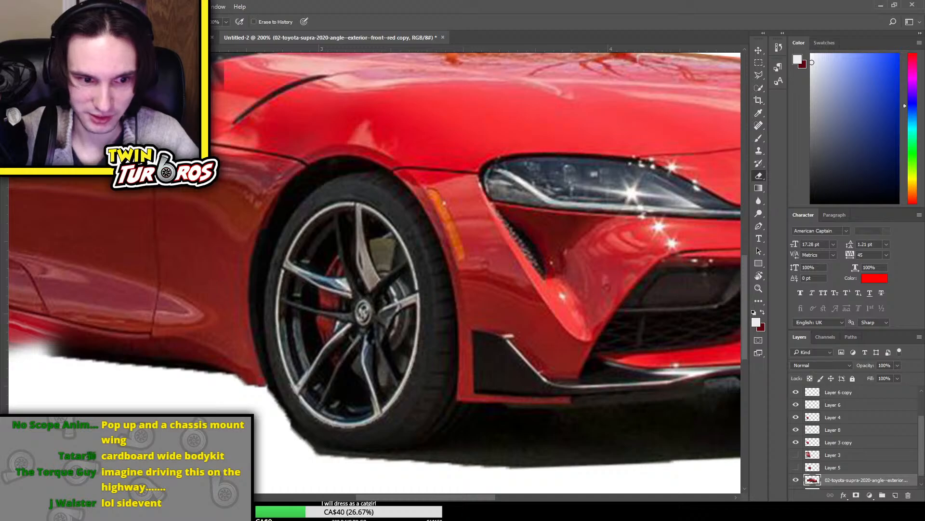
left_click_drag(407, 495, 346, 496)
key("ctrl+minus")
key("ctrl+minus")
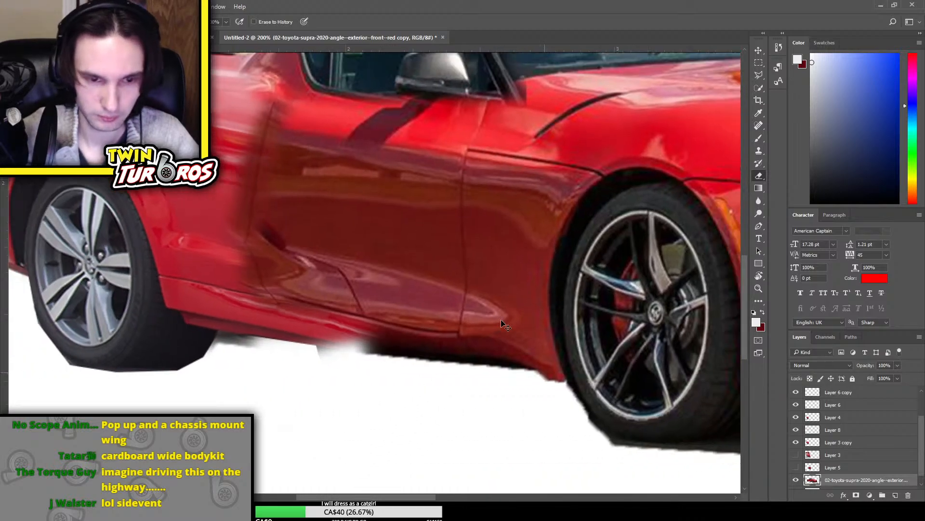
key("ctrl+plus")
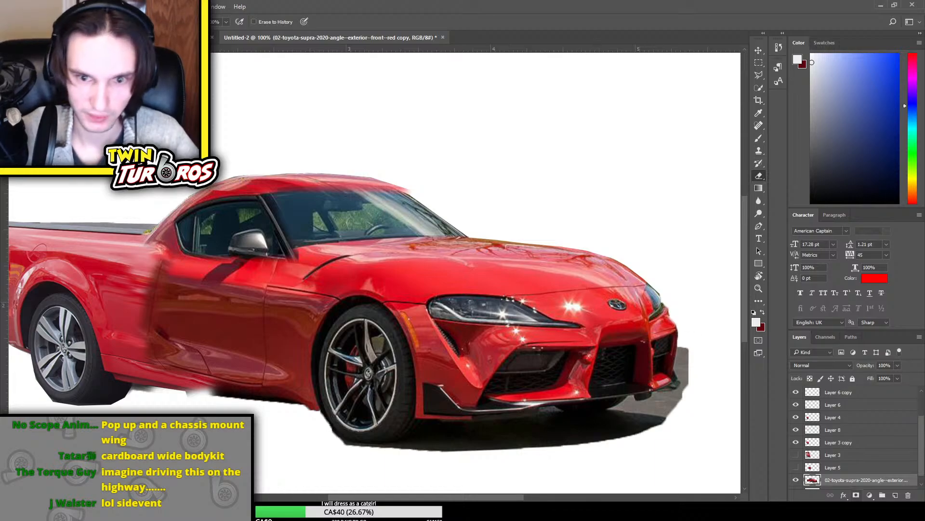
scroll(833, 462, "down", 1)
left_click(795, 470)
left_click(795, 471)
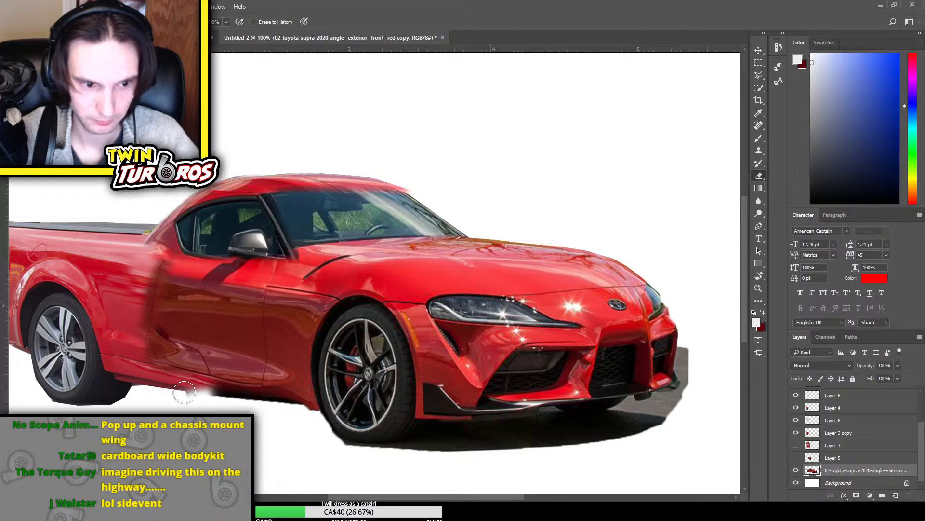
left_click_drag(185, 395, 232, 401)
key("ctrl+z")
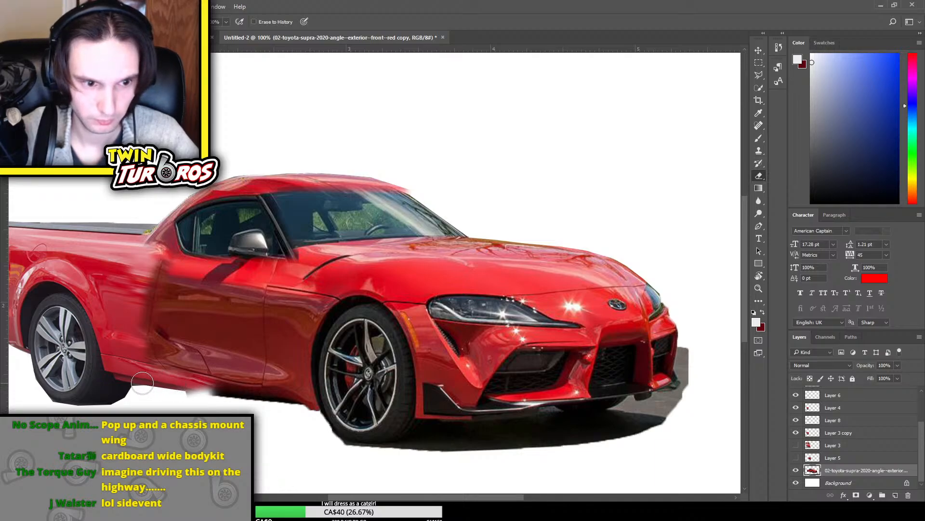
Copy a rectangular strip of the side sill between the wheels of the hidden original Supra layer onto a new layer
scroll(867, 436, "up", 3)
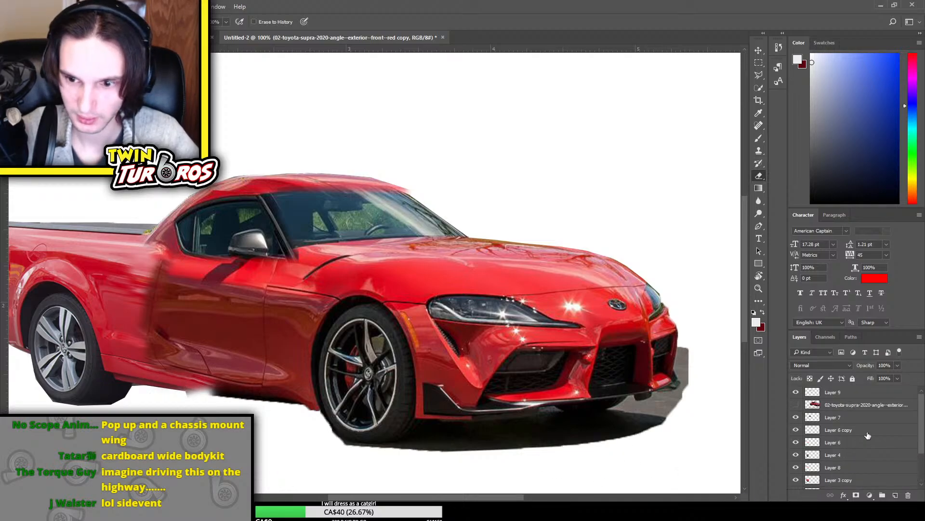
left_click(796, 405)
left_click(829, 405)
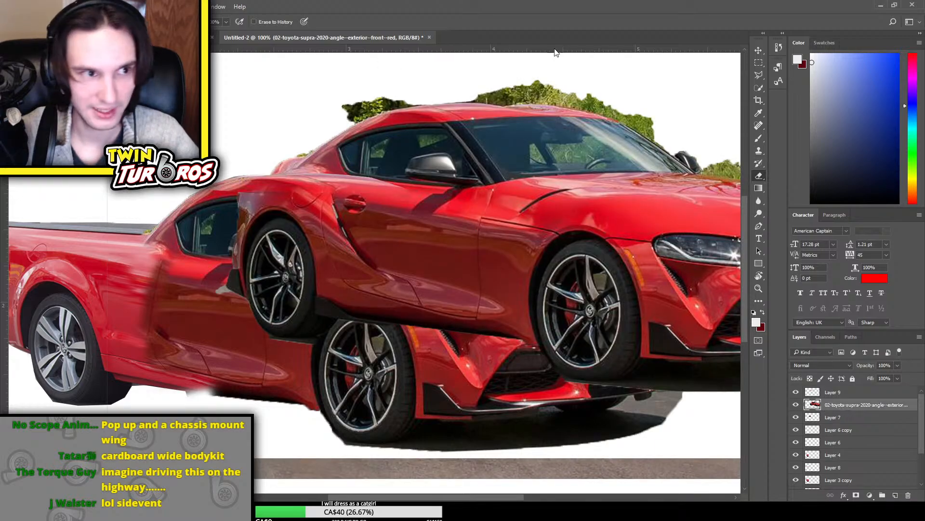
key("m")
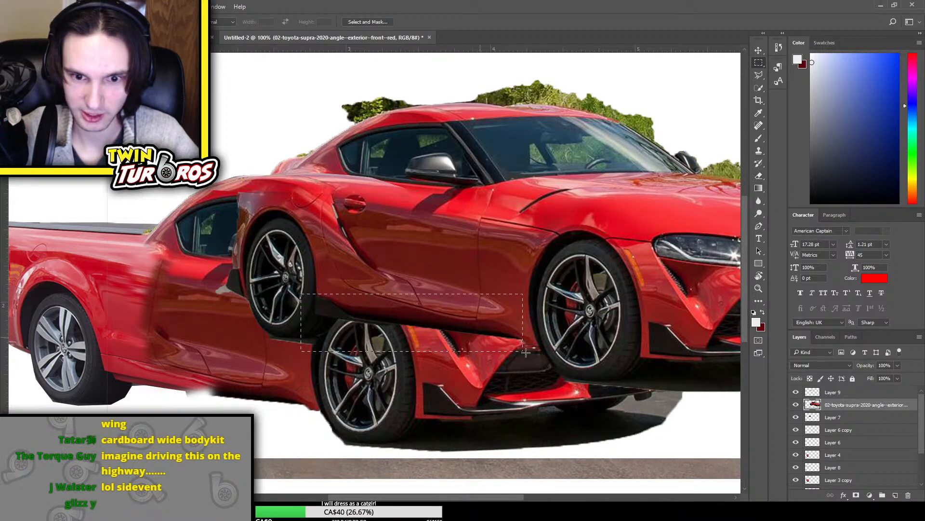
left_click_drag(301, 293, 539, 360)
key("ctrl+j")
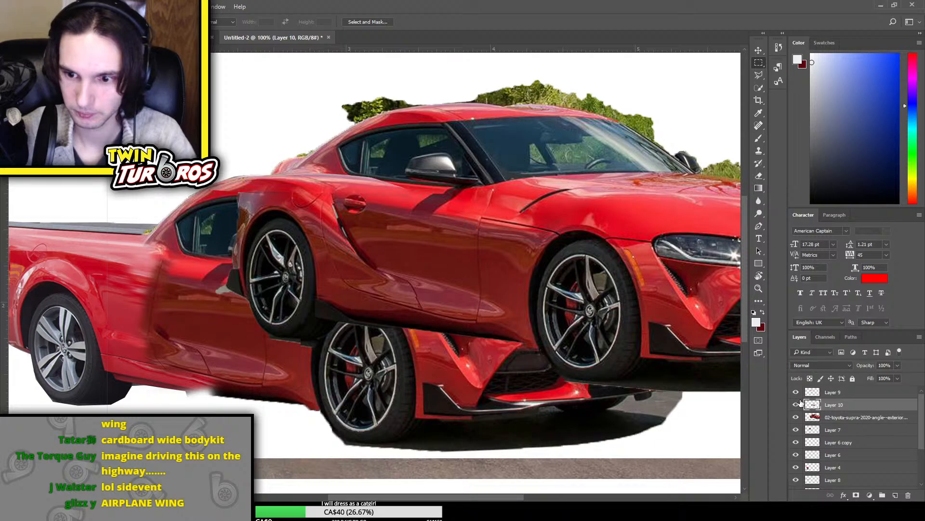
left_click(797, 417)
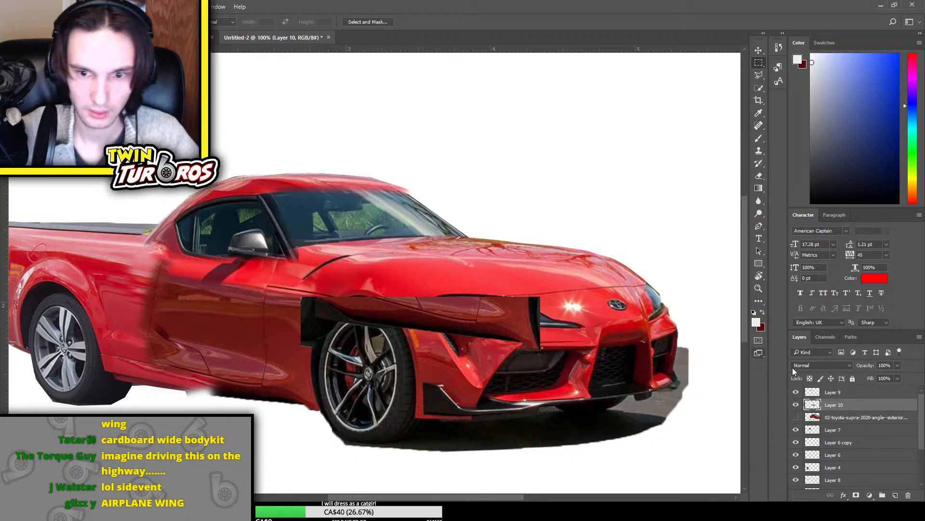
Raise Layer 10 above Layer 9 and move the copied sill strip between the mashup's rear and front wheels
key("ctrl+bracketright")
key("ctrl+t")
left_click_drag(511, 318, 293, 385)
key("Return")
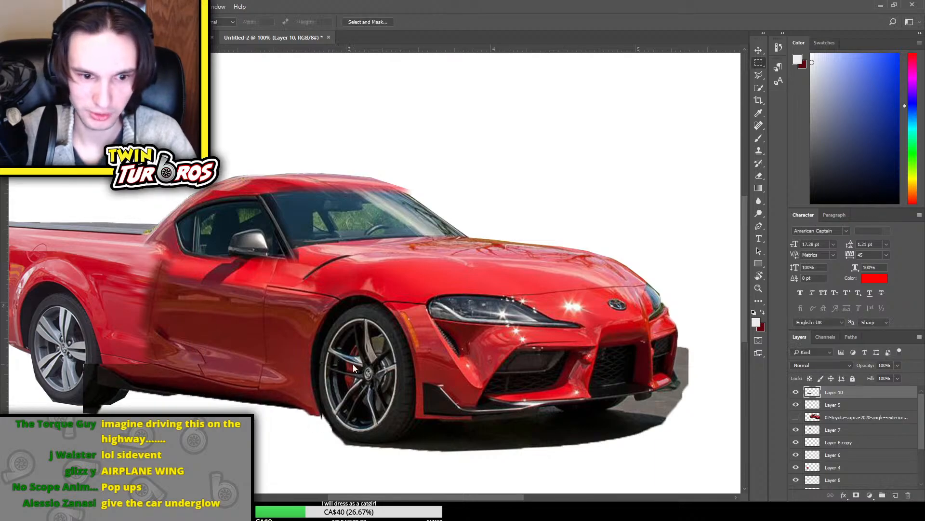
Erase the hard upper and rear edges of the sill strip on Layer 10 to blend it into the bodywork behind the rear wheel
key("e")
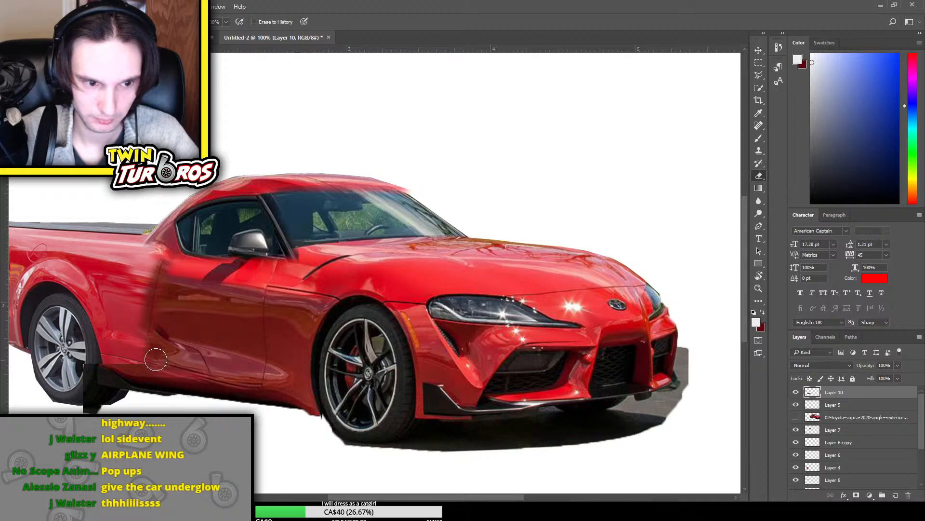
mouse_move(156, 359)
left_mouse_down()
mouse_move(248, 374)
mouse_move(226, 370)
left_mouse_up()
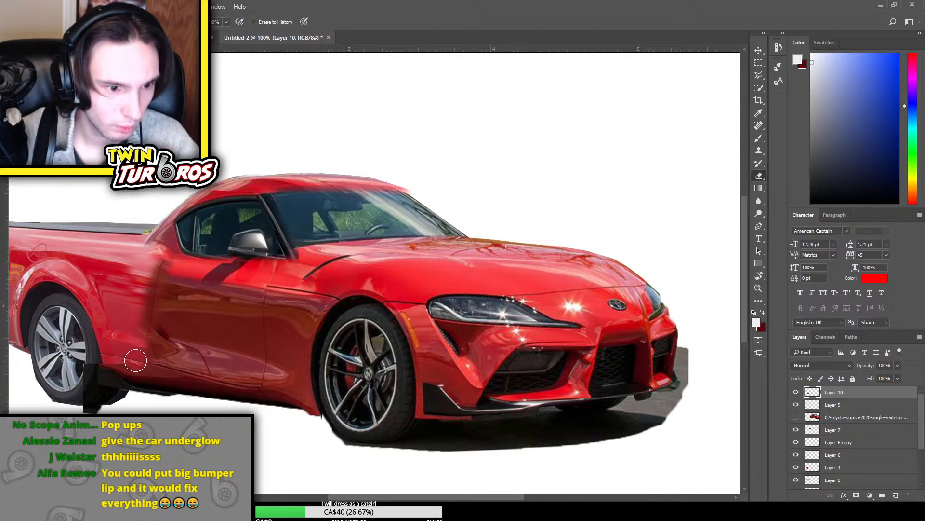
mouse_move(81, 378)
left_mouse_down()
mouse_move(89, 410)
mouse_move(125, 410)
mouse_move(92, 400)
left_mouse_up()
Transform the sill strip on Layer 10 slightly so its rear end meets the rear wheel
key("ctrl+t")
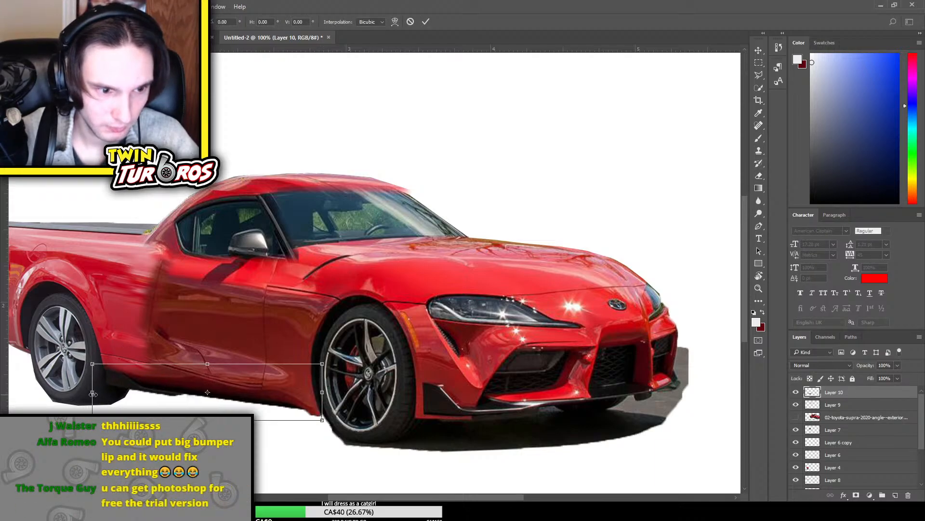
left_click_drag(83, 391, 90, 392)
key("Return")
key("e")
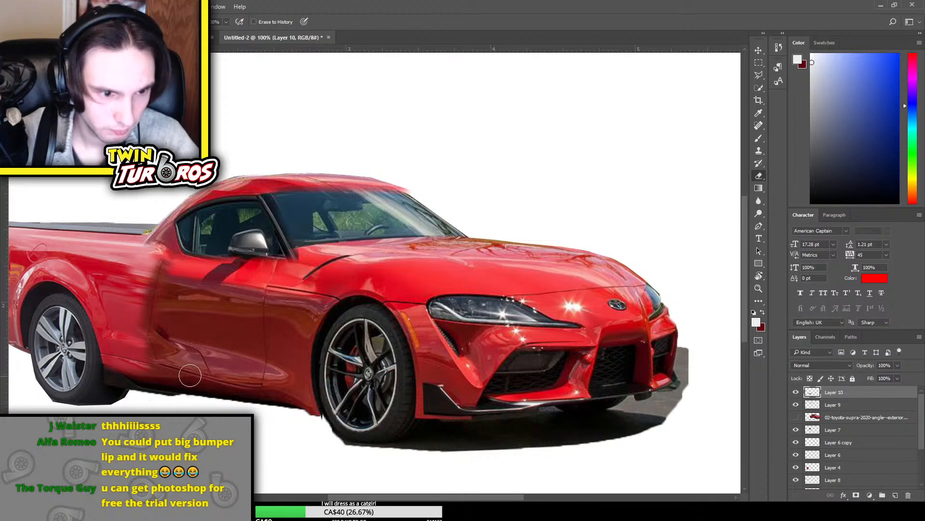
Squash the visible Supra copy layer slightly in height and reposition it to line up with the rear body
key("ctrl+minus")
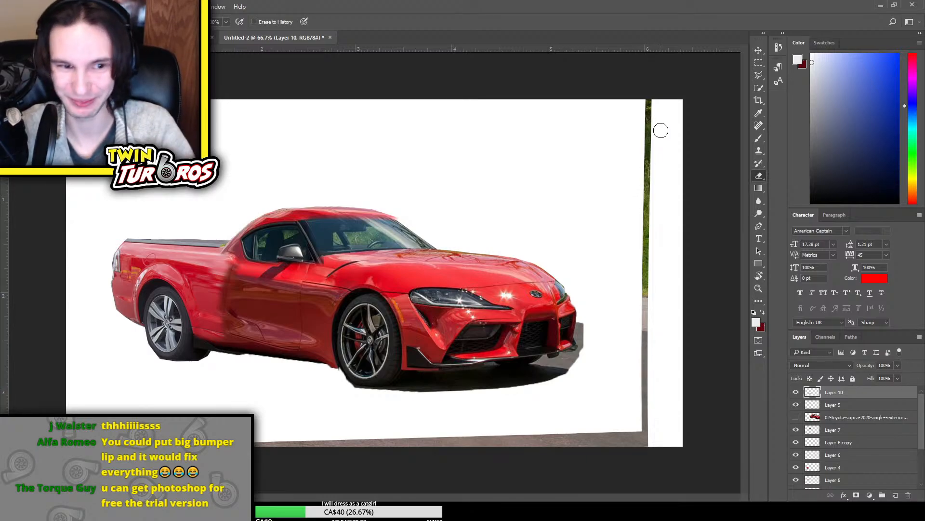
left_click(863, 421)
scroll(862, 422, "down", 4)
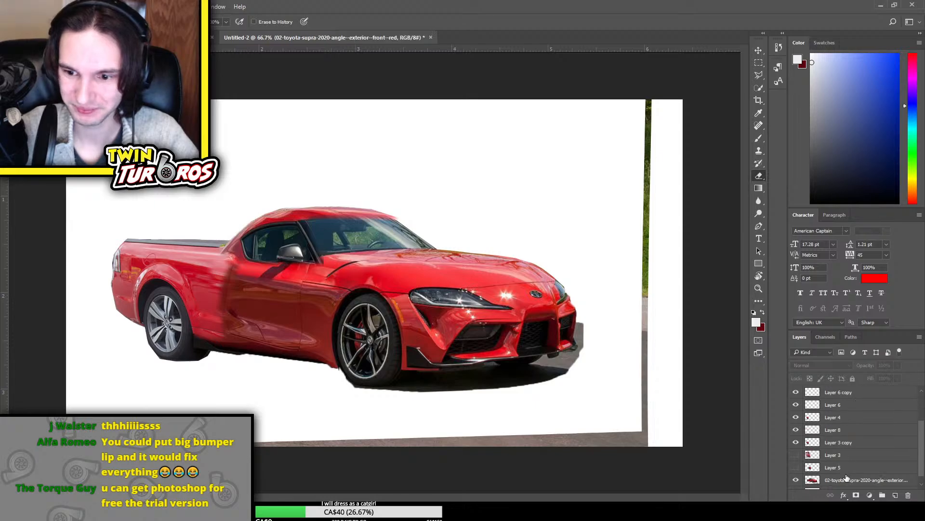
left_click(846, 479)
key("ctrl+t")
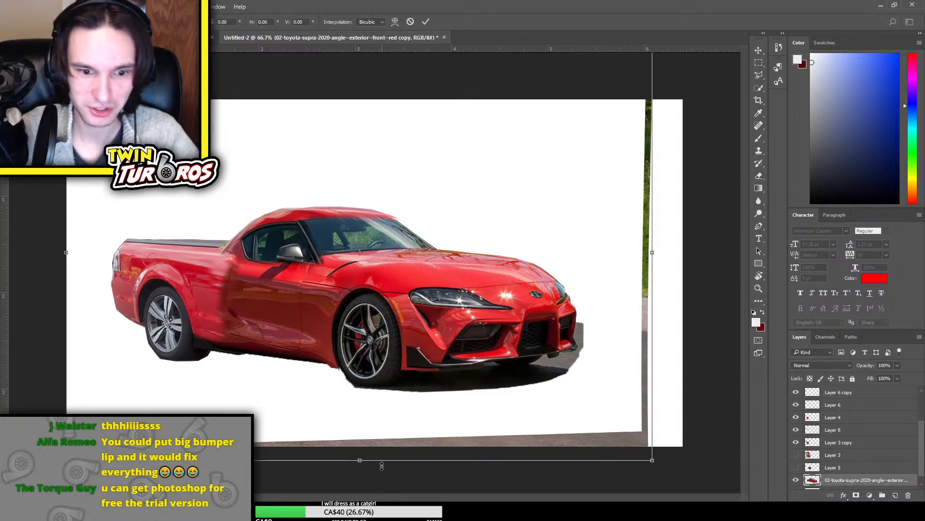
left_click_drag(369, 97, 373, 128)
left_click_drag(359, 78, 359, 102)
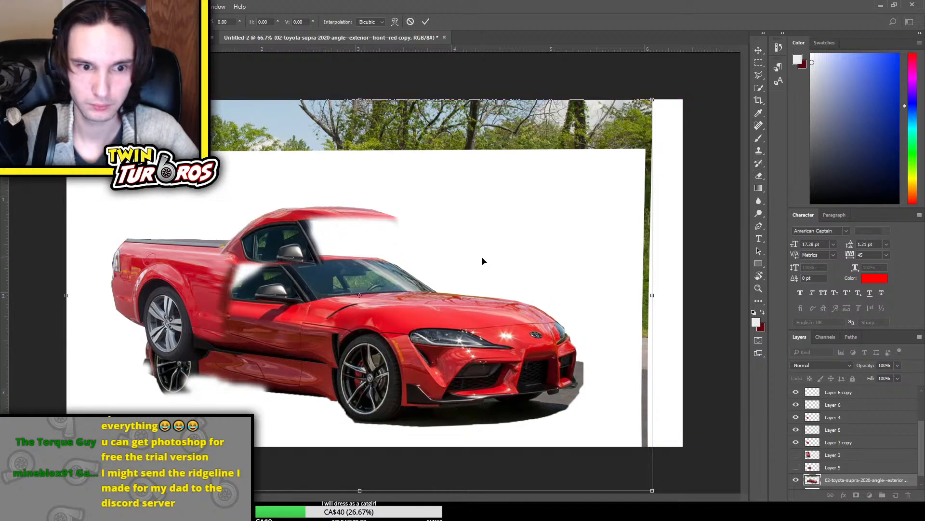
left_click_drag(483, 261, 491, 235)
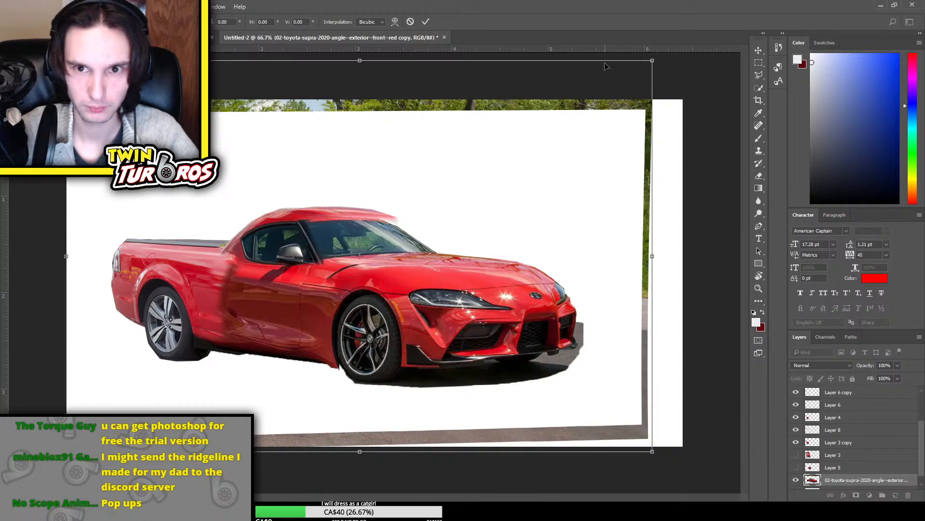
left_click_drag(605, 61, 605, 69)
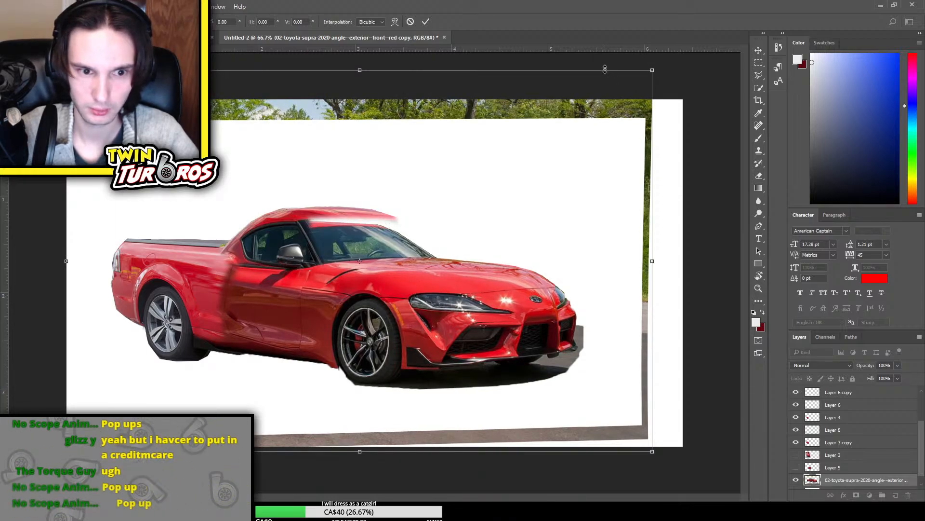
left_click_drag(605, 70, 604, 69)
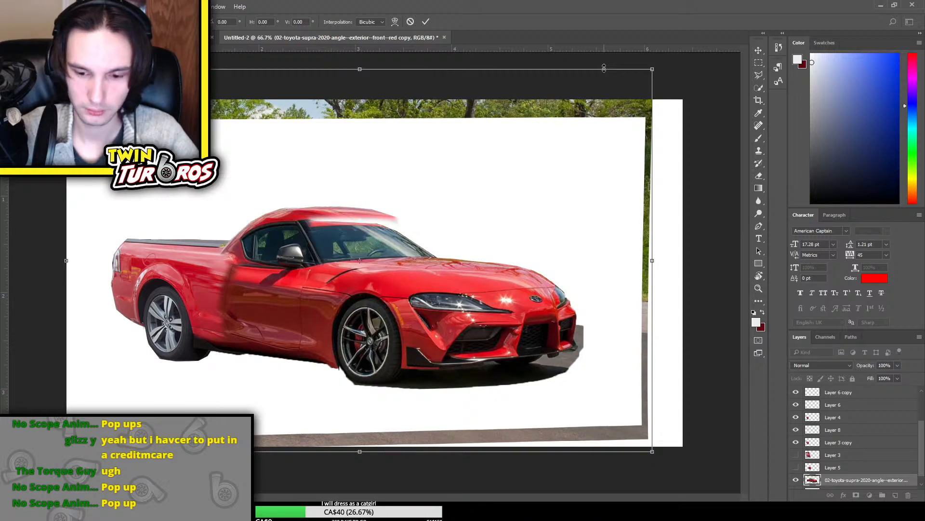
key("Return")
key("e")
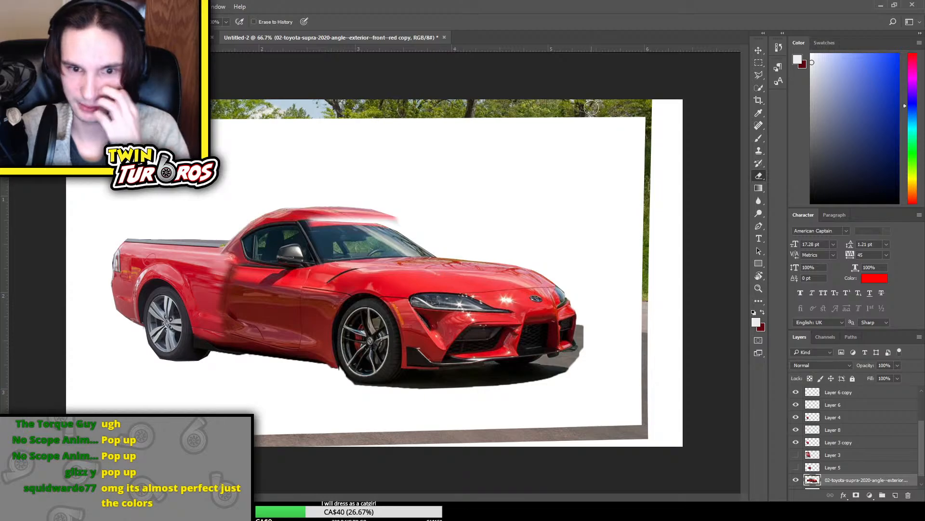
Compare the car before and after the Supra copy's reshaping, keeping the reshaped version
key("ctrl+z")
key("ctrl+z")
key("ctrl+z")
key("ctrl+z")
key("ctrl+z")
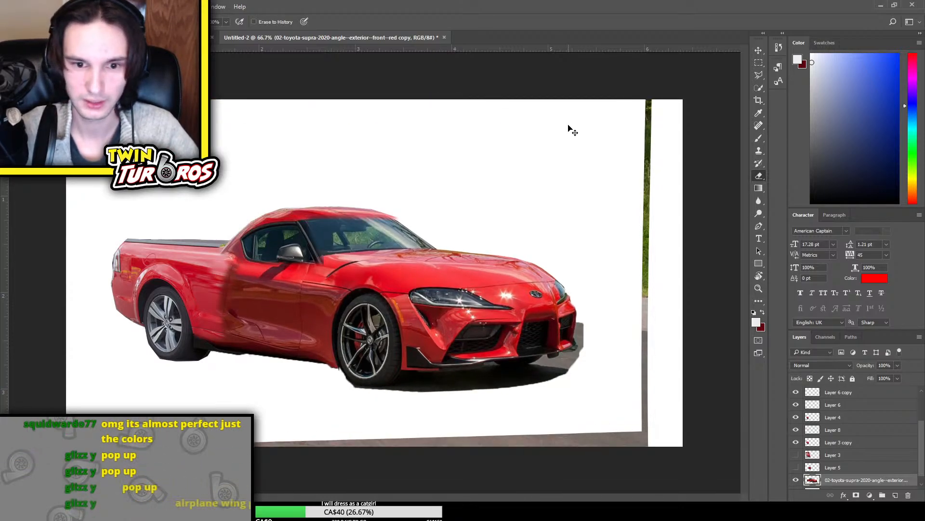
key("ctrl+z")
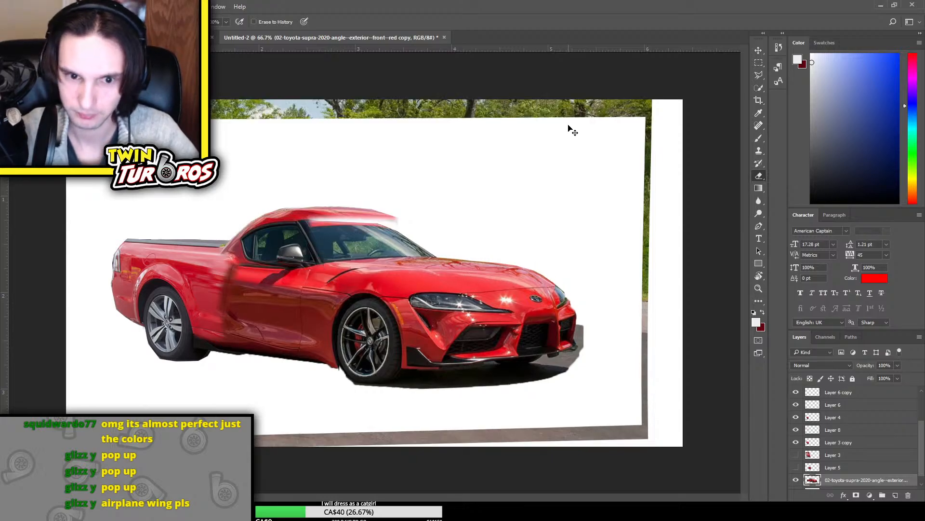
Rotate the Supra copy layer clockwise by 0.48 degrees
key("ctrl+t")
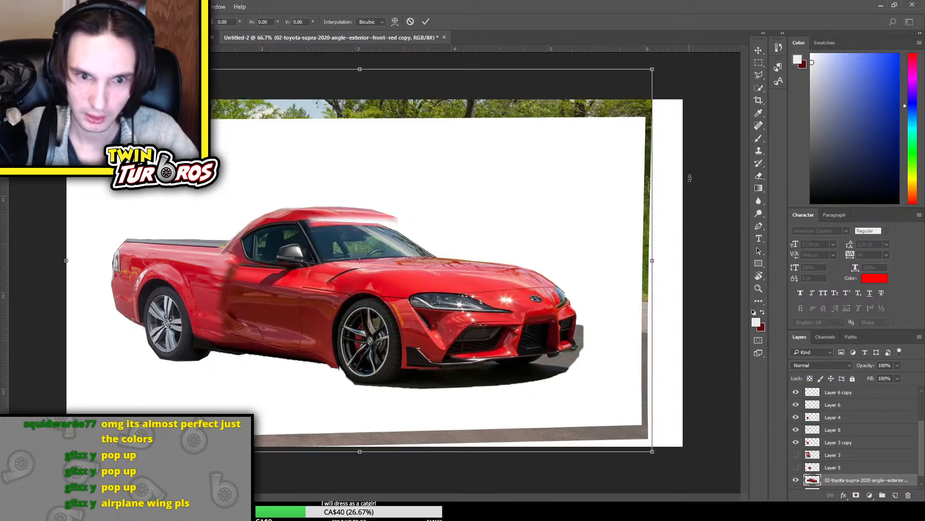
left_click_drag(690, 178, 700, 178)
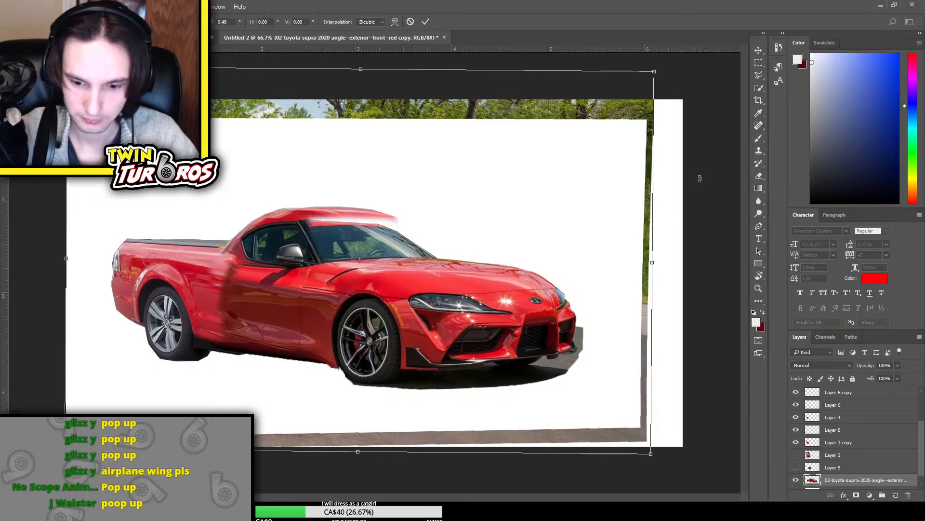
key("Return")
key("e")
Toggle the visibility of the individual layers to find the one that holds the roof piece, leaving them shown
scroll(841, 442, "up", 1)
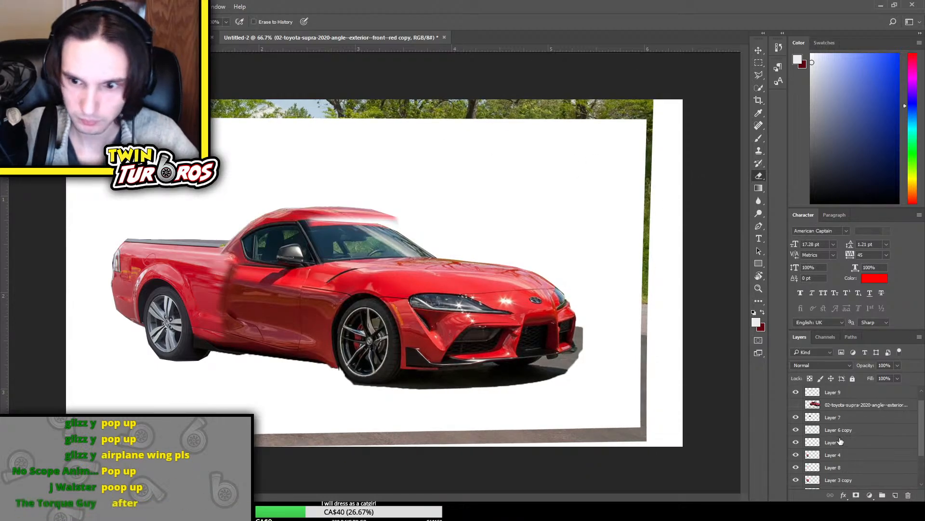
left_click(796, 418)
left_click(796, 418)
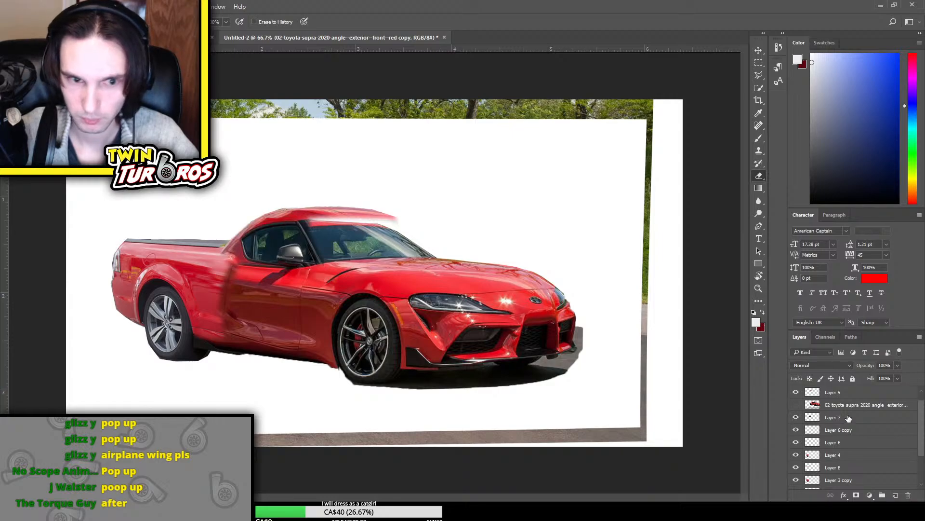
left_click(796, 418)
left_click(796, 418)
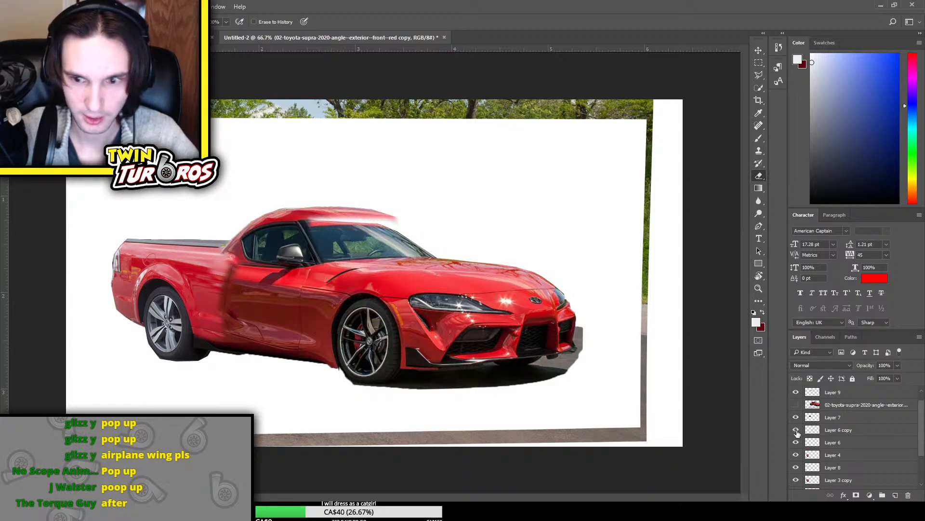
left_click(800, 431)
left_click(797, 443)
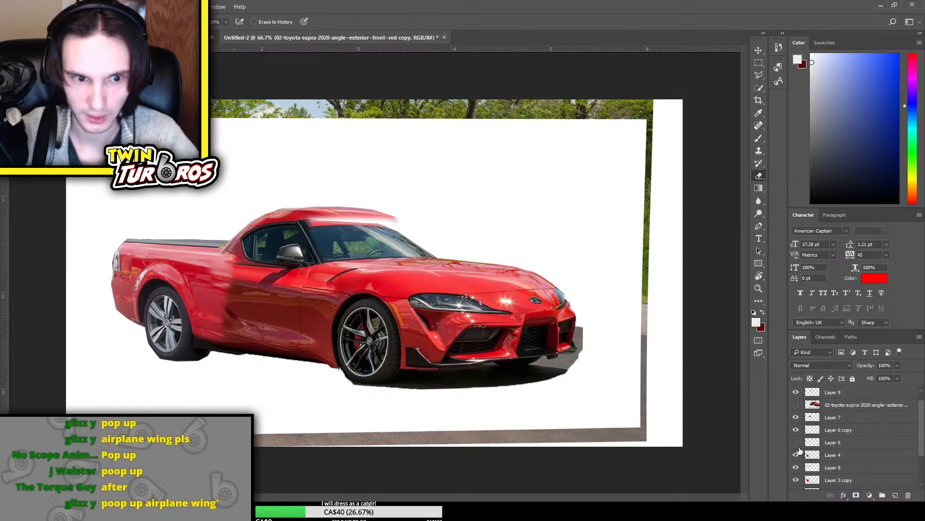
left_click(797, 443)
scroll(797, 443, "down", 1)
left_click(797, 430)
left_click(796, 431)
scroll(797, 419, "up", 2)
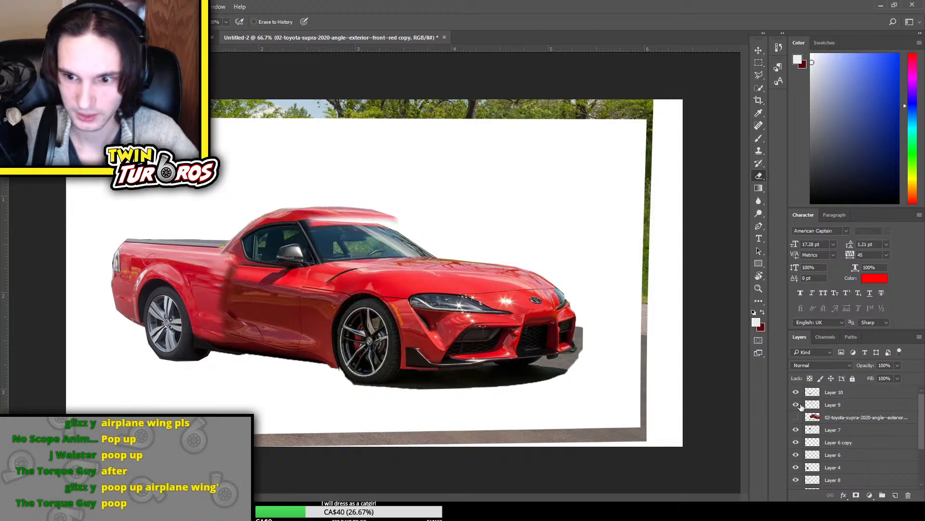
left_click(797, 394)
left_click(797, 395)
scroll(797, 426, "down", 5)
left_click(793, 435)
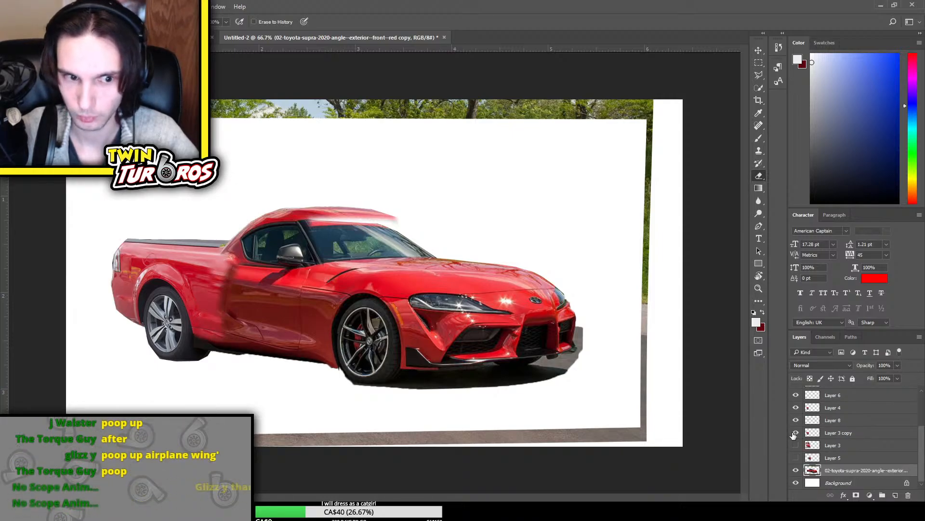
left_click(794, 422)
left_click(794, 422)
left_click(795, 410)
left_click(795, 410)
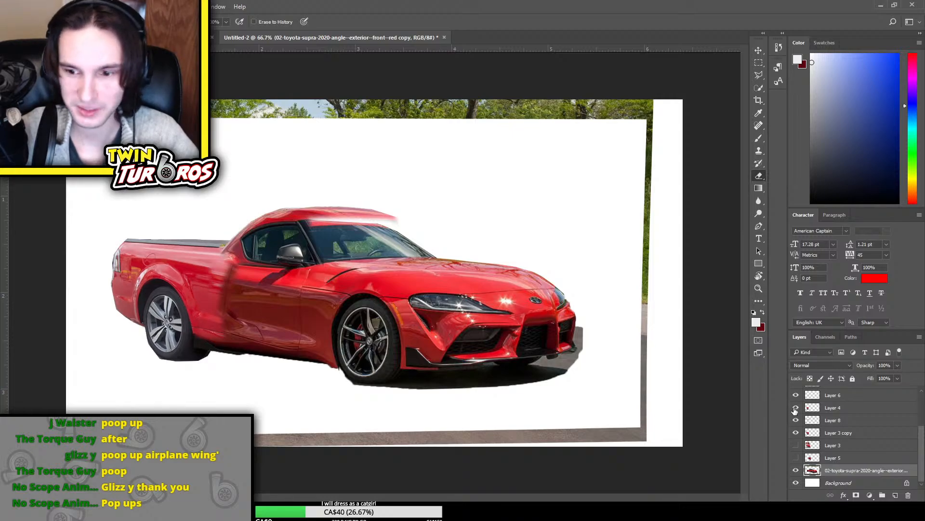
scroll(803, 463, "up", 2)
left_click(796, 432)
left_click(797, 432)
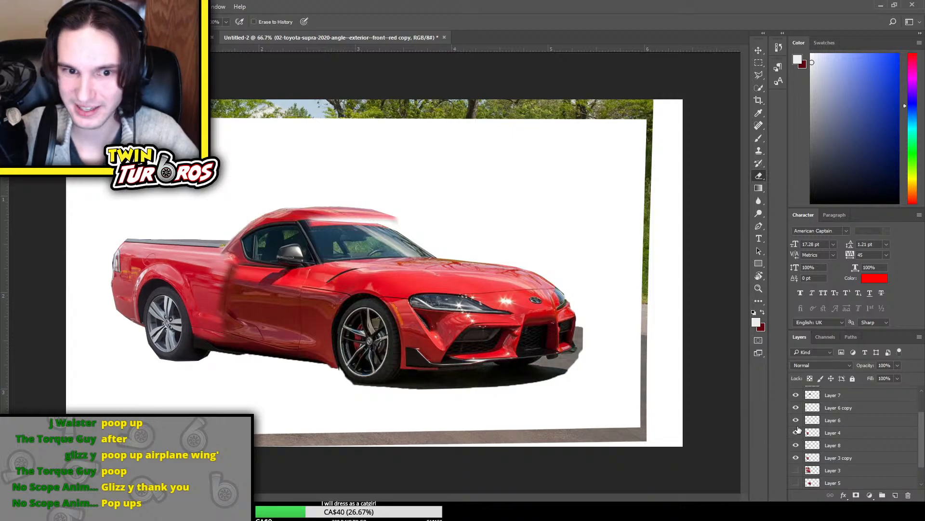
left_click(795, 398)
scroll(795, 405, "up", 2)
left_click(797, 420)
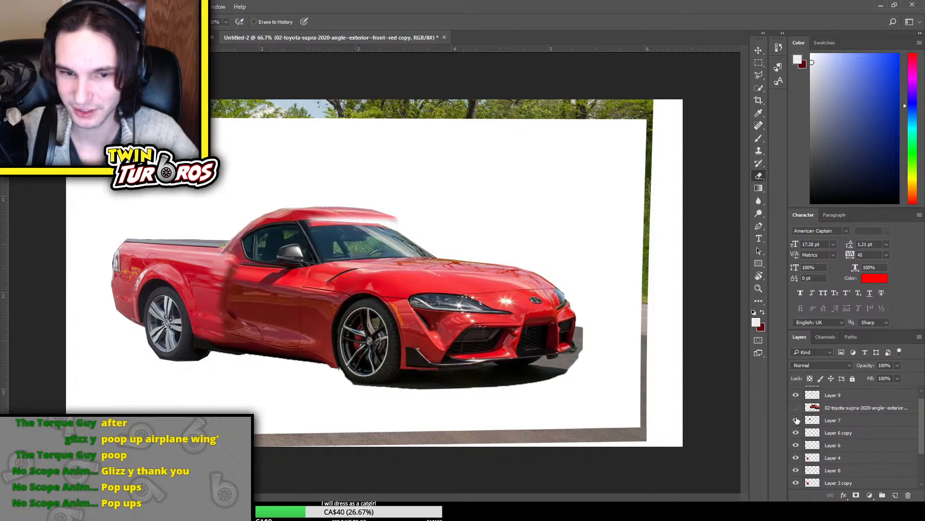
left_click(796, 420)
left_click(797, 421)
scroll(797, 419, "up", 1)
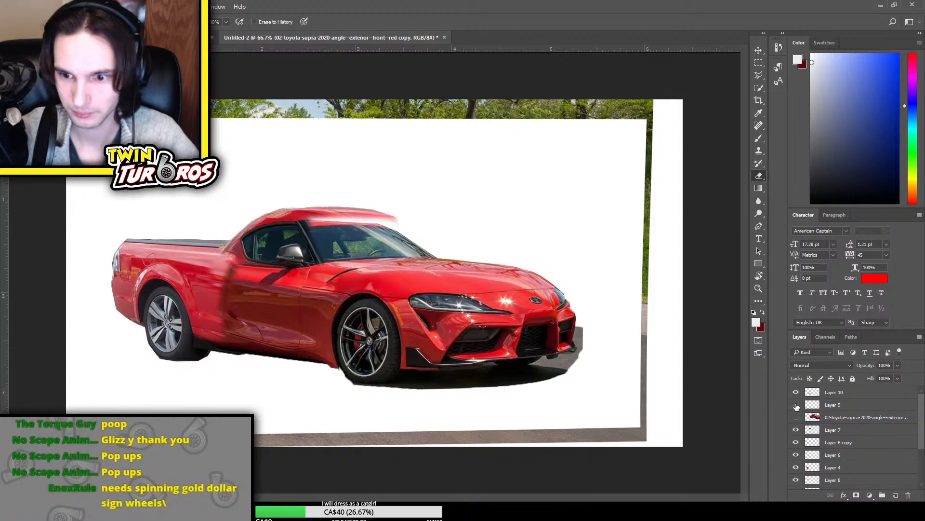
left_click(797, 405)
left_click(796, 405)
Transform the roof piece on Layer 9, shifting, stretching and rotating it slightly to close the gap above the windshield
left_click(826, 405)
key("ctrl+t")
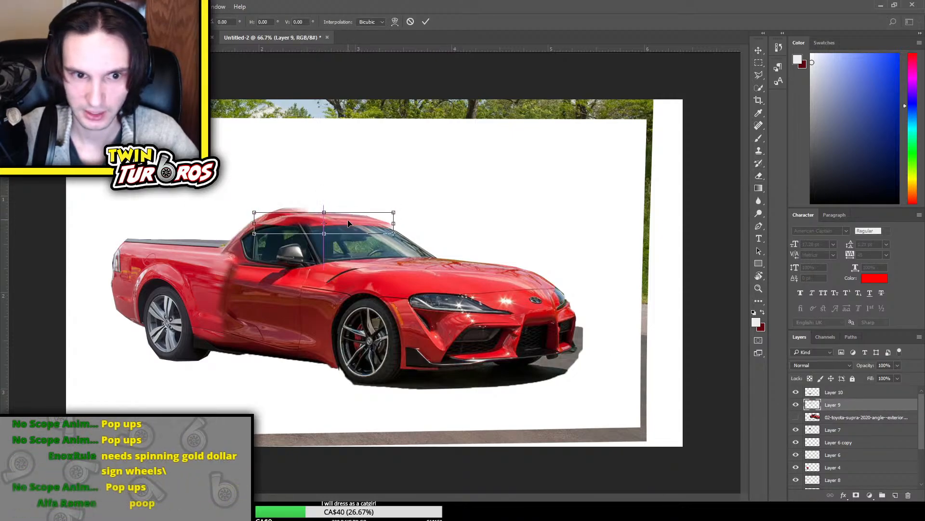
mouse_move(329, 208)
left_mouse_down()
mouse_move(318, 199)
mouse_move(341, 217)
left_mouse_up()
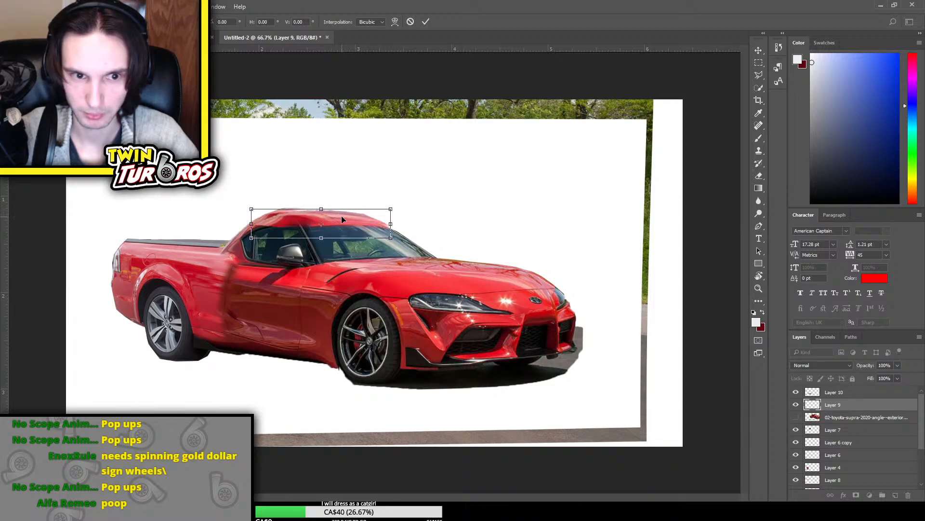
left_click_drag(404, 209, 416, 213)
key("Return")
key("e")
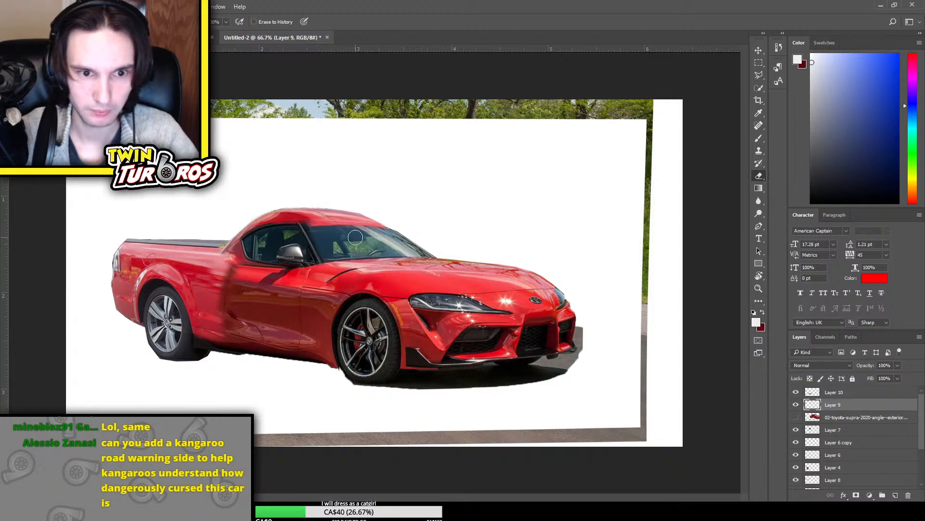
key("ctrl+t")
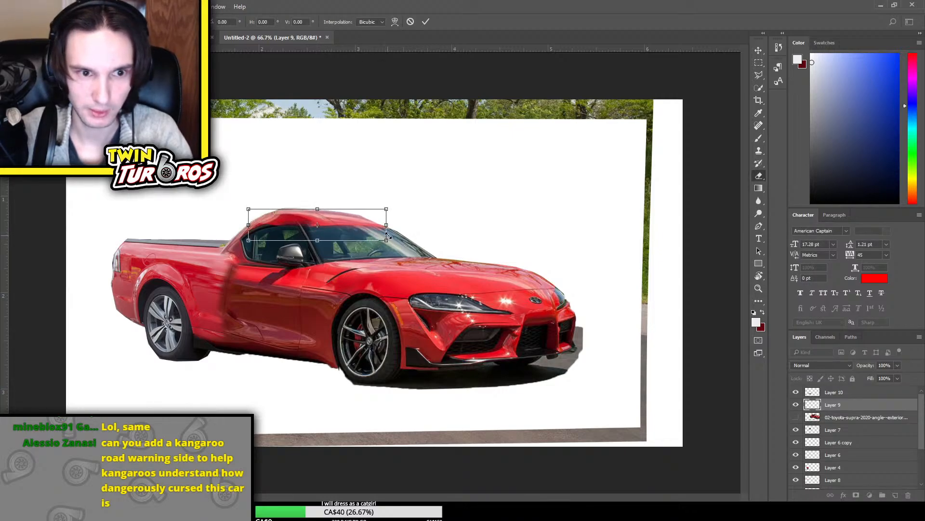
key("Return")
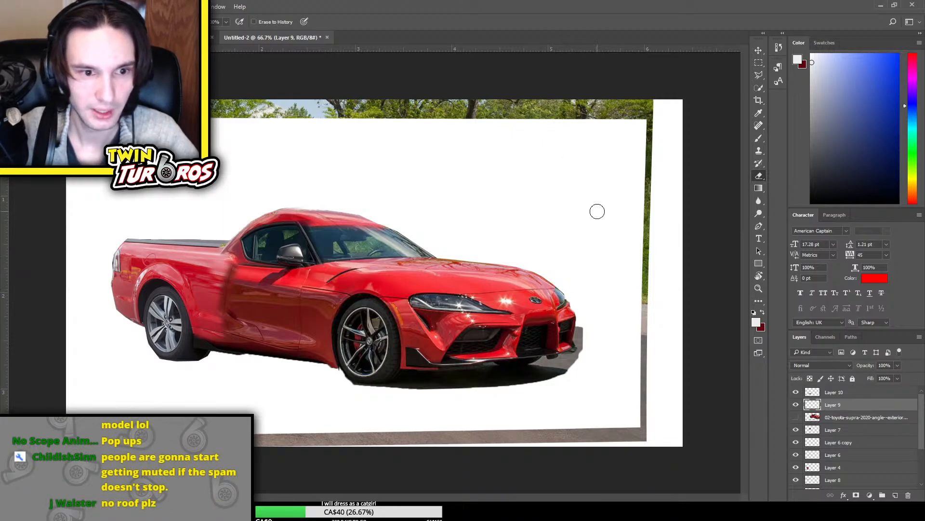
Select a rectangle around the upper windshield on the bottom Supra copy layer and copy it to a new layer
key("ctrl+plus")
key("ctrl+minus")
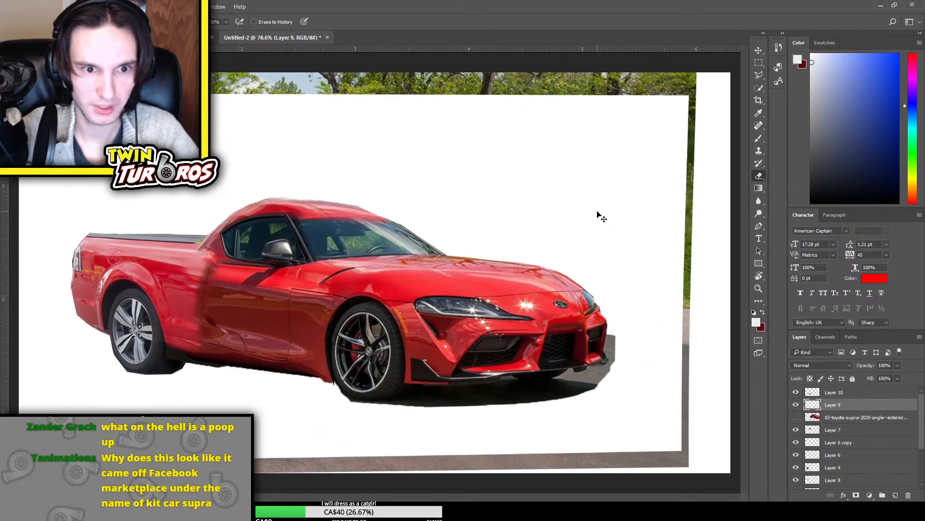
key("ctrl+plus")
key("ctrl+plus")
key("ctrl+plus")
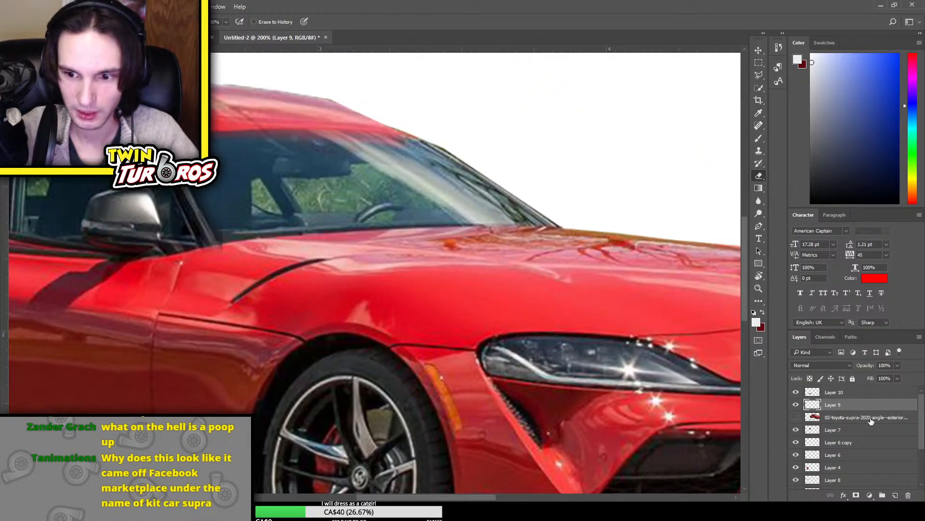
scroll(871, 421, "down", 3)
left_click(849, 470)
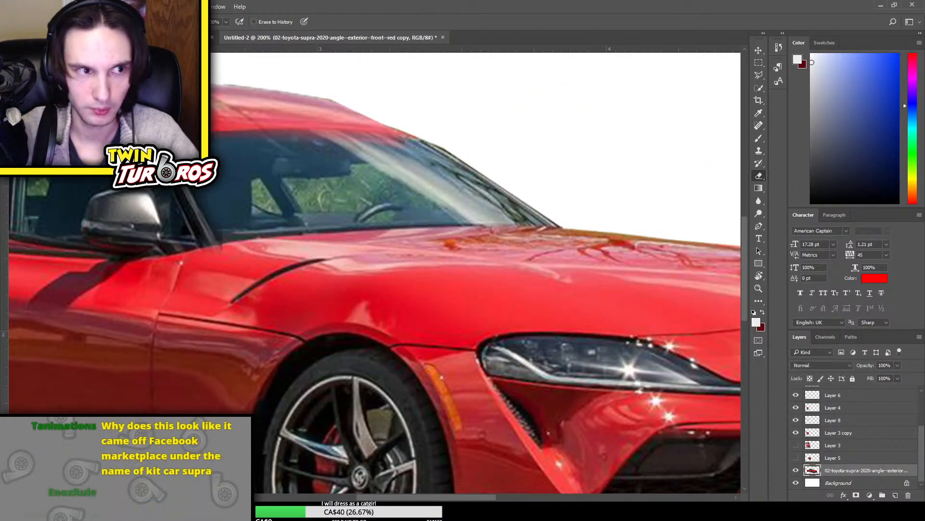
key("m")
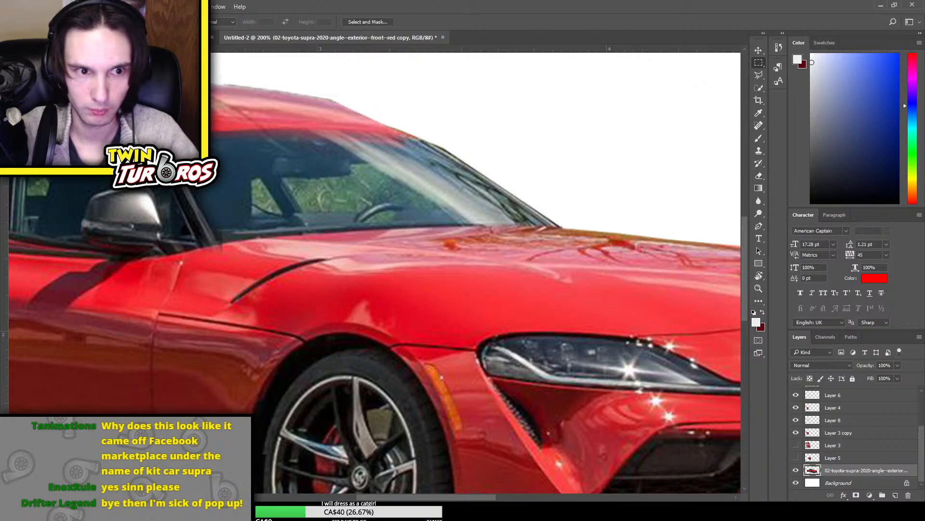
left_click_drag(171, 119, 473, 196)
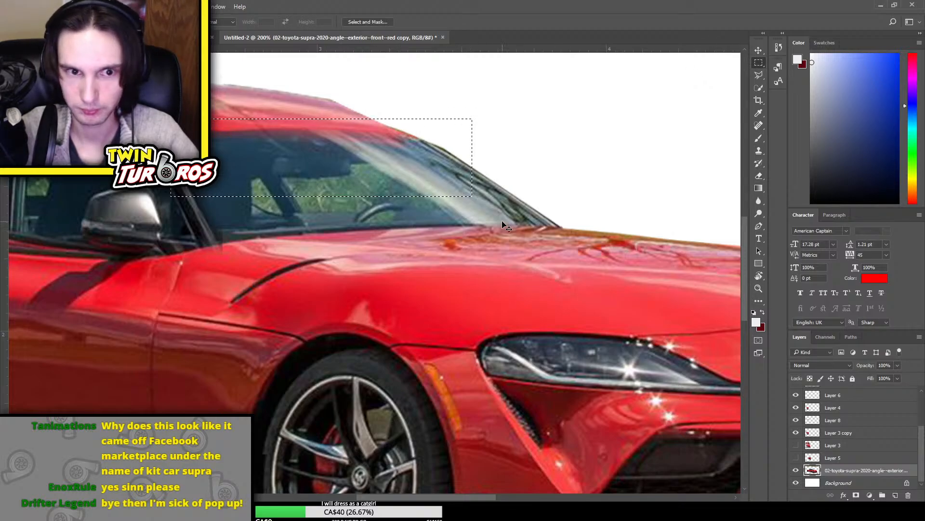
key("ctrl+j")
Stretch the copied windshield piece upward and shift it slightly left, and softly erase its lower edge to blend it into the glass
key("ctrl+t")
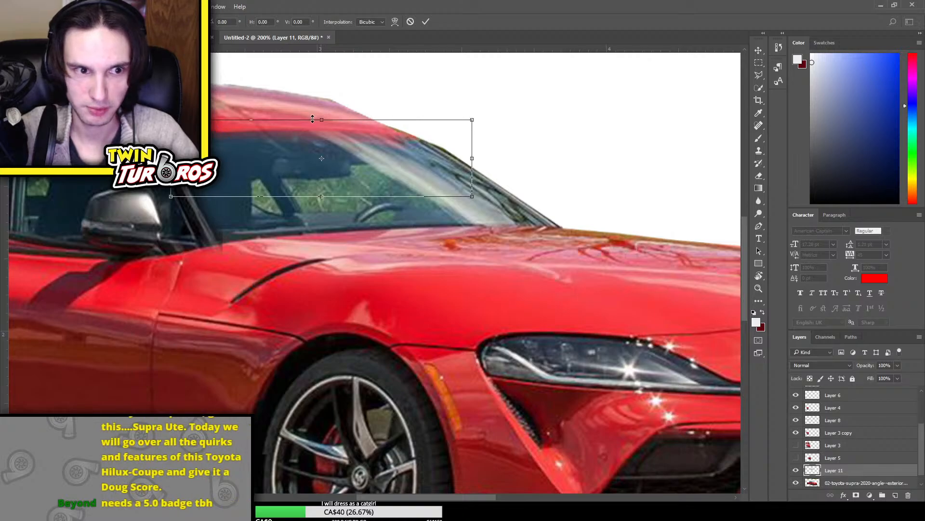
left_click_drag(314, 118, 293, 103)
left_click_drag(360, 148, 341, 147)
key("Return")
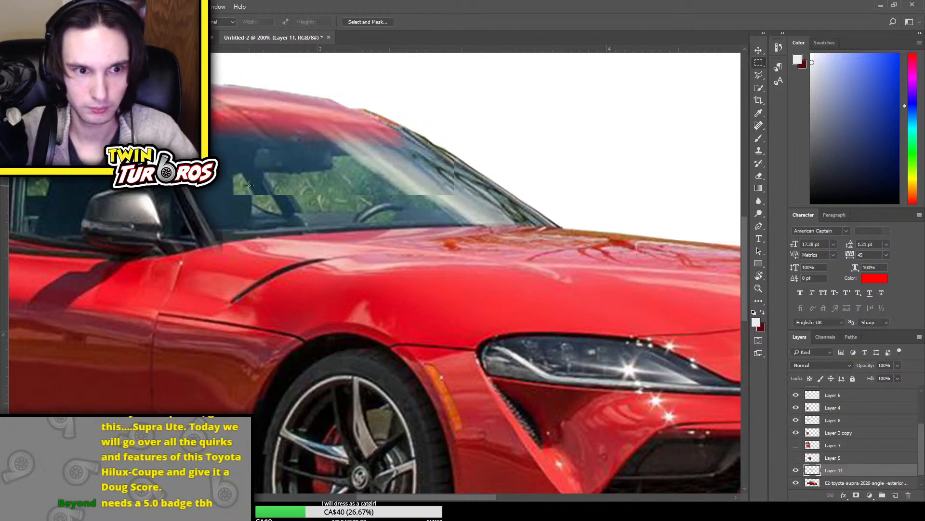
key("e")
left_click_drag(373, 189, 441, 195)
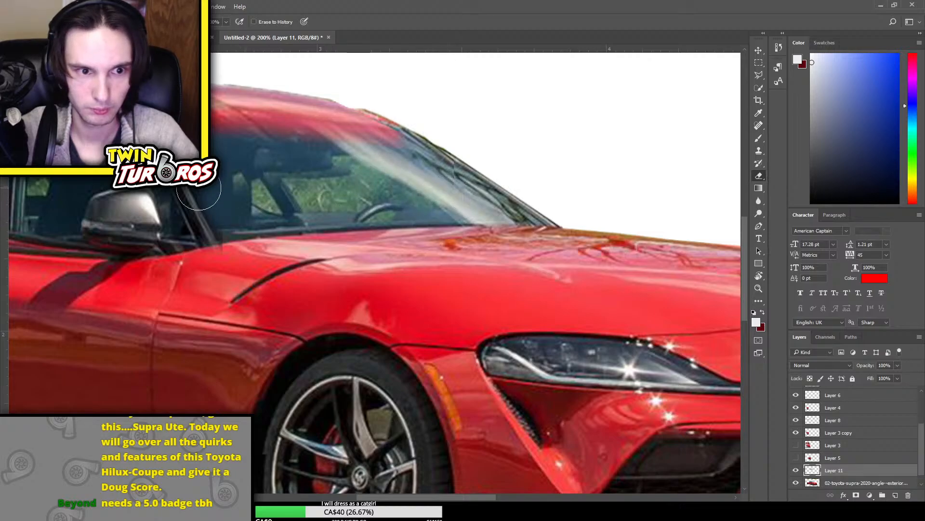
Move the windshield piece's layer above Layer 10, to the top of the layer stack
left_click_drag(846, 476, 849, 400)
scroll(861, 419, "up", 2)
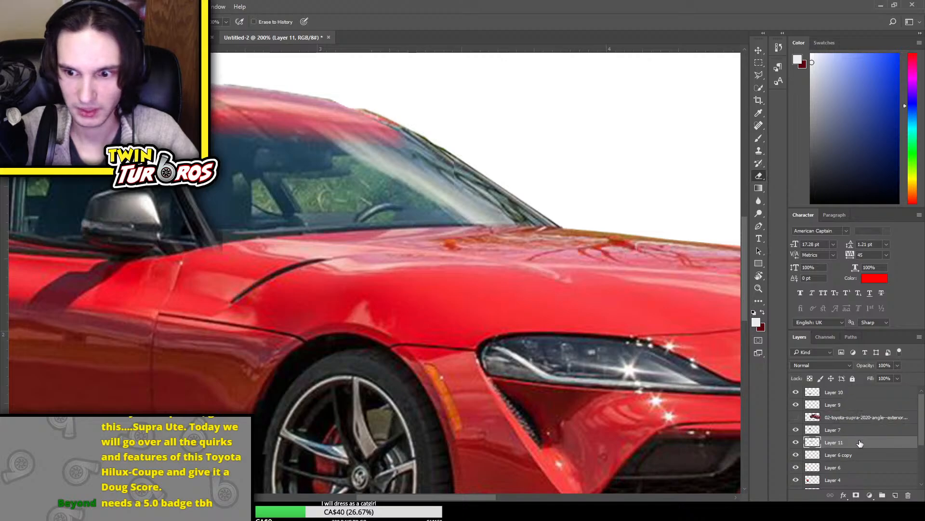
mouse_move(859, 442)
left_mouse_down()
mouse_move(836, 354)
mouse_move(844, 391)
left_mouse_up()
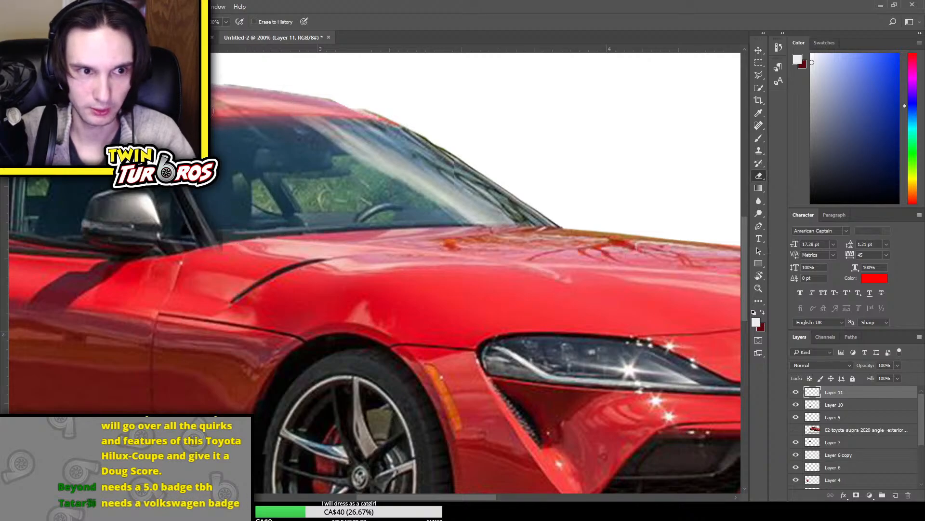
Erase the windshield piece's excess along the roof edge and front pillar to blend it with the roof
mouse_move(302, 105)
left_mouse_down()
mouse_move(416, 119)
mouse_move(441, 134)
mouse_move(432, 140)
mouse_move(422, 130)
mouse_move(472, 186)
left_mouse_up()
key("ctrl+minus")
key("ctrl+minus")
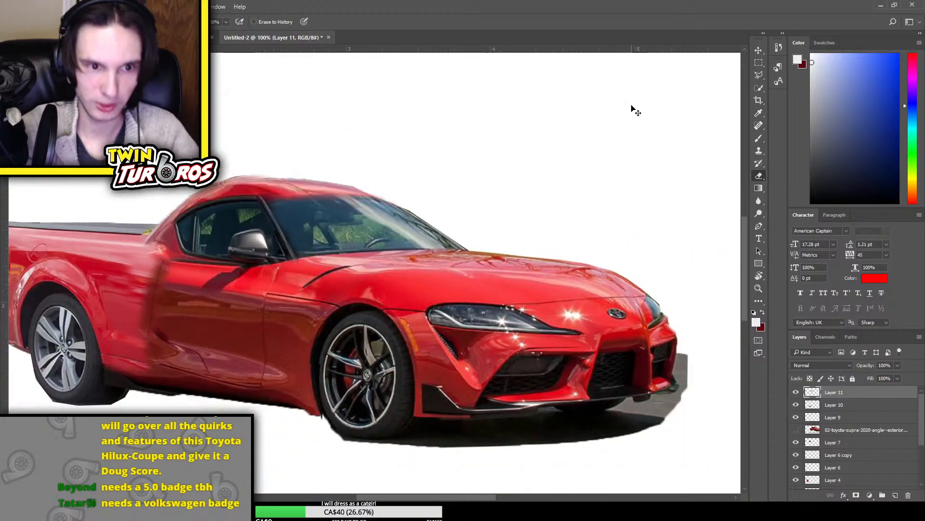
key("ctrl+minus")
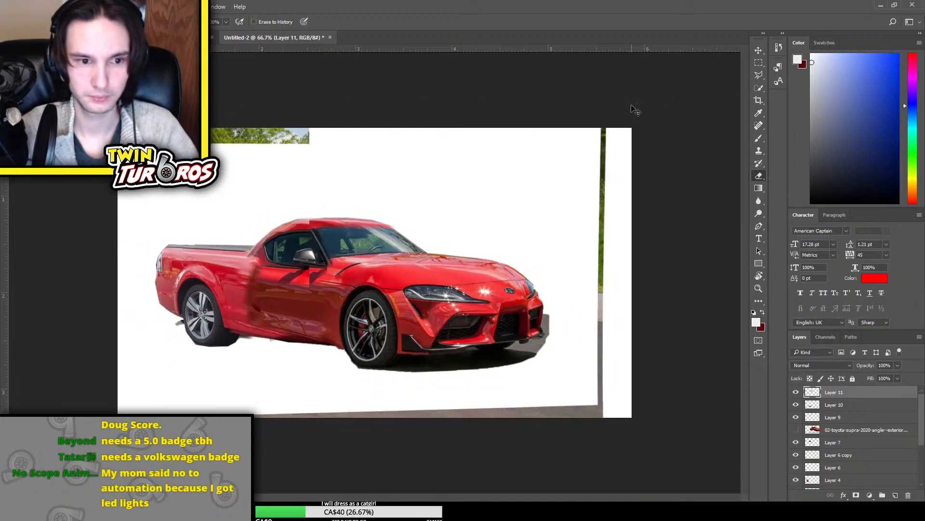
key("ctrl+plus")
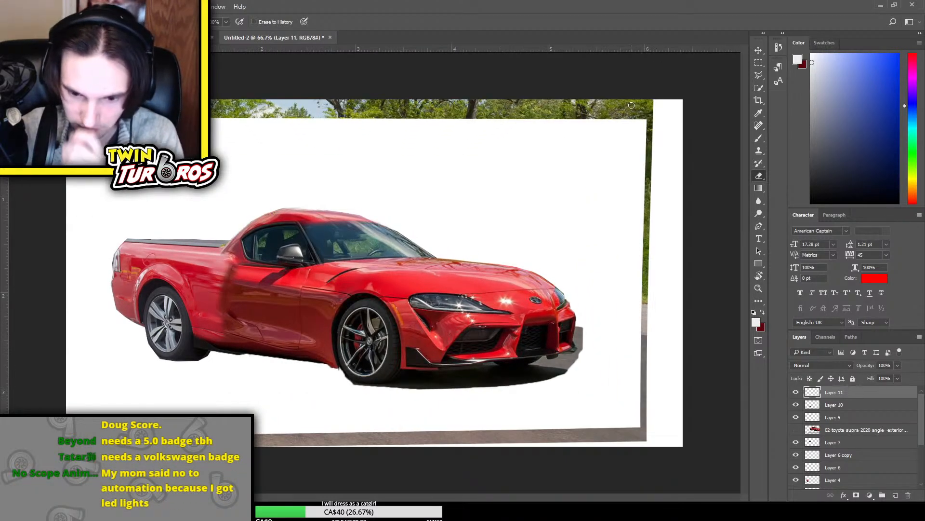
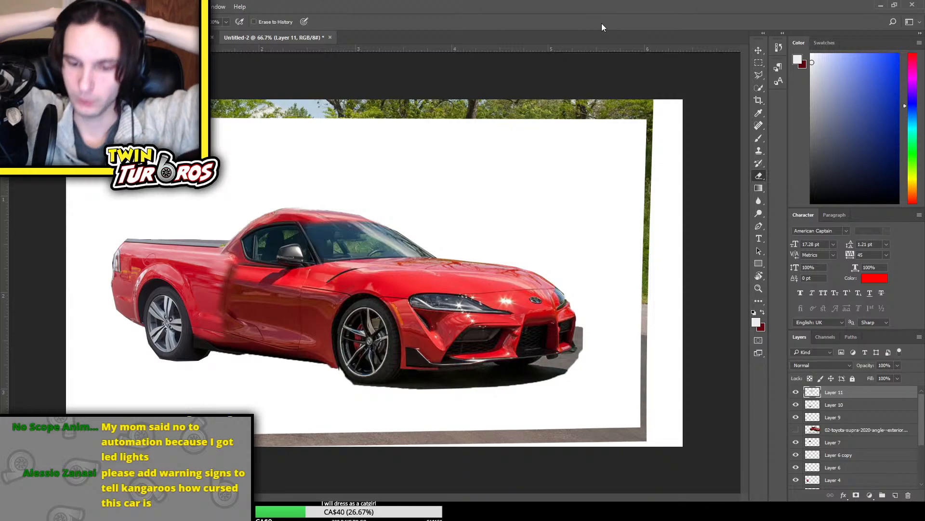
Check which layer holds the shadow beneath the front end by toggling layer visibility, and select the bottom Supra copy layer
key("ctrl+plus")
key("ctrl+plus")
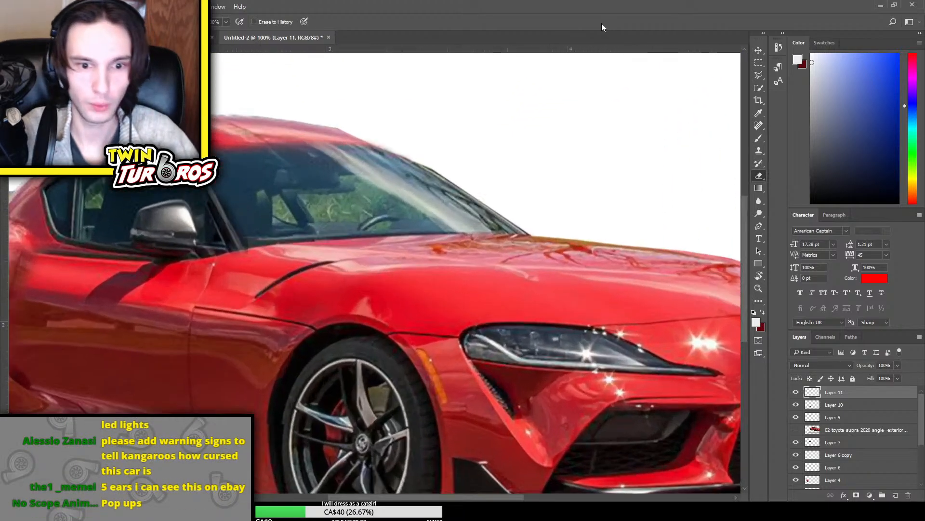
scroll(492, 204, "down", 3)
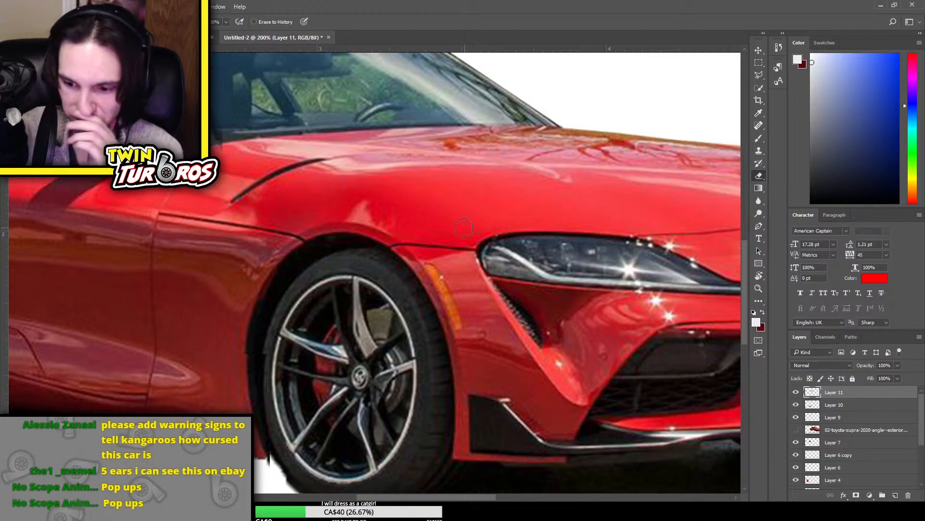
scroll(432, 491, "right", 4)
scroll(434, 457, "down", 3)
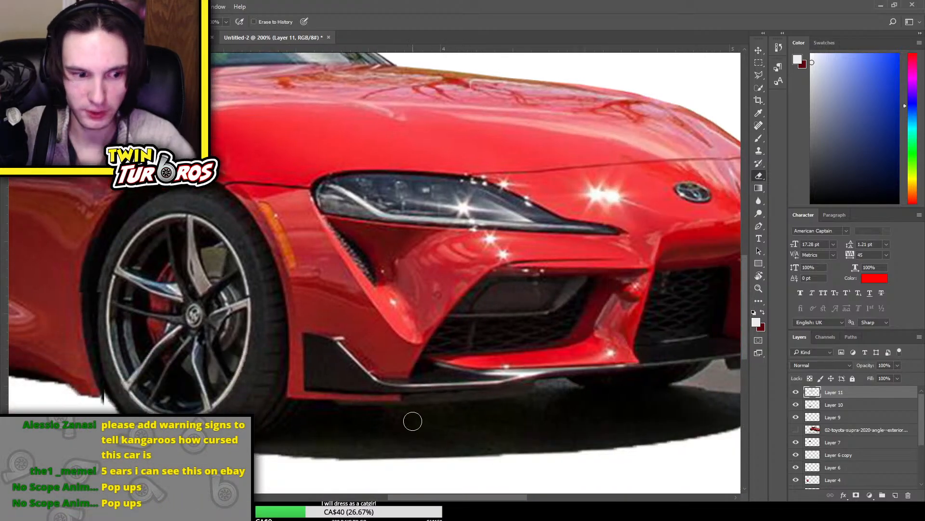
scroll(843, 437, "down", 4)
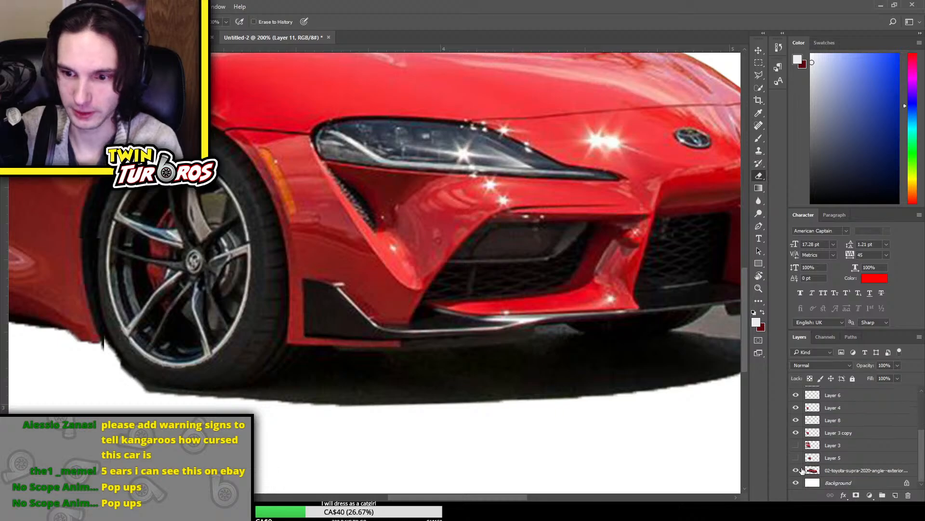
left_click(797, 472)
left_click(797, 471)
left_click(847, 474)
left_click(796, 472)
left_click(797, 472)
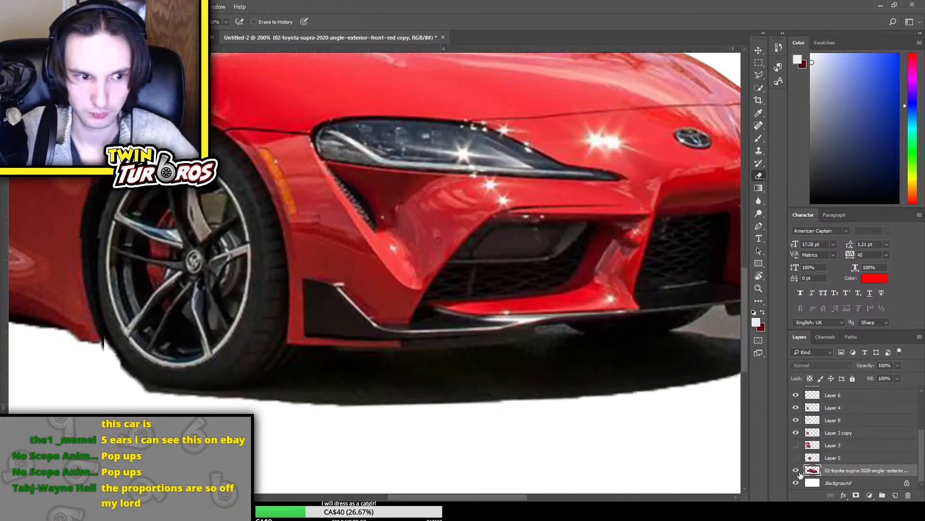
scroll(797, 429, "up", 4)
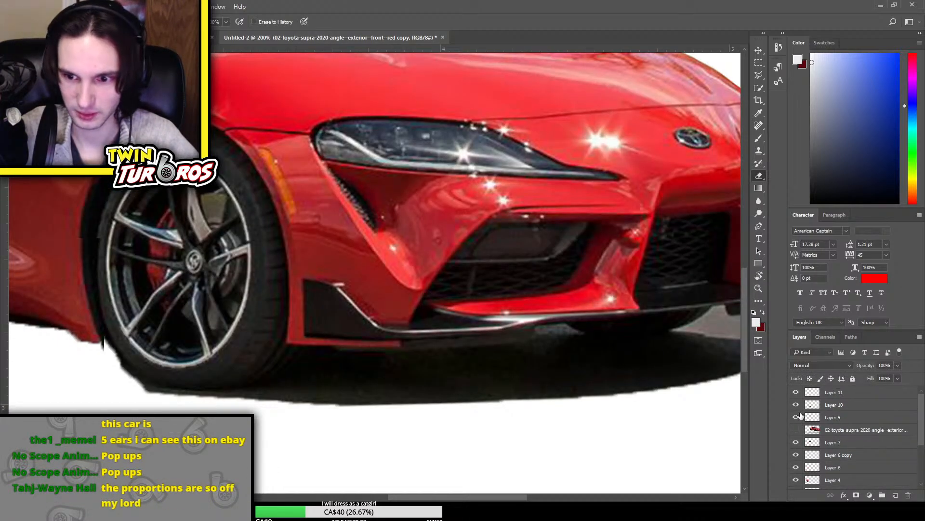
left_click(797, 405)
left_click(797, 405)
left_click(839, 406)
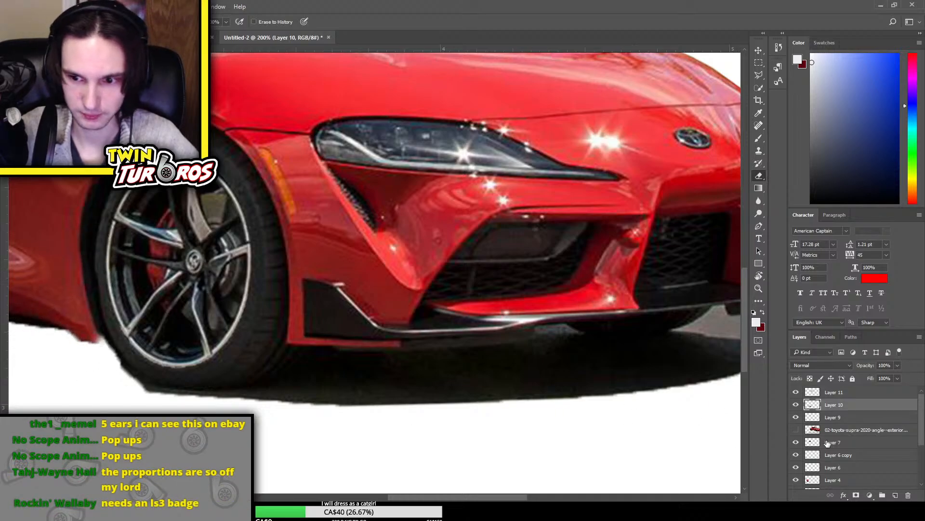
scroll(827, 443, "down", 3)
left_click(885, 470)
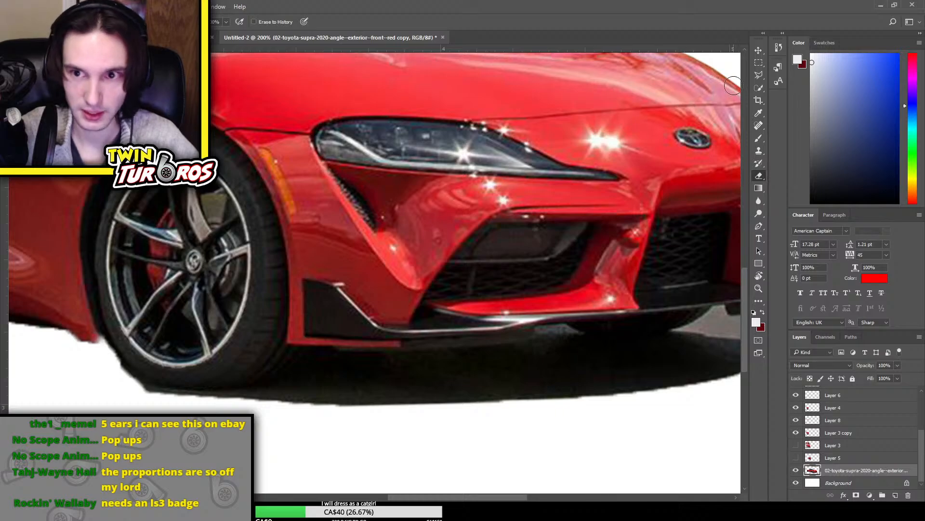
Outline the ground shadow beneath the front wheel and bumper with the Polygonal Lasso, delete it and deselect
left_click(758, 75)
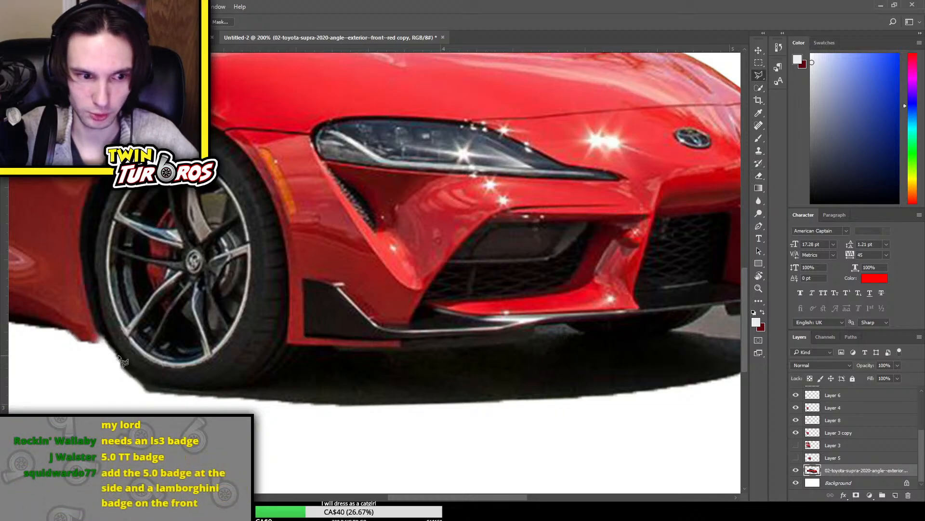
mouse_move(114, 357)
left_mouse_down()
mouse_move(165, 399)
mouse_move(156, 388)
mouse_move(261, 388)
mouse_move(255, 398)
mouse_move(332, 348)
mouse_move(530, 343)
mouse_move(542, 323)
mouse_move(571, 318)
mouse_move(593, 337)
mouse_move(668, 330)
left_mouse_up()
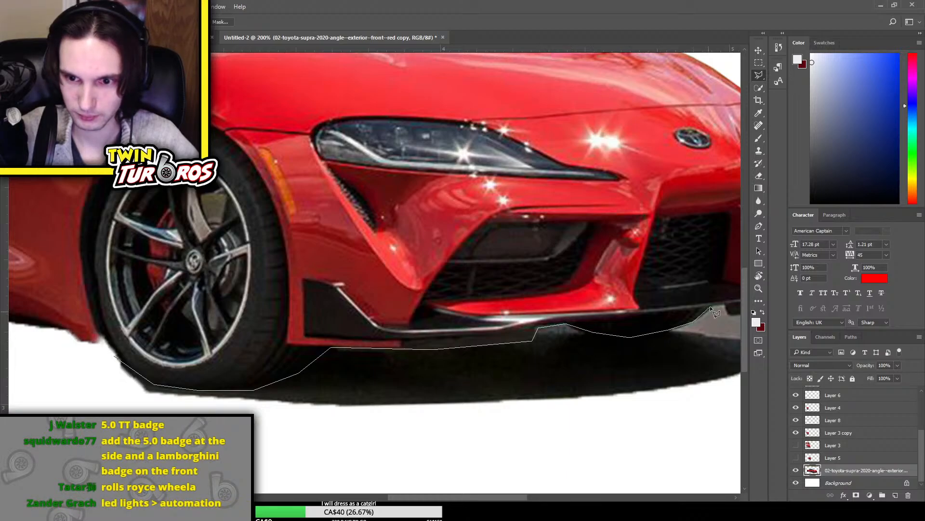
left_click(723, 306)
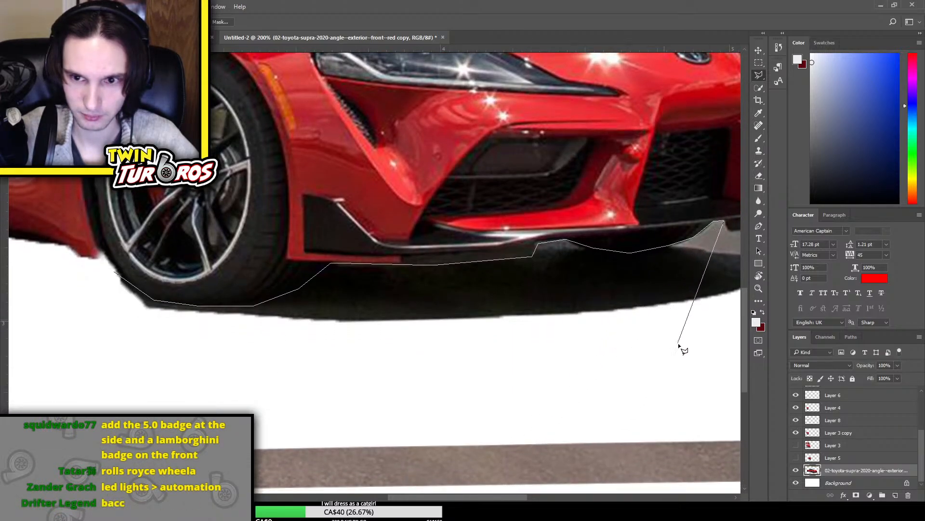
left_click(728, 329)
left_click(361, 403)
left_click(150, 377)
left_click(102, 363)
left_click(81, 303)
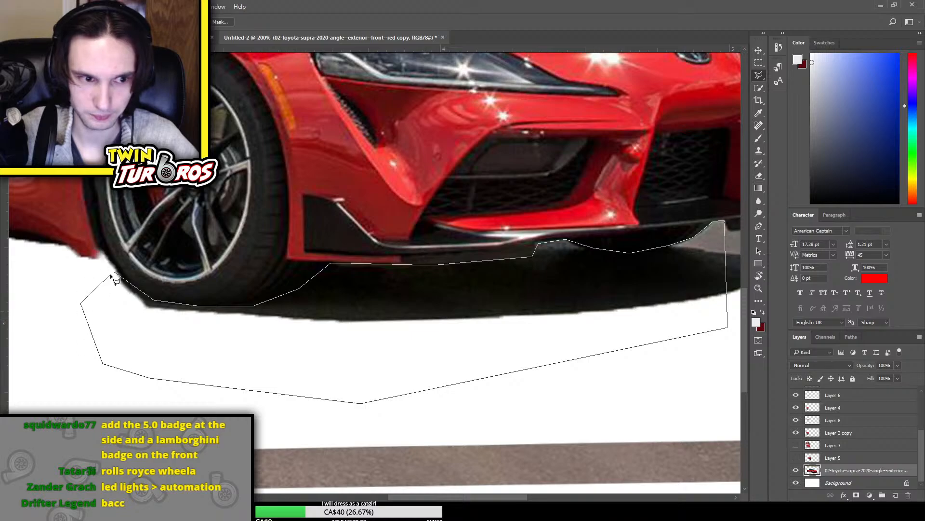
left_click(116, 273)
key("Delete")
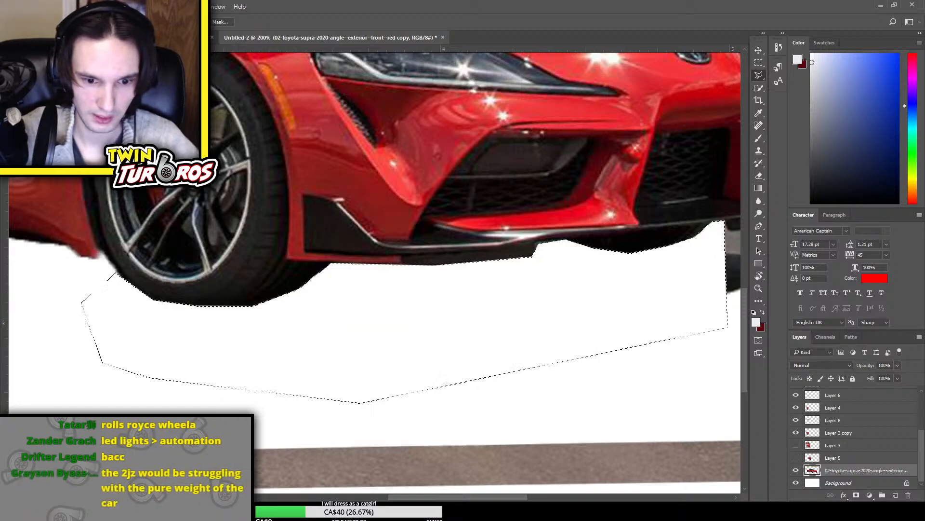
left_click_drag(479, 500, 530, 491)
scroll(489, 355, "up", 3)
key("ctrl+d")
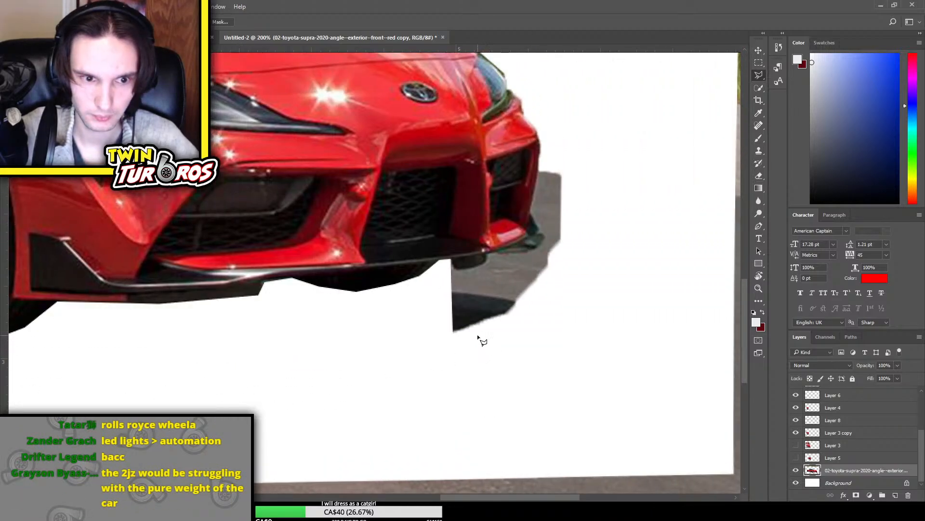
left_click(288, 318)
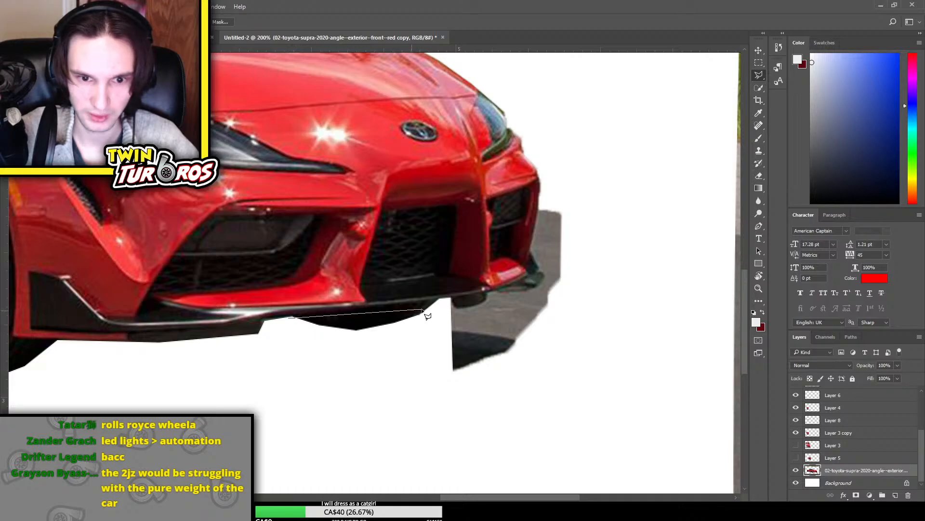
left_click(329, 410)
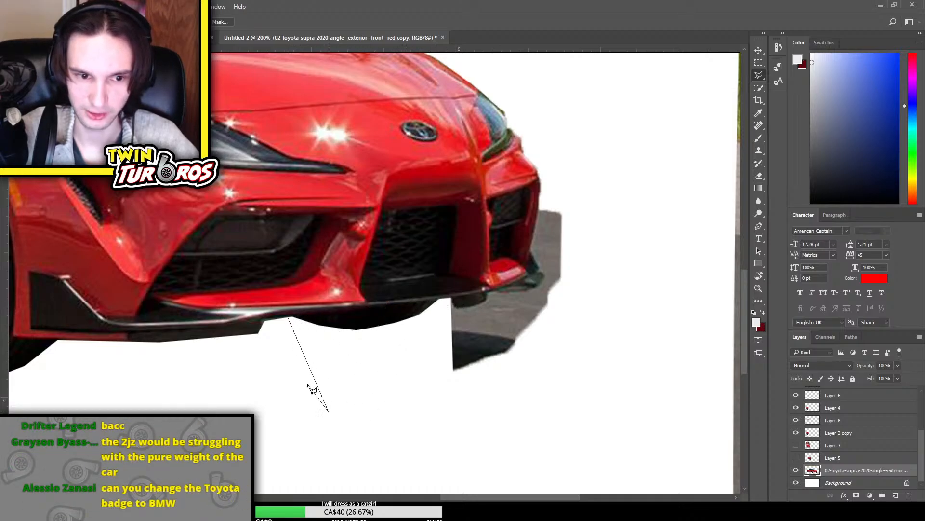
left_click(284, 367)
key("Escape")
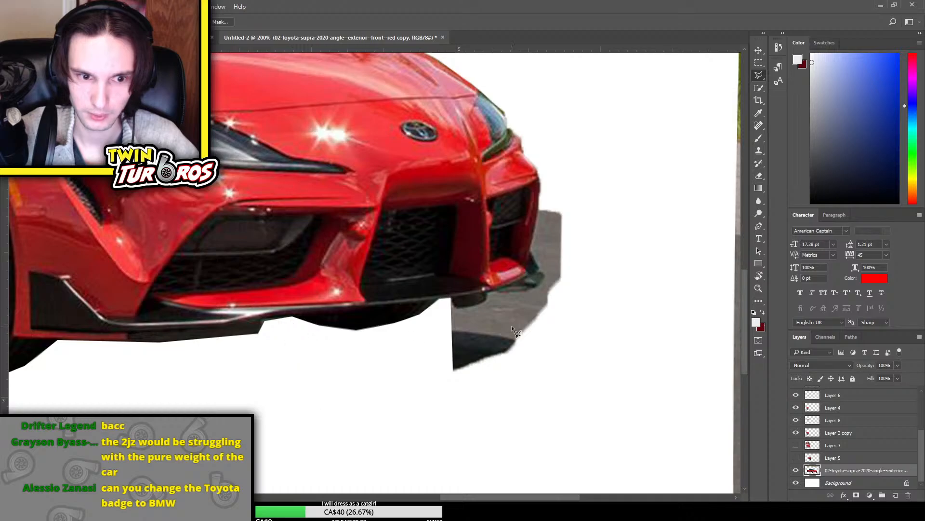
Outline the leftover pavement and shadow around the bumper's far corner with the Polygonal Lasso, delete it and deselect
left_click(449, 298)
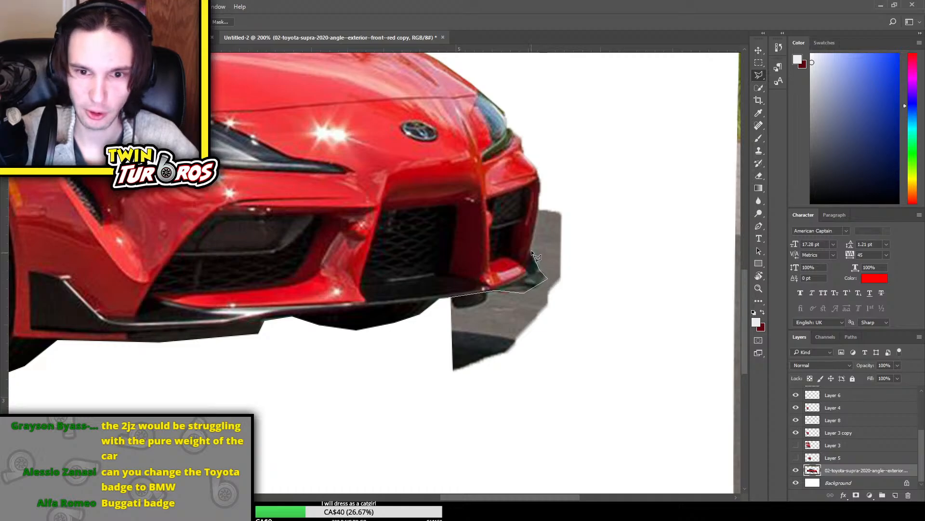
left_click(538, 213)
left_click(556, 185)
left_click(606, 210)
left_click(615, 299)
left_click(550, 407)
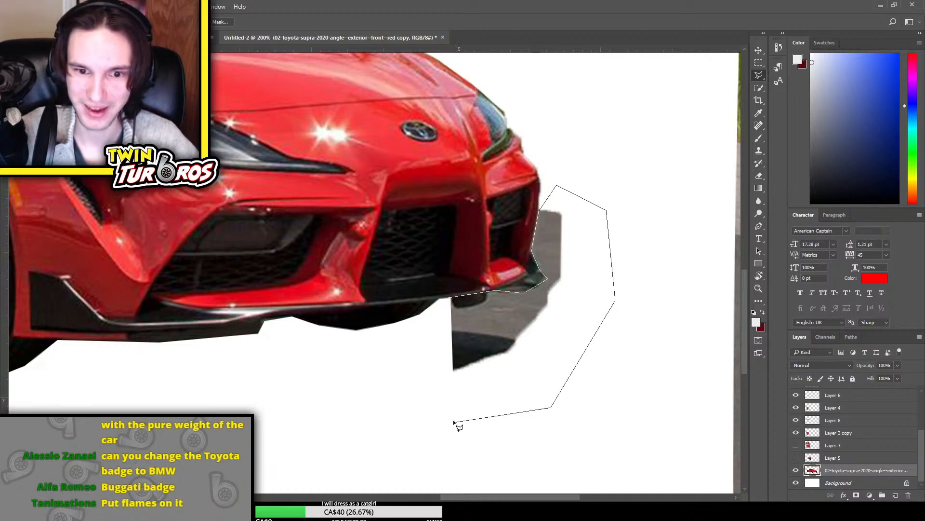
left_click(453, 420)
left_click(410, 359)
left_click(452, 298)
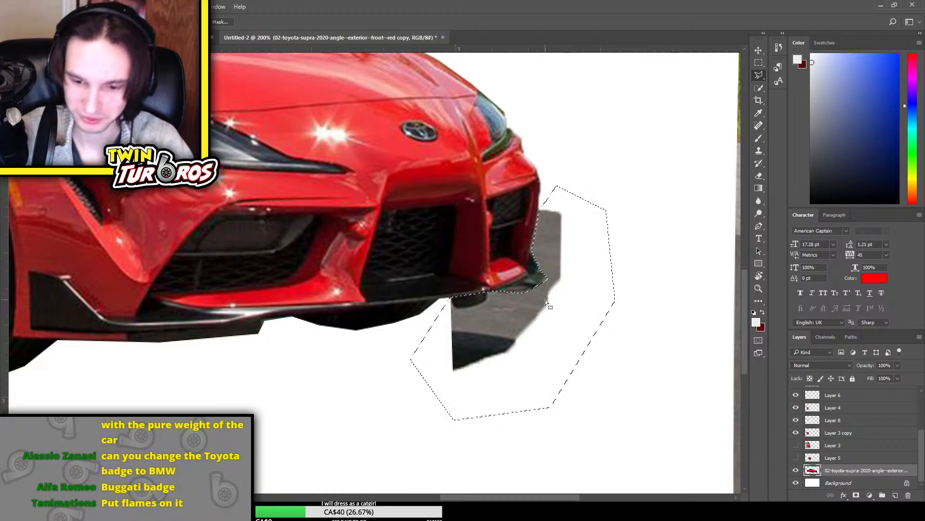
key("ctrl+d")
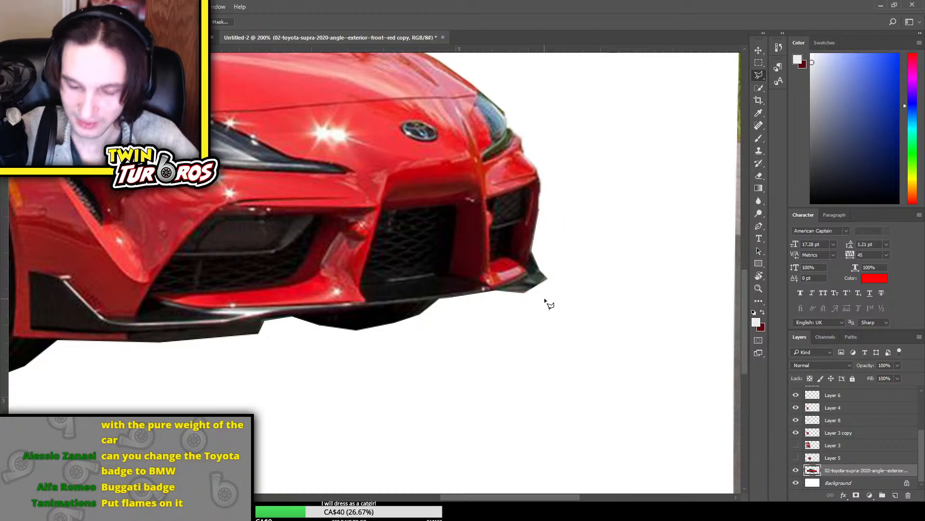
Trim the pointed lower edge of the dark underbody beneath the front bumper with a small polygonal selection, and deselect
scroll(594, 243, "up", 3)
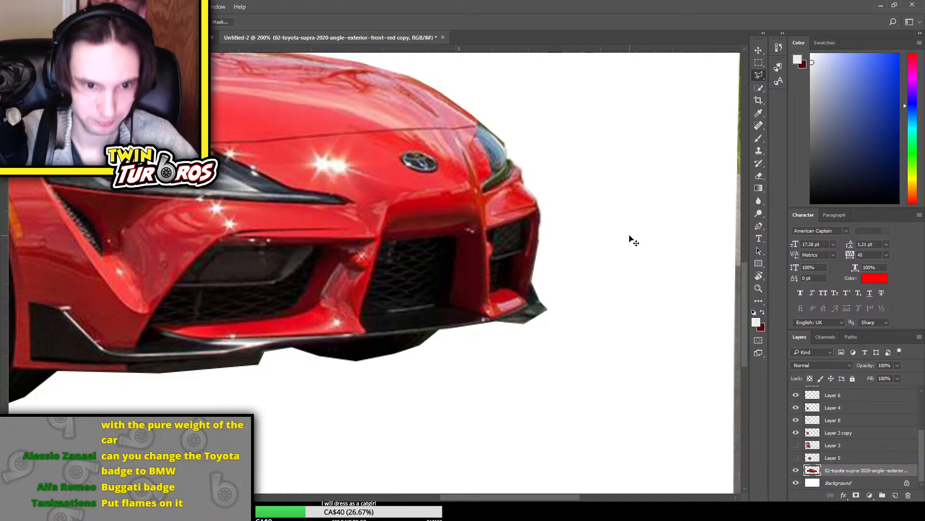
scroll(634, 241, "down", 3)
scroll(634, 241, "up", 6)
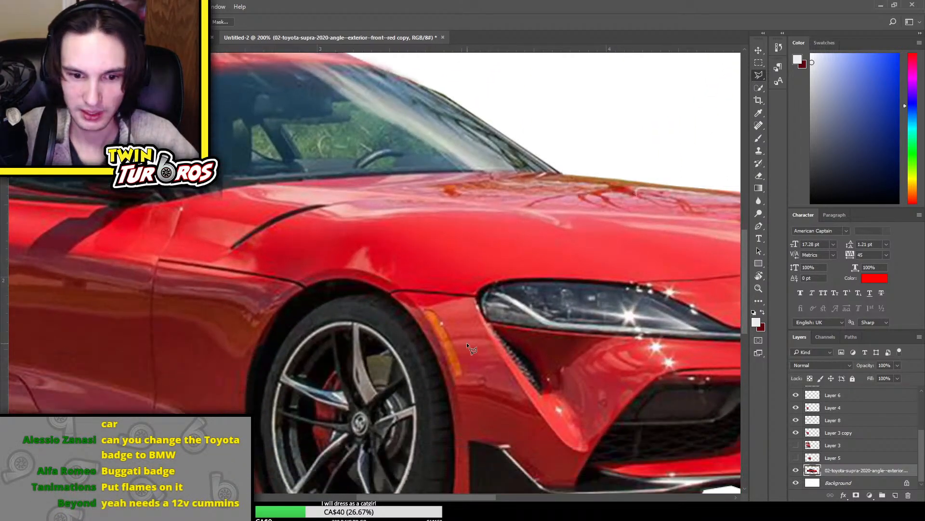
scroll(467, 342, "down", 3)
left_click_drag(412, 499, 489, 498)
scroll(436, 392, "down", 3)
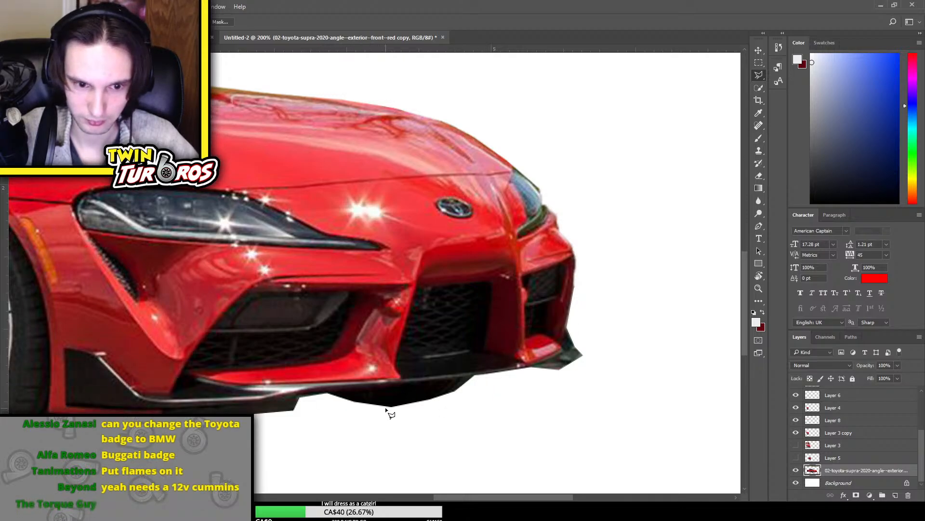
left_click(385, 405)
left_click(414, 406)
left_click(388, 422)
left_click(363, 412)
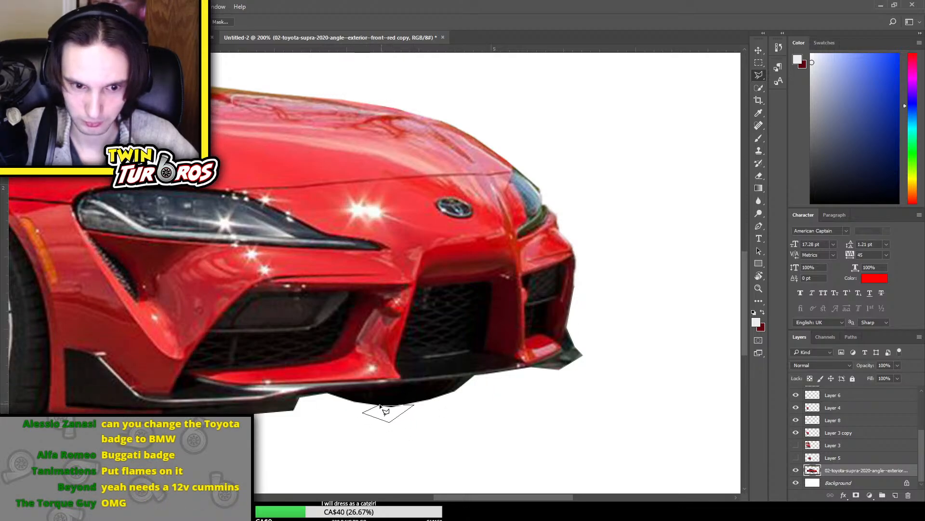
left_click(383, 407)
key("ctrl+d")
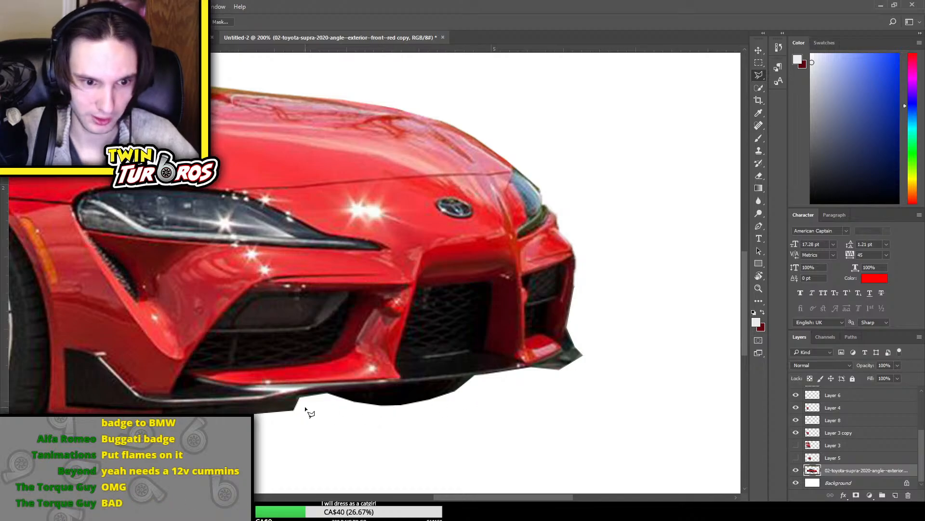
Select the sharp corner under the near side of the front splitter with the Polygonal Lasso and delete it
left_click(296, 407)
left_click(272, 416)
left_click(248, 437)
left_click(307, 432)
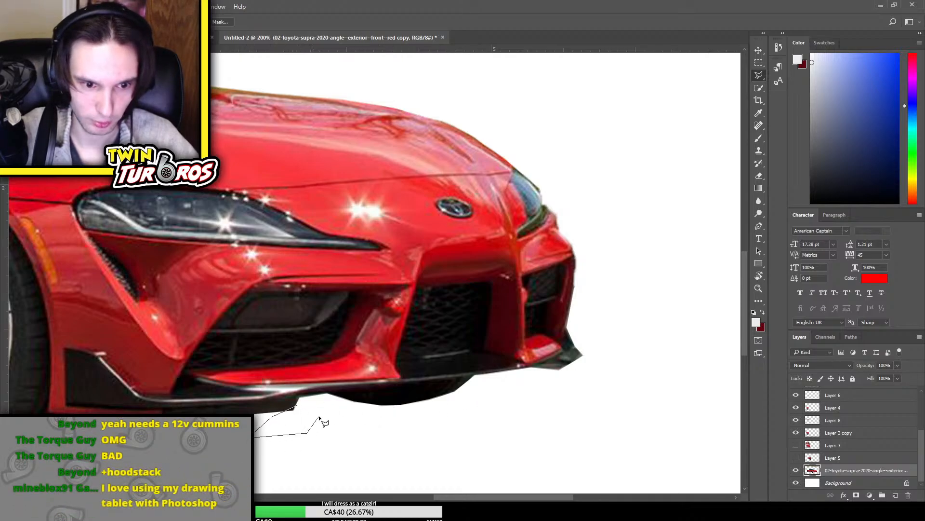
left_click(314, 416)
left_click(298, 409)
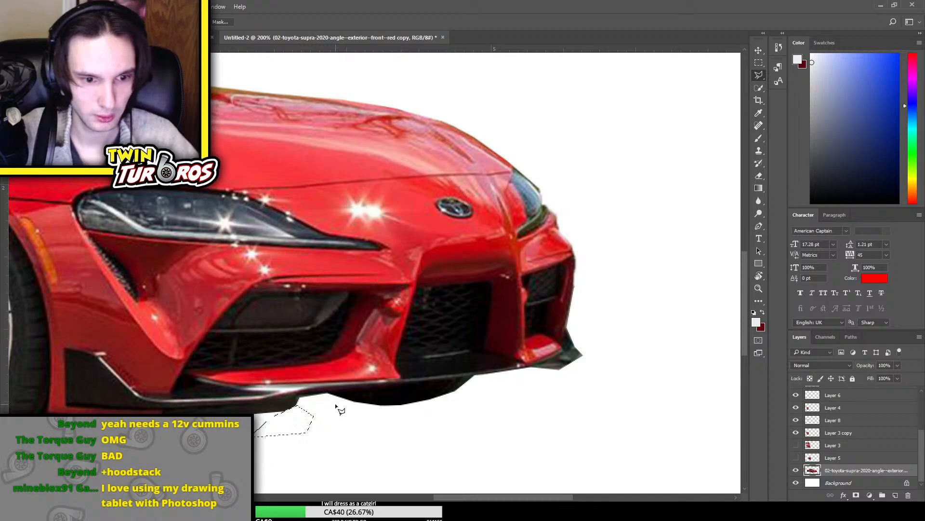
scroll(386, 386, "down", 3)
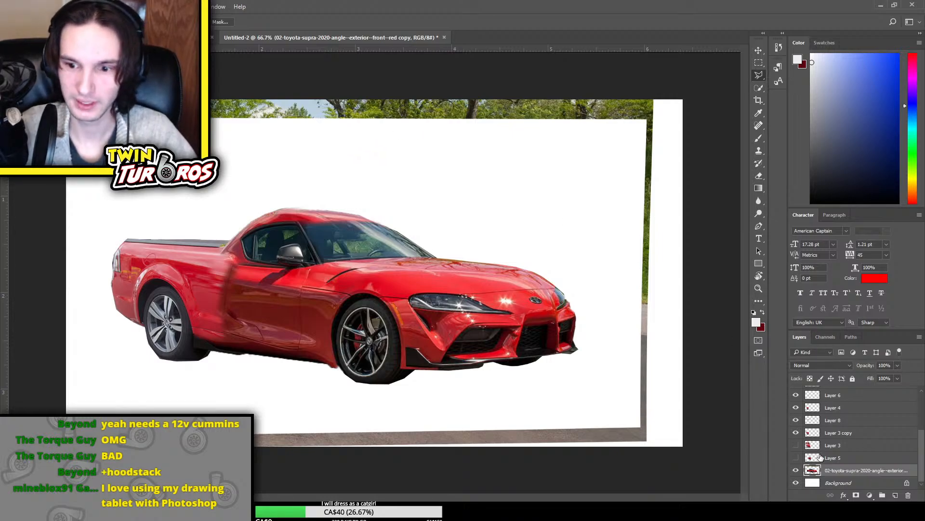
Delete the leftover photo background along the right, bottom and top edges of the bottom Supra copy layer using rectangular selections, and deselect
left_click(796, 470)
left_click(796, 470)
left_click(796, 470)
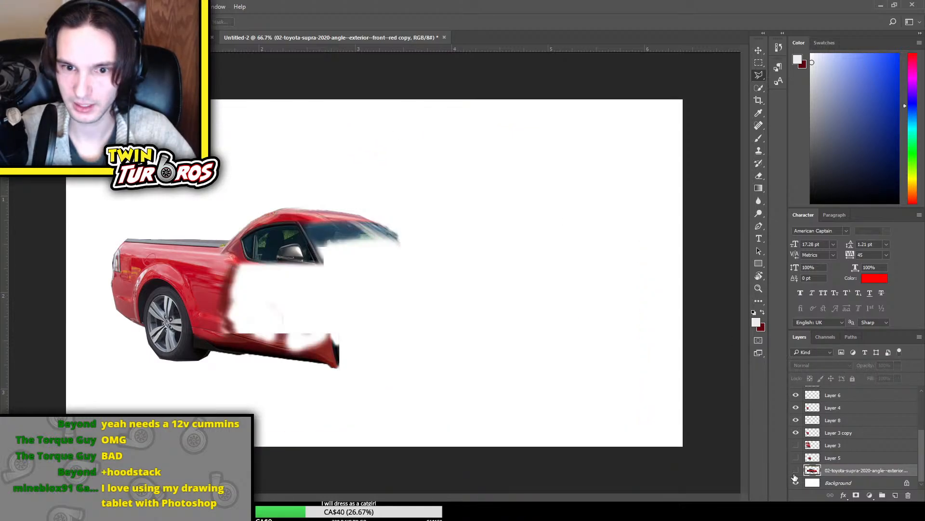
left_click(795, 470)
key("e")
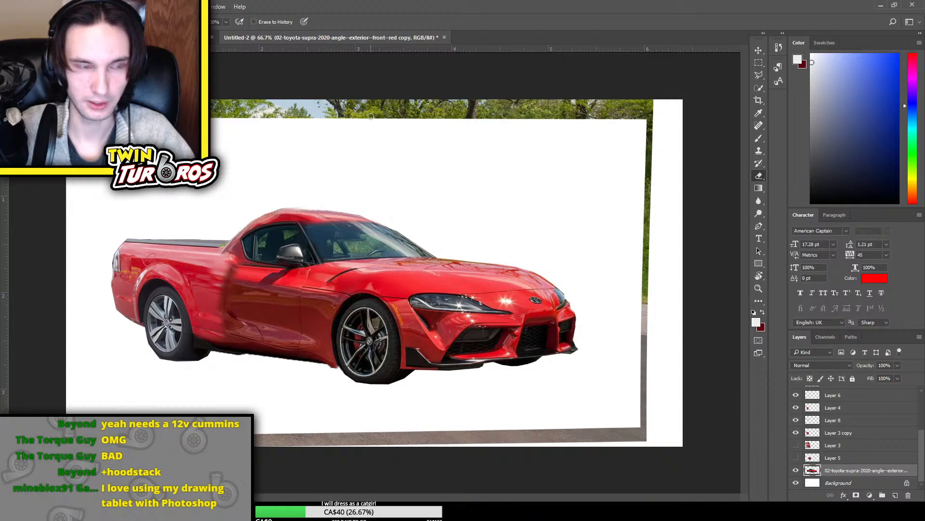
left_click(758, 63)
mouse_move(620, 99)
left_mouse_down()
mouse_move(694, 453)
mouse_move(737, 473)
left_mouse_up()
key("Delete")
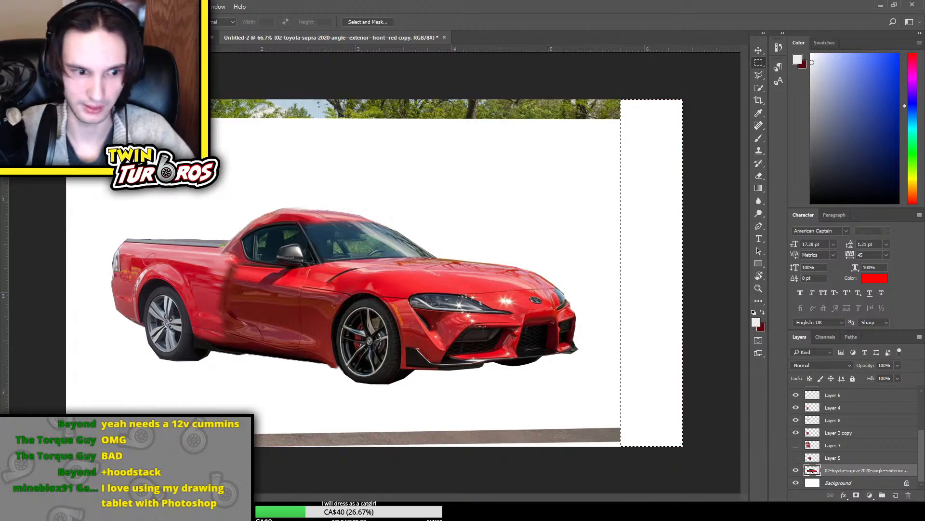
left_click_drag(66, 426, 686, 448)
key("Delete")
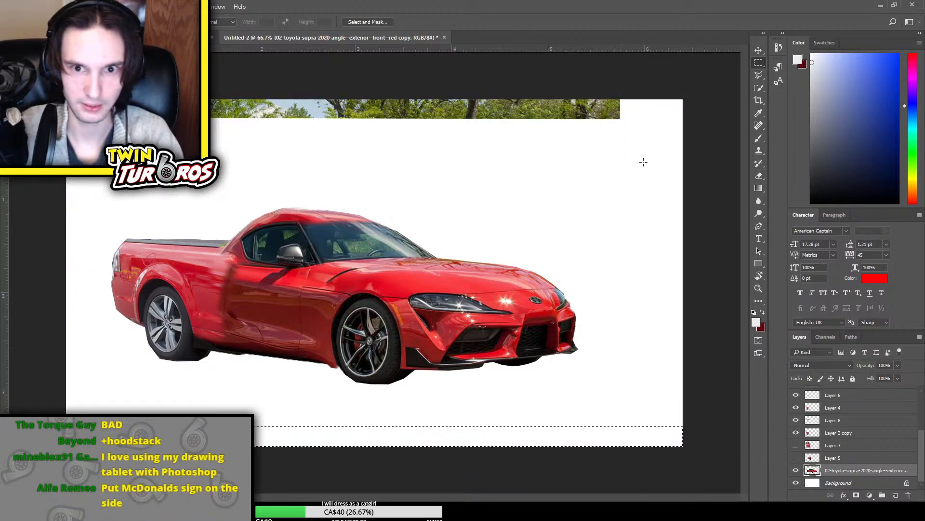
left_click_drag(651, 162, 211, 99)
key("Delete")
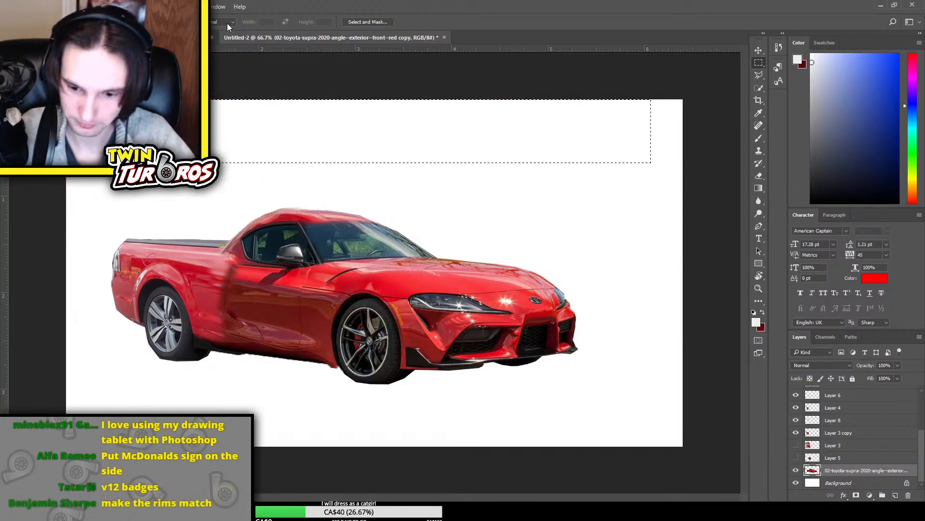
key("ctrl+plus")
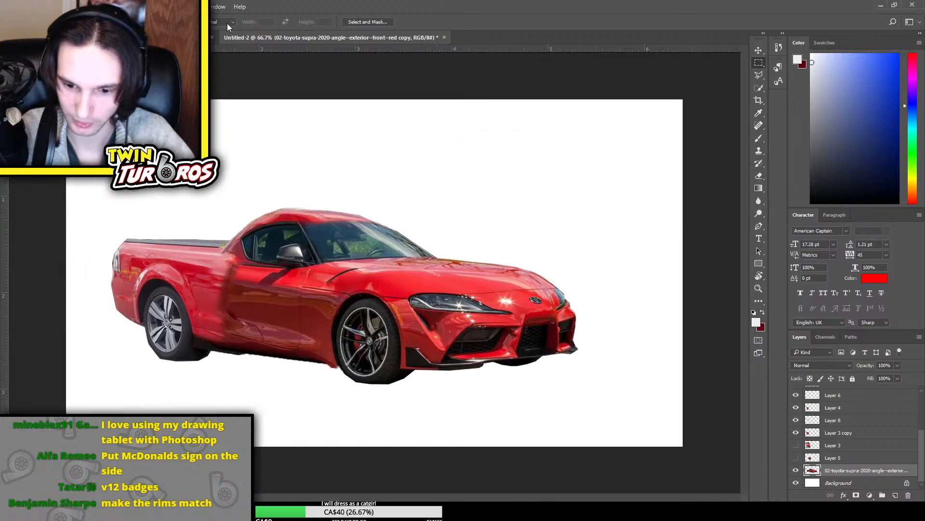
Place the 2020 Toyota Yaris GR-12 photo in the mashup and move its layer to the top of the layer stack
key("ctrl+minus")
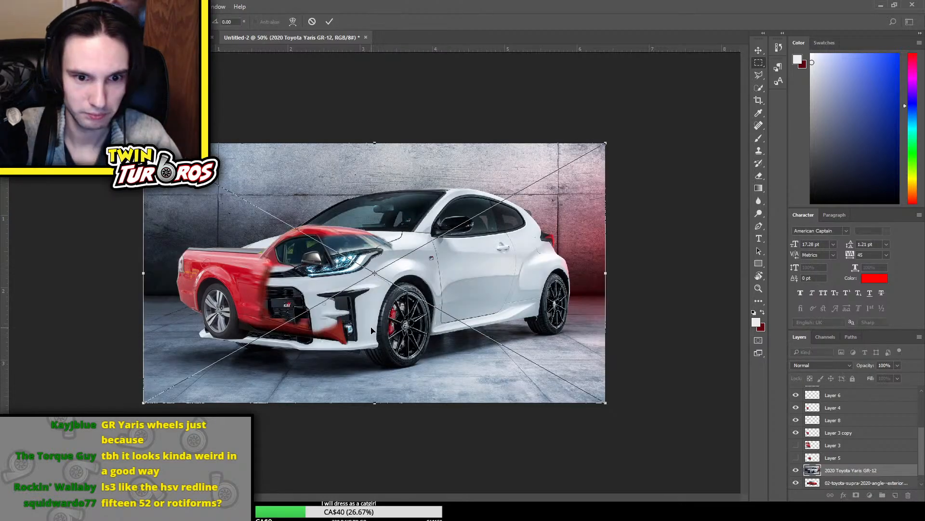
key("Return")
scroll(897, 448, "up", 3)
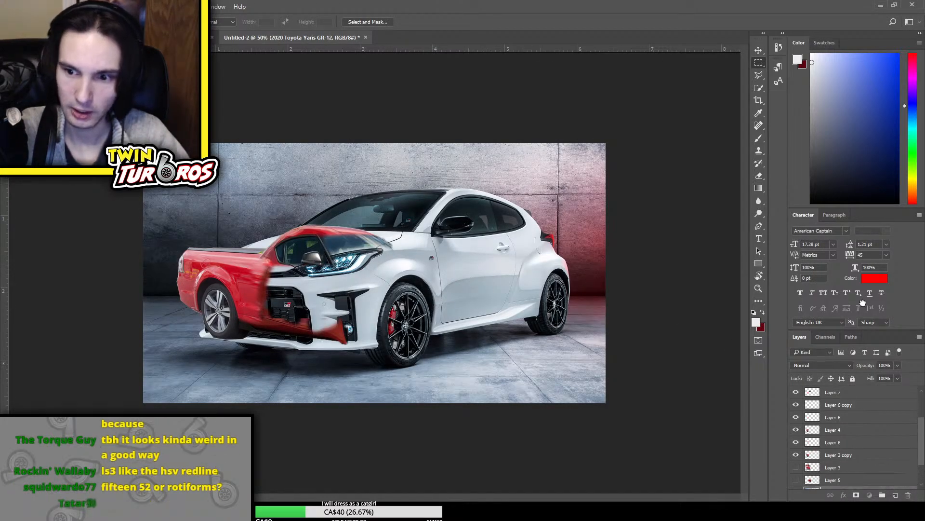
left_click_drag(871, 369, 862, 390)
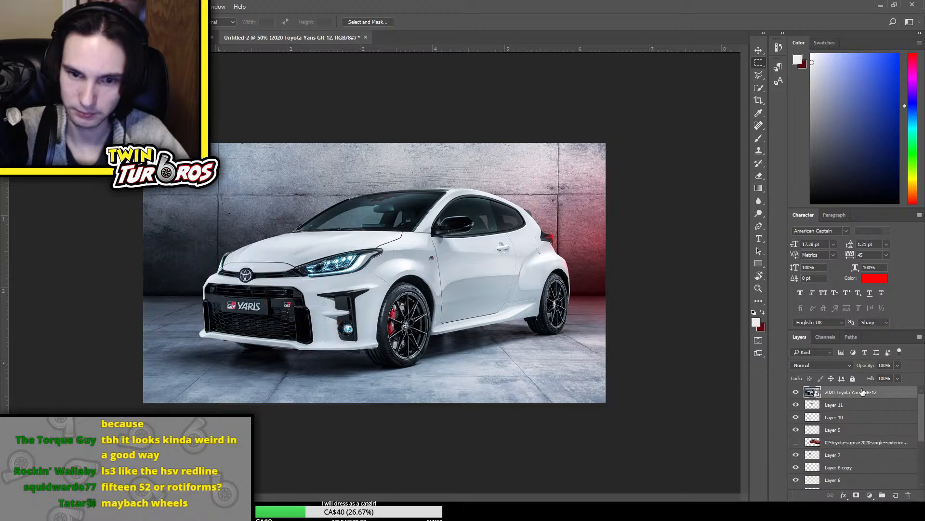
Flip the Yaris photo horizontally so the car faces the same way as the Supra
key("ctrl+t")
left_click(481, 407)
key("Return")
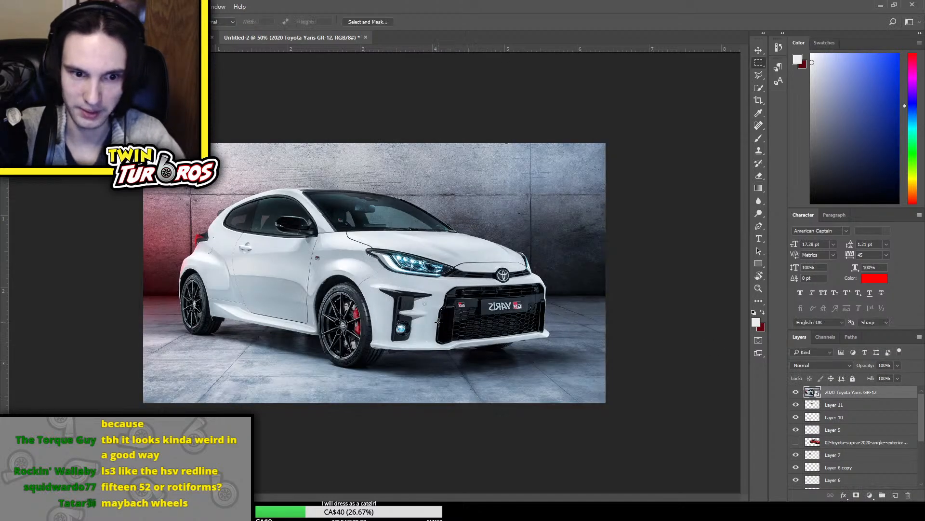
Copy the Yaris front and rear wheel areas to separate layers using rectangular selections, and hide the full Yaris photo
left_click_drag(295, 282, 391, 369)
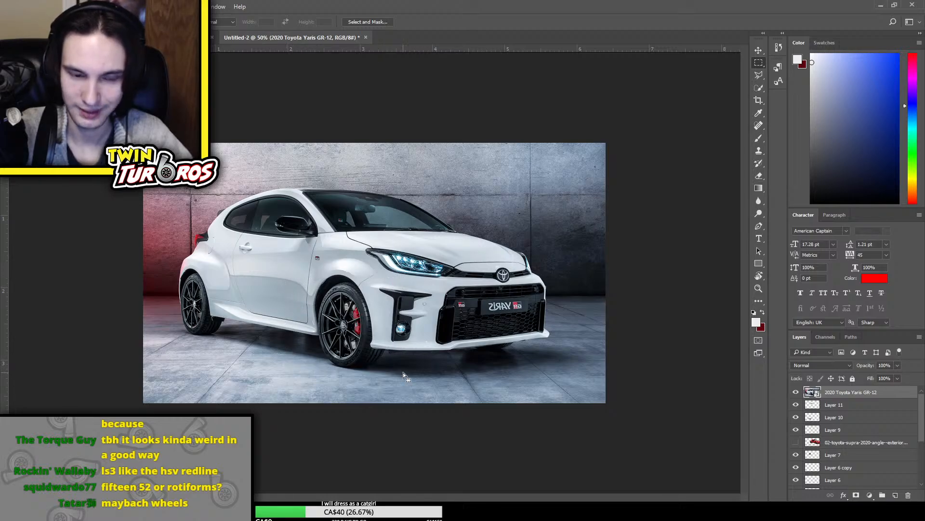
key("ctrl+j")
left_click_drag(161, 255, 245, 344)
left_click(842, 406)
key("ctrl+j")
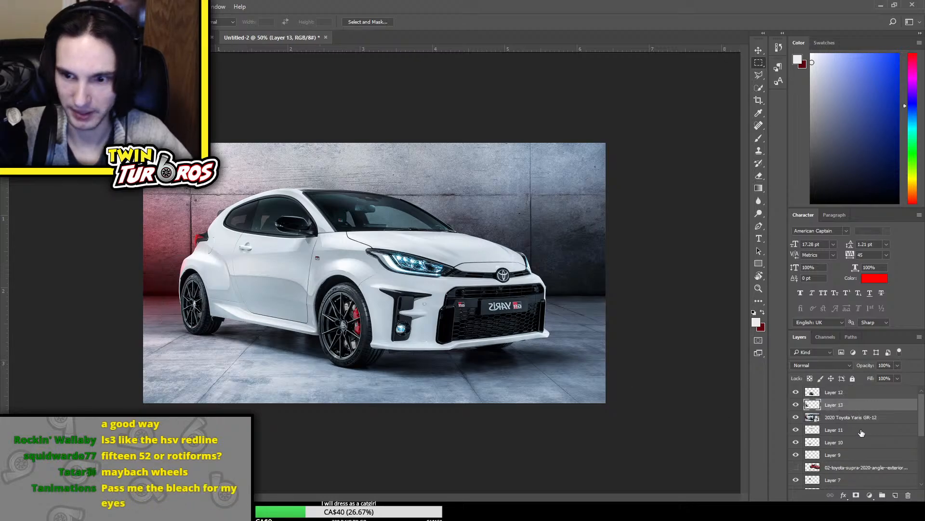
left_click(795, 417)
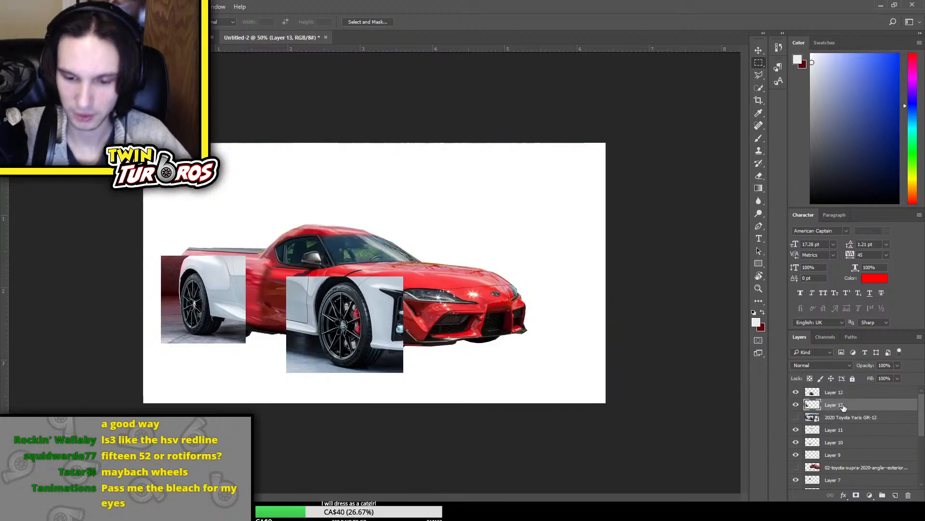
Try shrinking the rear wheel patch and rotating it about 5°, and undo the transform
key("ctrl+t")
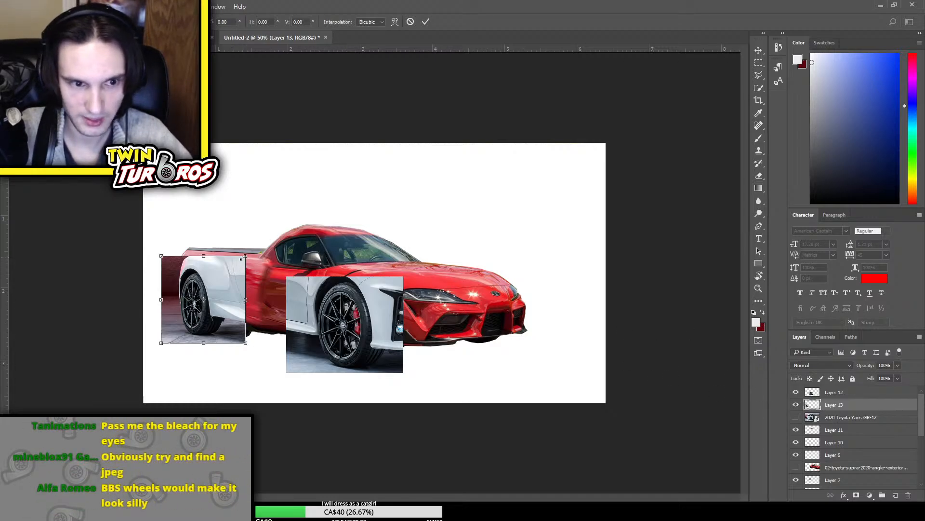
left_click_drag(273, 273, 275, 280)
key("Return")
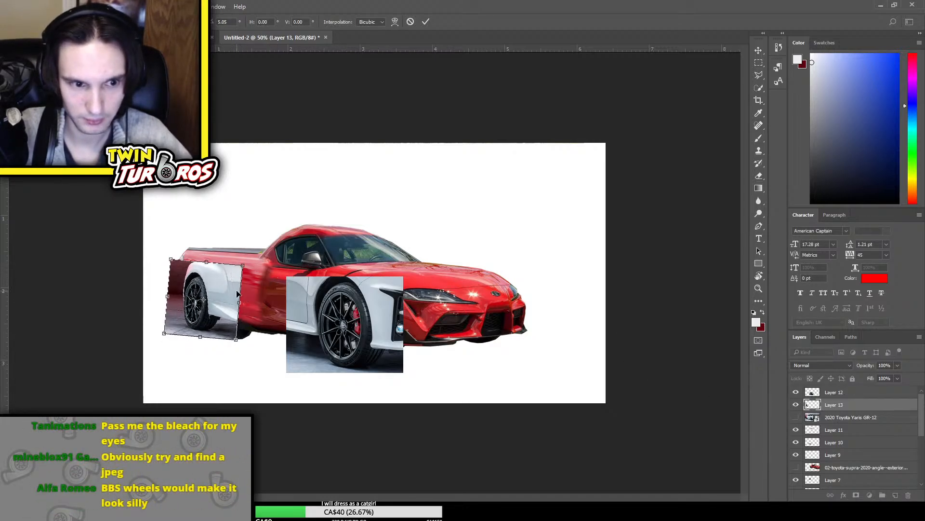
key("m")
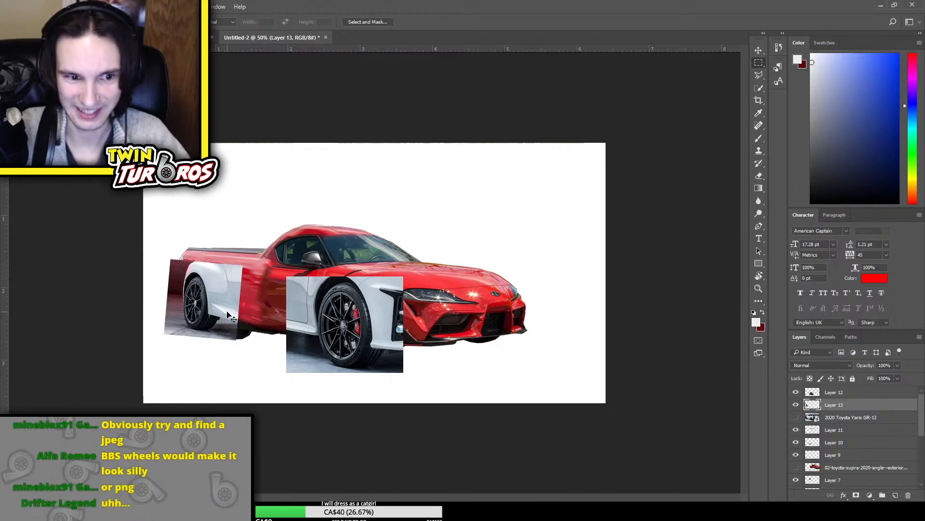
key("ctrl+t")
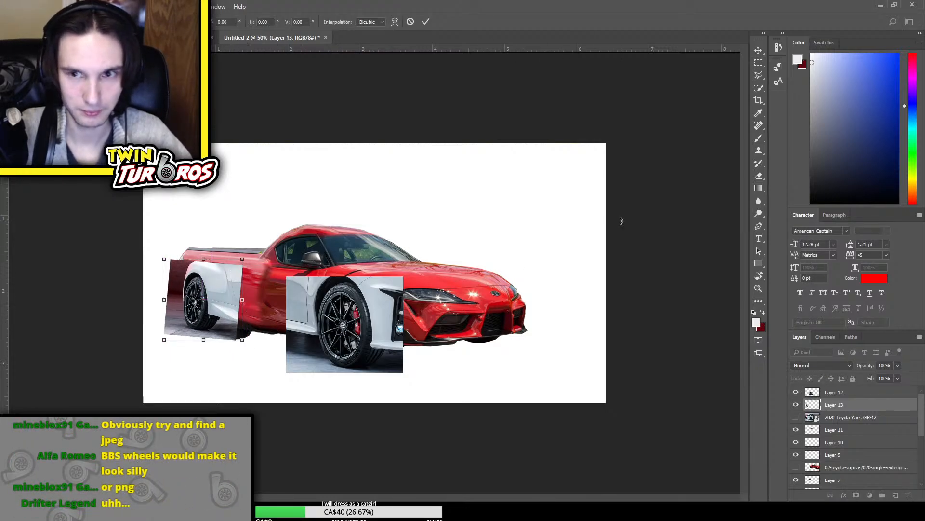
key("Return")
left_click(759, 49)
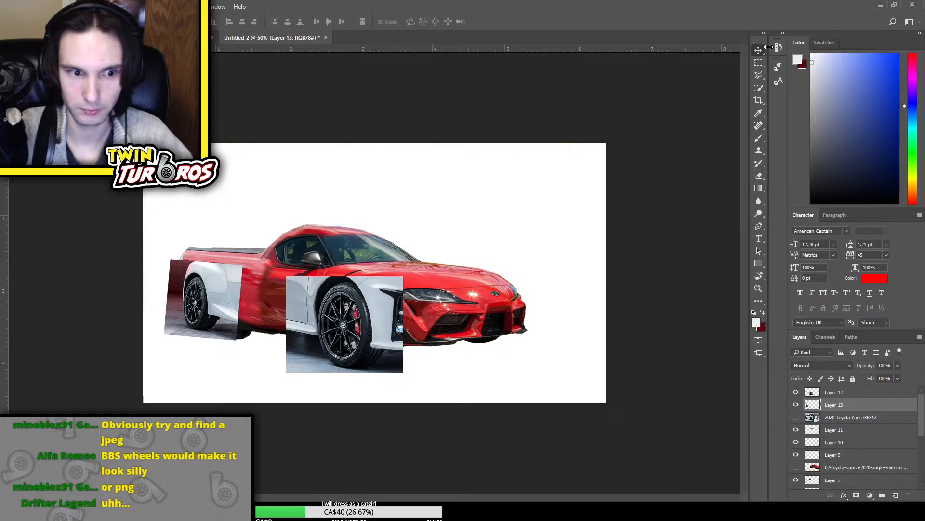
key("ctrl+z")
Enlarge the rear wheel patch and position it over the Ute's rear wheel
key("ctrl+t")
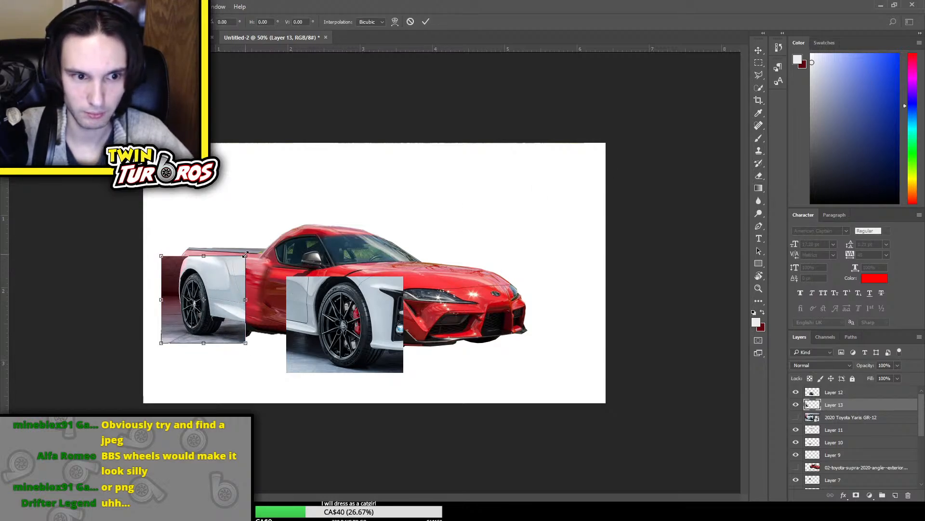
left_click_drag(245, 255, 225, 284)
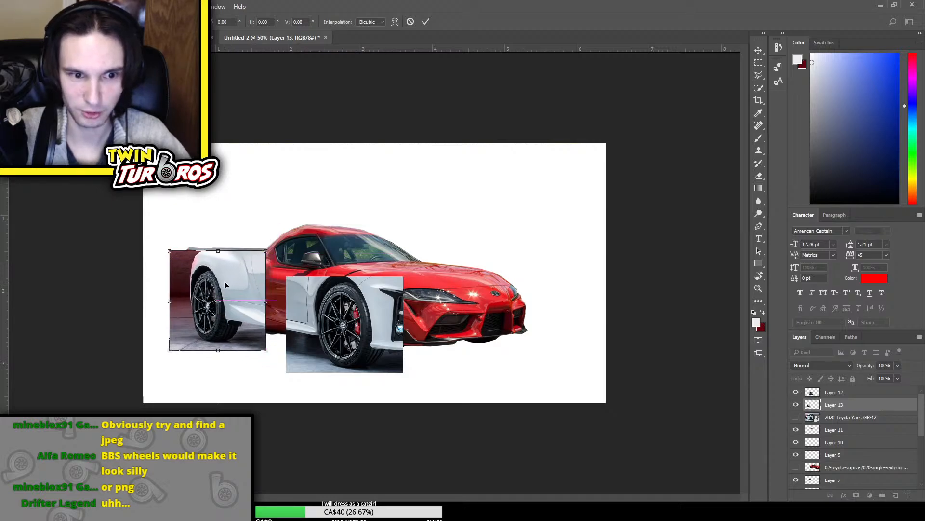
key("Return")
Erase the front and rear side edges of the rear wheel patch with an enlarged soft Eraser to blend them into the red bodywork
key("e")
left_click_drag(263, 251, 256, 335)
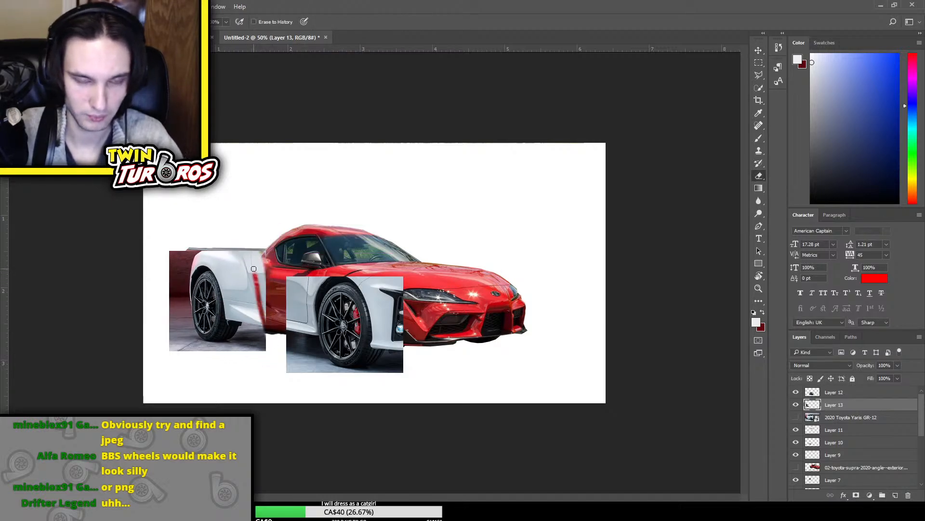
key("bracketright")
key("bracketright")
key("bracketright")
key("bracketright")
key("bracketright")
key("bracketright")
key("bracketright")
key("bracketright")
mouse_move(263, 242)
left_mouse_down()
mouse_move(267, 351)
mouse_move(265, 267)
mouse_move(274, 299)
mouse_move(239, 243)
mouse_move(182, 237)
mouse_move(250, 253)
mouse_move(258, 312)
mouse_move(253, 306)
mouse_move(271, 328)
left_mouse_up()
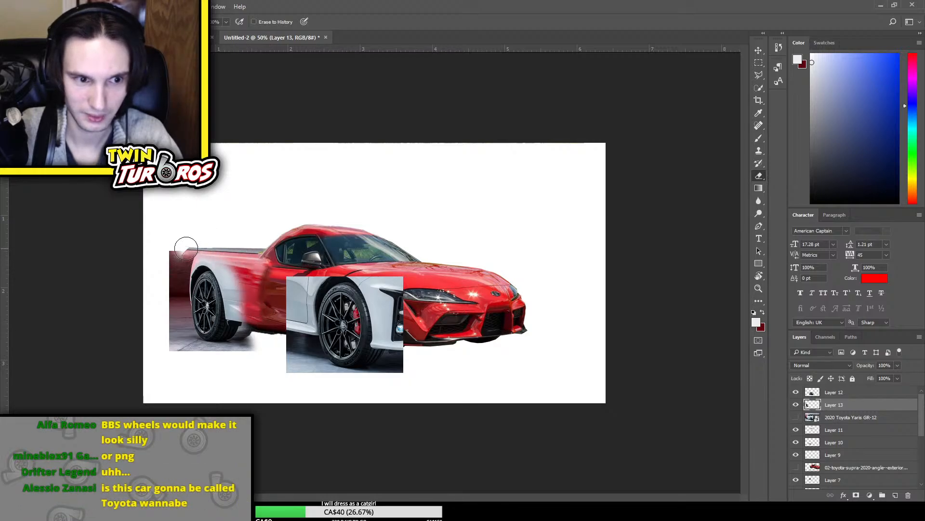
mouse_move(186, 249)
left_mouse_down()
mouse_move(167, 276)
mouse_move(163, 342)
mouse_move(165, 243)
mouse_move(174, 375)
left_mouse_up()
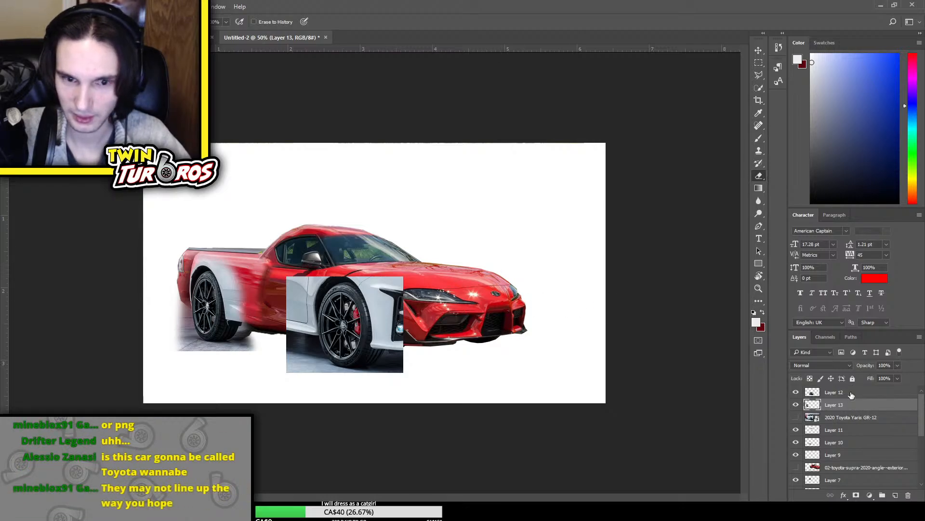
Scale and squash the front wheel patch on Layer 12 and position it over the Supra's front wheel
left_click(851, 395)
key("ctrl+t")
left_click_drag(403, 277, 397, 281)
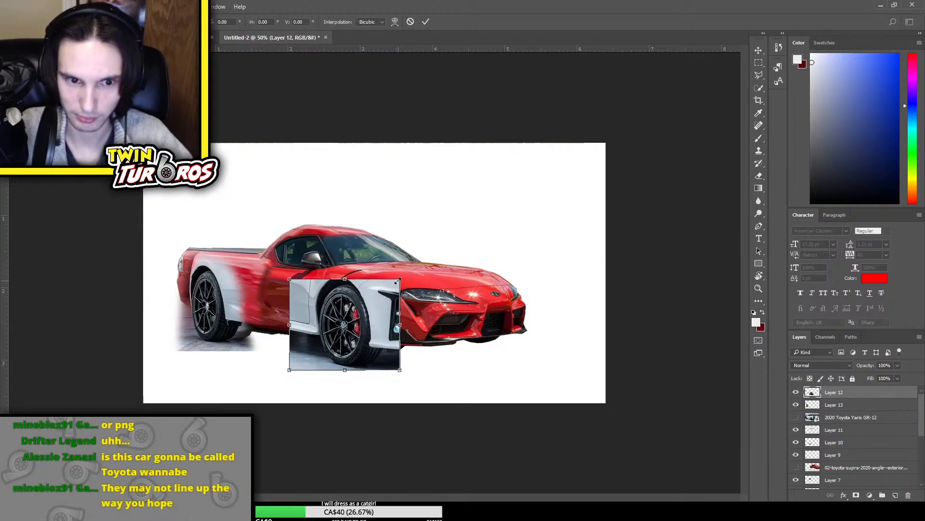
left_click_drag(368, 318, 398, 314)
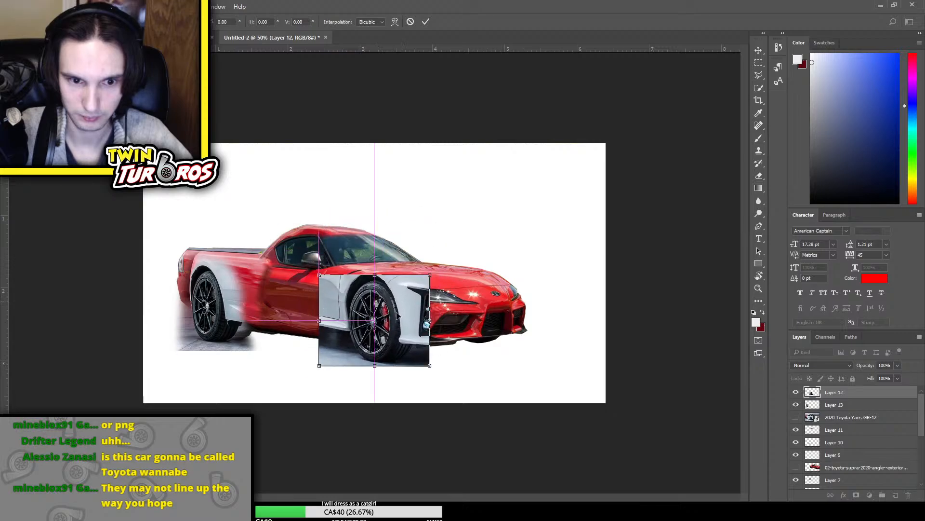
left_click_drag(422, 269, 423, 285)
key("Left")
key("Left")
key("Left")
key("Left")
key("Left")
key("Left")
key("Left")
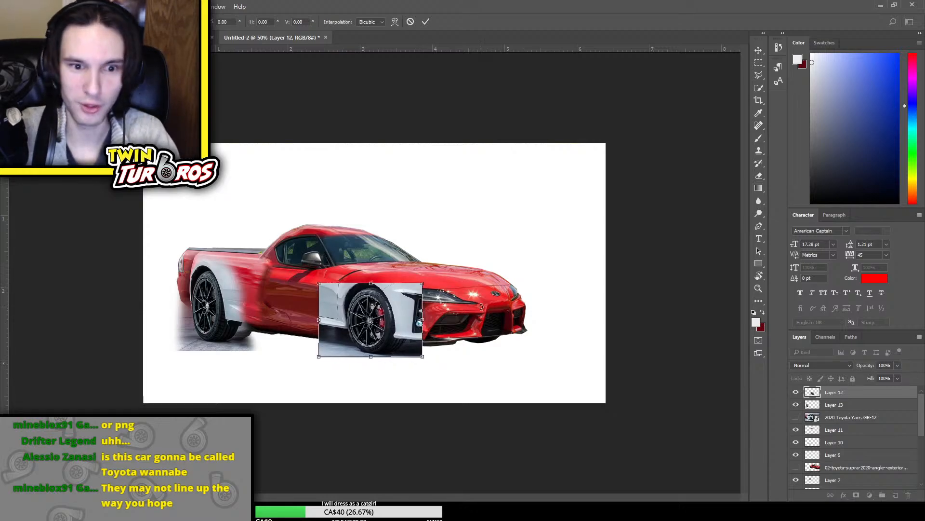
key("Down")
left_click_drag(420, 280, 432, 278)
key("Return")
Draw a large elliptical selection around the front wheel patch, delete everything outside it and deselect
key("e")
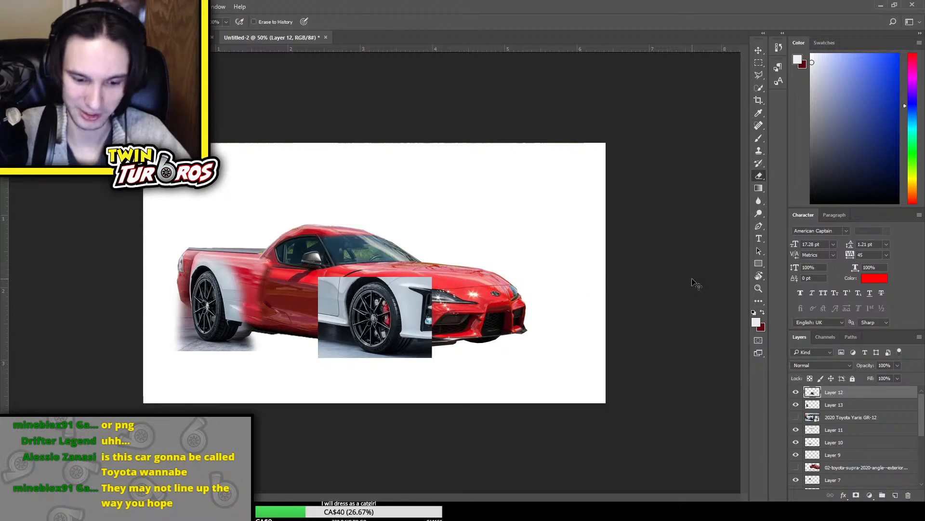
key("ctrl+minus")
key("ctrl+minus")
key("ctrl+plus")
key("ctrl+plus")
key("ctrl+plus")
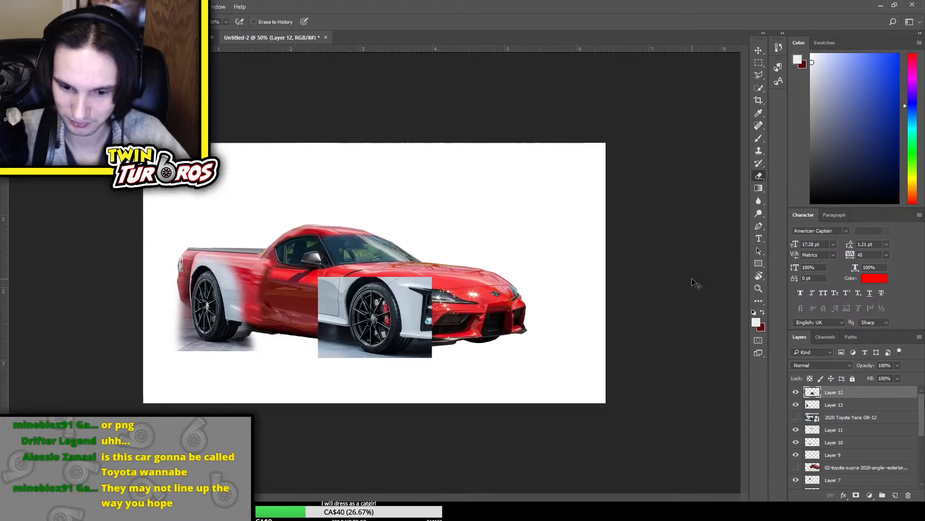
key("ctrl+plus")
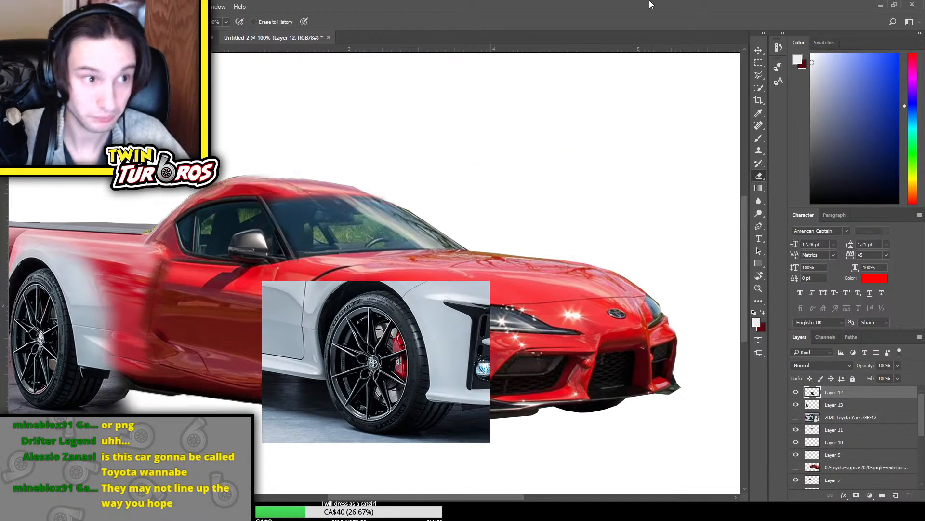
left_click(758, 63)
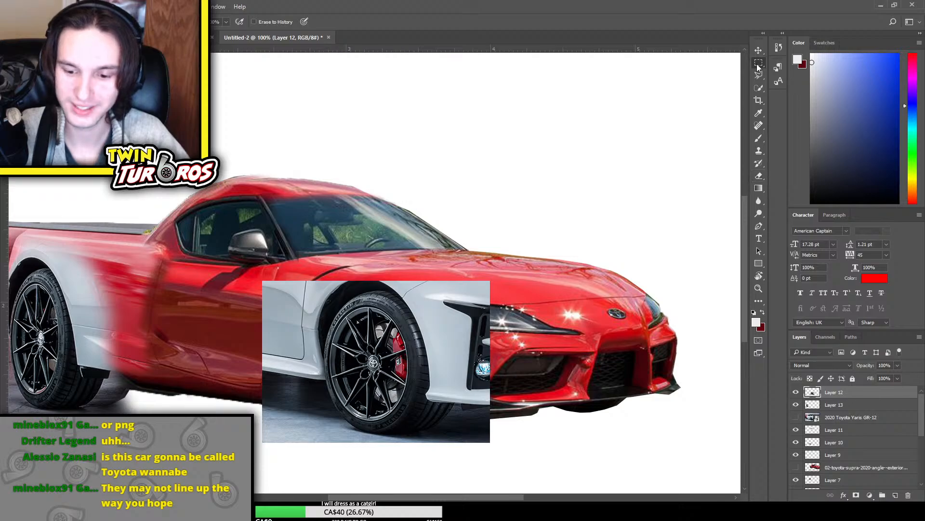
key("shift+m")
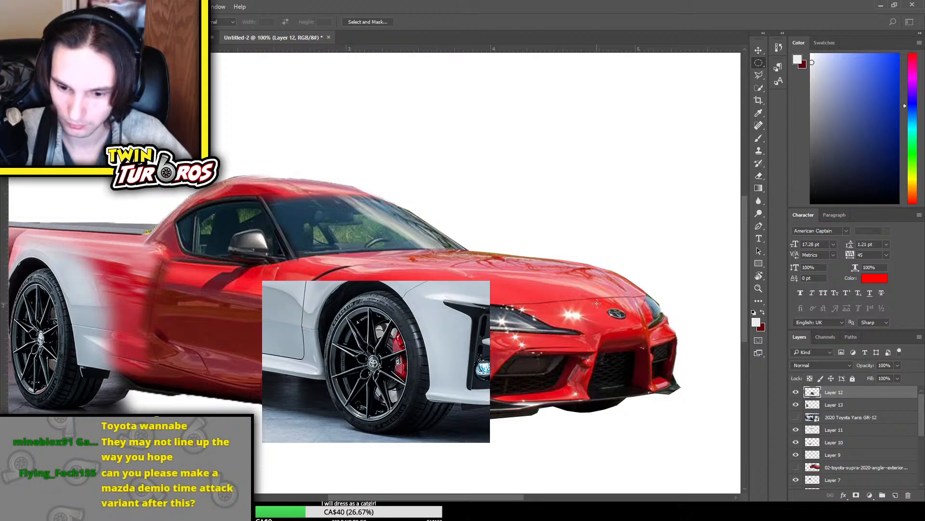
left_click_drag(374, 363, 433, 423)
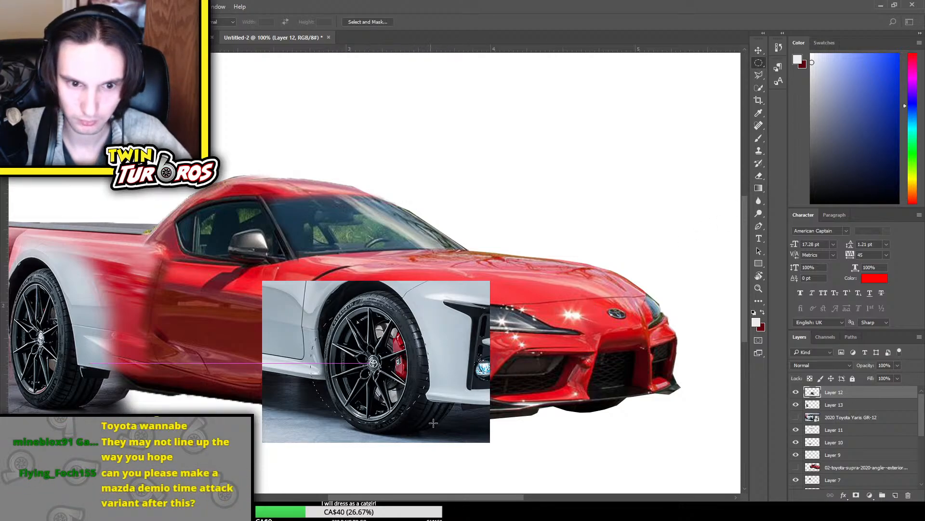
left_click_drag(477, 454, 480, 455)
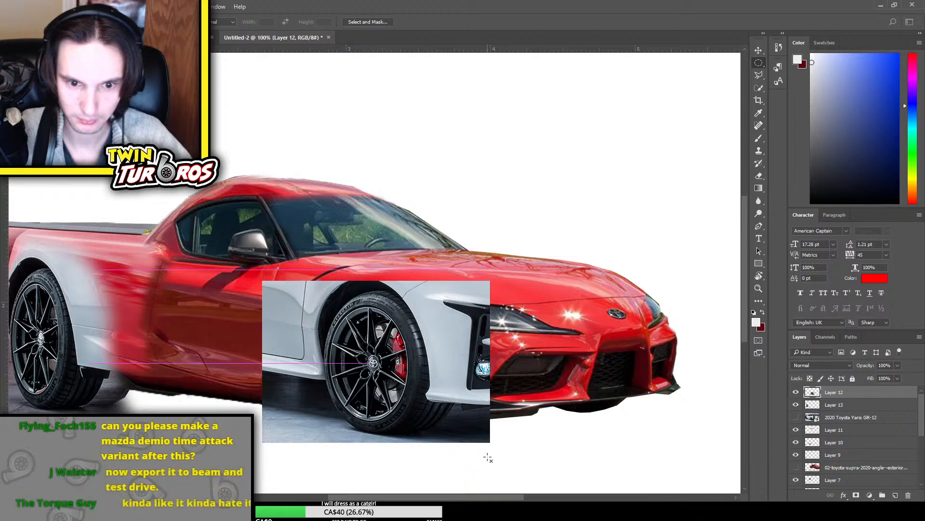
key("ctrl+shift+i")
key("Delete")
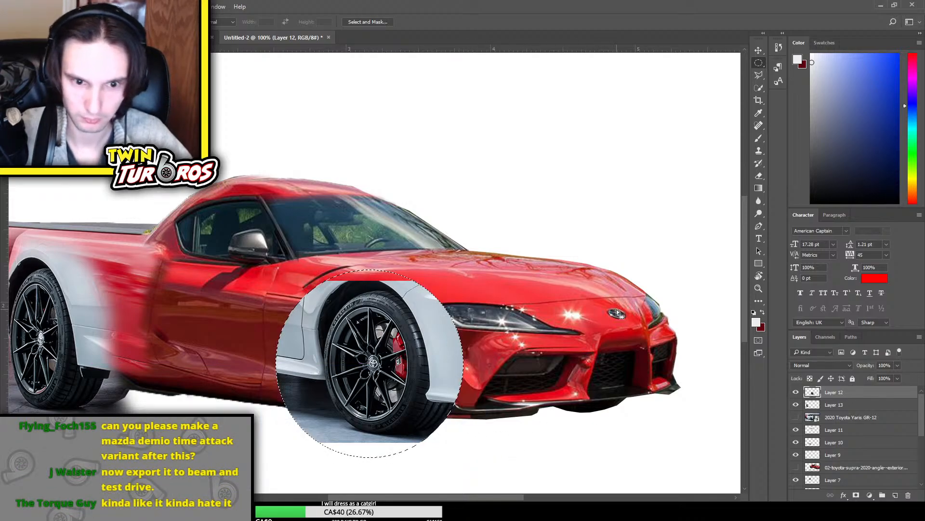
key("ctrl+d")
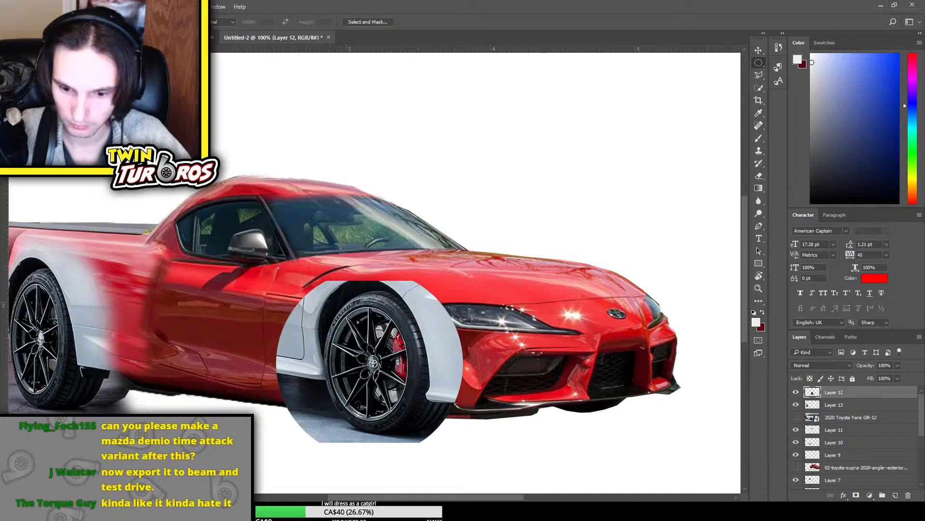
Draw an elliptical selection around the rear wheel, delete everything outside it from Layer 13 and deselect
left_click_drag(487, 493, 433, 492)
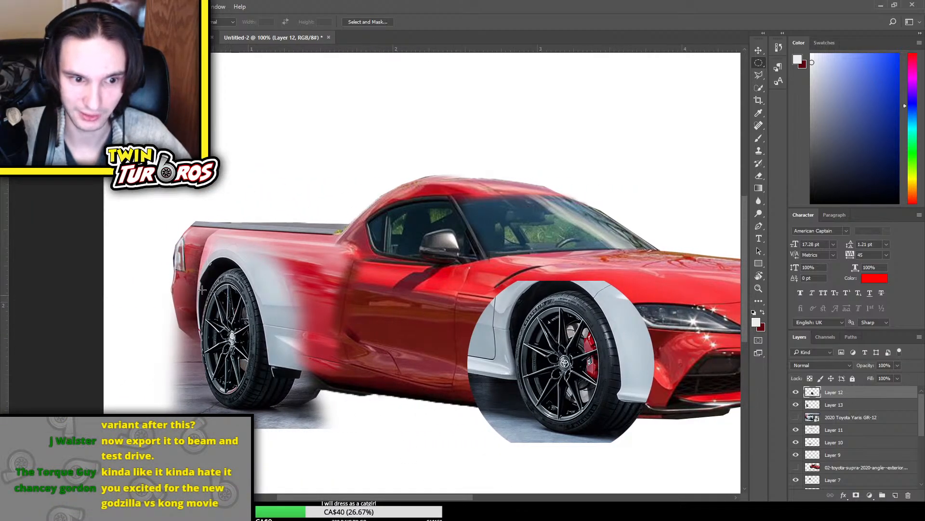
left_click_drag(204, 290, 188, 258)
key("Delete")
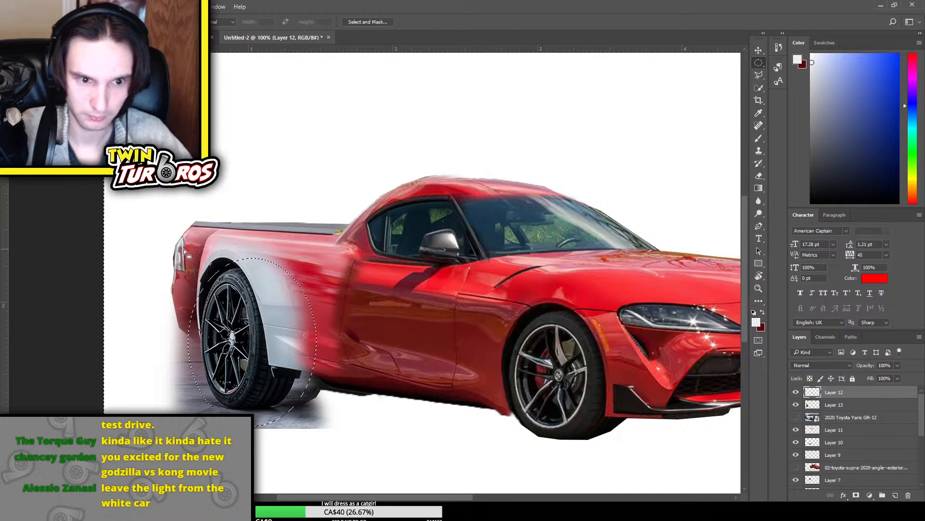
key("ctrl+d")
key("ctrl+alt+z")
key("ctrl+alt+z")
left_click(829, 405)
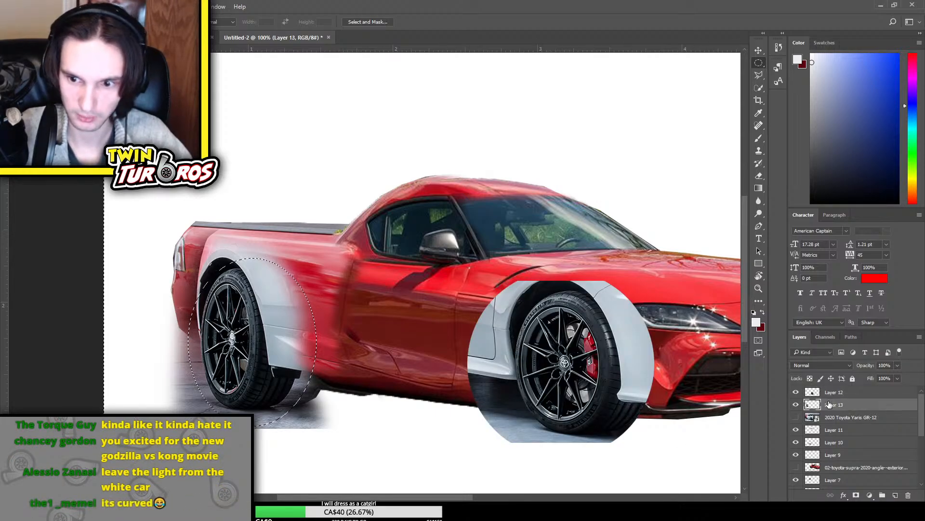
key("Delete")
key("ctrl+d")
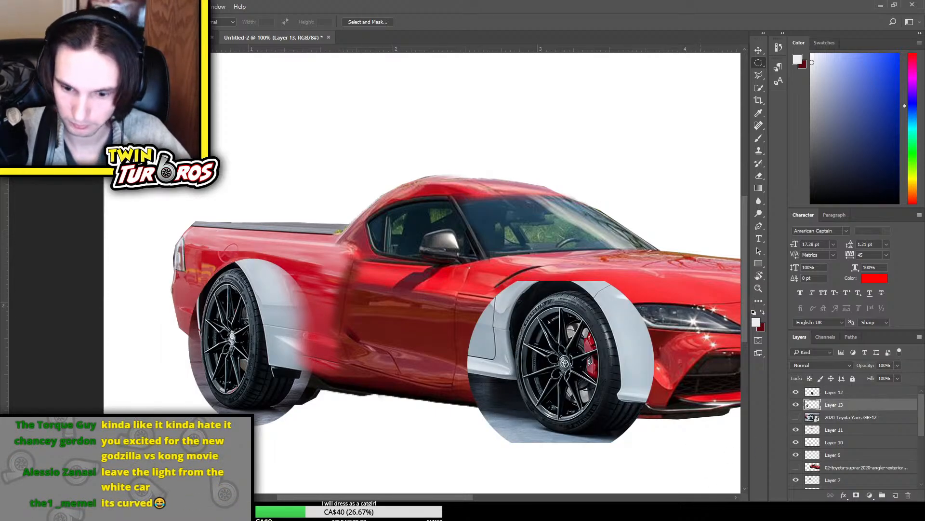
Erase the grey bodywork and ground surrounding the front wheel patch on Layer 12 with a soft Eraser
left_click_drag(384, 497, 433, 496)
key("e")
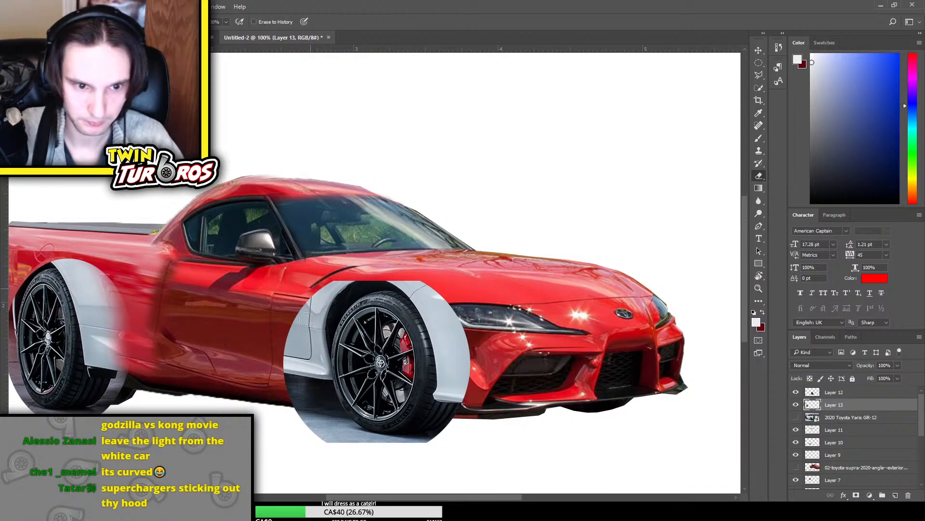
mouse_move(351, 286)
left_mouse_down()
mouse_move(306, 318)
mouse_move(295, 404)
mouse_move(304, 401)
mouse_move(317, 425)
mouse_move(343, 443)
mouse_move(320, 303)
mouse_move(334, 288)
mouse_move(303, 367)
mouse_move(314, 290)
mouse_move(305, 369)
mouse_move(316, 373)
mouse_move(353, 277)
mouse_move(324, 291)
mouse_move(398, 275)
mouse_move(422, 286)
mouse_move(406, 276)
mouse_move(441, 311)
mouse_move(468, 379)
mouse_move(466, 333)
mouse_move(446, 295)
mouse_move(477, 364)
mouse_move(464, 404)
left_mouse_up()
mouse_move(301, 338)
left_mouse_down()
mouse_move(322, 421)
mouse_move(365, 452)
left_mouse_up()
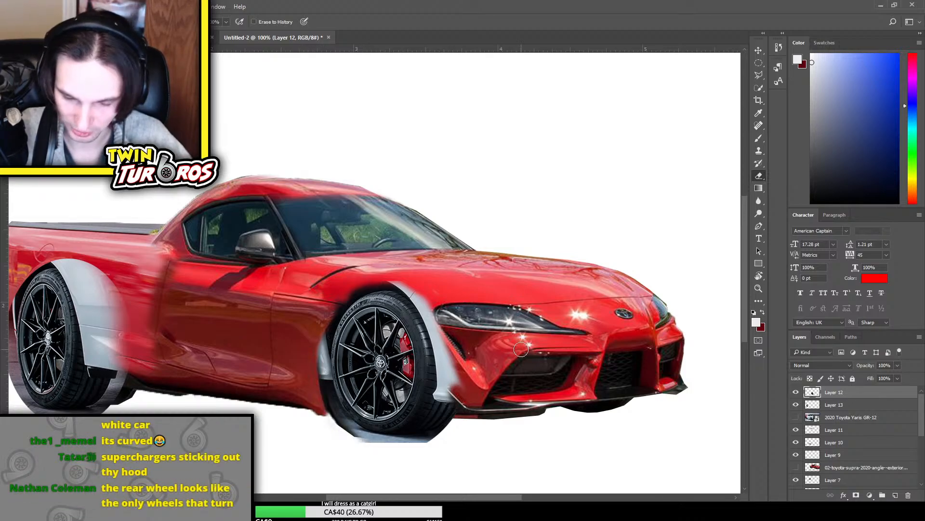
key("ctrl+minus")
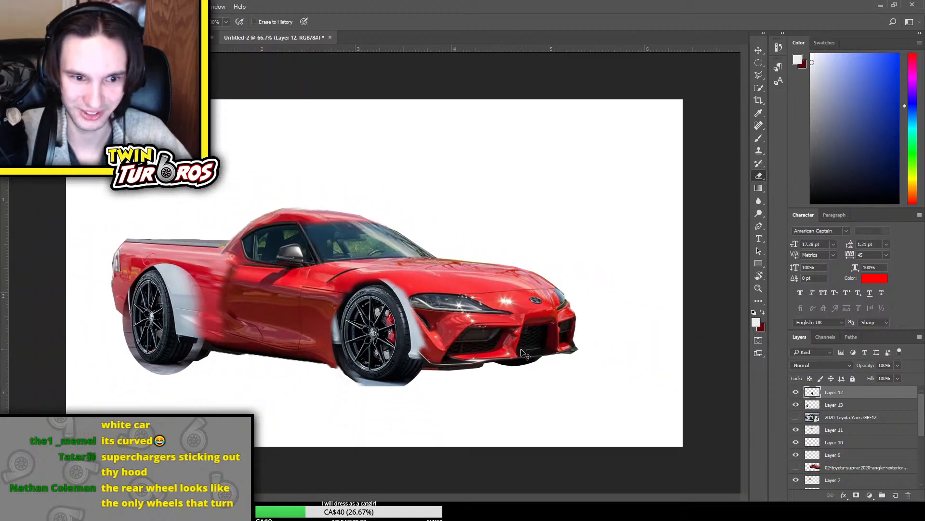
Swap the wheel patches, moving Layer 13 over the Supra's front wheel and Layer 12 over the rear wheel
key("alt+bracketleft")
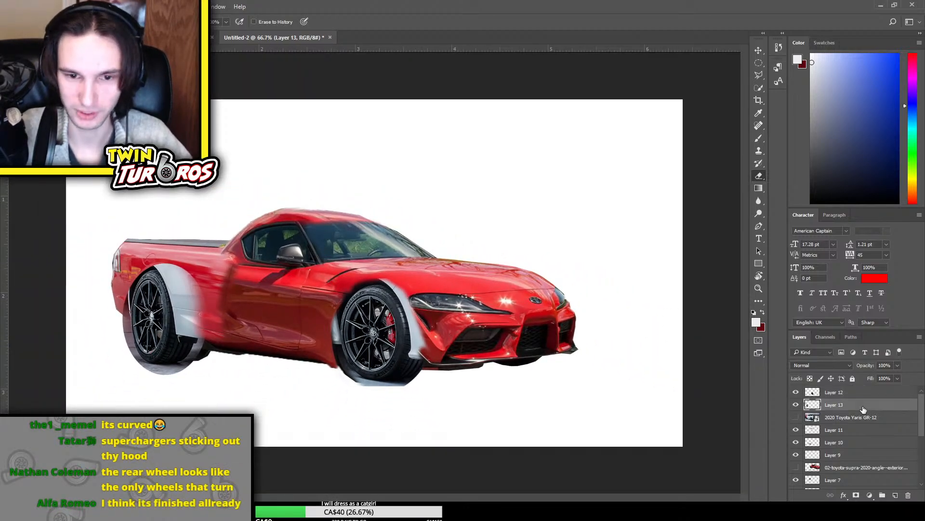
key("ctrl+t")
mouse_move(169, 327)
left_mouse_down()
mouse_move(391, 336)
mouse_move(193, 325)
mouse_move(168, 314)
left_mouse_up()
key("Return")
left_click(865, 393)
key("ctrl+t")
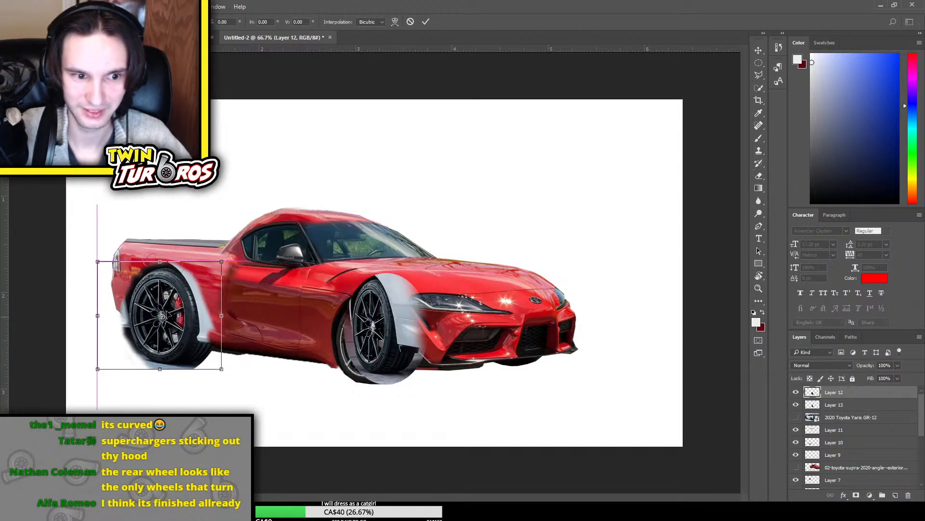
key("Return")
Scale the Layer 12 wheel patch down to fit the rear wheel arch and delete Layer 13
key("ctrl+t")
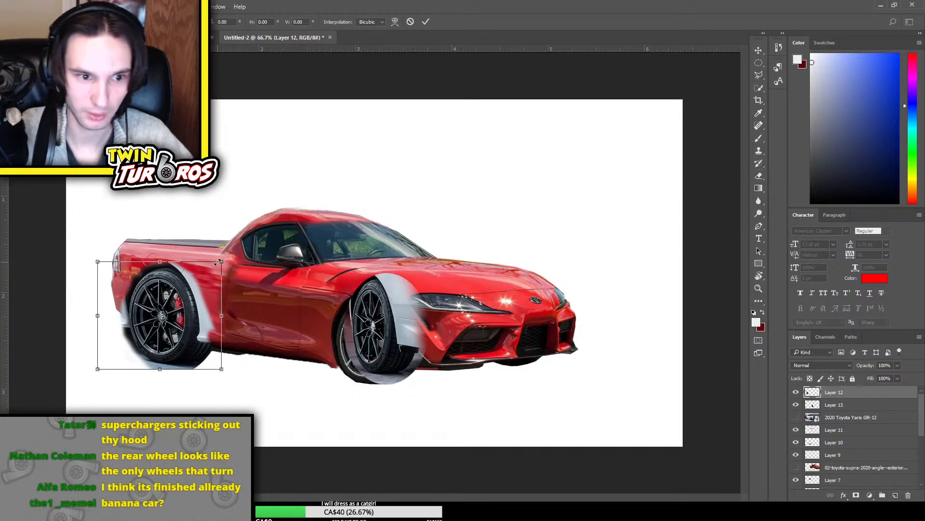
left_click_drag(217, 262, 205, 294)
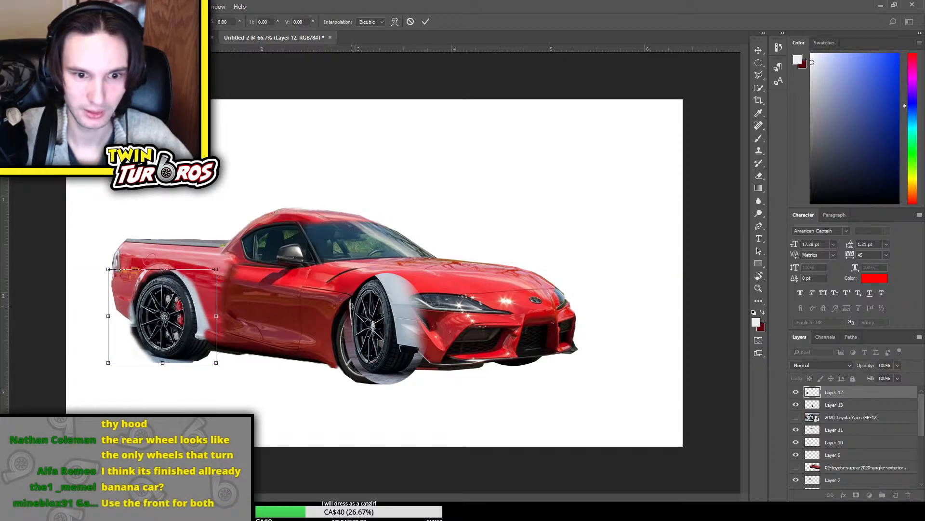
key("Return")
key("e")
left_click(860, 406)
key("Delete")
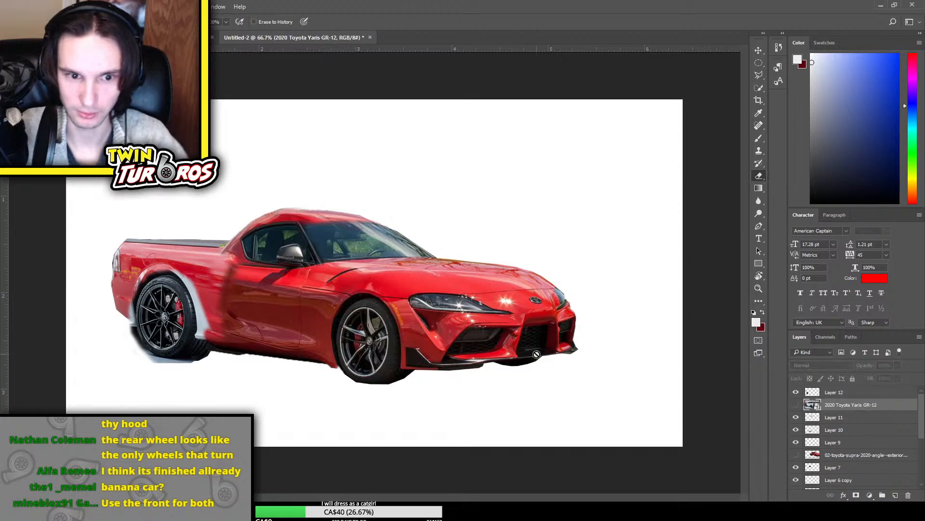
Duplicate the Layer 12 wheel patch and place the copy over the Supra's front wheel
left_click(871, 394)
left_click_drag(186, 331, 192, 331)
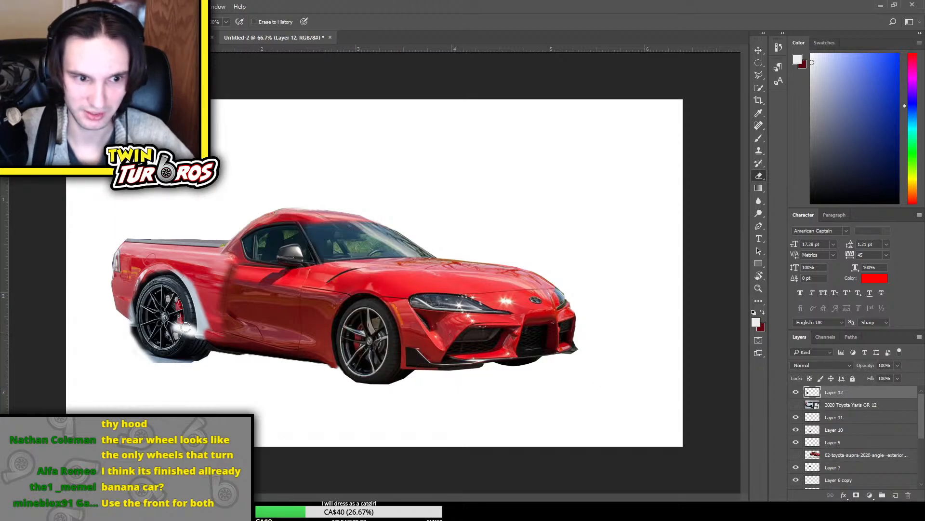
left_click(761, 52)
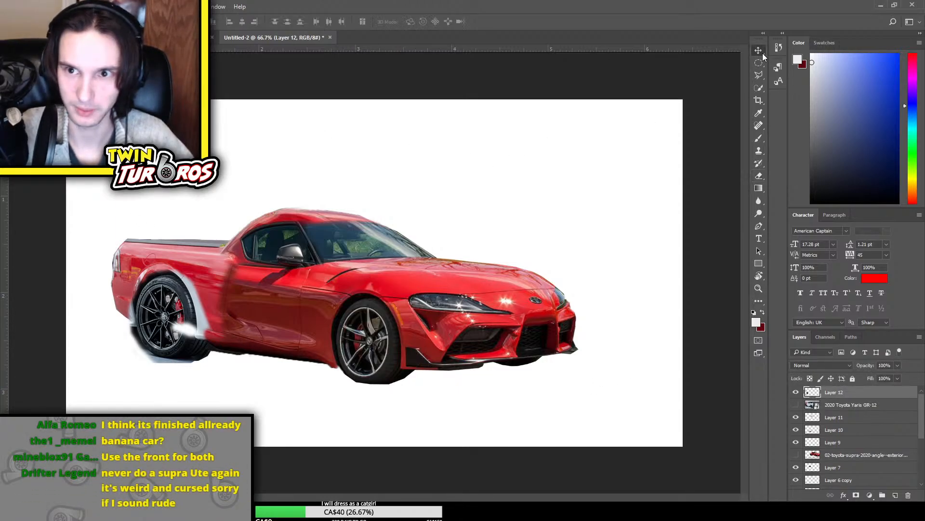
key("ctrl+z")
left_click_drag(183, 334, 380, 358, "alt")
Scale down and skew the duplicated wheel patch with Free Transform to match the front wheel's perspective
key("ctrl+t")
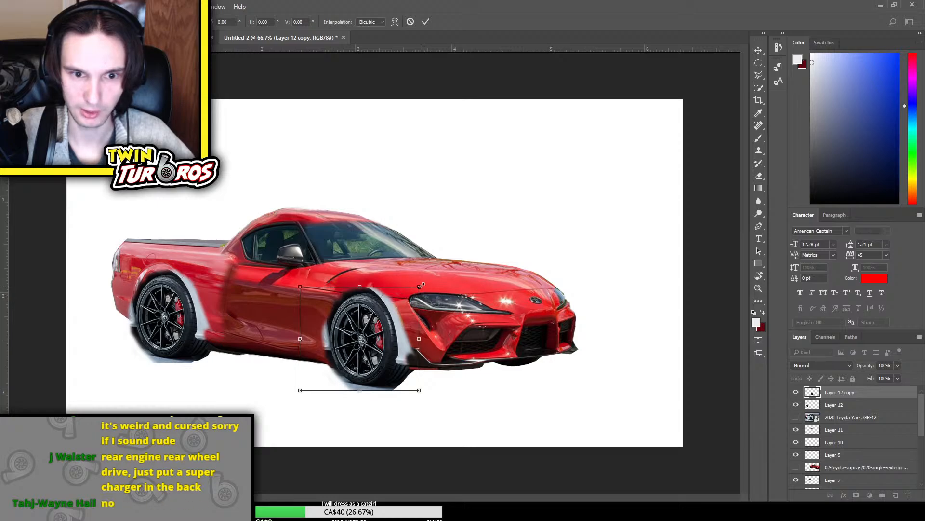
mouse_move(421, 285)
left_mouse_down("alt")
mouse_move(416, 298)
mouse_move(424, 305)
mouse_move(408, 285)
left_mouse_up("alt")
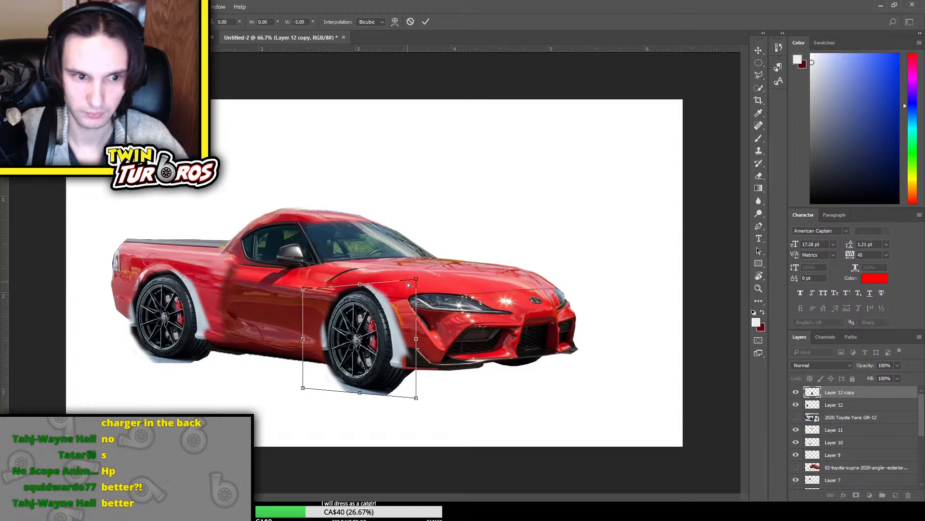
key("Return")
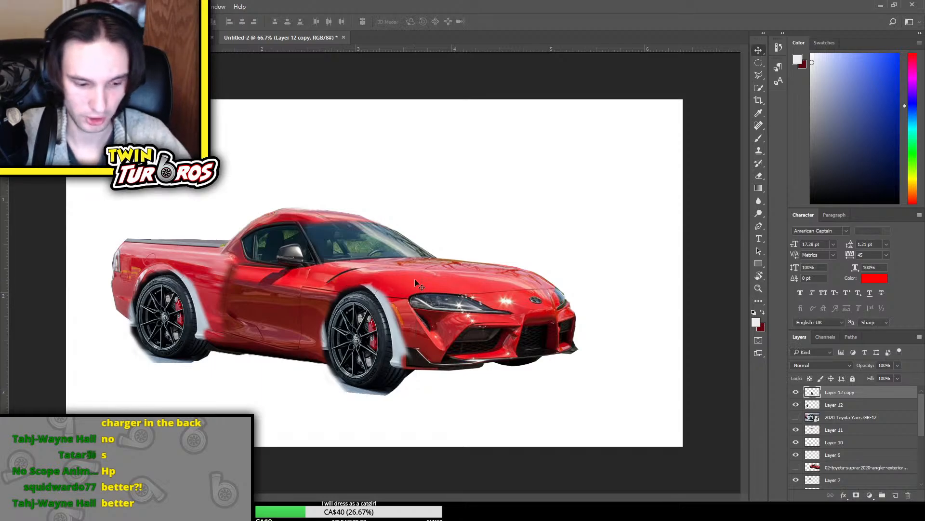
key("ctrl+t")
left_click_drag(414, 279, 410, 280, "alt+shift")
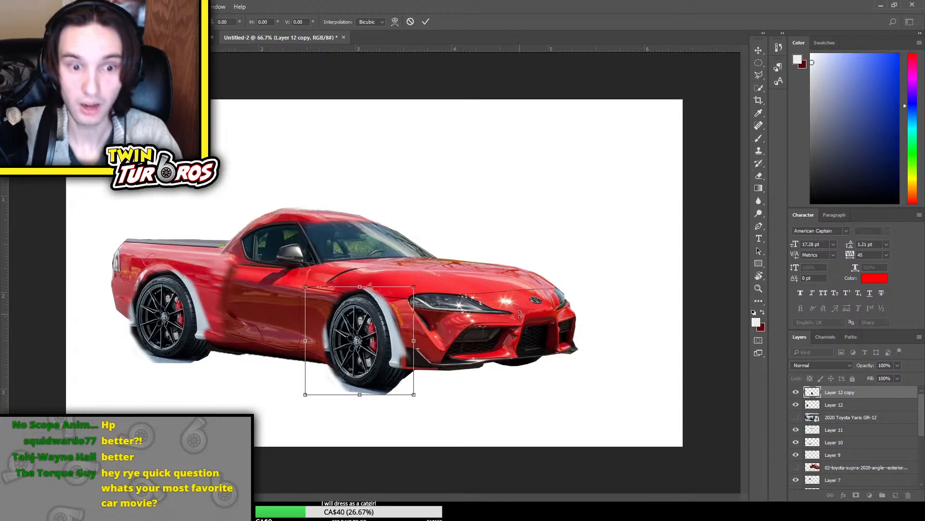
key("Return")
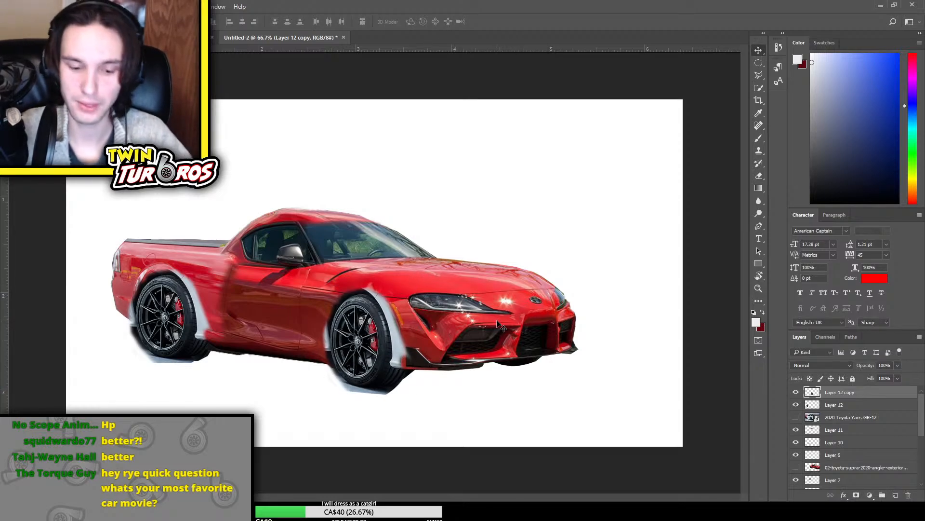
Outline the leftover ground beneath the front tyre with the Magnetic Lasso, delete it from Layer 12 copy and deselect
scroll(499, 324, "up", 5)
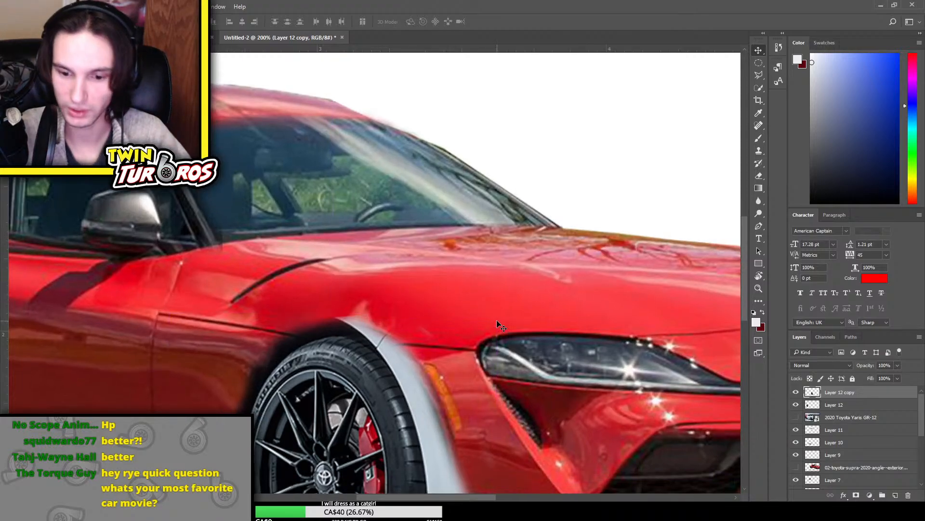
scroll(453, 332, "down", 4)
key("e")
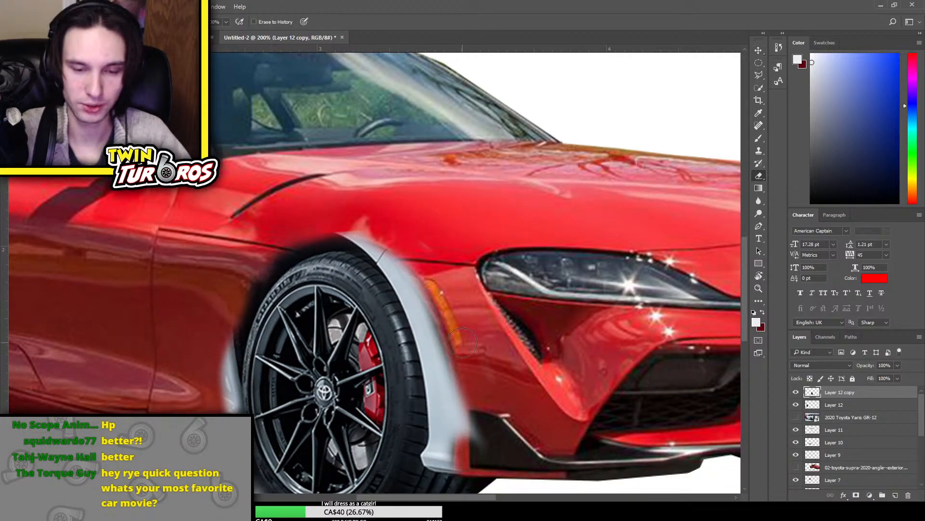
scroll(462, 343, "down", 5)
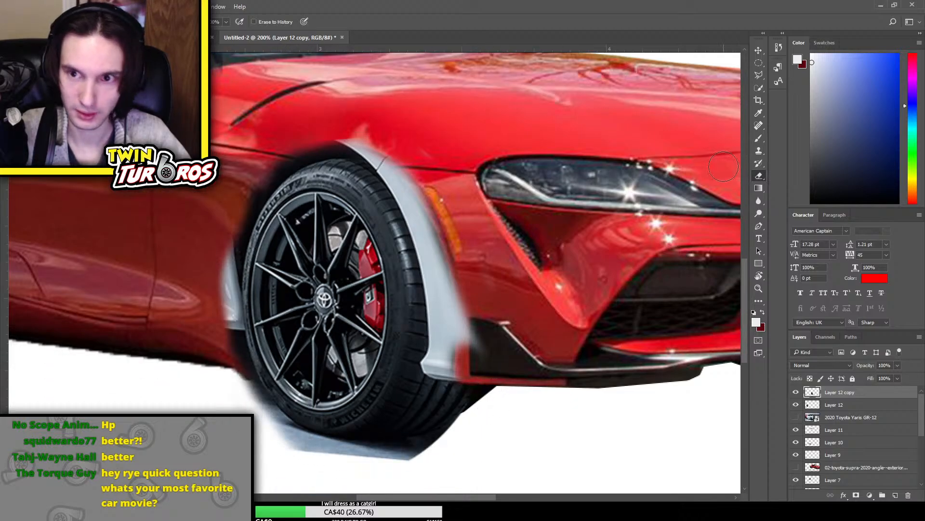
left_click(759, 75)
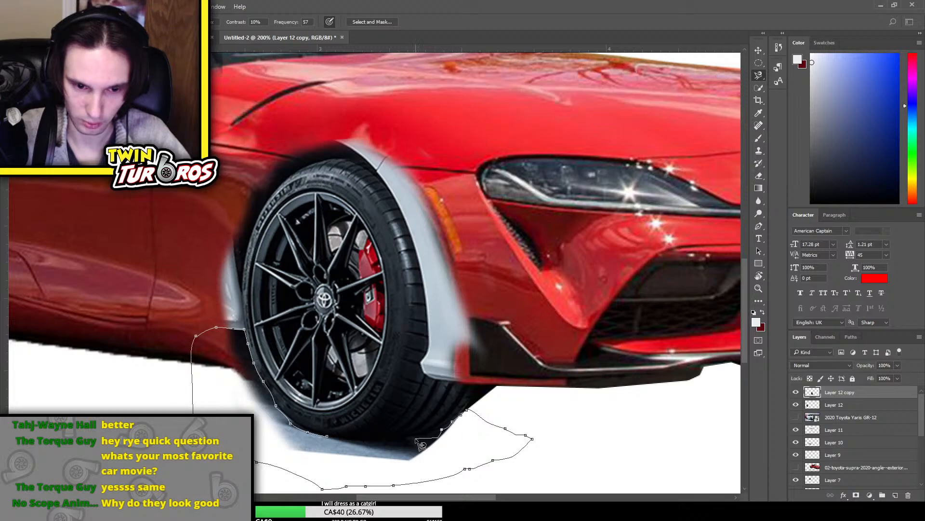
left_click(326, 436)
key("Delete")
key("ctrl+d")
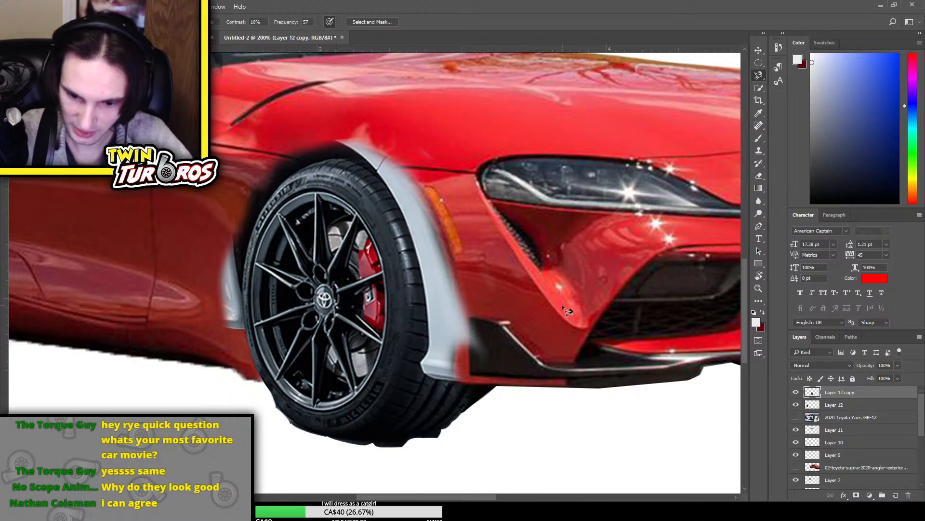
key("ctrl+minus")
key("ctrl+minus")
key("ctrl+minus")
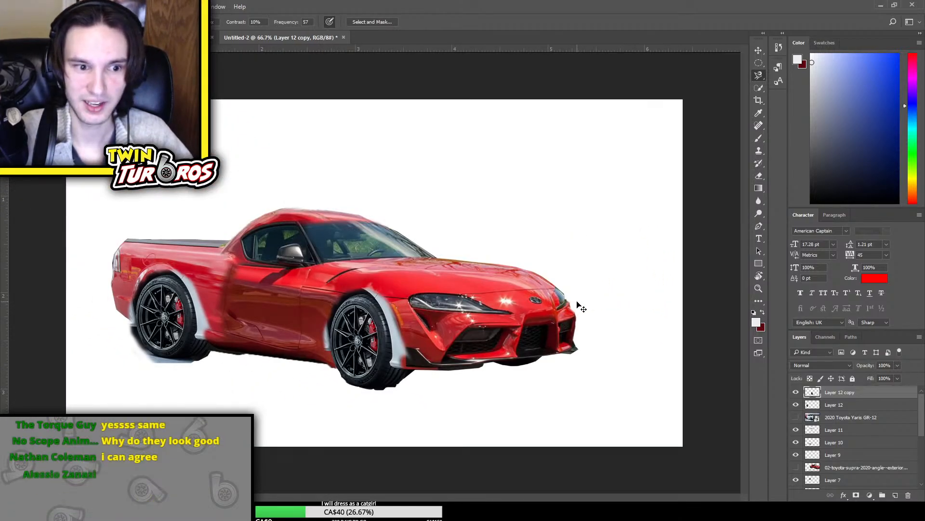
key("ctrl+plus")
key("ctrl+plus")
key("ctrl+plus")
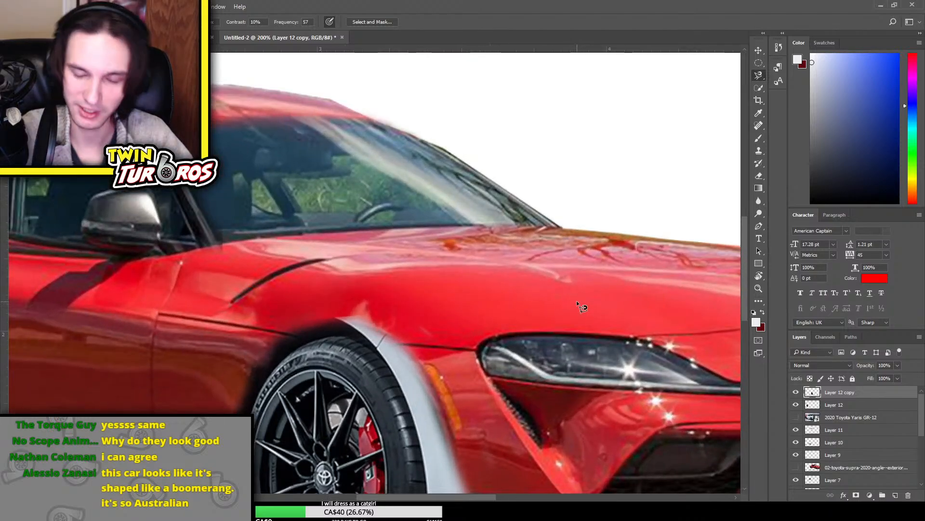
scroll(576, 300, "down", 3)
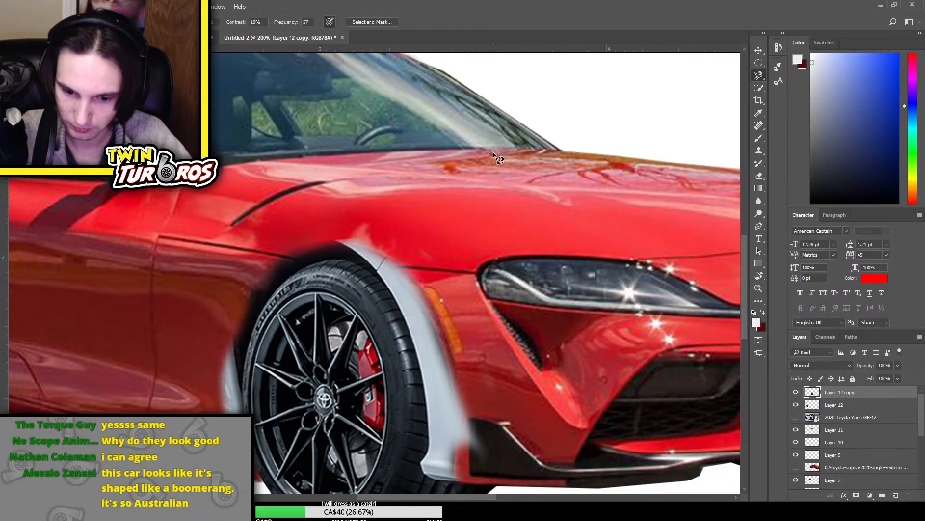
key("ctrl+minus")
key("ctrl+minus")
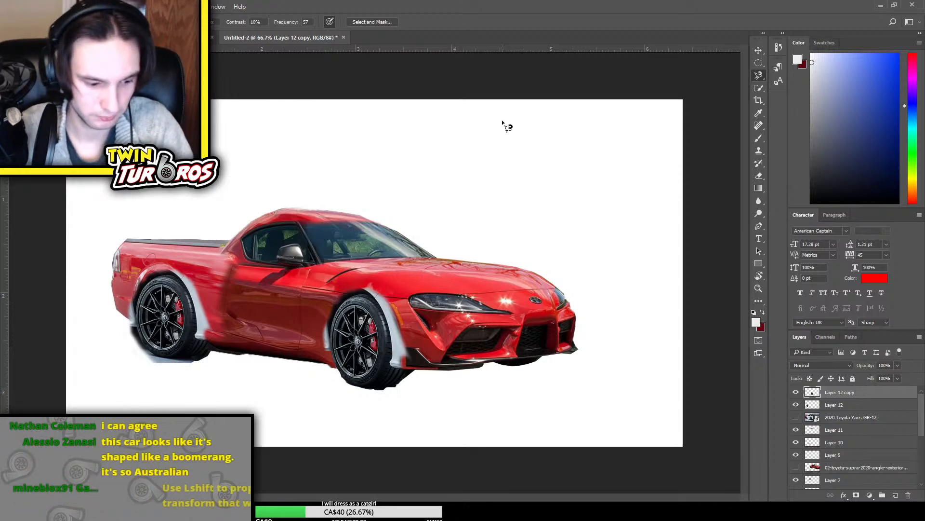
Narrow the front wheel patch on Layer 12 copy slightly with Free Transform and realign it in the wheel arch
key("v")
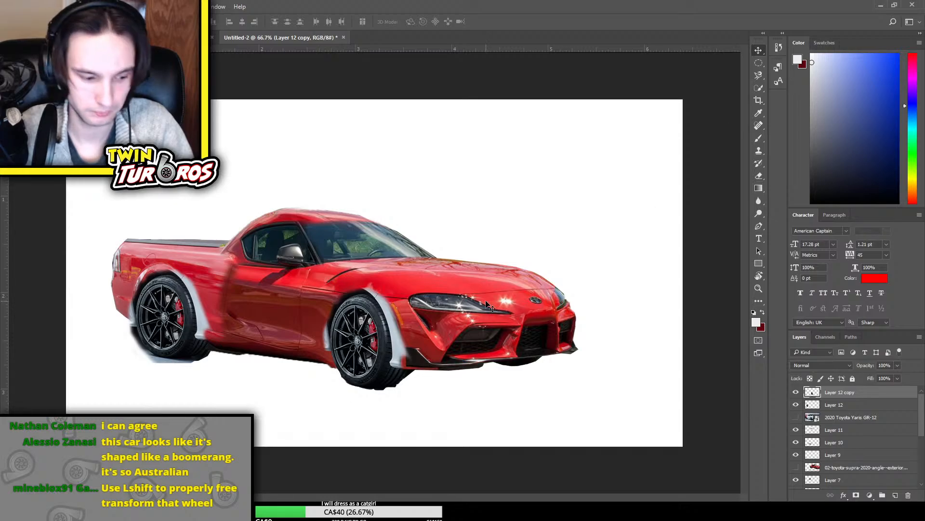
key("ctrl+plus")
key("ctrl+plus")
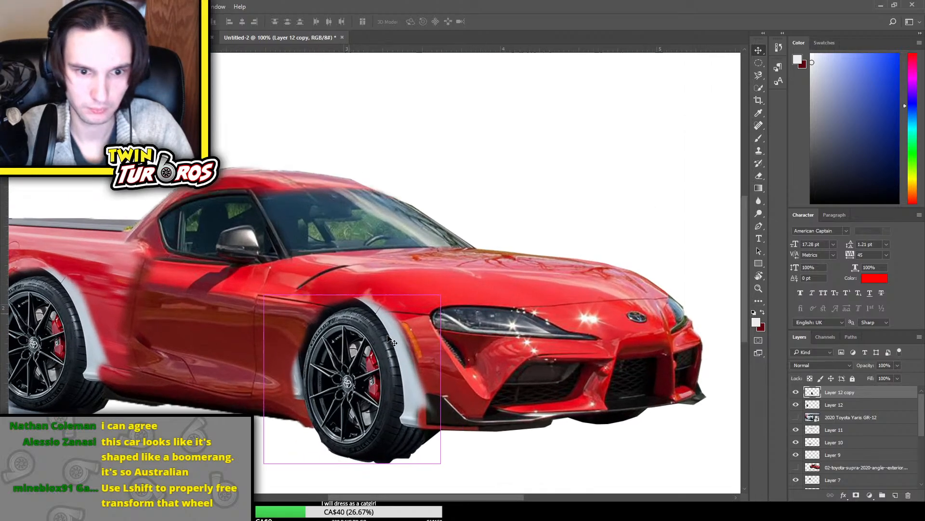
scroll(391, 348, "down", 3)
scroll(405, 385, "down", 1)
key("ctrl+t")
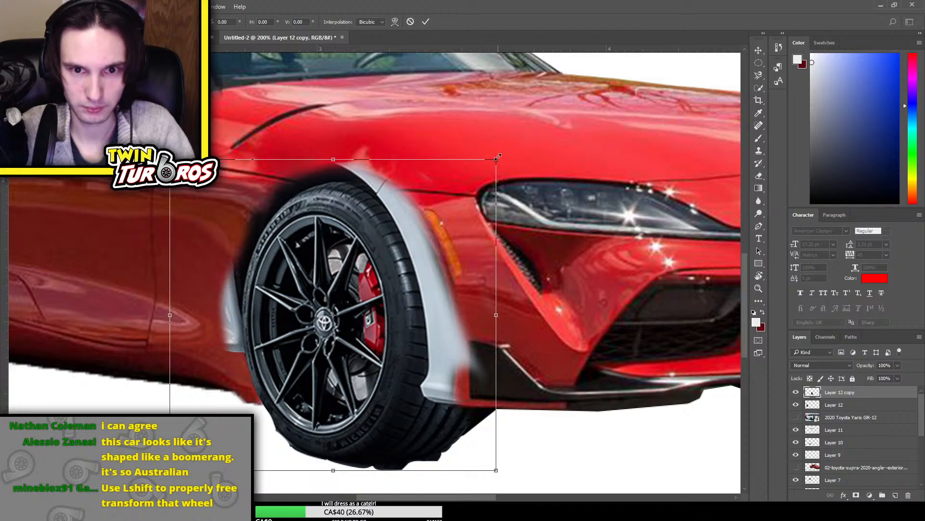
left_click_drag(498, 157, 477, 158)
mouse_move(363, 268)
left_mouse_down()
mouse_move(435, 274)
mouse_move(372, 270)
left_mouse_up()
left_click_drag(483, 318, 492, 319)
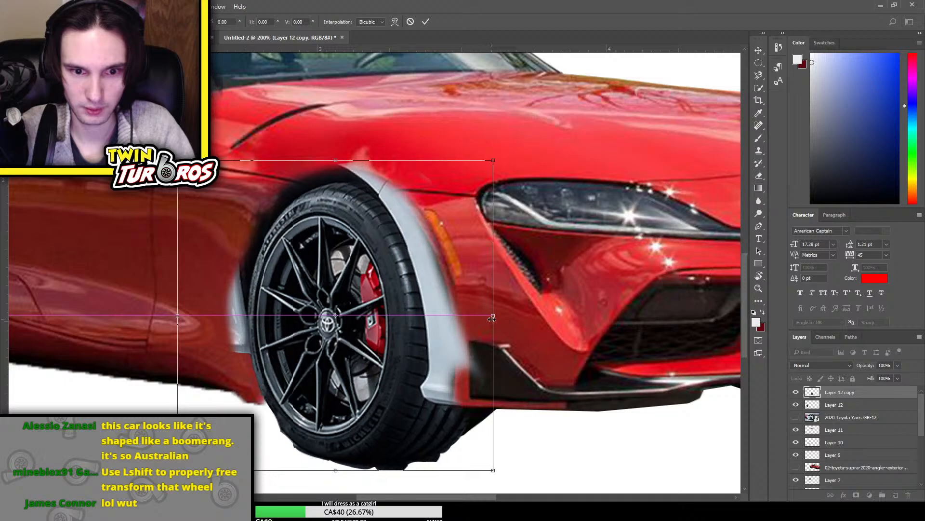
key("Return")
Smooth the jagged lower edge of the front tyre with a small Eraser brush
scroll(471, 446, "down", 2)
key("e")
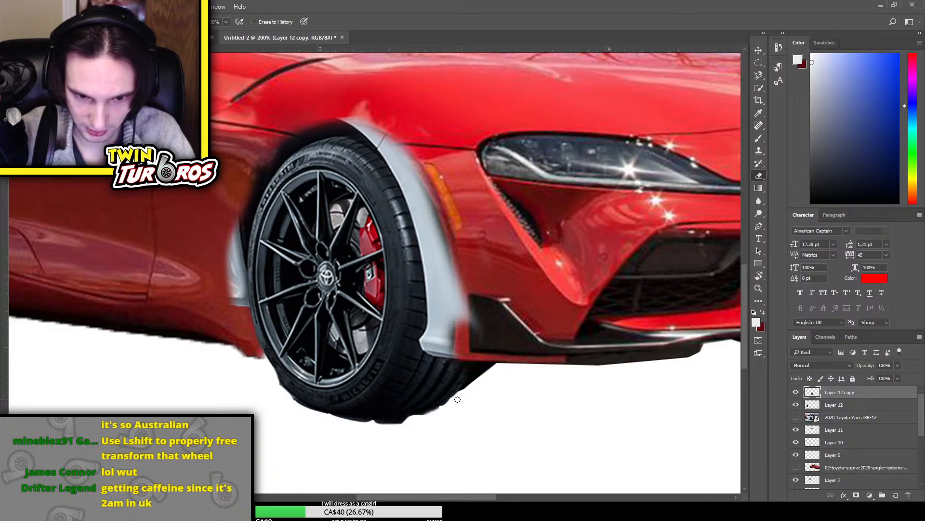
mouse_move(458, 399)
left_mouse_down()
mouse_move(360, 429)
mouse_move(399, 431)
mouse_move(408, 419)
mouse_move(328, 426)
left_mouse_up()
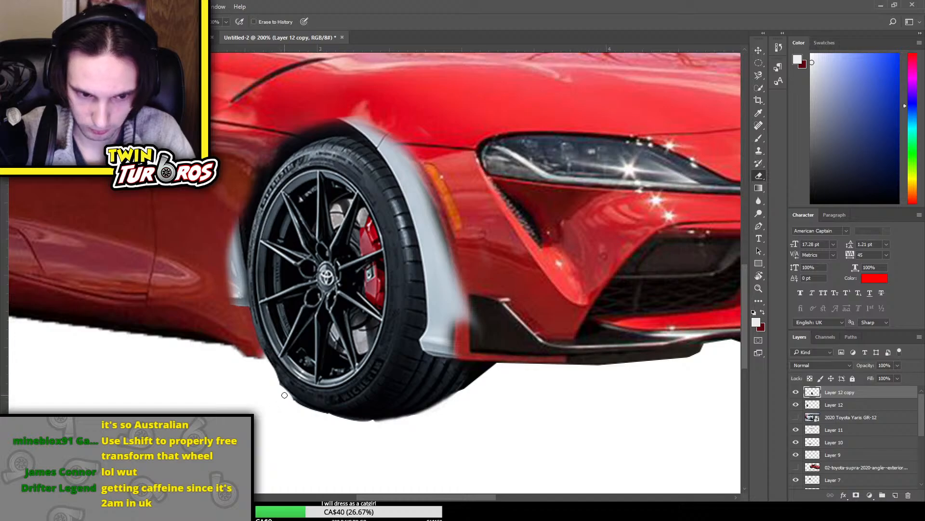
left_click_drag(285, 395, 366, 425)
left_click_drag(269, 380, 305, 411)
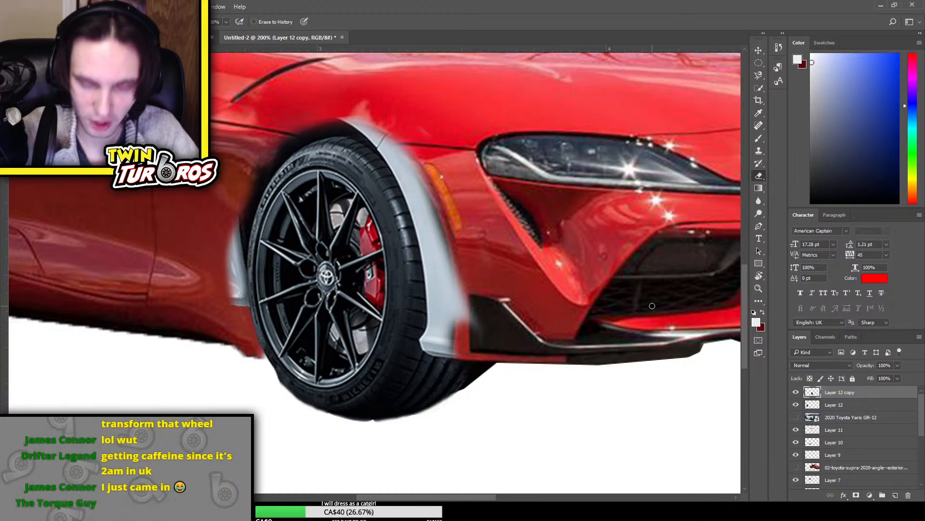
Outline the grey fender strip in front of the front tyre with the lasso, delete it from Layer 12 copy and deselect
scroll(652, 303, "up", 3)
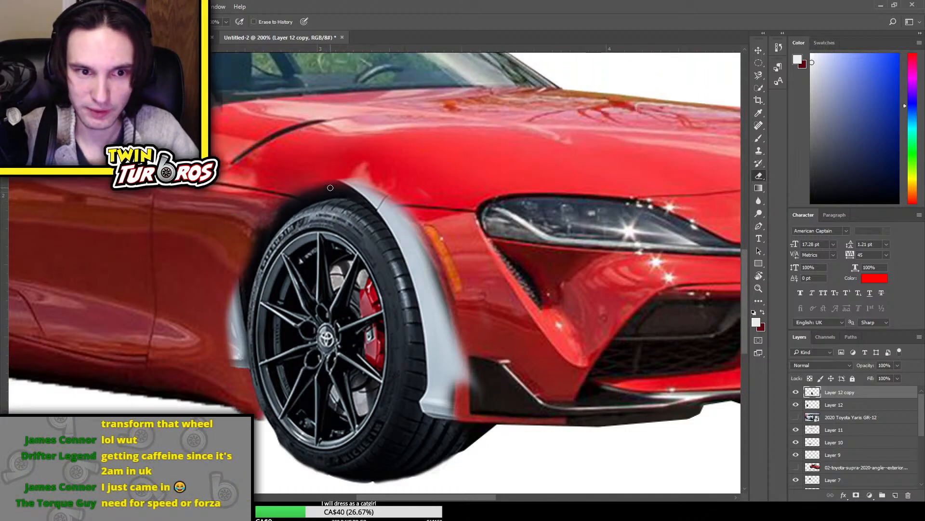
key("l")
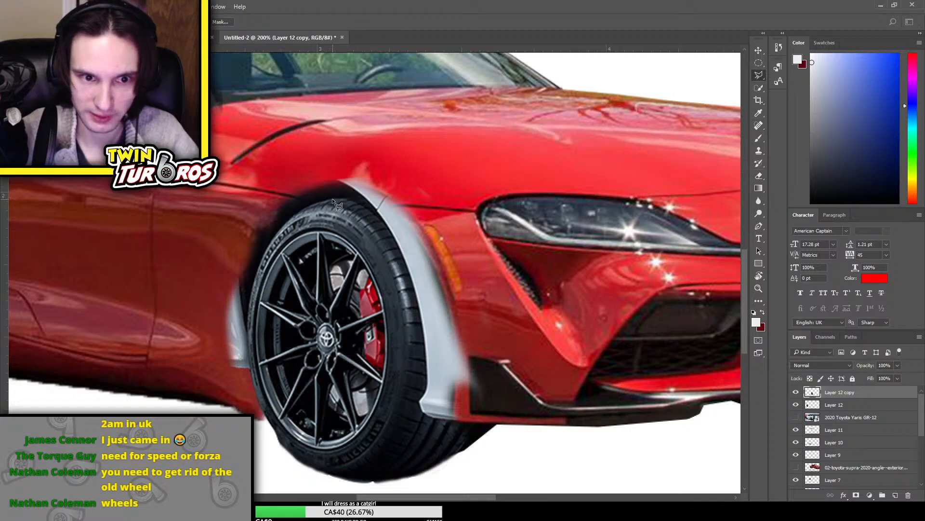
left_click(351, 197)
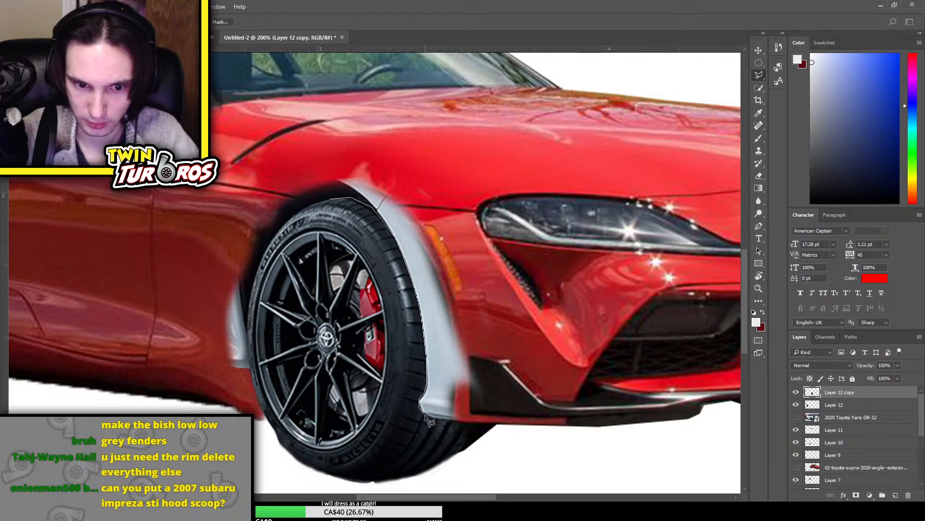
left_click(535, 416)
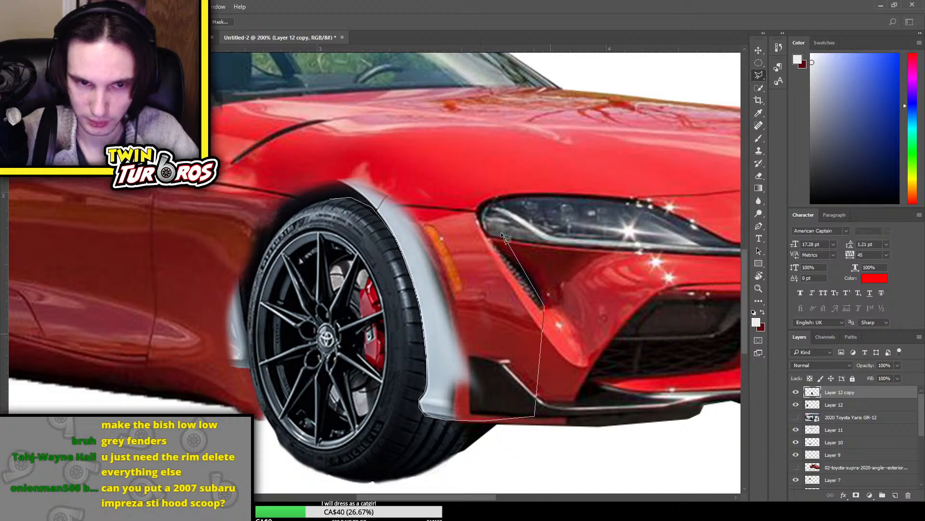
left_click(545, 306)
left_click(412, 119)
left_click(326, 122)
left_click(308, 139)
left_click(316, 182)
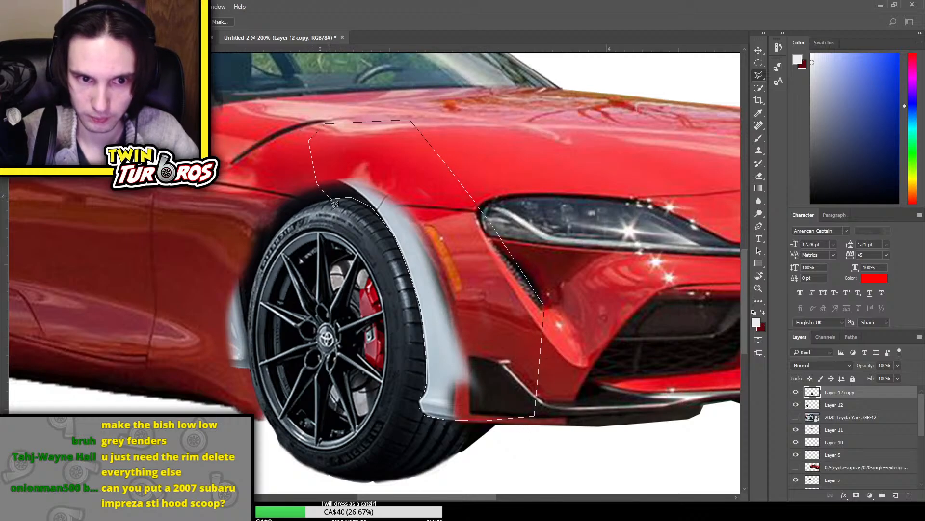
left_click(330, 199)
key("Delete")
key("ctrl+d")
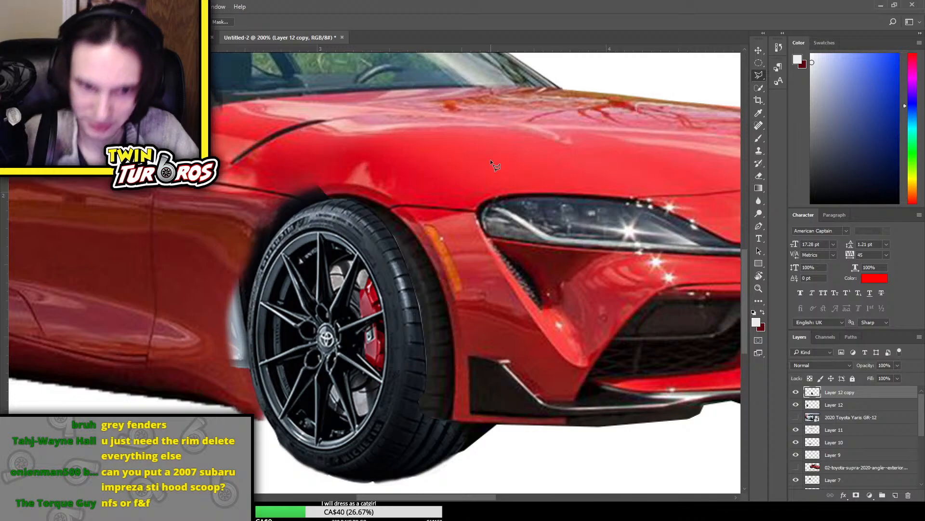
Widen the front wheel patch on Layer 12 copy slightly towards the headlight with Free Transform
key("ctrl+t")
mouse_move(476, 334)
left_mouse_down()
mouse_move(498, 334)
mouse_move(489, 333)
left_mouse_up()
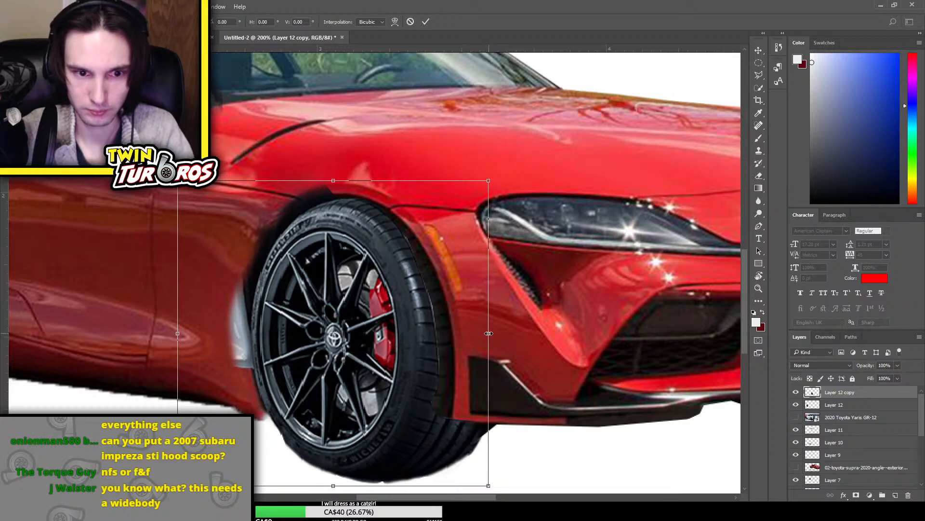
key("Return")
key("ctrl+minus")
key("ctrl+minus")
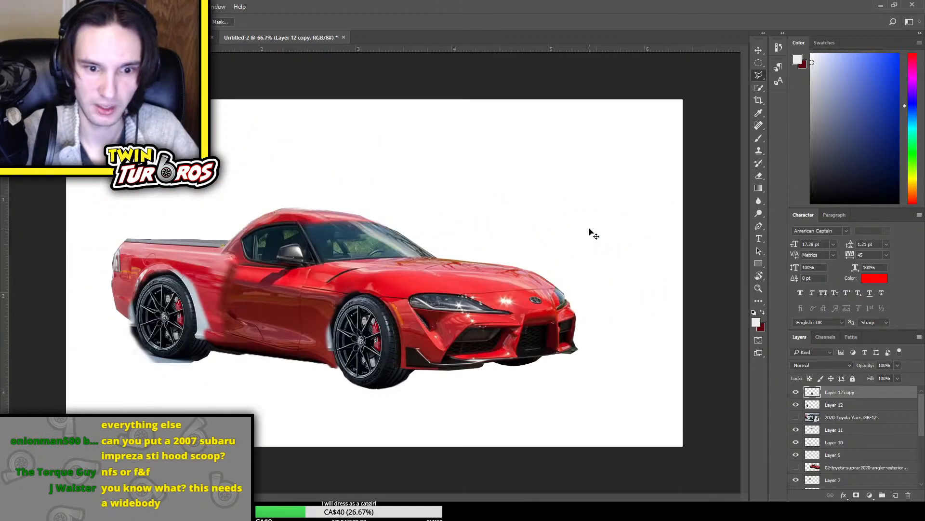
Erase the dark arch residue and remaining grey fender above and behind the front tyre on Layer 12 copy
key("ctrl+plus")
key("ctrl+plus")
scroll(598, 217, "down", 2)
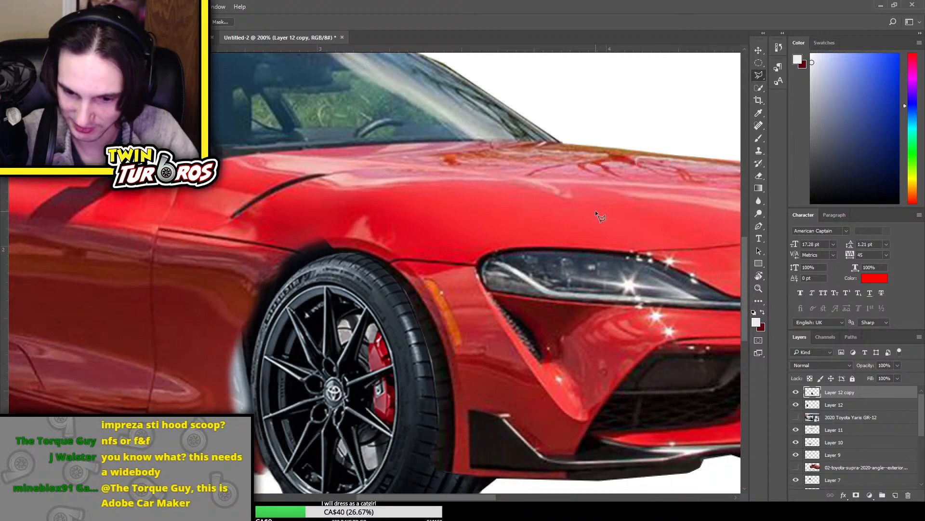
key("ctrl+plus")
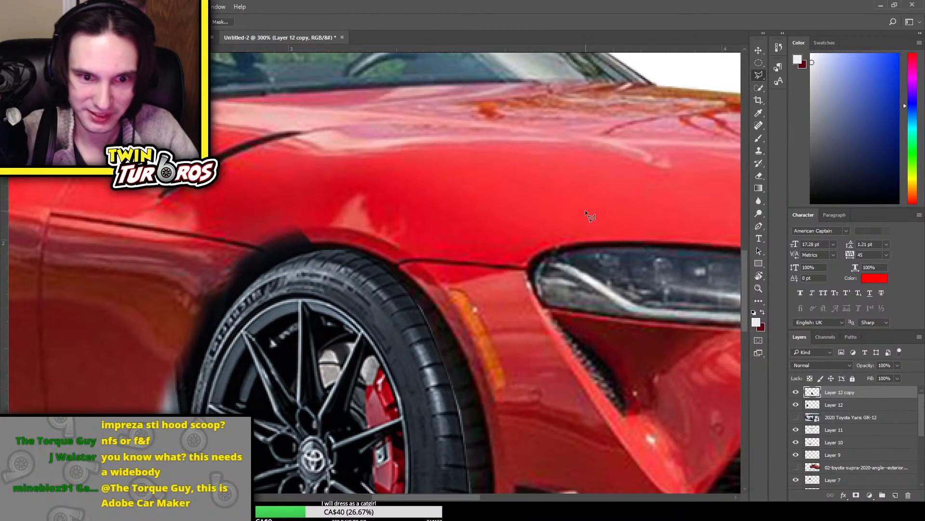
scroll(585, 209, "down", 2)
key("e")
left_click_drag(303, 143, 225, 155)
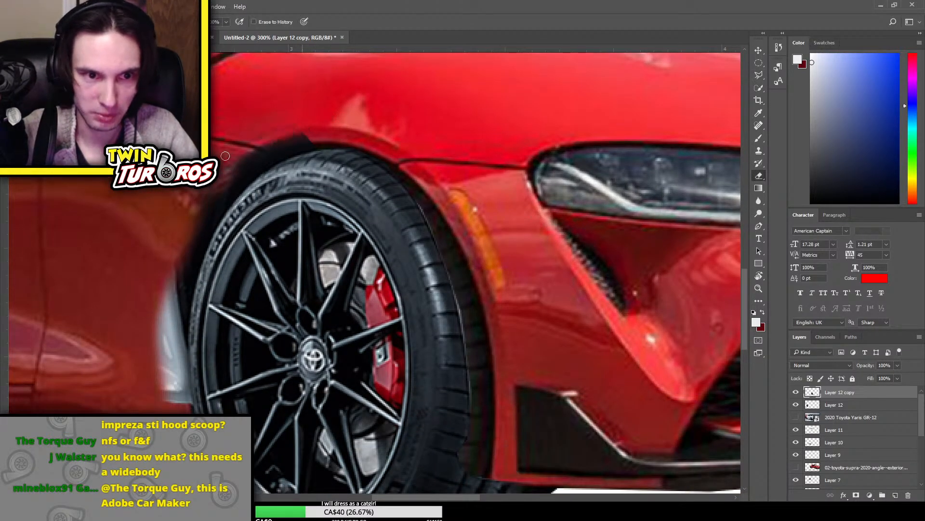
mouse_move(321, 137)
left_mouse_down()
mouse_move(301, 139)
mouse_move(314, 142)
mouse_move(278, 165)
mouse_move(309, 145)
mouse_move(141, 190)
left_mouse_up()
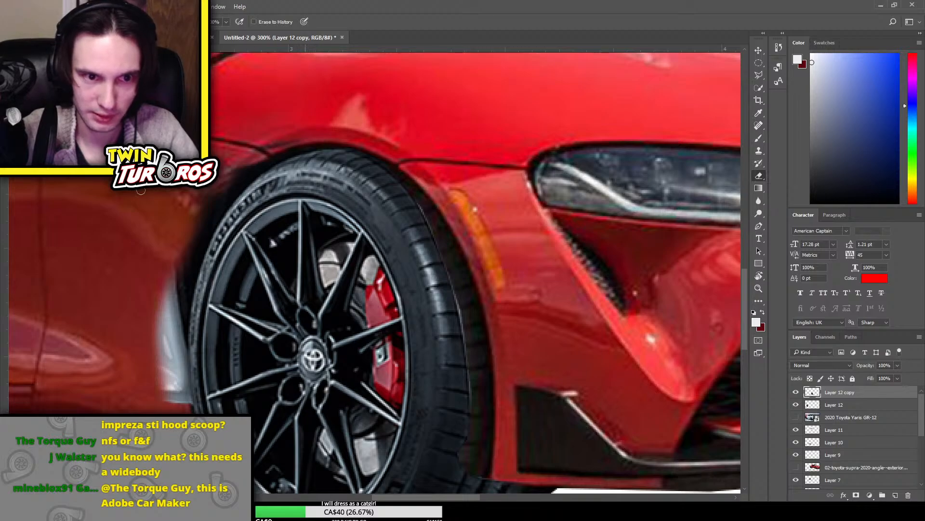
mouse_move(222, 174)
left_mouse_down()
mouse_move(258, 162)
mouse_move(137, 265)
mouse_move(228, 185)
mouse_move(146, 269)
mouse_move(222, 203)
mouse_move(166, 278)
mouse_move(212, 220)
mouse_move(168, 298)
mouse_move(198, 247)
mouse_move(147, 307)
mouse_move(190, 236)
mouse_move(148, 319)
mouse_move(192, 258)
mouse_move(154, 344)
mouse_move(140, 342)
mouse_move(164, 282)
mouse_move(149, 342)
mouse_move(174, 284)
mouse_move(168, 369)
mouse_move(180, 305)
mouse_move(175, 376)
mouse_move(177, 339)
mouse_move(187, 364)
mouse_move(185, 407)
mouse_move(176, 348)
mouse_move(175, 389)
mouse_move(175, 355)
mouse_move(157, 407)
mouse_move(165, 333)
left_mouse_up()
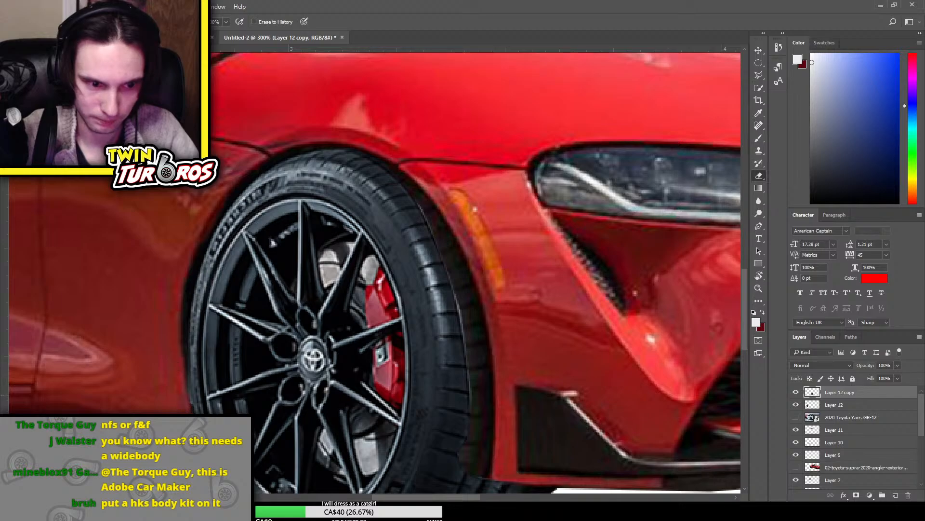
Scale the front wheel patch down slightly with Free Transform and realign it inside the wheel arch
key("ctrl+minus")
key("ctrl+t")
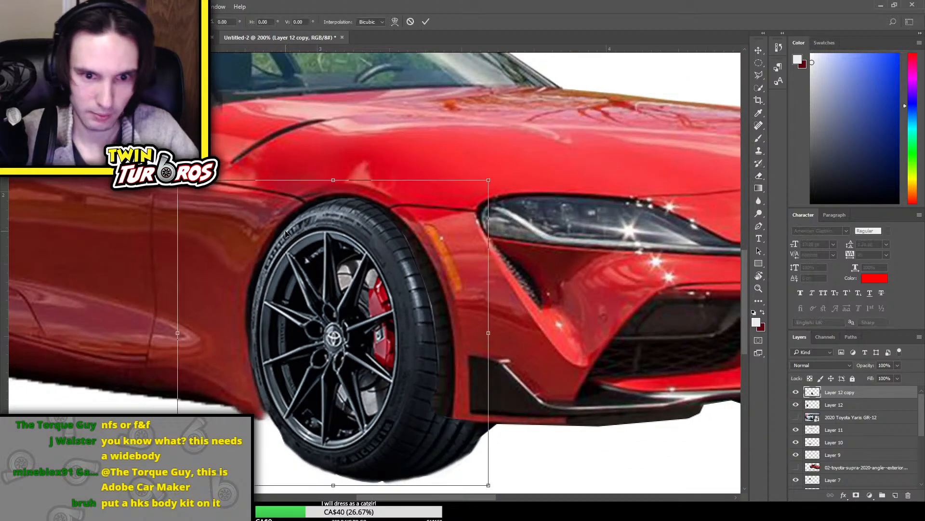
left_click_drag(490, 185, 484, 191)
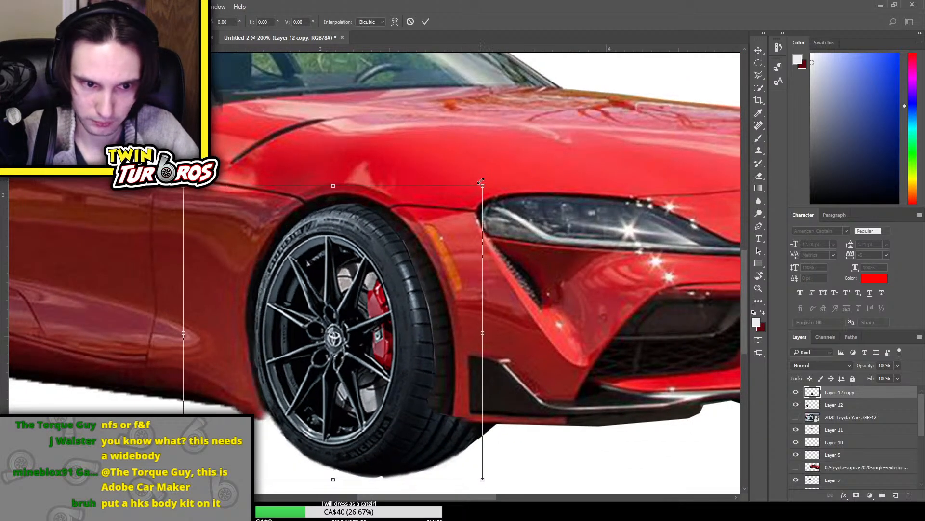
left_click_drag(362, 296, 363, 293)
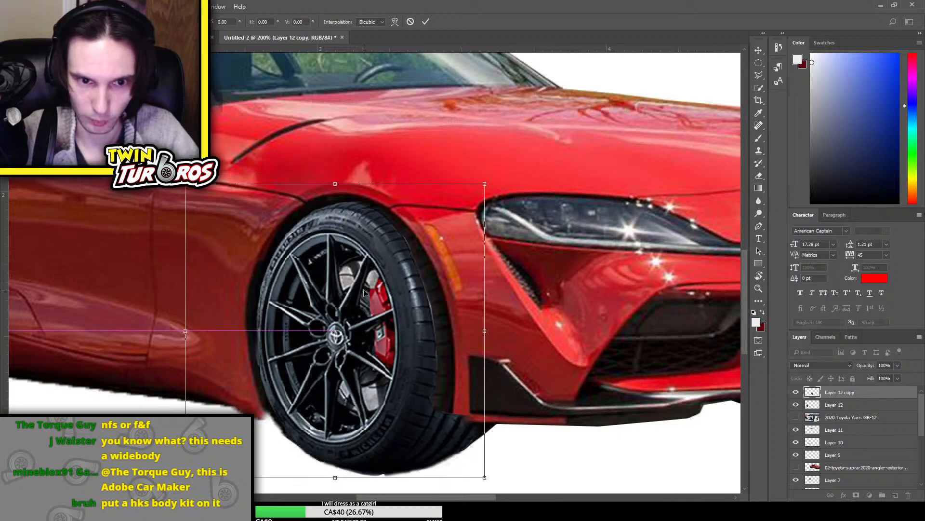
key("Return")
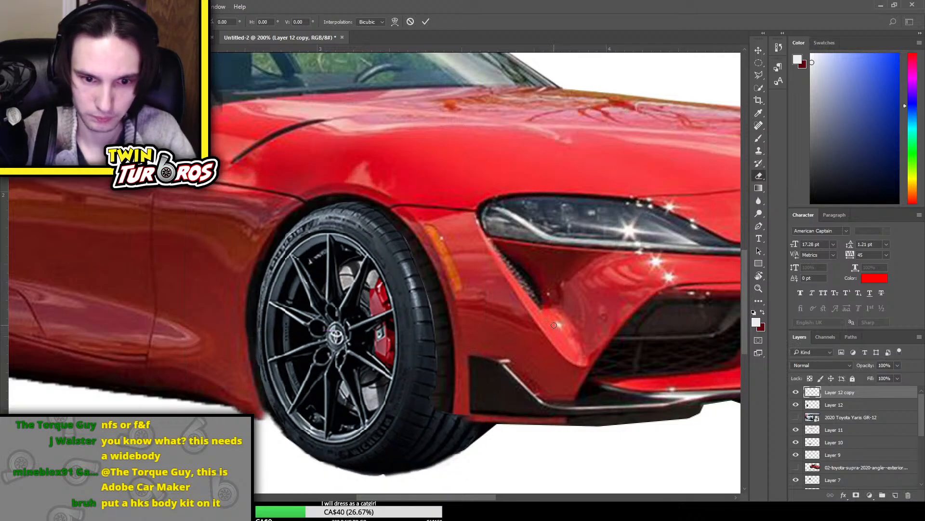
Reselect Layer 12 copy and stretch the front wheel patch slightly wider towards the front bumper with Free Transform
key("e")
left_click(877, 471)
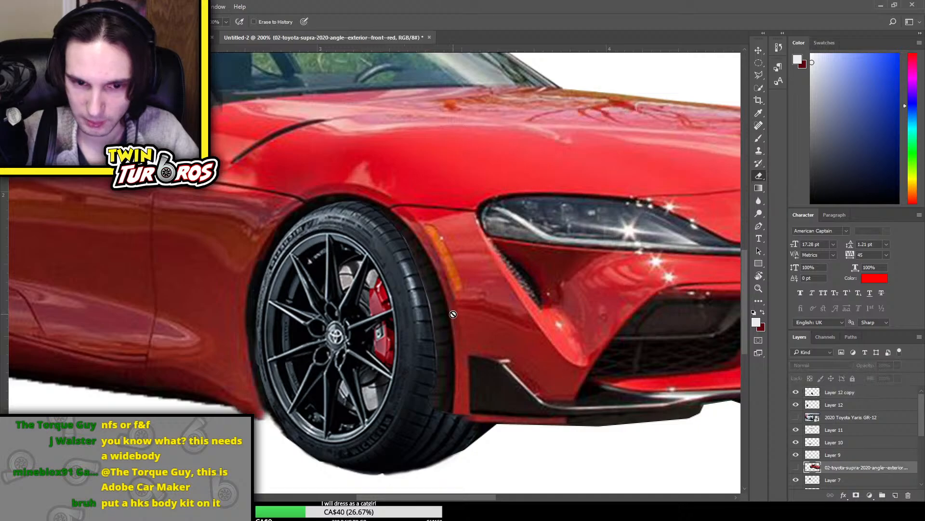
key("ctrl+minus")
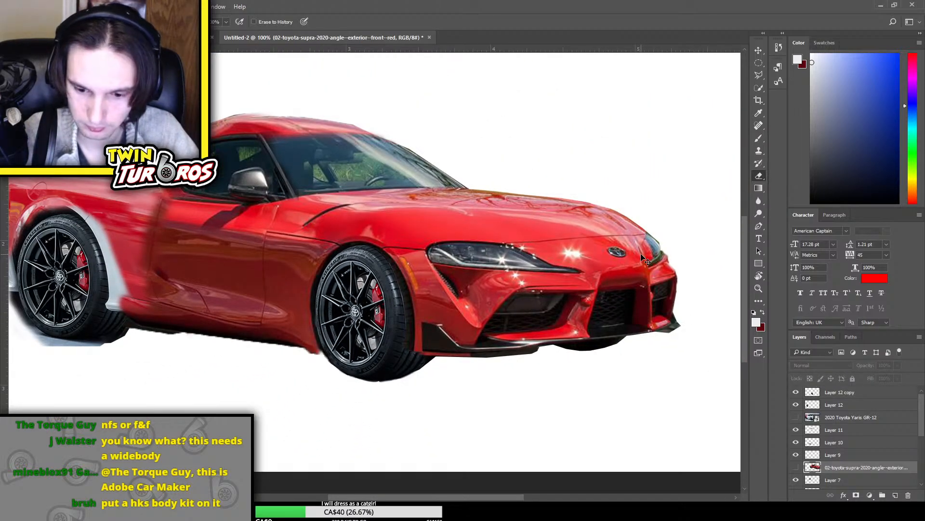
key("ctrl+minus")
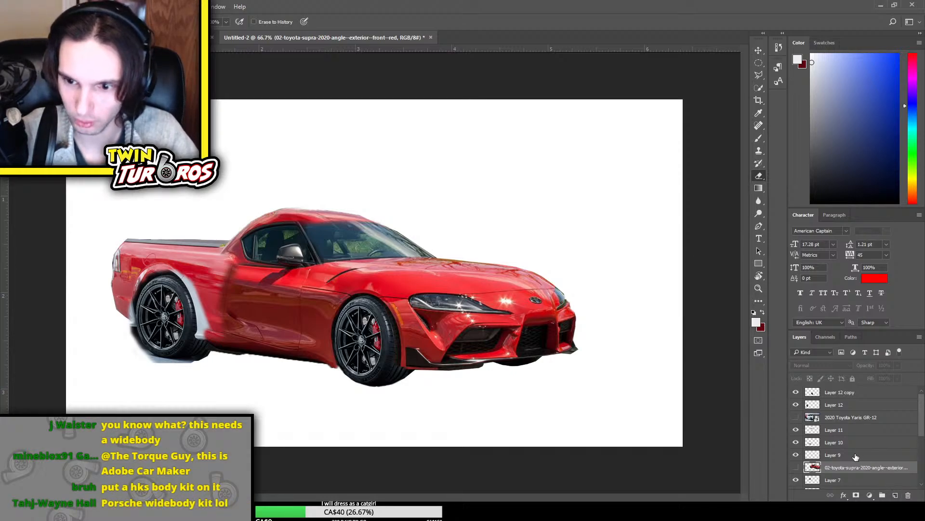
left_click(851, 395)
key("ctrl+t")
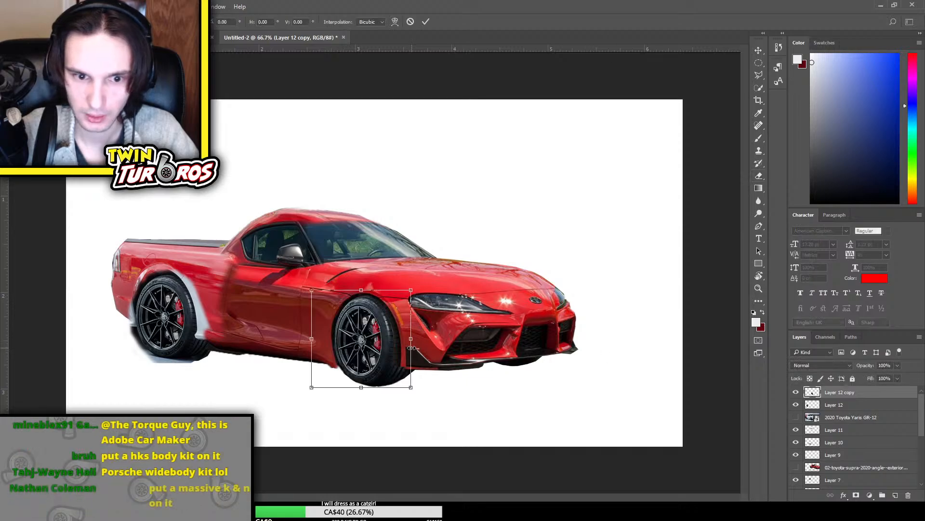
left_click_drag(409, 340, 414, 343)
key("Return")
key("e")
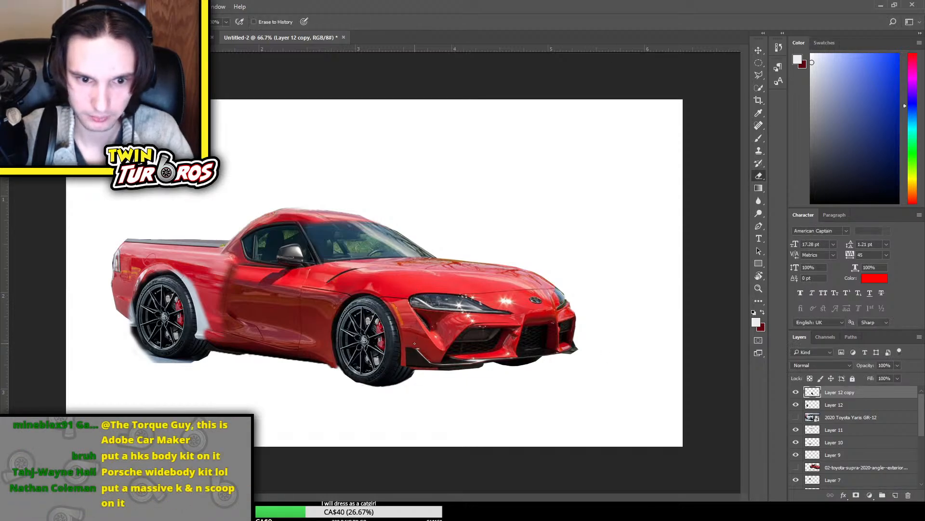
Stretch the front wheel a little further towards the bumper with another Free Transform and apply it
key("ctrl+t")
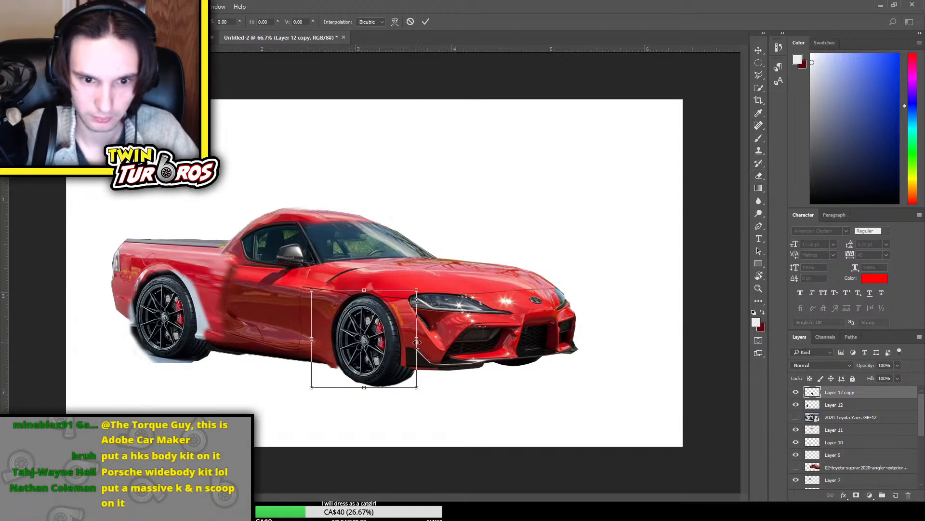
left_click_drag(417, 342, 424, 344)
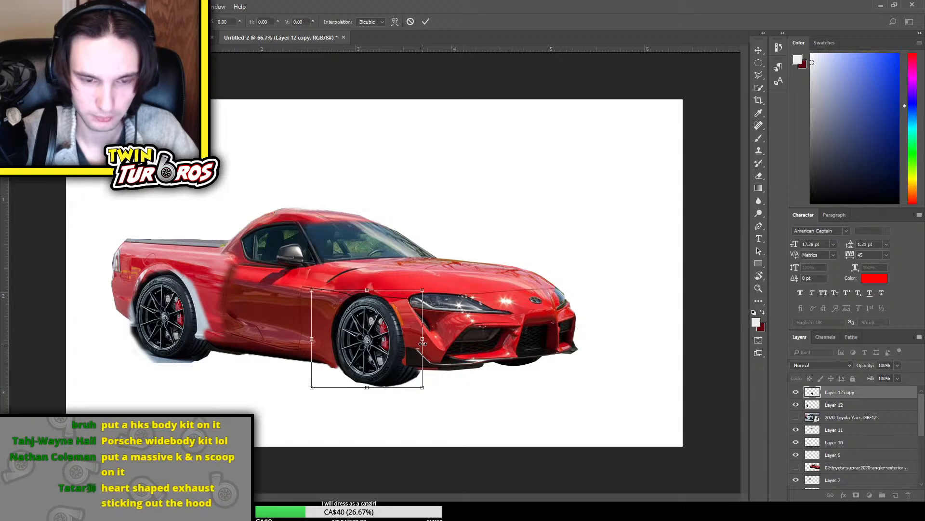
left_click(757, 51)
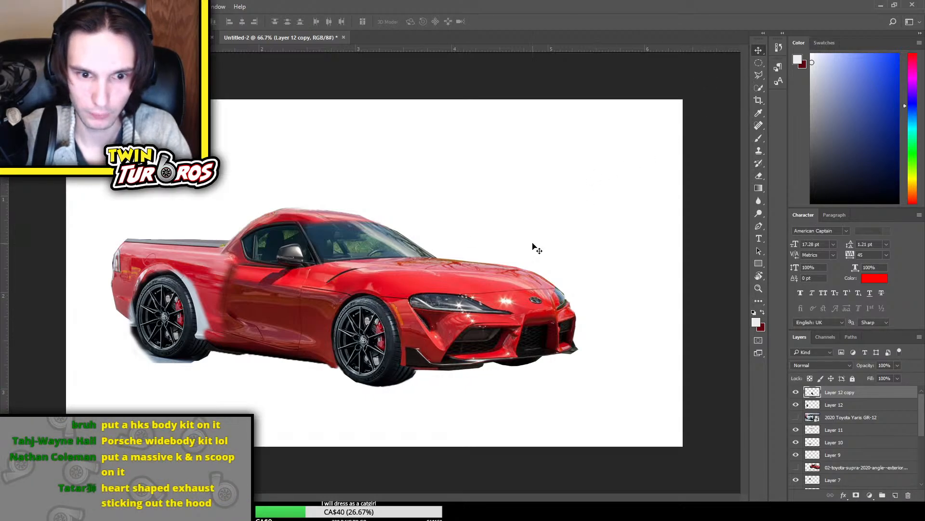
key("e")
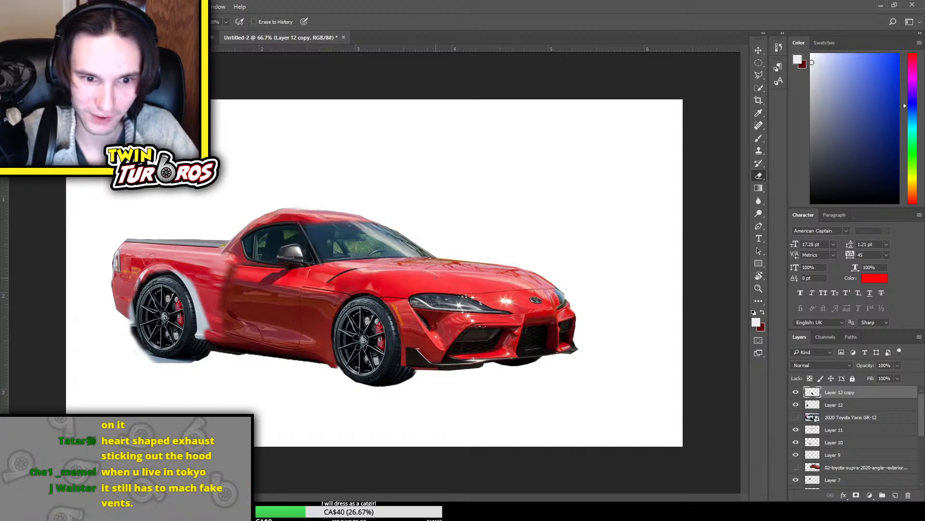
left_click(759, 50)
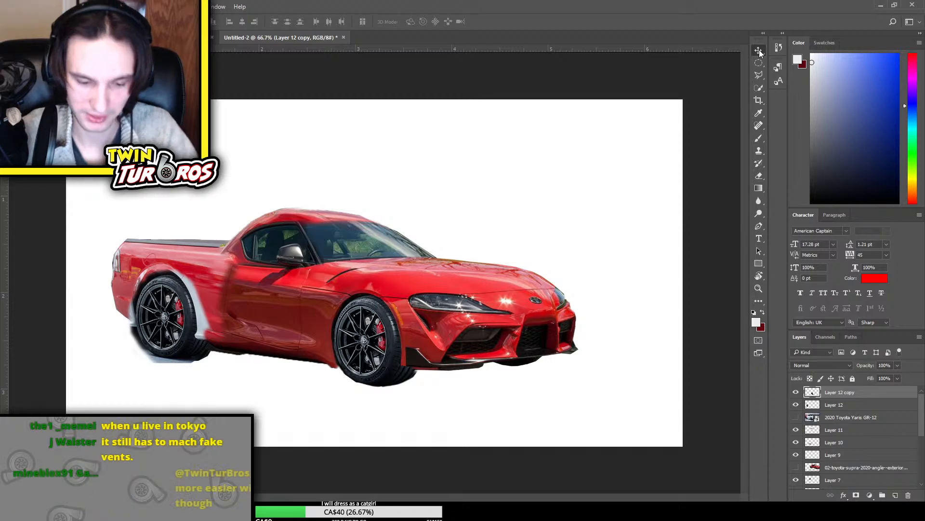
Try erasing the tyre's front edge where it meets the red fender on Layer 12 copy, and undo the stroke
key("ctrl+plus")
key("ctrl+plus")
scroll(548, 321, "down", 1)
scroll(548, 321, "down", 2)
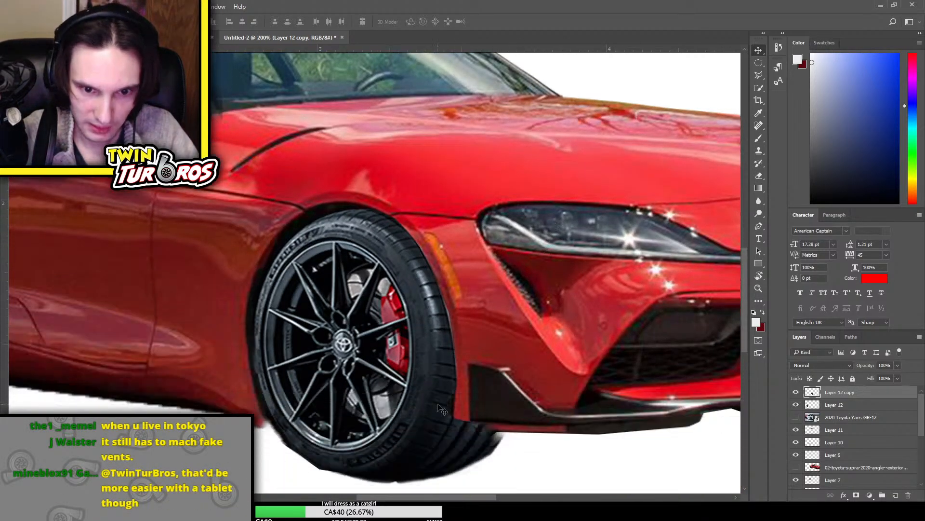
key("e")
left_click_drag(452, 372, 433, 282)
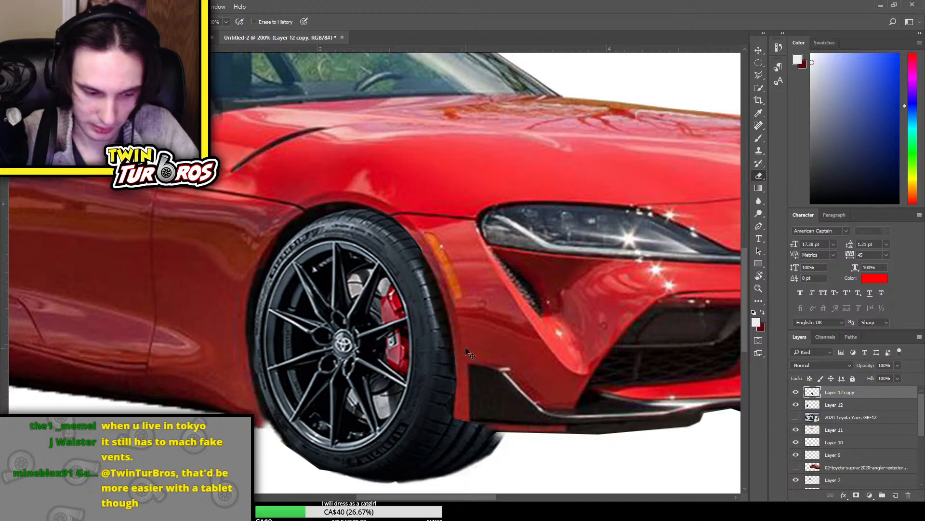
key("ctrl+z")
Trim the tyre's lower edge beneath the front bumper on Layer 12 copy with a larger soft Eraser brush
key("ctrl+plus")
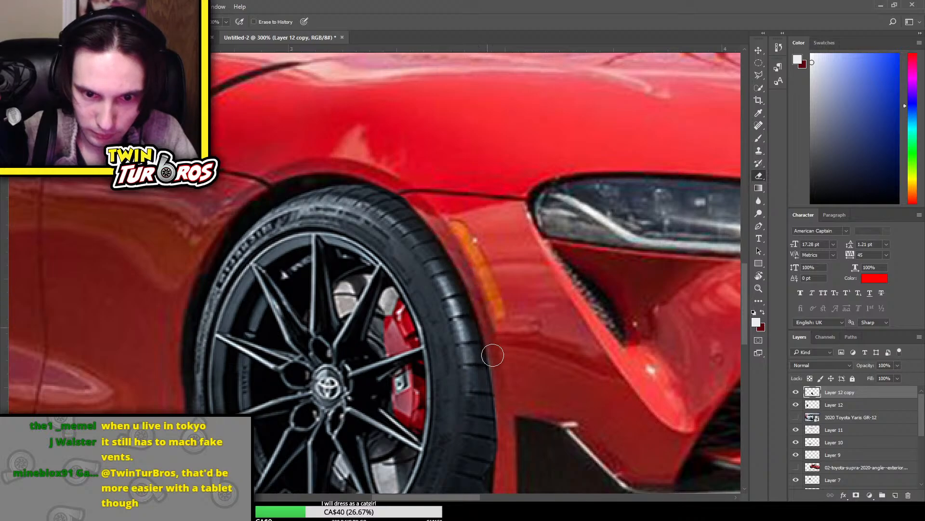
scroll(502, 381, "down", 2)
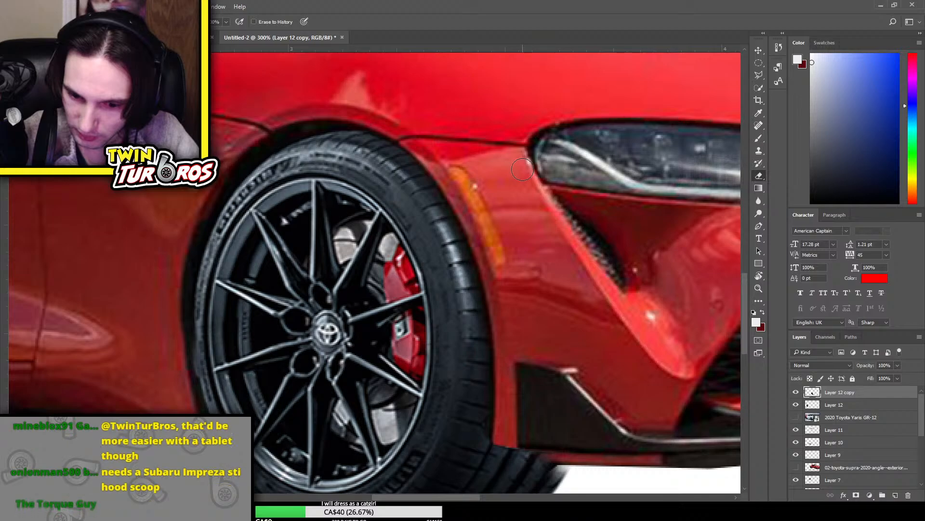
scroll(502, 241, "down", 4)
scroll(571, 345, "down", 1)
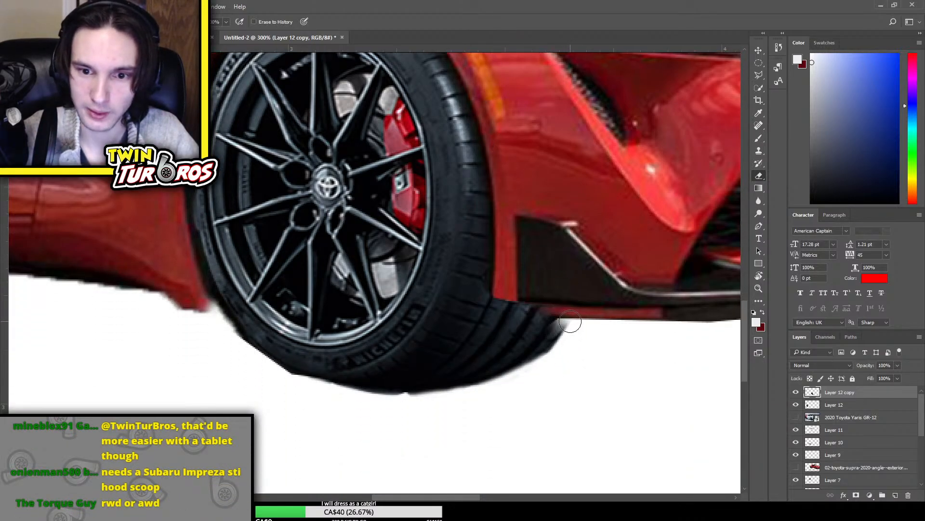
scroll(830, 447, "down", 5)
left_click(859, 471)
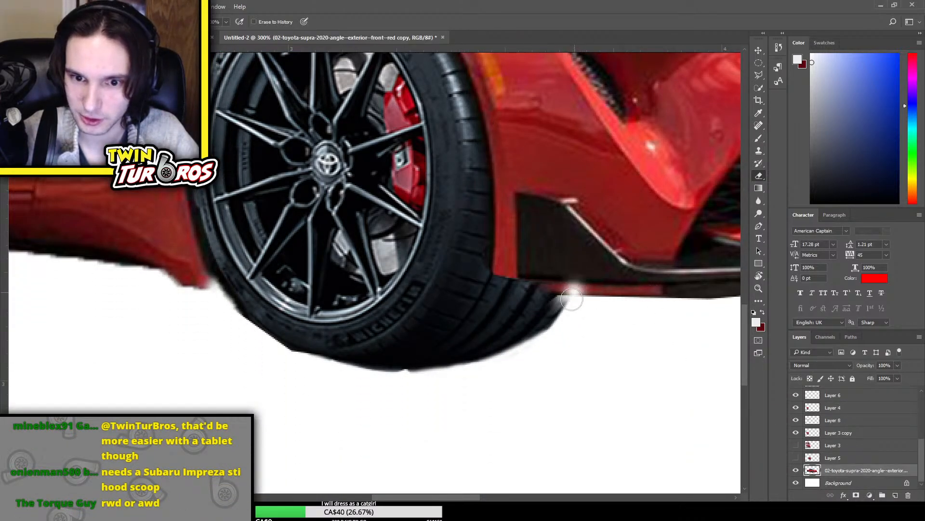
scroll(882, 420, "up", 4)
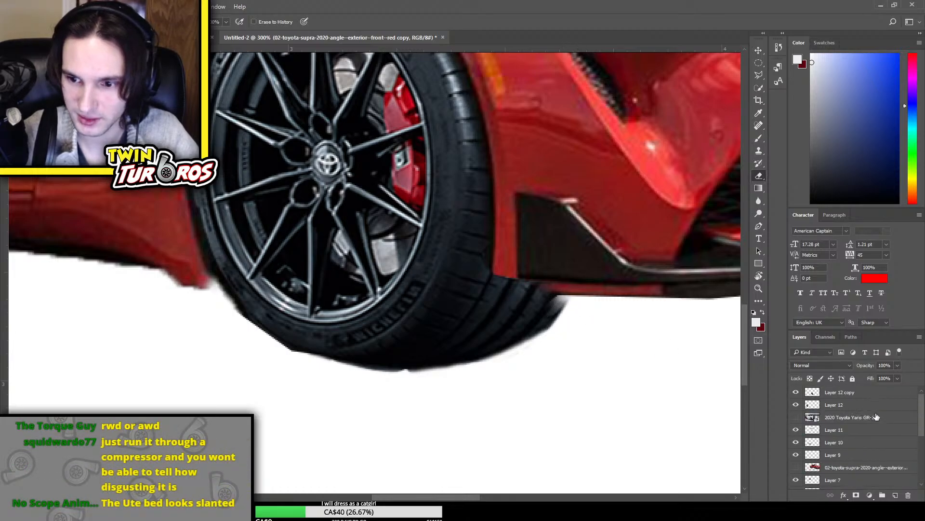
left_click(866, 398)
mouse_move(581, 314)
left_mouse_down()
mouse_move(537, 339)
mouse_move(560, 310)
mouse_move(531, 339)
mouse_move(449, 387)
mouse_move(519, 362)
mouse_move(515, 355)
mouse_move(378, 396)
left_mouse_up()
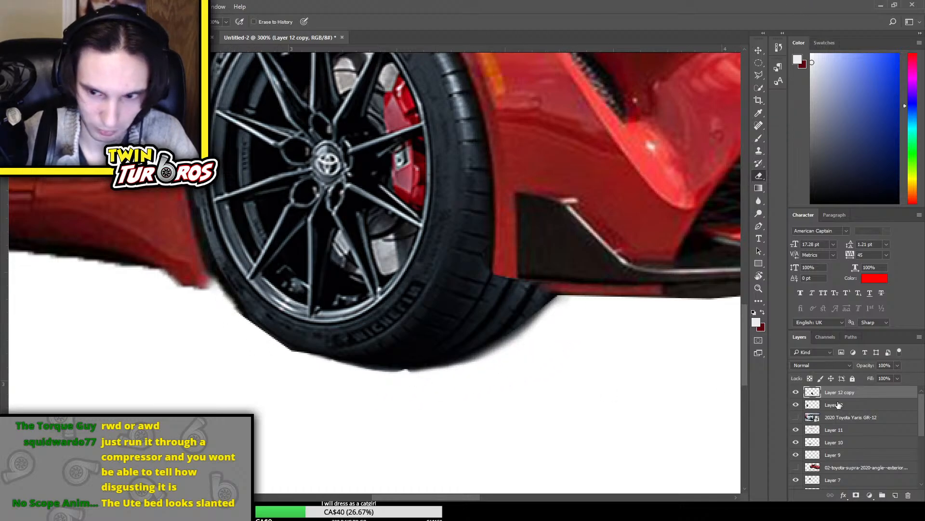
Select the red Supra copy layer and erase the leftover fringe around the front tyre's lower rear edge, redoing the unsatisfactory strokes
scroll(819, 434, "down", 3)
left_click(853, 471)
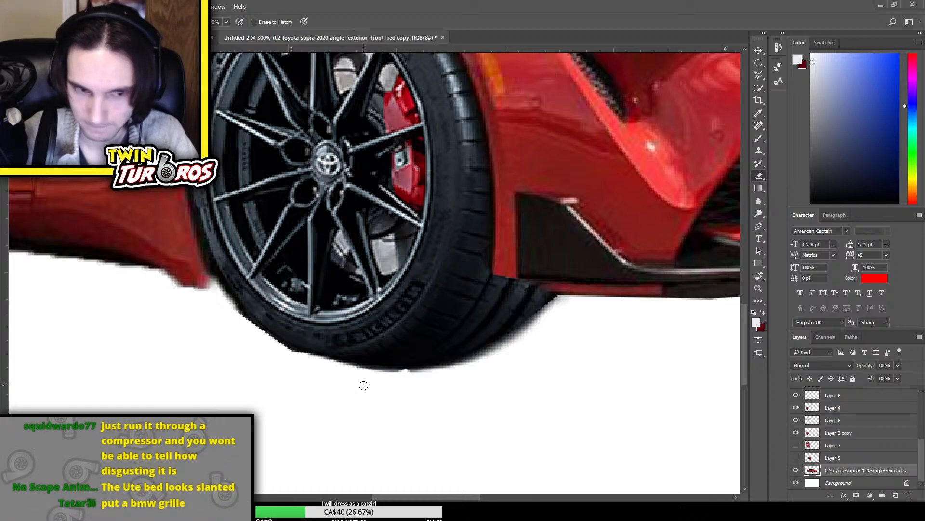
mouse_move(245, 312)
left_mouse_down()
mouse_move(307, 356)
mouse_move(360, 362)
left_mouse_up()
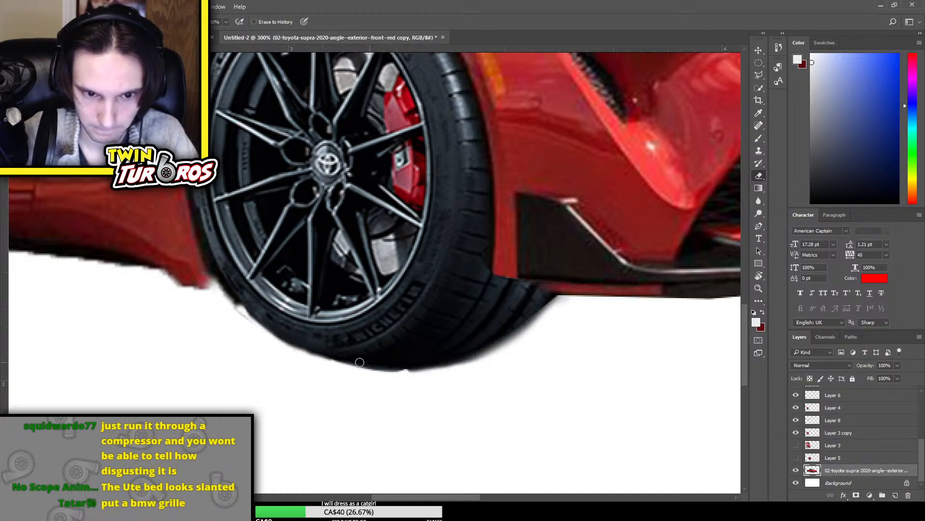
mouse_move(248, 314)
left_mouse_down()
mouse_move(219, 277)
mouse_move(255, 323)
mouse_move(234, 294)
mouse_move(270, 308)
mouse_move(250, 324)
mouse_move(227, 299)
mouse_move(316, 372)
mouse_move(261, 333)
mouse_move(309, 360)
mouse_move(285, 342)
mouse_move(353, 367)
mouse_move(243, 319)
mouse_move(264, 326)
mouse_move(200, 279)
left_mouse_up()
key("ctrl+z")
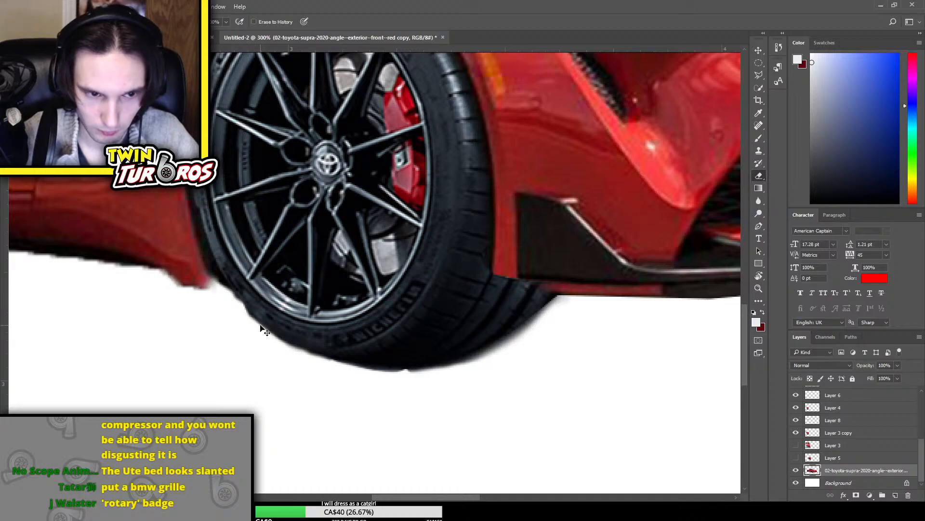
key("ctrl+z")
mouse_move(241, 312)
left_mouse_down()
mouse_move(268, 335)
mouse_move(211, 284)
left_mouse_up()
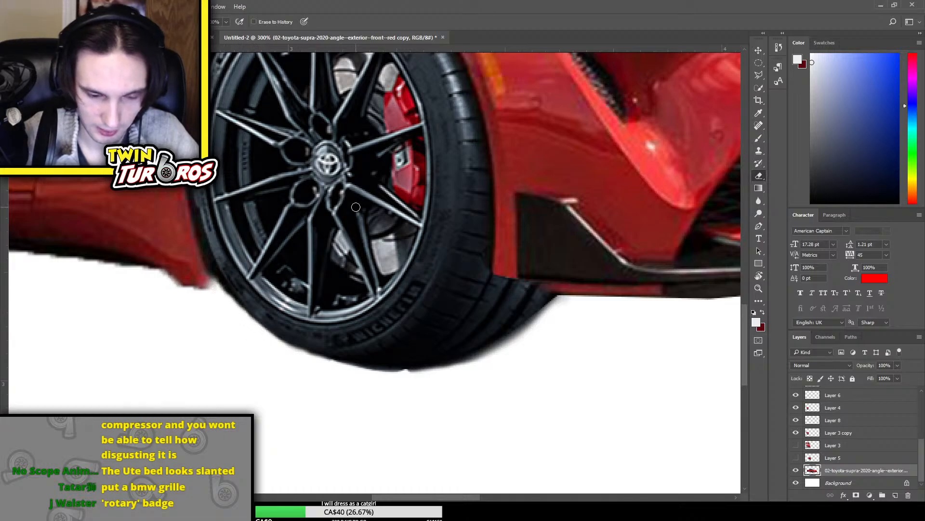
Make Layer 12 copy, the front wheel patch, the active layer again
key("ctrl+0")
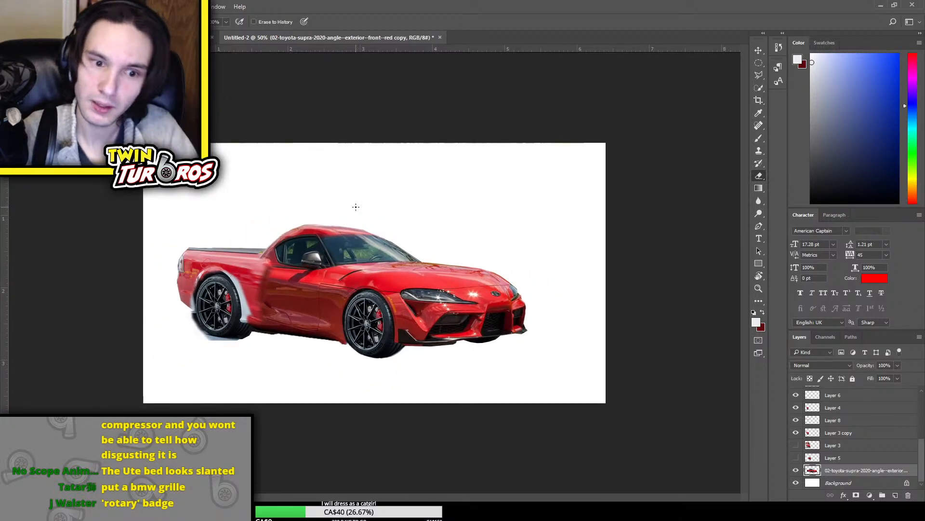
key("ctrl+plus")
key("ctrl+plus")
key("ctrl+plus")
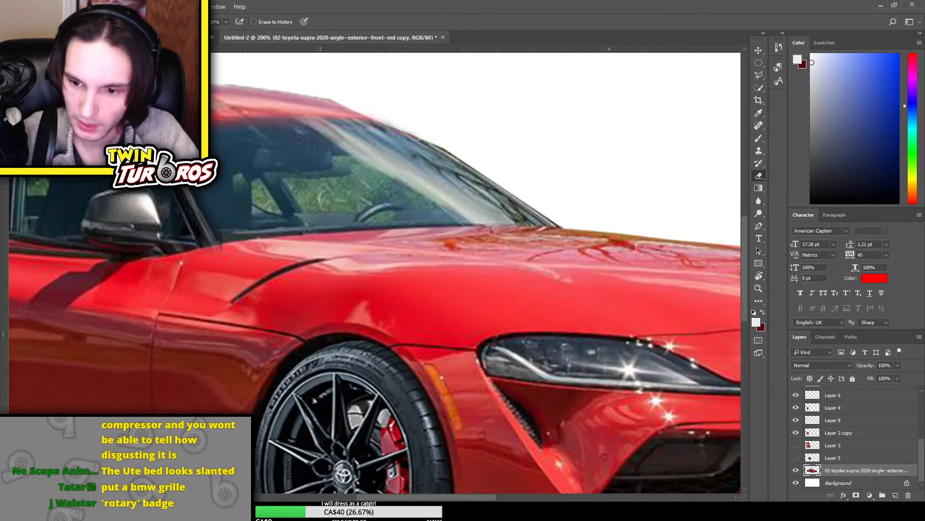
scroll(858, 434, "up", 5)
left_click(851, 393)
scroll(571, 354, "down", 1)
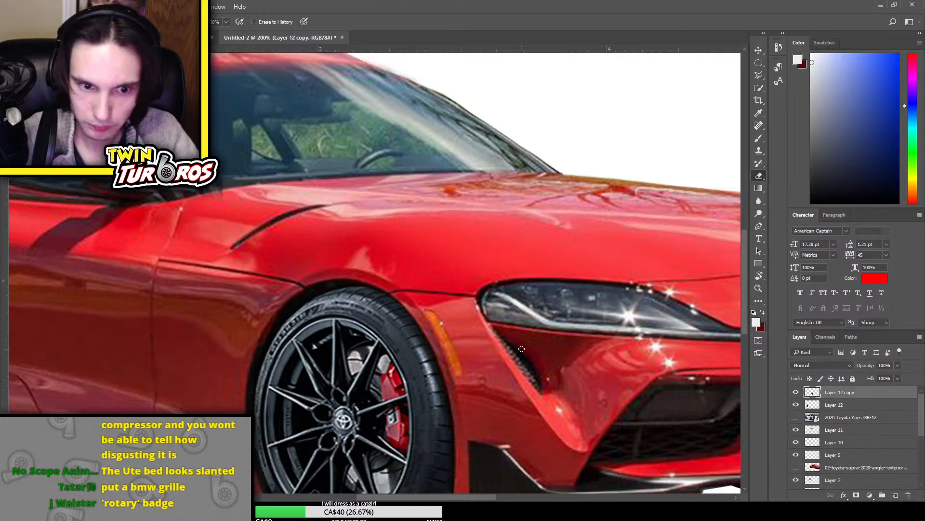
Try to stretch the front wheel's upper edge higher into the arch and nudge it vertically with Free Transform
scroll(522, 348, "down", 1)
key("ctrl+t")
left_click_drag(344, 224, 344, 213)
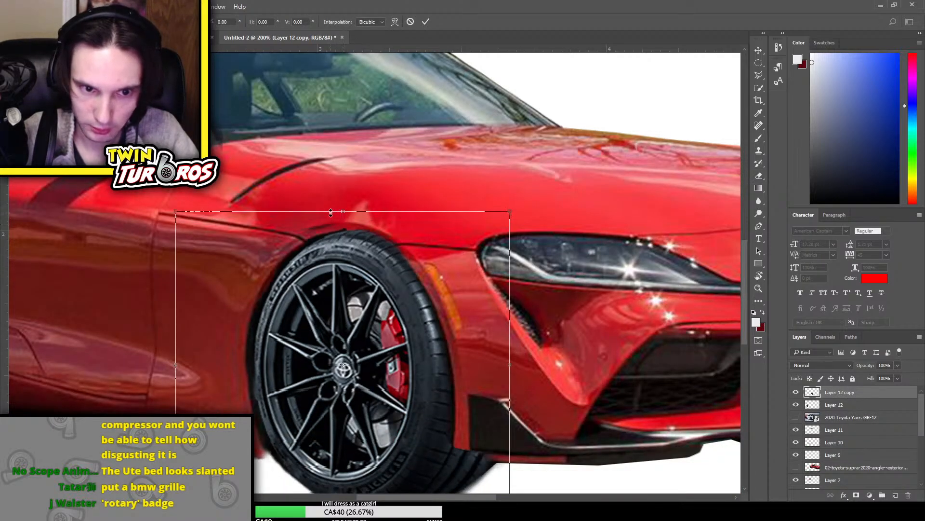
scroll(612, 273, "down", 1)
key("Down")
key("Down")
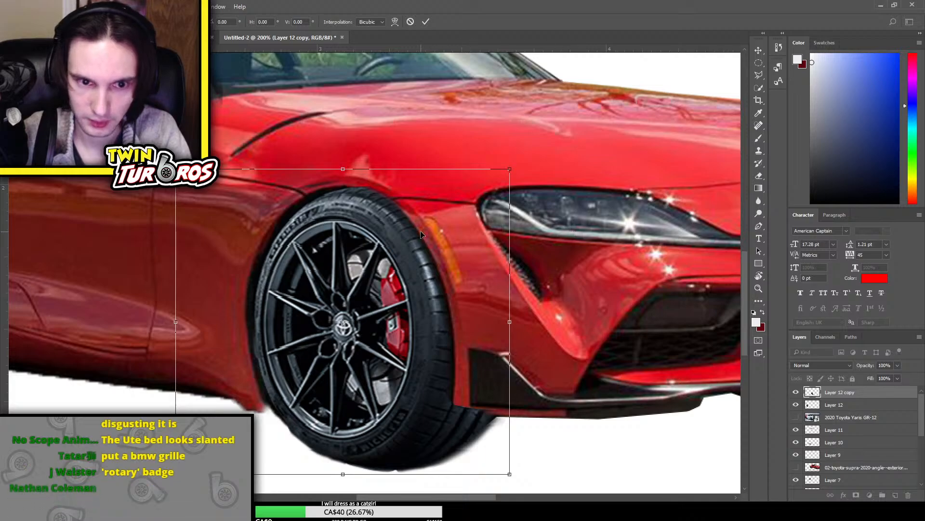
key("Up")
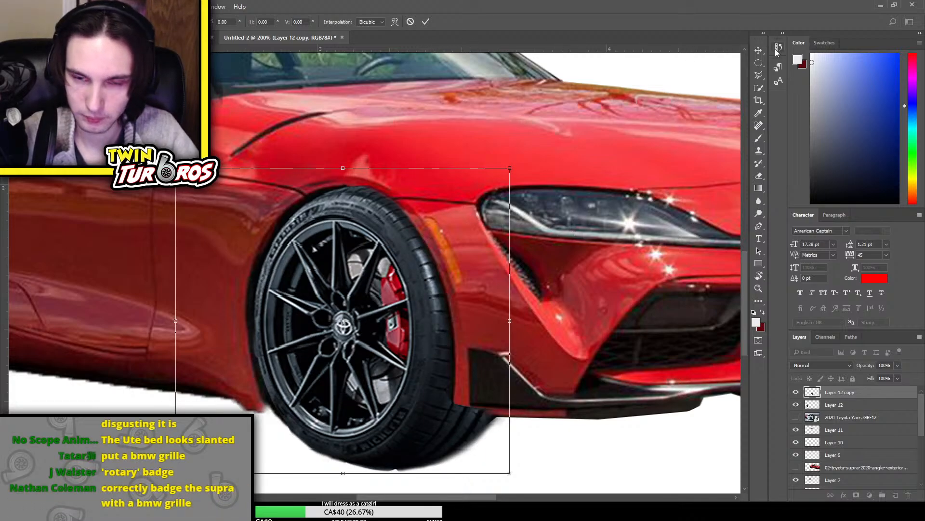
key("Return")
Copy a rectangular section of the front tyre's lower part onto a new layer and move it to fill out the tyre's lower edge
key("e")
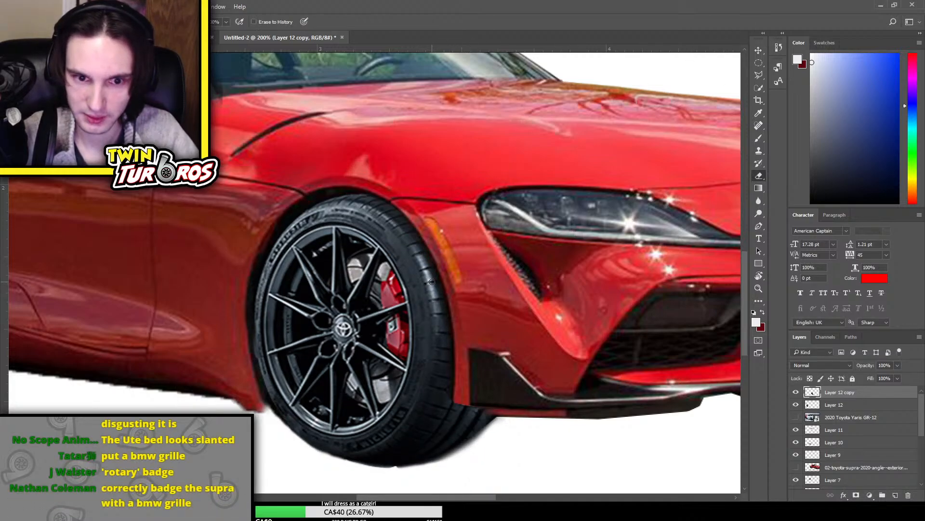
left_click(759, 63)
scroll(390, 323, "down", 2)
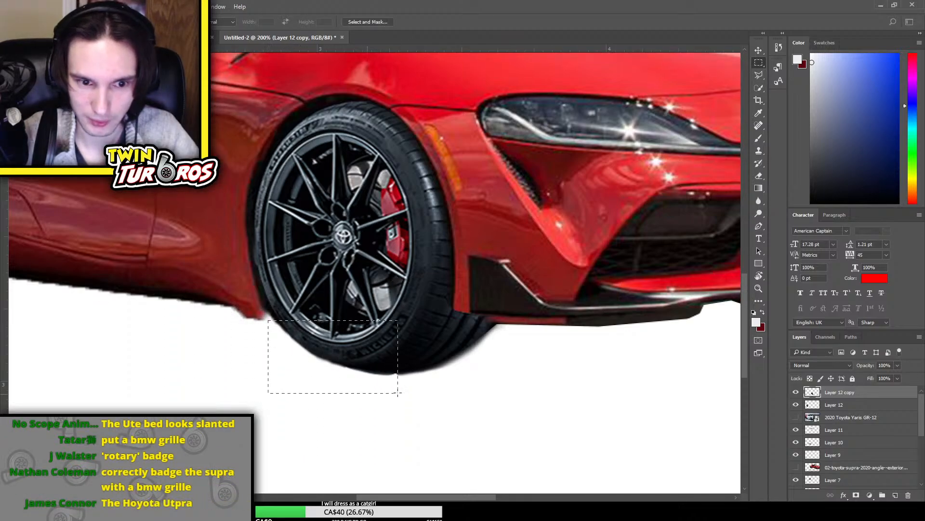
key("ctrl+j")
key("ctrl+t")
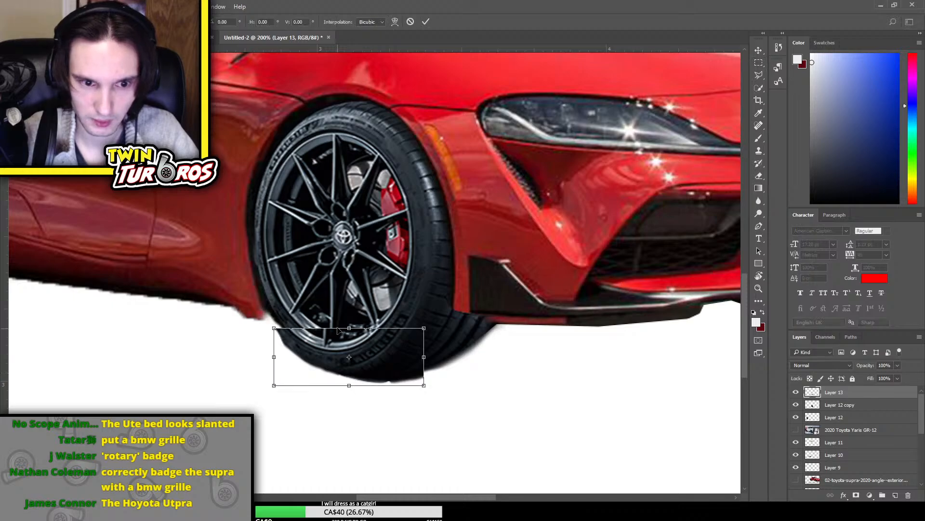
left_click_drag(342, 356, 321, 304)
key("Return")
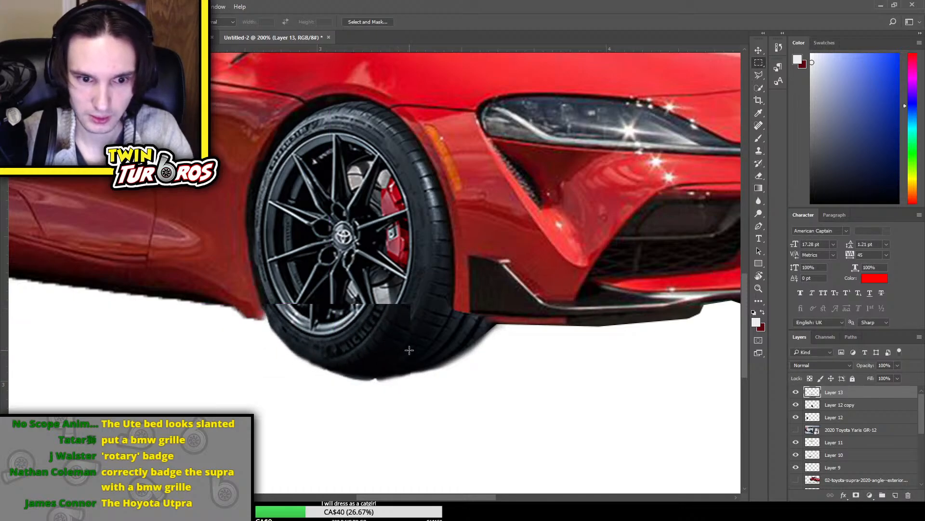
left_click(759, 51)
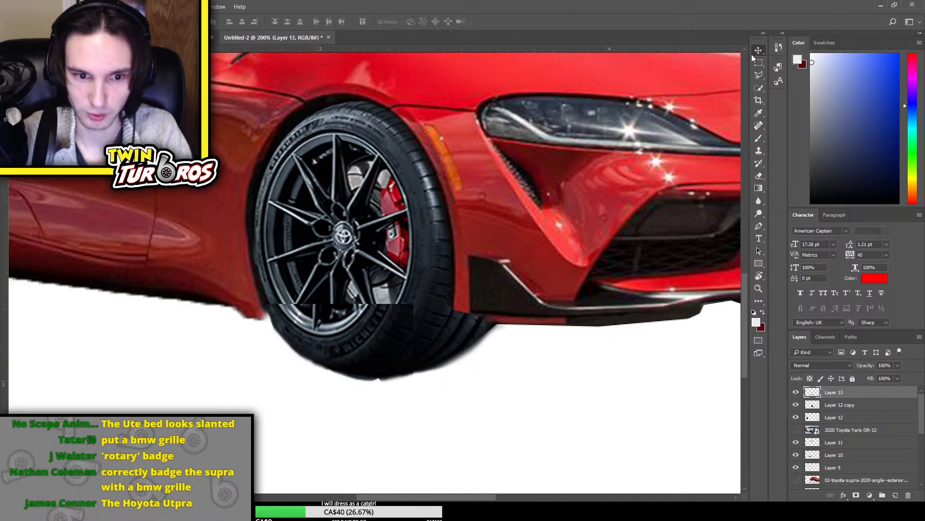
Erase the copied tyre section's hard upper and side edges with a larger soft Eraser to blend it into the wheel
key("e")
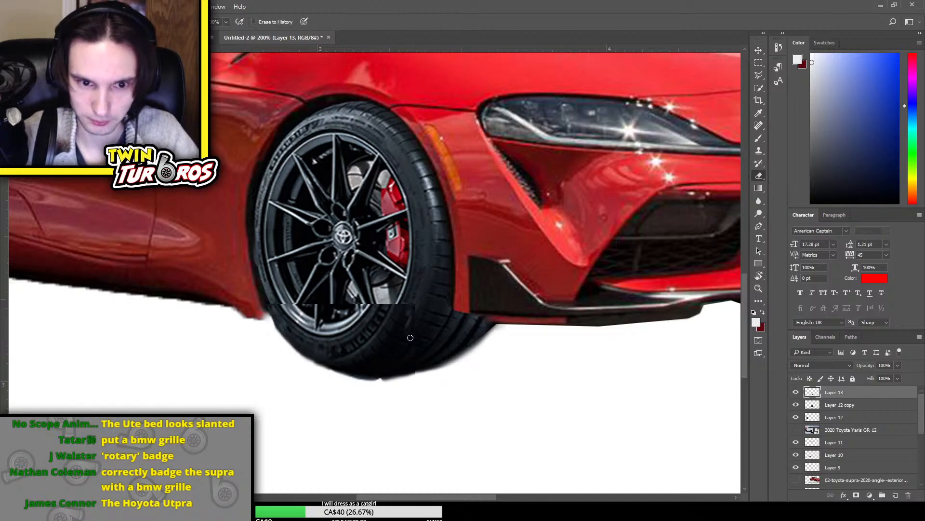
key("bracketright")
key("bracketright")
key("bracketright")
key("bracketright")
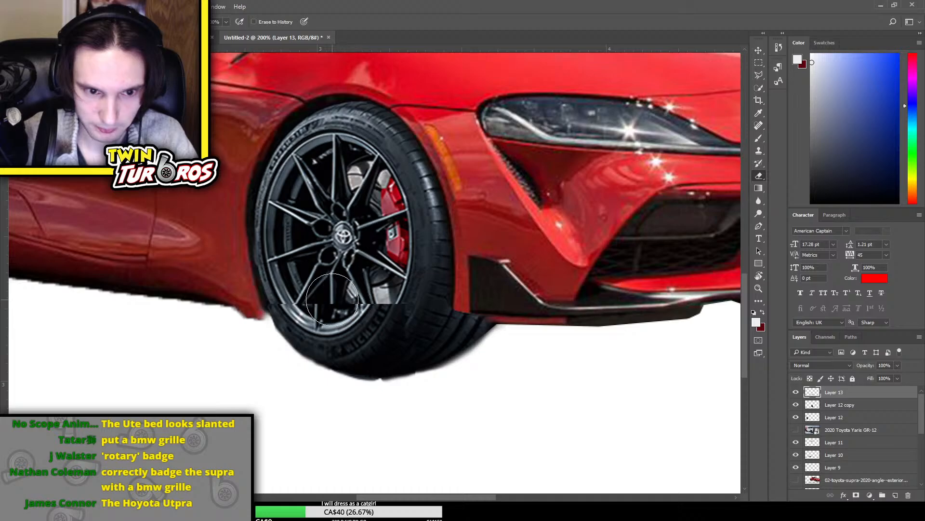
mouse_move(332, 300)
left_mouse_down()
mouse_move(271, 273)
mouse_move(380, 297)
mouse_move(340, 299)
mouse_move(376, 304)
mouse_move(358, 305)
mouse_move(365, 318)
mouse_move(380, 309)
mouse_move(357, 306)
mouse_move(398, 309)
mouse_move(340, 319)
mouse_move(399, 329)
left_mouse_up()
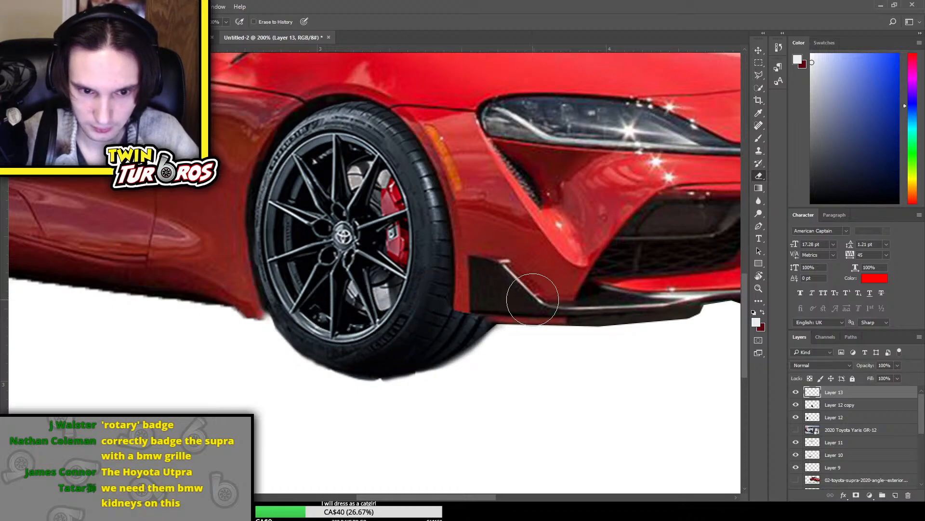
Rotate the tyre patch slightly counter-clockwise and reposition it with Free Transform to follow the front tyre's lower curve
key("ctrl+minus")
key("ctrl+minus")
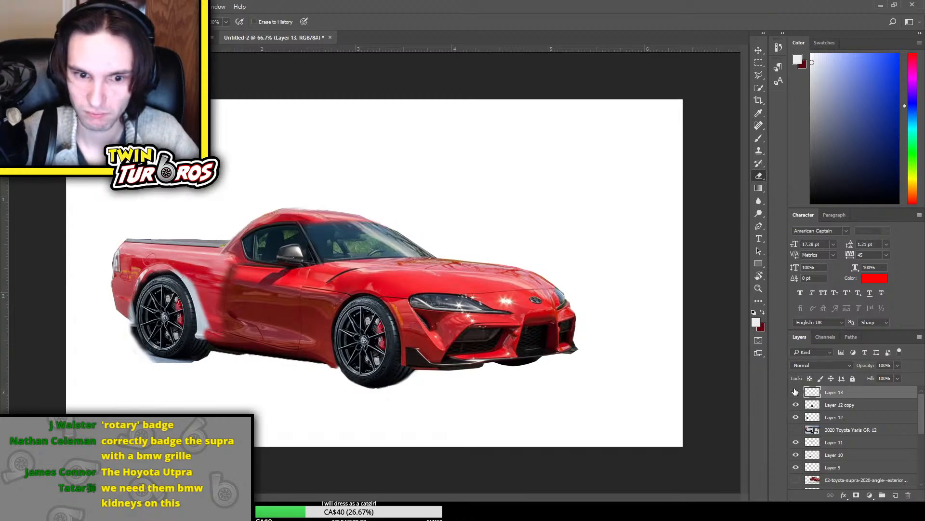
key("ctrl+t")
left_click_drag(389, 377, 397, 378)
key("Return")
key("e")
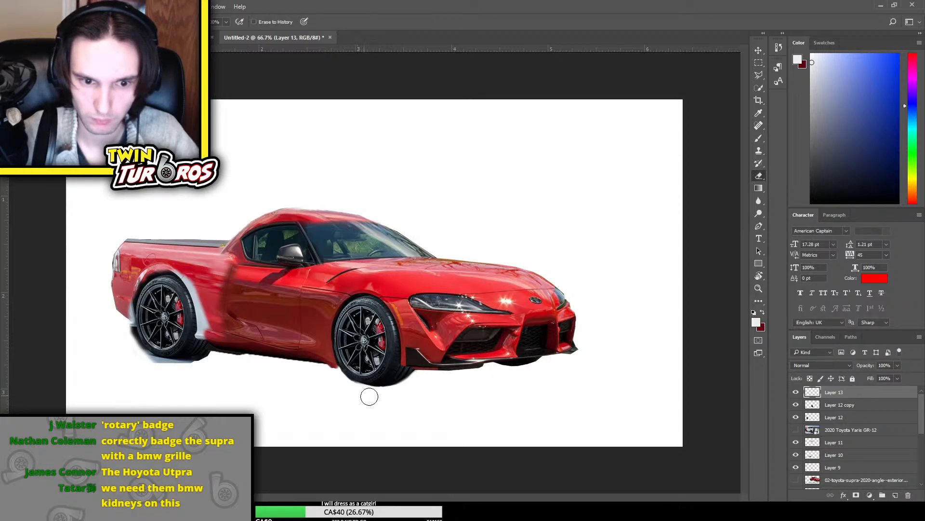
key("ctrl+t")
left_click_drag(450, 374, 455, 357)
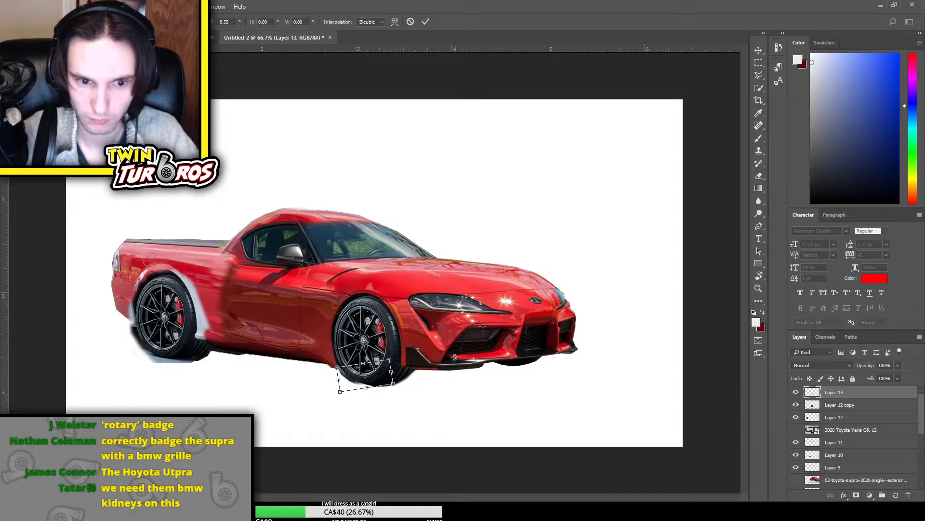
left_click_drag(386, 374, 388, 375)
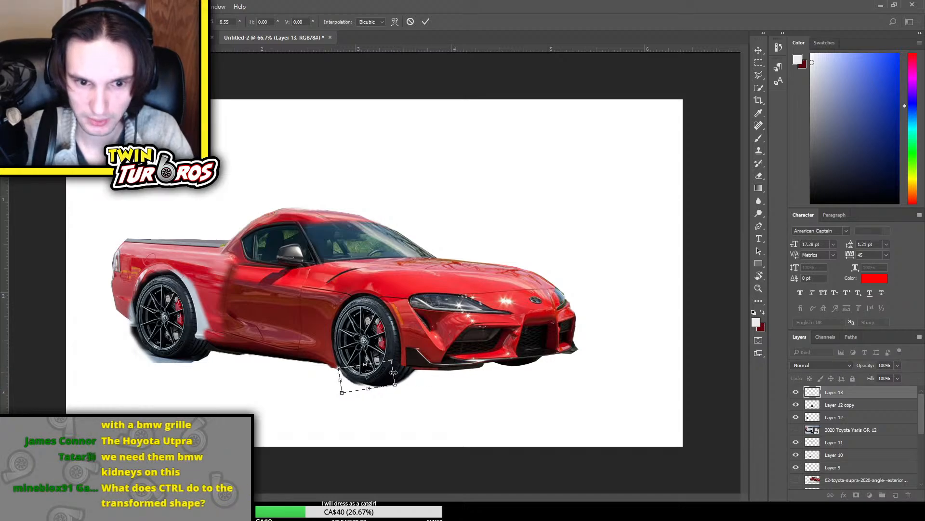
key("Return")
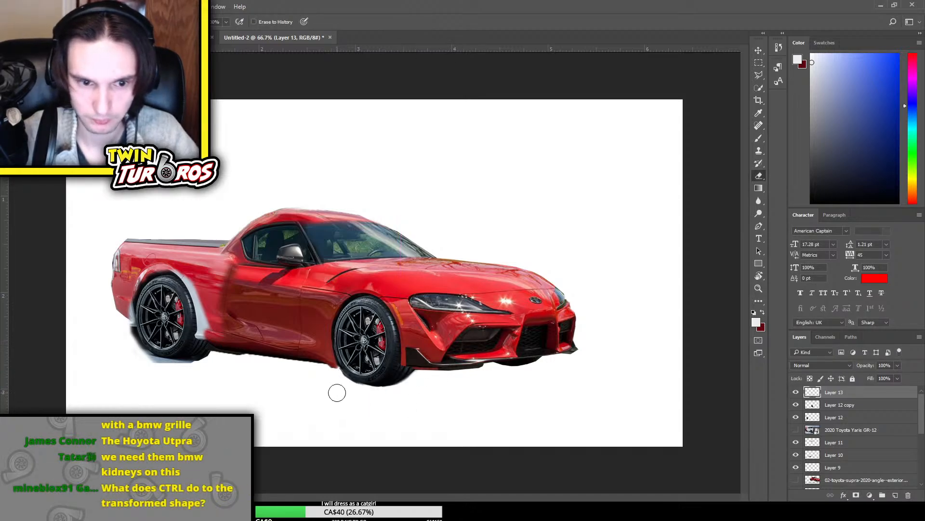
Trim the tyre patch's lower rear edge against the white background with a smaller Eraser brush
scroll(508, 246, "up", 3)
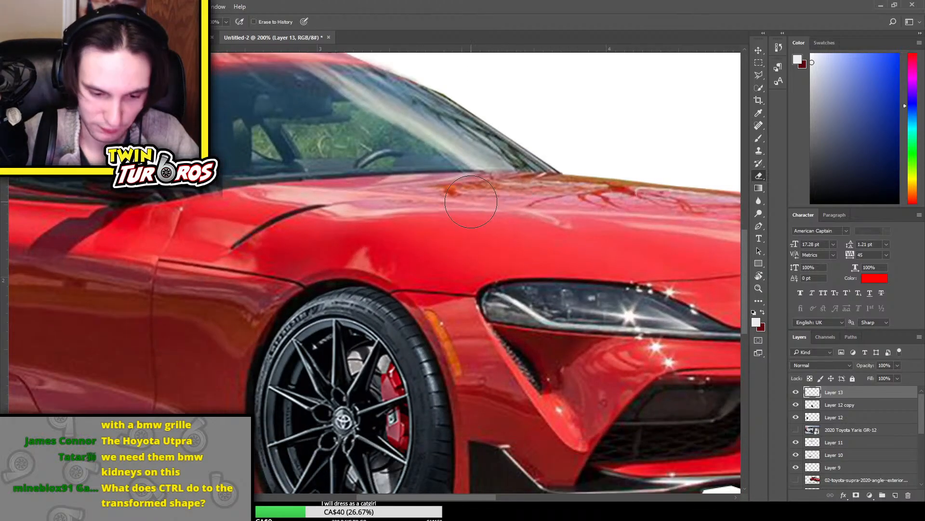
scroll(471, 201, "down", 3)
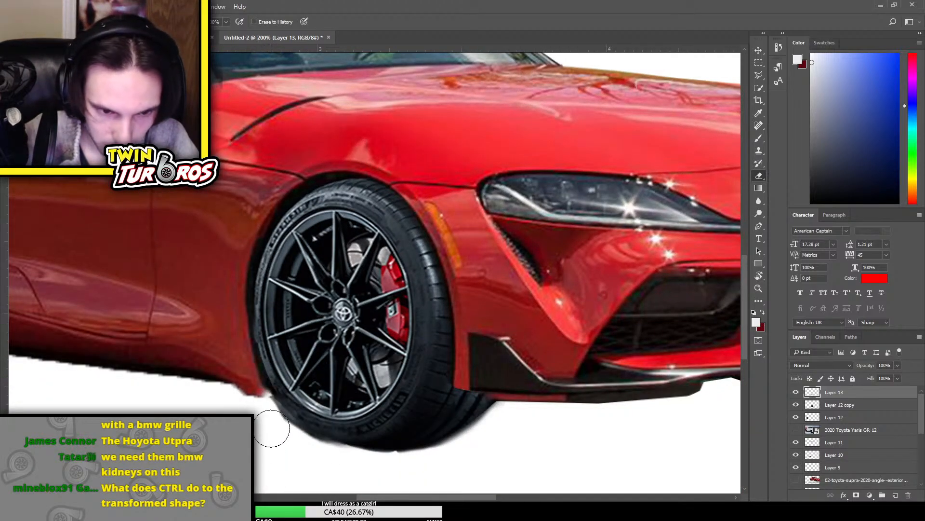
key("bracketleft")
key("bracketleft")
key("bracketleft")
key("bracketleft")
key("bracketleft")
key("bracketleft")
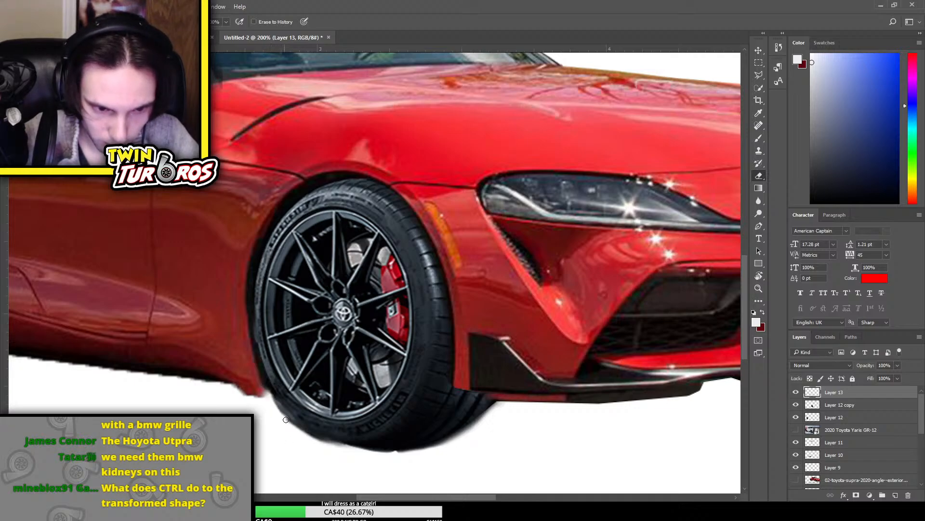
left_click_drag(305, 431, 366, 454)
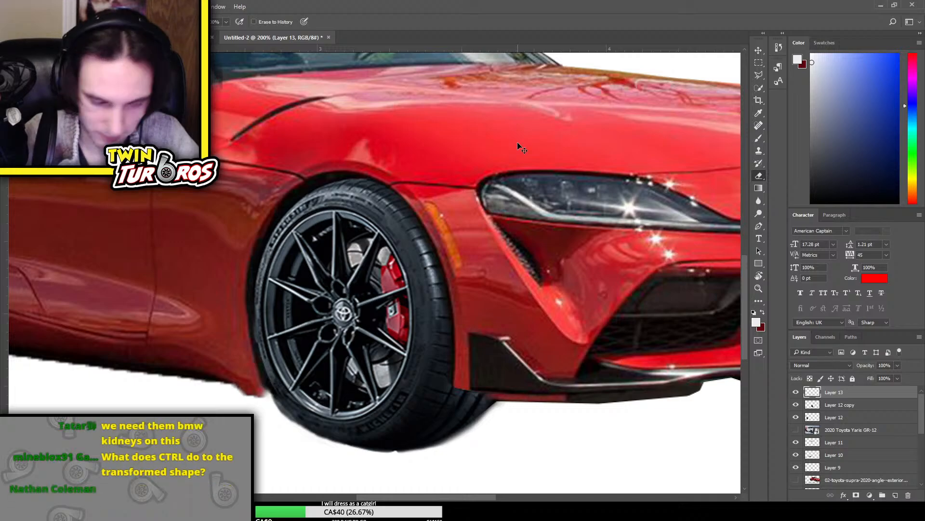
key("ctrl+minus")
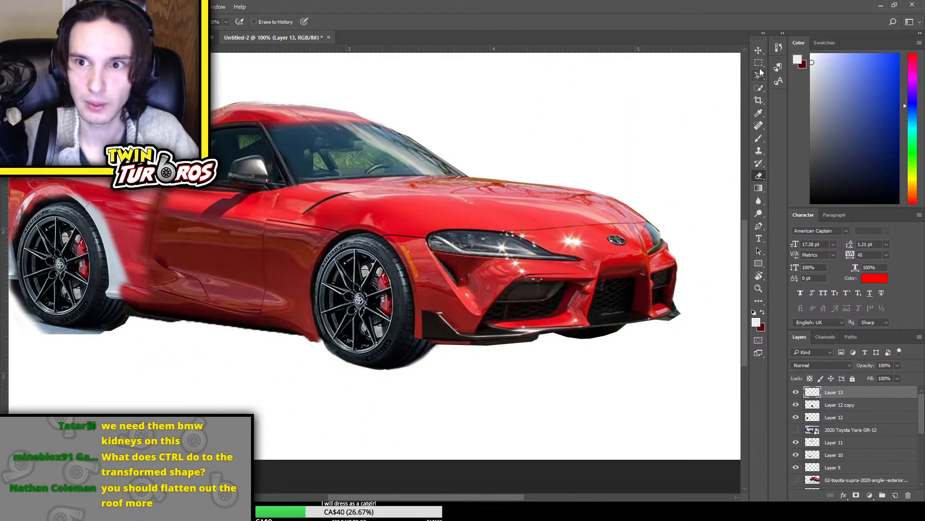
left_click(758, 50)
key("ctrl+t")
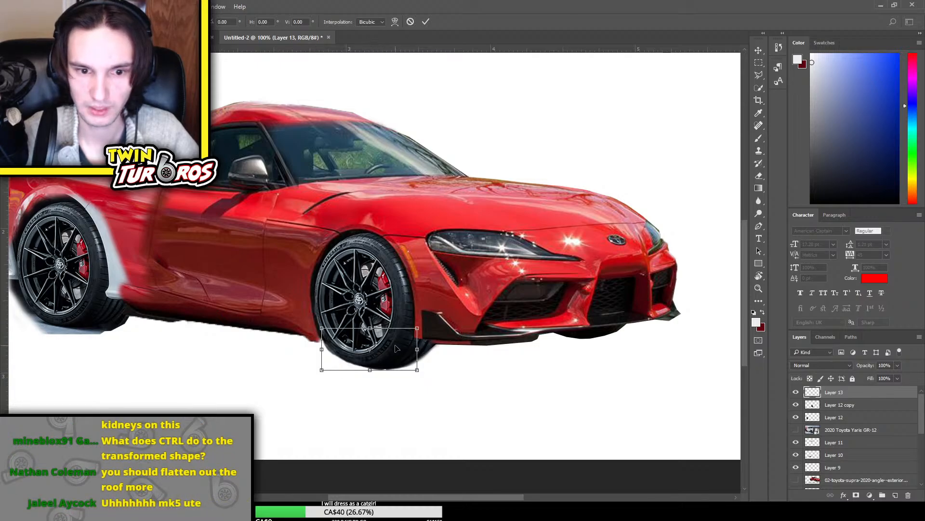
left_click_drag(395, 352, 417, 392)
key("ctrl+z")
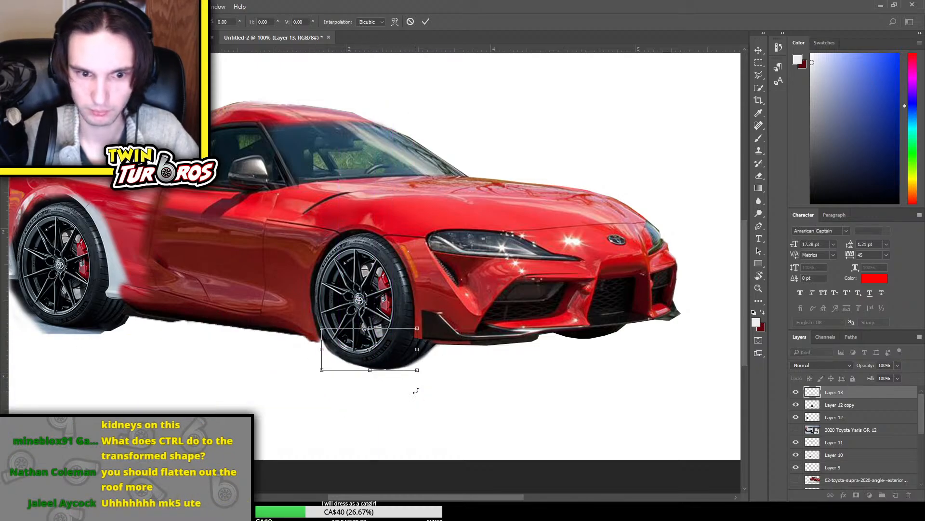
key("Escape")
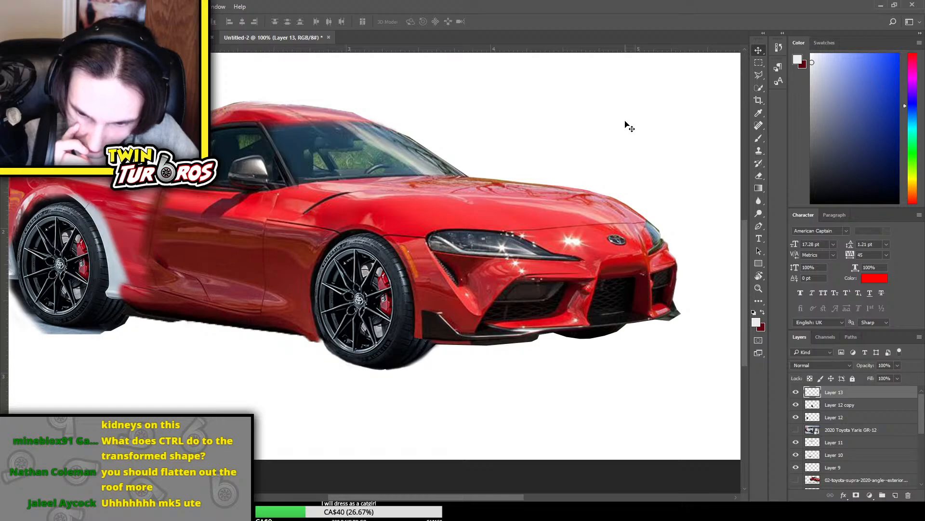
Toggle the visibility of Layer 12 copy, Layer 12, Layer 11, Layer 10 and Layer 9 to identify which part of the car each holds
scroll(510, 126, "up", 3)
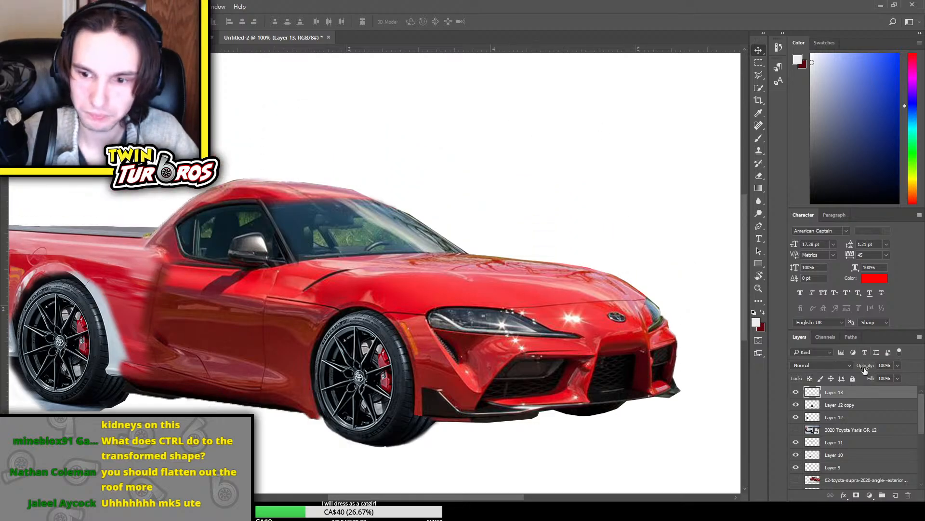
left_click(796, 405)
left_click(797, 406)
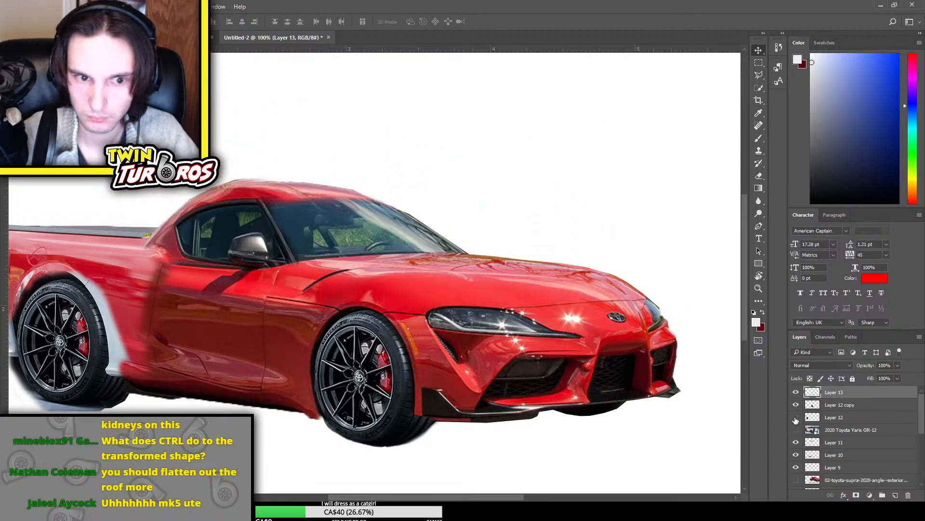
left_click(795, 420)
left_click(796, 447)
left_click(796, 456)
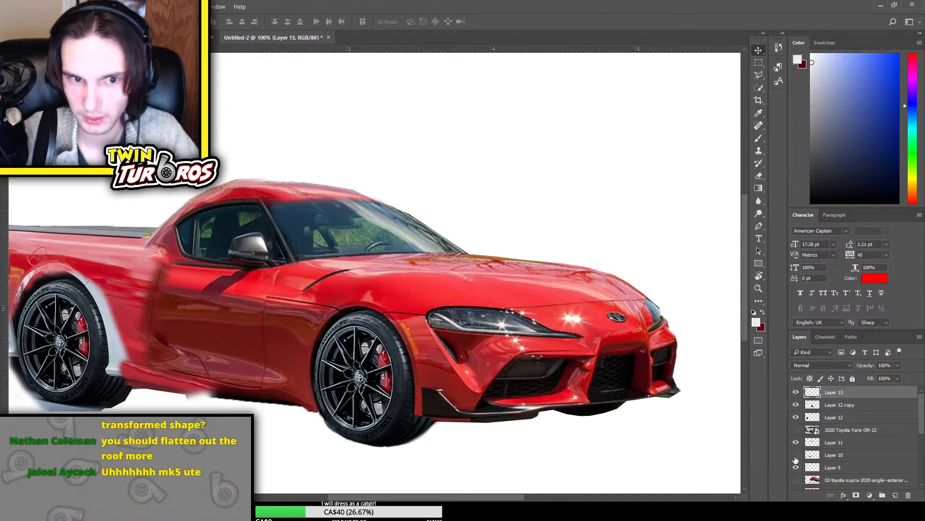
left_click(796, 456)
left_click(796, 467)
left_click(796, 468)
Check the visibility of Layer 9 and Layer 7, then trim the roof's upper rear edge on Layer 7 with a larger Eraser
left_click(796, 467)
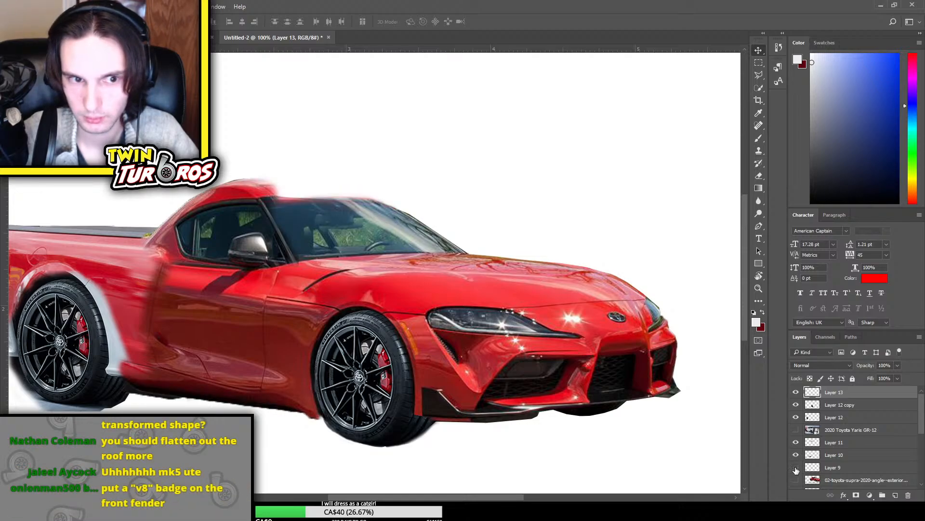
left_click(796, 468)
scroll(796, 466, "down", 1)
left_click(796, 455)
left_click(796, 456)
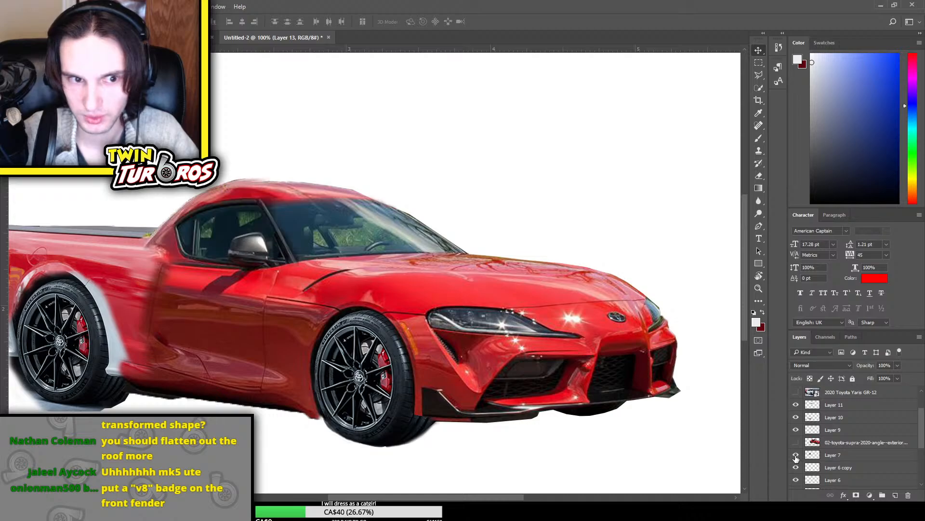
left_click(849, 455)
key("e")
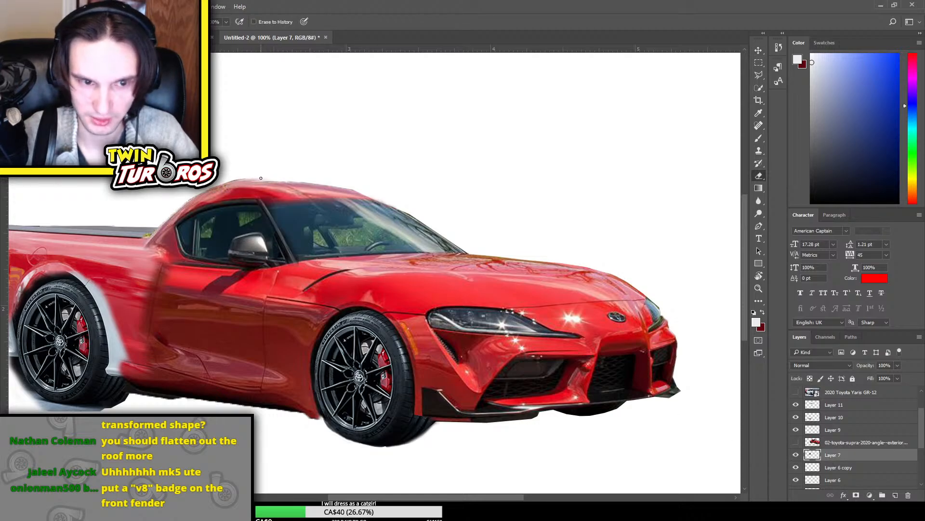
key("bracketright")
left_click_drag(258, 178, 236, 179)
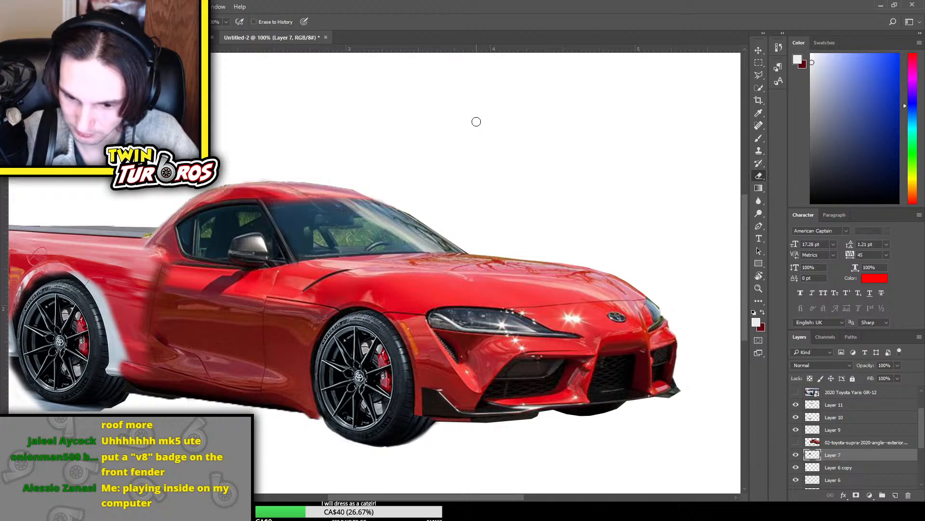
Examine the whole car, then the cab, bed and rear wheel arch up close for areas that still need blending
scroll(476, 122, "down", 2)
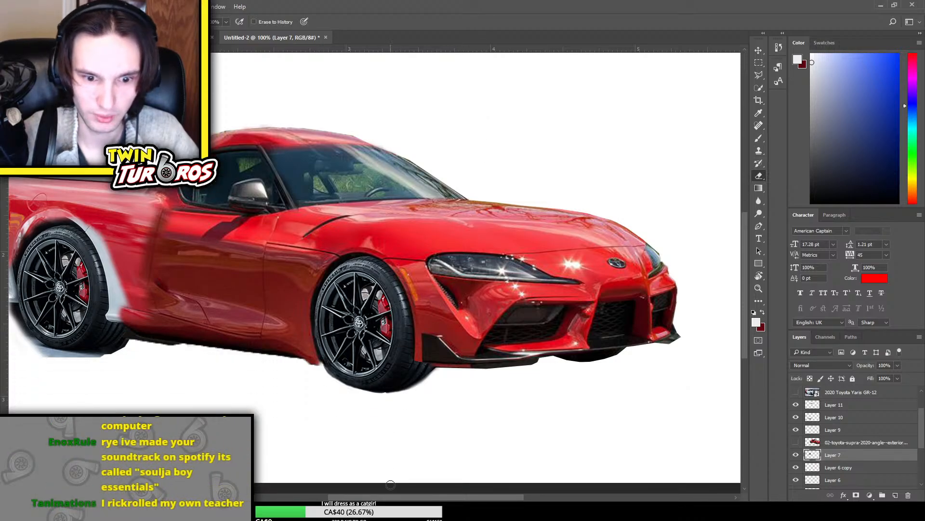
scroll(477, 128, "left", 1)
scroll(375, 268, "left", 5)
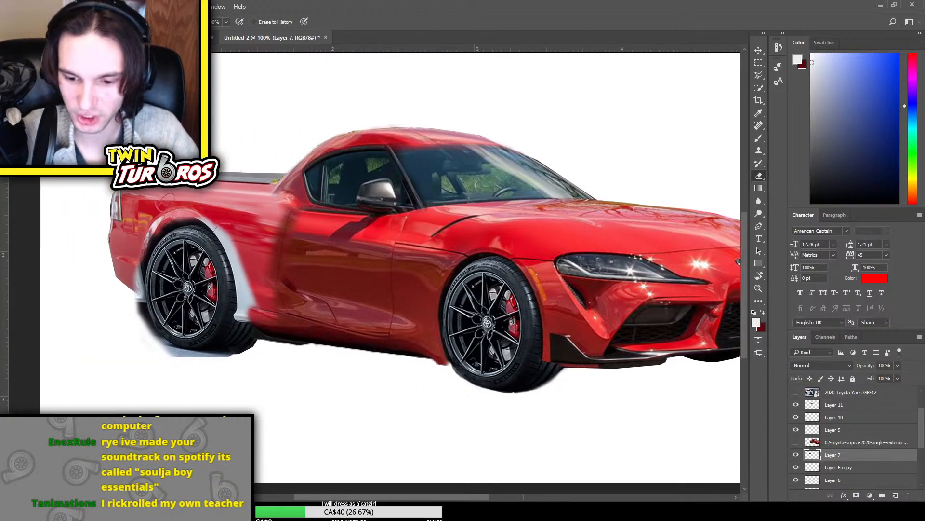
key("ctrl+minus")
key("ctrl+minus")
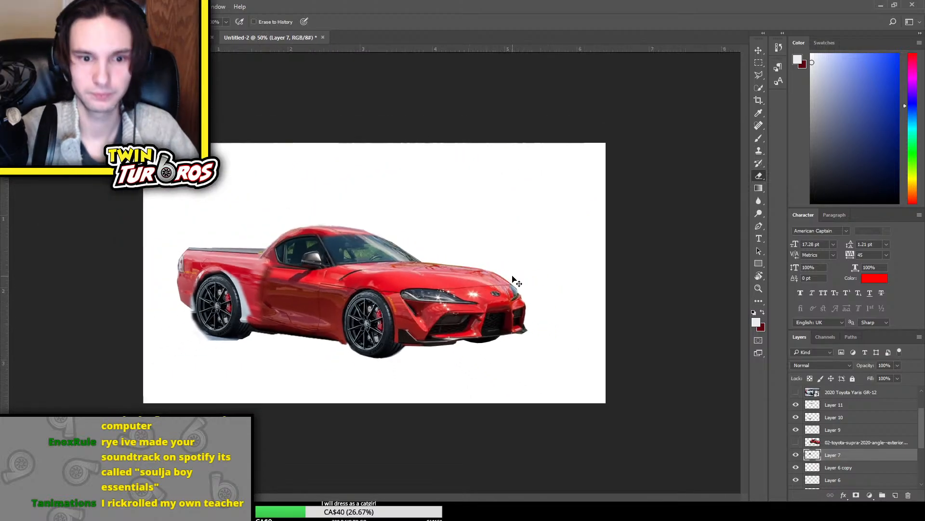
key("ctrl+plus")
key("ctrl+plus")
key("ctrl+plus")
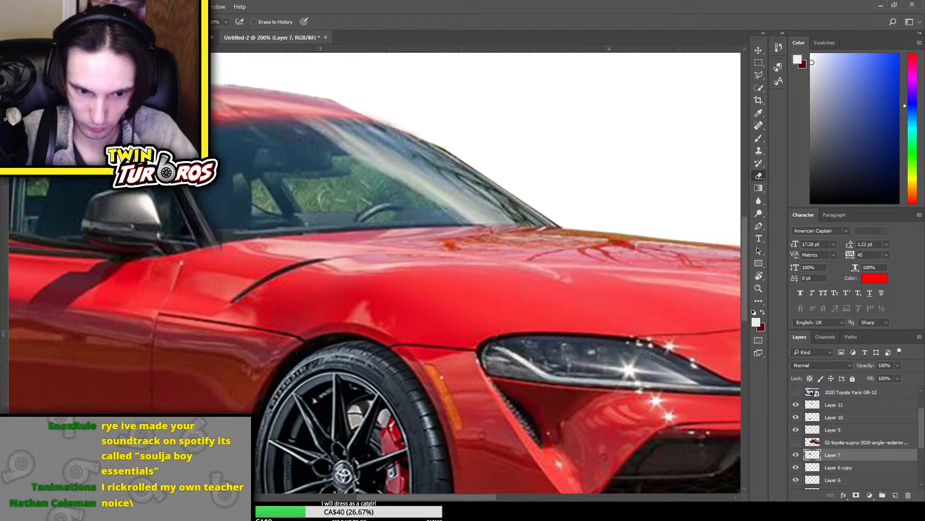
left_click_drag(373, 498, 258, 488)
scroll(330, 358, "down", 2)
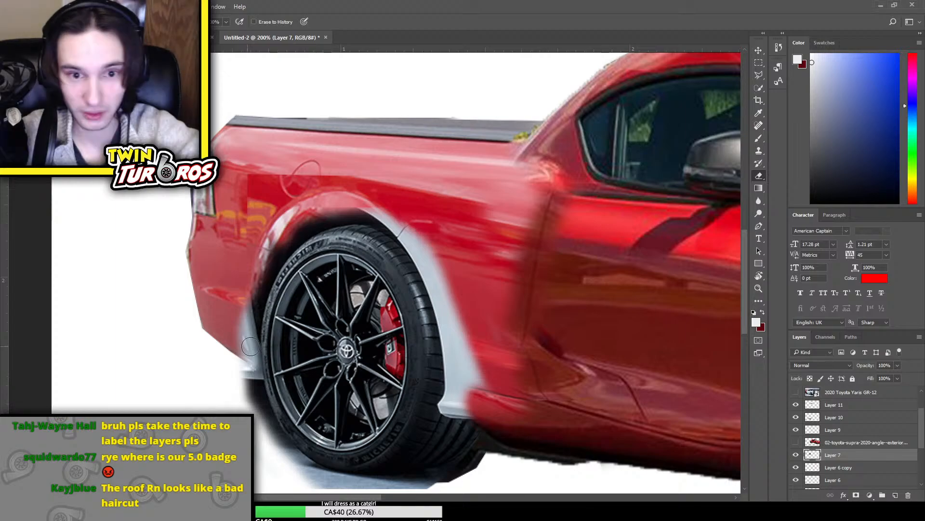
key("ctrl+minus")
key("ctrl+minus")
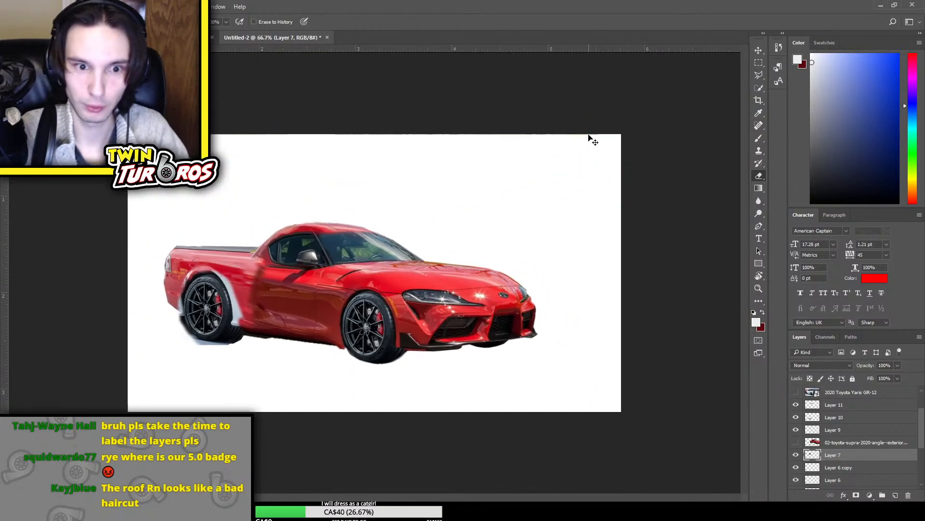
key("ctrl+plus")
key("ctrl+plus")
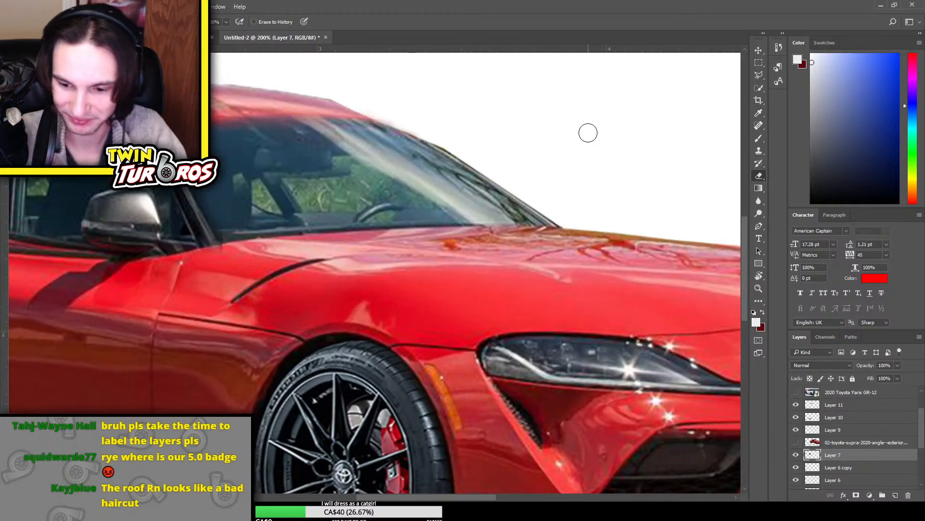
Move the rear wheel on Layer 12 slightly down and toward the front of the car with Free Transform
scroll(589, 132, "down", 3)
scroll(717, 257, "down", 2)
scroll(856, 414, "up", 1)
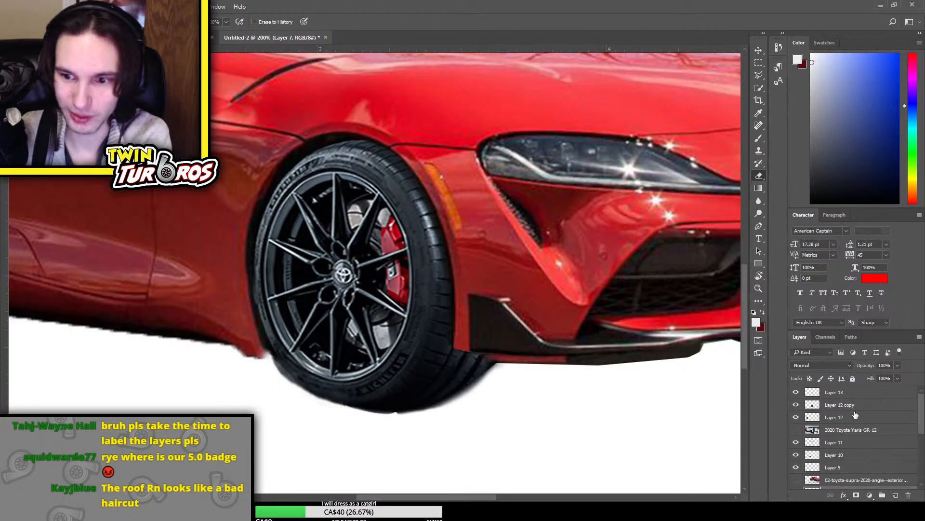
left_click(857, 418)
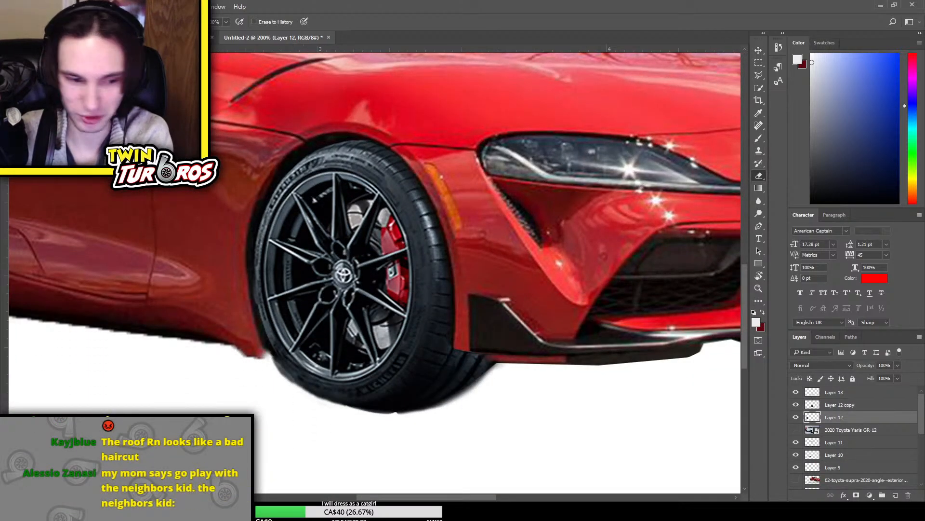
left_click_drag(482, 499, 367, 499)
scroll(403, 131, "up", 4)
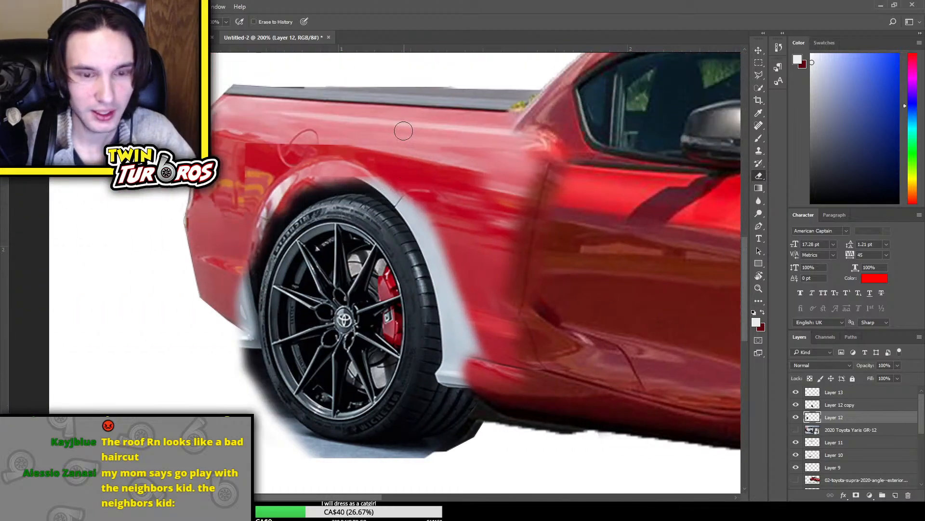
key("m")
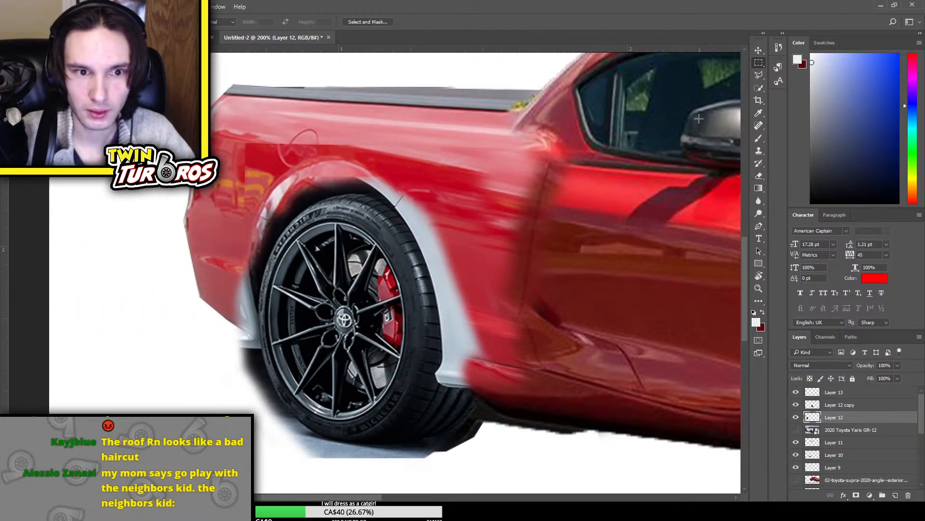
key("ctrl+t")
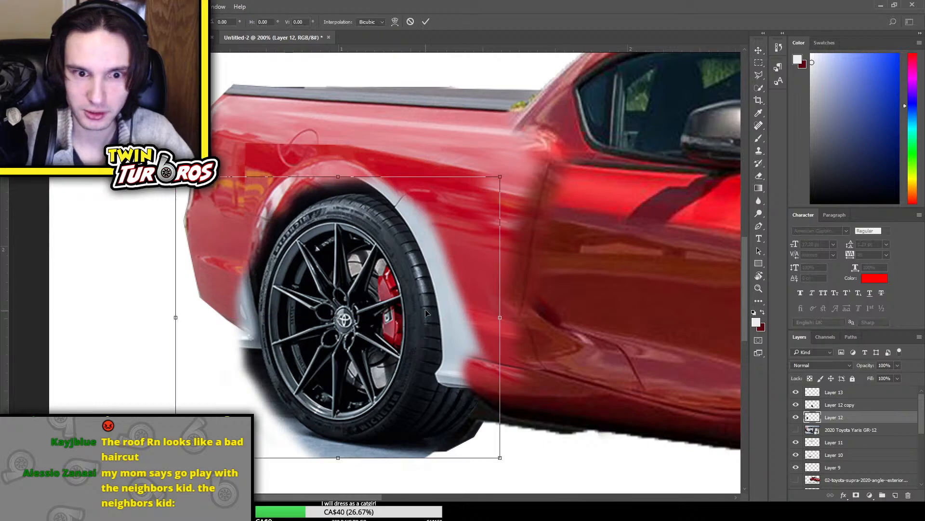
mouse_move(426, 313)
left_mouse_down()
mouse_move(583, 193)
mouse_move(595, 326)
mouse_move(422, 329)
left_mouse_up()
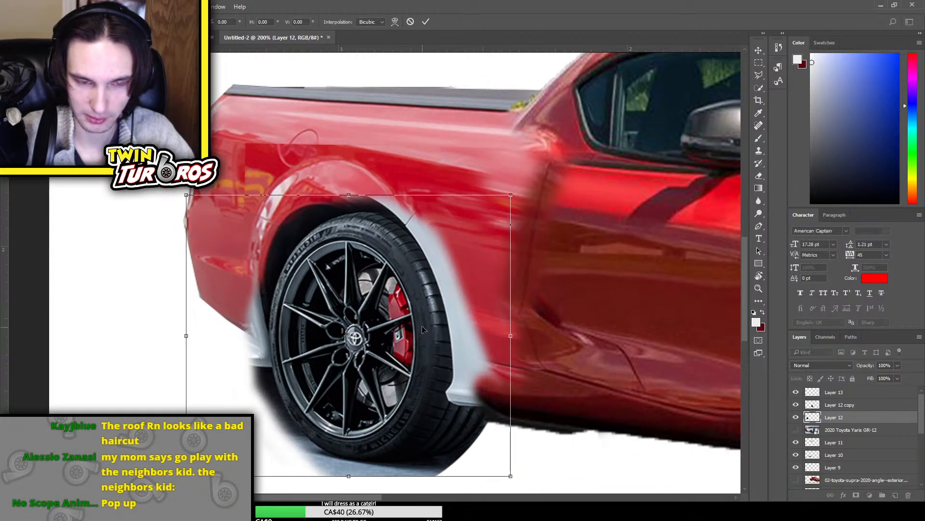
key("Return")
Erase the leftover grey bodywork around the rear wheel's upper arch and the background remnants along its lower rear side on Layer 12
key("e")
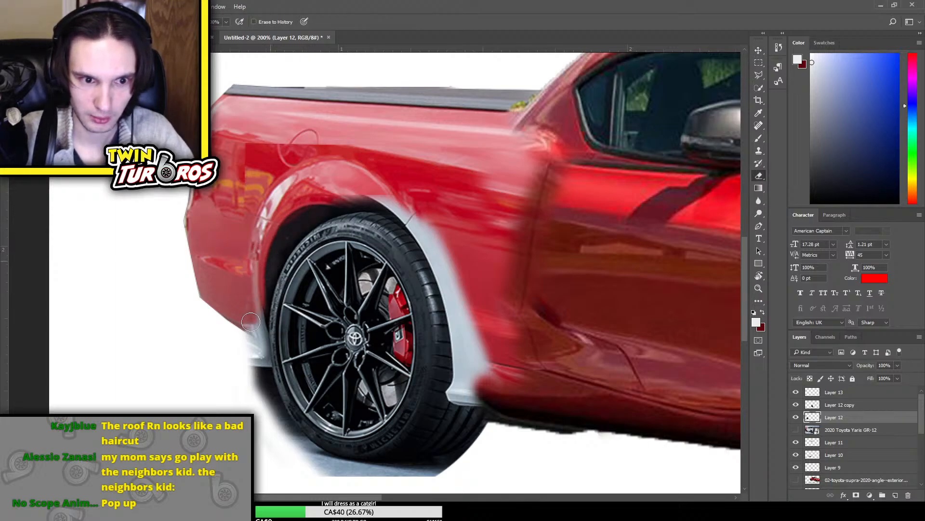
mouse_move(251, 321)
left_mouse_down()
mouse_move(245, 371)
mouse_move(388, 455)
mouse_move(440, 465)
mouse_move(446, 476)
mouse_move(348, 483)
left_mouse_up()
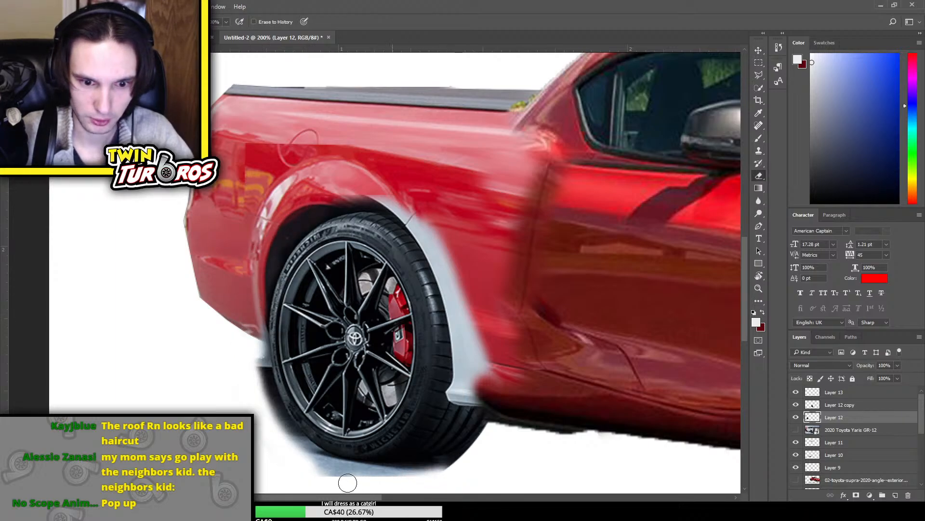
mouse_move(424, 227)
left_mouse_down()
mouse_move(457, 297)
mouse_move(481, 384)
mouse_move(468, 259)
mouse_move(502, 369)
mouse_move(492, 371)
mouse_move(461, 280)
mouse_move(408, 192)
mouse_move(432, 236)
mouse_move(362, 171)
mouse_move(391, 193)
mouse_move(269, 172)
mouse_move(322, 181)
mouse_move(312, 191)
mouse_move(427, 232)
mouse_move(360, 199)
left_mouse_up()
Clean up the rear tyre's outer rear edge down to its lower curve with a smaller Eraser brush
key("bracketleft")
key("bracketleft")
key("bracketleft")
key("bracketleft")
key("bracketleft")
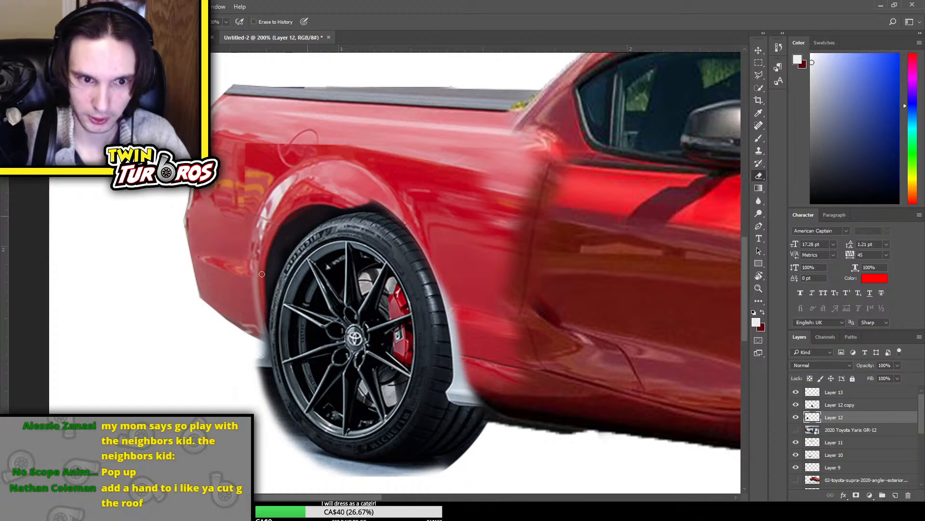
mouse_move(268, 311)
left_mouse_down()
mouse_move(262, 411)
mouse_move(267, 282)
mouse_move(260, 397)
mouse_move(258, 355)
mouse_move(270, 438)
left_mouse_up()
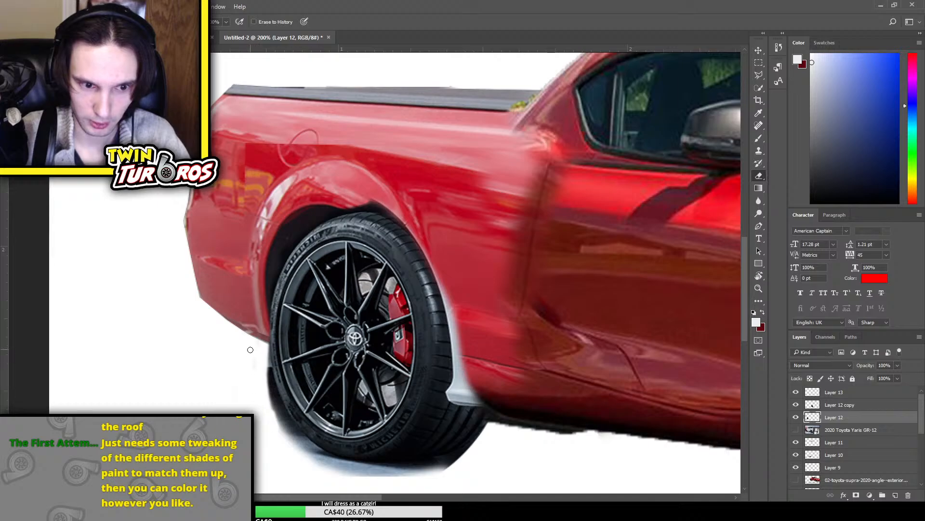
mouse_move(268, 390)
left_mouse_down()
mouse_move(293, 443)
mouse_move(364, 472)
mouse_move(326, 455)
left_mouse_up()
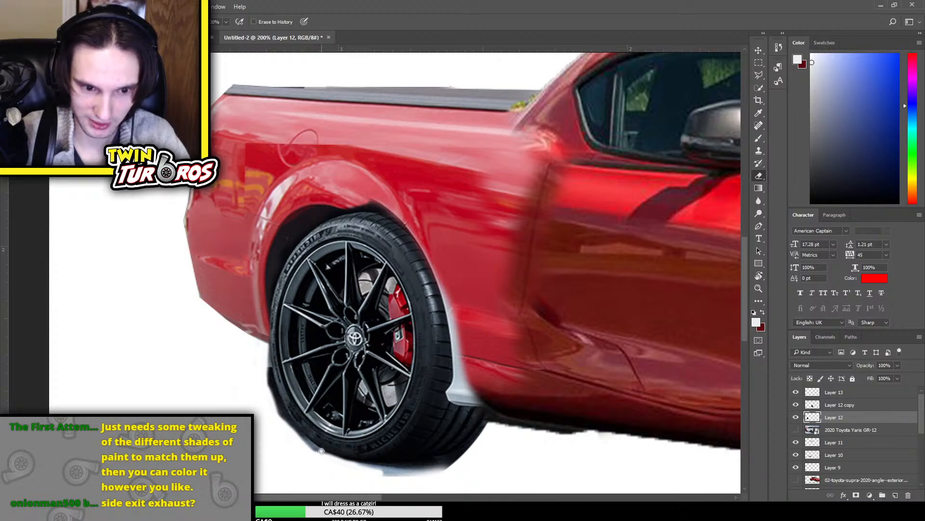
left_click_drag(321, 451, 279, 421)
left_click_drag(332, 461, 276, 423)
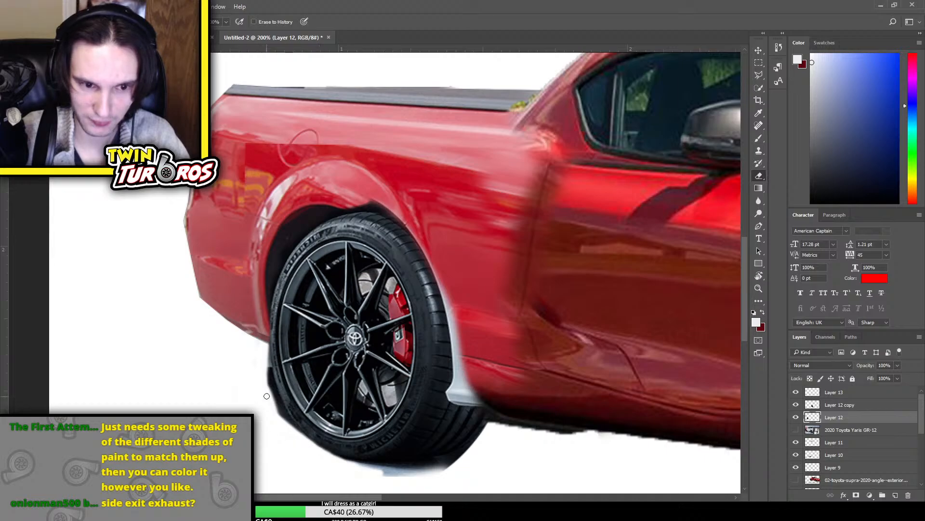
mouse_move(266, 396)
left_mouse_down()
mouse_move(263, 345)
mouse_move(287, 459)
mouse_move(258, 355)
mouse_move(269, 369)
mouse_move(267, 339)
mouse_move(292, 434)
mouse_move(263, 348)
mouse_move(292, 427)
mouse_move(280, 411)
mouse_move(286, 439)
mouse_move(280, 403)
mouse_move(317, 443)
mouse_move(262, 376)
mouse_move(295, 444)
left_mouse_up()
key("ctrl+z")
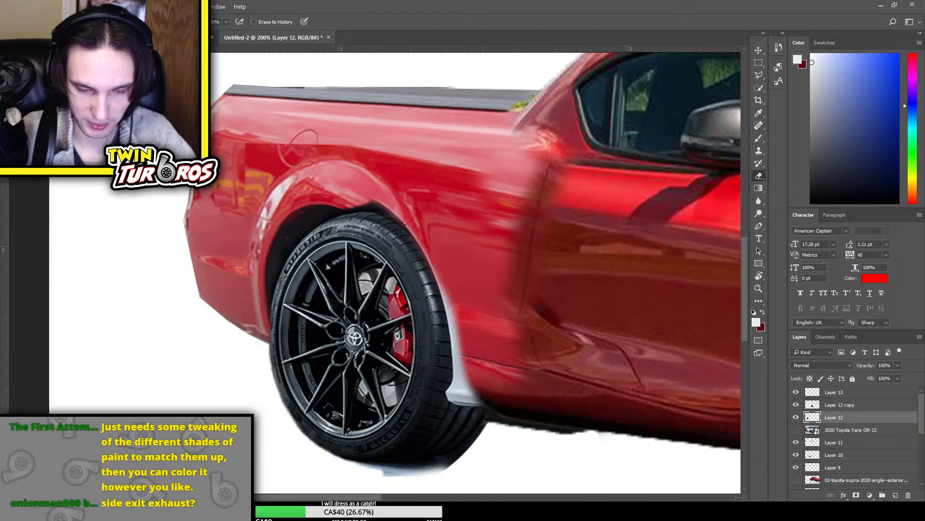
Erase the bluish ground shadow beneath the rear tyre, undoing and repeating strokes until the lower edge is clean
left_click_drag(349, 462, 422, 474)
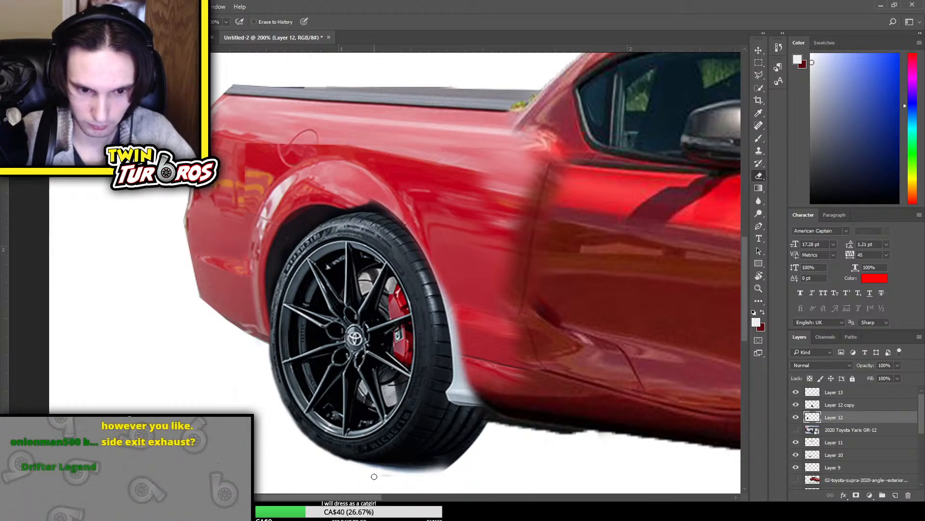
left_click_drag(356, 465, 452, 479)
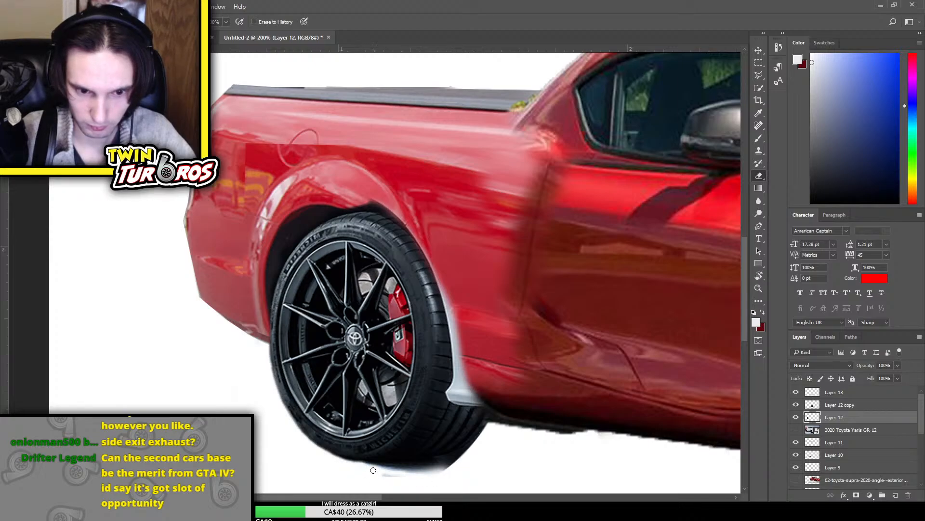
key("ctrl+z")
mouse_move(356, 466)
left_mouse_down()
mouse_move(426, 482)
mouse_move(461, 474)
left_mouse_up()
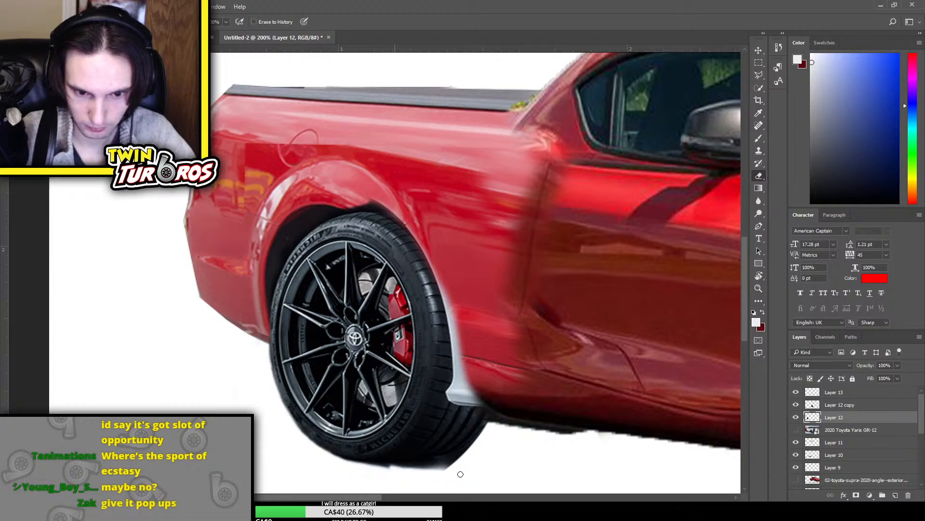
key("ctrl+z")
left_click_drag(384, 469, 482, 473)
key("ctrl+z")
key("ctrl+z")
left_click_drag(386, 470, 479, 476)
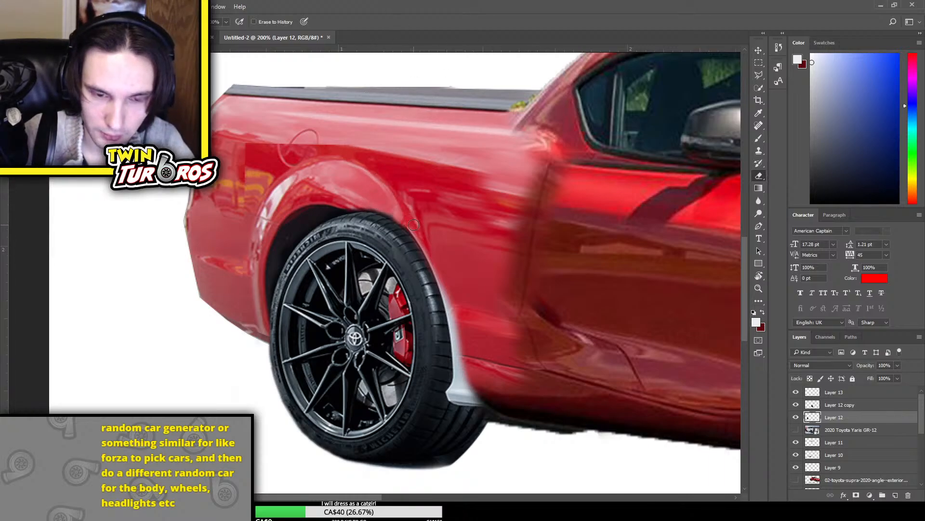
Narrow the rear wheel and reposition it with Free Transform to sit inside the bed's wheel arch
key("ctrl+t")
left_click_drag(462, 348, 446, 329)
left_click_drag(343, 356, 361, 364)
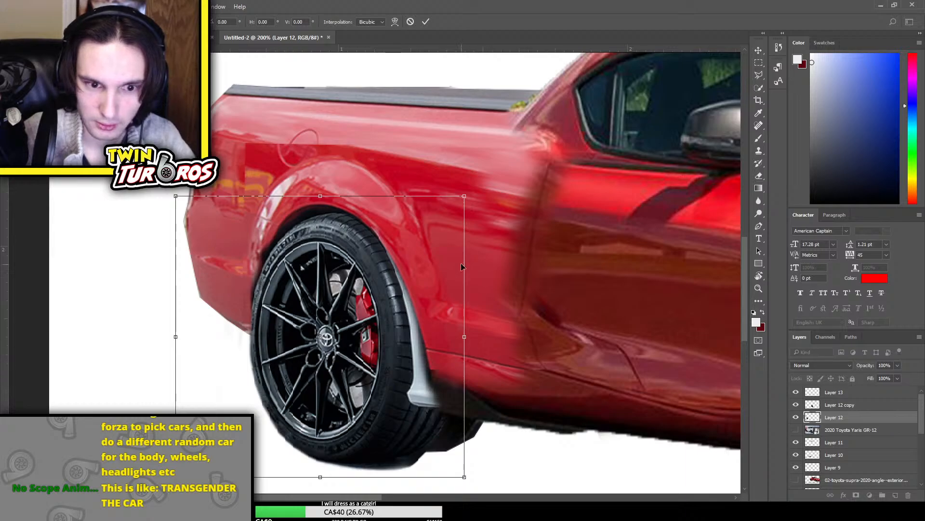
left_click_drag(374, 235, 371, 237)
left_click_drag(466, 344, 458, 344)
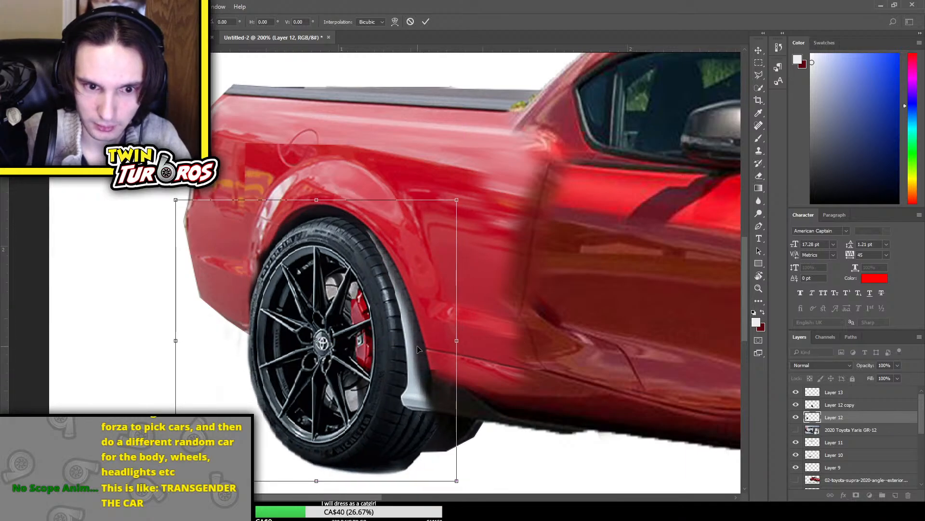
left_click_drag(368, 346, 377, 346)
key("Return")
Erase the remaining light grey trim along the front edge of the rear tyre
key("e")
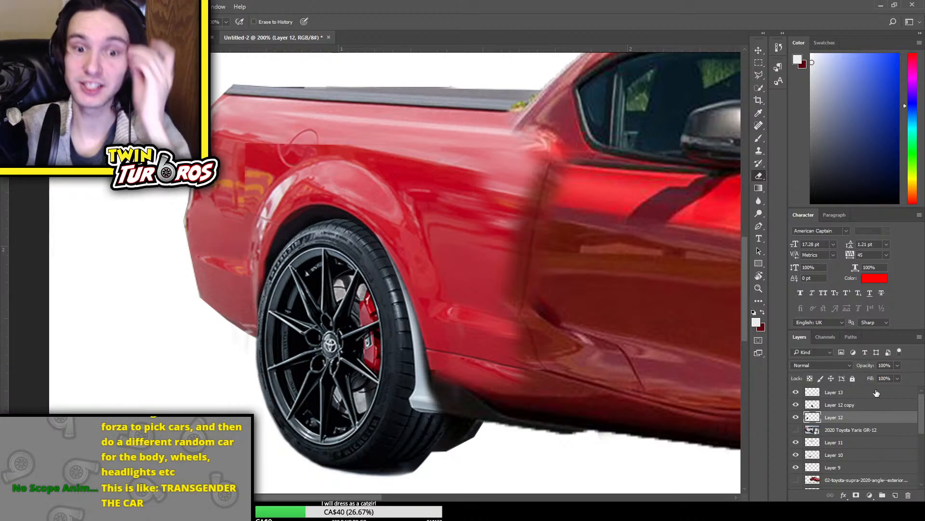
key("ctrl+plus")
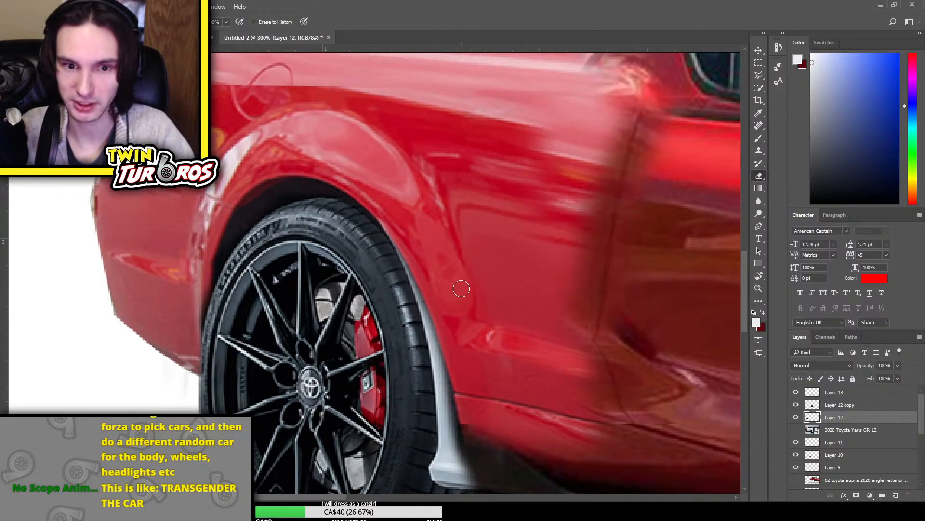
scroll(452, 282, "down", 3)
mouse_move(470, 361)
left_mouse_down()
mouse_move(444, 367)
mouse_move(480, 386)
mouse_move(433, 375)
mouse_move(433, 367)
mouse_move(455, 370)
mouse_move(441, 367)
mouse_move(447, 359)
mouse_move(469, 370)
mouse_move(439, 368)
mouse_move(450, 289)
mouse_move(444, 306)
mouse_move(443, 258)
mouse_move(404, 135)
mouse_move(412, 173)
left_mouse_up()
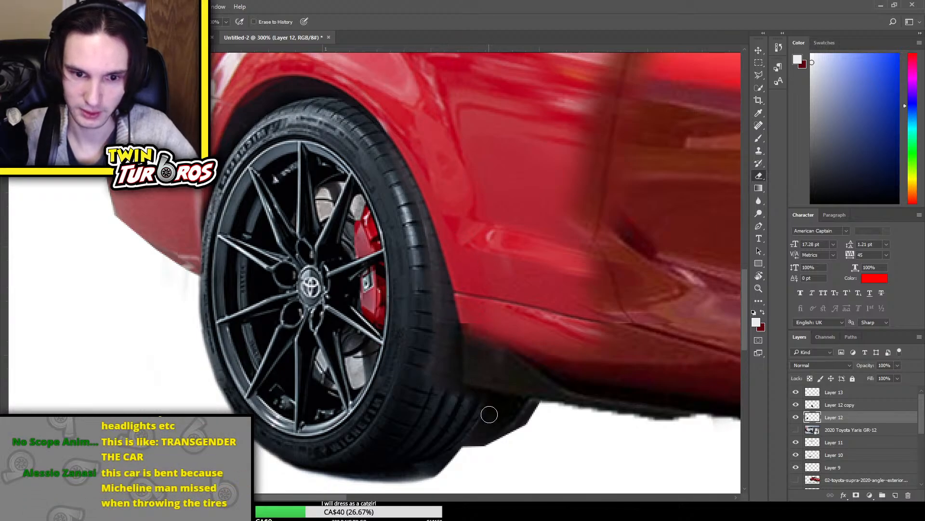
Copy the tread at the rear tyre's lower inner edge to a new layer and stretch it wider with Free Transform
scroll(523, 419, "down", 2)
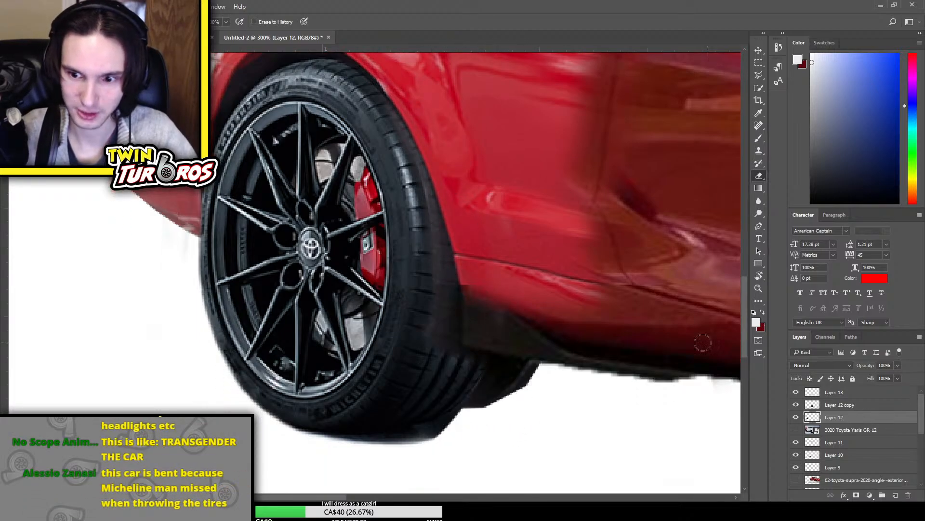
left_click(759, 63)
left_click_drag(458, 440, 529, 444)
key("ctrl+c")
key("ctrl+v")
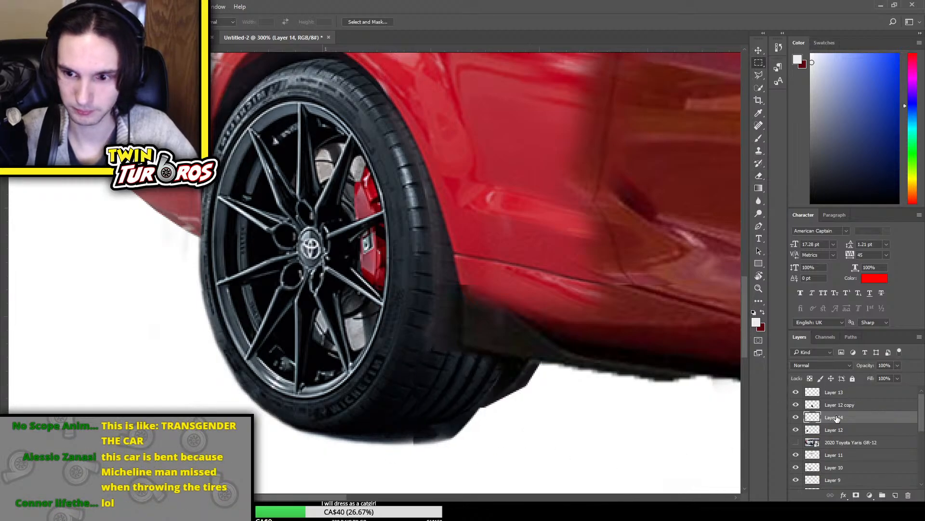
key("ctrl+t")
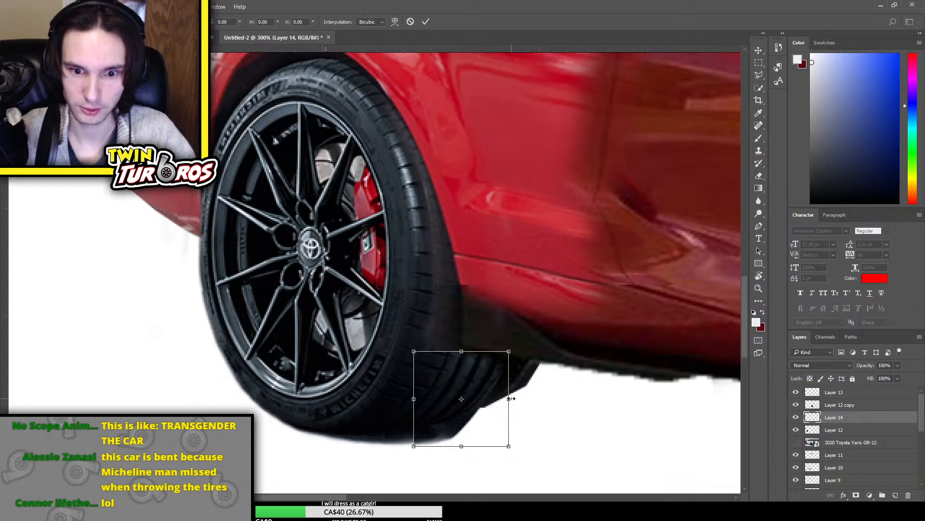
left_click_drag(511, 398, 542, 404)
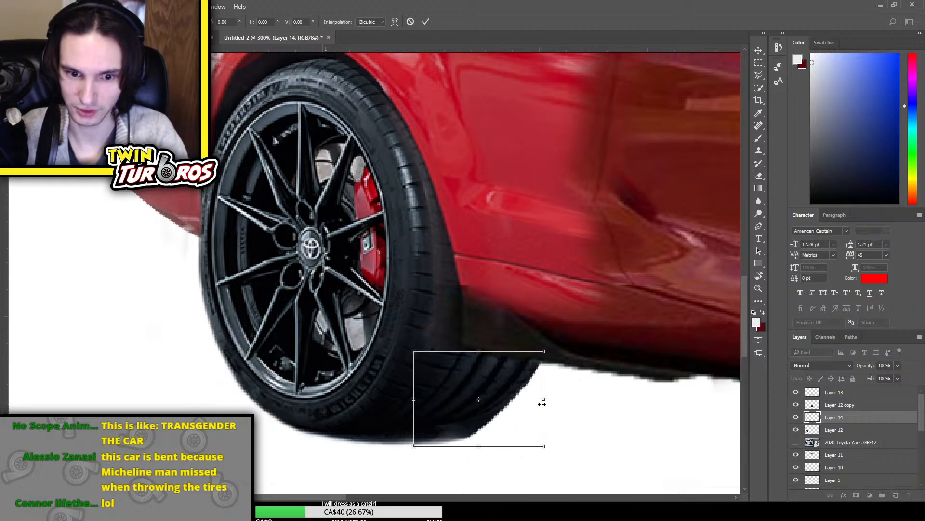
key("Return")
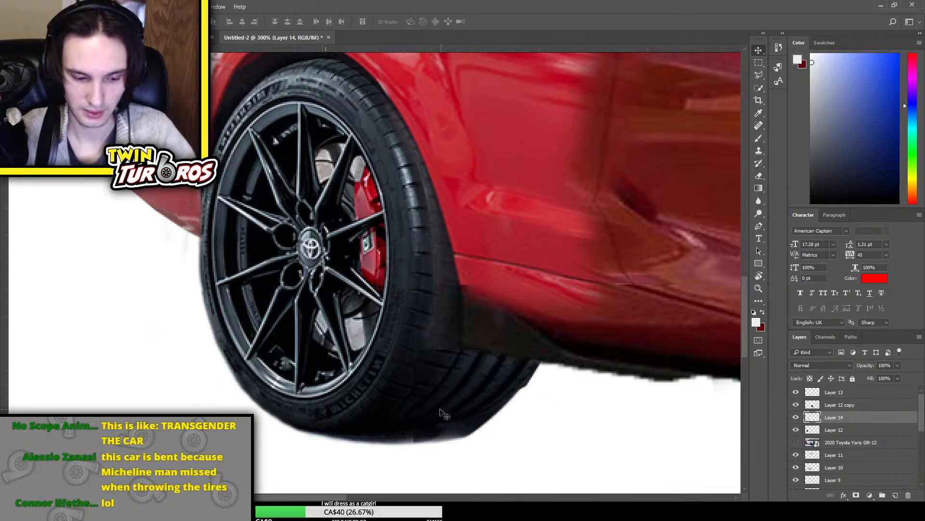
Toggle the visibility of individual layers to find which one holds the dark remnant protruding beside the rear tyre's tread
key("e")
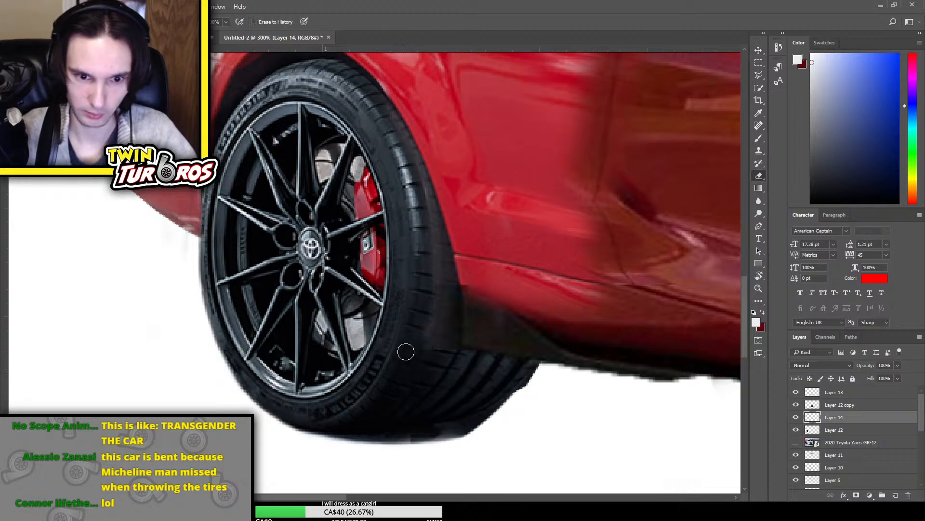
scroll(837, 449, "down", 3)
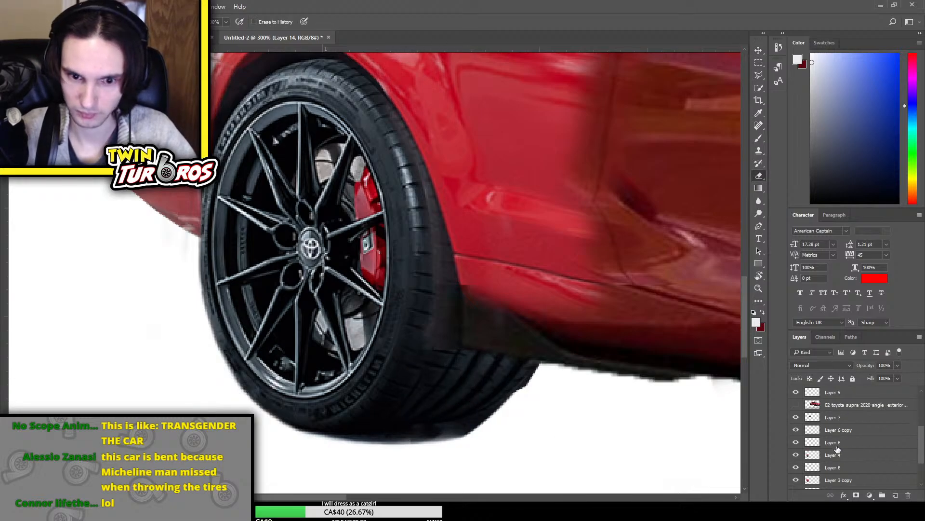
scroll(838, 450, "down", 2)
left_click(796, 470)
left_click(796, 470)
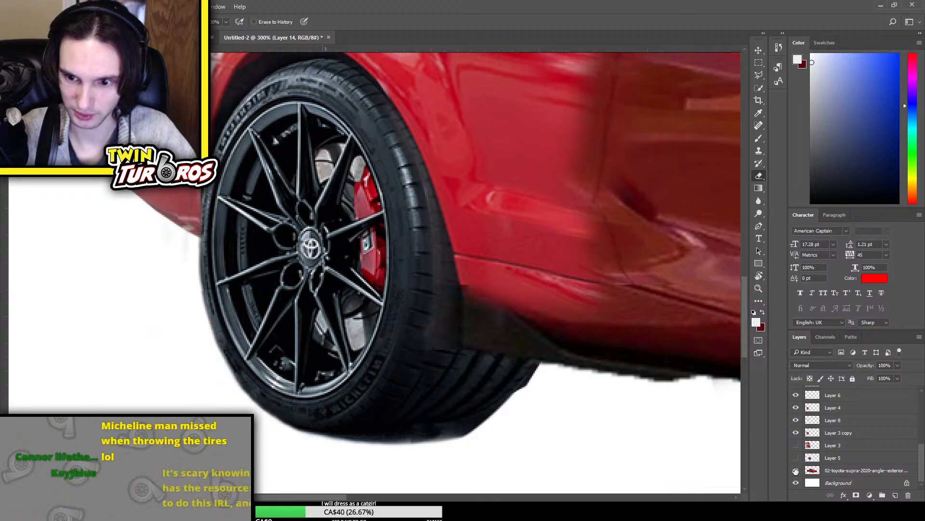
scroll(797, 463, "up", 2)
scroll(796, 459, "down", 3)
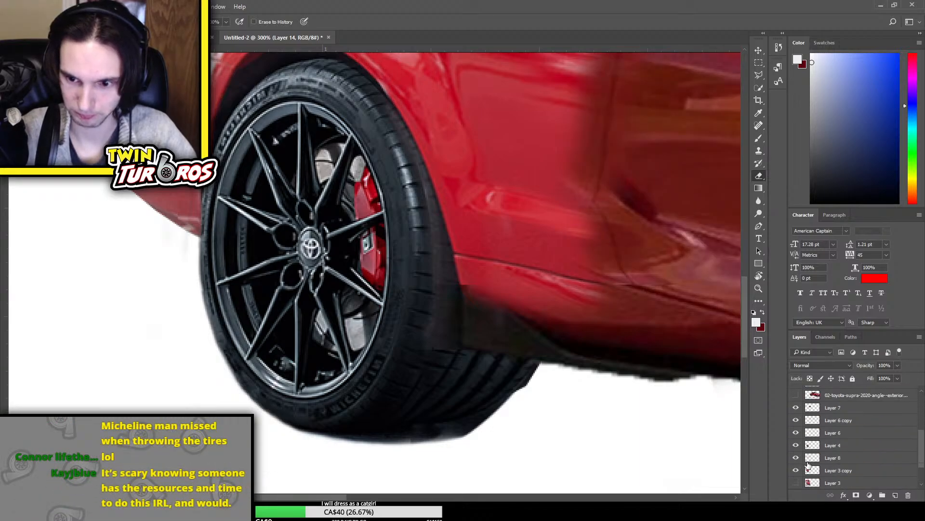
left_click(795, 458)
left_click(796, 459)
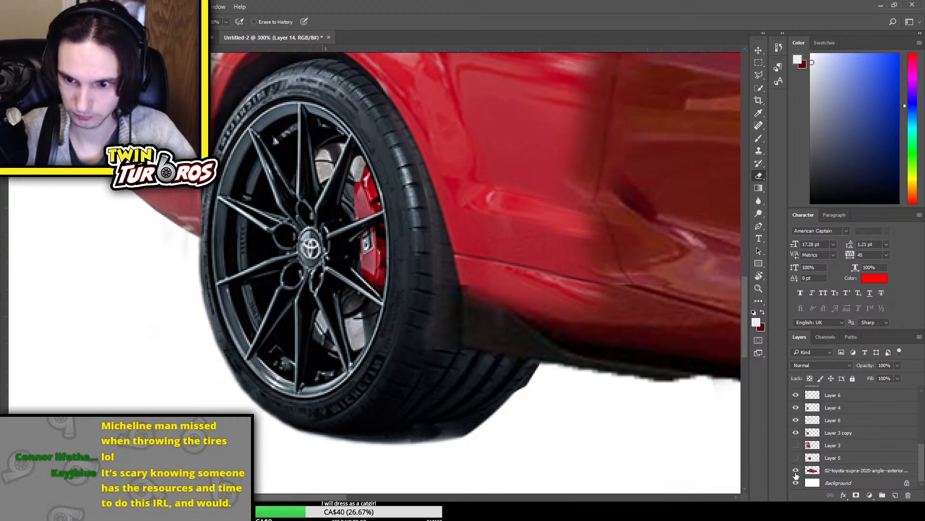
scroll(796, 475, "up", 2)
left_click(795, 458)
left_click(796, 458)
scroll(796, 459, "up", 1)
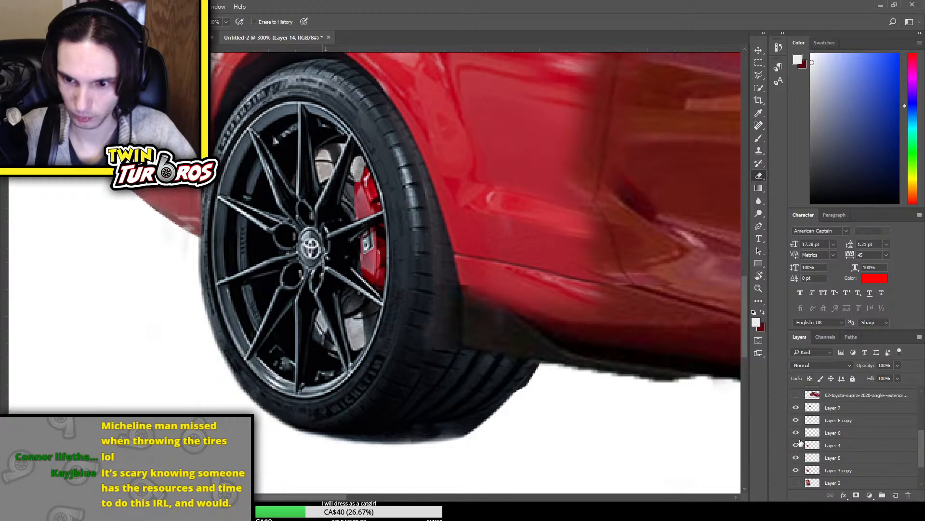
left_click(795, 469)
left_click(796, 469)
scroll(800, 448, "up", 7)
scroll(798, 421, "up", 1)
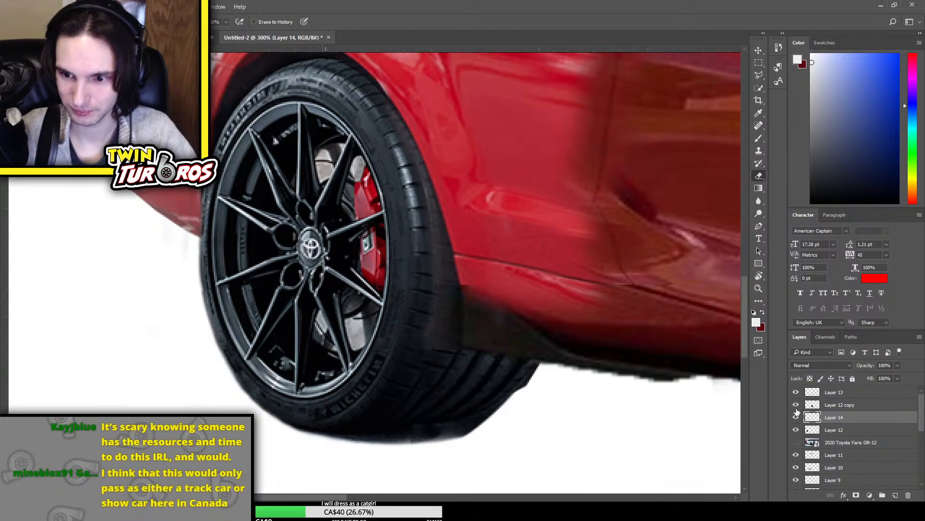
scroll(795, 408, "down", 5)
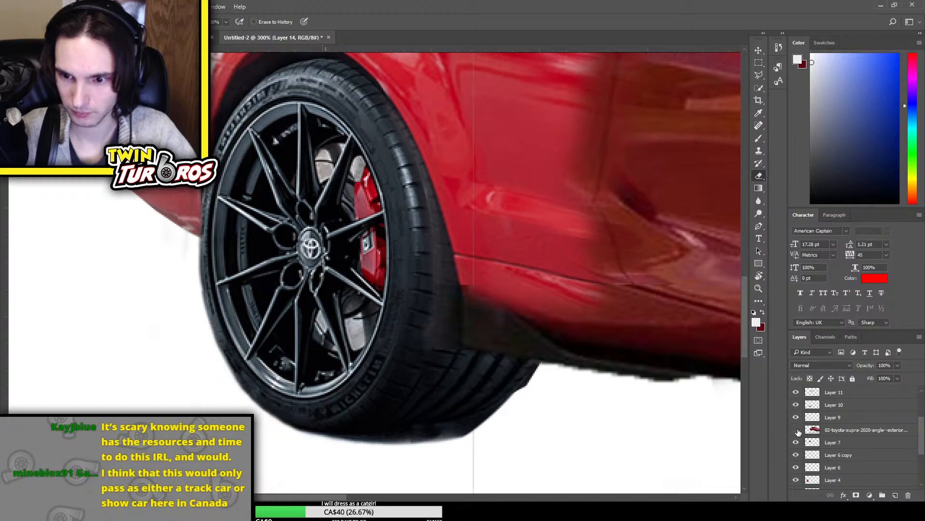
left_click(796, 406)
left_click(796, 405)
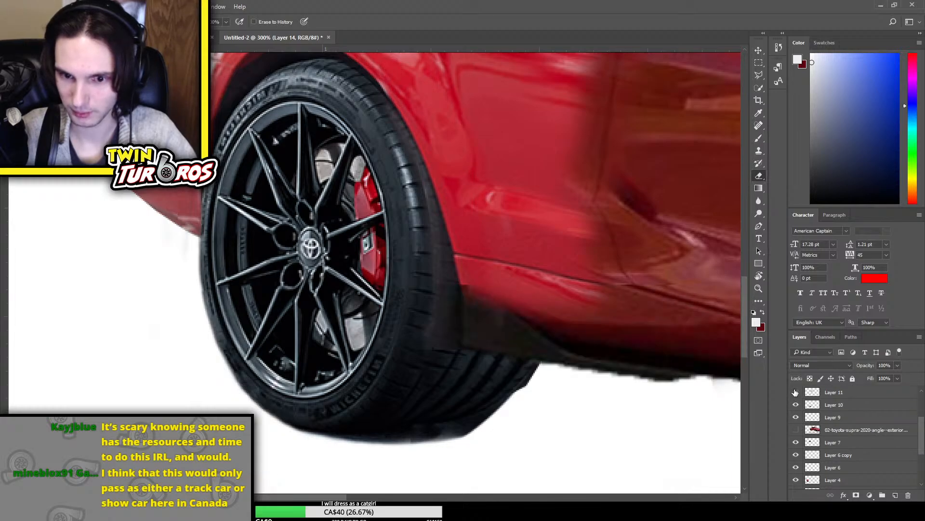
left_click(796, 468)
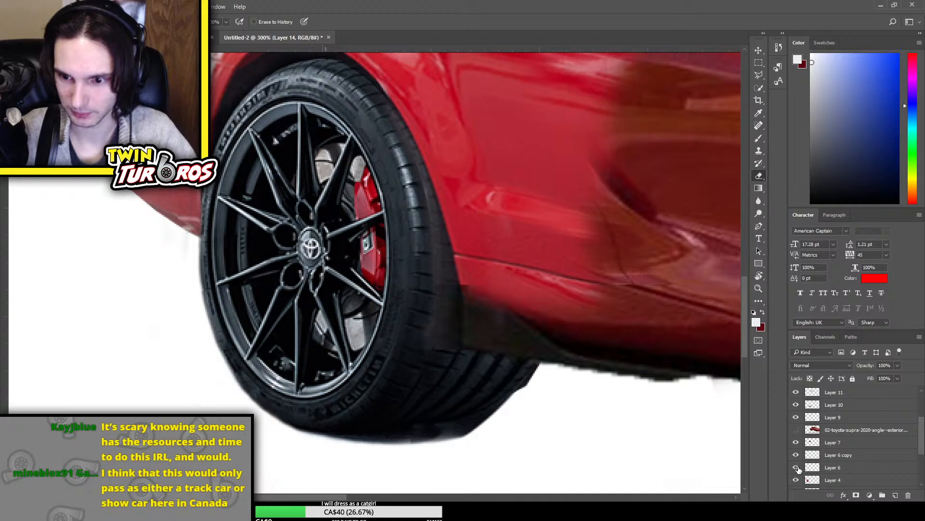
left_click(796, 468)
left_click(796, 481)
left_click(796, 481)
left_click(796, 481)
left_click(796, 480)
Erase the dark remnant on Layer 4 that protrudes past the rear tyre's tread beneath the sill
left_click(830, 480)
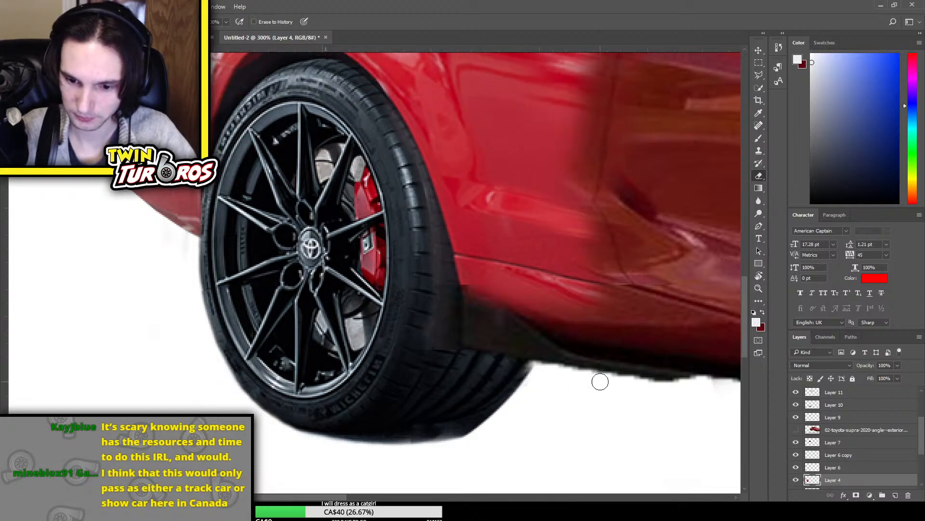
scroll(552, 321, "down", 1)
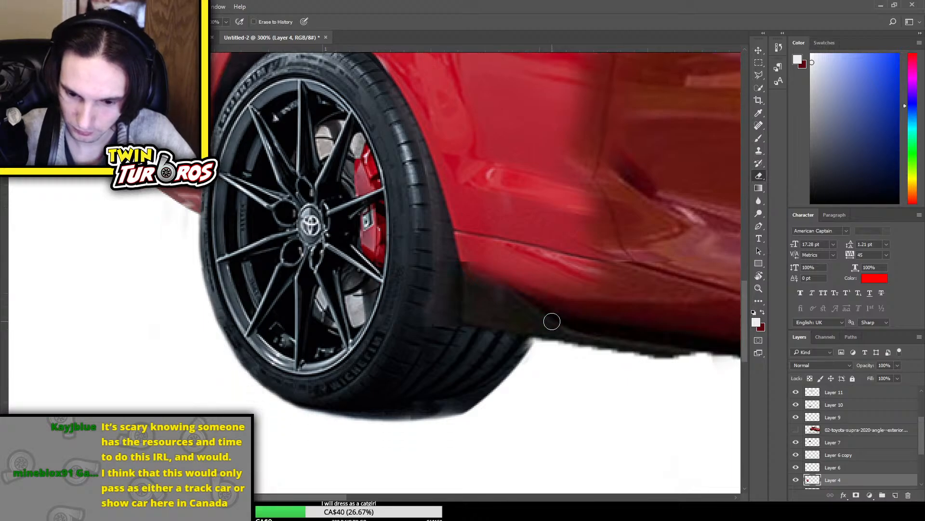
scroll(472, 283, "up", 2)
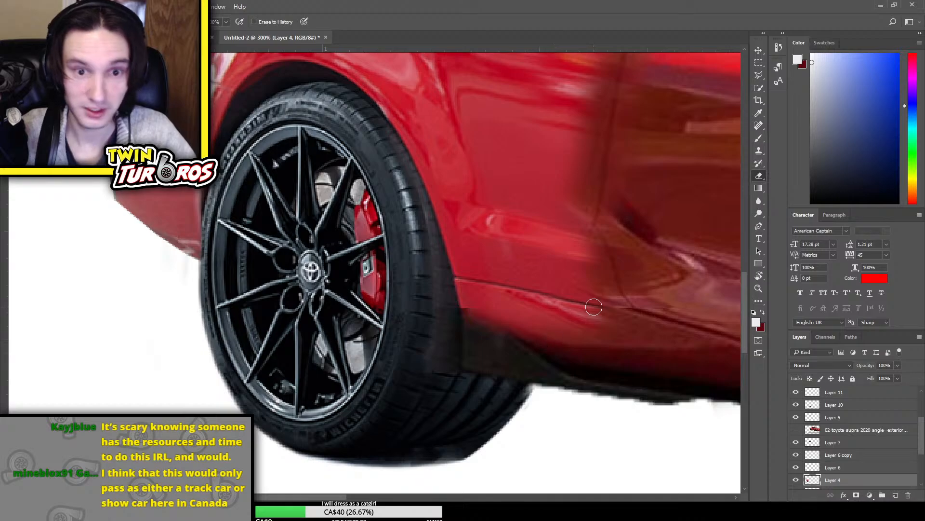
Examine the rear wheel and door area at a wider view, comparing it with Layer 4 shown and hidden
key("ctrl+minus")
key("ctrl+minus")
key("ctrl+minus")
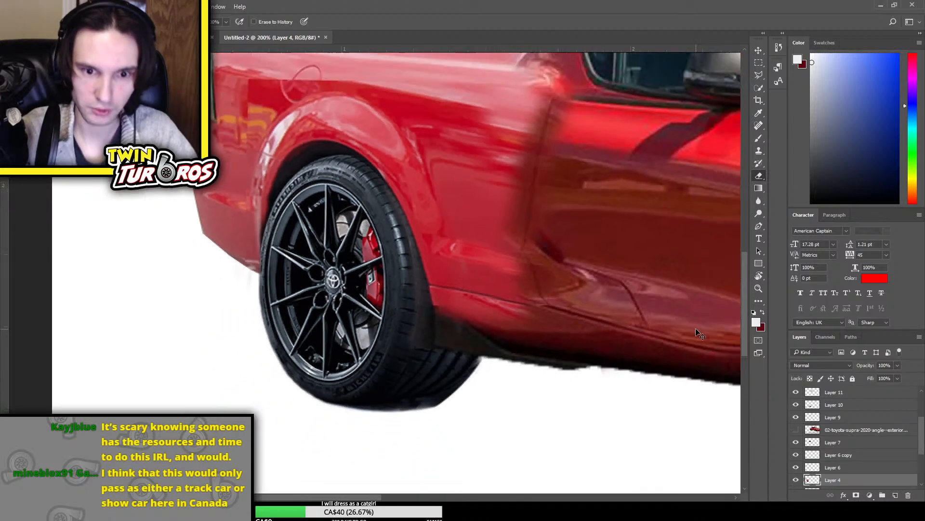
key("ctrl+plus")
key("ctrl+plus")
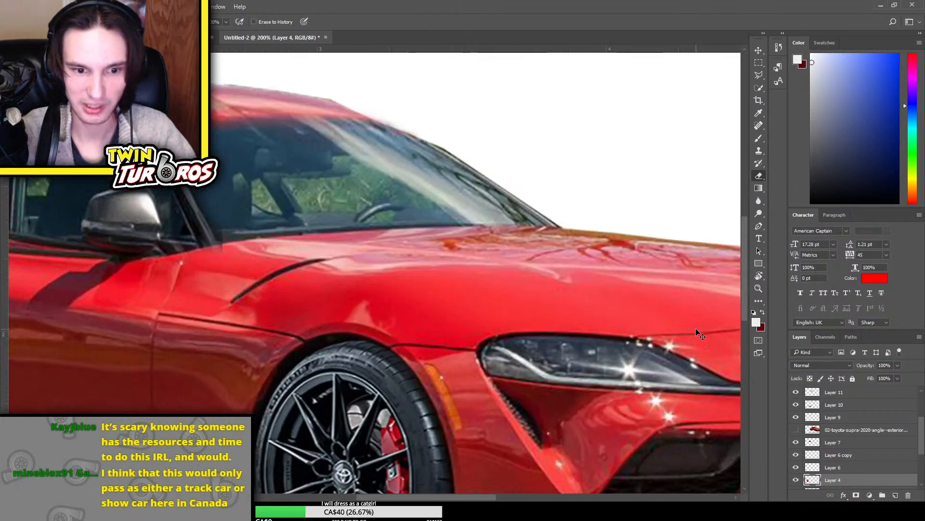
left_click_drag(383, 499, 276, 498)
scroll(385, 343, "down", 3)
scroll(898, 465, "down", 3)
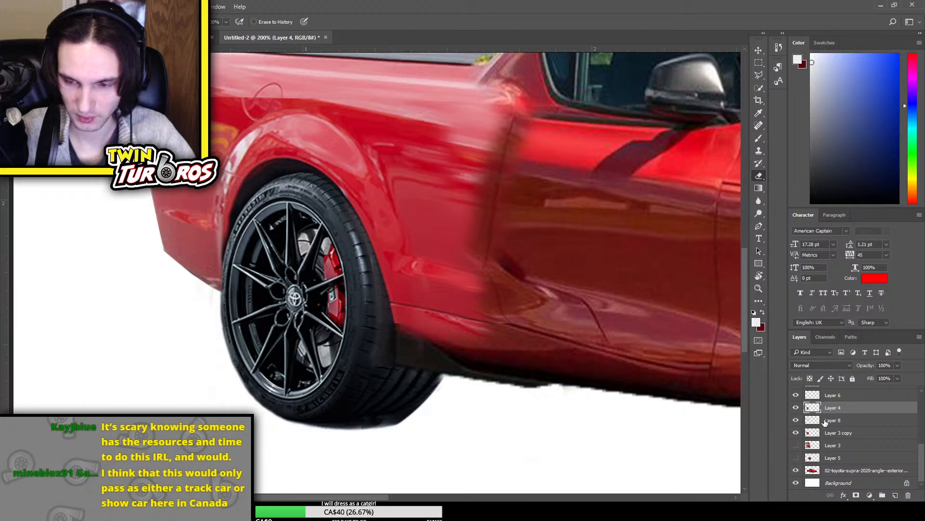
scroll(826, 422, "up", 3)
left_click(797, 470)
left_click(796, 470)
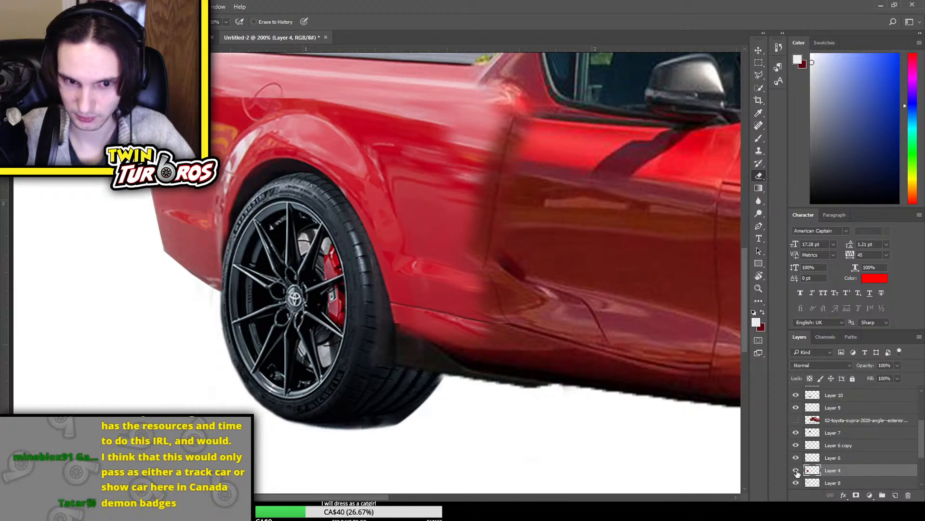
left_click(797, 470)
left_click(796, 470)
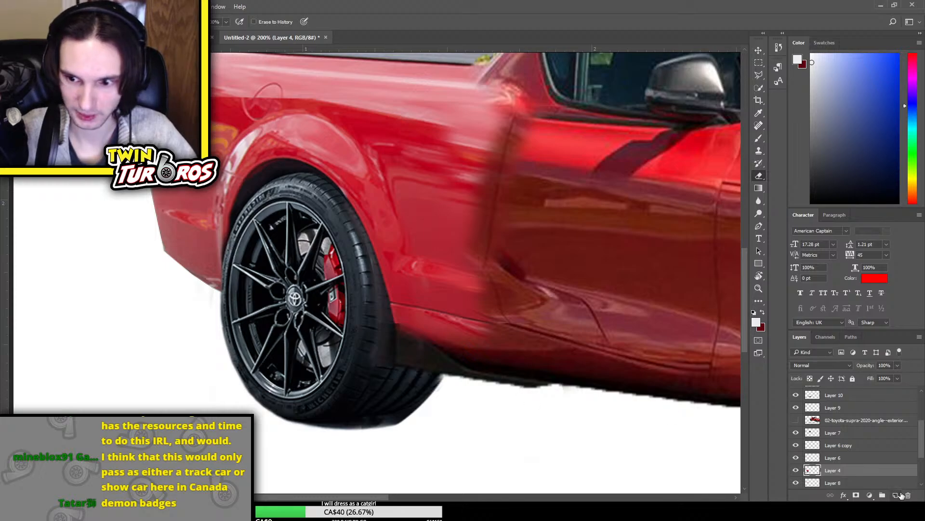
On a new layer above Layer 4, paint a near-black shadow between the rear tyre and the sill, erasing the overspill
left_click(898, 495)
key("b")
left_click_drag(382, 331, 410, 359)
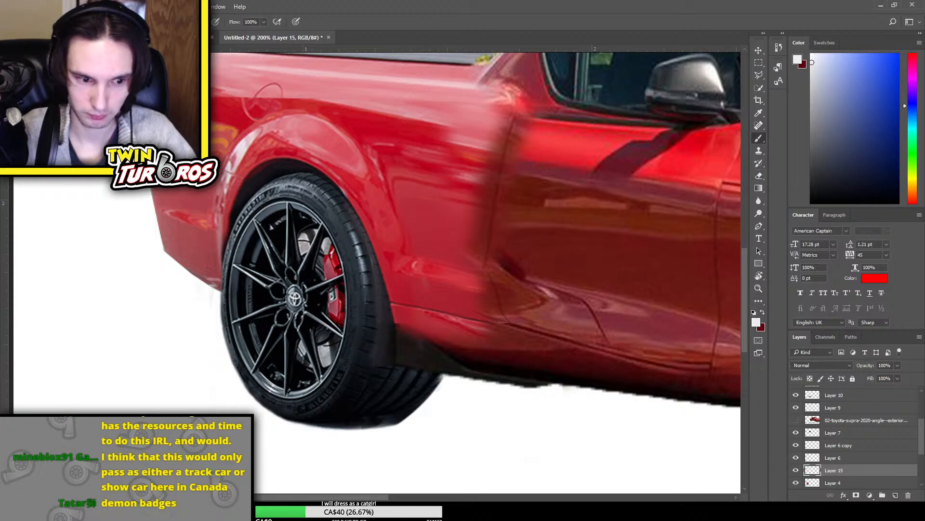
left_click(868, 282)
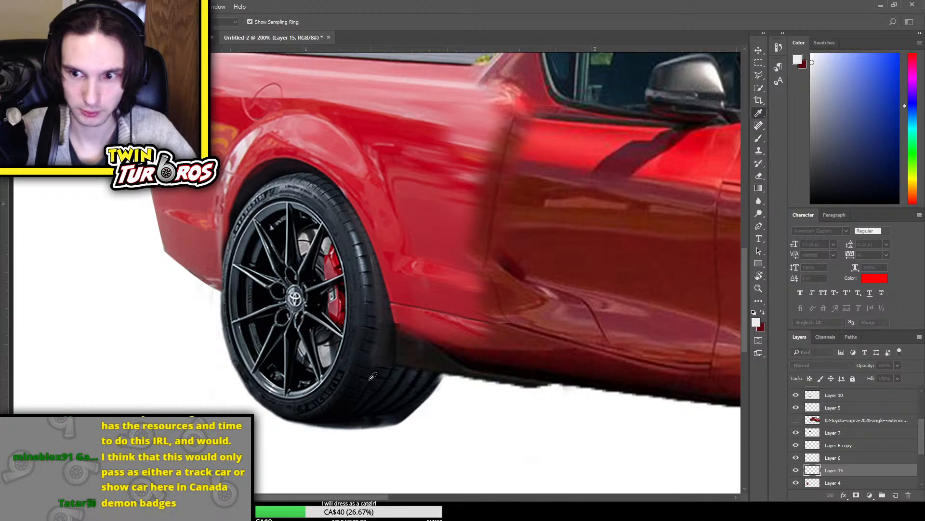
left_click(383, 330)
key("Return")
left_click_drag(386, 287, 388, 356)
key("e")
mouse_move(386, 257)
left_mouse_down()
mouse_move(419, 336)
mouse_move(400, 276)
mouse_move(395, 271)
mouse_move(393, 290)
mouse_move(381, 257)
mouse_move(378, 268)
mouse_move(403, 292)
mouse_move(377, 276)
left_mouse_up()
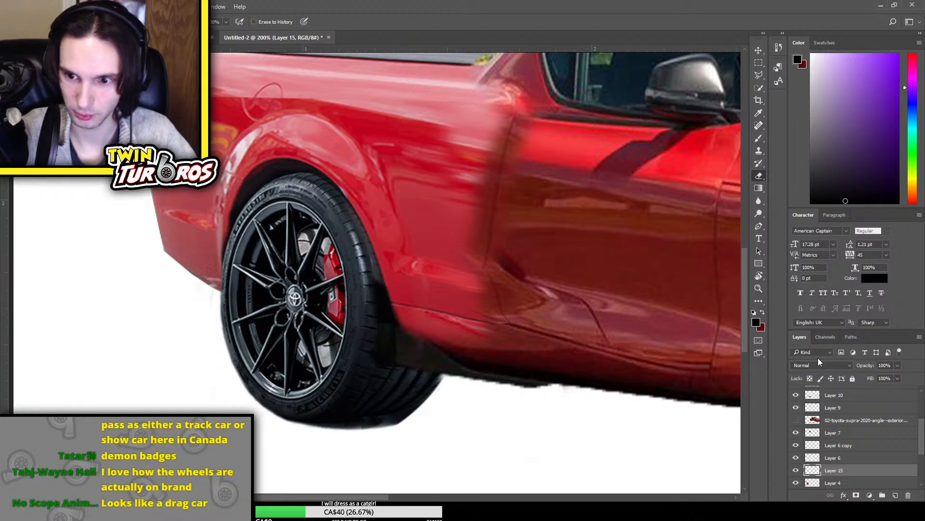
Try blend modes such as Overlay, Exclusion, Divide and Difference on the painted shadow layer and compare it shown and hidden
key("Down")
key("Down")
key("Down")
key("Down")
key("Down")
key("Down")
key("Down")
key("Down")
key("Down")
key("Down")
key("Down")
key("Down")
key("Down")
key("Down")
key("Down")
key("Down")
key("Down")
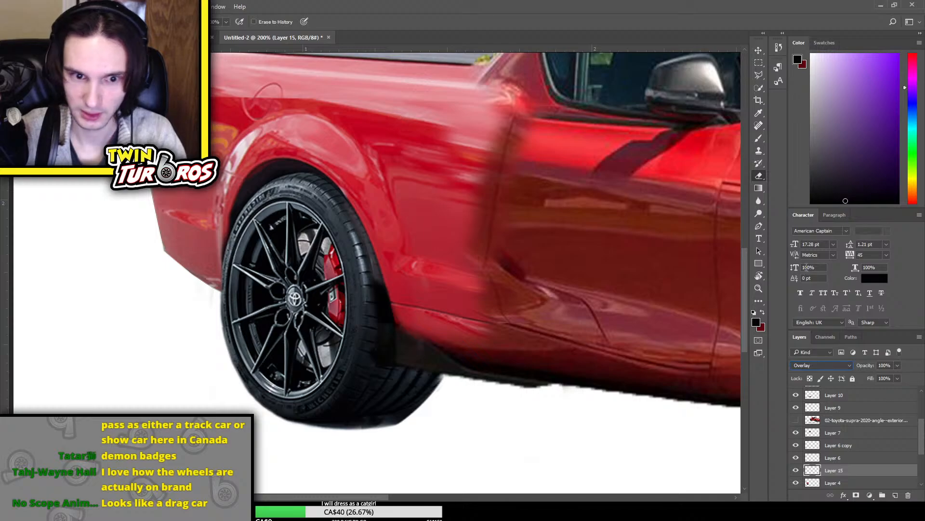
key("Down")
key("Down")
key("Down")
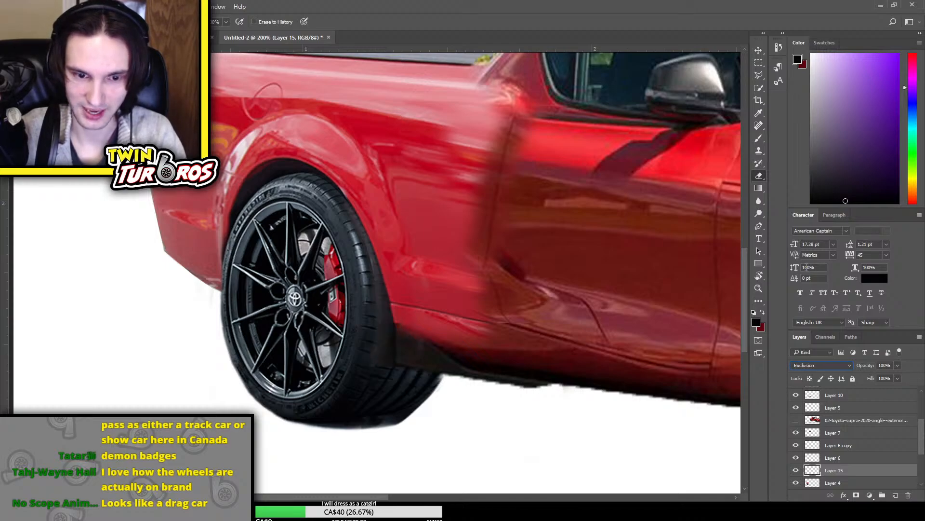
key("Down")
key("Down")
key("Down")
key("Down")
key("Down")
key("Down")
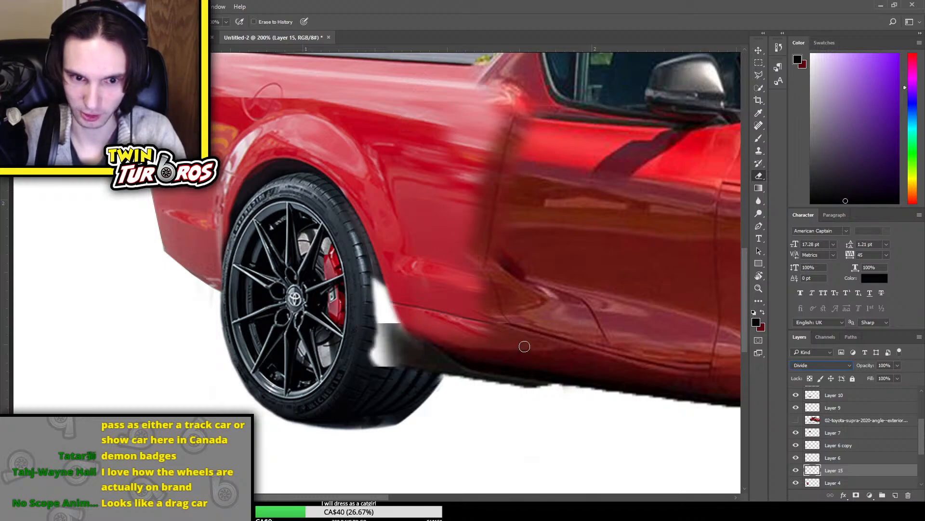
key("Up")
key("Up")
key("Up")
key("Up")
key("Up")
key("Up")
key("Up")
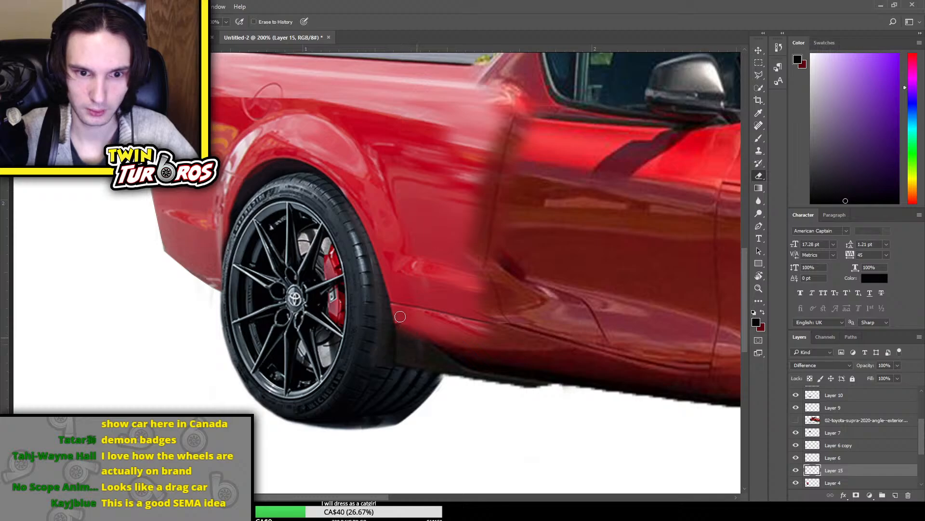
left_click(795, 471)
left_click(797, 474)
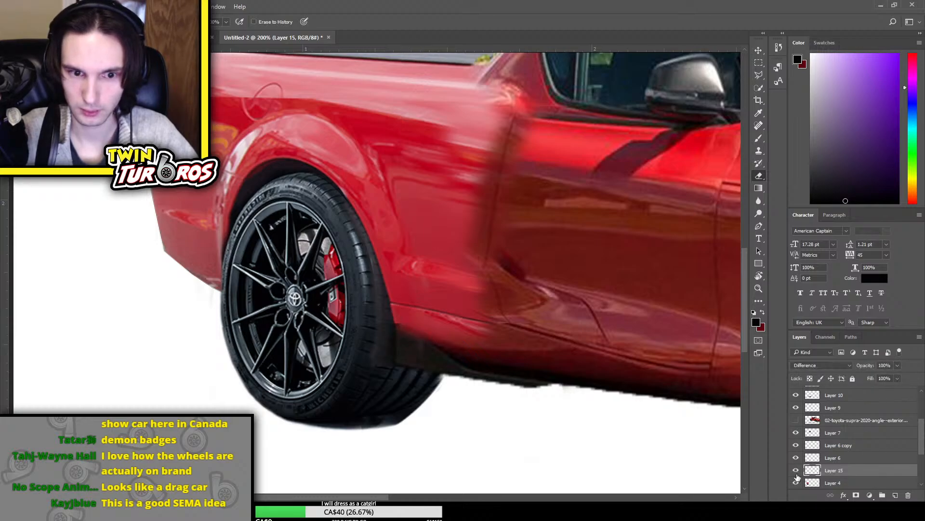
left_click(796, 474)
left_click(796, 473)
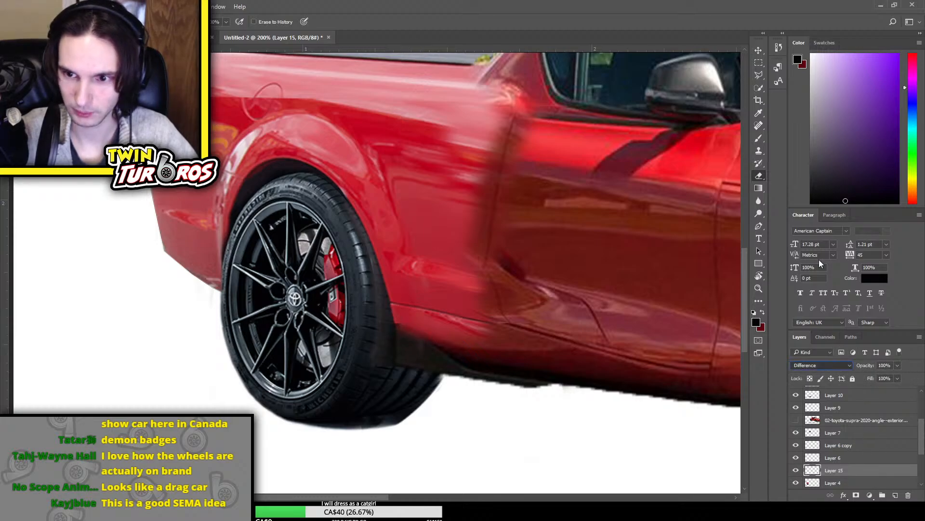
Set the painted shadow layer's blend mode to Normal and its opacity to 65%
key("shift+alt+n")
left_click_drag(896, 367, 877, 372)
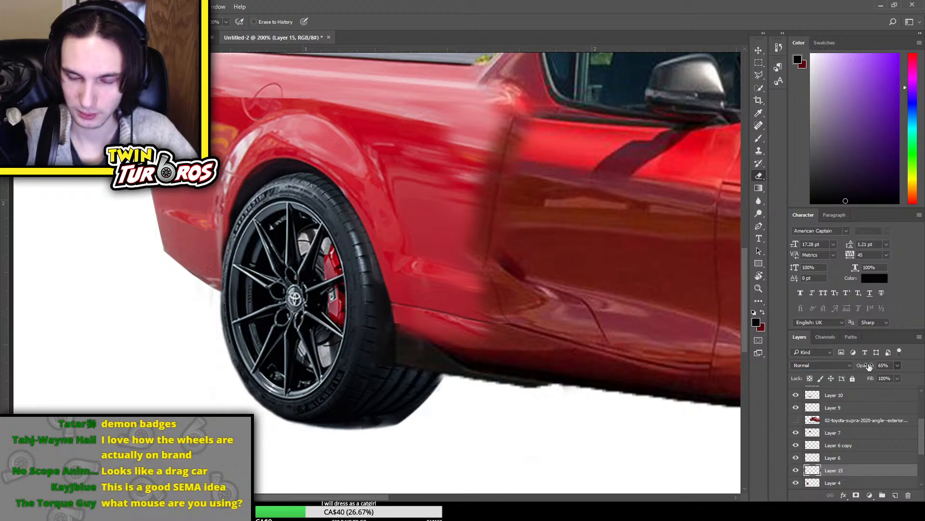
key("ctrl+minus")
key("ctrl+minus")
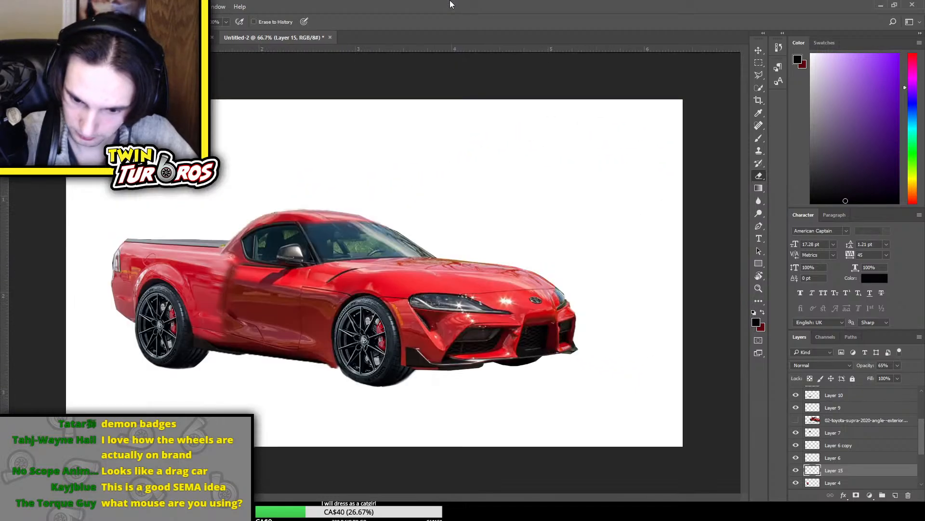
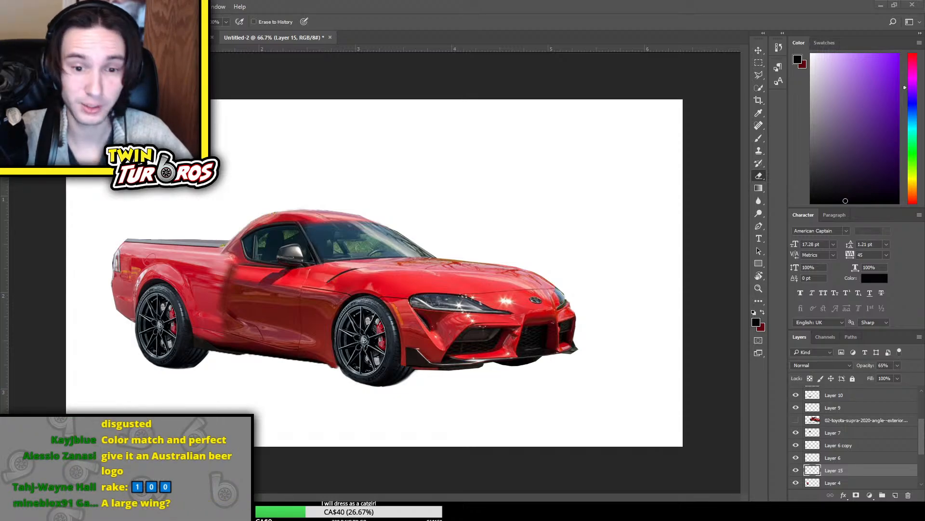
Place the 2018 BMW M5 photo in the composition and move its layer above all the others
left_click_drag(0, 241, 425, 230)
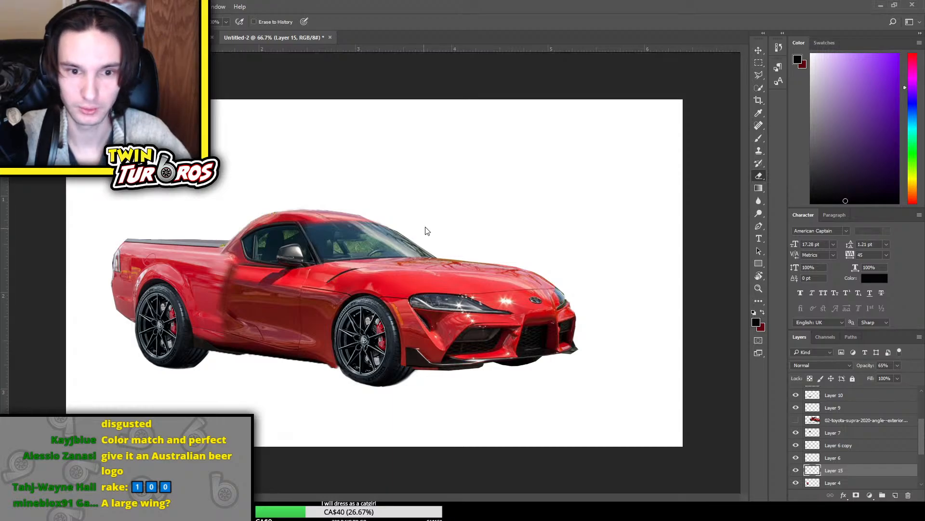
key("Return")
scroll(874, 470, "up", 5)
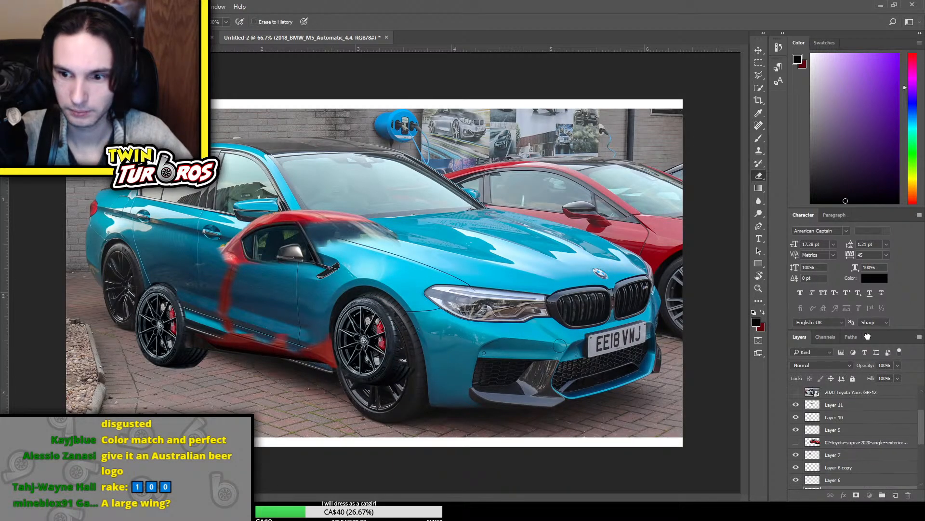
left_click_drag(868, 377, 866, 388)
Copy a rectangular area around the BMW hood badge onto a new layer and delete the placed BMW photo layer
left_click(758, 63)
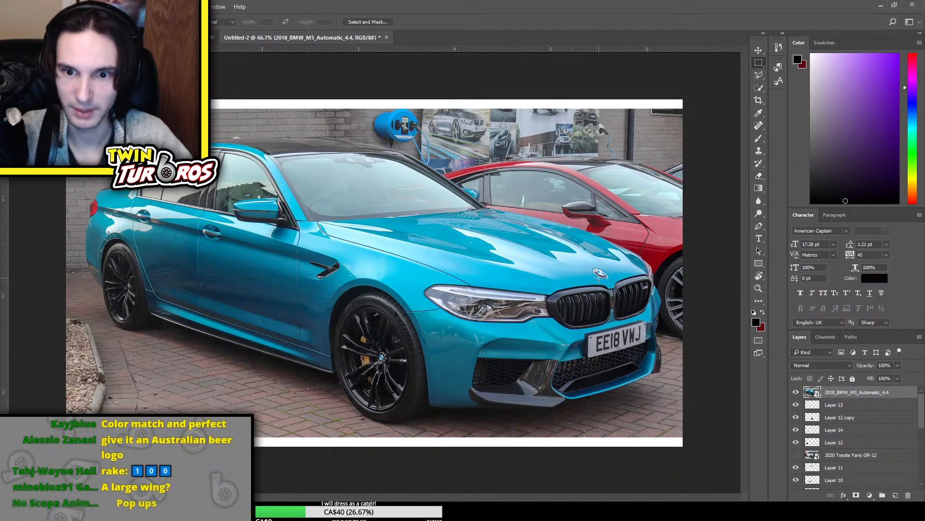
key("ctrl+shift+alt+n")
left_click(818, 406)
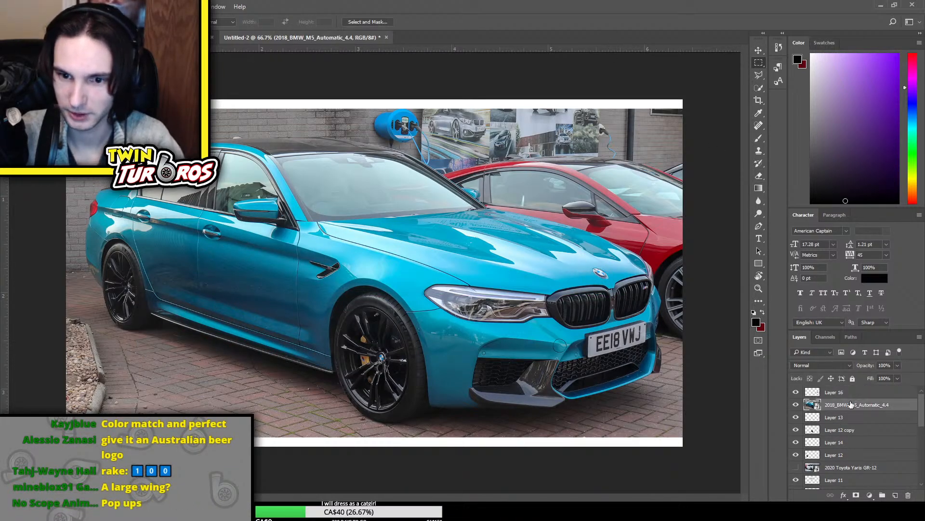
key("Delete")
key("ctrl+t")
key("Escape")
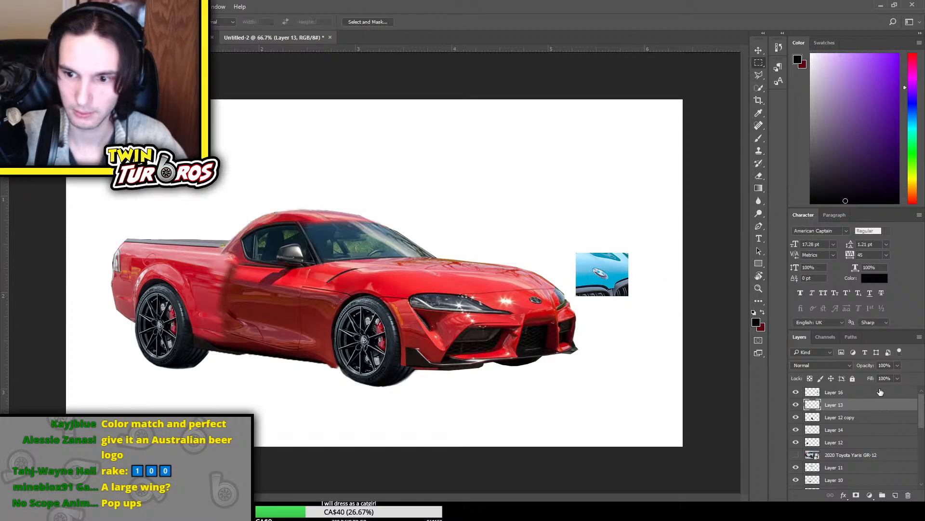
Transform the copied badge patch so its BMW badge fits over the Toyota emblem on the red car's nose
left_click(834, 392)
key("ctrl+t")
left_click_drag(629, 250, 622, 254)
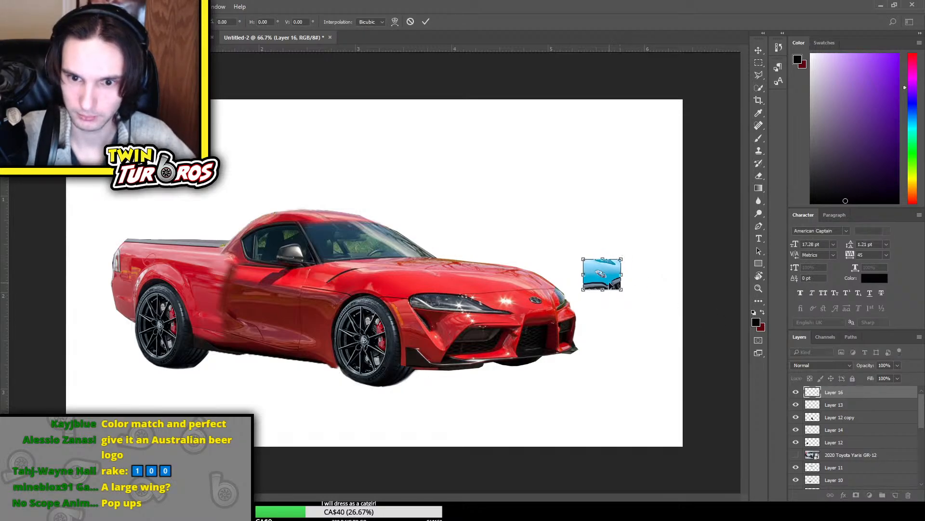
left_click_drag(614, 285, 569, 280)
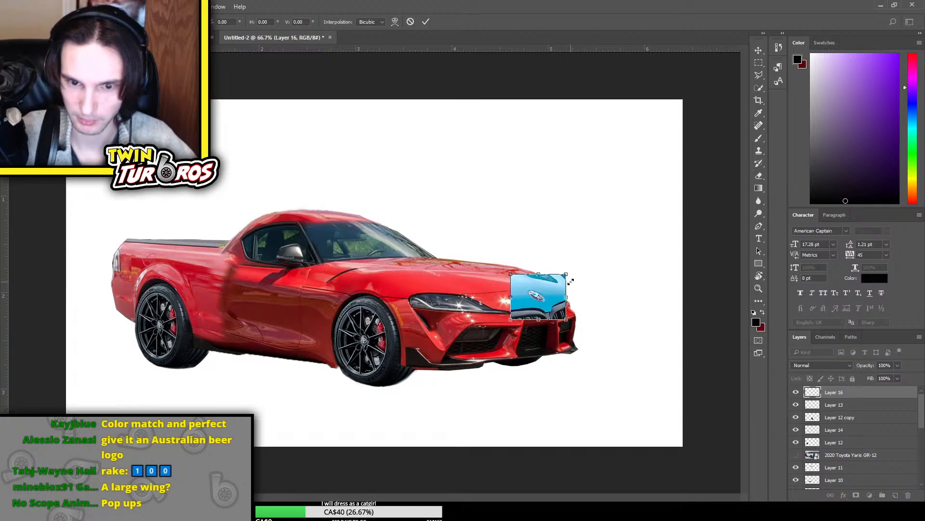
key("Return")
Erase some blue bodywork at the upper corner of the badge patch nearest the windshield
key("ctrl+plus")
key("ctrl+plus")
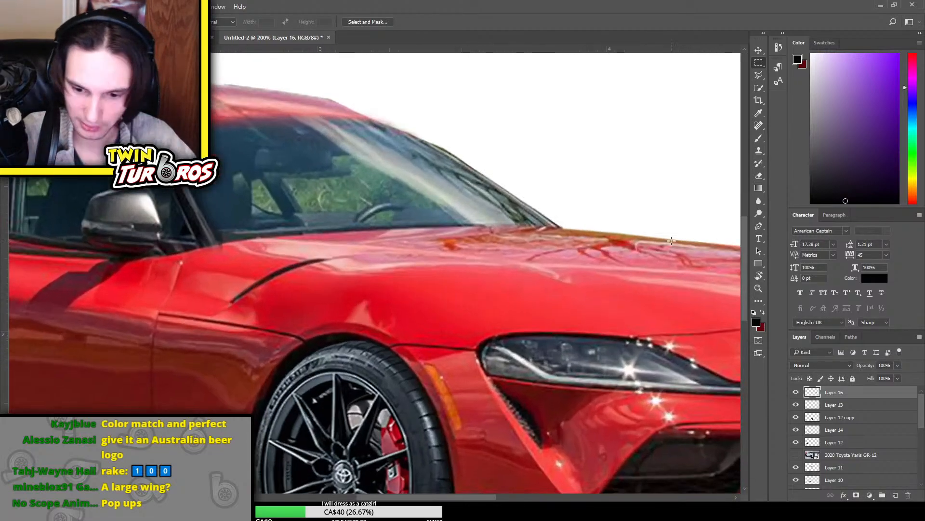
left_click_drag(671, 245, 158, 229)
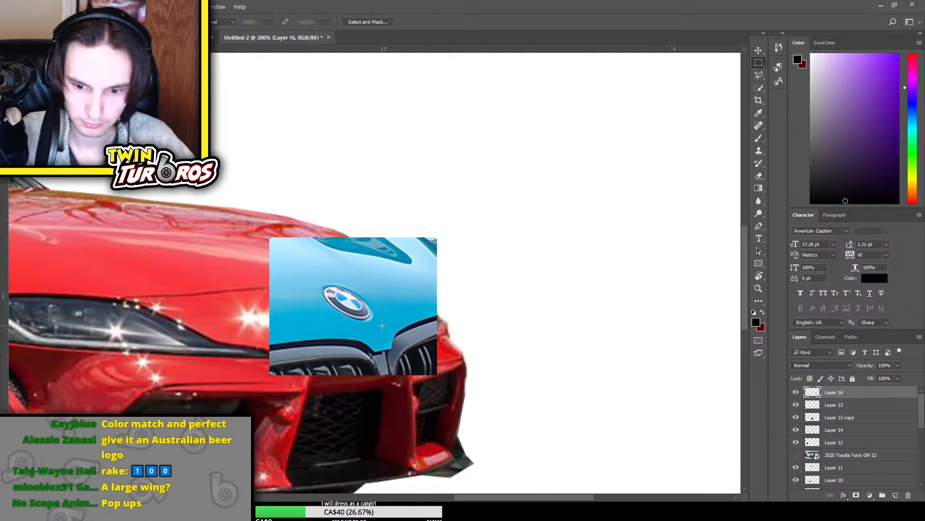
key("e")
left_click_drag(294, 262, 271, 284)
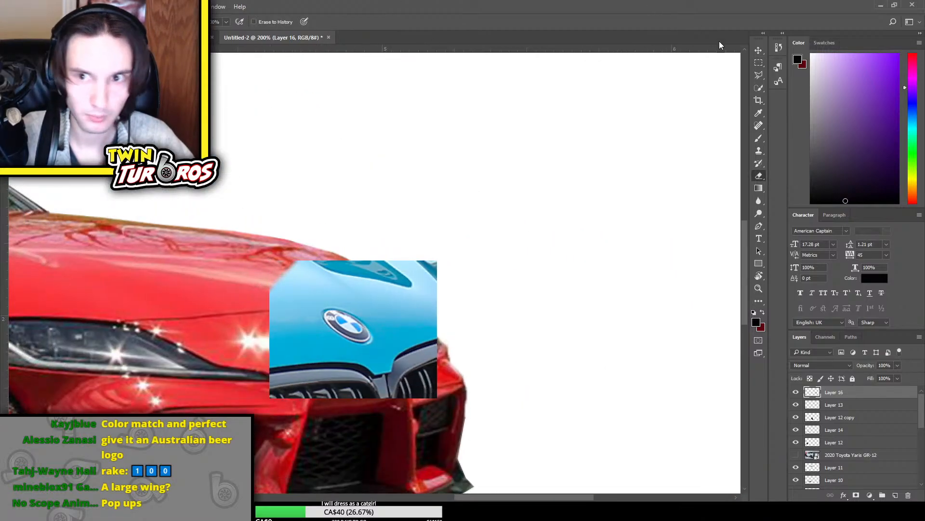
left_click(759, 62)
left_click(776, 74)
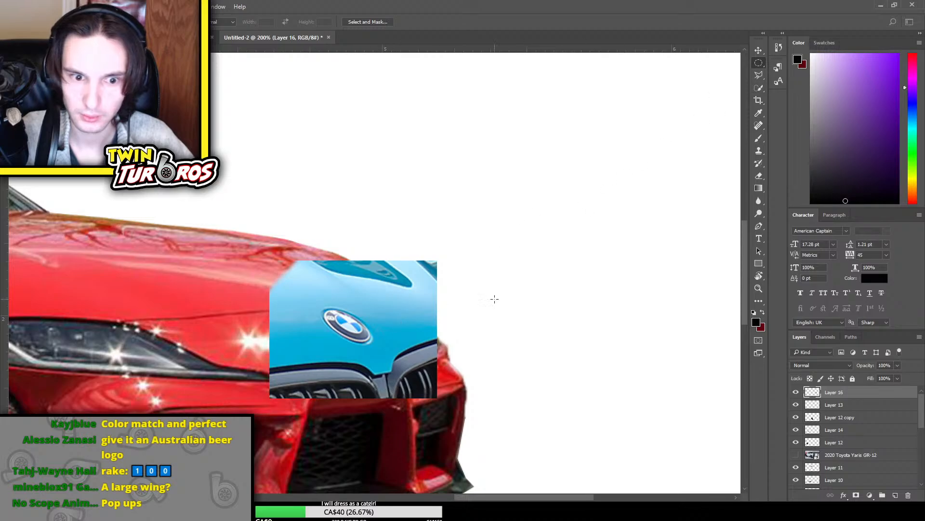
left_click(758, 76)
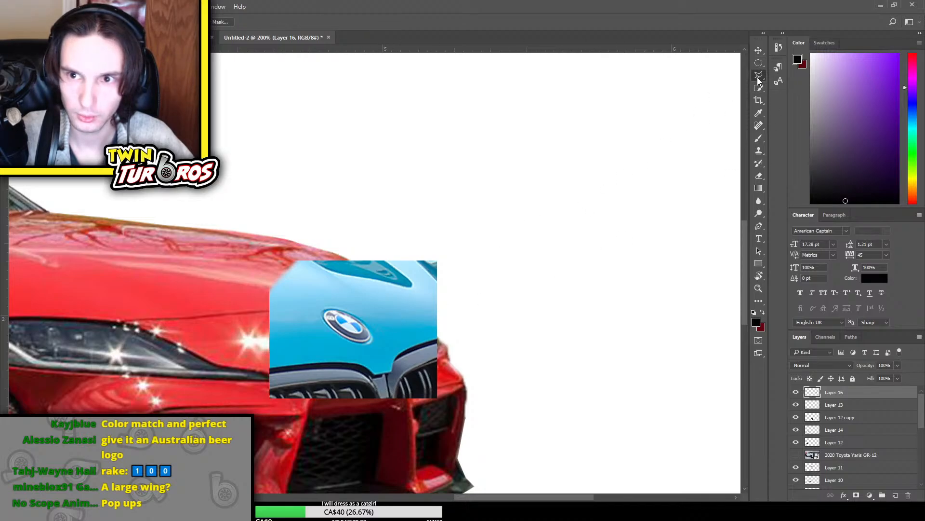
left_click(793, 91)
left_click(328, 306)
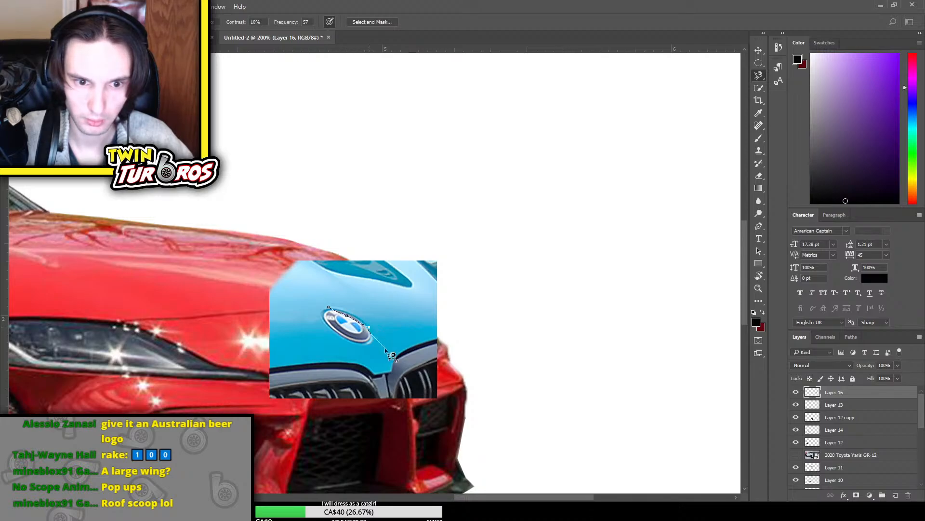
key("Escape")
left_click(334, 368)
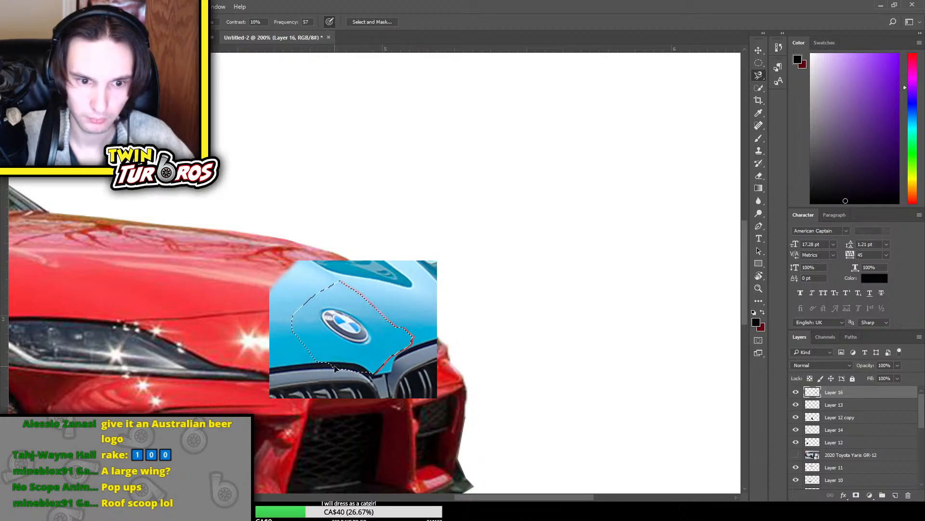
key("Escape")
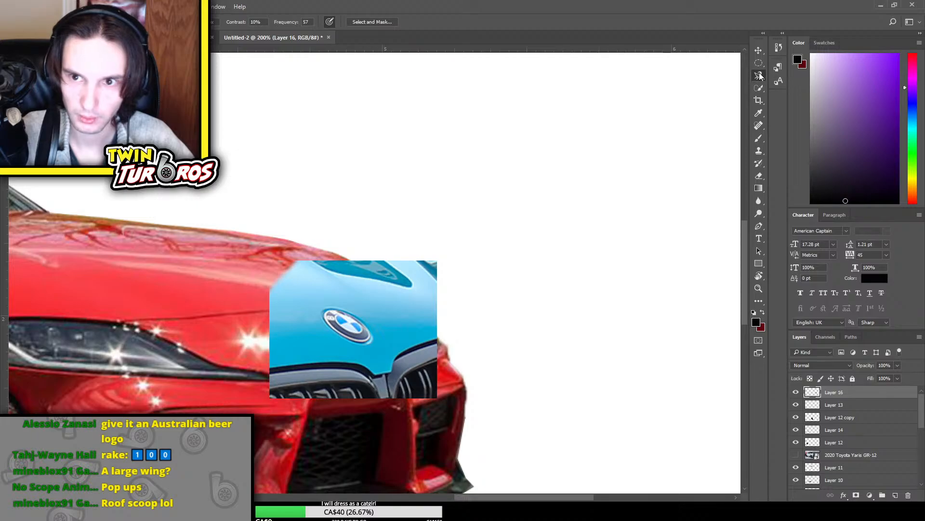
Isolate the BMW badge with a Quick Selection and delete the blue bodywork and grille around it
key("ctrl+plus")
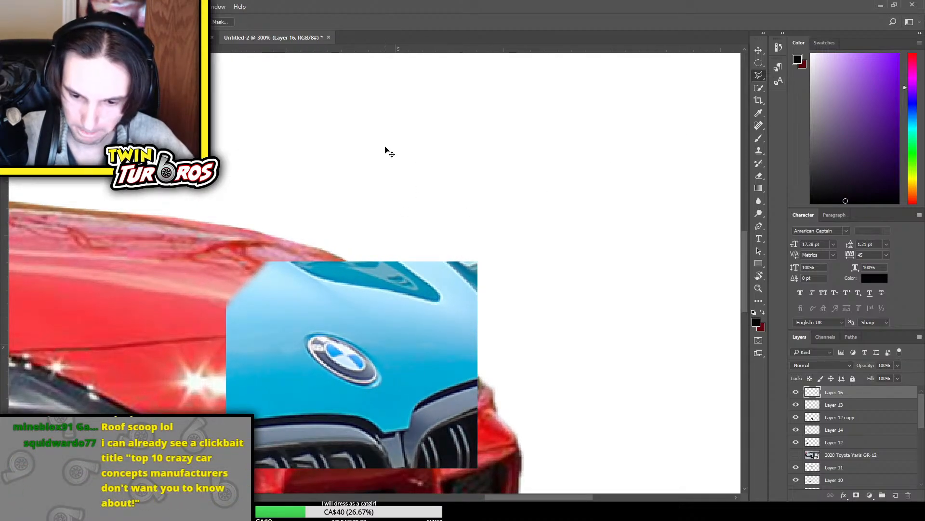
key("ctrl+plus")
scroll(393, 157, "down", 2)
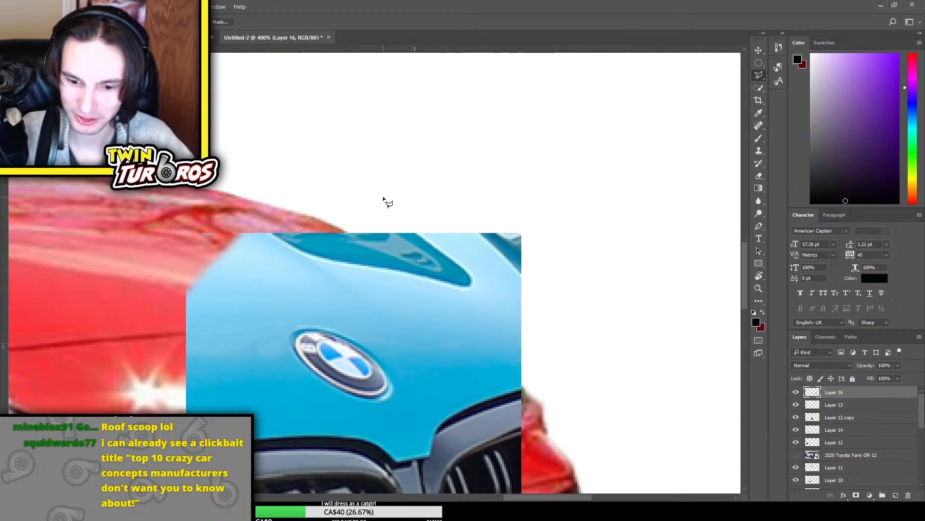
left_click(760, 88)
mouse_move(341, 358)
left_mouse_down()
mouse_move(359, 381)
mouse_move(354, 392)
mouse_move(306, 347)
mouse_move(345, 343)
mouse_move(376, 366)
mouse_move(389, 388)
mouse_move(362, 395)
left_mouse_up()
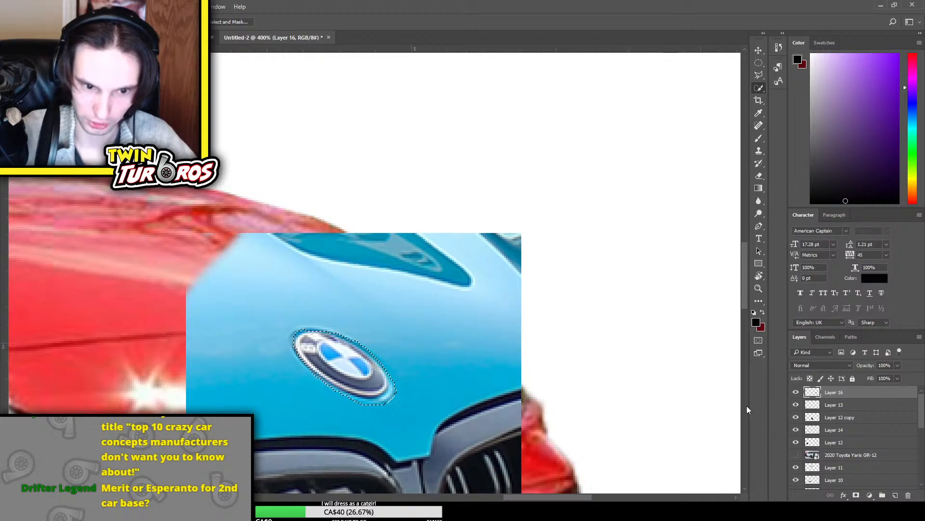
key("ctrl+shift+i")
key("Delete")
key("ctrl+d")
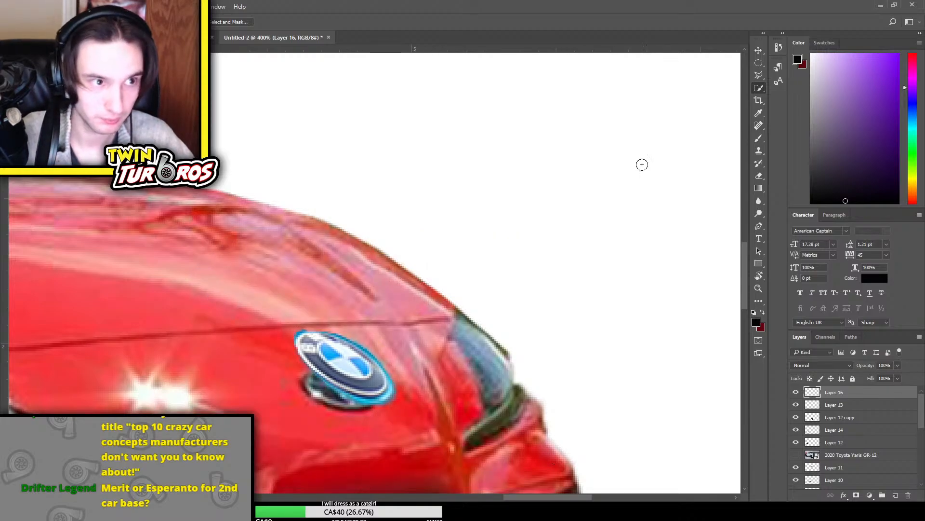
Move the cut-out BMW badge down so it covers the Toyota emblem on the car's nose
key("ctrl+t")
left_click_drag(355, 378, 350, 395)
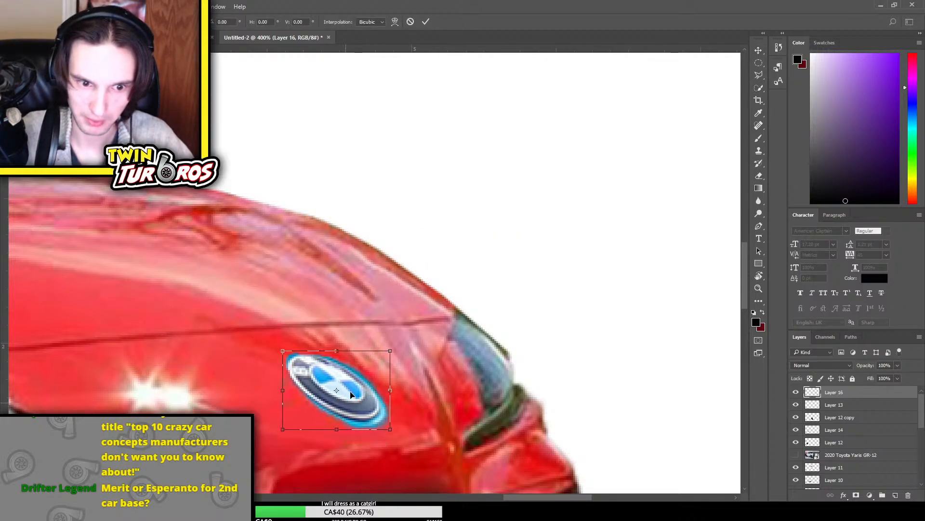
key("Return")
key("ctrl+minus")
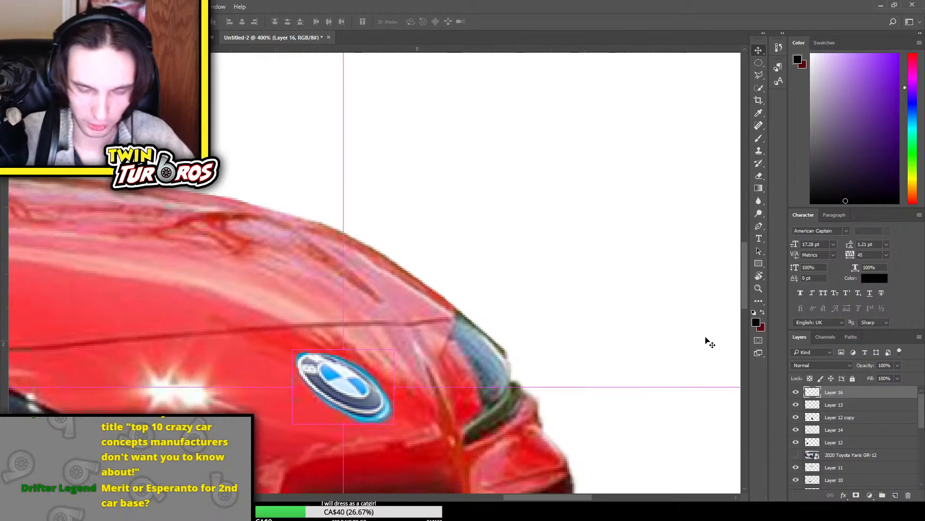
key("ctrl+minus")
key("ctrl+minus")
key("ctrl+plus")
key("ctrl+plus")
scroll(305, 317, "down", 3)
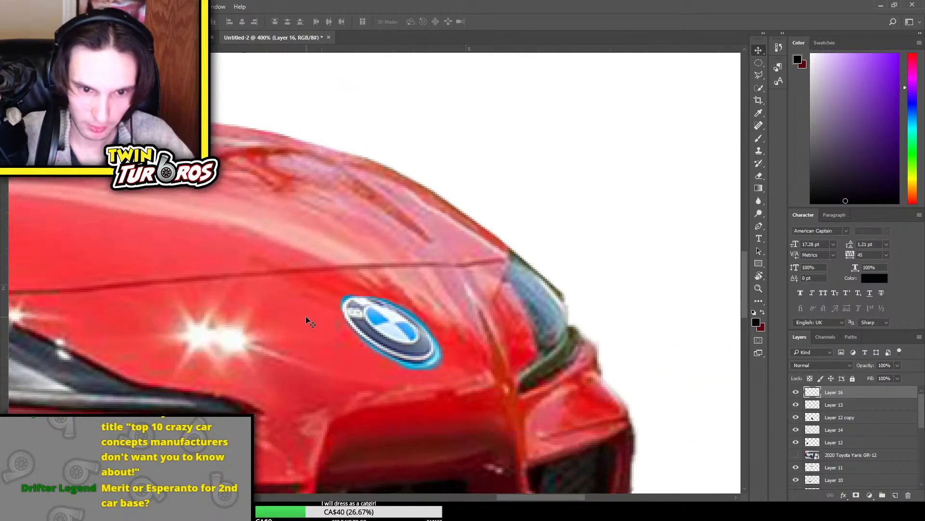
Erase the remaining blue fringe around the rim of the BMW badge
scroll(306, 316, "down", 1)
key("e")
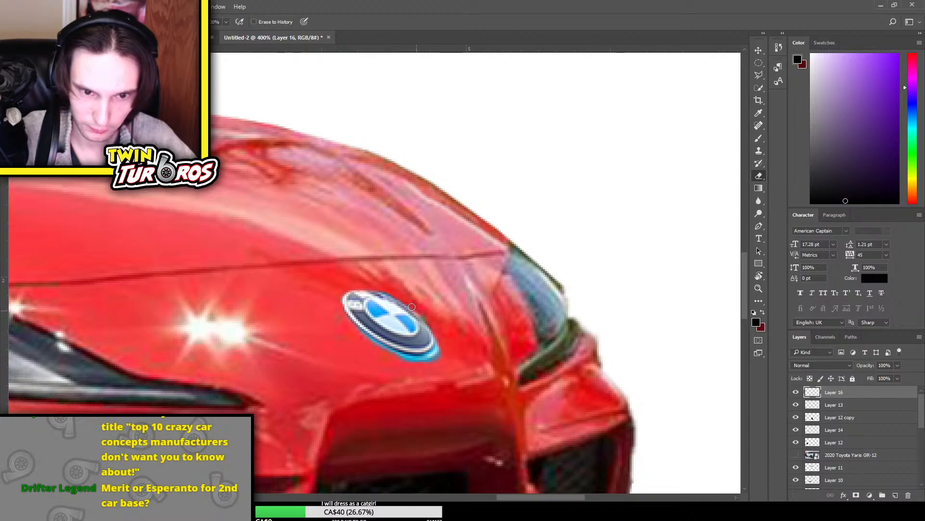
mouse_move(436, 332)
left_mouse_down()
mouse_move(414, 372)
mouse_move(443, 348)
mouse_move(416, 374)
mouse_move(441, 350)
mouse_move(393, 348)
mouse_move(441, 359)
mouse_move(421, 366)
mouse_move(383, 350)
left_mouse_up()
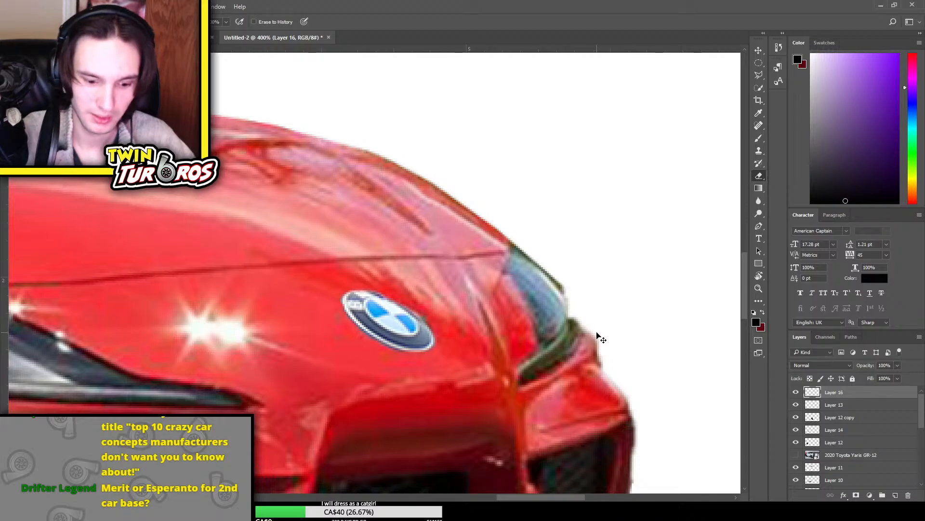
key("ctrl+minus")
key("ctrl+minus")
key("ctrl+minus")
key("ctrl+minus")
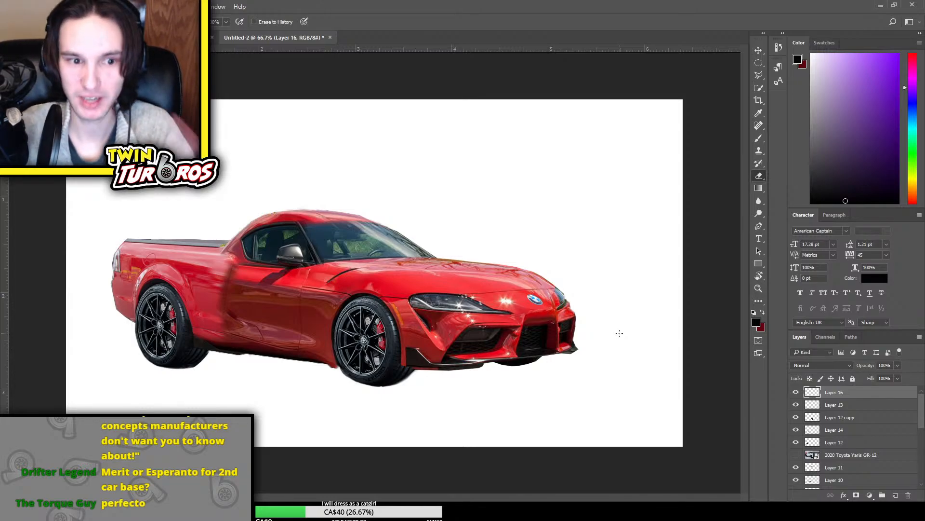
Toggle the visibility of Layer 3 copy, Layer 8, Layer 4 and Layer 15 to examine what each contributes to the car
scroll(797, 436, "down", 5)
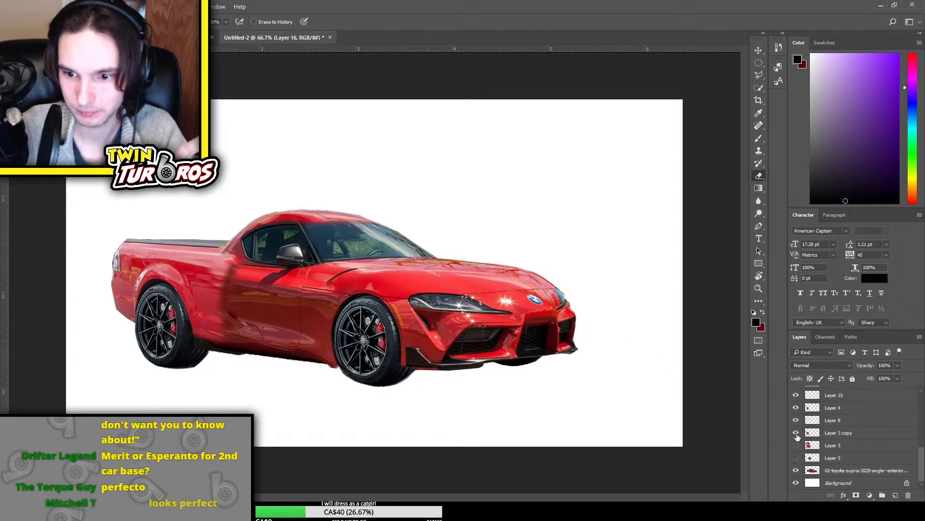
left_click(797, 435)
left_click(797, 436)
left_click(797, 436)
left_click(797, 436)
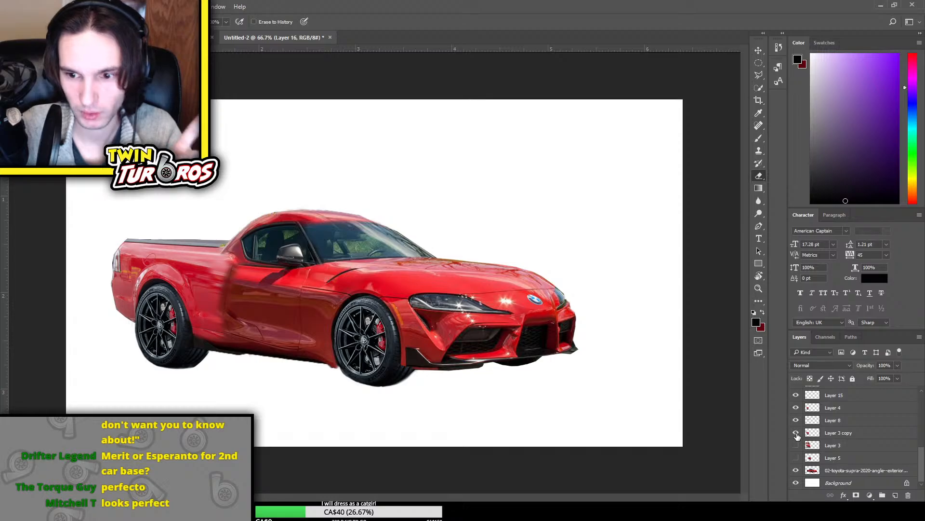
left_click(795, 421)
left_click(795, 421)
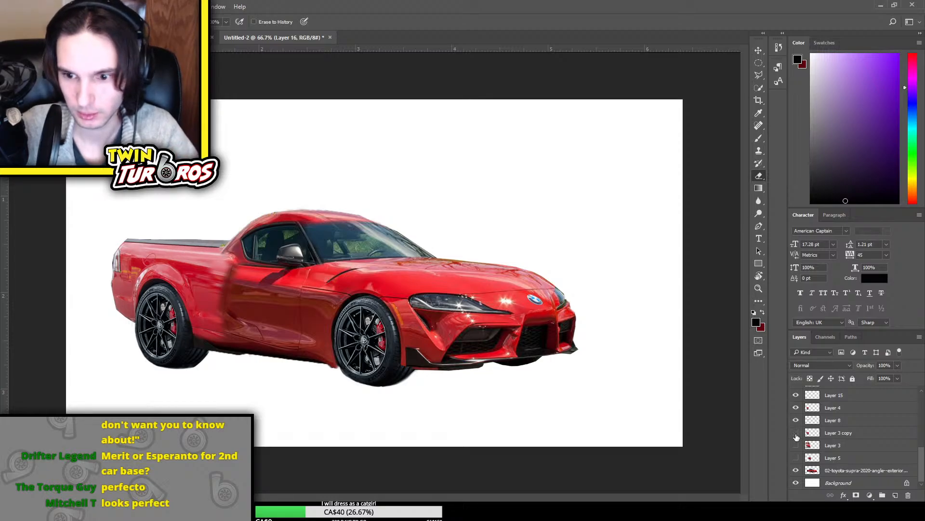
left_click(796, 433)
left_click(796, 433)
scroll(807, 434, "up", 1)
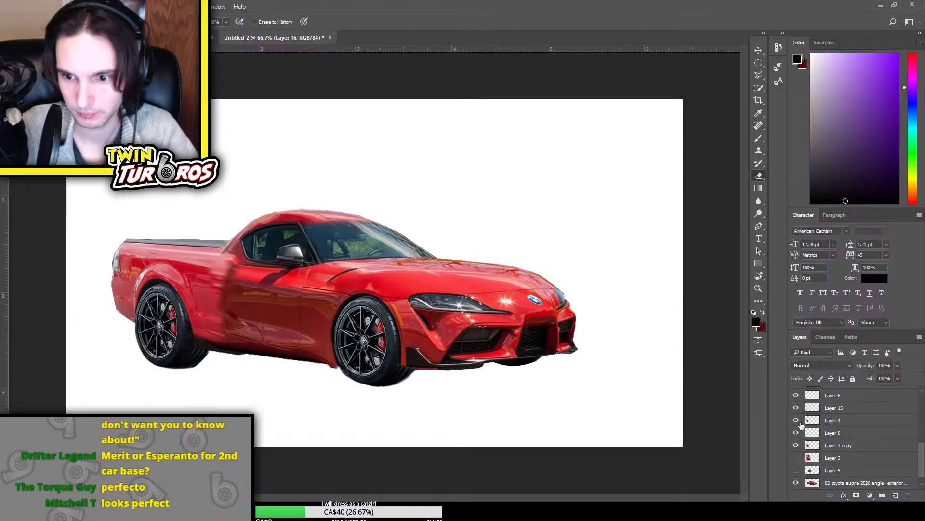
left_click(796, 420)
left_click(795, 420)
left_click(796, 408)
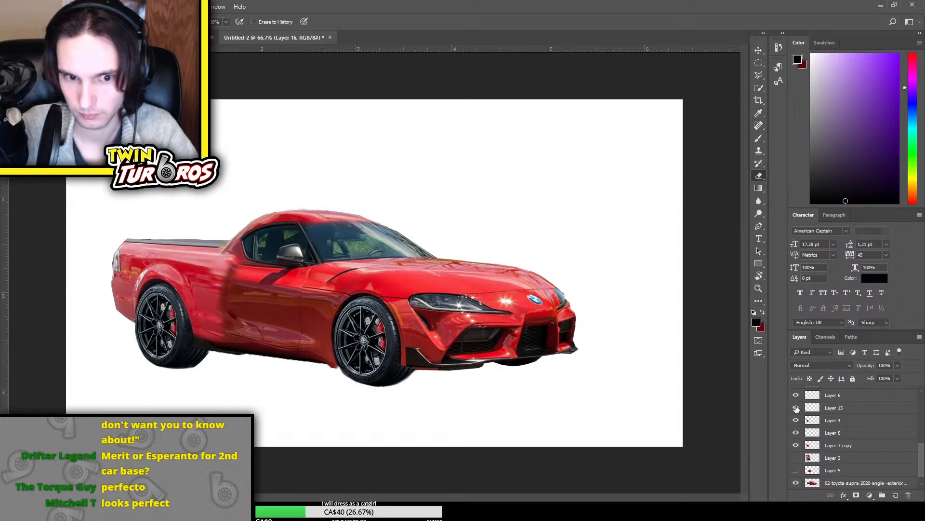
Duplicate Layer 15, Layer 4, Layer 8 and Layer 3 copy together and merge the duplicates into a single layer
left_click(841, 414)
left_click(849, 447, "shift")
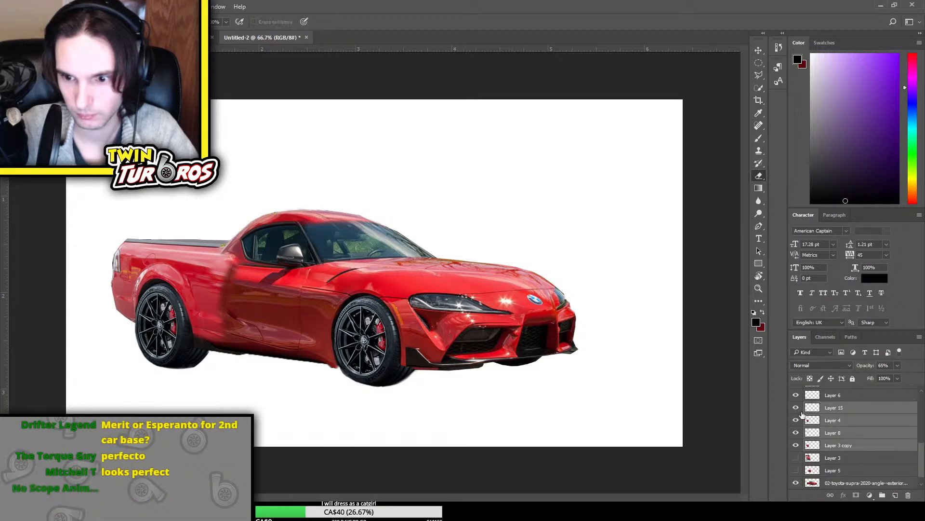
left_click(796, 408)
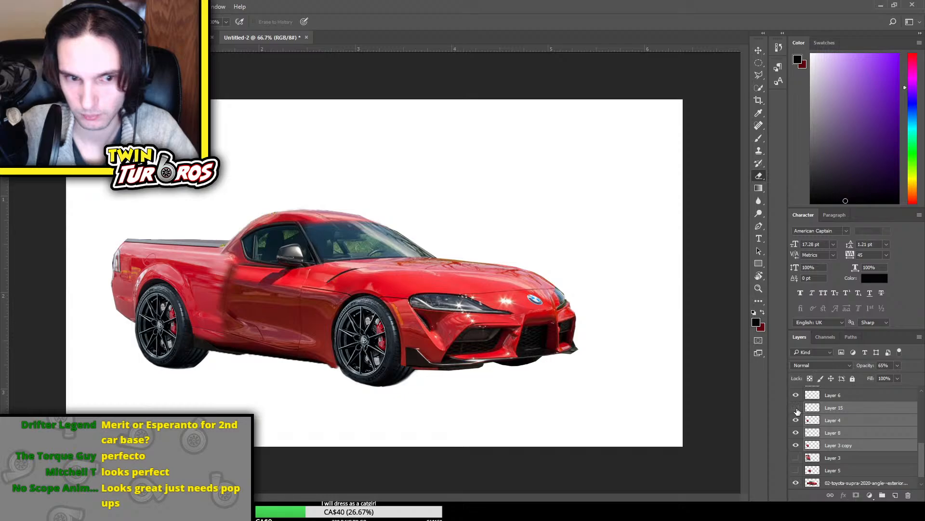
mouse_move(798, 410)
left_mouse_down()
mouse_move(798, 445)
mouse_move(796, 407)
left_mouse_up()
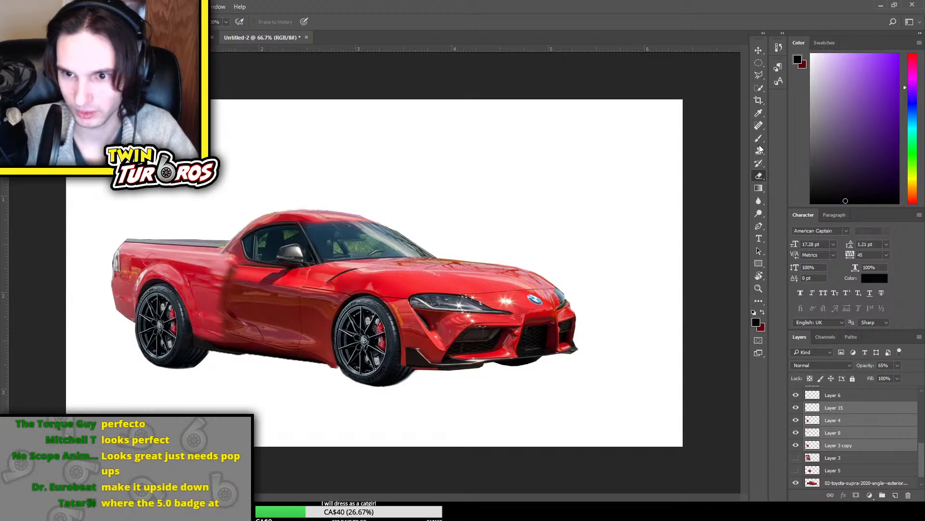
key("ctrl+j")
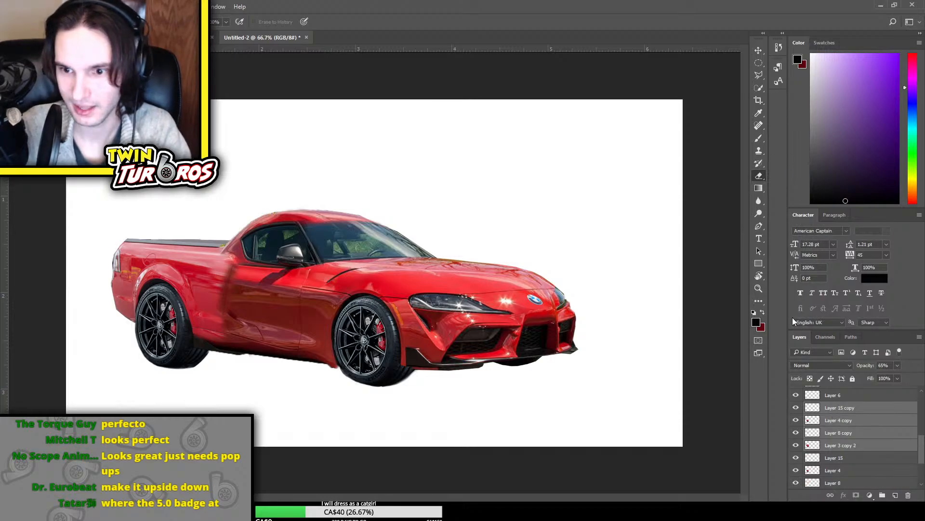
key("ctrl+e")
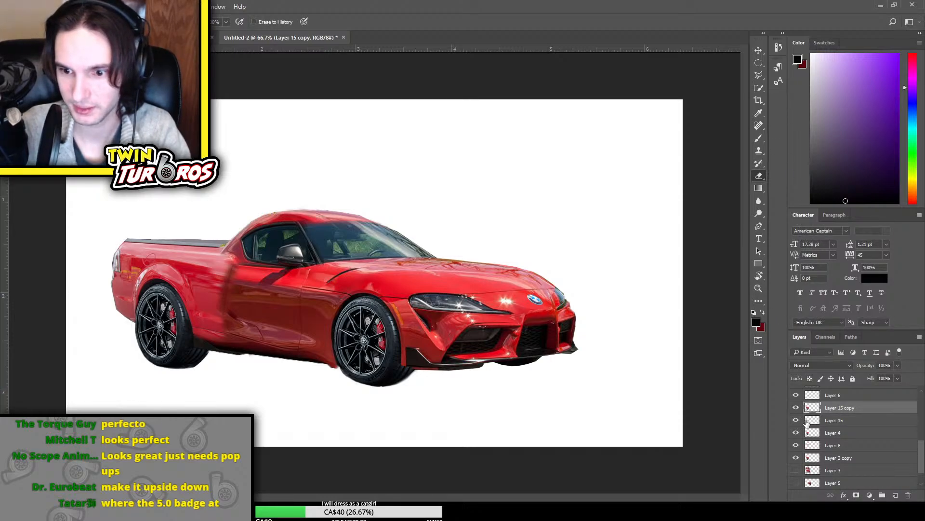
Hide Layer 15, Layer 4, Layer 8 and Layer 3 copy, and toggle the merged Layer 15 copy to check it
left_click_drag(796, 420, 798, 457)
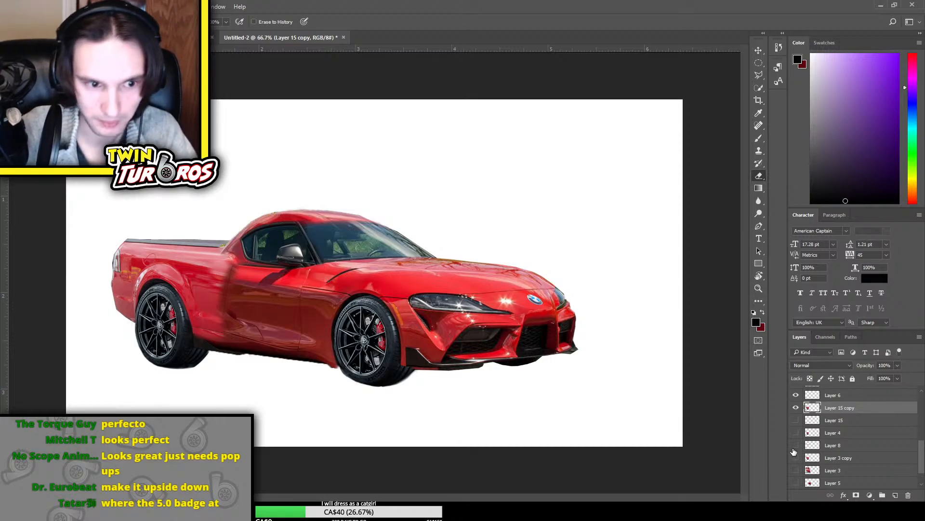
left_click(794, 409)
left_click(794, 408)
left_click(795, 408)
left_click(795, 409)
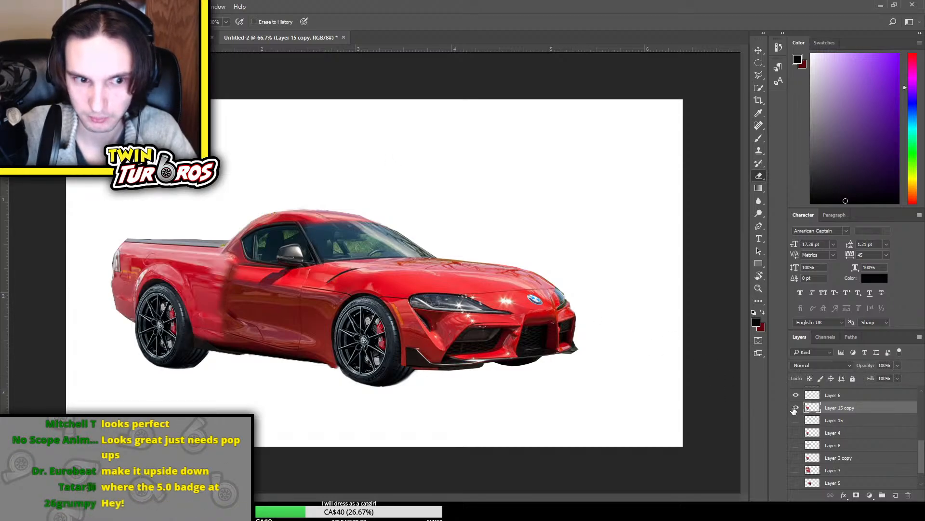
left_click(795, 409)
left_click(795, 409)
left_click(794, 409)
left_click(795, 408)
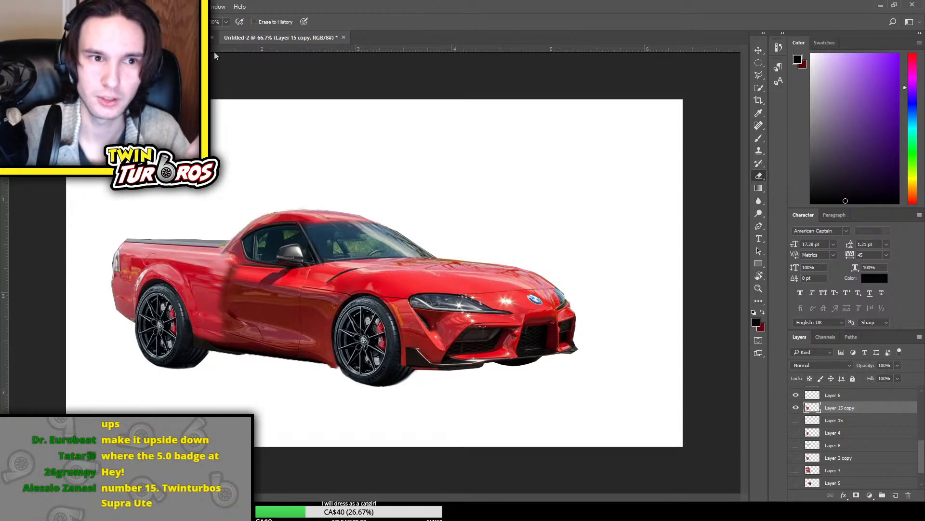
Adjust the colour of Layer 15 copy to blend the rear bodywork with the door
key("i")
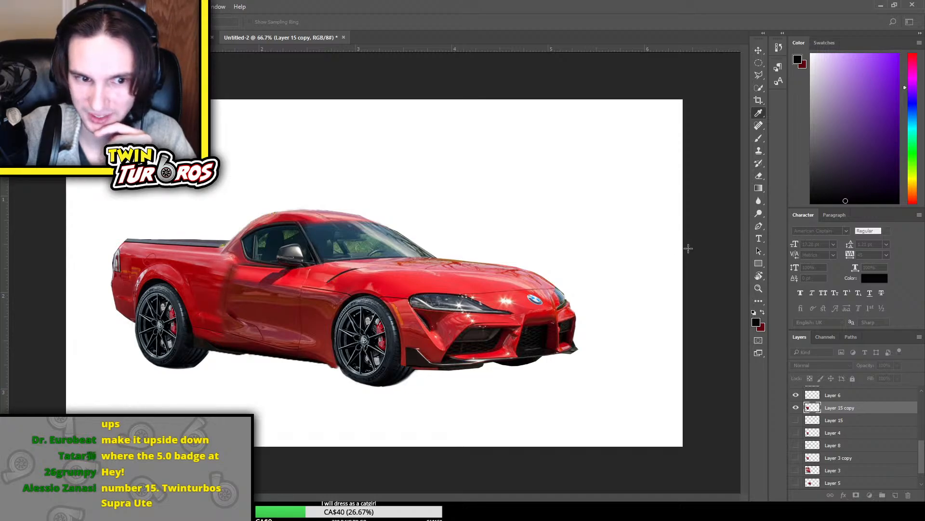
mouse_move(699, 245)
left_mouse_down()
mouse_move(738, 239)
mouse_move(727, 211)
mouse_move(738, 193)
mouse_move(746, 199)
mouse_move(685, 243)
mouse_move(699, 234)
mouse_move(709, 246)
mouse_move(694, 243)
left_mouse_up()
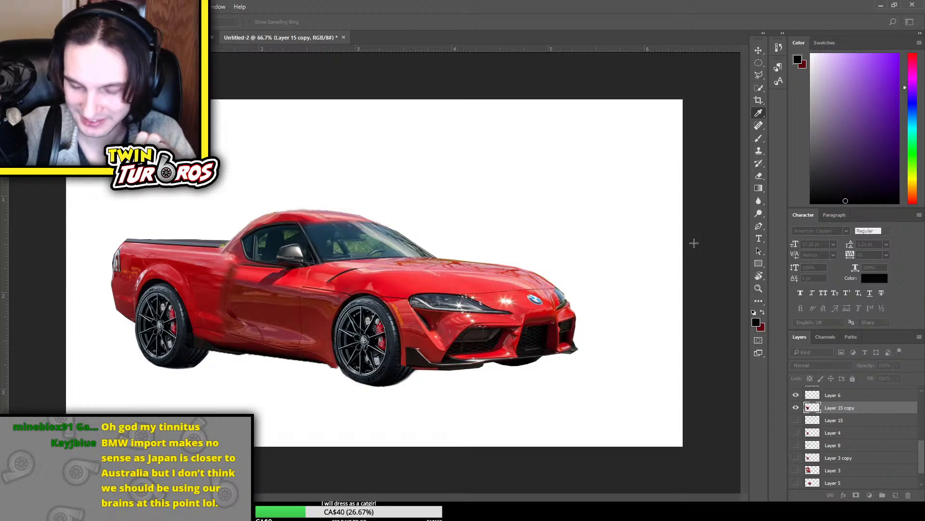
key("e")
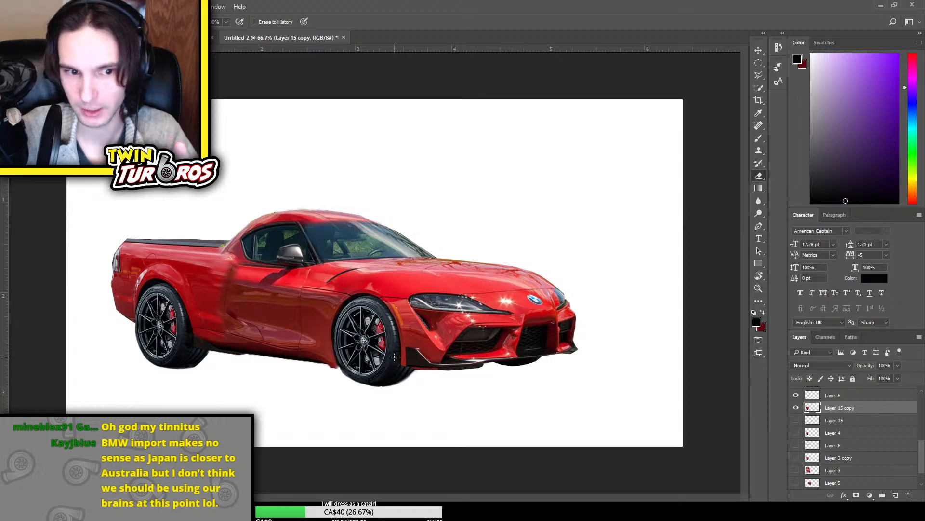
Toggle the visibility of the base Toyota Supra photo layer to examine the door area, and make that layer active
left_click(759, 62)
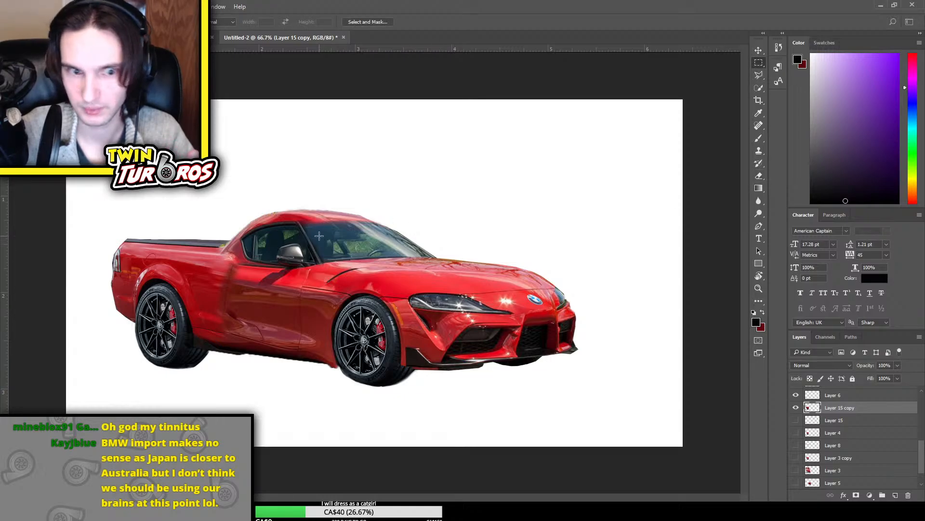
left_click_drag(199, 269, 375, 374)
scroll(853, 434, "down", 2)
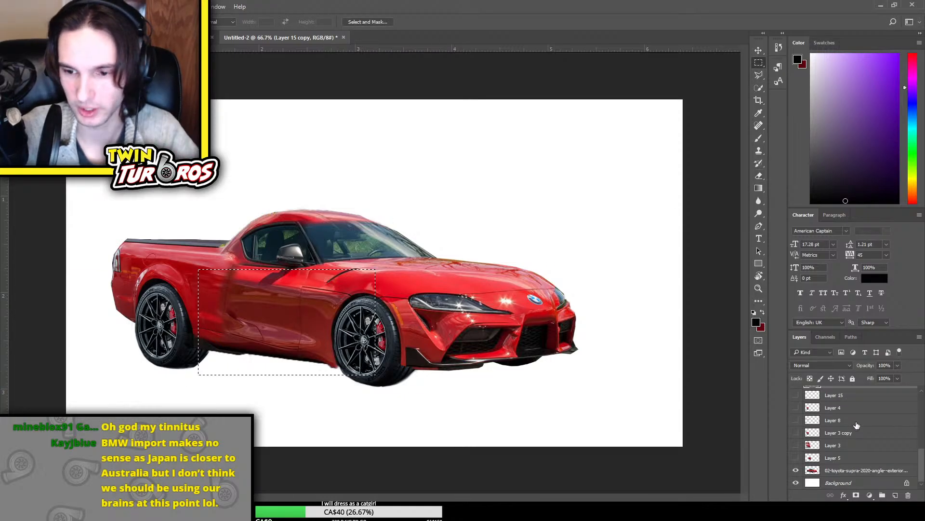
left_click(794, 471)
left_click(795, 471)
left_click(795, 471)
left_click(794, 471)
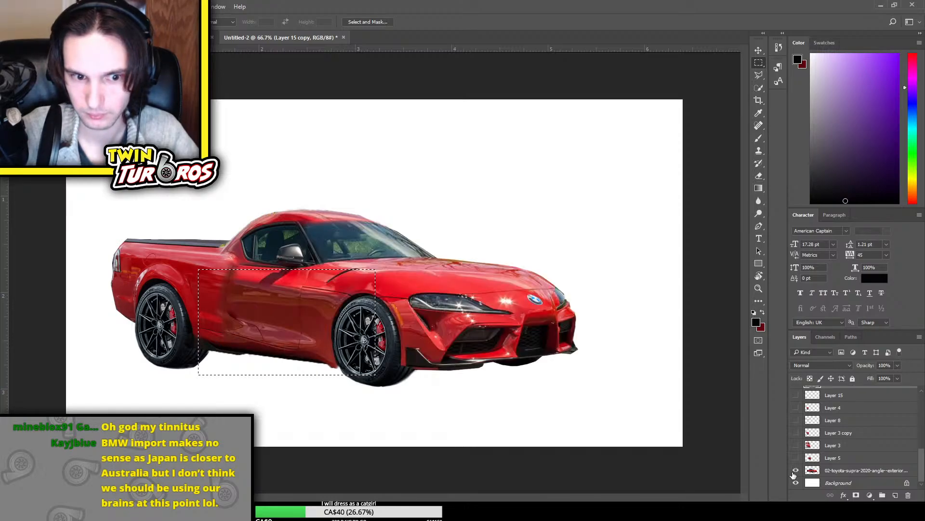
left_click(795, 471)
left_click(795, 472)
left_click(857, 471)
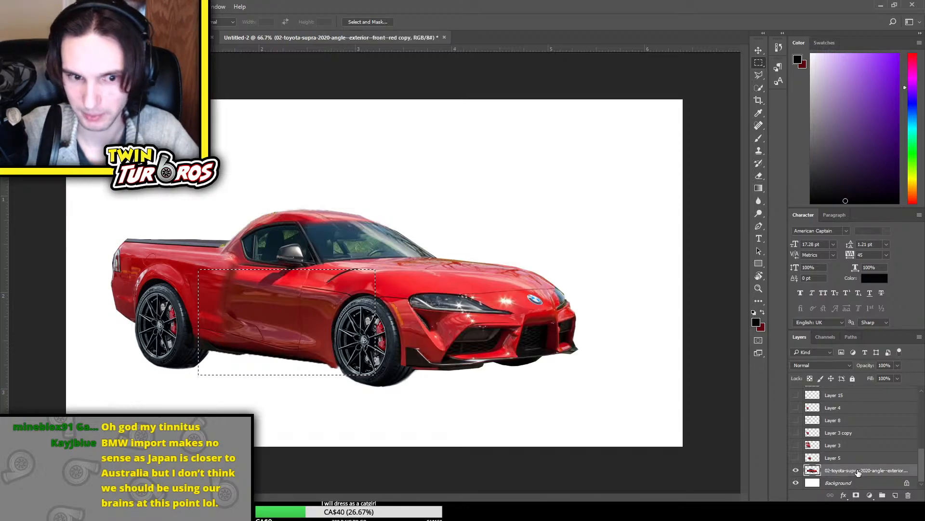
Copy a rectangular area around the door from the base Supra layer to a new layer, aligned over the original door
left_click(758, 62)
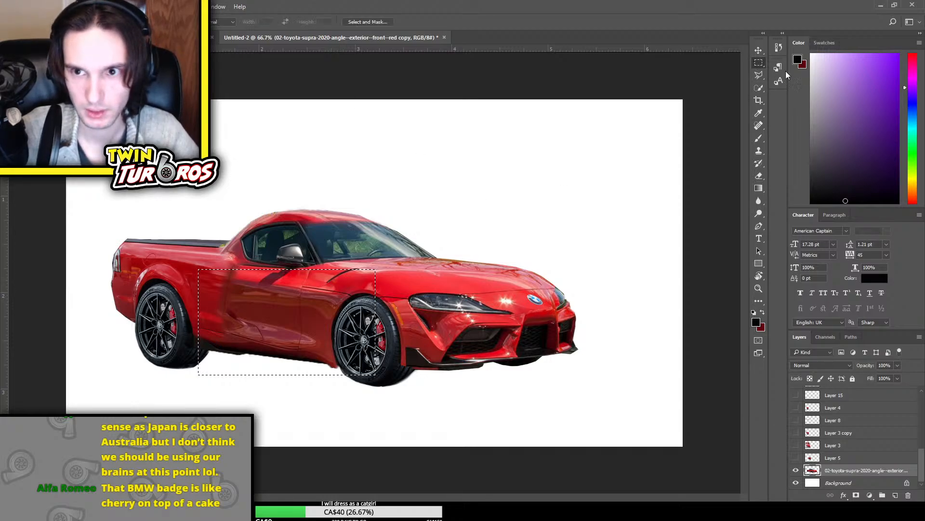
left_click(278, 275)
left_click_drag(213, 280, 333, 390)
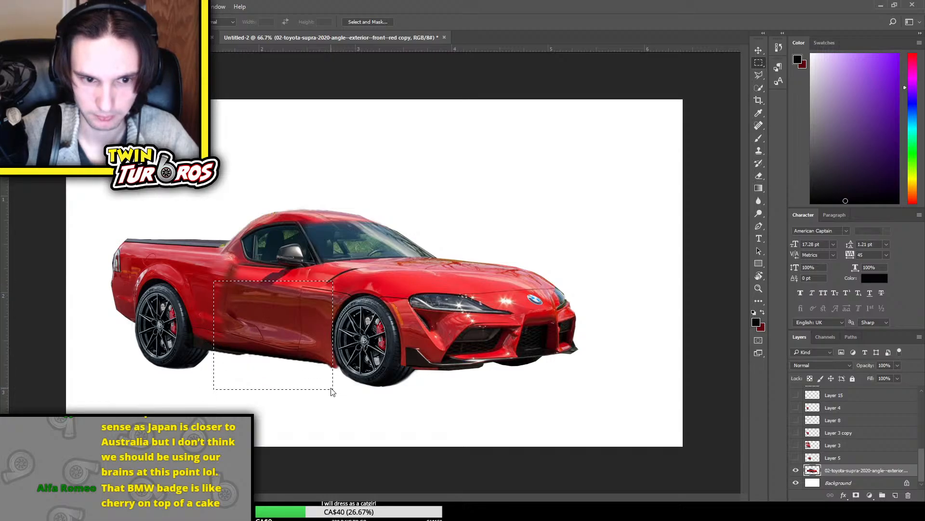
key("ctrl+v")
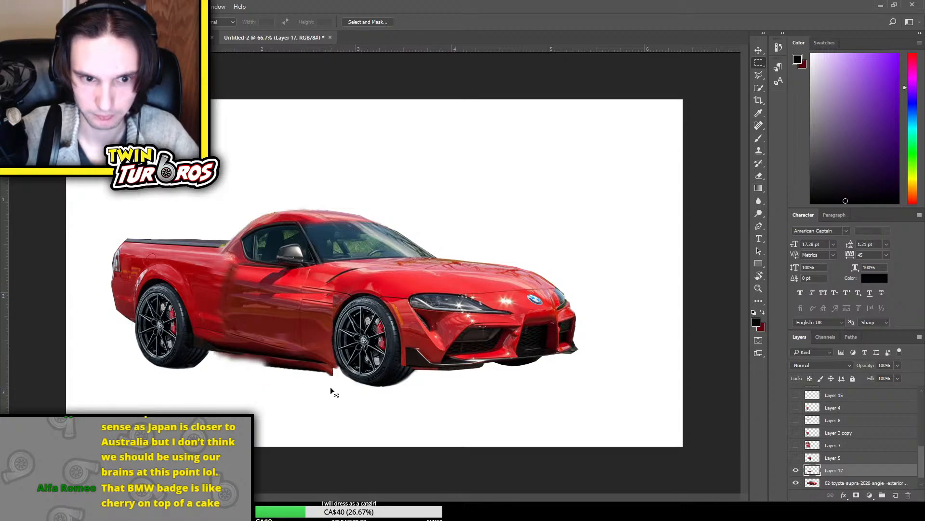
left_click(758, 50)
key("Up")
key("Up")
key("Up")
key("Up")
key("Up")
key("Up")
key("Up")
key("Up")
key("Up")
key("Up")
key("Up")
key("Up")
key("Up")
key("Up")
key("Up")
key("Up")
key("Up")
key("Up")
key("Up")
key("Up")
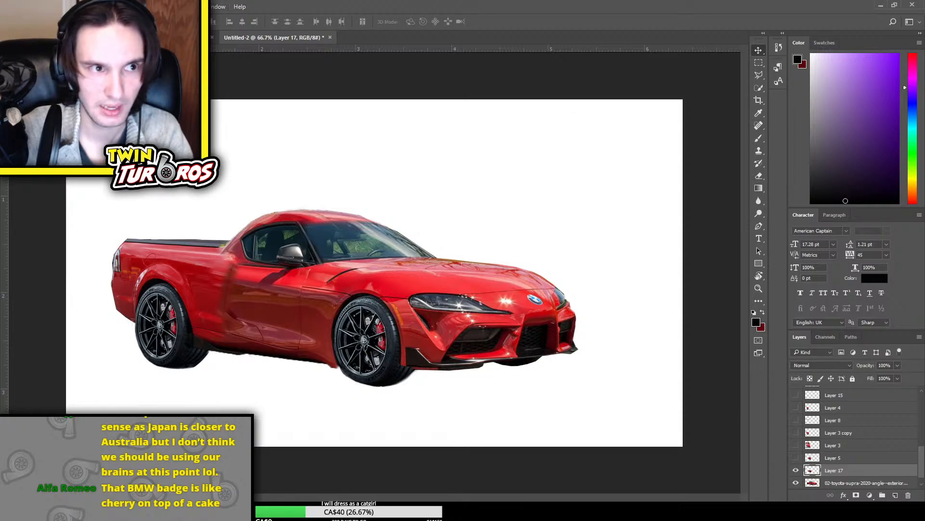
Try a tonal adjustment that lightens the copied door on Layer 17
key("i")
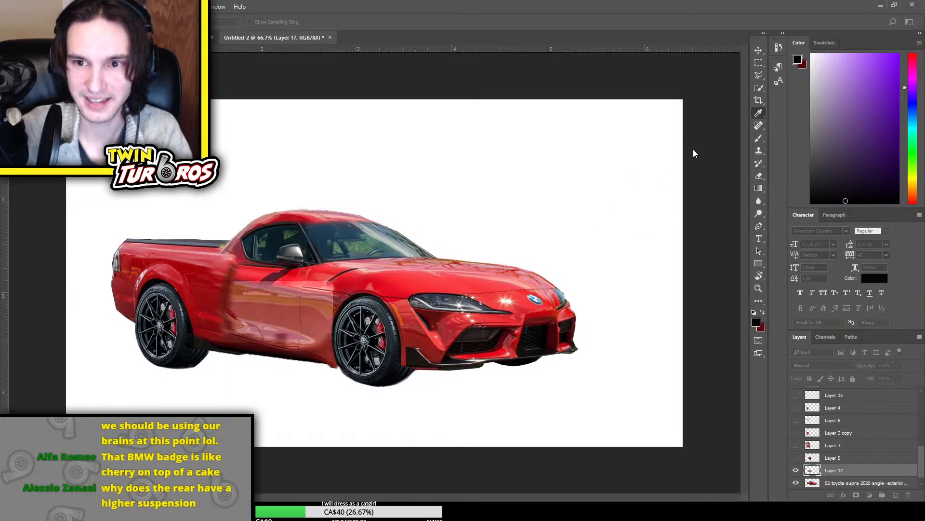
key("v")
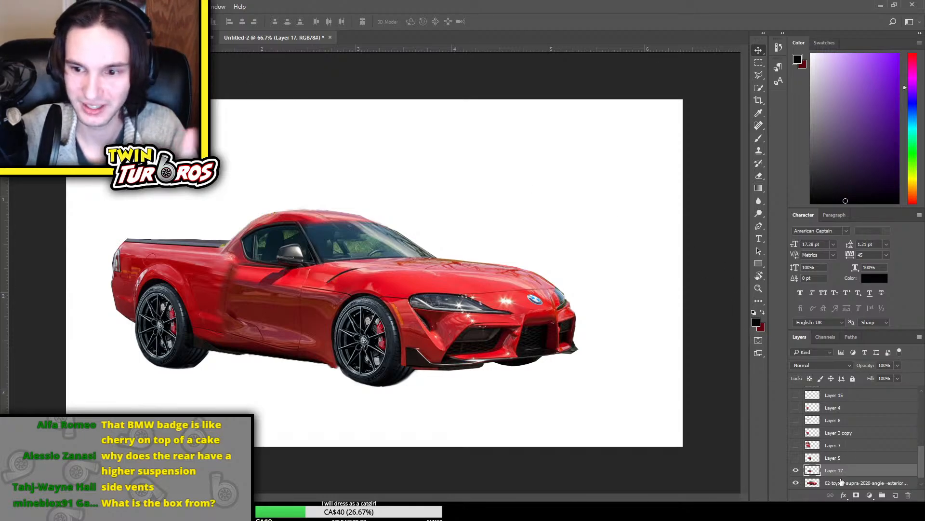
scroll(841, 481, "down", 1)
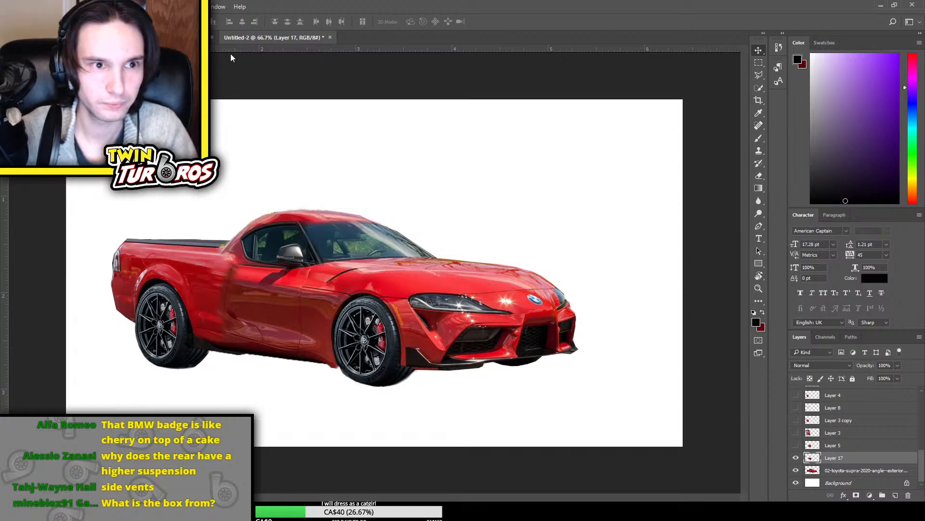
Adjust the tone and colour of the copied door on Layer 17 to a brighter, more saturated red with stronger contrast
key("i")
left_click_drag(688, 252, 701, 229)
left_click_drag(726, 191, 720, 182)
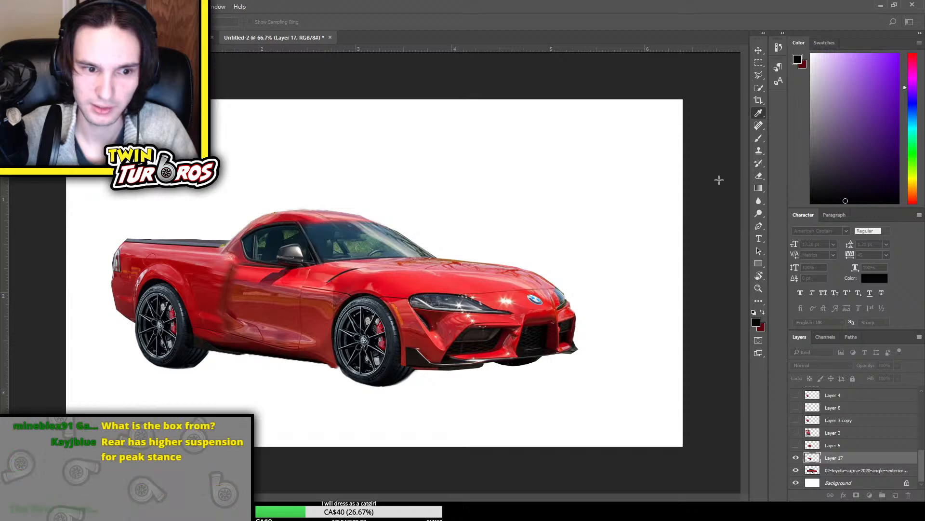
left_click_drag(743, 168, 764, 166)
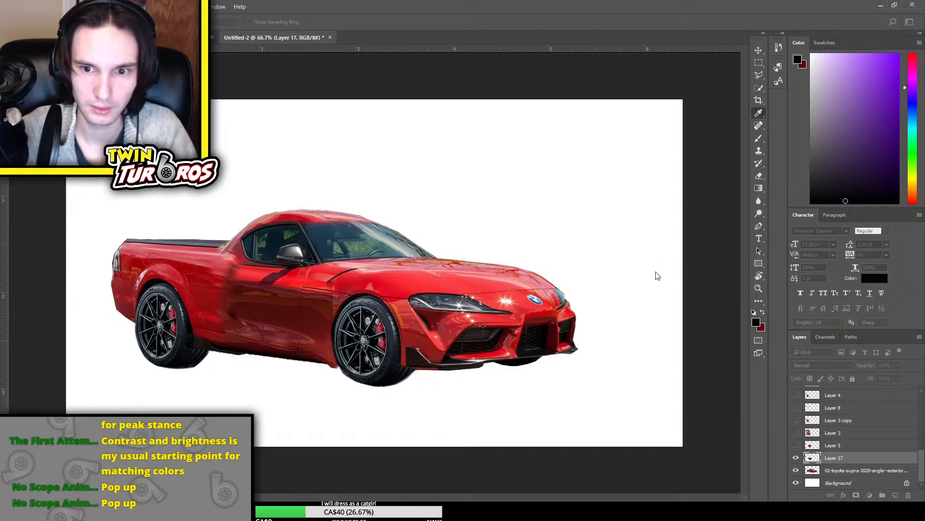
left_click_drag(656, 272, 682, 265)
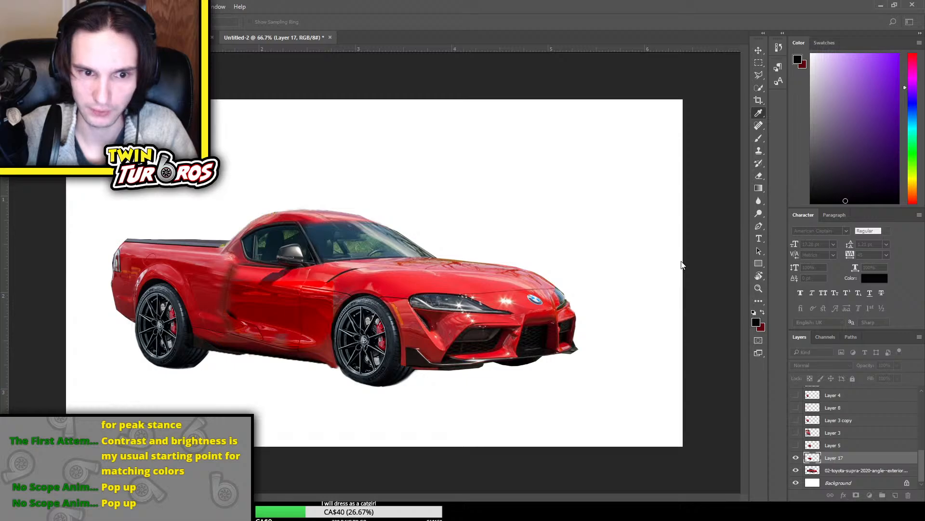
left_click(707, 223)
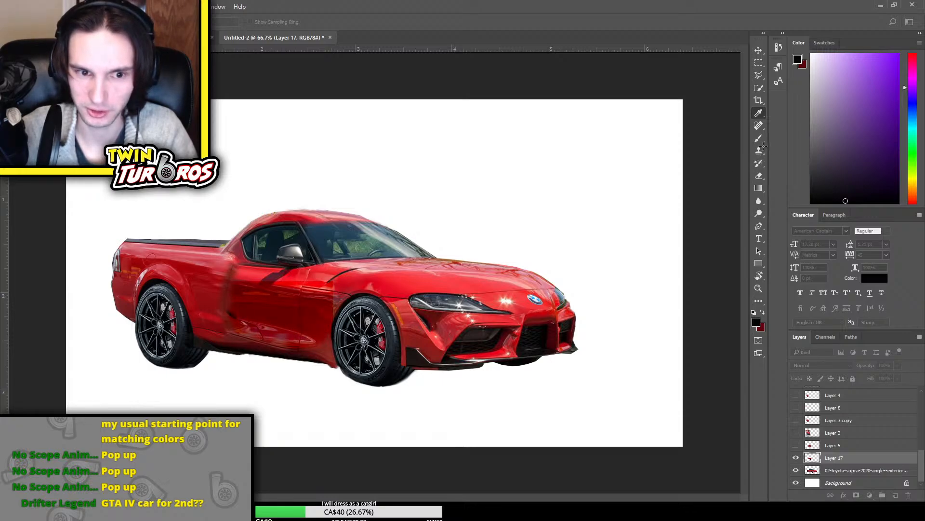
left_click_drag(764, 146, 767, 168)
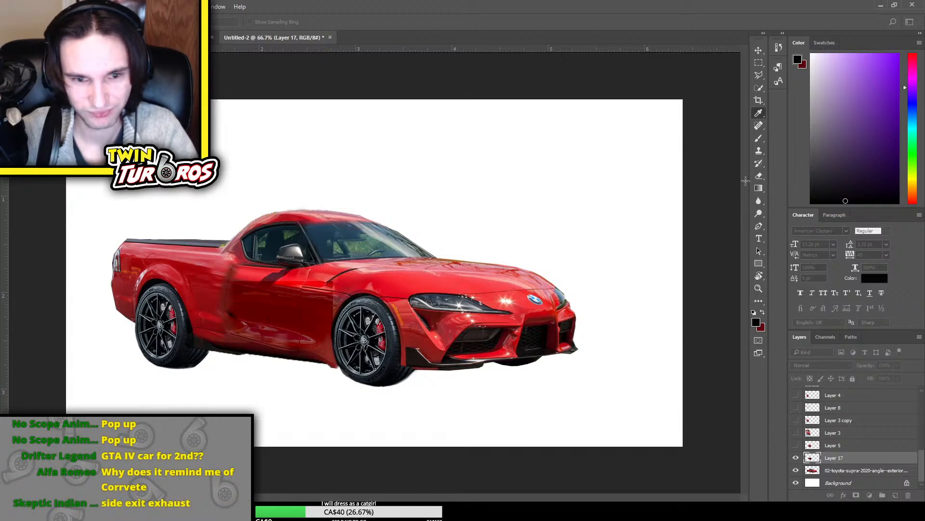
key("v")
Erase the front edge of the adjusted door patch beside the front wheel arch, and hide Layer 17
key("e")
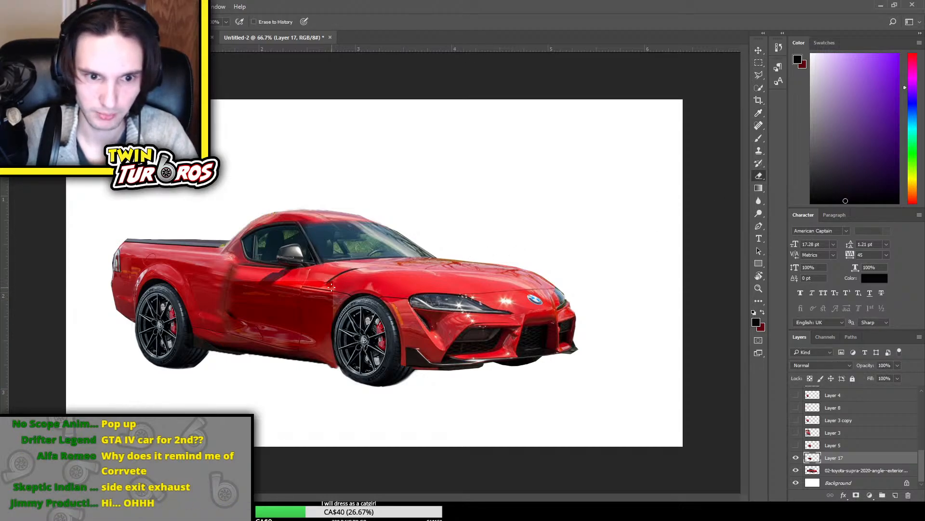
mouse_move(333, 284)
left_mouse_down()
mouse_move(341, 313)
mouse_move(336, 303)
left_mouse_up()
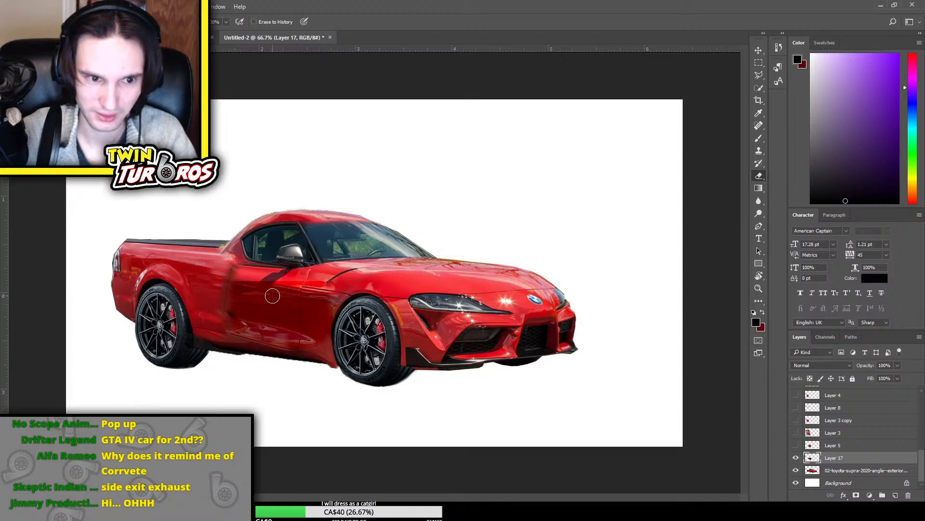
left_click(796, 458)
left_click(796, 460)
left_click(796, 460)
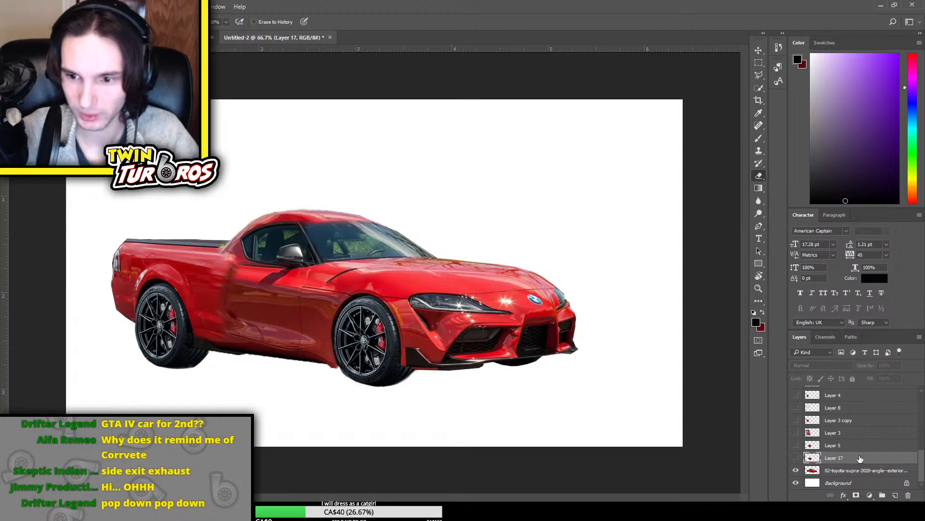
Toggle the visibility of Layer 5, Layer 15 copy and Layer 6 to examine what each contributes around the door's rear seam
left_click(795, 446)
left_click(796, 446)
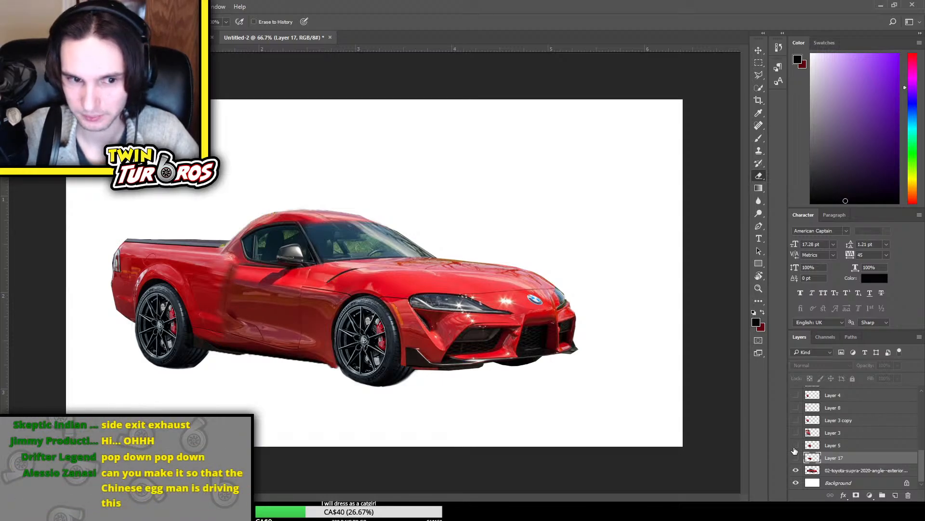
left_click(796, 446)
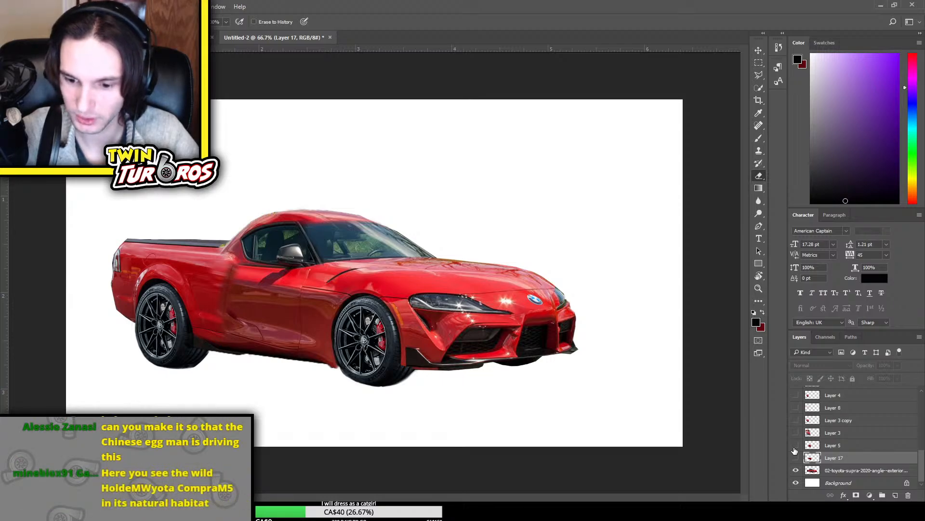
key("ctrl+plus")
key("ctrl+plus")
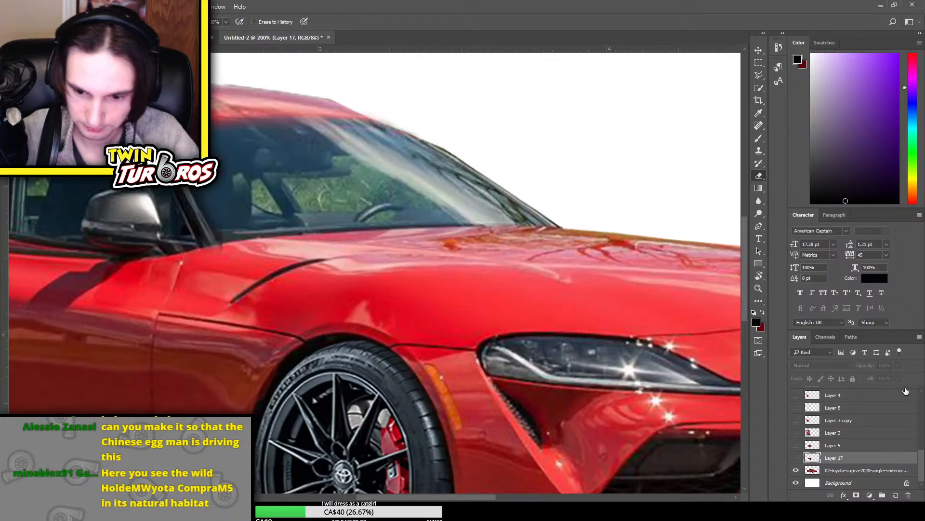
scroll(522, 355, "left", 3)
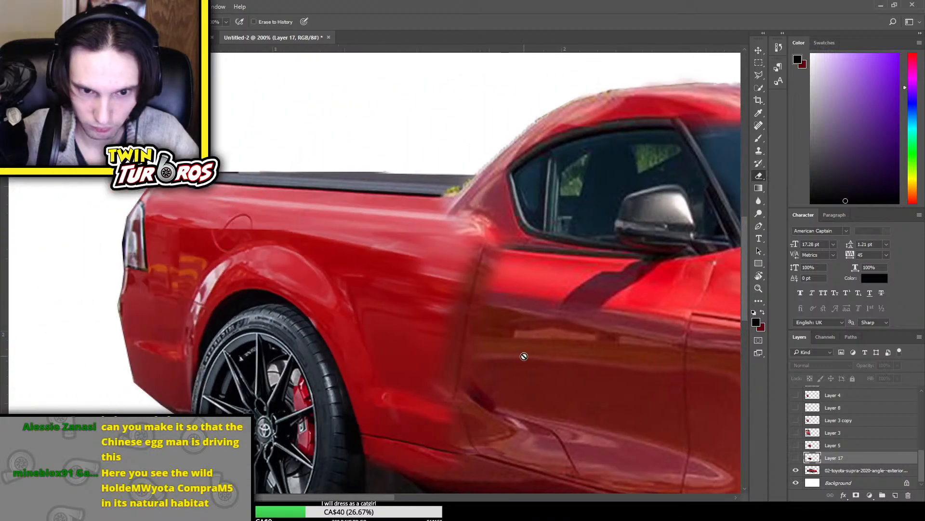
scroll(802, 419, "up", 2)
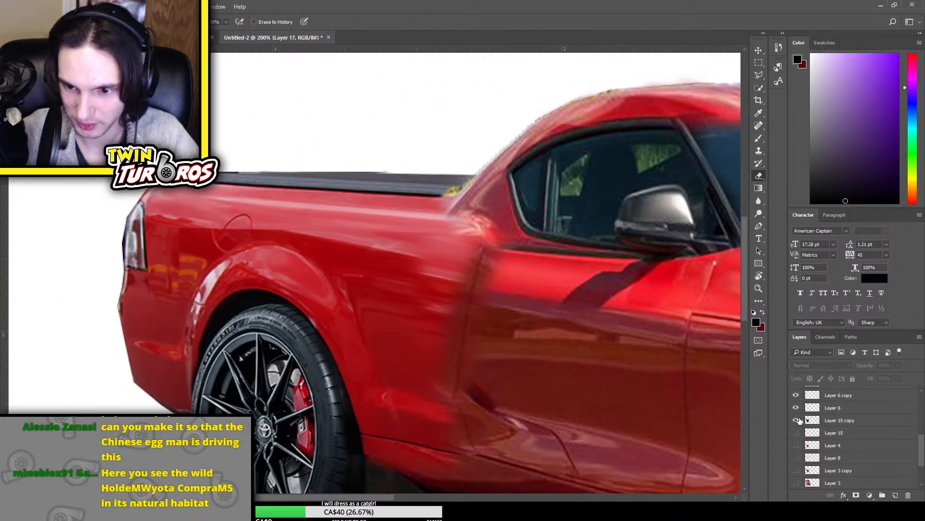
left_click(797, 420)
left_click(796, 420)
left_click(795, 407)
left_click(796, 408)
left_click(795, 408)
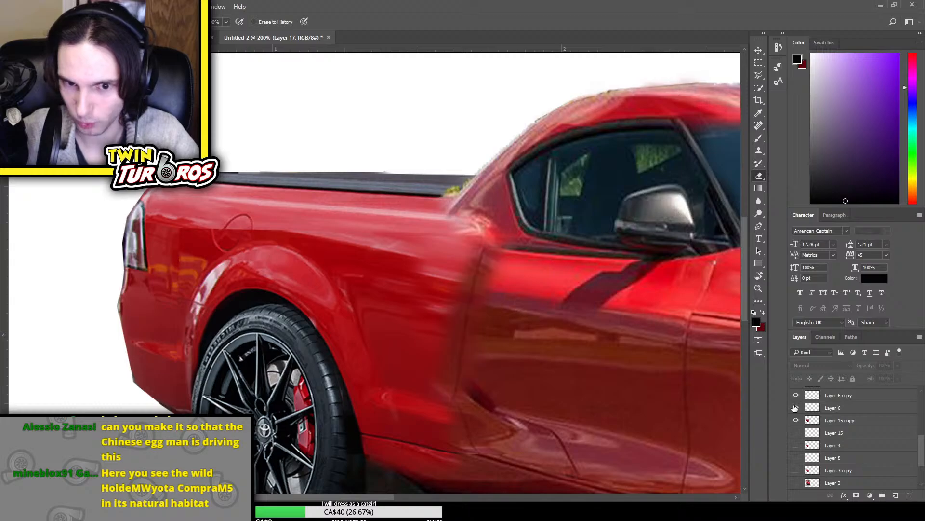
left_click(795, 408)
Erase the blurred patch on Layer 6 along the door's rear edge to soften the seam below the side window
left_click(839, 410)
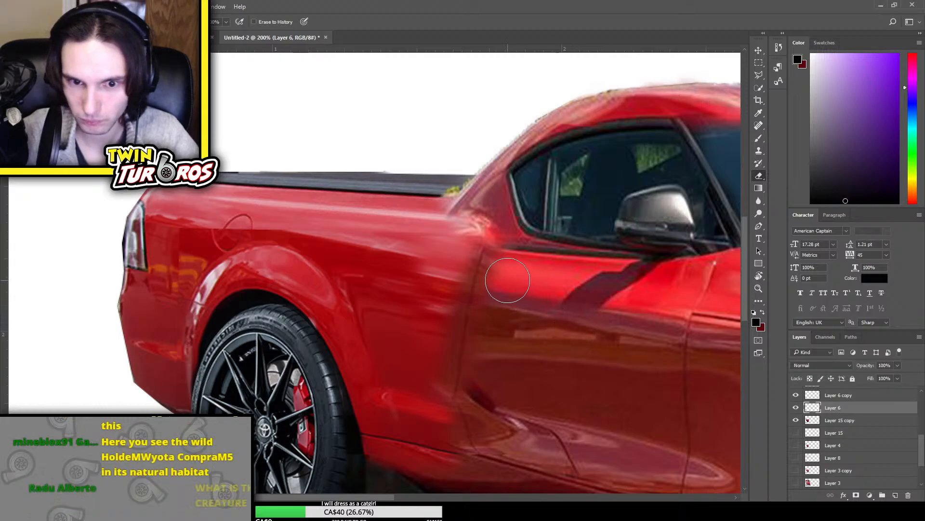
key("bracketleft")
key("bracketleft")
key("bracketleft")
key("bracketleft")
key("bracketleft")
key("bracketleft")
key("bracketleft")
key("bracketleft")
key("bracketleft")
key("bracketleft")
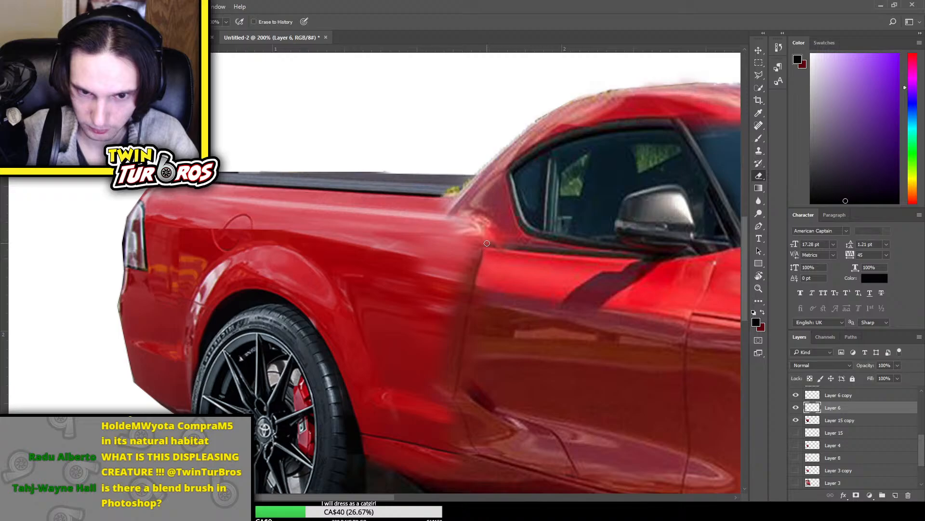
mouse_move(486, 252)
left_mouse_down()
mouse_move(482, 294)
mouse_move(501, 269)
left_mouse_up()
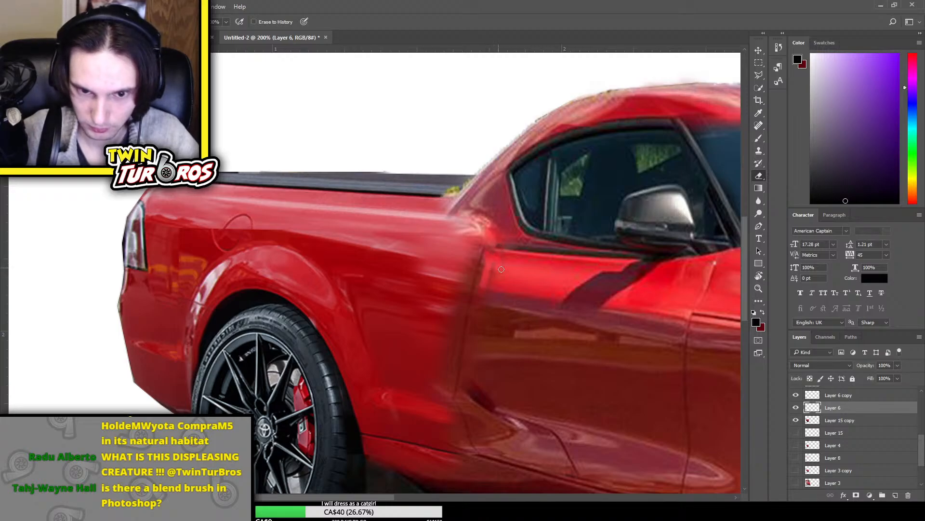
left_click_drag(483, 309, 494, 297)
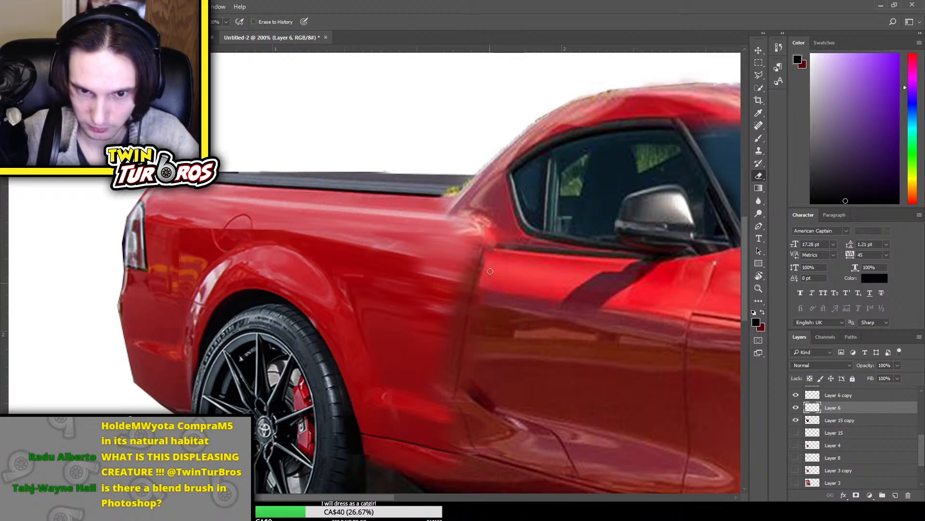
left_click_drag(474, 259, 460, 291)
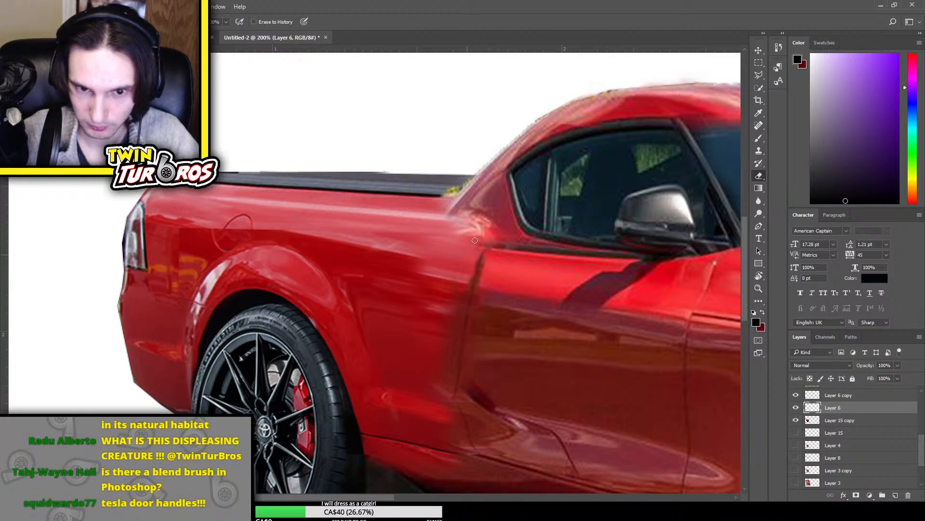
left_click_drag(455, 304, 452, 326)
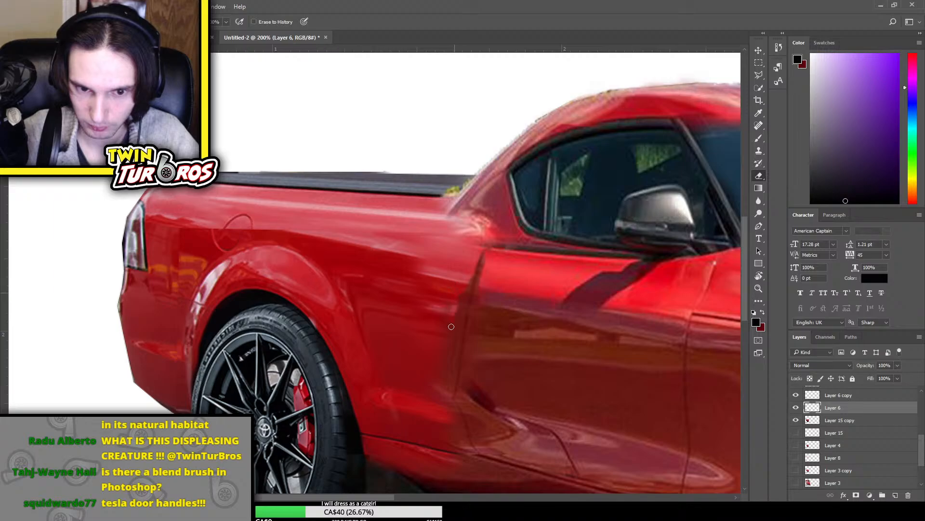
key("bracketright")
key("bracketright")
key("bracketright")
key("bracketright")
key("bracketright")
key("bracketright")
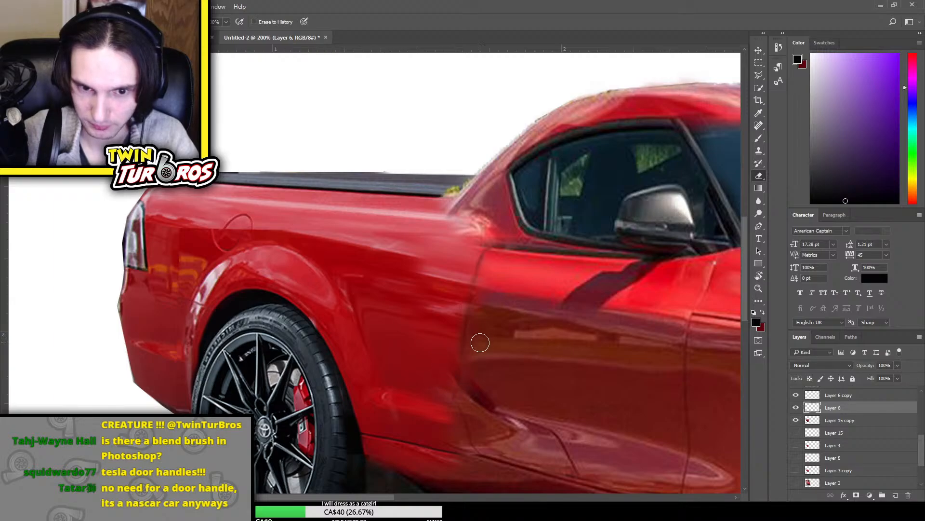
key("ctrl+t")
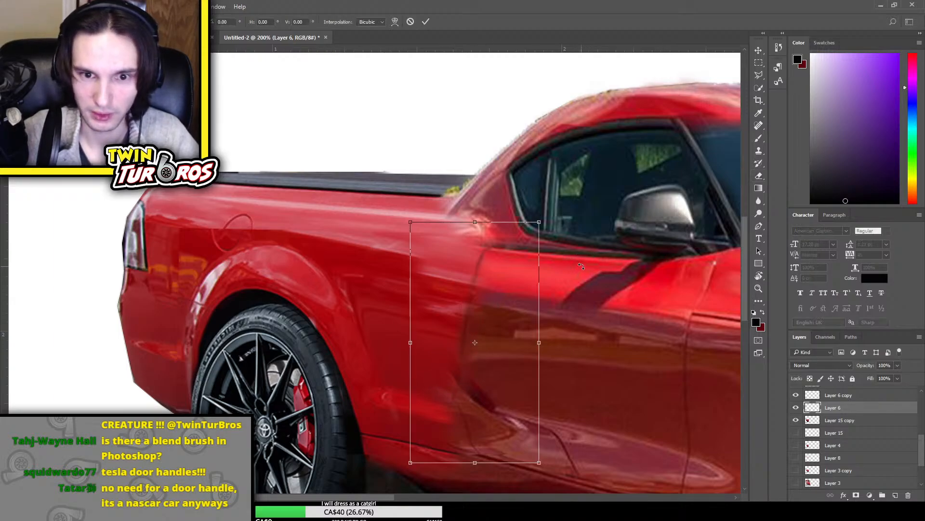
key("Return")
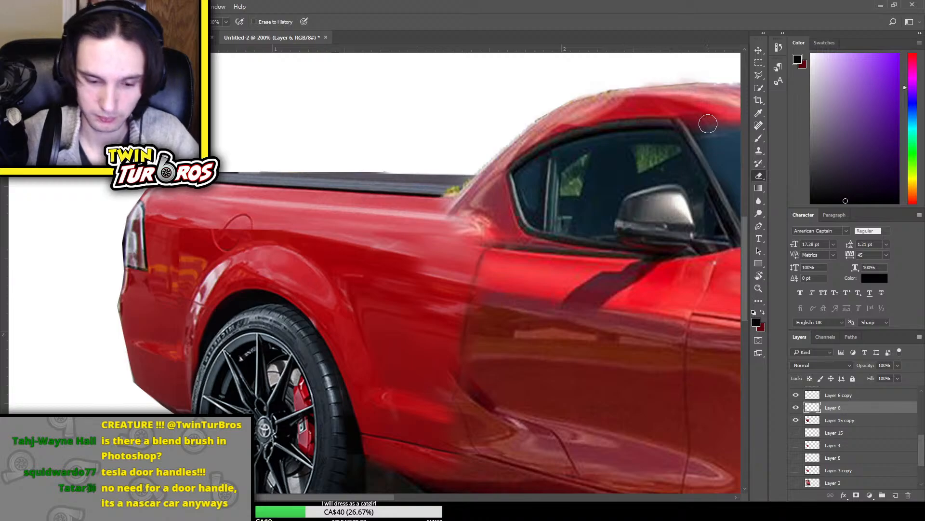
Duplicate the 02-toyota-supra-2020 photo layer and bring the copy to the front of the layer stack
key("ctrl+minus")
key("ctrl+minus")
key("ctrl+minus")
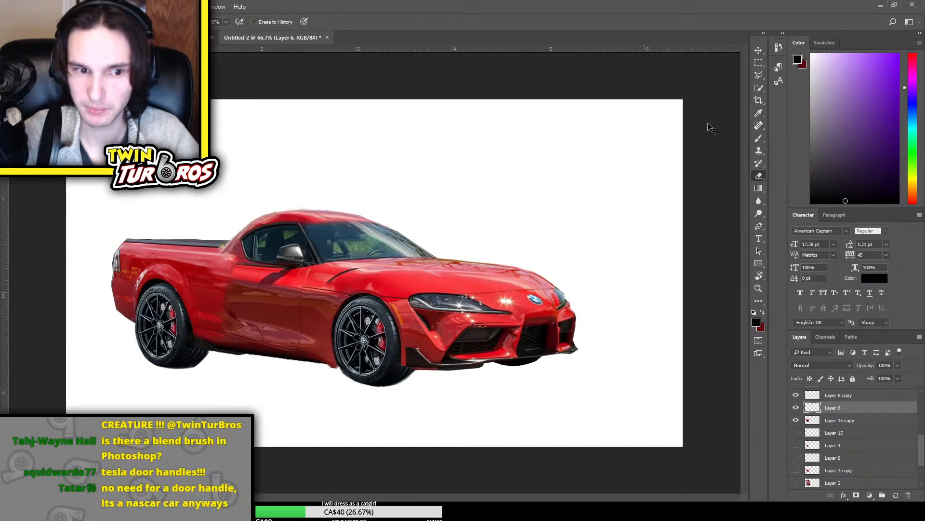
key("ctrl+plus")
key("ctrl+plus")
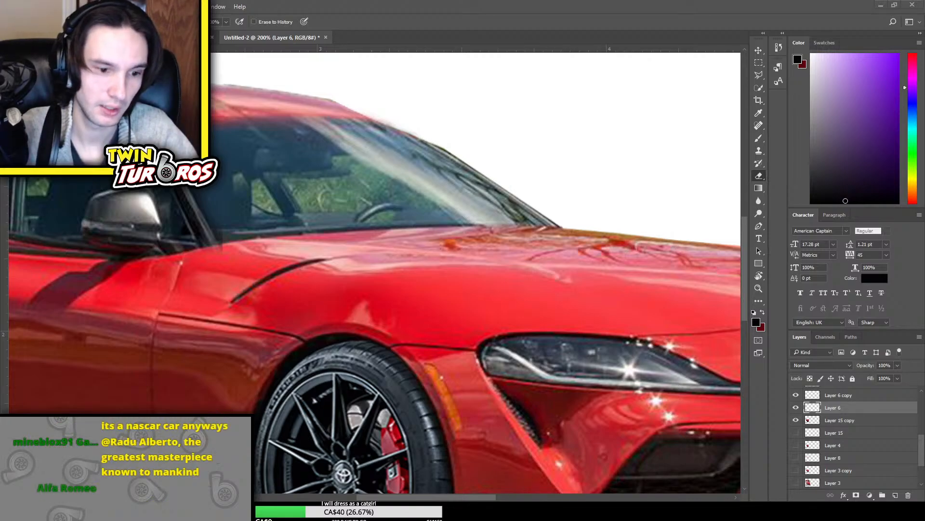
scroll(900, 408, "down", 2)
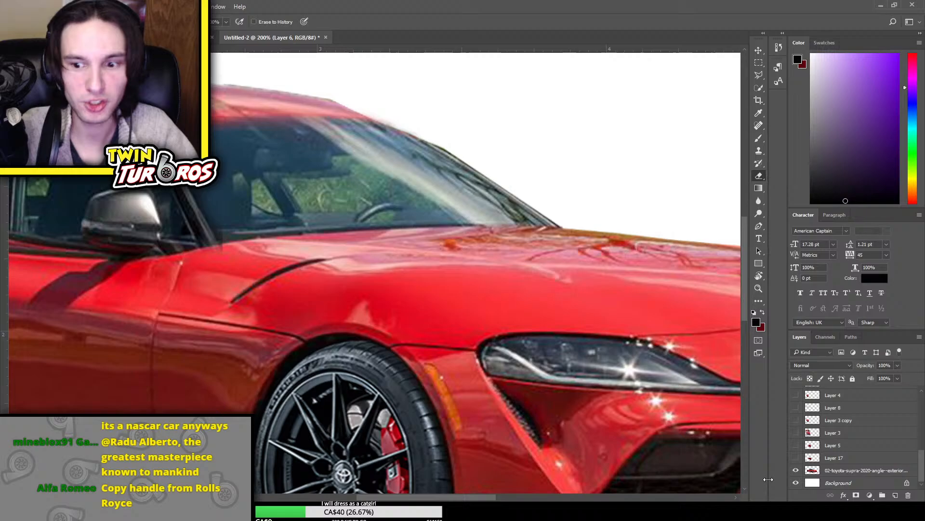
left_click(839, 470)
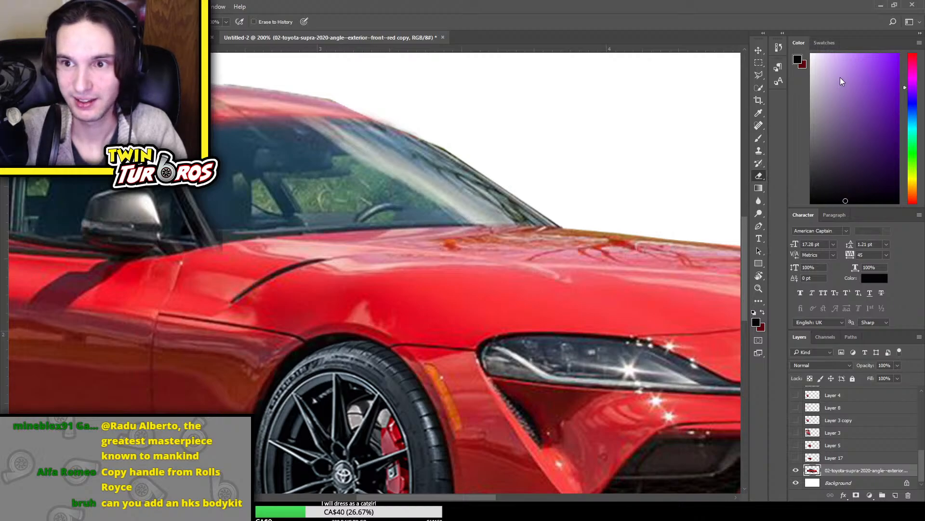
key("ctrl+j")
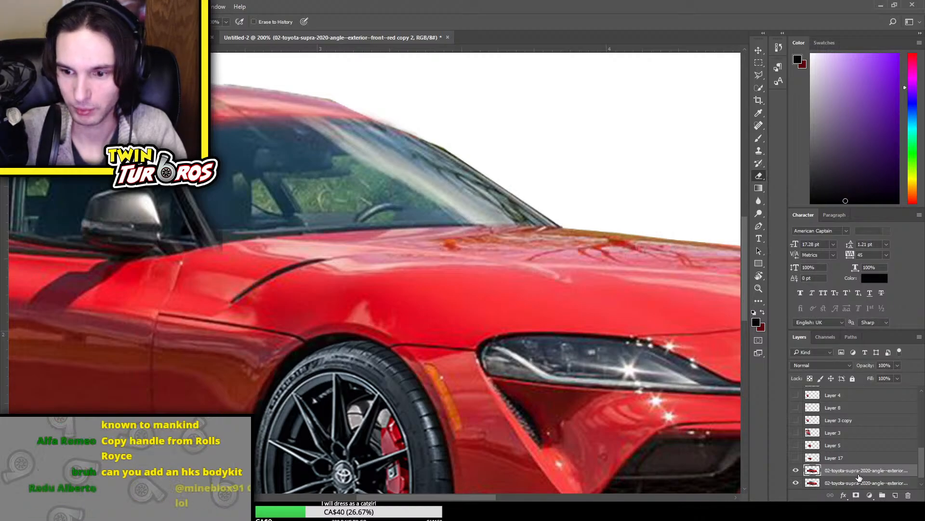
scroll(859, 477, "up", 5)
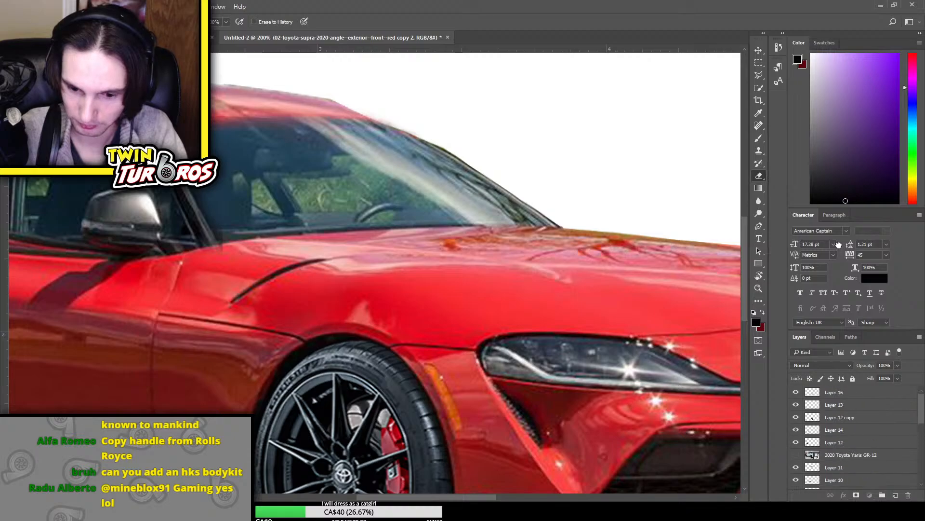
key("ctrl+shift+bracketright")
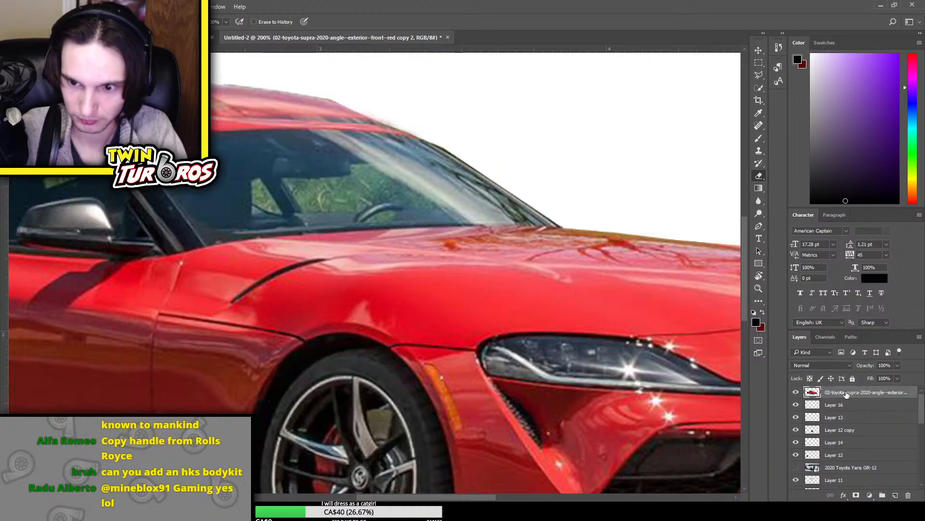
Copy the area around the original door handle onto its own layer, and delete the duplicated Supra photo layer
left_click_drag(373, 497, 316, 500)
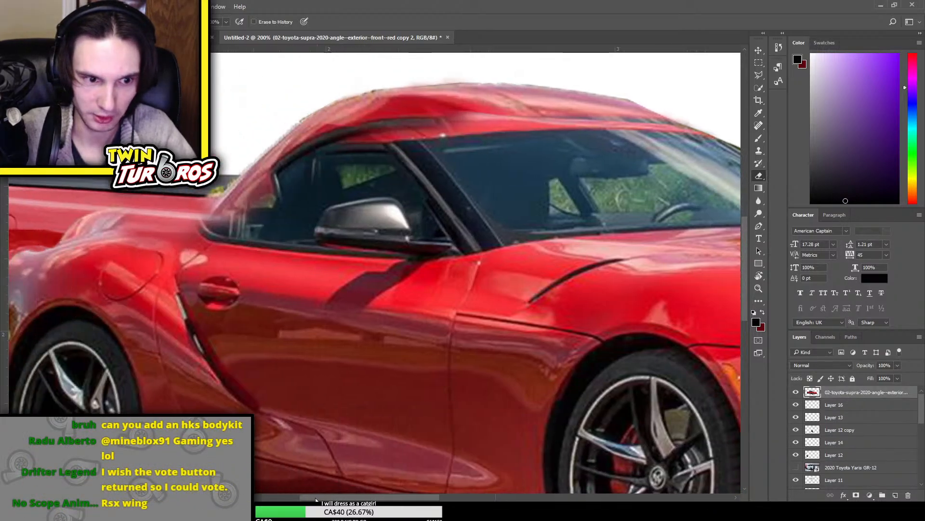
key("m")
left_click_drag(187, 266, 273, 324)
key("ctrl+j")
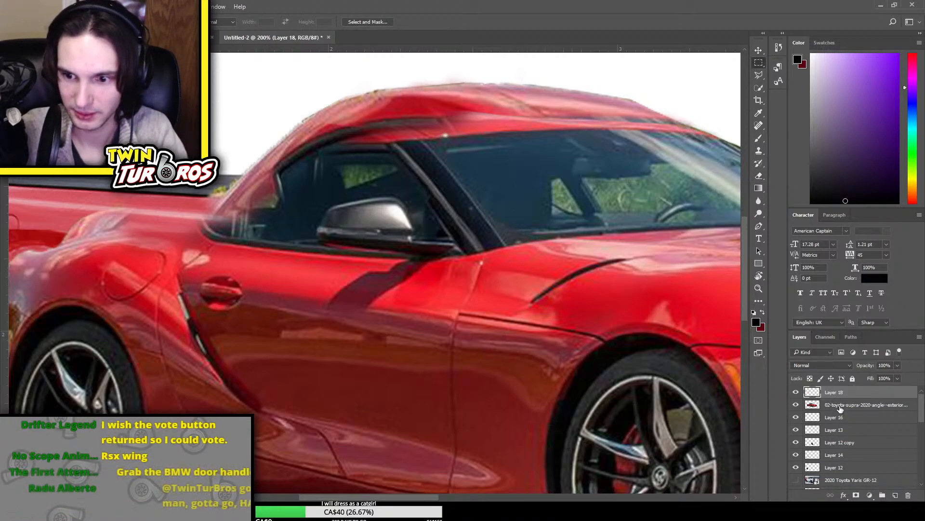
left_click(839, 406)
key("Delete")
Place the copied handle on the upper rear part of the door and erase its surrounding edges to blend it in
left_click(840, 395)
key("ctrl+t")
left_click_drag(239, 300, 305, 304)
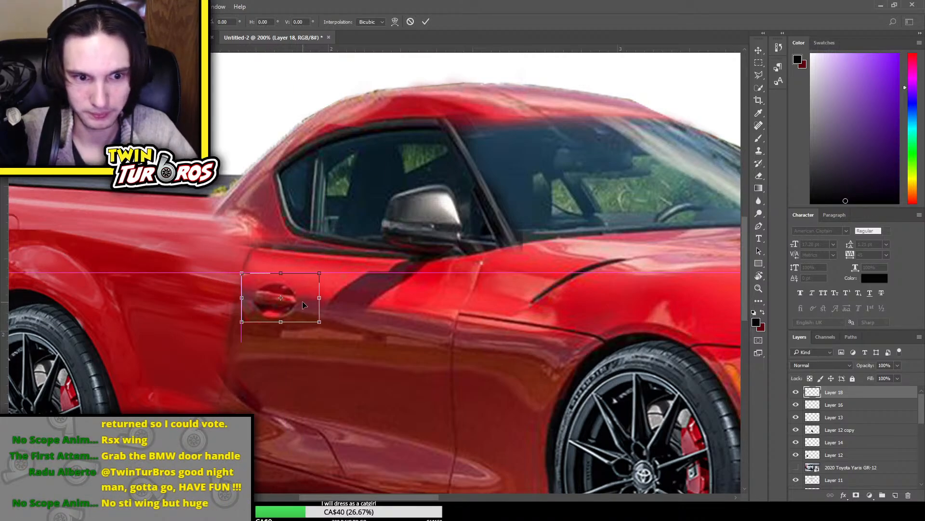
mouse_move(324, 272)
left_mouse_down()
mouse_move(282, 281)
mouse_move(291, 300)
left_mouse_up()
key("Return")
key("e")
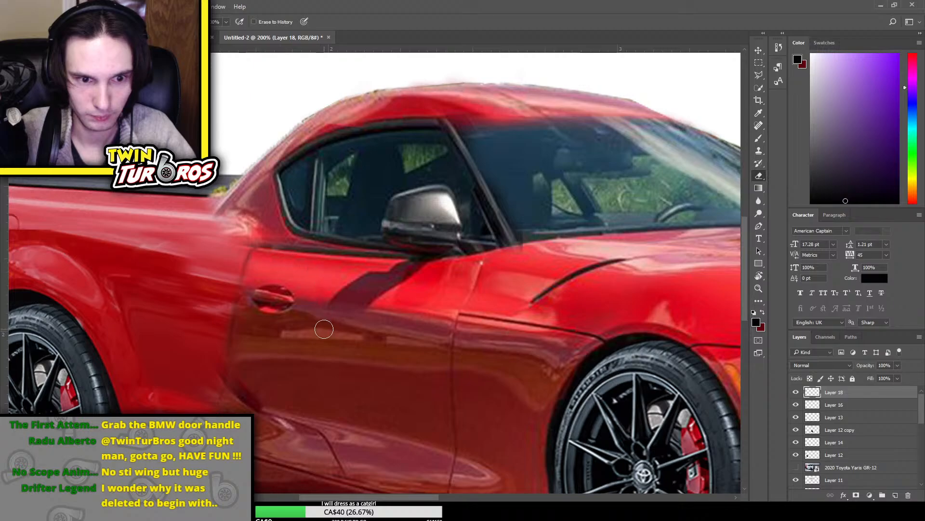
Move the door handle on Layer 18 slightly higher on the door
key("ctrl+minus")
key("ctrl+minus")
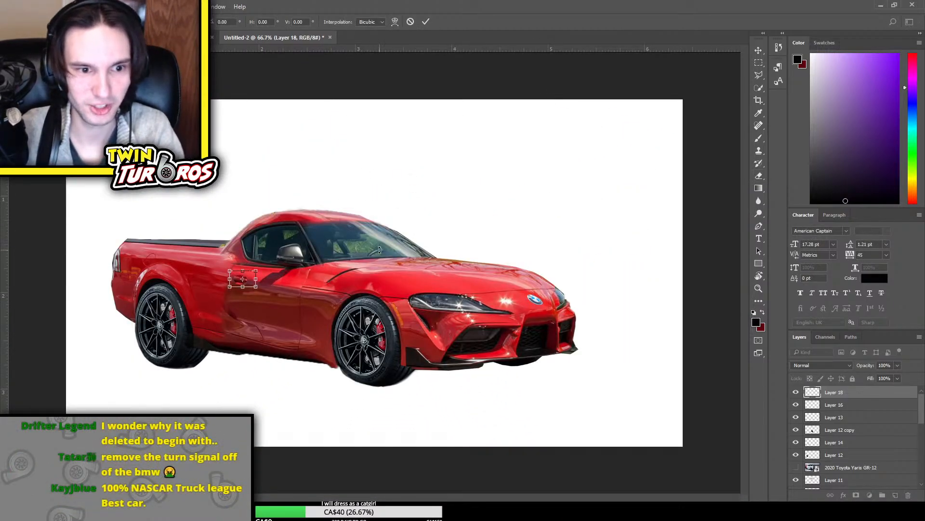
key("ctrl+plus")
key("ctrl+plus")
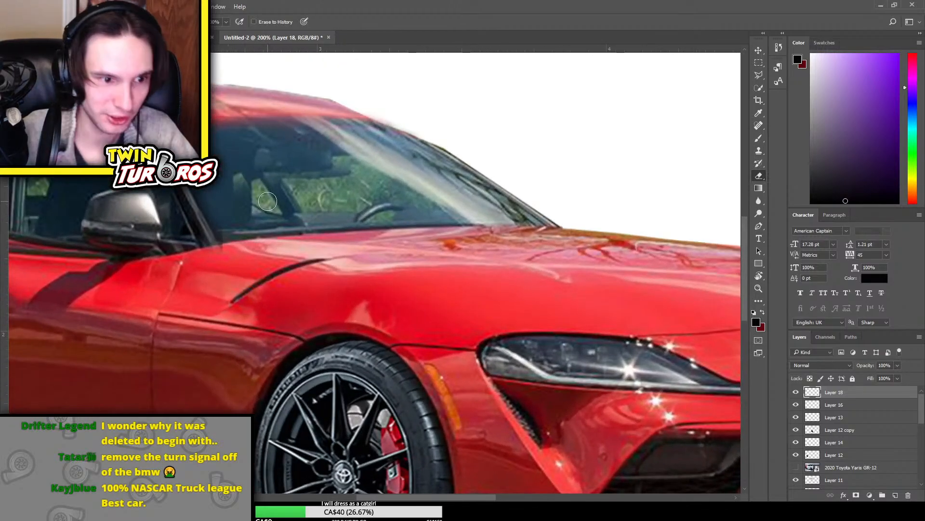
left_click_drag(421, 499, 367, 499)
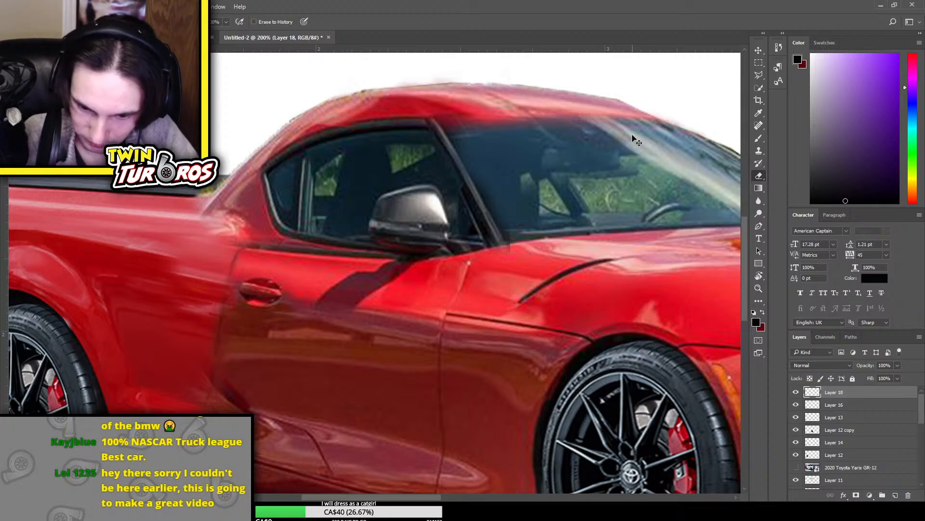
Examine the whole truck and toggle Layer 12 copy, Layer 13 and Layer 12 to identify the wheel layers
key("ctrl+minus")
key("ctrl+minus")
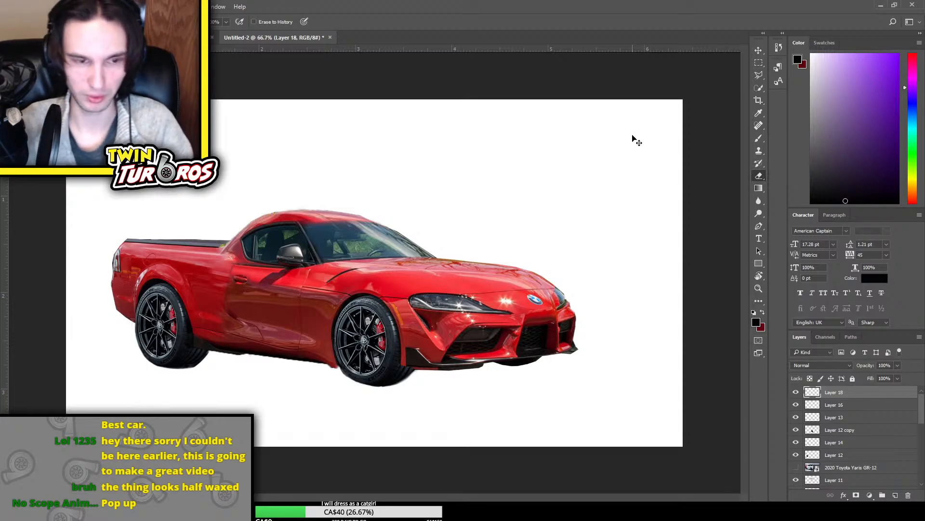
key("ctrl+minus")
key("ctrl+minus")
key("ctrl+plus")
key("ctrl+plus")
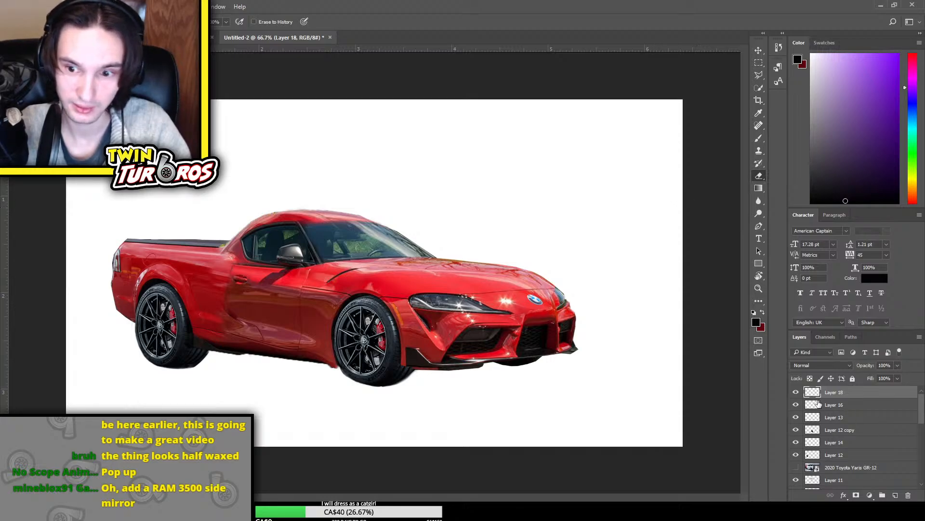
left_click(797, 431)
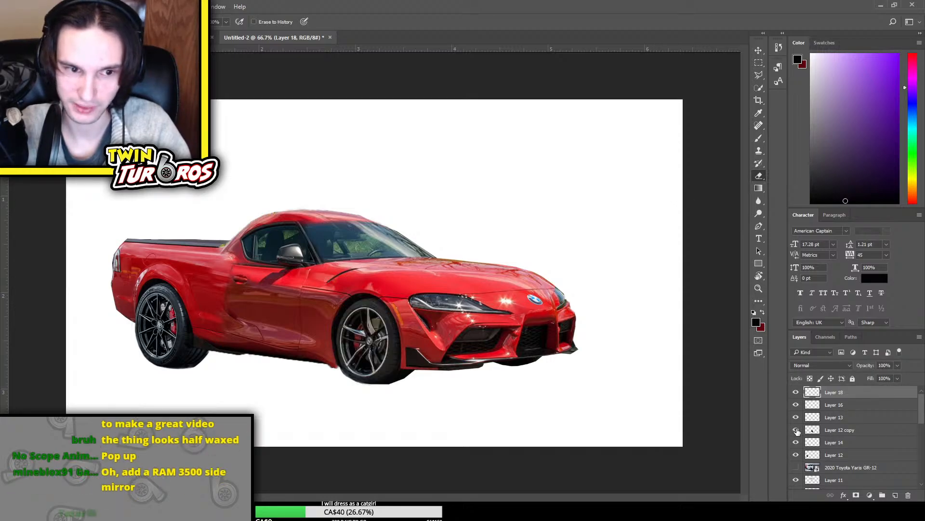
left_click(797, 430)
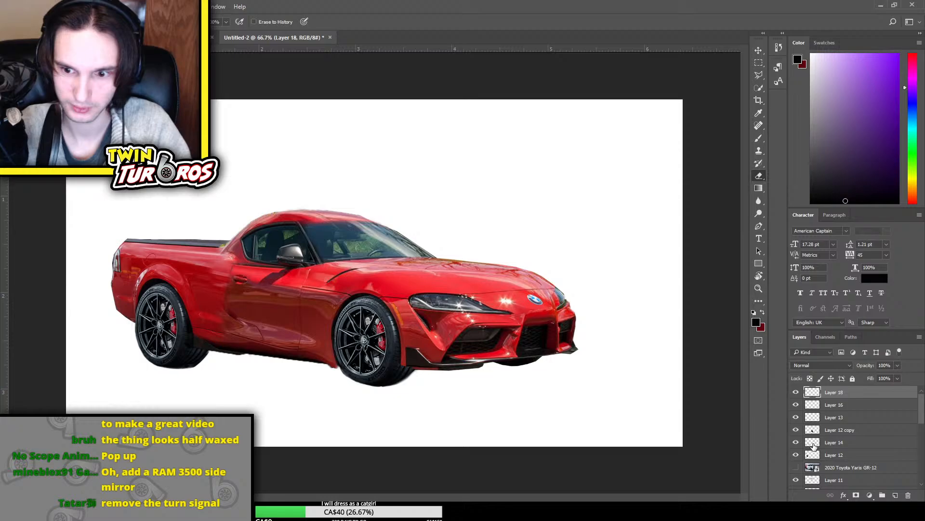
left_click(797, 431)
left_click(797, 430)
left_click(797, 417)
left_click(797, 418)
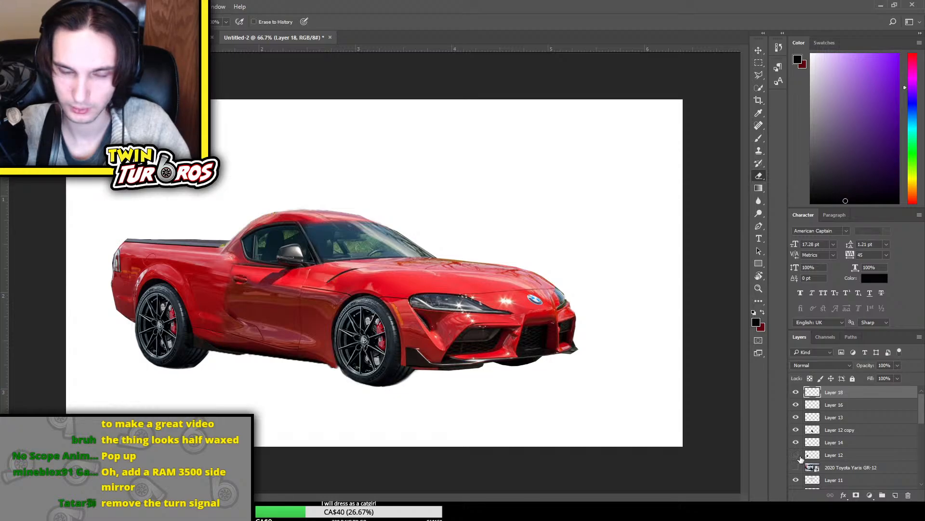
left_click(796, 455)
left_click(797, 455)
Scale down the rear wheel on Layer 12 and reposition it within the rear wheel arch
left_click(834, 455)
key("ctrl+t")
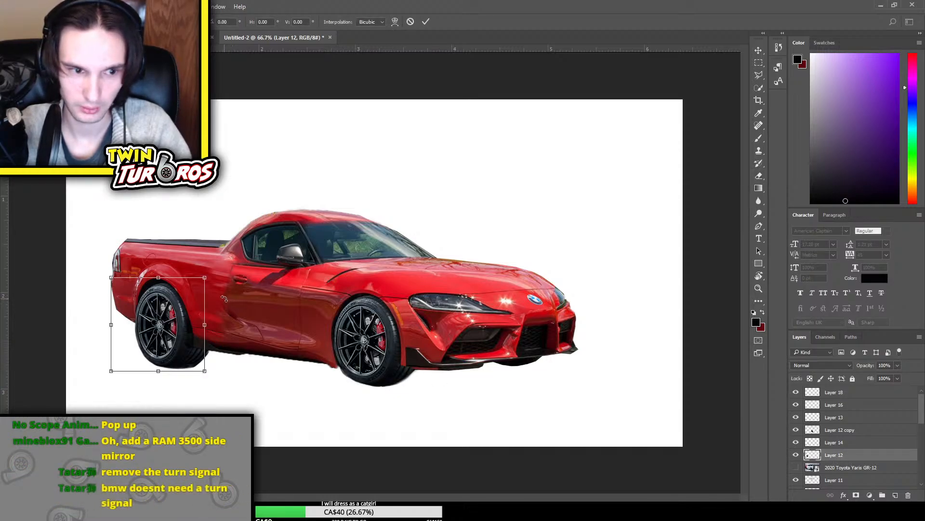
mouse_move(158, 277)
left_mouse_down()
mouse_move(158, 288)
mouse_move(158, 279)
left_mouse_up()
mouse_move(209, 318)
left_mouse_down()
mouse_move(181, 324)
mouse_move(190, 314)
mouse_move(199, 323)
left_mouse_up()
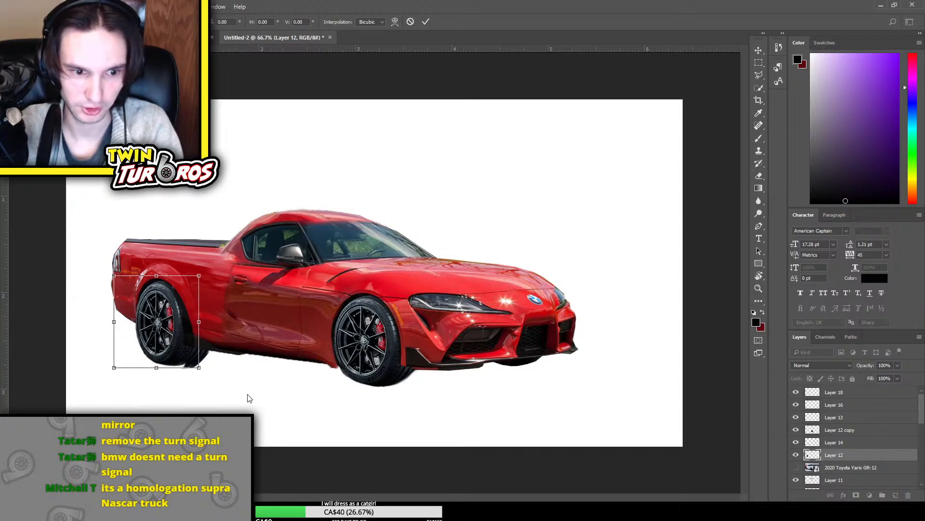
left_click_drag(197, 275, 194, 275)
left_click_drag(199, 367, 199, 359)
key("Return")
key("e")
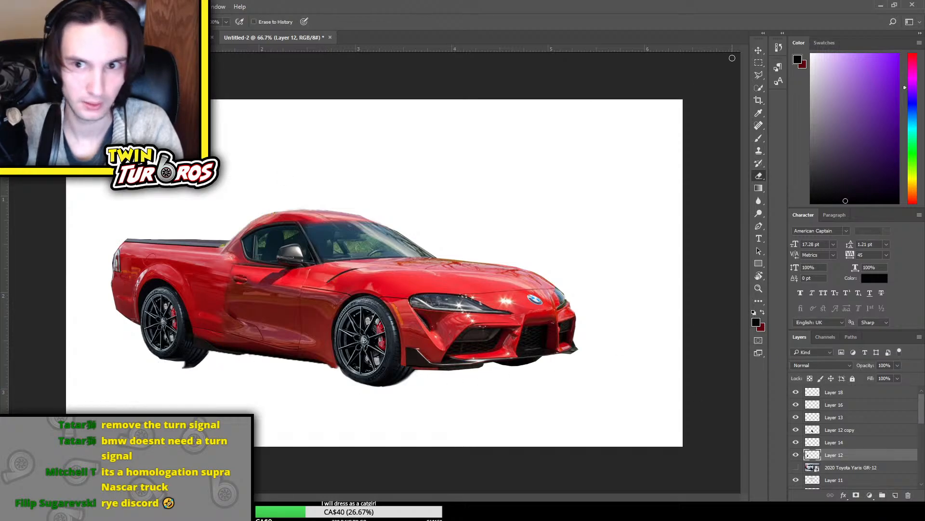
Transform the rear wheel on Layer 12 again, enlarging it slightly
left_click(755, 55)
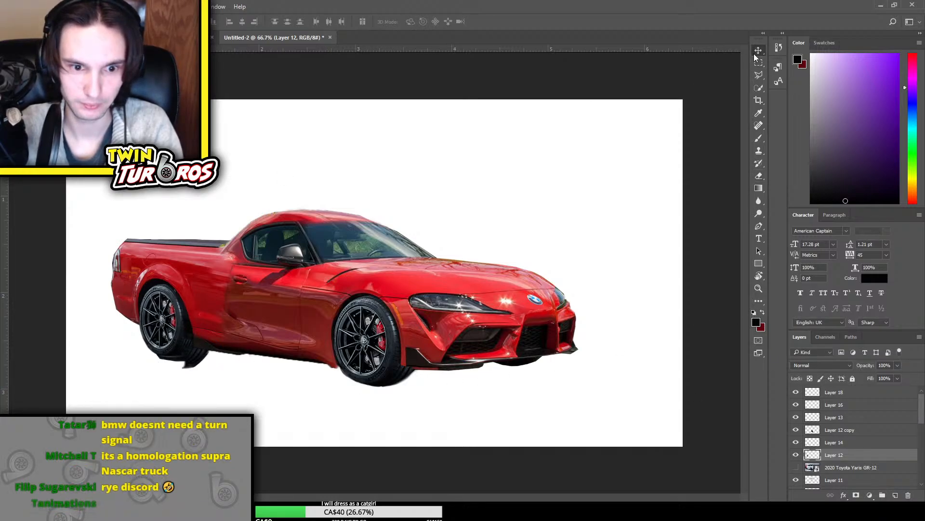
key("ctrl+t")
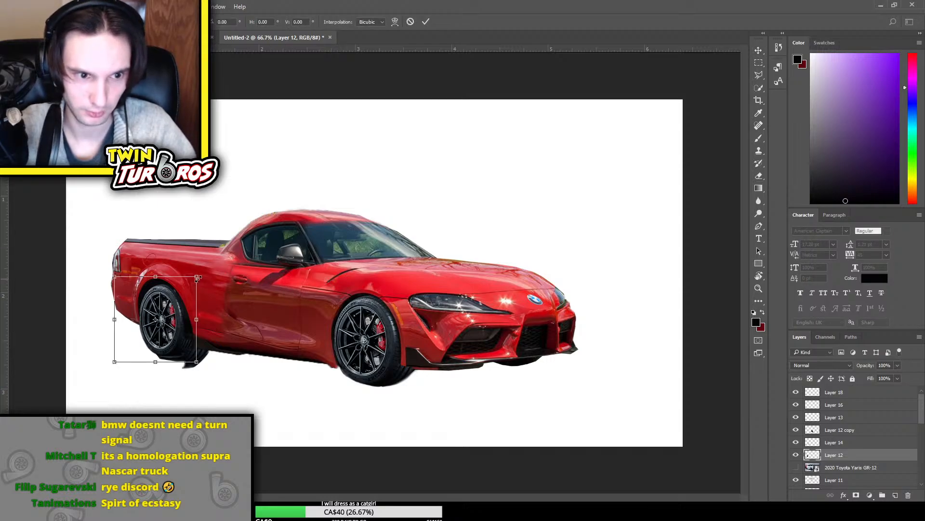
left_click_drag(201, 281, 203, 279)
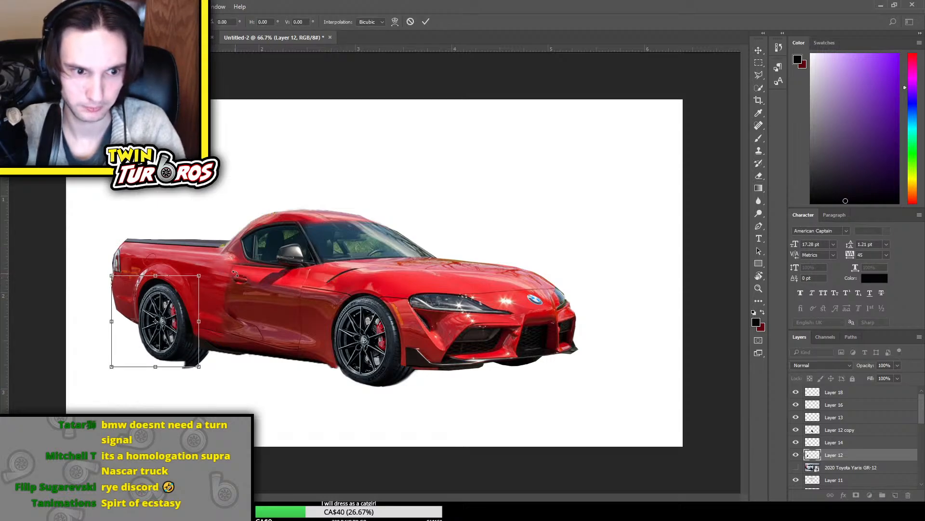
key("Return")
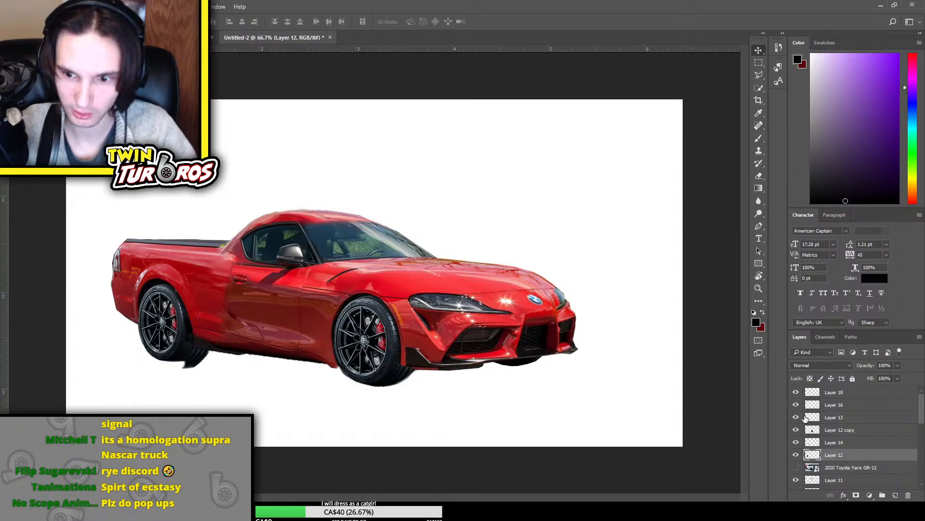
Check what Layer 14 contributes near the rear wheel and delete that layer
left_click(795, 444)
left_click(794, 444)
left_click(794, 445)
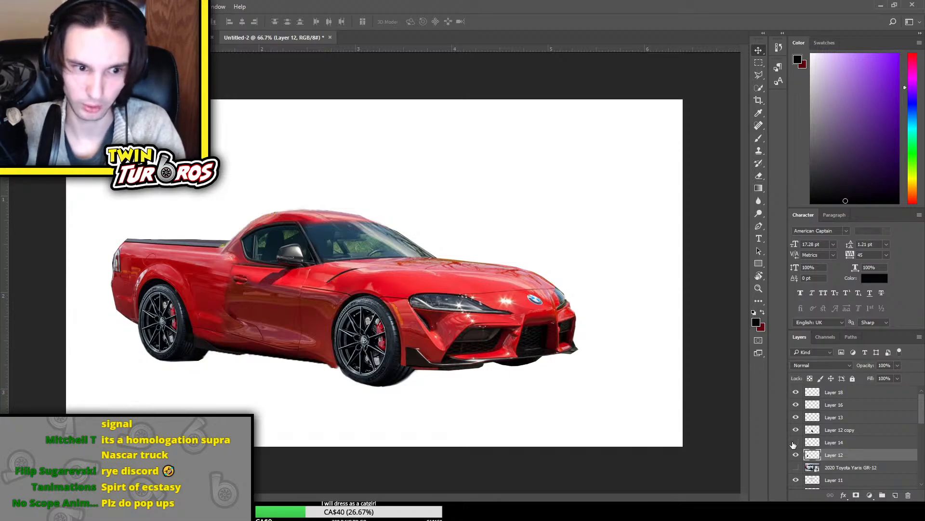
left_click(843, 441)
key("Delete")
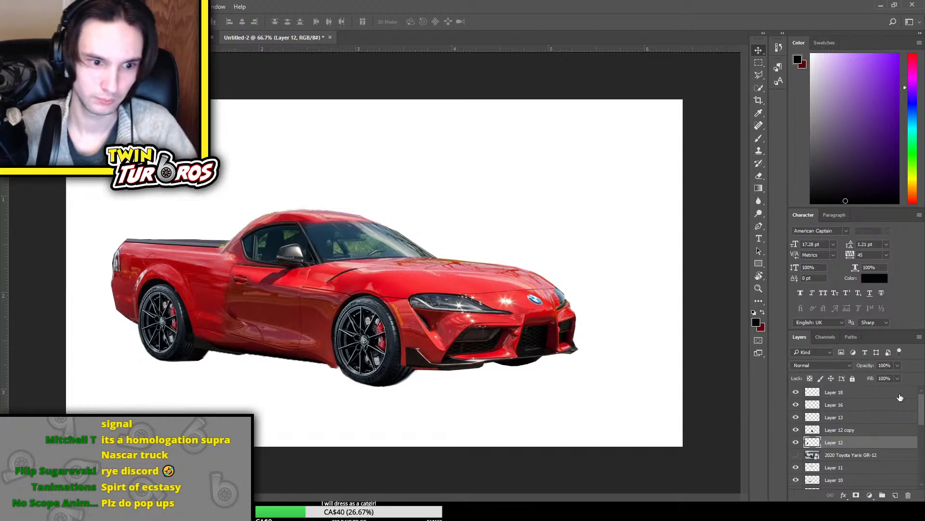
Check the wheel on Layer 12 copy and examine the overall look of the truck
left_click(797, 430)
left_click(797, 430)
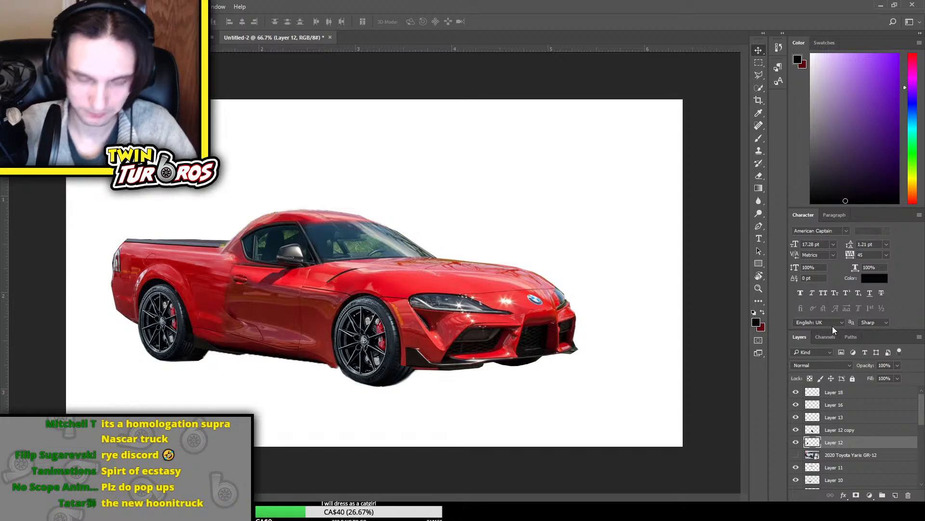
key("ctrl+minus")
key("ctrl+minus")
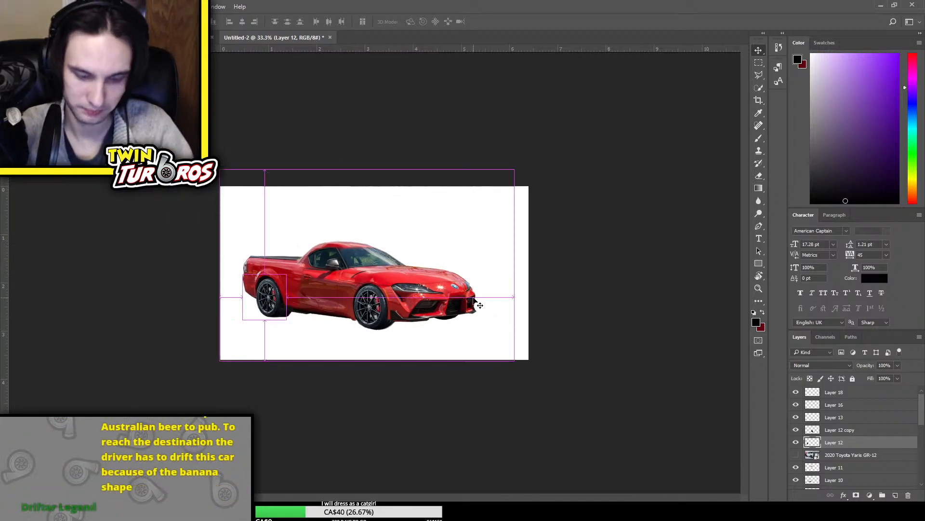
key("ctrl+plus")
key("ctrl+plus")
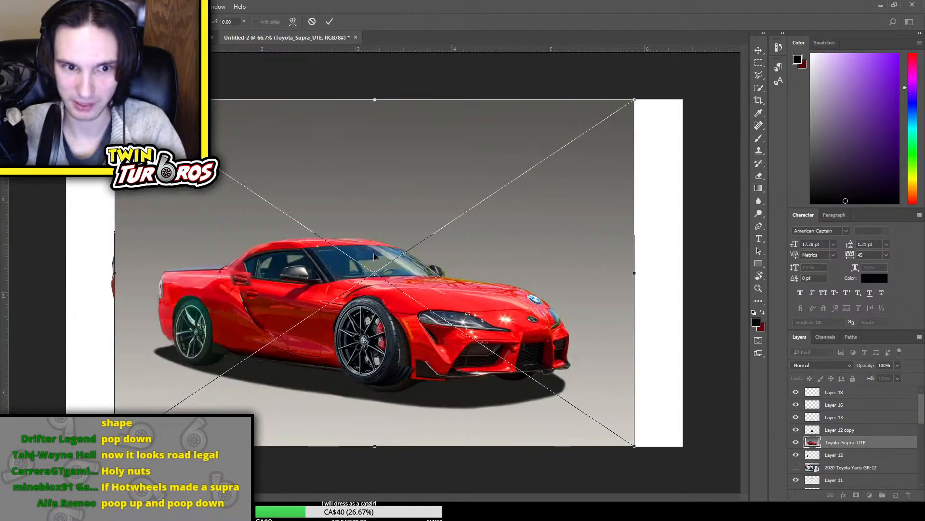
Place the Toyota_Supra_UTE image above all layers, scale it down above the truck's front end for comparison, and remove it
key("Return")
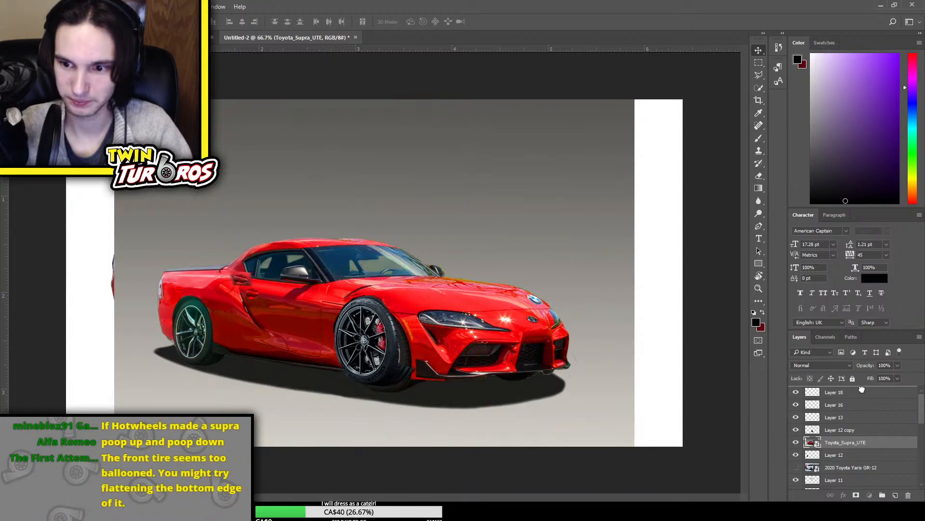
key("ctrl+shift+bracketright")
key("ctrl+t")
mouse_move(635, 142)
left_mouse_down()
mouse_move(548, 141)
mouse_move(634, 143)
left_mouse_up()
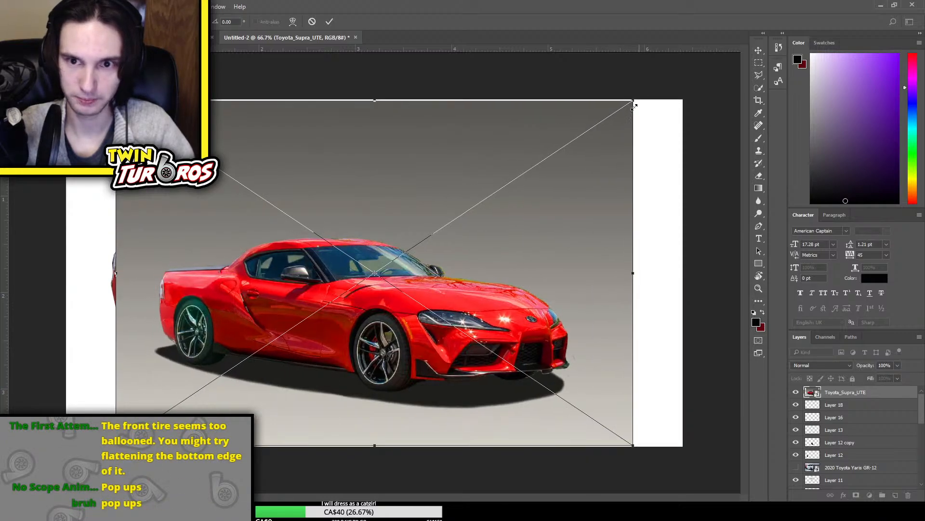
left_click_drag(634, 106, 558, 162)
left_click_drag(355, 234, 505, 94)
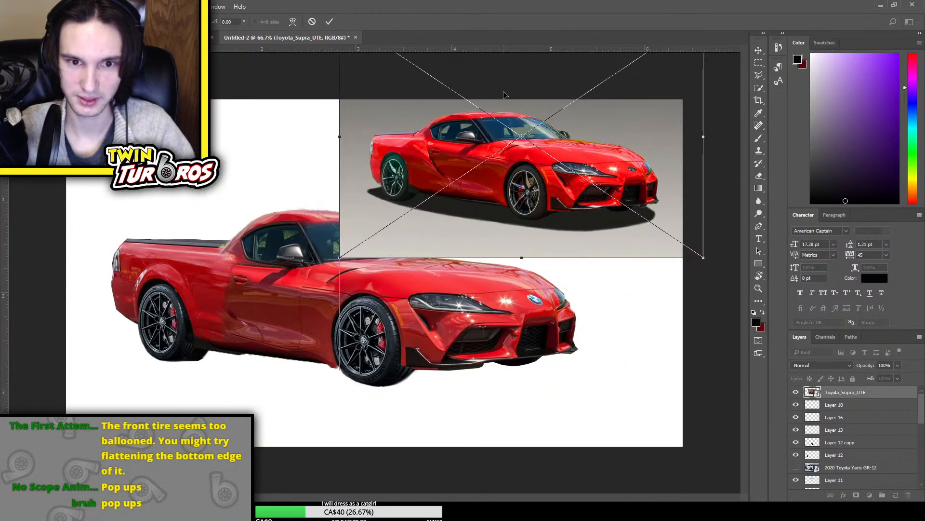
key("Return")
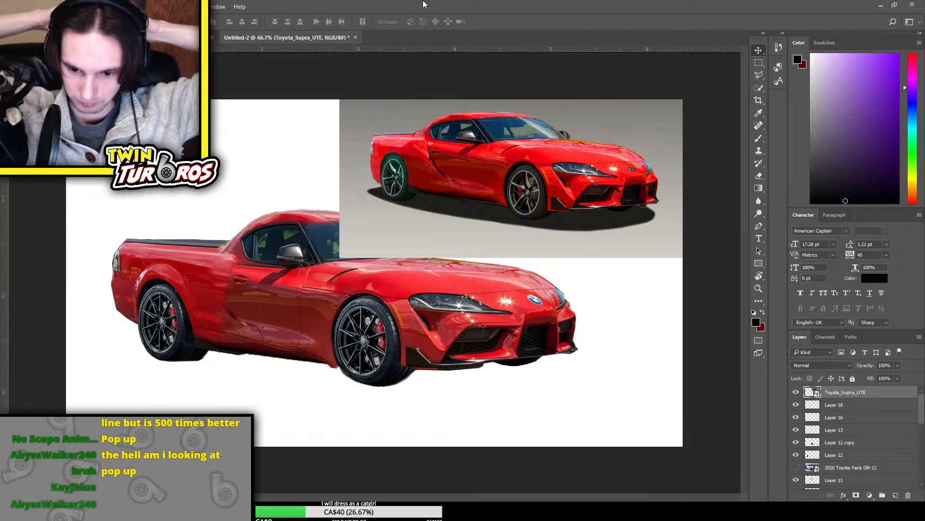
key("Delete")
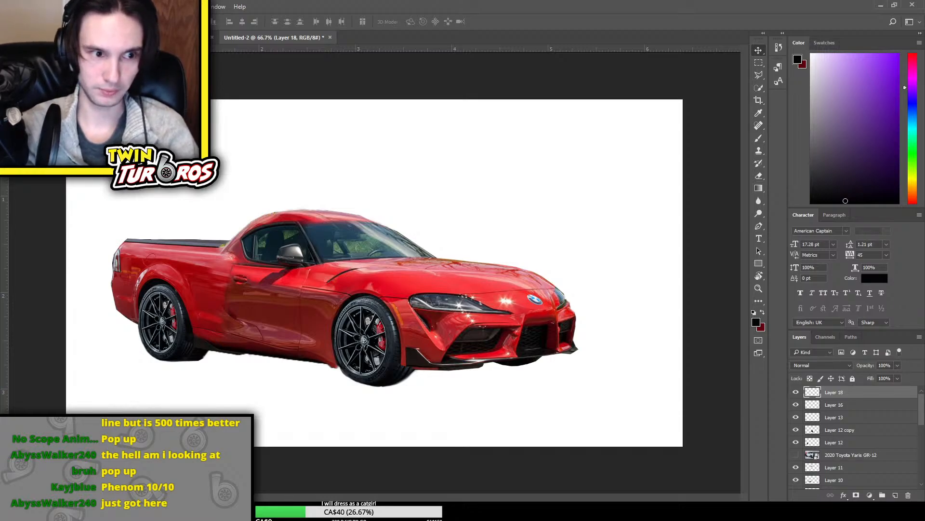
Save and close the truck composite as holden supra.psd, and delete the car photo layer from the remaining document
key("Return")
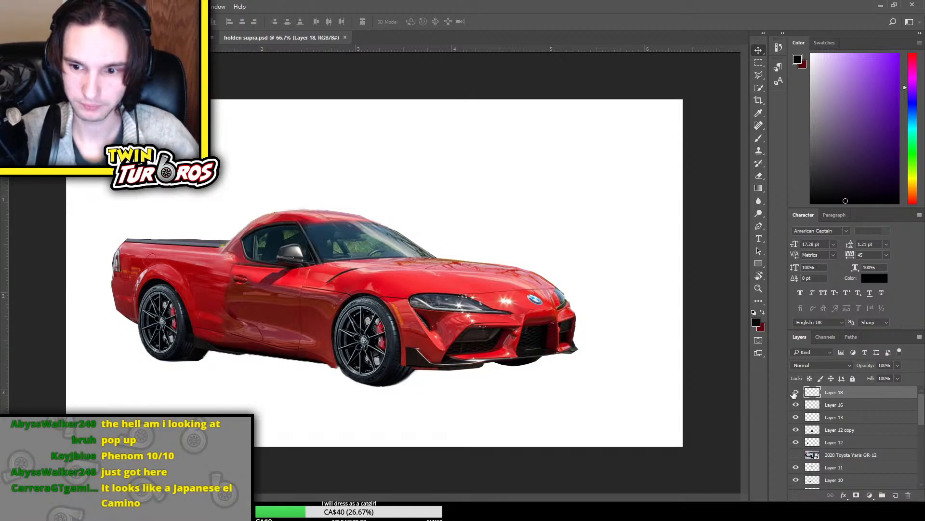
left_click(346, 37)
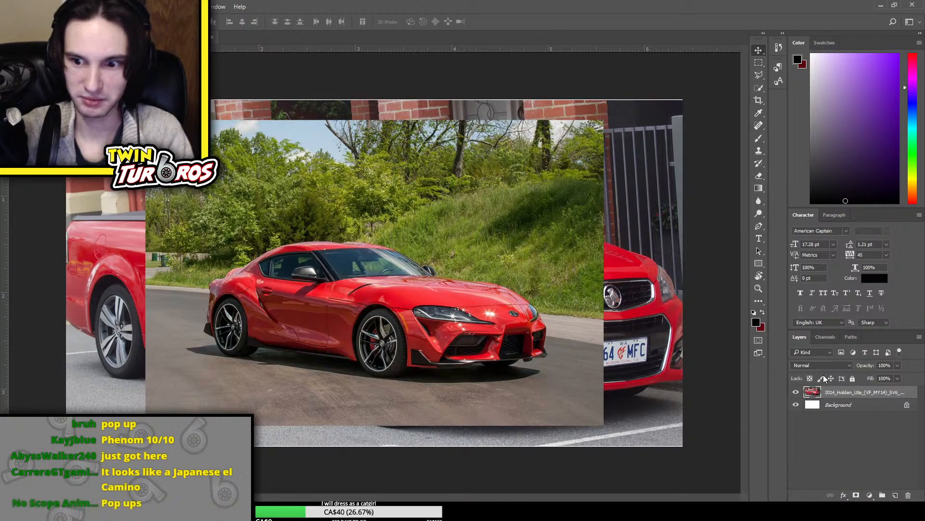
key("Delete")
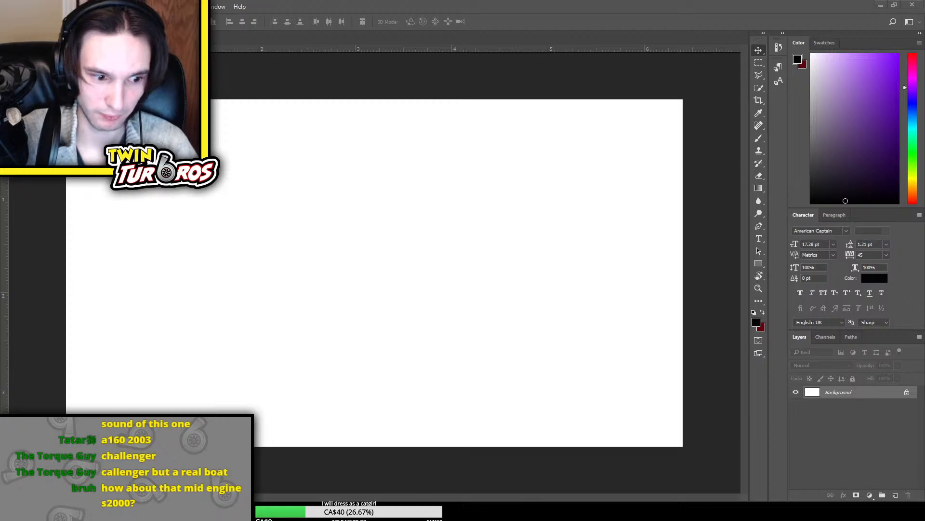
Place the white Audi wagon photo on the blank canvas and the white Dodge Charger photo above it
left_click_drag(448, 289, 449, 293)
key("Return")
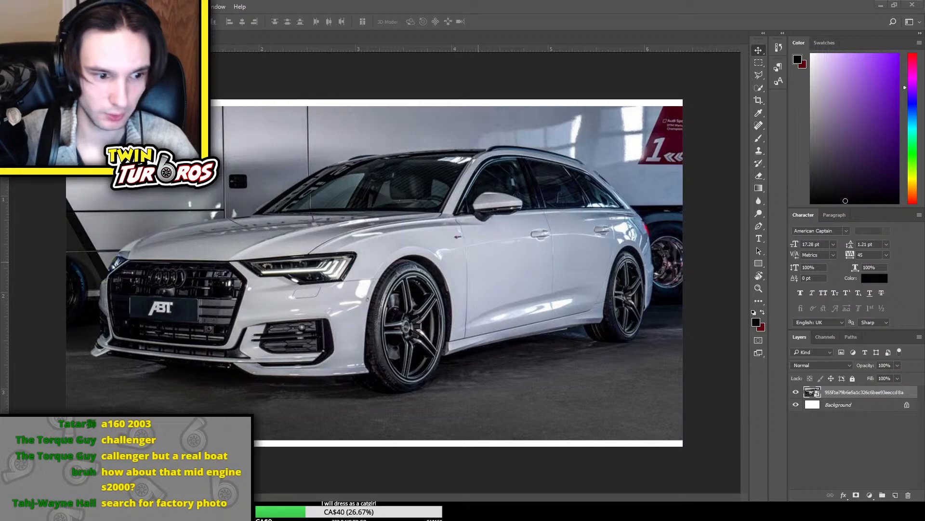
left_click_drag(452, 328, 452, 334)
key("Return")
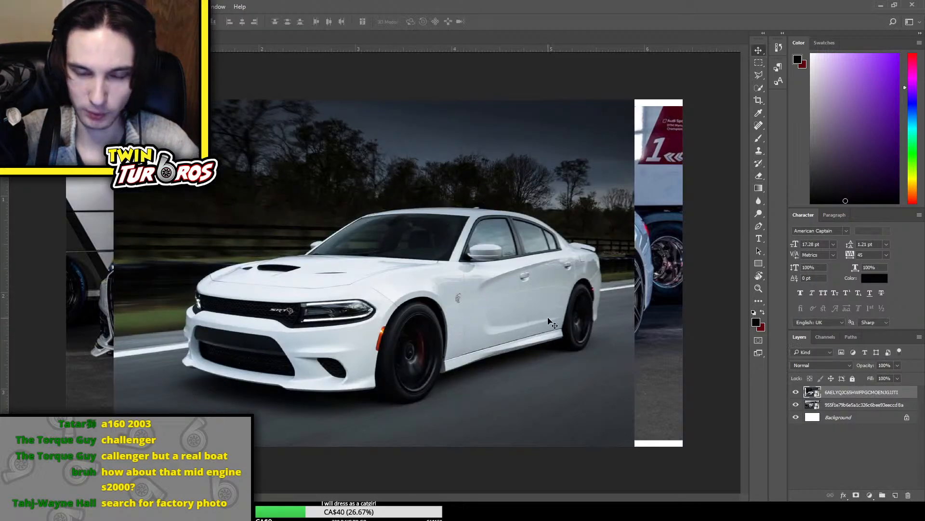
Enlarge the white Charger photo and position it so the car overlaps the Audi wagon
key("ctrl+t")
left_click_drag(515, 315, 580, 309)
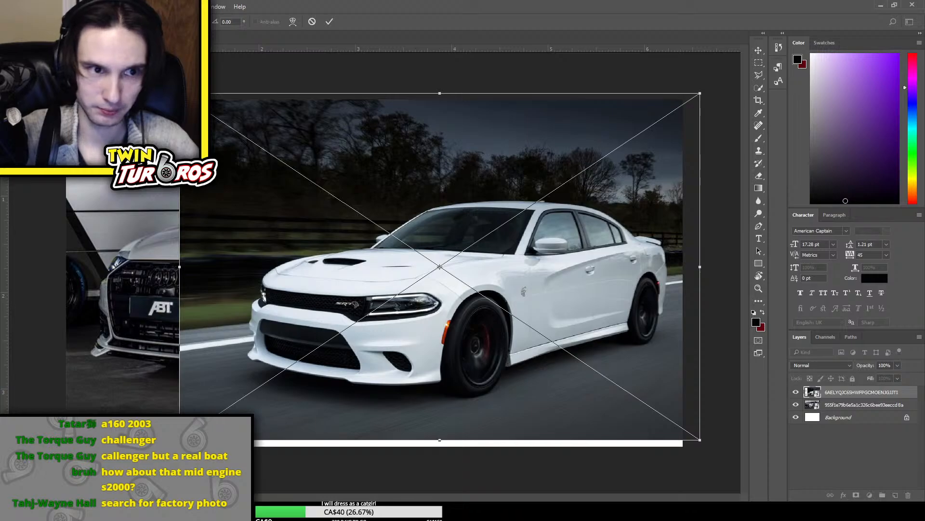
left_click_drag(700, 439, 737, 465)
left_click_drag(588, 338, 527, 303)
key("Return")
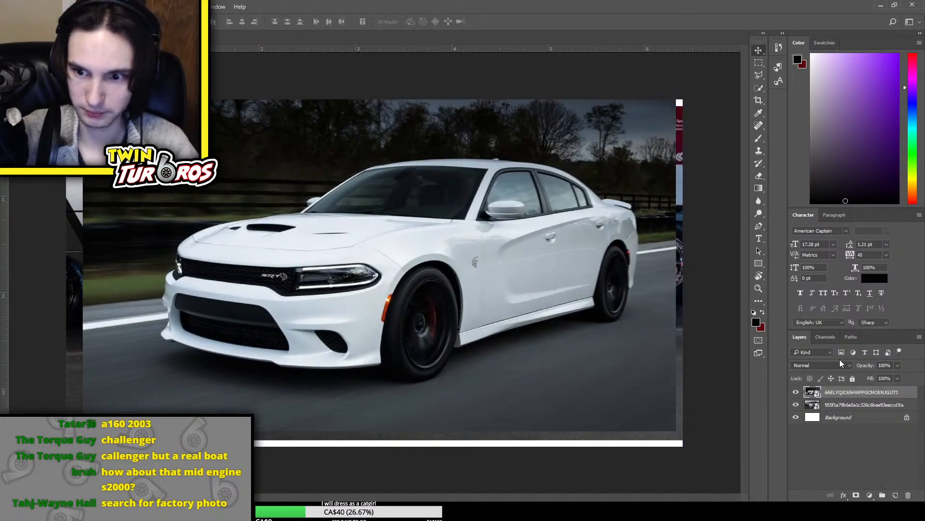
key("ctrl+t")
left_click_drag(319, 196, 334, 227)
key("Return")
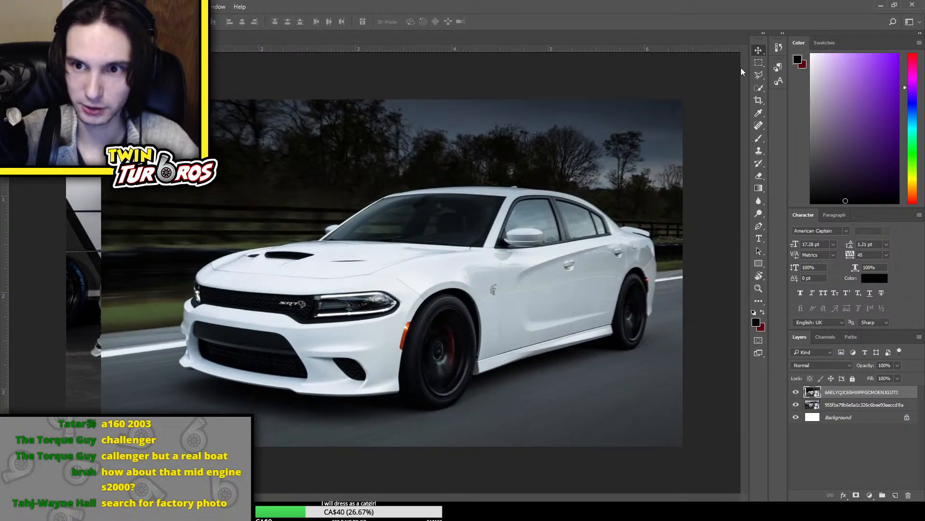
Cut away the Charger photo from the front wheel backwards, leaving only the car's front end
left_click(759, 63)
left_click_drag(408, 68, 712, 478)
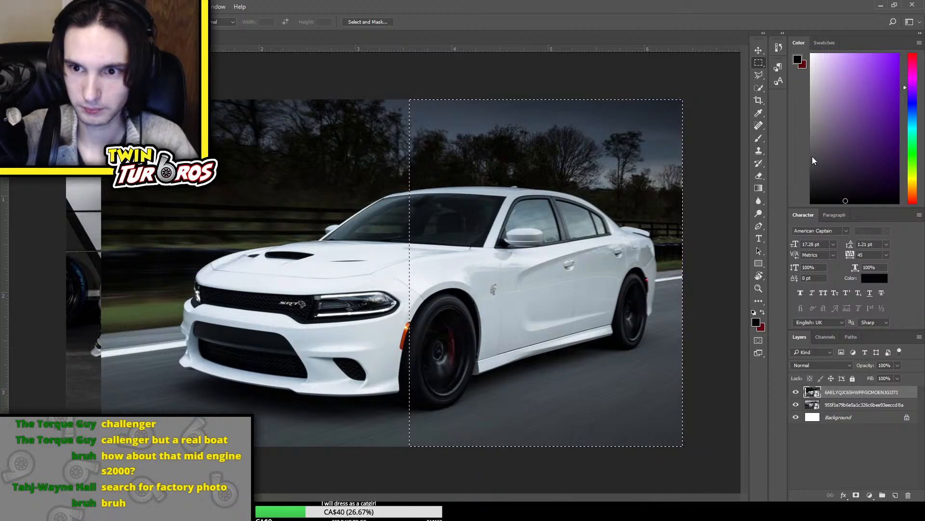
left_click(783, 220)
key("ctrl+x")
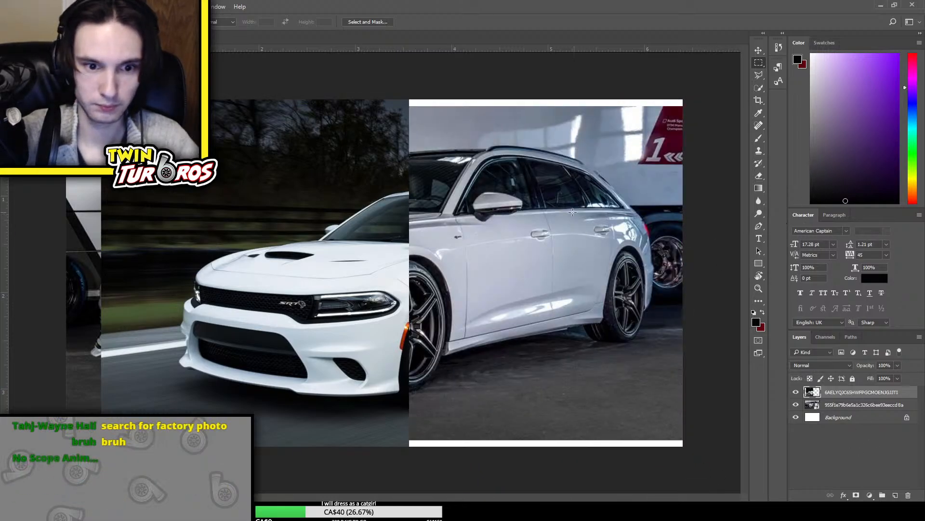
Move the Charger's front end up to the Audi's front wheel and reduce its height to match the wagon
key("ctrl+t")
left_click_drag(434, 150, 378, 143)
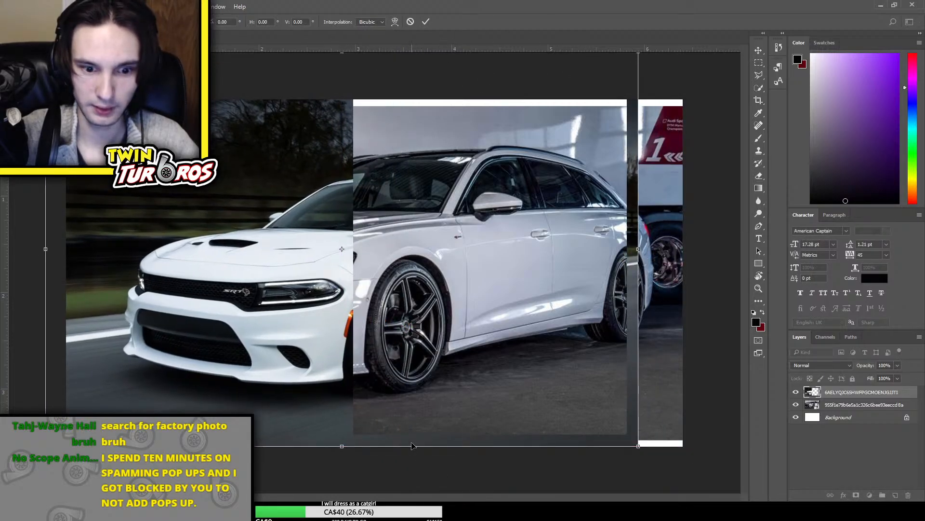
left_click_drag(412, 446, 407, 403)
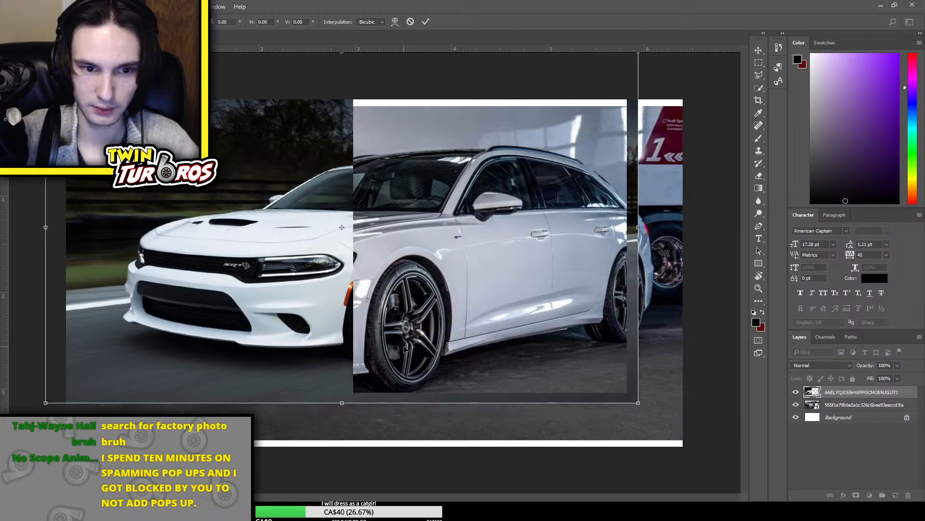
left_click_drag(404, 348, 417, 364)
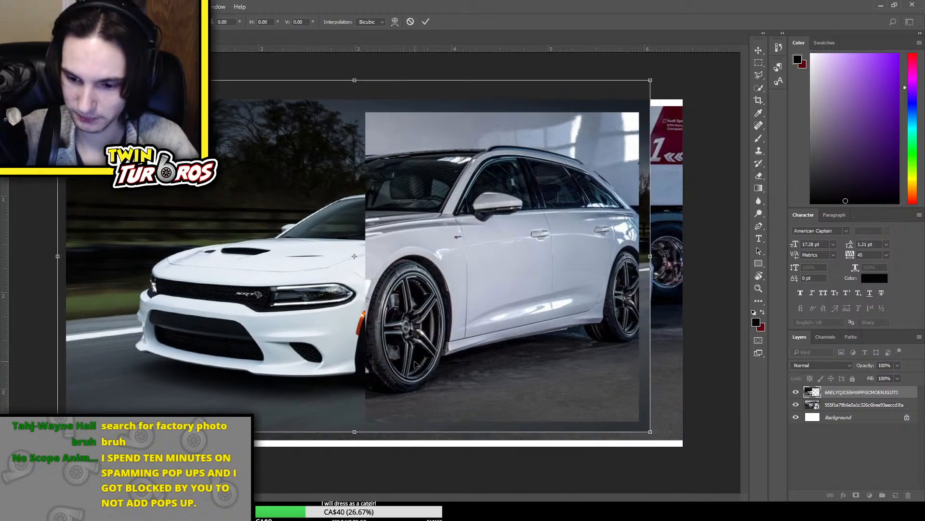
key("Return")
key("m")
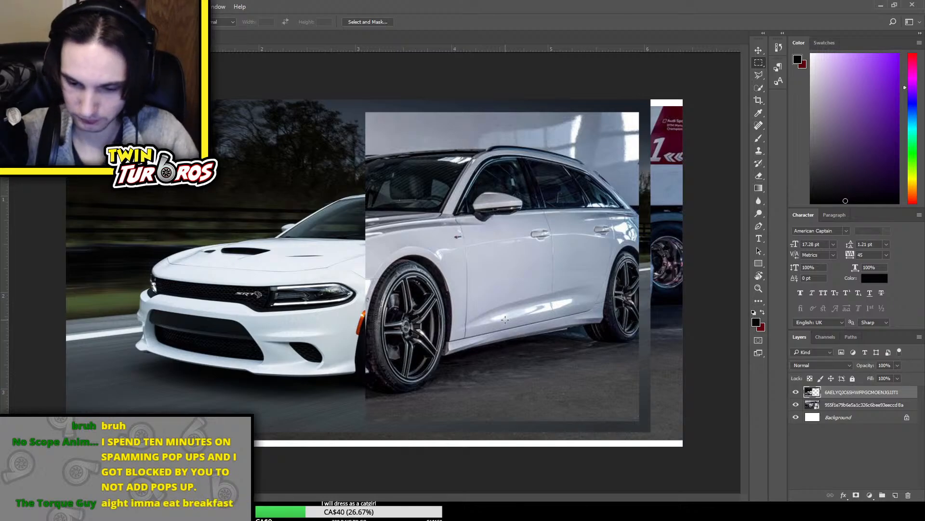
Review the Charger and Audi combination and raise the Charger's front end slightly
key("ctrl+minus")
key("ctrl+minus")
key("ctrl+plus")
key("ctrl+plus")
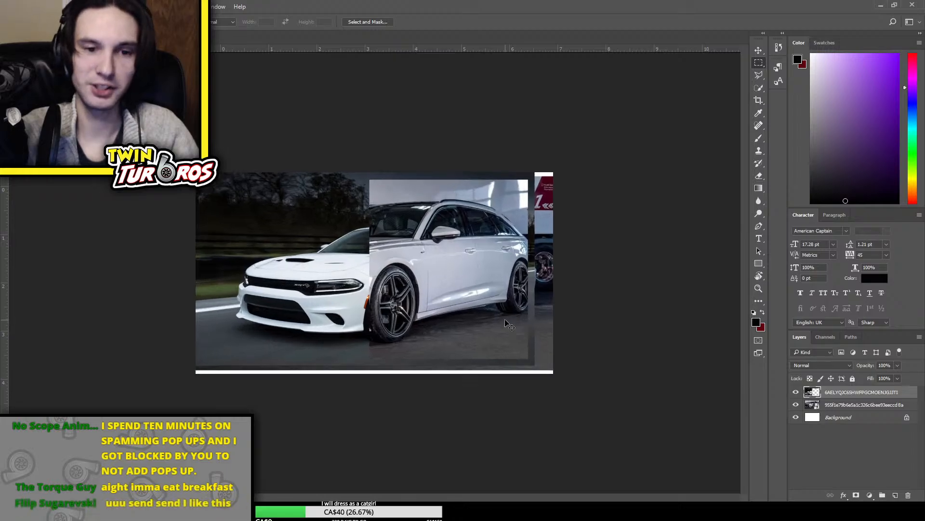
key("ctrl+t")
left_click_drag(430, 264, 430, 257)
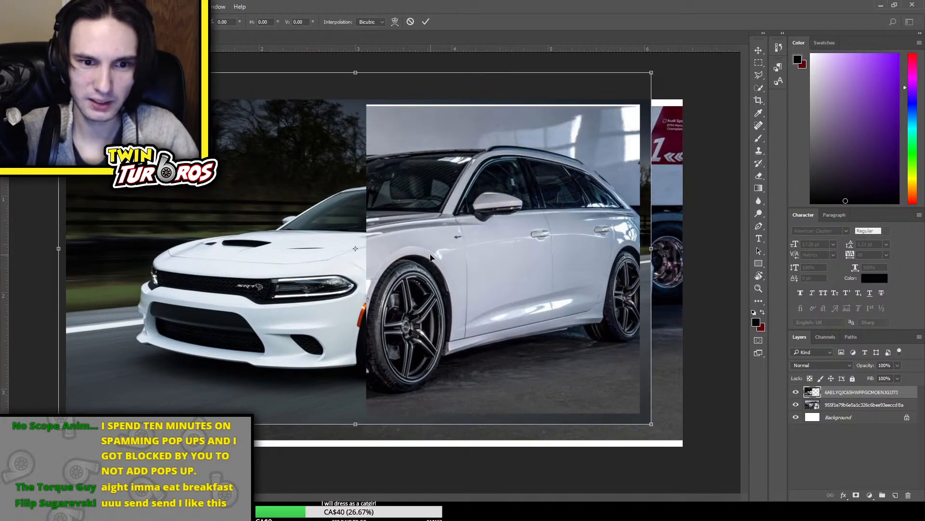
key("Return")
key("m")
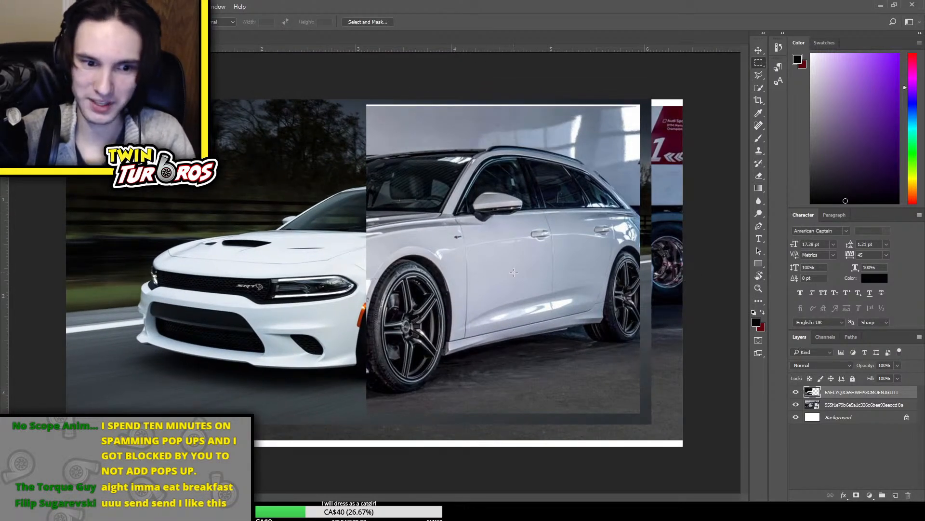
Replace the cut Charger and Audi photos with the 2020-Dodge-Charger-Scat-Pack-Wide photo
key("Delete")
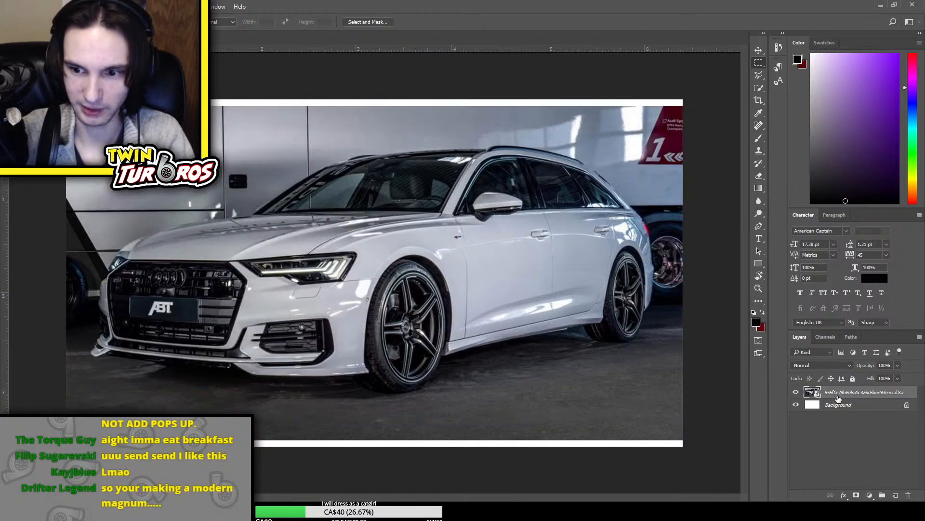
key("Delete")
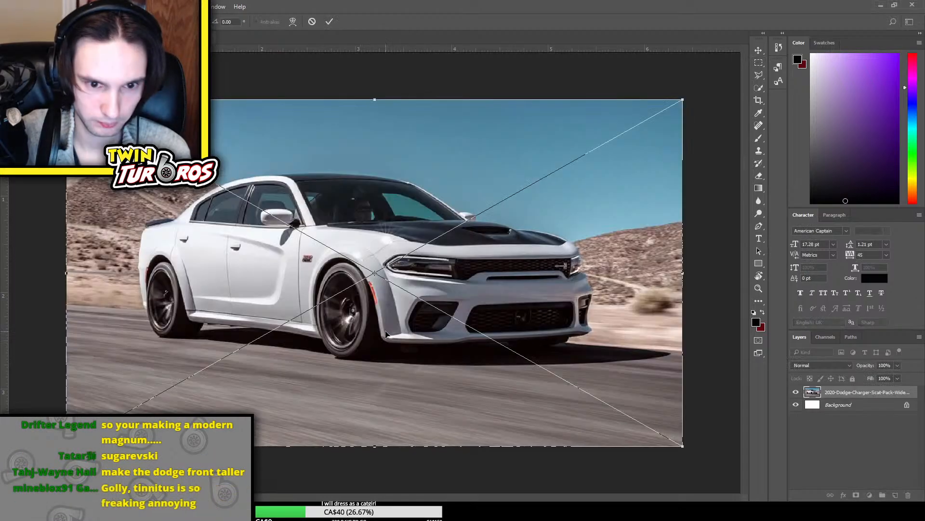
key("Return")
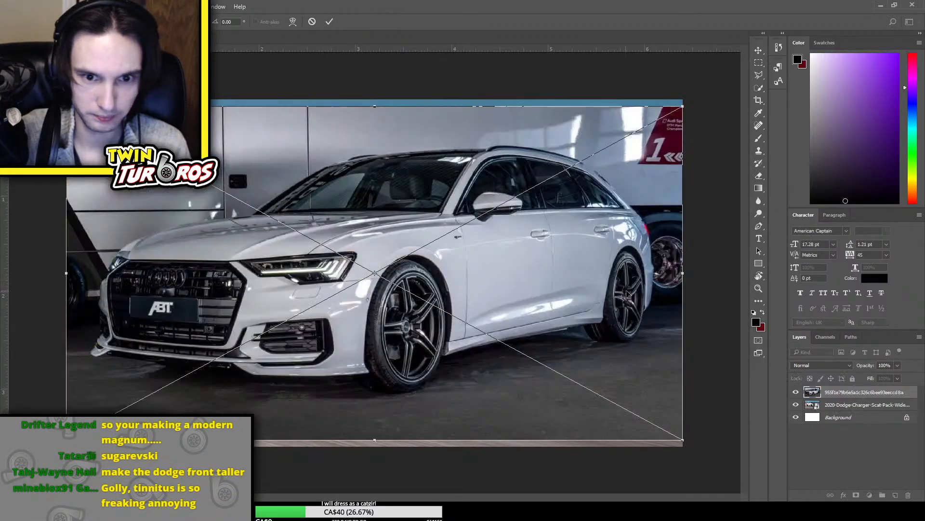
Place the white Audi wagon photo above the Charger photo, compare the two cars, and leave the Audi layer hidden
key("Return")
left_click(796, 393)
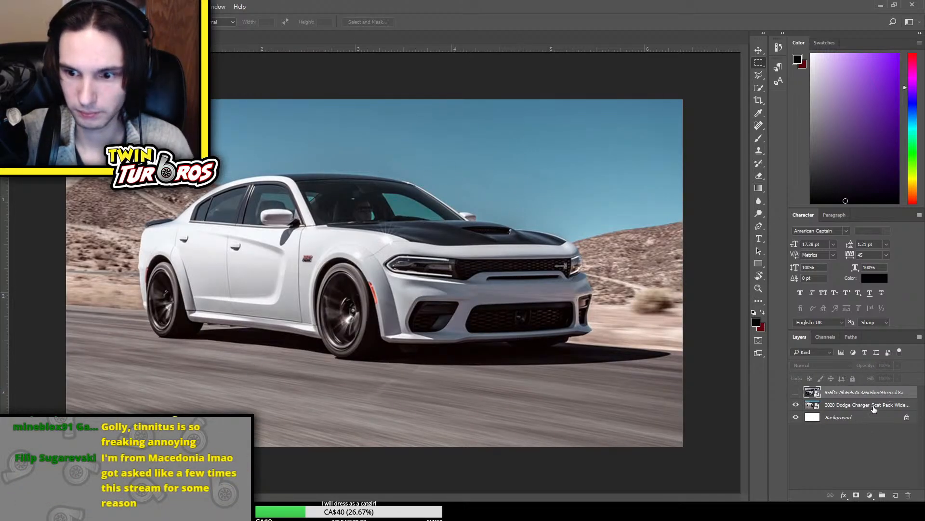
left_click(759, 51)
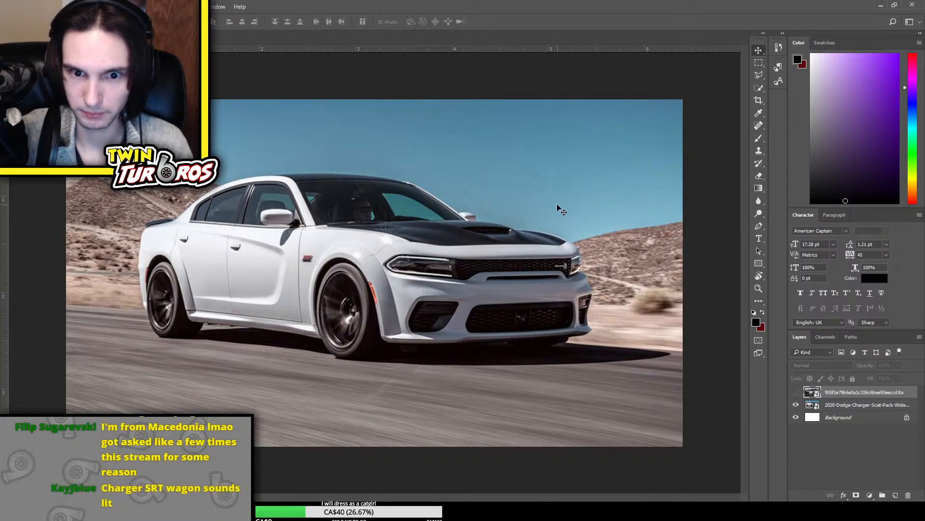
left_click(795, 394)
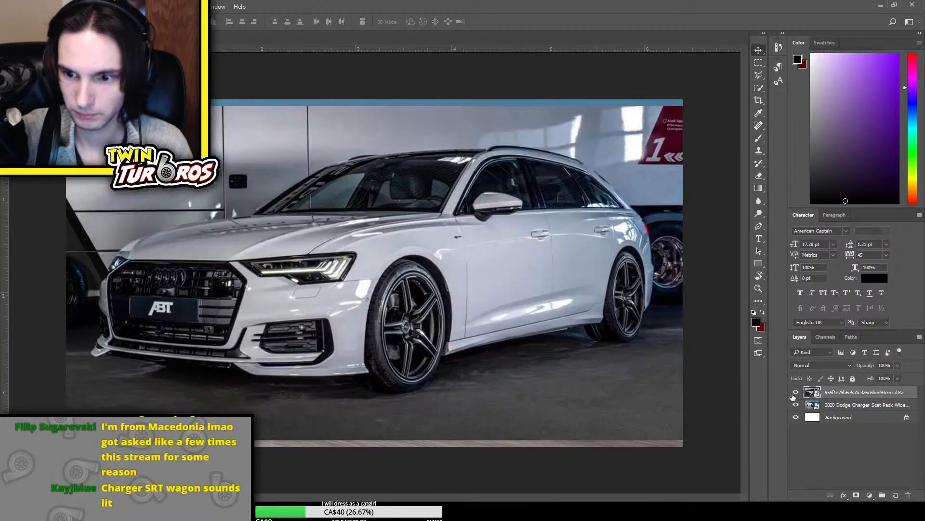
left_click(796, 392)
Flip the 2020 Dodge Charger photo horizontally and compare its angle with the Audi wagon photo
left_click(848, 404)
key("ctrl+t")
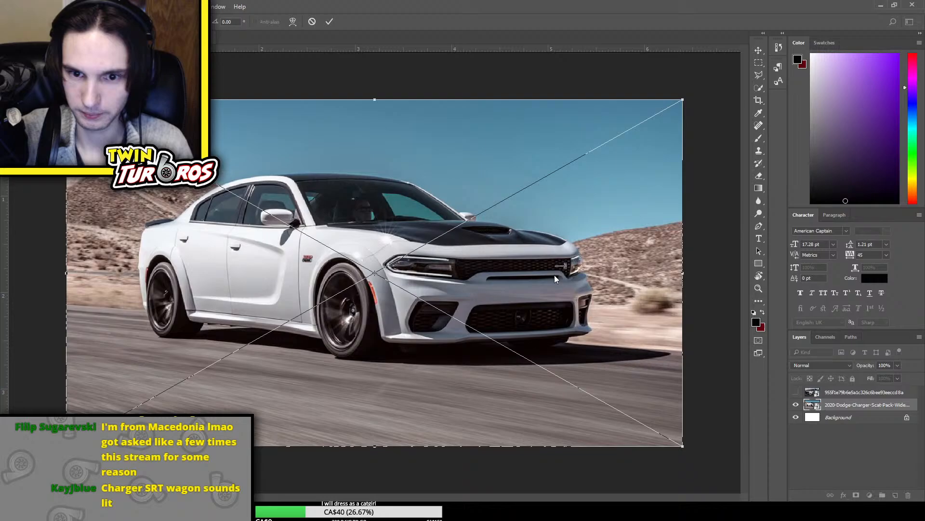
left_click(557, 340)
key("Return")
left_click(800, 393)
left_click(800, 393)
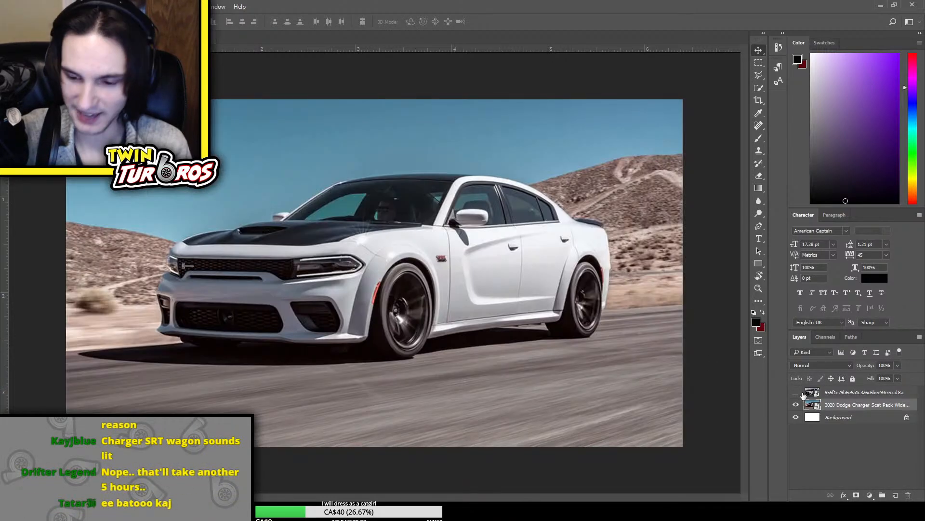
Compare the flipped Charger's angle and size with the Audi wagon by repeatedly showing and hiding the Audi layer
left_click(800, 393)
left_click(800, 392)
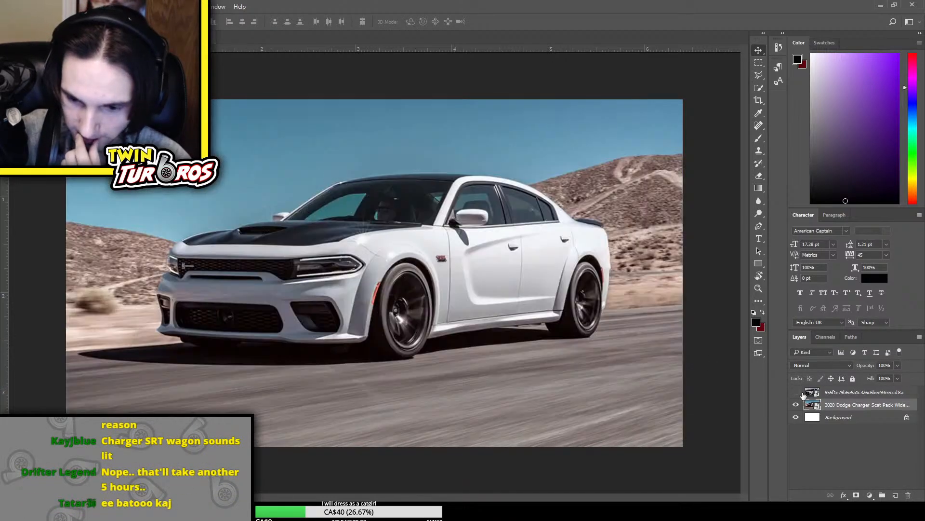
left_click(799, 392)
left_click(799, 392)
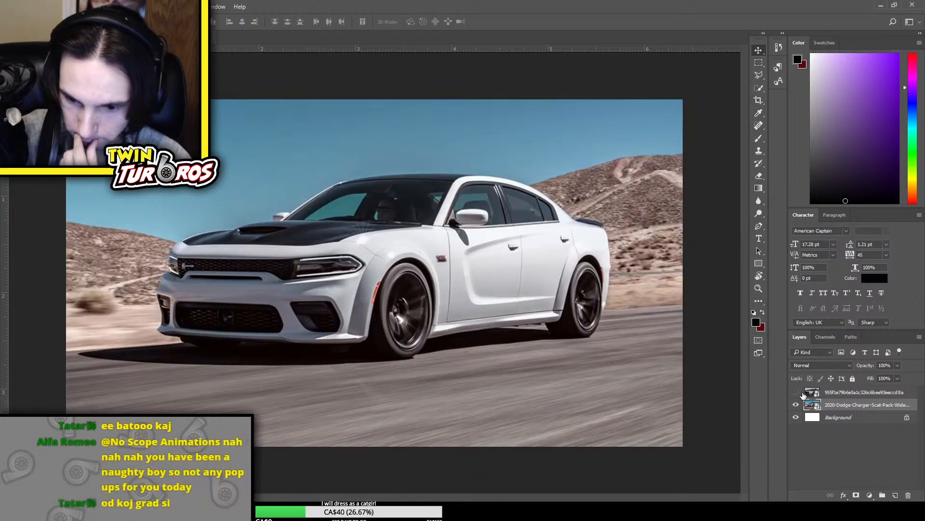
left_click(800, 392)
left_click(800, 393)
left_click(800, 392)
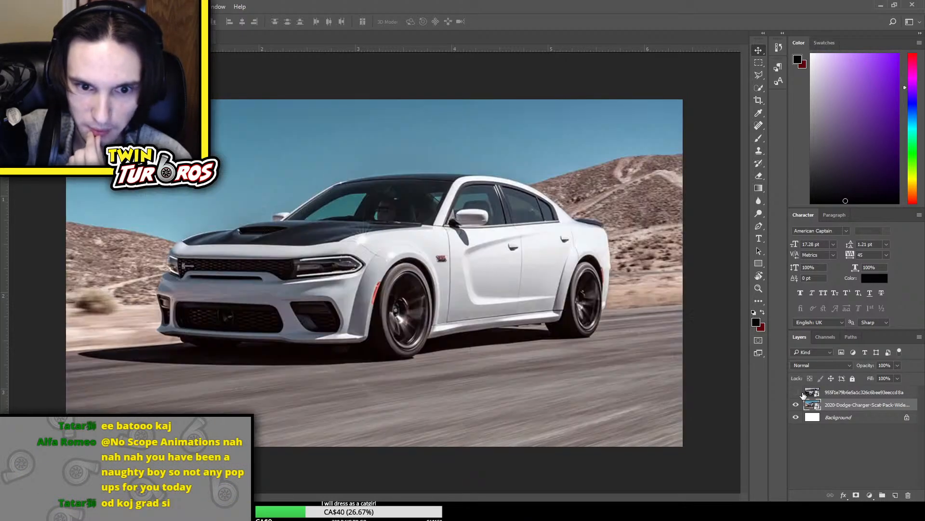
left_click(799, 392)
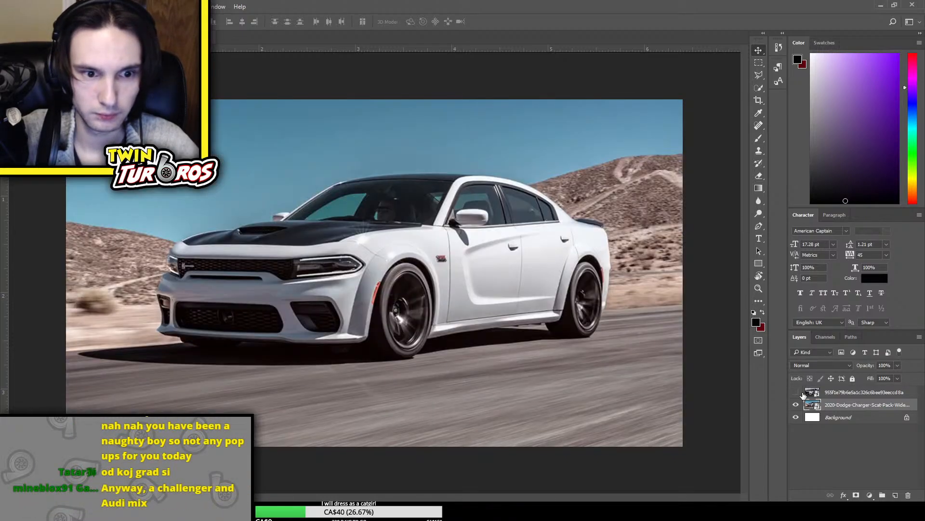
left_click(800, 392)
Enlarge the Charger photo to about the Audi's size and delete everything behind the Charger's front wheel
key("ctrl+t")
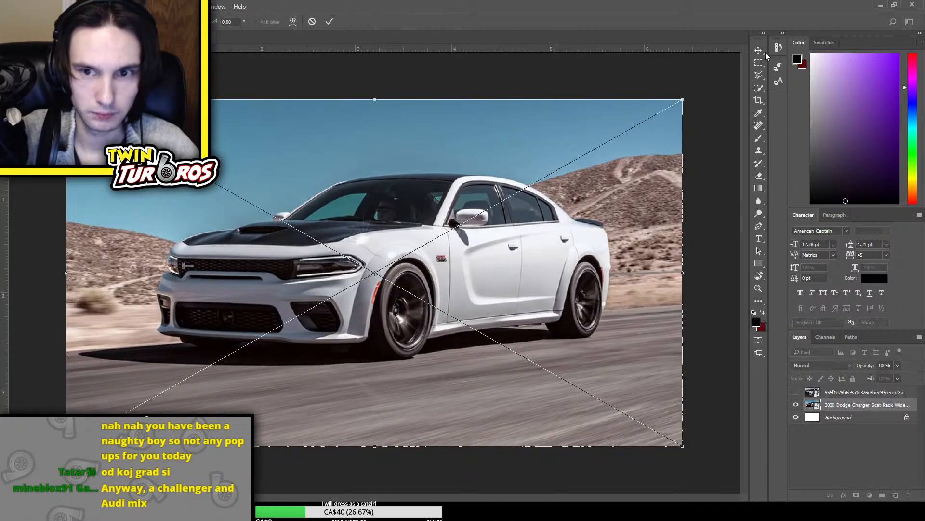
left_click_drag(683, 100, 782, 68)
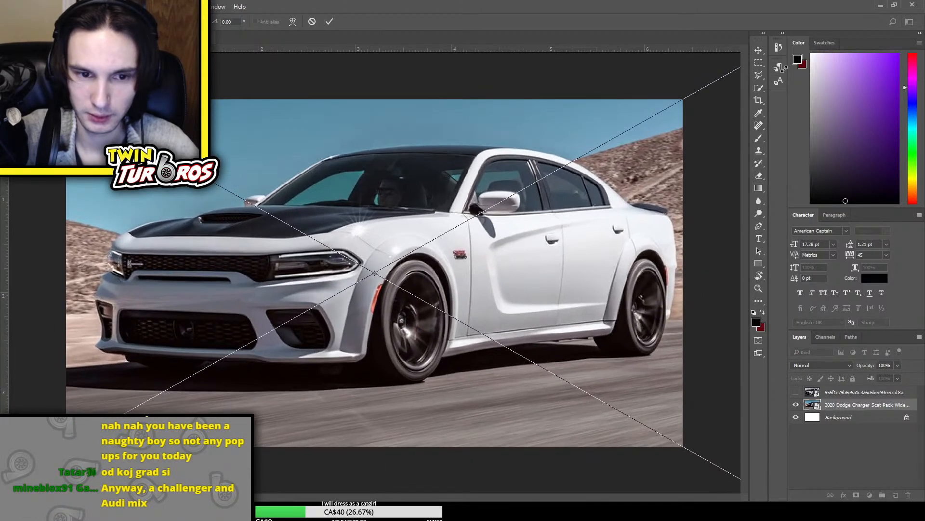
key("Return")
key("m")
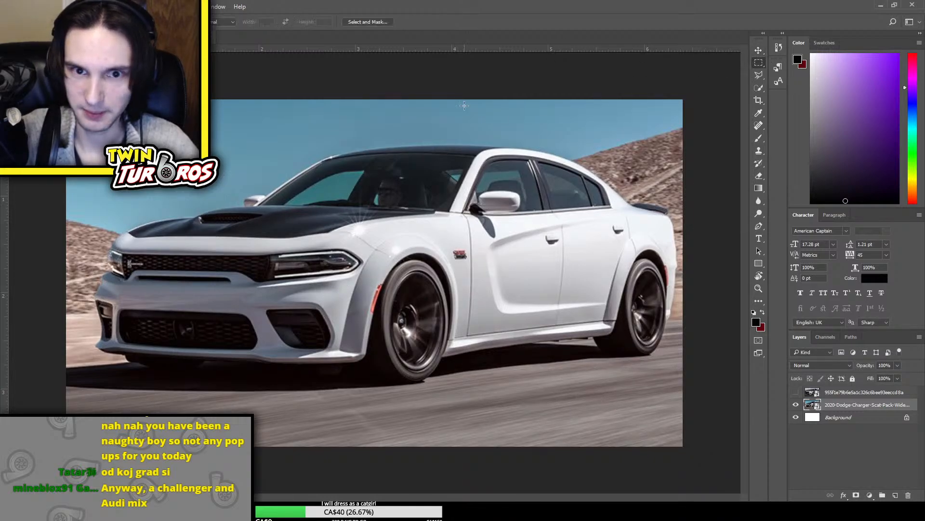
left_click_drag(445, 99, 743, 491)
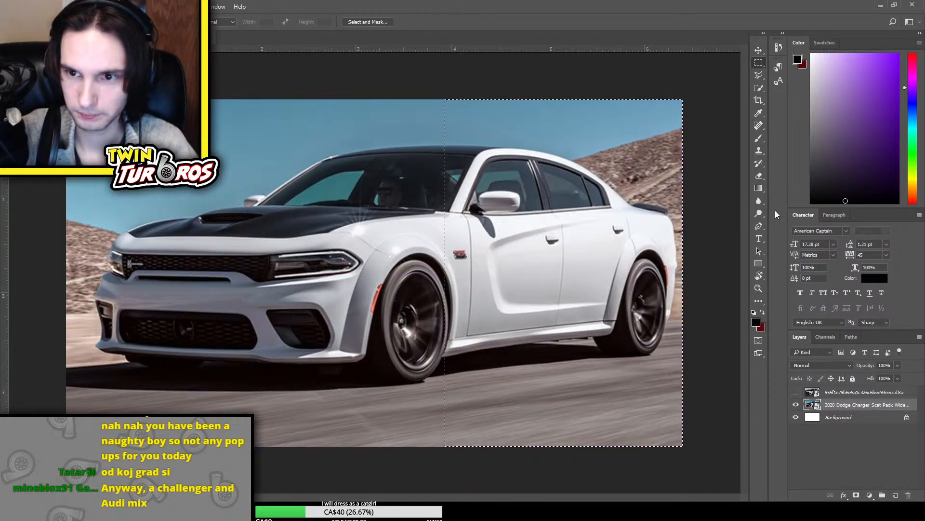
key("Delete")
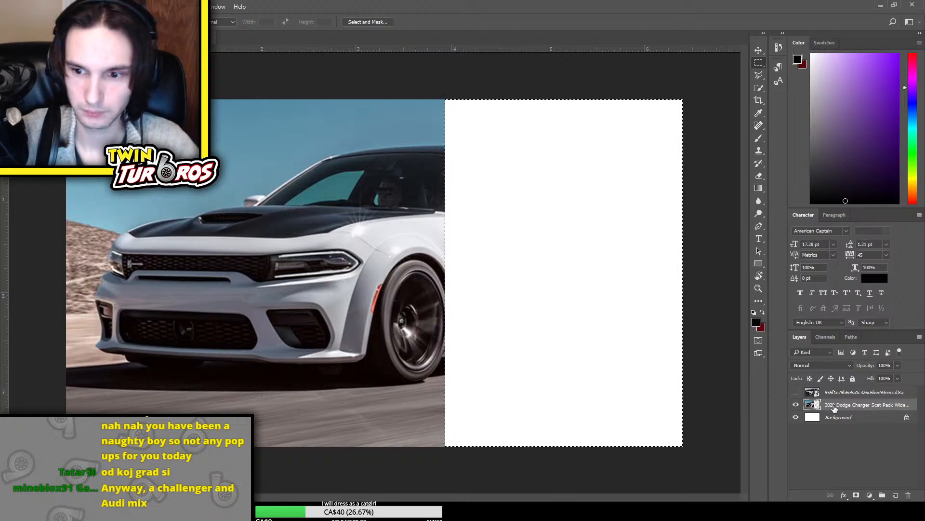
Show the Audi wagon beneath the Charger layer and shift the Charger front slightly down and forward
left_click(796, 392)
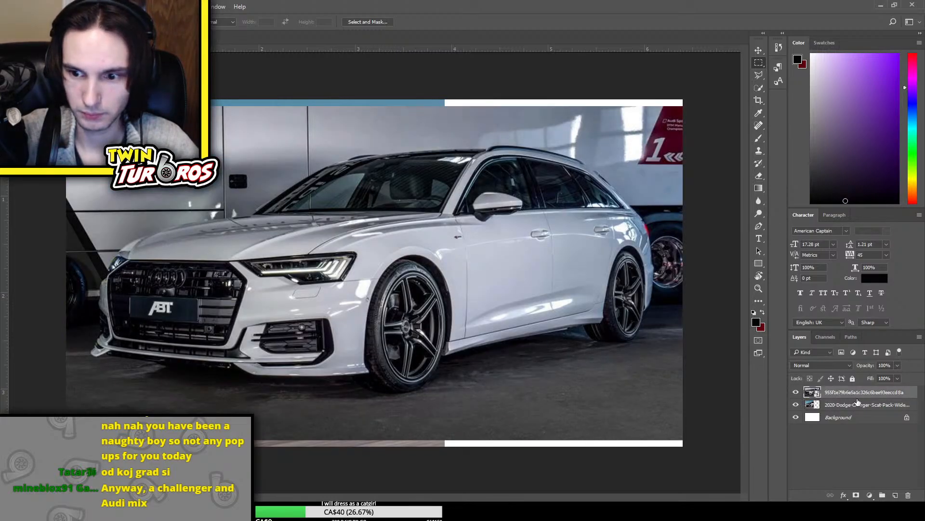
left_click_drag(846, 386, 847, 387)
key("ctrl+t")
mouse_move(379, 294)
left_mouse_down()
mouse_move(366, 296)
mouse_move(363, 311)
mouse_move(374, 308)
left_mouse_up()
key("Return")
key("m")
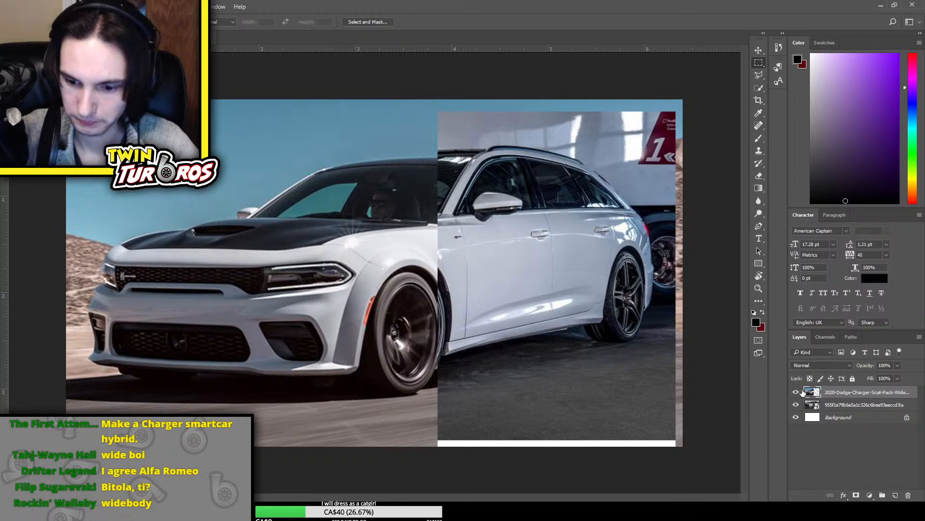
Adjust the Charger front's height and shift it rearward so it covers the Audi's front wheel
key("ctrl+t")
left_click_drag(415, 61, 415, 93)
left_click_drag(383, 185, 414, 171)
left_click_drag(398, 77, 400, 70)
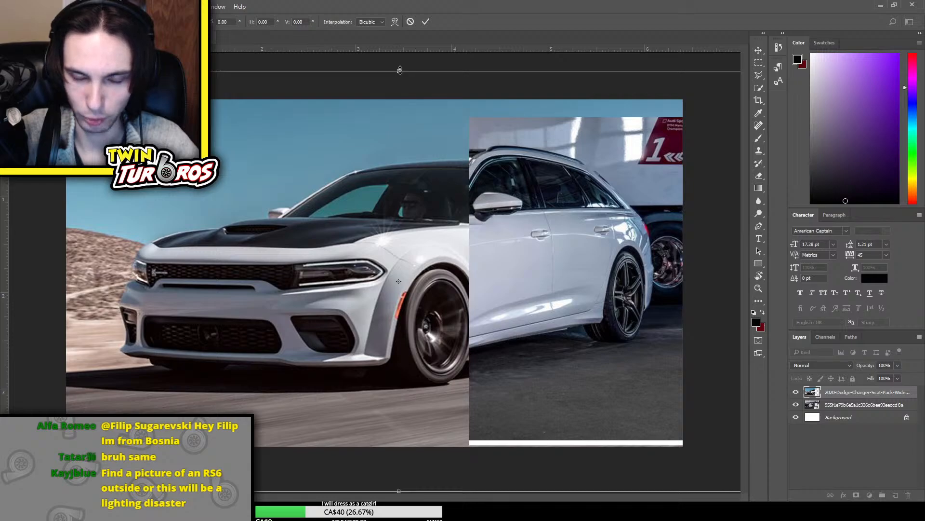
key("Return")
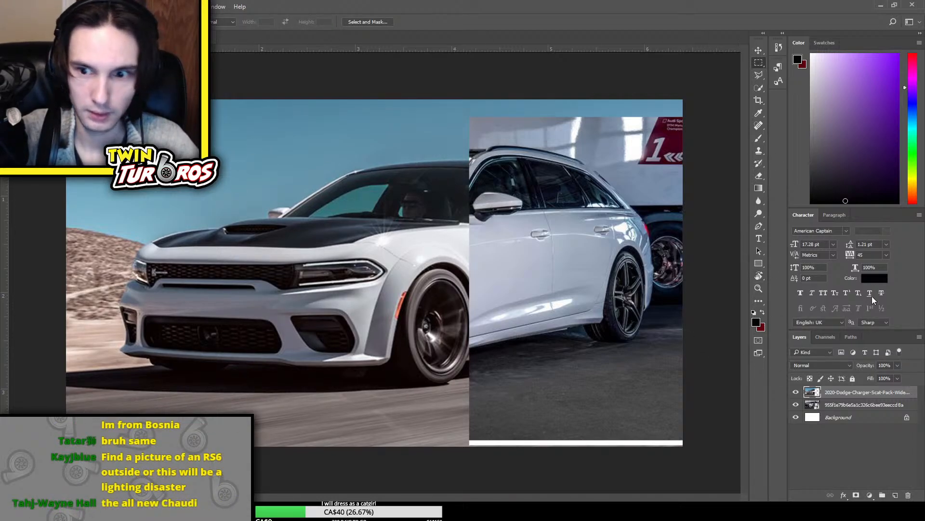
Outline the sky above the Charger's roof, mirror and hills with the Magnetic Lasso and delete it
left_click(757, 75)
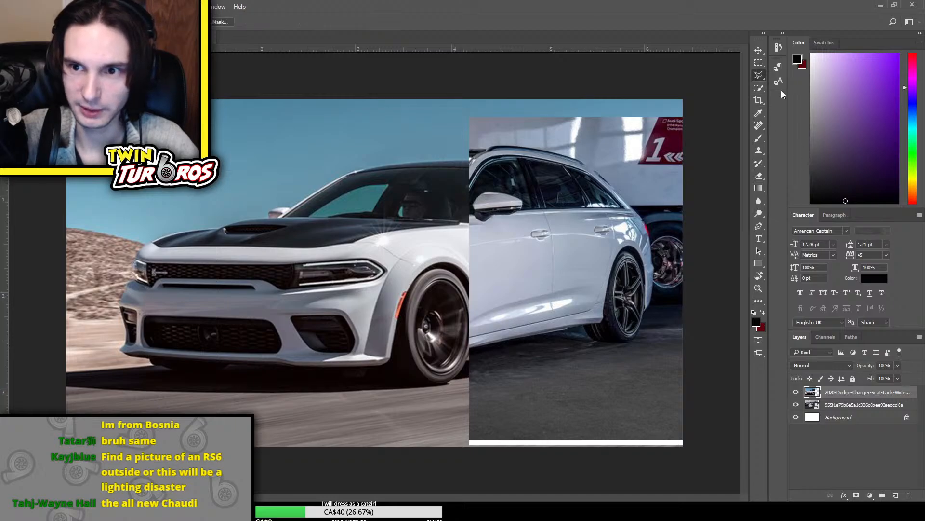
left_click(783, 94)
left_click(468, 161)
left_click_drag(395, 166, 344, 170)
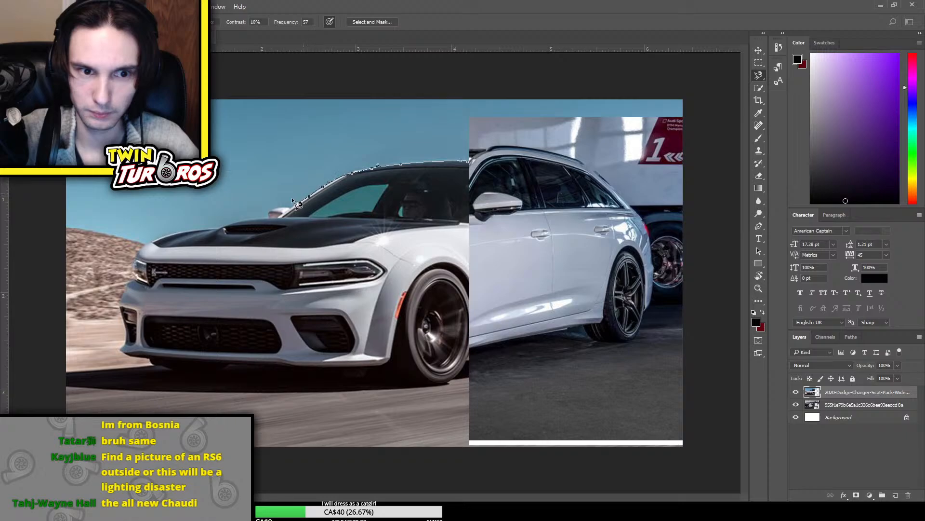
mouse_move(295, 201)
left_mouse_down()
mouse_move(104, 231)
mouse_move(67, 225)
left_mouse_up()
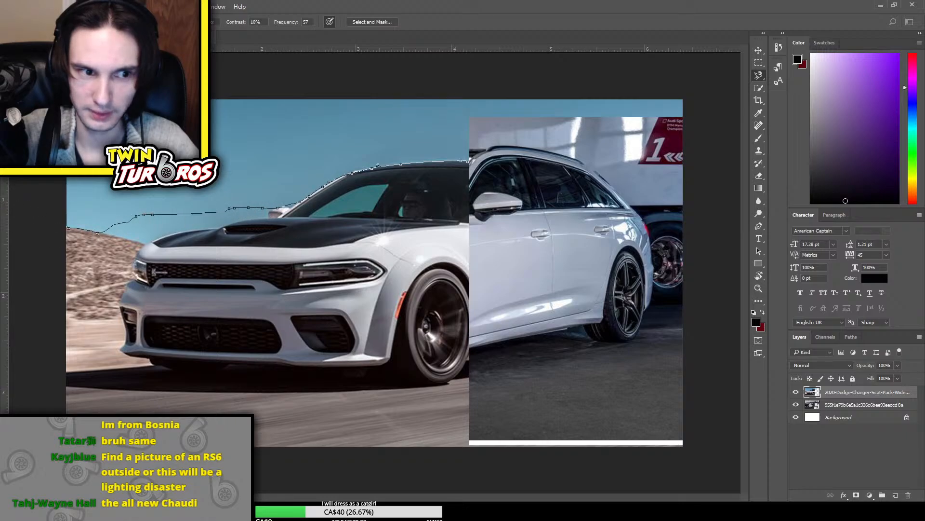
mouse_move(67, 126)
left_mouse_down()
mouse_move(202, 49)
mouse_move(676, 73)
mouse_move(721, 125)
mouse_move(702, 159)
mouse_move(475, 169)
left_mouse_up()
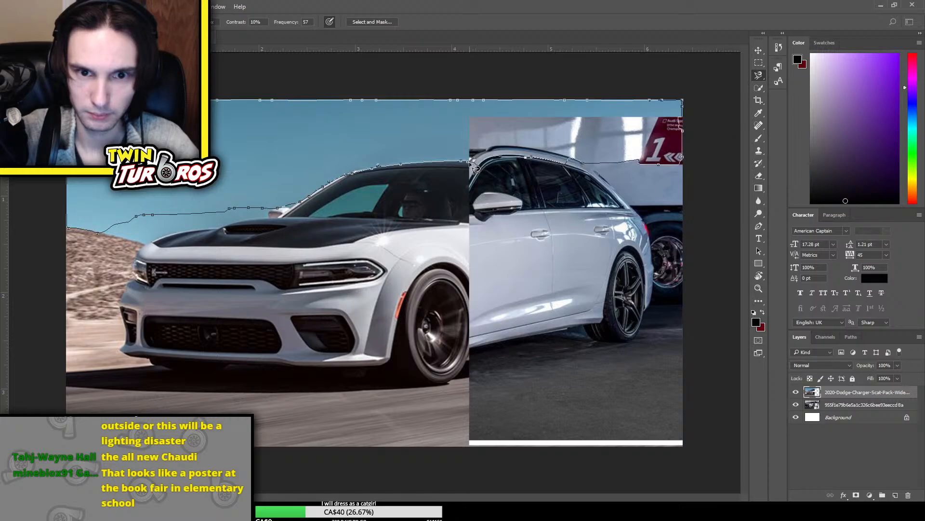
left_click(475, 167)
key("Delete")
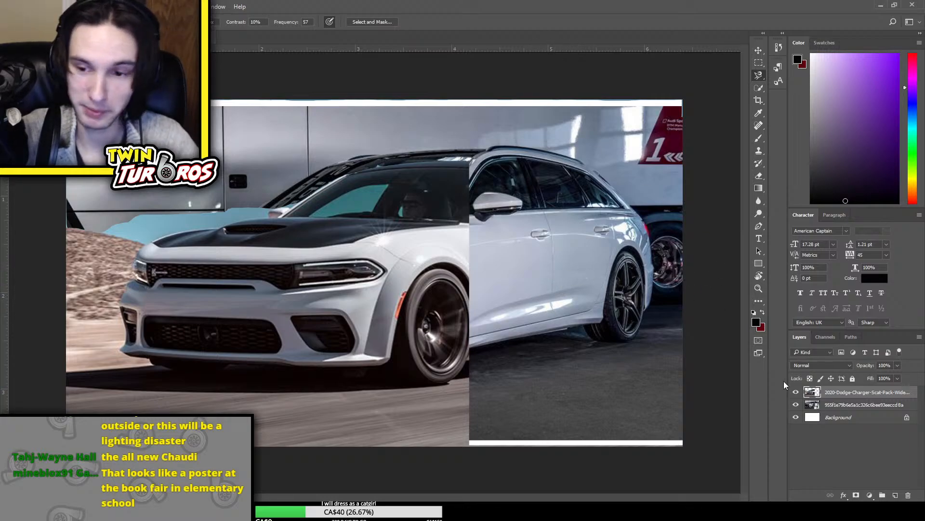
Try erasing the Audi layer's garage background and the area around the windshield, and undo the eraser strokes
left_click(849, 407)
key("e")
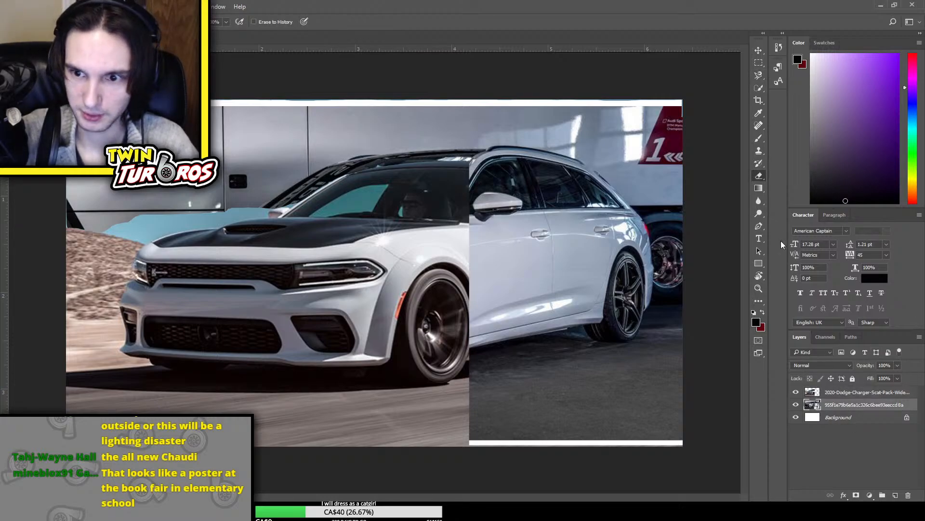
mouse_move(352, 138)
left_mouse_down()
mouse_move(291, 158)
mouse_move(122, 176)
mouse_move(181, 158)
mouse_move(288, 87)
mouse_move(523, 118)
mouse_move(492, 111)
mouse_move(201, 198)
left_mouse_up()
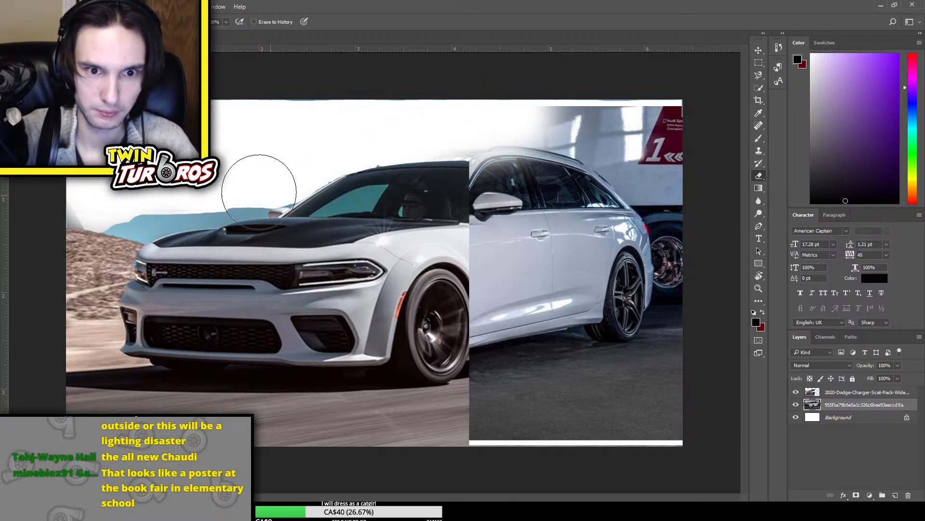
key("ctrl+z")
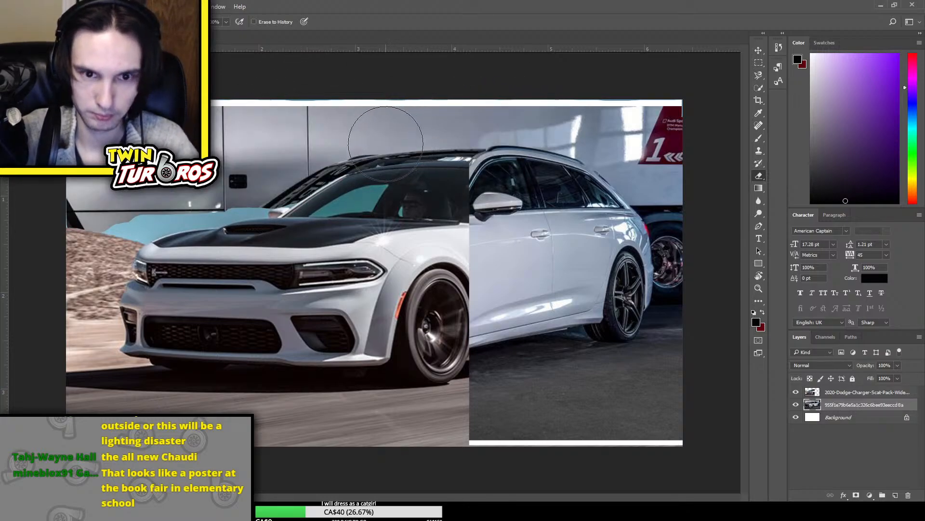
key("bracketleft")
key("bracketleft")
key("bracketleft")
key("bracketleft")
key("bracketleft")
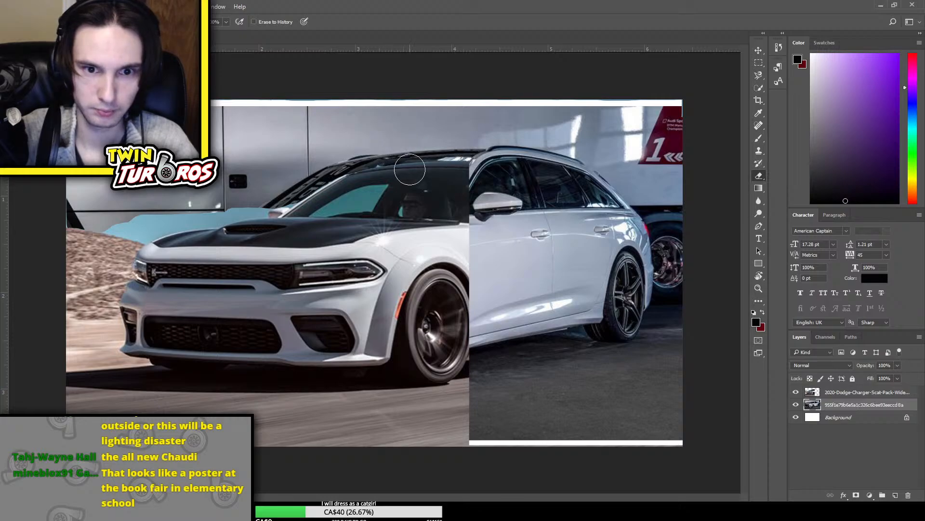
left_click_drag(298, 193, 356, 198)
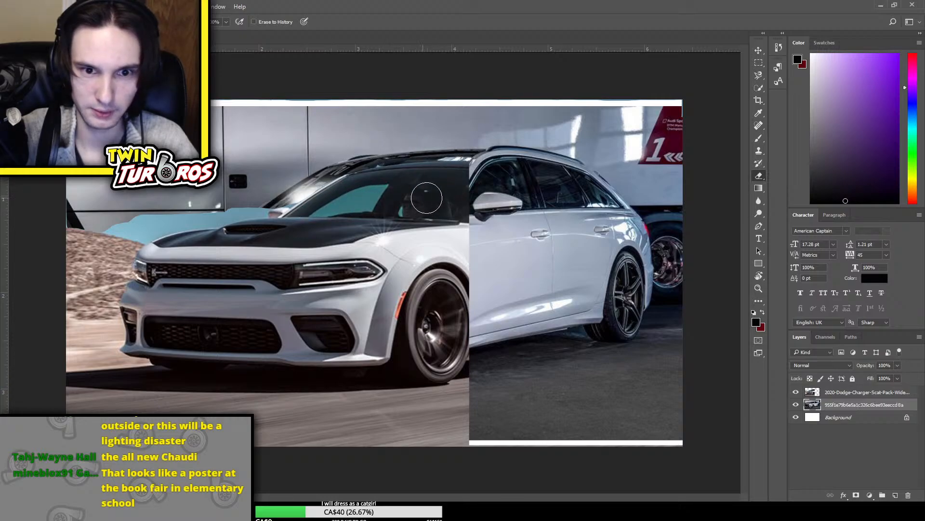
key("z")
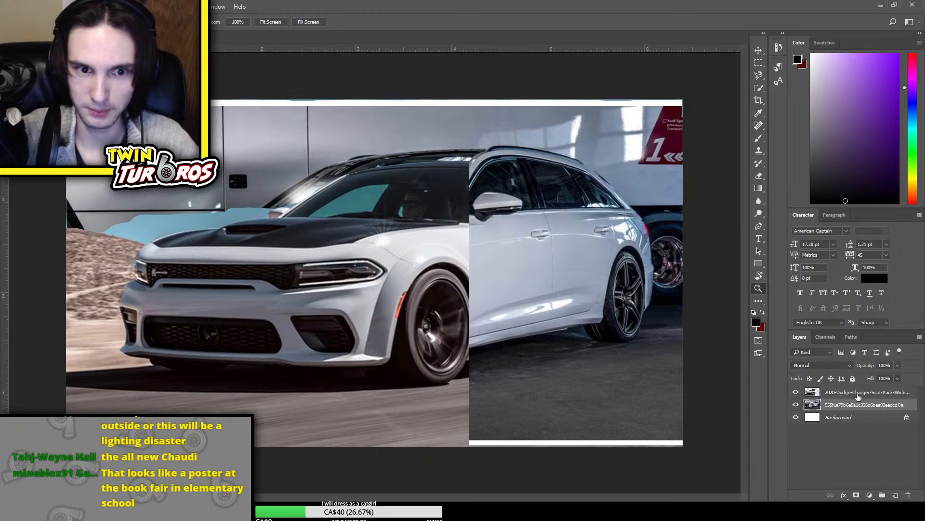
key("ctrl+z")
Delete the Charger's windshield and roof area with a rectangular selection to expose the Audi's cabin, and deselect
left_click(858, 392)
key("m")
left_click_drag(256, 125, 468, 210)
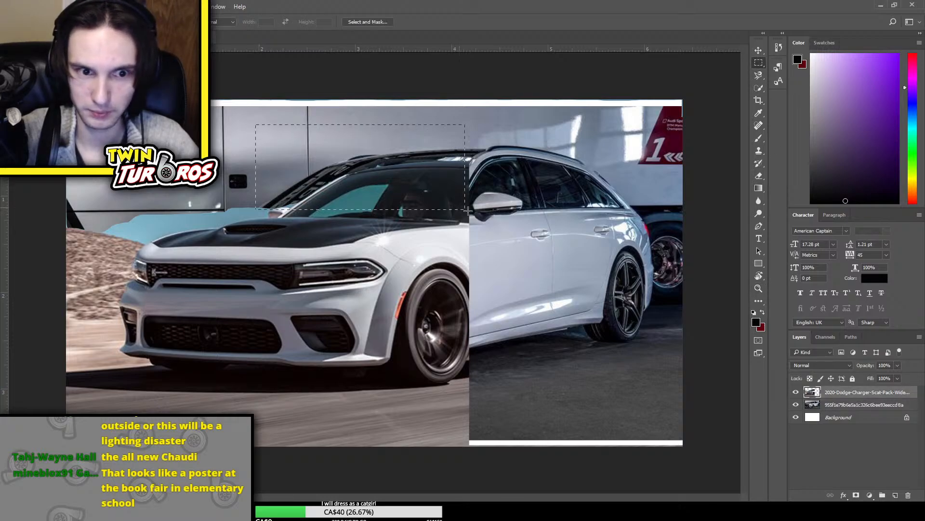
key("Delete")
key("ctrl+d")
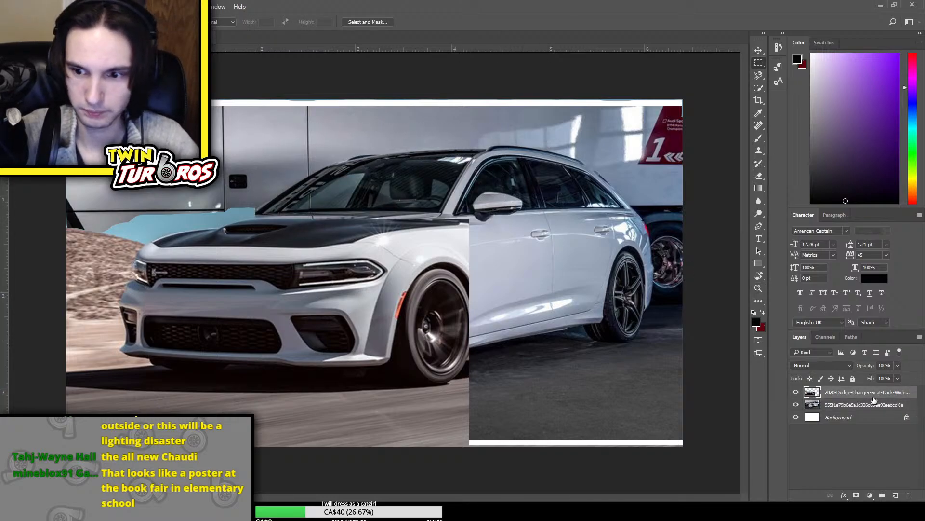
Nudge the Charger front slightly forward and up to align it with the Audi's body
key("ctrl+t")
mouse_move(417, 319)
left_mouse_down()
mouse_move(408, 313)
mouse_move(413, 321)
left_mouse_up()
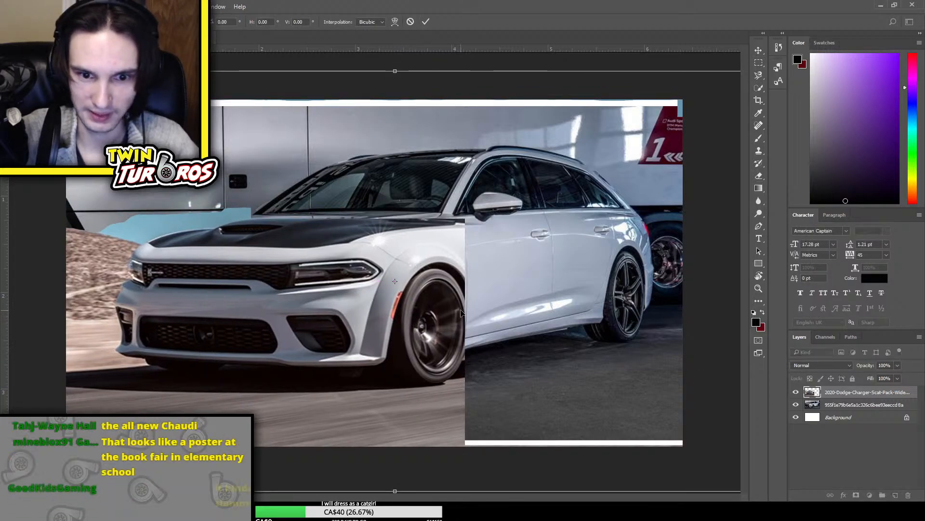
key("Return")
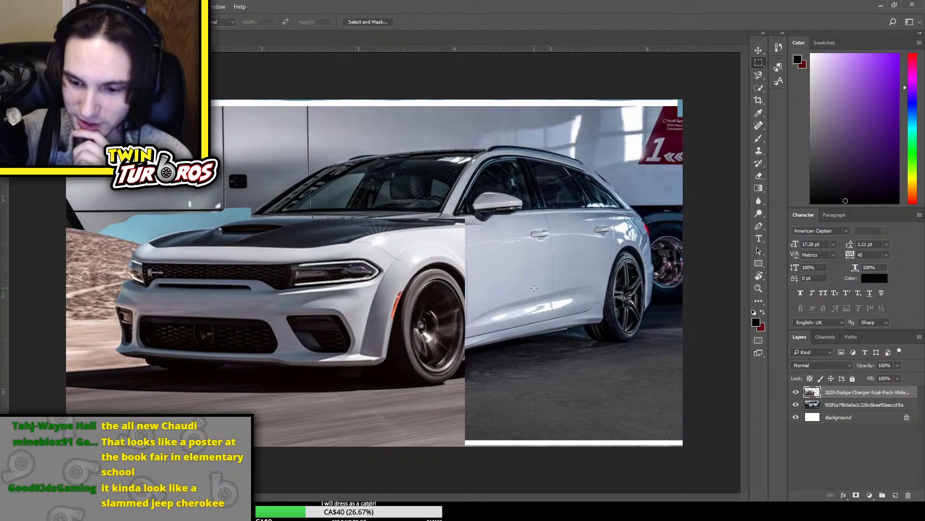
key("ctrl+t")
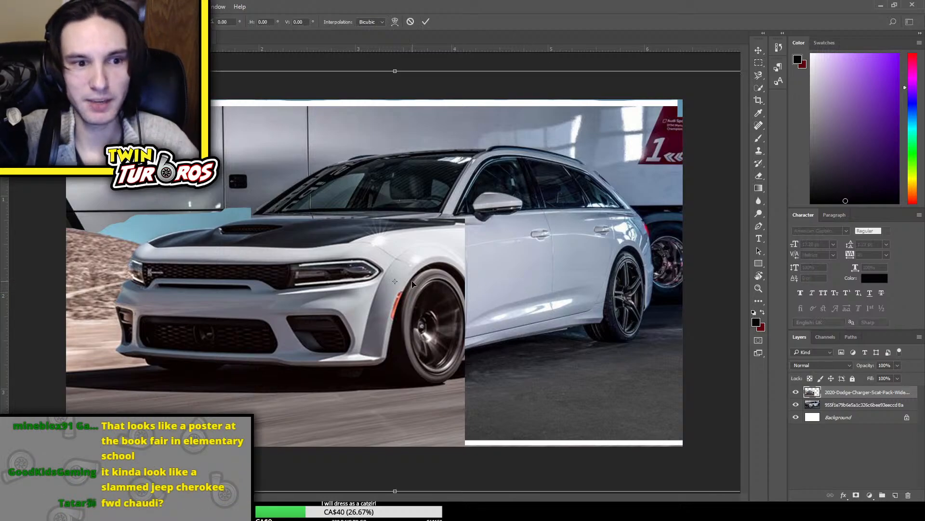
mouse_move(412, 281)
left_mouse_down()
mouse_move(402, 281)
mouse_move(413, 278)
left_mouse_up()
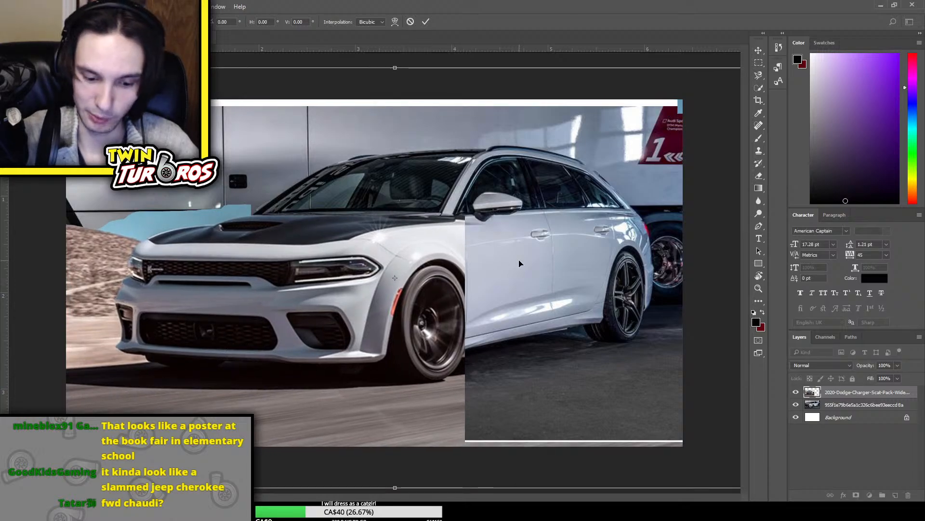
key("Return")
Place the 2020-Dodge-Charger-Scat-Pack-Wide photo again on top of the other layers, flipped horizontally
key("ctrl+minus")
key("ctrl+minus")
key("ctrl+plus")
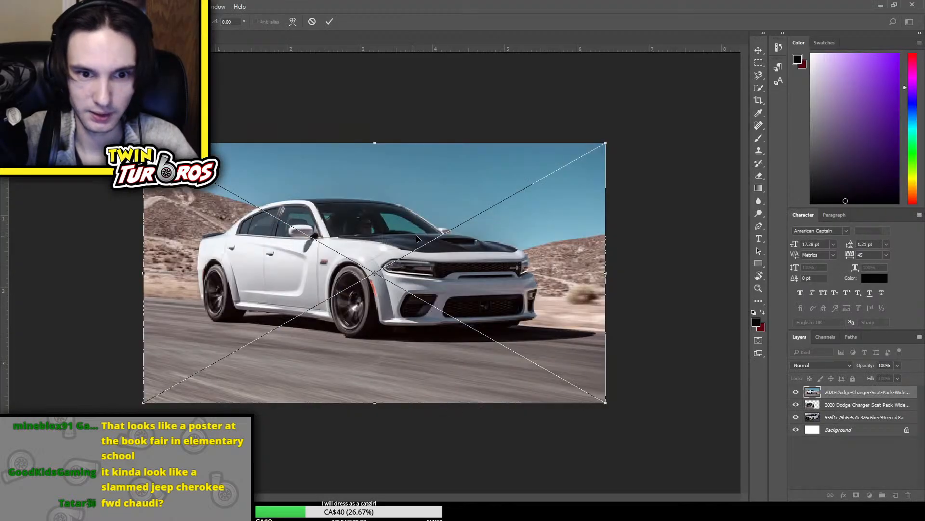
right_click(411, 236)
left_click(466, 362)
key("Return")
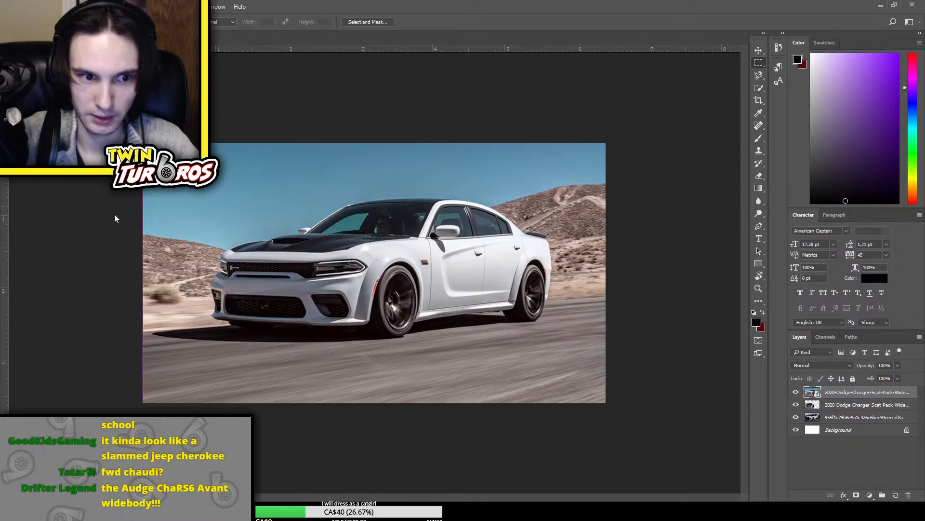
Copy the Charger's front end, from bumper to front wheel, to a new layer and delete both source Charger layers
left_click_drag(198, 233, 424, 345)
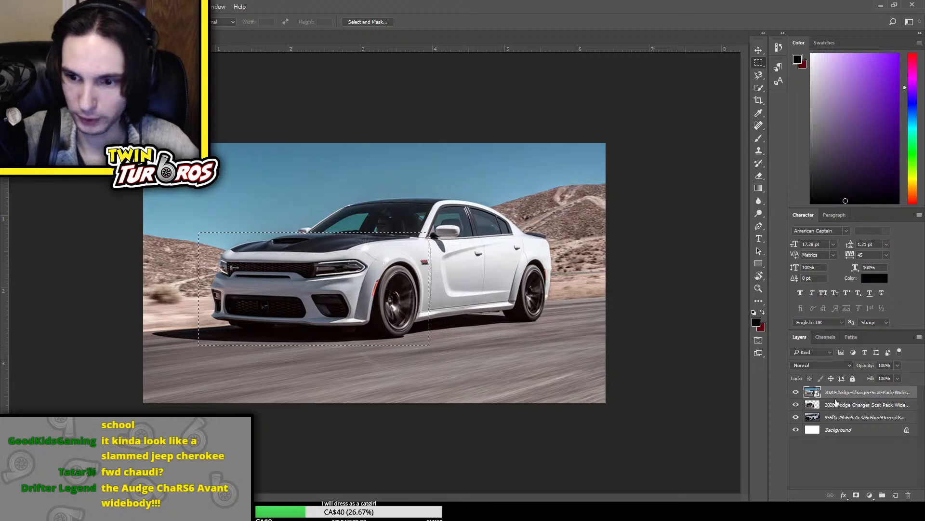
key("ctrl+j")
left_click(858, 410)
key("Delete")
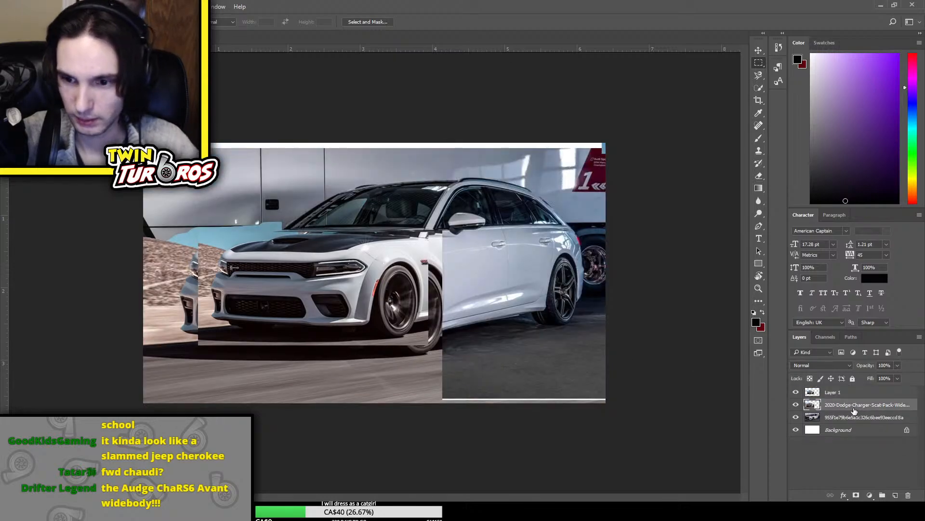
key("ctrl+z")
left_click(846, 419)
left_click(849, 404)
key("Delete")
key("Delete")
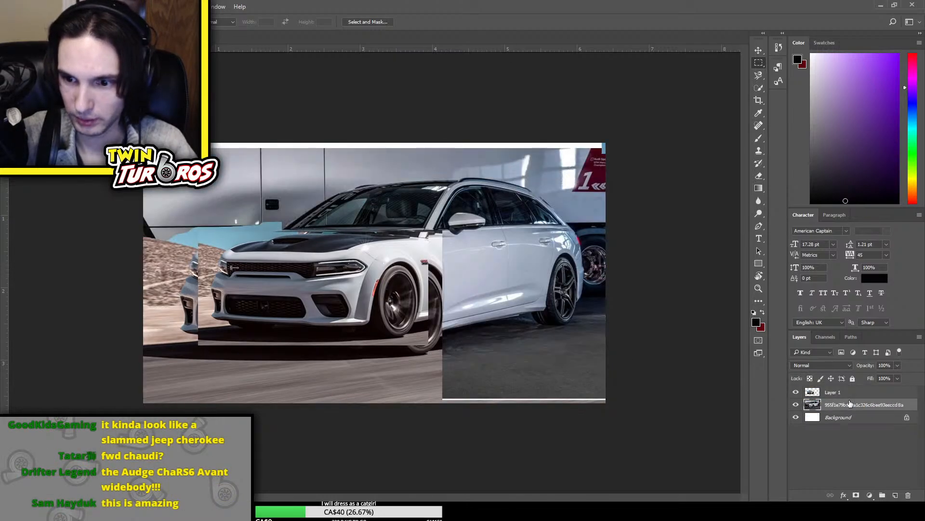
Enlarge the copied Charger front end and shift it forward so it covers the Audi's front
left_click(851, 393)
key("ctrl+t")
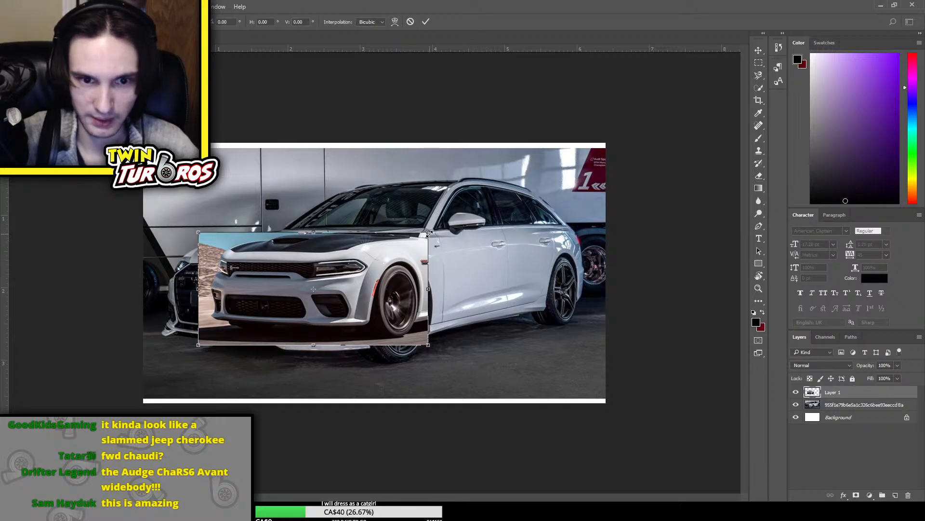
left_click_drag(429, 234, 452, 221)
left_click_drag(396, 261, 380, 269)
key("Return")
Nudge the Charger front end slightly down and forward to line its hood and fender up with the Audi's body
key("ctrl+t")
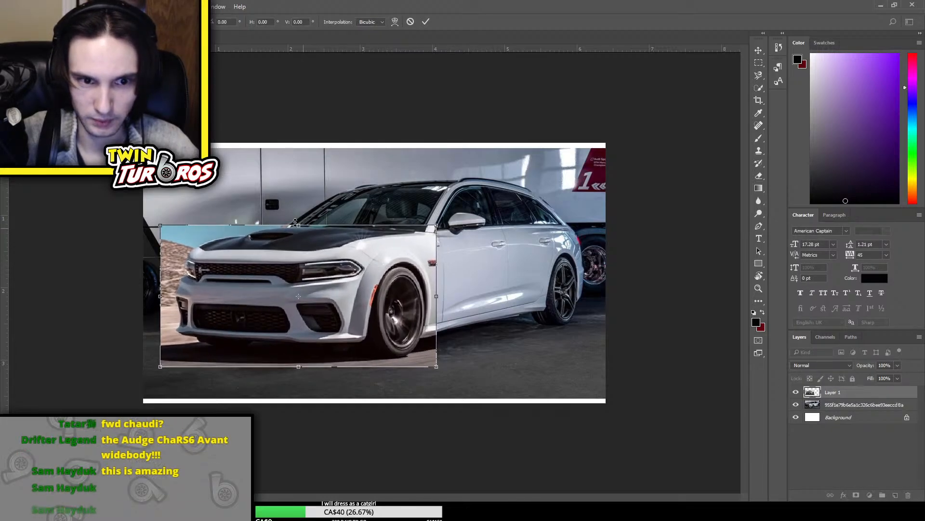
left_click_drag(307, 274, 309, 280)
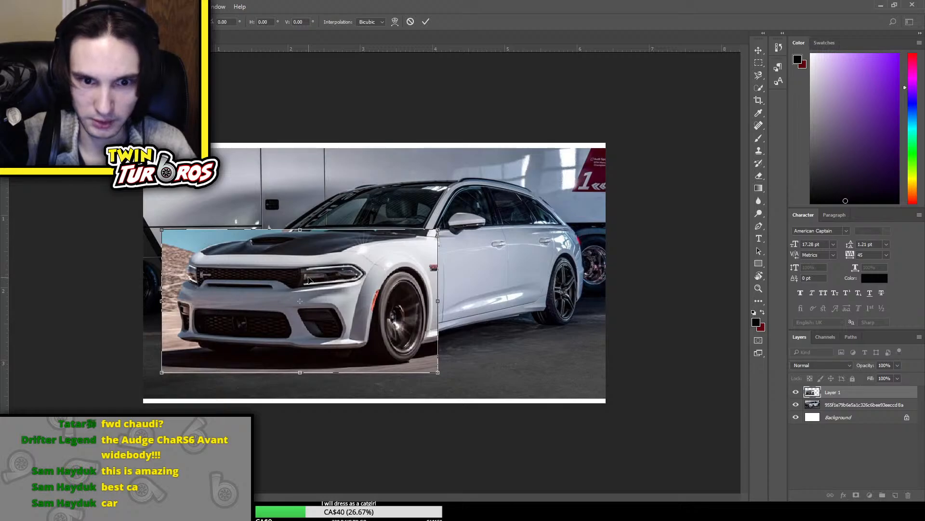
key("Return")
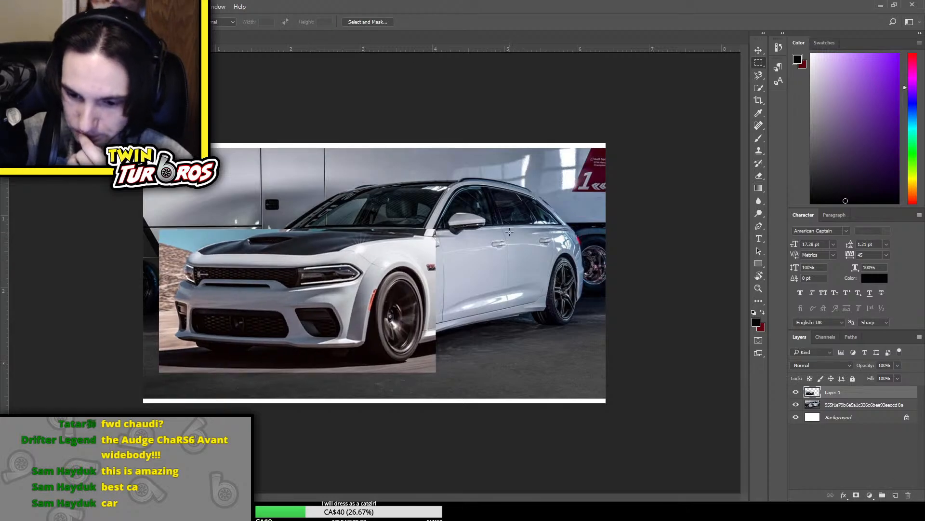
key("ctrl+t")
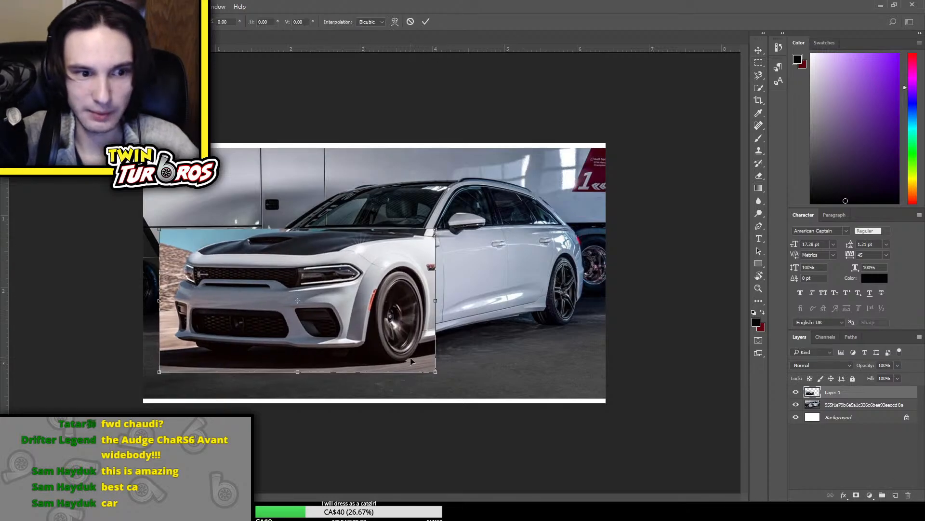
left_click_drag(399, 308, 396, 307)
key("Return")
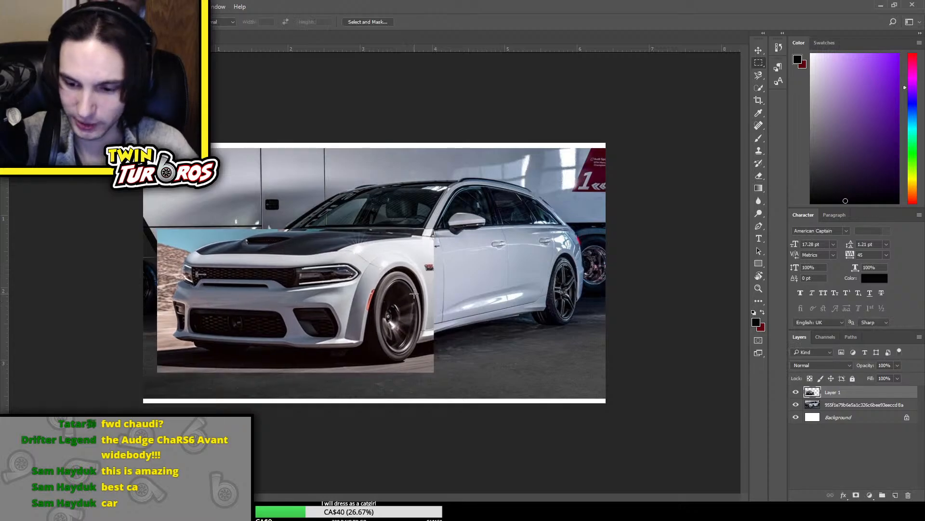
Select the desert background and road around the Charger's nose and wheel with Quick Selection, delete it, and deselect
key("ctrl+plus")
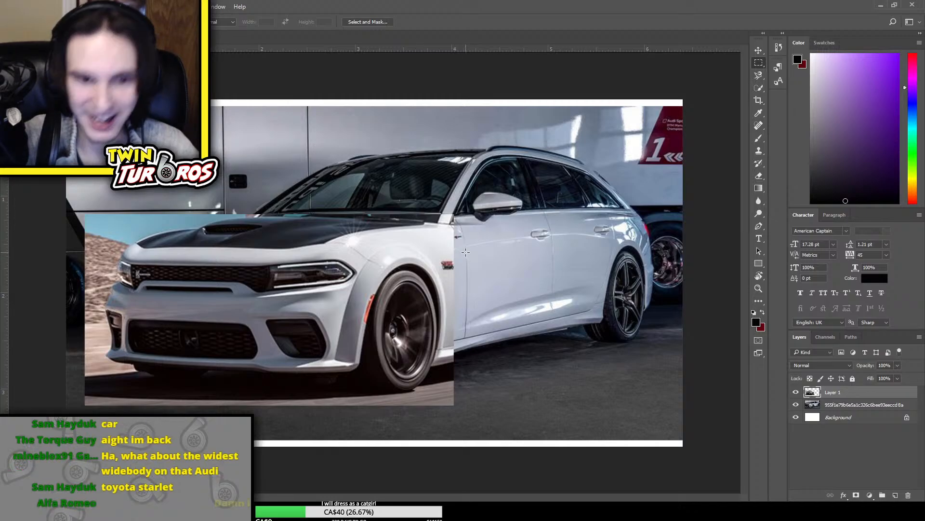
key("e")
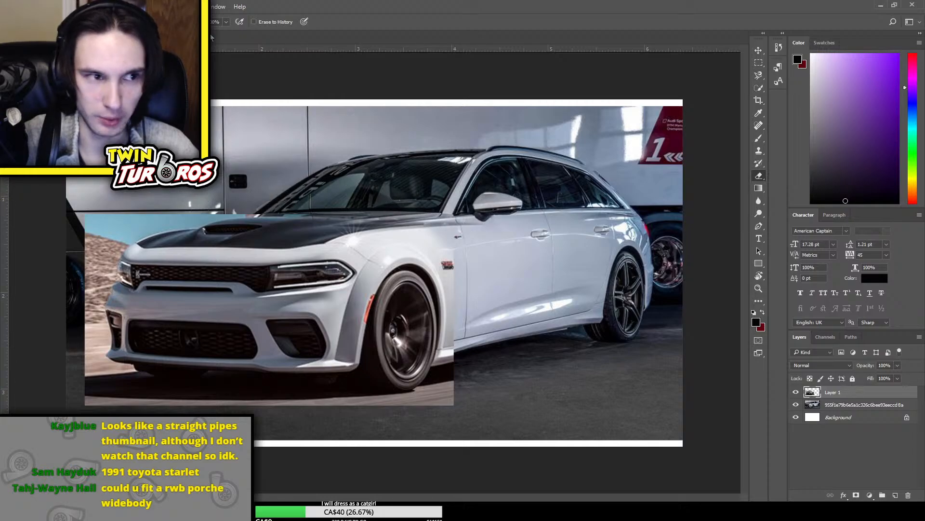
left_click(759, 76)
left_click(759, 87)
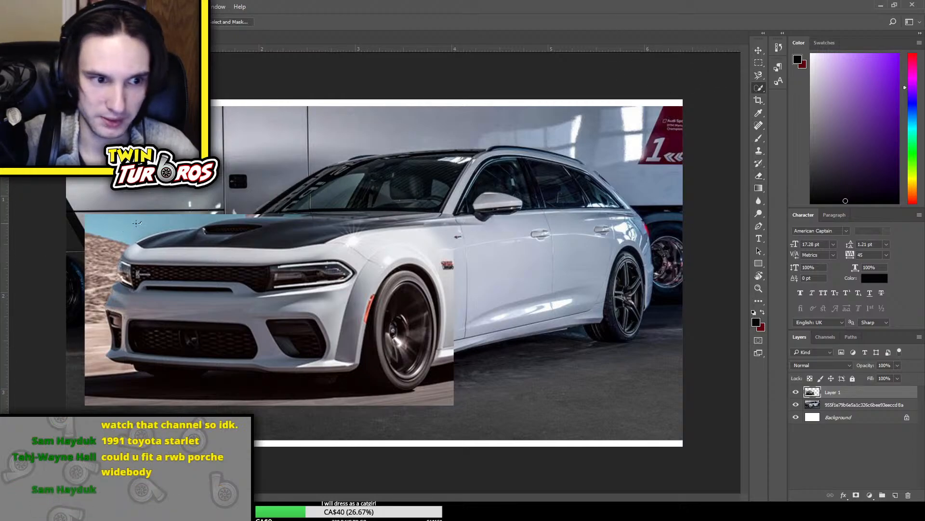
mouse_move(137, 223)
left_mouse_down()
mouse_move(89, 251)
mouse_move(88, 355)
mouse_move(91, 367)
mouse_move(97, 270)
mouse_move(103, 381)
mouse_move(142, 395)
left_mouse_up()
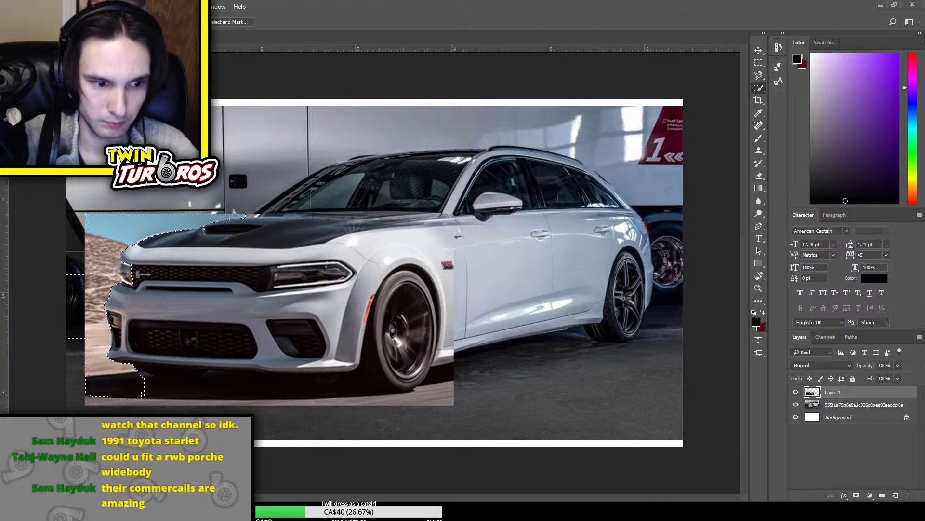
left_click_drag(254, 400, 305, 396)
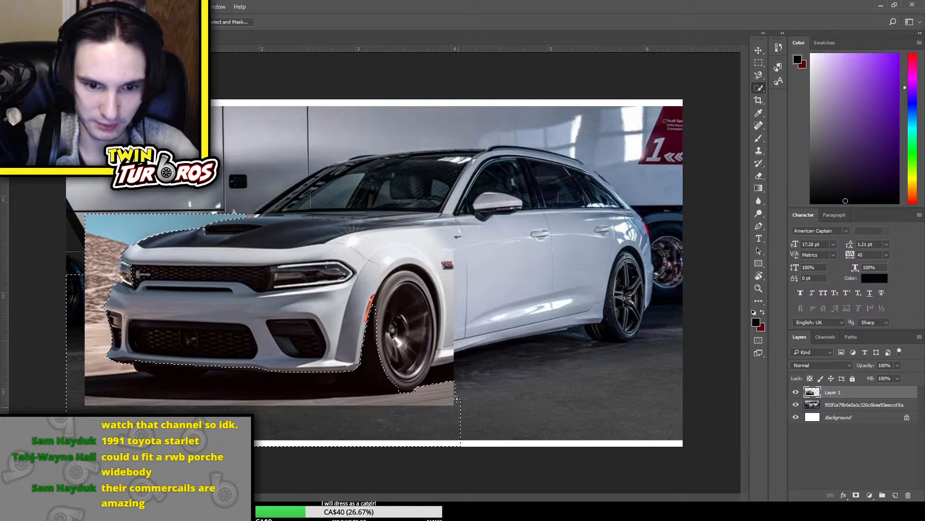
left_click_drag(427, 377, 404, 385)
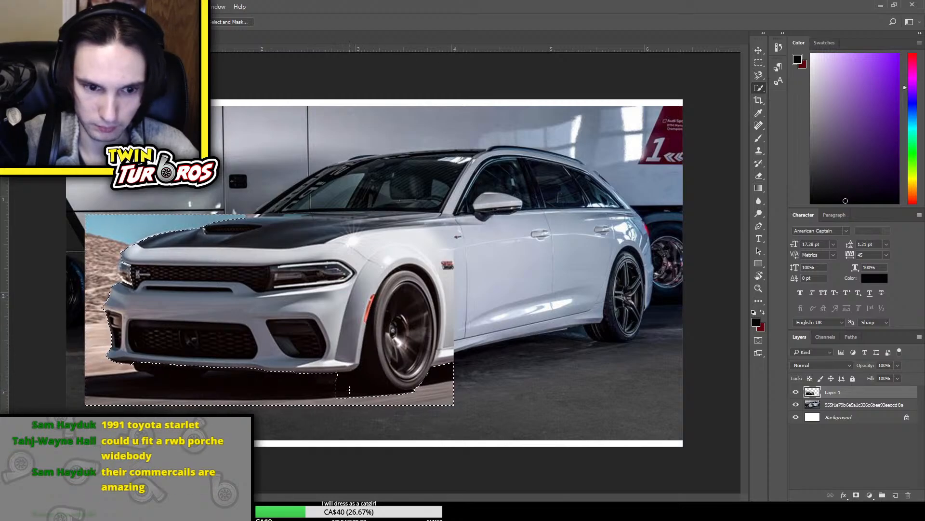
left_click_drag(359, 390, 379, 389)
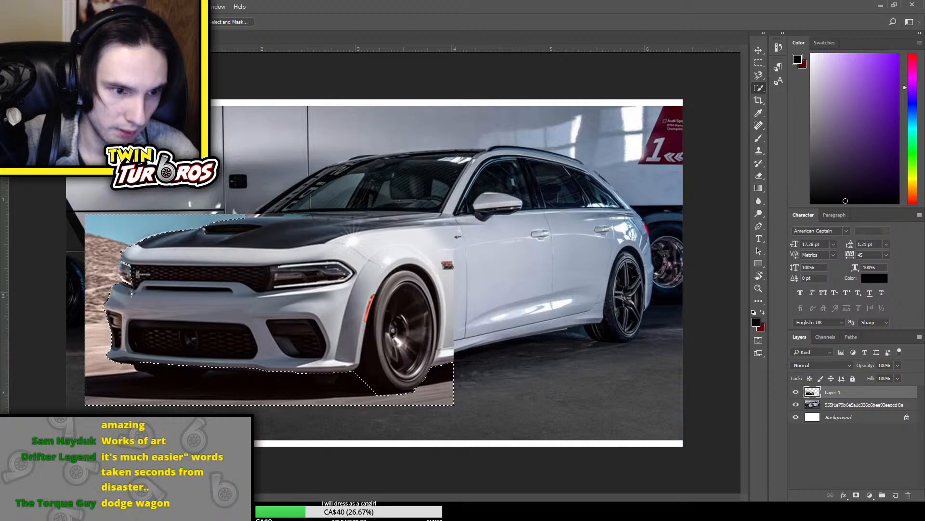
left_click_drag(126, 283, 121, 258)
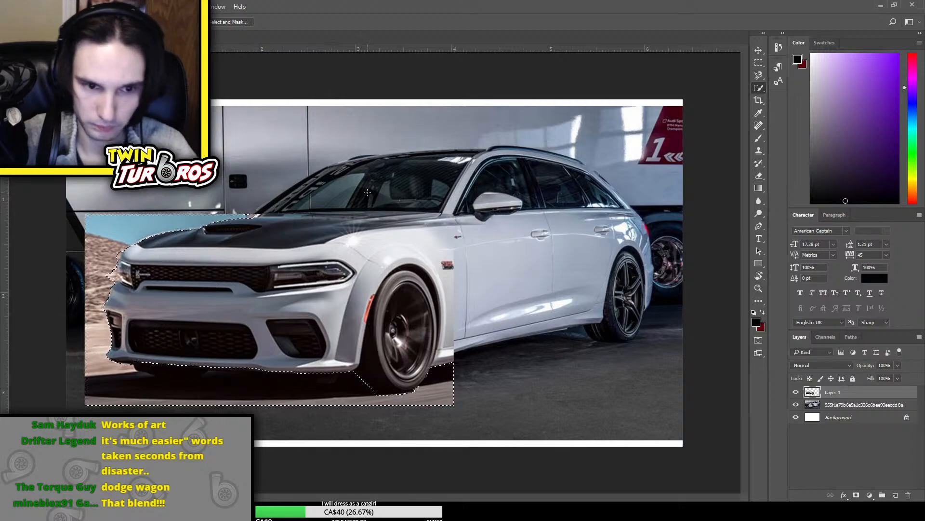
key("ctrl+shift+i")
key("Delete")
key("ctrl+d")
key("ctrl+minus")
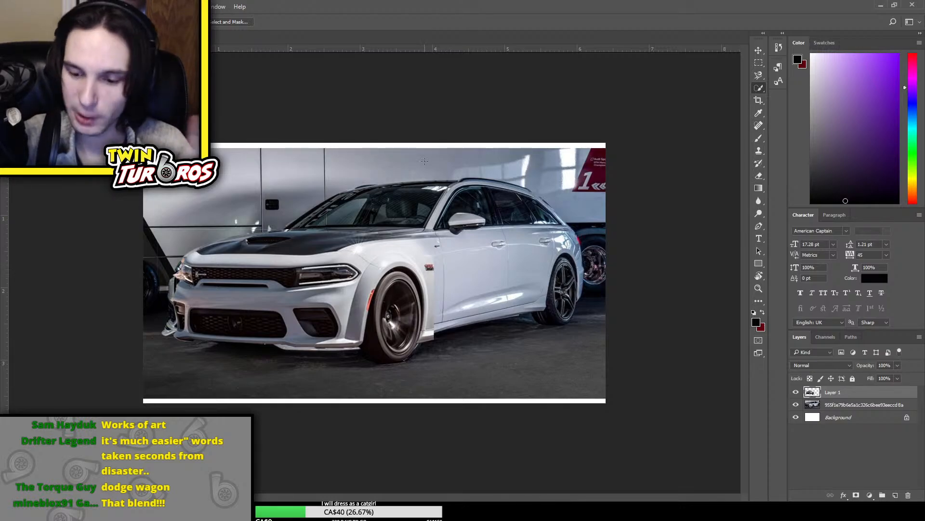
Stretch the Charger front slightly upward toward the Audi's windshield and forward over the Audi's nose
key("ctrl+t")
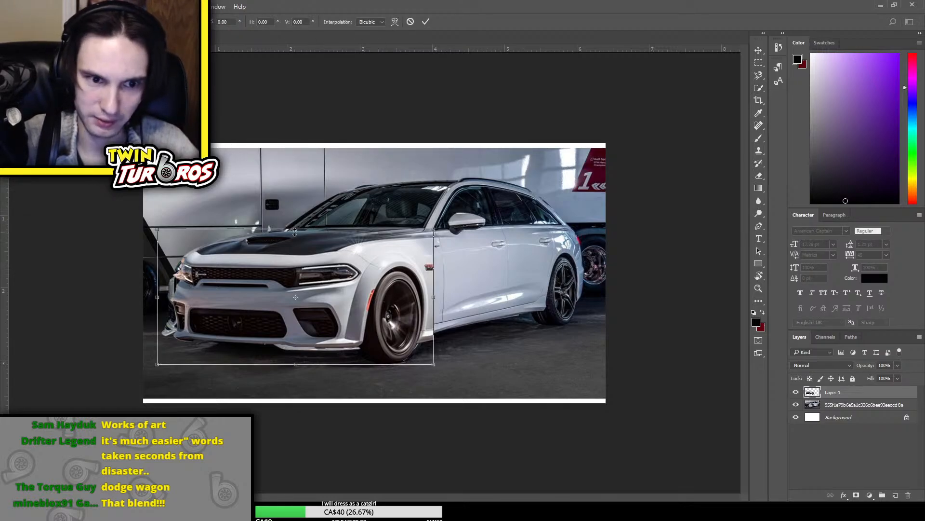
left_click_drag(290, 230, 283, 227)
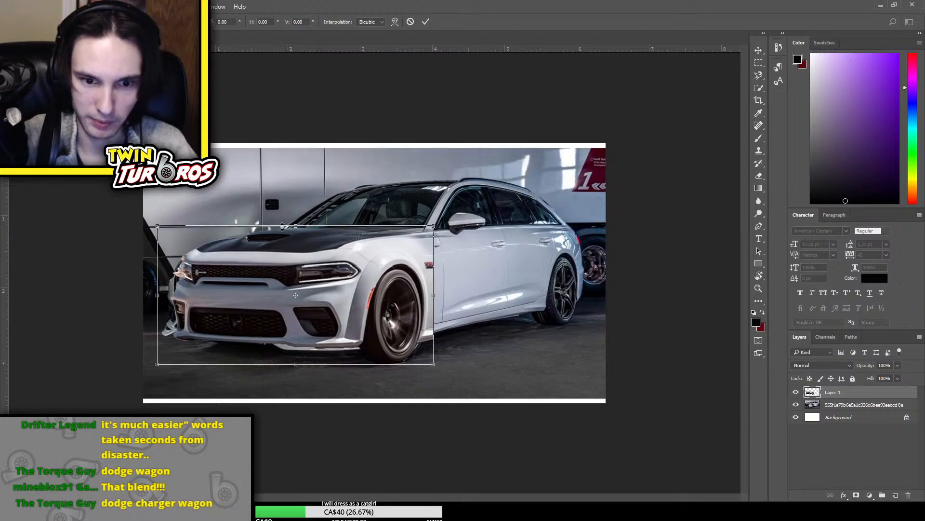
key("Return")
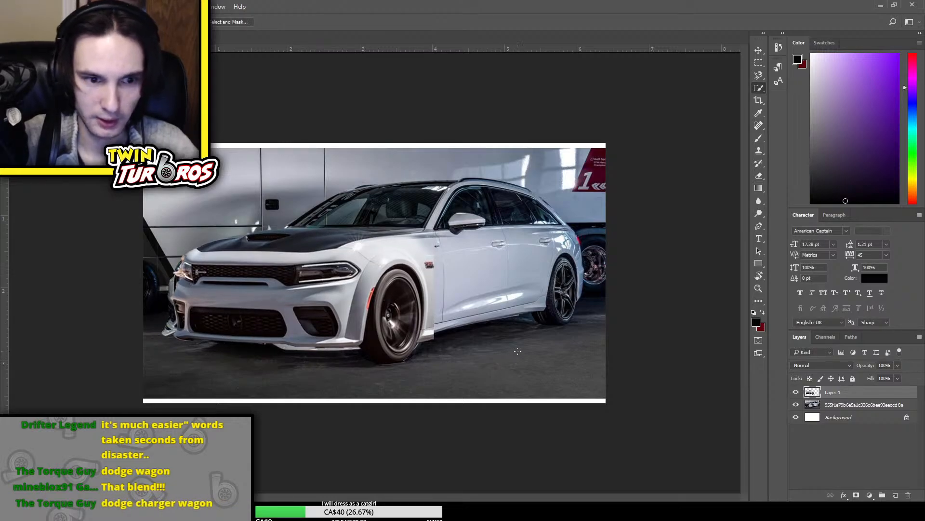
key("ctrl+t")
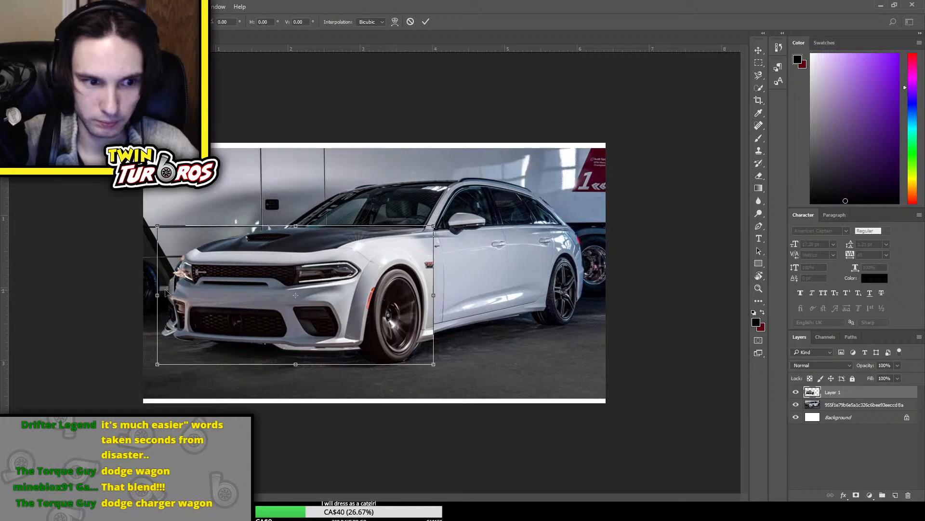
left_click_drag(156, 295, 147, 296)
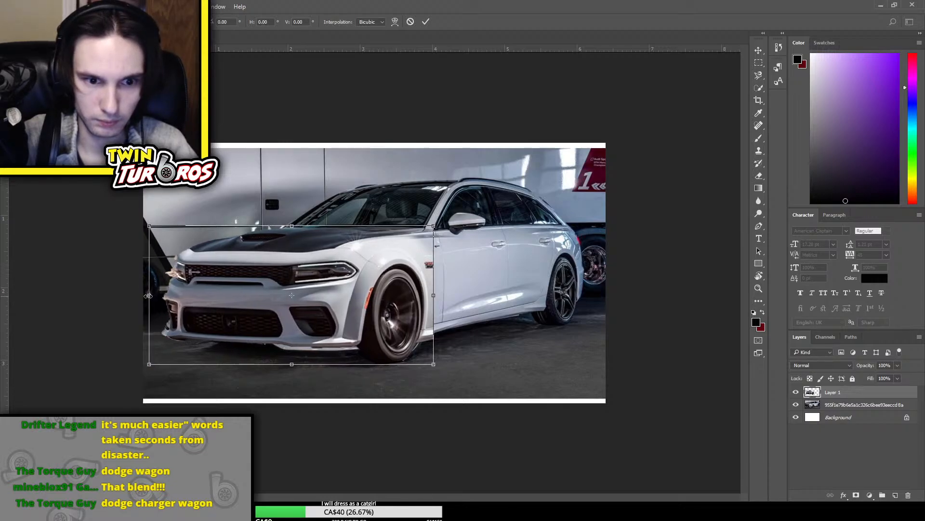
key("Return")
Examine the join between the Charger front and the Audi body, both up close and in the whole picture
key("w")
key("ctrl+plus")
key("ctrl+plus")
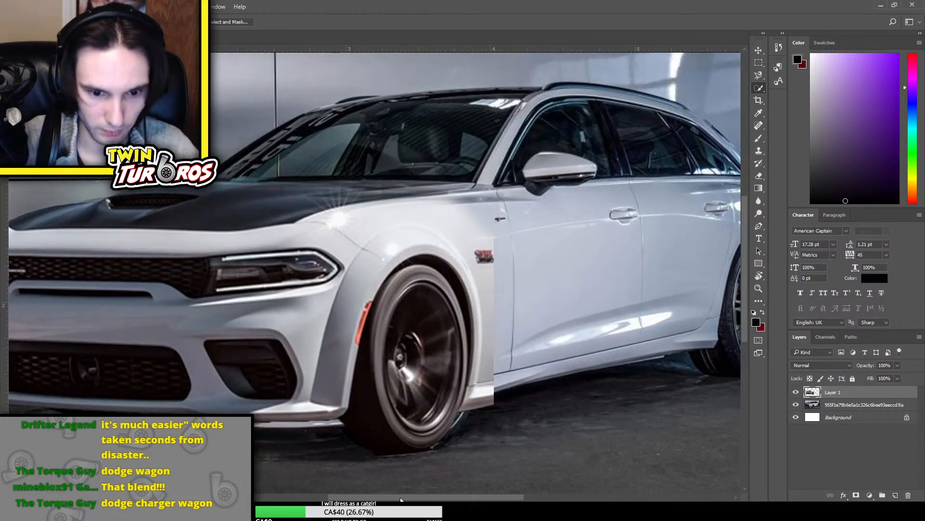
left_click_drag(401, 499, 380, 499)
scroll(407, 406, "down", 1)
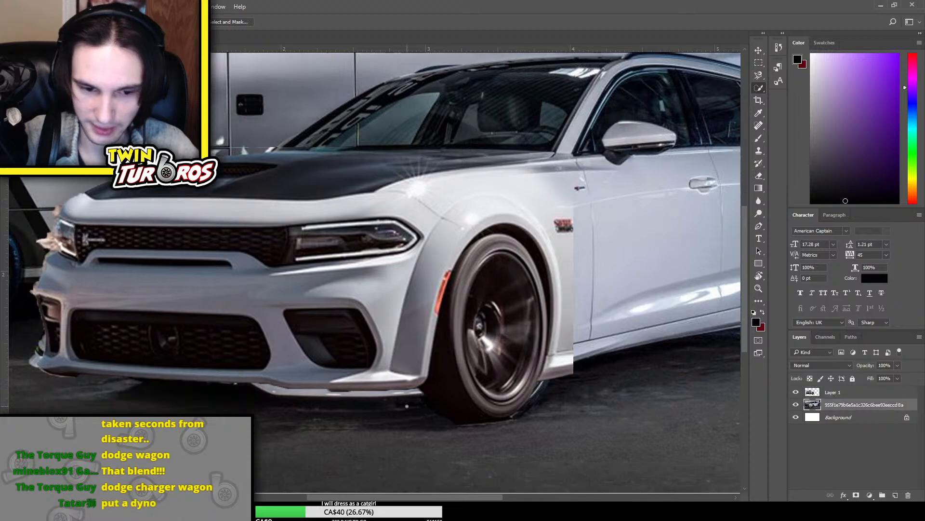
scroll(407, 407, "down", 1)
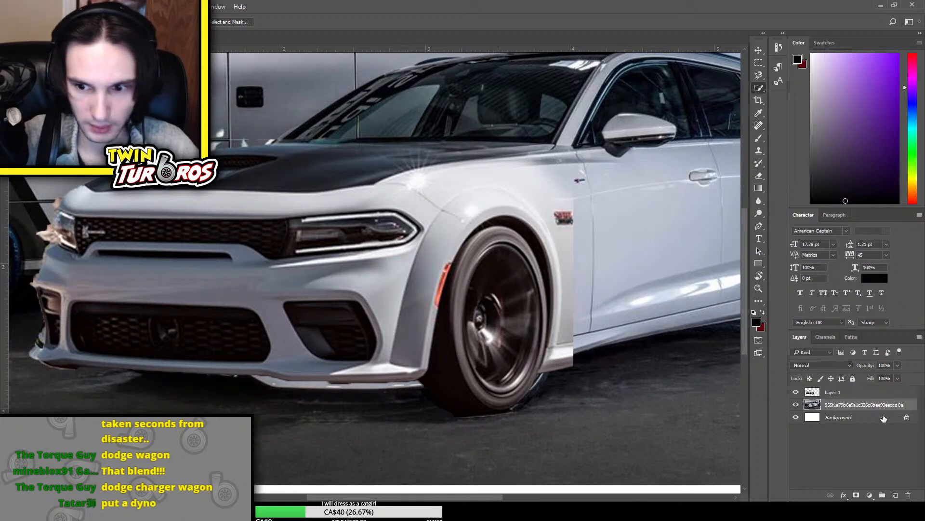
key("ctrl+minus")
key("ctrl+minus")
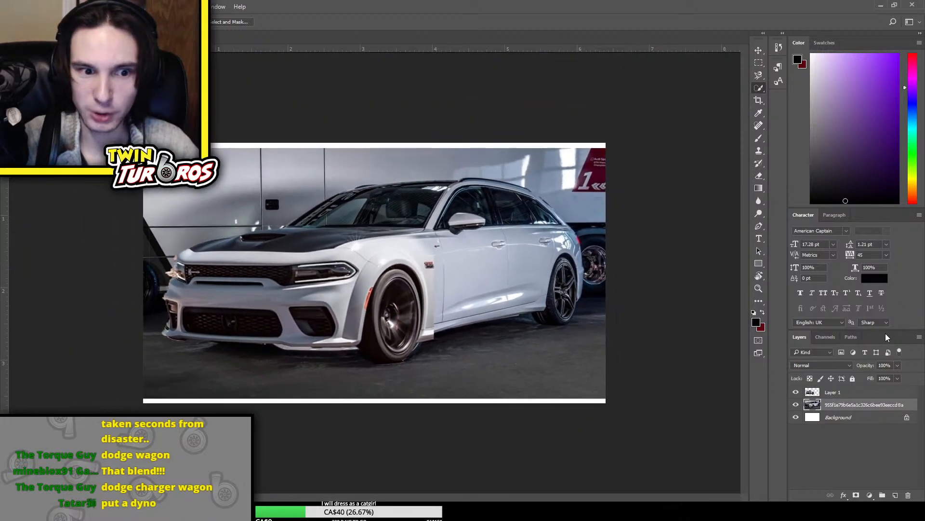
key("ctrl+plus")
key("ctrl+plus")
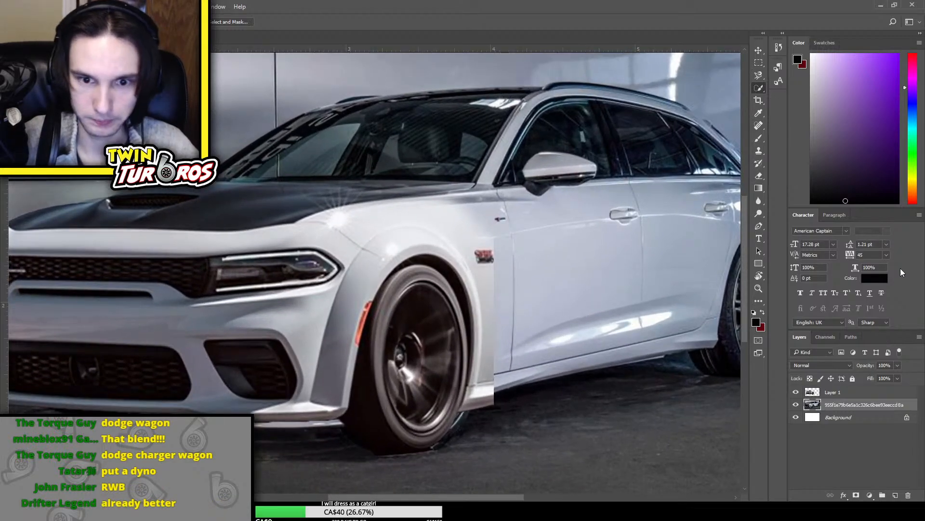
scroll(901, 271, "up", 1)
Erase the red fender badge and the upper rear edge of the Charger layer, using a smaller eraser brush
left_click(864, 393)
key("e")
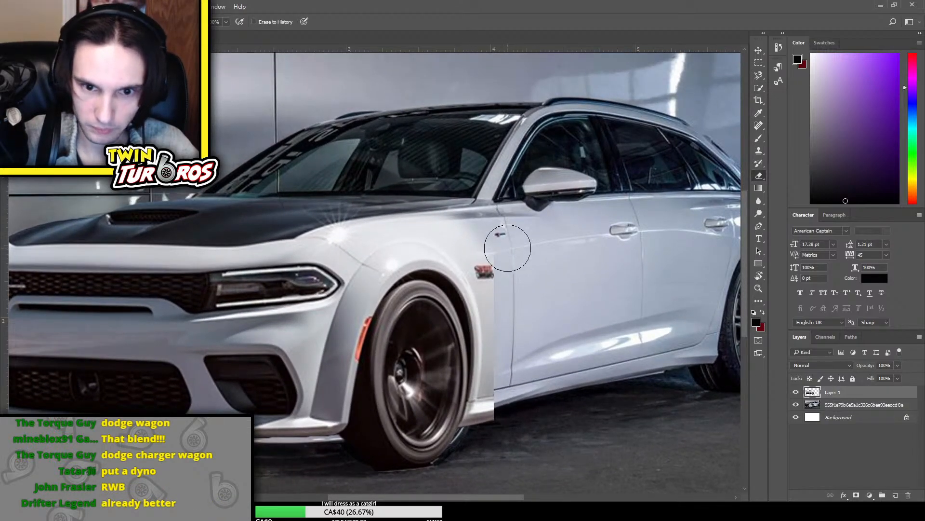
mouse_move(508, 248)
left_mouse_down()
mouse_move(519, 260)
mouse_move(482, 288)
mouse_move(500, 282)
mouse_move(476, 261)
left_mouse_up()
key("ctrl+z")
key("bracketleft")
key("bracketleft")
key("bracketleft")
key("bracketleft")
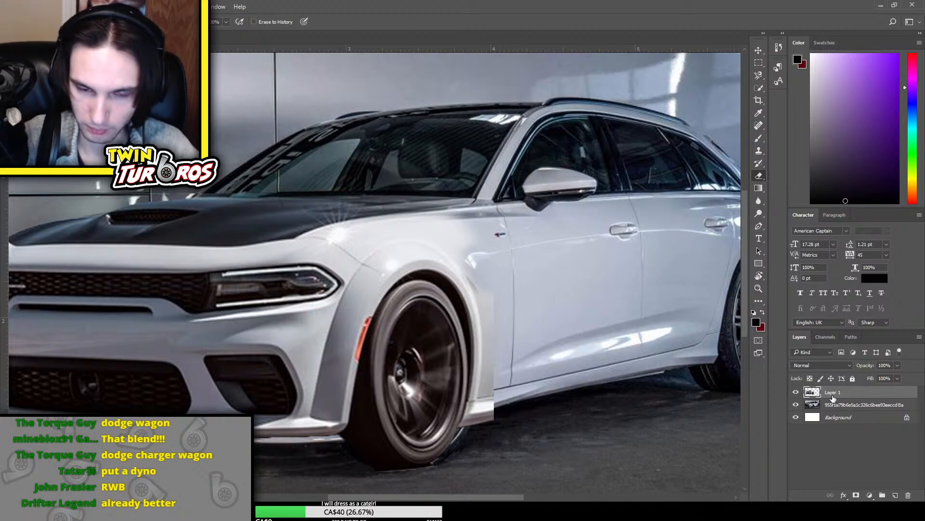
Stretch the Charger front slightly toward the Audi's door and erase its remaining hard edge behind the wheel down to the sill
key("ctrl+t")
left_click_drag(495, 333, 501, 333)
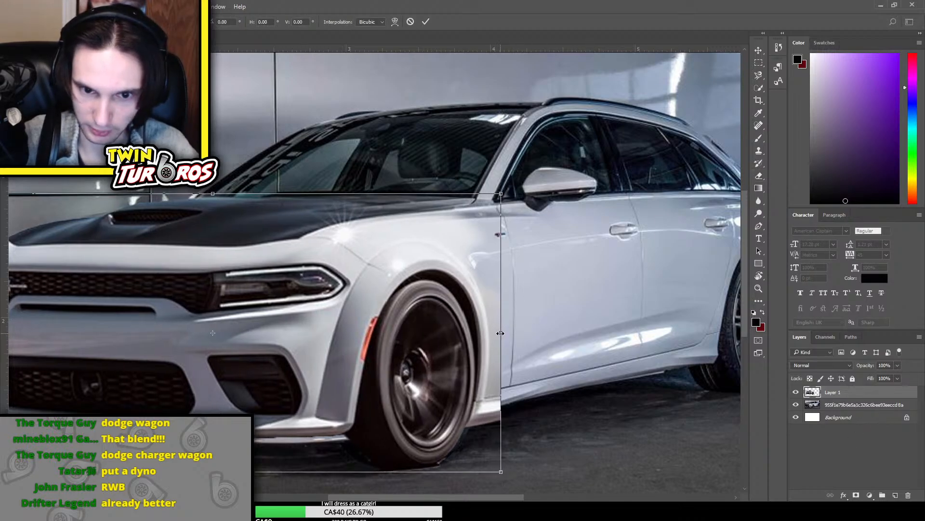
key("Return")
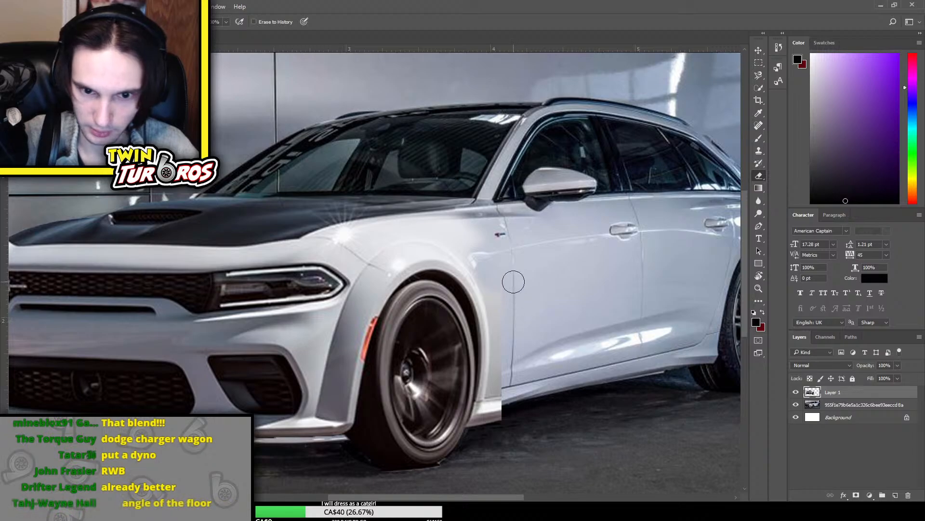
mouse_move(514, 281)
left_mouse_down()
mouse_move(510, 391)
mouse_move(487, 426)
left_mouse_up()
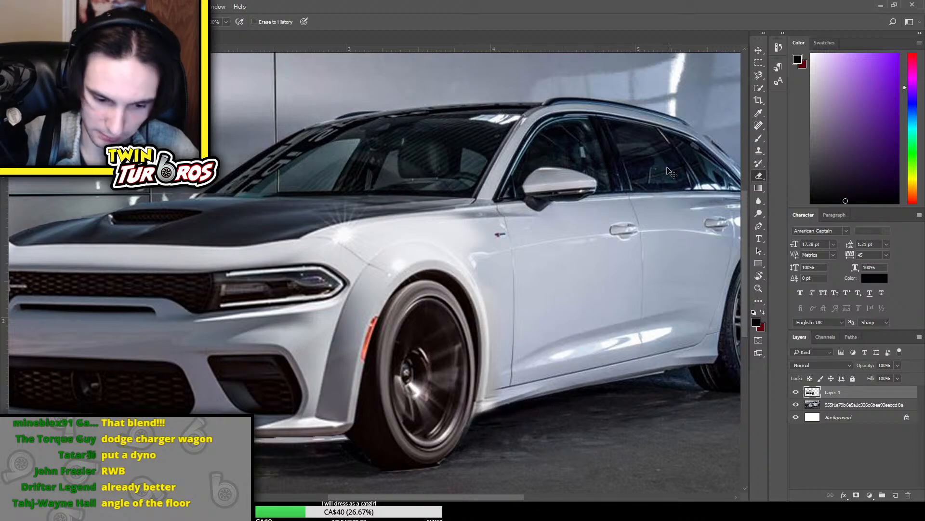
Examine the blended fender seam and front wheel, comparing the whole car with the close-up
scroll(671, 172, "down", 4)
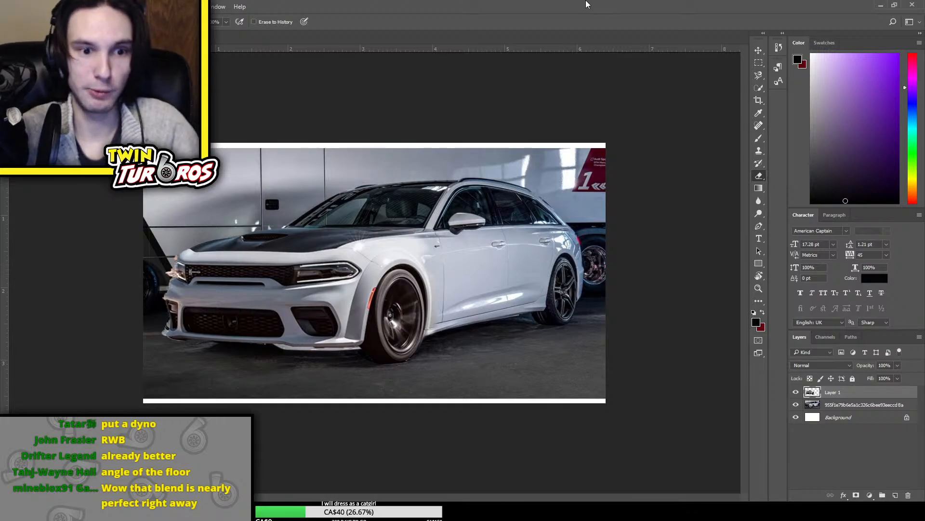
key("ctrl+plus")
key("ctrl+plus")
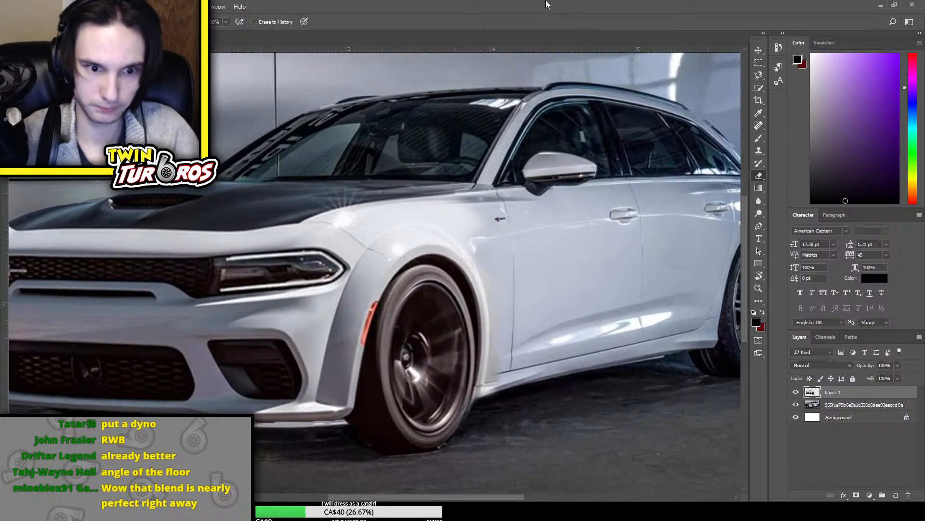
key("ctrl+minus")
key("ctrl+minus")
key("ctrl+plus")
key("ctrl+plus")
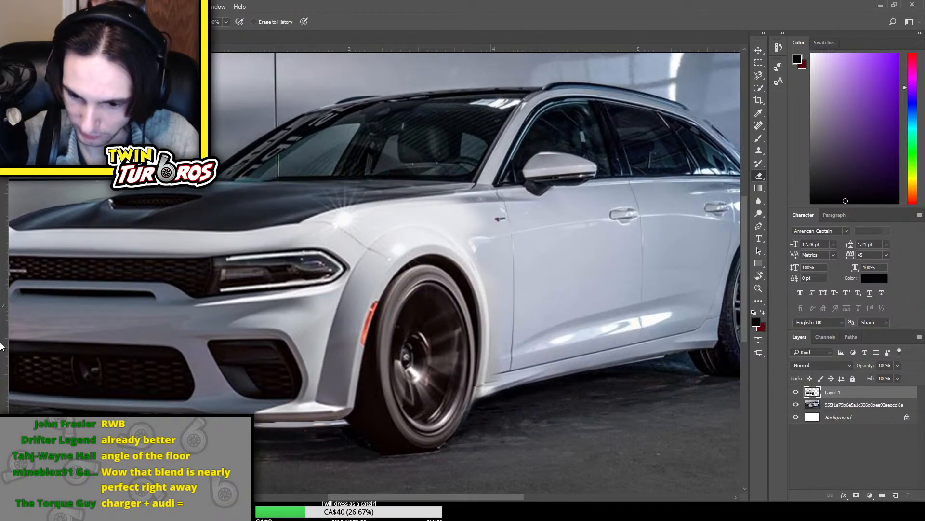
scroll(328, 423, "down", 2)
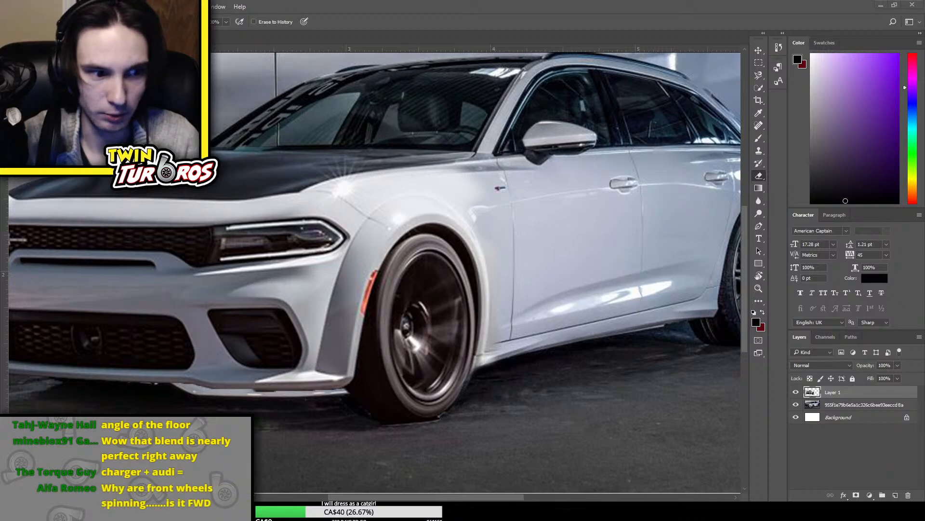
Place the 2020-Dodge-Charger-Scat-Pack-Wide photo once more as a new layer above the composite
key("ctrl+Tab")
key("ctrl+Tab")
key("ctrl+v")
key("ctrl+minus")
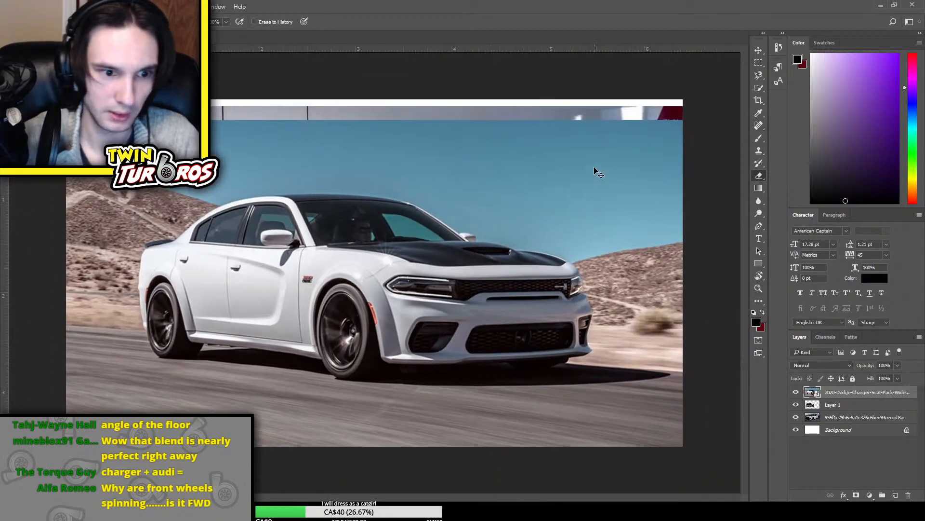
Copy the Charger's rear wheel and surrounding body from the placed photo to a new layer, and delete the placed photo layer
left_click(758, 62)
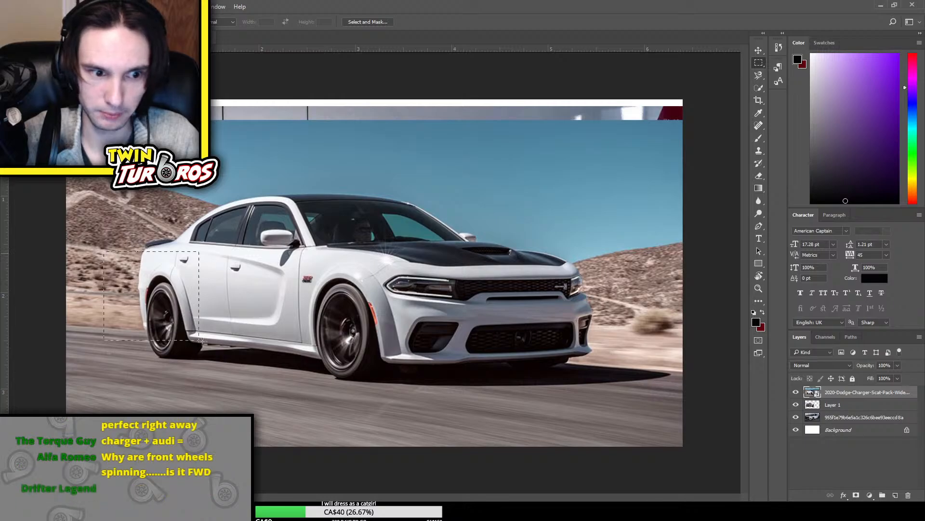
left_click_drag(104, 251, 249, 384)
key("ctrl+j")
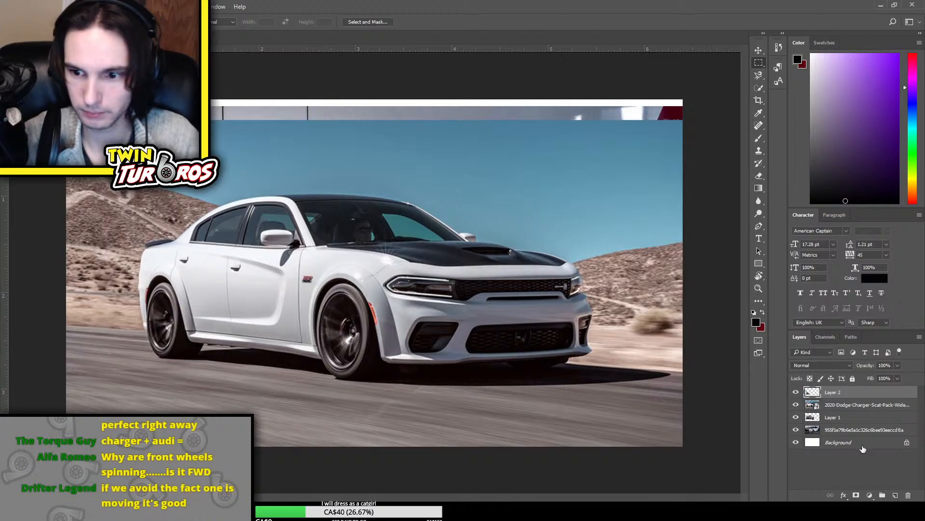
left_click(870, 406)
key("Delete")
Mirror the copied Charger rear-wheel section horizontally and move it over the Audi's rear wheel
left_click(862, 392)
key("ctrl+t")
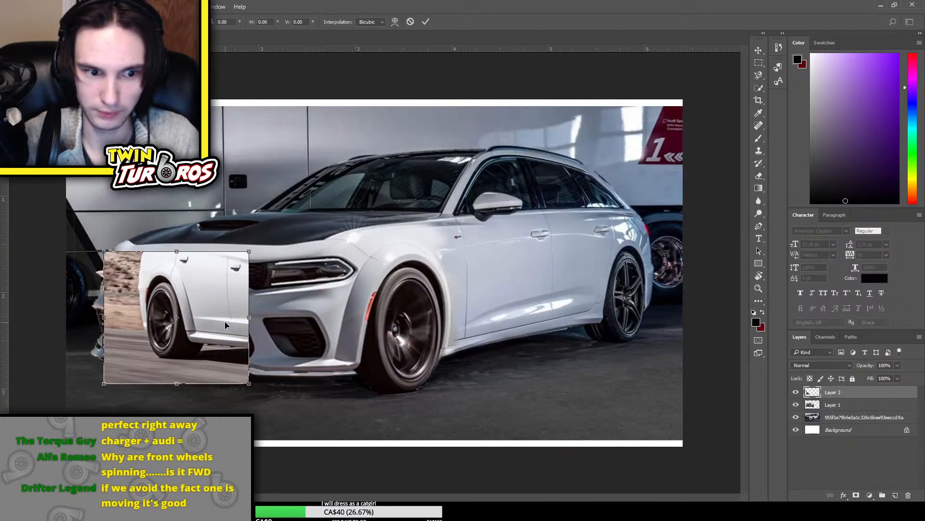
left_click(299, 464)
left_click_drag(207, 328, 618, 313)
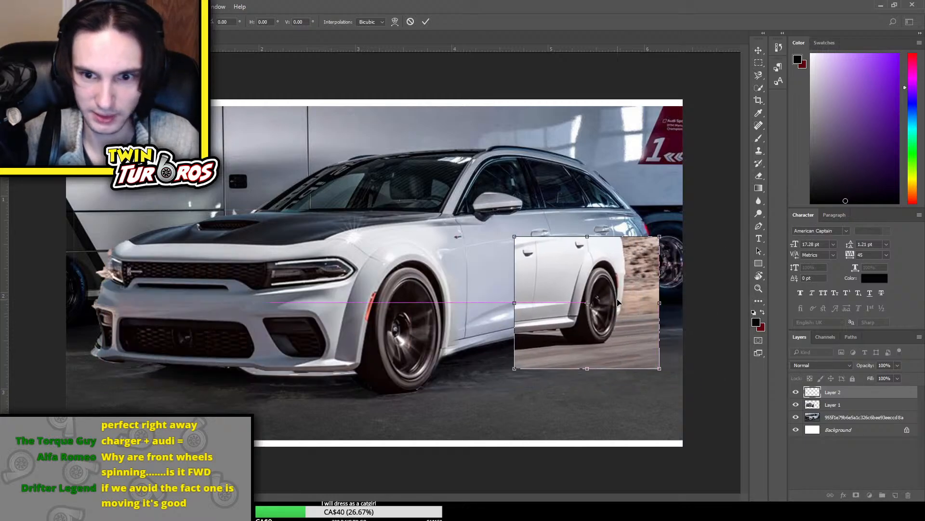
Enlarge the mirrored Charger rear section proportionally and align its wheel and fender with the Audi's rear wheel and body
left_click_drag(657, 236, 682, 213)
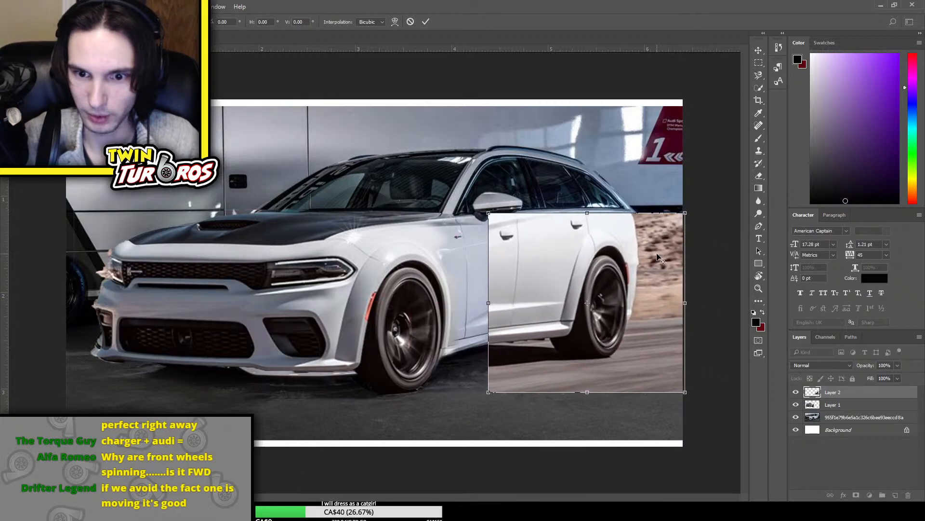
left_click_drag(647, 273, 658, 274)
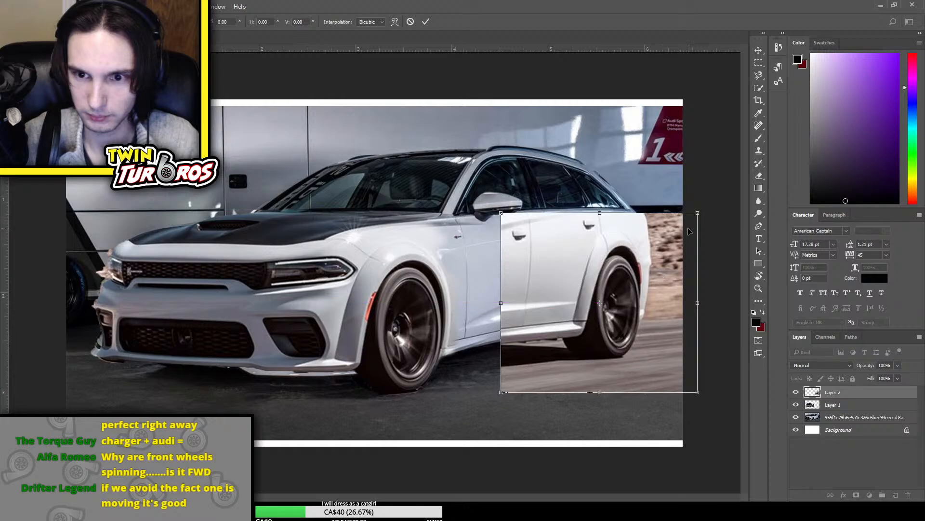
left_click_drag(697, 213, 691, 216)
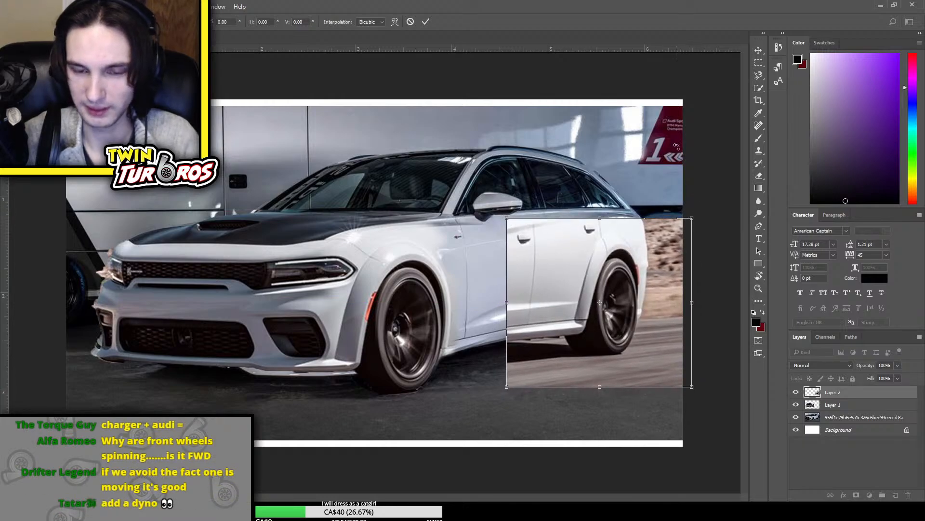
key("Return")
key("e")
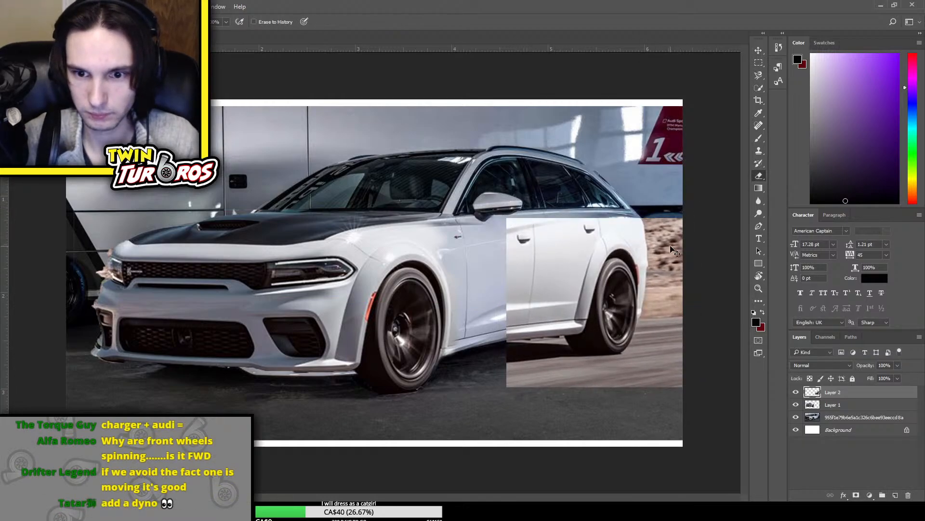
key("ctrl+t")
mouse_move(697, 219)
left_mouse_down()
mouse_move(703, 213)
mouse_move(693, 217)
left_mouse_up()
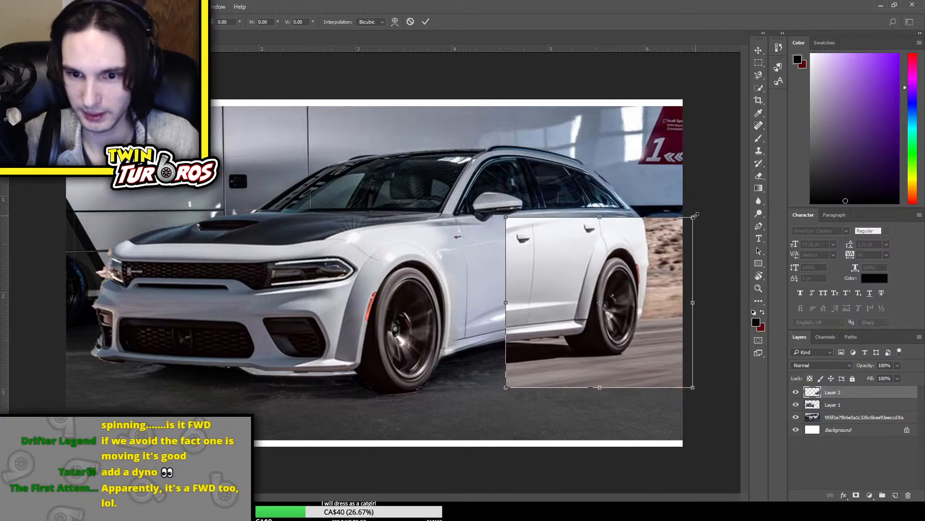
key("Return")
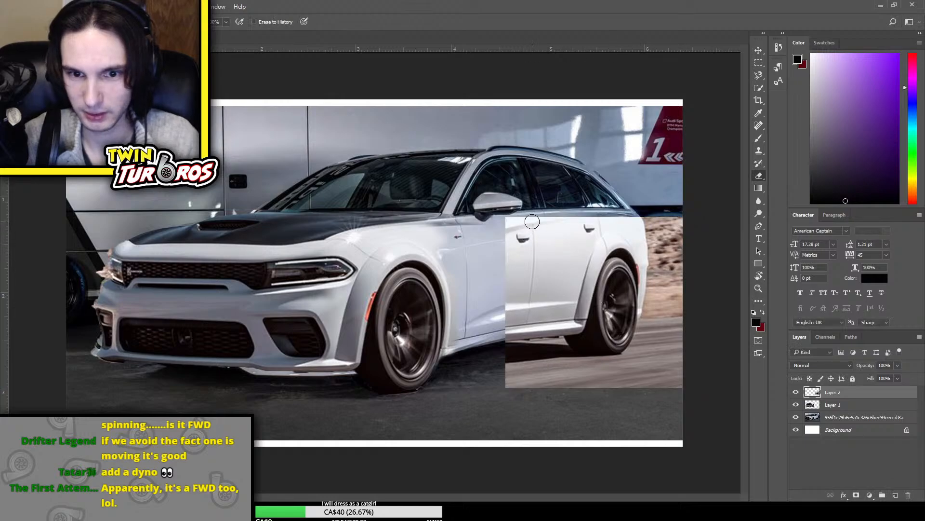
Trim the rear-wheel layer by erasing its front edge and deleting the surplus strips behind, below and ahead of the wheel
mouse_move(514, 201)
left_mouse_down()
mouse_move(517, 227)
mouse_move(537, 165)
mouse_move(547, 178)
mouse_move(531, 248)
mouse_move(513, 293)
mouse_move(514, 256)
mouse_move(536, 213)
mouse_move(504, 289)
mouse_move(519, 366)
mouse_move(510, 379)
mouse_move(566, 388)
mouse_move(516, 367)
mouse_move(544, 398)
mouse_move(513, 367)
mouse_move(527, 391)
mouse_move(606, 395)
mouse_move(588, 386)
mouse_move(696, 367)
mouse_move(591, 393)
mouse_move(688, 389)
left_mouse_up()
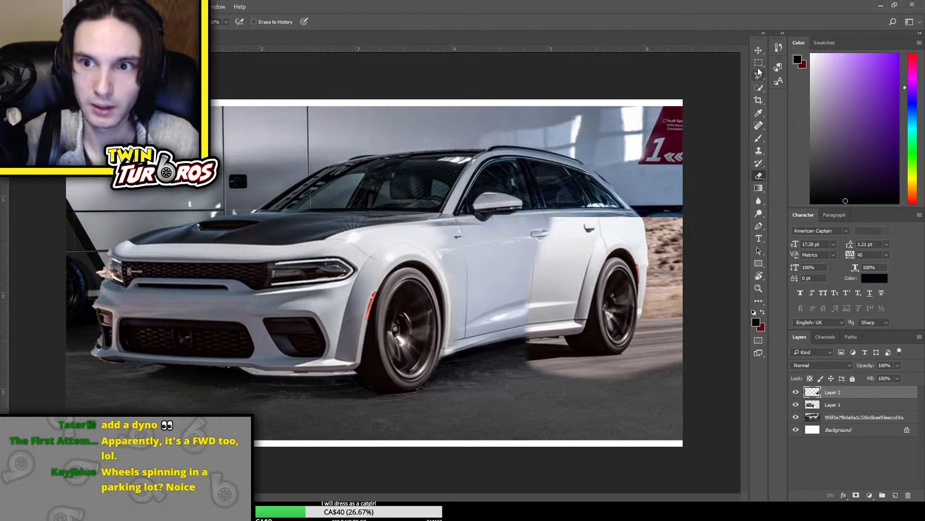
key("m")
left_click_drag(652, 176, 714, 396)
key("Delete")
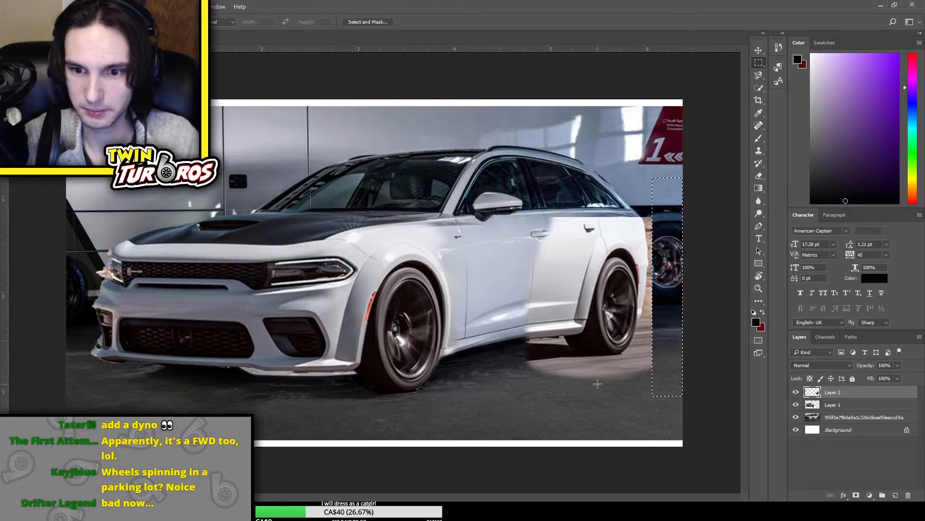
key("ctrl+d")
left_click_drag(514, 365, 738, 430)
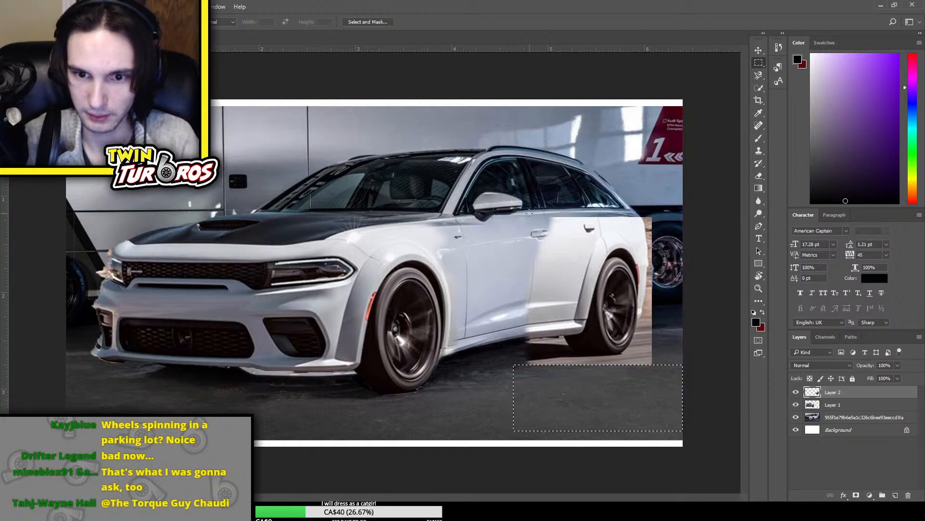
key("Delete")
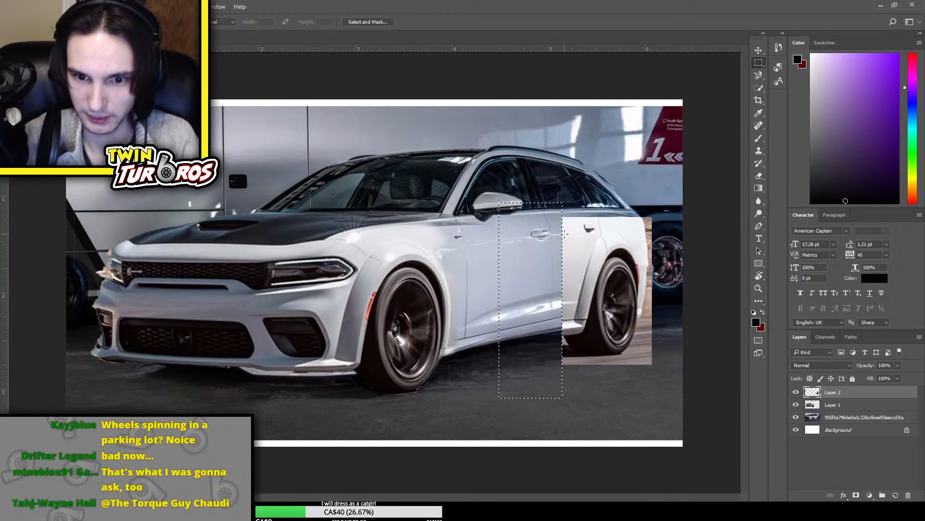
mouse_move(579, 427)
left_mouse_down()
mouse_move(642, 232)
mouse_move(615, 246)
mouse_move(526, 246)
left_mouse_up()
left_click(539, 235)
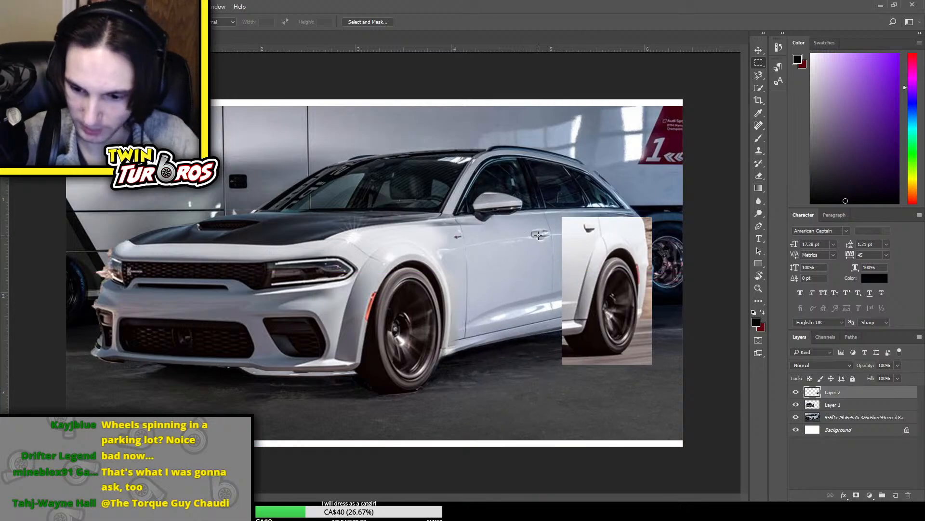
Apply a perspective transform to the rear-wheel layer, making its rear edge slightly shorter than its front edge
key("ctrl+t")
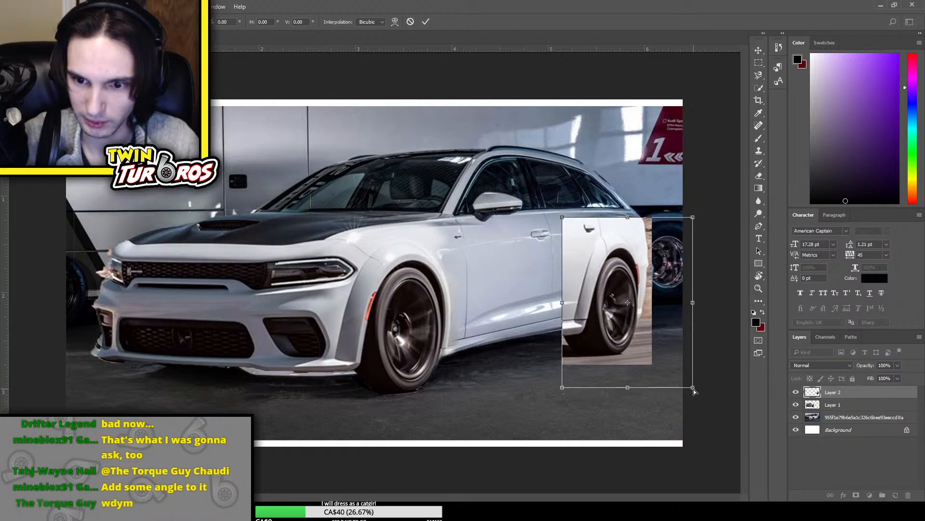
mouse_move(695, 392)
left_mouse_down()
mouse_move(697, 369)
mouse_move(699, 384)
left_mouse_up()
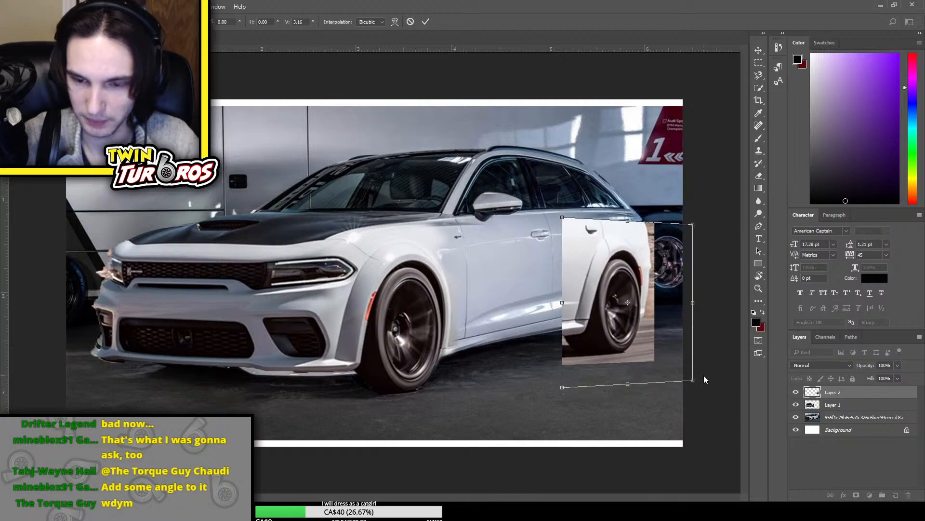
key("Return")
Erase the rear-wheel layer's excess bodywork above the fender, its hard front edge at the sill and the road below the tire
key("e")
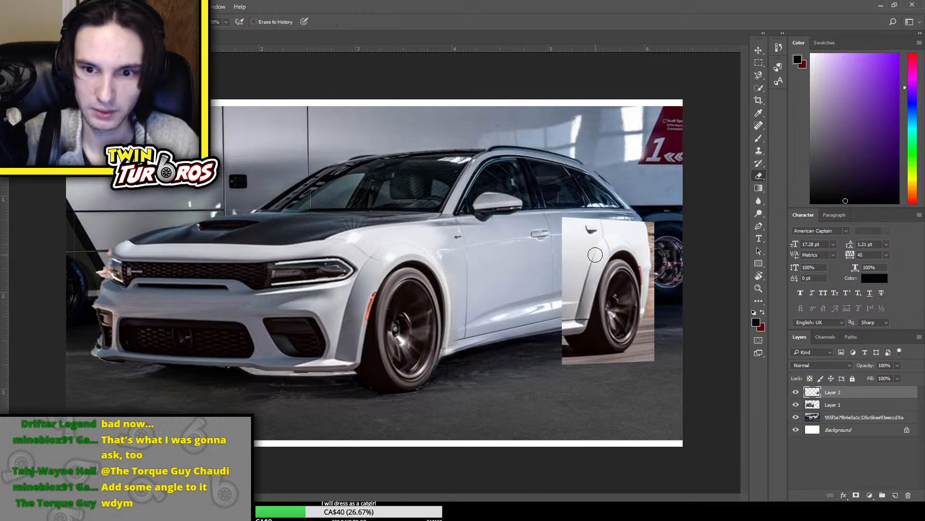
mouse_move(595, 255)
left_mouse_down()
mouse_move(576, 218)
mouse_move(554, 255)
mouse_move(578, 215)
mouse_move(593, 216)
mouse_move(576, 240)
mouse_move(592, 231)
mouse_move(566, 273)
mouse_move(575, 244)
mouse_move(559, 292)
mouse_move(603, 217)
mouse_move(642, 213)
mouse_move(609, 214)
mouse_move(653, 226)
mouse_move(660, 244)
mouse_move(641, 221)
left_mouse_up()
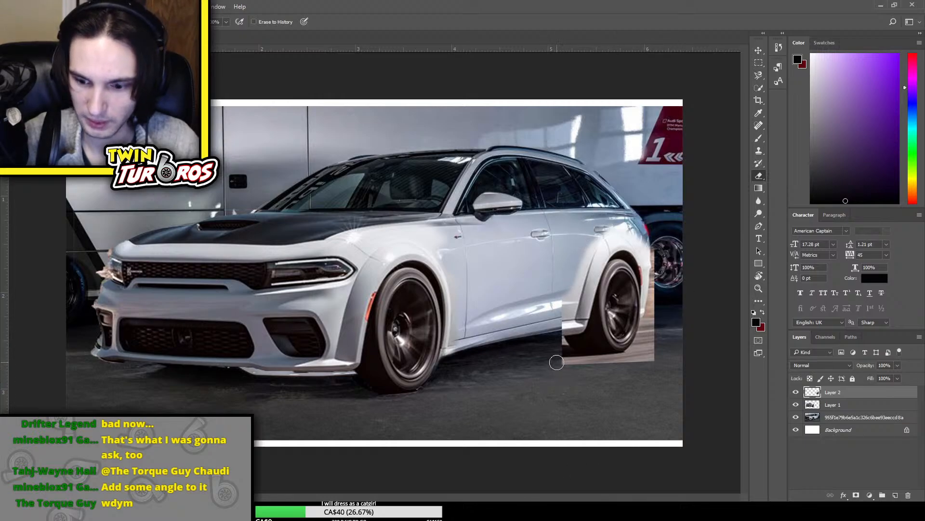
mouse_move(616, 387)
left_mouse_down()
mouse_move(655, 350)
mouse_move(642, 374)
left_mouse_up()
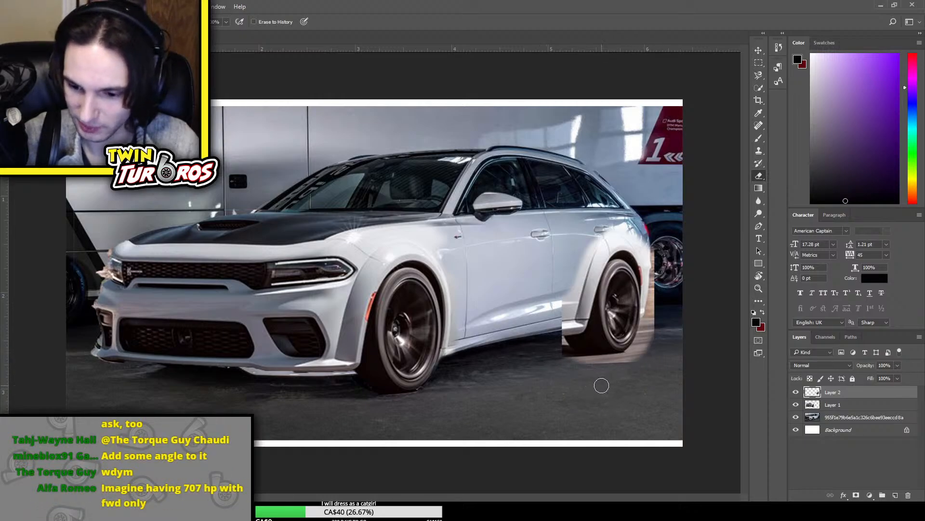
mouse_move(571, 283)
left_mouse_down()
mouse_move(558, 324)
mouse_move(553, 310)
mouse_move(573, 361)
left_mouse_up()
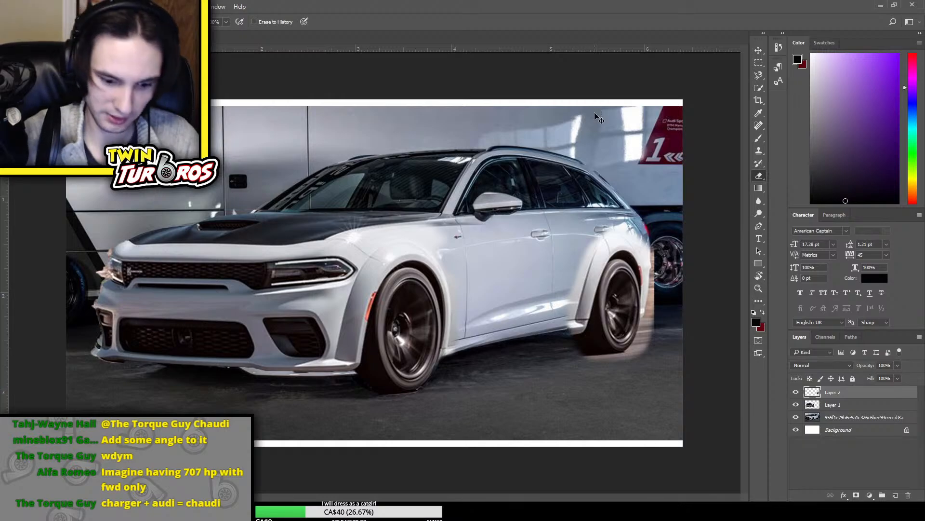
Examine the whole composite and the front bumper up close, toggling the visibility of Layer 1 to compare
key("ctrl+minus")
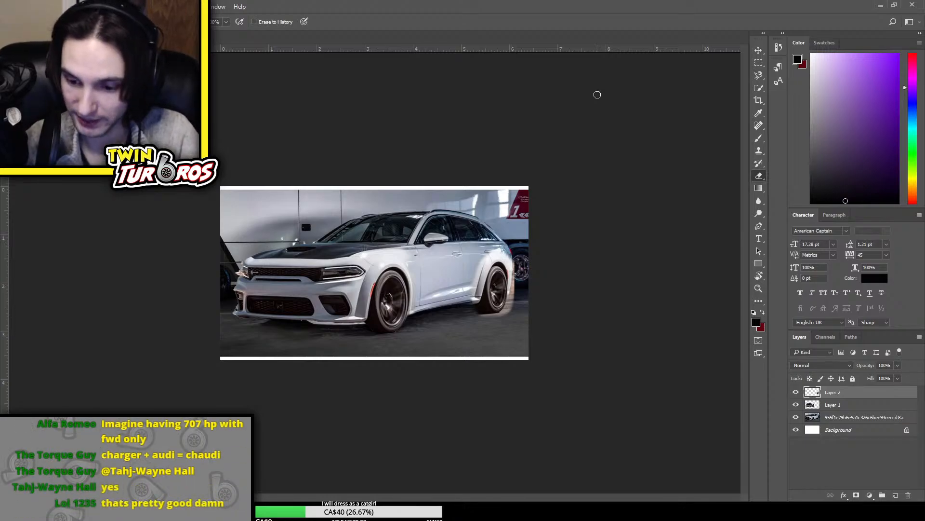
key("ctrl+plus")
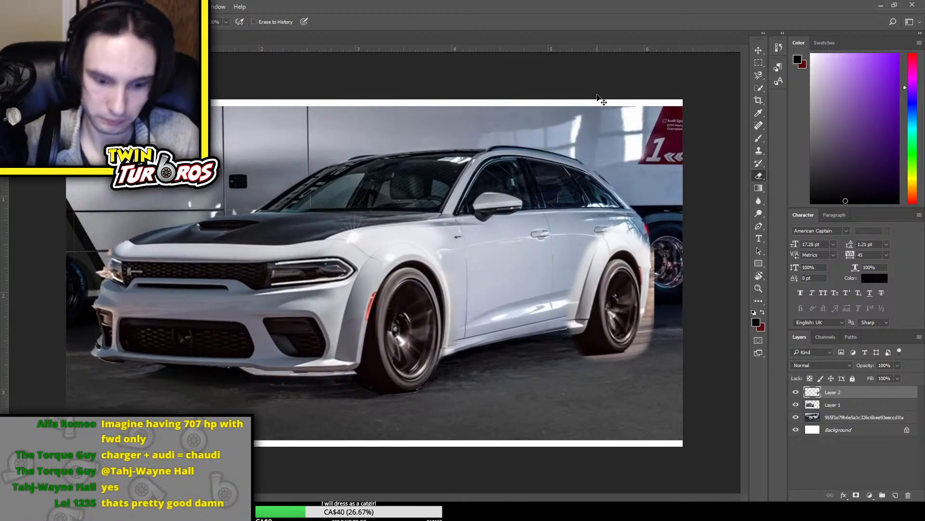
key("ctrl+plus")
scroll(403, 355, "up", 1)
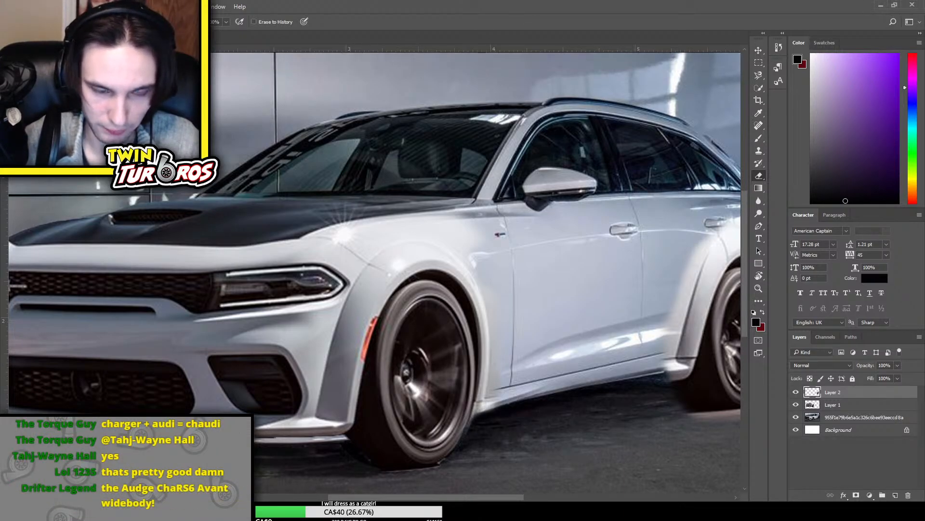
left_click_drag(342, 499, 310, 500)
scroll(331, 412, "down", 3)
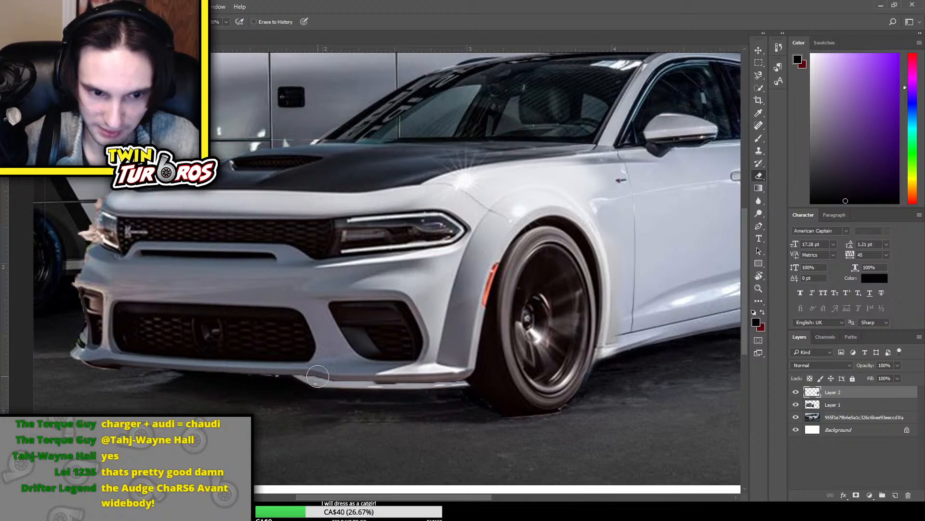
left_click(853, 406)
left_click(796, 404)
left_click(796, 405)
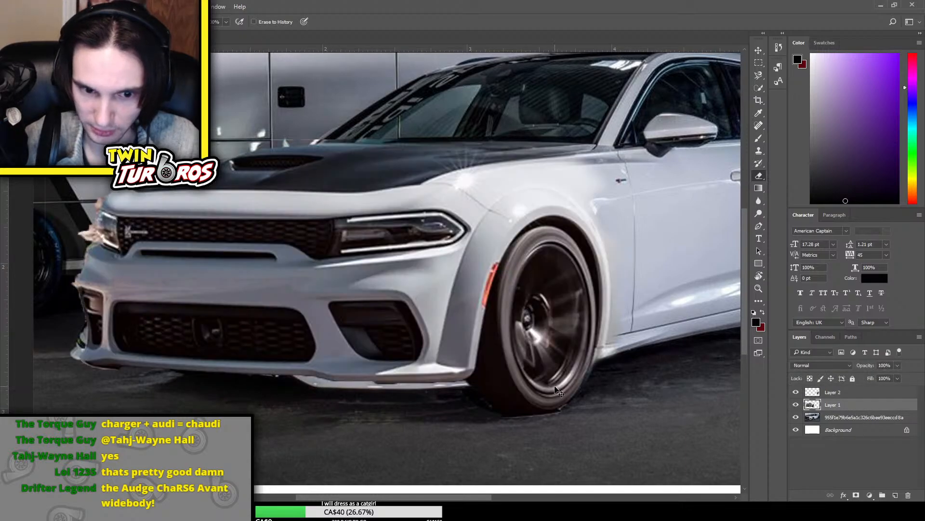
key("ctrl+t")
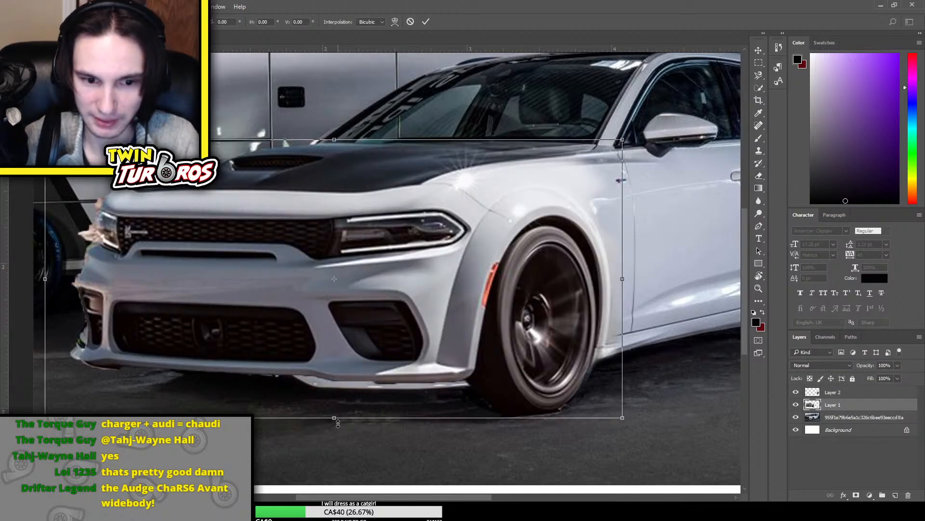
key("Return")
Copy the lower front bumper and lip from Layer 1 and paste them as a new layer
key("e")
key("m")
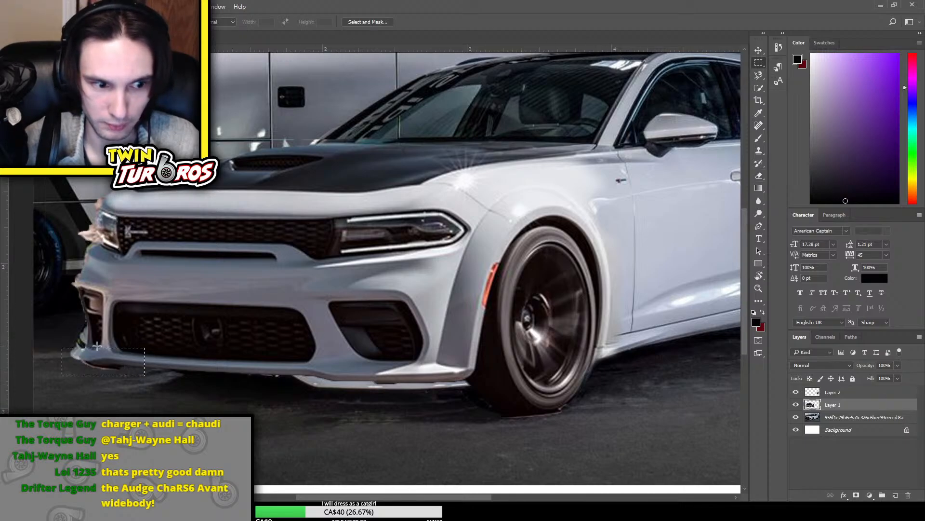
key("ctrl+d")
left_click_drag(115, 360, 478, 414)
key("ctrl+c")
key("ctrl+v")
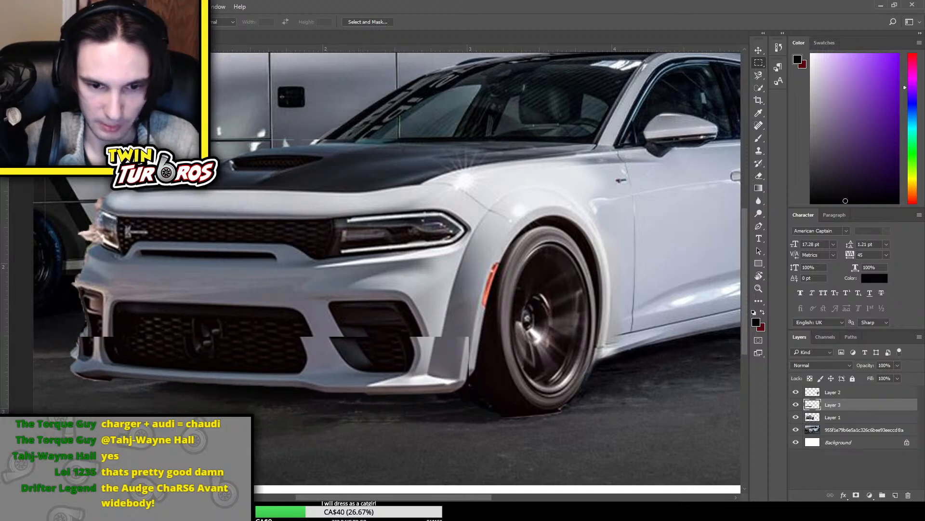
Nudge the pasted lower bumper strip until its grille, intakes and lip line up with the Charger front underneath
left_click(757, 51)
key("Right")
key("Right")
key("Right")
key("Right")
key("Right")
key("Right")
key("Right")
key("Right")
key("Right")
key("Right")
key("Right")
key("Right")
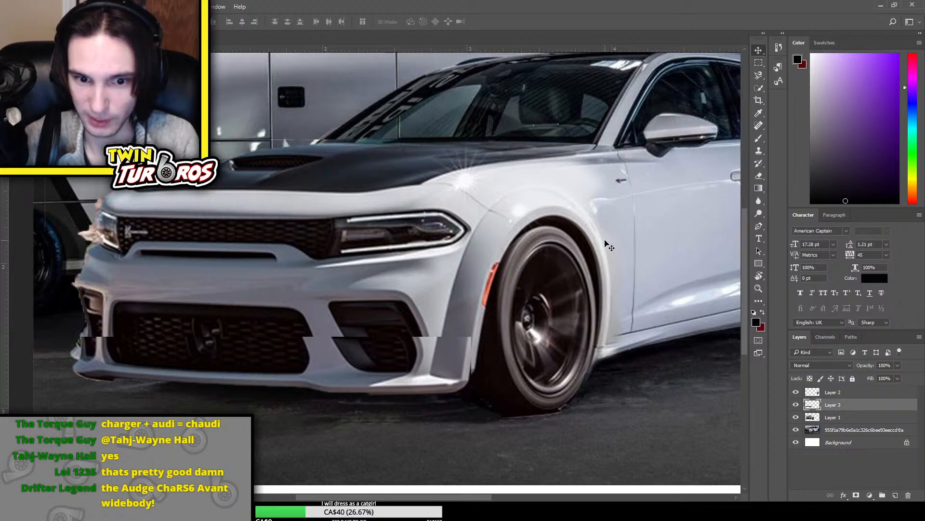
key("Right")
key("Right")
key("Right")
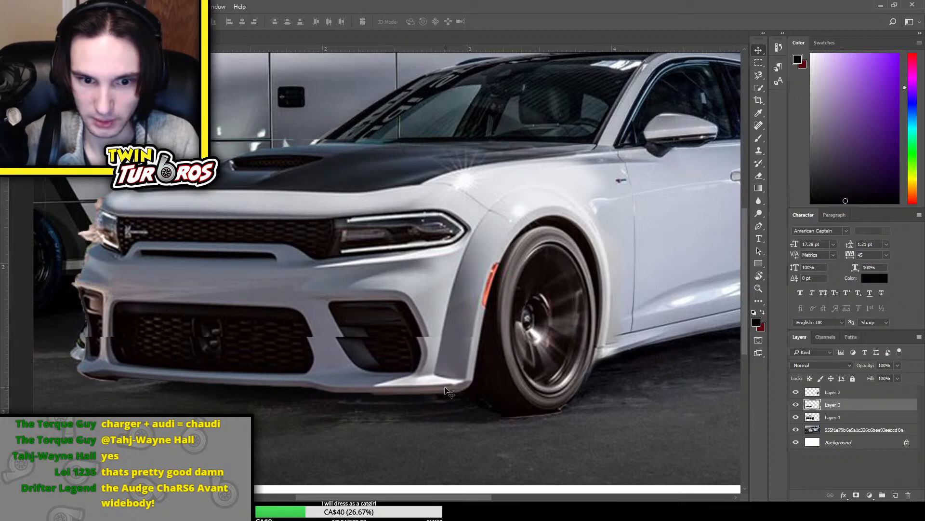
key("Up")
key("Up")
key("Up")
key("Right")
key("Right")
key("Right")
key("Up")
key("Up")
key("Up")
key("Up")
key("Up")
key("Up")
key("Up")
key("Up")
key("Up")
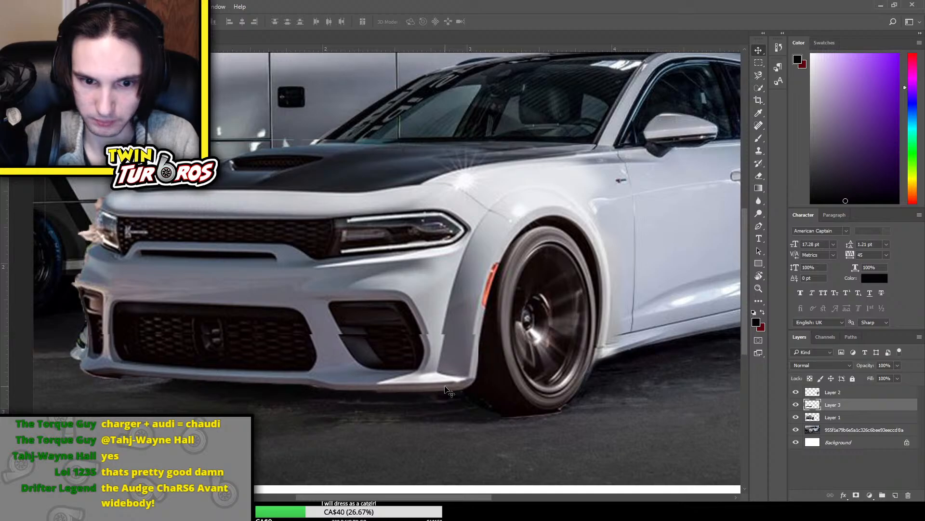
key("Up")
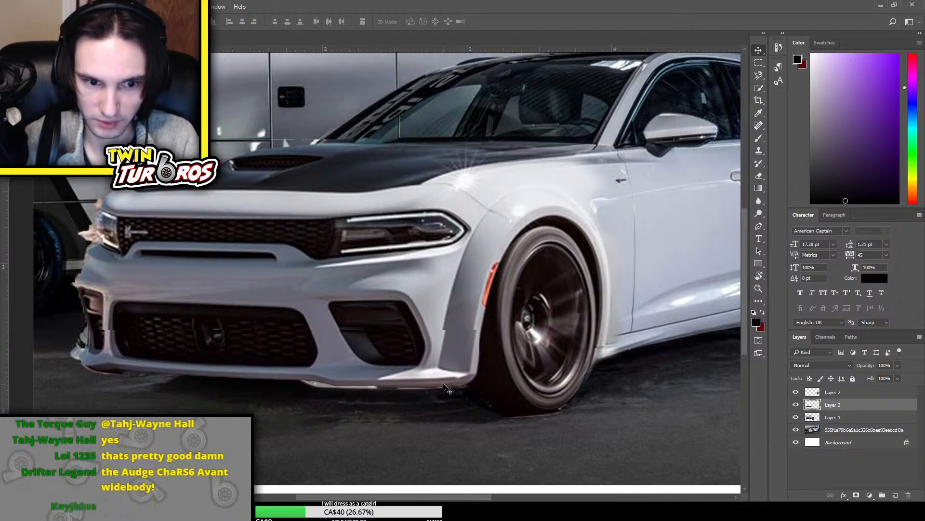
key("Left")
key("Left")
key("Right")
key("Up")
key("Up")
key("Left")
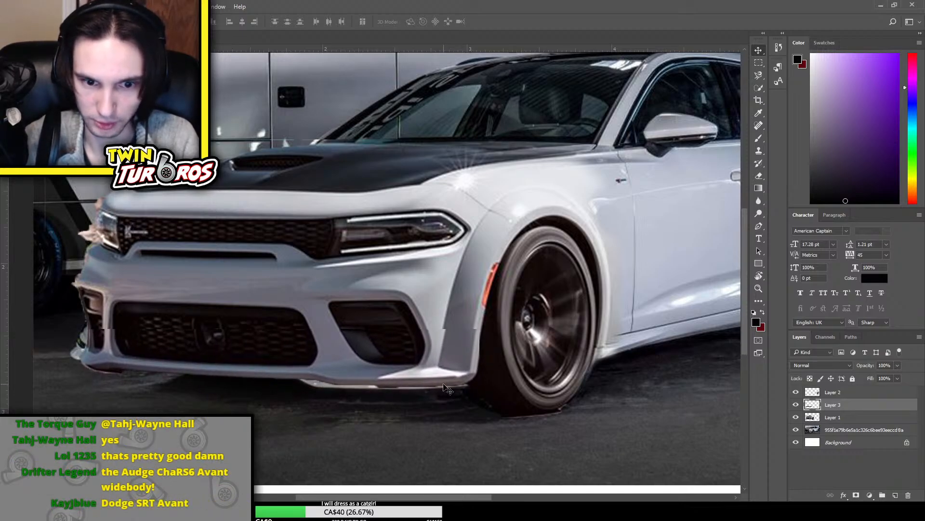
key("Up")
key("Left")
key("Up")
key("Up")
key("Left")
key("Left")
key("Left")
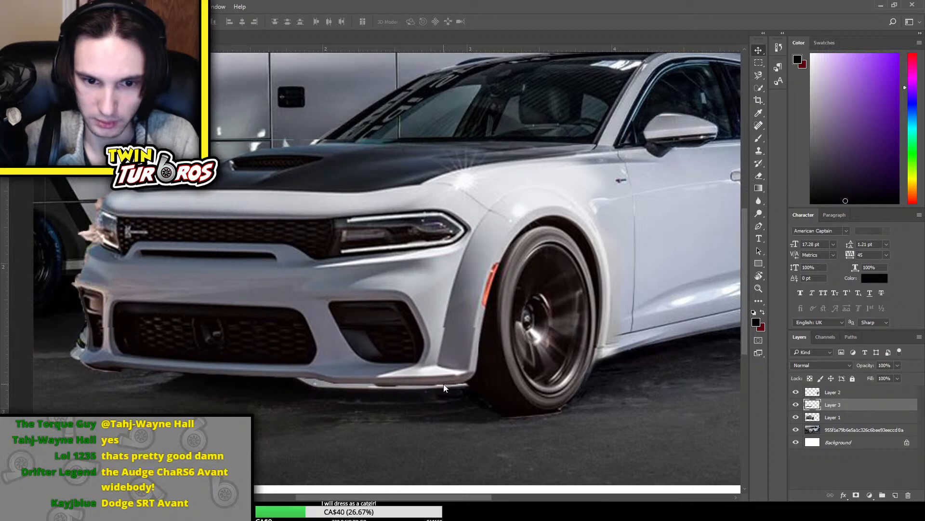
Fine-tune the position of Layer 3's lower bumper strip by nudging it slightly down and sideways
key("Down")
key("Down")
key("Right")
key("Right")
key("Right")
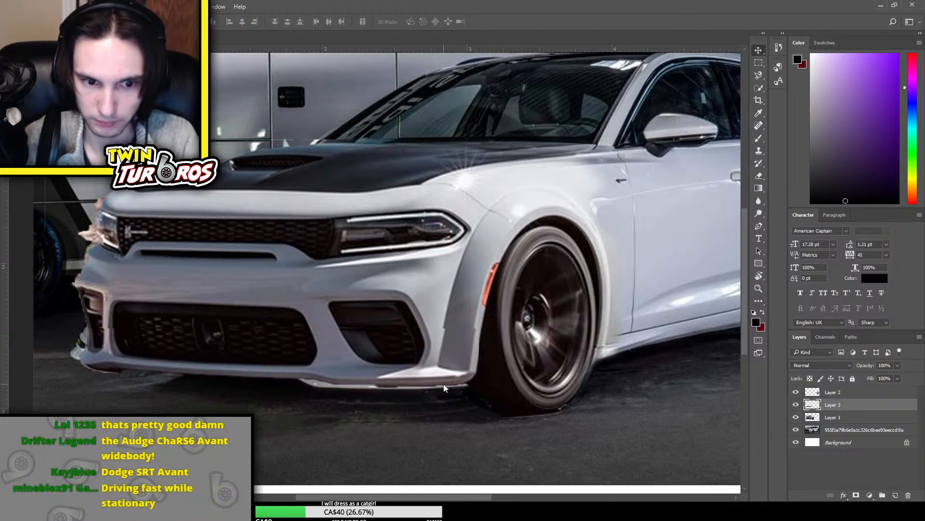
key("Down")
key("Left")
key("Left")
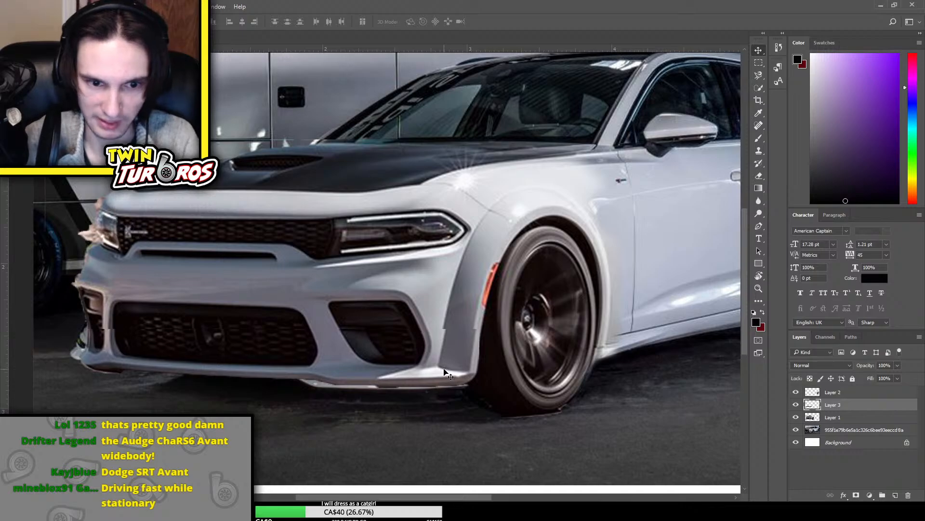
Stretch Layer 3's bumper strip slightly downward so the front lip sits lower to the ground
key("ctrl+t")
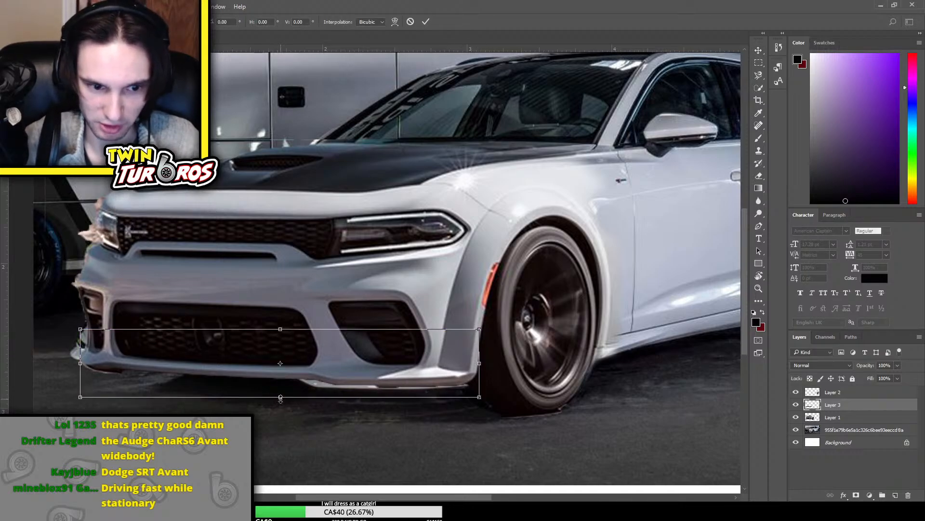
left_click_drag(281, 398, 287, 409)
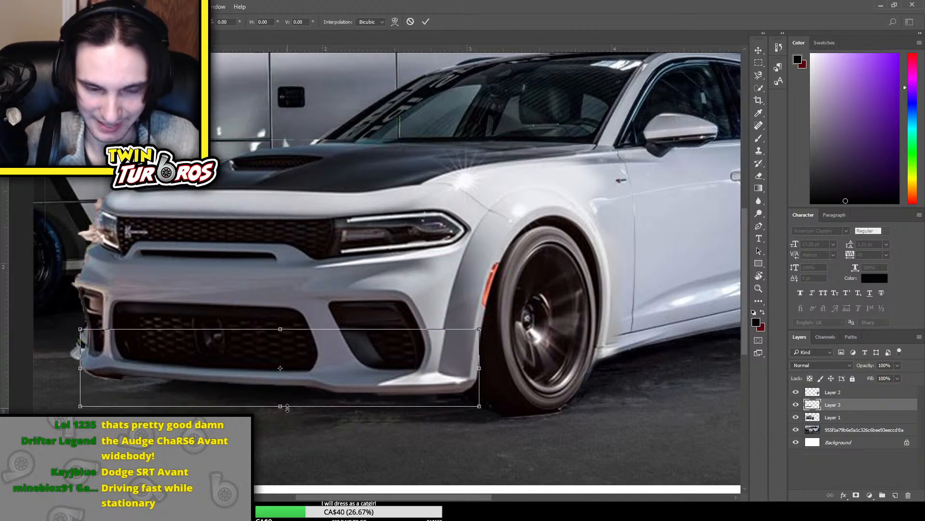
key("Return")
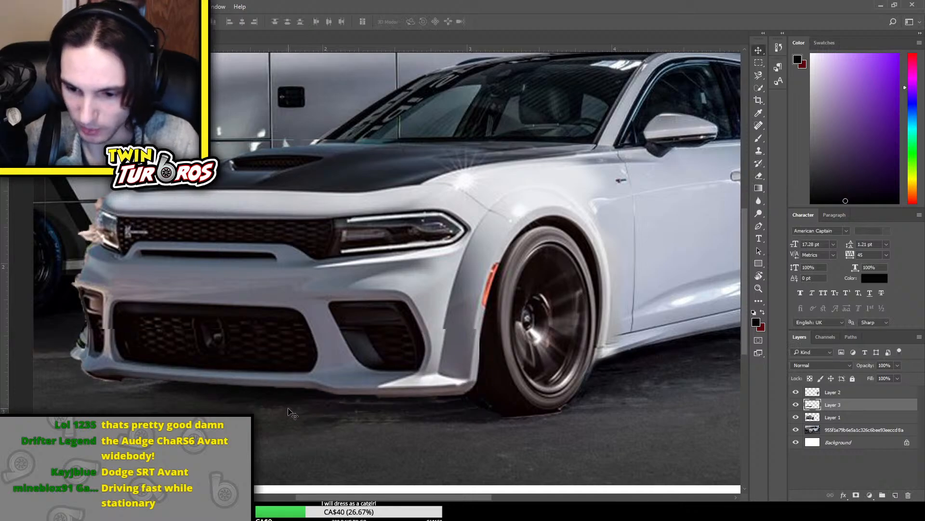
Erase the hard upper edges of Layer 3's bumper strip and the leftover pixels around its far corner and lip
key("e")
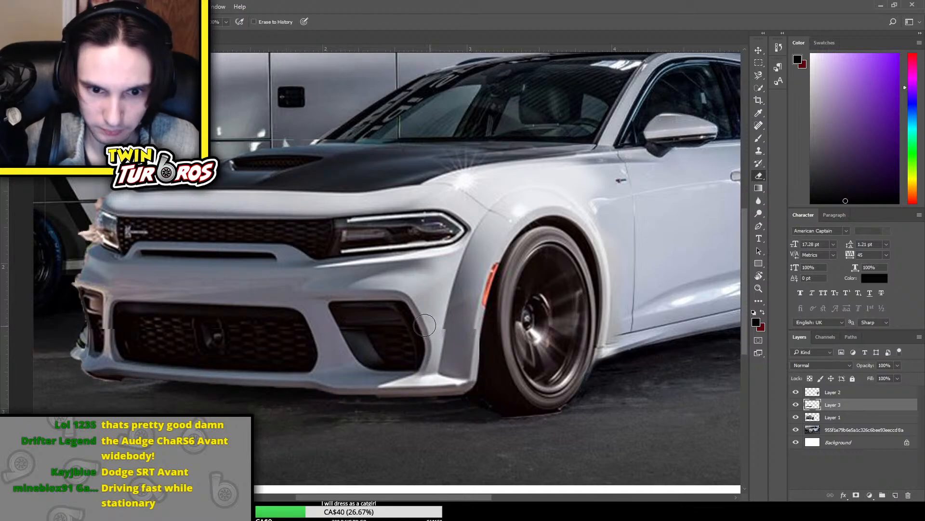
left_click_drag(425, 326, 470, 325)
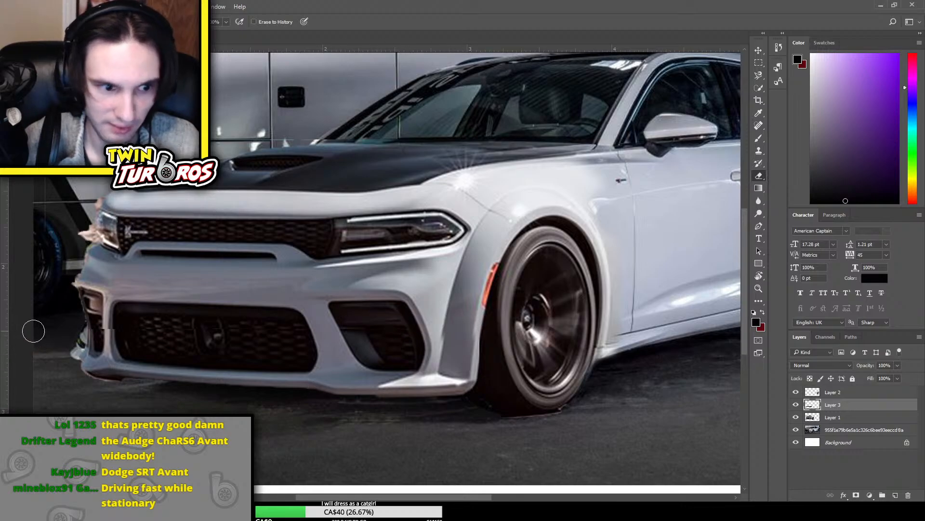
left_click_drag(118, 328, 87, 328)
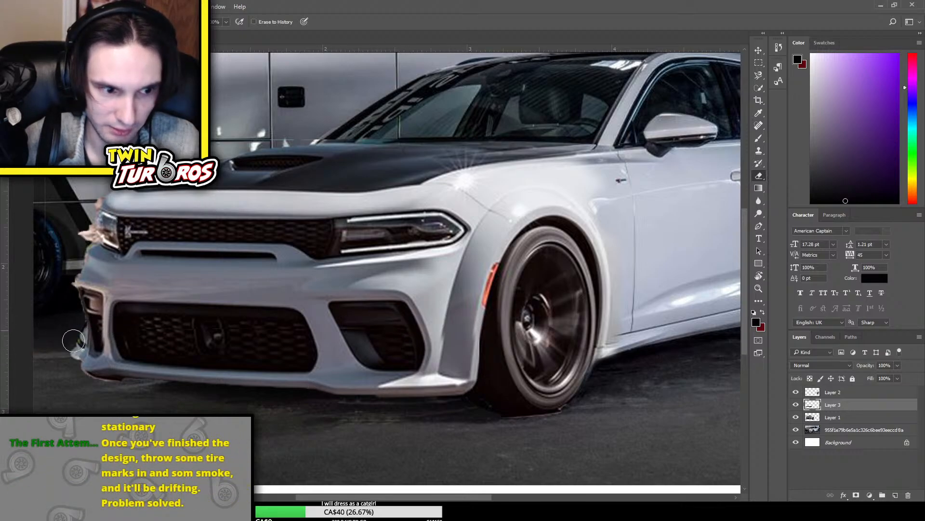
mouse_move(70, 368)
left_mouse_down()
mouse_move(89, 383)
mouse_move(128, 390)
mouse_move(120, 389)
left_mouse_up()
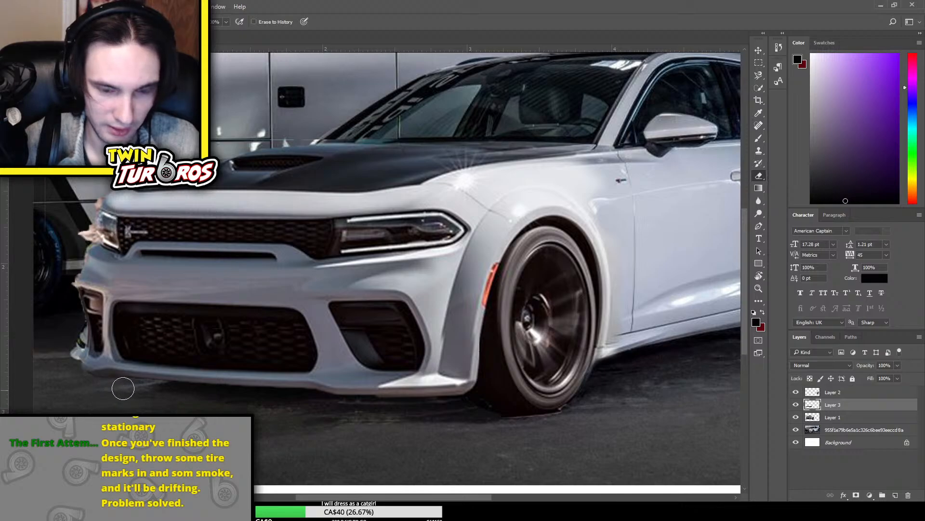
Compare Layer 2 hidden and shown, and erase its leftover background behind the rear fender and wheel
key("ctrl+minus")
key("ctrl+minus")
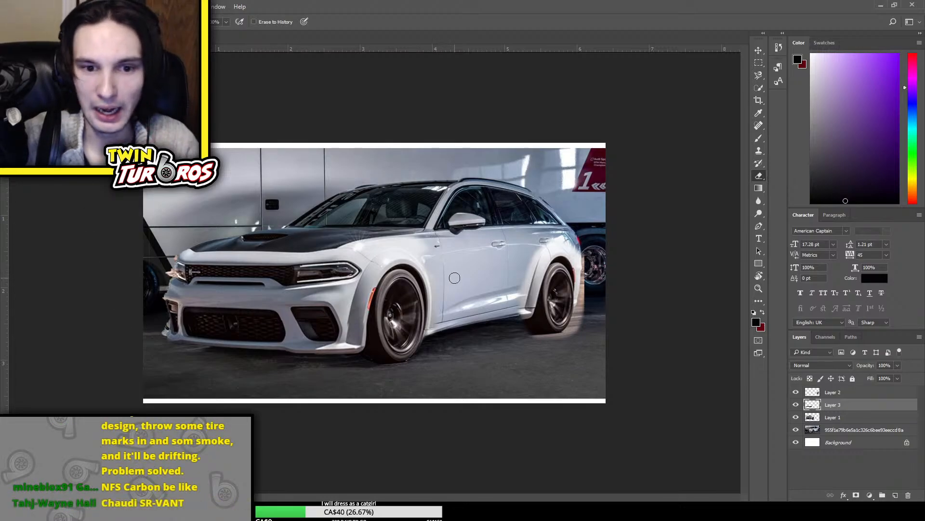
scroll(371, 265, "up", 3)
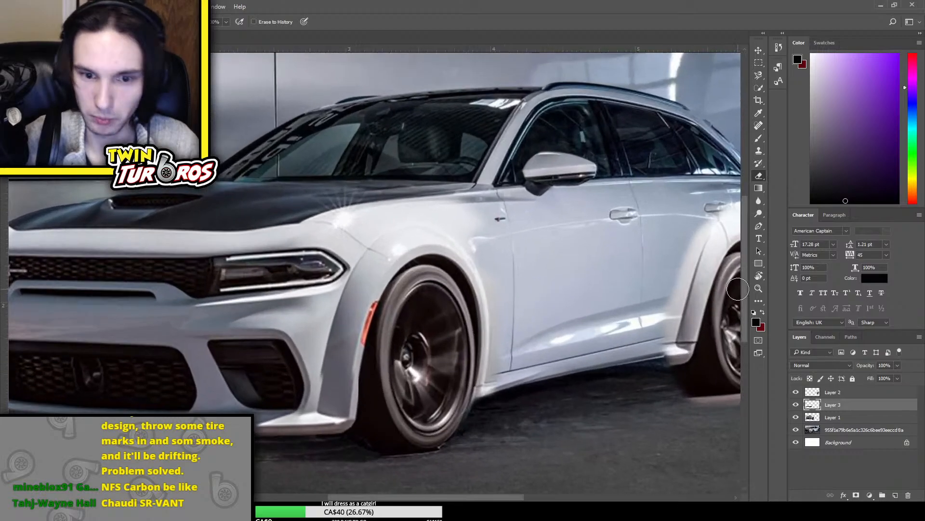
scroll(367, 250, "right", 9)
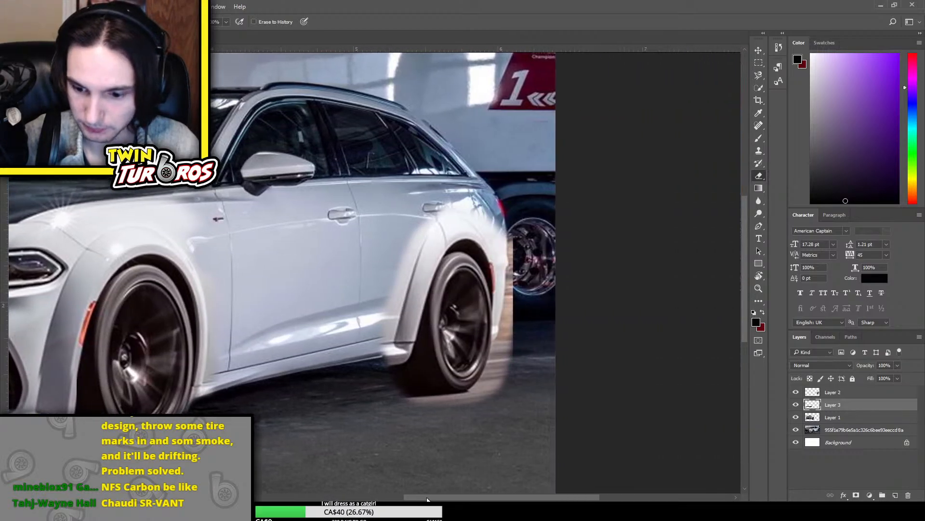
scroll(383, 261, "up", 3)
left_click(834, 429)
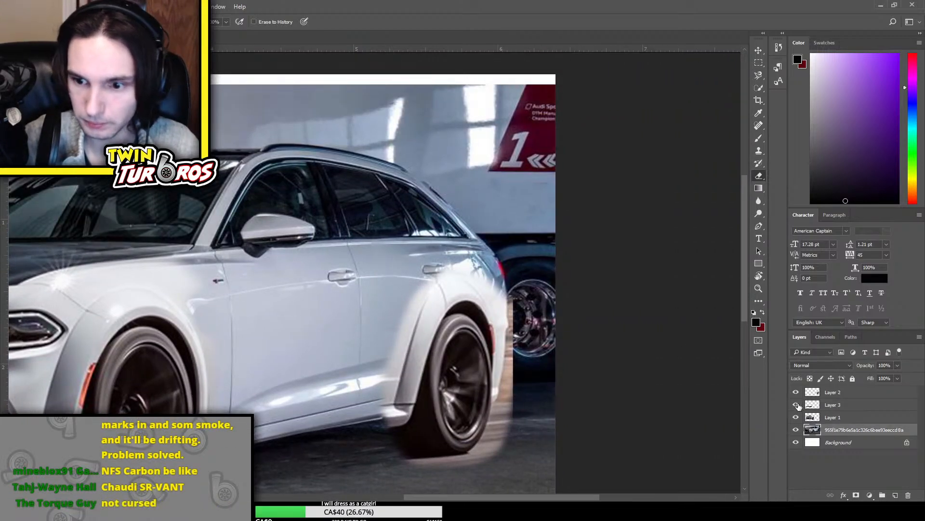
left_click(797, 393)
left_click(796, 393)
left_click(849, 392)
mouse_move(511, 304)
left_mouse_down()
mouse_move(519, 294)
mouse_move(523, 353)
mouse_move(512, 337)
mouse_move(510, 381)
left_mouse_up()
left_click(760, 75)
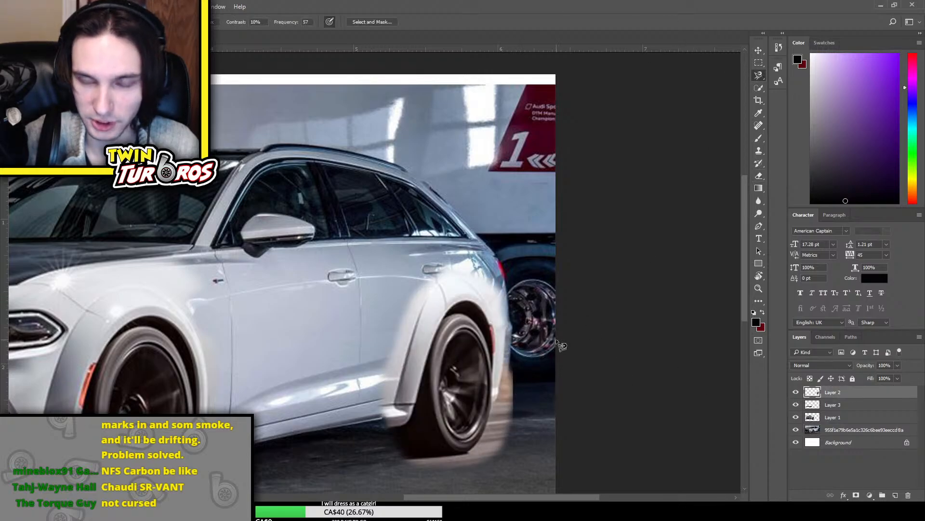
key("ctrl+alt+z")
key("ctrl+alt+z")
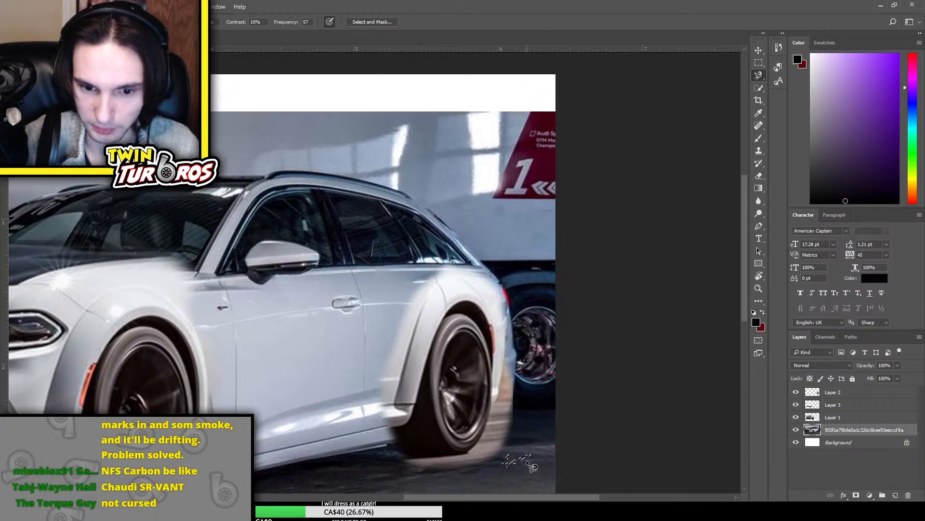
key("ctrl+shift+z")
key("ctrl+shift+z")
key("ctrl+alt+z")
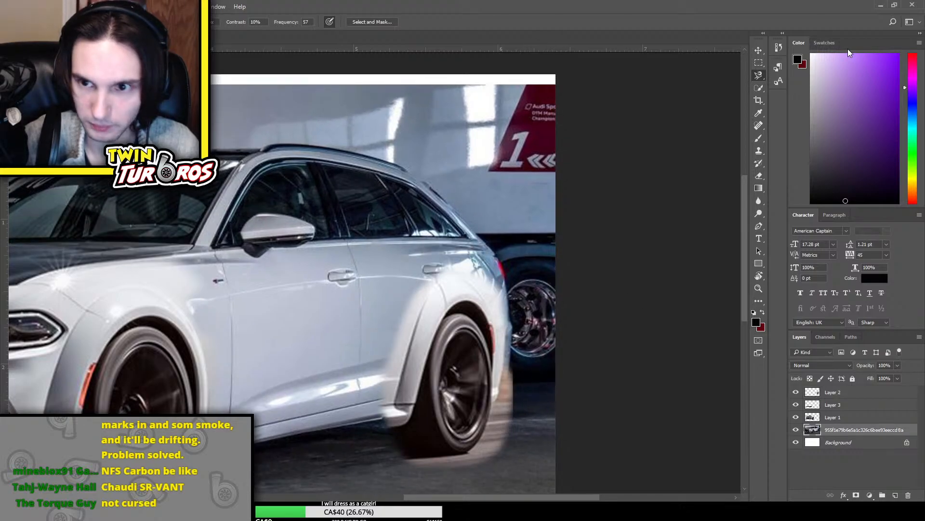
Outline the rear wheel and its widebody fender with a closed Polygonal Lasso selection
right_click(761, 74)
left_click(791, 83)
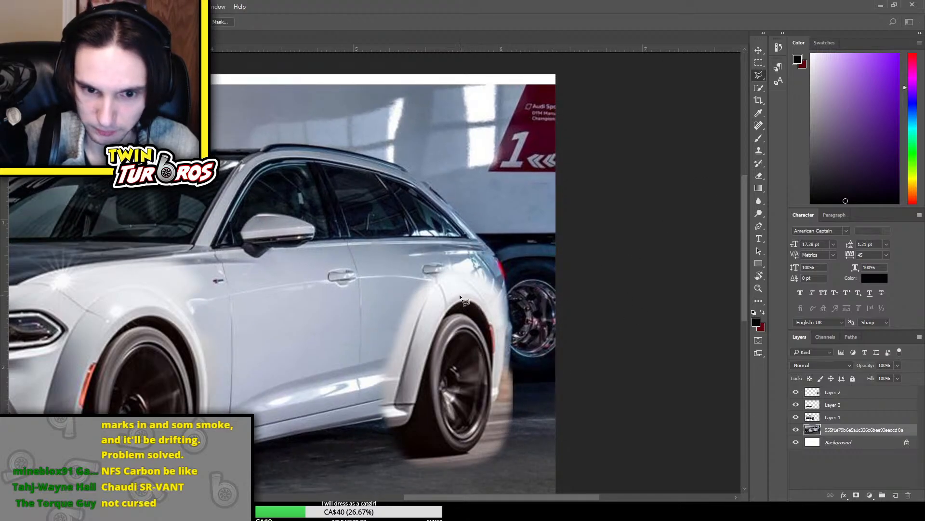
left_click(440, 280)
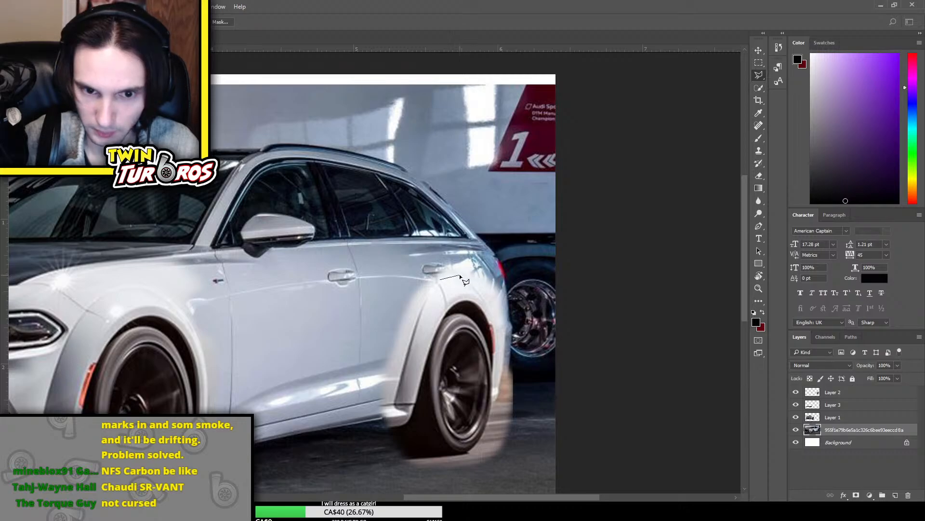
left_click(481, 282)
left_click(496, 309)
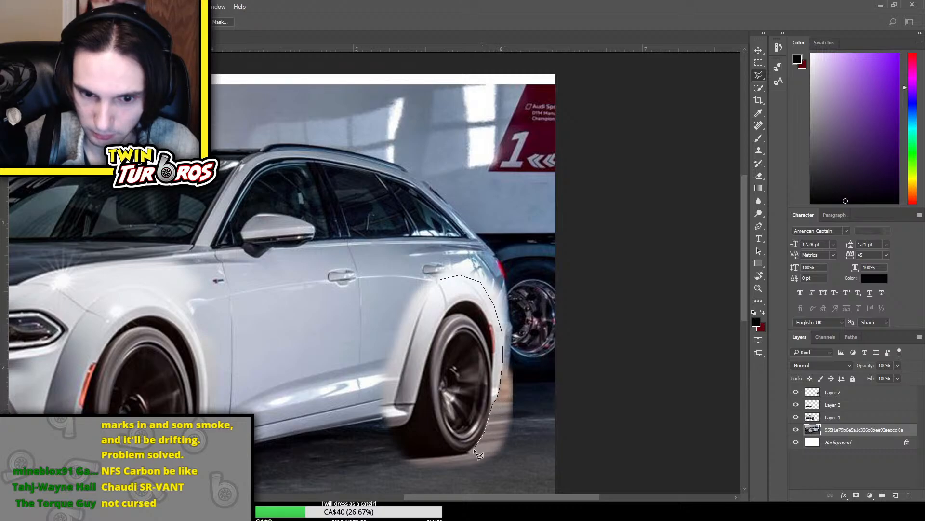
left_click(408, 458)
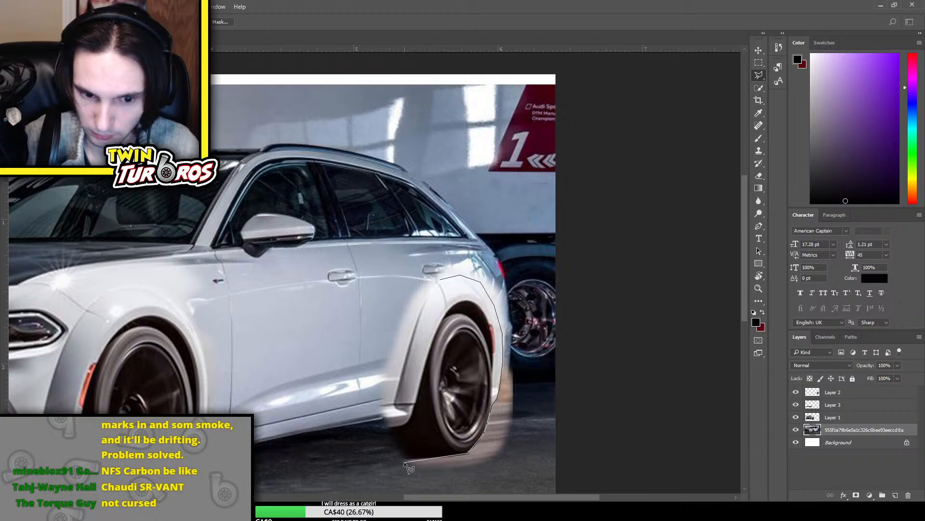
left_click(393, 431)
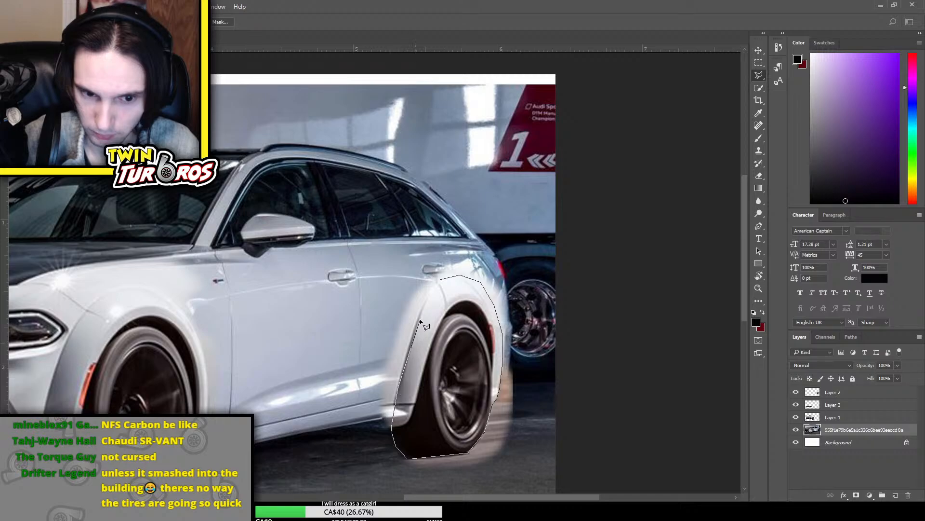
left_click(443, 279)
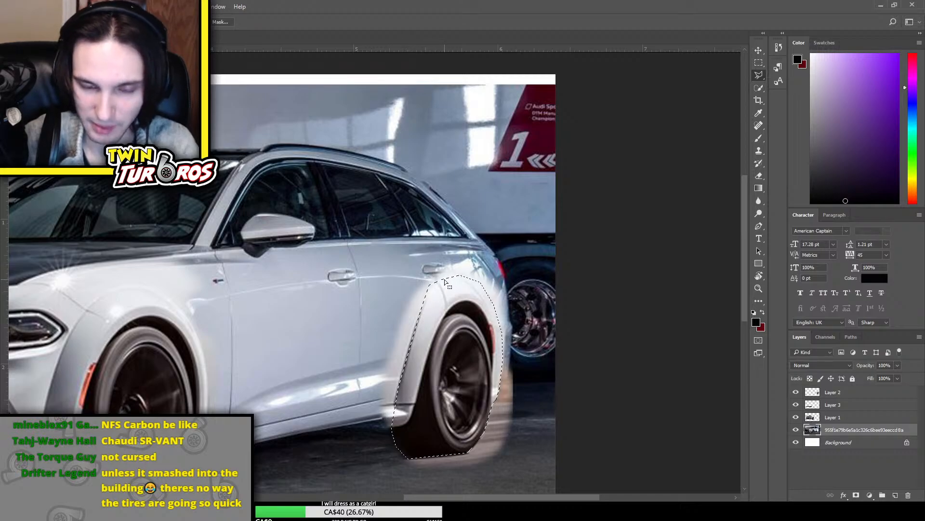
key("Delete")
key("ctrl+d")
key("ctrl+z")
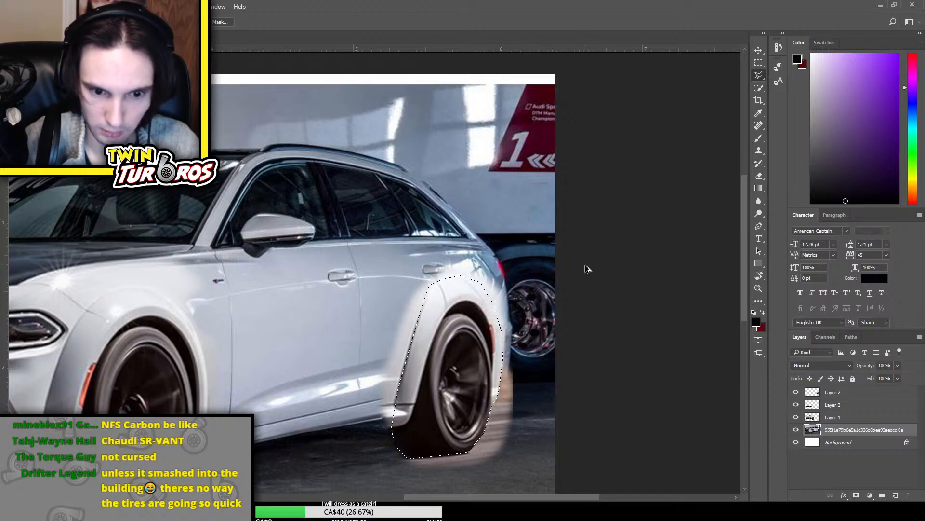
Invert the rear wheel selection, delete everything outside the wheel and fender from Layer 2, and deselect
key("ctrl+shift+i")
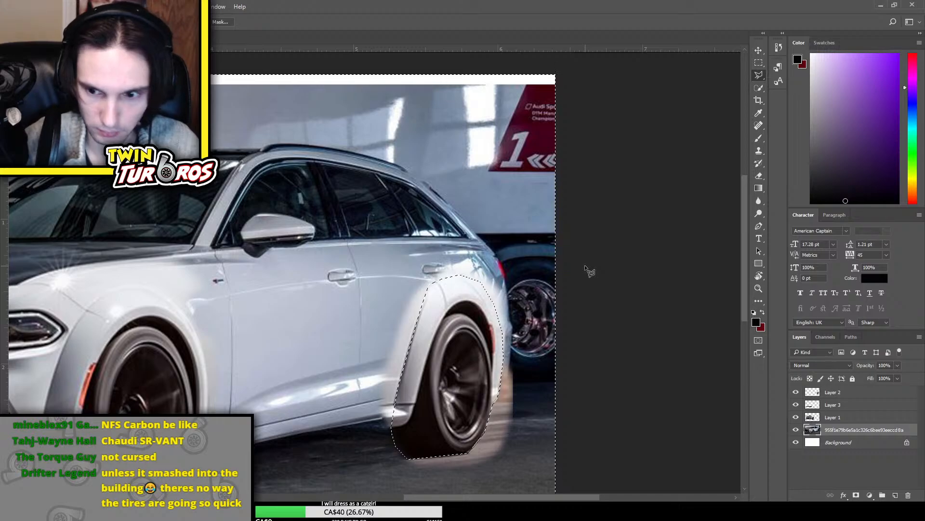
left_click(850, 393)
key("Delete")
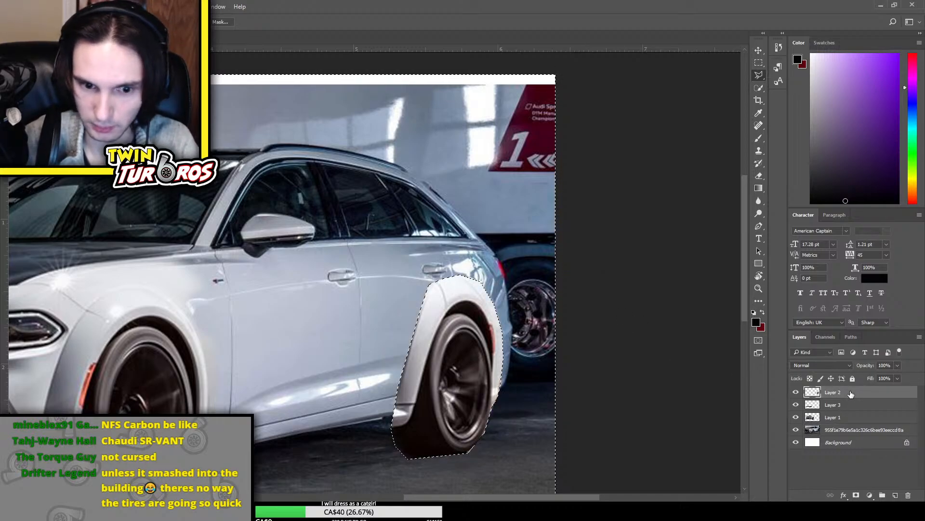
key("ctrl+d")
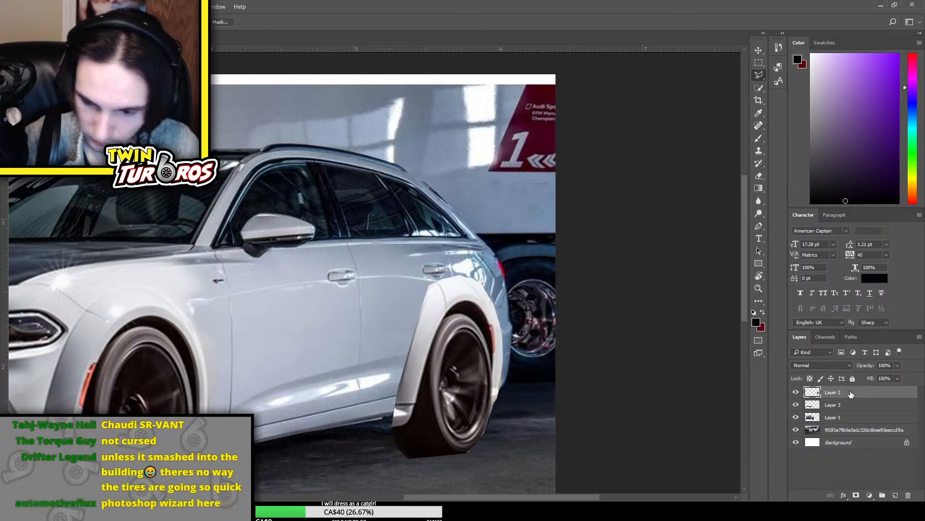
Examine the whole composite and check the fit of the lower bumper strip by hiding and showing Layer 3
key("ctrl+minus")
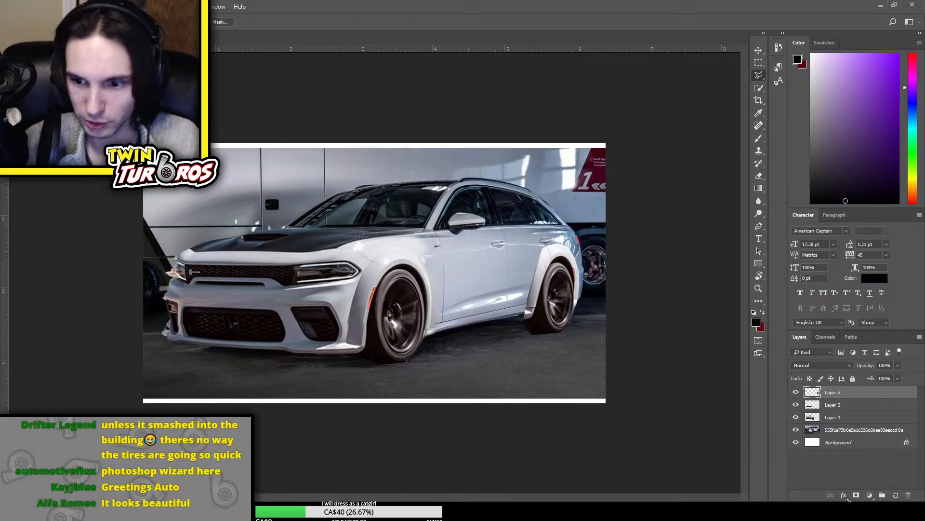
left_click(841, 417)
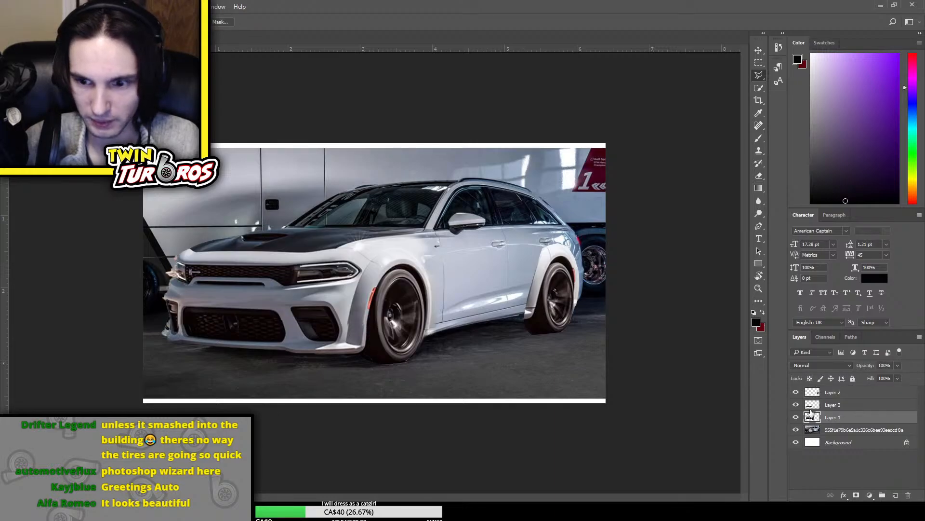
left_click(795, 405)
left_click(796, 405)
left_click(821, 405)
key("ctrl+t")
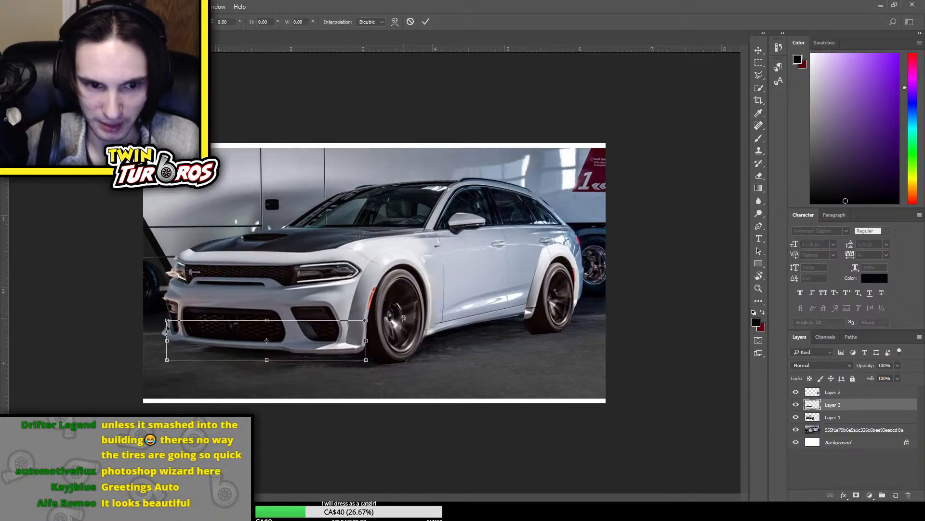
key("Return")
key("l")
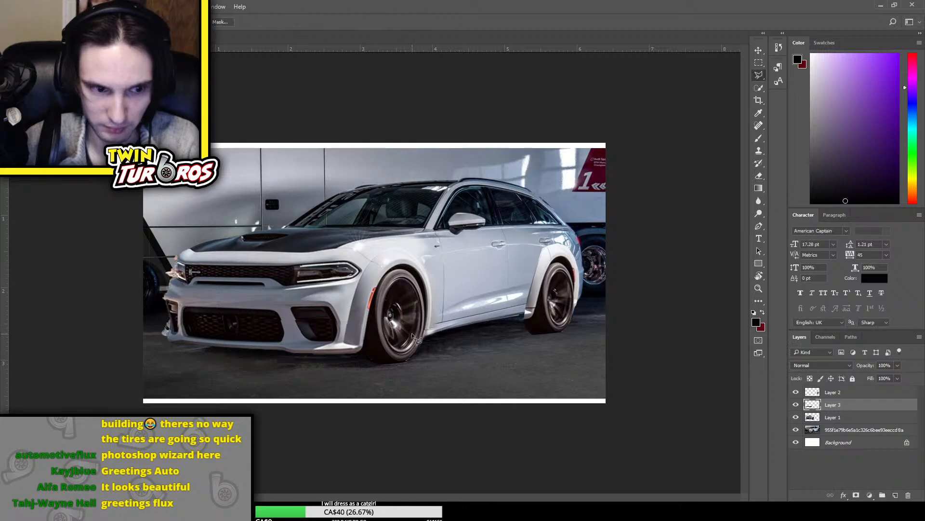
Stretch the side edge of Layer 3's lower bumper strip slightly toward the front tire
key("ctrl+t")
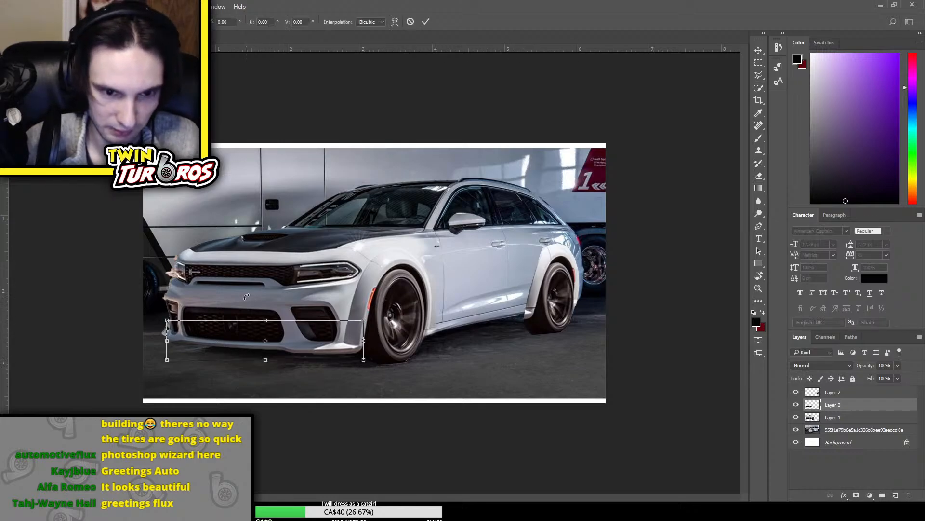
key("ctrl+plus")
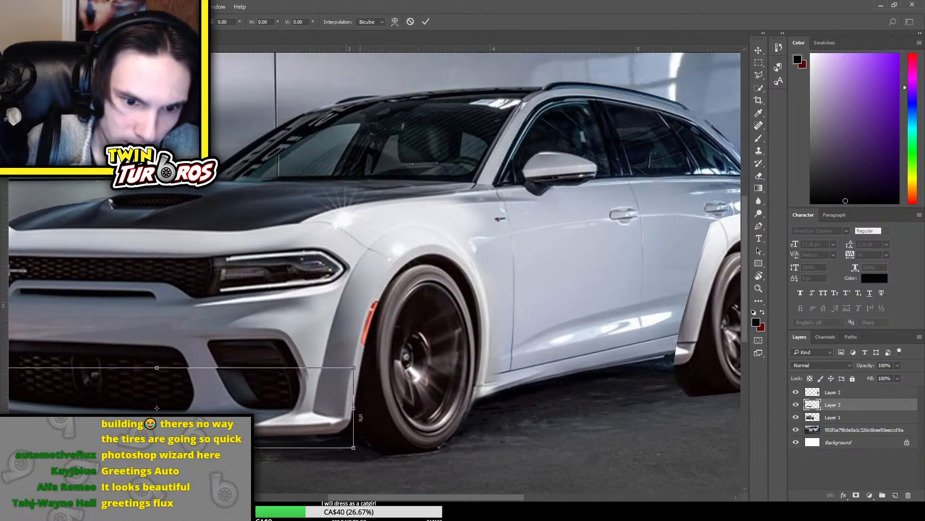
left_click_drag(355, 410, 358, 410)
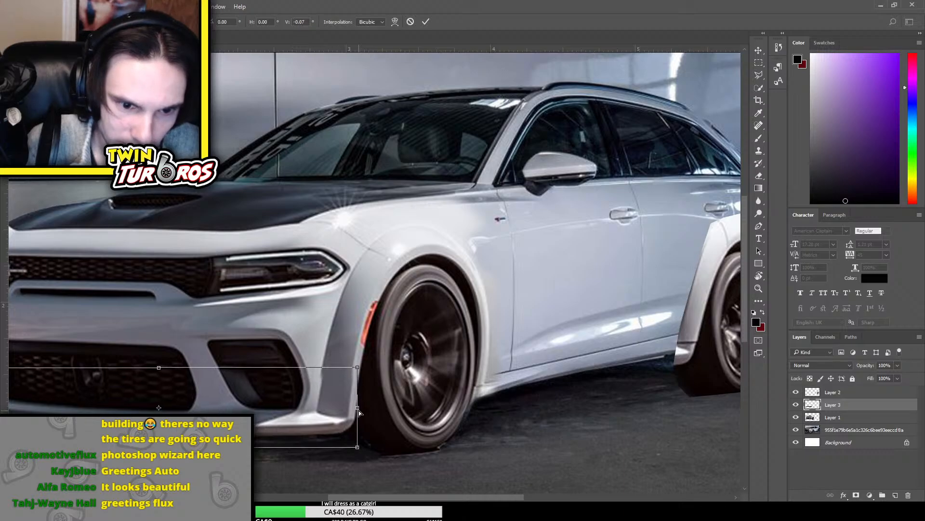
key("Return")
key("l")
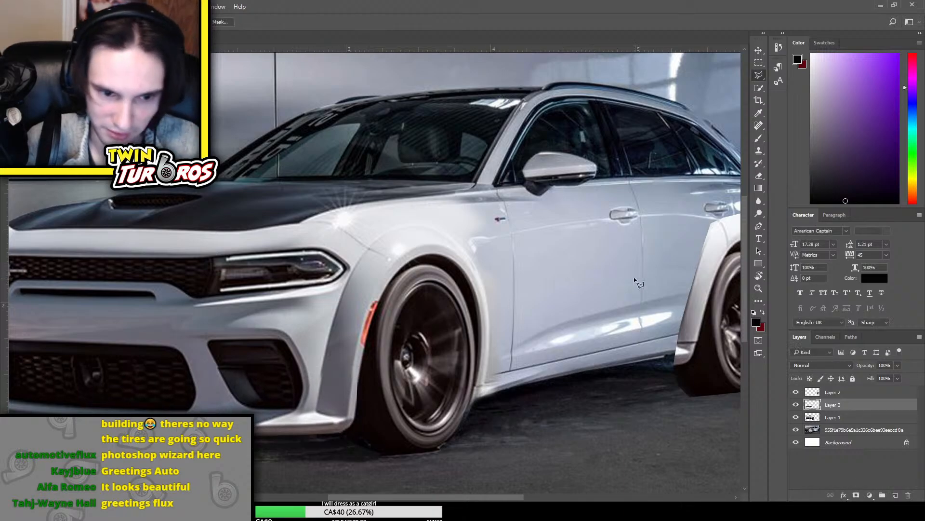
key("ctrl+minus")
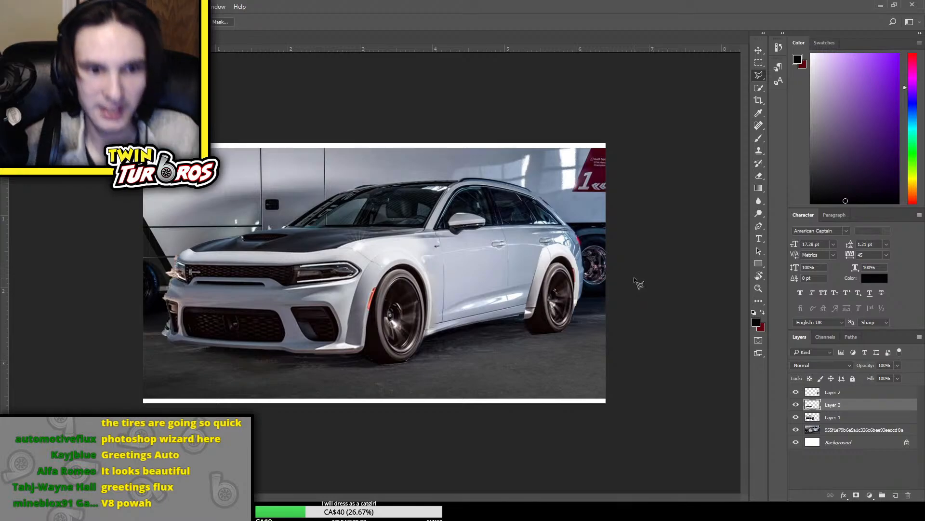
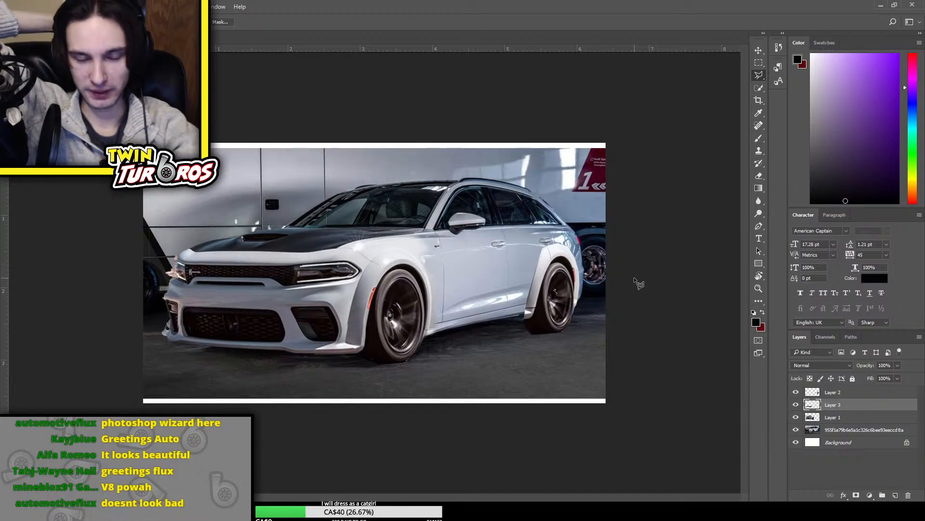
Stretch Layer 1 and Layer 3 together very slightly outward toward the far headlight side of the car
key("ctrl+plus")
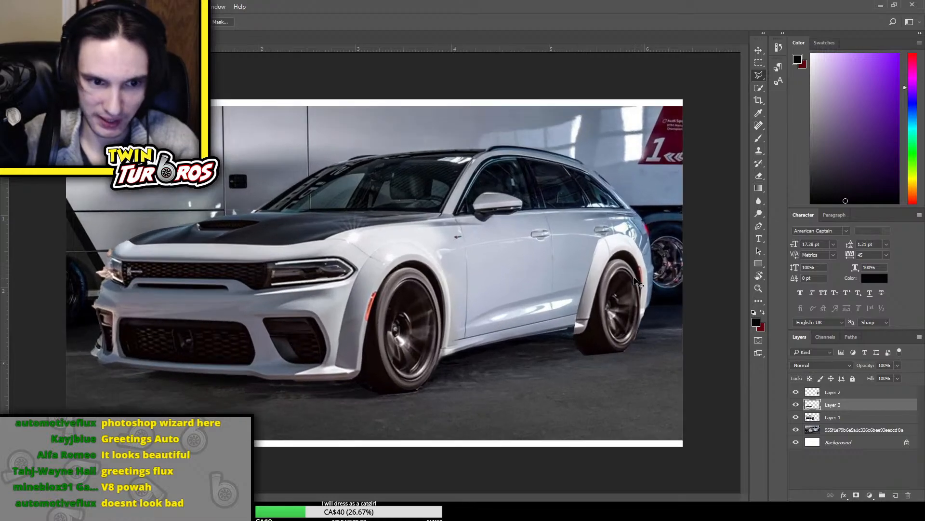
key("ctrl+plus")
left_click_drag(365, 497, 285, 491)
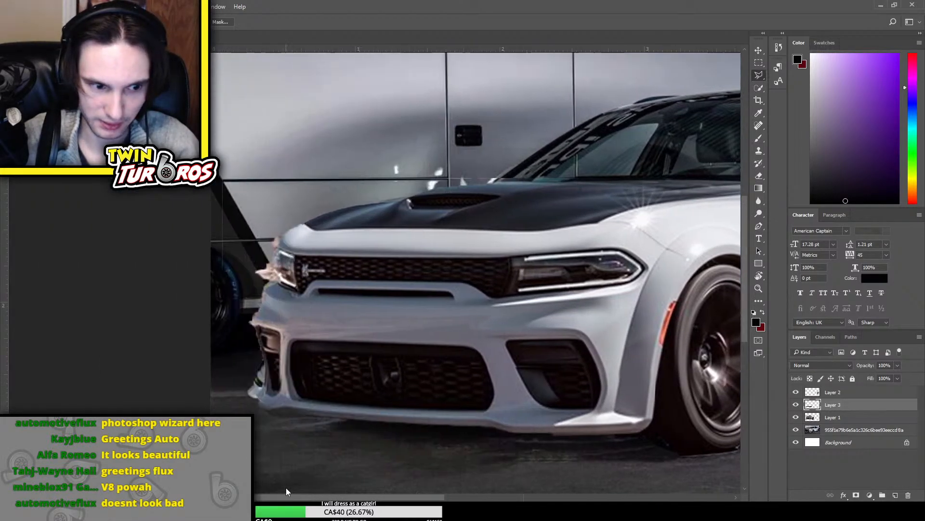
scroll(296, 324, "up", 3)
scroll(296, 324, "down", 2)
key("ctrl+plus")
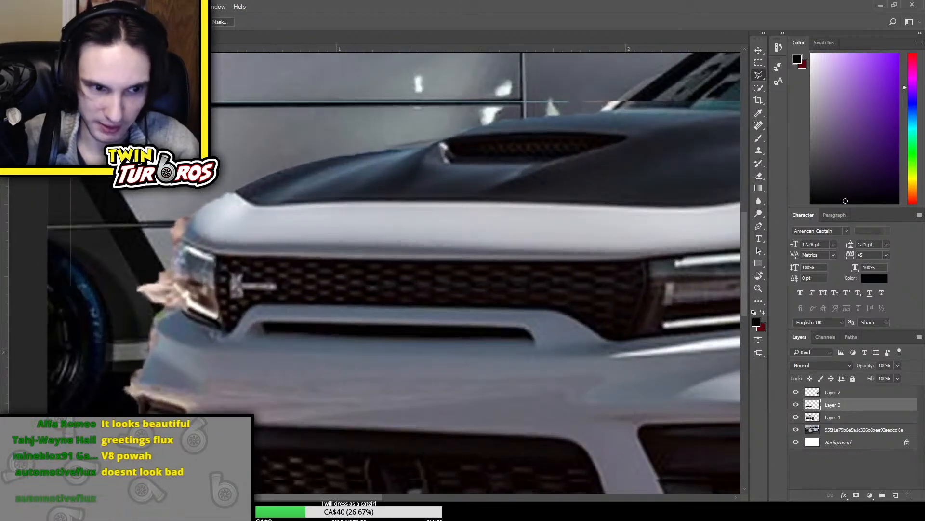
left_click(809, 416)
key("ctrl+minus")
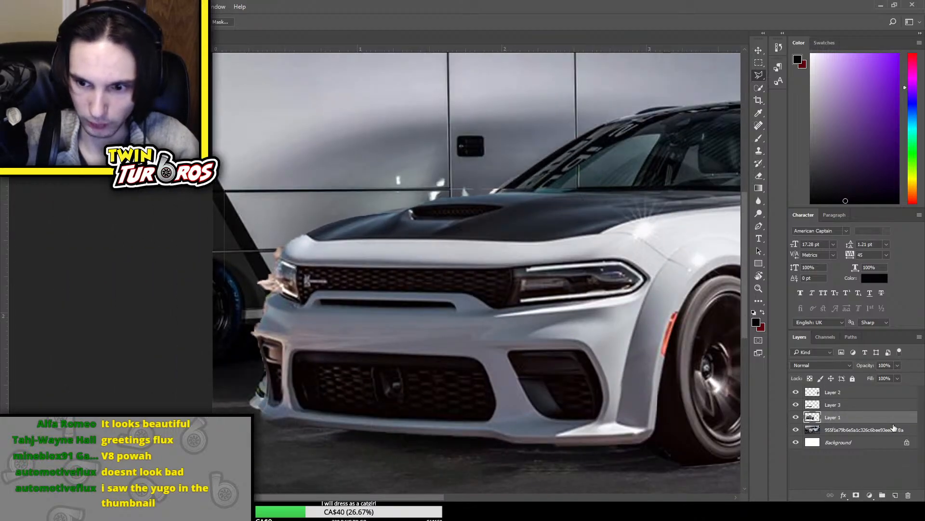
left_click(884, 405, "ctrl")
key("ctrl+t")
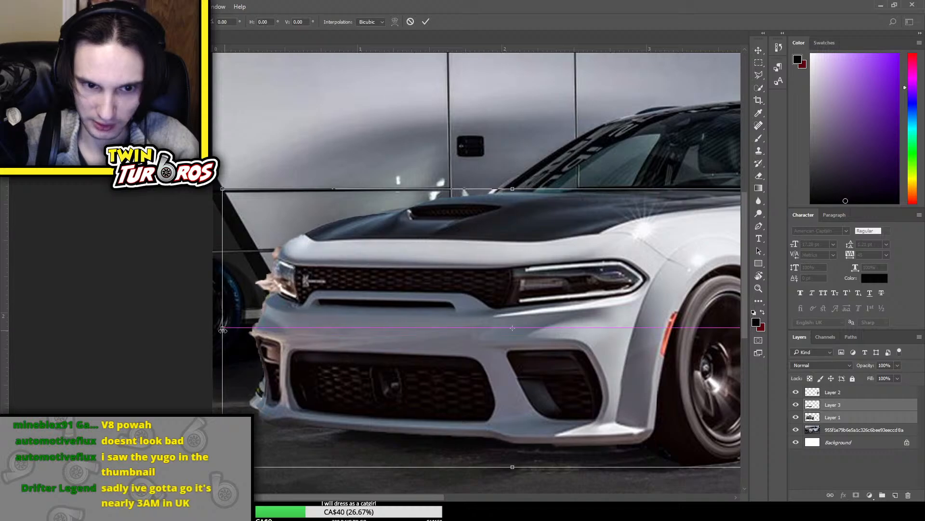
left_click_drag(222, 329, 220, 330)
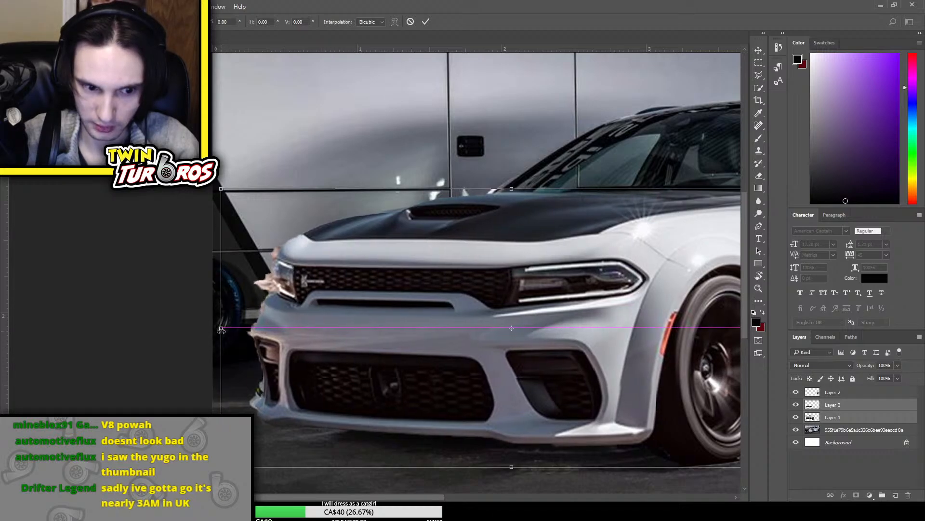
key("Return")
Copy a patch of dark ground beside the bumper from the Audi photo layer and enlarge it over the leftover original bumper
left_click(862, 434)
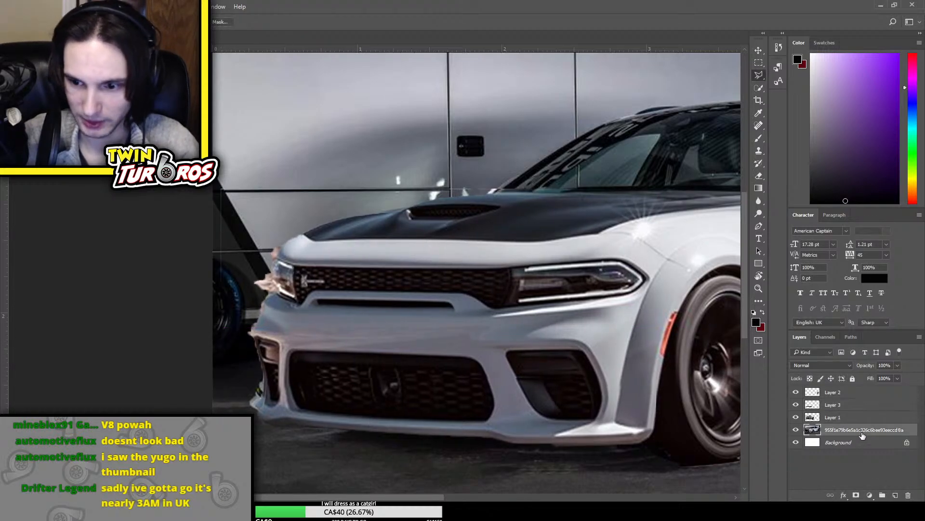
left_click(756, 63)
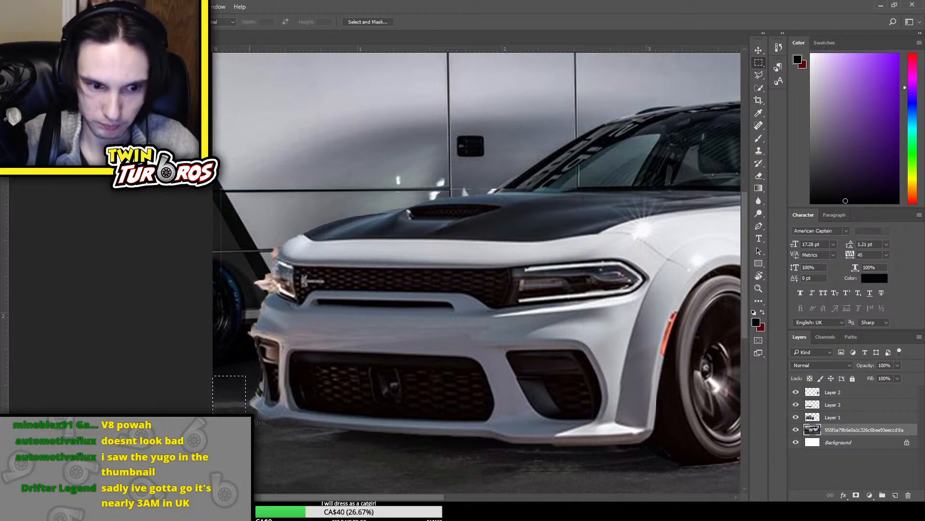
key("ctrl+j")
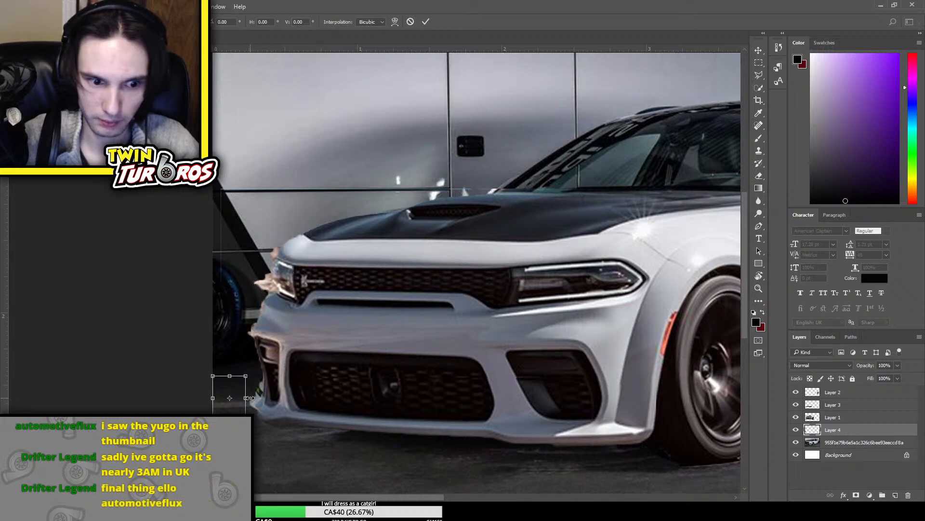
key("ctrl+t")
left_click_drag(243, 376, 241, 361)
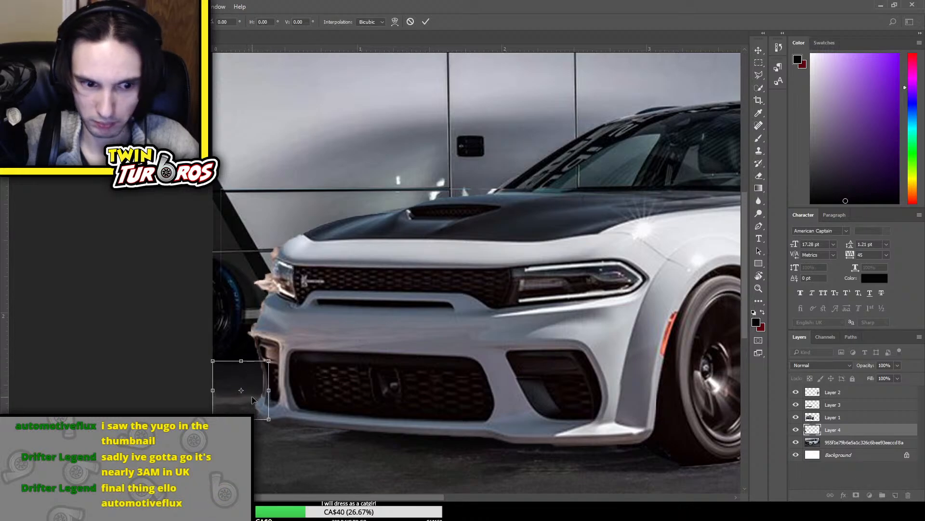
key("Return")
key("e")
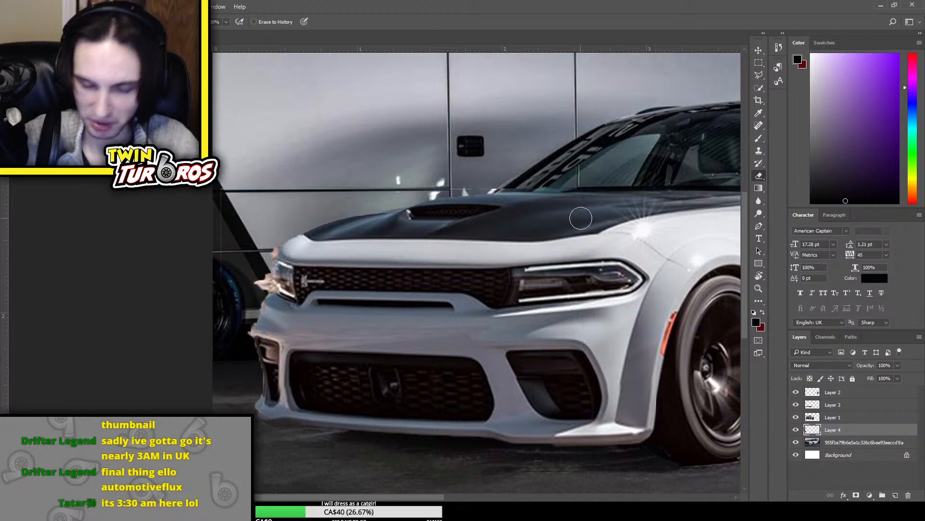
Fine-tune the size of the Layer 4 ground patch behind the front bumper corner
left_click(796, 433)
left_click(795, 432)
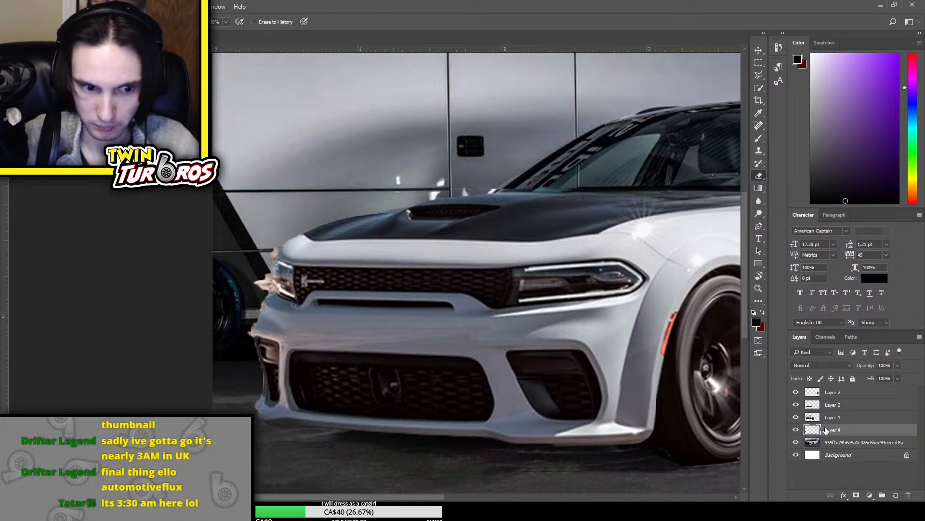
key("ctrl+t")
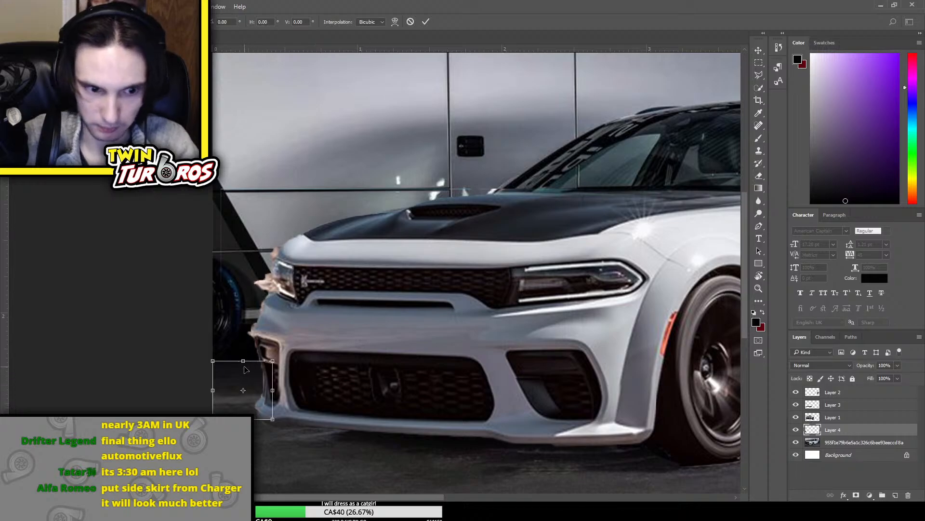
left_click_drag(247, 371, 250, 400)
key("Return")
key("e")
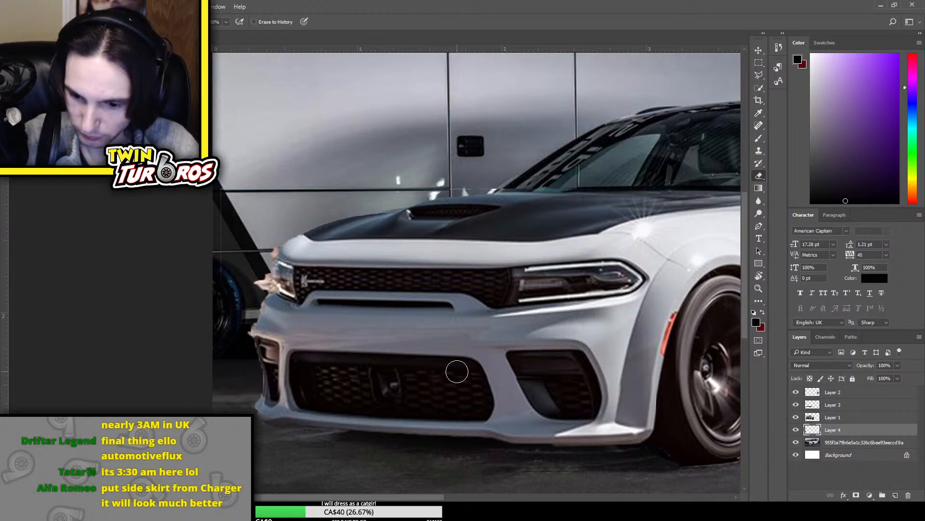
scroll(458, 357, "down", 2)
scroll(458, 354, "up", 3)
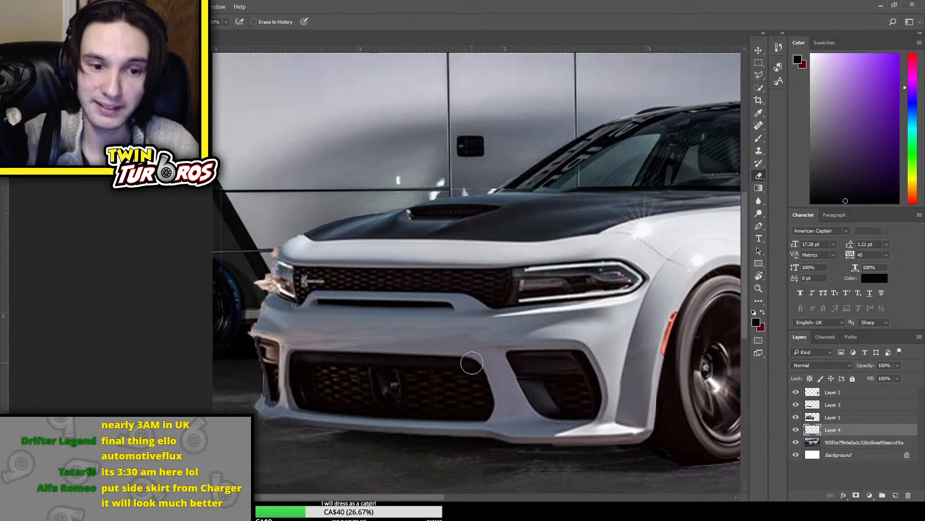
Outline the beige fringe outside the far headlight and bumper edge on Layer 1 with the Polygonal Lasso, delete it, and deselect
key("ctrl+plus")
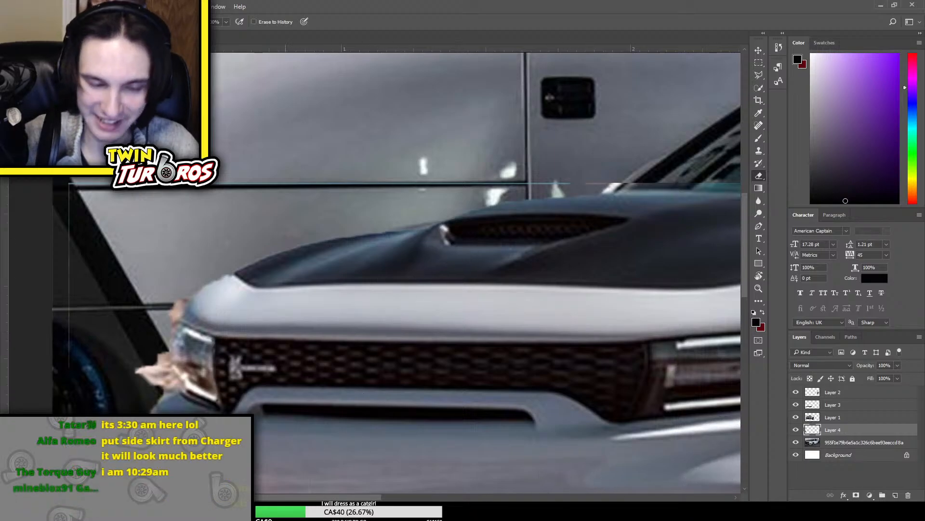
scroll(292, 427, "left", 5)
scroll(293, 428, "down", 3)
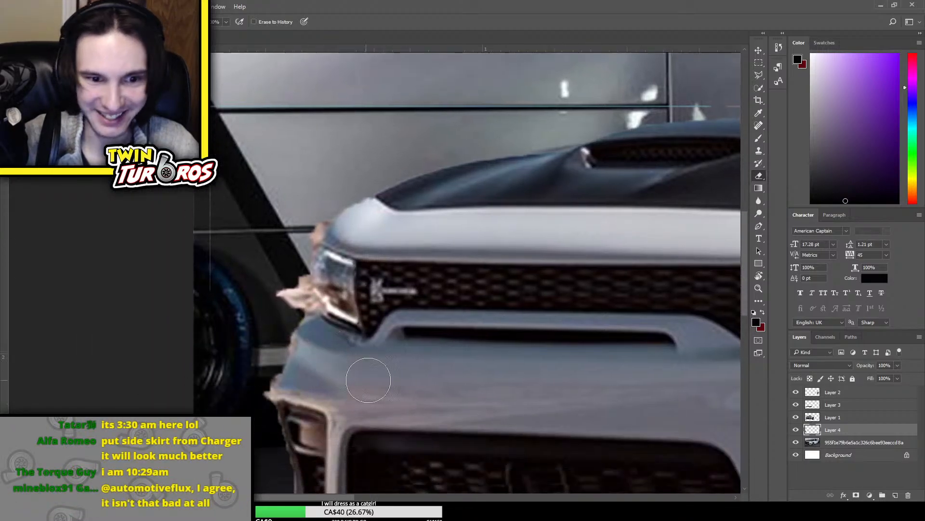
left_click(820, 417)
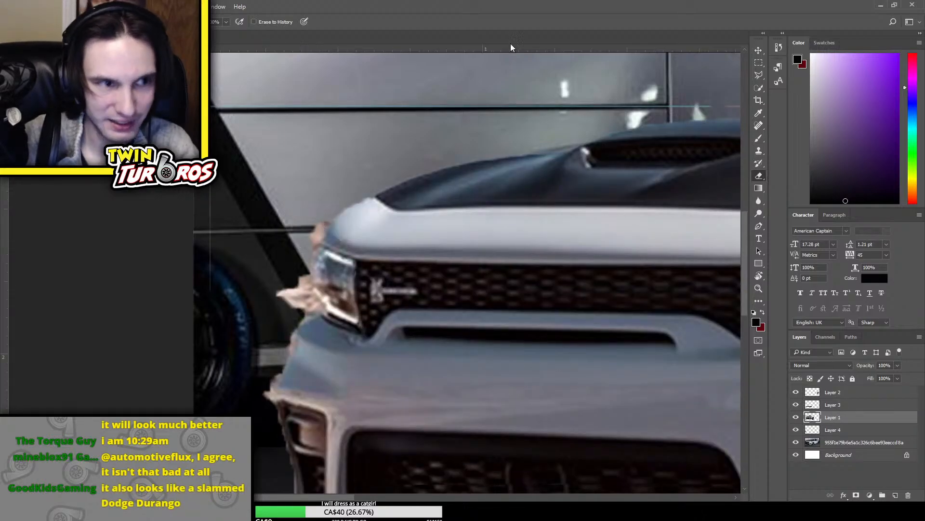
left_click(757, 85)
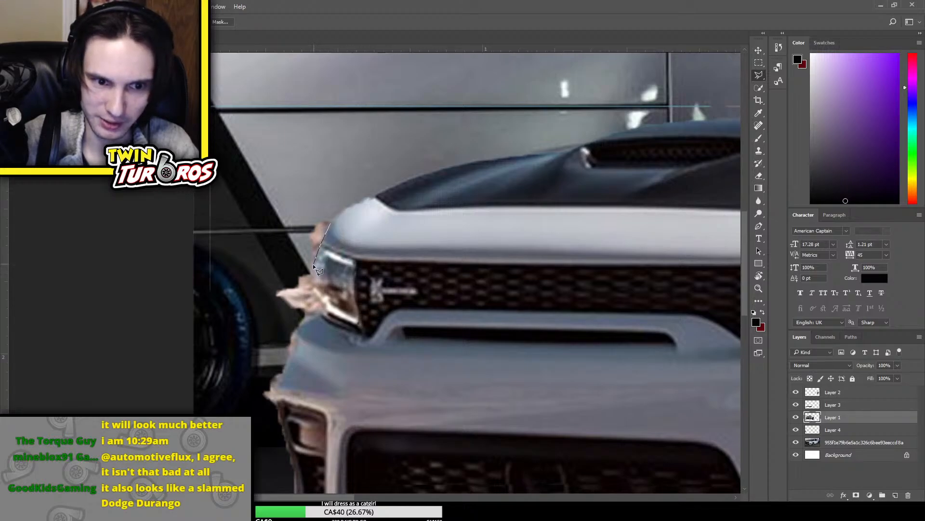
left_click_drag(307, 313, 291, 350)
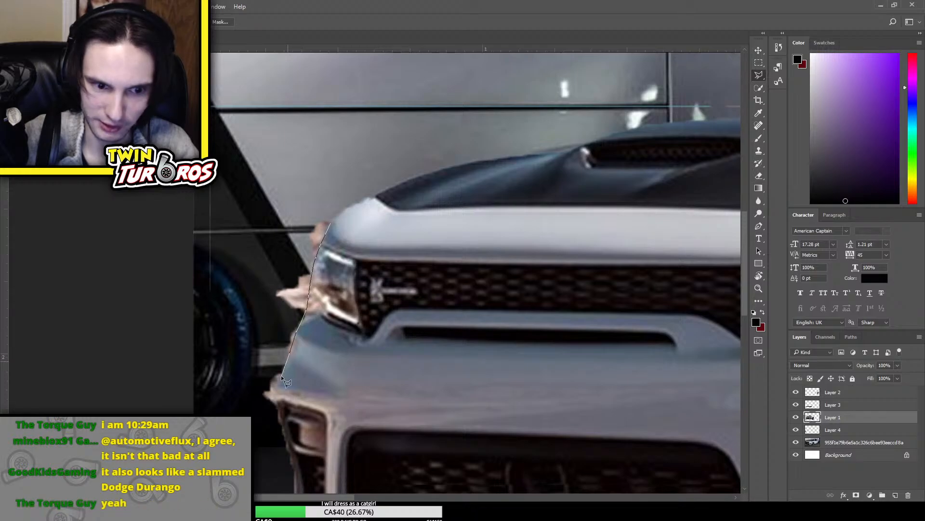
left_click(269, 411)
left_click(233, 379)
left_click(248, 271)
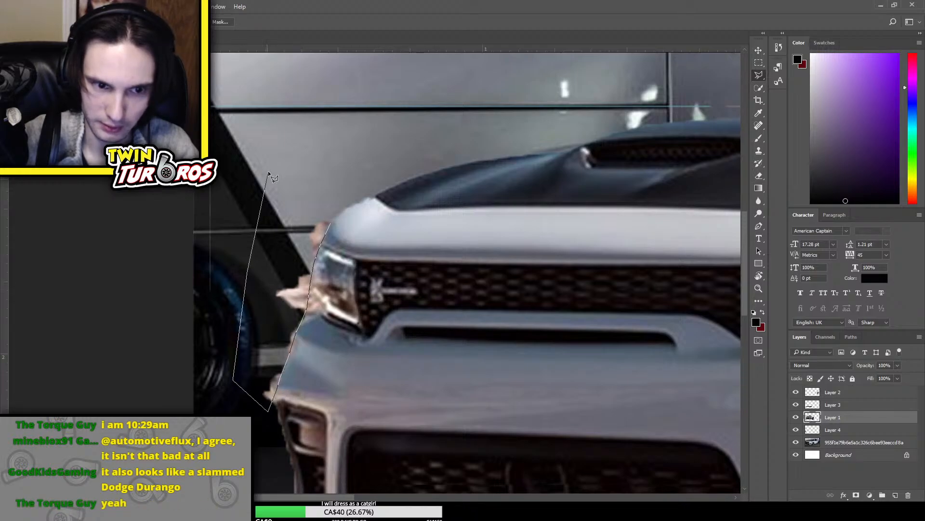
left_click(276, 159)
left_click(310, 144)
left_click(329, 223)
key("ctrl+minus")
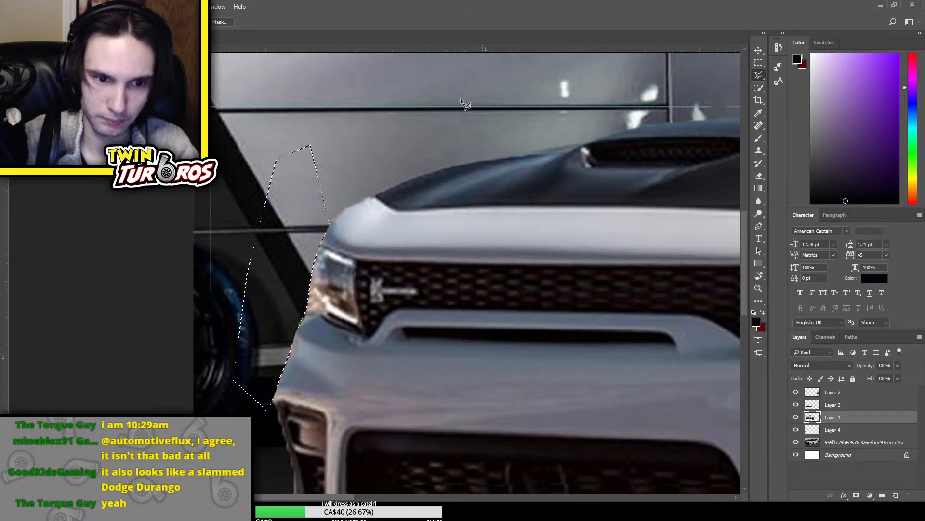
key("ctrl+minus")
key("ctrl+minus")
key("ctrl+minus")
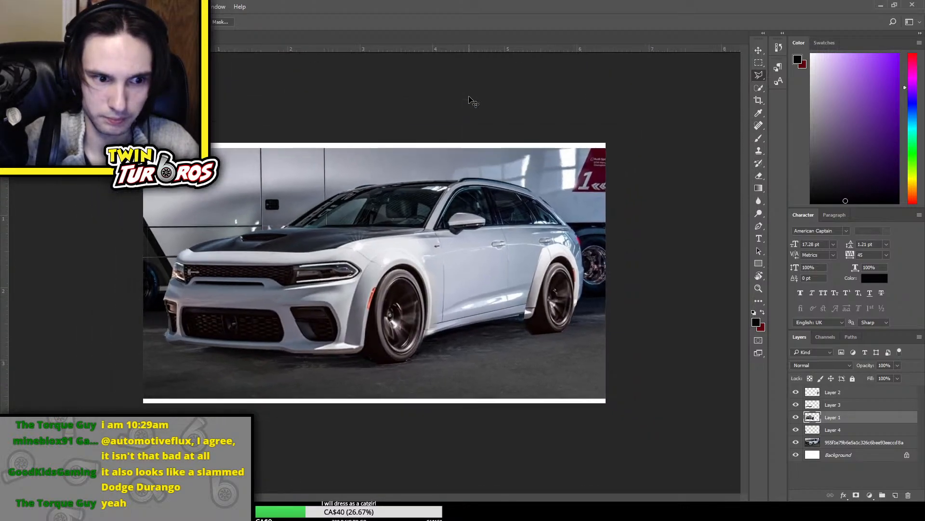
Erase the remaining fringe along the bumper's far corner on Layer 1 with a smaller Eraser brush
key("ctrl+plus")
key("ctrl+plus")
key("ctrl+plus")
key("ctrl+plus")
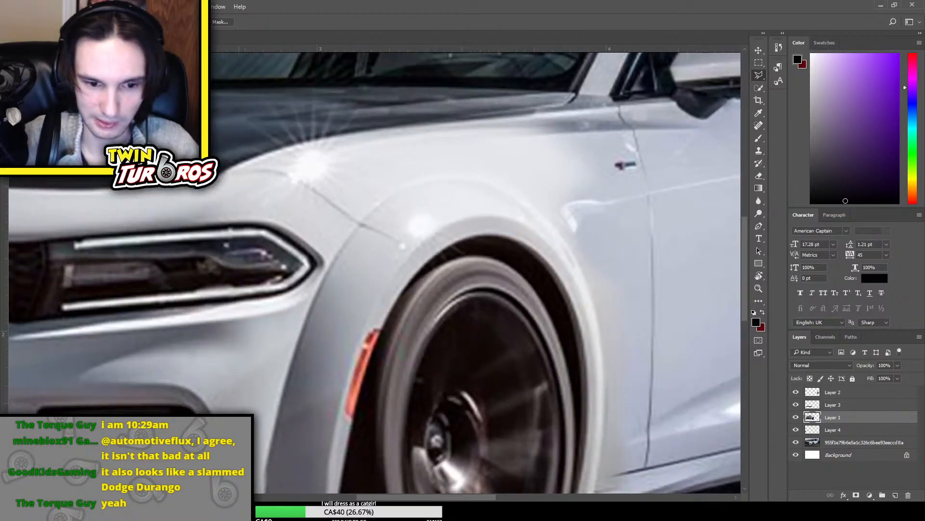
left_click_drag(370, 497, 231, 491)
key("e")
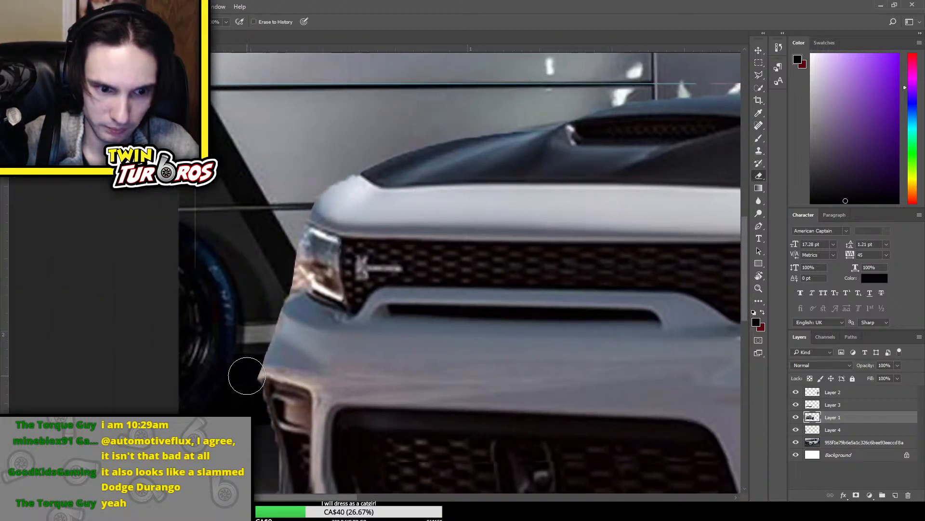
key("bracketleft")
key("bracketleft")
key("bracketleft")
key("bracketleft")
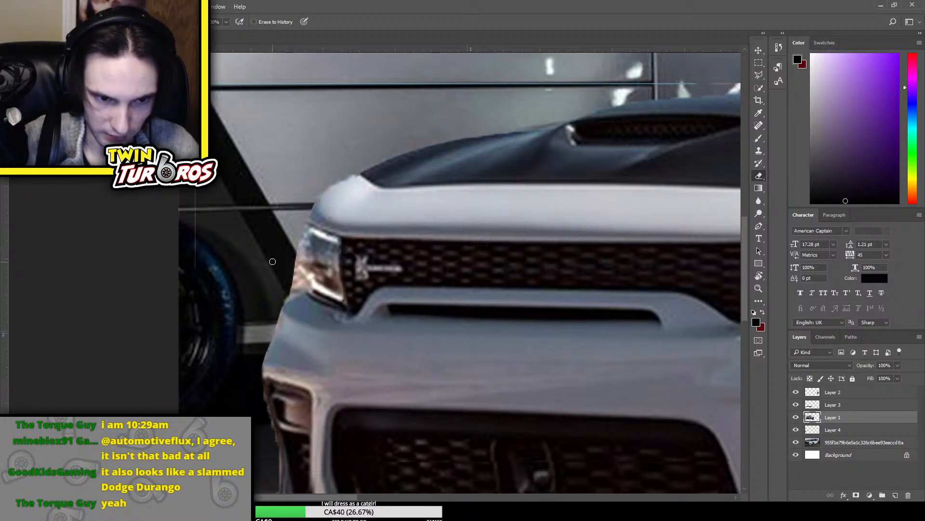
scroll(272, 261, "up", 1)
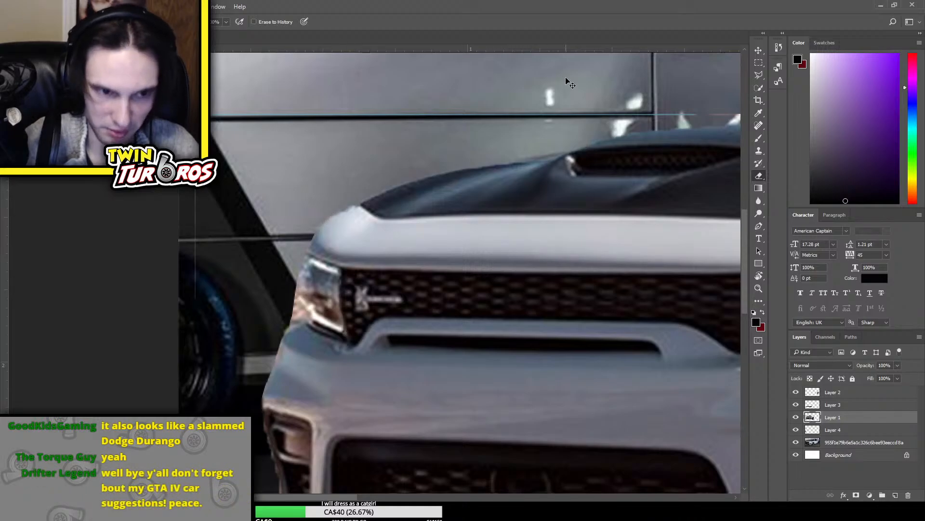
key("ctrl+minus")
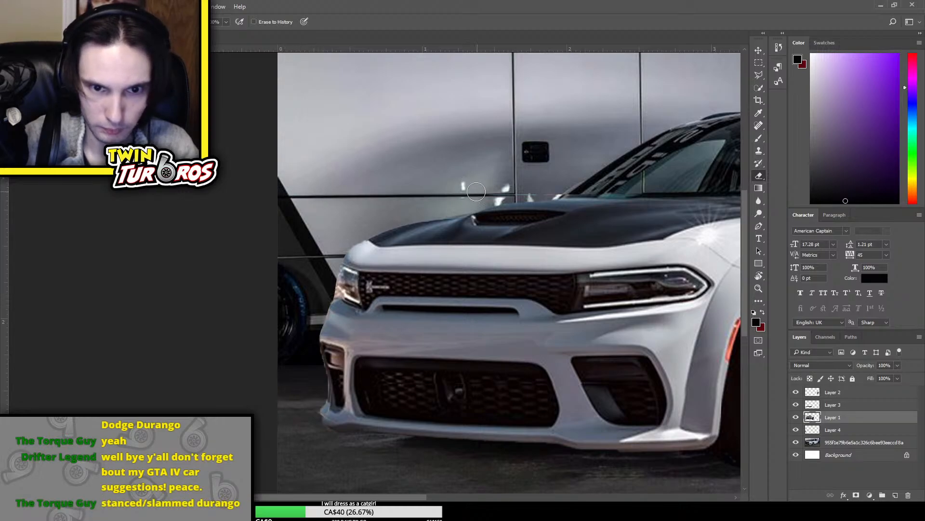
key("ctrl+minus")
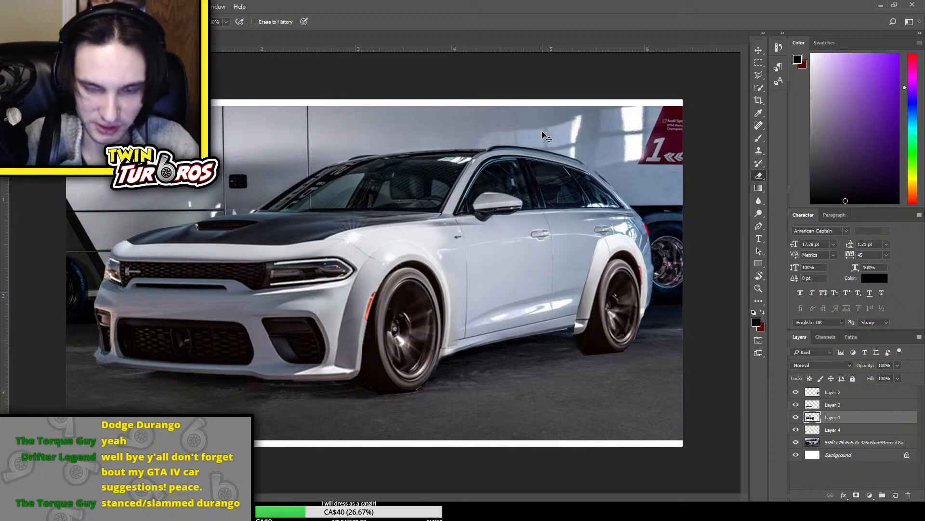
key("ctrl+minus")
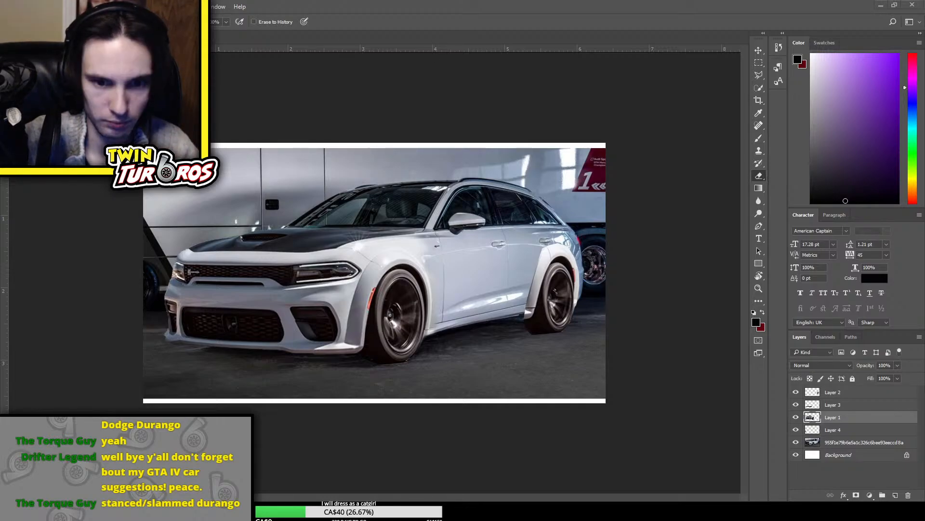
Place the 2020 Dodge Charger photo on top, copy its side skirt area to a new layer, and delete the placed photo
key("Return")
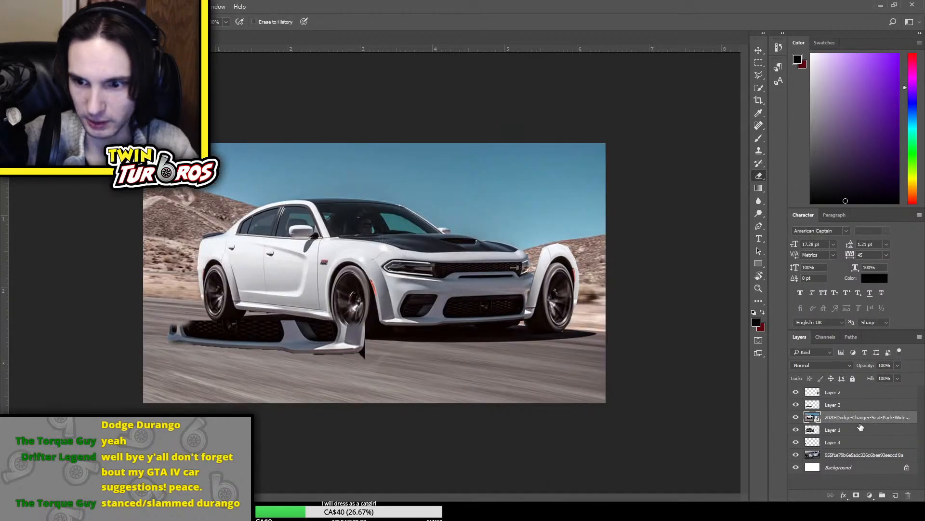
left_click_drag(866, 417, 871, 387)
left_click(759, 63)
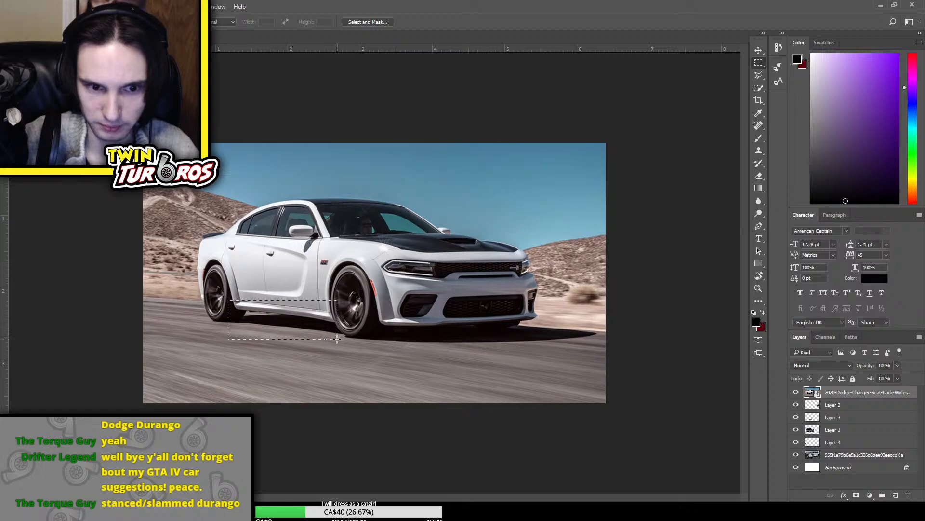
key("ctrl+j")
key("Delete")
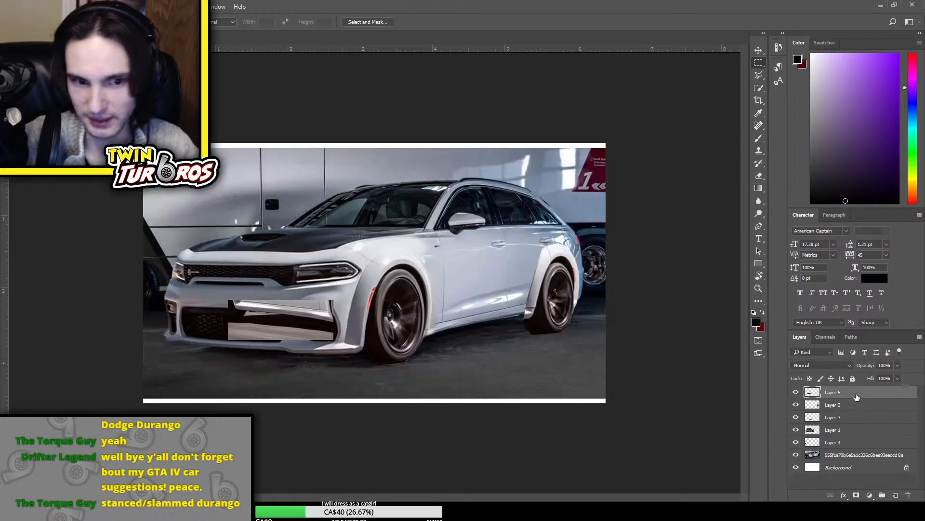
Transform the copied side skirt on Layer 5 to fit between the wheels, rotating it about -4.5°
key("ctrl+t")
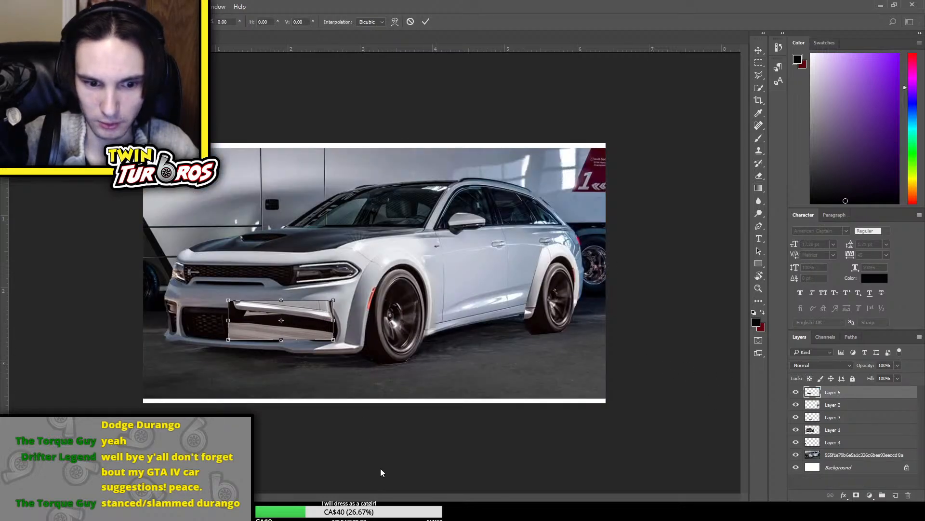
left_click_drag(333, 302, 421, 289)
left_click_drag(384, 316, 548, 331)
left_click_drag(584, 301, 531, 320)
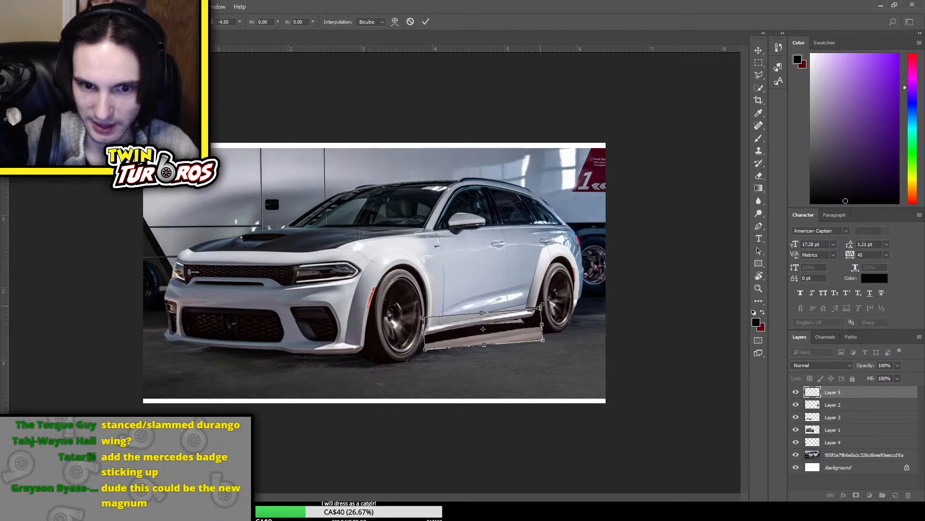
key("Return")
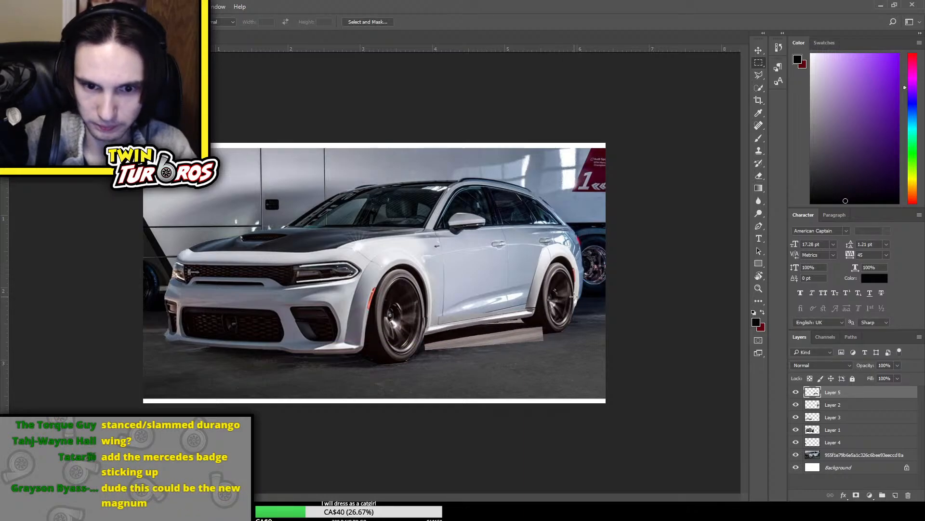
Skew Layer 5's side skirt slightly, narrow it, and lower it along the car's sill
key("ctrl+t")
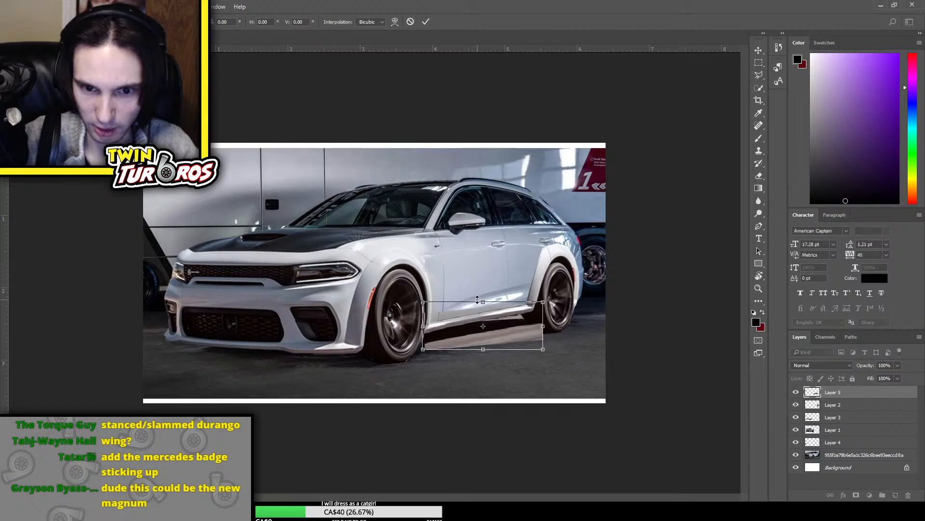
left_click_drag(499, 326, 536, 336)
key("Right")
key("Right")
key("Right")
key("Right")
key("Right")
key("Right")
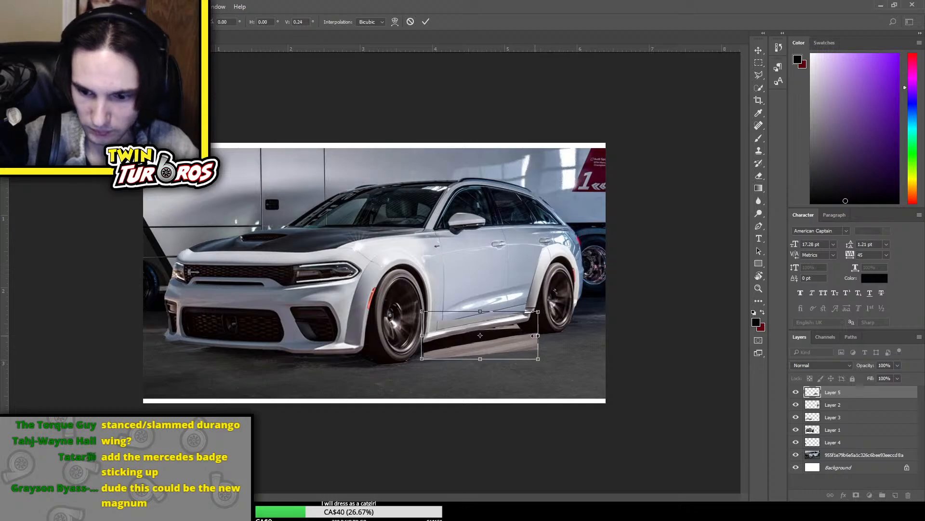
key("Return")
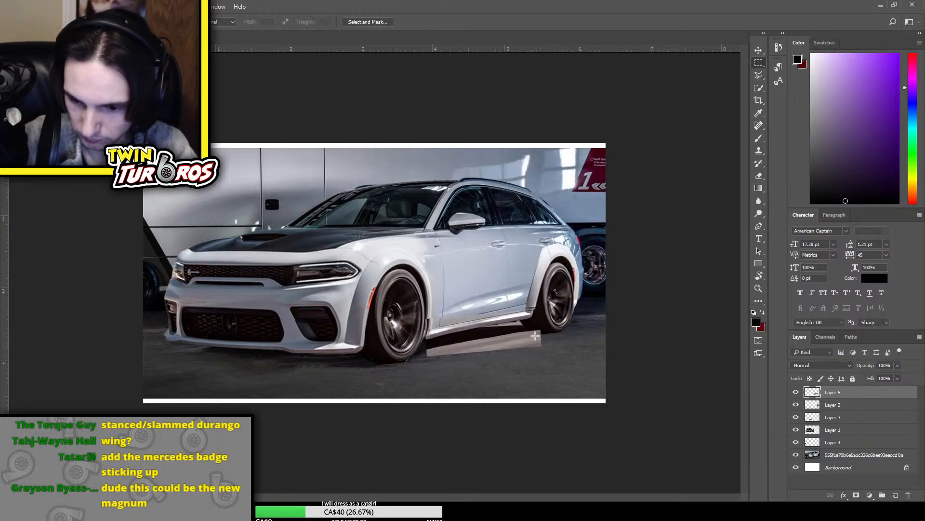
Widen the Layer 5 side skirt slightly toward the rear wheel and nudge it into line with the sill
key("ctrl+plus")
key("ctrl+plus")
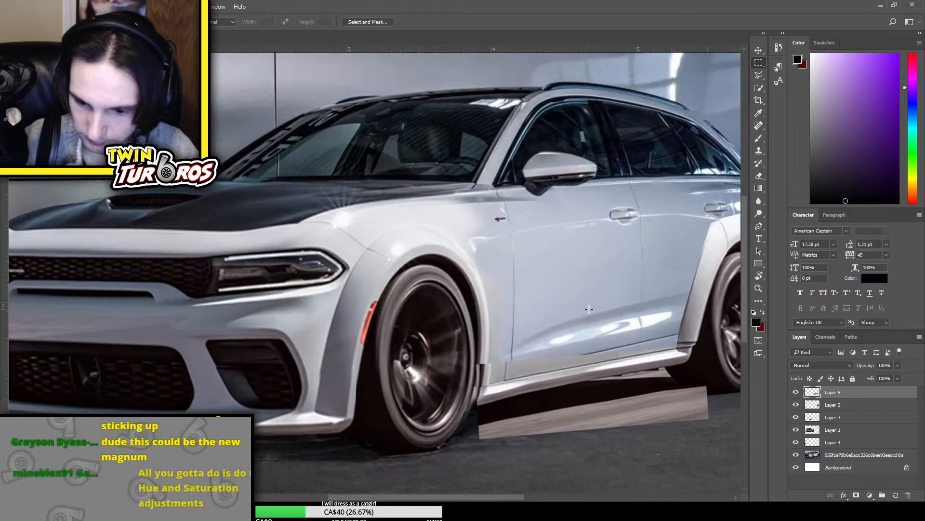
left_click_drag(505, 499, 549, 495)
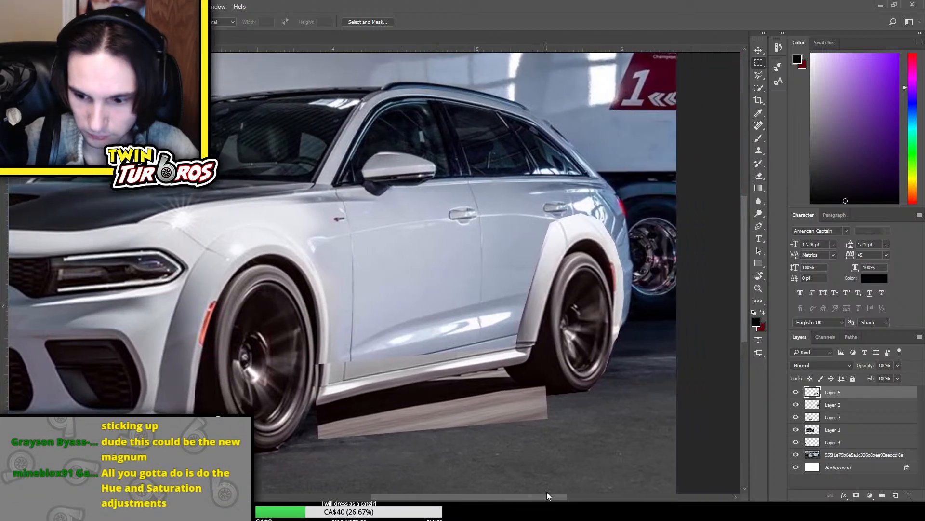
scroll(534, 427, "up", 3)
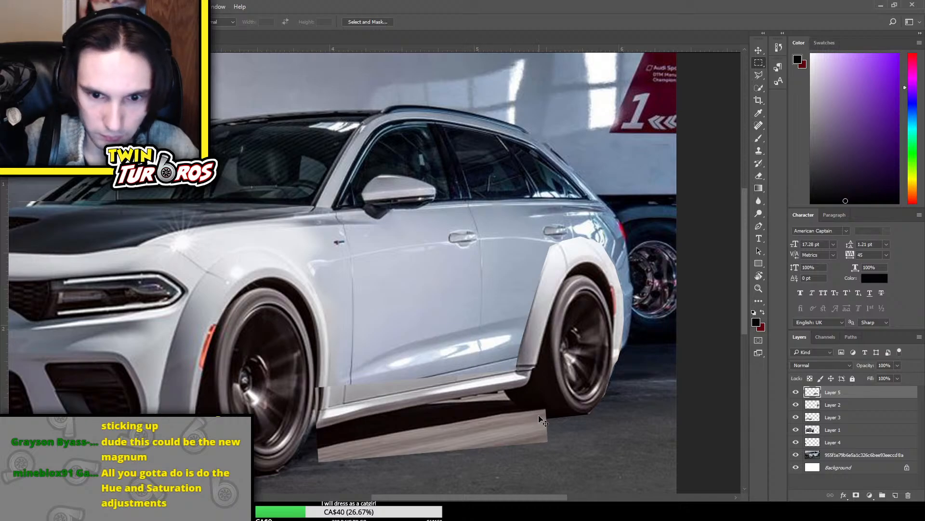
key("ctrl+t")
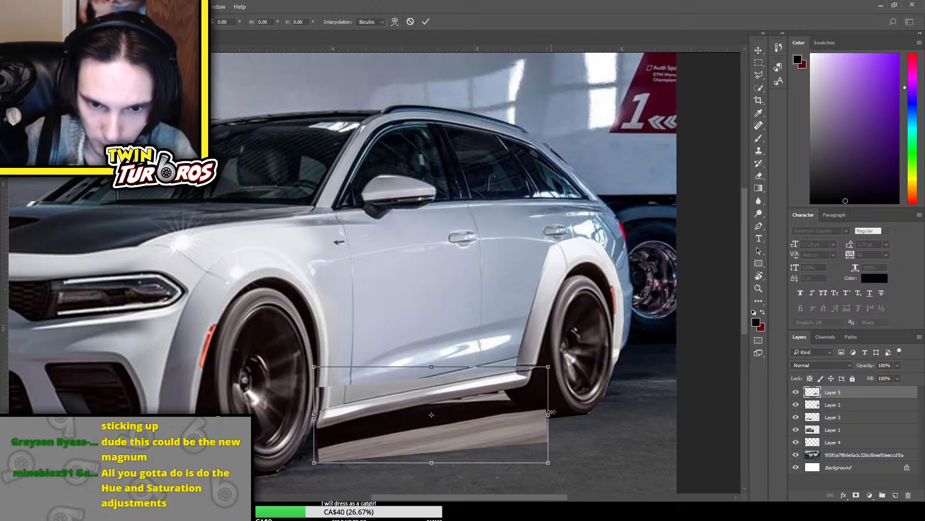
key("Right")
key("Right")
key("Right")
key("Right")
key("Right")
key("Left")
key("Left")
key("Left")
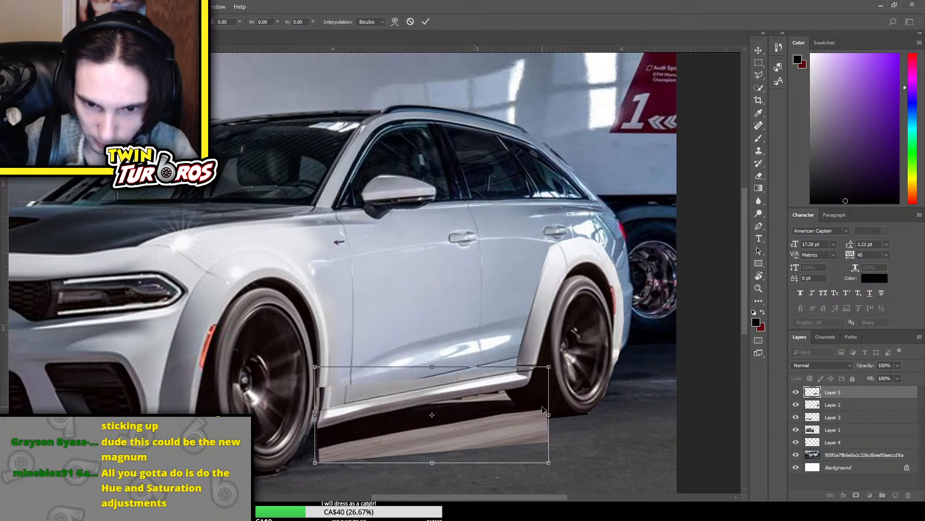
left_click_drag(547, 415, 549, 415)
key("Up")
key("Up")
key("Up")
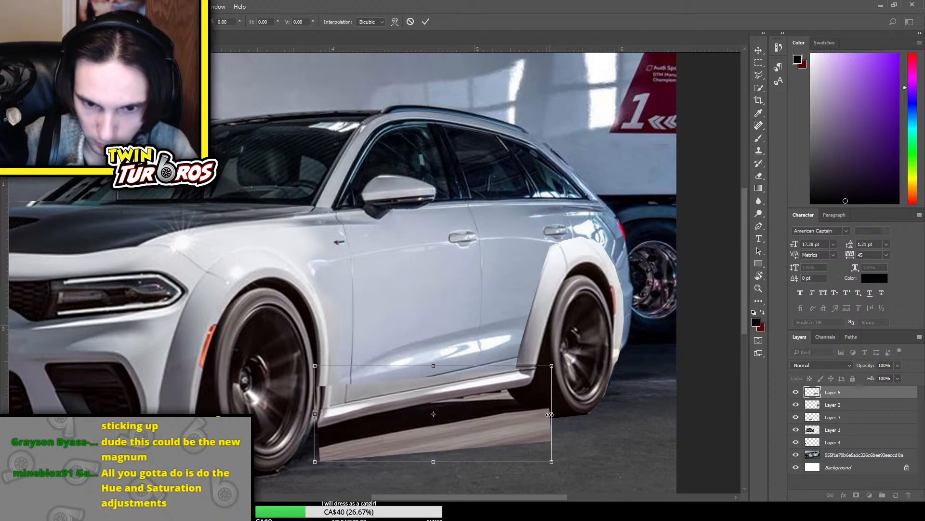
key("Return")
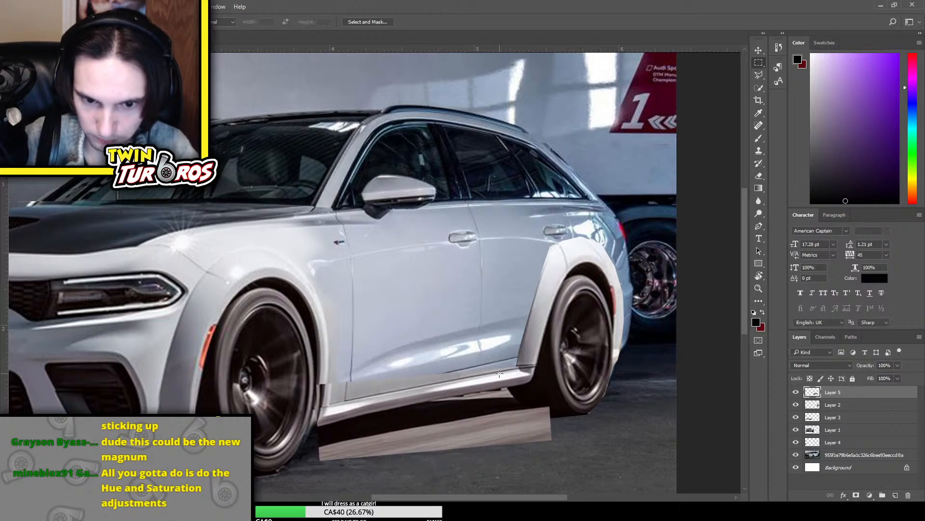
Erase the upper edge of the side skirt on Layer 5 to blend it into the doors
key("e")
mouse_move(526, 357)
left_mouse_down()
mouse_move(386, 378)
mouse_move(349, 388)
mouse_move(408, 376)
mouse_move(350, 393)
mouse_move(323, 383)
mouse_move(315, 390)
mouse_move(331, 409)
left_mouse_up()
Outline the leftover ground below the side skirt on Layer 5 with the Polygonal Lasso, delete it, and deselect
left_click(759, 74)
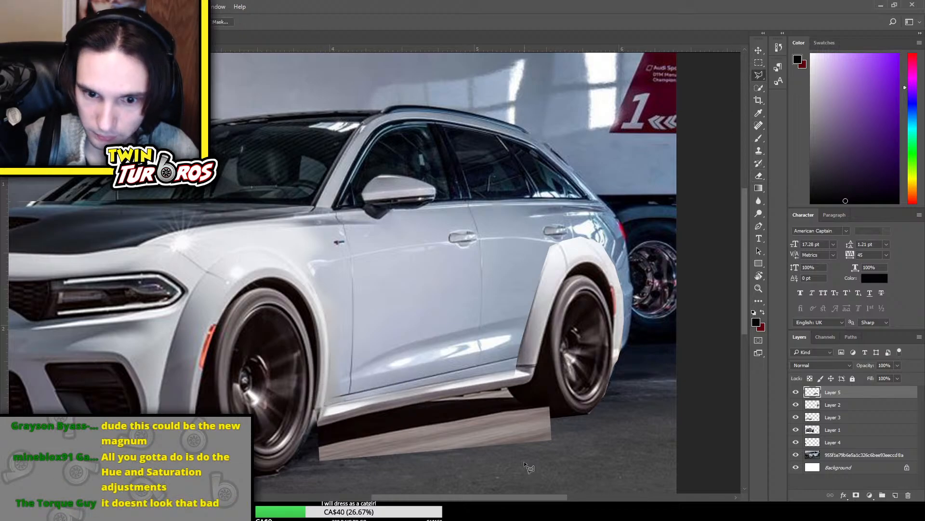
left_click(509, 388)
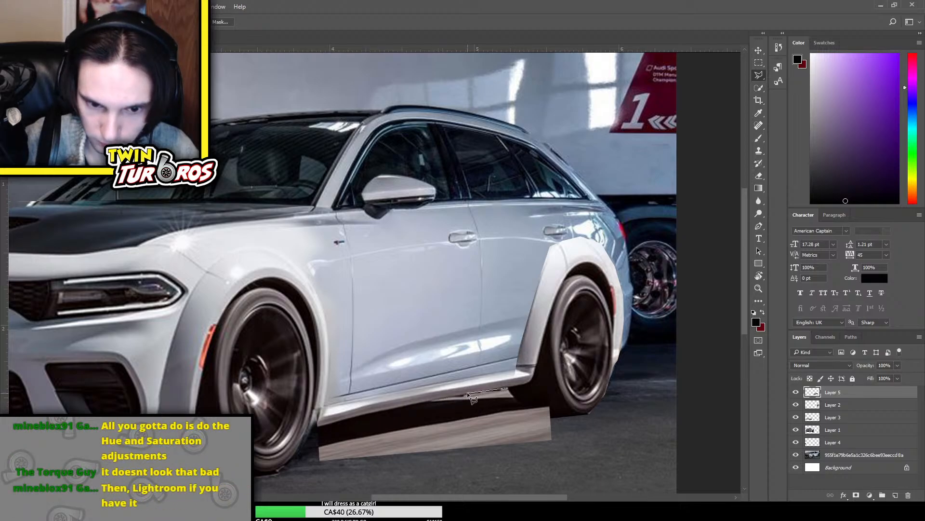
left_click(399, 407)
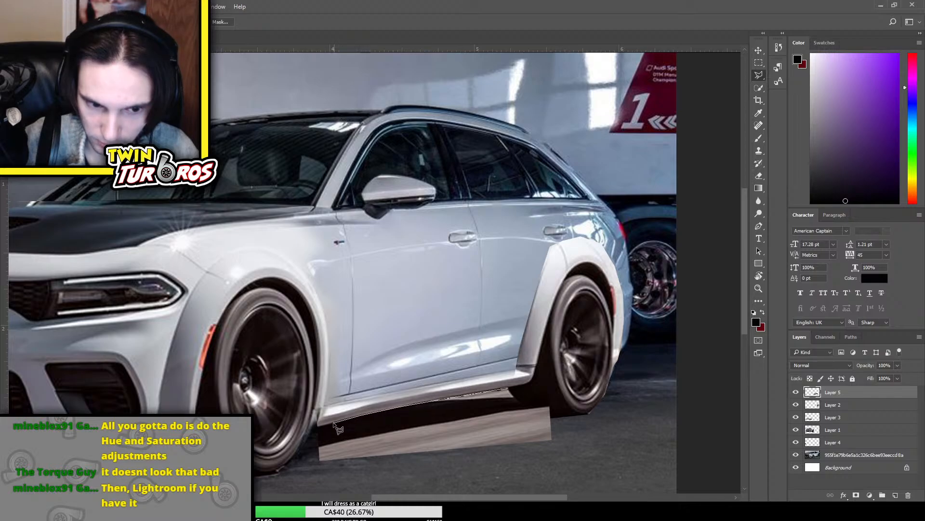
left_click(308, 428)
left_click(304, 473)
left_click(425, 468)
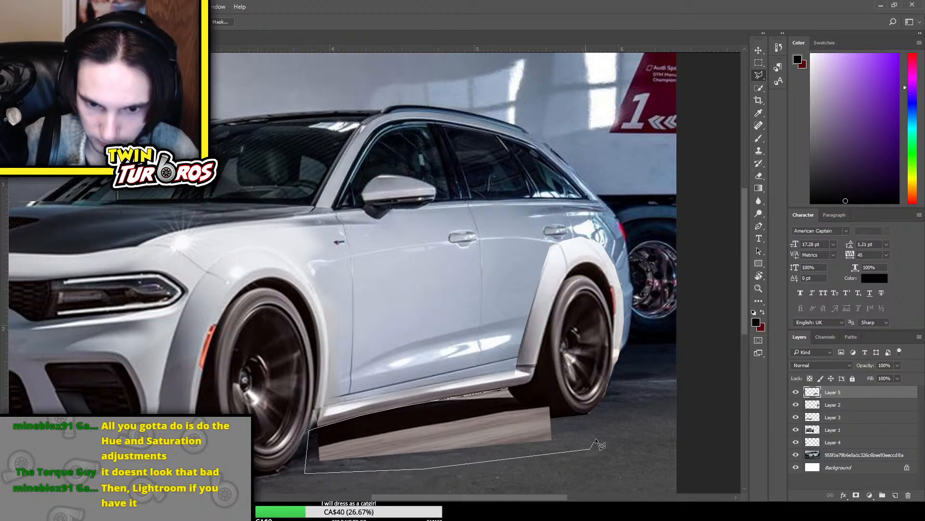
left_click(596, 427)
left_click(544, 370)
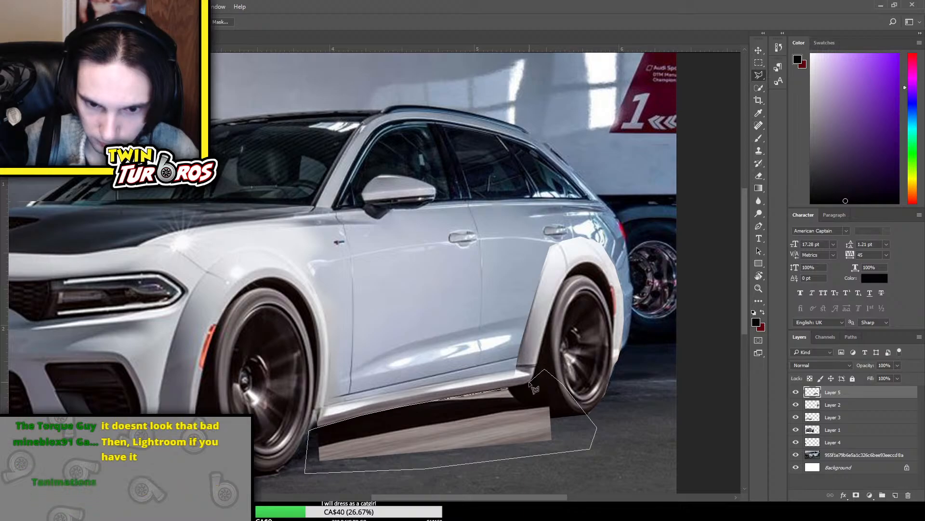
left_click(528, 383)
left_click(515, 394)
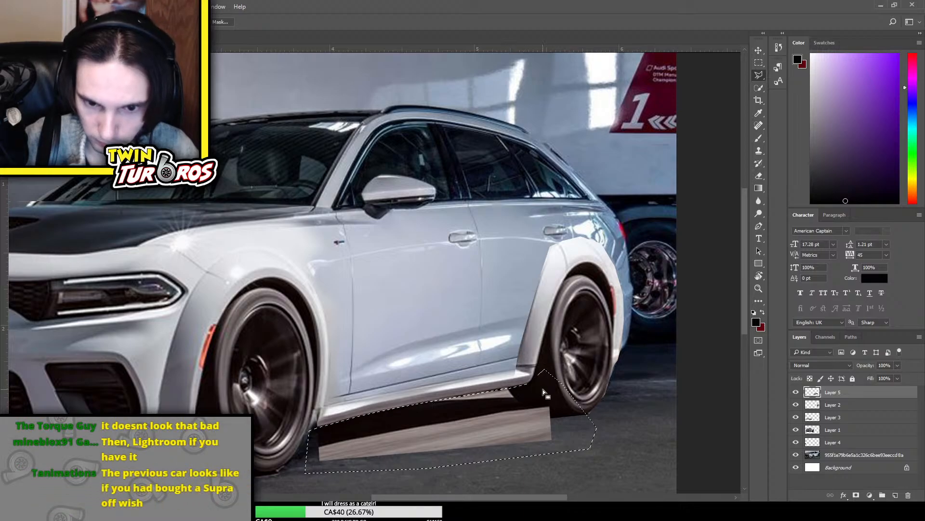
key("Delete")
key("ctrl+d")
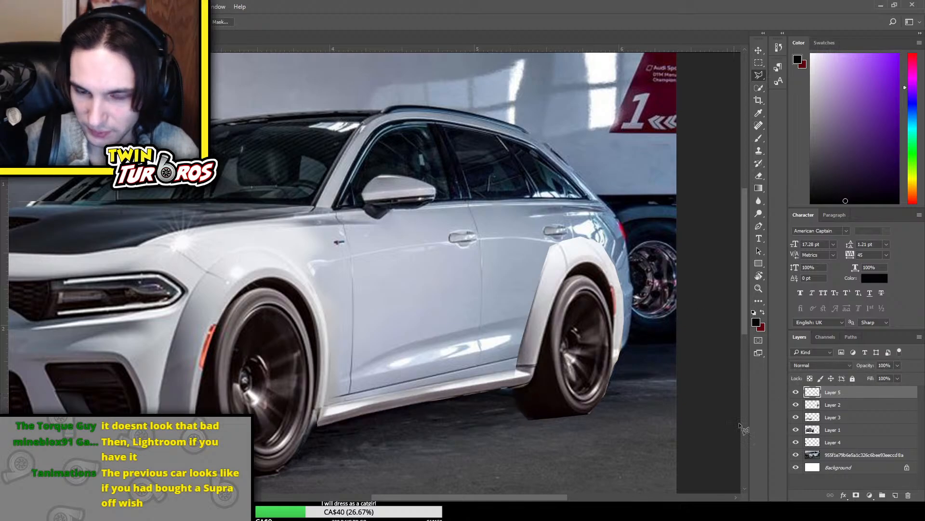
Transform the Layer 5 side skirt so its front end reaches the front wheel
left_click(795, 393)
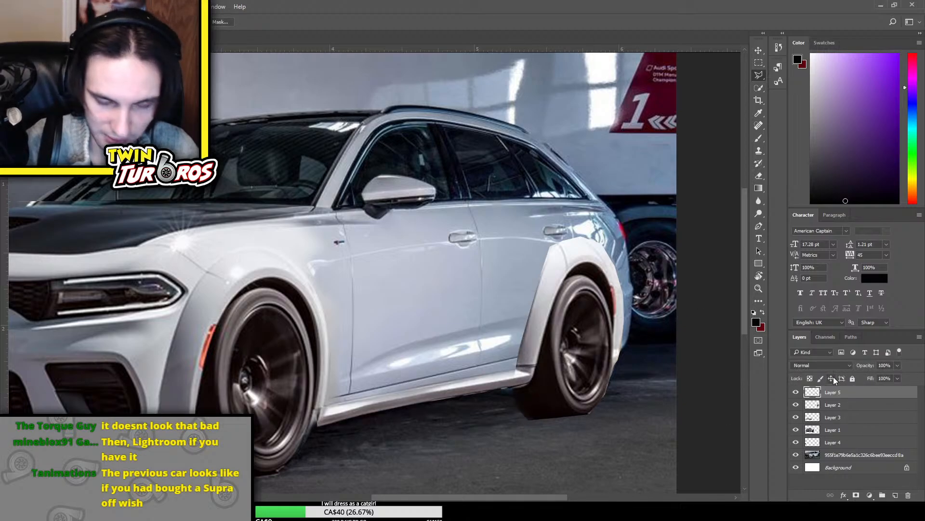
key("e")
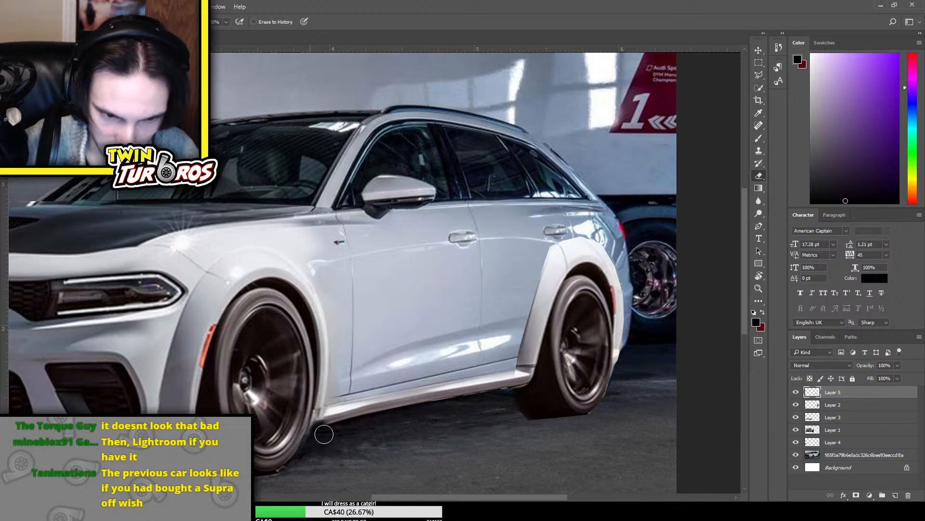
key("ctrl+t")
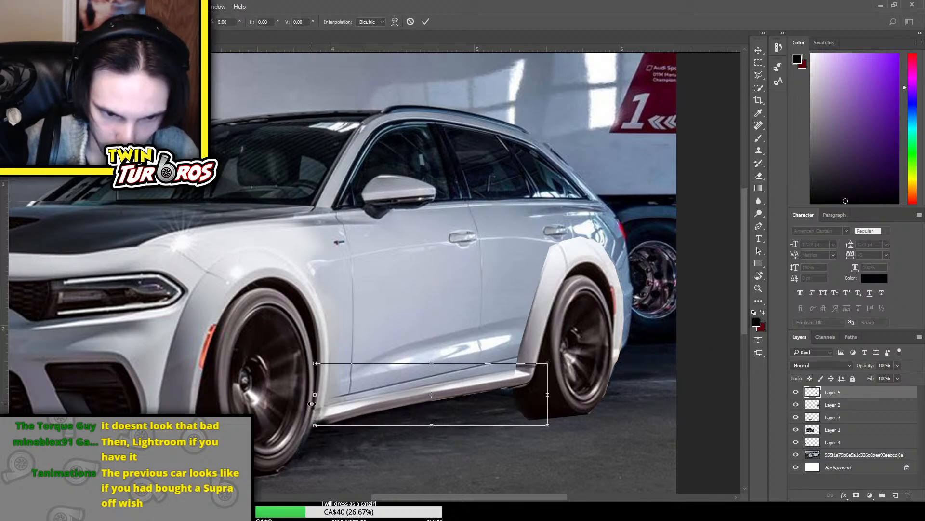
left_click_drag(315, 426, 303, 426)
key("Return")
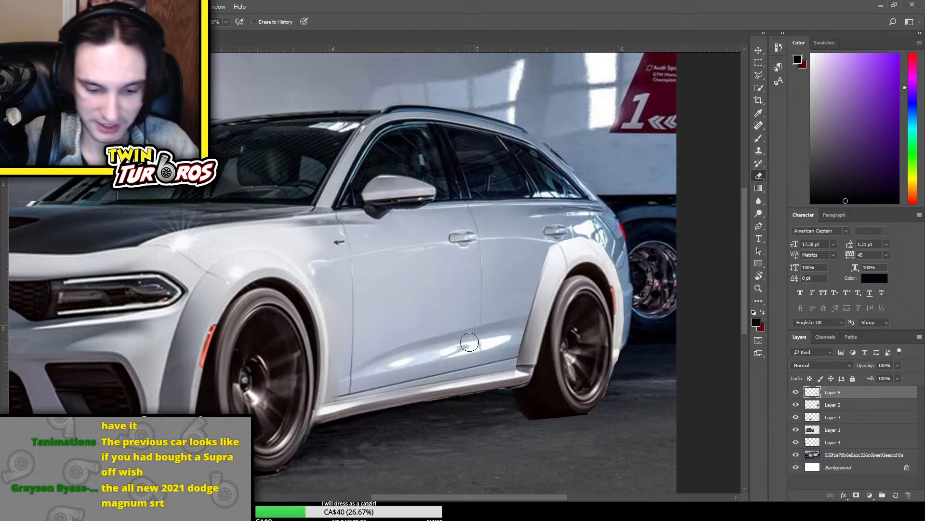
Review the whole composite and compare it with Layer 3 hidden and shown
key("ctrl+minus")
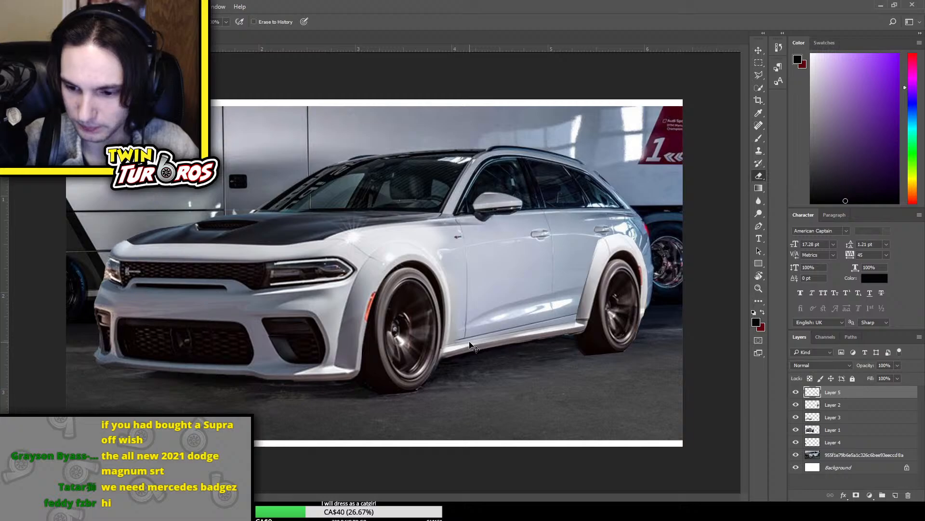
key("ctrl+minus")
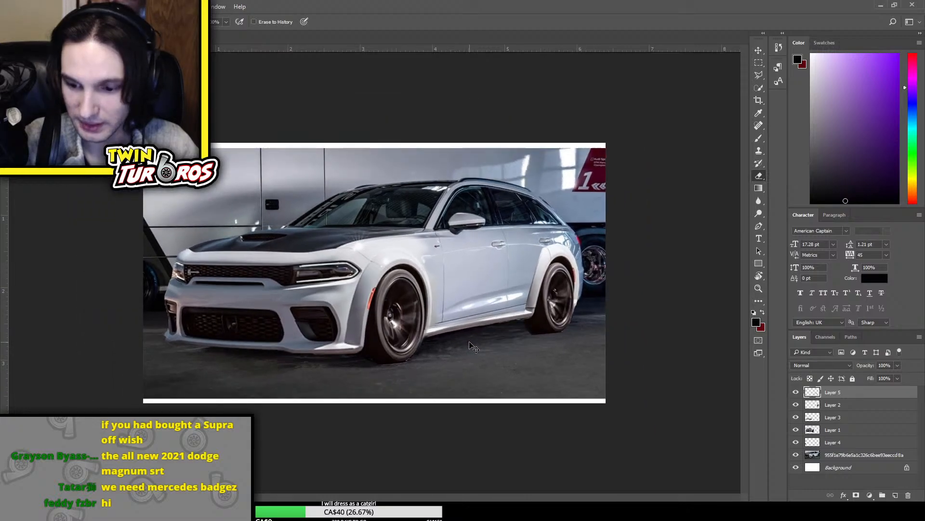
key("ctrl+minus")
key("ctrl+plus")
key("ctrl+plus")
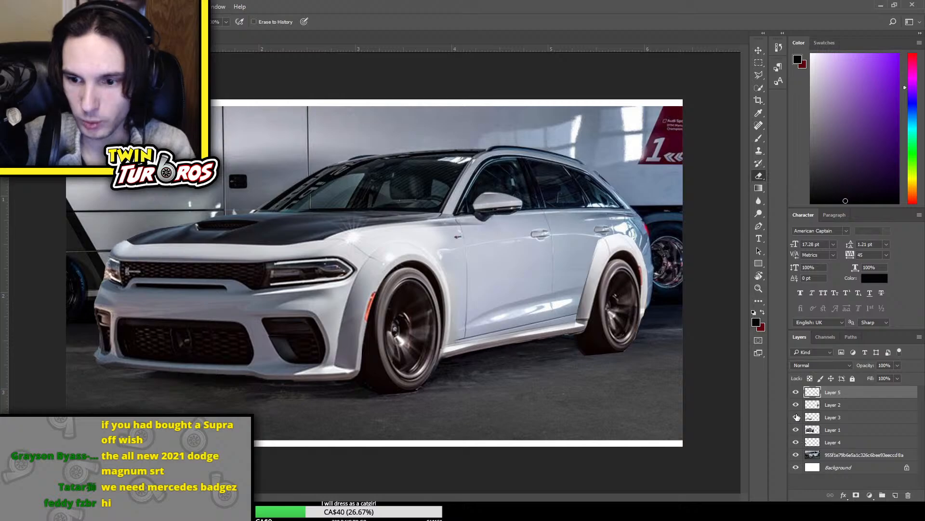
left_click(796, 417)
left_click(796, 417)
Erase the upper and rear outer edges of the rear fender flare on Layer 2 with a smaller Eraser brush
left_click(853, 417)
key("ctrl+plus")
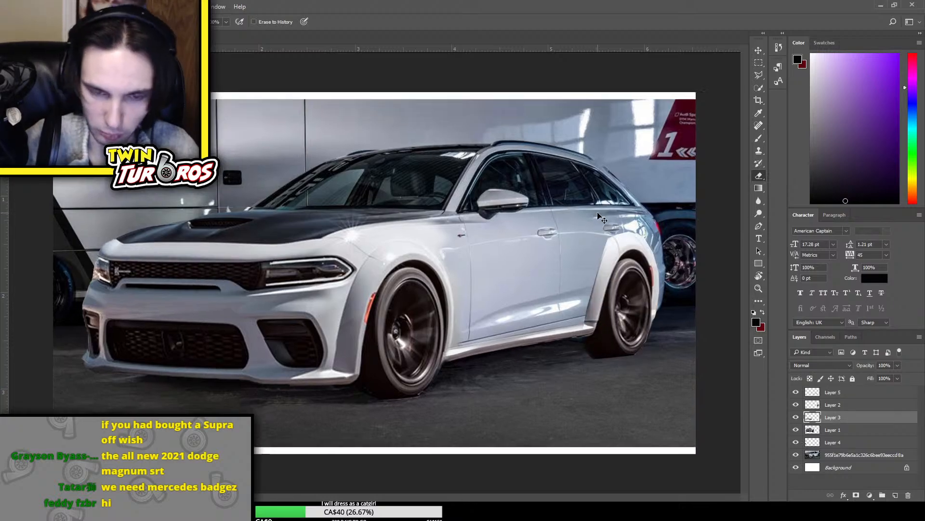
left_click_drag(468, 499, 565, 499)
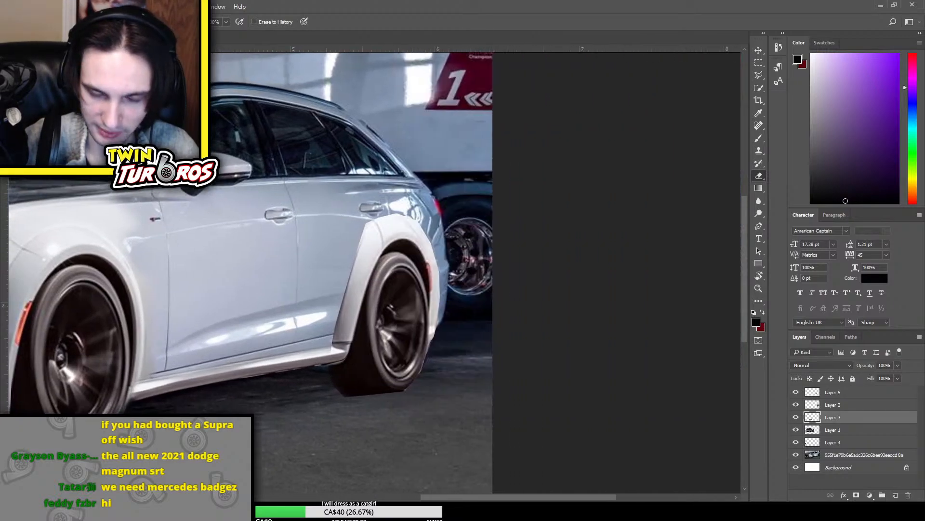
key("ctrl+plus")
scroll(406, 266, "up", 1)
scroll(407, 267, "up", 1)
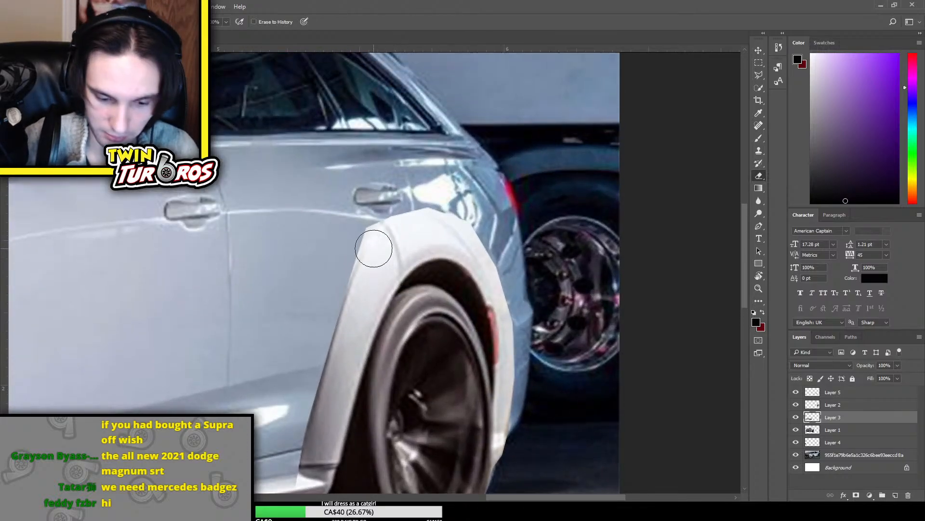
key("bracketleft")
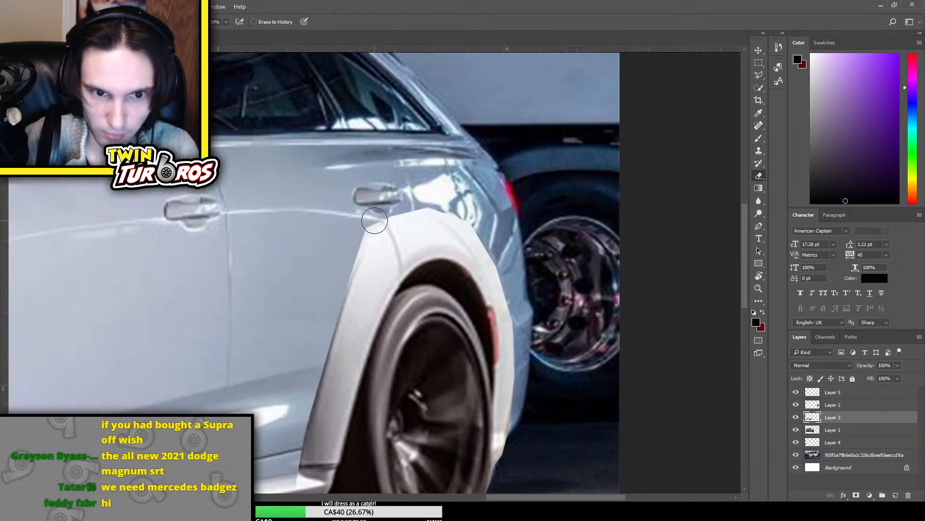
left_click(796, 405)
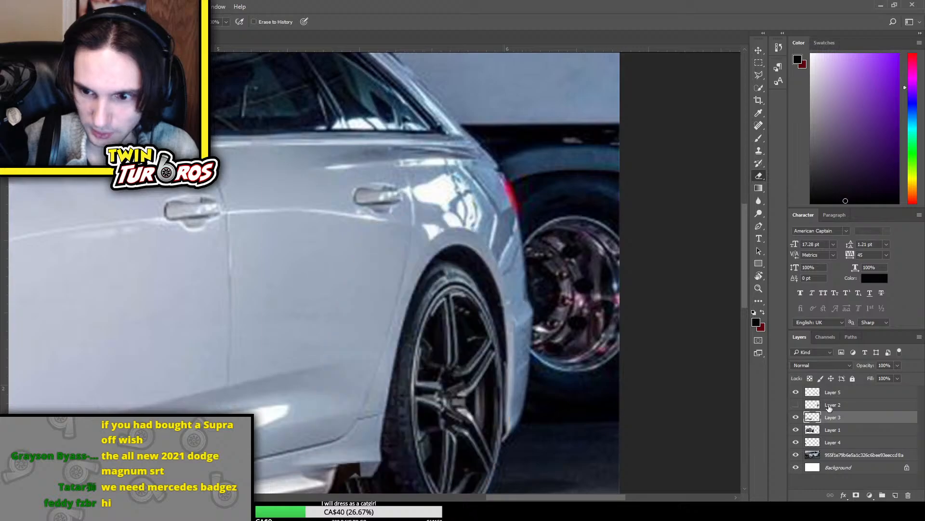
left_click(796, 404)
left_click(820, 404)
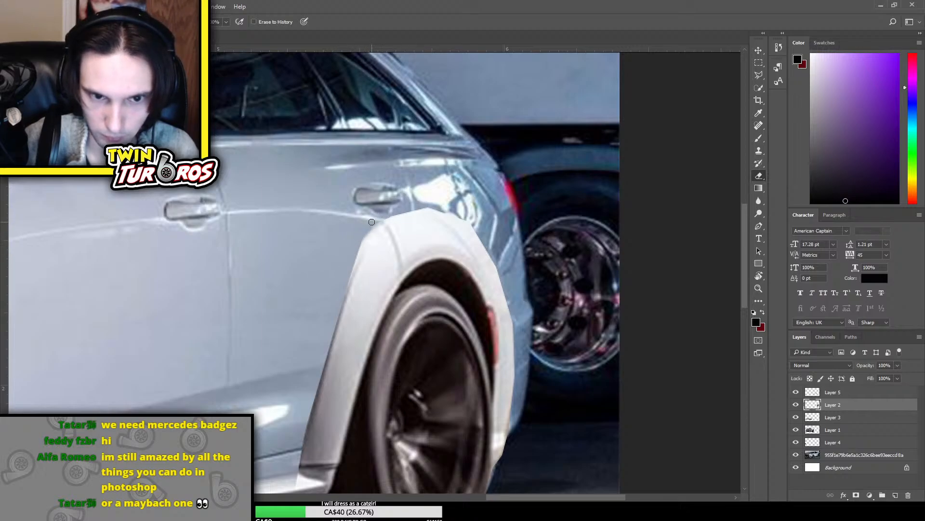
left_click_drag(396, 216, 360, 221)
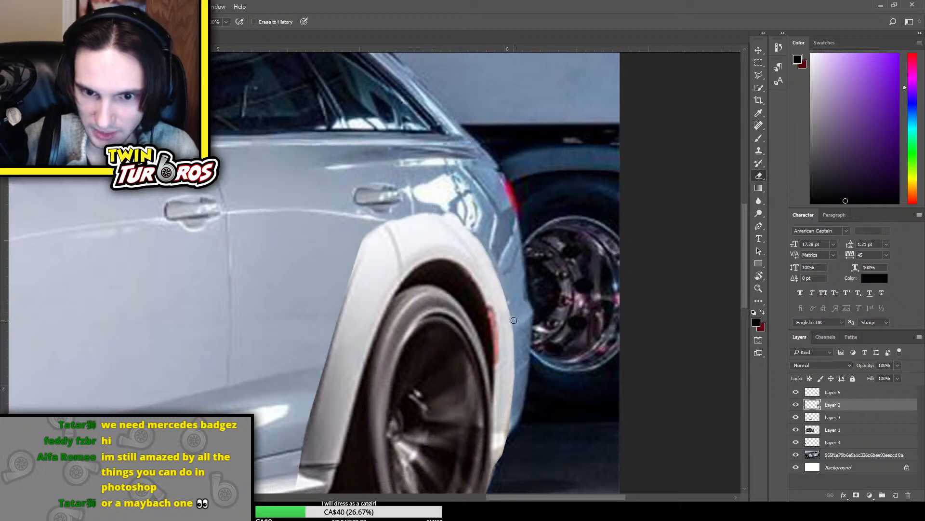
scroll(511, 291, "down", 3)
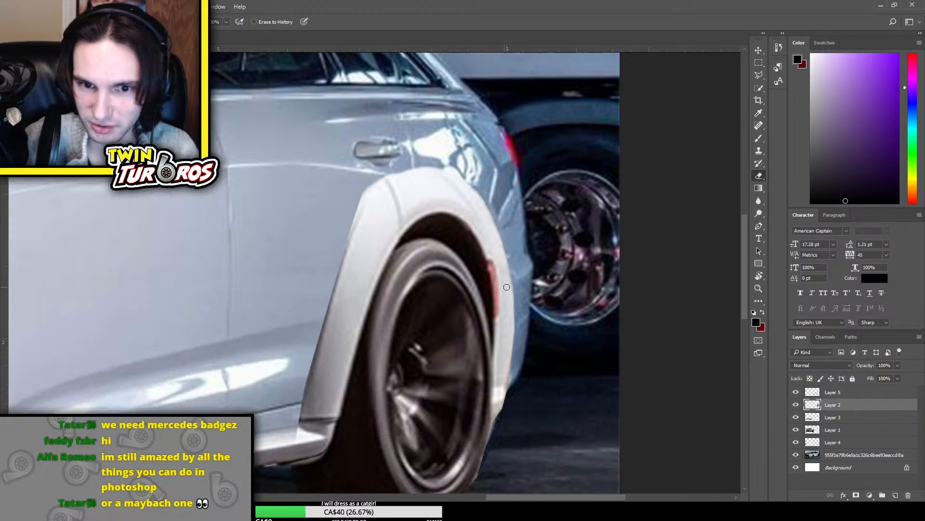
left_click_drag(512, 233, 516, 298)
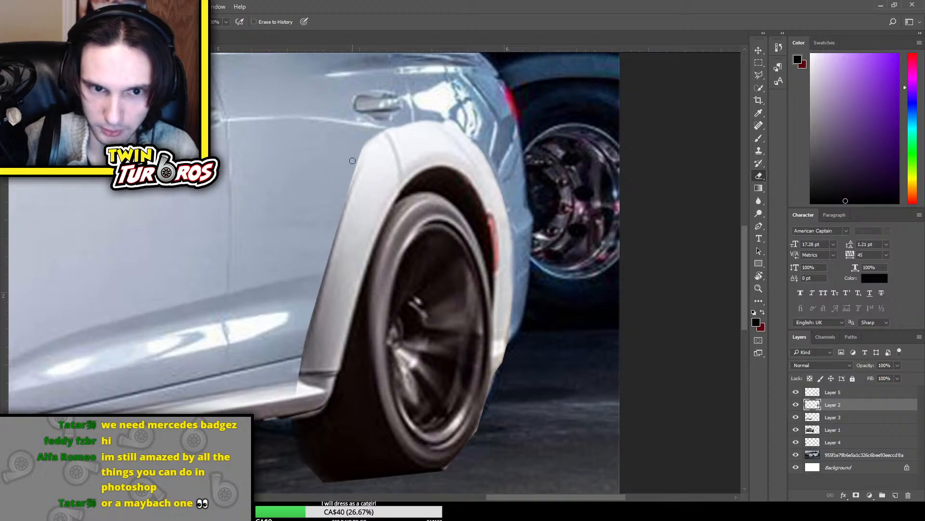
Erase along the front edge of the rear fender flare on Layer 2, from its upper curve down to the side skirt
mouse_move(293, 396)
left_mouse_down()
mouse_move(299, 346)
mouse_move(299, 368)
left_mouse_up()
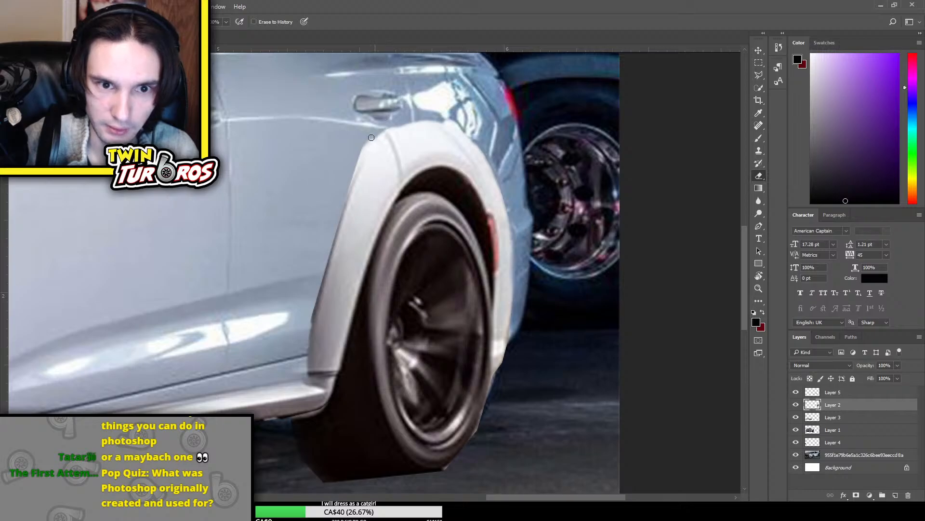
mouse_move(371, 138)
left_mouse_down()
mouse_move(350, 168)
mouse_move(348, 194)
left_mouse_up()
left_click_drag(334, 236, 308, 313)
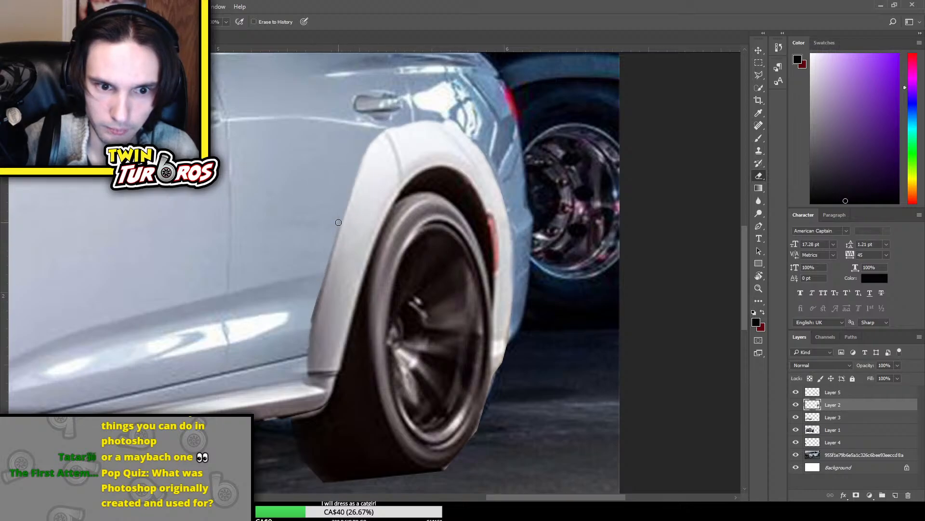
left_click_drag(343, 207, 307, 374)
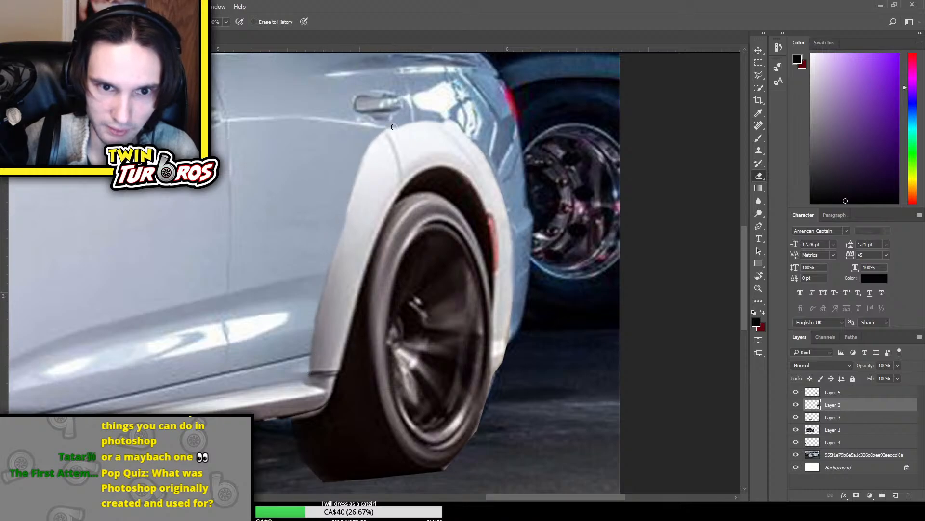
mouse_move(394, 127)
left_mouse_down()
mouse_move(331, 222)
mouse_move(398, 120)
mouse_move(338, 205)
left_mouse_up()
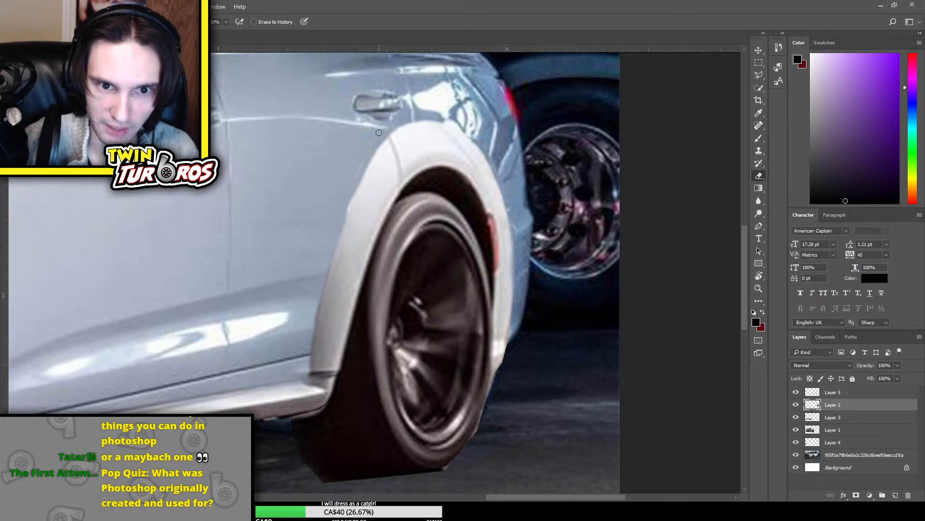
left_click_drag(371, 150, 316, 287)
scroll(404, 188, "down", 5)
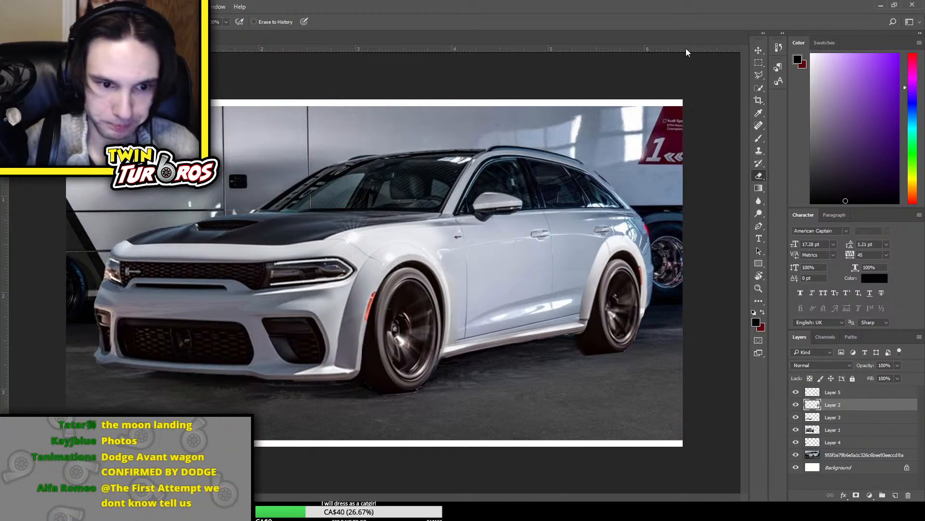
Paint over the panel line on the upper rear fender of Layer 2 with the Brush, using colours sampled from the surrounding paintwork
key("ctrl+plus")
key("ctrl+plus")
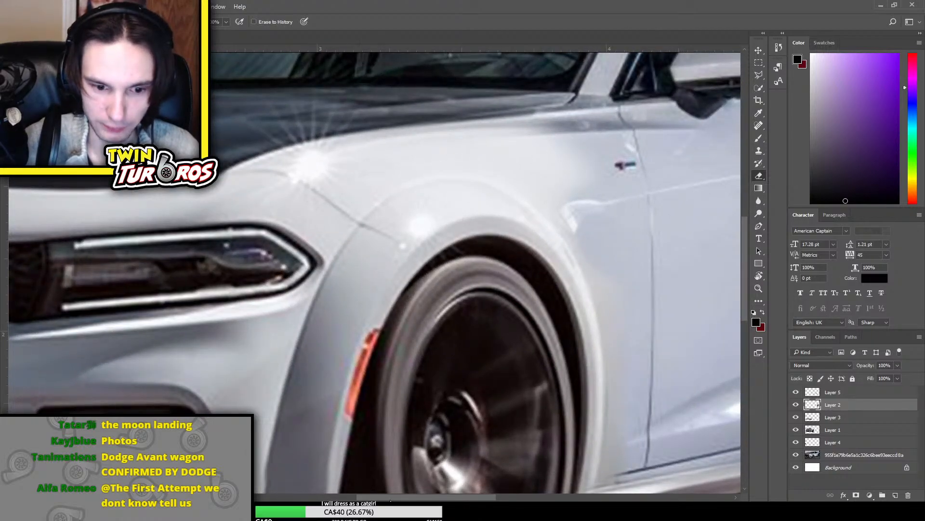
left_click_drag(392, 498, 528, 498)
scroll(429, 266, "up", 3)
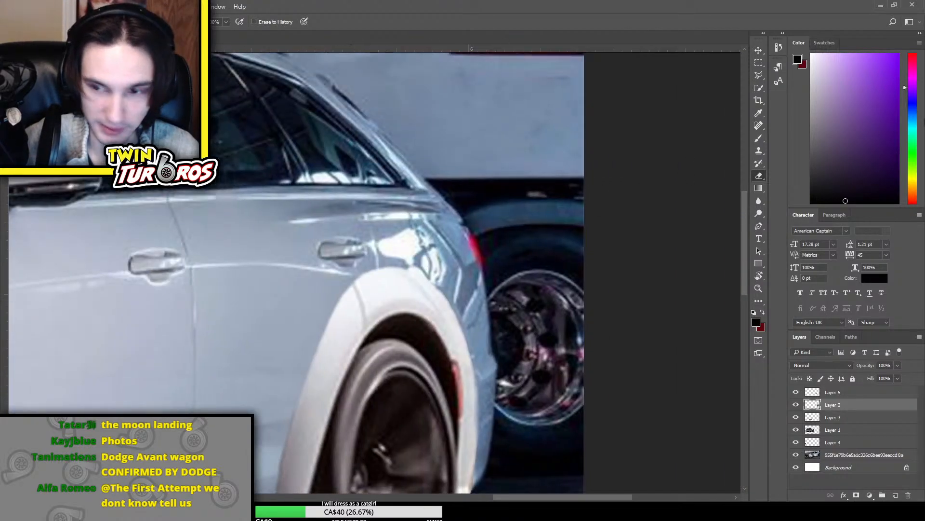
key("b")
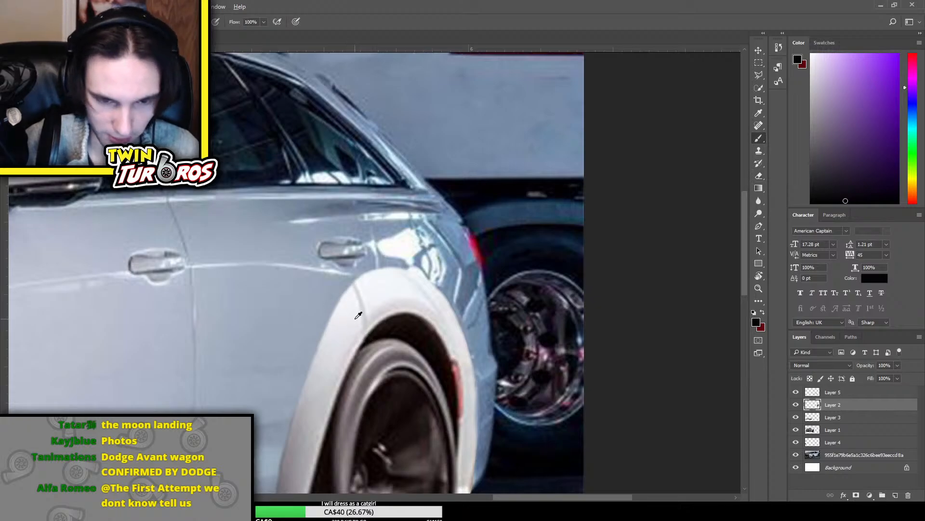
left_click(358, 315, "alt")
left_click(361, 316, "alt")
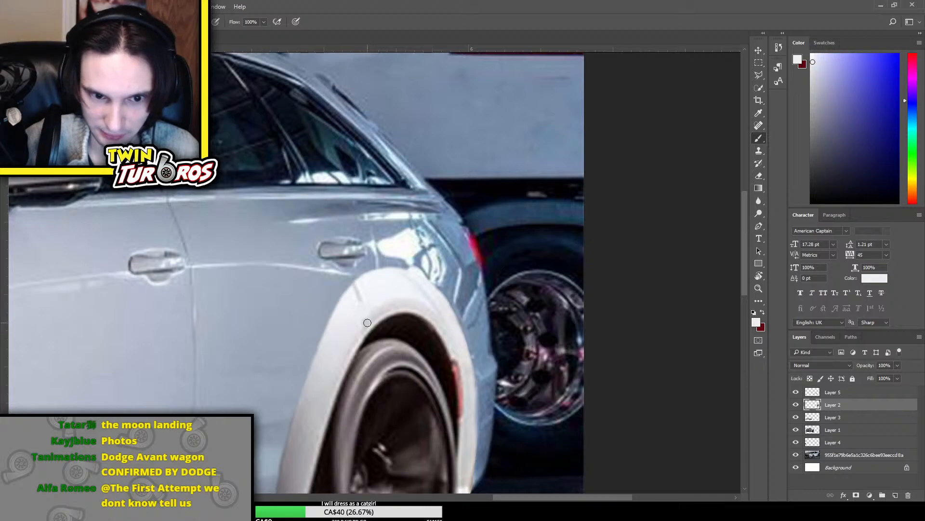
left_click(367, 326, "alt")
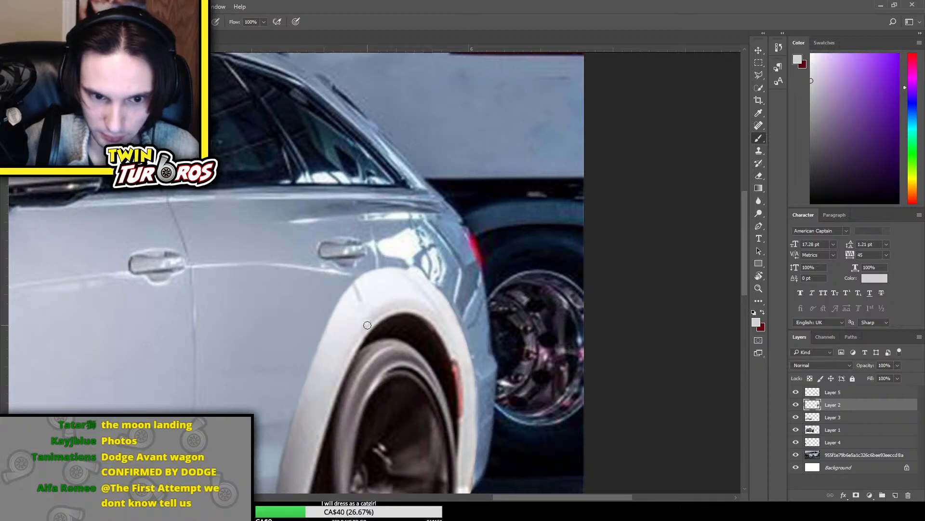
left_click(368, 323, "alt")
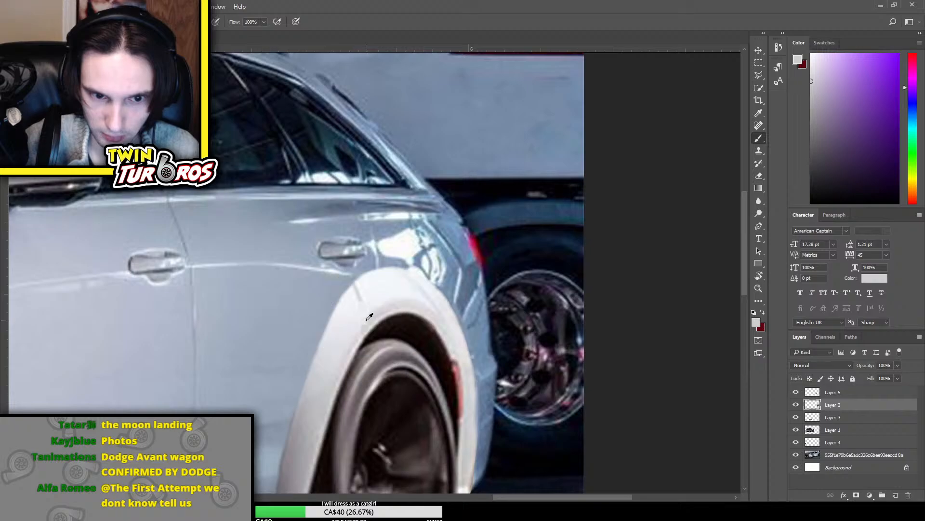
left_click(356, 300, "alt")
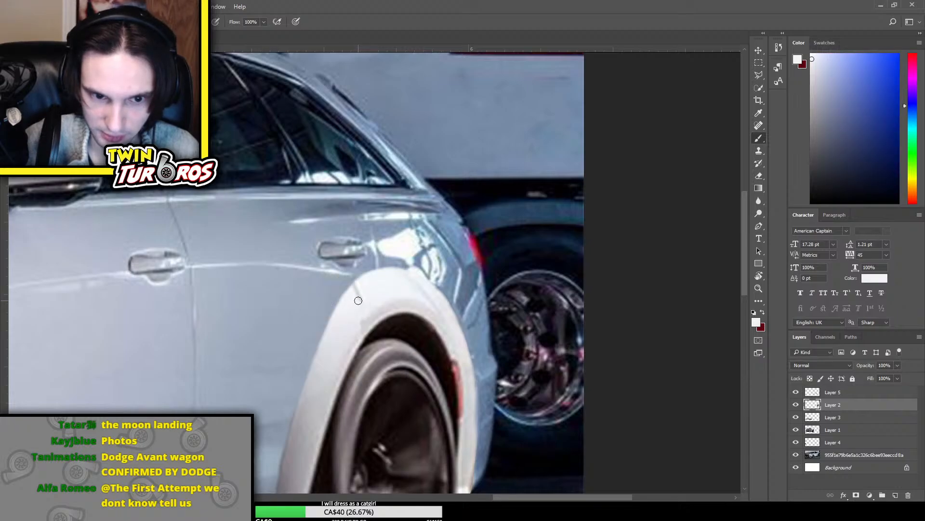
left_click(360, 294, "alt")
left_click(357, 291, "alt")
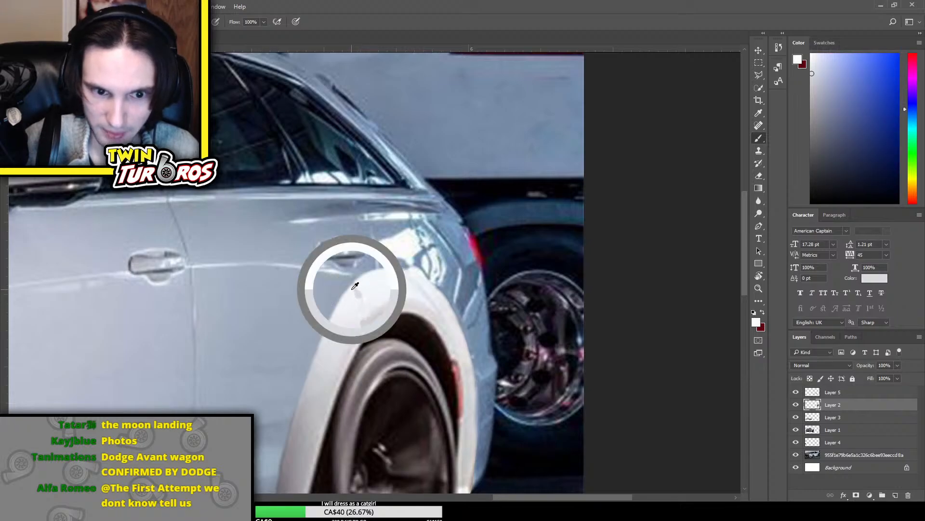
Blend the painted patches on the upper rear fender of Layer 2 with the Smudge tool
right_click(763, 197)
left_click(791, 218)
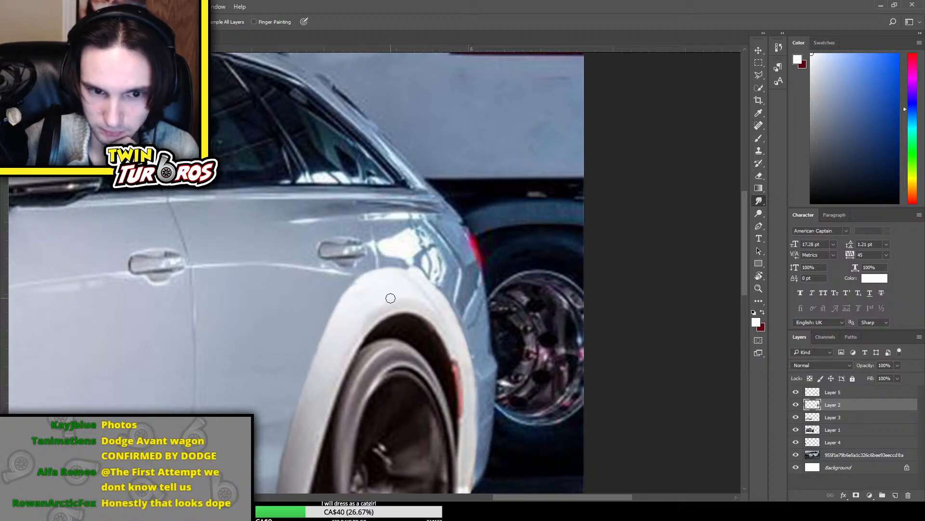
key("ctrl+0")
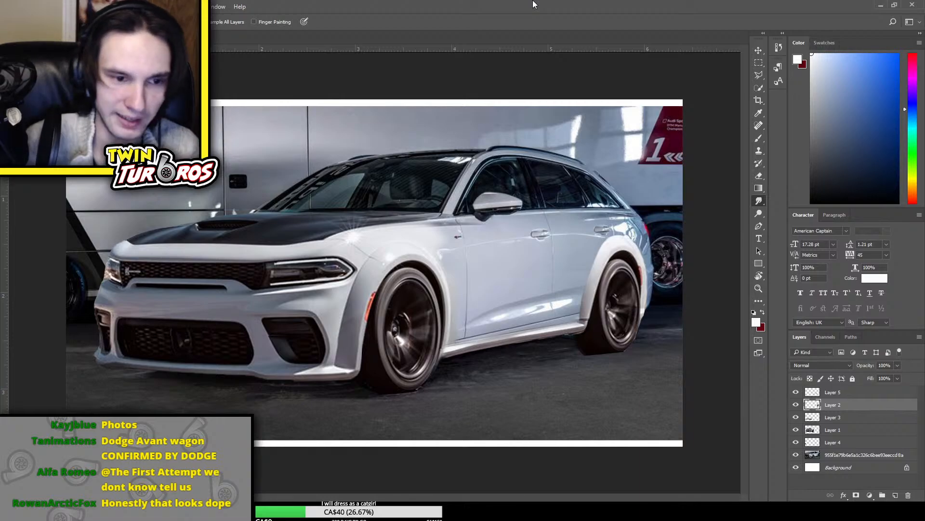
Try to smudge the lower front corner of the Layer 2 rear fender into the door, and undo the strokes
key("ctrl+plus")
key("ctrl+plus")
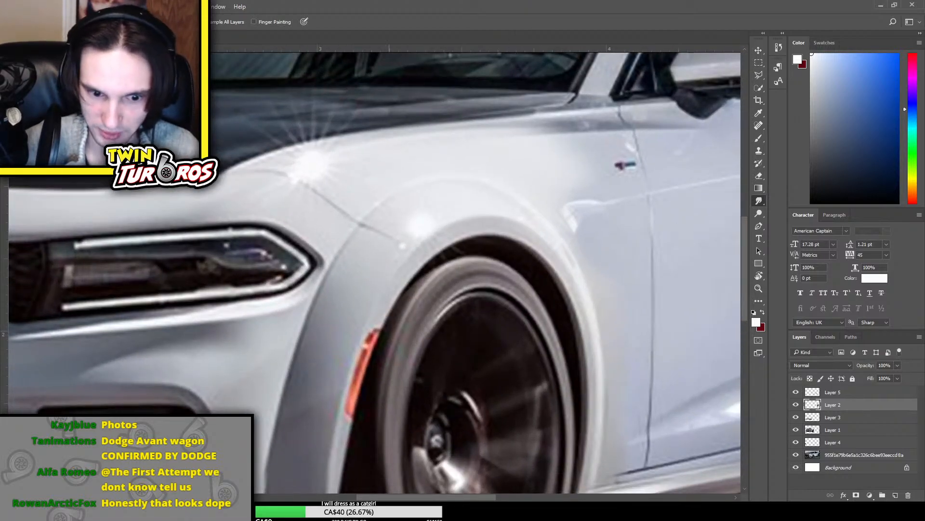
left_click_drag(404, 499, 517, 500)
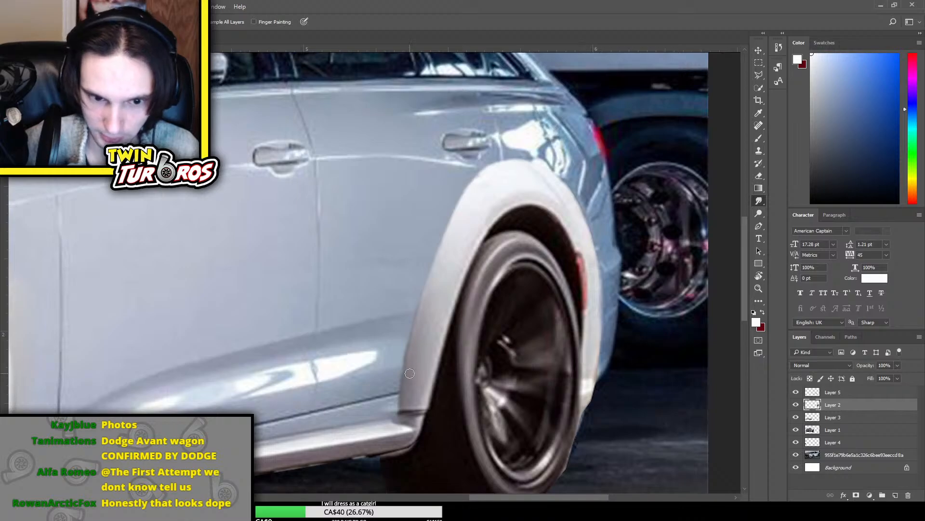
mouse_move(407, 376)
left_mouse_down()
mouse_move(395, 379)
mouse_move(404, 385)
mouse_move(391, 402)
left_mouse_up()
left_click_drag(407, 405, 390, 408)
key("ctrl+alt+z")
key("ctrl+alt+z")
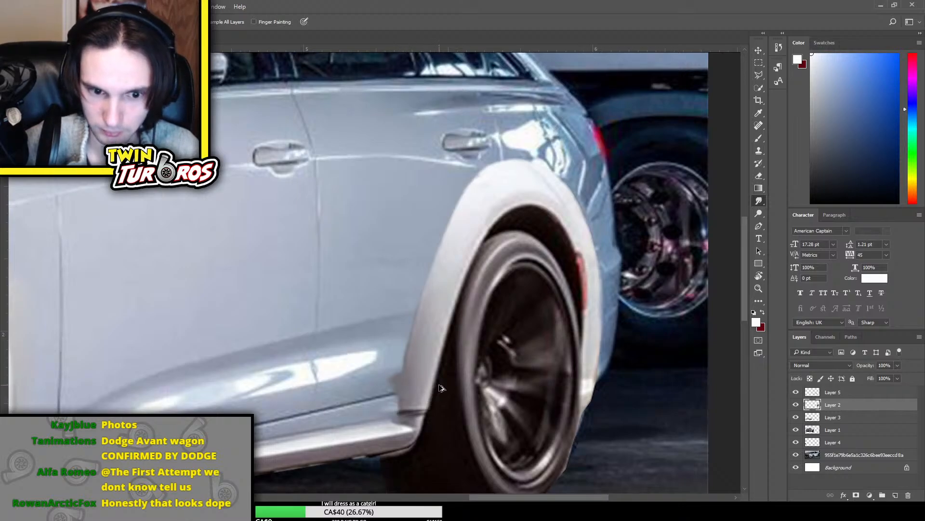
key("ctrl+alt+z")
key("ctrl+alt+z")
key("ctrl+alt+z")
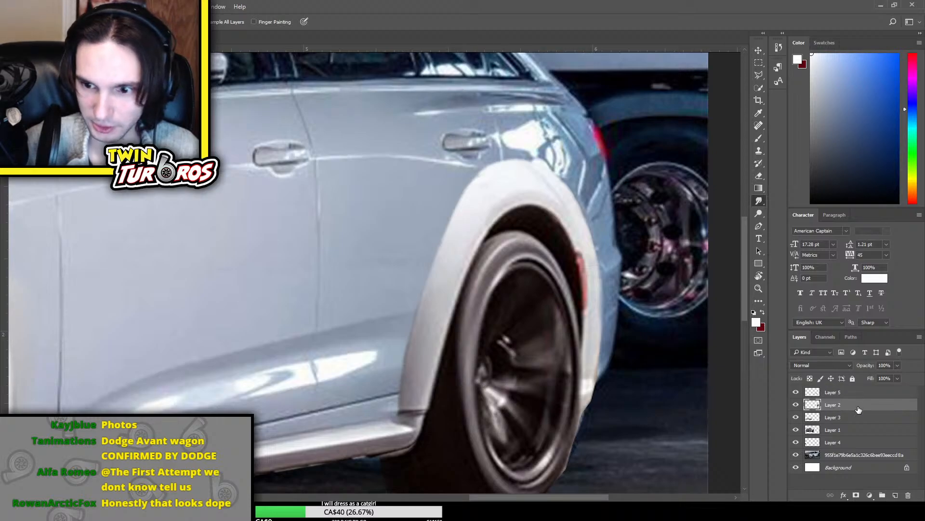
Duplicate Layer 2, hide the original, and smudge the copied rear fender outward into the bodywork with a larger brush
key("ctrl+j")
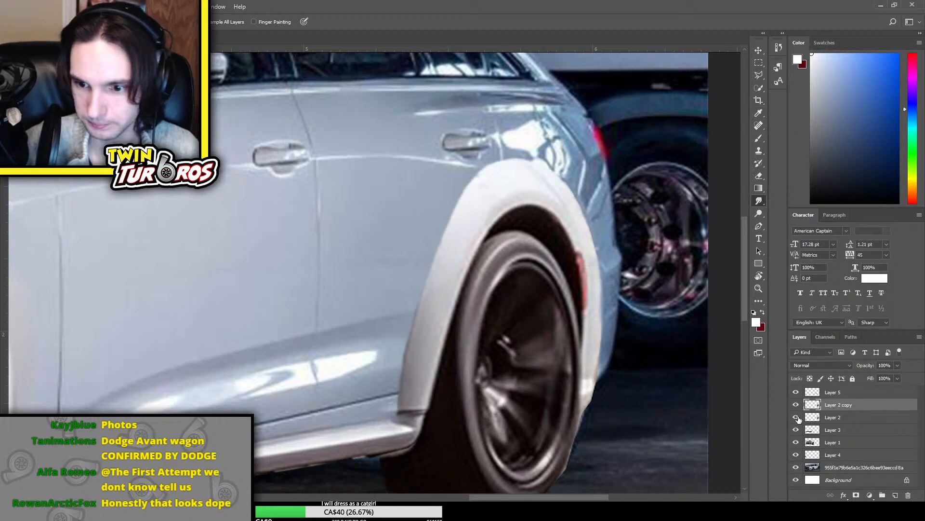
left_click(797, 417)
mouse_move(472, 205)
left_mouse_down()
mouse_move(442, 223)
mouse_move(462, 210)
mouse_move(443, 206)
mouse_move(403, 238)
mouse_move(413, 299)
mouse_move(394, 336)
mouse_move(395, 363)
mouse_move(375, 380)
mouse_move(358, 379)
mouse_move(374, 348)
mouse_move(403, 357)
mouse_move(373, 390)
left_mouse_up()
key("bracketright")
key("bracketright")
key("bracketright")
key("bracketright")
key("bracketright")
key("bracketright")
key("bracketright")
mouse_move(471, 190)
left_mouse_down()
mouse_move(419, 170)
mouse_move(453, 151)
mouse_move(520, 167)
mouse_move(522, 150)
mouse_move(589, 149)
mouse_move(589, 173)
mouse_move(613, 206)
mouse_move(627, 192)
mouse_move(598, 233)
mouse_move(605, 229)
mouse_move(637, 273)
mouse_move(616, 312)
mouse_move(626, 349)
mouse_move(641, 345)
mouse_move(625, 335)
mouse_move(635, 315)
left_mouse_up()
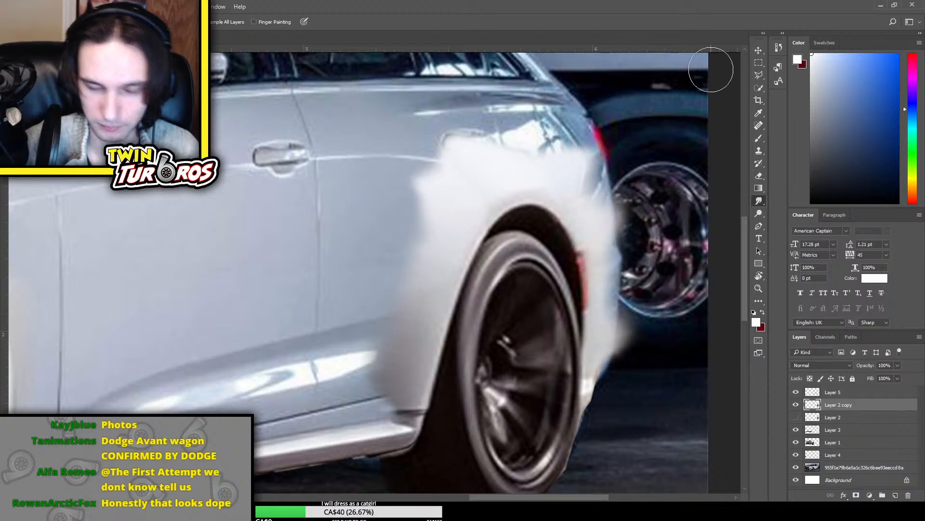
Delete the smudged Layer 2 copy and show the original Layer 2 again
key("ctrl+minus")
key("ctrl+minus")
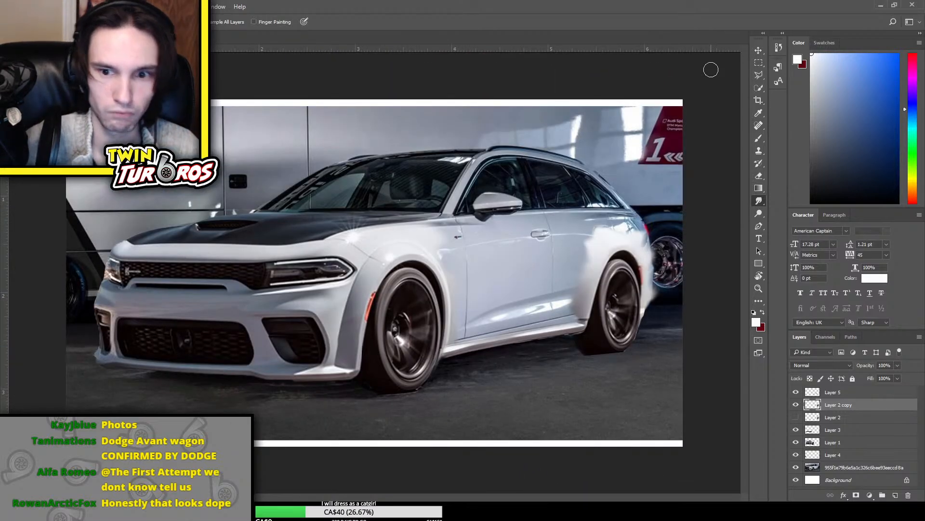
key("Delete")
left_click(796, 406)
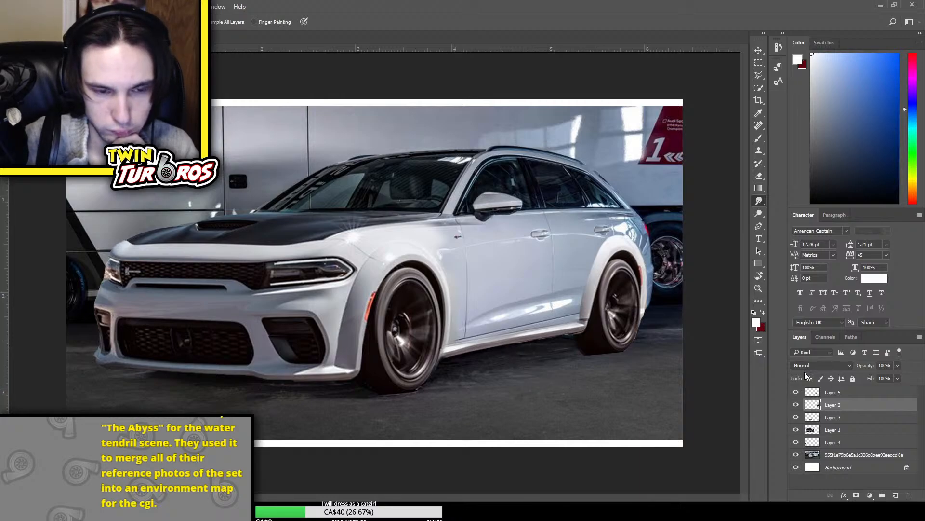
Hide the white Background layer, then scale up and reposition the photo and all car layers together to fill the canvas
left_click_drag(795, 456, 795, 467)
left_click(796, 455)
left_click(863, 455)
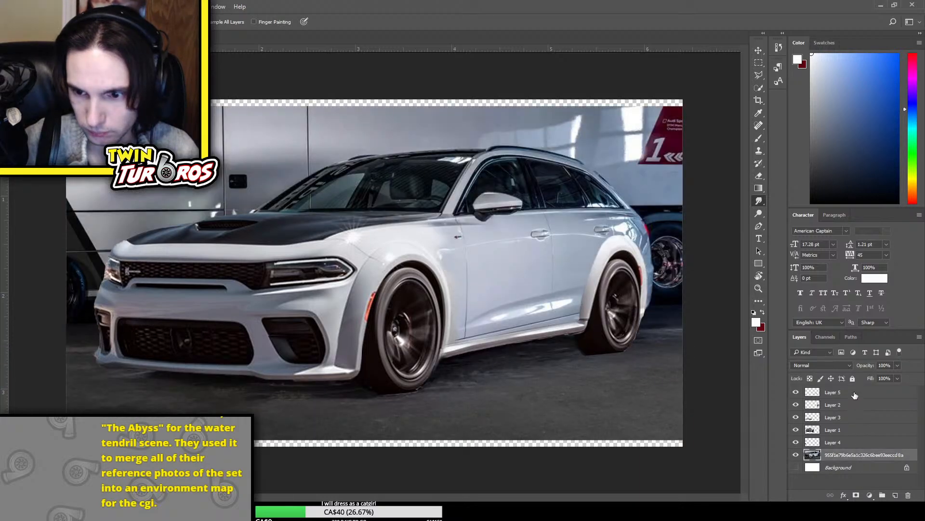
left_click(855, 396, "shift")
key("ctrl+t")
left_click_drag(589, 401, 589, 409)
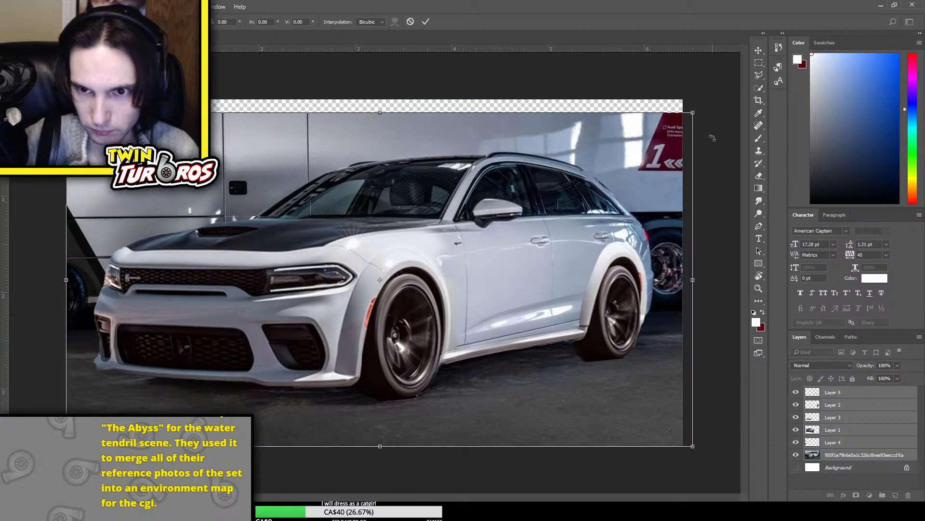
left_click_drag(695, 110, 711, 102)
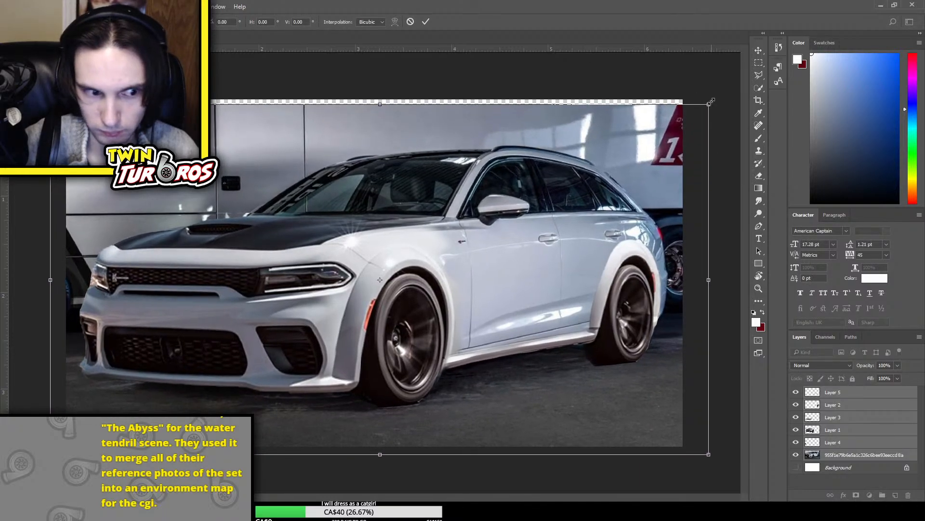
left_click_drag(636, 137, 631, 130)
key("Return")
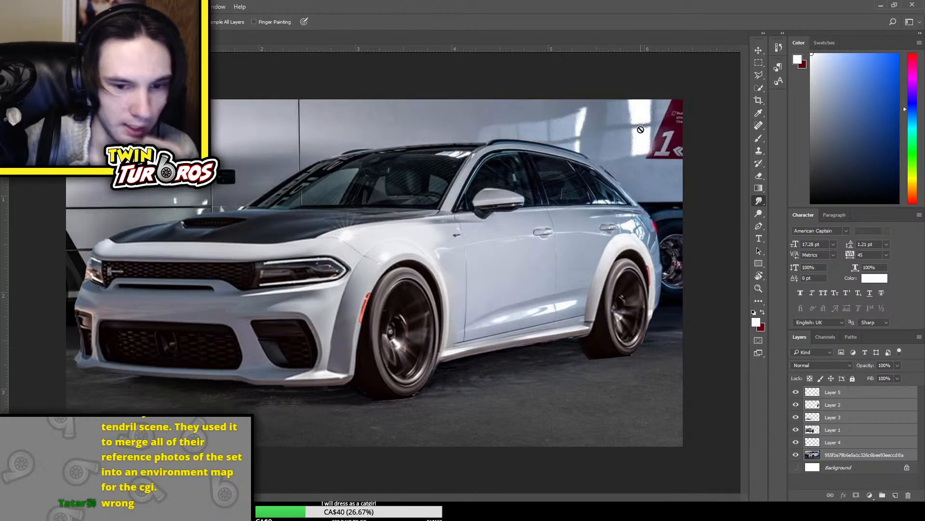
Inspect the blend between the front fender, doors and rear fender of the composite car up close
key("ctrl+plus")
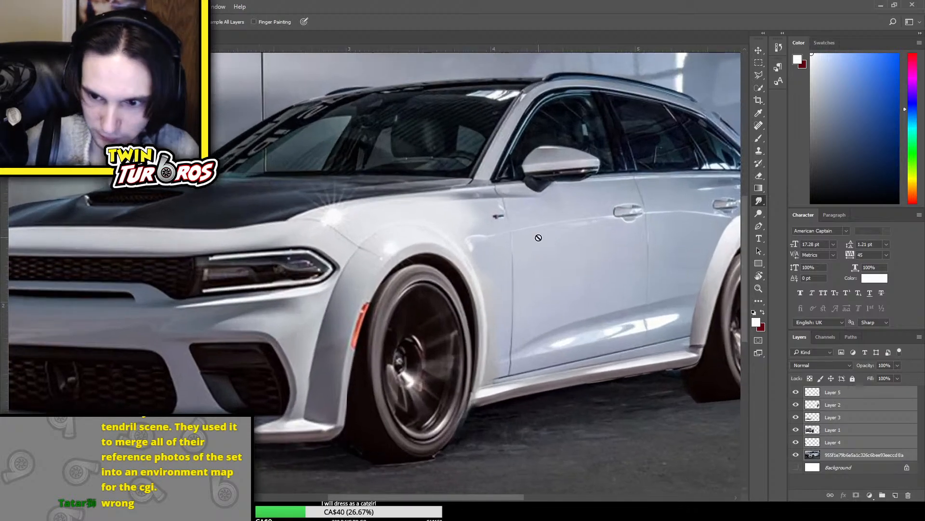
left_click(854, 428)
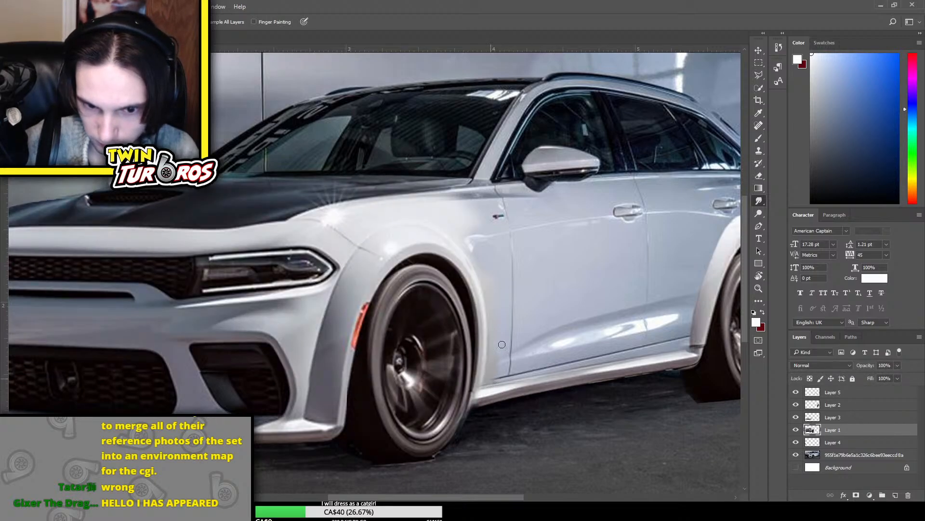
key("e")
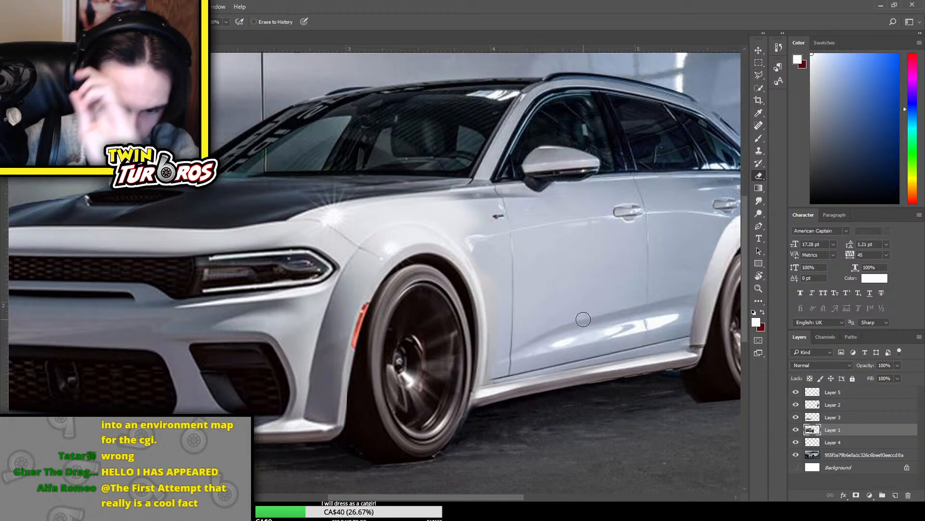
scroll(559, 217, "up", 2)
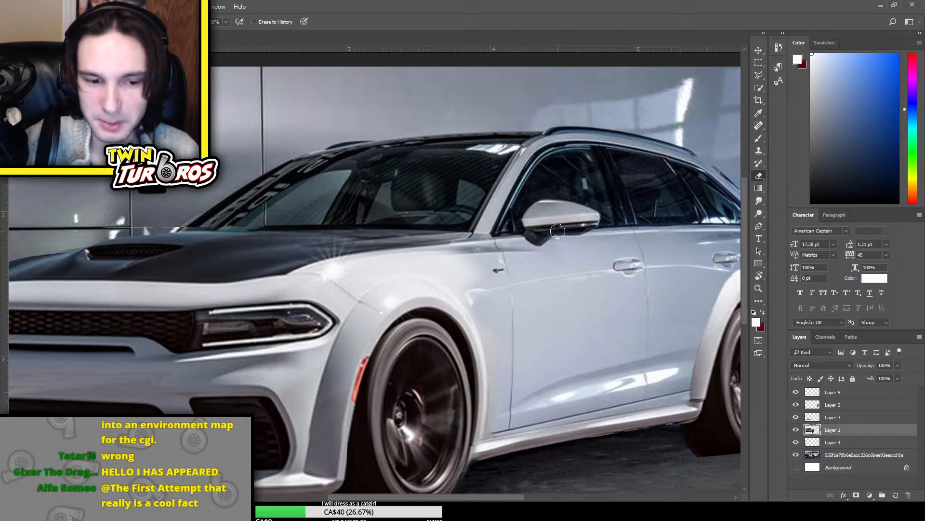
scroll(559, 232, "down", 2)
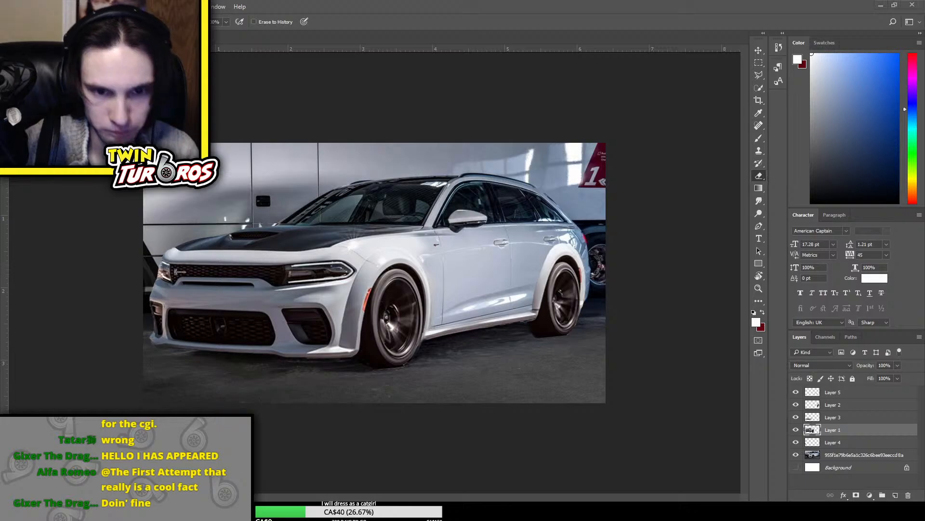
key("ctrl+plus")
key("ctrl+plus")
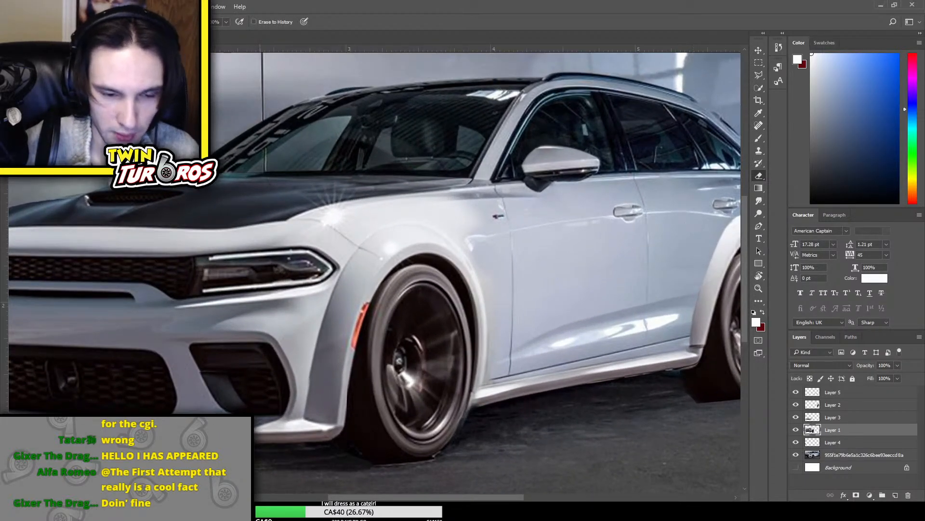
left_click_drag(484, 500, 512, 500)
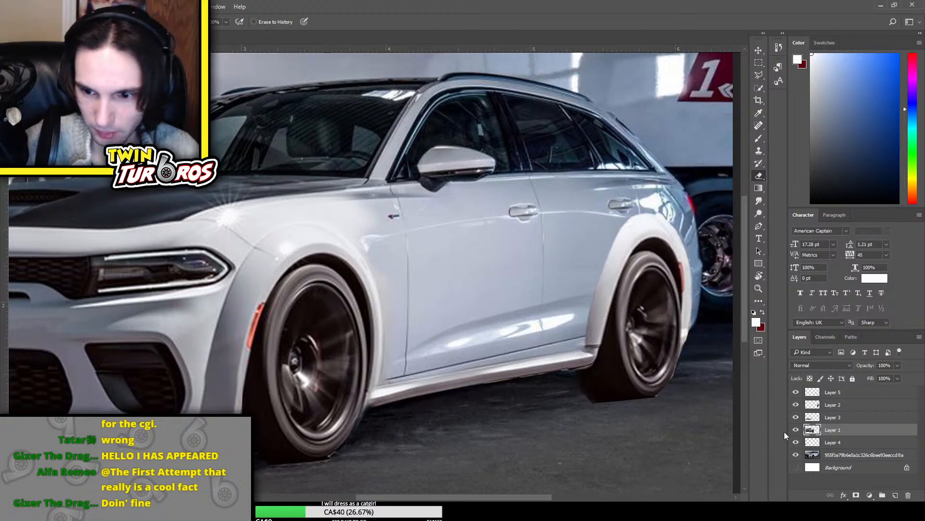
double_click(804, 441)
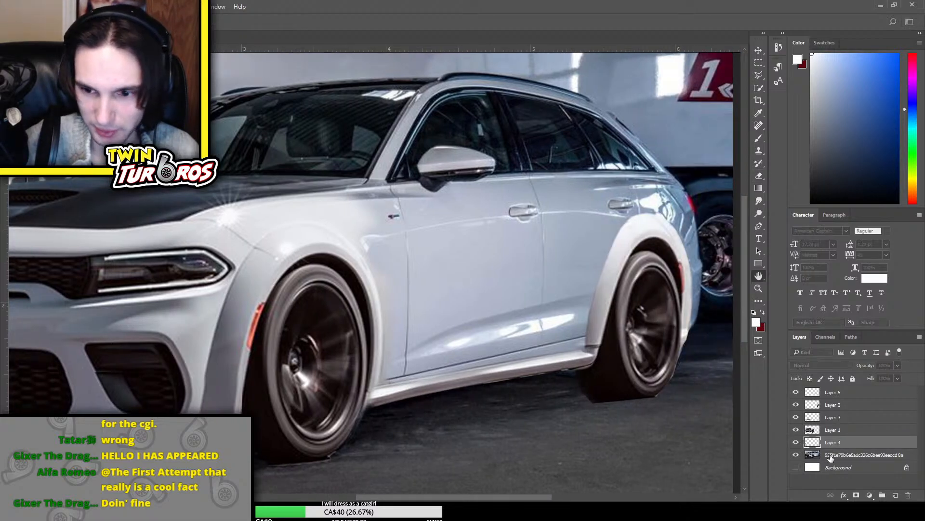
Select the wagon's body, windows and roof on the base photo layer with Quick Selection and copy them to a new layer
left_click(867, 453)
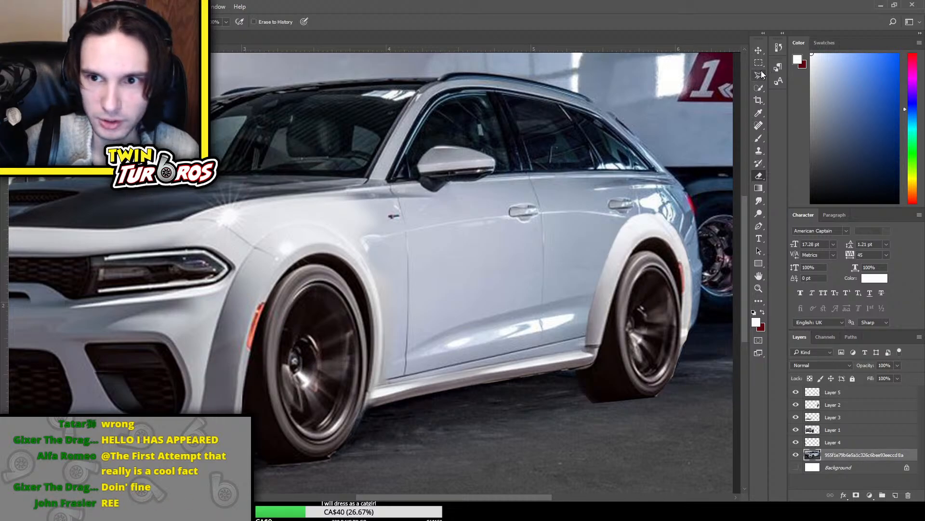
key("ctrl+minus")
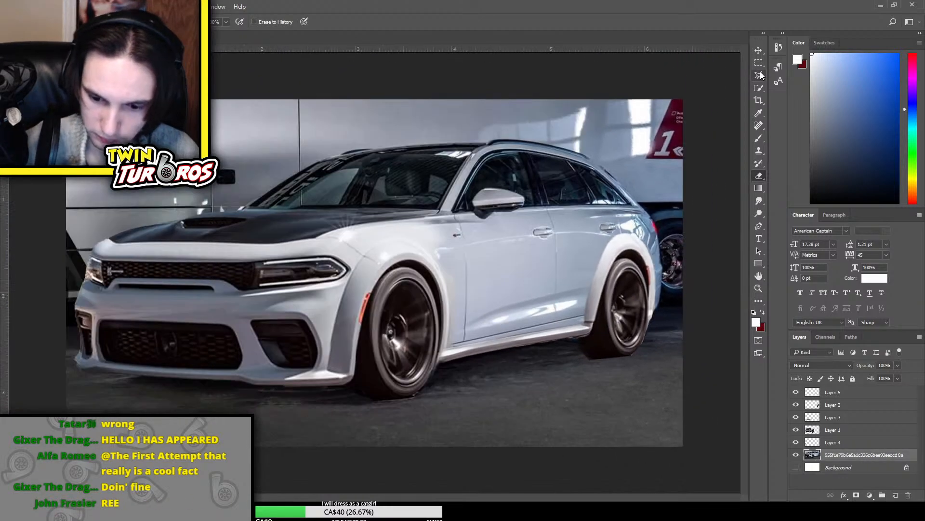
left_click(759, 88)
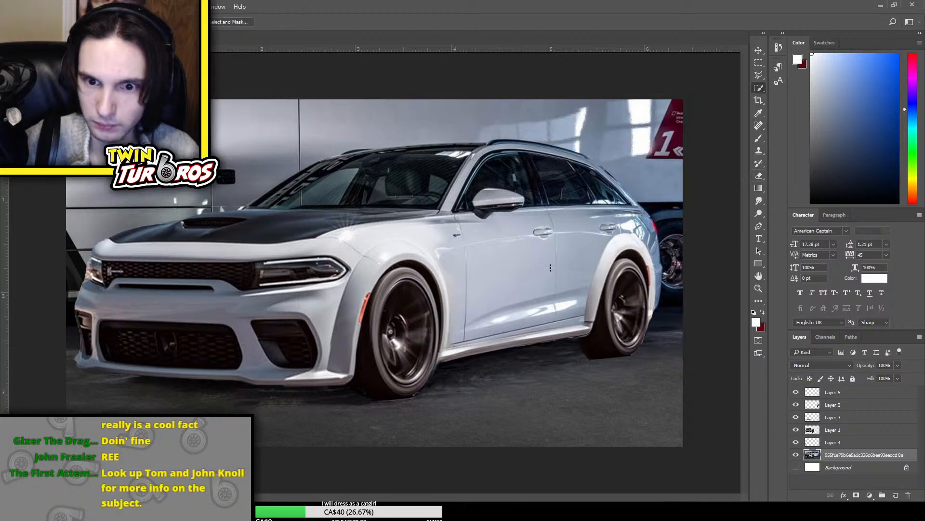
mouse_move(550, 267)
left_mouse_down()
mouse_move(487, 292)
mouse_move(489, 309)
left_mouse_up()
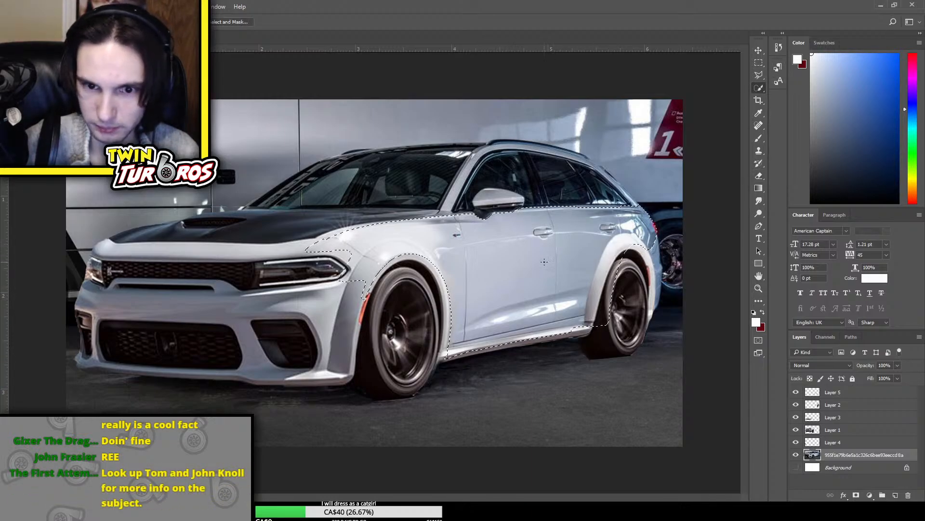
left_click_drag(645, 244, 658, 283)
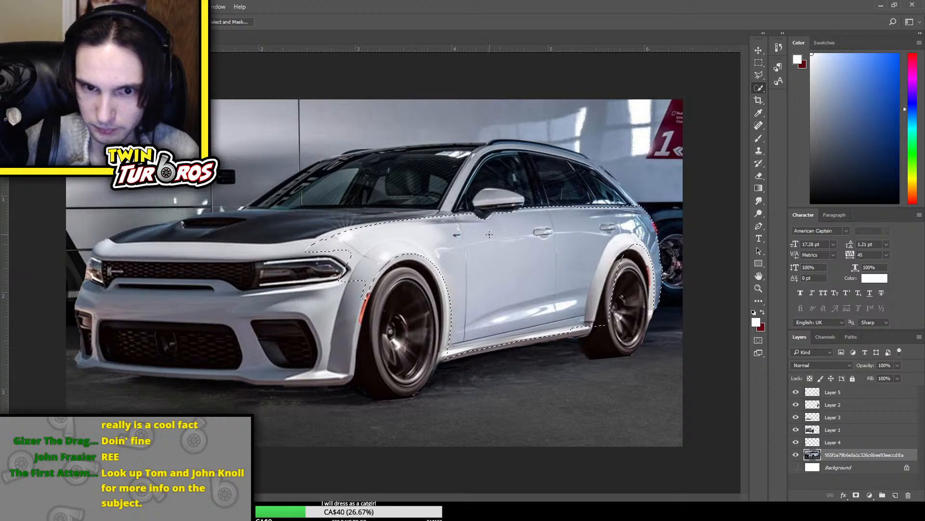
mouse_move(489, 234)
left_mouse_down()
mouse_move(489, 173)
mouse_move(532, 184)
mouse_move(488, 203)
mouse_move(492, 195)
mouse_move(422, 181)
mouse_move(306, 222)
mouse_move(353, 234)
mouse_move(372, 227)
mouse_move(325, 183)
left_mouse_up()
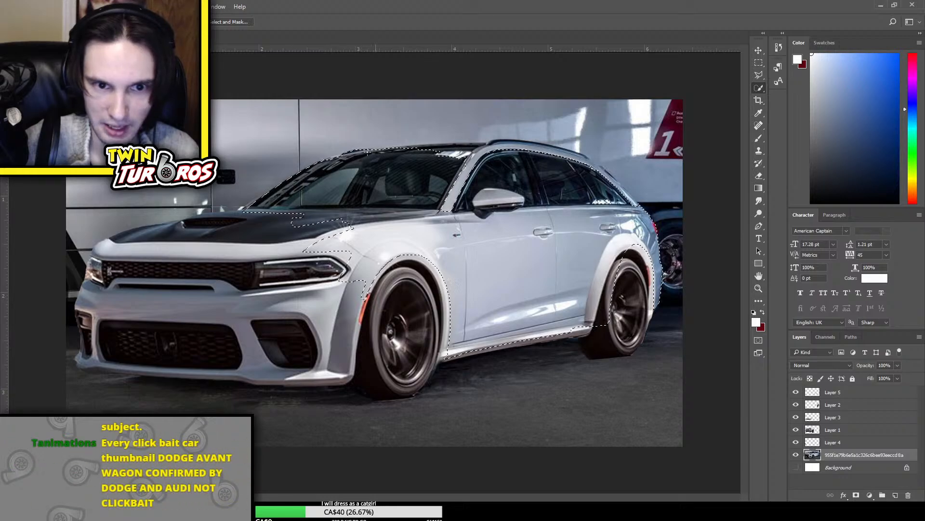
left_click_drag(366, 152, 448, 148)
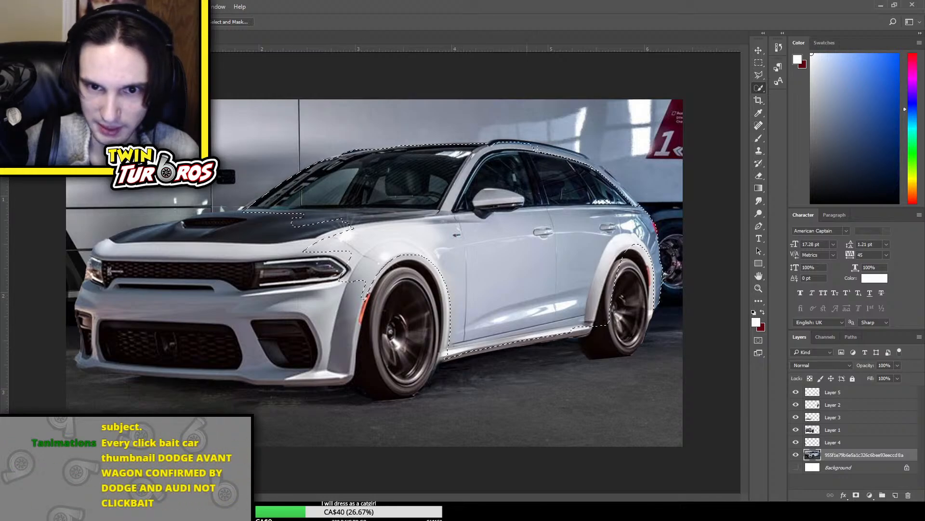
left_click_drag(536, 150, 602, 163)
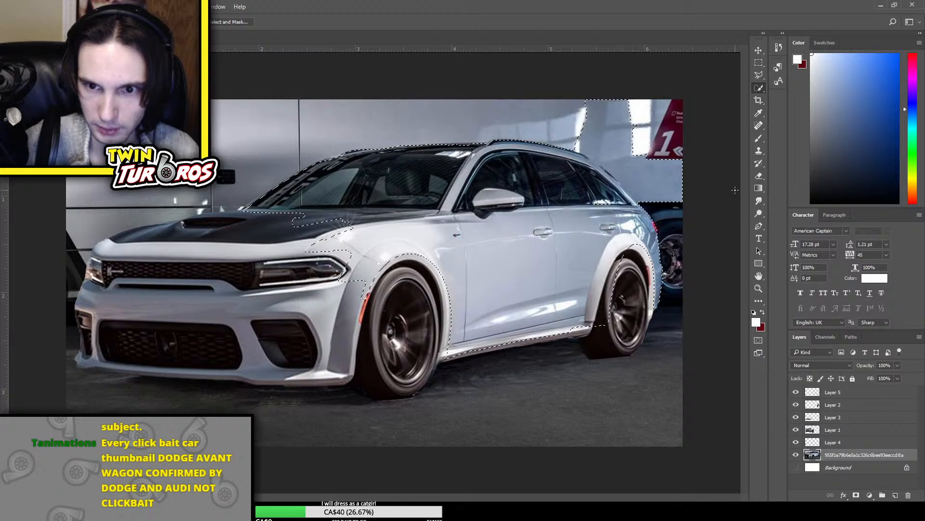
left_click_drag(683, 187, 574, 96)
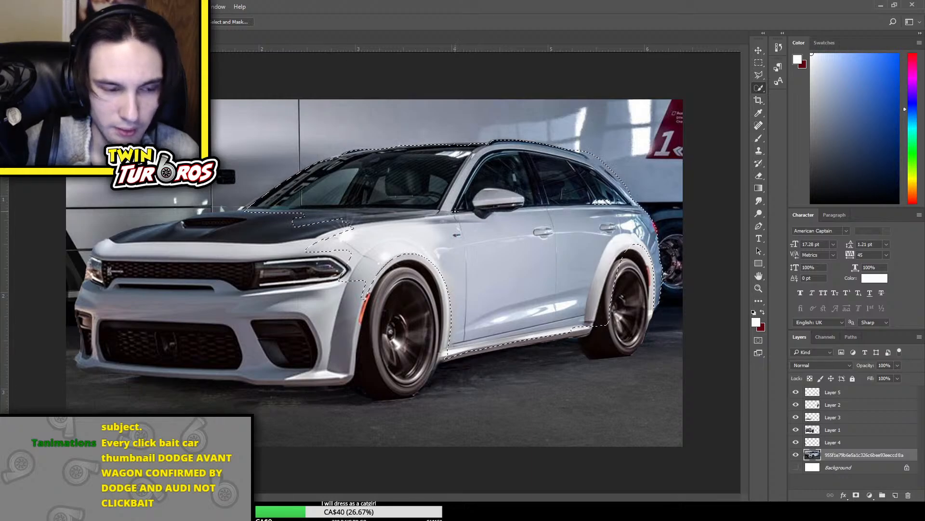
key("ctrl+j")
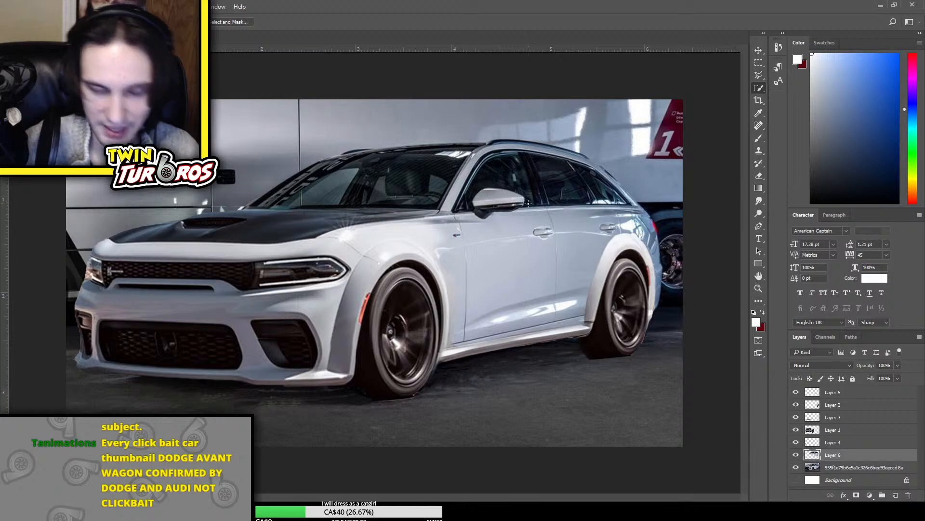
Select the windshield and black roof area on Layer 6 with Quick Selection and delete it
key("ctrl+plus")
scroll(482, 260, "up", 3)
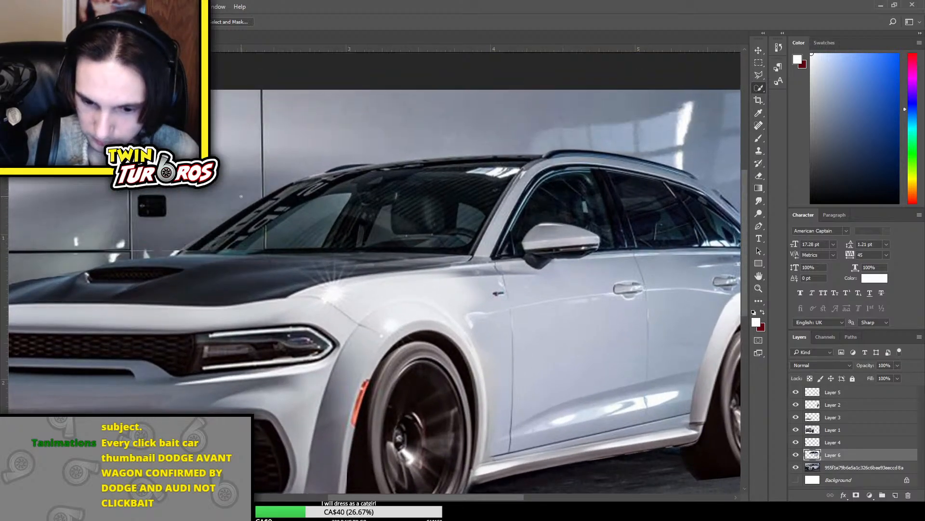
left_click(758, 76)
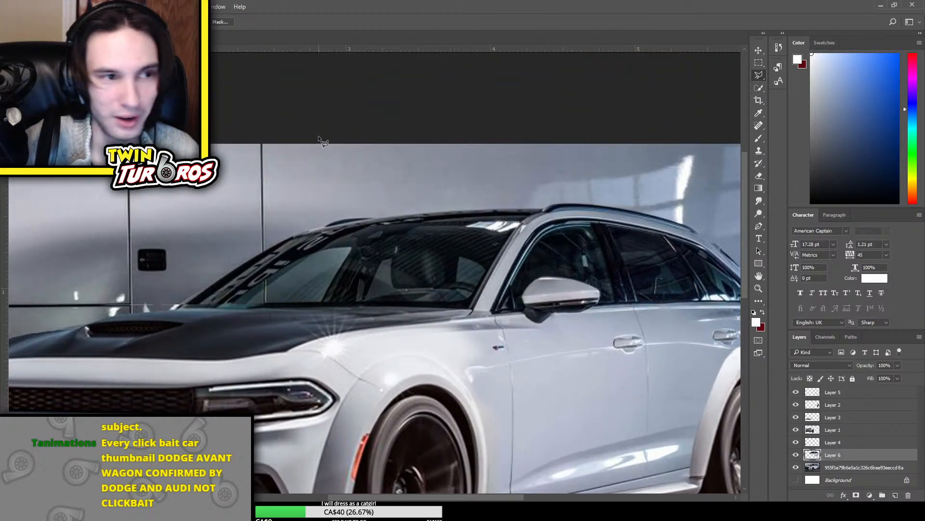
key("w")
mouse_move(394, 267)
left_mouse_down()
mouse_move(366, 232)
mouse_move(337, 237)
mouse_move(320, 269)
left_mouse_up()
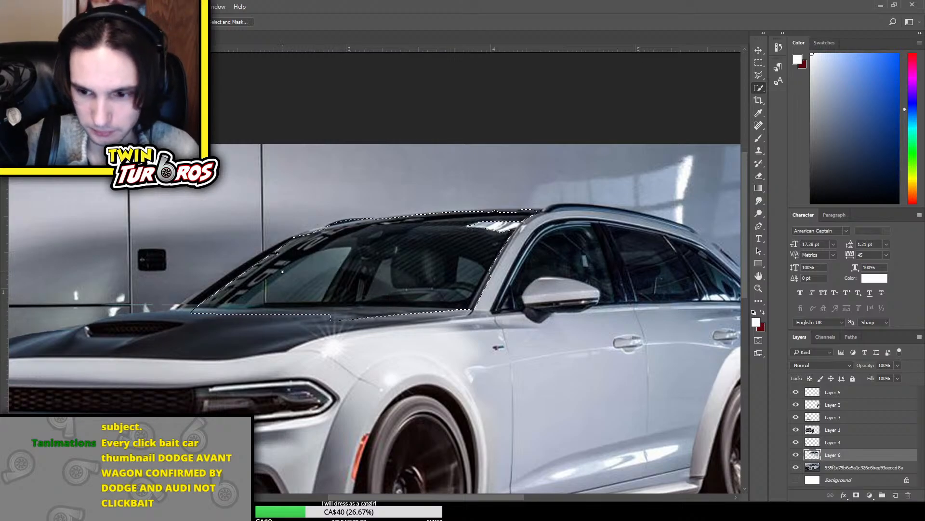
left_click_drag(274, 312, 212, 309)
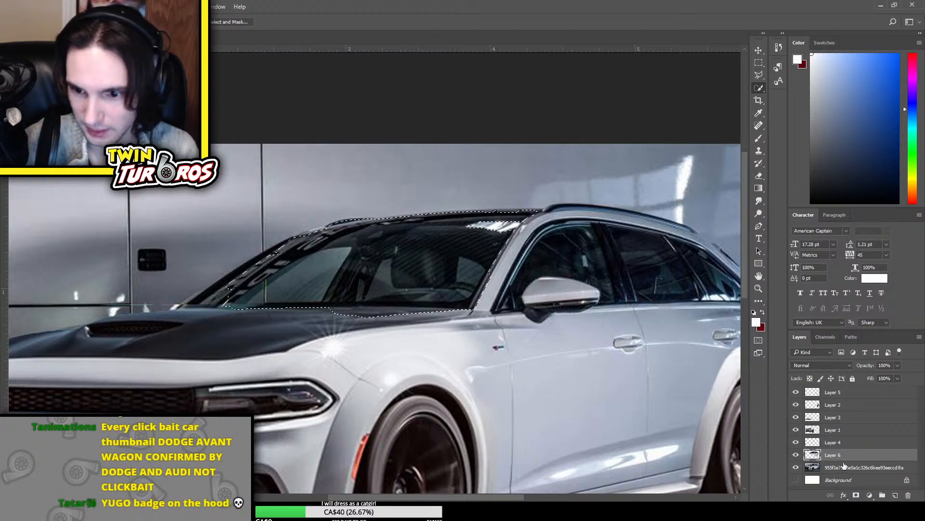
Hide the base photo layer and erase the leftover windshield and roof scraps from Layer 6
left_click(796, 467)
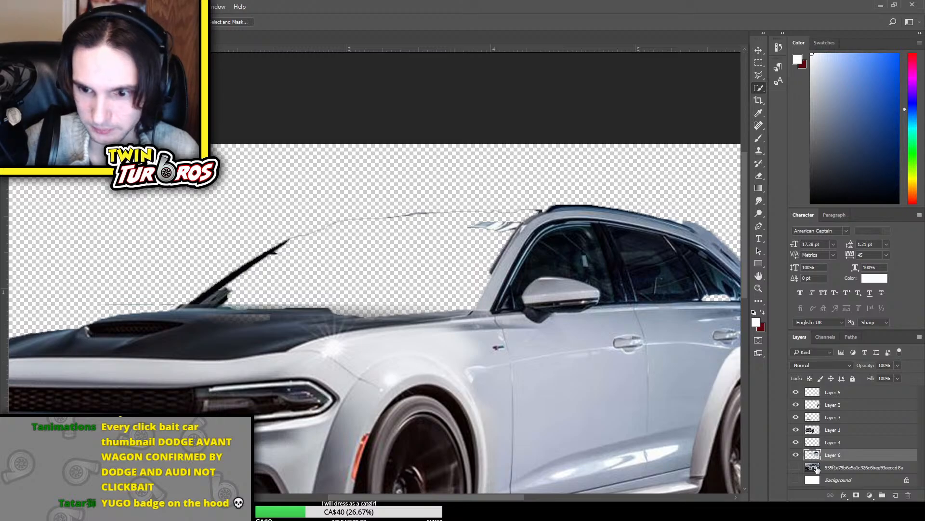
key("e")
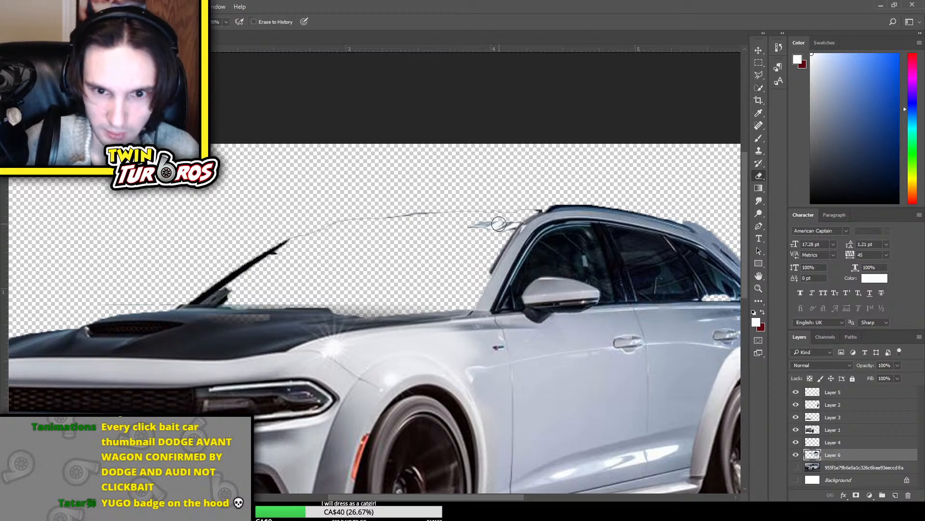
mouse_move(500, 222)
left_mouse_down()
mouse_move(467, 231)
mouse_move(468, 247)
left_mouse_up()
left_click_drag(515, 222, 484, 270)
mouse_move(279, 253)
left_mouse_down()
mouse_move(260, 264)
mouse_move(283, 243)
mouse_move(221, 290)
mouse_move(233, 290)
mouse_move(212, 295)
mouse_move(232, 294)
mouse_move(186, 292)
mouse_move(229, 277)
mouse_move(295, 233)
mouse_move(542, 209)
left_mouse_up()
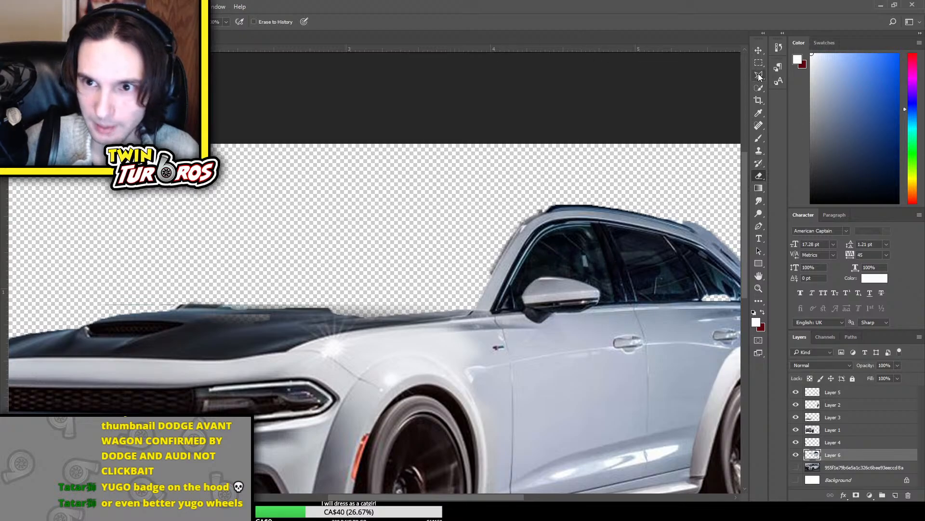
Select and delete the side windows from Layer 6, and show the base photo layer again
left_click(759, 88)
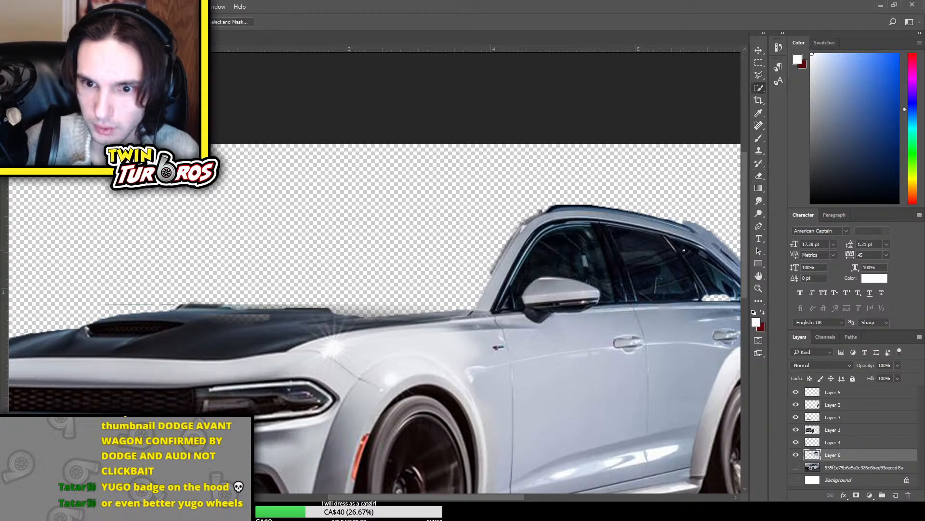
mouse_move(636, 276)
left_mouse_down()
mouse_move(622, 241)
mouse_move(603, 227)
mouse_move(545, 231)
mouse_move(500, 294)
left_mouse_up()
left_click_drag(431, 497, 469, 496)
key("Delete")
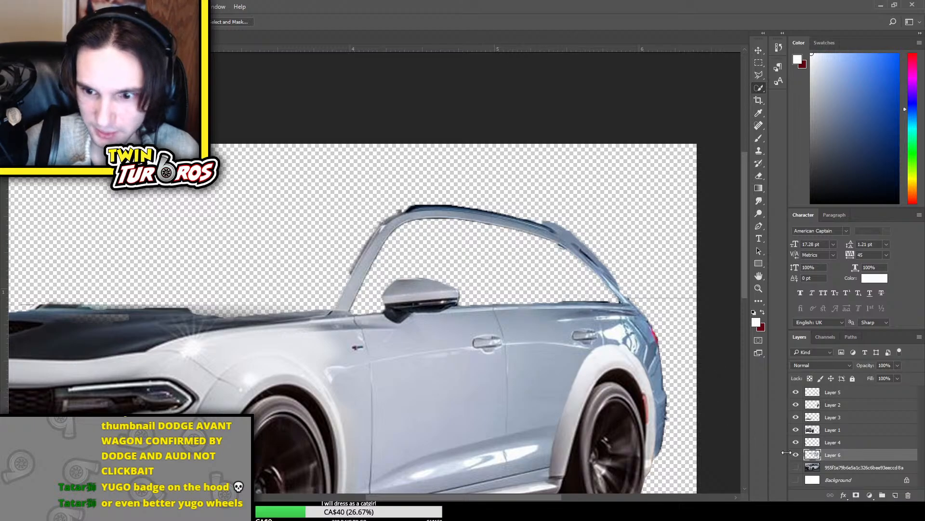
left_click(796, 467)
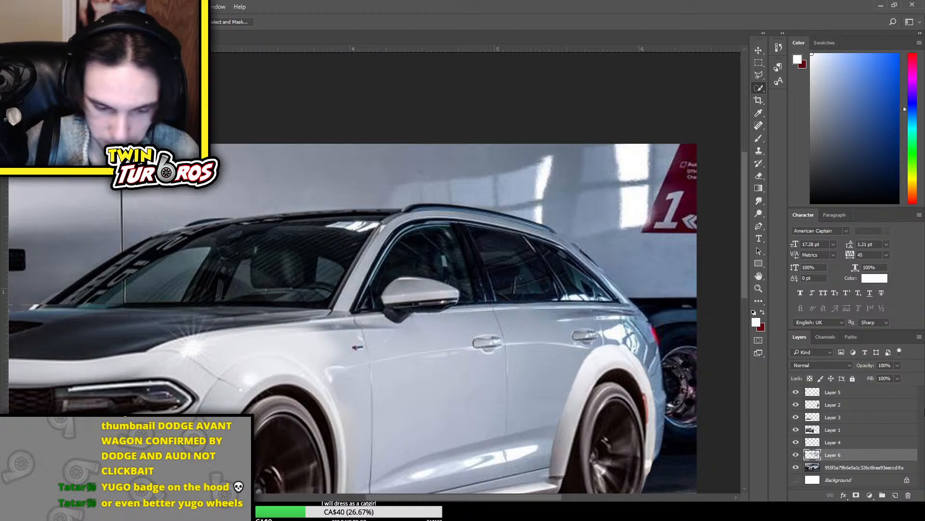
key("ctrl+minus")
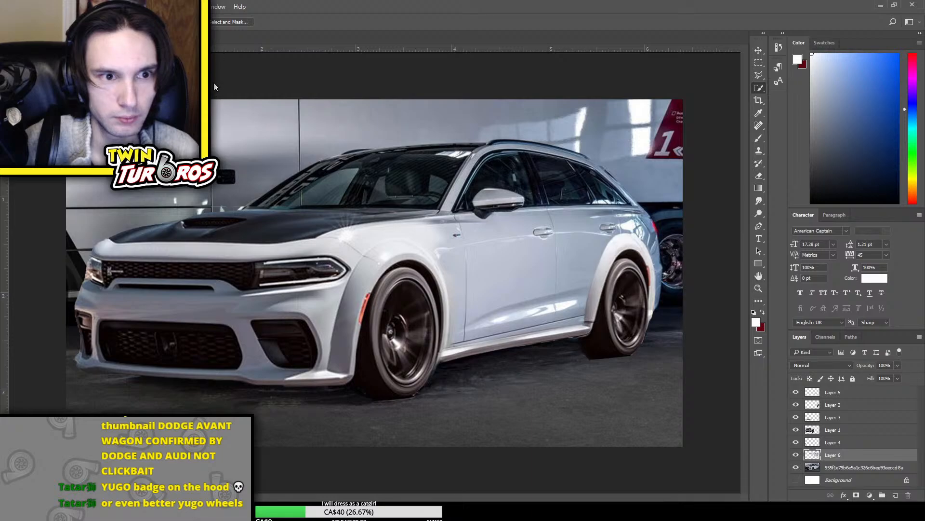
Desaturate and brighten the wagon body paint on Layer 6 to match the Charger front's white
key("i")
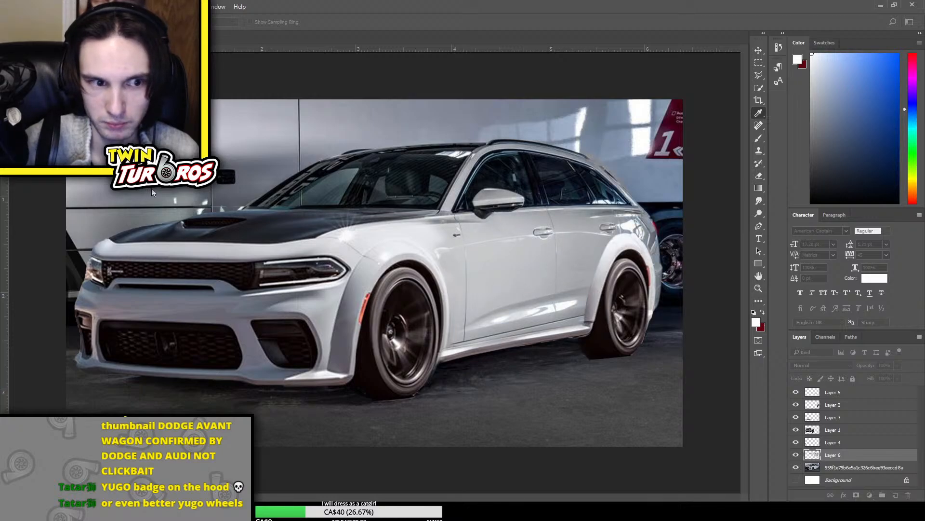
left_click_drag(151, 188, 173, 188)
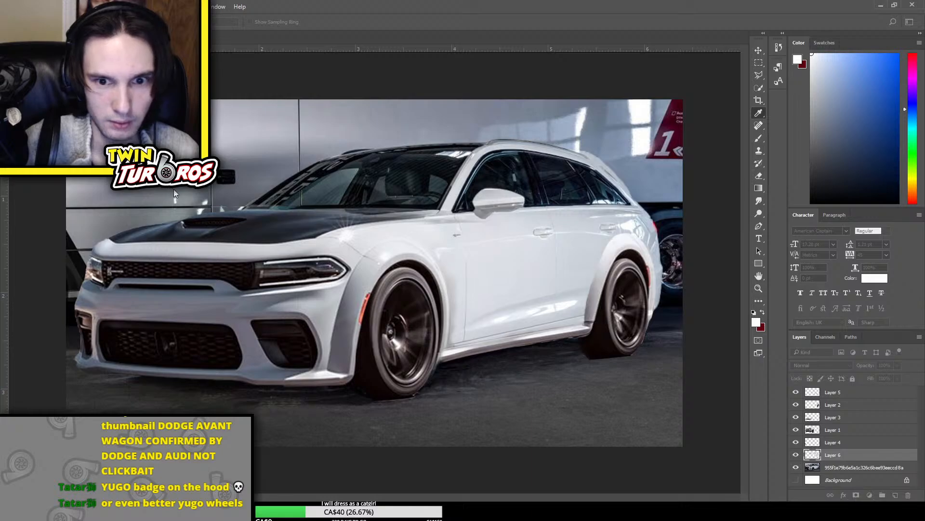
left_click_drag(174, 188, 175, 189)
left_click(251, 99)
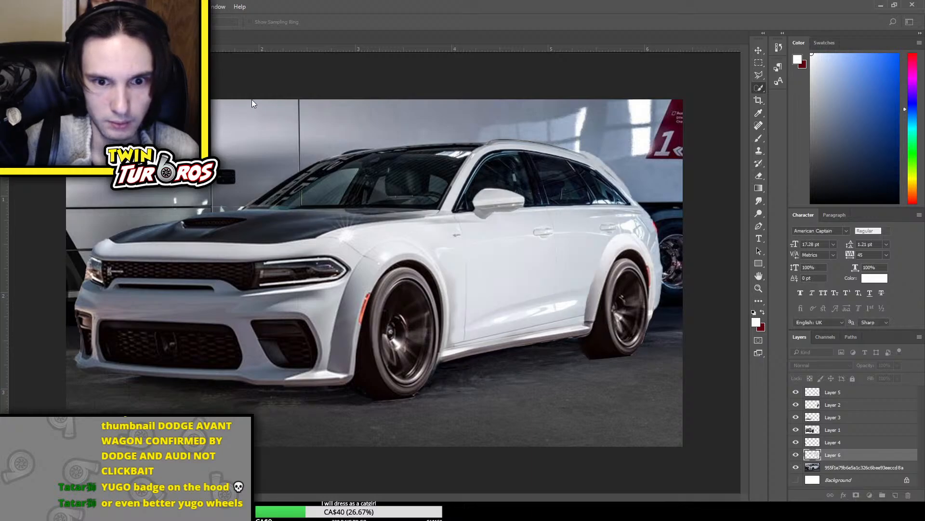
Compare the wagon's body with and without the whitened paint, toggling the adjustment and Layer 6 and checking the front fender closely
key("ctrl+z")
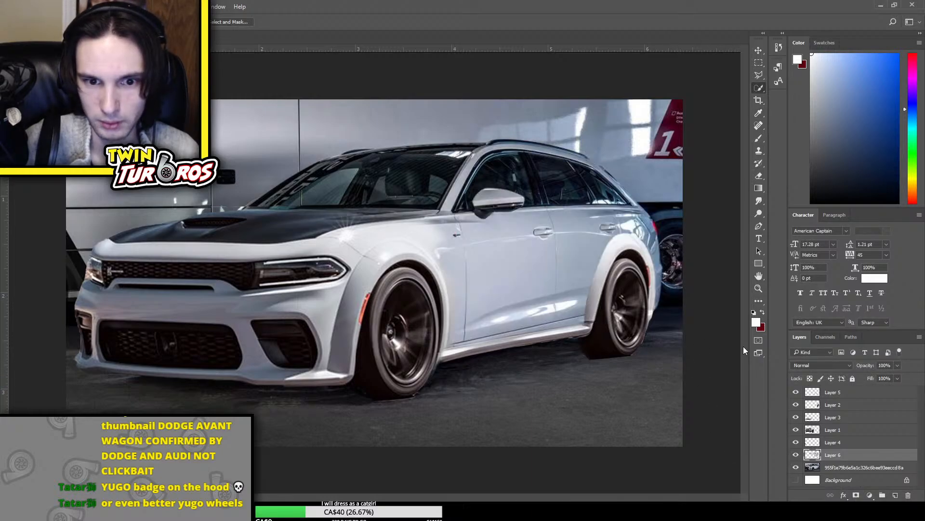
key("ctrl+z")
key("ctrl+z")
key("ctrl+z")
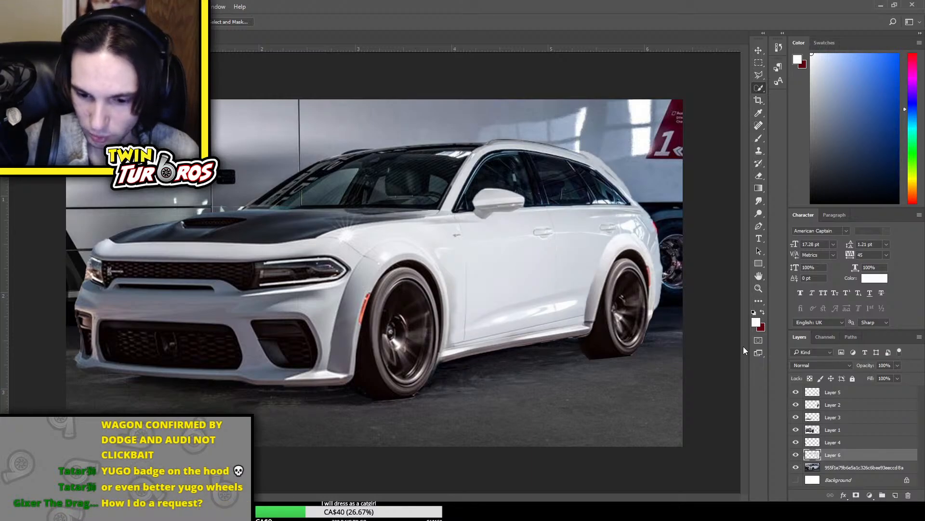
key("ctrl+z")
key("ctrl+z")
key("ctrl+z")
key("ctrl+z")
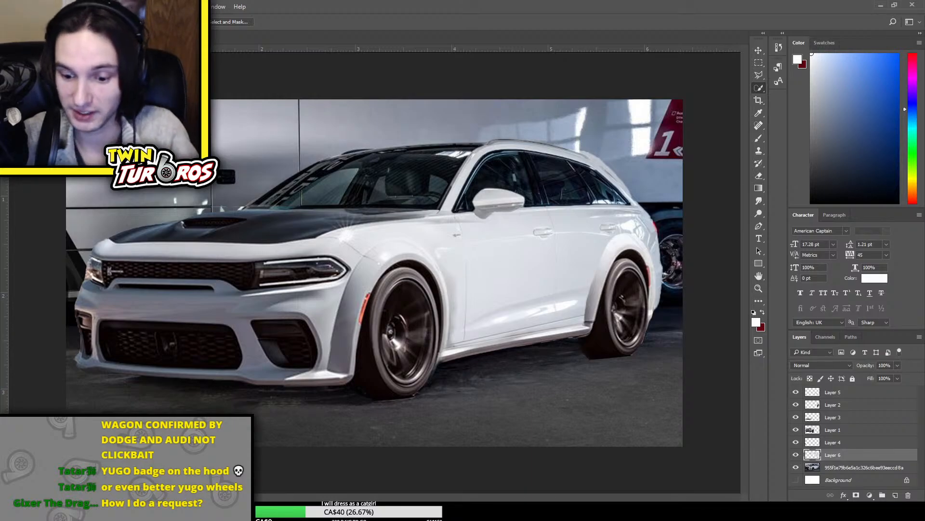
scroll(485, 270, "up", 5)
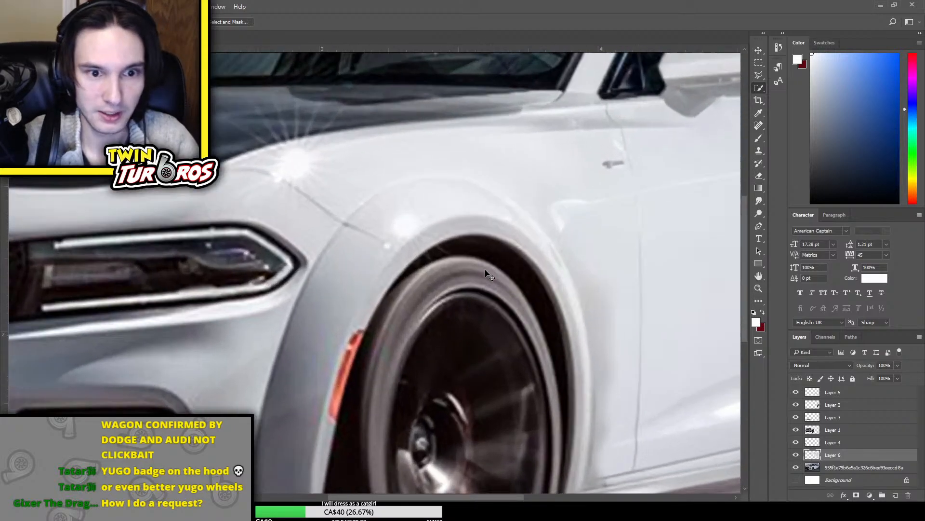
scroll(486, 270, "down", 5)
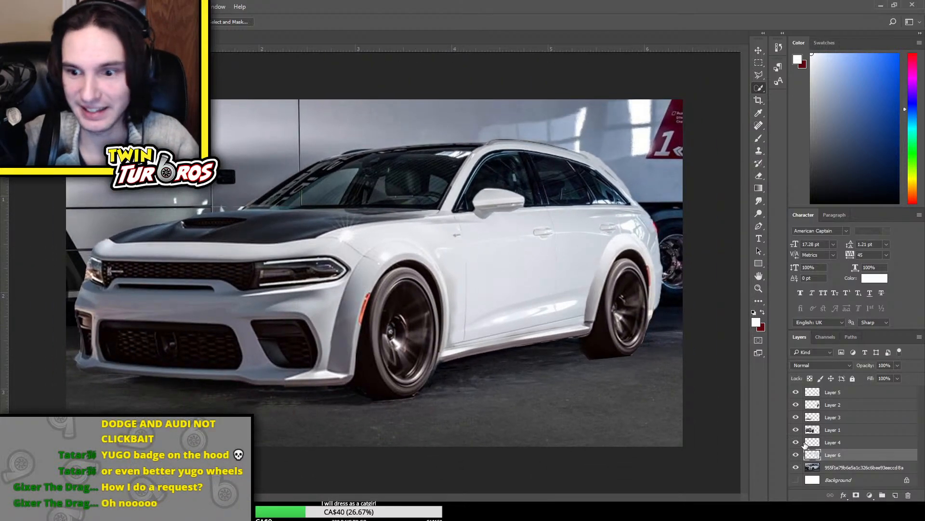
left_click(796, 454)
left_click(796, 455)
left_click(796, 455)
left_click(796, 455)
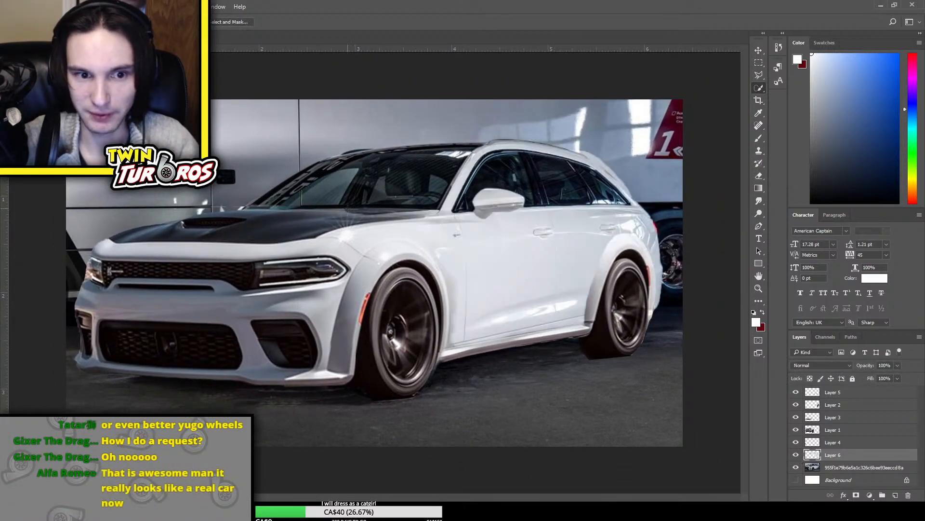
Stretch the Charger front end on Layer 1 slightly toward the door and erase its edge behind the front wheel
key("e")
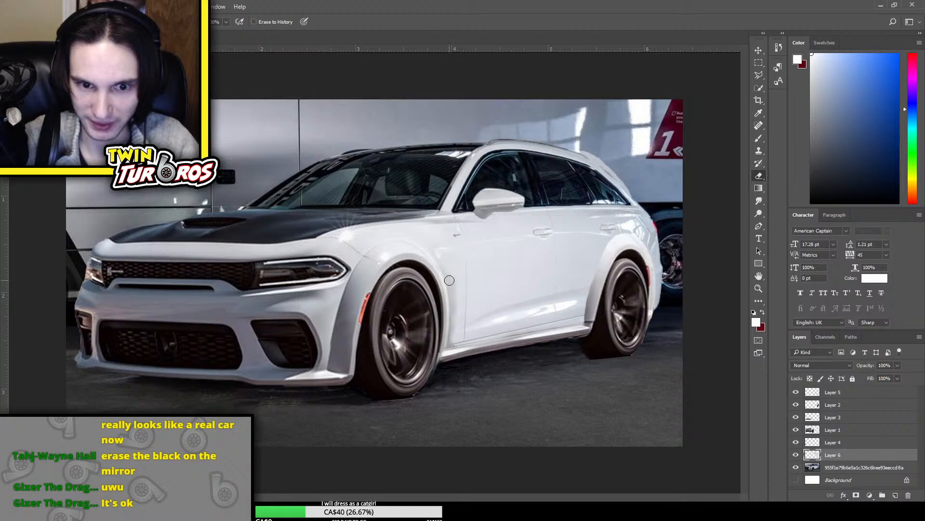
left_click(820, 432)
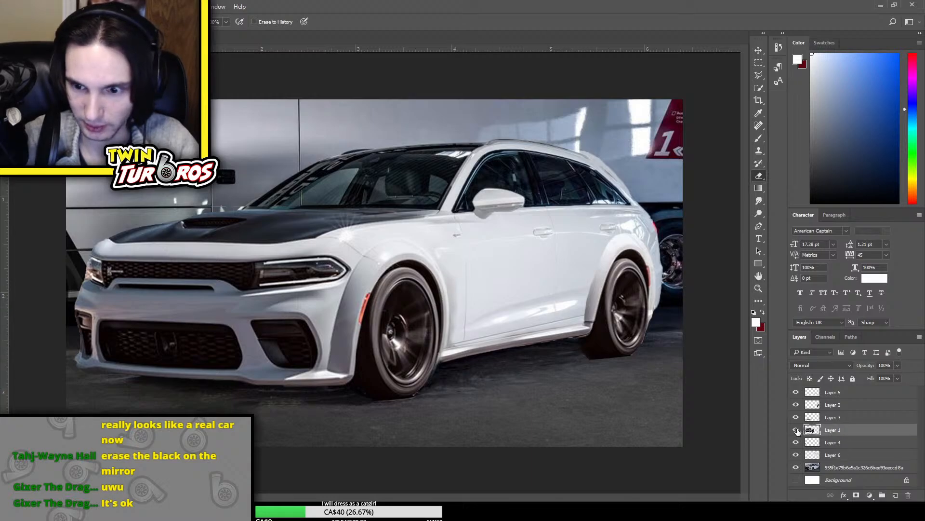
left_click(796, 430)
left_click(796, 429)
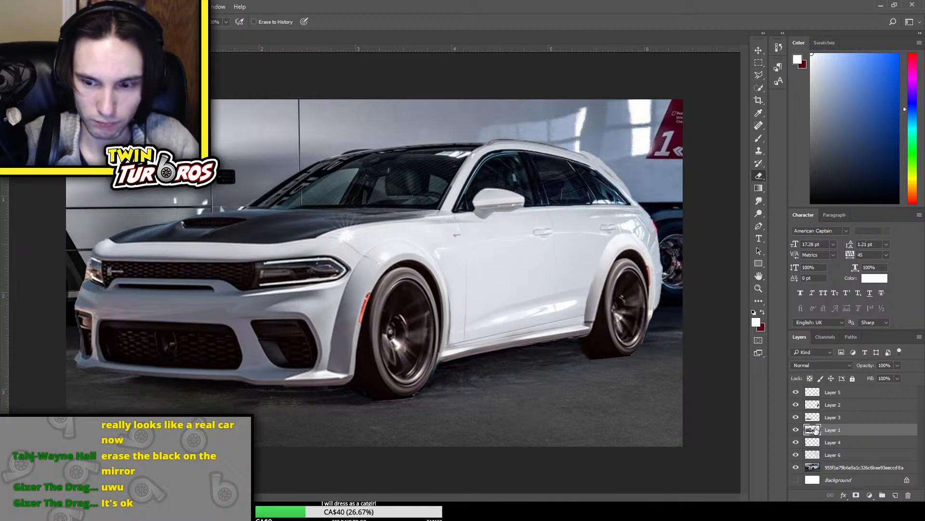
key("ctrl+t")
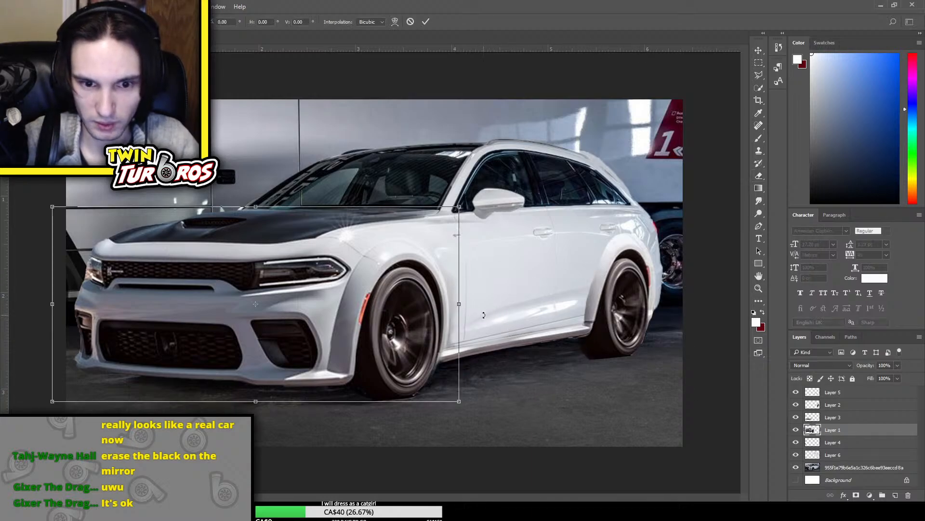
left_click_drag(462, 302, 465, 302)
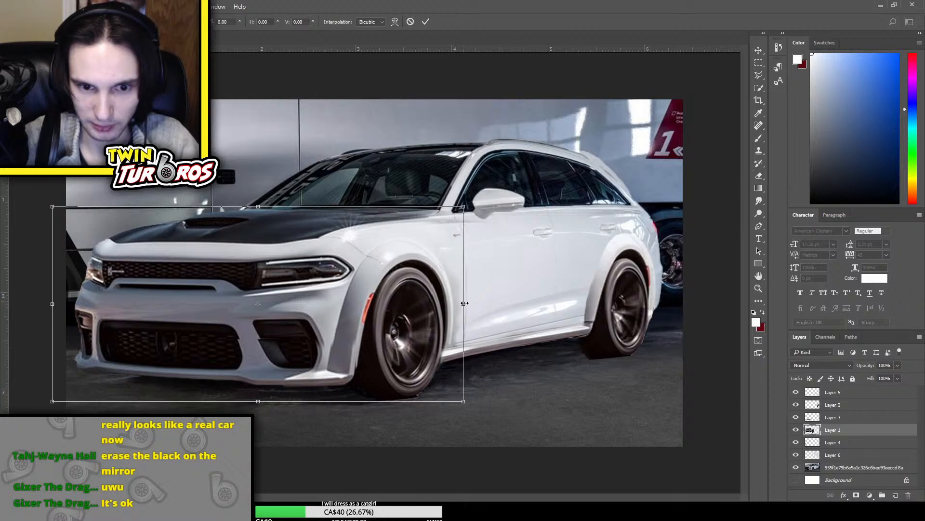
key("Return")
key("e")
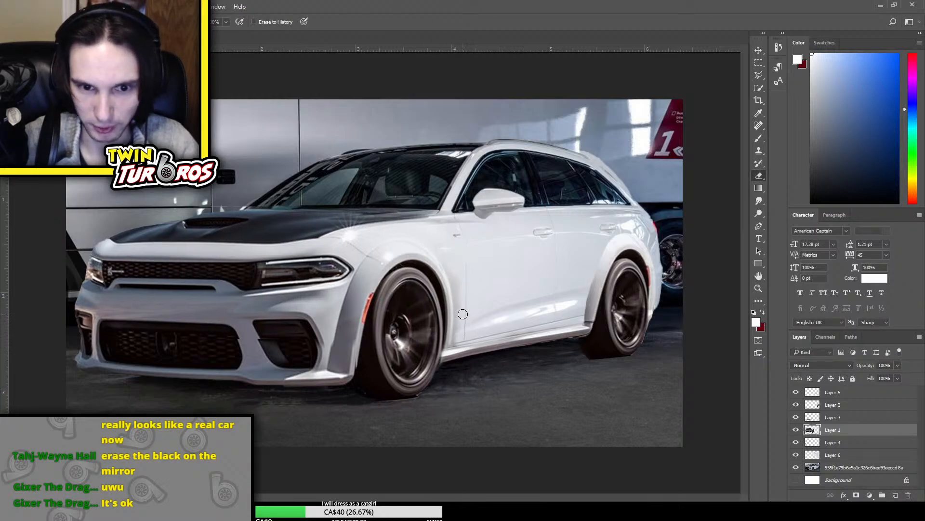
left_click_drag(455, 270, 456, 337)
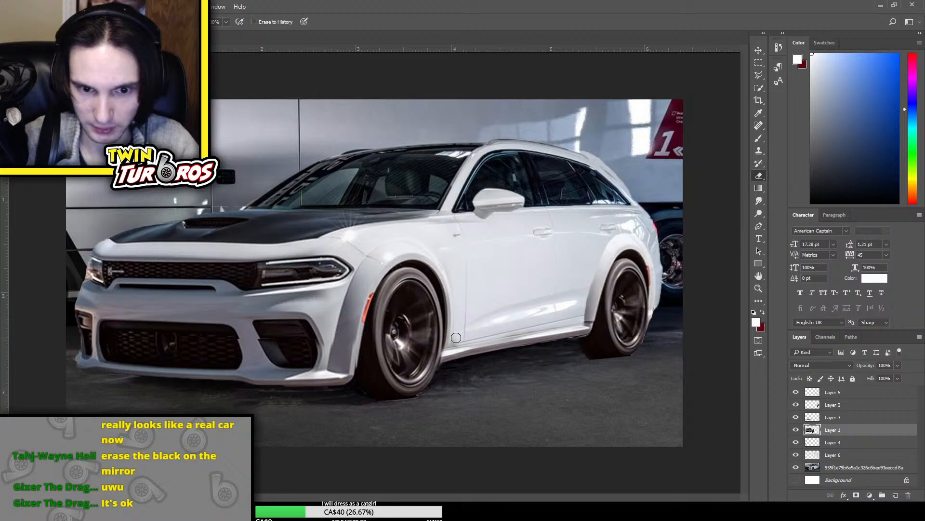
Widen the lower bumper piece on Layer 3 slightly toward the front wheel so it lines up with the stretched front end
key("ctrl+plus")
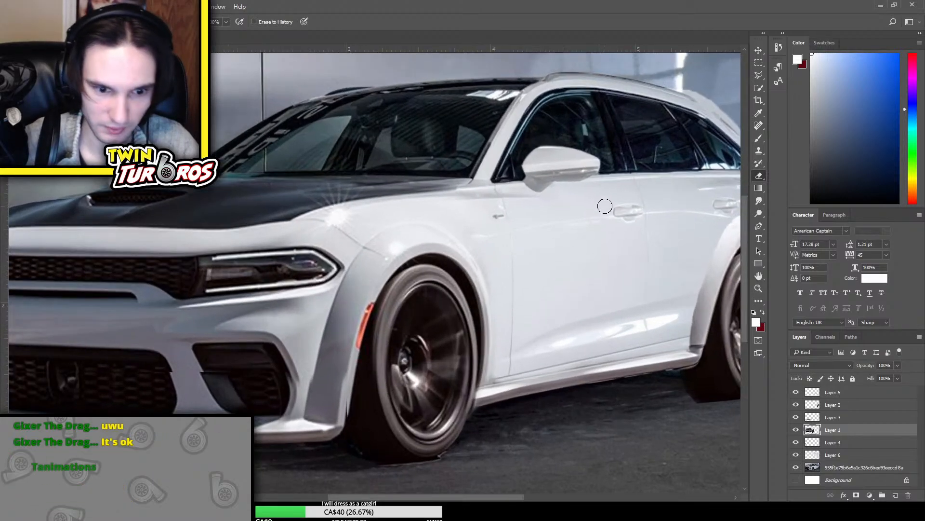
left_click(835, 417)
key("ctrl+t")
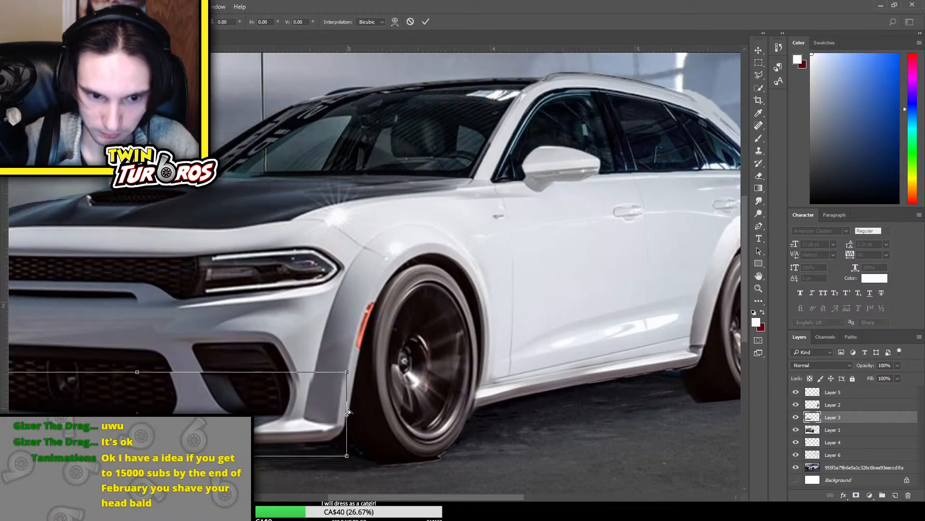
left_click_drag(348, 414, 348, 414)
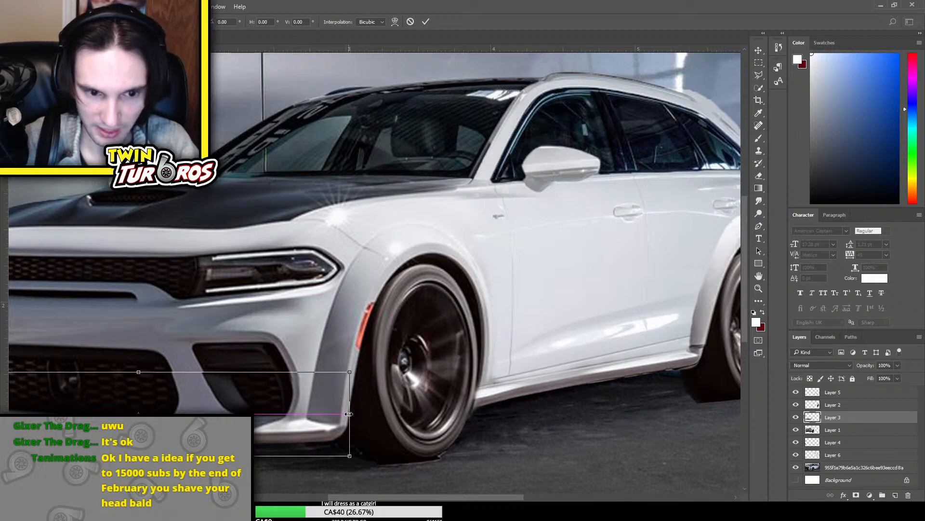
key("Return")
key("e")
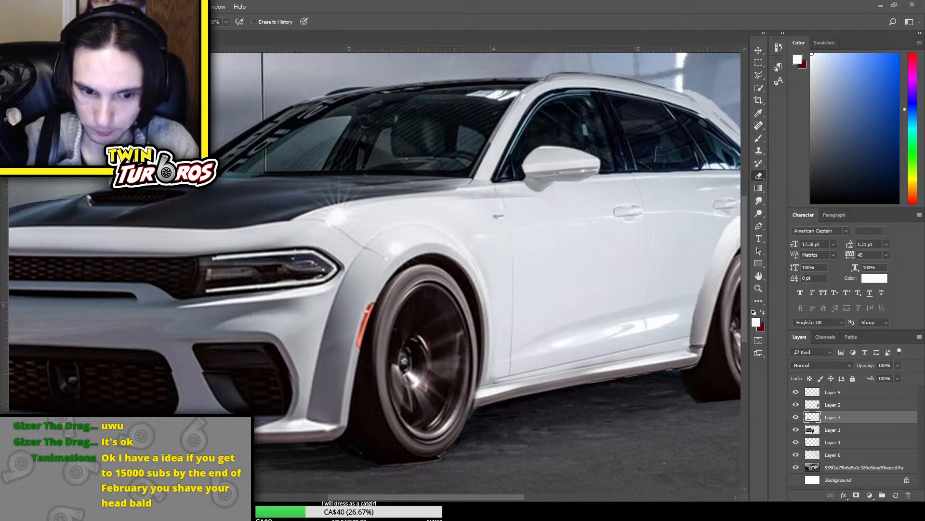
Place the black Hellcat fender photo ABD-3228-4 above Layer 3 and scale it down to roughly the front fender's size
scroll(375, 274, "right", 2)
scroll(414, 343, "up", 1)
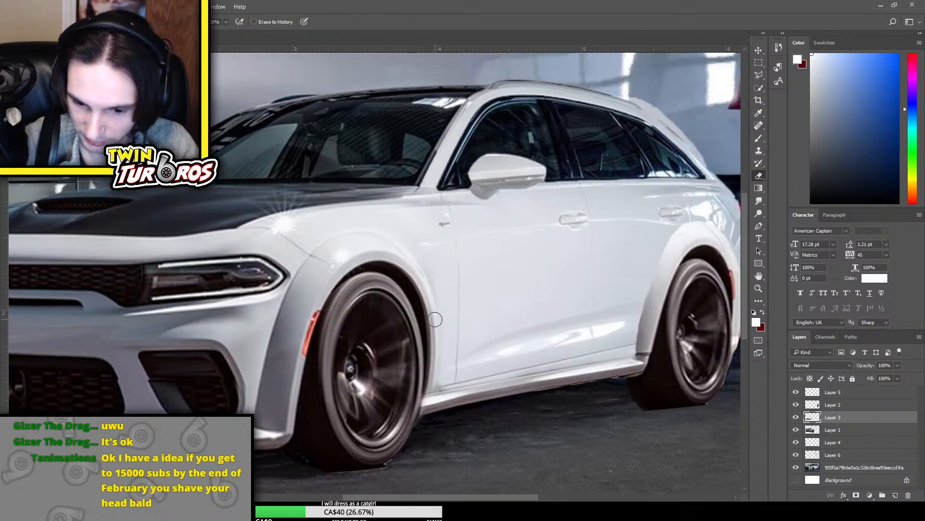
scroll(434, 319, "up", 1)
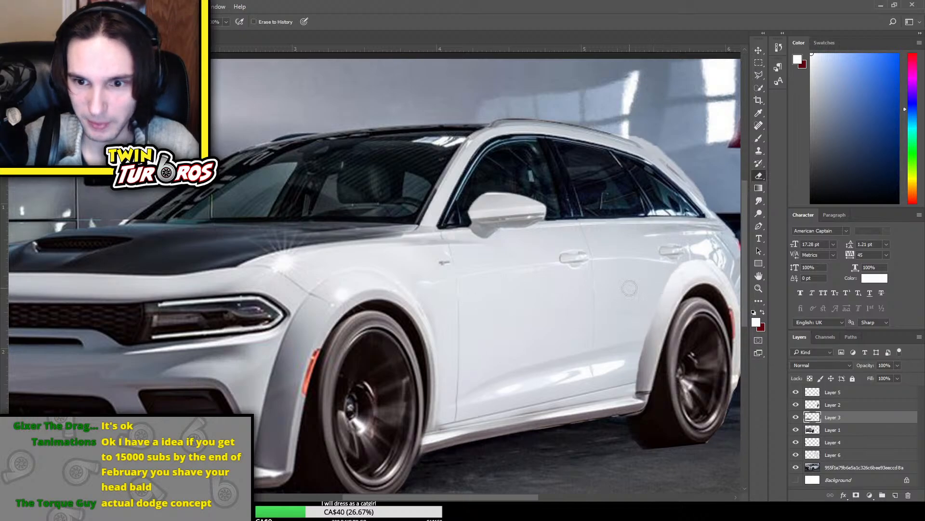
left_click(795, 406)
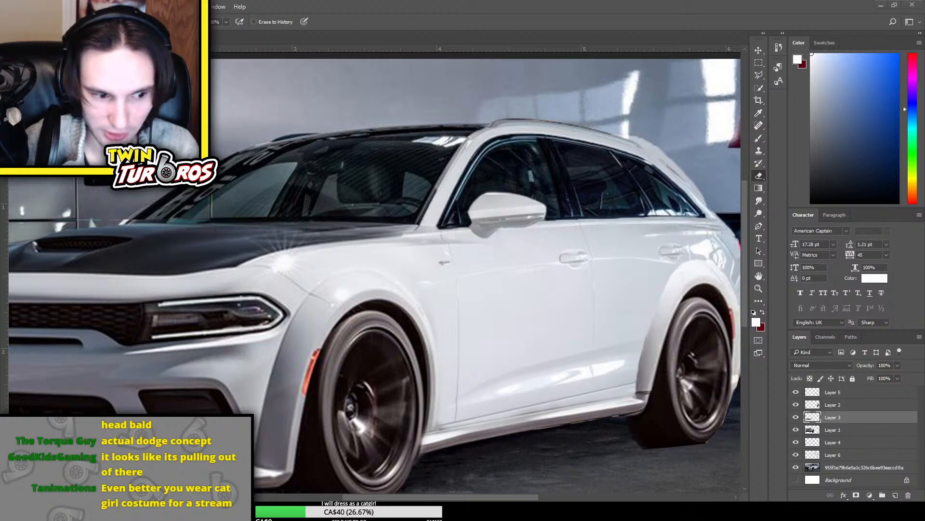
left_click_drag(542, 308, 530, 293)
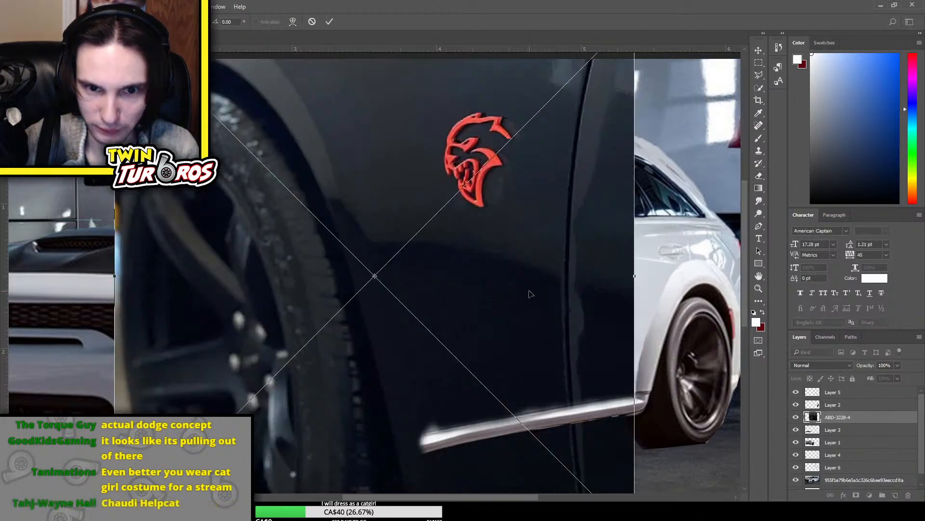
key("ctrl+minus")
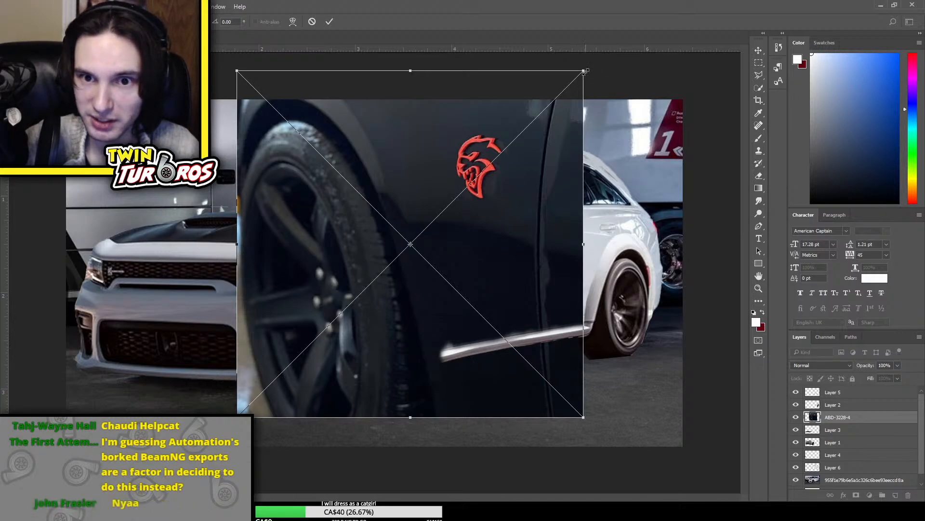
left_click_drag(584, 71, 443, 213)
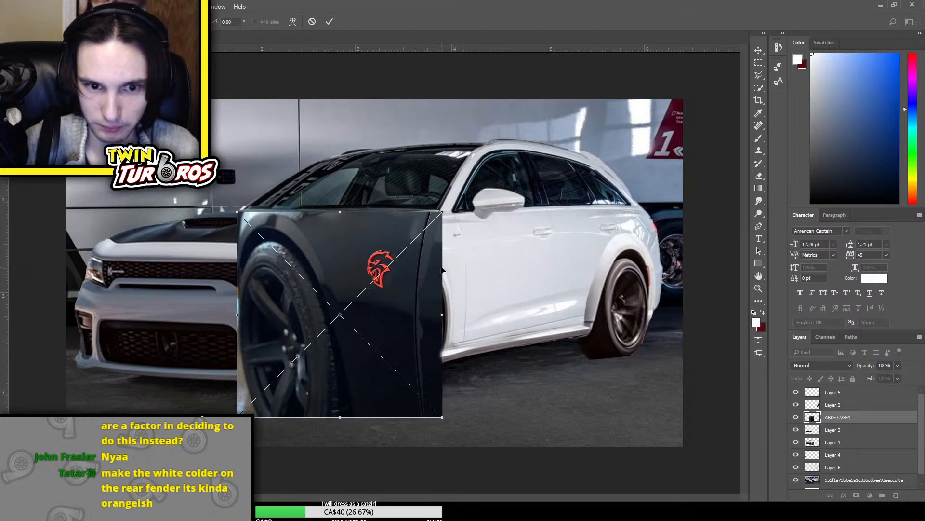
Skew the Hellcat fender photo to the car's perspective, shrink it and position it over the front fender and wheel
left_click_drag(238, 214, 237, 189)
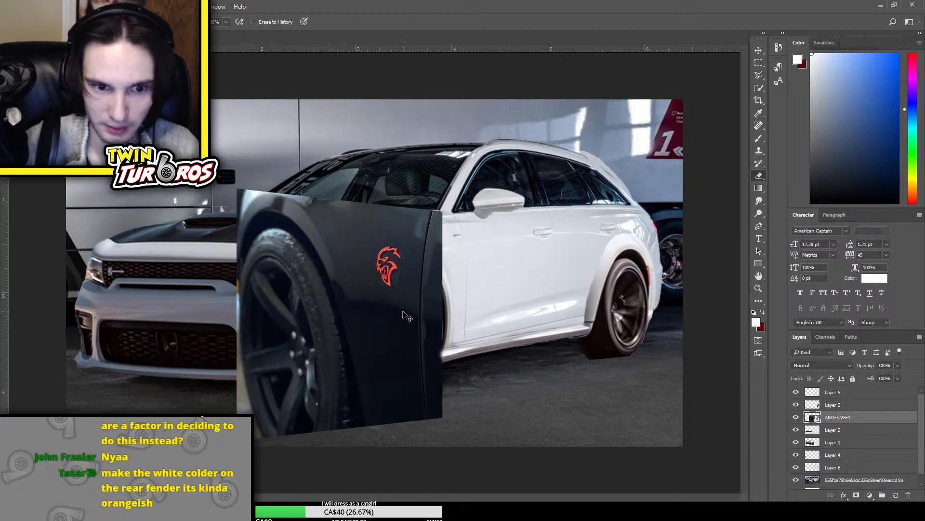
left_click_drag(388, 325, 423, 327)
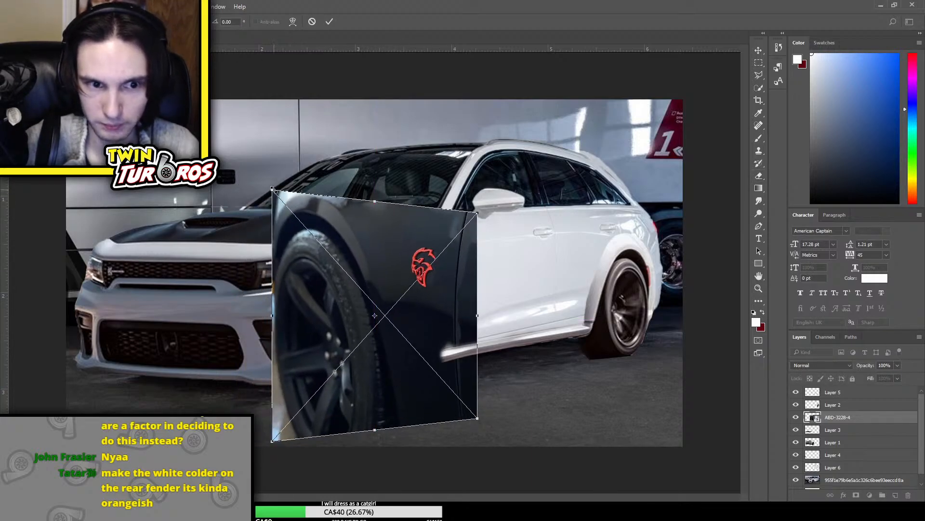
left_click_drag(273, 190, 323, 217)
left_click_drag(358, 268, 389, 236)
key("Return")
key("e")
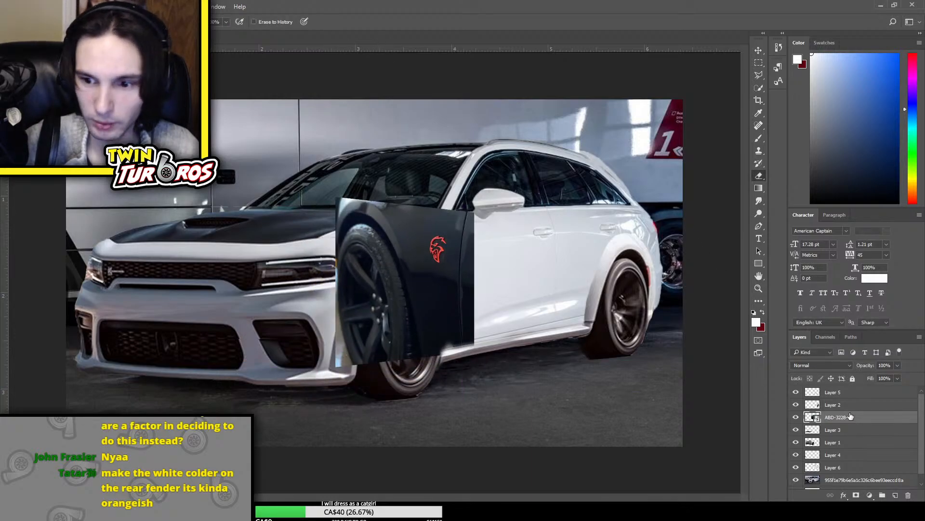
Rasterize the ABD-3228-4 layer and select the black fender photo with Quick Selection
right_click(869, 420)
left_click(784, 217)
key("w")
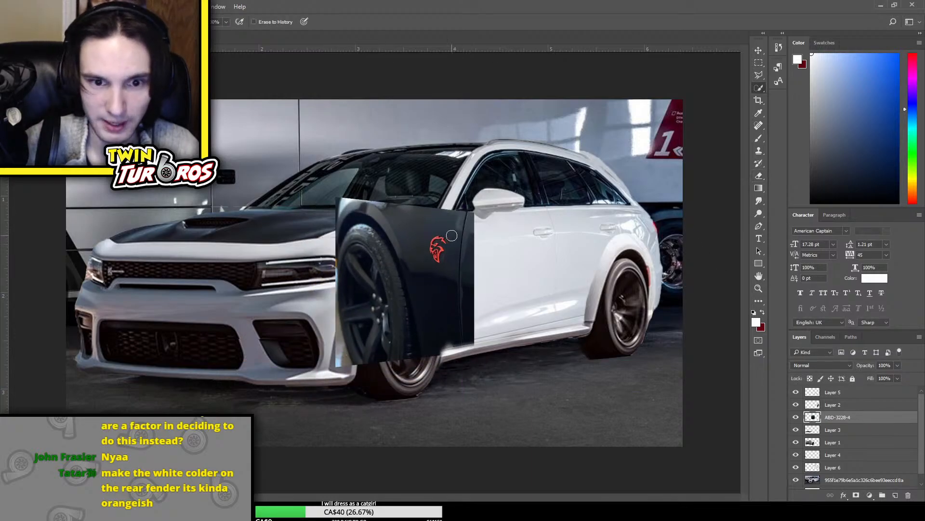
left_click_drag(404, 220, 349, 204)
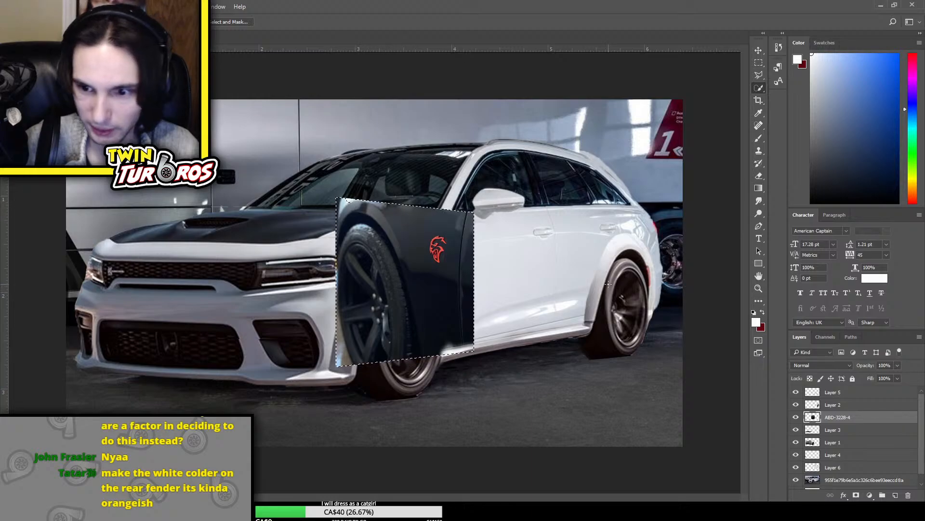
scroll(377, 241, "up", 4)
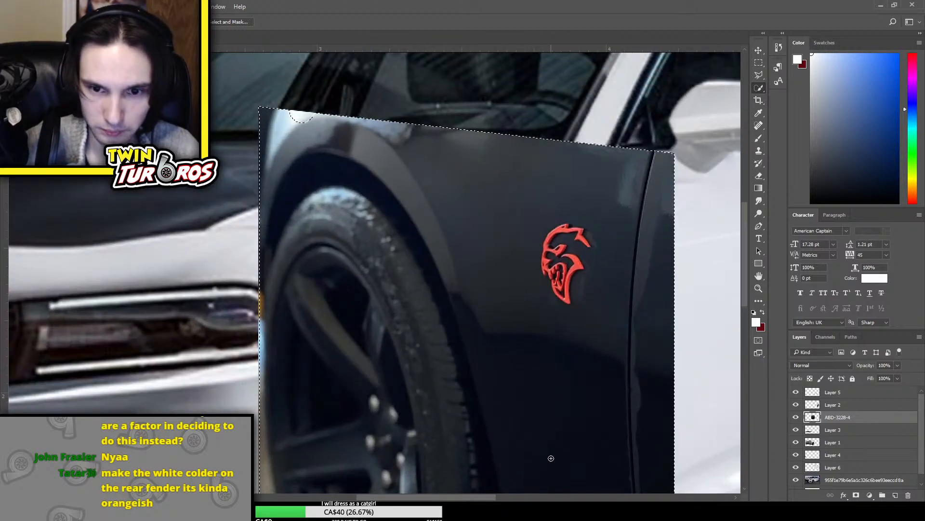
left_click(758, 64)
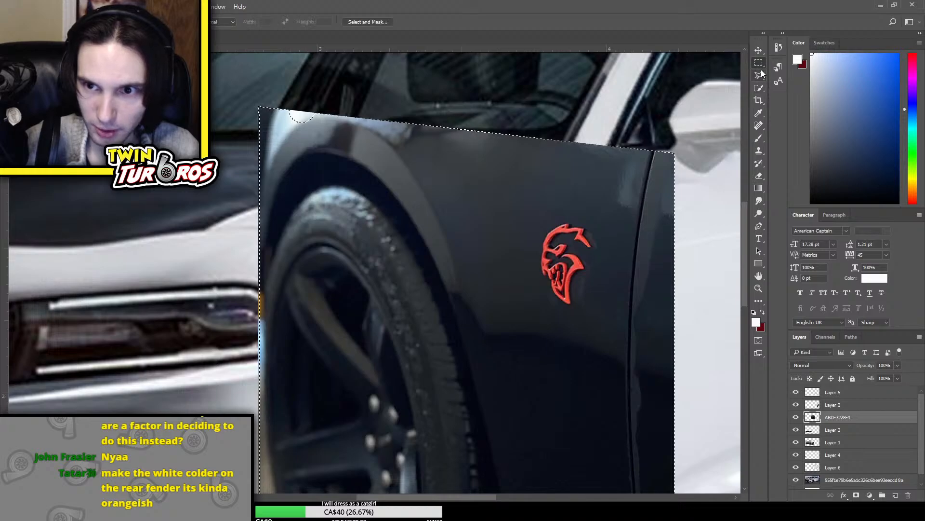
right_click(758, 64)
left_click(788, 72)
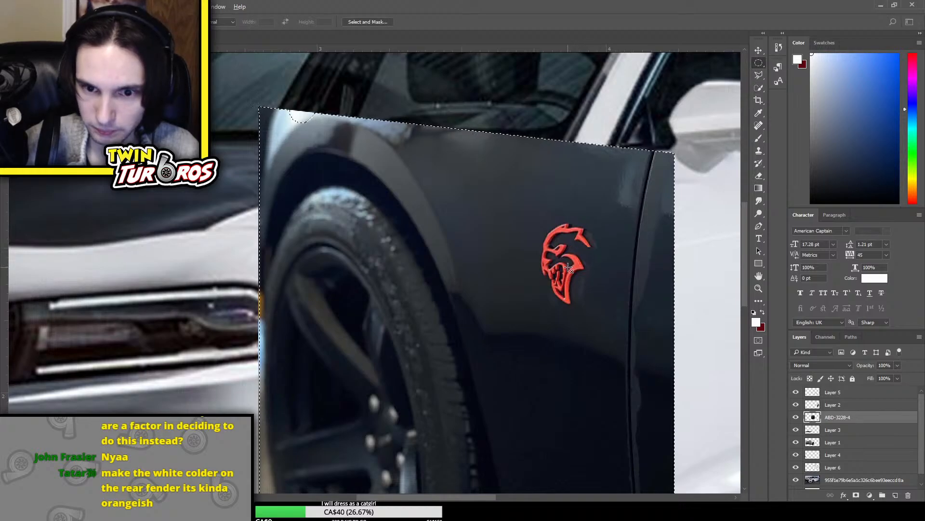
mouse_move(597, 225)
left_mouse_down()
mouse_move(568, 243)
mouse_move(565, 265)
left_mouse_up()
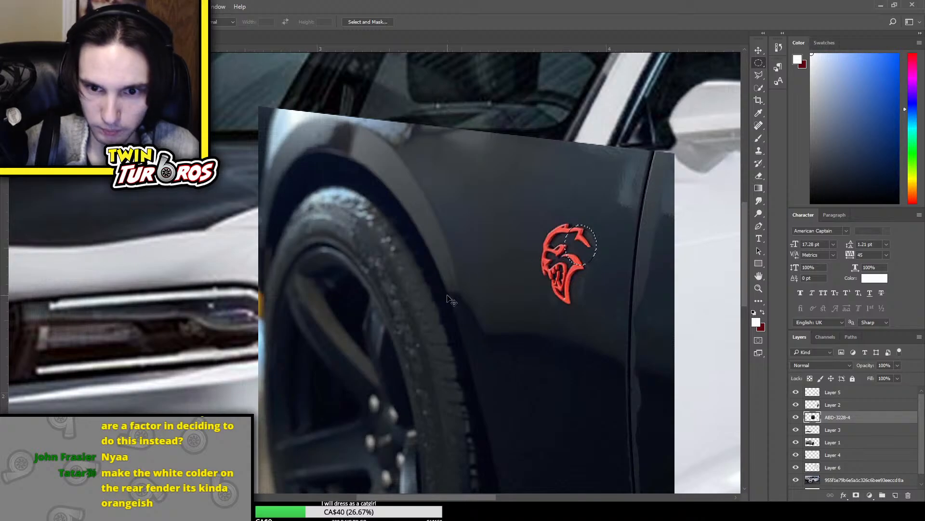
key("ctrl+z")
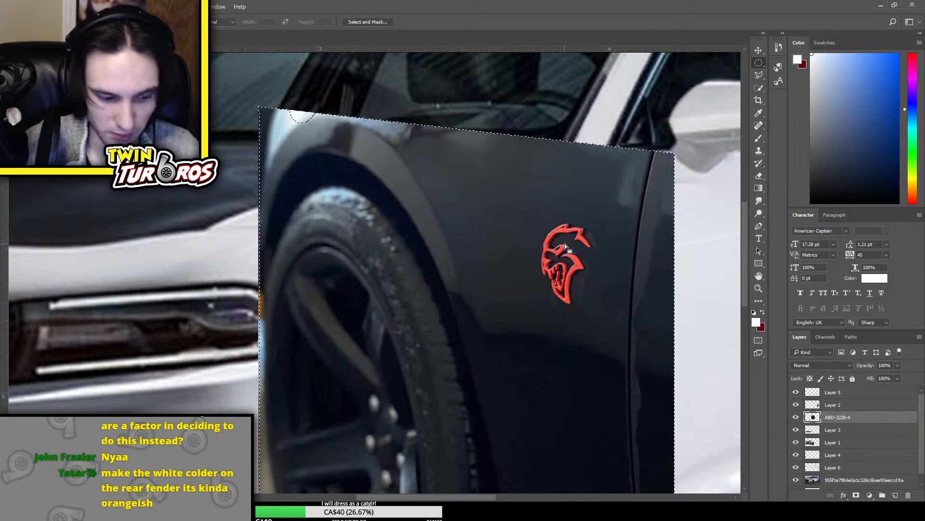
left_click_drag(588, 293, 545, 241)
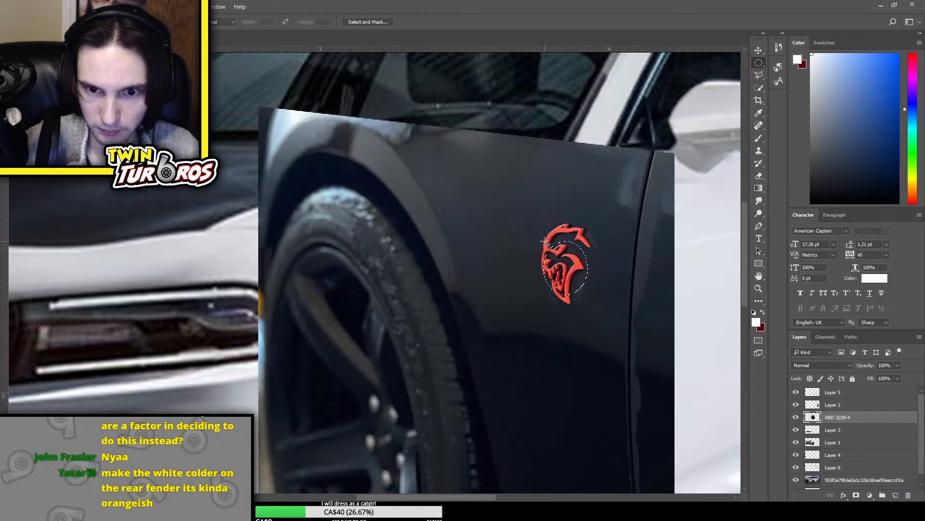
key("ctrl+z")
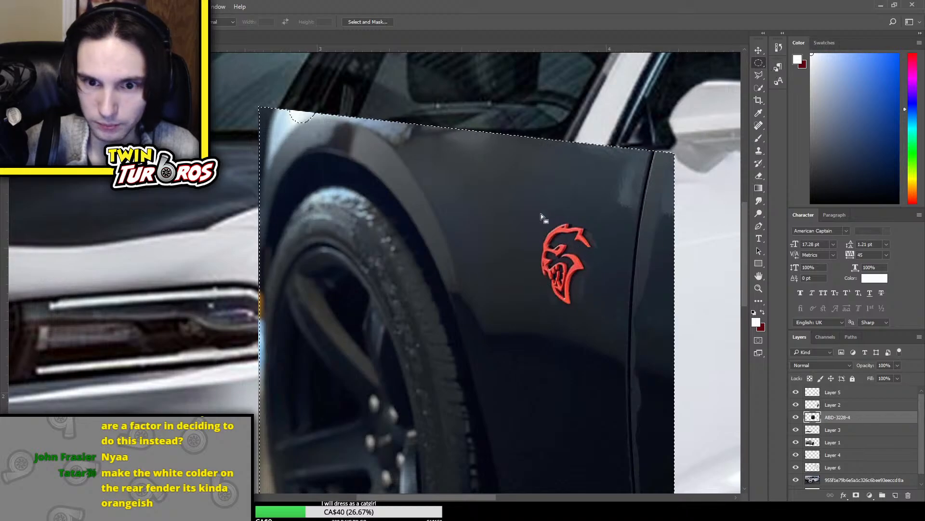
Subtract the red Hellcat emblem from the Quick Selection and delete the rest of the black fender photo
key("w")
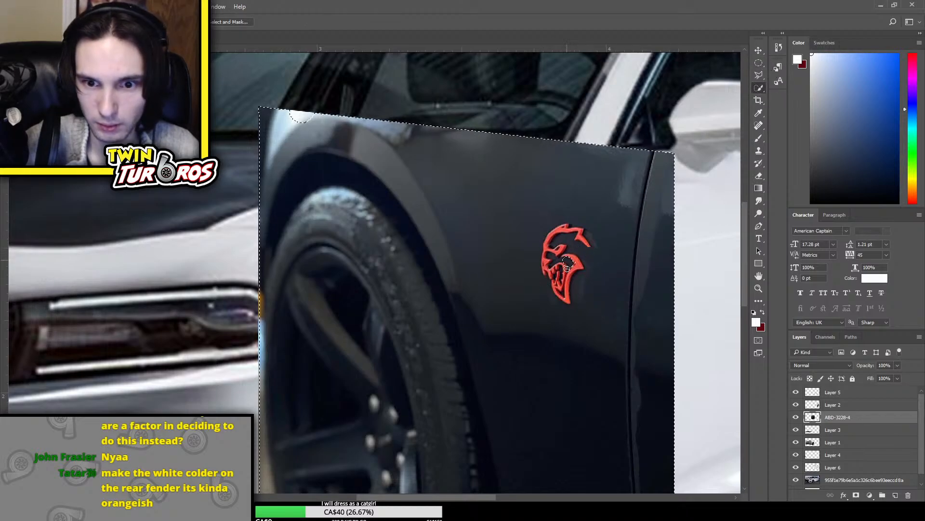
mouse_move(568, 267)
left_mouse_down()
mouse_move(557, 235)
mouse_move(580, 238)
mouse_move(585, 254)
mouse_move(573, 225)
mouse_move(592, 241)
mouse_move(556, 226)
mouse_move(544, 245)
mouse_move(543, 266)
mouse_move(571, 299)
left_mouse_up()
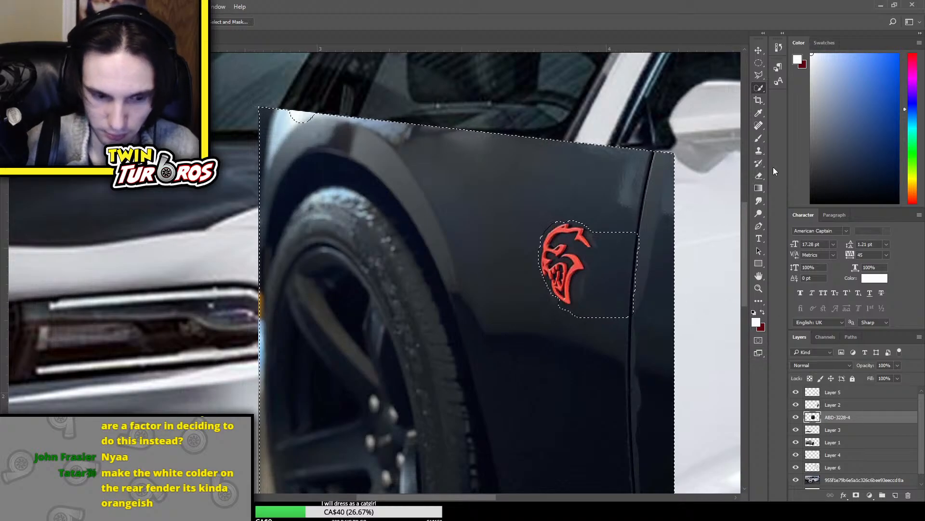
key("Delete")
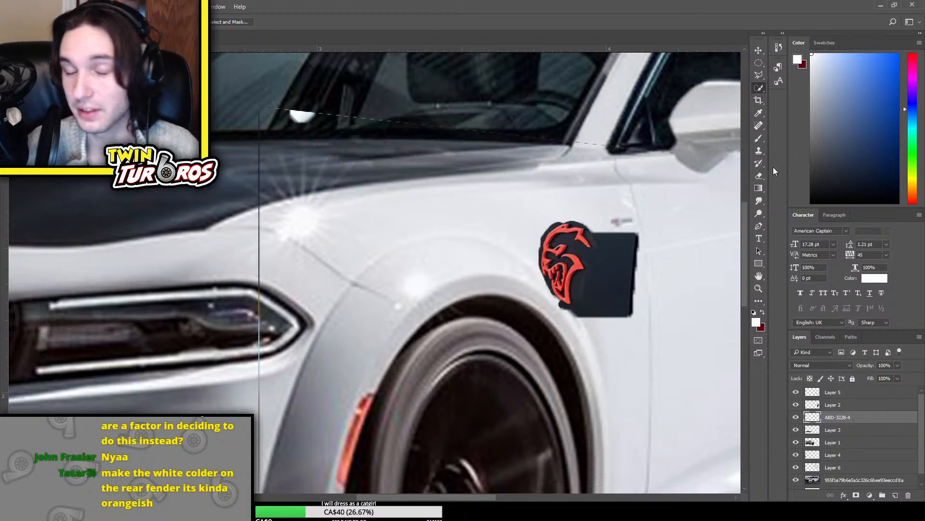
Move the cut-out Hellcat emblem slightly upward on the front fender with Free Transform
key("ctrl+t")
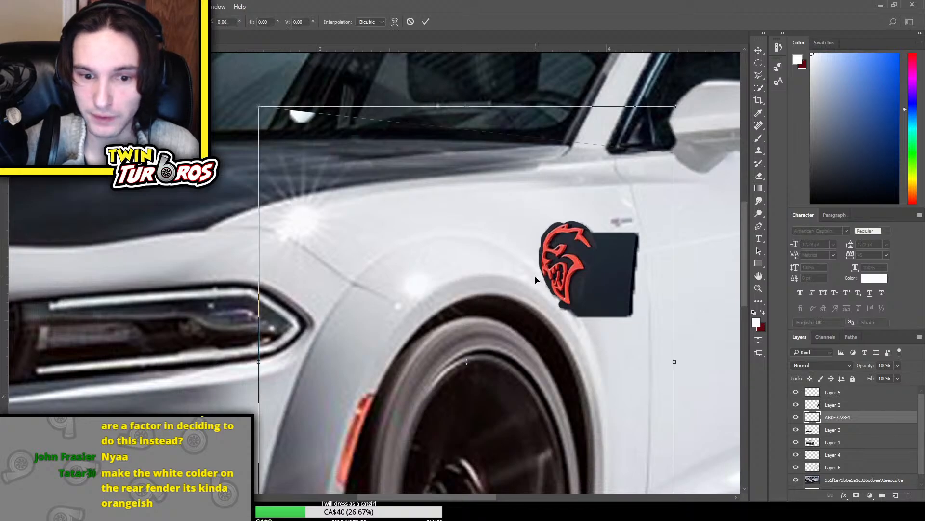
left_click_drag(486, 258, 492, 214)
key("Return")
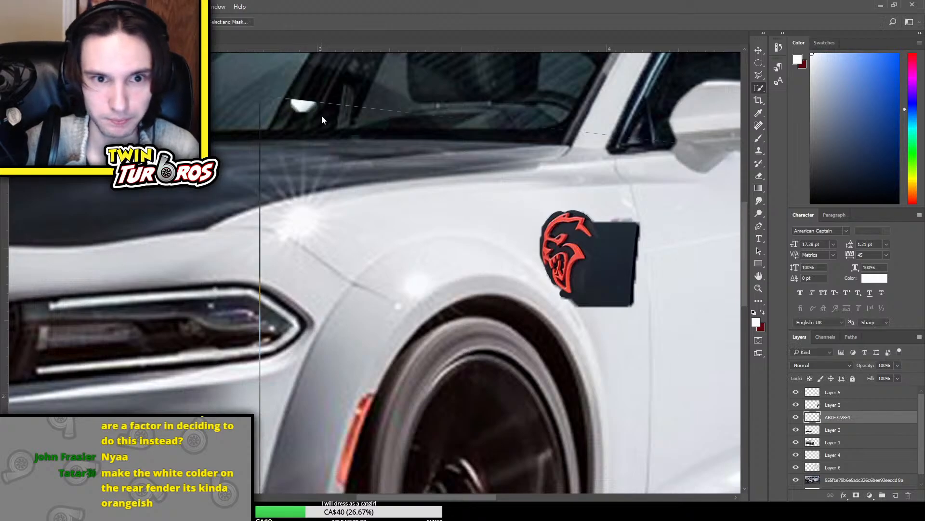
Erase the leftover photo outline around the fender and wheel and the rear edge of the emblem's black patch
key("e")
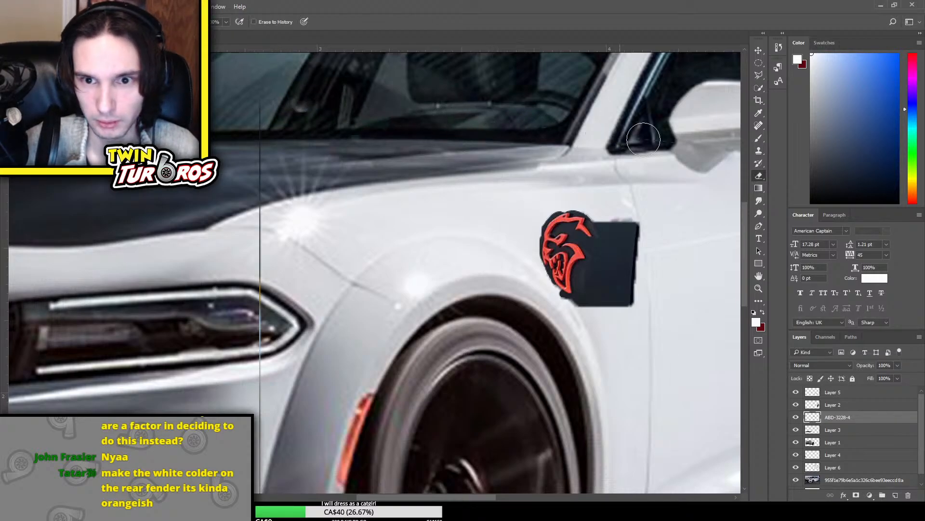
scroll(285, 255, "down", 3)
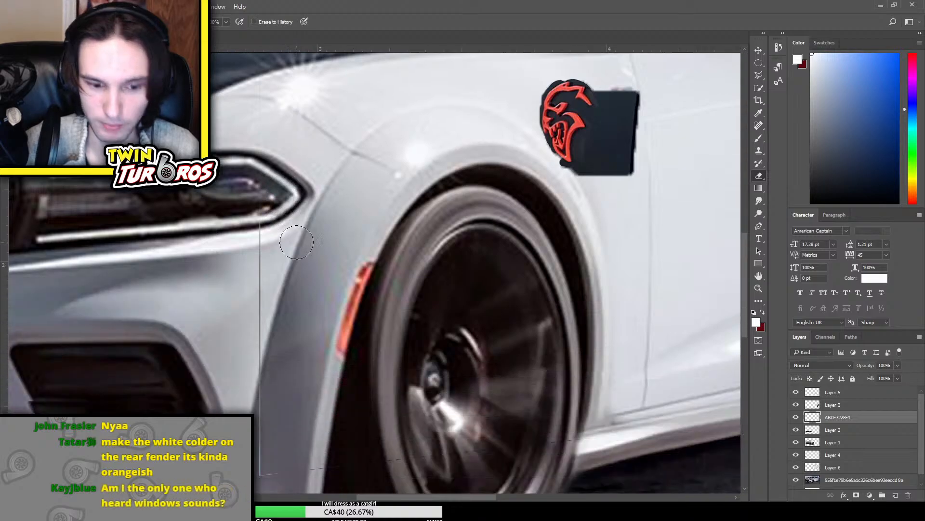
scroll(303, 243, "down", 2)
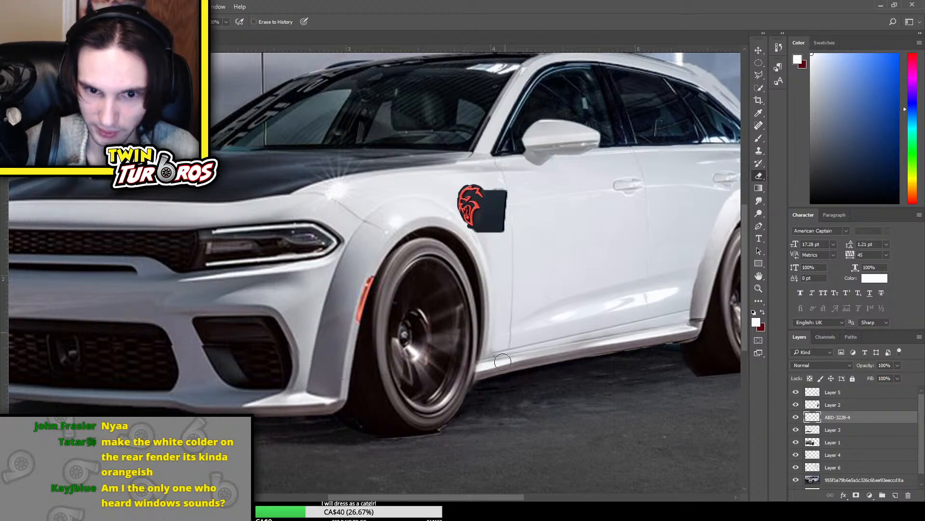
scroll(560, 149, "up", 1)
mouse_move(506, 217)
left_mouse_down()
mouse_move(501, 284)
mouse_move(509, 217)
mouse_move(504, 238)
left_mouse_up()
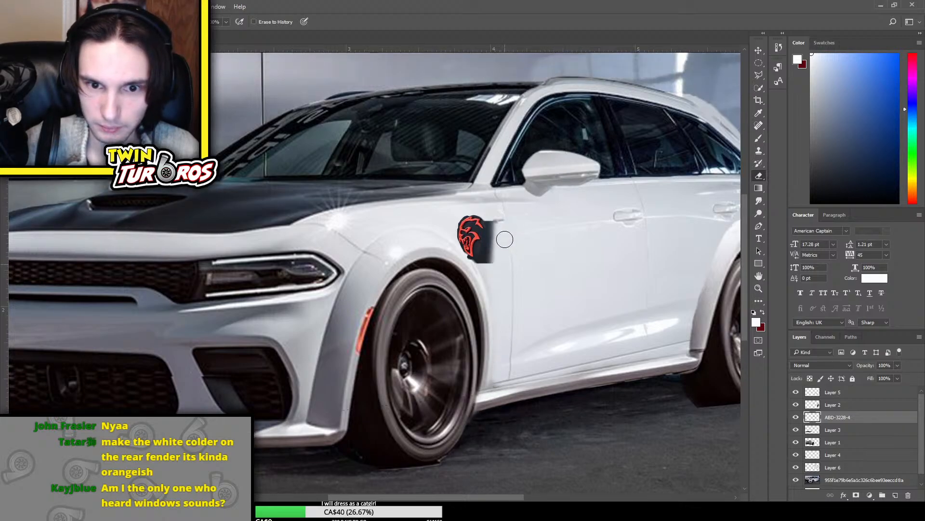
Scale the Hellcat emblem down, rotate it -1.67° and move it back toward the door gap on the front fender
scroll(544, 201, "up", 1)
key("ctrl+plus")
key("ctrl+t")
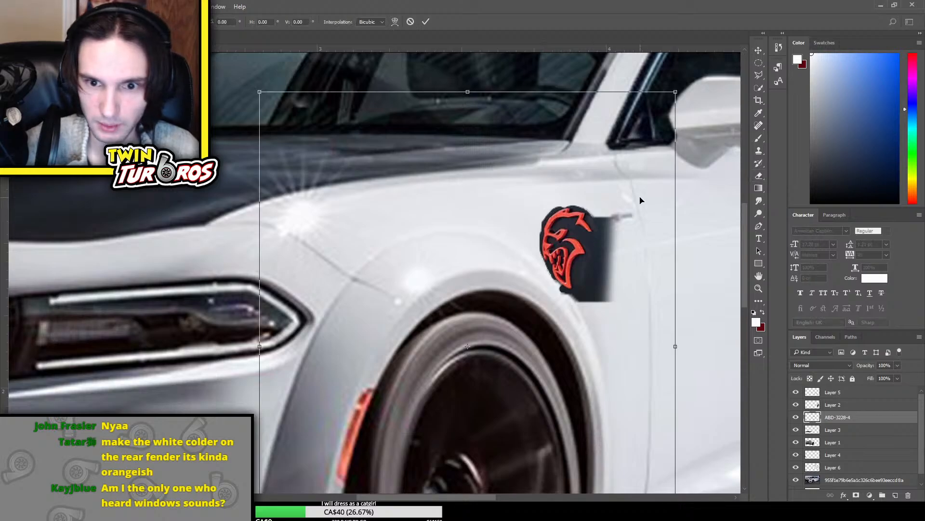
left_click_drag(676, 93, 629, 150)
left_click_drag(573, 220, 623, 183)
left_click_drag(715, 212, 722, 198)
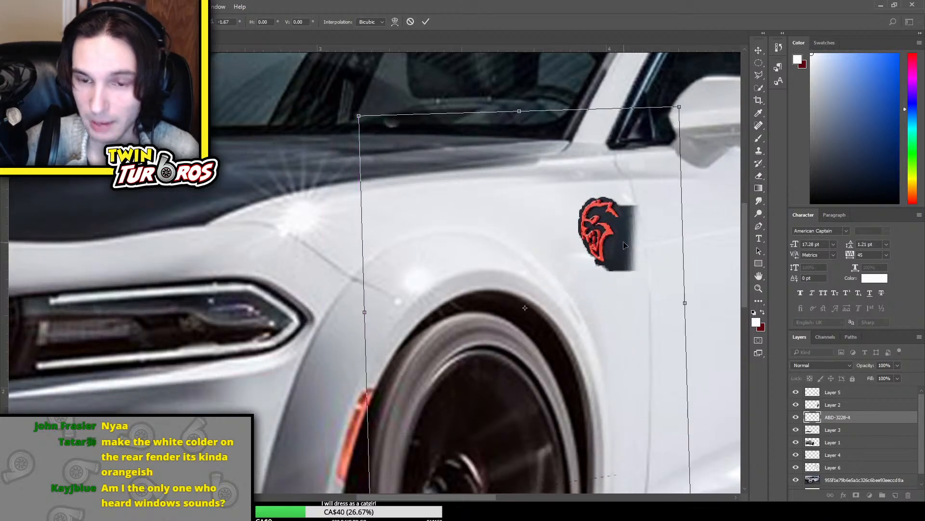
key("Return")
key("e")
key("ctrl+plus")
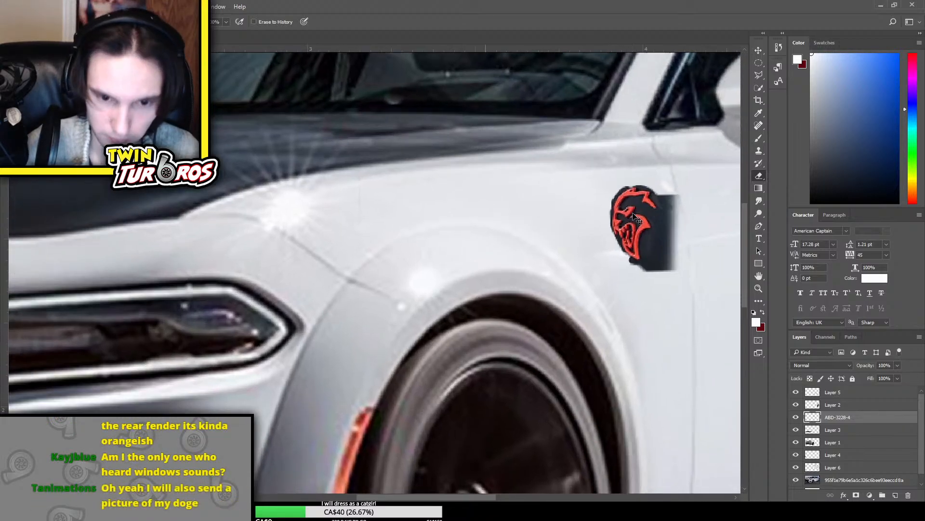
left_click_drag(480, 499, 526, 498)
scroll(324, 269, "up", 3)
key("w")
left_click_drag(438, 322, 440, 366)
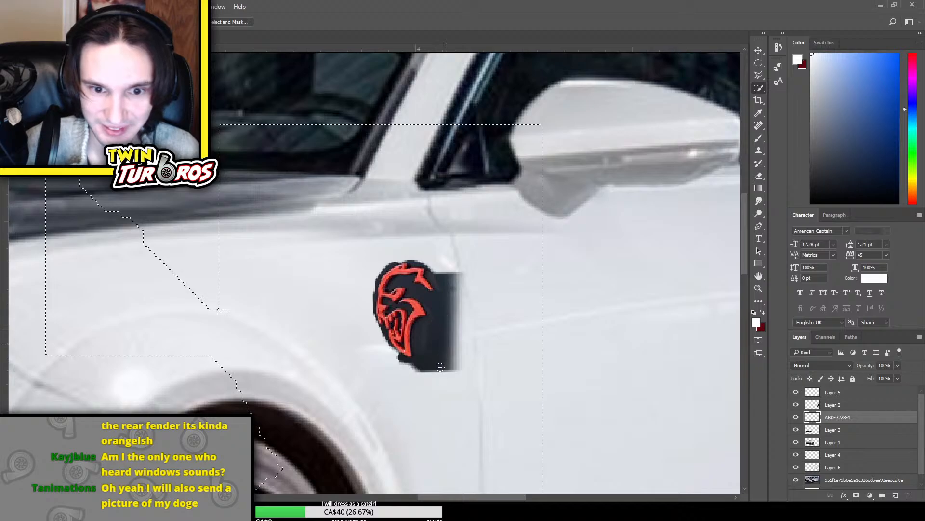
key("ctrl+d")
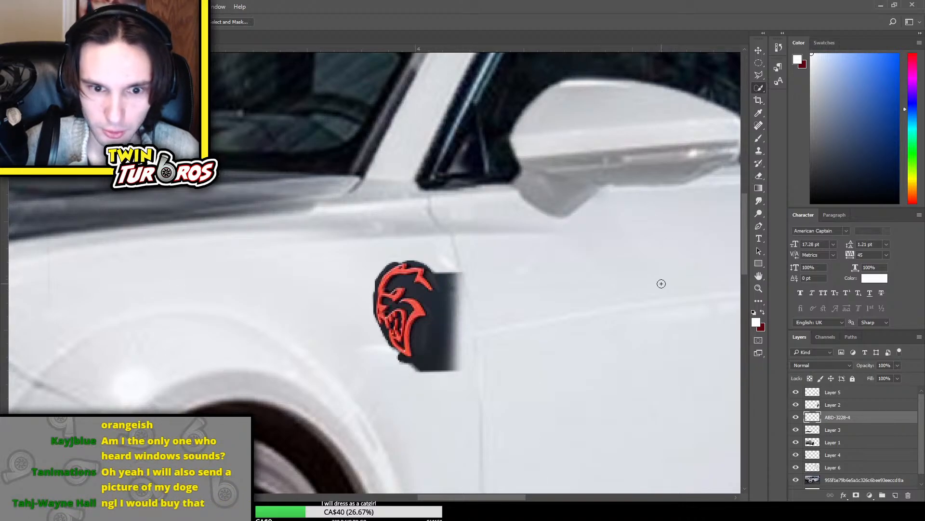
Outline the black areas inside the emblem's upper half with the Polygonal Lasso, exclude the red parts, clear the black and deselect
key("ctrl+plus")
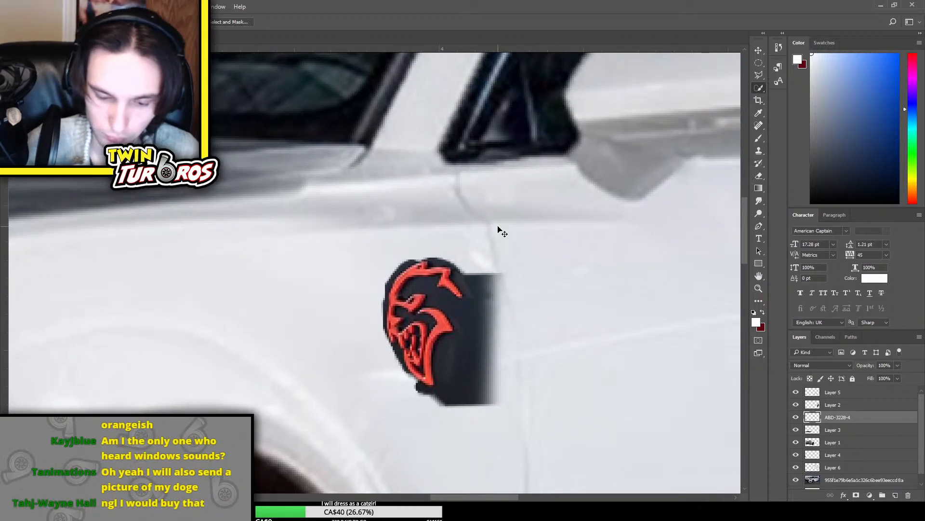
key("ctrl+plus")
left_click(758, 75)
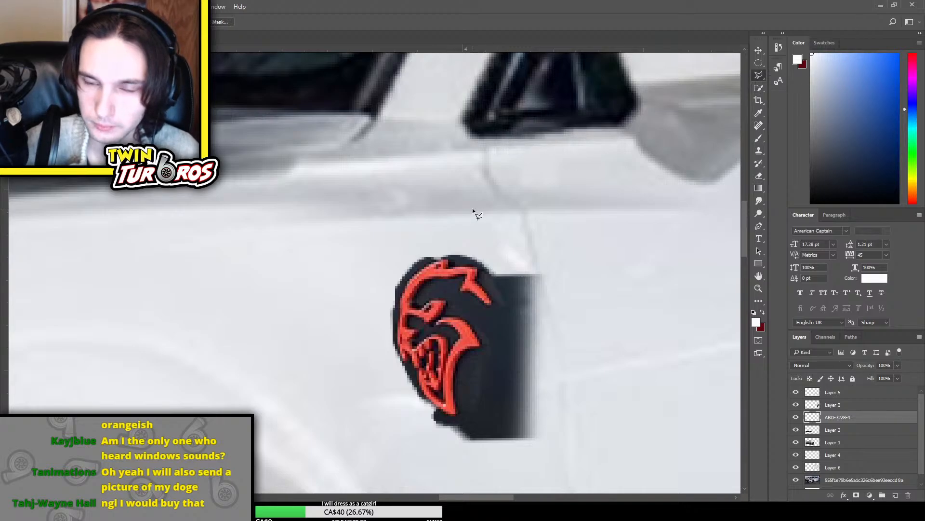
left_click(477, 282)
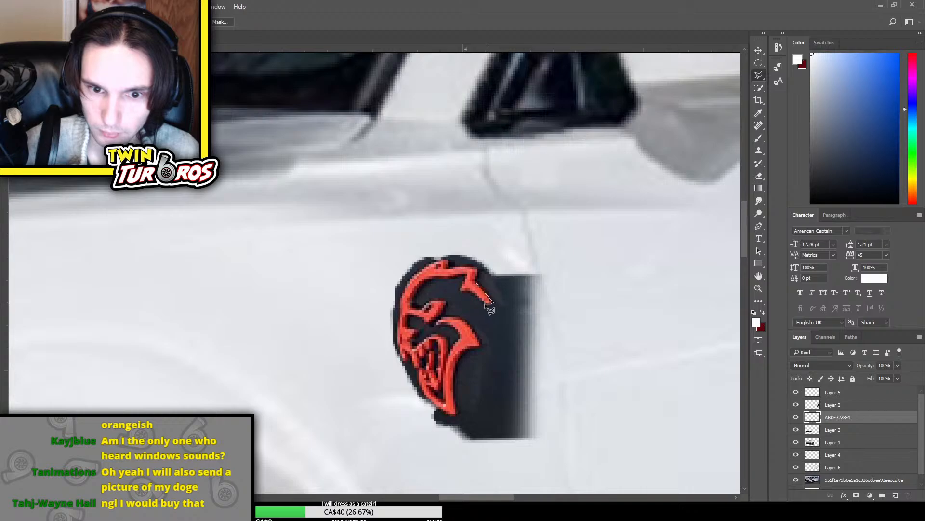
left_click(481, 300)
left_click(476, 294)
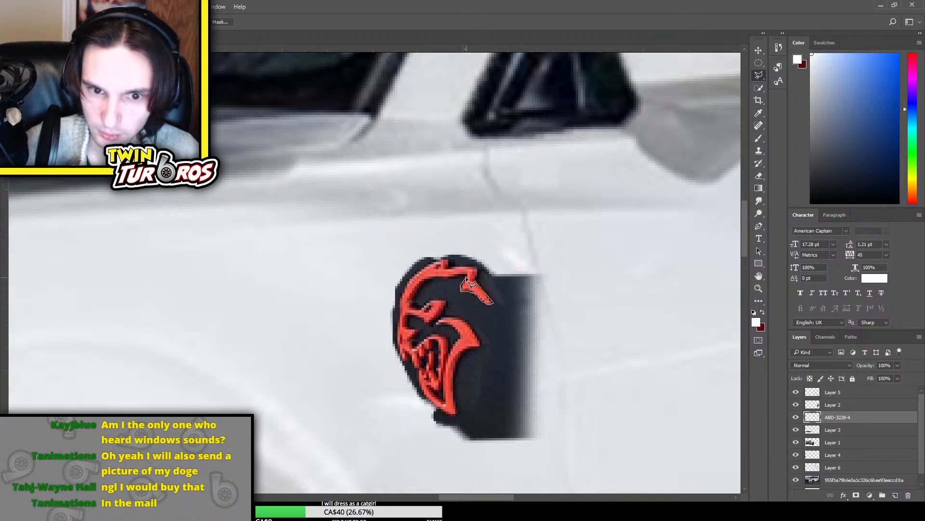
left_click(463, 276)
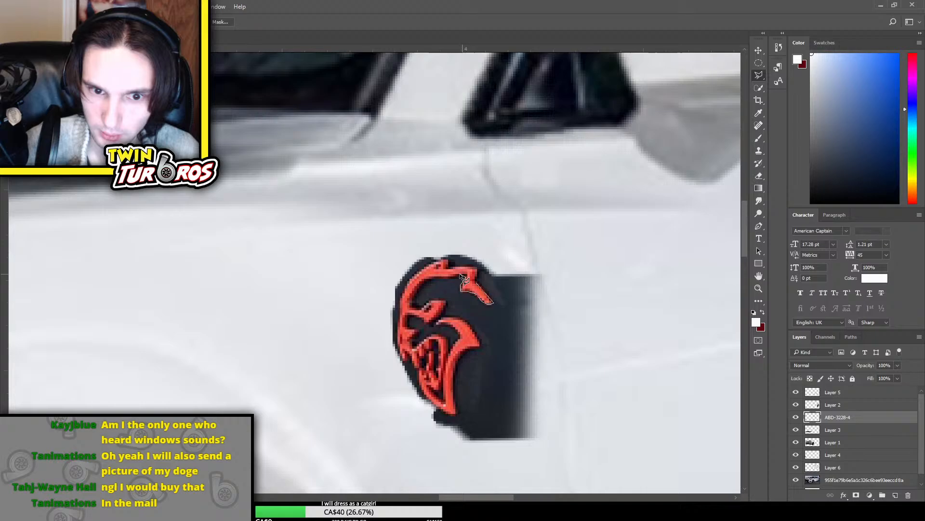
left_click(427, 279)
left_click(417, 289)
left_click(413, 299)
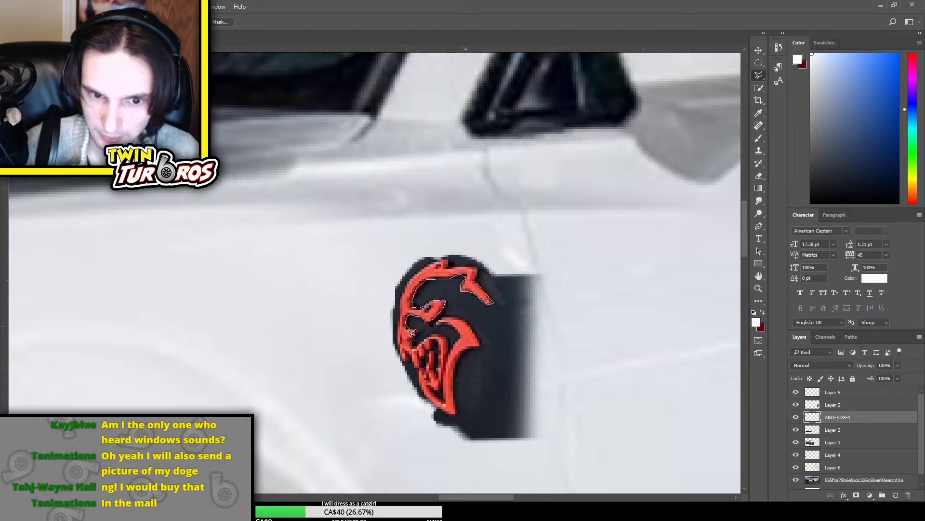
double_click(424, 336)
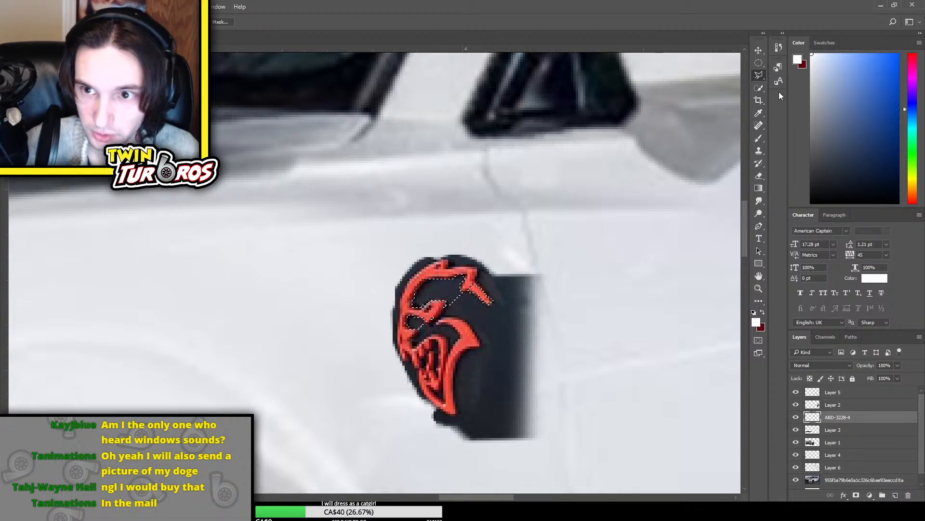
left_click(759, 87)
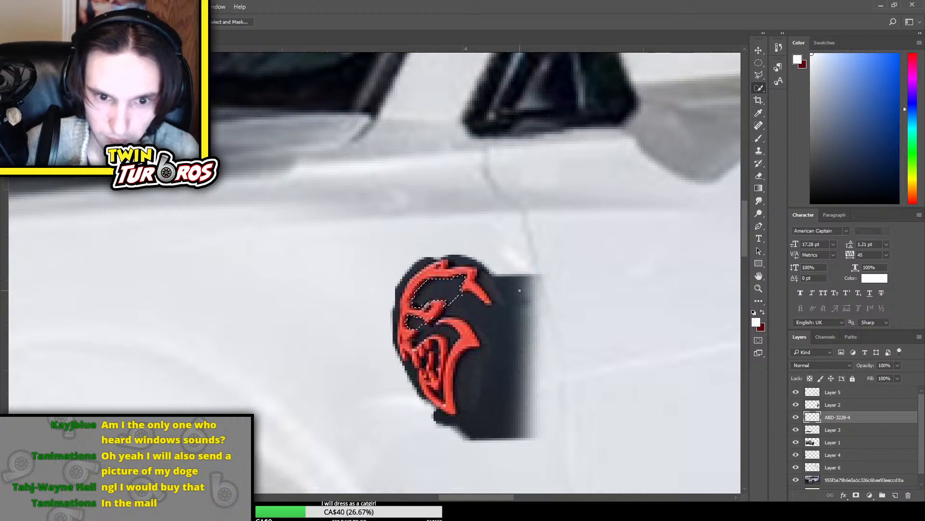
key("alt+BackSpace")
key("ctrl+d")
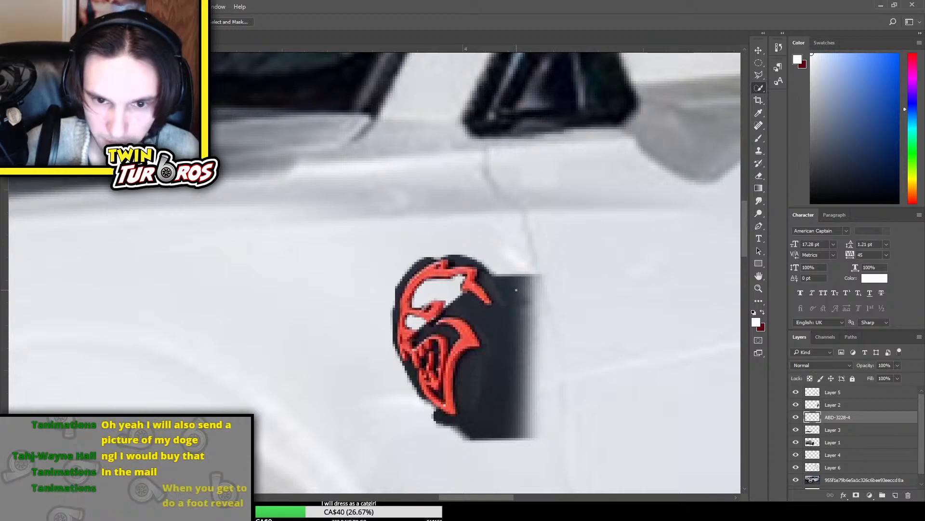
key("e")
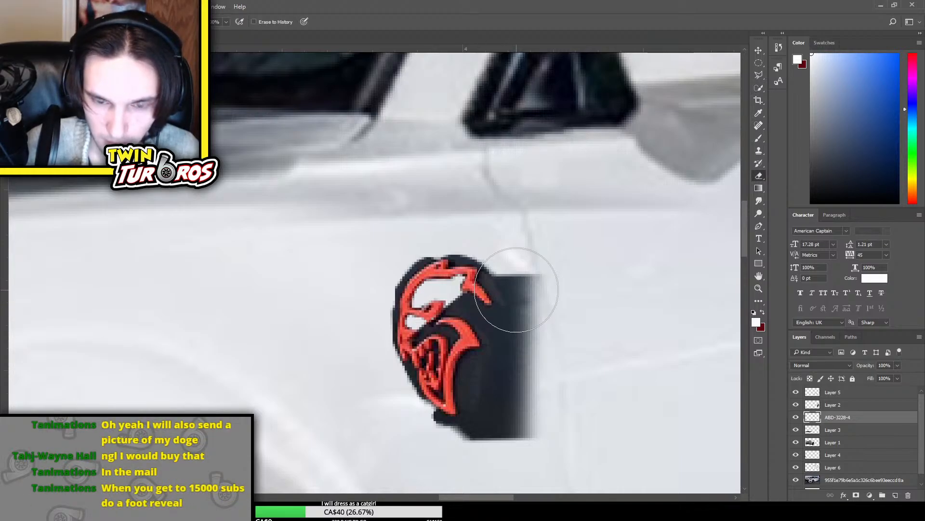
left_click(758, 88)
left_click_drag(532, 321, 529, 410)
key("ctrl+d")
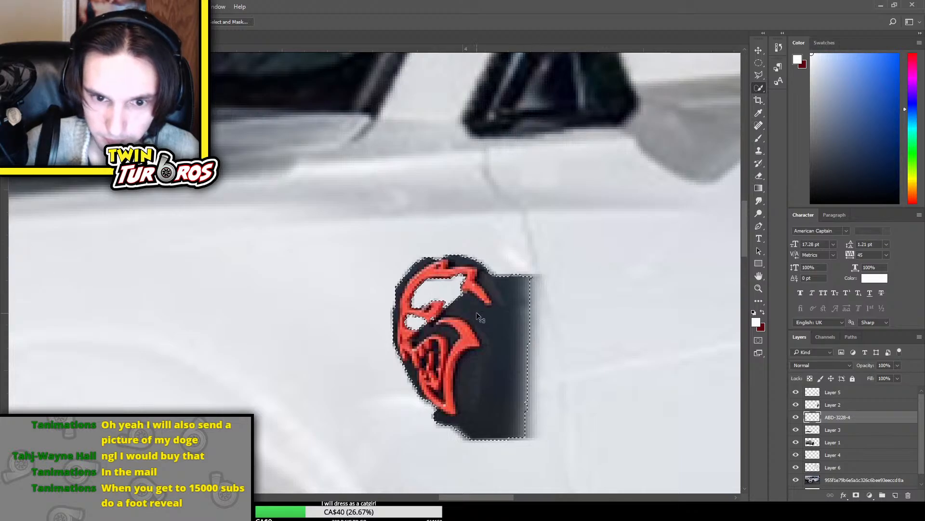
mouse_move(477, 313)
left_mouse_down()
mouse_move(450, 303)
mouse_move(475, 285)
mouse_move(469, 274)
mouse_move(484, 295)
mouse_move(459, 300)
mouse_move(436, 269)
mouse_move(407, 292)
left_mouse_up()
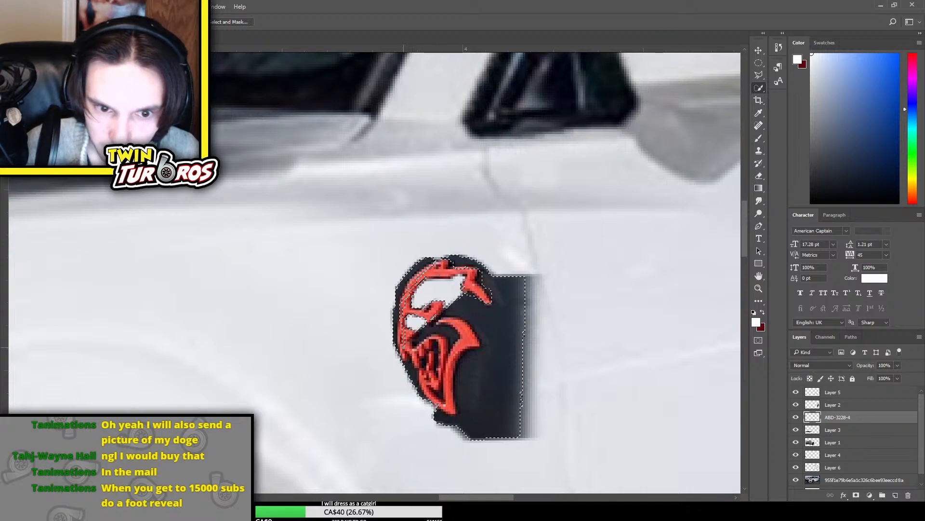
left_click_drag(404, 348, 444, 404)
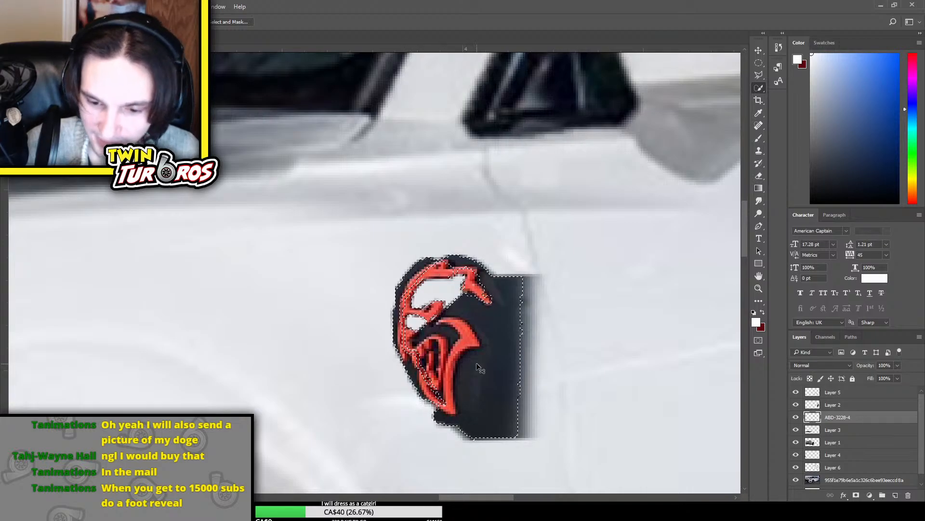
key("ctrl+d")
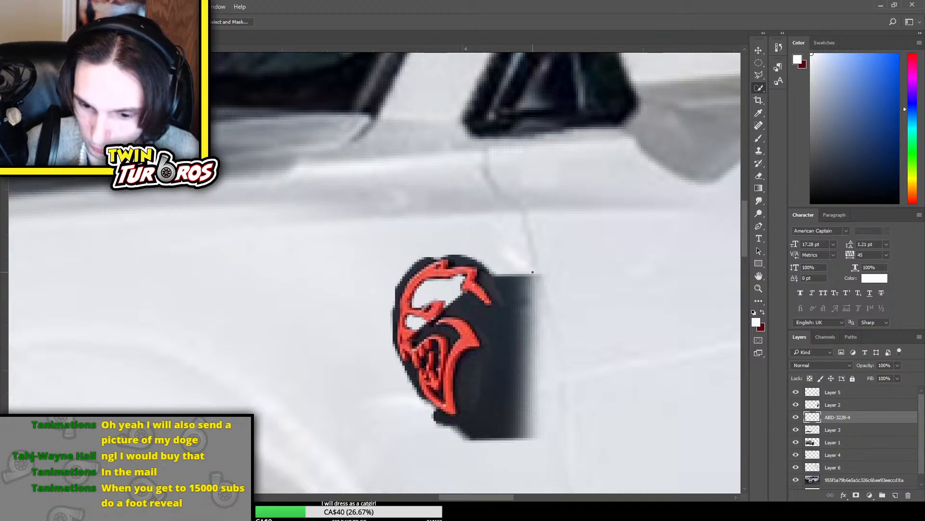
Toggle the red Hellcat emblem layer off and on to compare it with the bare front fender
scroll(536, 267, "up", 2)
scroll(540, 260, "down", 3)
scroll(540, 259, "up", 3)
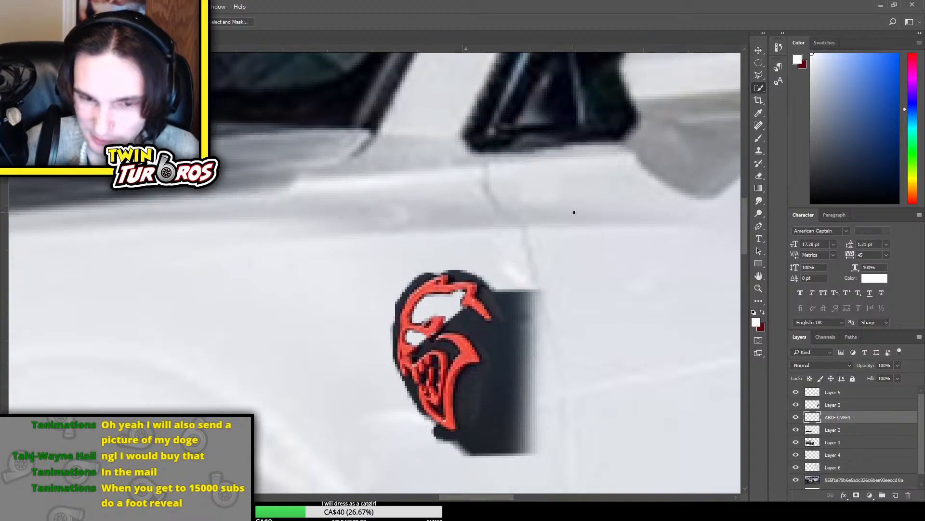
key("ctrl+d")
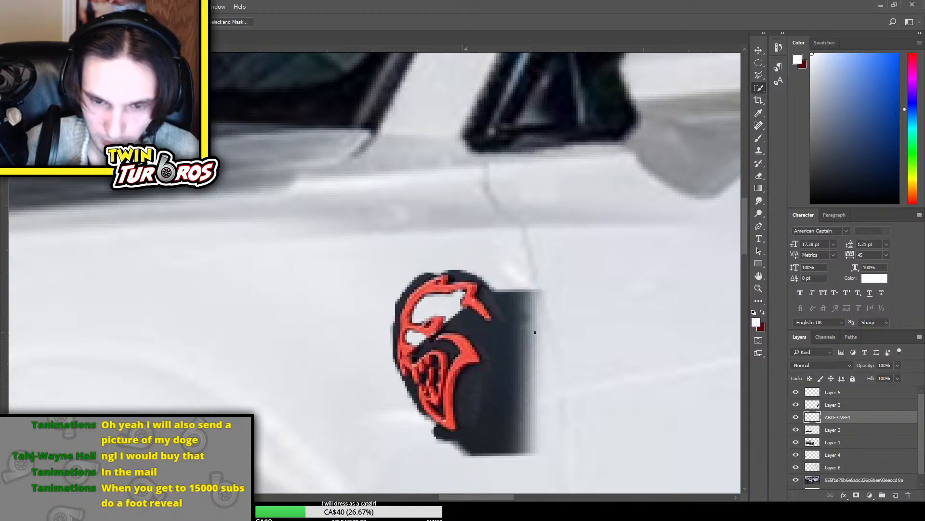
key("e")
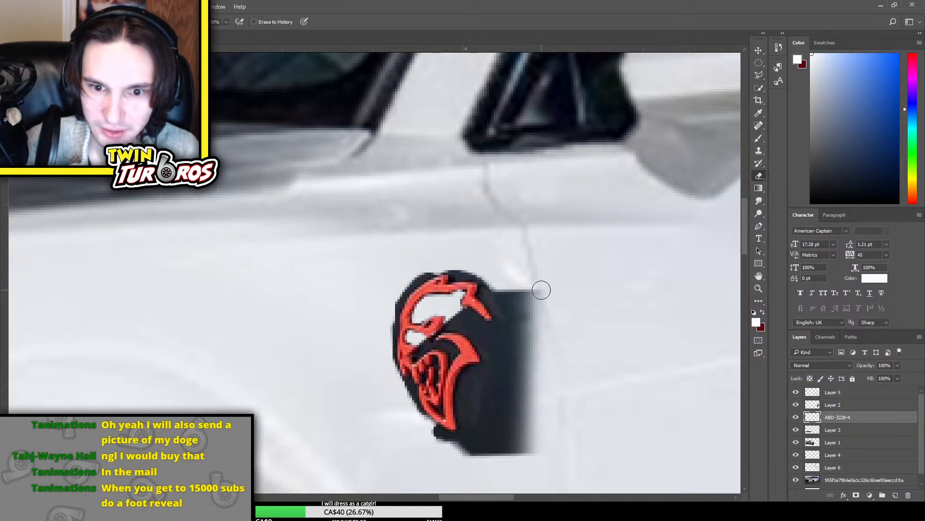
left_click(796, 418)
left_click(796, 418)
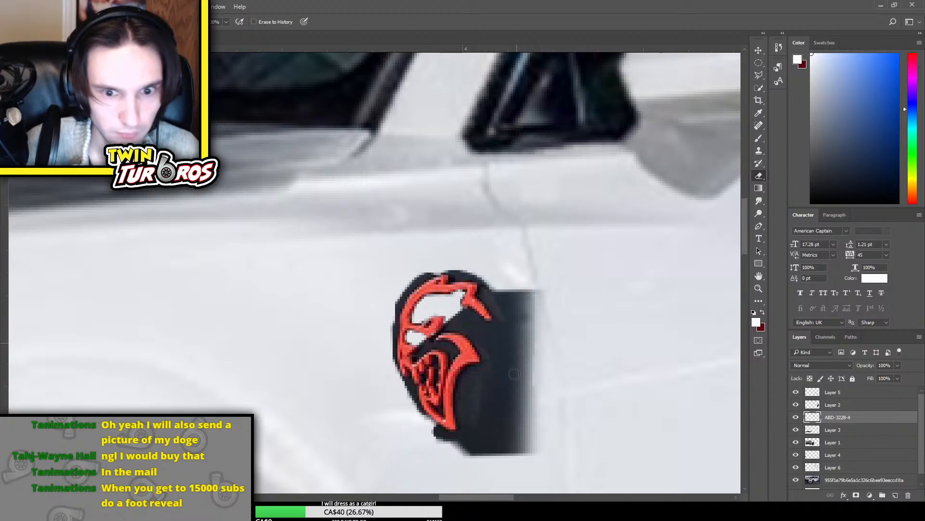
left_click(794, 416)
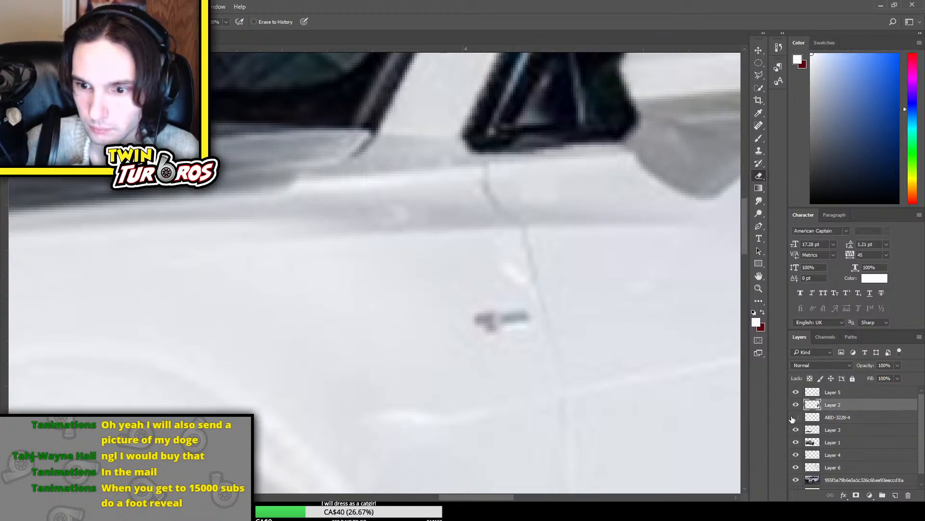
left_click(796, 417)
left_click(797, 417)
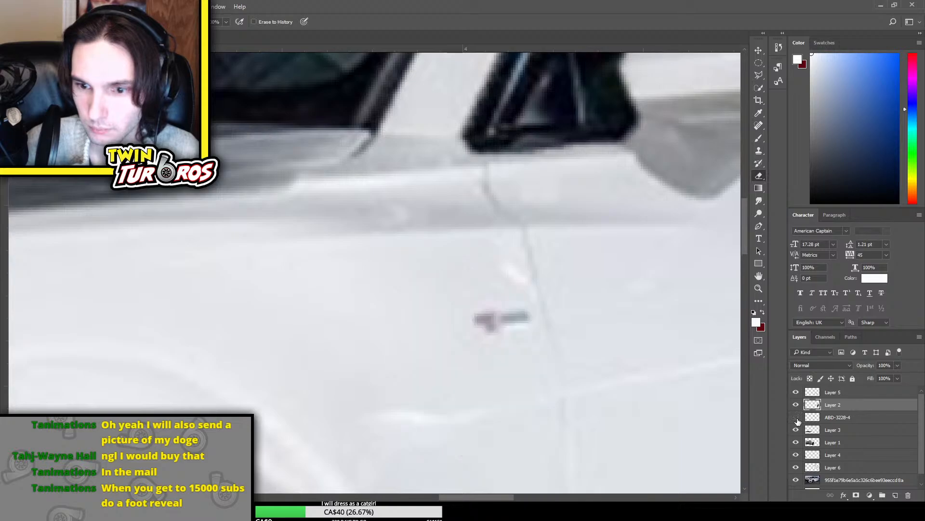
left_click(796, 417)
left_click(820, 417)
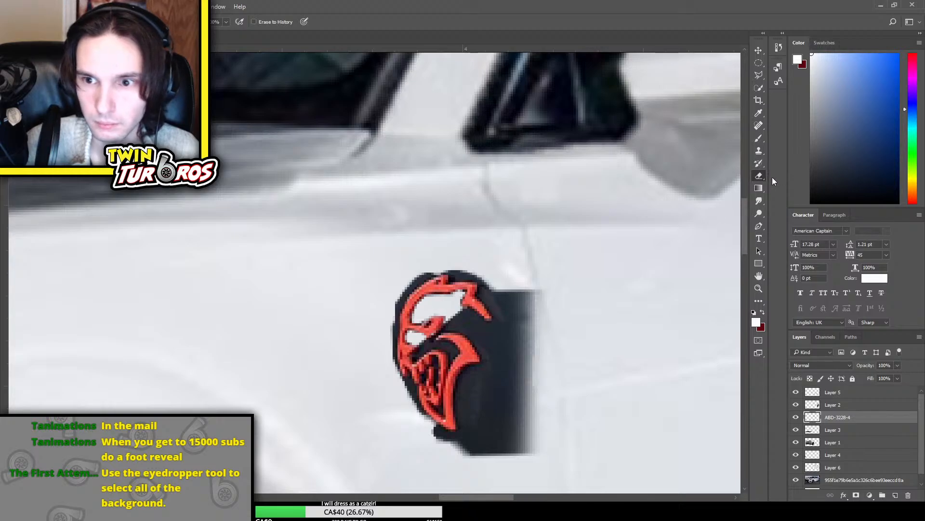
left_click(796, 417)
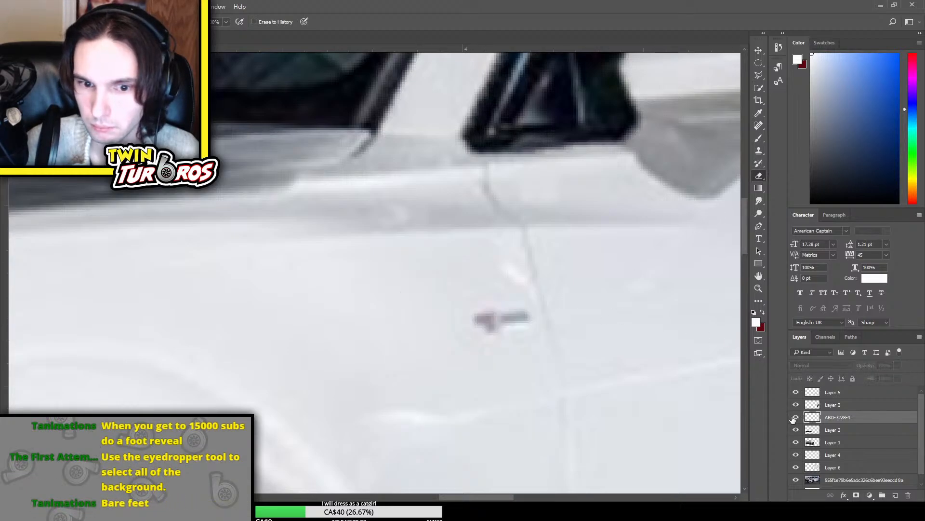
left_click(796, 417)
Make the ABD-3228-4 emblem layer active and sample its dark backing patch as the foreground colour with the Eyedropper
left_click(851, 408)
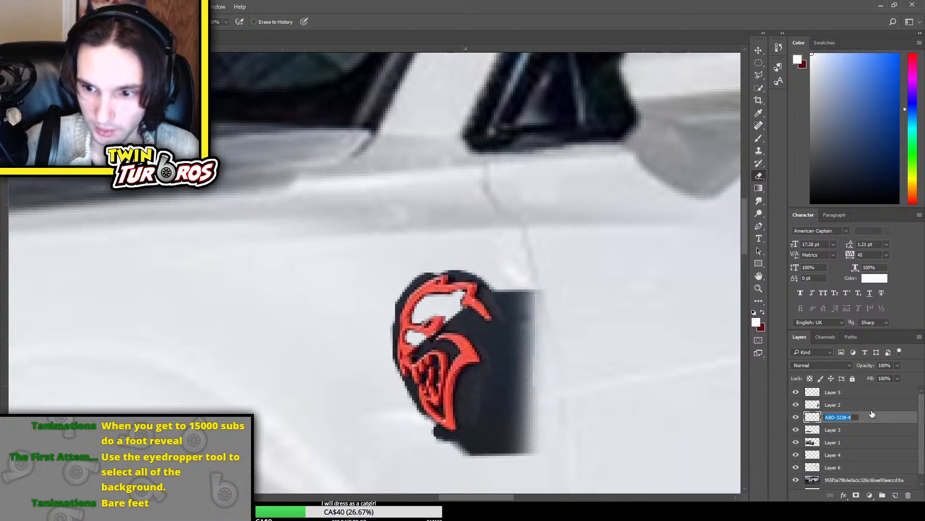
left_click(896, 407)
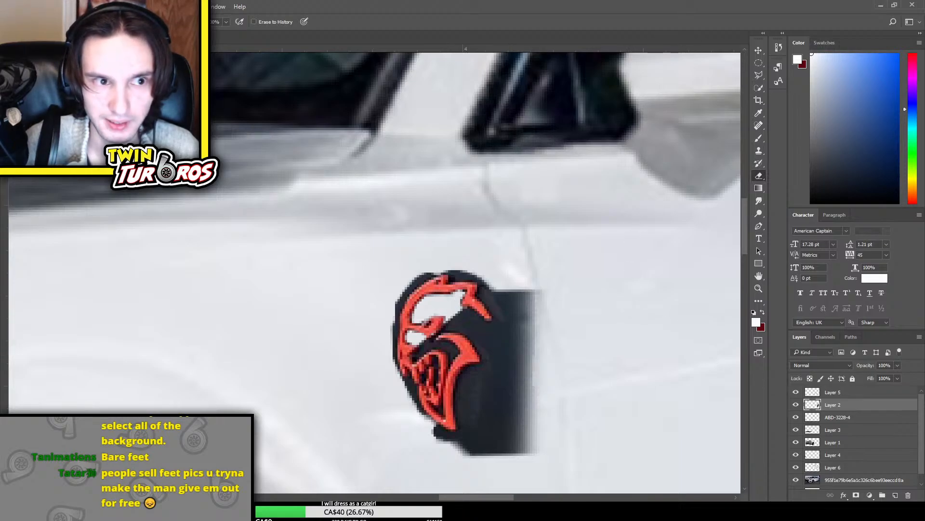
key("i")
left_click(470, 394)
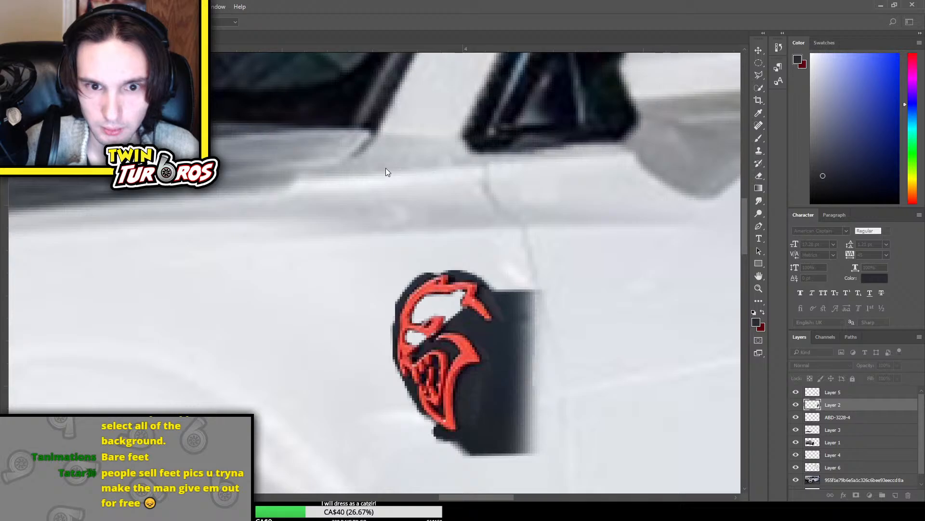
key("e")
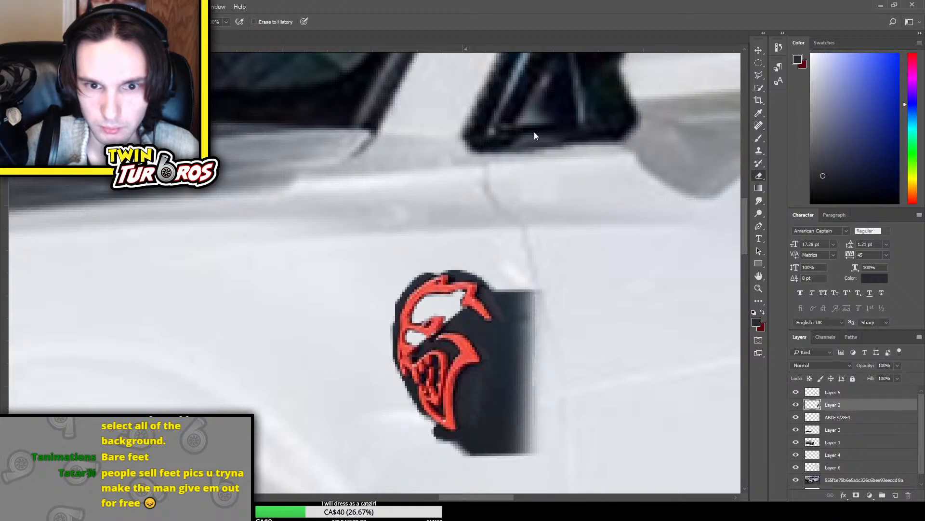
left_click(796, 405)
left_click(796, 405)
left_click(858, 418)
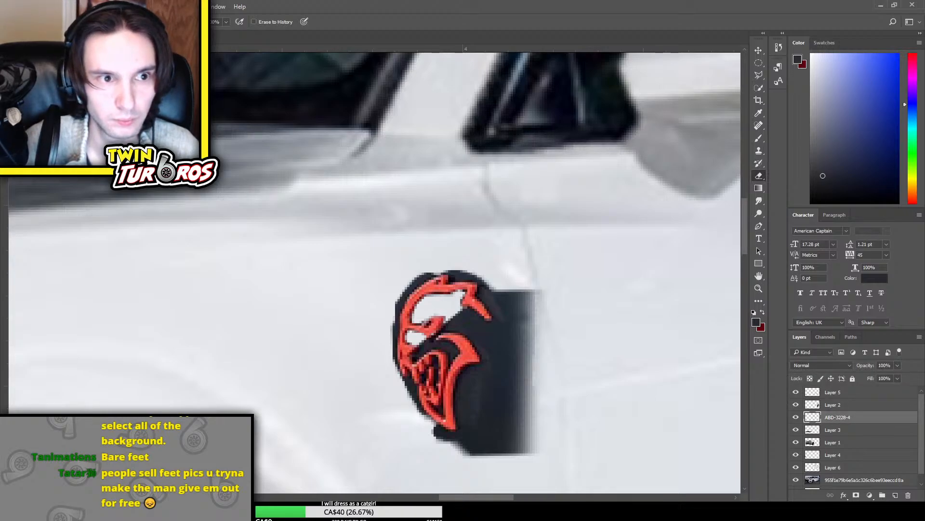
left_click(755, 322)
left_click(490, 385)
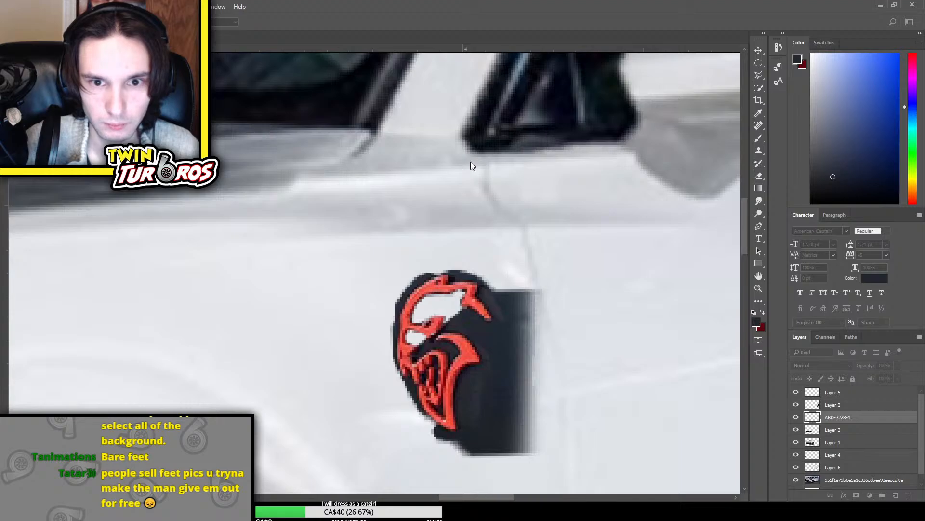
left_click(516, 367)
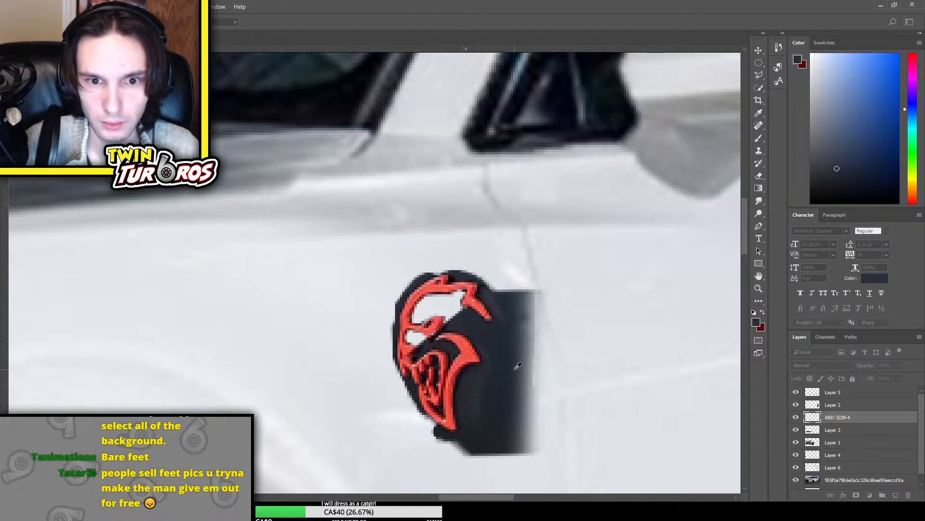
left_click(541, 137)
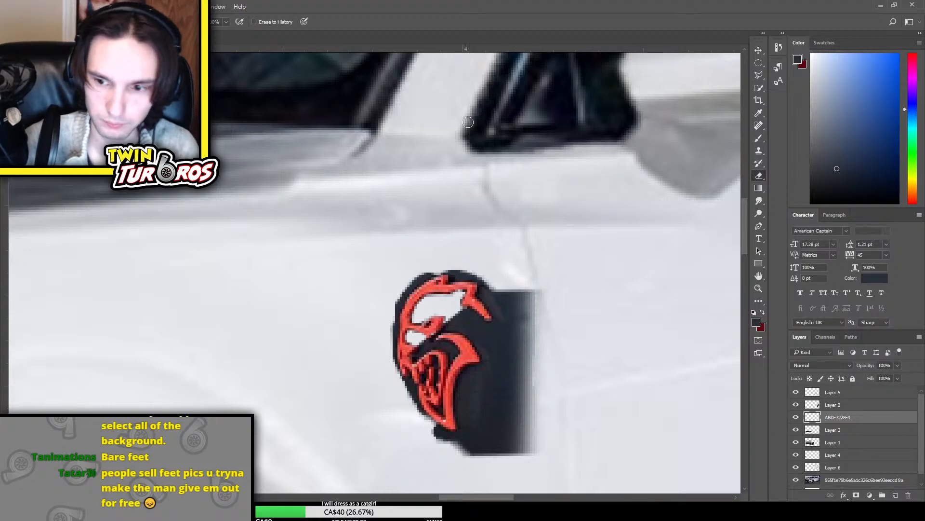
Delete the red Hellcat emblem layer and place the black Hellcat logo image with the red eye in its stead
key("Delete")
key("ctrl+0")
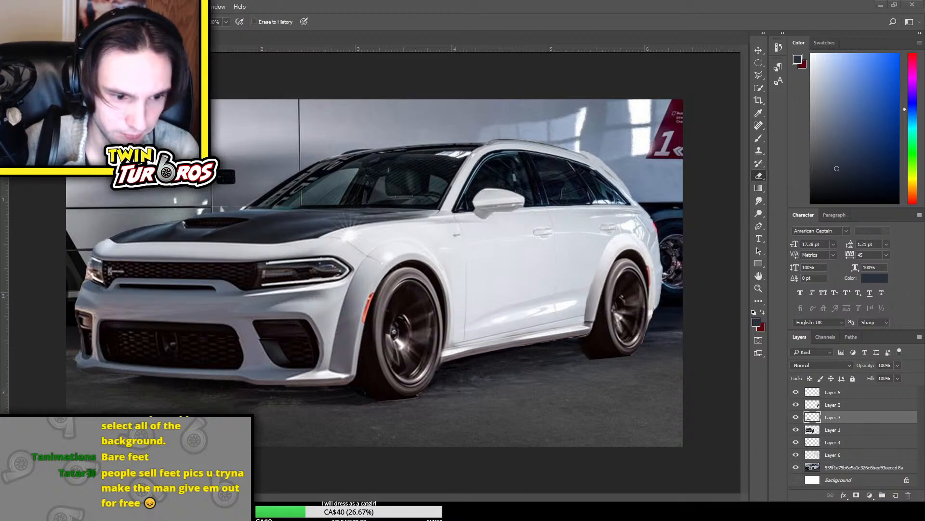
key("Return")
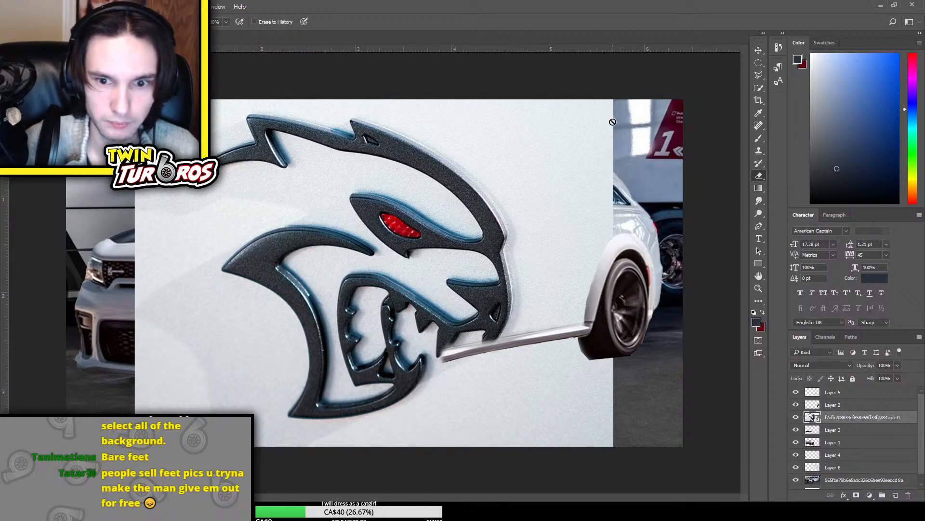
Scale the placed Hellcat logo down, distort its corners to the fender's perspective and move it onto the front fender above the wheel
key("ctrl+t")
left_click_drag(613, 100, 432, 260)
left_click(440, 380)
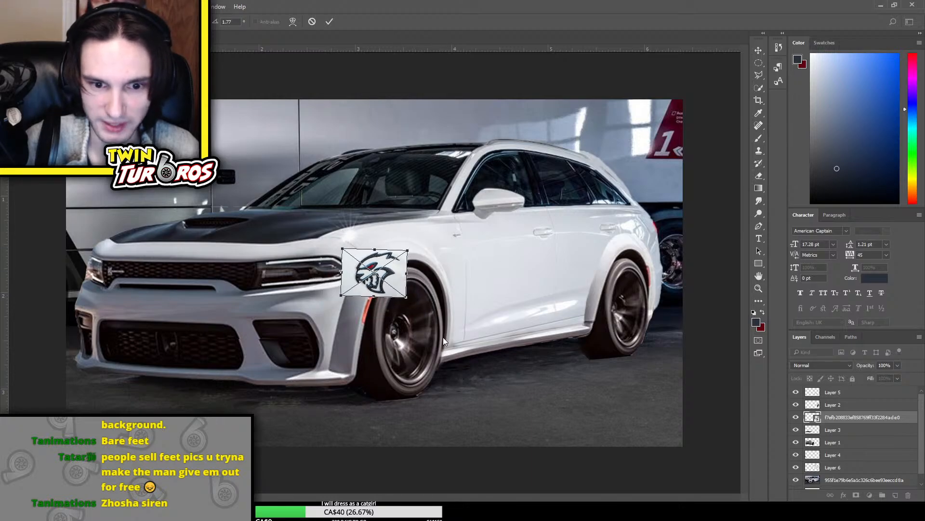
left_click_drag(409, 296, 407, 287)
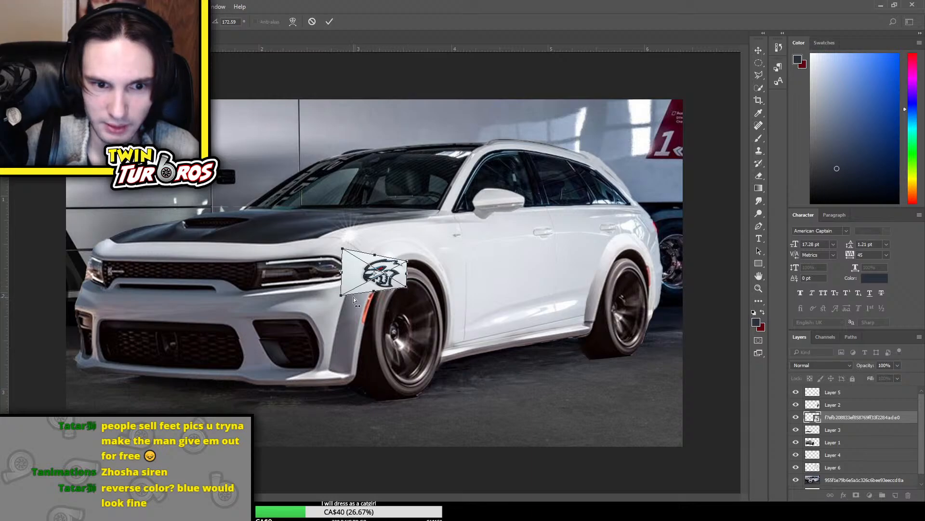
mouse_move(344, 297)
left_mouse_down()
mouse_move(320, 312)
mouse_move(348, 303)
left_mouse_up()
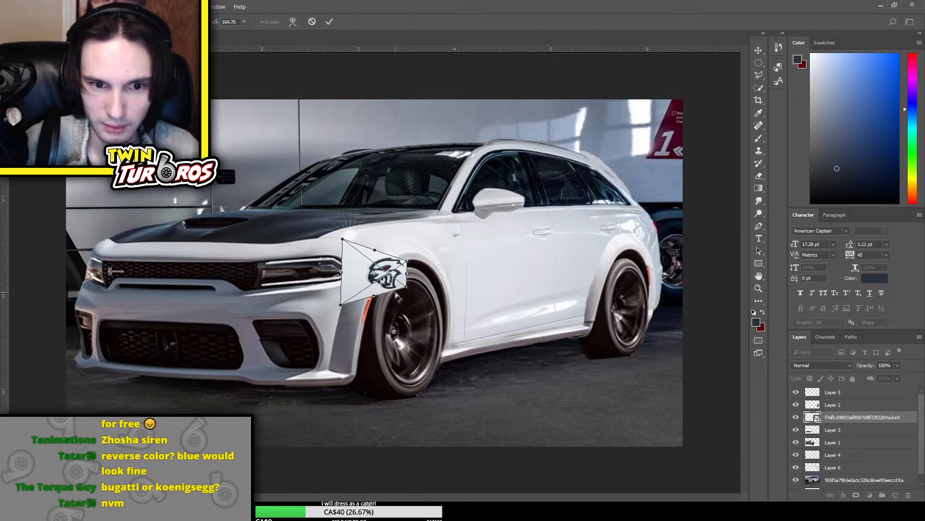
left_click_drag(388, 279, 455, 233)
key("Return")
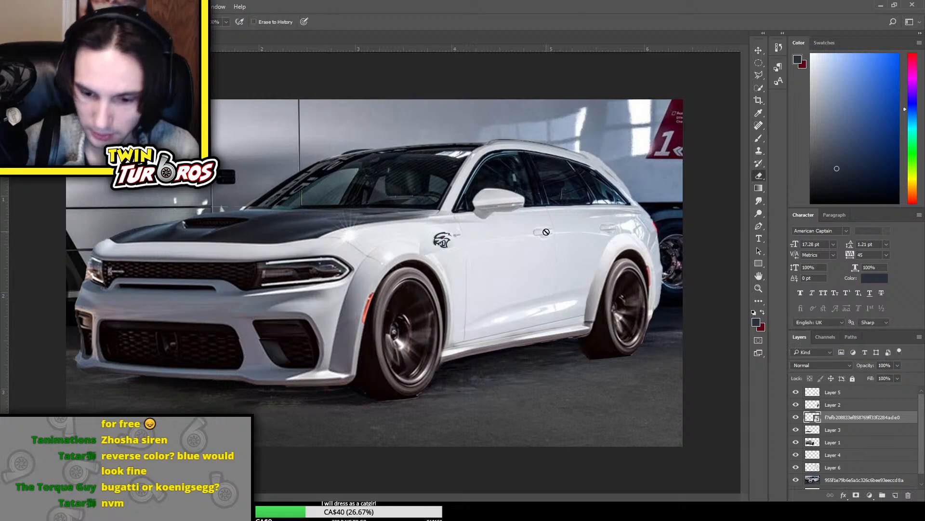
Move the Hellcat logo back toward the front door gap and erase the pale photo background around it
key("e")
scroll(547, 232, "up", 4)
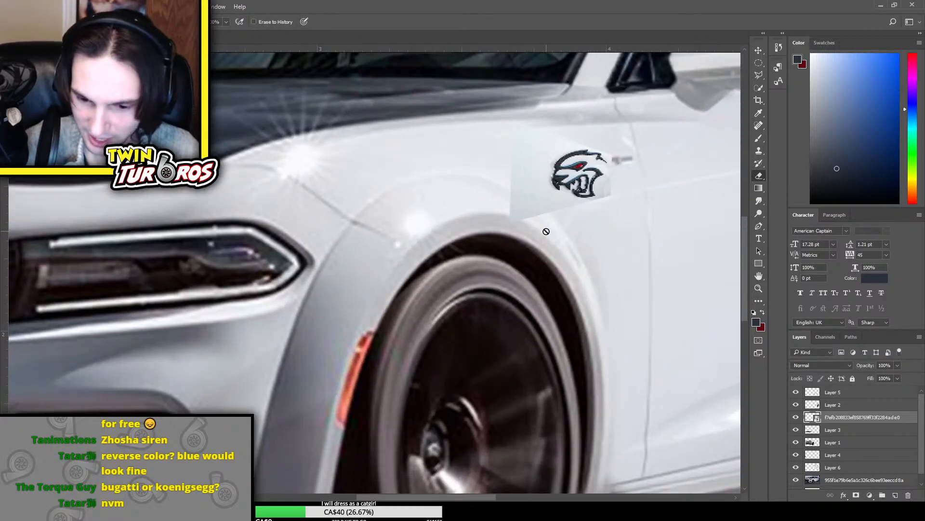
scroll(547, 231, "up", 3)
left_click_drag(409, 499, 457, 482)
key("ctrl+t")
left_click_drag(341, 312, 362, 308)
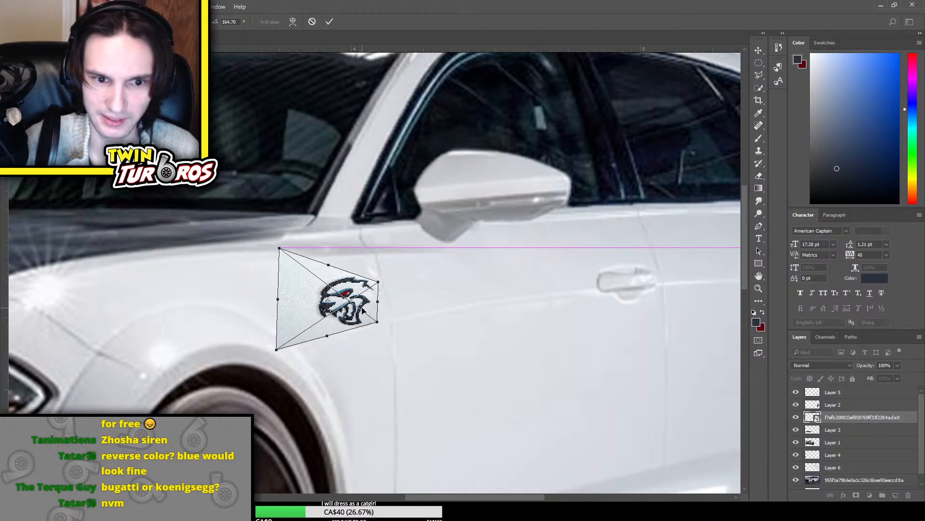
key("Return")
key("e")
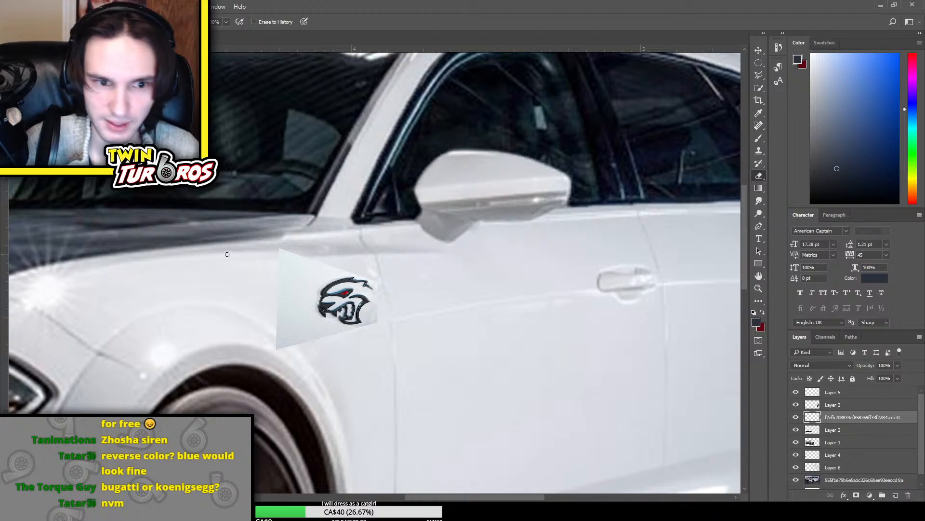
mouse_move(280, 246)
left_mouse_down()
mouse_move(277, 344)
mouse_move(283, 322)
mouse_move(298, 335)
mouse_move(311, 239)
mouse_move(295, 260)
mouse_move(362, 258)
mouse_move(396, 283)
mouse_move(386, 329)
mouse_move(320, 346)
mouse_move(383, 331)
left_mouse_up()
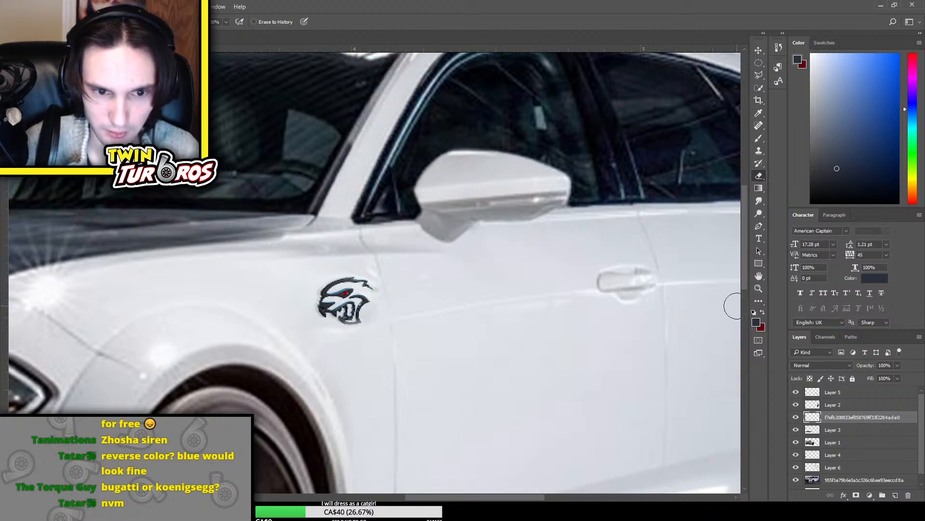
Fine-tune the Hellcat logo's width and height on the front fender with Free Transform
key("ctrl+t")
left_click_drag(380, 299, 359, 300)
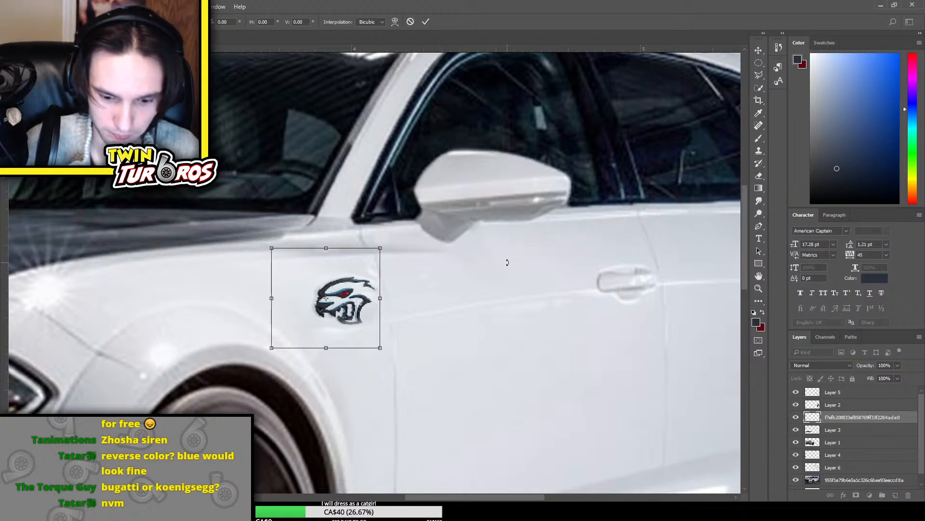
key("Return")
key("e")
scroll(507, 262, "down", 5)
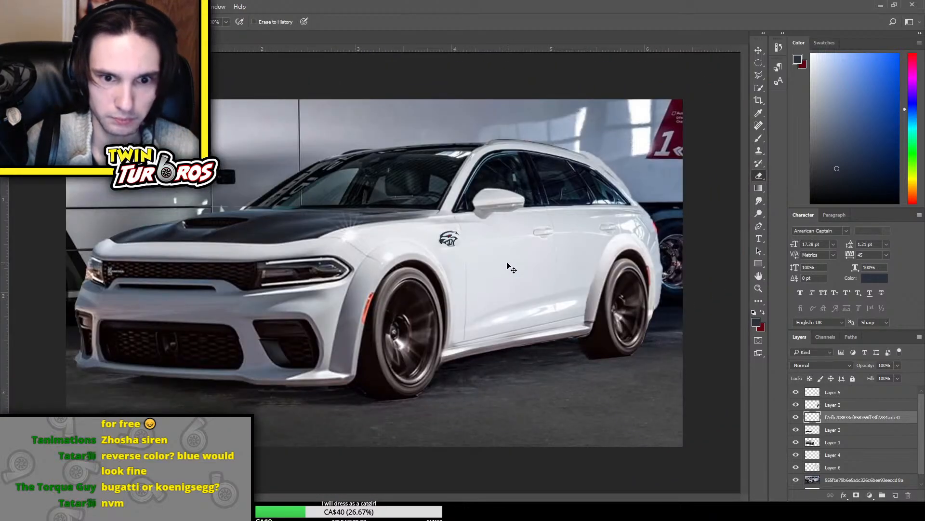
key("ctrl+t")
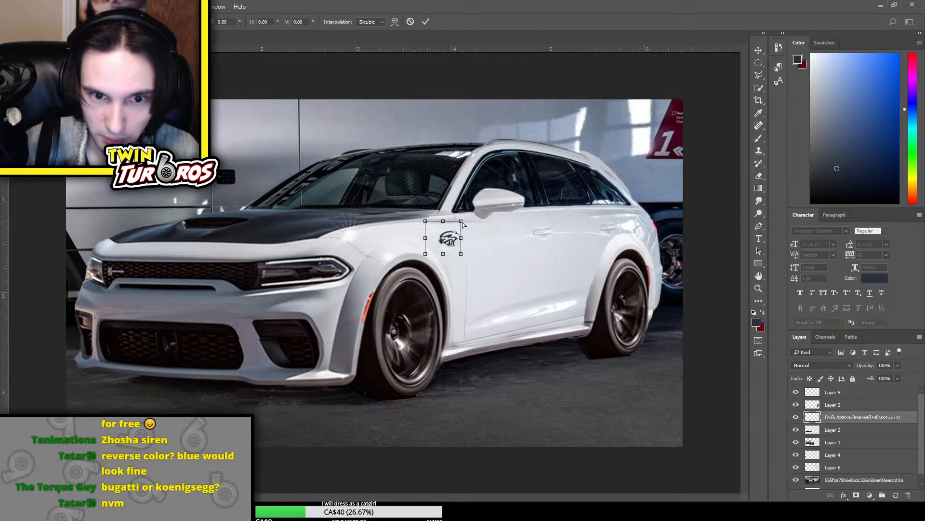
left_click_drag(462, 221, 462, 249)
key("Return")
key("e")
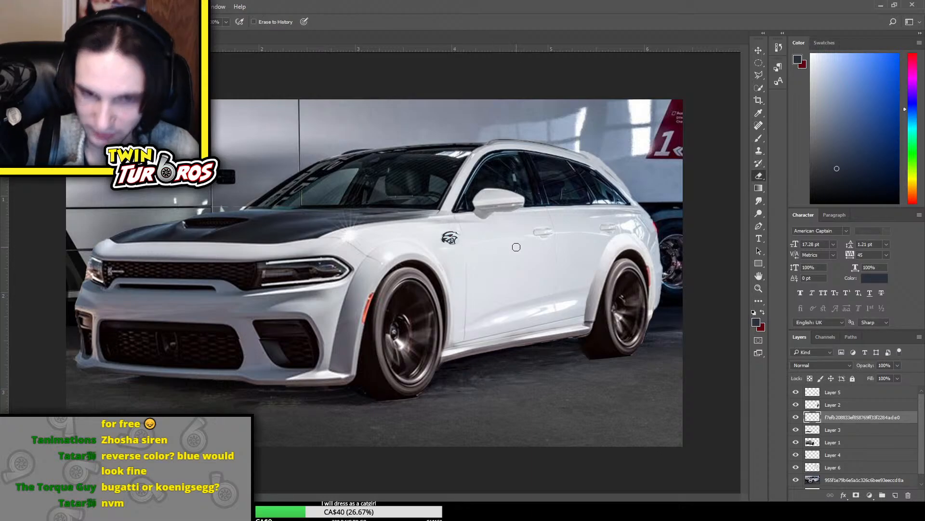
Select the rear wheel-arch flare on Layer 2 with the Quick Selection tool and copy it onto a new layer
scroll(516, 248, "up", 5)
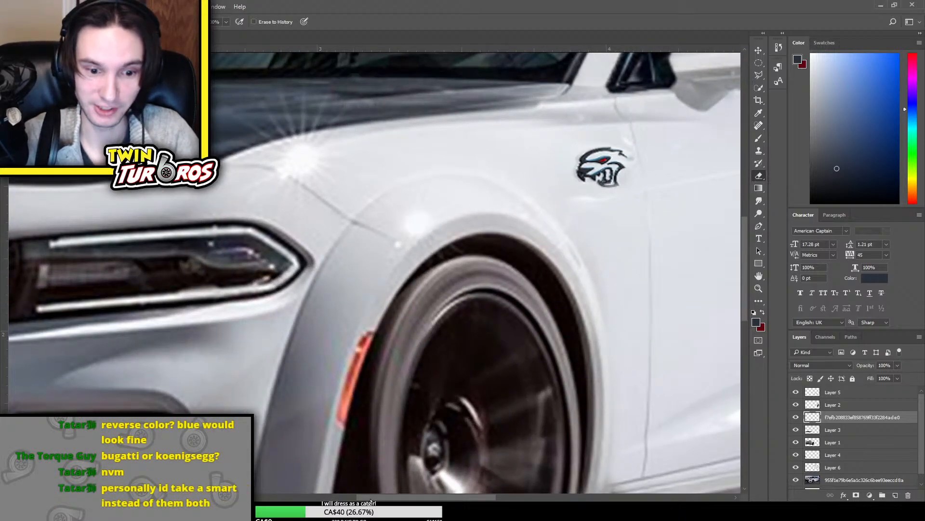
left_click_drag(371, 498, 492, 496)
scroll(524, 273, "up", 2)
scroll(524, 272, "down", 1)
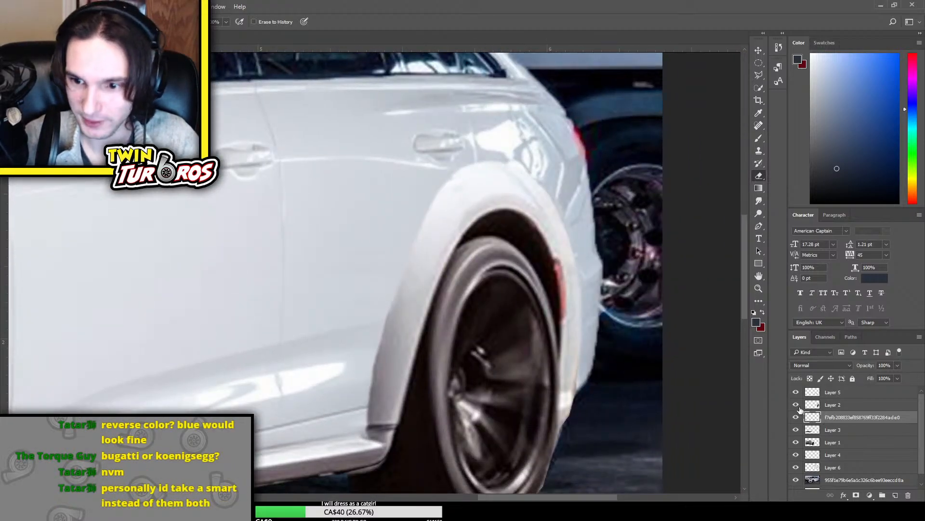
left_click(833, 405)
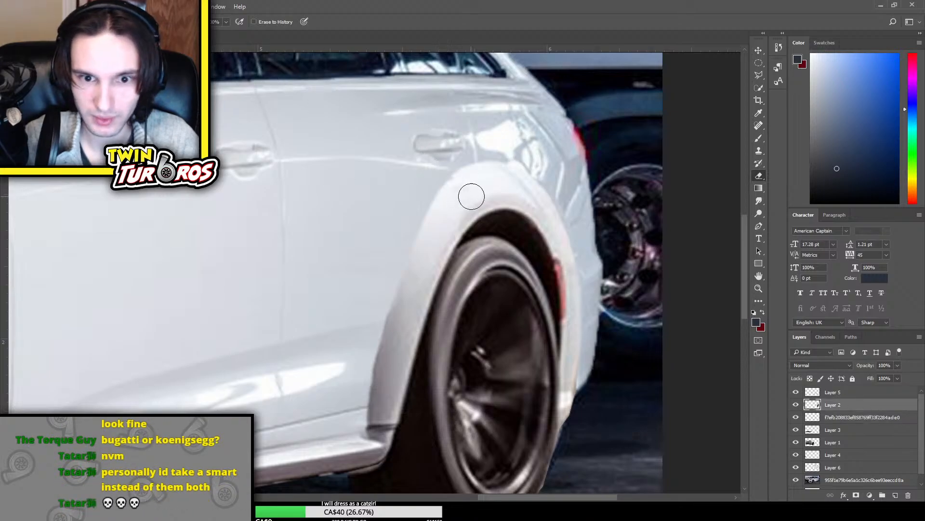
key("w")
mouse_move(454, 217)
left_mouse_down()
mouse_move(427, 258)
mouse_move(424, 285)
left_mouse_up()
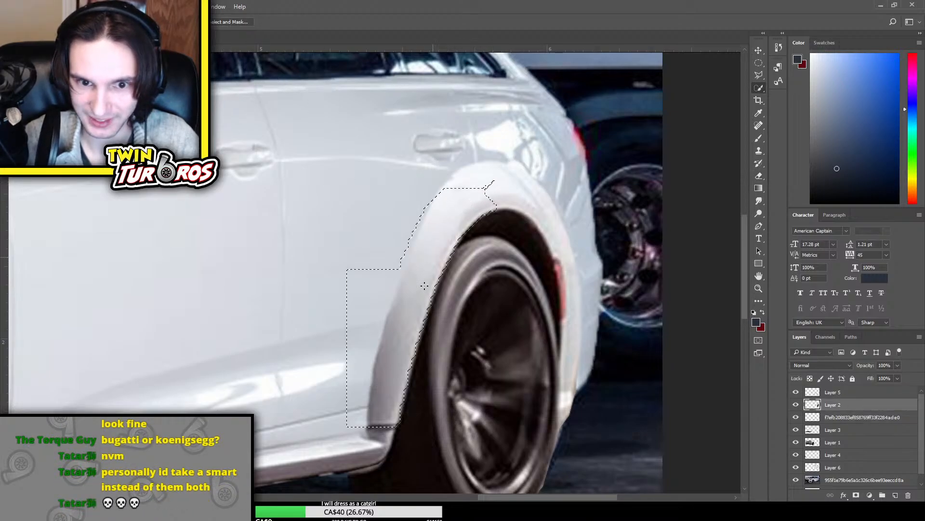
mouse_move(516, 189)
left_mouse_down()
mouse_move(501, 176)
mouse_move(521, 176)
mouse_move(543, 212)
left_mouse_up()
scroll(554, 289, "down", 1)
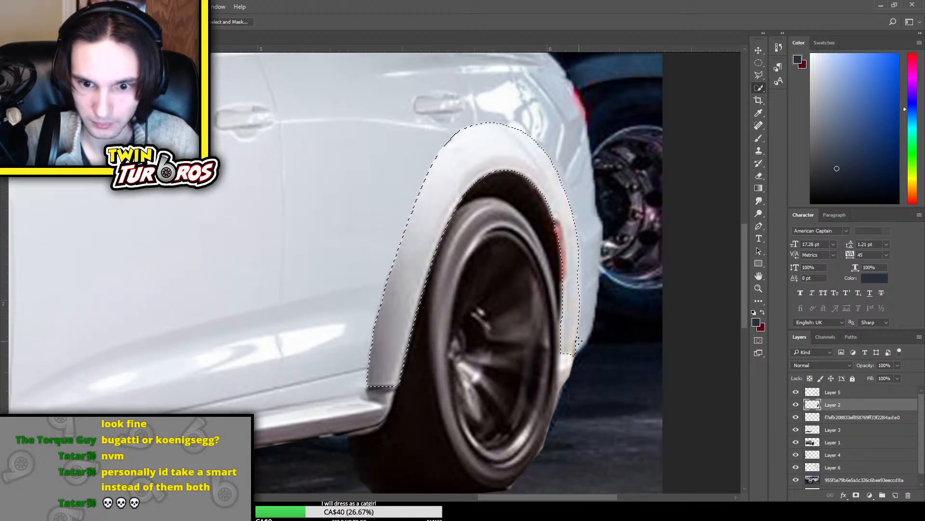
left_click_drag(568, 362, 570, 379)
key("ctrl+z")
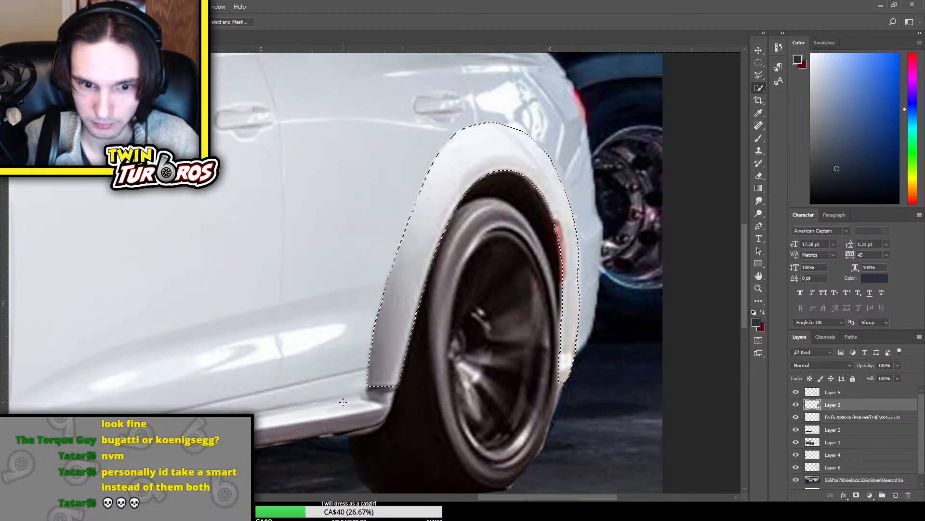
left_click_drag(388, 382, 384, 398)
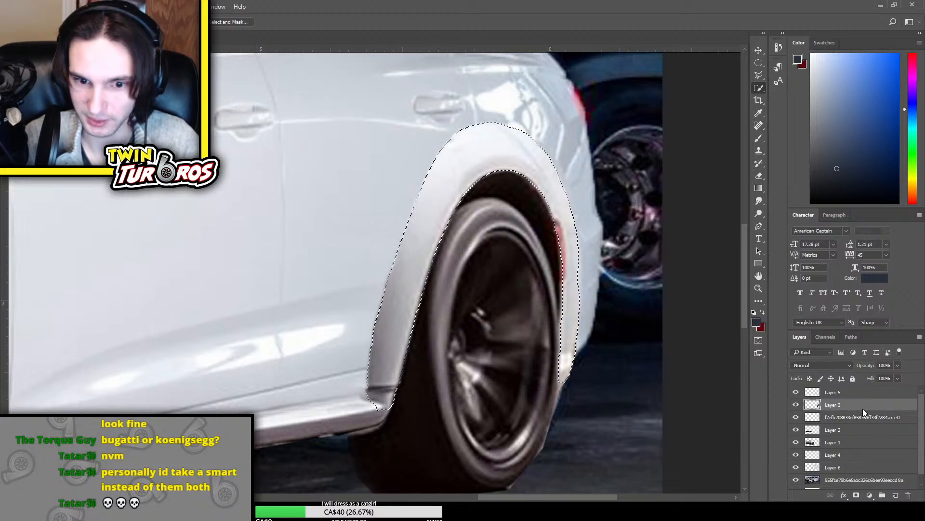
key("ctrl+j")
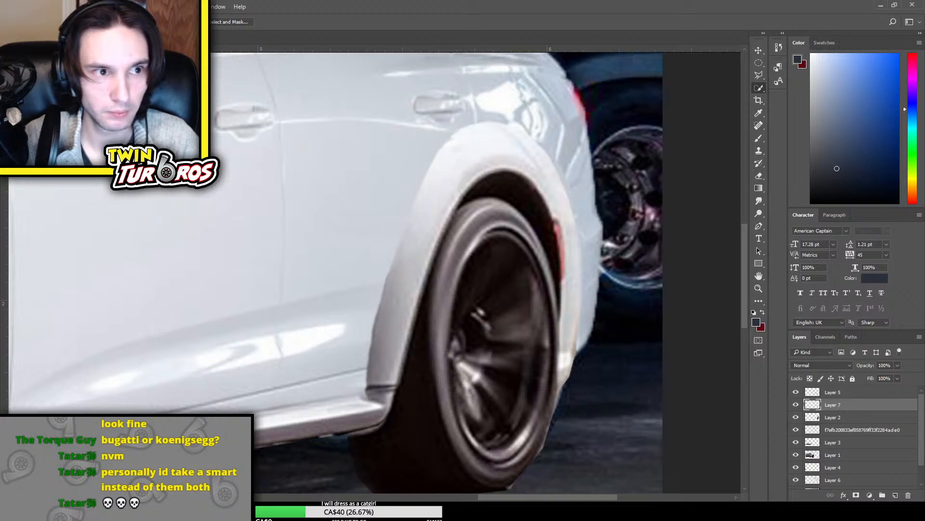
Brighten the copied rear flare so its white blends better with the surrounding body panels
key("i")
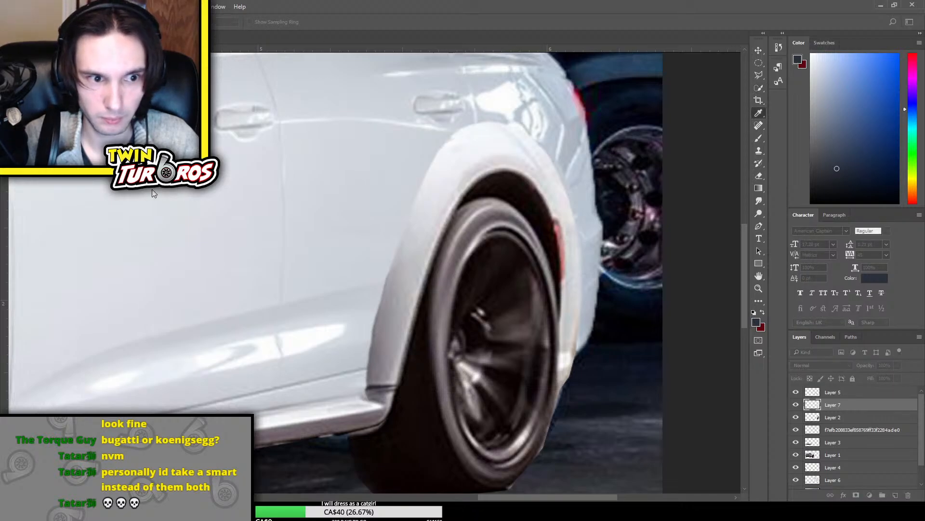
left_click_drag(153, 190, 166, 170)
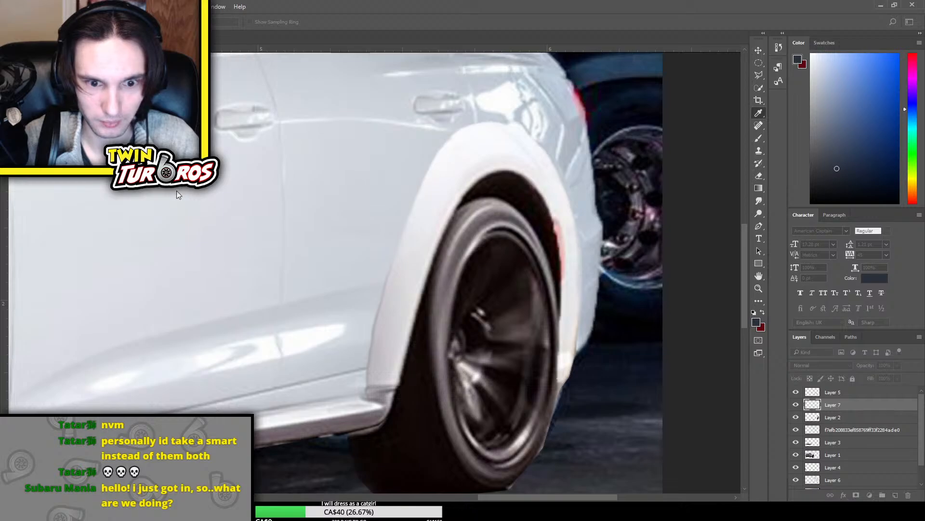
mouse_move(177, 191)
left_mouse_down()
mouse_move(188, 191)
mouse_move(171, 190)
left_mouse_up()
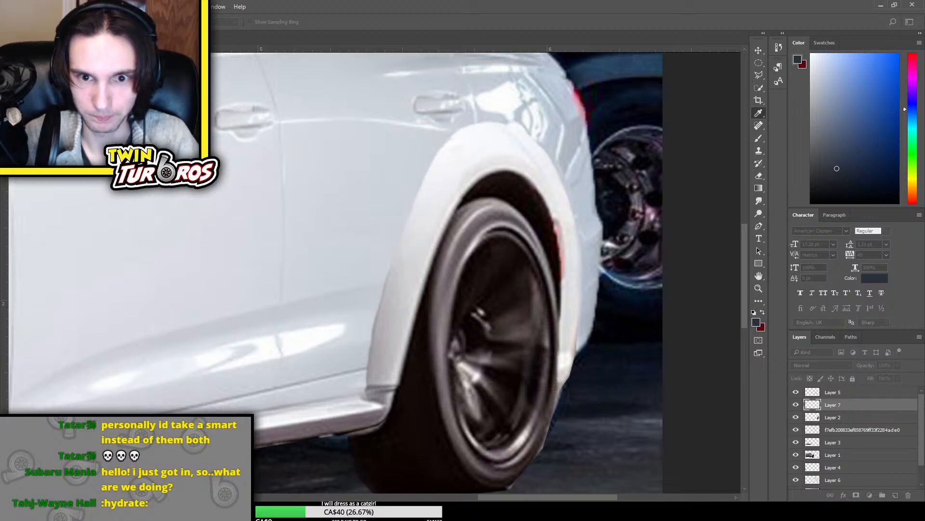
key("w")
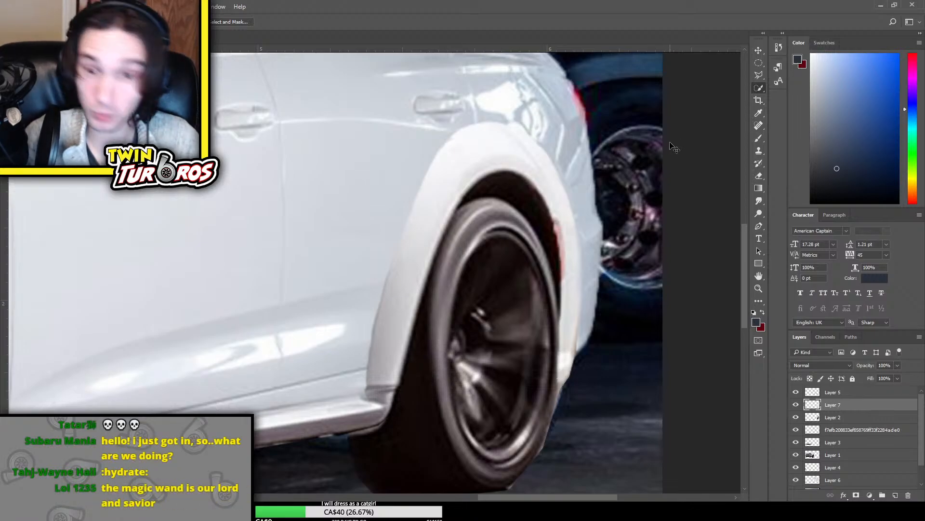
scroll(671, 148, "down", 2)
scroll(673, 148, "down", 1)
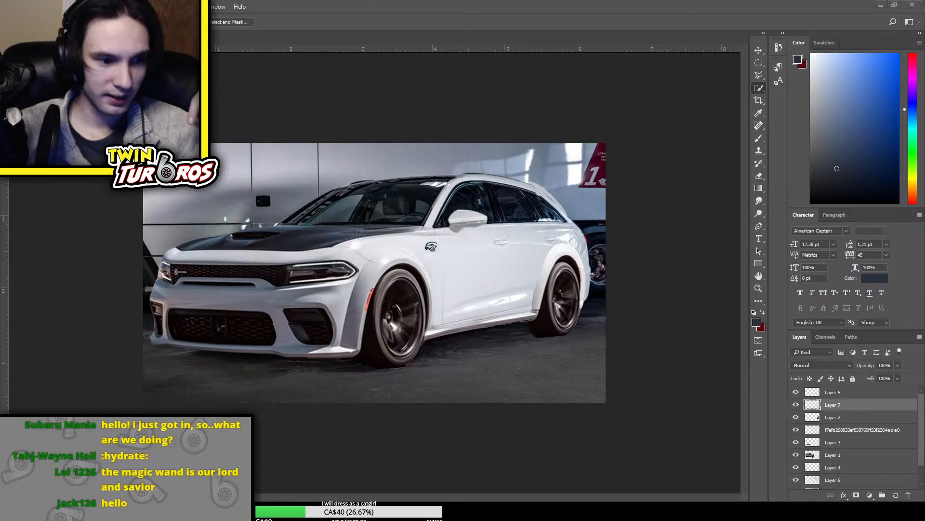
key("alt+Tab")
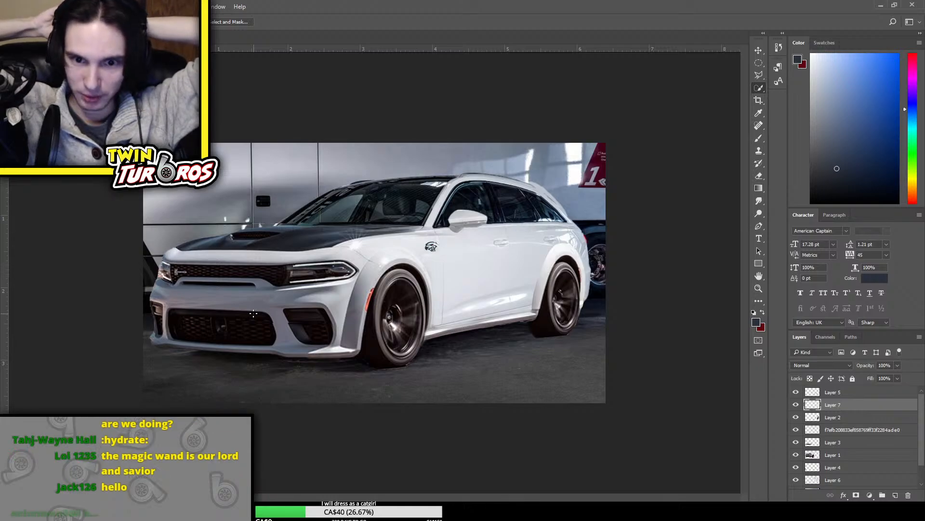
Compare the rear flare with and without the brightened copy on Layer 7, and leave that layer hidden
key("ctrl+plus")
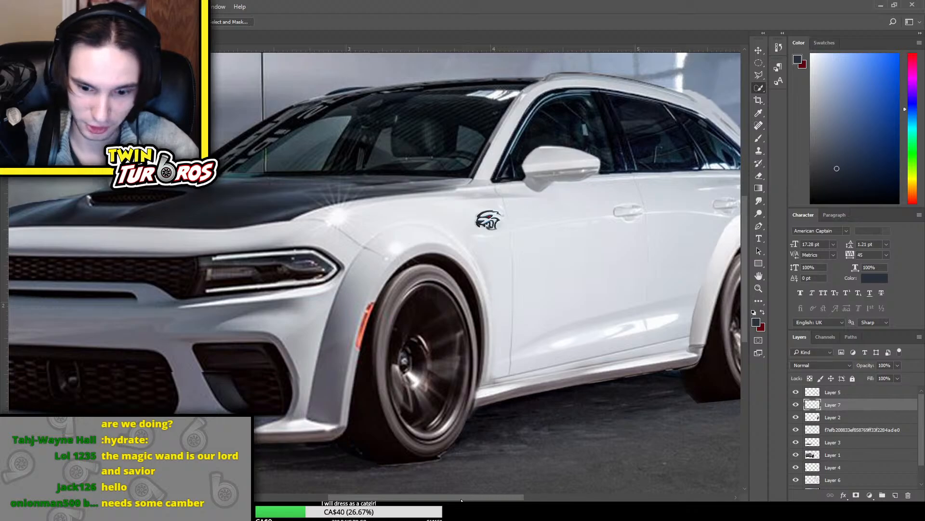
left_click_drag(462, 499, 548, 496)
scroll(514, 319, "up", 5)
key("ctrl+plus")
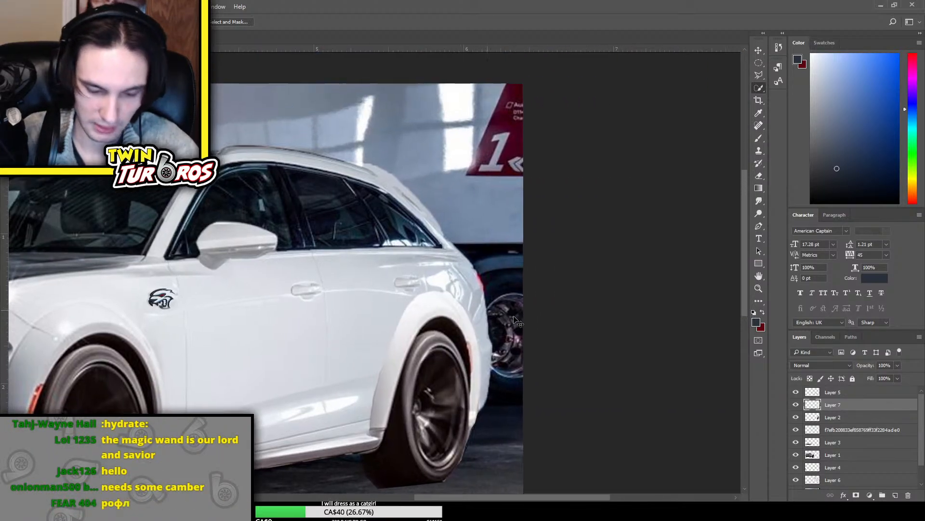
scroll(514, 320, "down", 3)
left_click(796, 404)
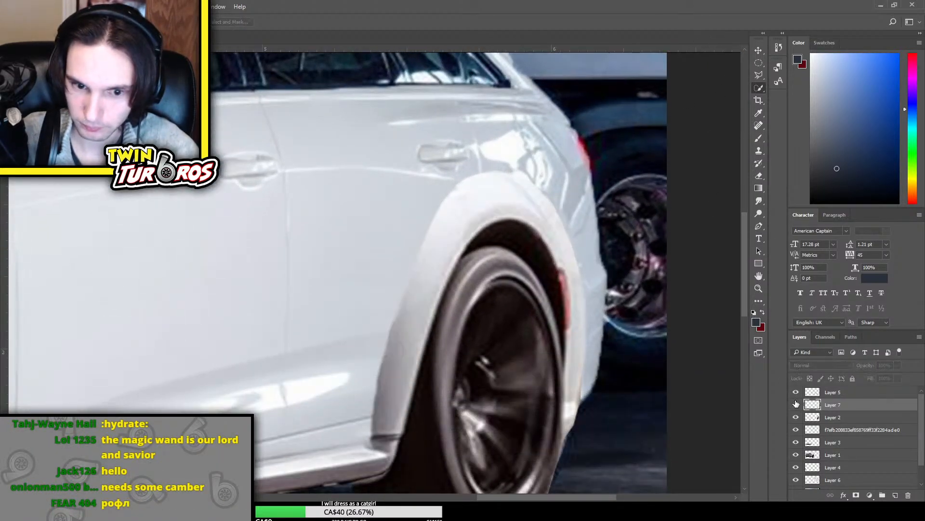
left_click(796, 403)
left_click(795, 404)
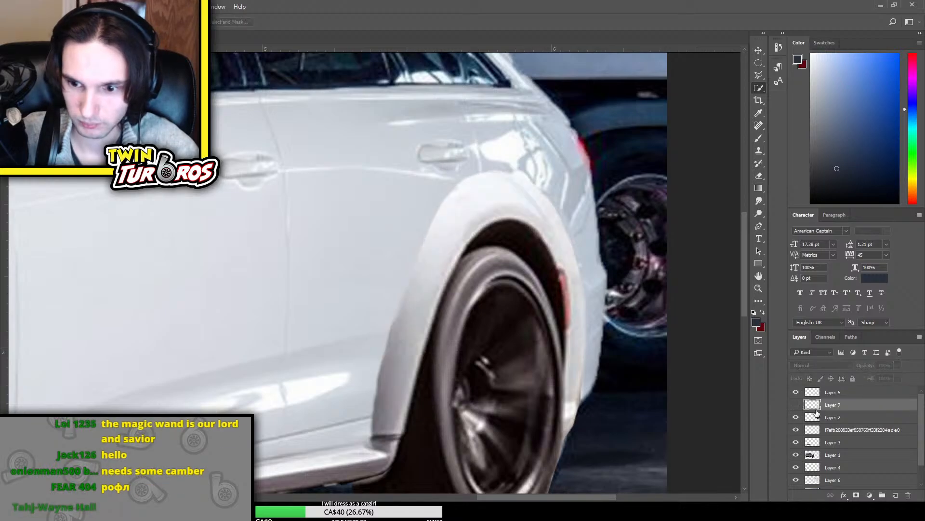
Soften the outer edge of the rear flare on Layer 2 with the Eraser, from the side skirt up and over the arch
left_click(831, 417)
key("e")
mouse_move(378, 368)
left_mouse_down()
mouse_move(366, 390)
mouse_move(367, 441)
mouse_move(382, 327)
mouse_move(382, 361)
left_mouse_up()
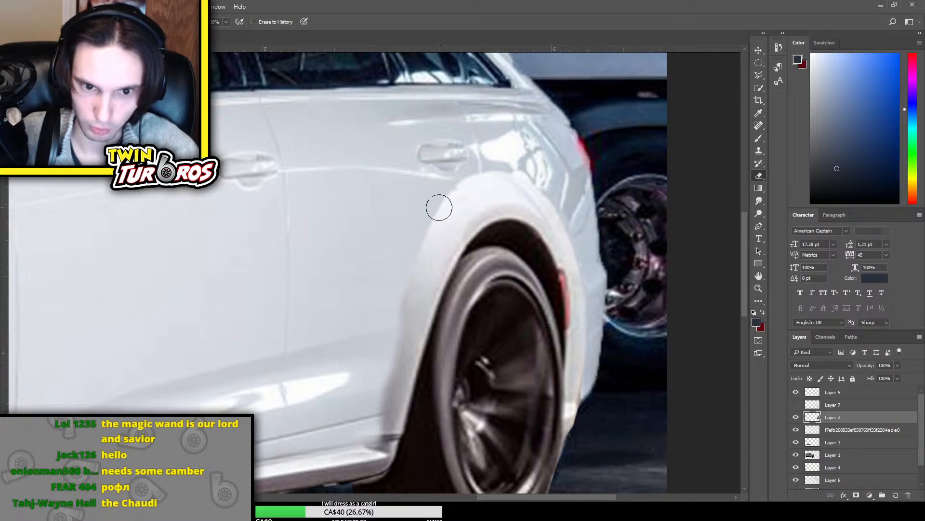
mouse_move(439, 207)
left_mouse_down()
mouse_move(400, 293)
mouse_move(420, 234)
mouse_move(481, 157)
mouse_move(519, 172)
mouse_move(559, 221)
mouse_move(574, 212)
mouse_move(535, 187)
left_mouse_up()
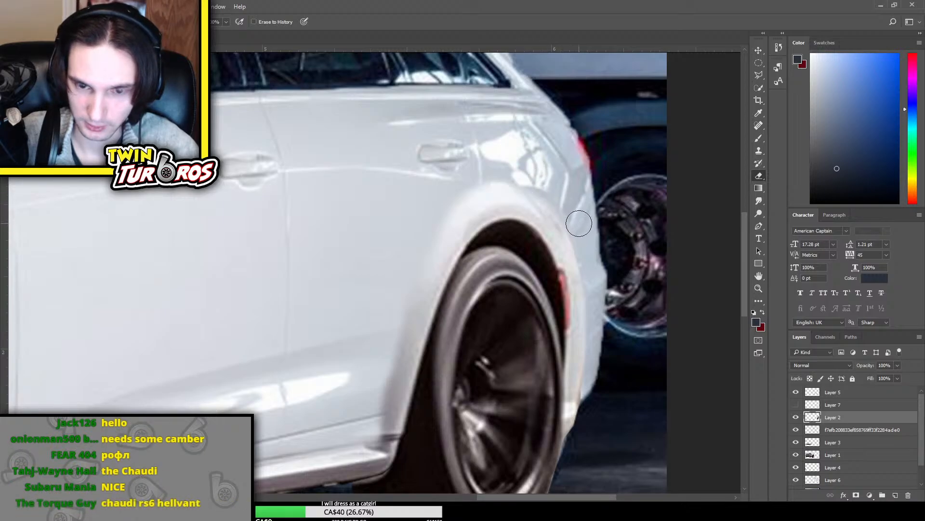
Stretch Layer 2 slightly wider toward the rear of the car with Free Transform
key("ctrl+t")
left_click_drag(730, 381, 738, 381)
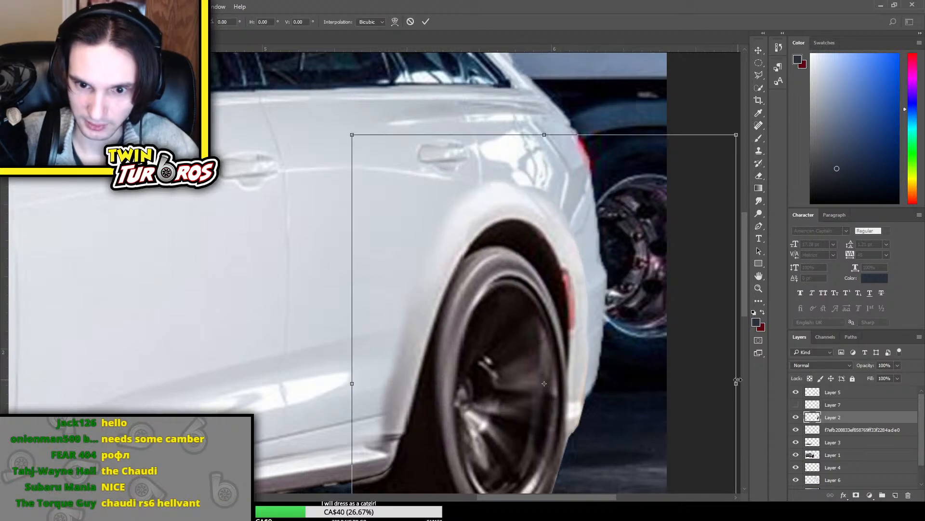
key("Return")
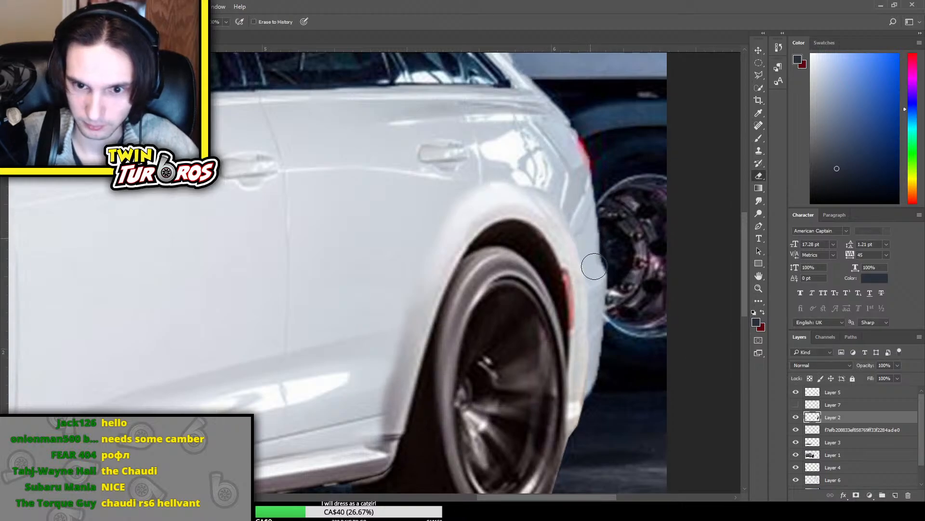
Erase the protruding lower end of the flare behind the rear wheel on Layer 2
scroll(584, 297, "down", 3)
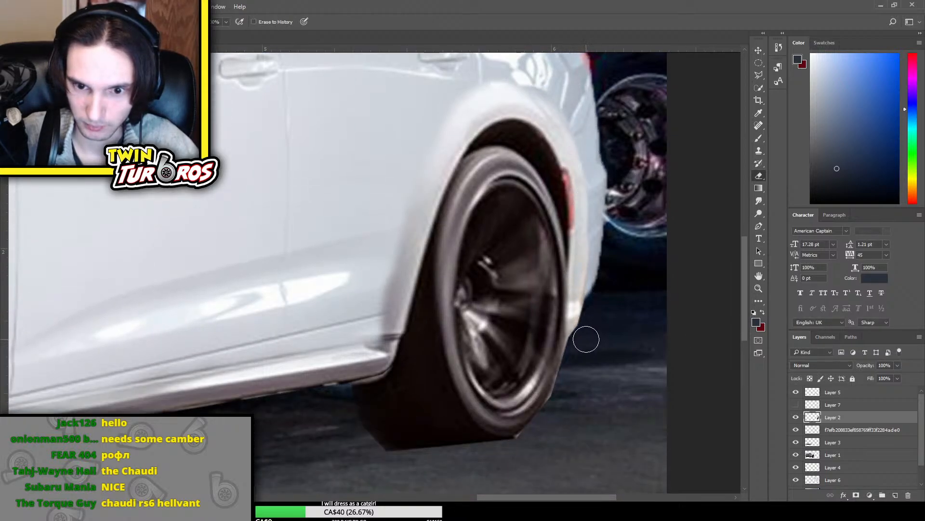
mouse_move(587, 334)
left_mouse_down()
mouse_move(595, 263)
mouse_move(609, 247)
mouse_move(604, 233)
mouse_move(589, 339)
left_mouse_up()
key("ctrl+z")
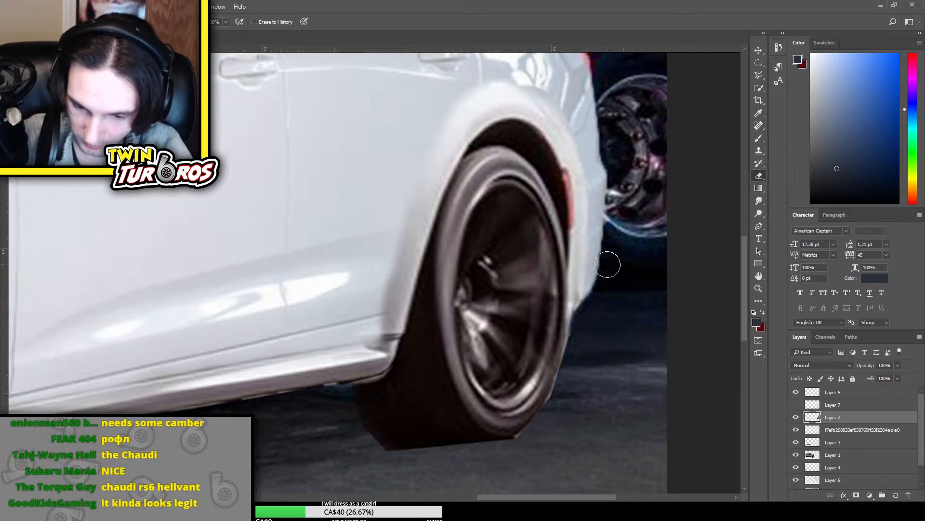
key("ctrl+minus")
key("ctrl+minus")
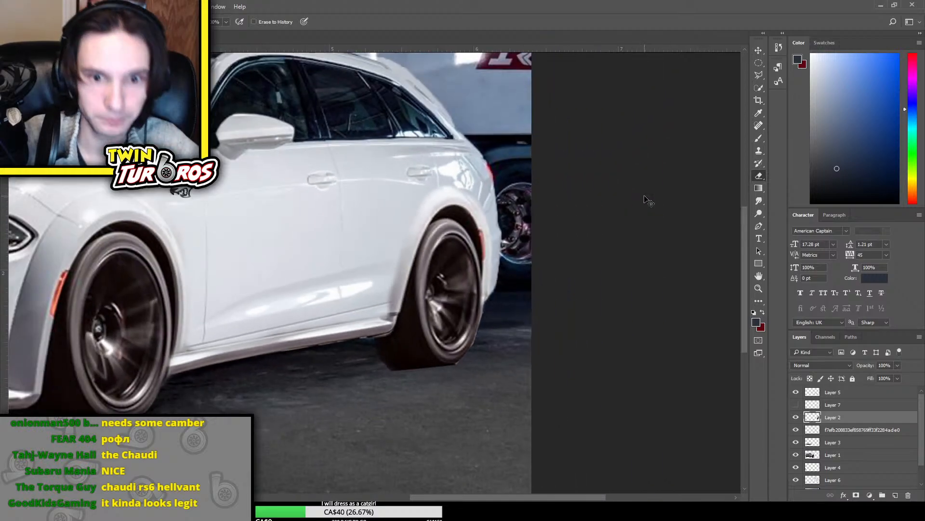
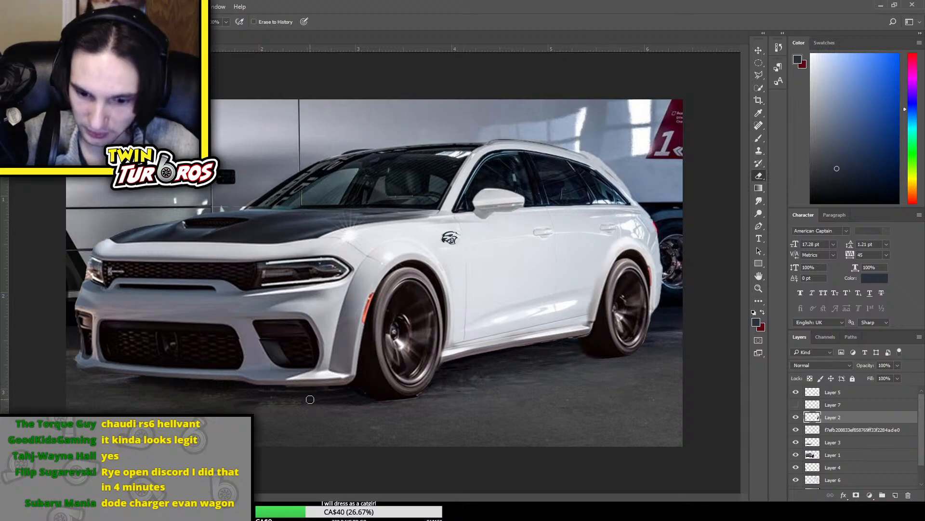
Compare the composite with Layer 2 and Layer 1 alternately hidden and shown, and leave both layers visible
left_click(796, 455)
left_click(795, 455)
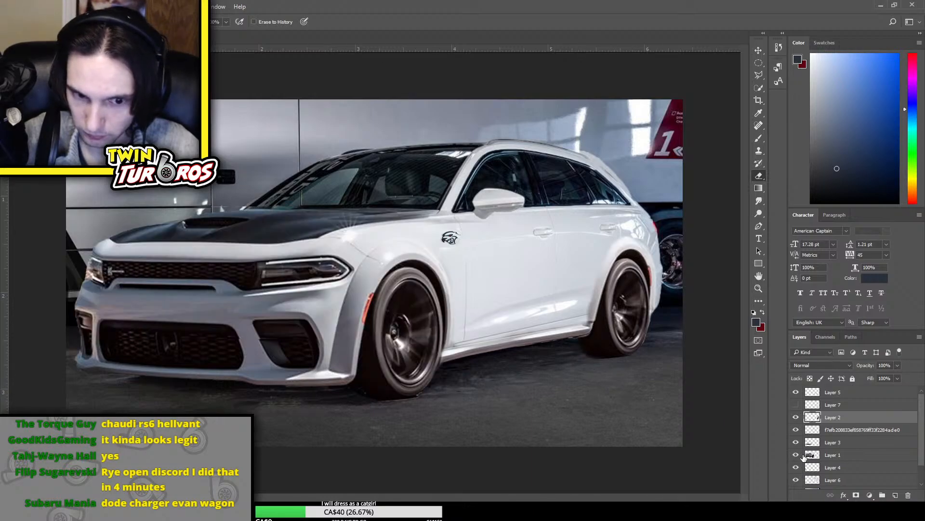
left_click(840, 455)
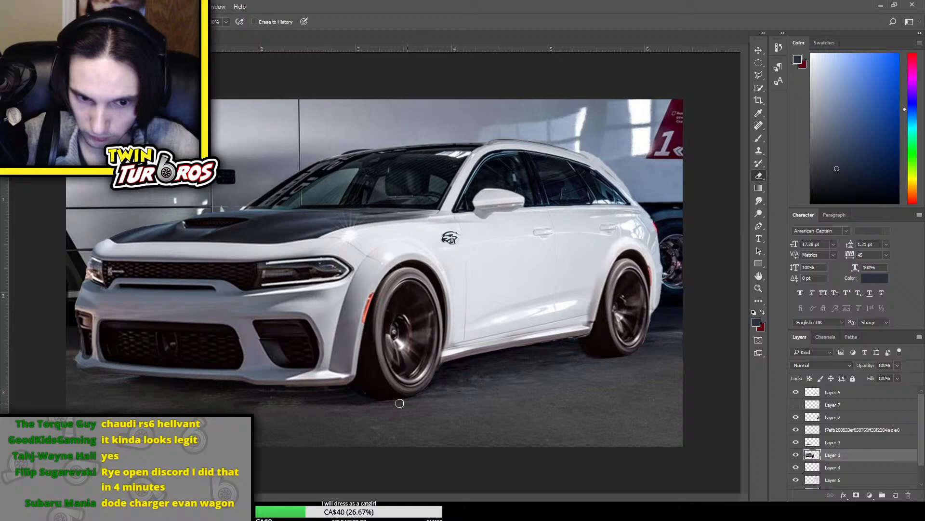
left_click(795, 417)
left_click(796, 417)
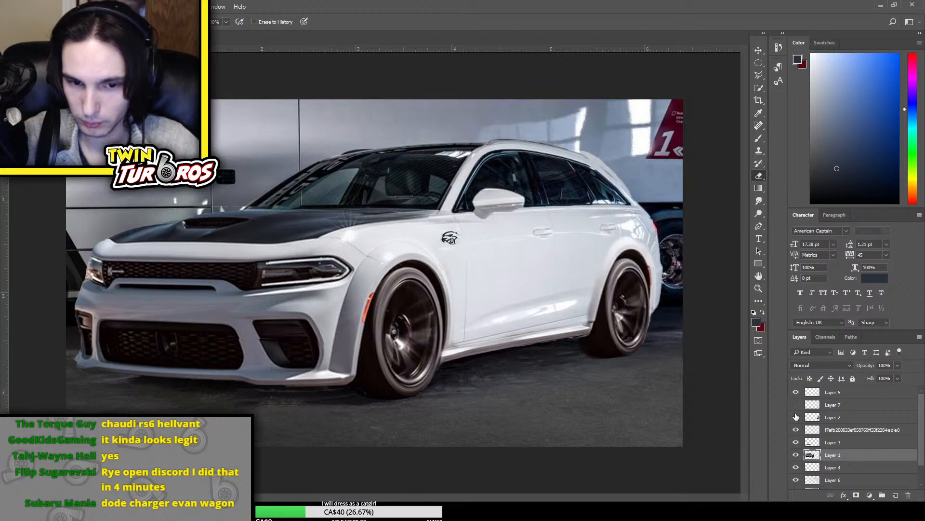
left_click(796, 417)
left_click(795, 416)
left_click(796, 417)
left_click(796, 417)
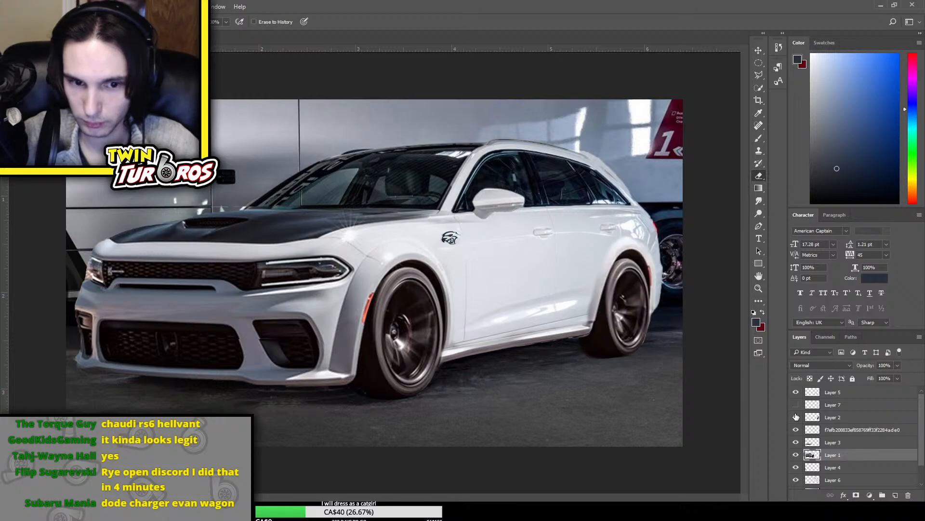
left_click(796, 455)
left_click(796, 455)
left_click(796, 455)
left_click(796, 455)
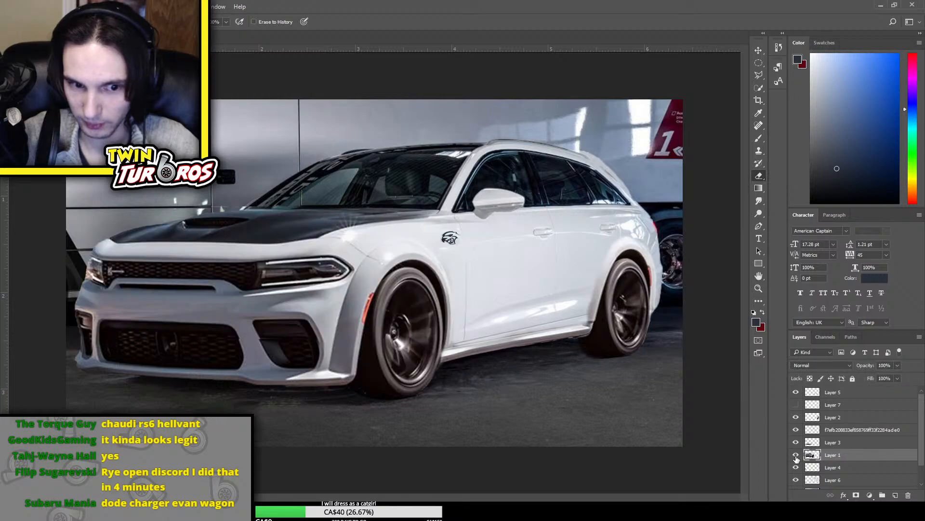
left_click(795, 455)
left_click(795, 455)
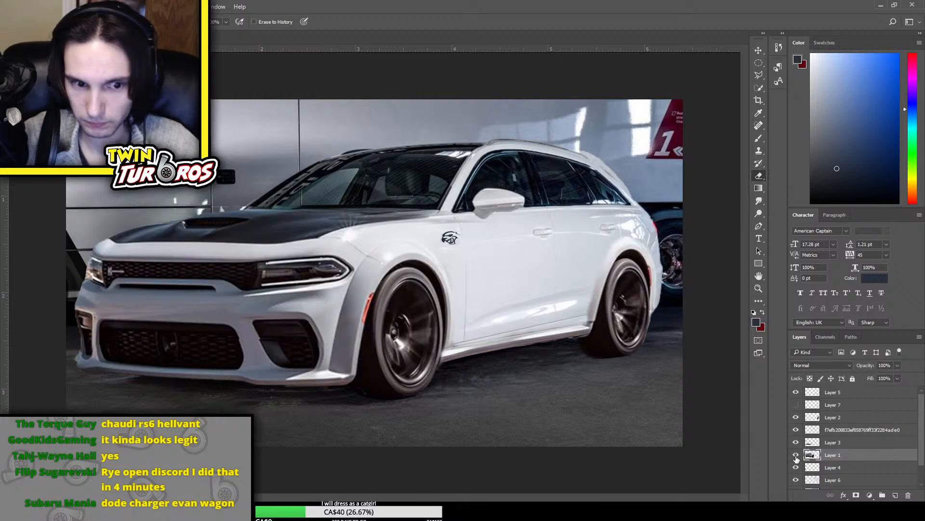
Stretch the lower front bumper on Layer 3 slightly wider toward the front wheel and rotate it by about -0.84° with Free Transform
left_click(796, 442)
left_click(795, 442)
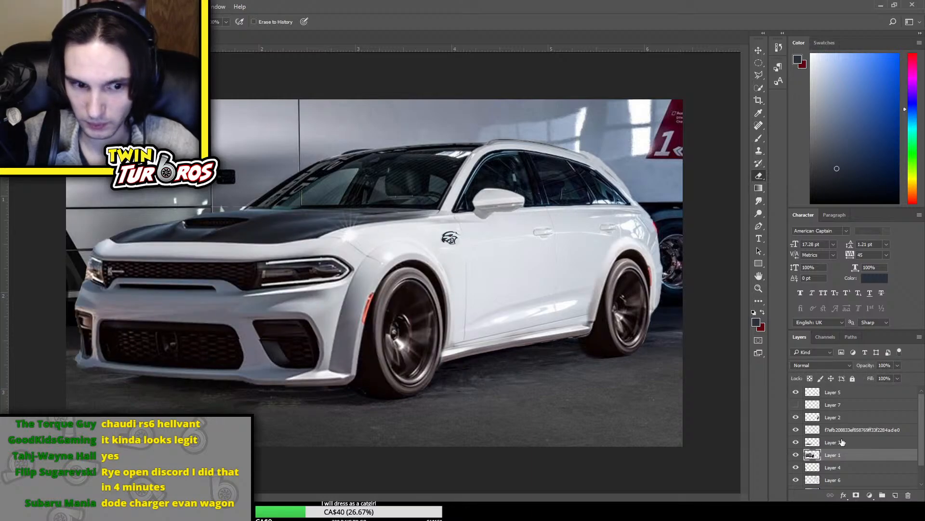
left_click(819, 442)
key("ctrl+t")
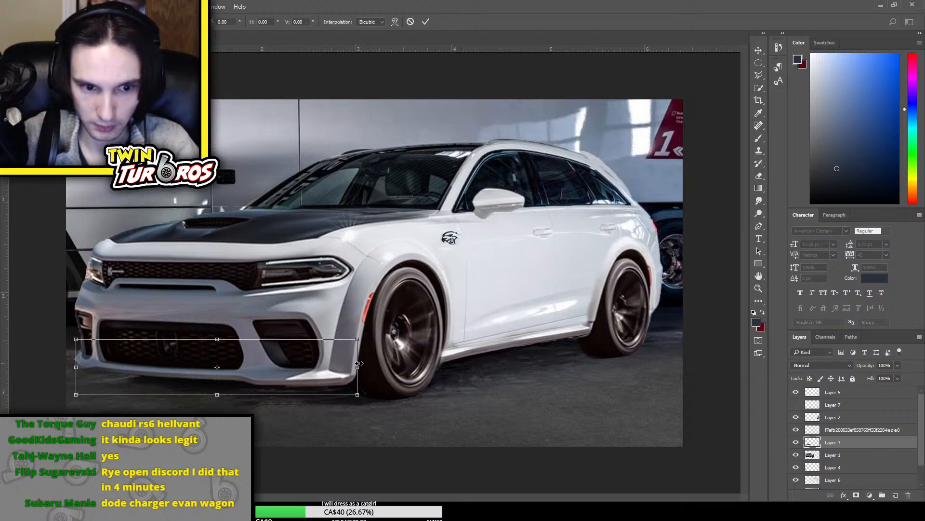
left_click_drag(359, 363, 362, 363)
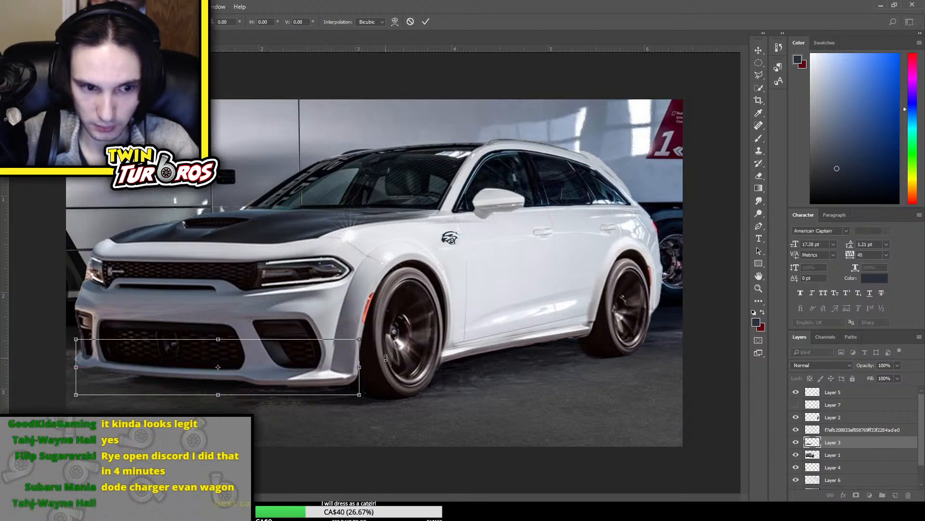
left_click_drag(385, 357, 385, 356)
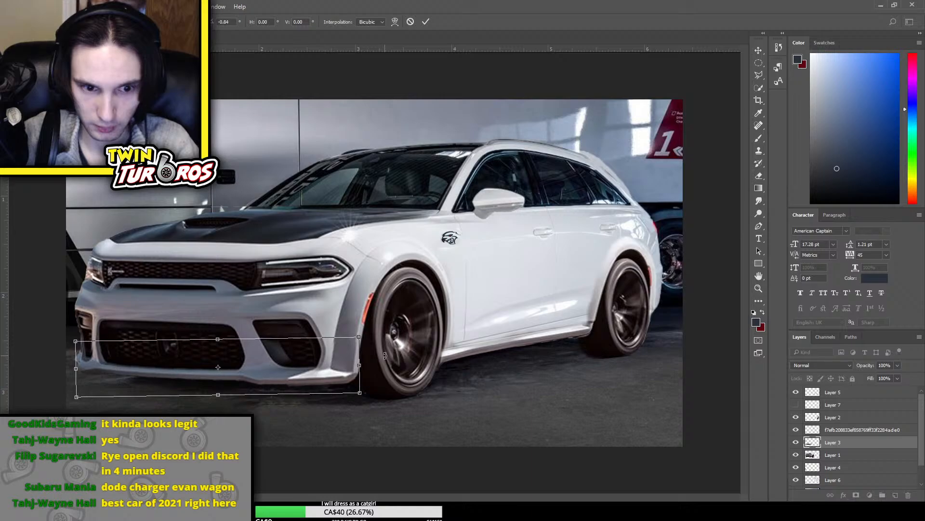
key("Return")
key("e")
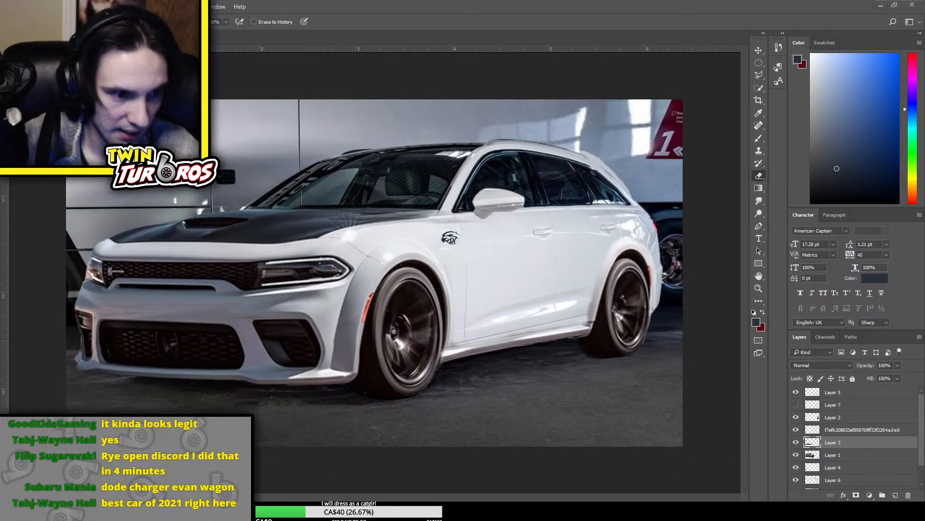
Place the 2020 Dodge Charger Scat Pack Widebody image, copy its front wheel and flare to a new top layer, and delete the placed image
key("Return")
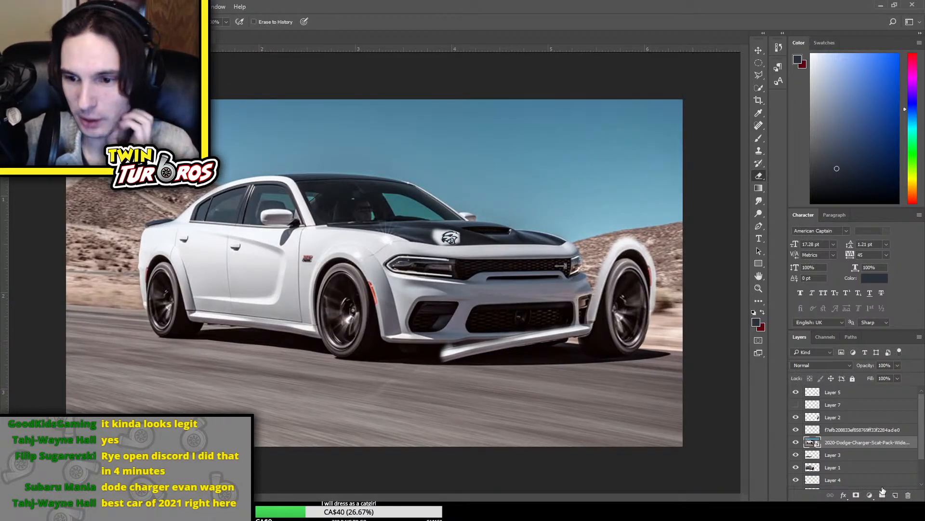
left_click(759, 64)
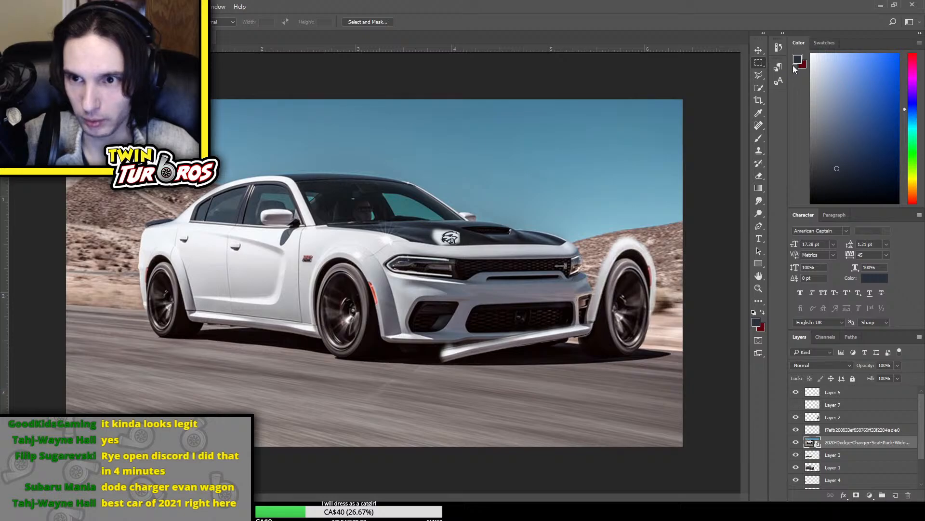
left_click_drag(290, 245, 395, 370)
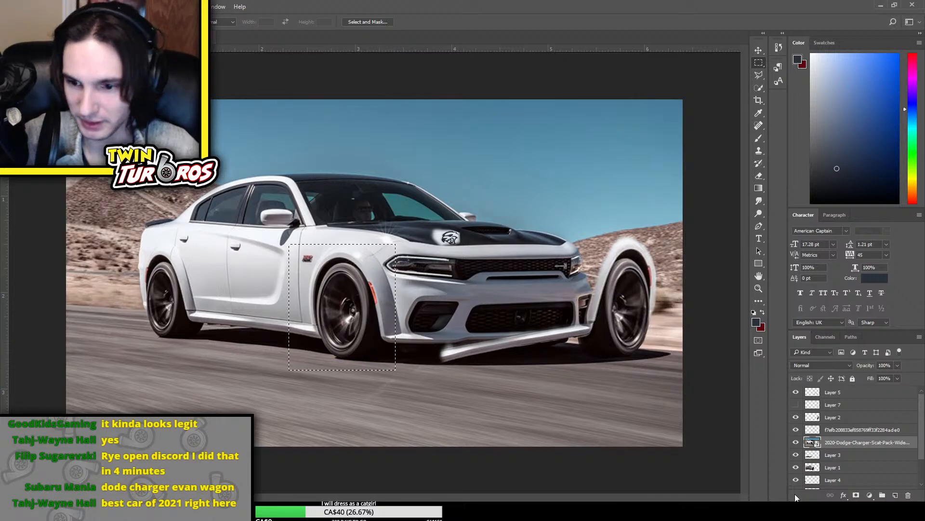
key("ctrl+j")
left_click(857, 458)
key("Delete")
left_click_drag(854, 446, 840, 388)
key("ctrl+t")
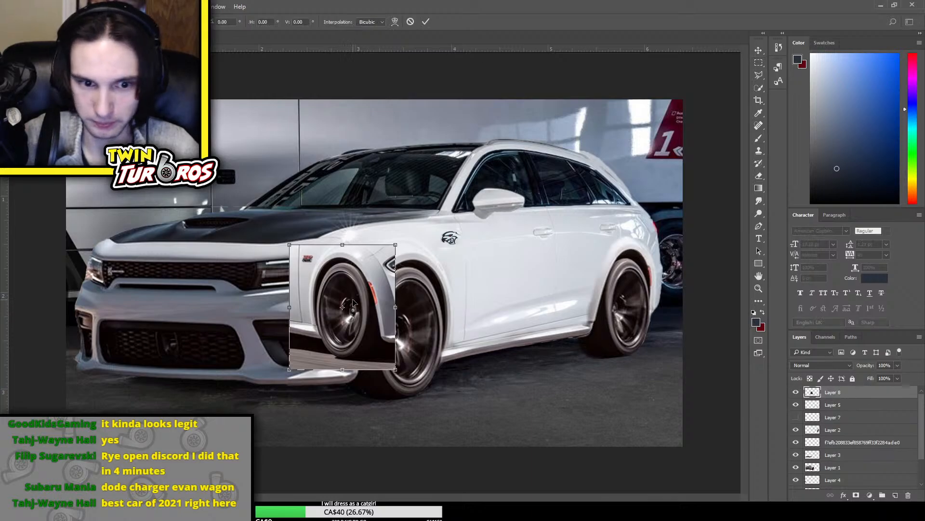
left_click_drag(375, 336, 653, 325)
left_click_drag(569, 234, 561, 225)
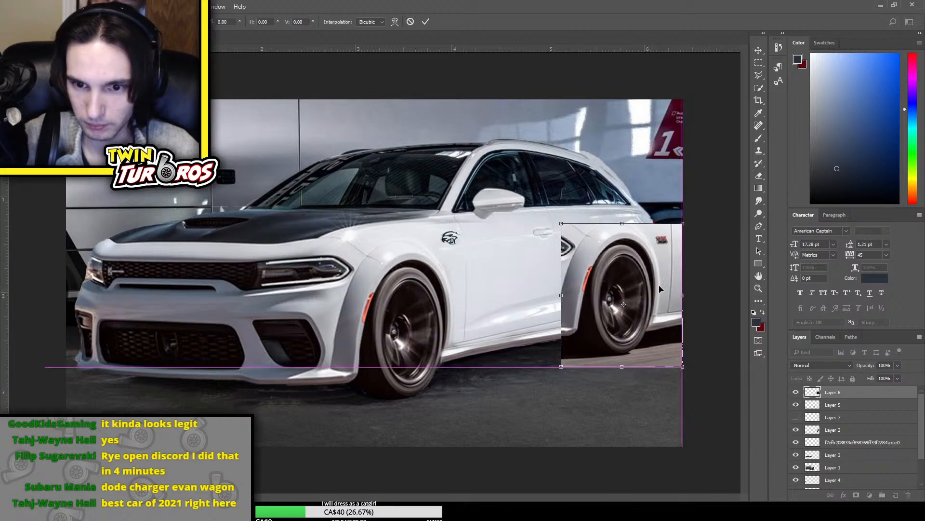
key("Escape")
Flip the copied wheel and flare on Layer 8 horizontally, enlarge it slightly, and move it over the wagon's rear wheel
key("ctrl+t")
right_click(343, 302)
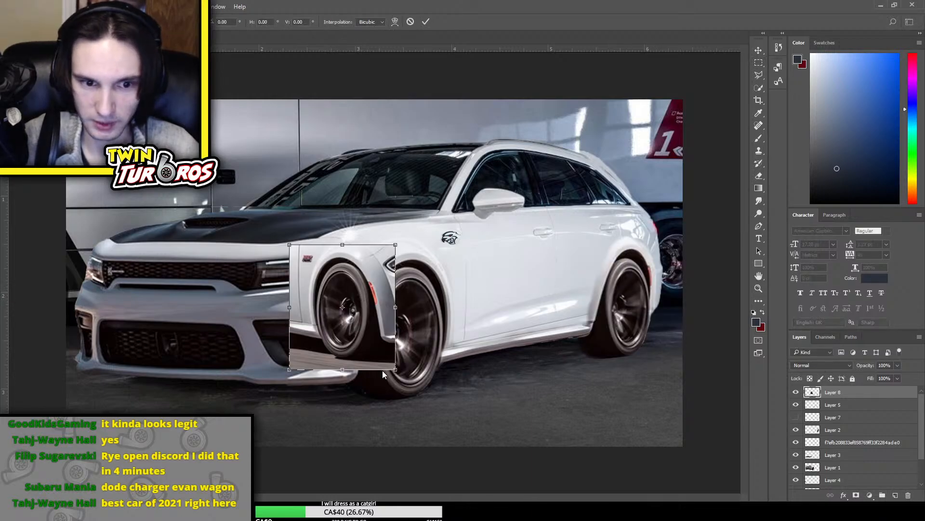
left_click(392, 439)
left_click_drag(394, 246, 403, 236)
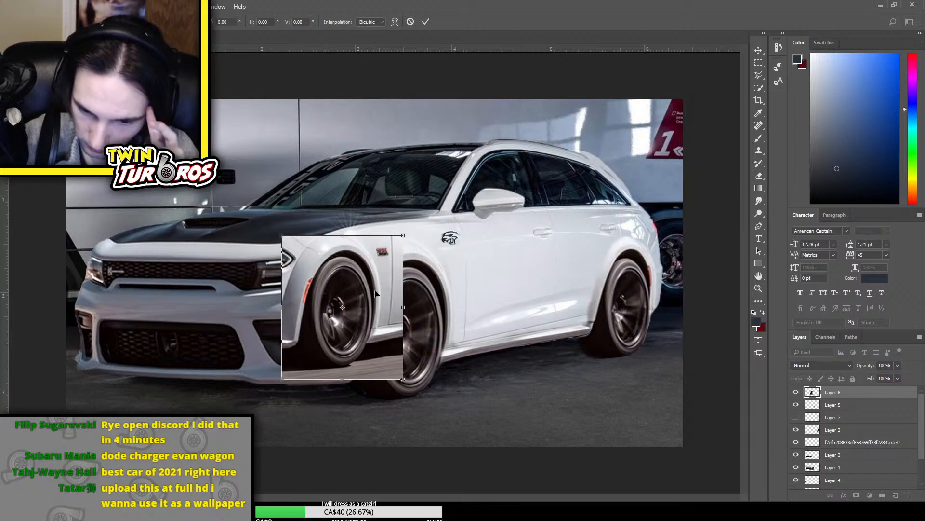
left_click_drag(375, 293, 663, 287)
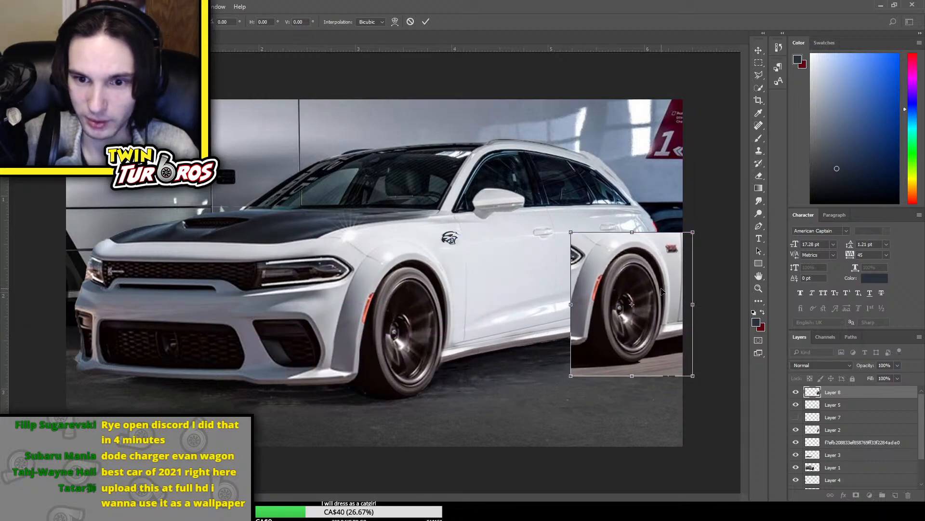
left_click_drag(695, 242, 690, 248)
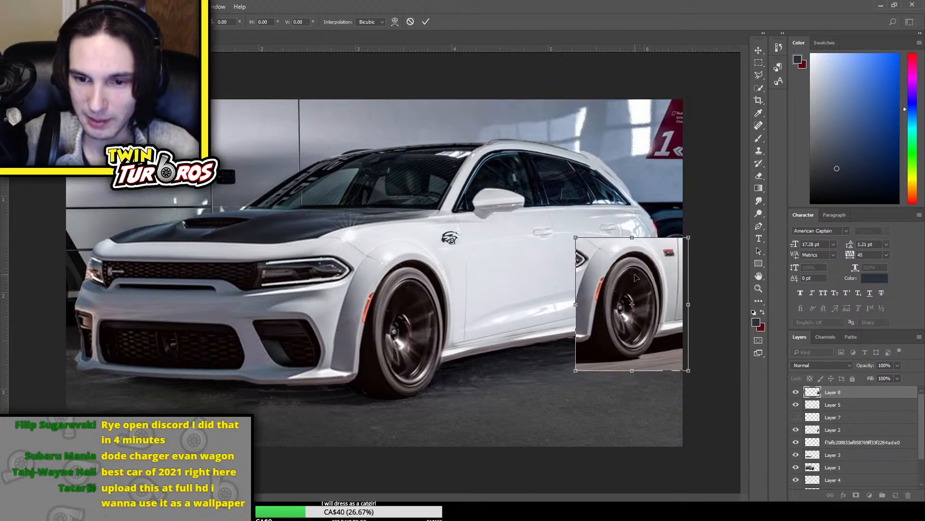
Narrow the rear side of the wheel copy on Layer 8 in perspective, skew that side upward, and shift the copy slightly toward the front
left_click(681, 355)
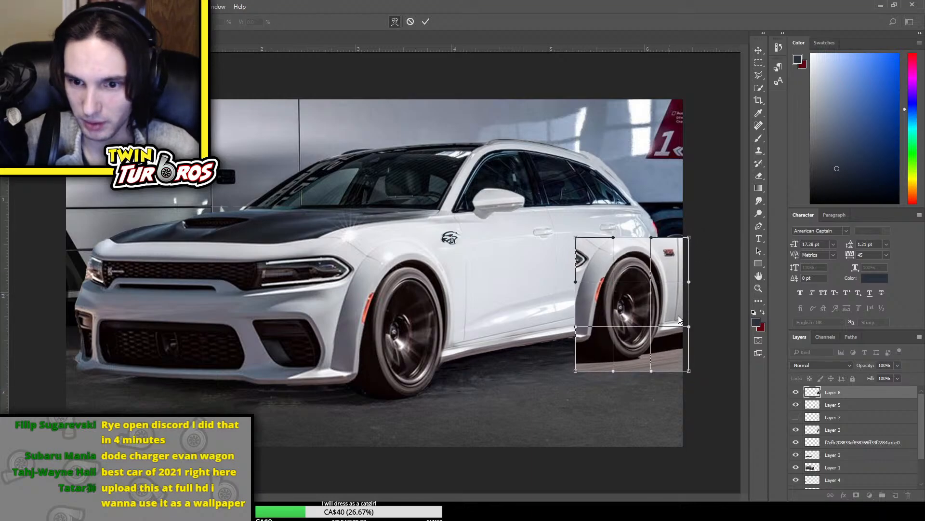
left_click(695, 358)
left_click_drag(691, 368, 694, 358)
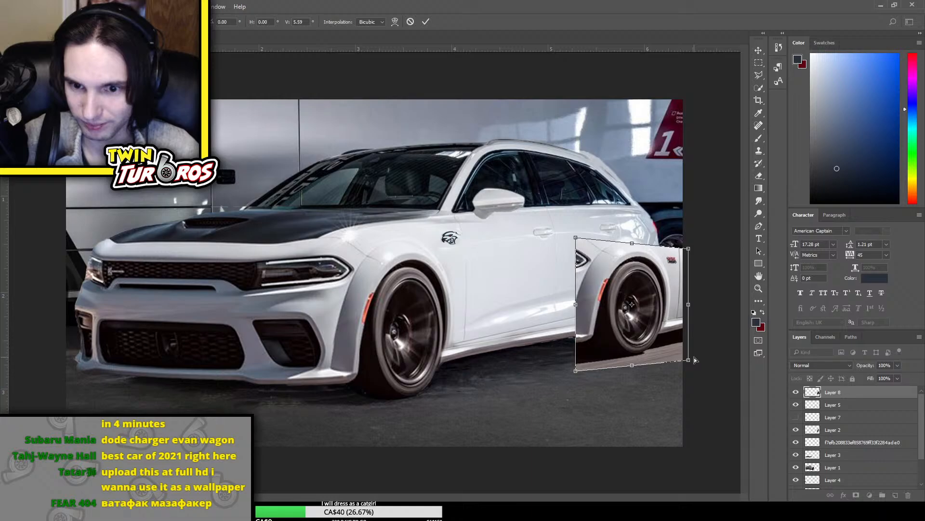
left_click_drag(667, 330, 661, 325)
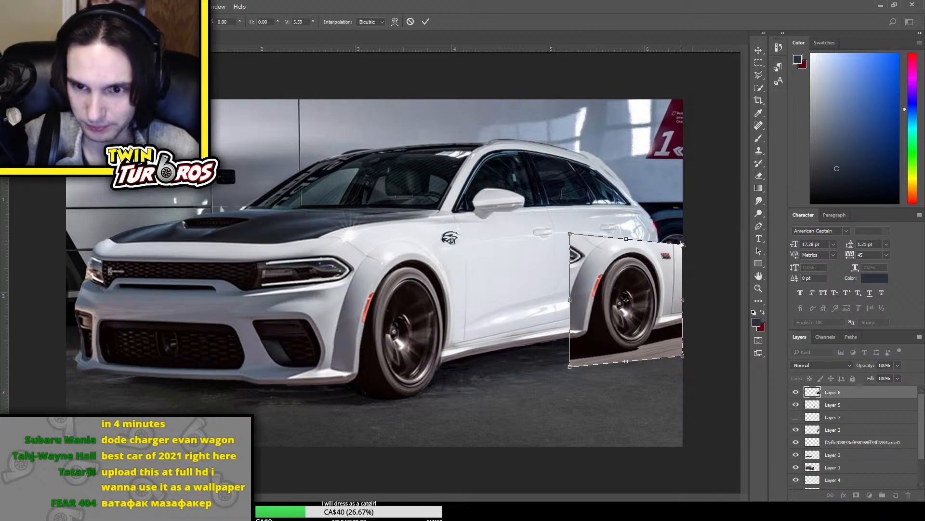
left_click_drag(681, 300, 682, 286)
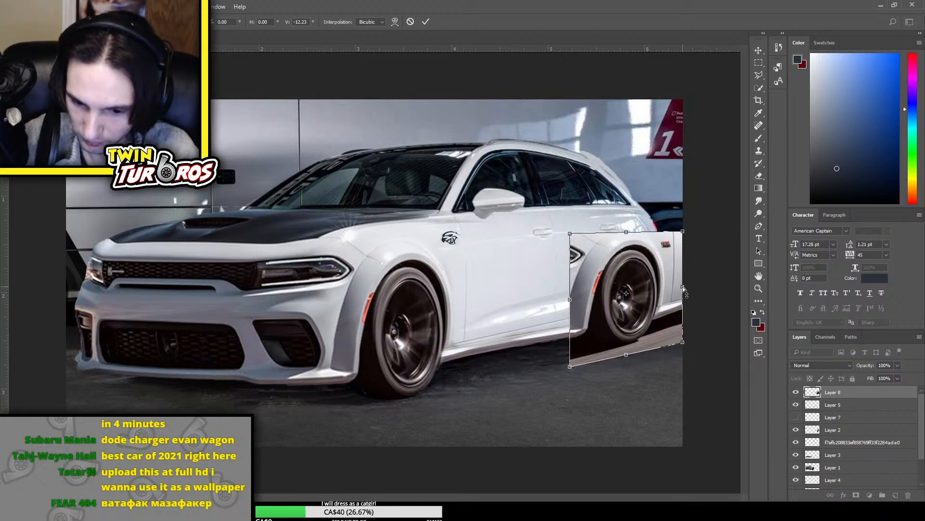
key("Return")
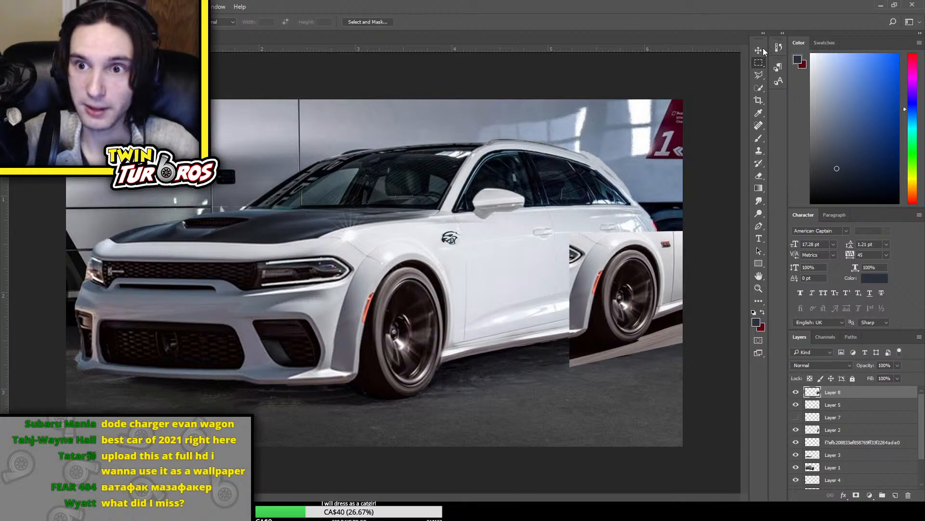
key("ctrl+t")
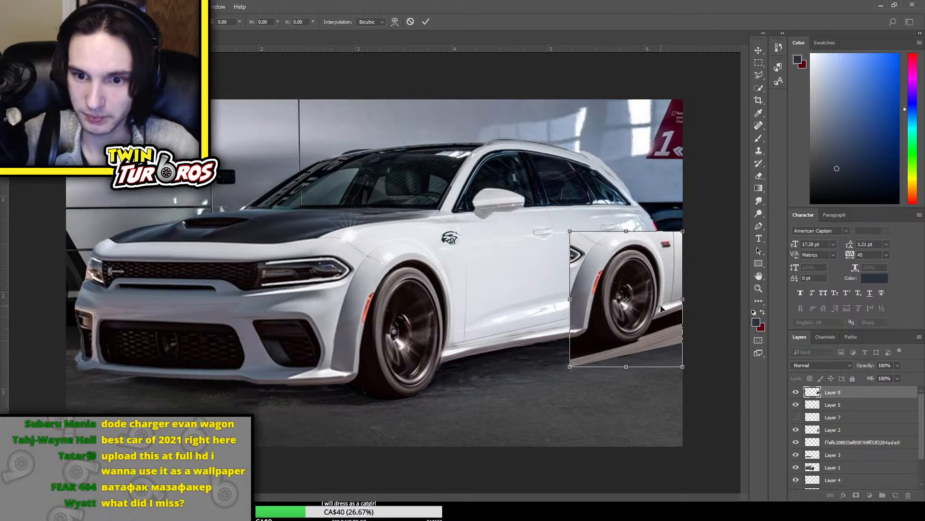
left_click_drag(661, 308, 656, 309)
key("Return")
Erase the wheel copy's upper front corner on Layer 8 and cut away the excess bodywork behind the flare with the Polygonal Lasso
key("e")
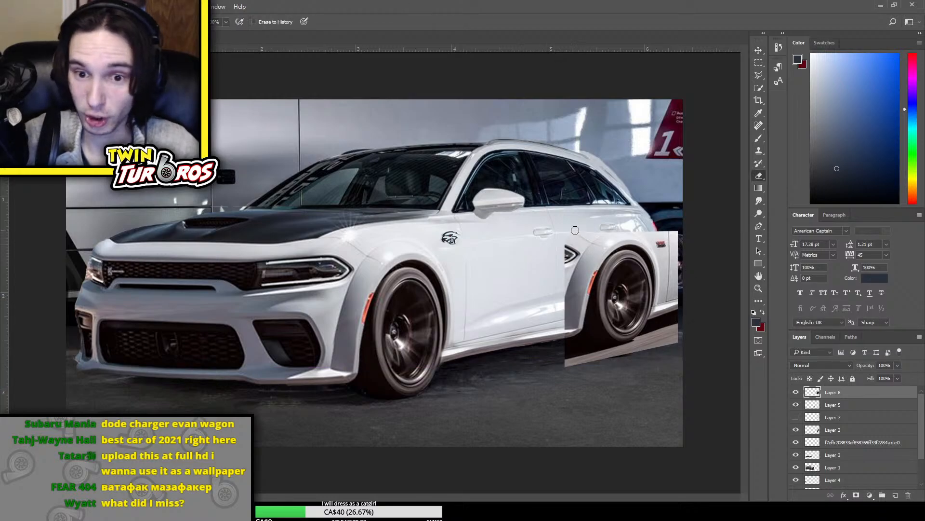
mouse_move(575, 230)
left_mouse_down()
mouse_move(564, 261)
mouse_move(565, 239)
left_mouse_up()
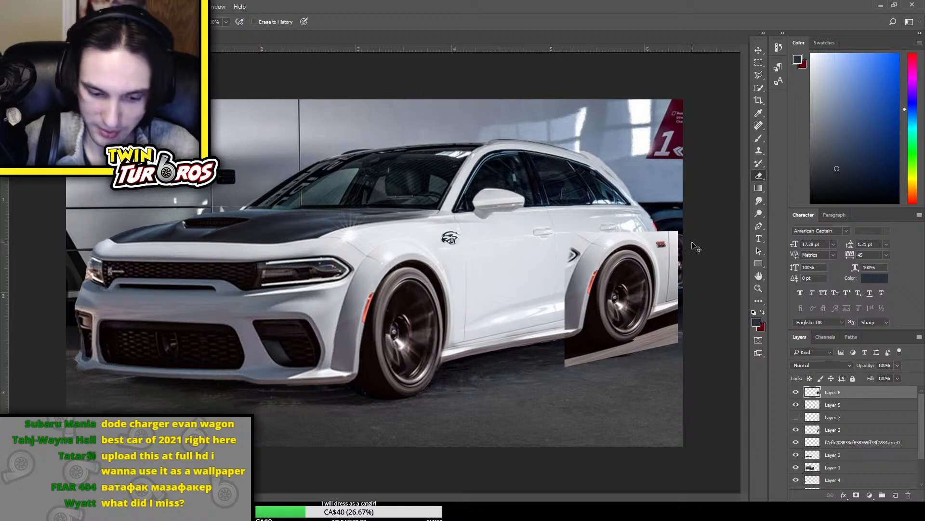
key("ctrl+plus")
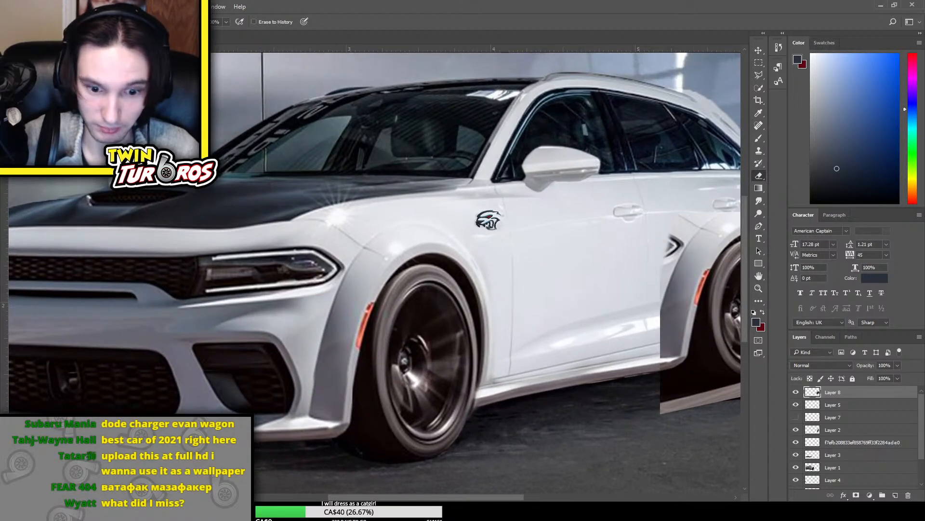
scroll(587, 326, "right", 9)
scroll(586, 326, "up", 3)
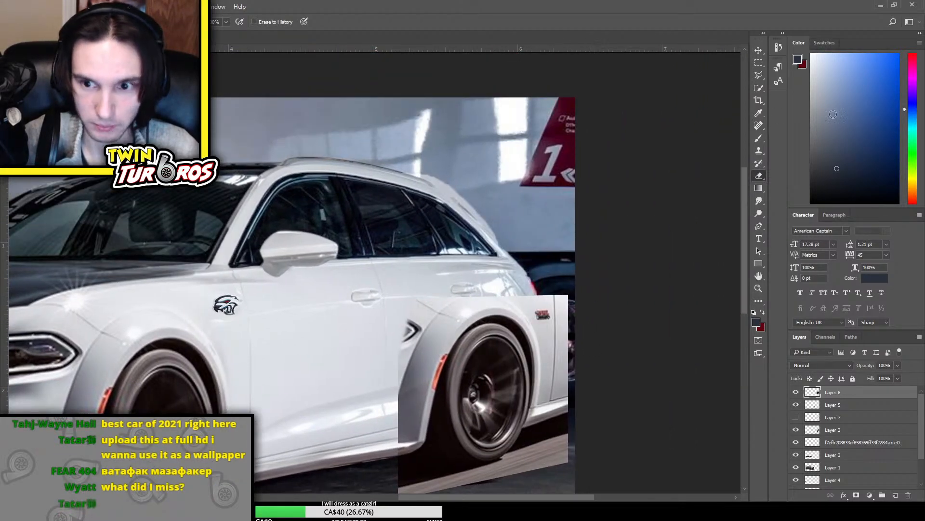
left_click(759, 75)
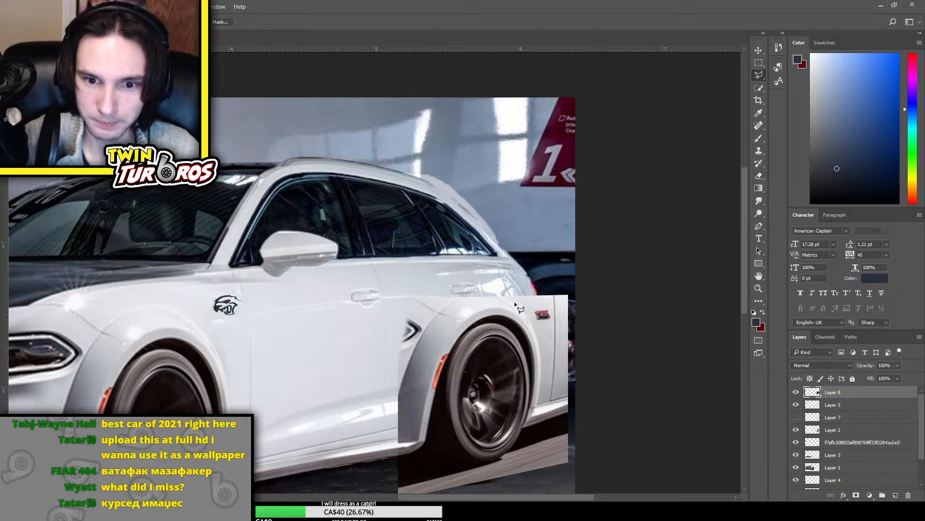
left_click_drag(492, 295, 536, 324)
left_click_drag(549, 379, 543, 428)
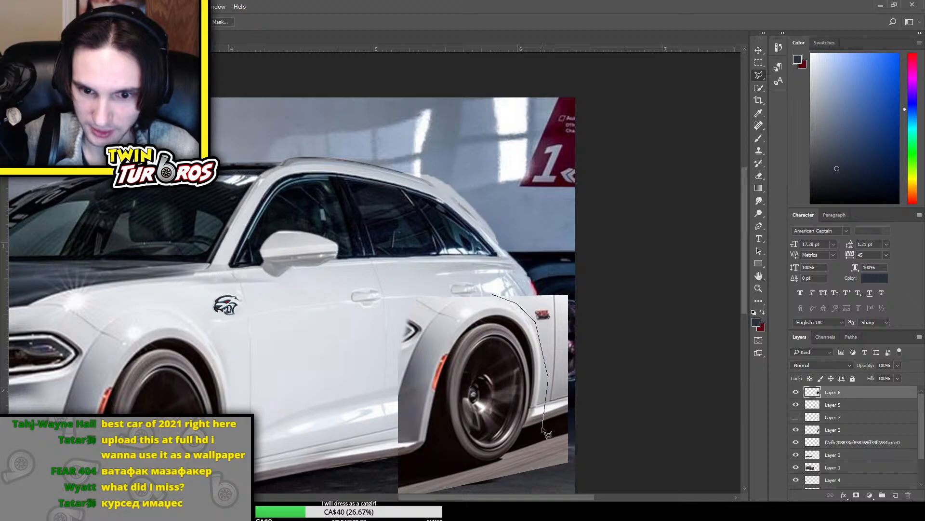
mouse_move(609, 424)
left_mouse_down()
mouse_move(610, 313)
mouse_move(573, 248)
mouse_move(509, 256)
mouse_move(493, 296)
left_mouse_up()
key("Delete")
key("ctrl+d")
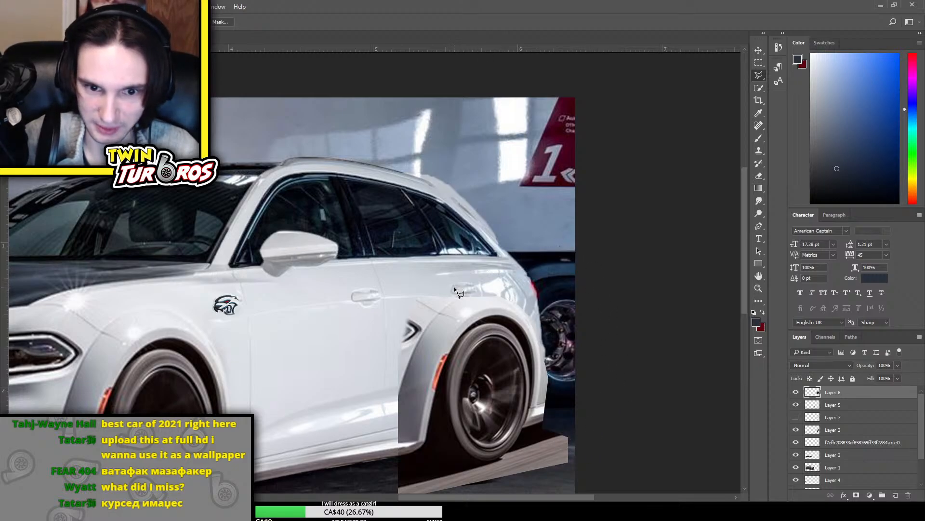
Cut away the leftover headlight and bodywork ahead of the rear flare on Layer 8 with the Polygonal Lasso
left_click(415, 343)
left_click(379, 387)
left_click(378, 299)
left_click(437, 245)
left_click(478, 272)
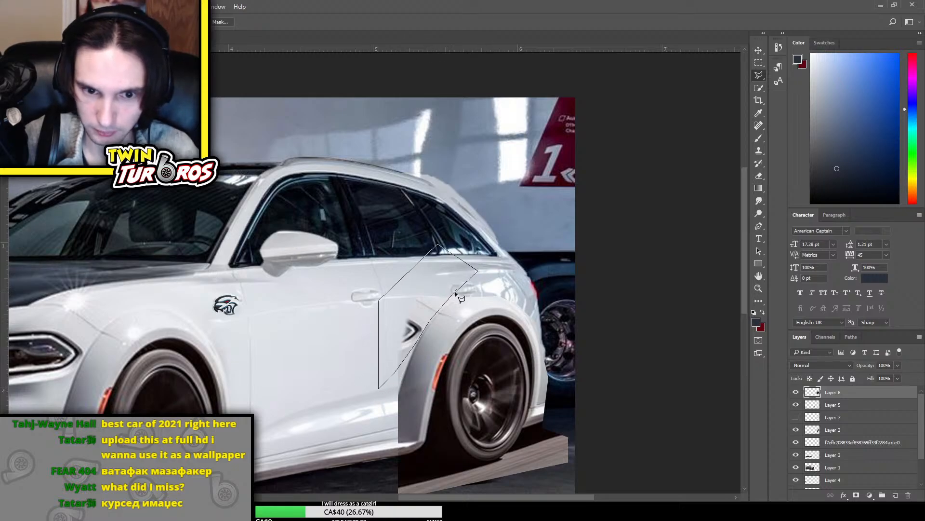
left_click(456, 290)
key("Delete")
scroll(409, 397, "down", 3)
scroll(411, 402, "right", 2)
key("ctrl+d")
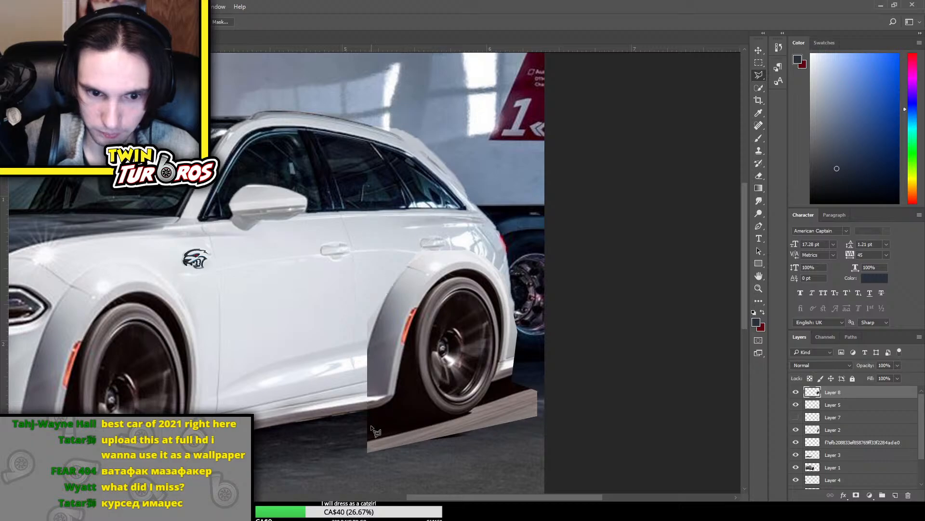
Cut away the road strip beneath the rear wheel copy on Layer 8 with the Polygonal Lasso
left_click(367, 411)
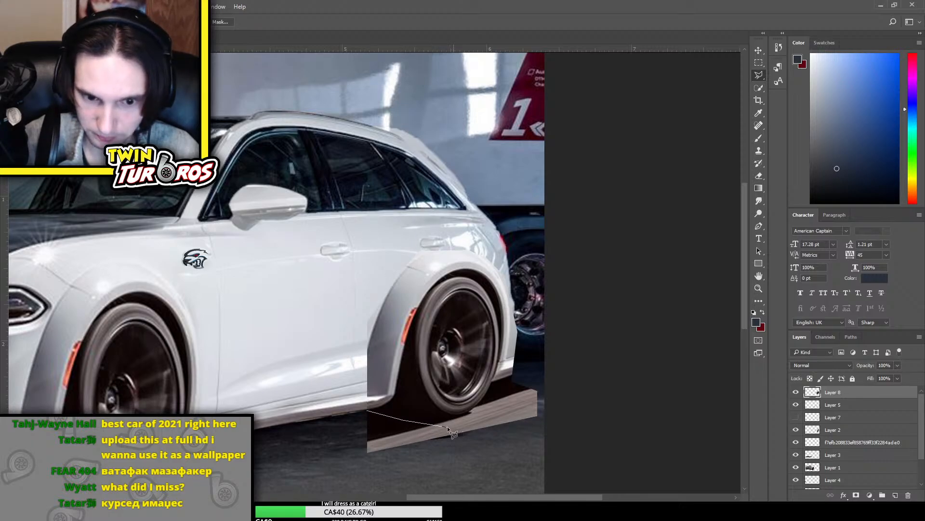
left_click(435, 424)
left_click(483, 409)
left_click(531, 376)
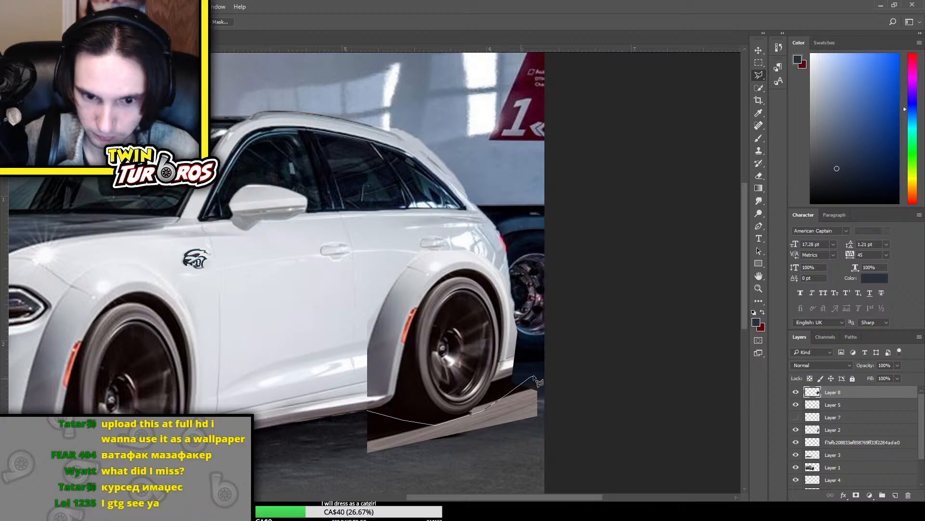
left_click(551, 382)
left_click(553, 421)
left_click(494, 457)
left_click(363, 461)
left_click(344, 441)
left_click(368, 411)
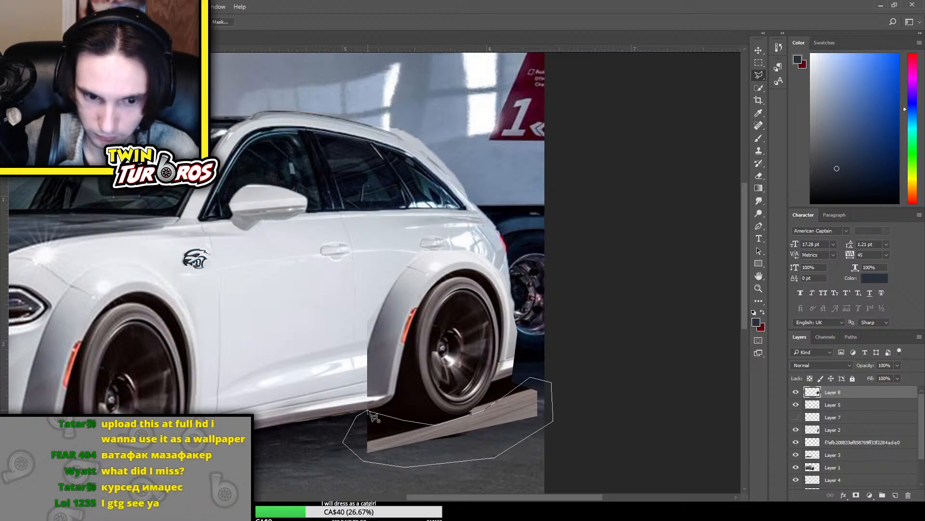
key("Delete")
key("ctrl+d")
Try to erase the lower front edge of the rear flare on Layer 8 with a smaller Eraser, undoing unwanted strokes
key("e")
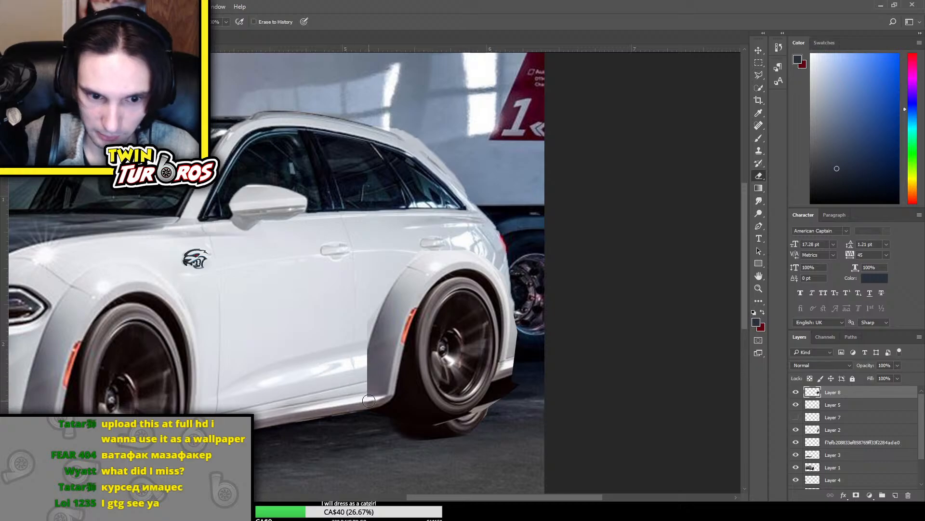
mouse_move(379, 396)
left_mouse_down()
mouse_move(360, 376)
mouse_move(365, 359)
mouse_move(365, 384)
mouse_move(371, 303)
mouse_move(358, 342)
mouse_move(371, 310)
mouse_move(359, 389)
mouse_move(361, 349)
mouse_move(363, 388)
mouse_move(360, 357)
mouse_move(373, 366)
mouse_move(330, 400)
mouse_move(363, 352)
mouse_move(368, 386)
left_mouse_up()
key("ctrl+z")
key("bracketleft")
key("bracketleft")
key("bracketleft")
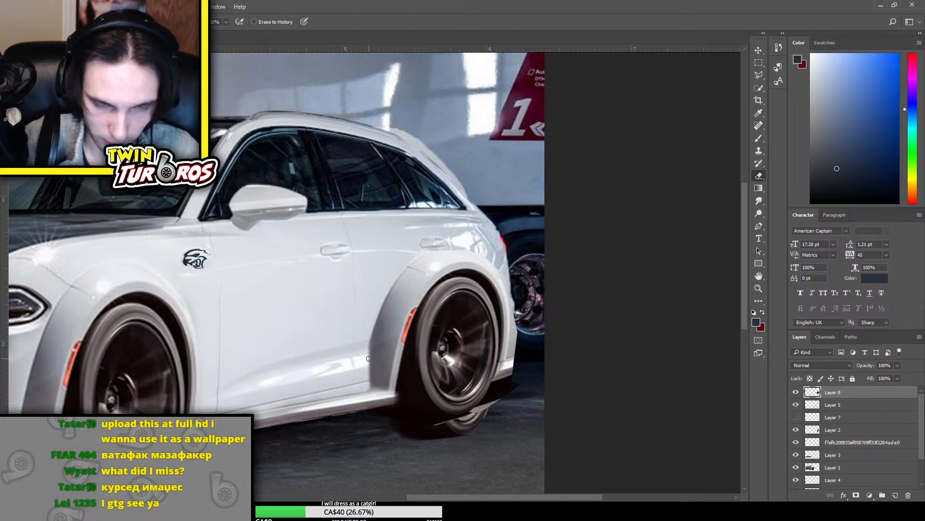
key("ctrl+z")
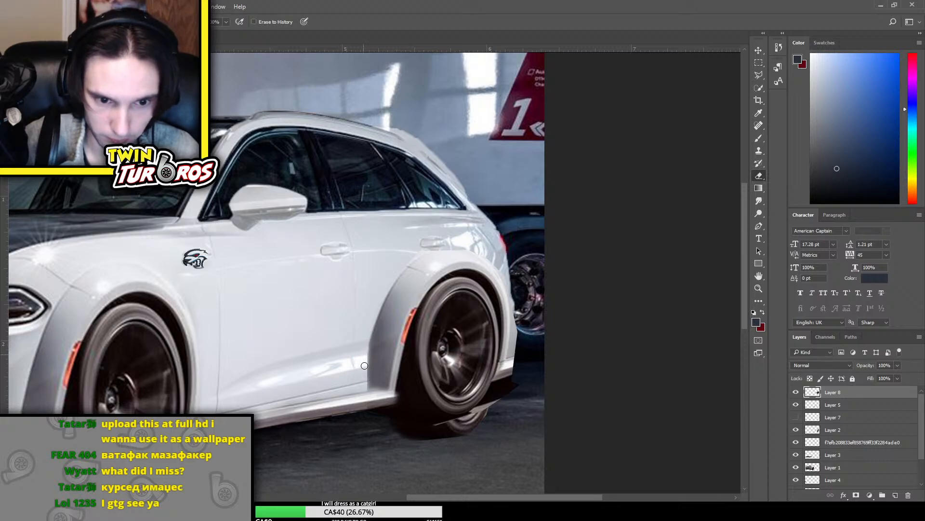
mouse_move(364, 366)
left_mouse_down()
mouse_move(367, 389)
mouse_move(366, 343)
left_mouse_up()
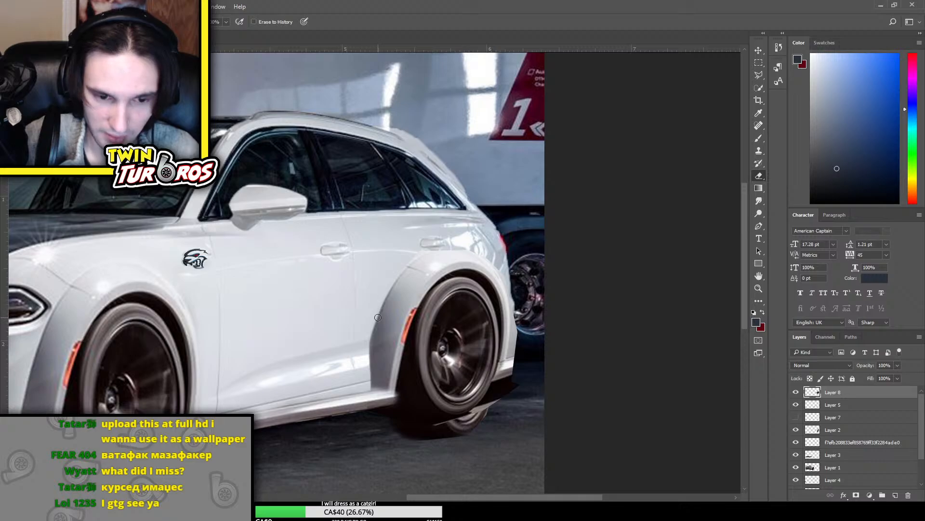
key("ctrl+z")
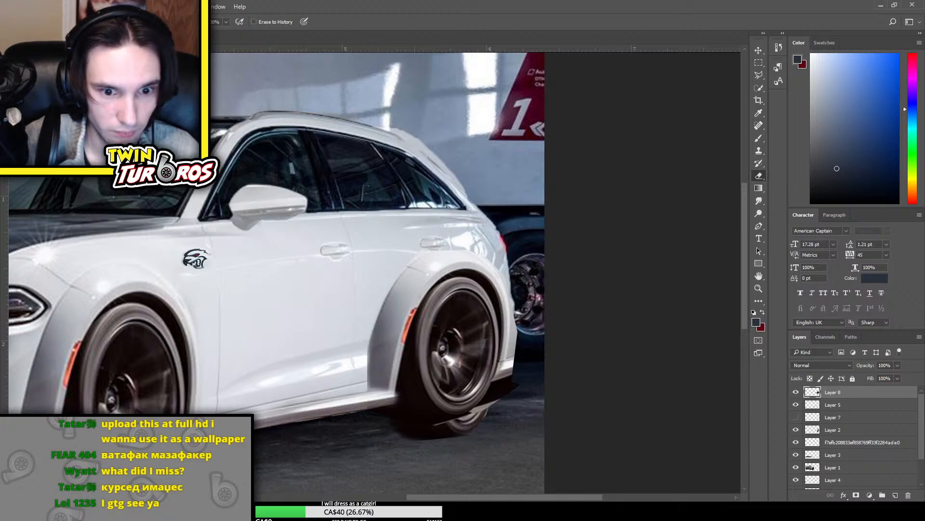
Discard the wheel and flare copy over the rear wheel by deleting Layer 8
key("ctrl+t")
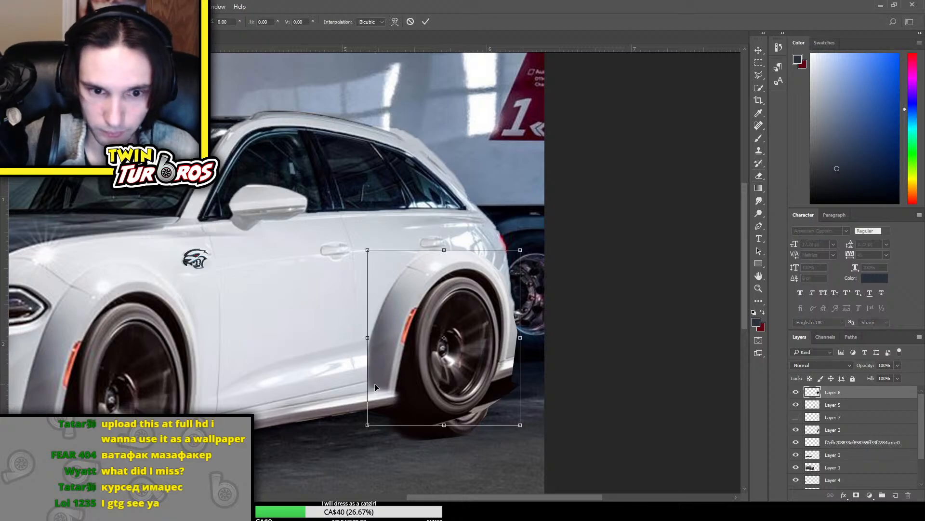
key("Return")
key("e")
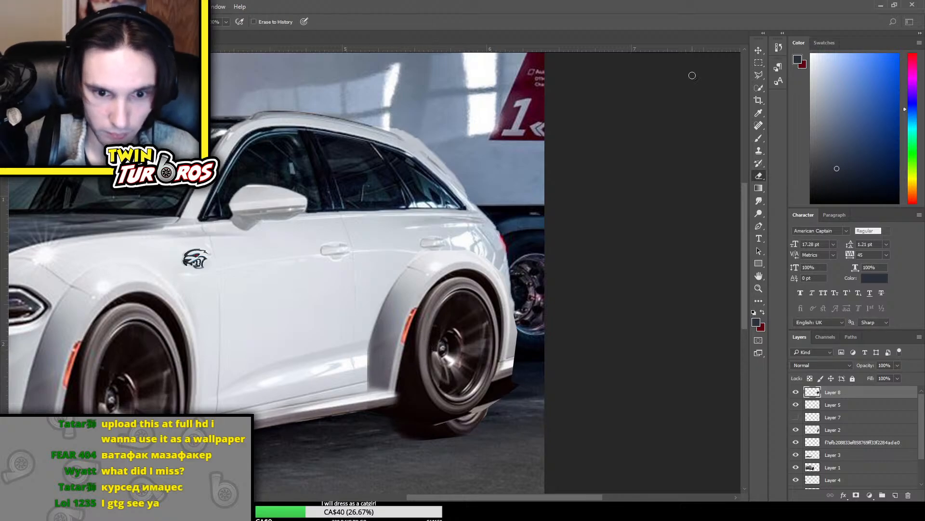
key("Delete")
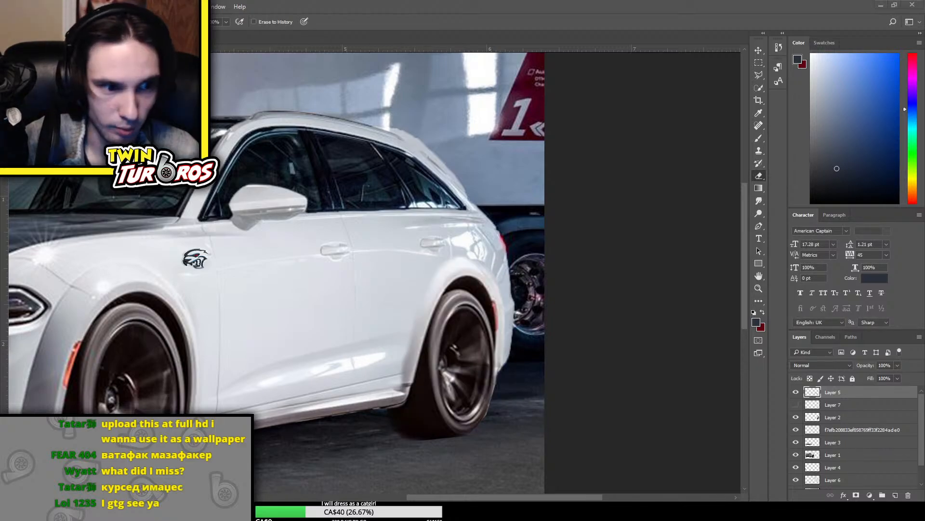
Place the 2020 Dodge Charger photo, copy its front wheel area to a new layer, and delete the photo layer
left_click_drag(738, 270, 512, 224)
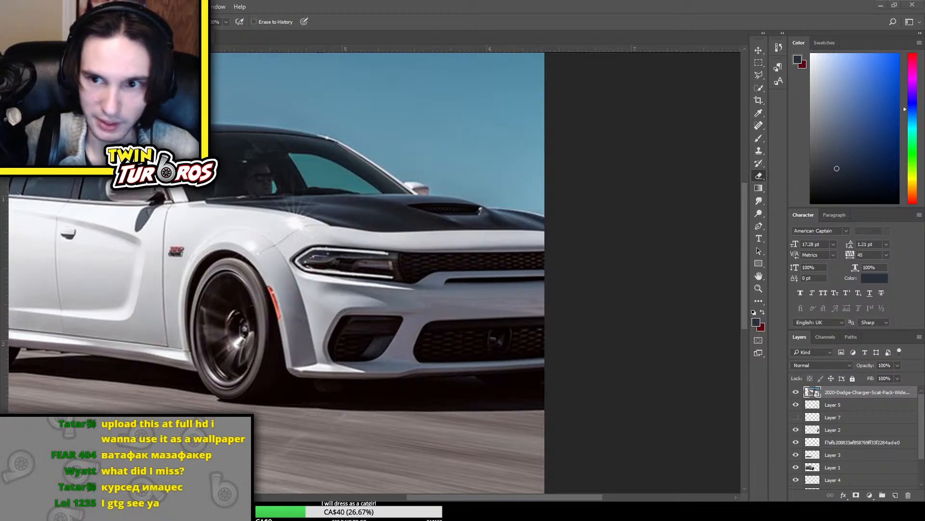
left_click(759, 63)
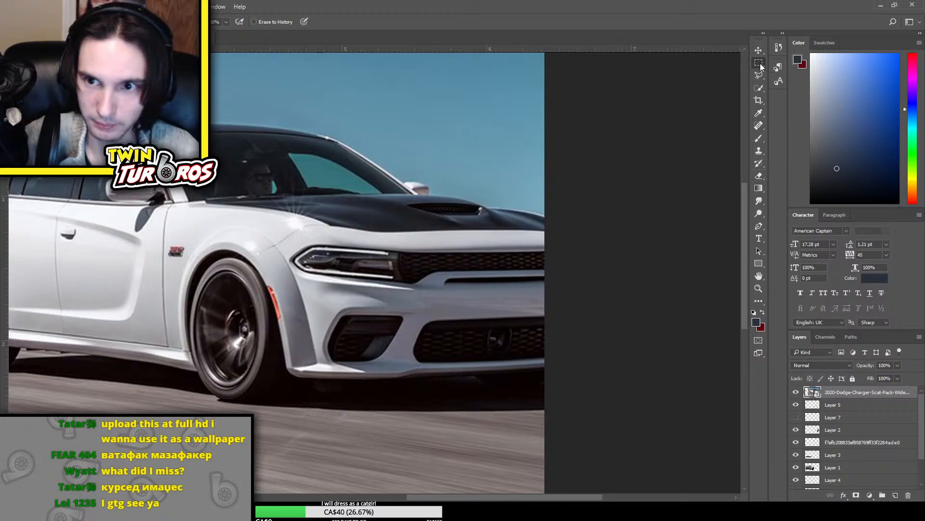
left_click_drag(334, 369, 342, 393)
key("ctrl+j")
left_click(863, 407)
key("Delete")
left_click(856, 392)
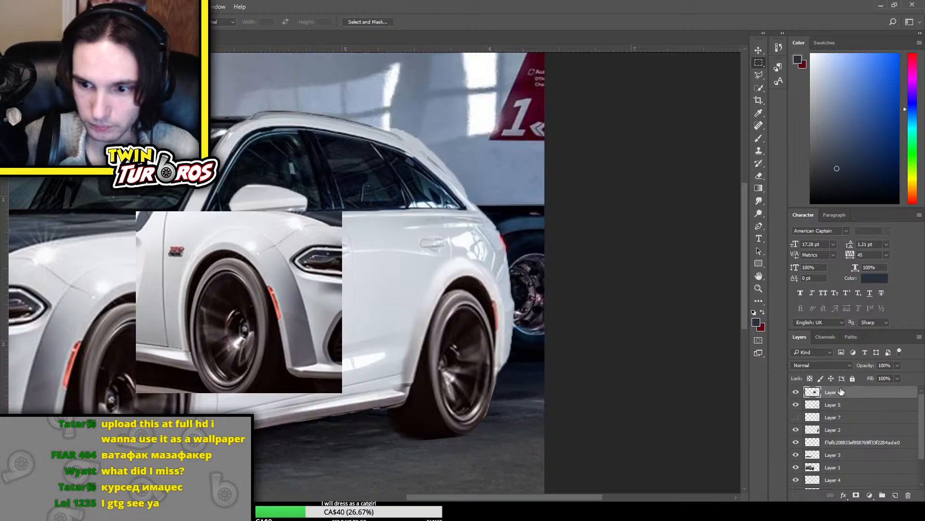
Try to flip and enlarge the copied wheel area over the wagon, and discard the copy
key("ctrl+t")
left_click_drag(322, 362, 501, 410)
left_click_drag(522, 257, 541, 241)
left_click_drag(470, 368, 359, 262)
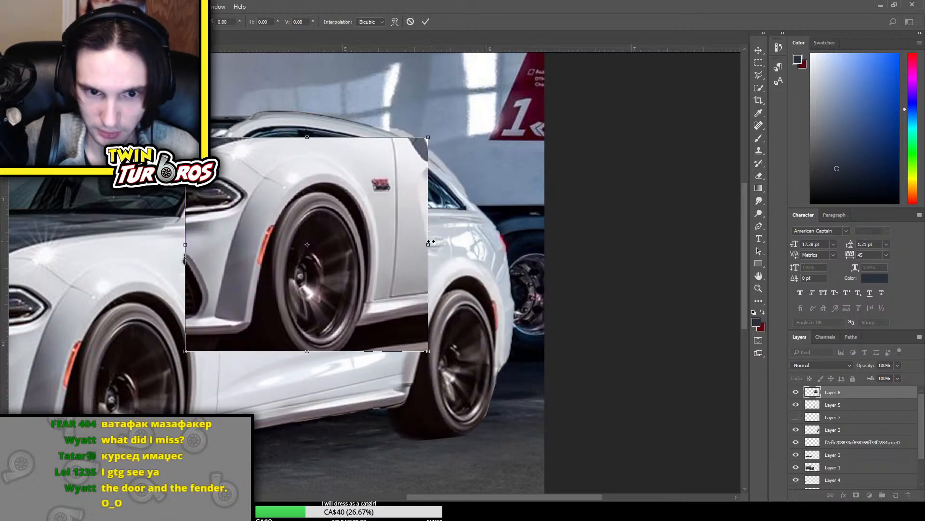
key("ctrl+z")
key("Escape")
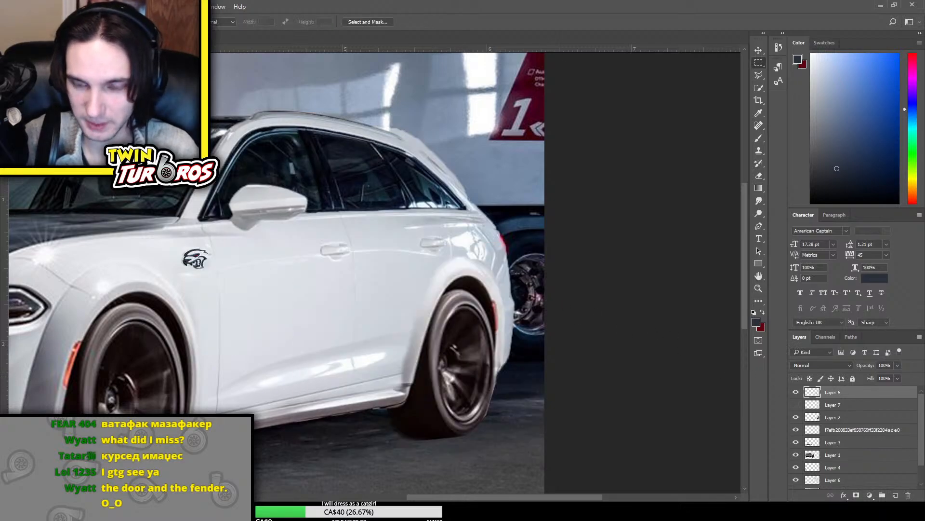
Place the Charger photo again, copy a larger area around its front wheel to a new layer, and delete the photo layer
key("Return")
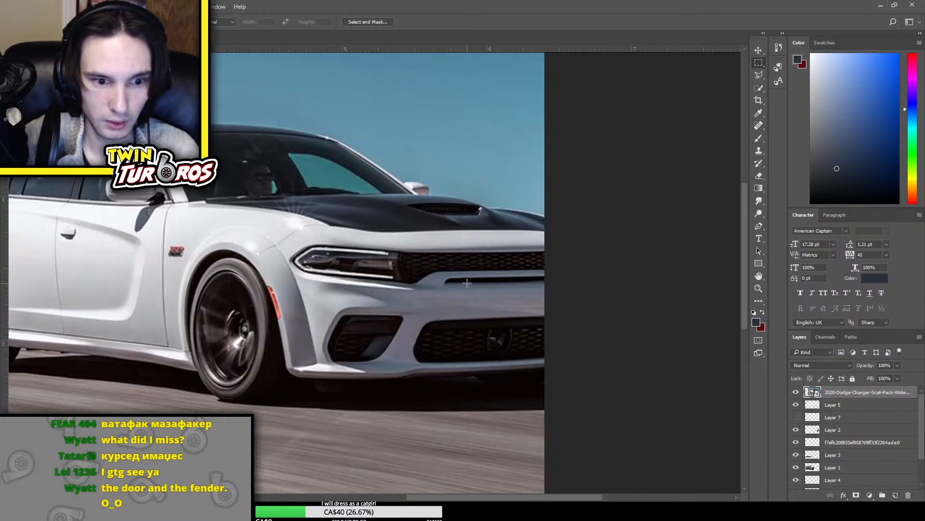
left_click_drag(141, 207, 360, 427)
key("ctrl+j")
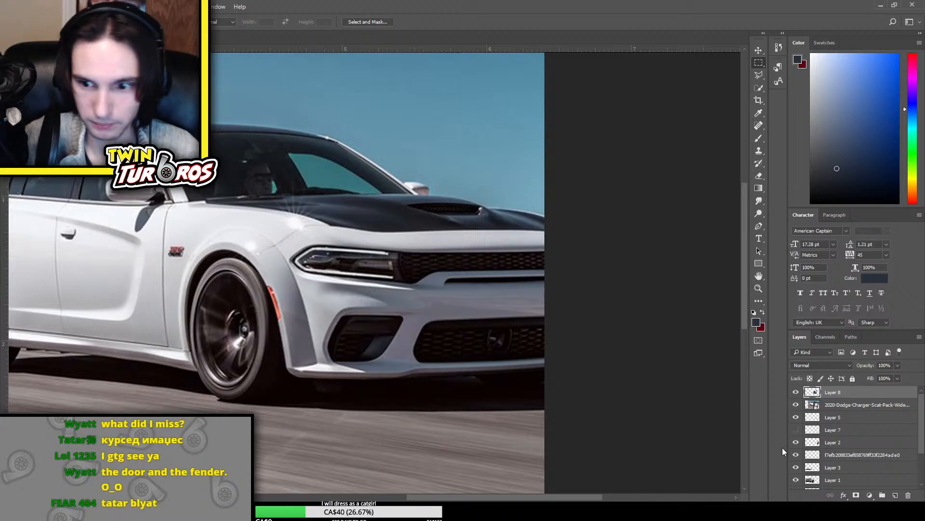
left_click(852, 408)
key("Delete")
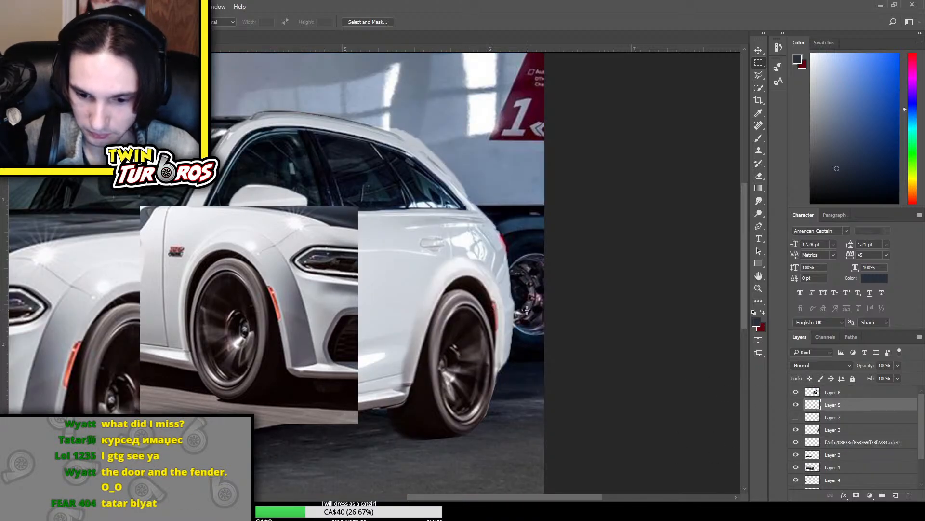
Flip the wheel copy on Layer 8 horizontally, move it over the wagon's rear wheel, and enlarge it slightly
left_click(866, 396)
key("ctrl+t")
left_click(353, 451)
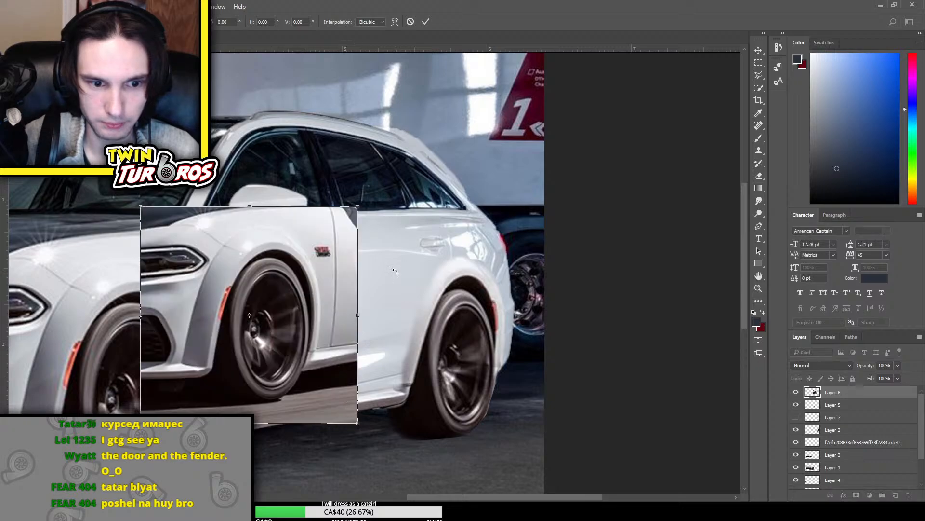
left_click_drag(298, 338, 485, 377)
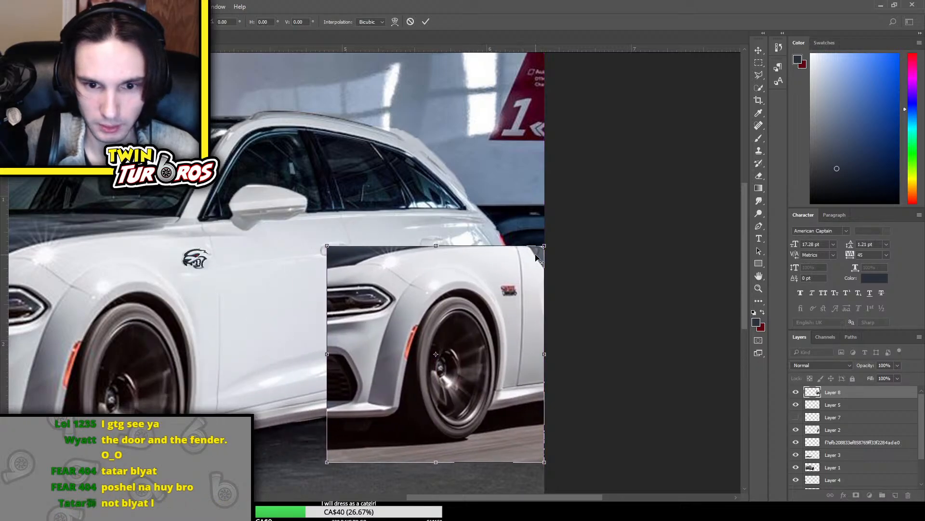
left_click_drag(543, 244, 515, 288)
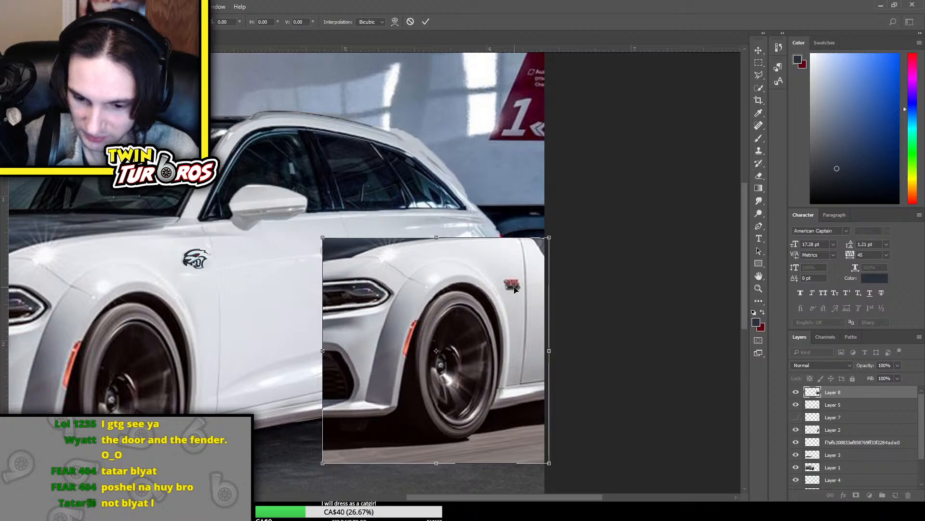
key("Return")
key("m")
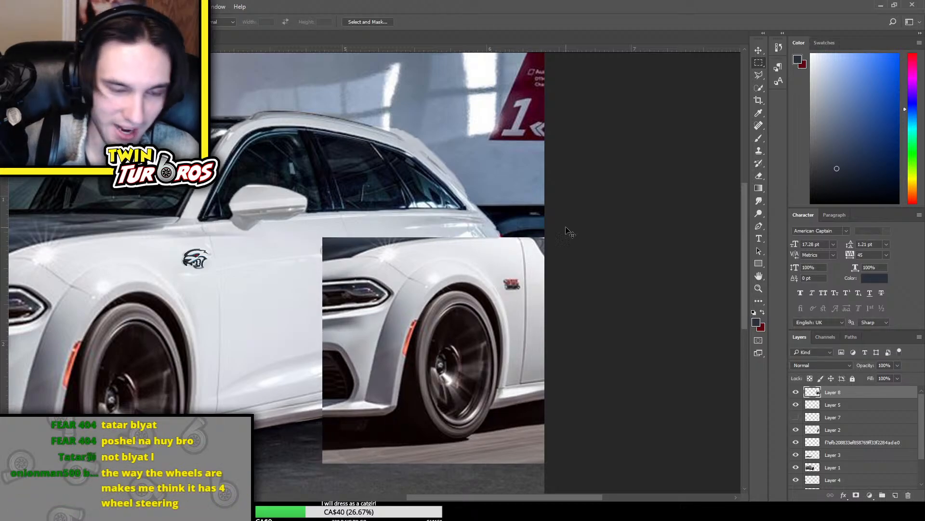
Narrow the rear side of the wheel copy on Layer 8 in perspective and skew that side upward
key("ctrl+t")
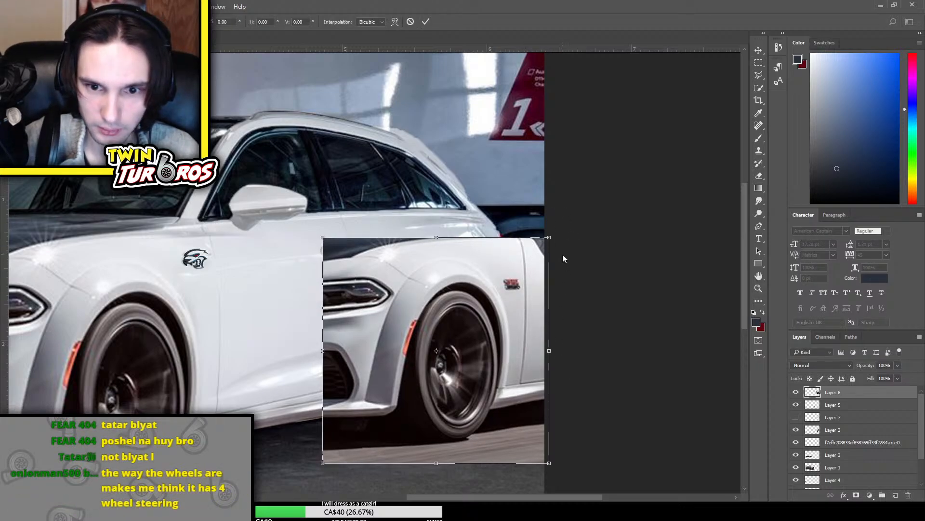
left_click_drag(549, 237, 480, 281)
left_click_drag(543, 269, 536, 252)
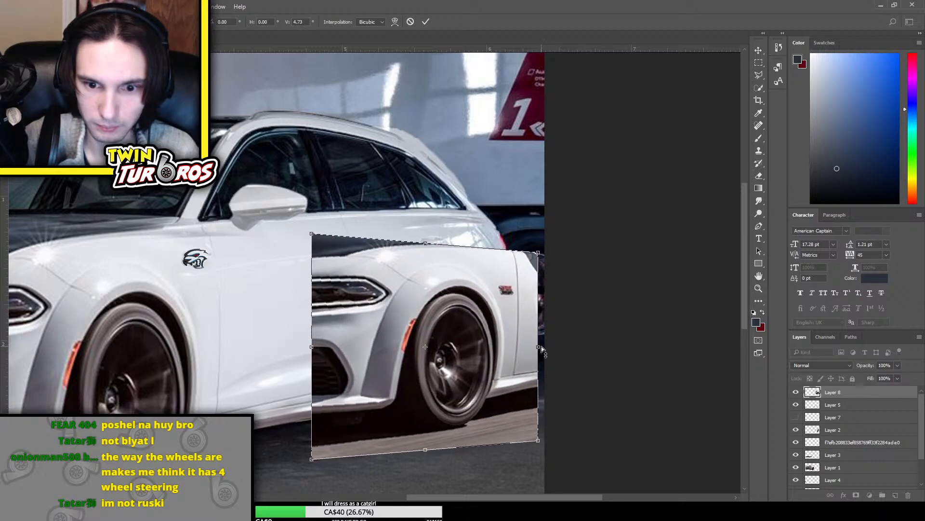
left_click_drag(542, 349, 541, 330)
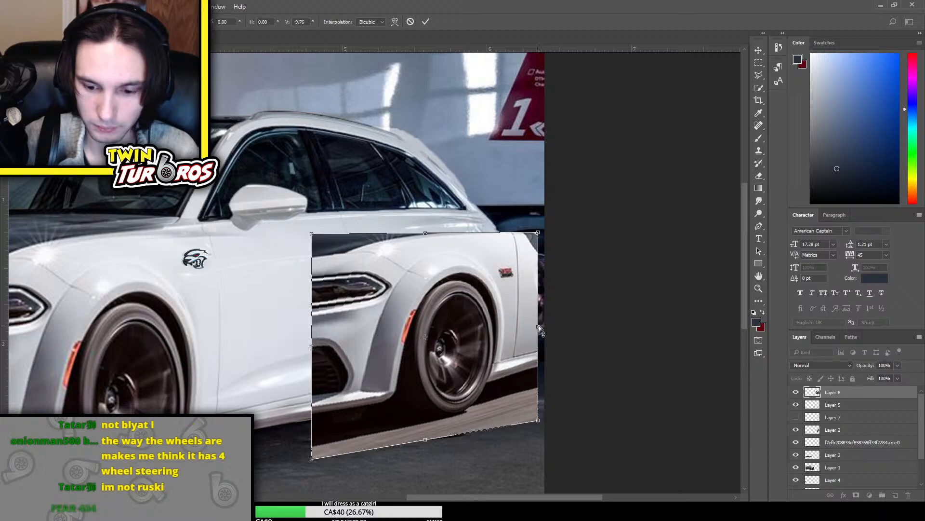
key("Return")
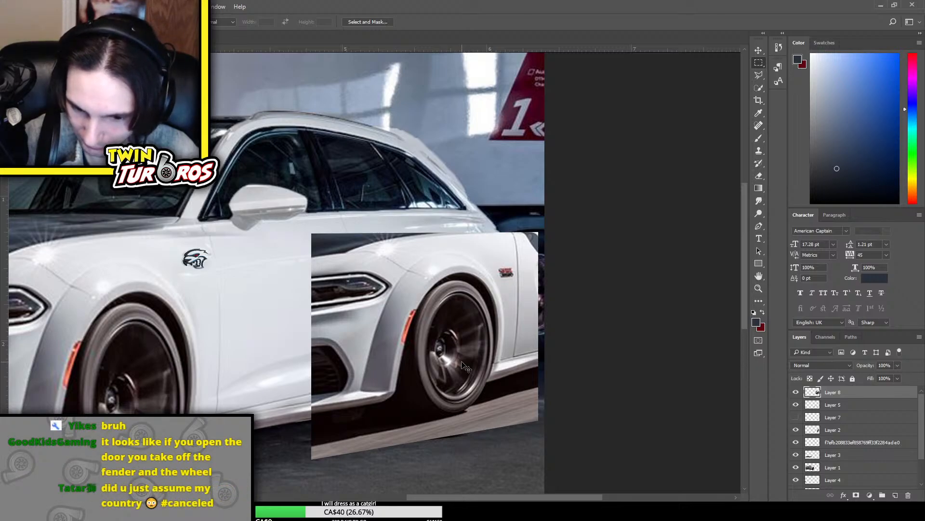
Move the wheel copy on Layer 8 slightly down over the wagon's rear wheel
key("ctrl+t")
left_click_drag(477, 365, 488, 369)
key("Return")
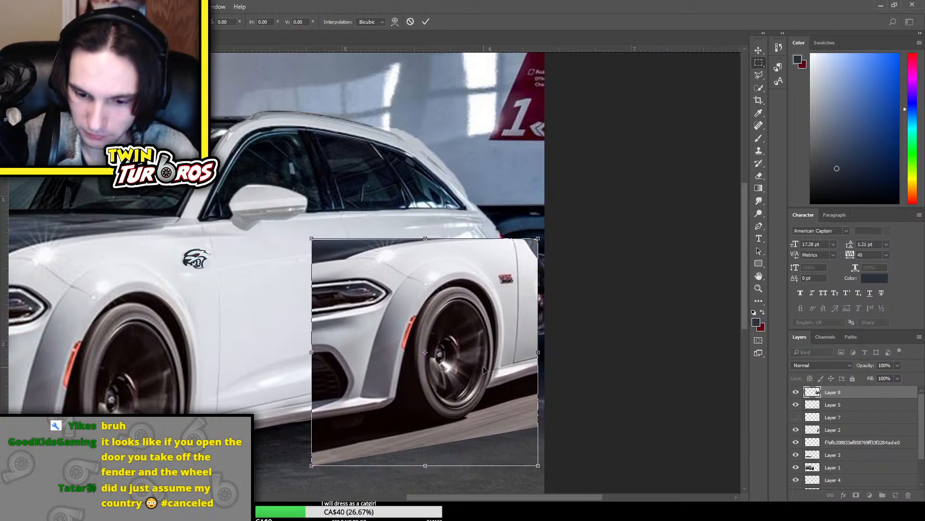
Erase the front edge of the wheel copy on Layer 8 with a large soft Eraser, from the hood down to the road
key("e")
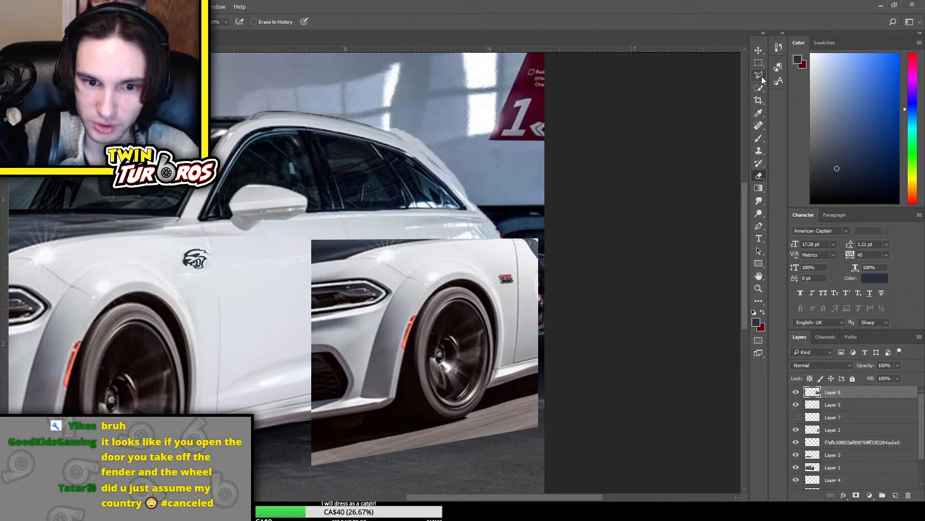
mouse_move(327, 262)
left_mouse_down()
mouse_move(318, 246)
mouse_move(311, 303)
left_mouse_up()
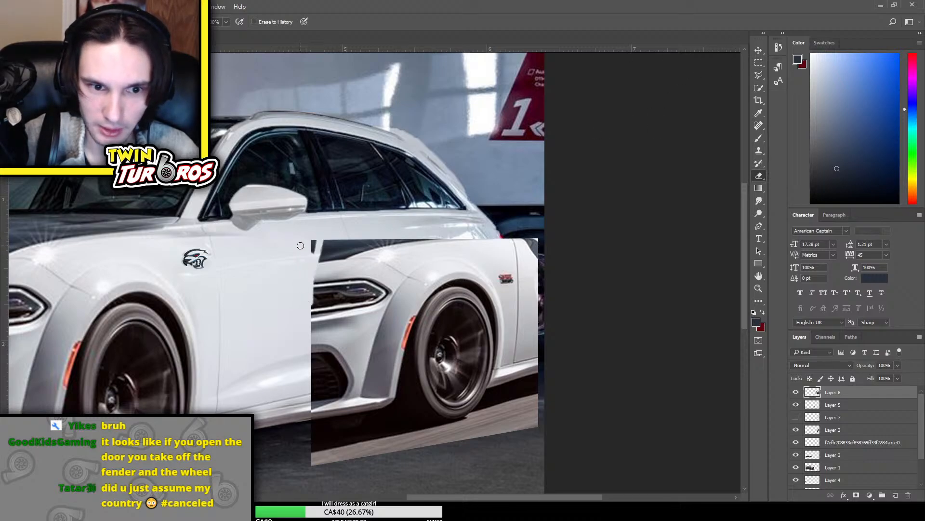
key("bracketright")
key("bracketright")
key("bracketright")
key("bracketright")
key("bracketright")
key("bracketright")
key("bracketright")
key("bracketright")
key("bracketright")
key("bracketright")
mouse_move(330, 247)
left_mouse_down()
mouse_move(304, 278)
mouse_move(283, 380)
mouse_move(284, 444)
mouse_move(298, 464)
mouse_move(368, 486)
mouse_move(378, 434)
left_mouse_up()
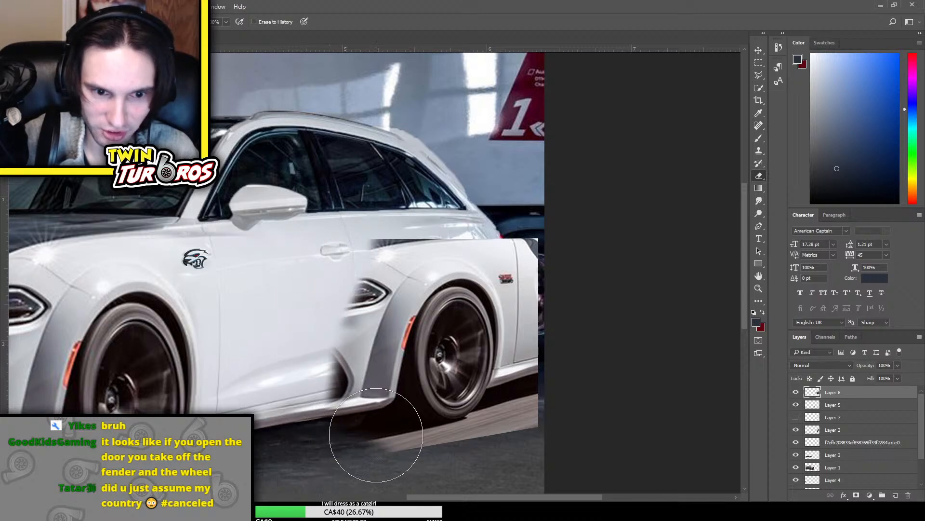
Erase the top edge of the wheel copy on Layer 8 and the excess bodywork behind the wagon's rear bumper
mouse_move(368, 210)
left_mouse_down()
mouse_move(460, 192)
mouse_move(533, 203)
mouse_move(561, 228)
left_mouse_up()
key("bracketleft")
key("bracketleft")
key("bracketleft")
key("bracketleft")
key("bracketleft")
key("bracketleft")
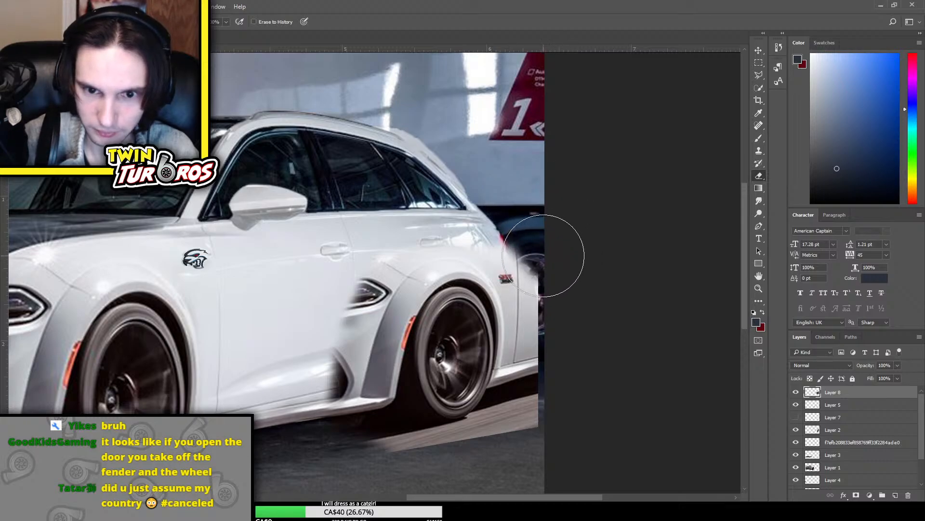
key("bracketleft")
key("bracketleft")
key("bracketleft")
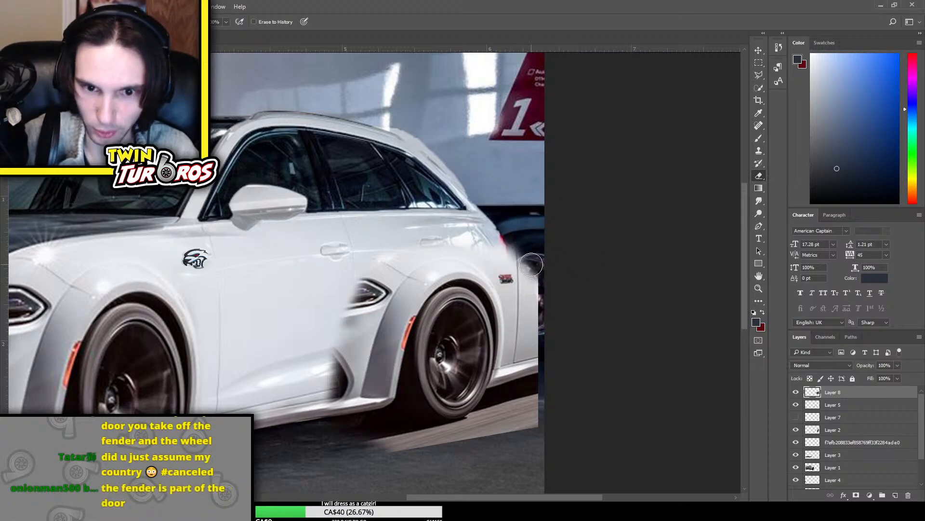
mouse_move(530, 250)
left_mouse_down()
mouse_move(551, 353)
mouse_move(533, 270)
mouse_move(519, 271)
mouse_move(515, 259)
mouse_move(546, 388)
mouse_move(533, 306)
mouse_move(528, 382)
mouse_move(531, 373)
mouse_move(535, 407)
left_mouse_up()
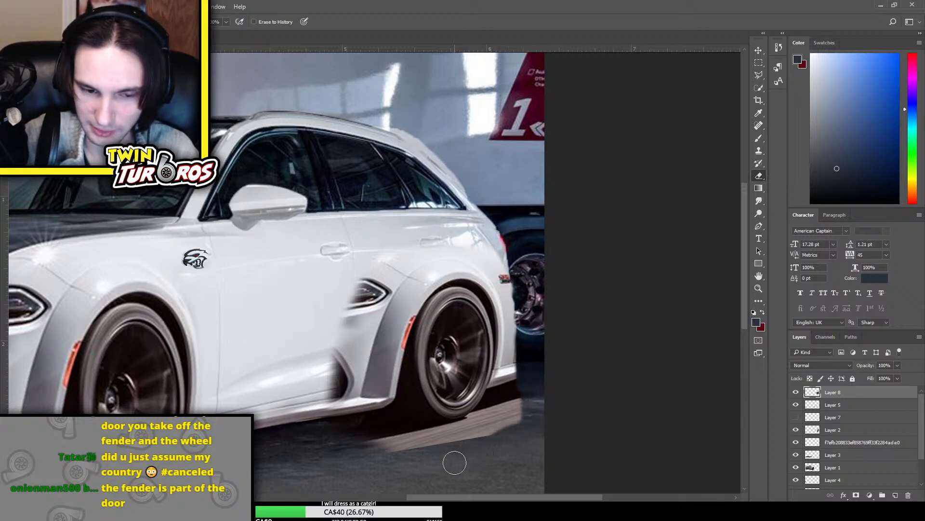
Erase most of the headlight and intake remnants ahead of the rear flare, then move the wheel copy on Layer 8 slightly up and rearward
mouse_move(364, 304)
left_mouse_down()
mouse_move(333, 345)
mouse_move(376, 276)
mouse_move(334, 397)
mouse_move(332, 353)
mouse_move(343, 402)
mouse_move(347, 367)
mouse_move(340, 392)
left_mouse_up()
key("ctrl+t")
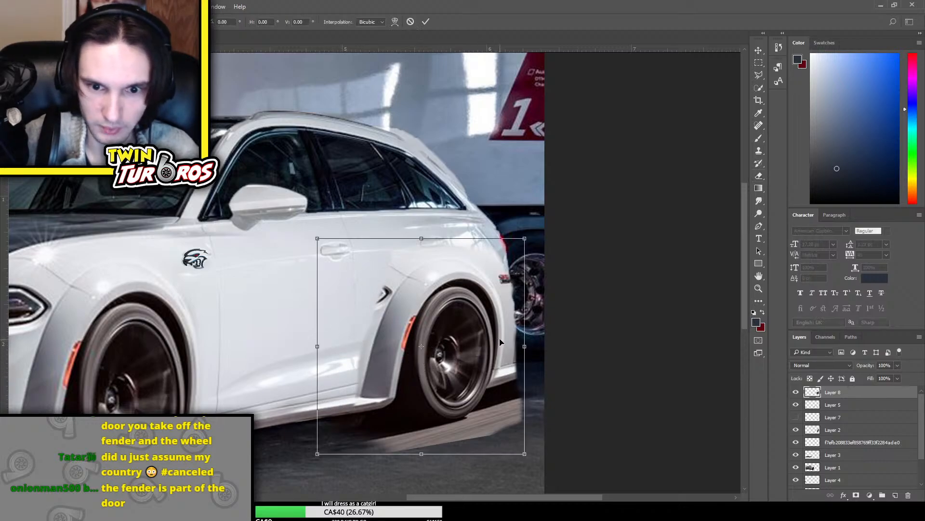
left_click_drag(463, 341, 473, 336)
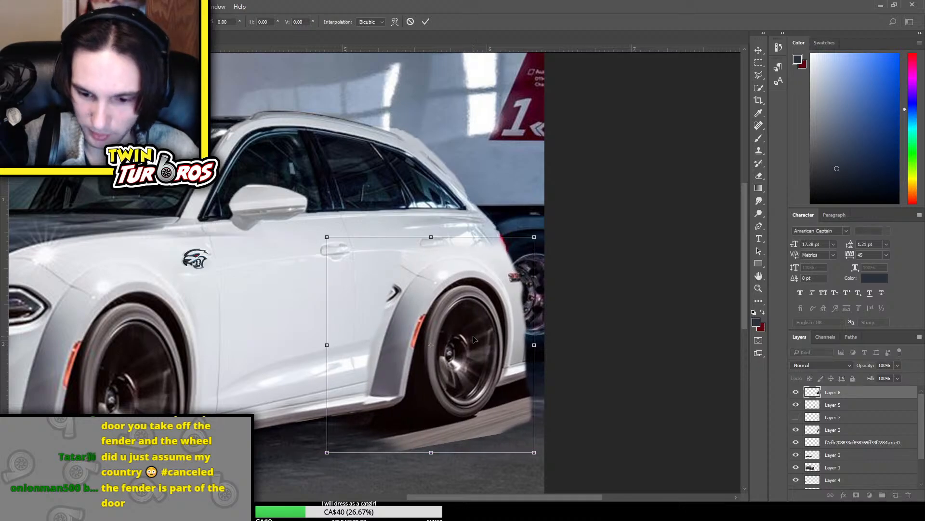
key("Return")
key("e")
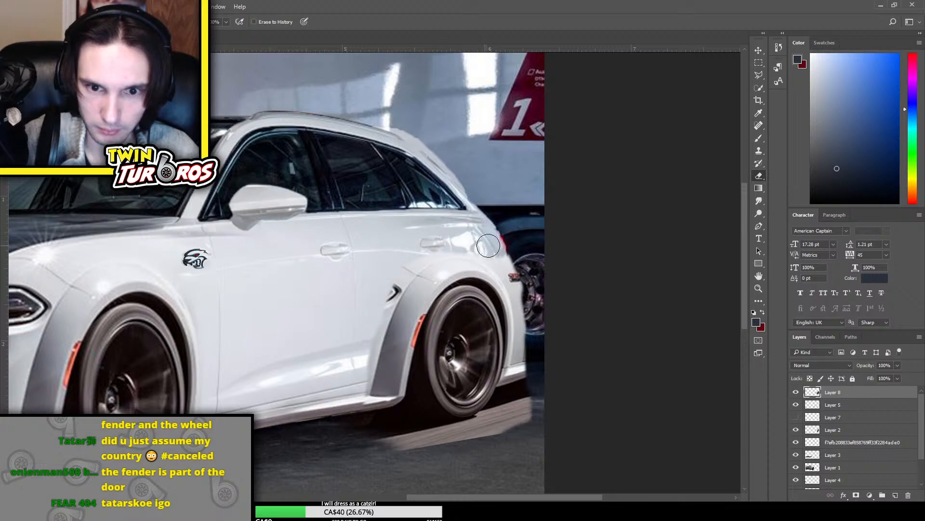
Erase the excess bodywork behind the rear bumper and the outer edge of the road patch under the wheel copy on Layer 8
left_click_drag(524, 275, 537, 369)
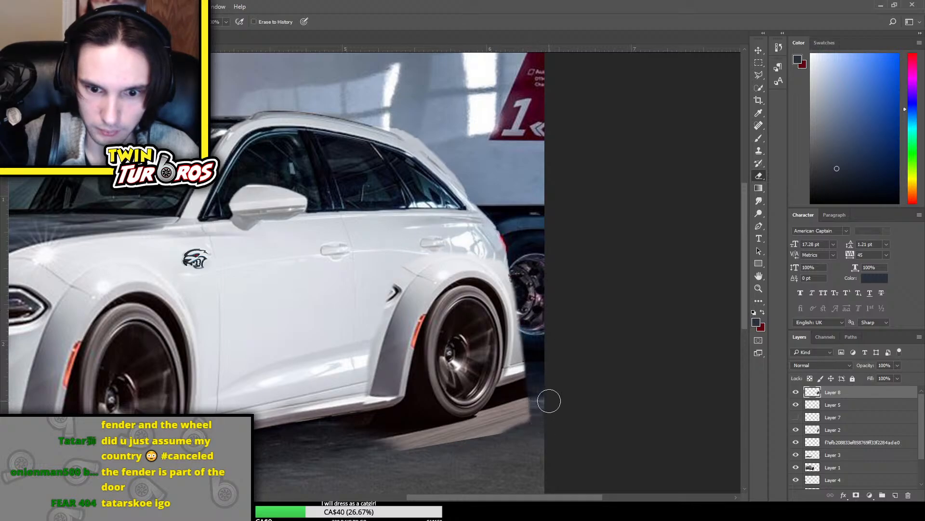
mouse_move(548, 401)
left_mouse_down()
mouse_move(517, 427)
mouse_move(459, 445)
mouse_move(355, 442)
left_mouse_up()
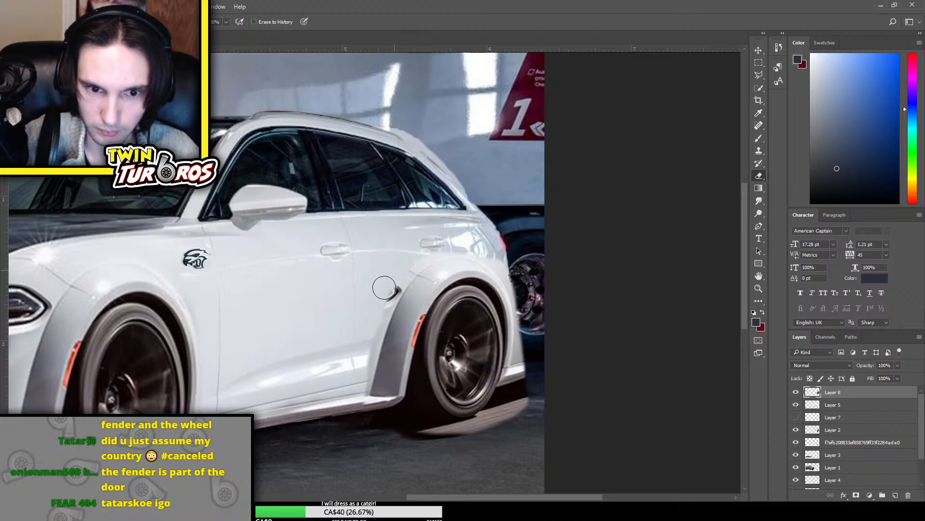
Narrow the wheel copy on Layer 8 from its front side and stretch its top edge slightly upward
key("ctrl+t")
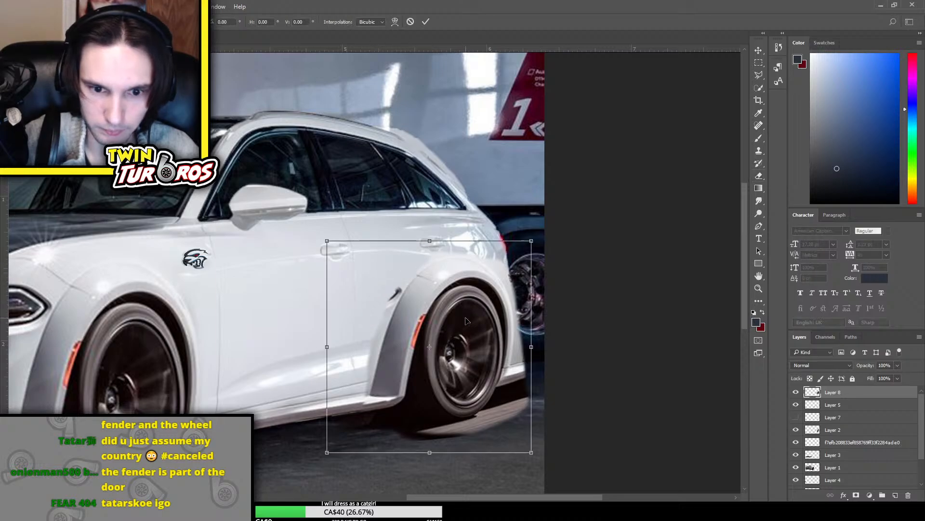
left_click_drag(331, 346, 346, 346)
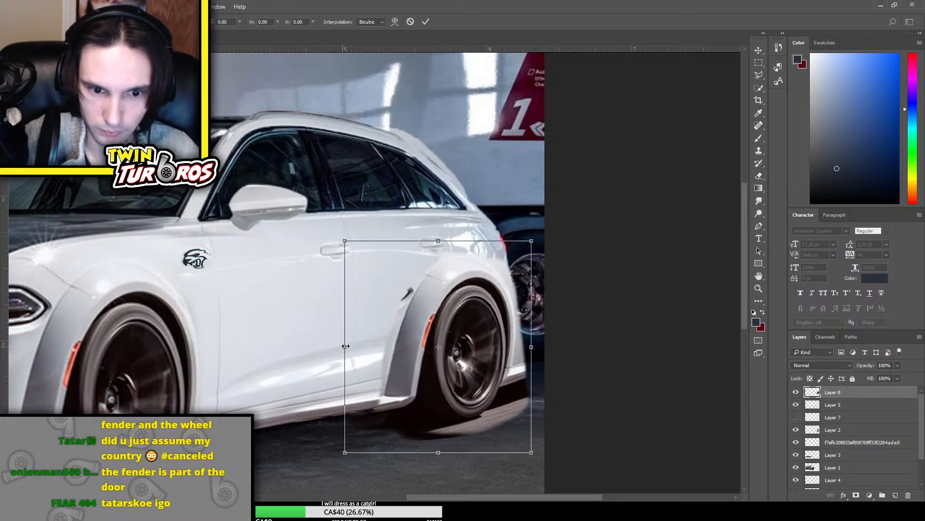
key("Return")
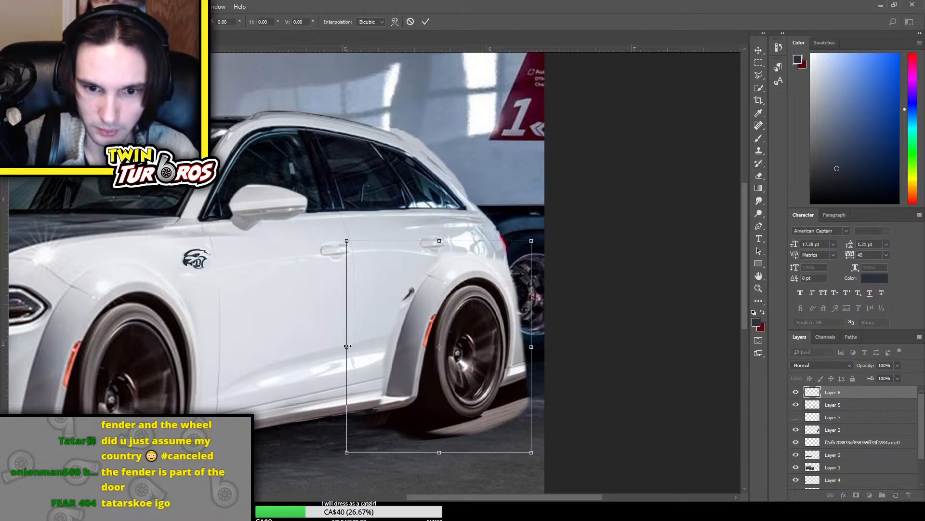
key("e")
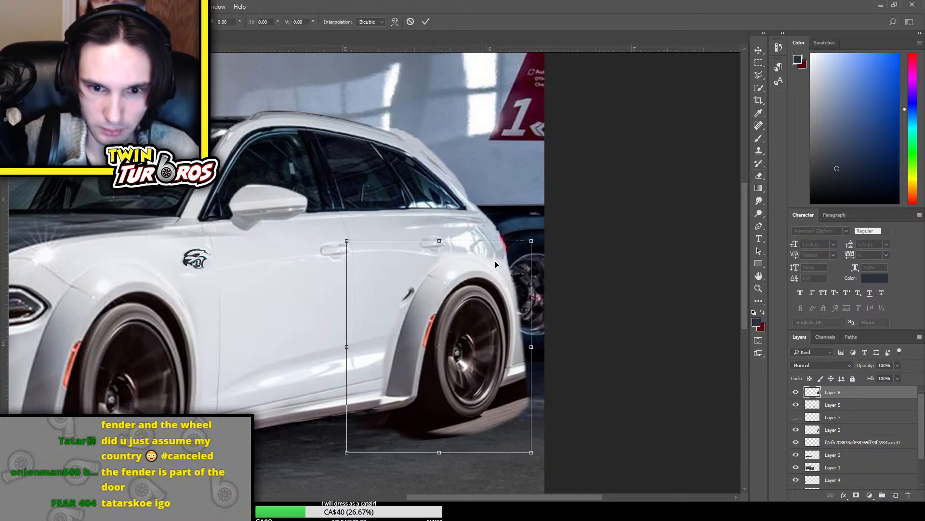
key("ctrl+t")
left_click_drag(436, 240, 435, 234)
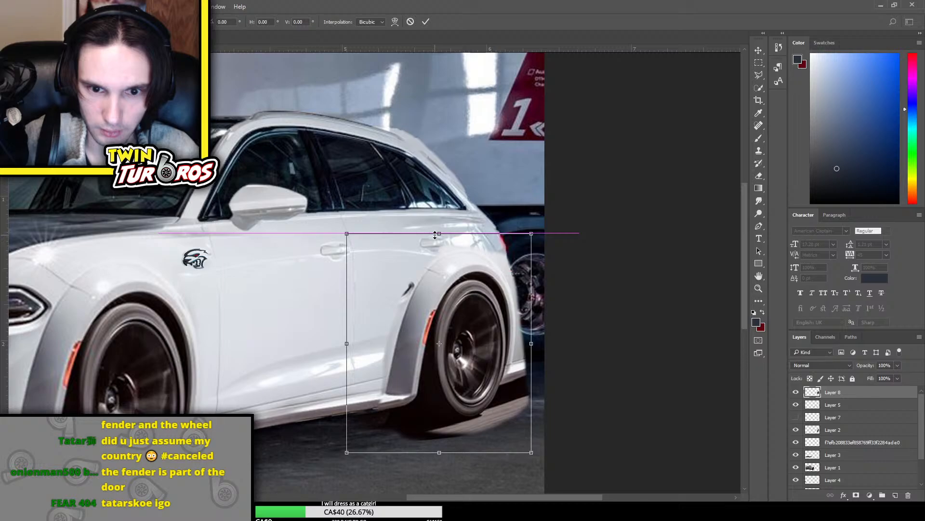
key("Return")
key("e")
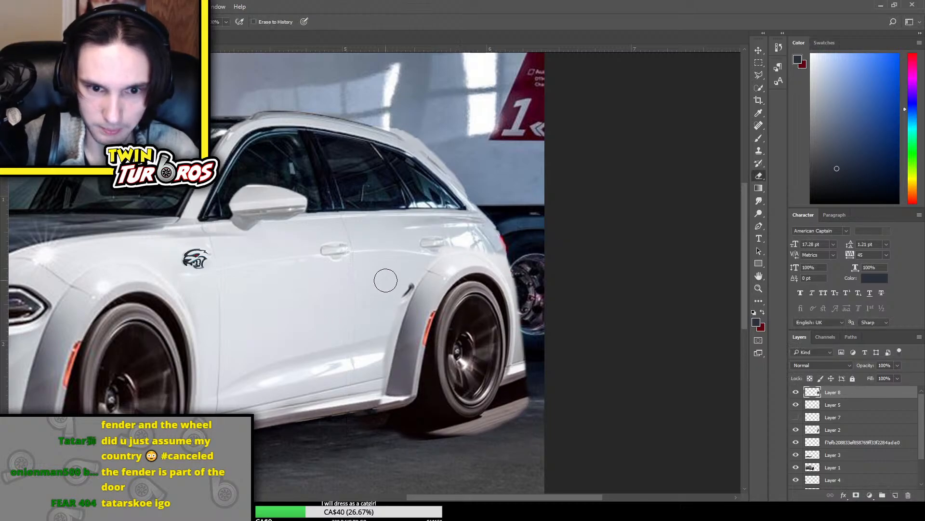
Erase the last headlight remnant ahead of the rear flare and the overlap at the flare's lower front corner with a smaller Eraser
key("ctrl+minus")
key("ctrl+minus")
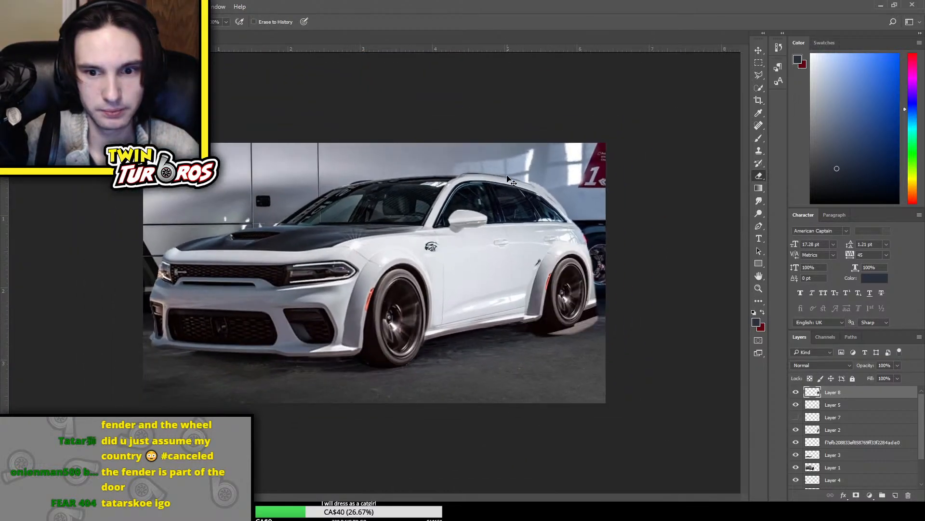
key("ctrl+plus")
key("ctrl+plus")
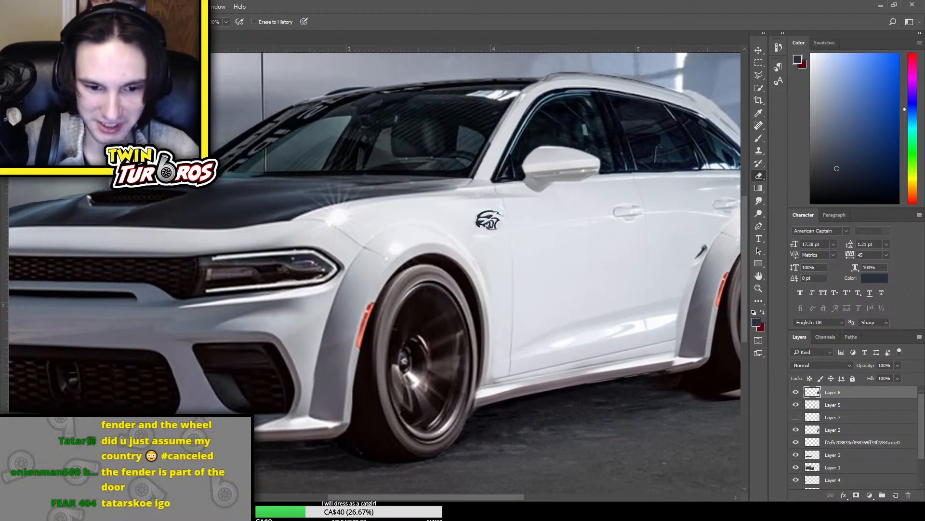
left_click_drag(368, 498, 445, 498)
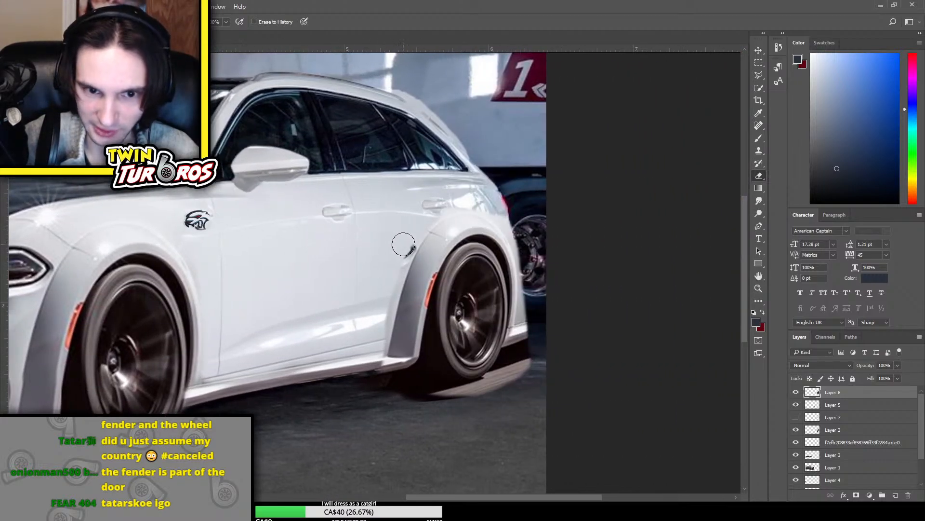
key("bracketleft")
key("bracketleft")
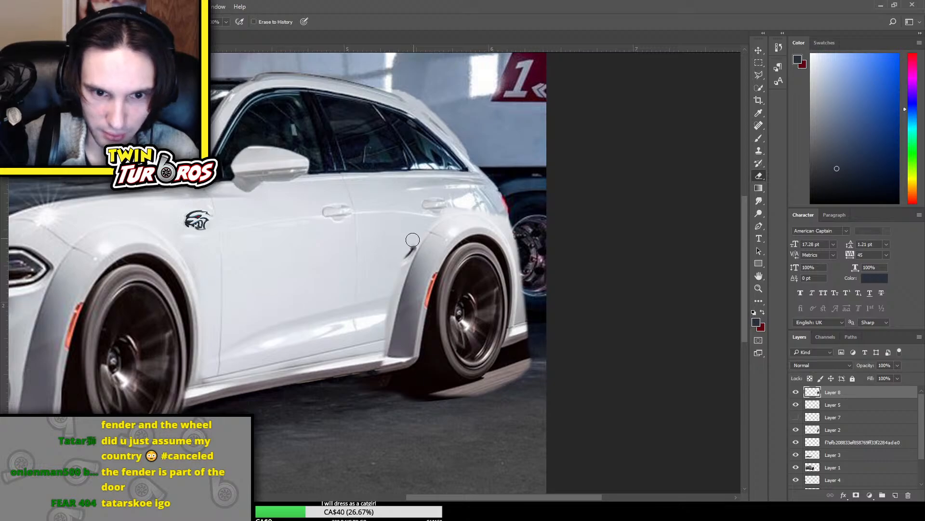
left_click_drag(413, 241, 398, 270)
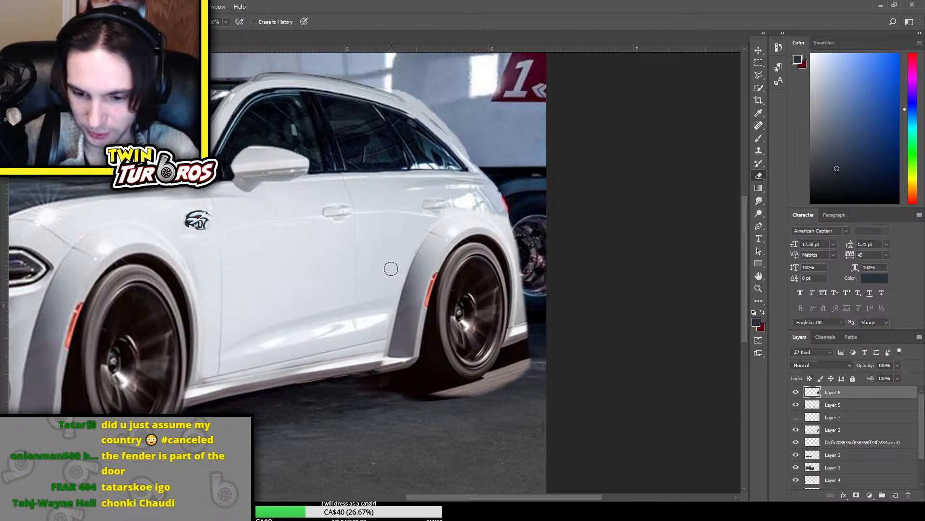
mouse_move(380, 369)
left_mouse_down()
mouse_move(419, 362)
mouse_move(389, 361)
left_mouse_up()
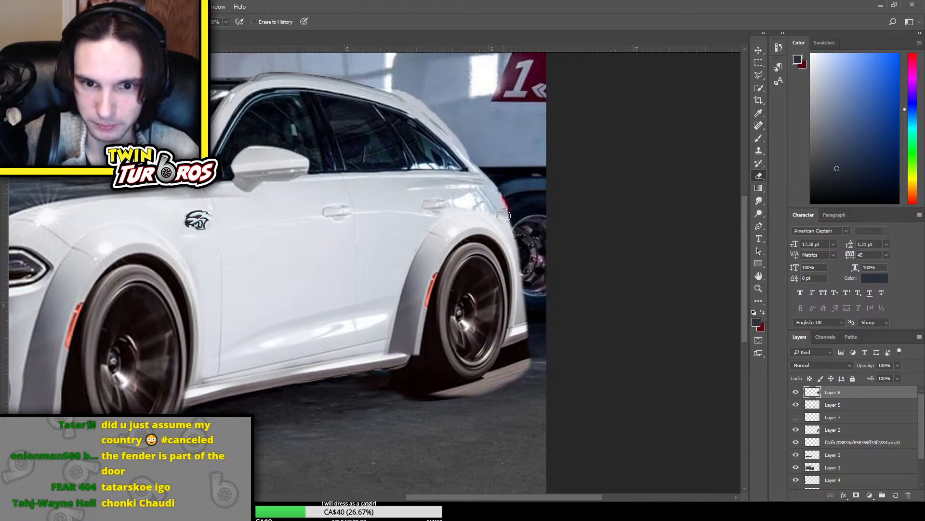
Move Layer 8 below Layer 7 and compare the rear flare with Layer 7 shown and hidden, leaving Layer 7 hidden
left_click_drag(848, 392, 843, 422)
left_click(796, 405)
left_click(797, 405)
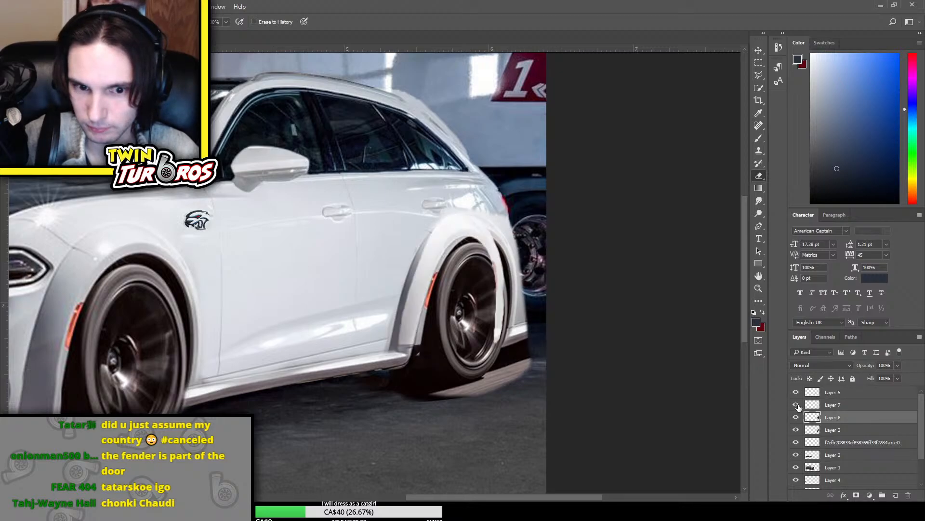
left_click(796, 405)
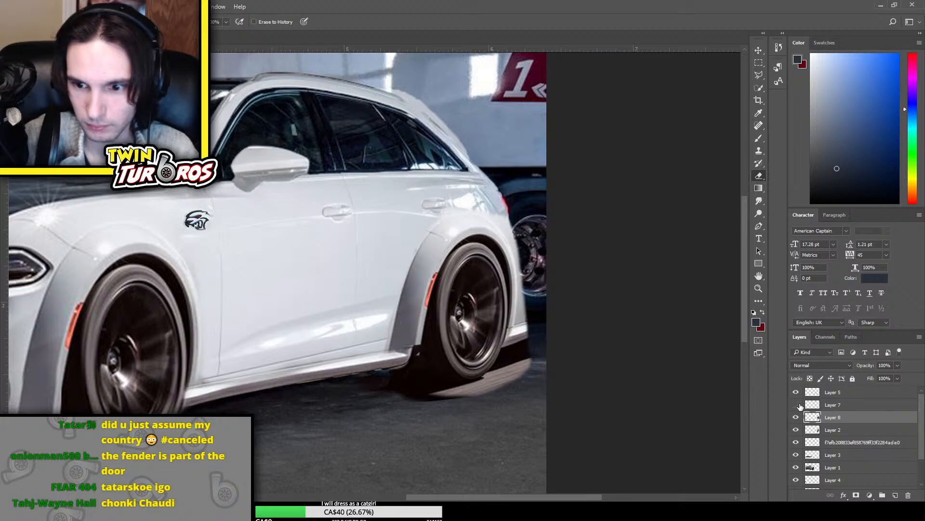
left_click(796, 405)
left_click(796, 405)
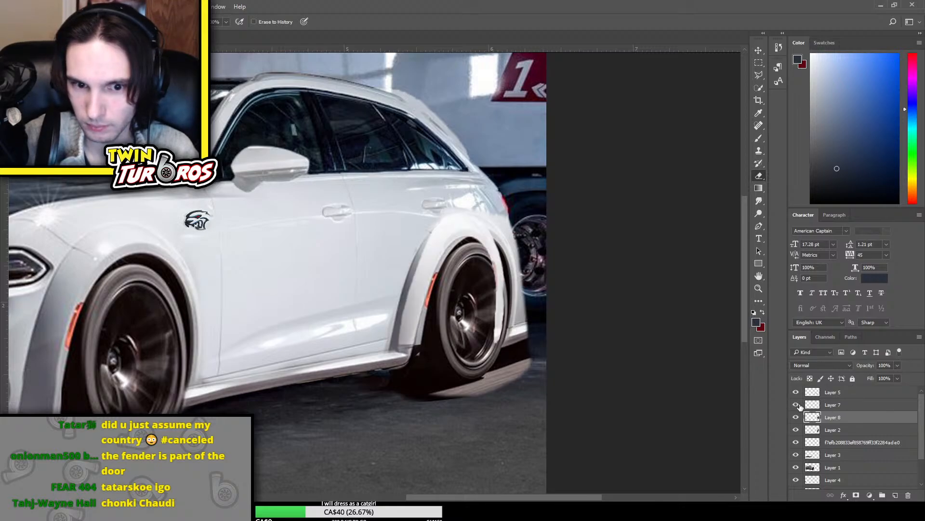
left_click(798, 405)
left_click(799, 405)
left_click(798, 405)
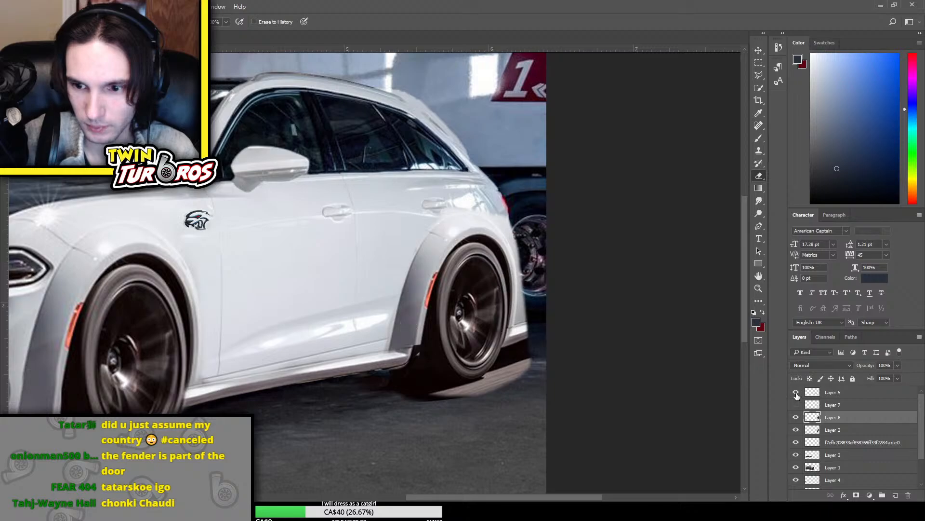
left_click(796, 393)
left_click(796, 393)
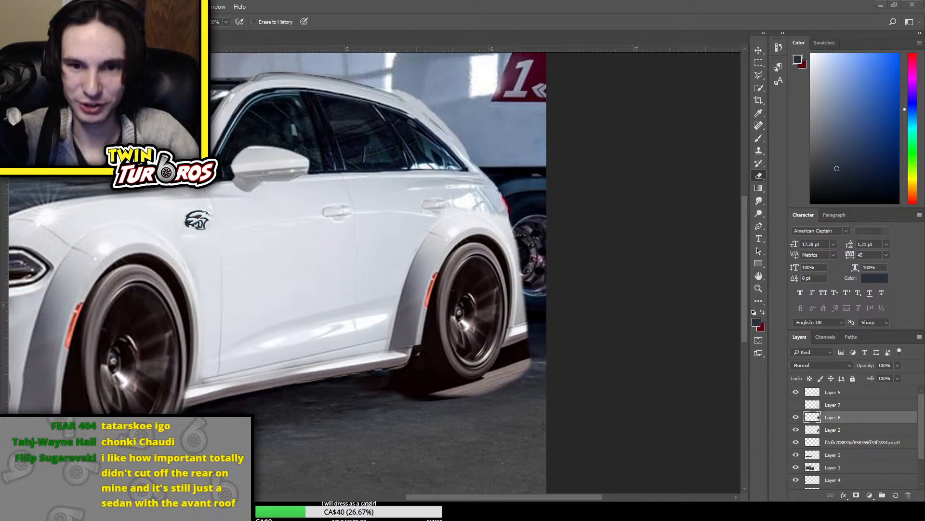
Erase the light road patch and the copied wheel inside the rear flare on Layer 8
scroll(648, 358, "up", 2)
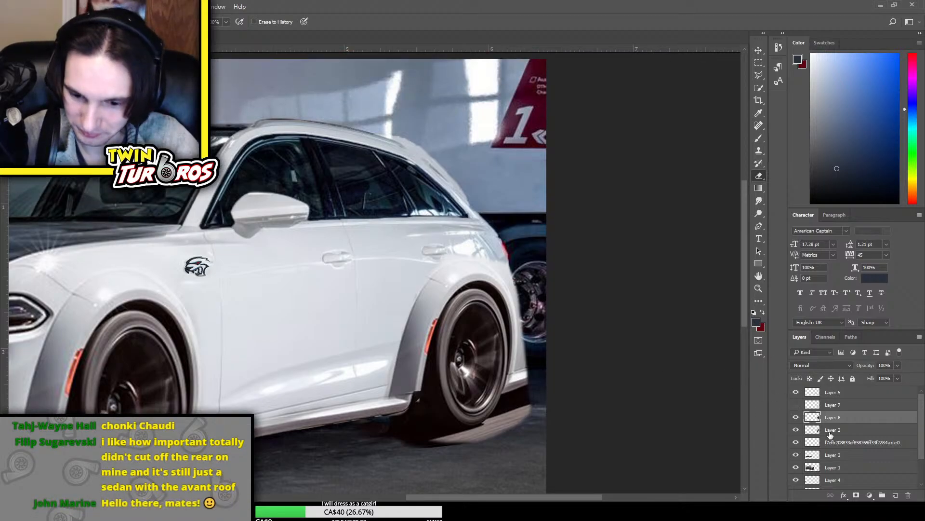
left_click(862, 396)
left_click(796, 405)
left_click(795, 405)
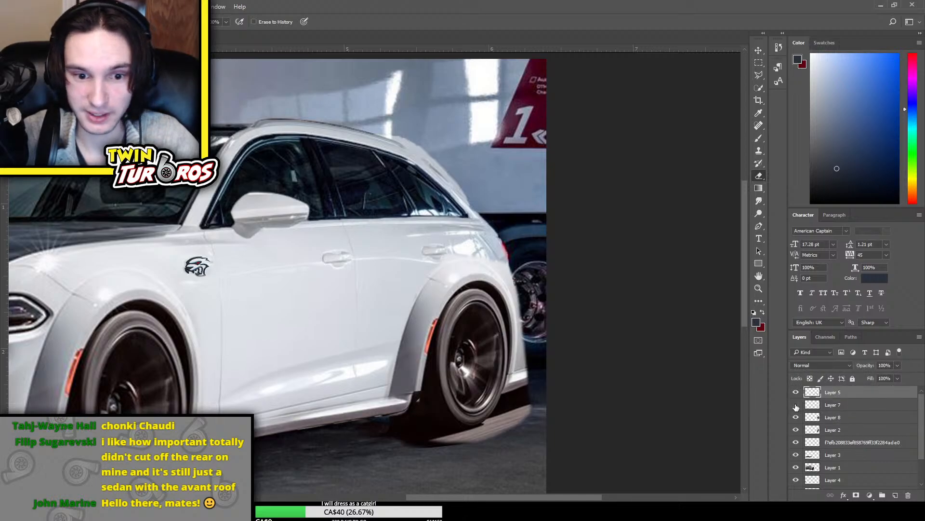
left_click(796, 419)
left_click(795, 420)
left_click(850, 423)
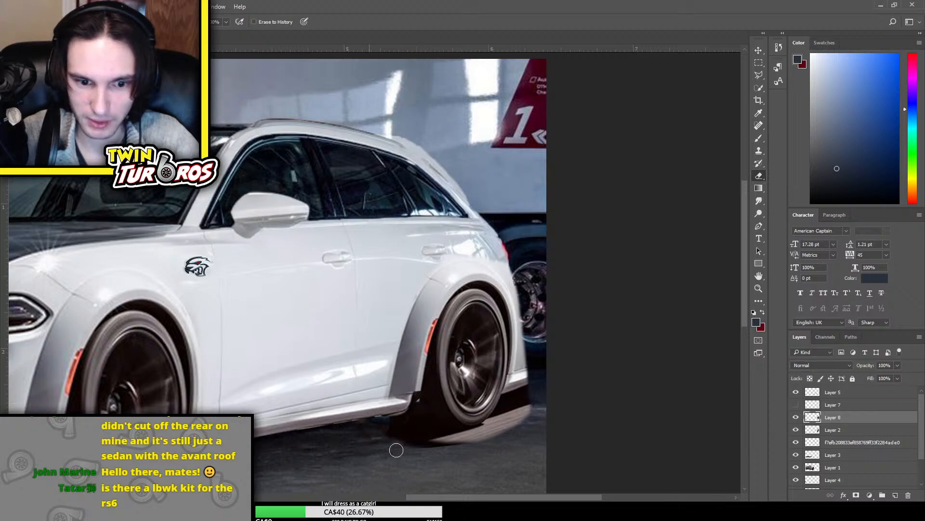
mouse_move(412, 451)
left_mouse_down()
mouse_move(466, 449)
mouse_move(415, 443)
mouse_move(484, 442)
mouse_move(454, 429)
mouse_move(505, 425)
mouse_move(522, 407)
mouse_move(494, 432)
mouse_move(532, 413)
mouse_move(489, 434)
mouse_move(475, 420)
mouse_move(440, 426)
mouse_move(450, 385)
mouse_move(454, 404)
mouse_move(434, 438)
mouse_move(444, 401)
mouse_move(405, 437)
mouse_move(448, 388)
mouse_move(436, 402)
mouse_move(453, 338)
mouse_move(430, 389)
mouse_move(451, 355)
mouse_move(471, 418)
mouse_move(461, 393)
mouse_move(493, 403)
mouse_move(496, 325)
mouse_move(476, 297)
mouse_move(455, 316)
mouse_move(454, 336)
mouse_move(481, 311)
mouse_move(492, 329)
mouse_move(488, 368)
left_mouse_up()
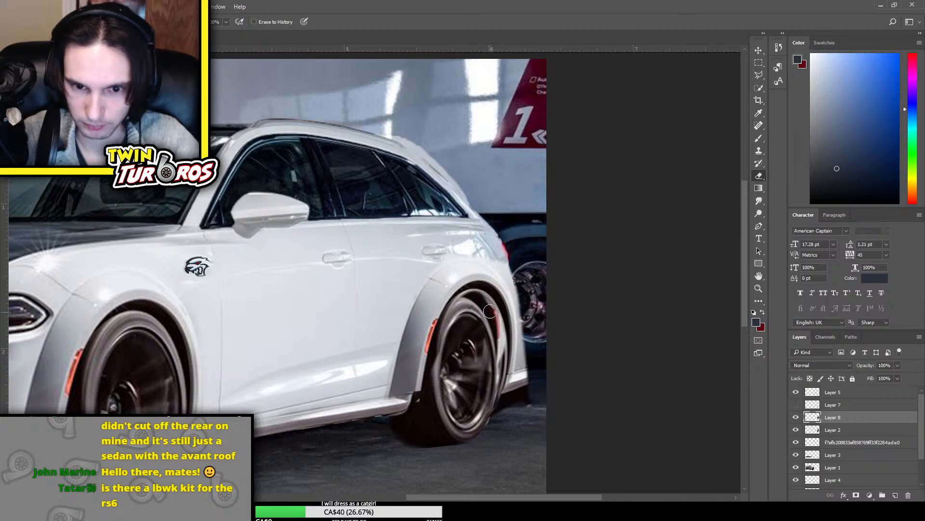
Move the rear flare on Layer 8 slightly down and toward the front of the car
key("ctrl+t")
left_click_drag(460, 311, 453, 328)
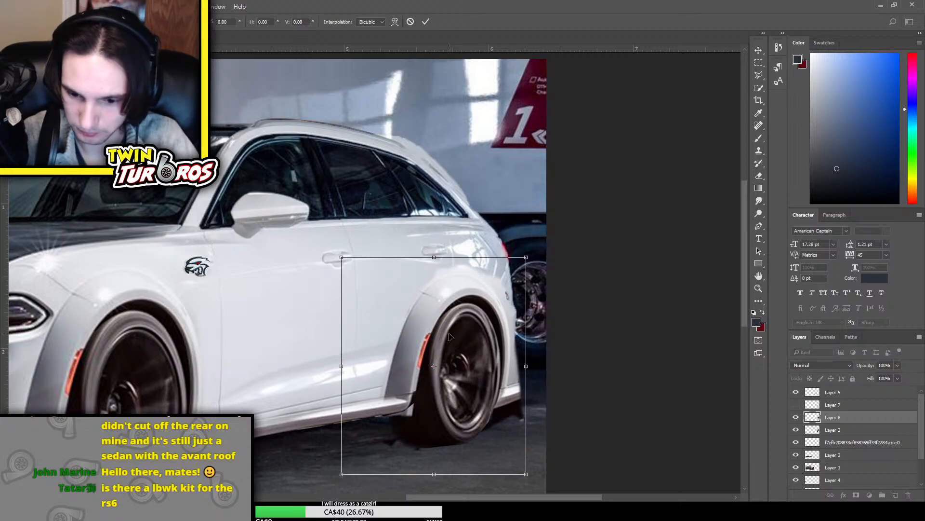
key("Return")
key("e")
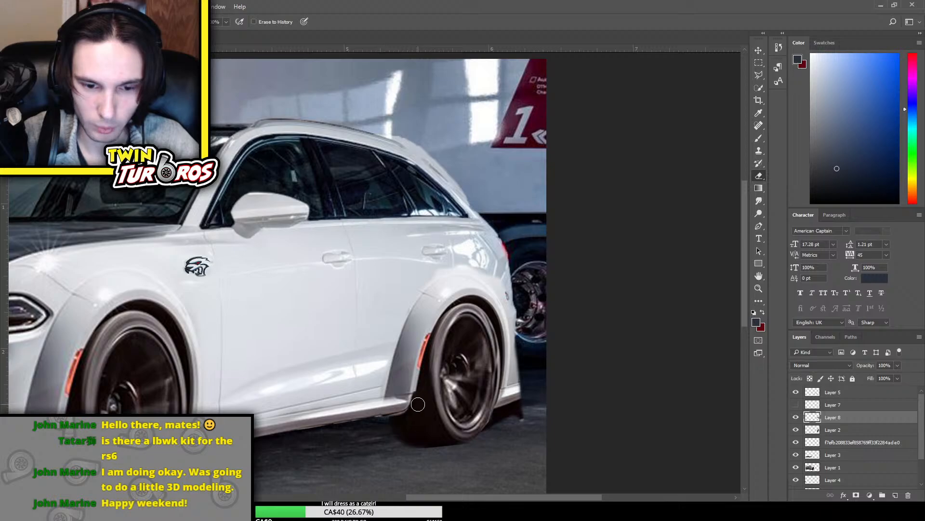
Try to reshape the flare on Layer 8 from its rear side and nudge it slightly forward
key("ctrl+t")
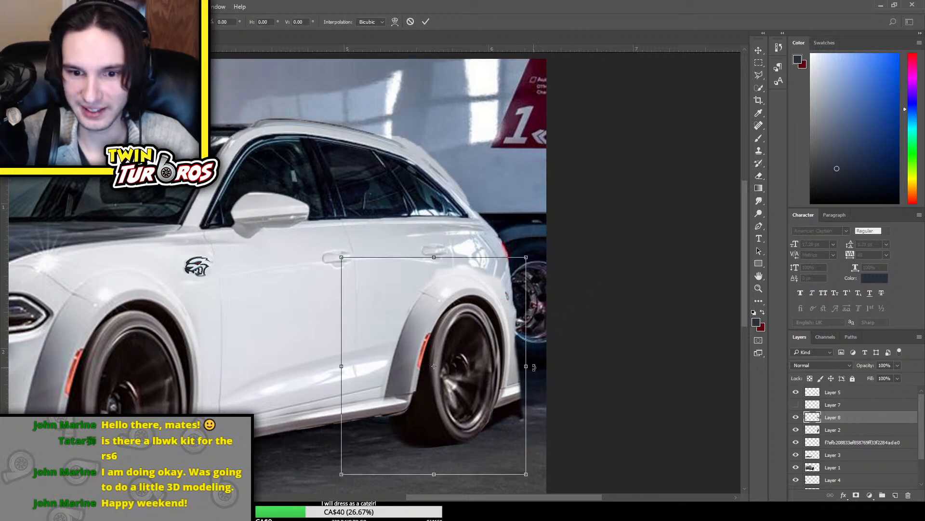
left_click_drag(534, 368, 504, 366)
key("Return")
key("e")
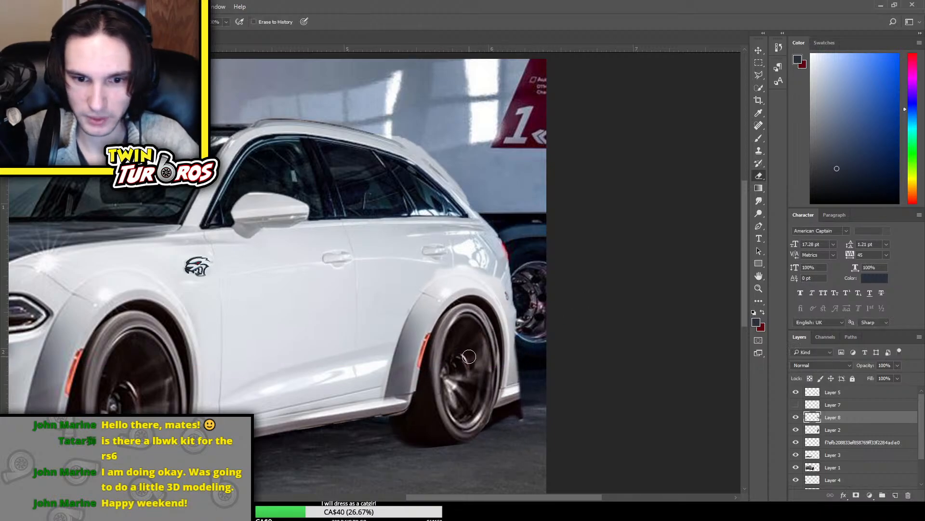
key("ctrl+t")
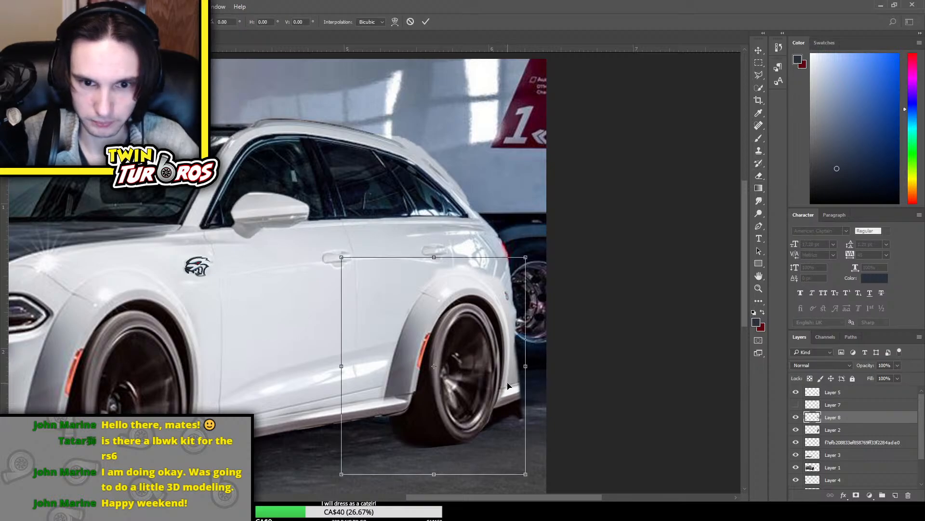
left_click_drag(487, 379, 486, 379)
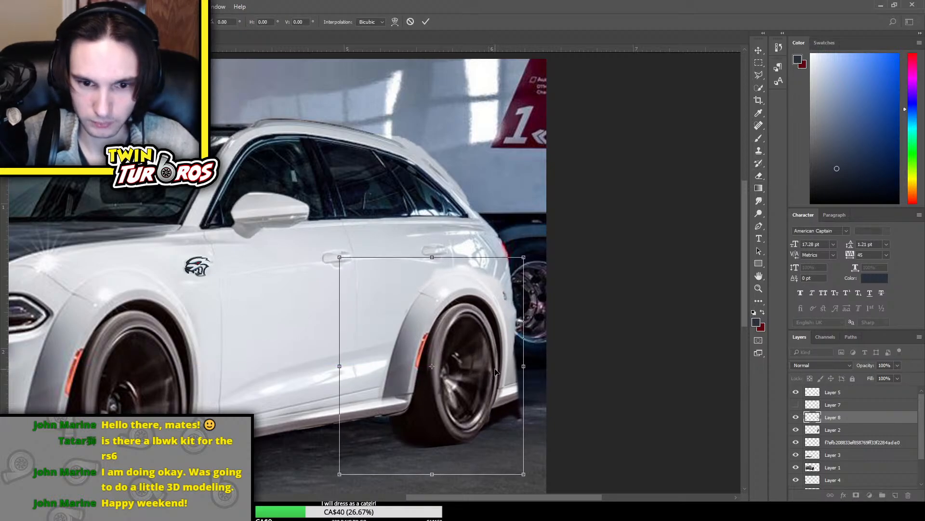
key("Return")
key("e")
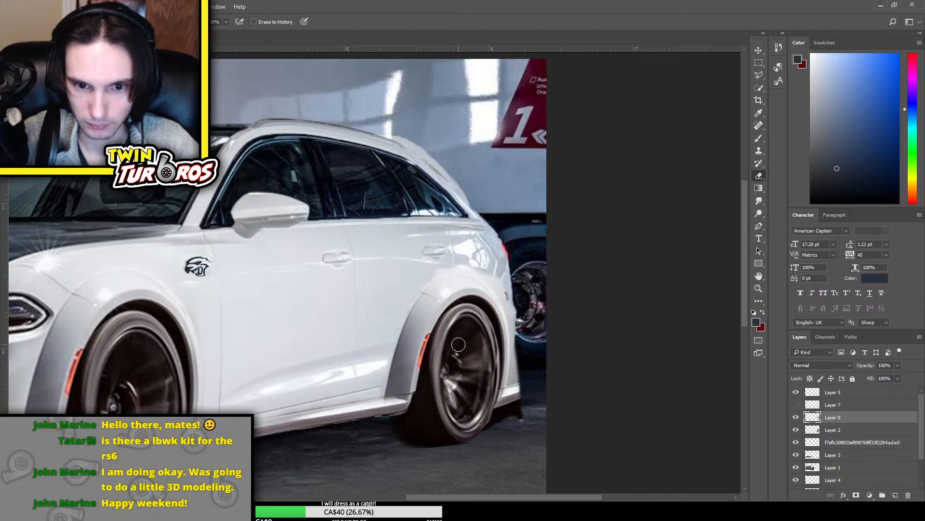
Try to move the rear flare on Layer 8 slightly up and toward the front of the car
key("ctrl+t")
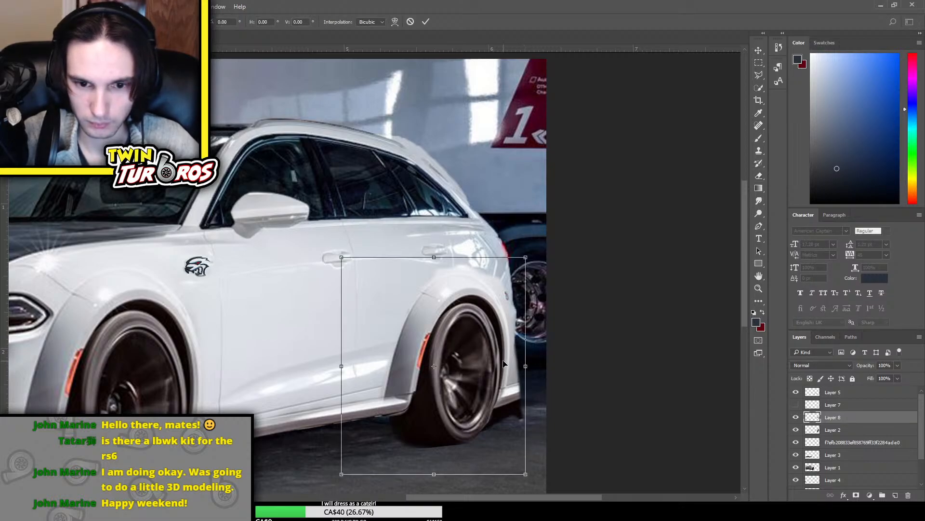
left_click_drag(503, 364, 500, 356)
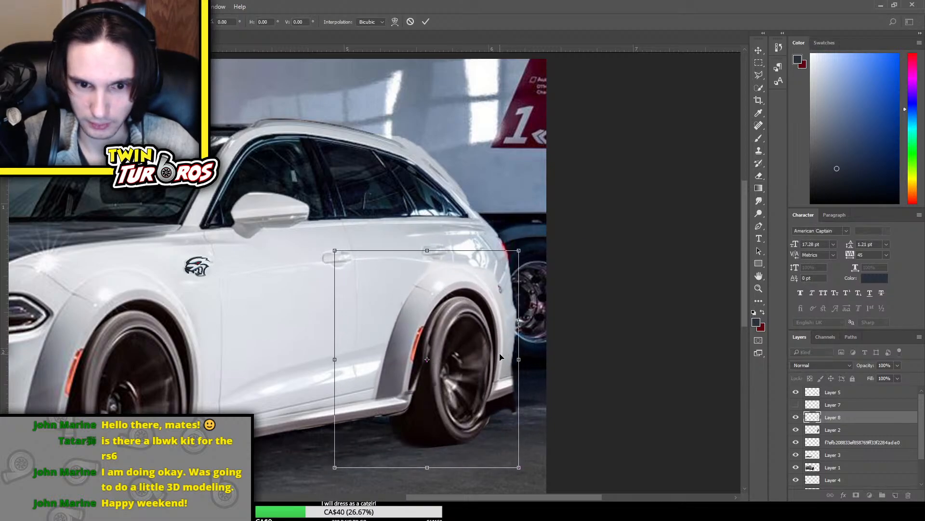
key("ctrl+z")
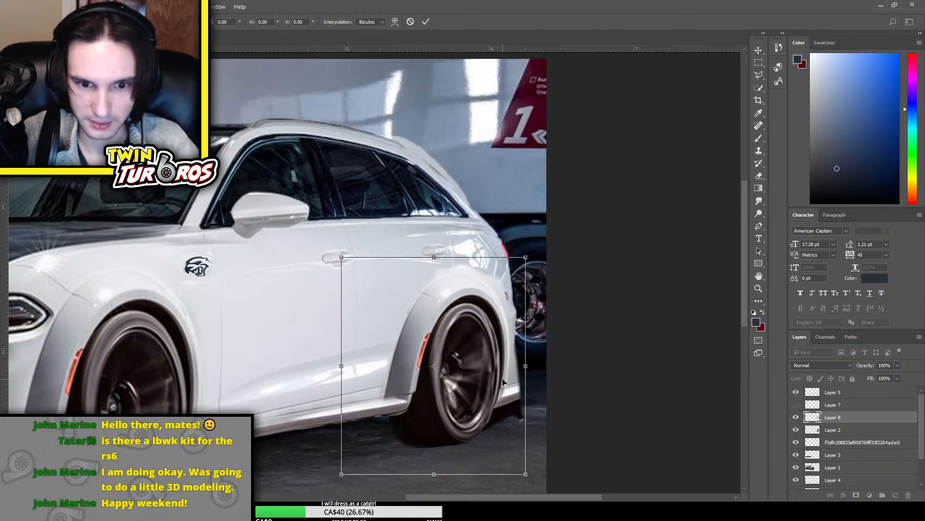
key("Return")
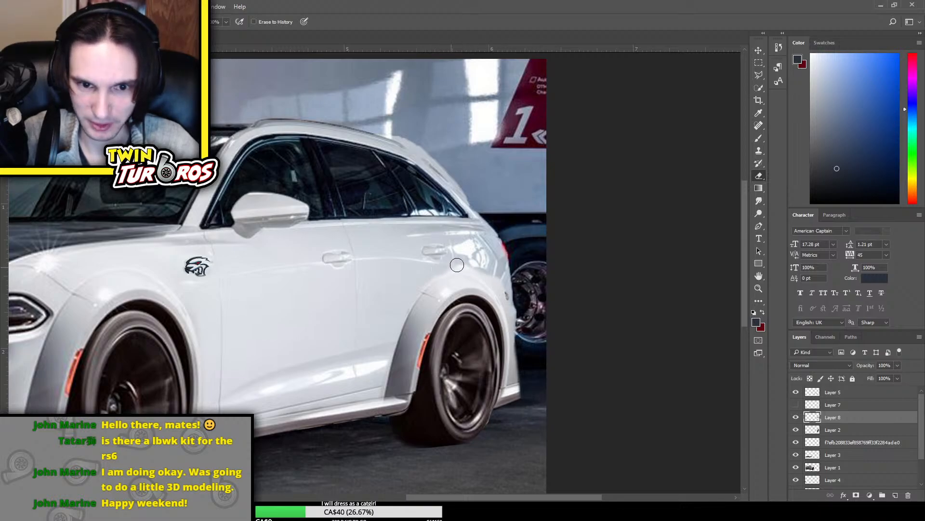
Compare the rear arch with Layer 5 and with Layer 8 shown and hidden, leaving both visible
left_click(796, 392)
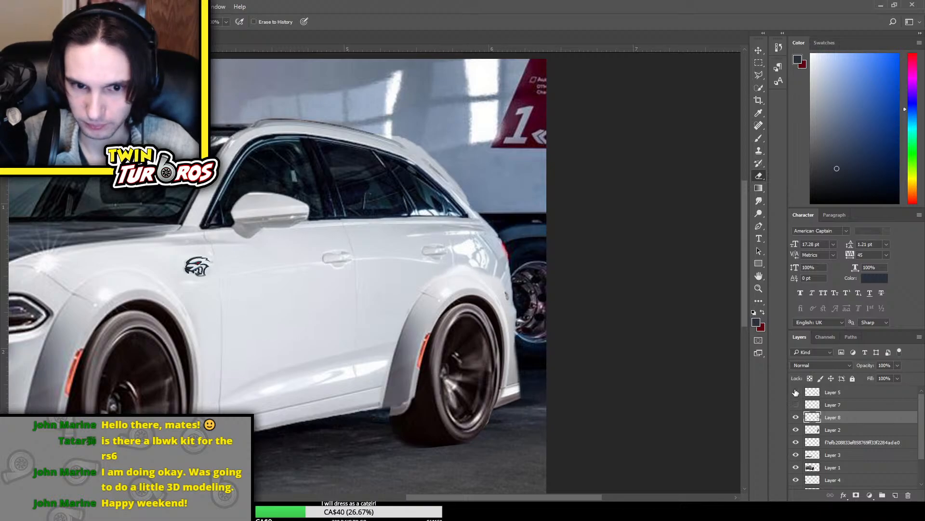
left_click(795, 392)
left_click(796, 418)
left_click(797, 417)
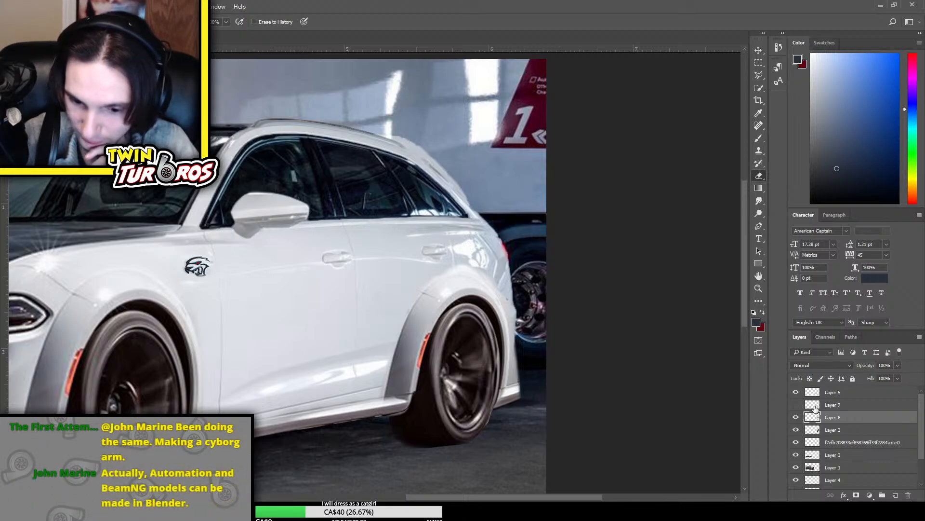
Stretch the rear flare on Layer 8 slightly upward so that it is taller
key("ctrl+minus")
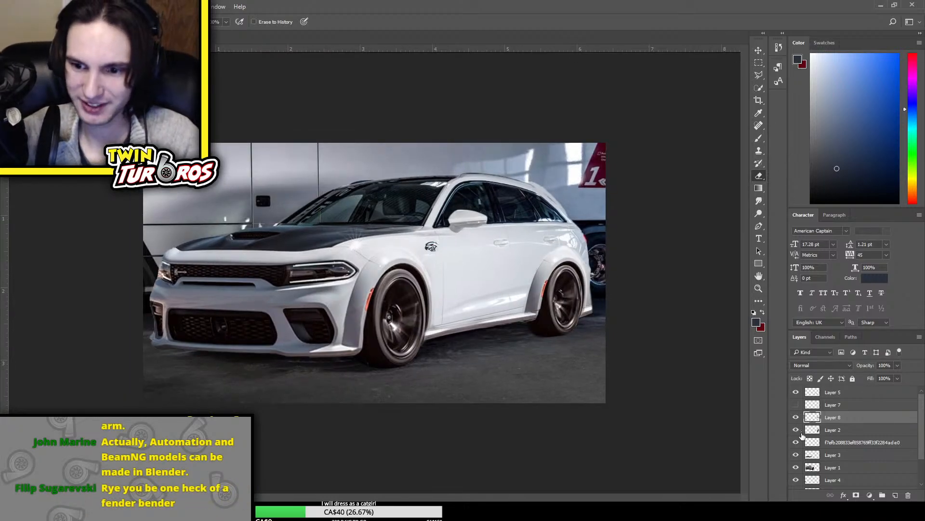
key("ctrl+t")
left_click_drag(538, 247, 537, 240)
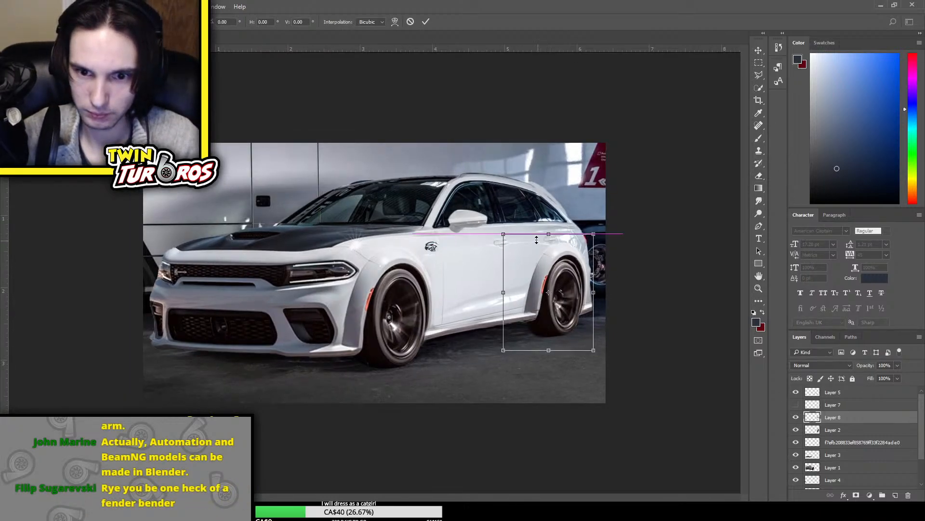
key("Return")
key("e")
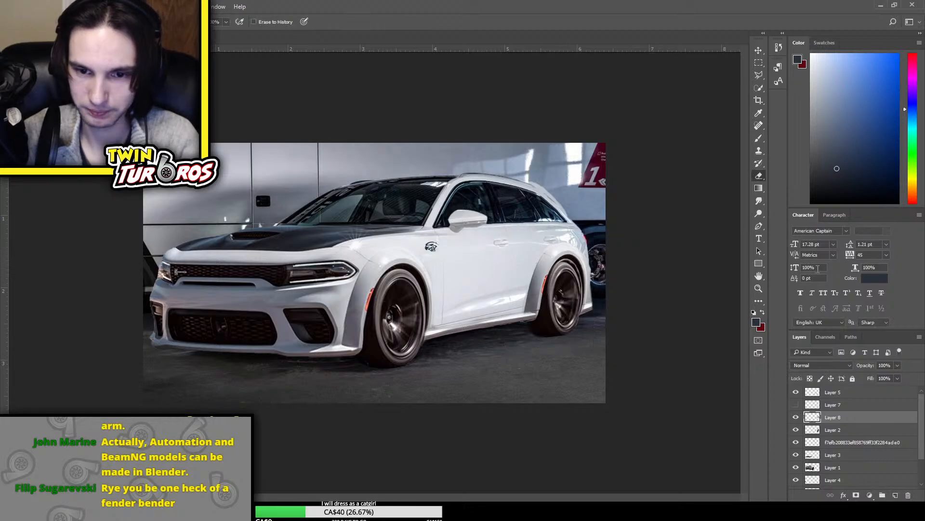
Erase the leftover copied arch and tyre parts overlapping the rear wheel inside the flare on Layer 8
key("ctrl+plus")
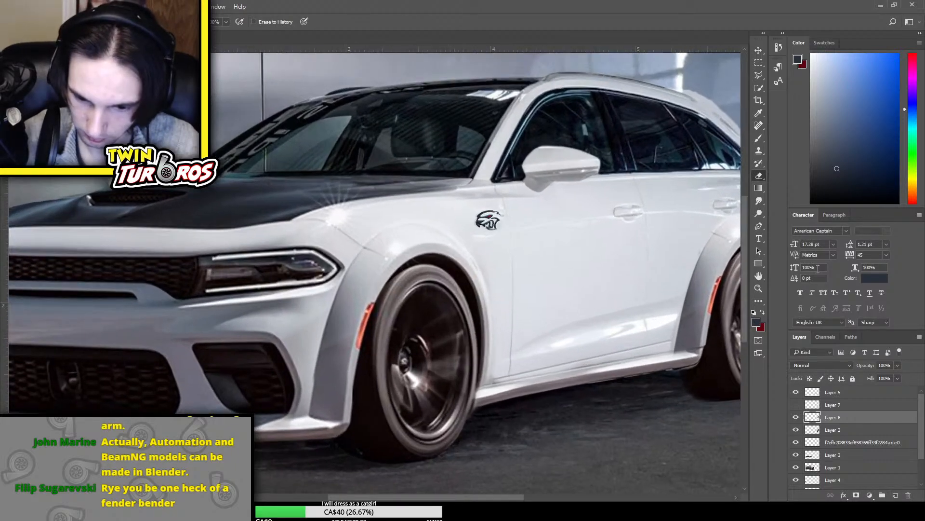
scroll(817, 269, "up", 5)
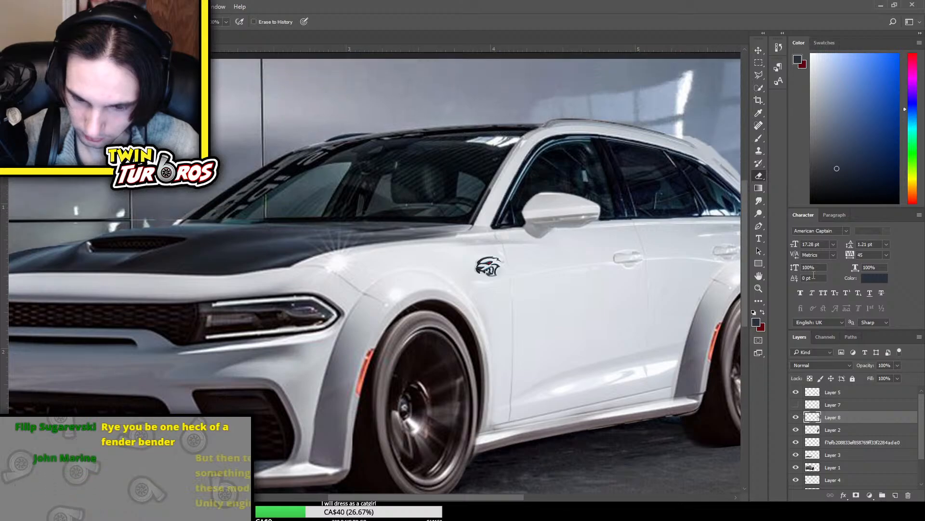
scroll(509, 469, "right", 5)
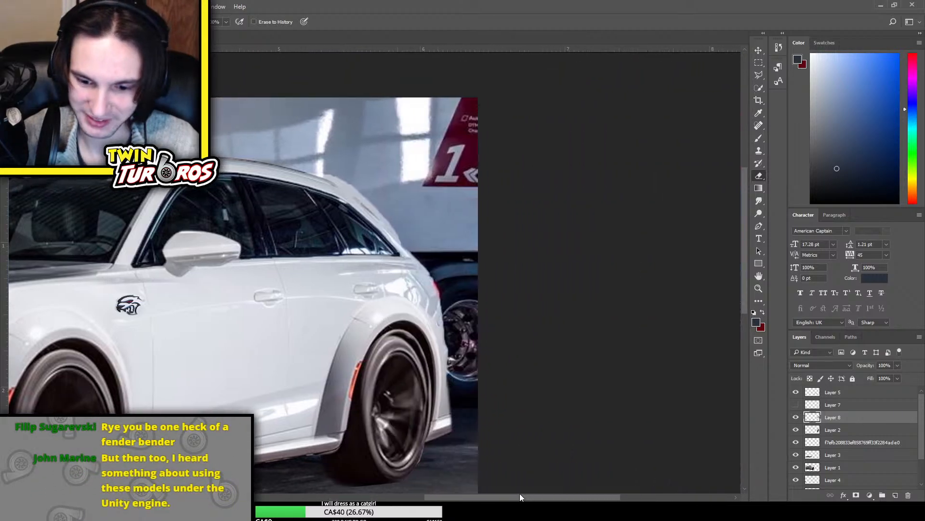
key("ctrl+plus")
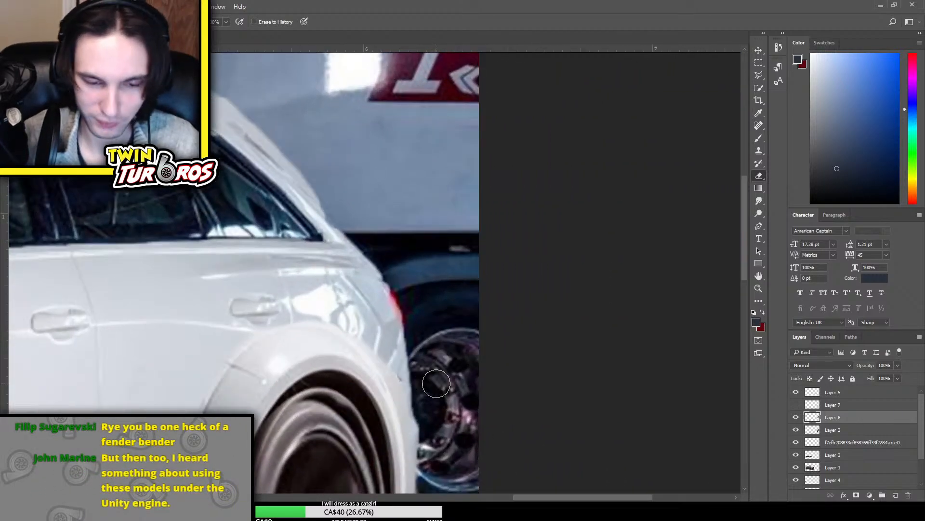
scroll(434, 385, "down", 5)
mouse_move(342, 293)
left_mouse_down()
mouse_move(371, 343)
mouse_move(369, 377)
mouse_move(364, 332)
mouse_move(375, 345)
mouse_move(373, 384)
mouse_move(336, 279)
mouse_move(302, 280)
mouse_move(269, 344)
left_mouse_up()
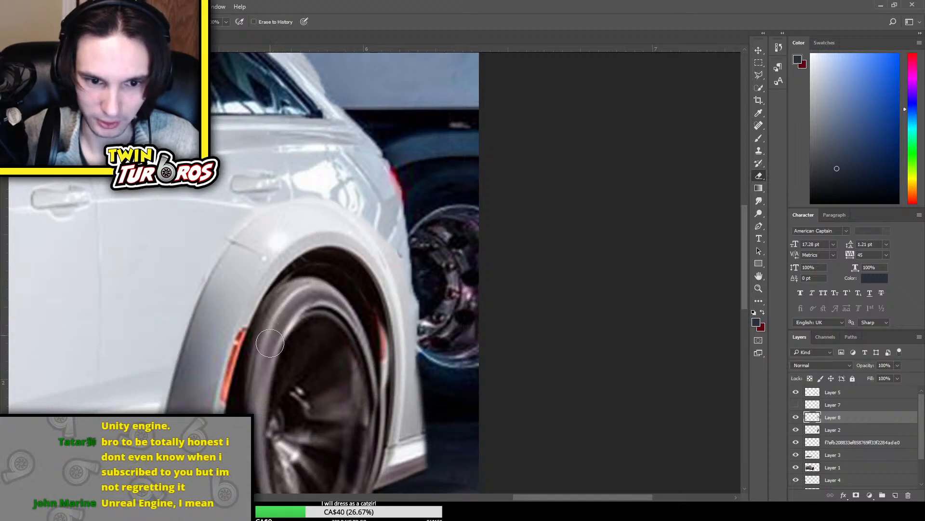
scroll(269, 344, "down", 3)
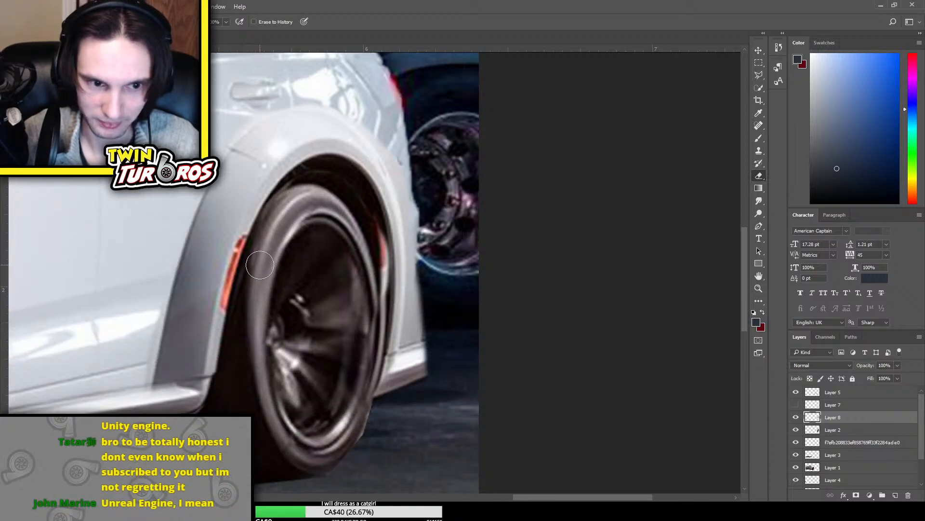
scroll(341, 274, "up", 2)
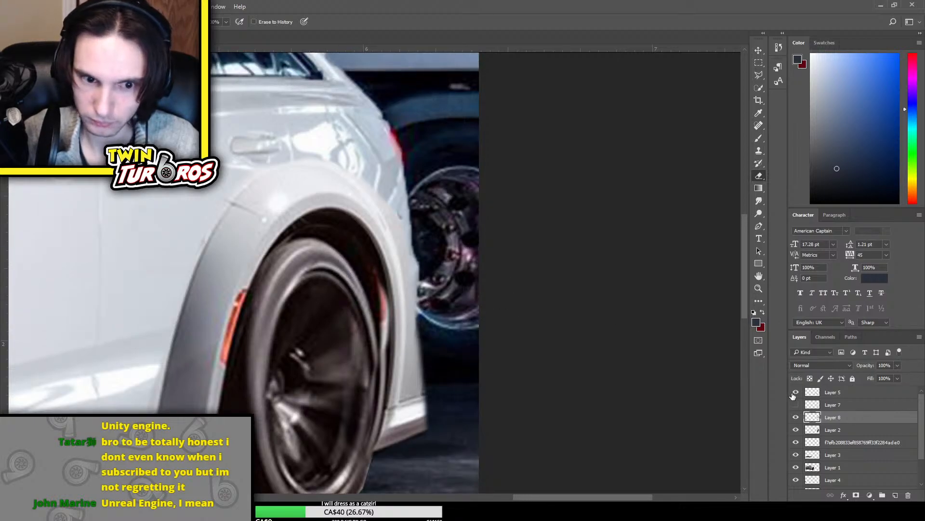
scroll(436, 302, "down", 2)
Erase the lower bumper piece of Layer 8 that sticks out behind the rear wheel
key("ctrl+t")
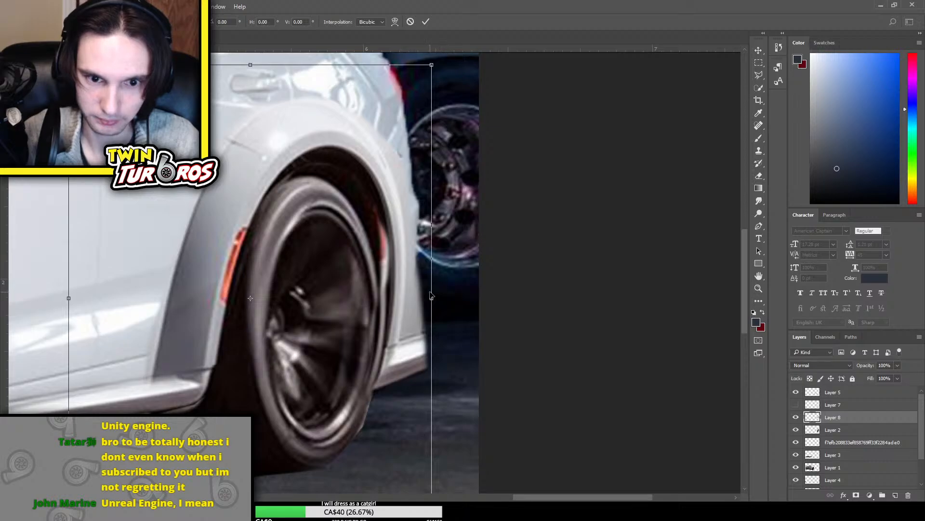
key("Return")
key("e")
mouse_move(413, 398)
left_mouse_down()
mouse_move(425, 321)
mouse_move(413, 330)
mouse_move(399, 389)
mouse_move(425, 303)
mouse_move(419, 333)
mouse_move(423, 287)
left_mouse_up()
scroll(427, 270, "up", 2)
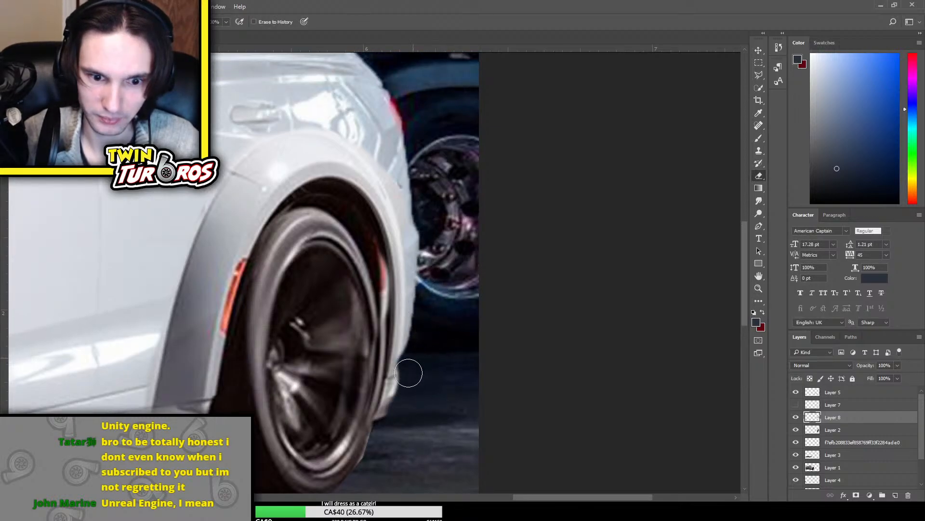
left_click_drag(409, 373, 403, 407)
Shift the flare on Layer 8 slightly toward the front of the car and nudge the wheel on Layer 2 the same way
key("ctrl+t")
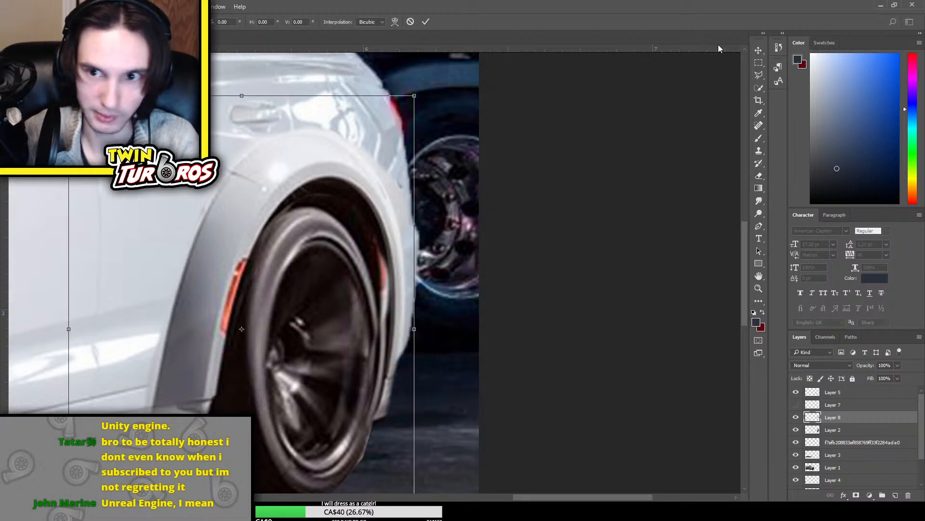
left_click(758, 51)
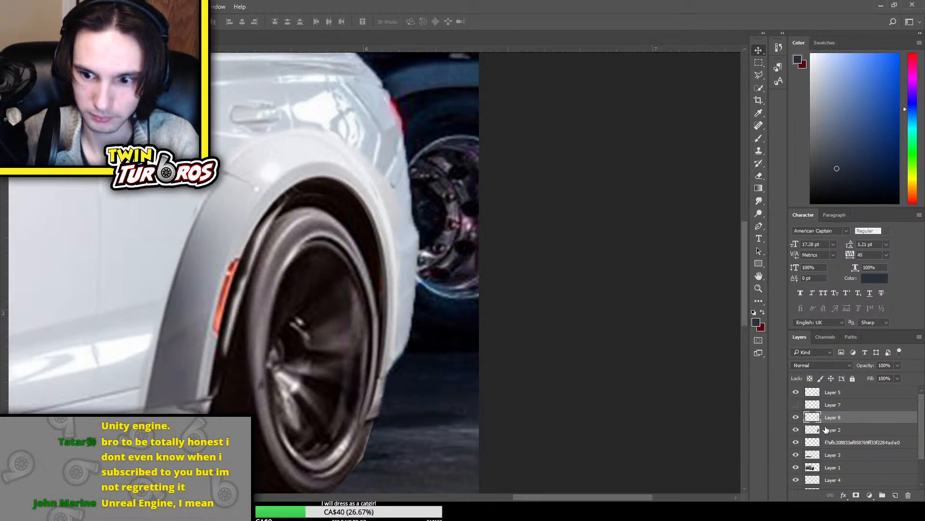
left_click(856, 429)
key("Left")
key("Left")
key("Left")
key("Left")
key("Left")
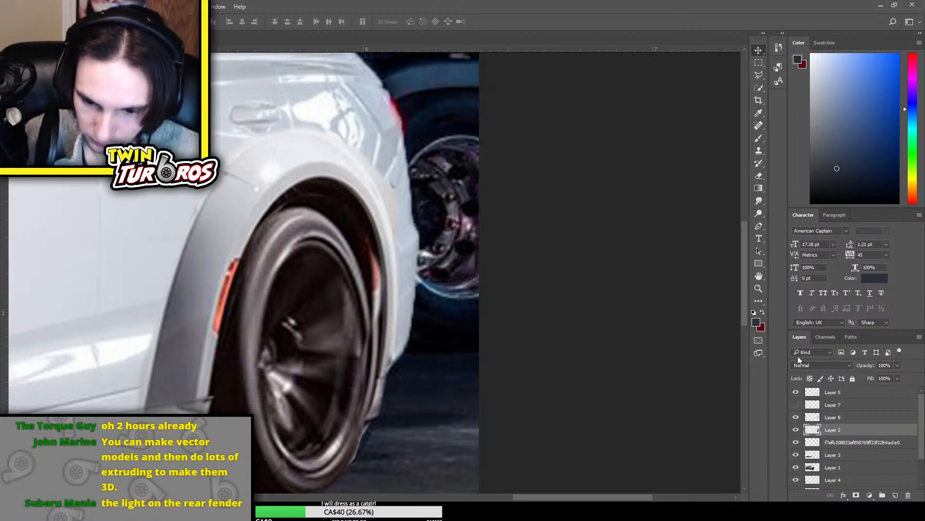
Rotate the rear wheel on Layer 2 very slightly and move it up within the arch
left_click(797, 430)
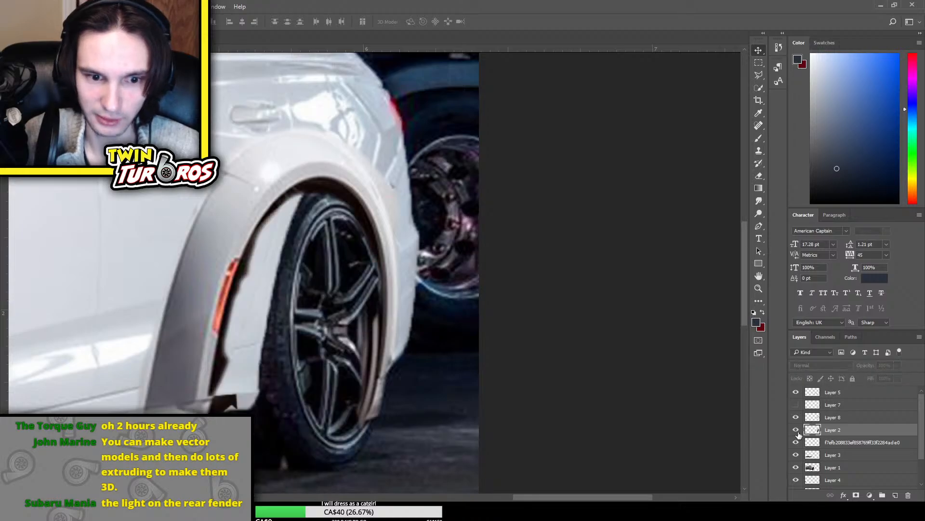
left_click(797, 430)
key("ctrl+t")
left_click_drag(622, 394, 594, 311)
left_click_drag(393, 351, 394, 347)
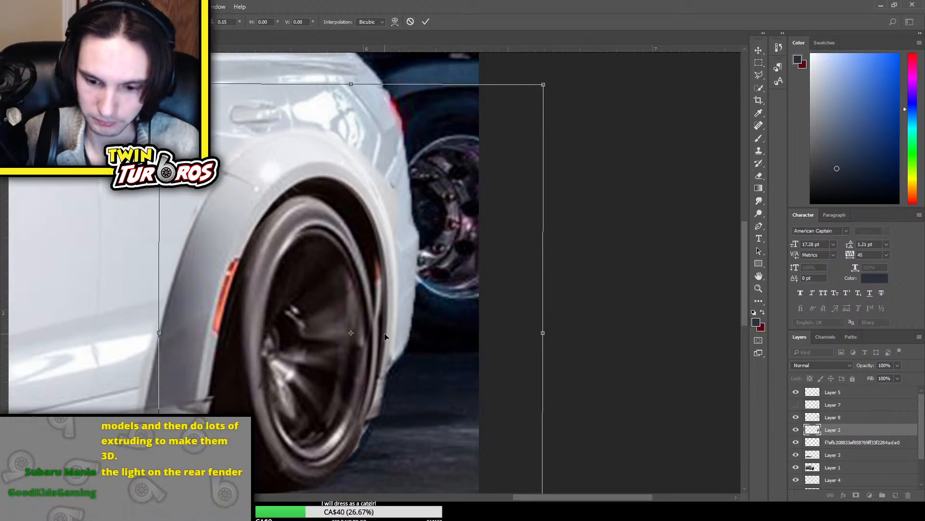
key("Return")
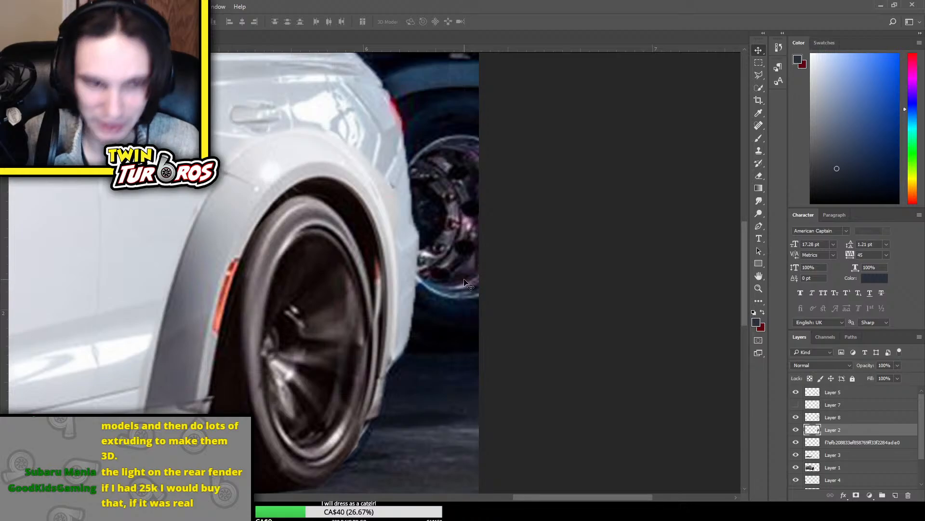
Compare the rear wheel arch with Layer 2 shown and hidden, leaving it visible
left_click(795, 430)
left_click(796, 430)
left_click(796, 430)
left_click(796, 430)
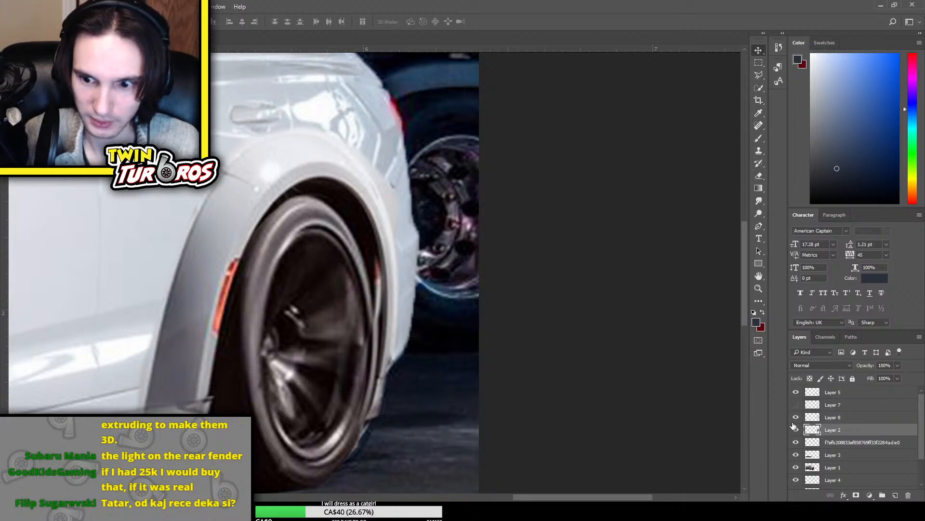
left_click(796, 429)
left_click(795, 429)
Select Layer 8, compare the rear arch with that flare layer shown and hidden, and hide Layer 2
left_click(841, 418)
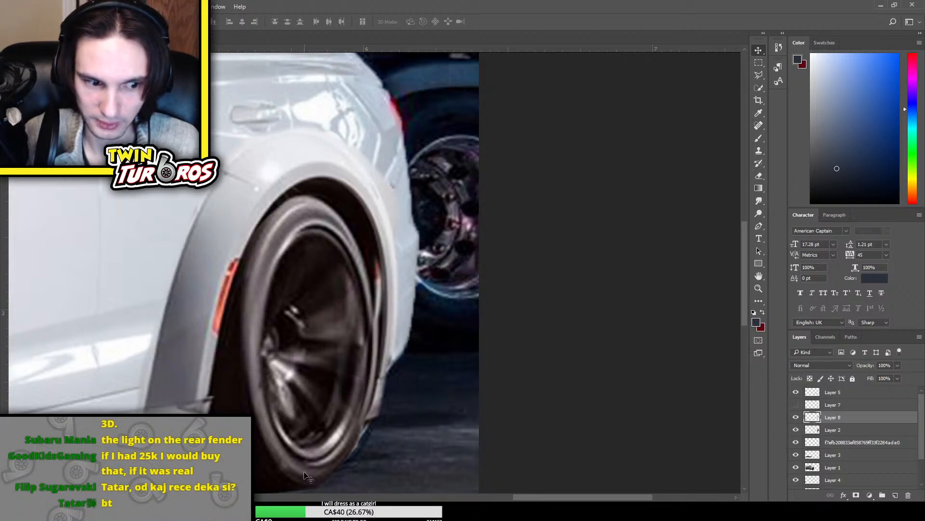
left_click(796, 417)
left_click(794, 418)
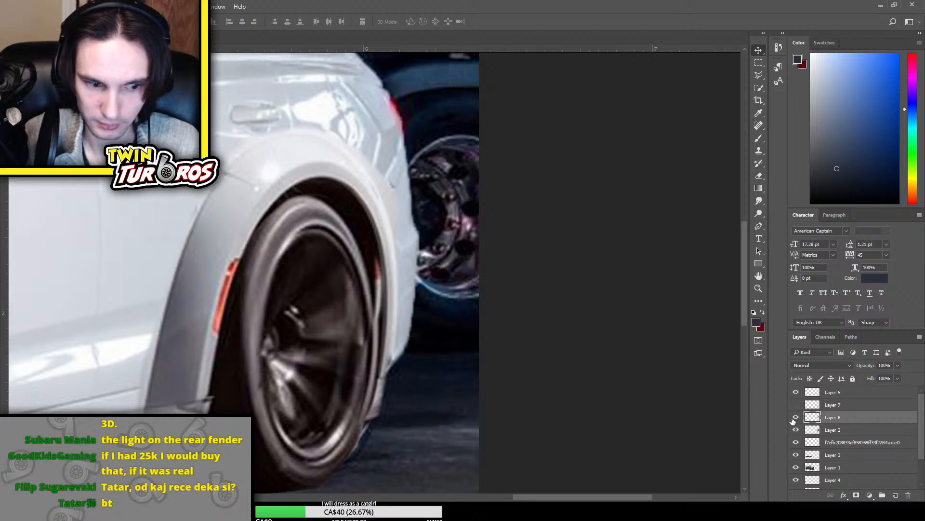
key("e")
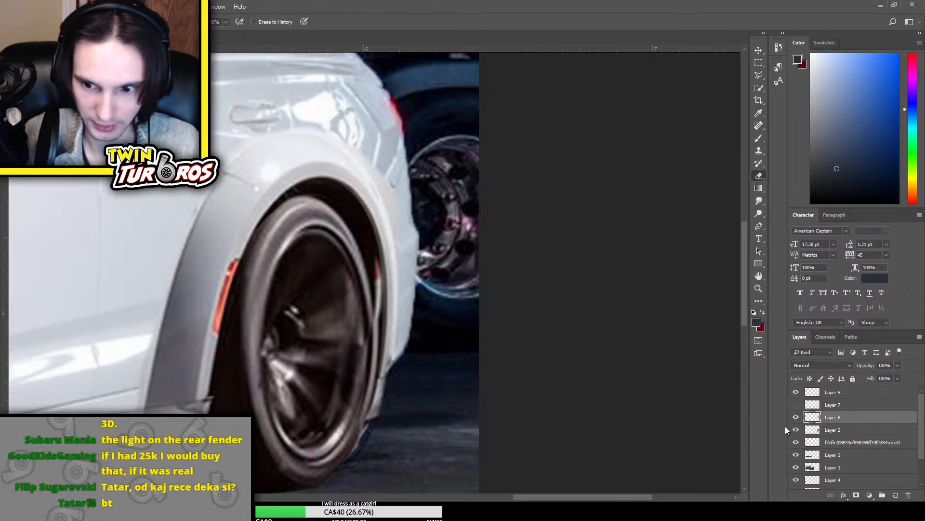
left_click(795, 417)
left_click(796, 417)
left_click(796, 417)
left_click(796, 417)
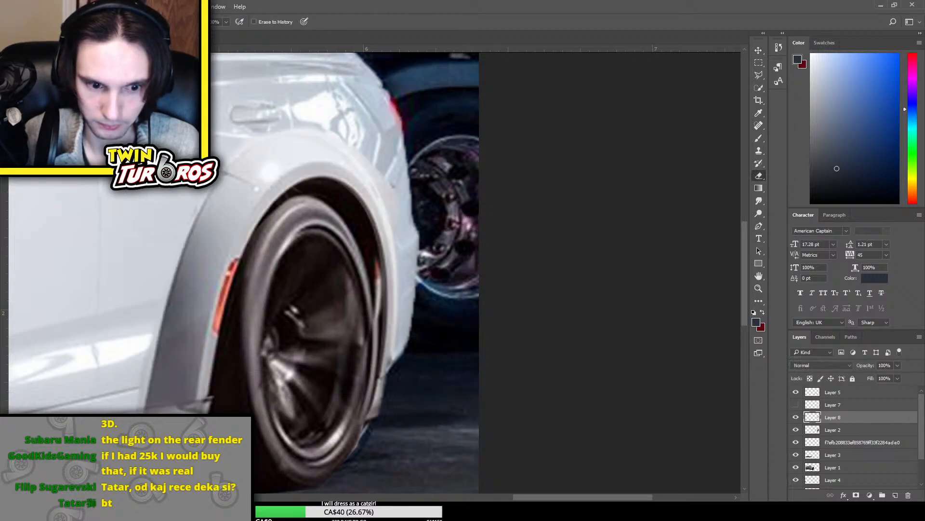
left_click(796, 418)
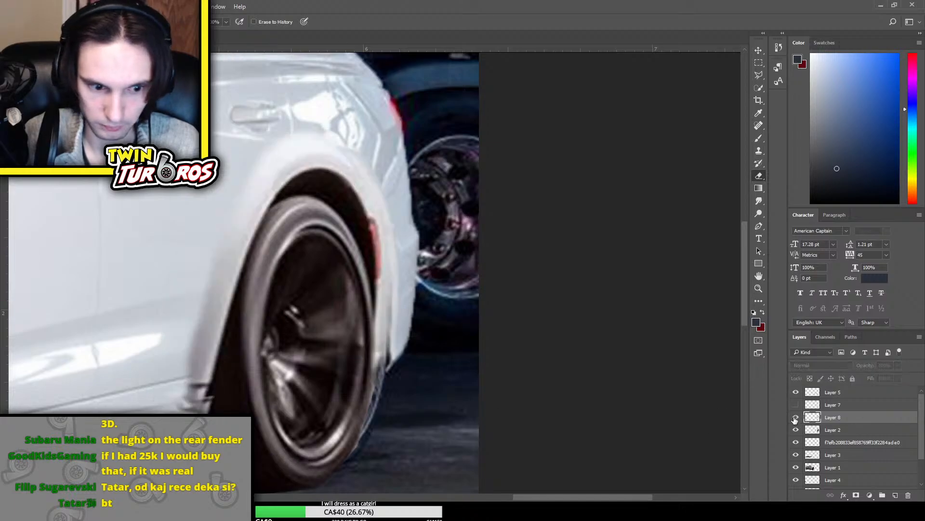
left_click(797, 418)
left_click(796, 418)
left_click(796, 418)
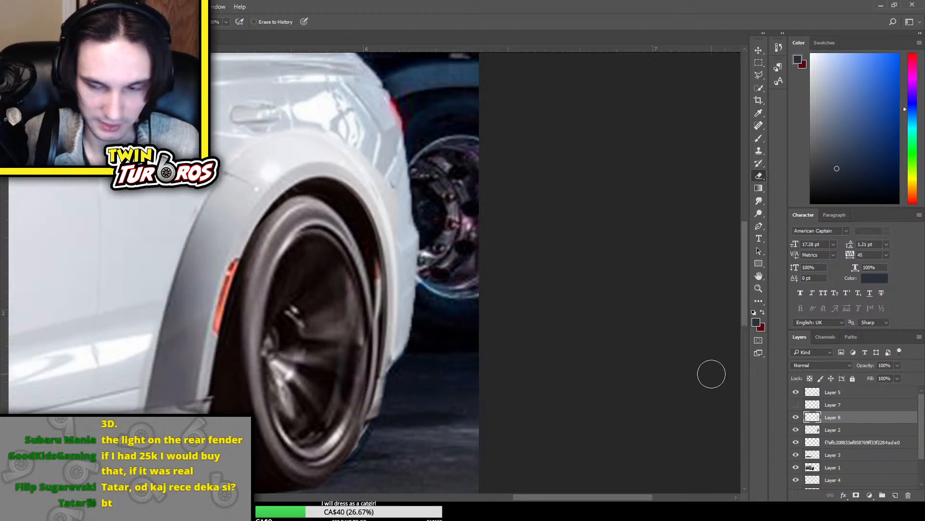
left_click(796, 417)
left_click(797, 417)
left_click(796, 417)
left_click(796, 417)
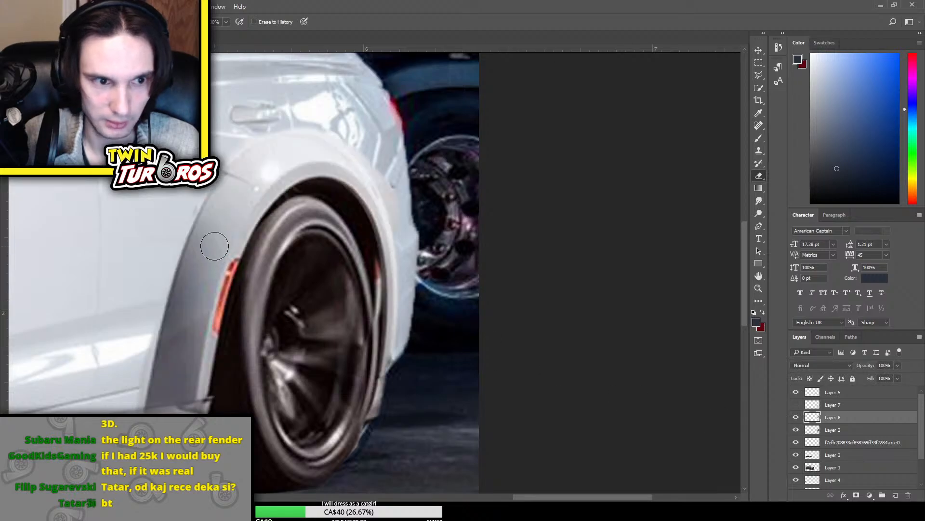
left_click(796, 417)
left_click(796, 417)
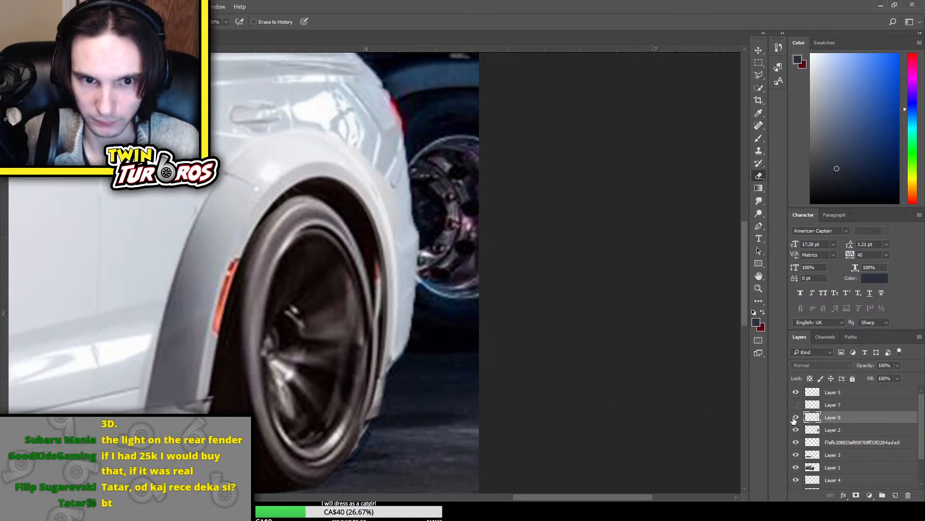
left_click(795, 418)
left_click(796, 418)
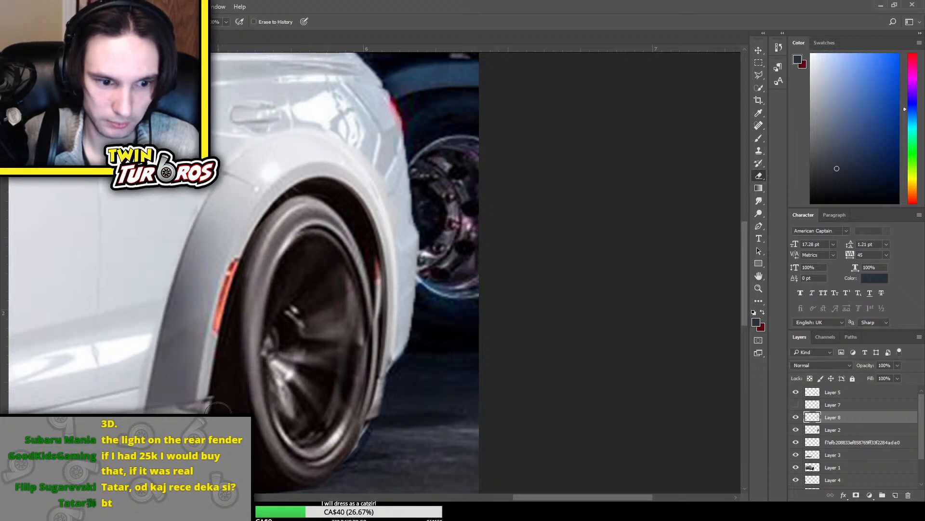
left_click(796, 430)
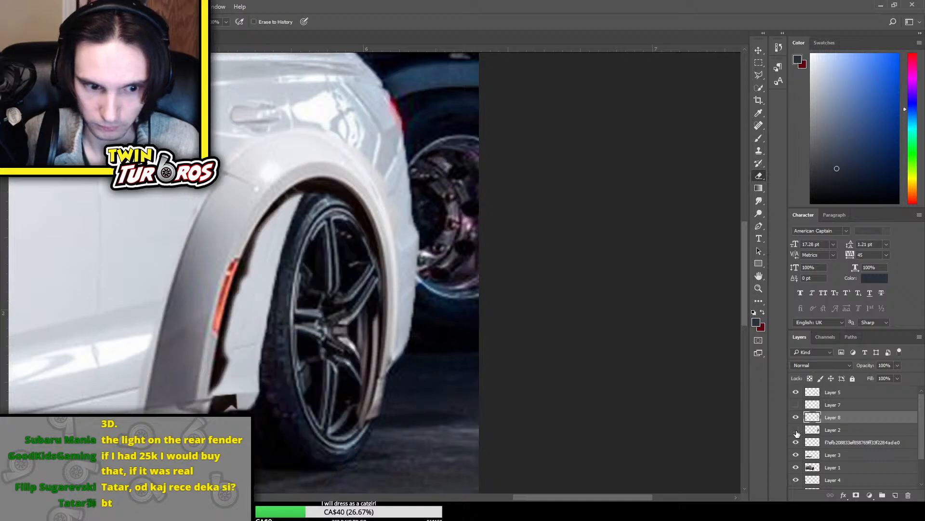
Show the rear wheel on Layer 2 and adjust the side-skirt piece on Layer 5 at the foot of the rear flare
left_click(796, 431)
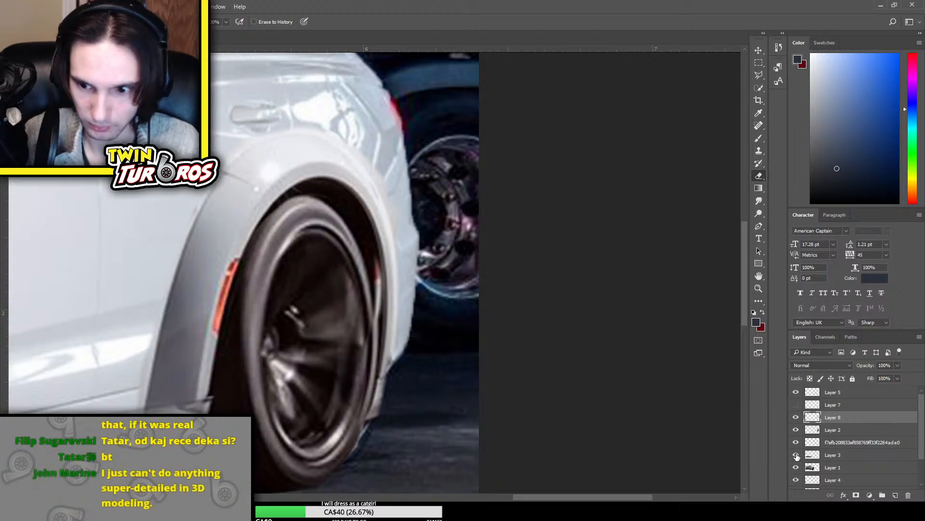
left_click(796, 392)
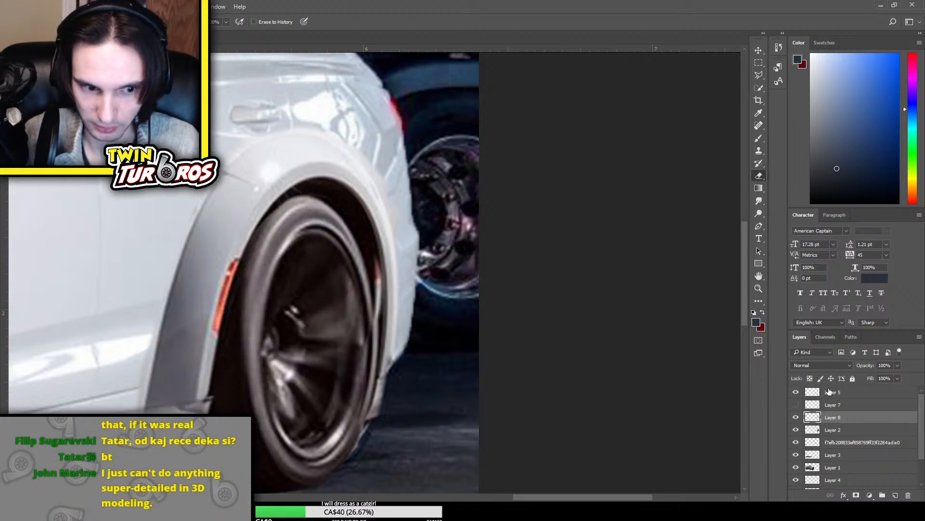
key("ctrl+t")
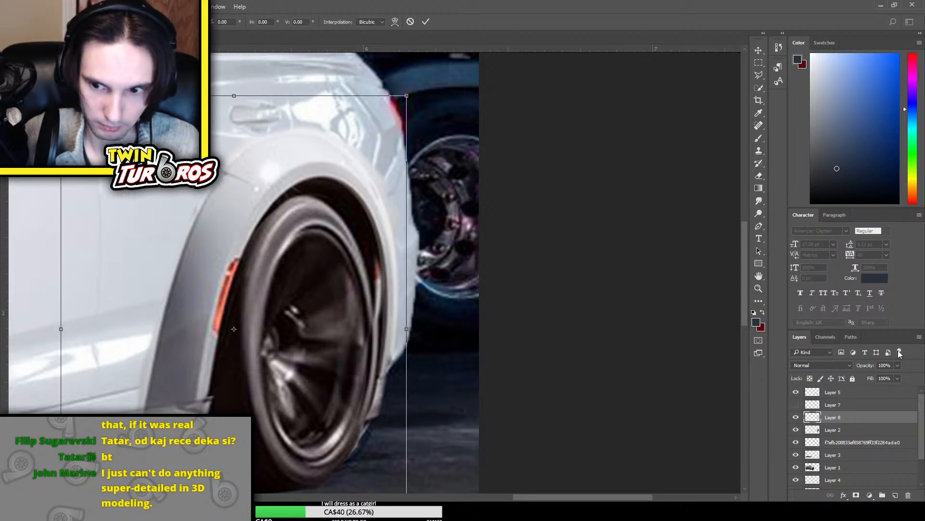
left_click(858, 392)
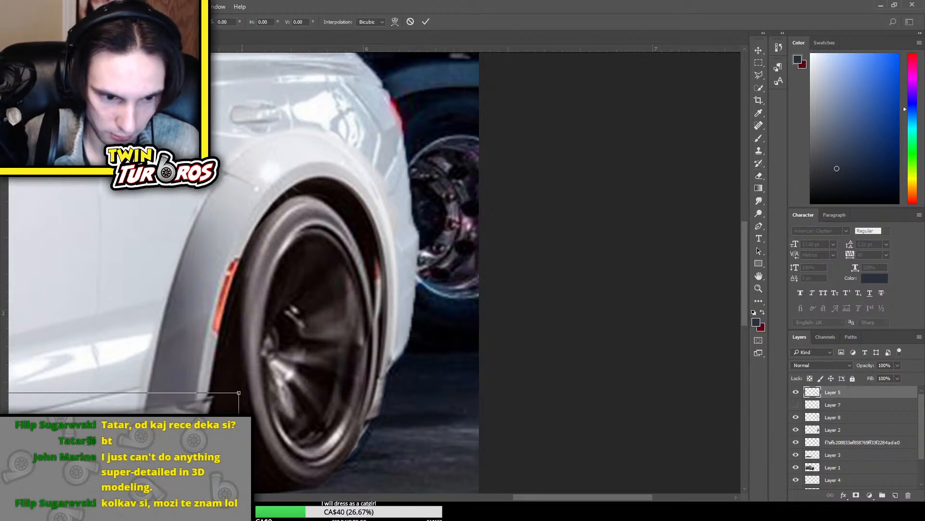
key("Return")
key("e")
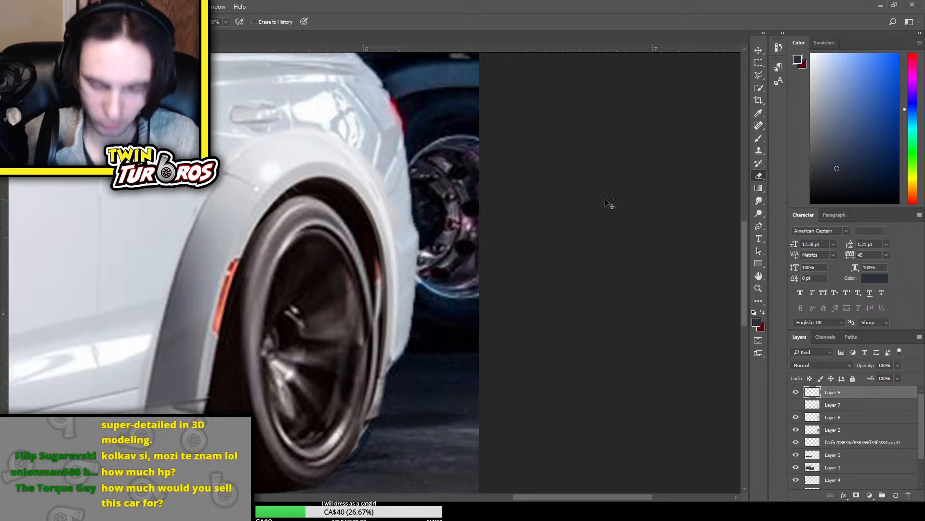
Examine the whole composite car, comparing the front fender area with the rear flare, wheel and quarter panel
key("ctrl+minus")
scroll(605, 202, "left", 5)
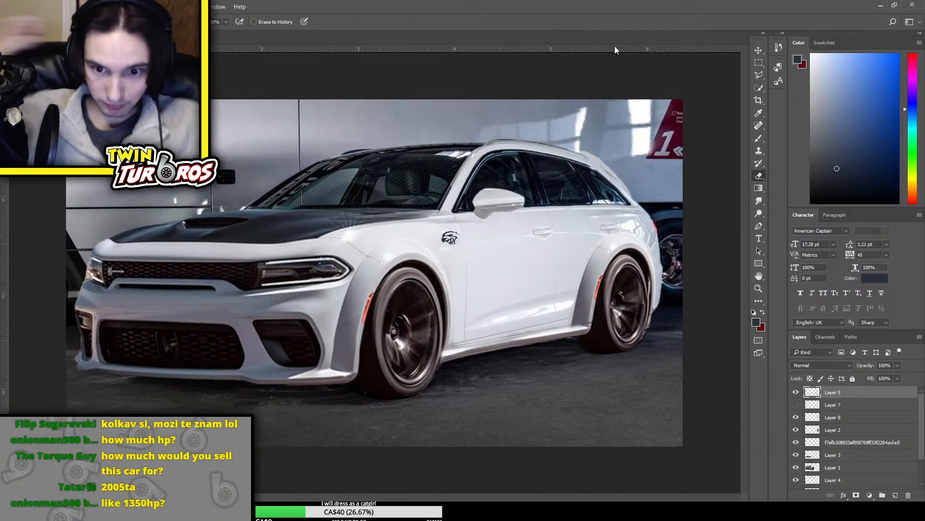
key("ctrl+plus")
key("ctrl+plus")
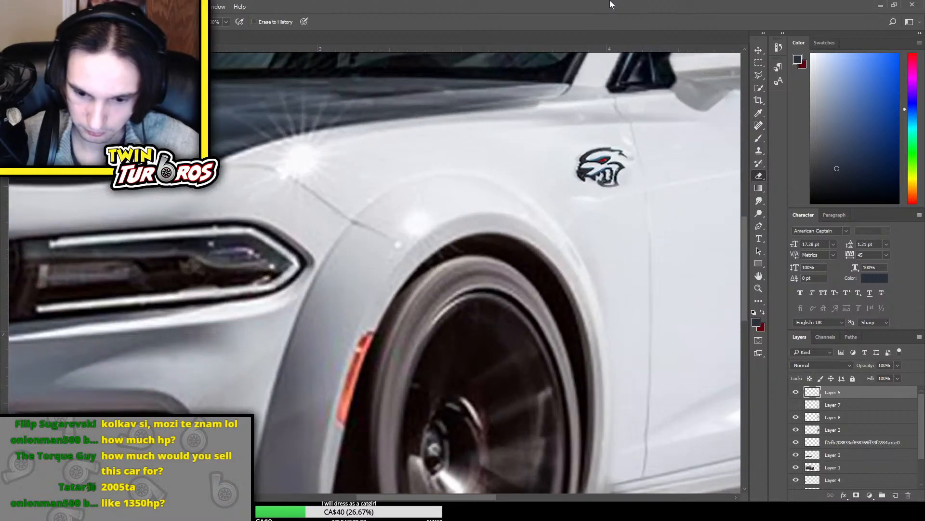
scroll(500, 254, "right", 10)
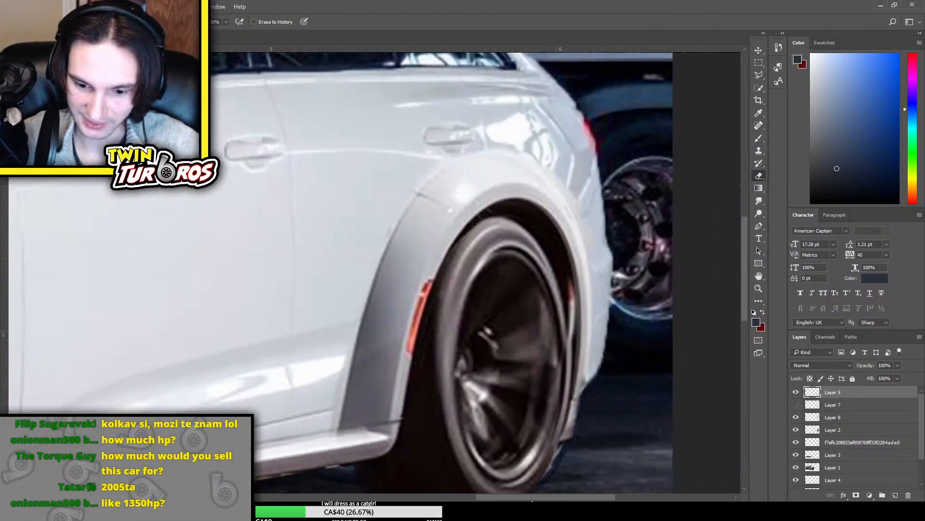
scroll(500, 254, "up", 2)
scroll(501, 348, "down", 4)
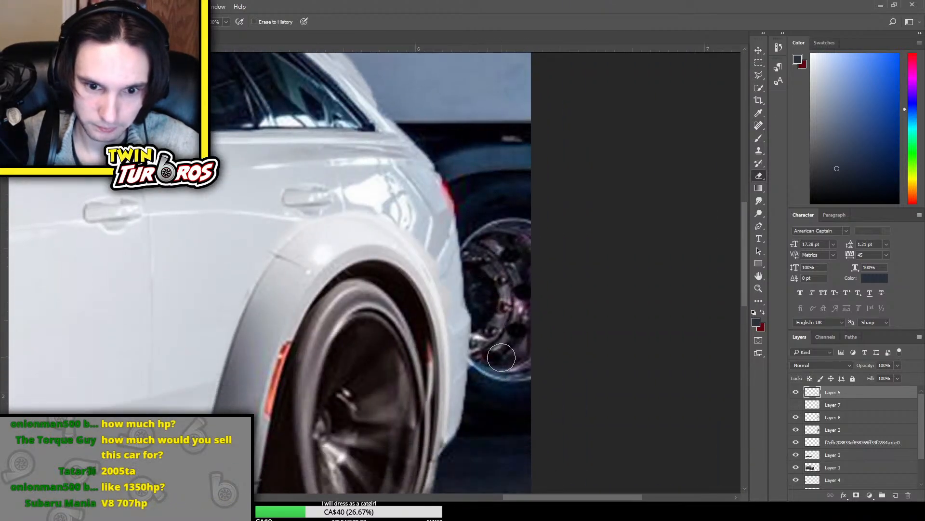
scroll(533, 322, "down", 3)
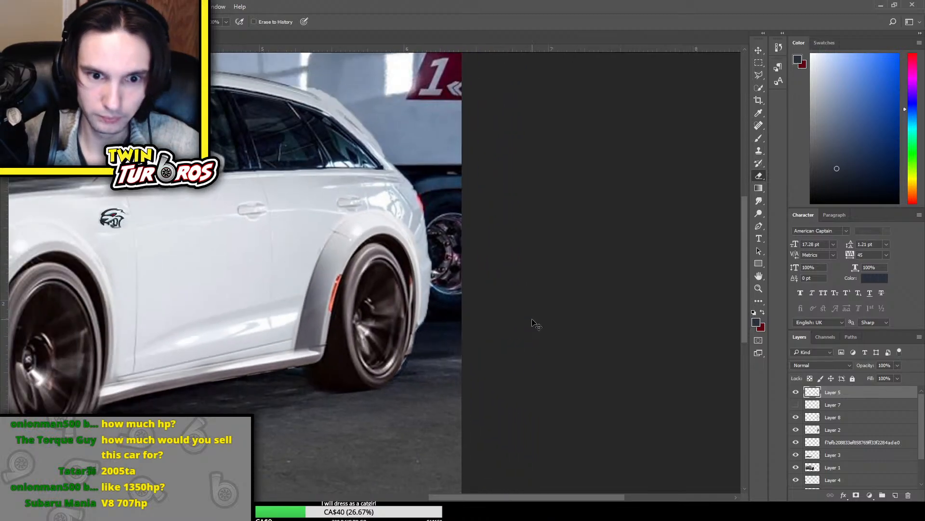
Erase the lower rear edge of the flare on Layer 8 where it overlaps the back of the rear tire
scroll(533, 322, "up", 4)
scroll(533, 322, "up", 1)
scroll(537, 367, "down", 2)
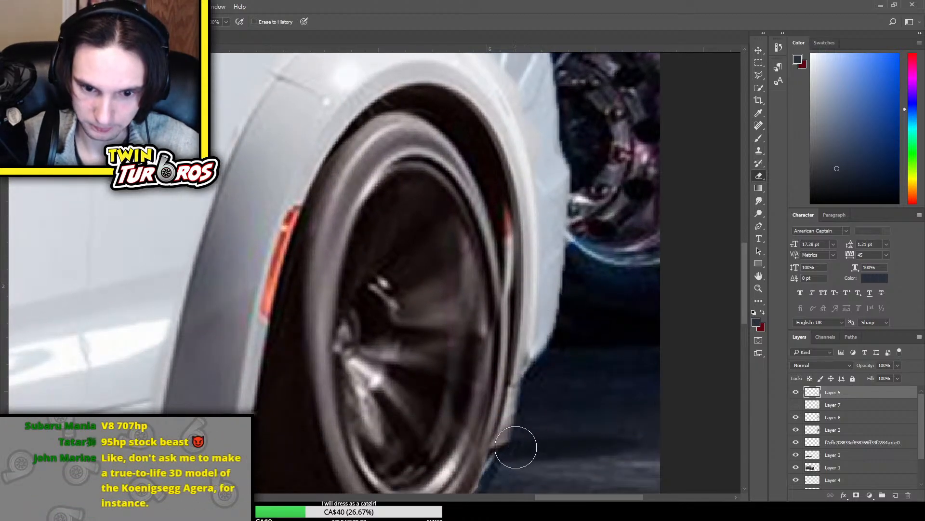
left_click(797, 417)
left_click(797, 418)
left_click(823, 419)
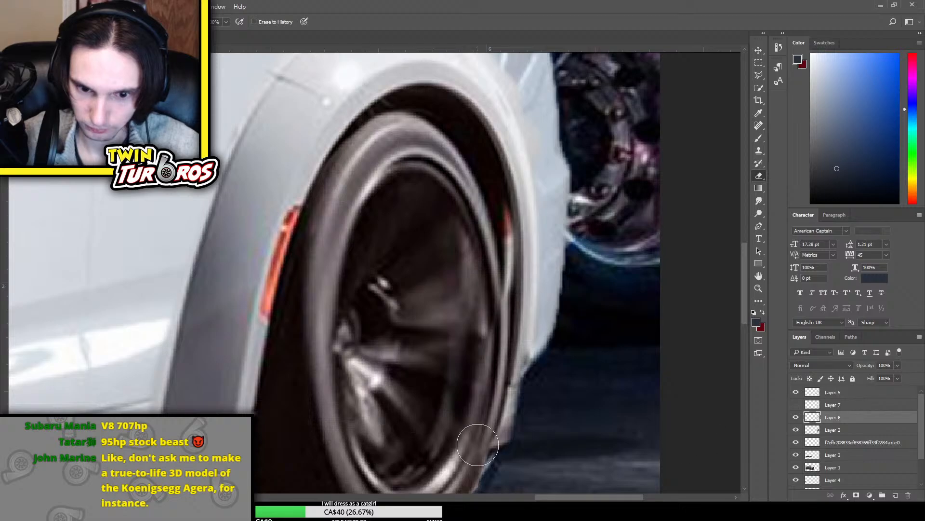
mouse_move(483, 443)
left_mouse_down()
mouse_move(500, 432)
mouse_move(505, 396)
mouse_move(497, 400)
left_mouse_up()
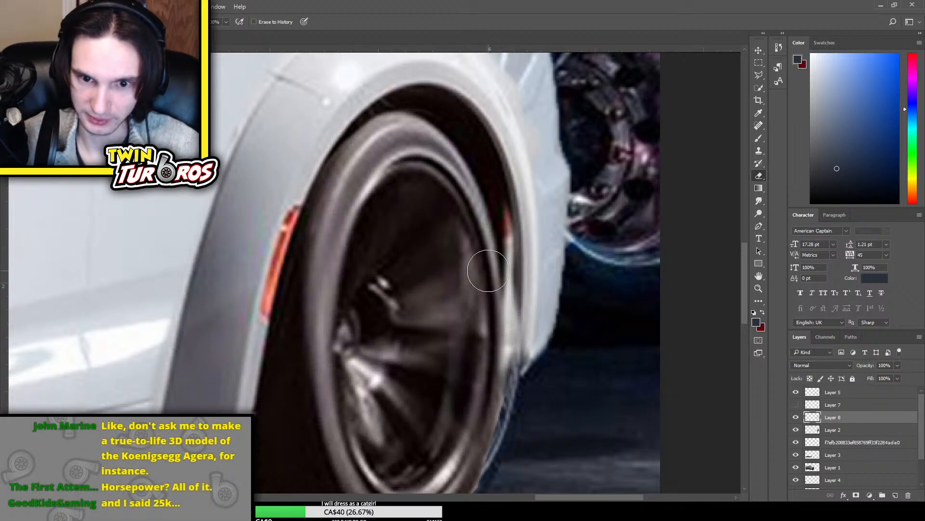
Compare the rear arch with Layer 8 and then Layer 2 shown and hidden, leaving both visible
scroll(485, 255, "up", 1)
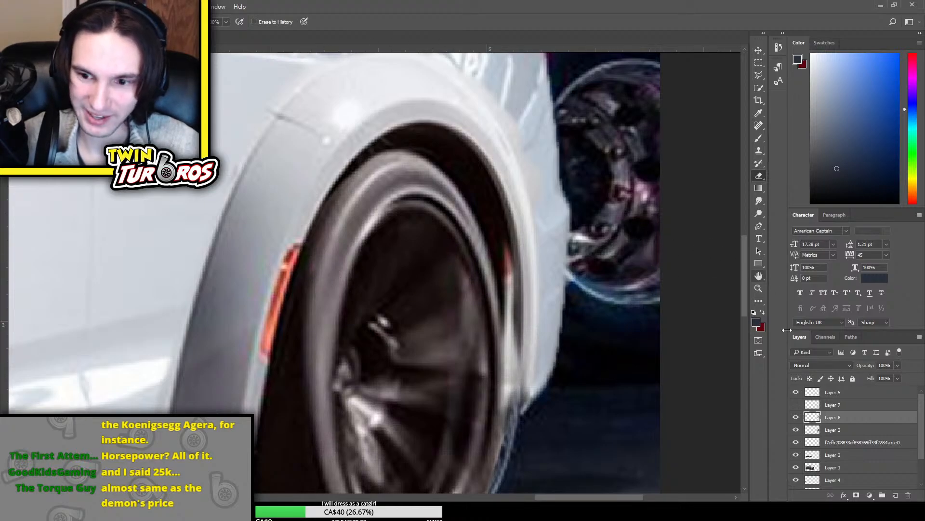
left_click(797, 417)
left_click(797, 417)
left_click(797, 418)
left_click(798, 418)
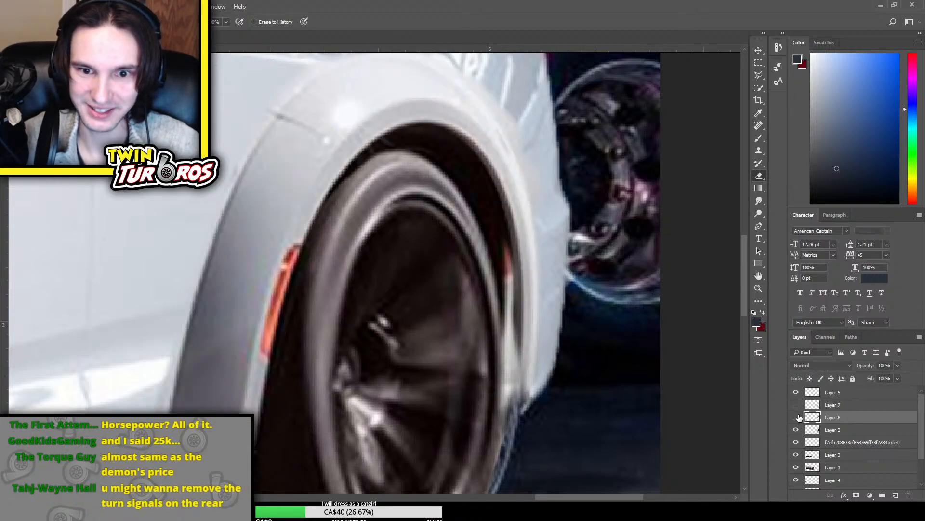
left_click(797, 418)
left_click(797, 418)
left_click(797, 417)
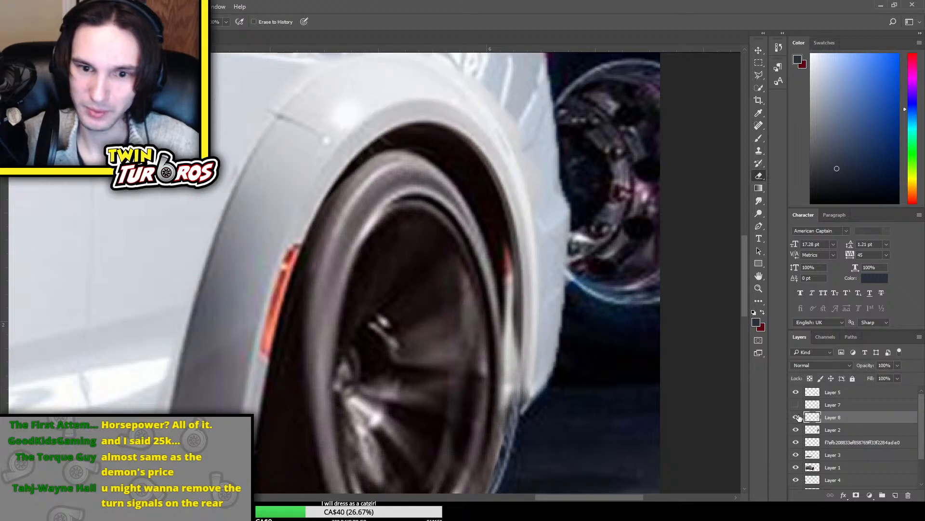
left_click(798, 417)
left_click(798, 418)
left_click(798, 418)
left_click(799, 417)
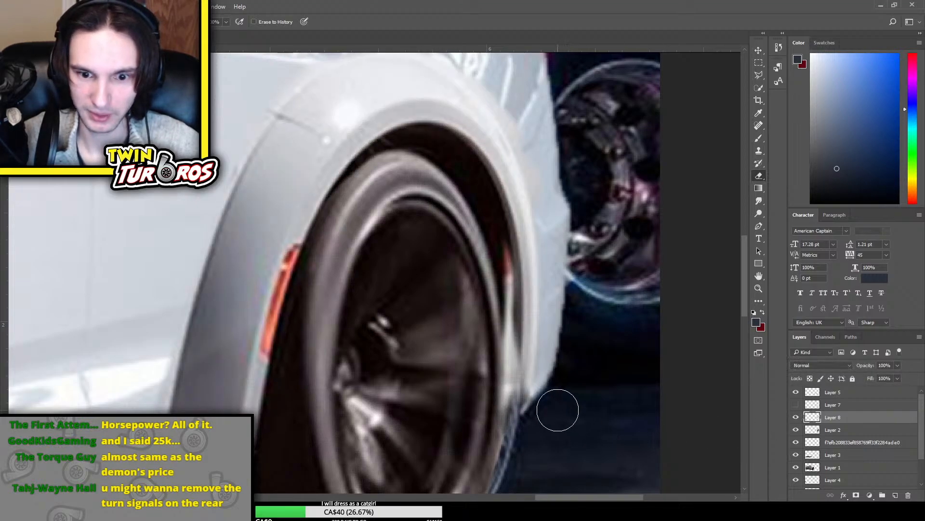
left_click(796, 418)
left_click(795, 418)
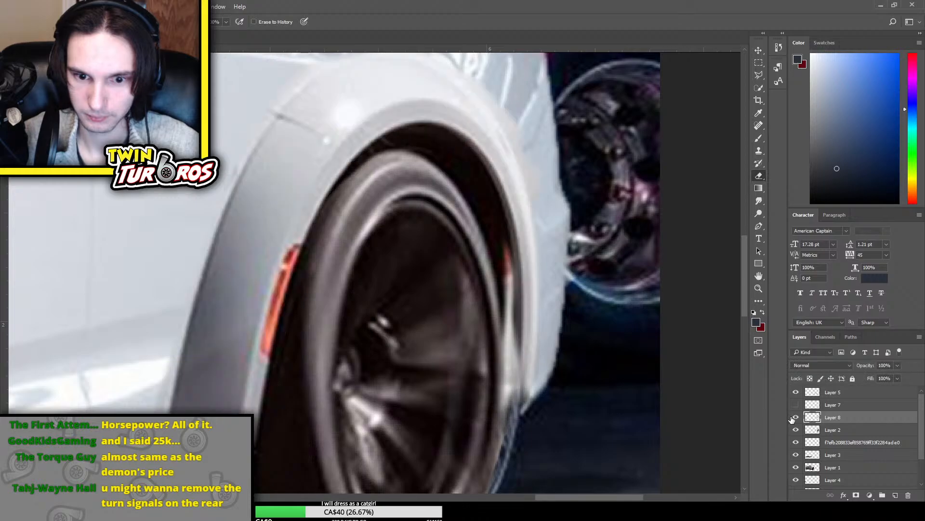
left_click(792, 431)
left_click(793, 431)
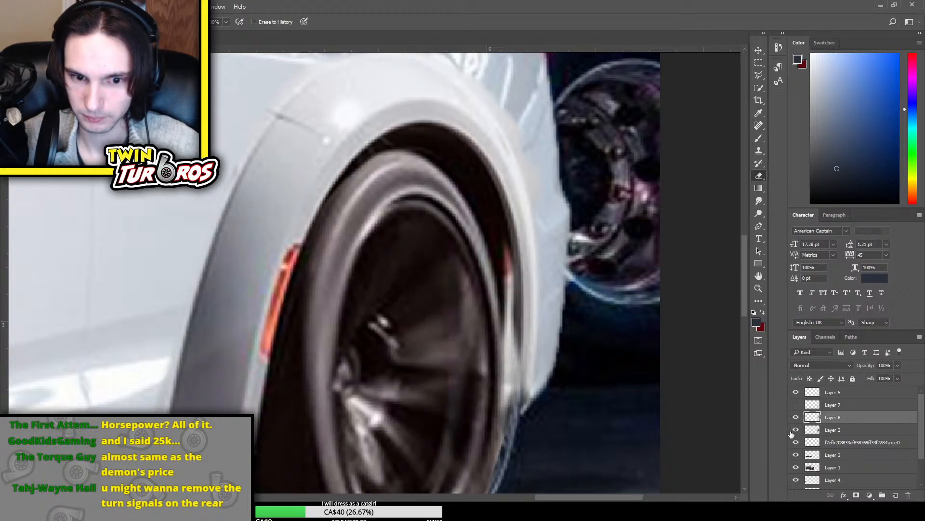
key("ctrl+t")
left_click_drag(553, 351, 557, 352)
key("ctrl+z")
key("Escape")
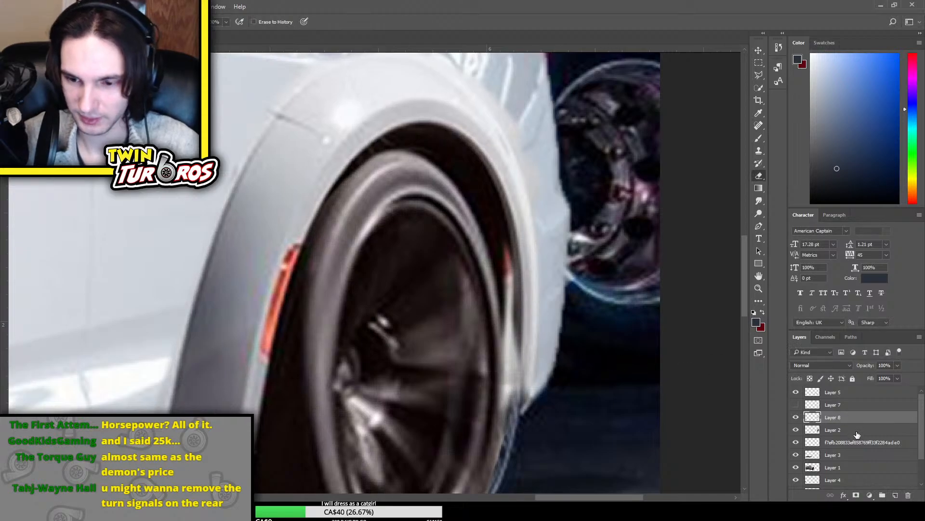
Stretch the rear wheel on Layer 2 slightly wider toward the back of the car
left_click(853, 430)
key("ctrl+t")
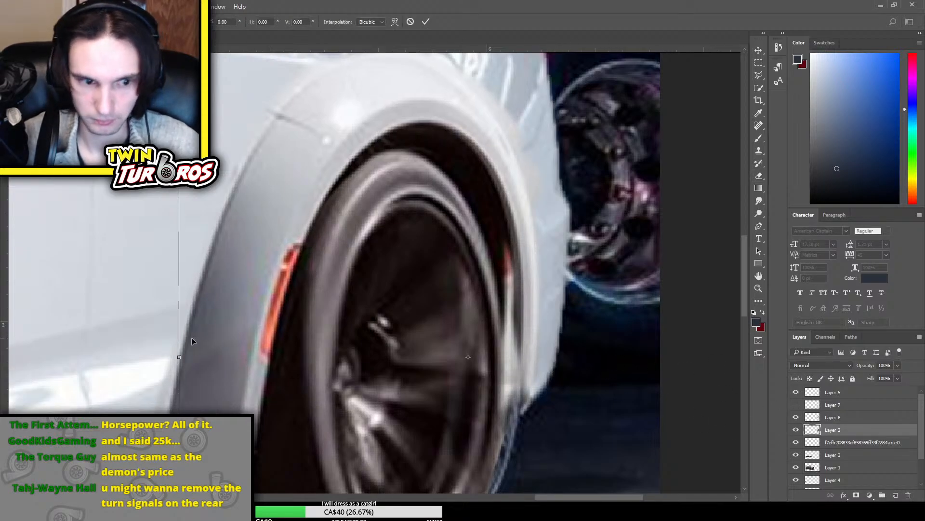
scroll(479, 297, "down", 1)
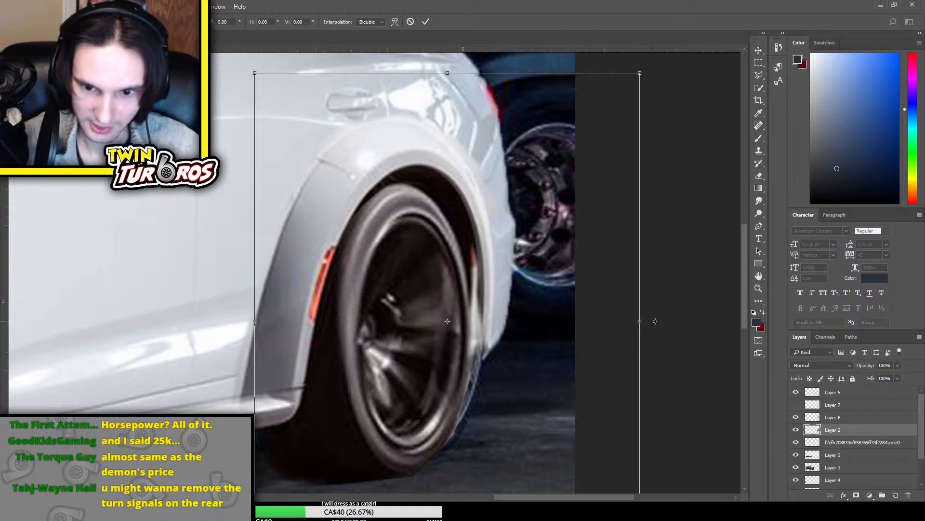
key("Return")
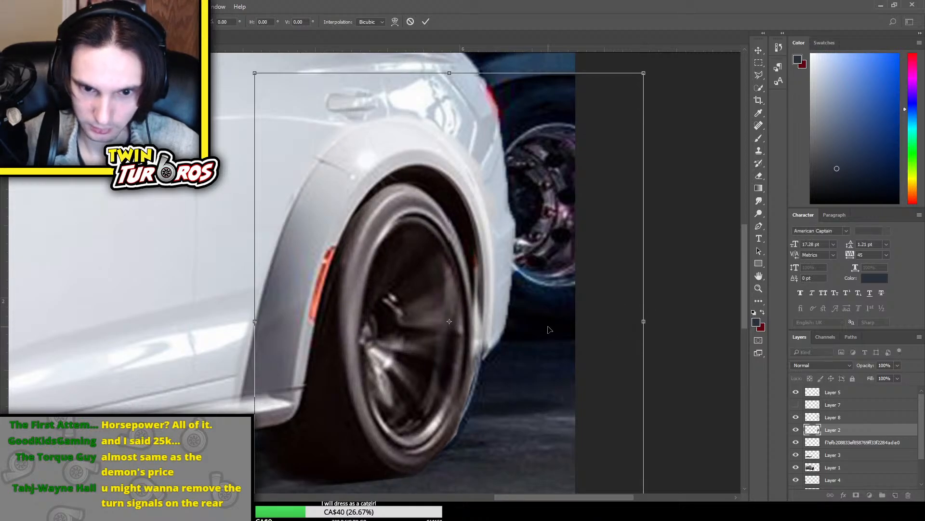
key("e")
scroll(530, 208, "up", 1)
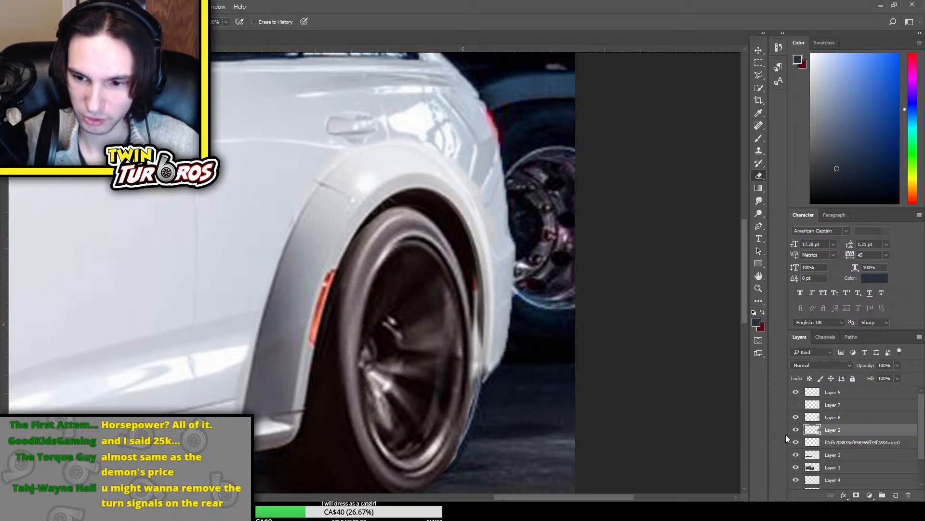
Create a new layer and place it between the flare on Layer 8 and the wheel on Layer 2
left_click(851, 423)
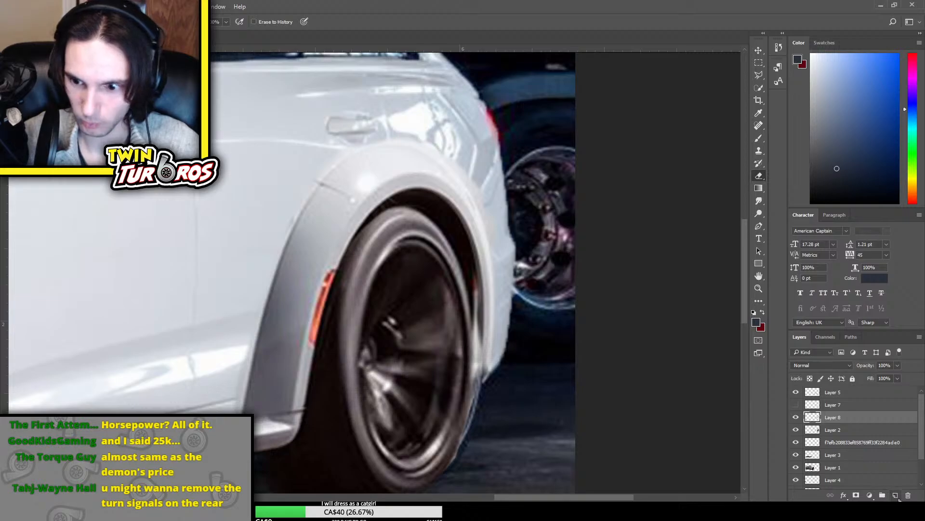
left_click(896, 496)
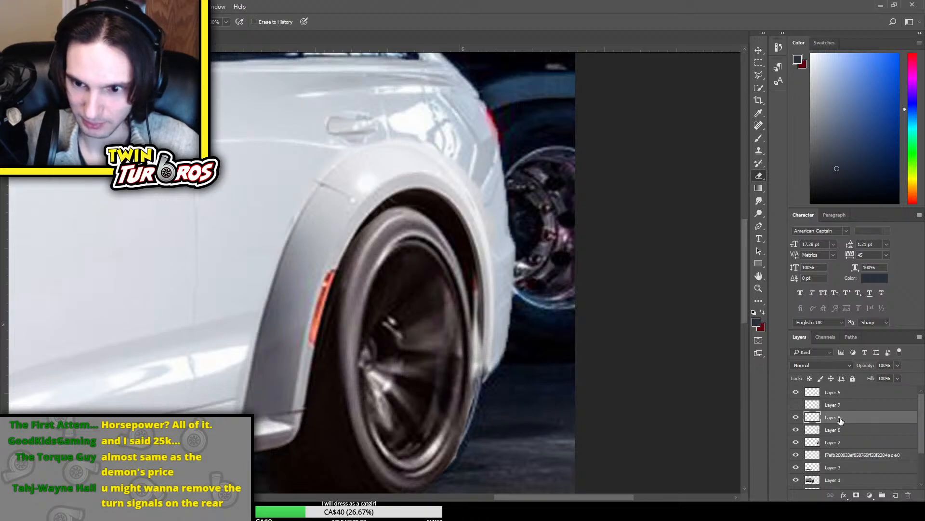
left_click_drag(851, 423, 860, 437)
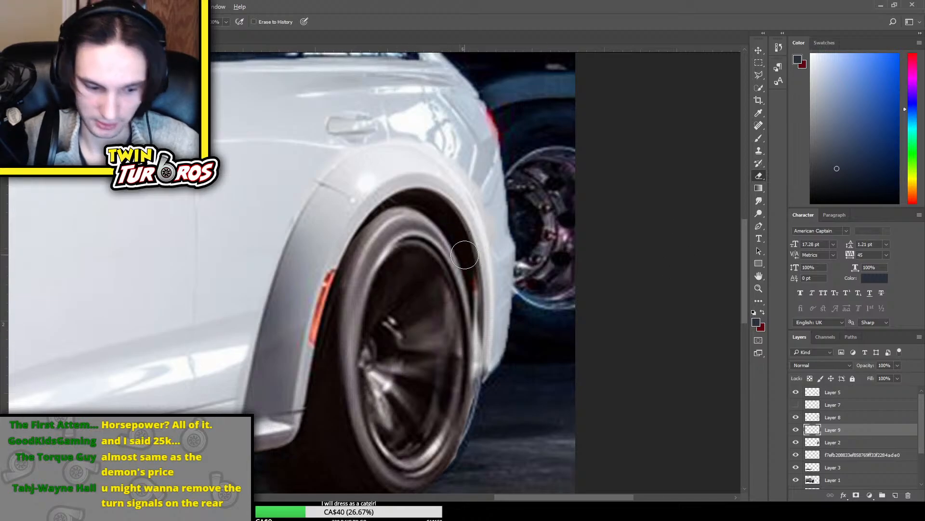
Paint the gap behind the rear tire with near-black sampled from the wheel arch, and check it with Layer 8 hidden and shown
key("b")
left_click(462, 240, "alt")
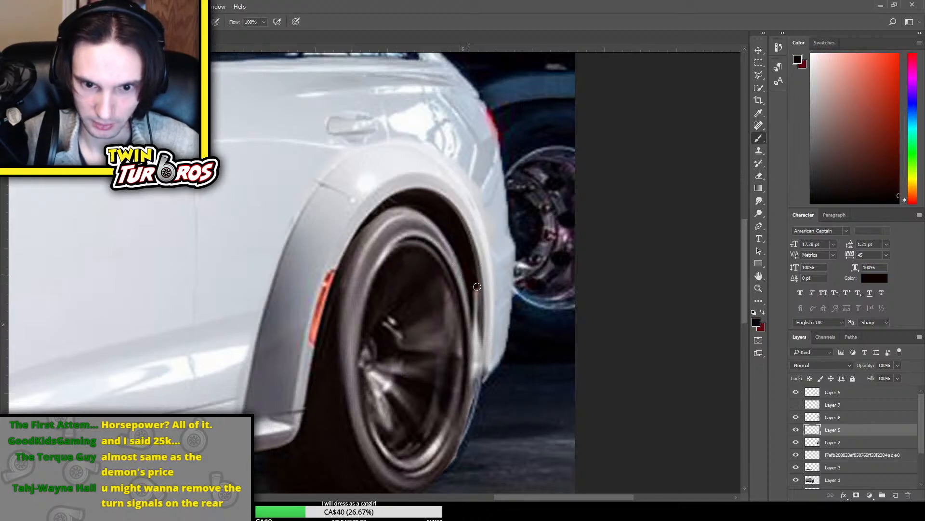
left_click_drag(478, 290, 477, 329)
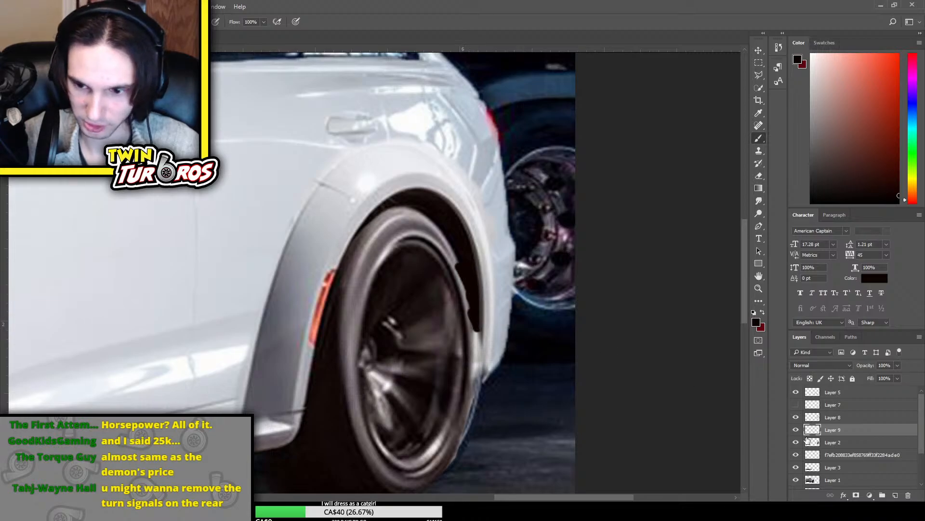
left_click(798, 419)
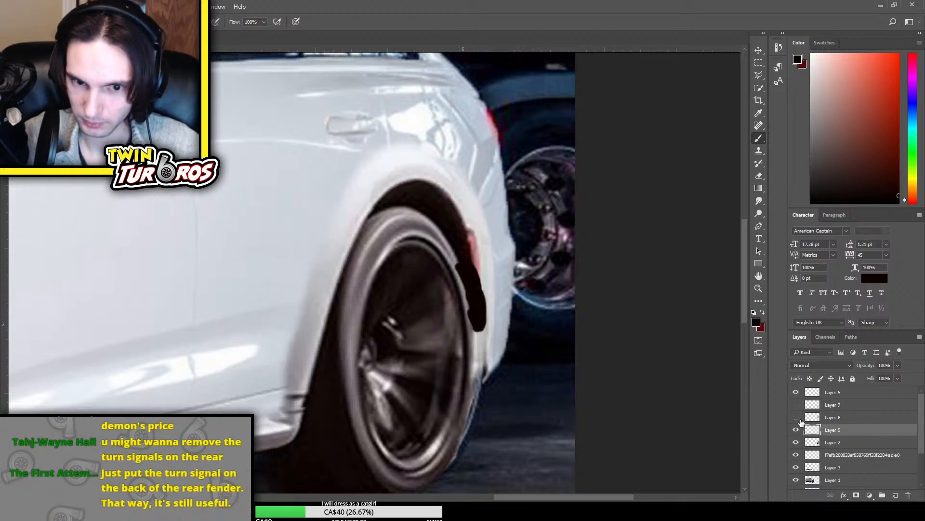
left_click(798, 419)
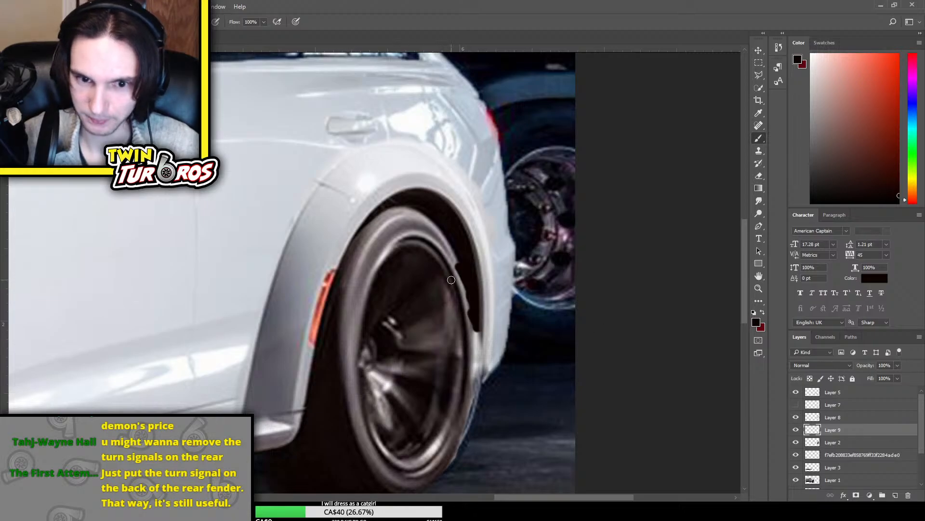
Erase the dark paint spilling onto the tire's rear edge and check the arch by toggling layer visibility
key("e")
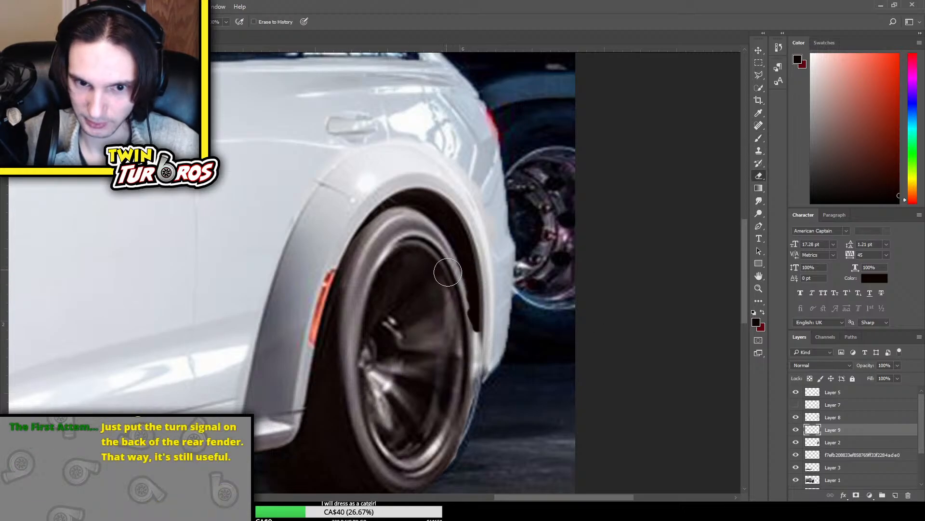
left_click_drag(448, 271, 475, 348)
left_click(795, 429)
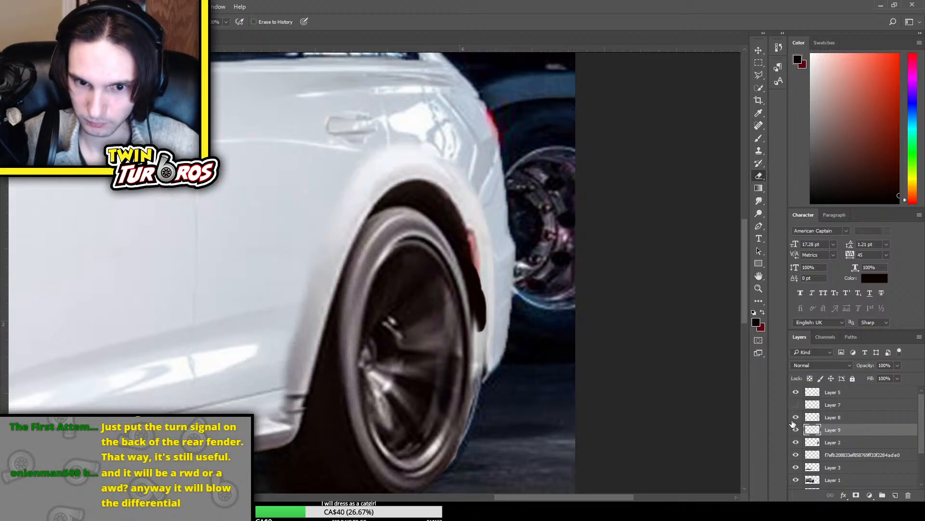
left_click(795, 429)
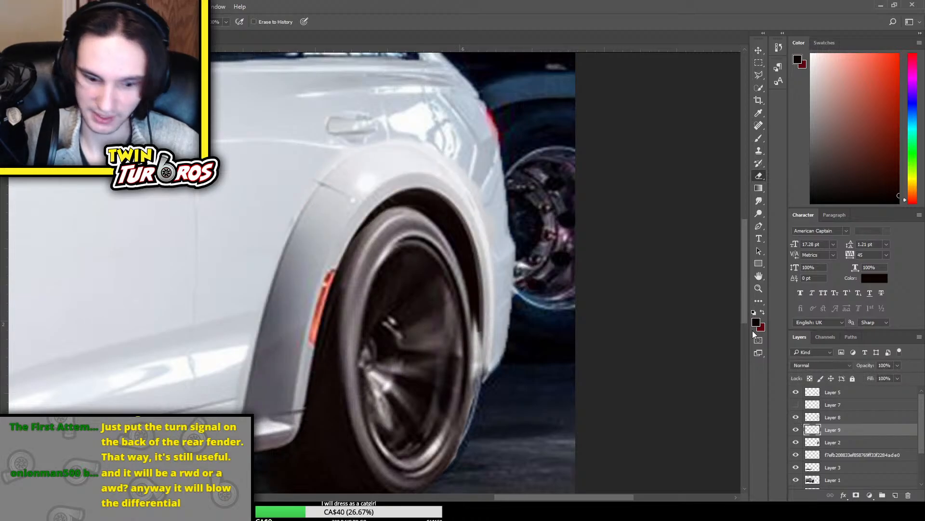
key("ctrl+minus")
key("ctrl+minus")
key("ctrl+plus")
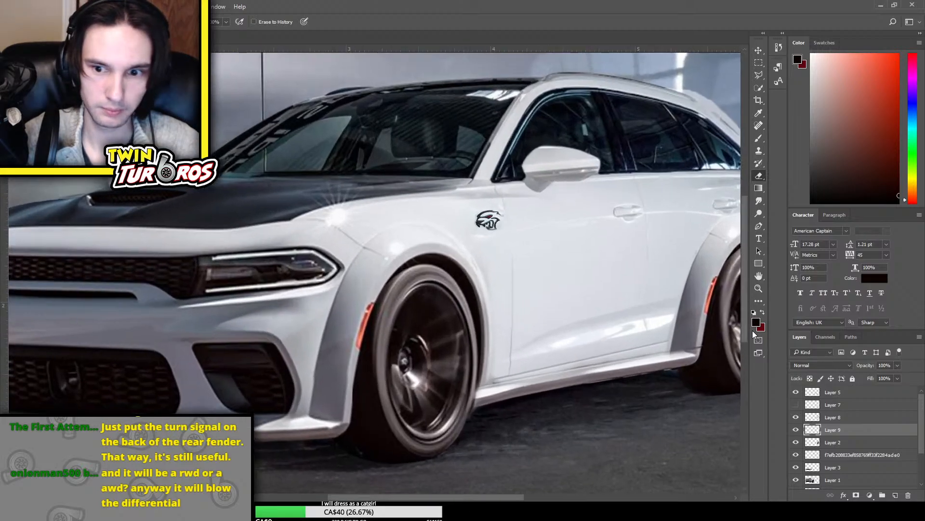
Paint the remaining gap between the rear tire and the flare's trailing edge near-black on Layer 9, extending down to the flare's lower end
key("ctrl+plus")
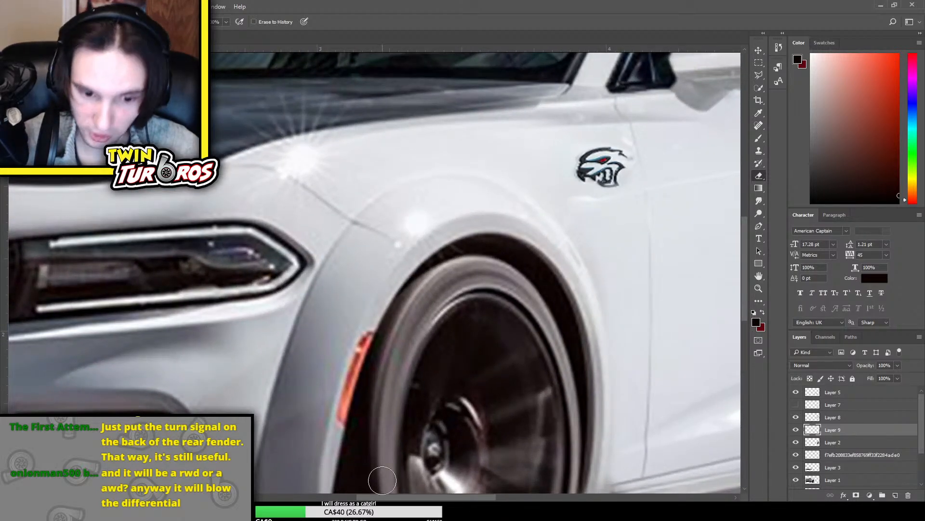
scroll(382, 481, "right", 10)
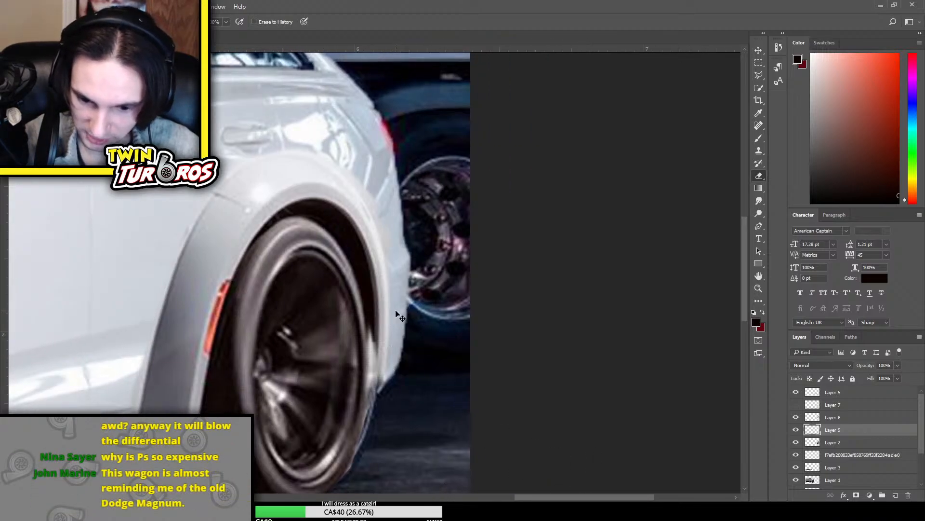
key("ctrl+plus")
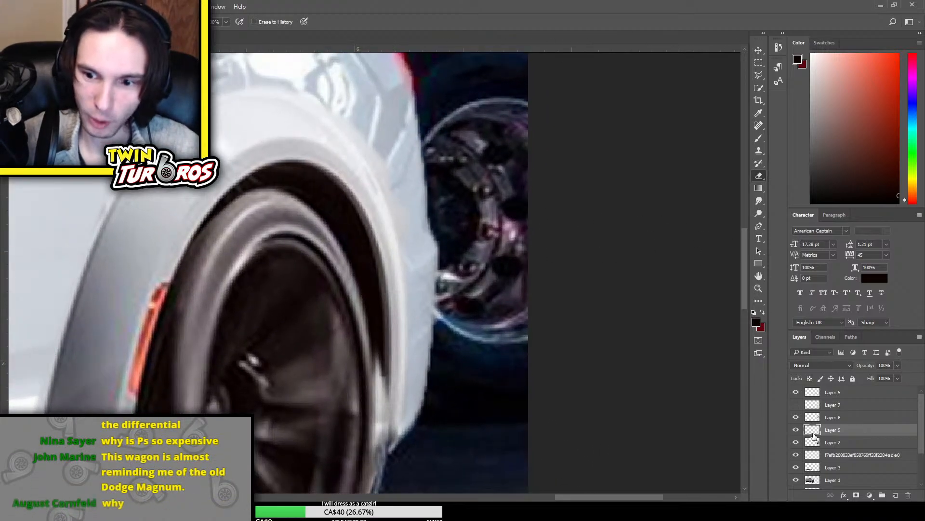
left_click(796, 429)
left_click(796, 429)
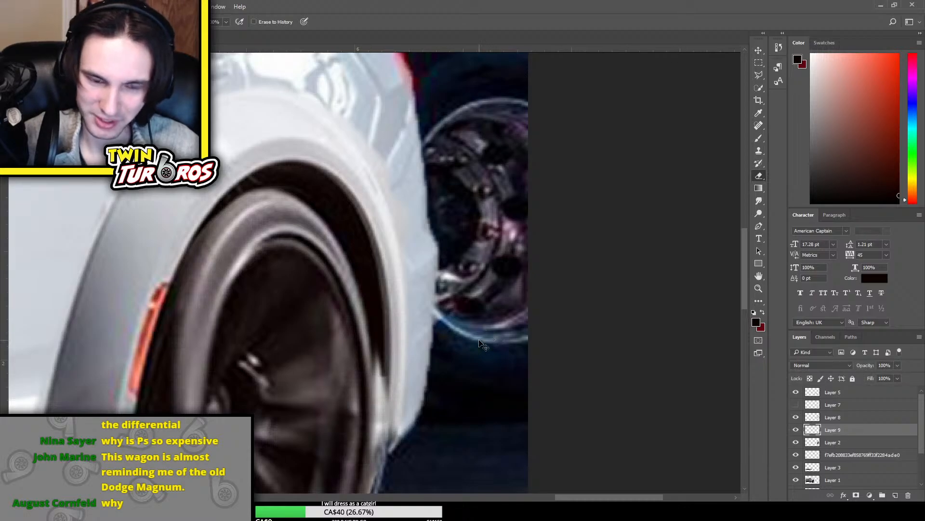
left_click(836, 422)
left_click(839, 433)
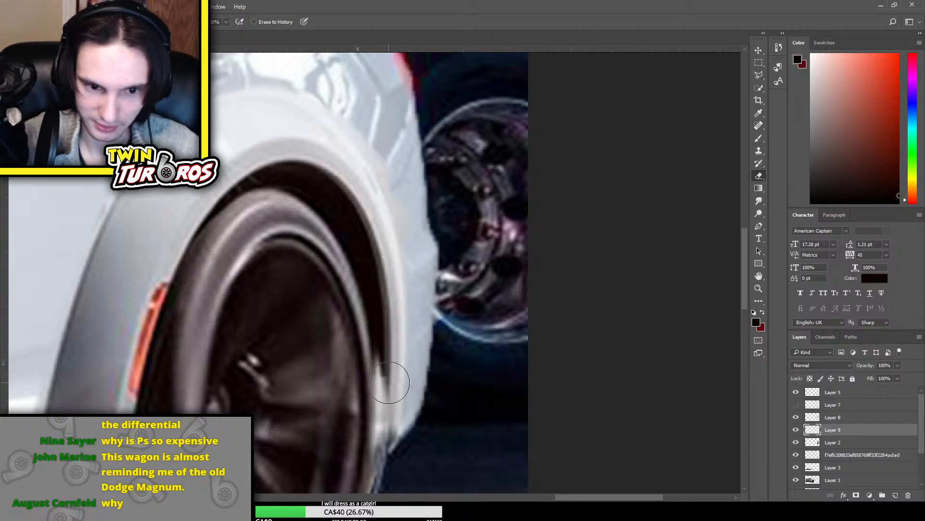
key("b")
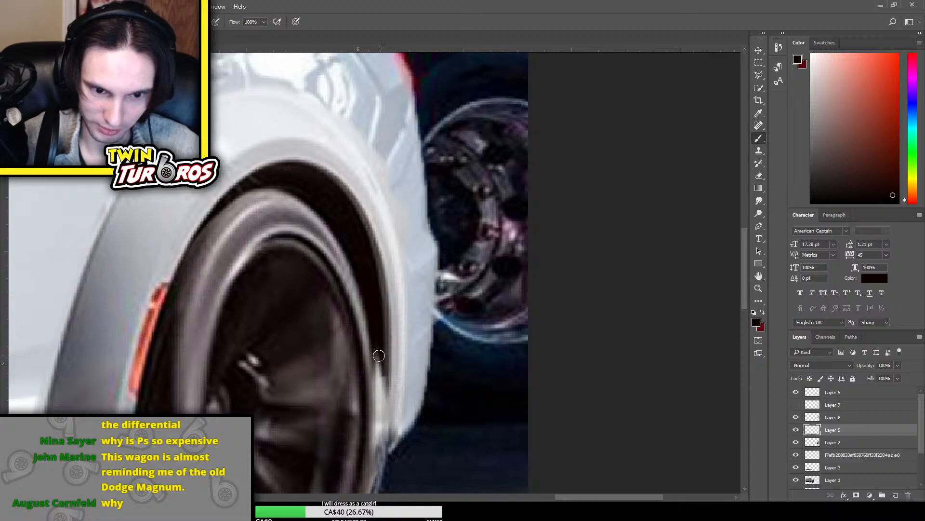
mouse_move(379, 355)
left_mouse_down()
mouse_move(385, 432)
mouse_move(372, 381)
mouse_move(381, 381)
left_mouse_up()
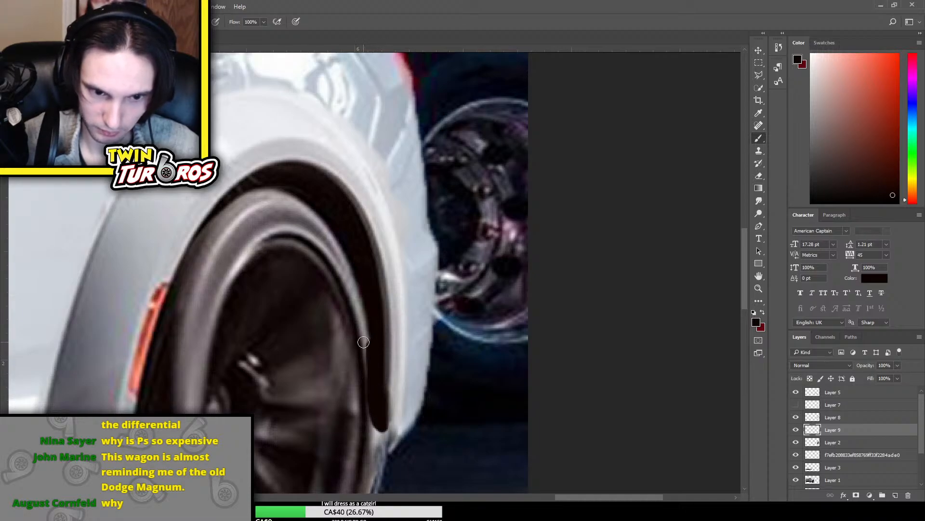
Erase the dark paint on Layer 9 that overlaps the rear tire's back edge, and check the whole car
key("e")
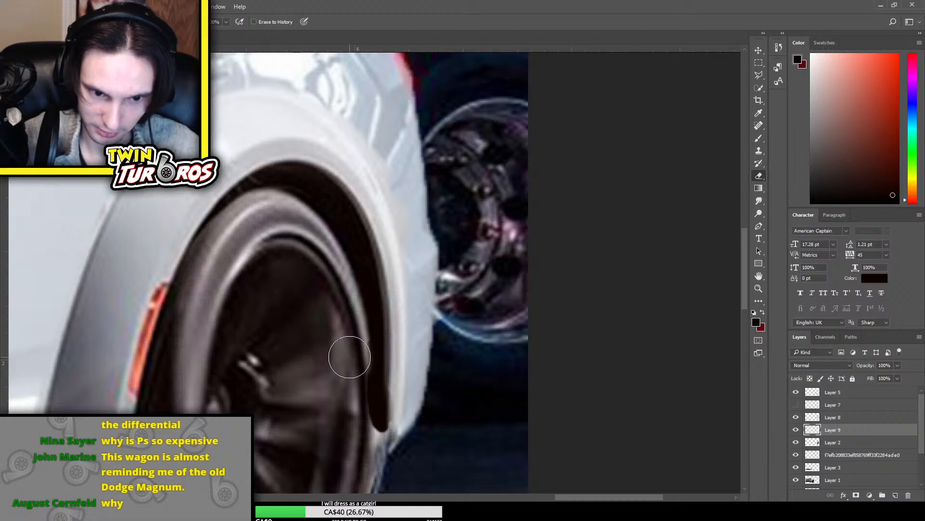
mouse_move(350, 357)
left_mouse_down()
mouse_move(365, 436)
mouse_move(351, 373)
mouse_move(355, 348)
mouse_move(344, 353)
mouse_move(368, 437)
left_mouse_up()
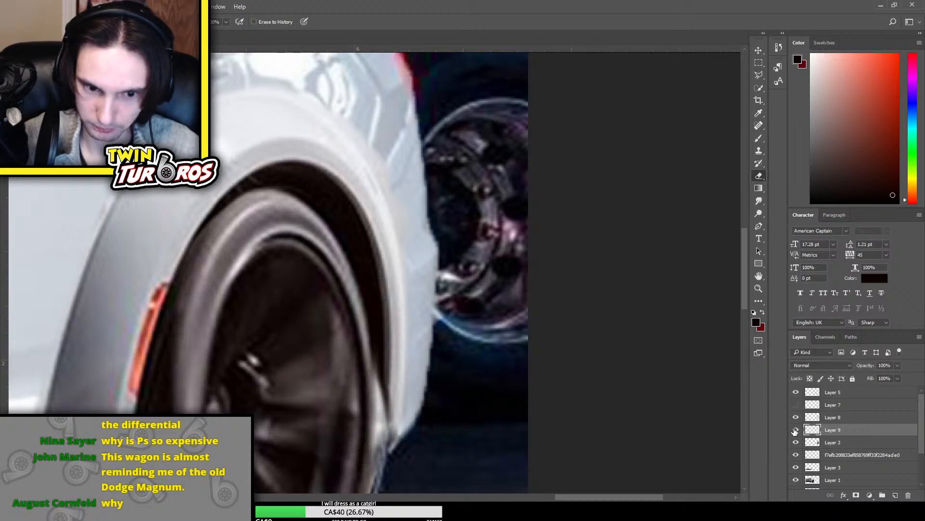
key("ctrl+minus")
key("ctrl+minus")
key("ctrl+minus")
key("ctrl+minus")
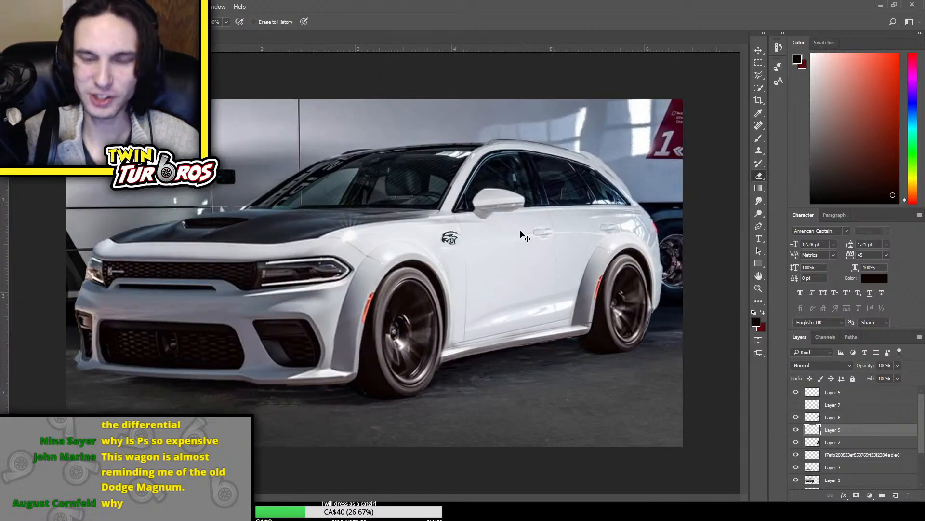
Compare the rear wheel with Layer 2 hidden and shown, and erase Layer 2's leftover edge over the flare's lower rear end
key("ctrl+plus")
key("ctrl+plus")
key("ctrl+plus")
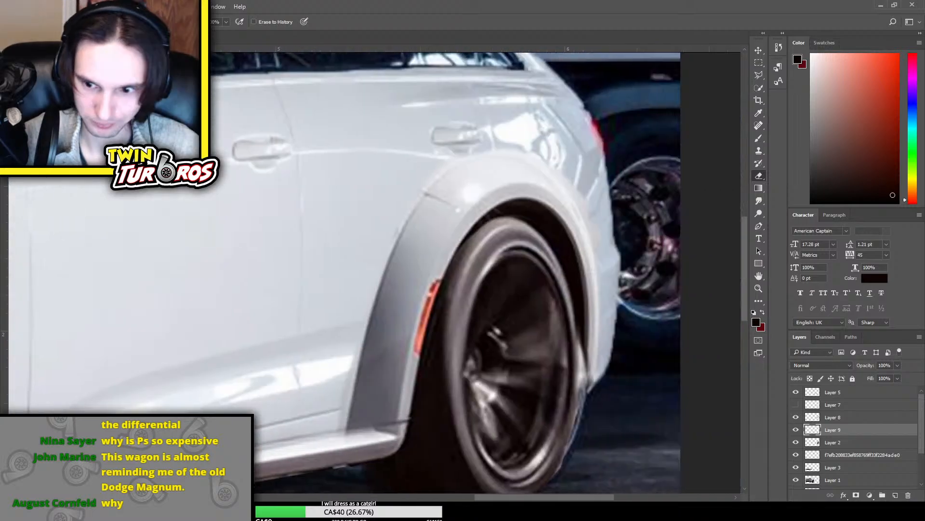
left_click(795, 442)
left_click(796, 442)
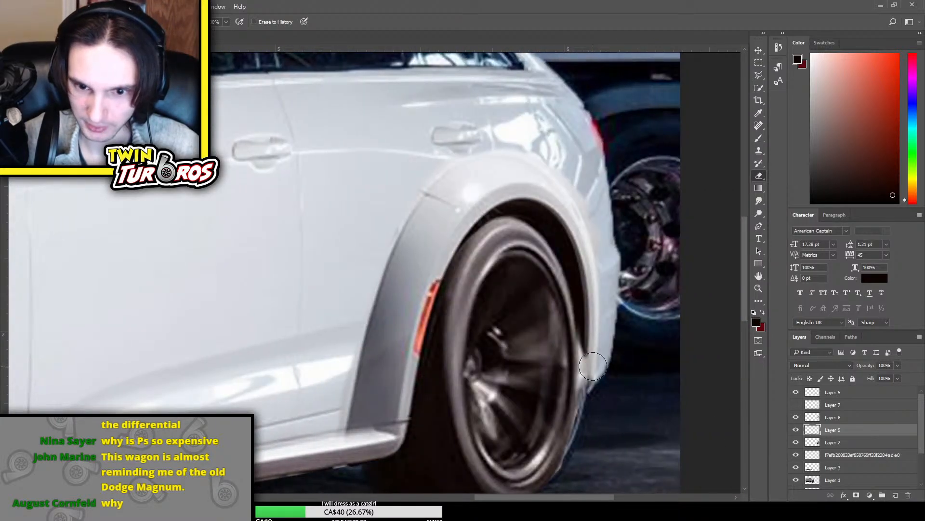
key("ctrl+z")
left_click(795, 442)
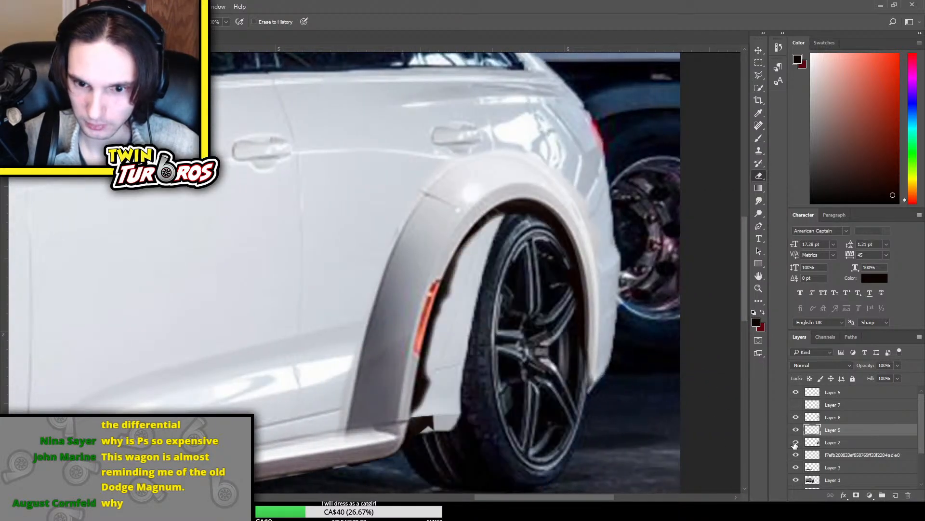
left_click(795, 442)
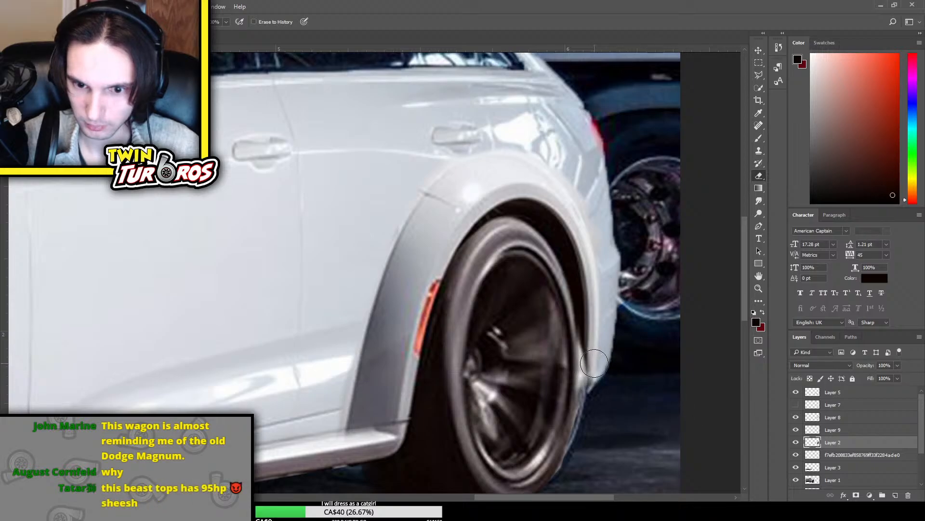
left_click_drag(597, 391, 590, 342)
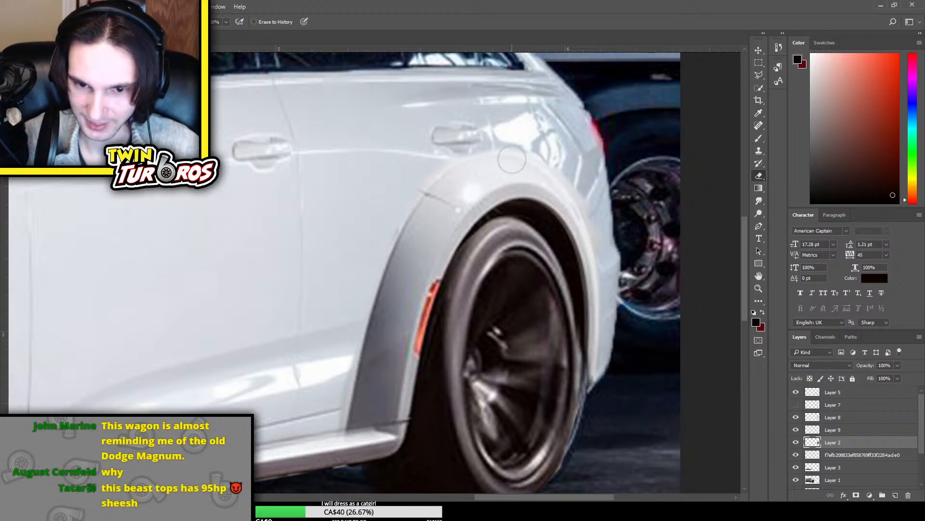
key("ctrl+t")
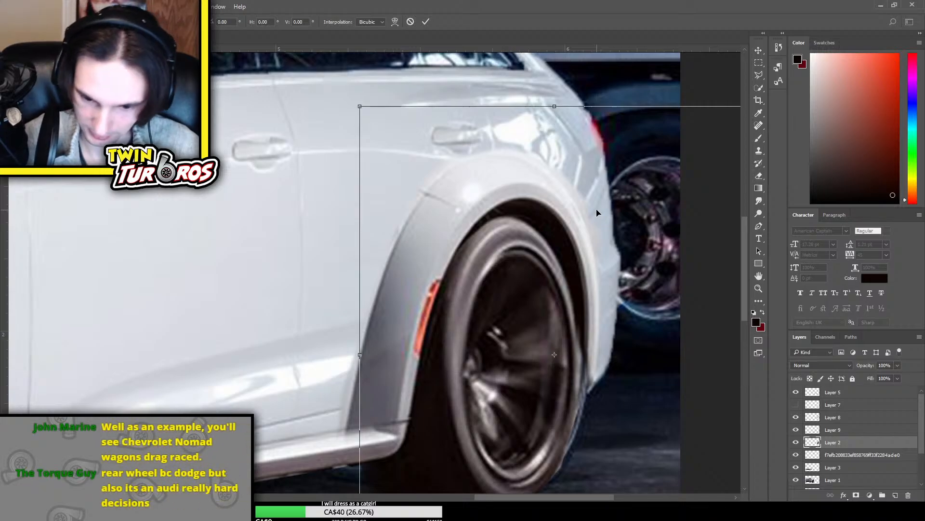
key("Escape")
key("e")
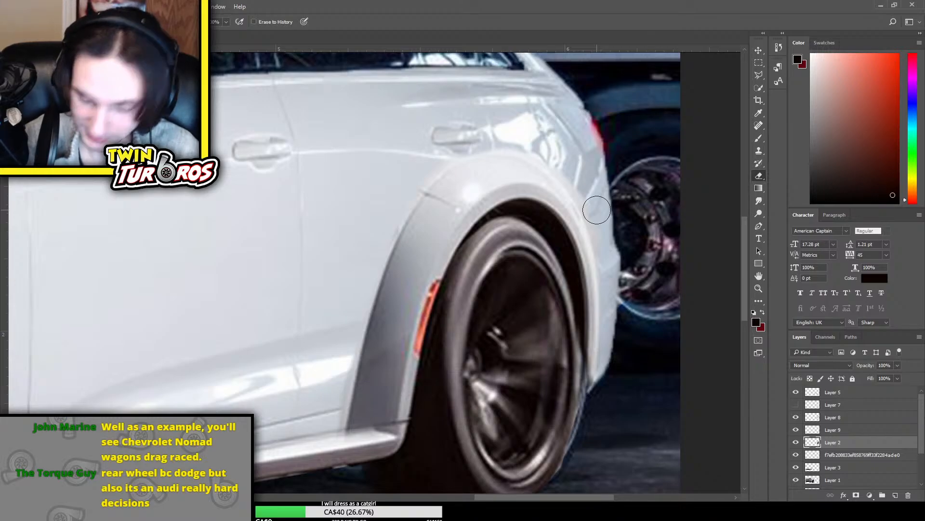
Check the wheel by toggling Layer 2, and transform it to widen the rear wheel slightly toward the flare's trailing edge
scroll(596, 210, "down", 3)
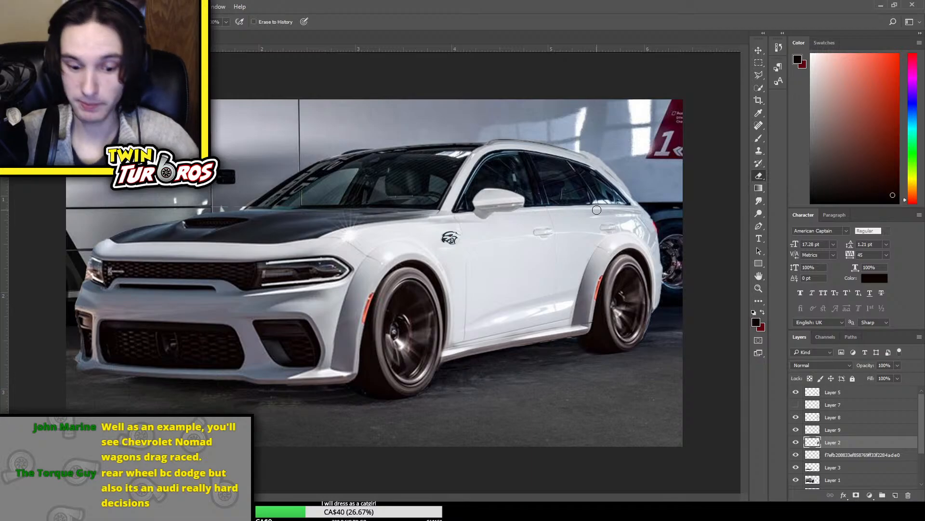
scroll(483, 277, "up", 3)
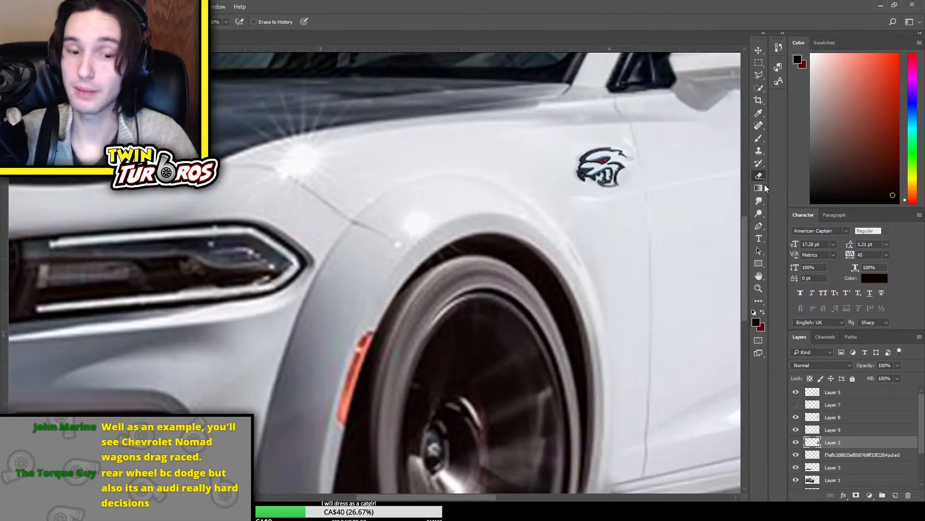
left_click_drag(389, 501, 546, 501)
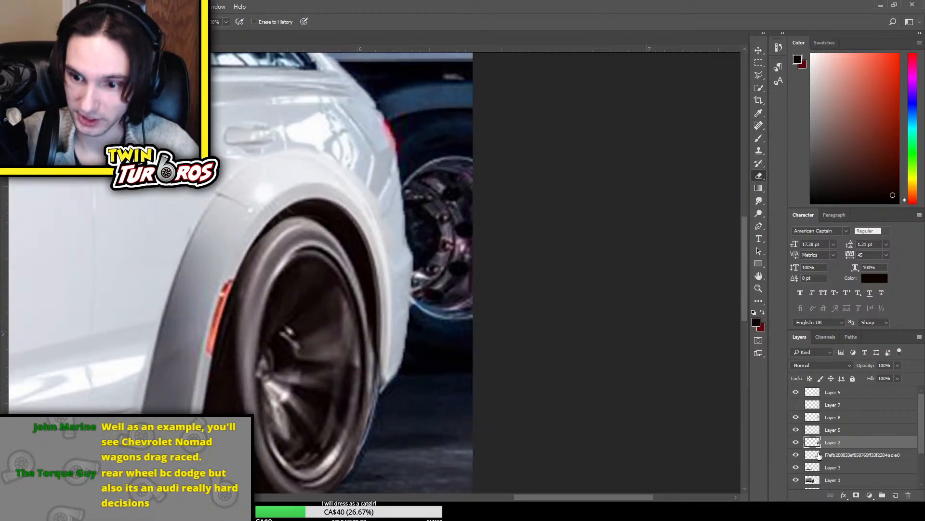
left_click(796, 442)
left_click(795, 442)
left_click(796, 443)
left_click(795, 443)
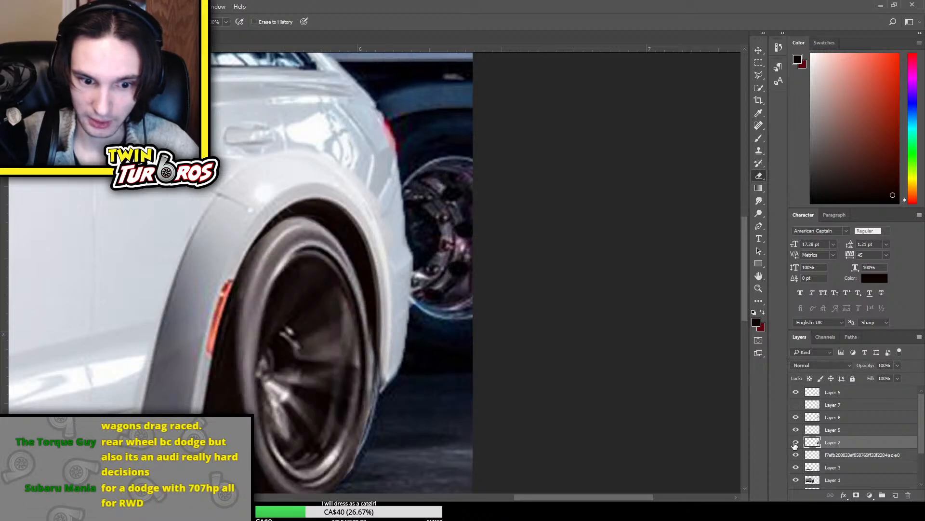
key("ctrl+t")
left_click_drag(542, 353, 551, 359)
key("Return")
key("e")
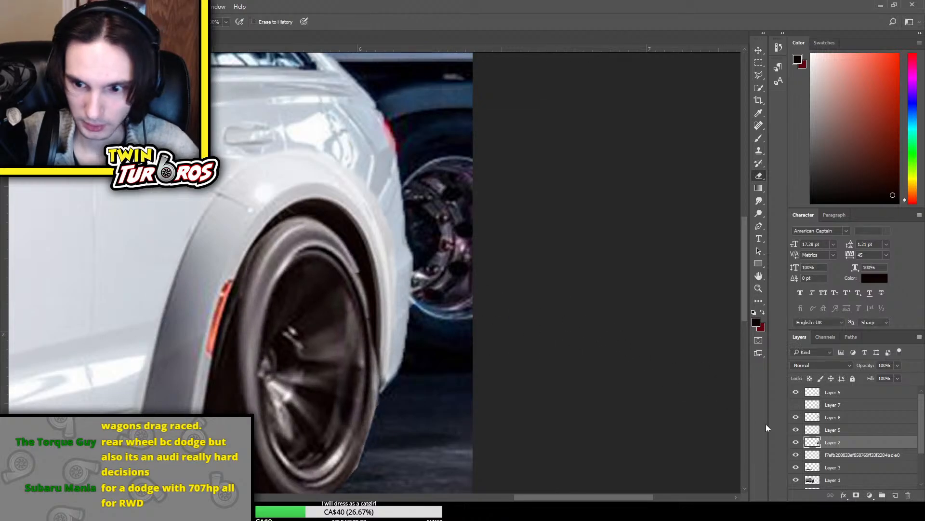
Clean up the dark paint on Layer 9 along the widened tire's rear edge, and check the whole car
left_click(796, 430)
left_click(841, 429)
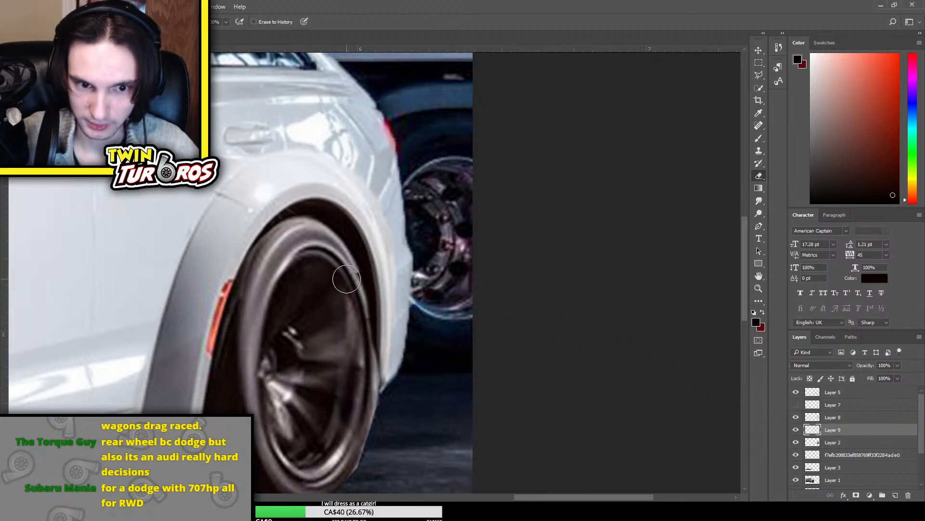
key("ctrl+minus")
key("ctrl+minus")
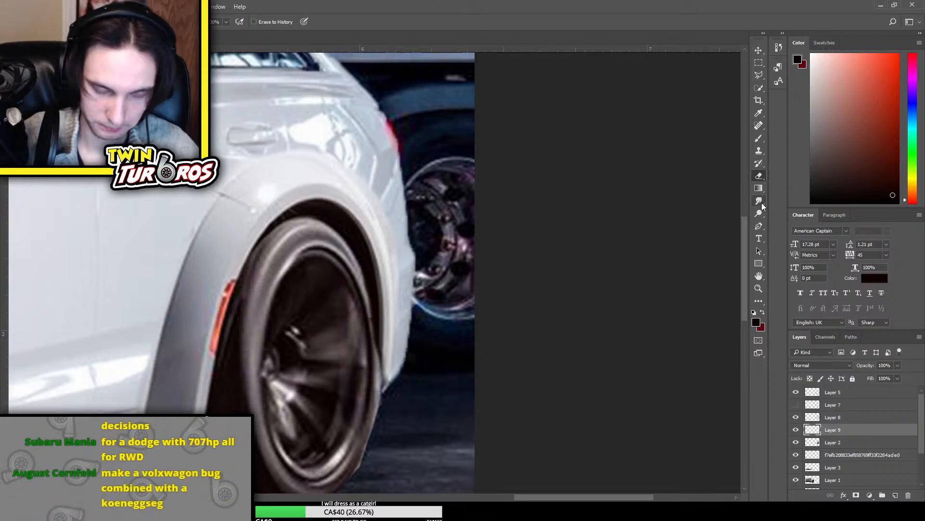
scroll(761, 203, "down", 1)
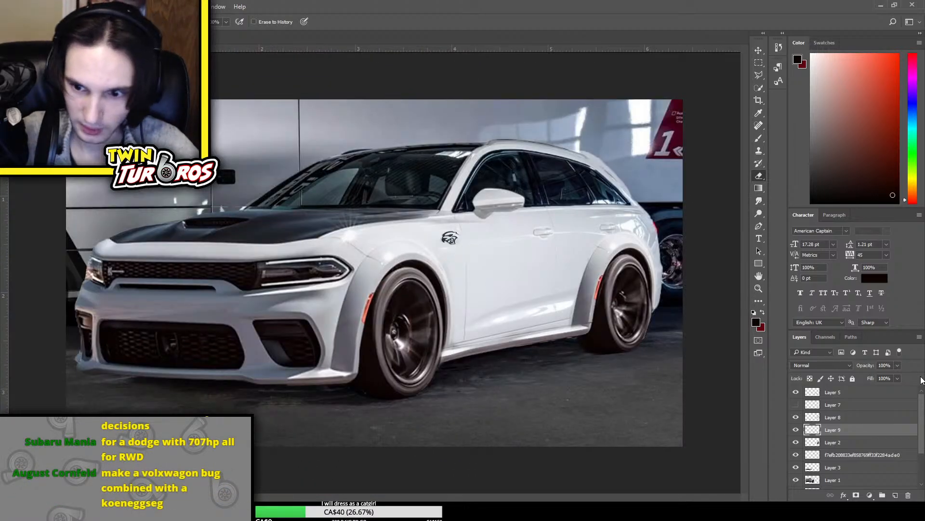
Select the rear flare on Layer 8 and lighten its shaded areas with an image adjustment
left_click(834, 442)
left_click(796, 442)
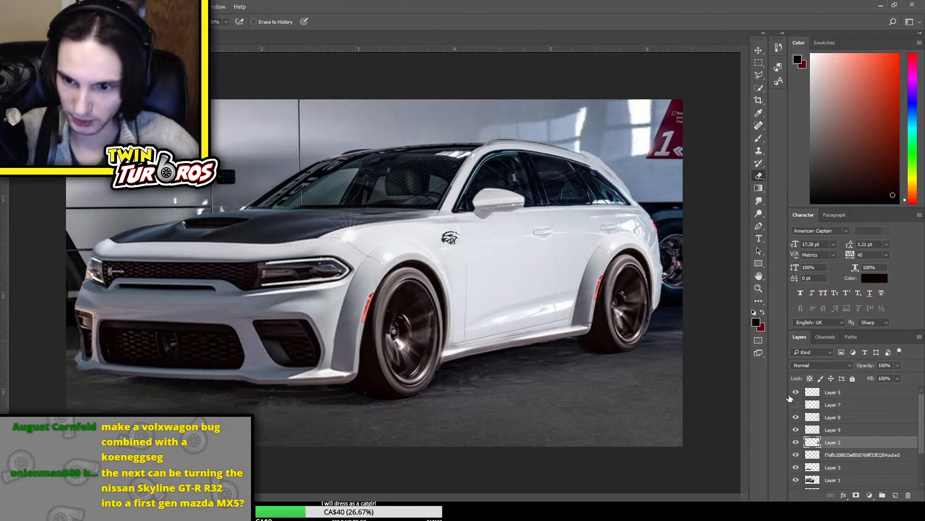
left_click(859, 417)
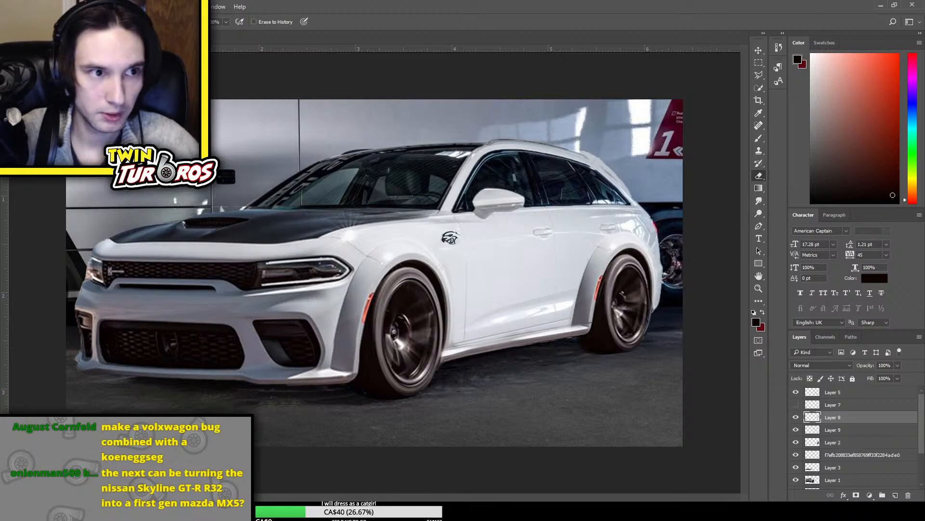
key("i")
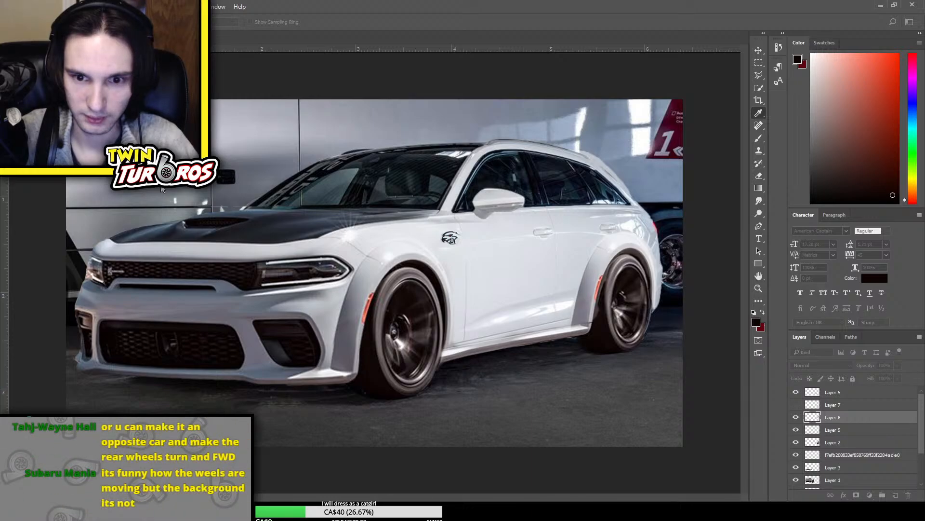
key("e")
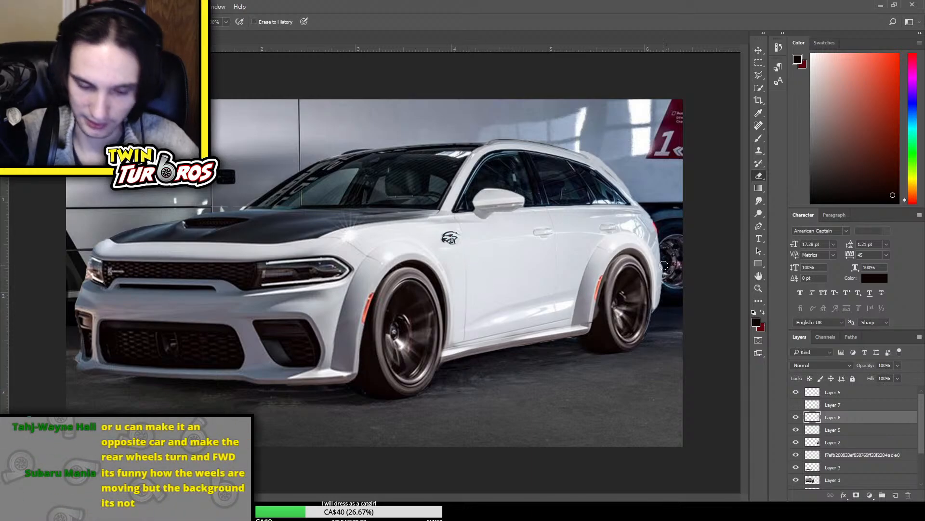
Erase the lightened arch interior on Layer 8 along the rear tire's front edge, beside and below the red side marker
key("ctrl+plus")
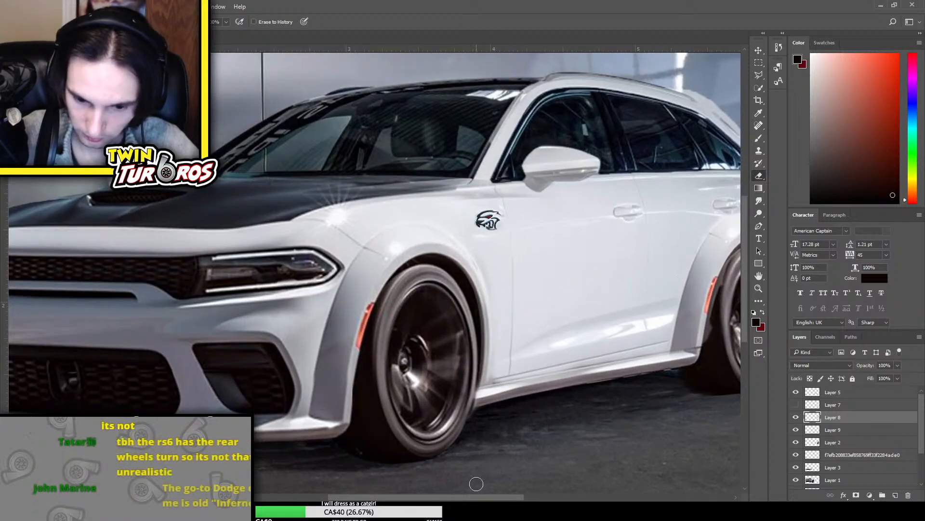
left_click_drag(384, 497, 480, 497)
key("ctrl+plus")
key("ctrl+plus")
key("ctrl+plus")
key("ctrl+plus")
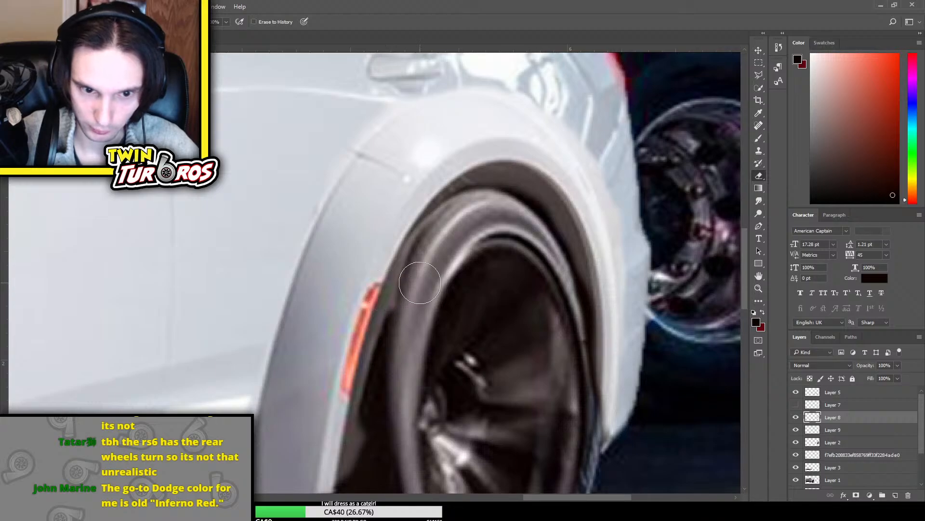
mouse_move(419, 283)
left_mouse_down()
mouse_move(395, 324)
mouse_move(365, 474)
mouse_move(363, 446)
left_mouse_up()
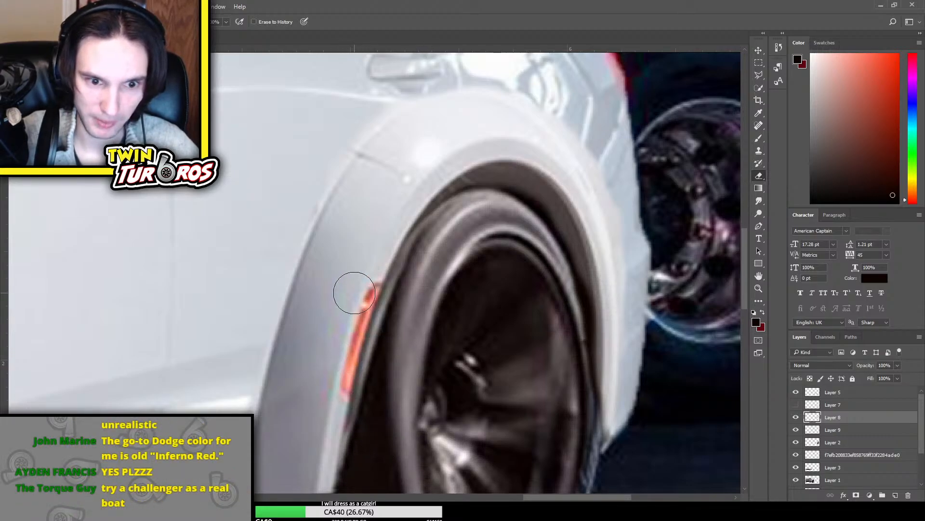
left_click(793, 418)
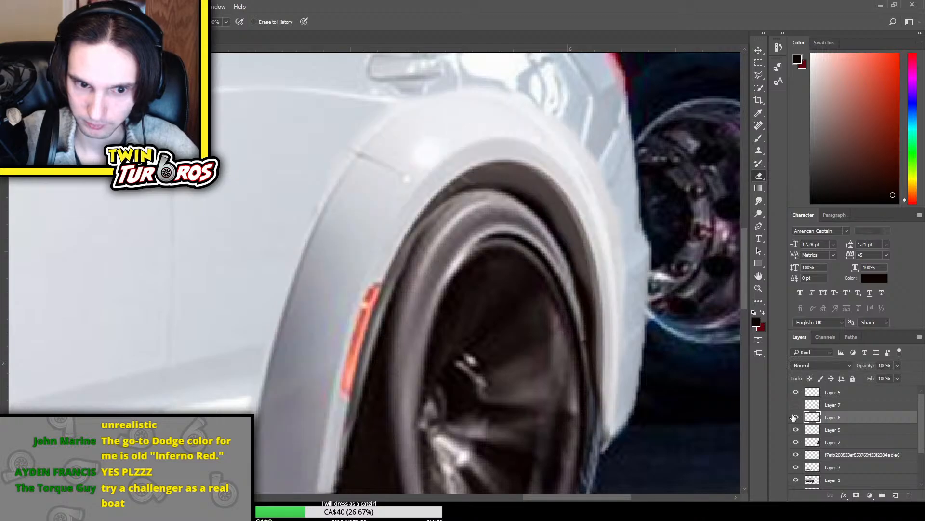
left_click(896, 495)
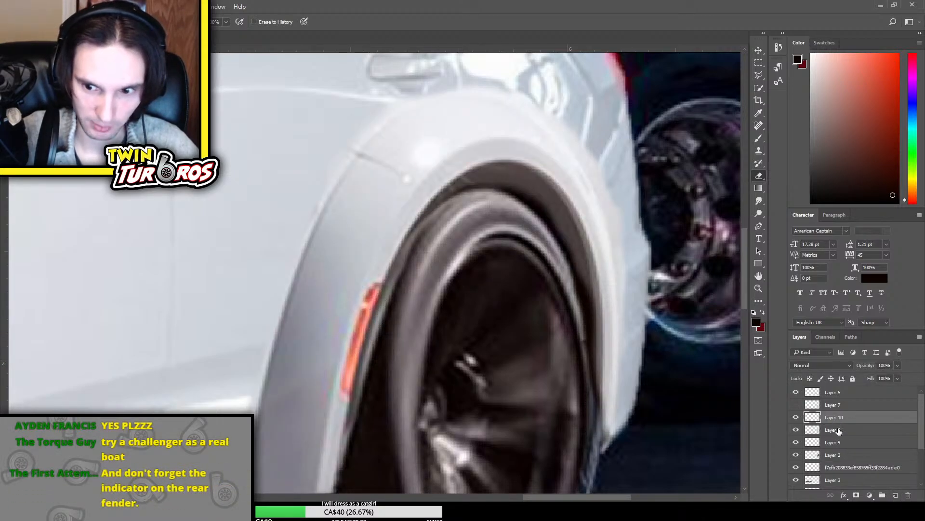
key("Delete")
left_click(796, 418)
left_click(796, 418)
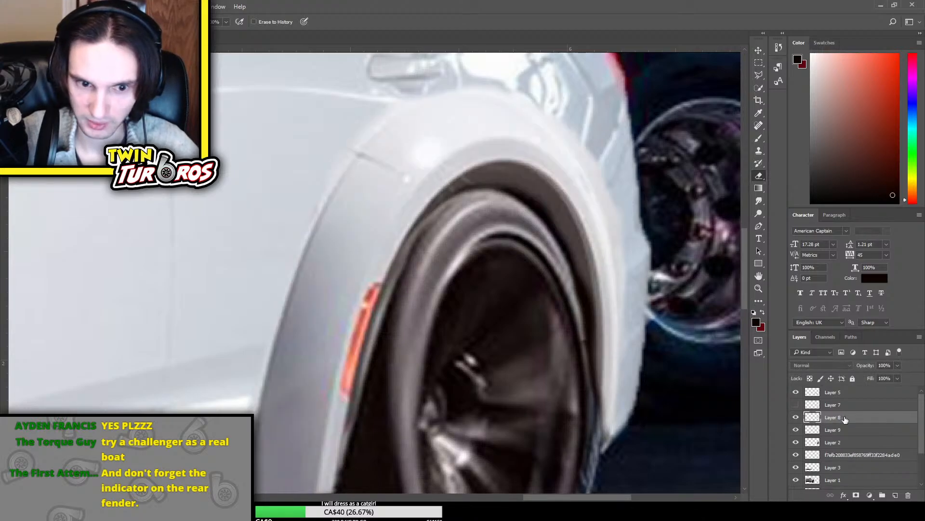
Smudge the red side marker's upper end on the rear flare, and paint over the marker in sampled light grey on a new layer
left_click(759, 201)
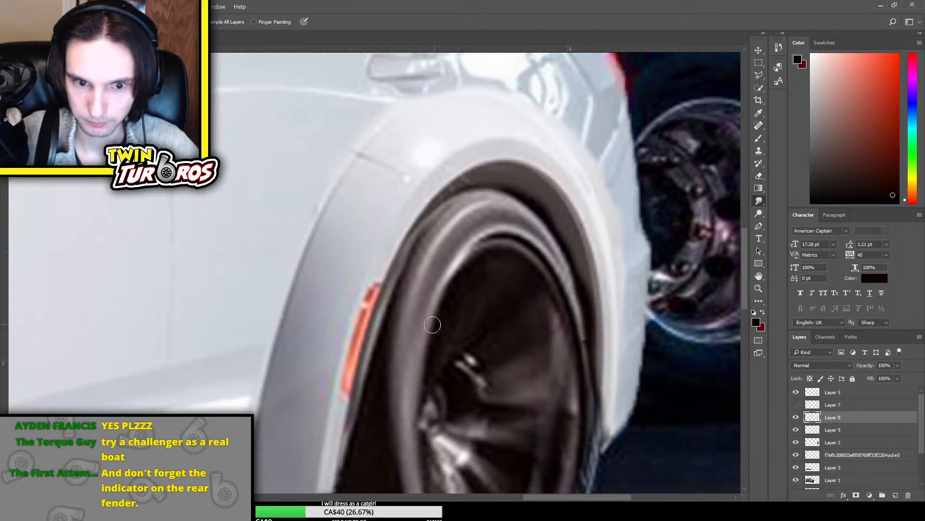
left_click_drag(372, 295, 373, 294)
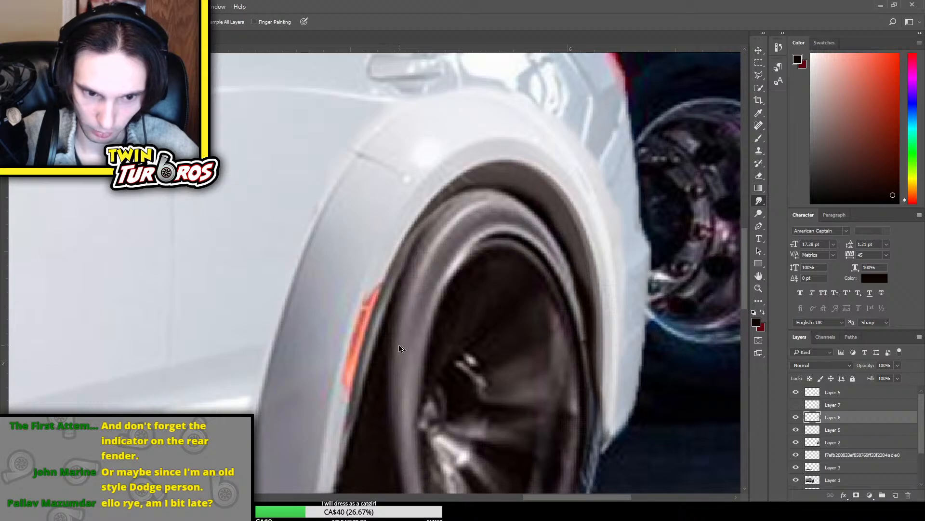
left_click(896, 495)
key("b")
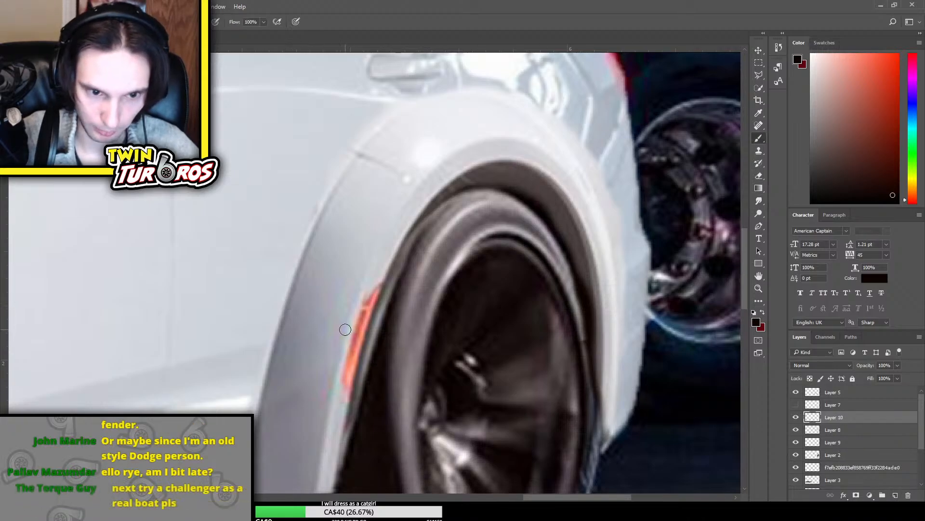
left_click(359, 302, "alt")
left_click_drag(380, 281, 347, 373)
left_click(342, 395, "alt")
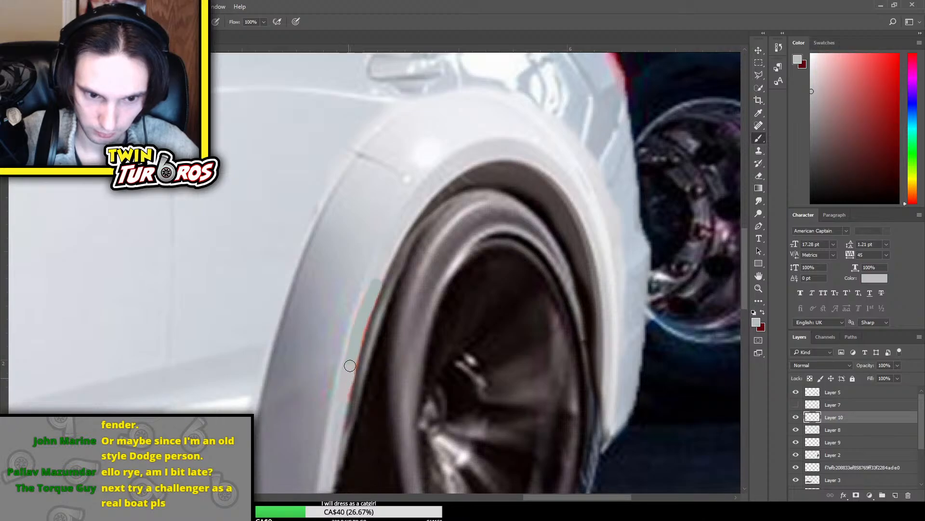
Repaint the covered side marker on Layer 10 with lighter greys sampled from the surrounding rear flare
left_click(348, 325, "alt")
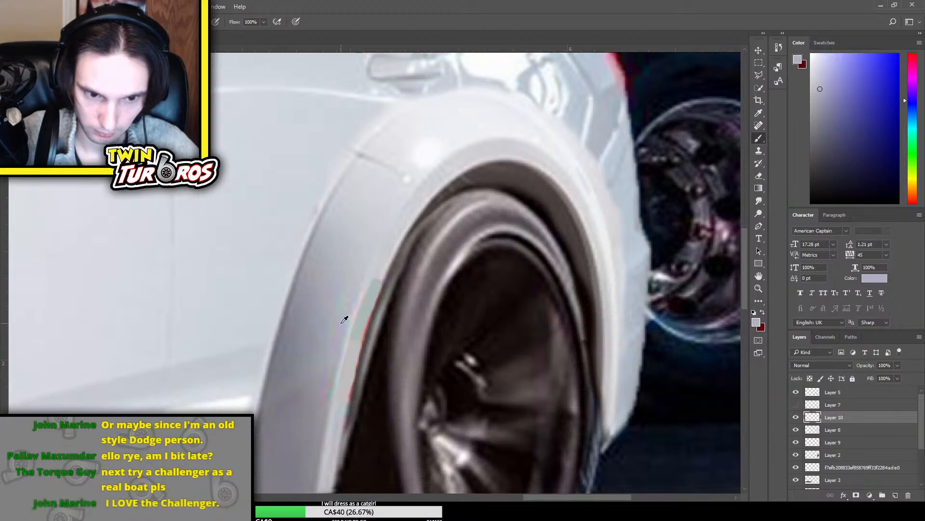
left_click(378, 269, "alt")
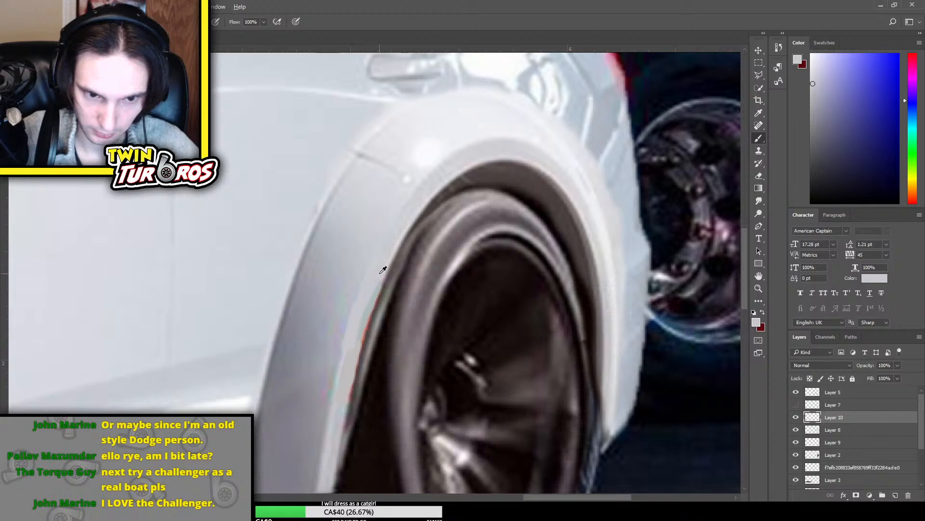
left_click(361, 331, "alt")
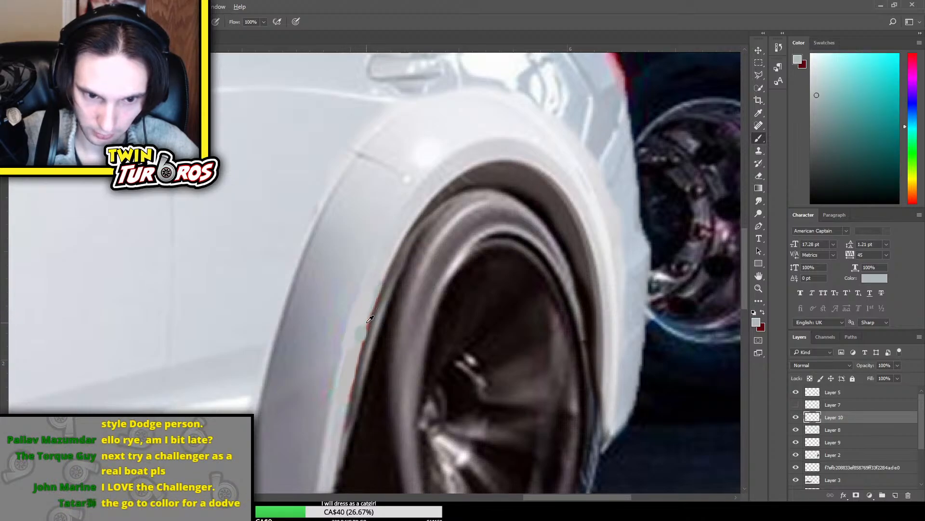
left_click(386, 267, "alt")
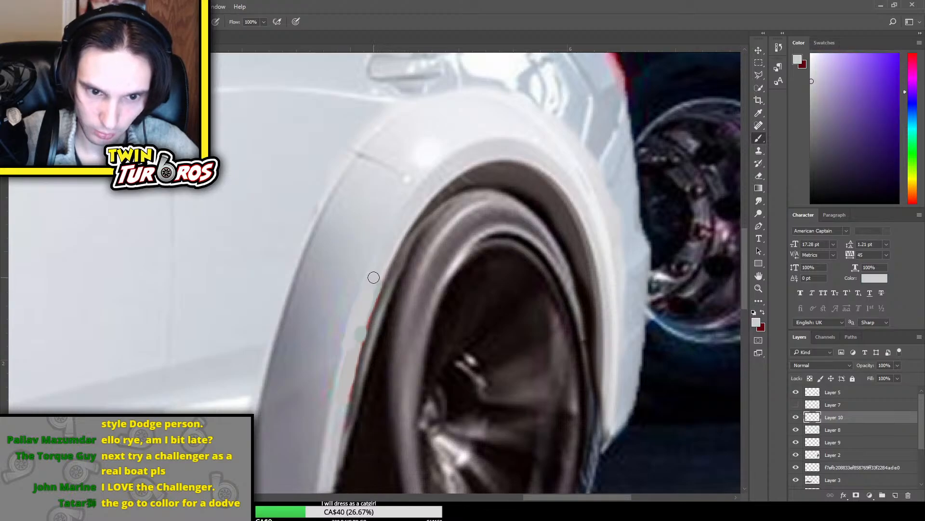
left_click(344, 326, "alt")
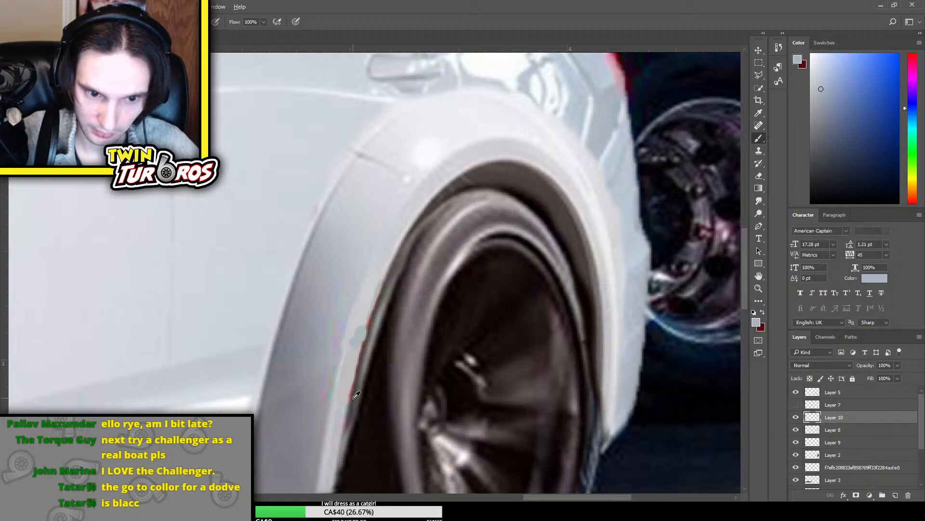
left_click(384, 265, "alt")
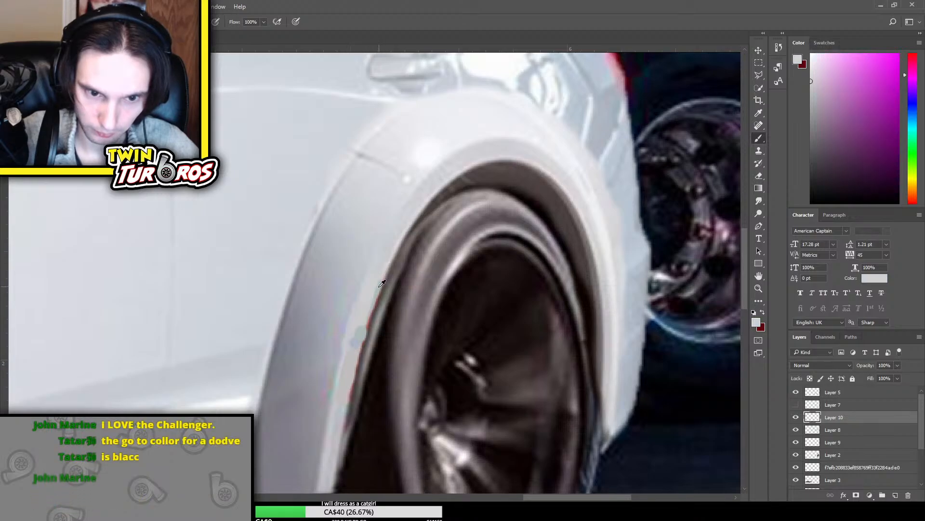
left_click_drag(368, 317, 356, 345)
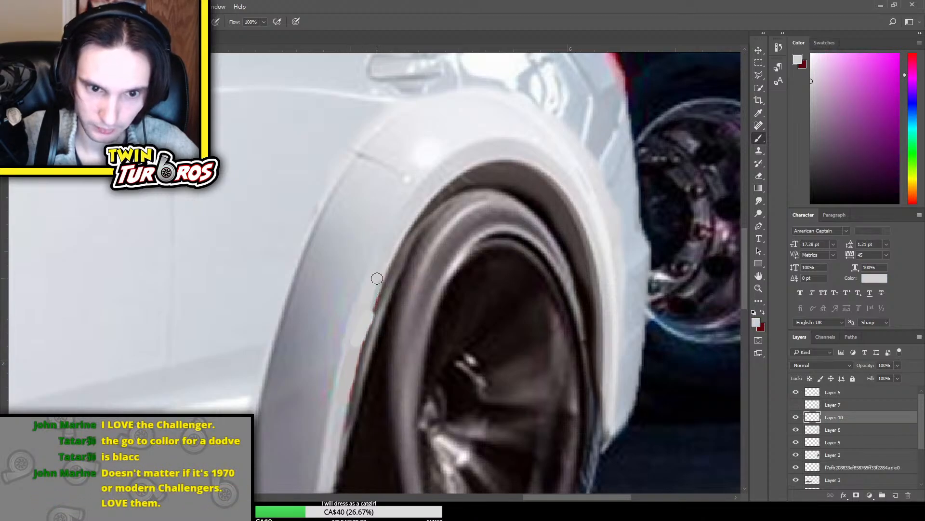
left_click_drag(376, 277, 373, 313)
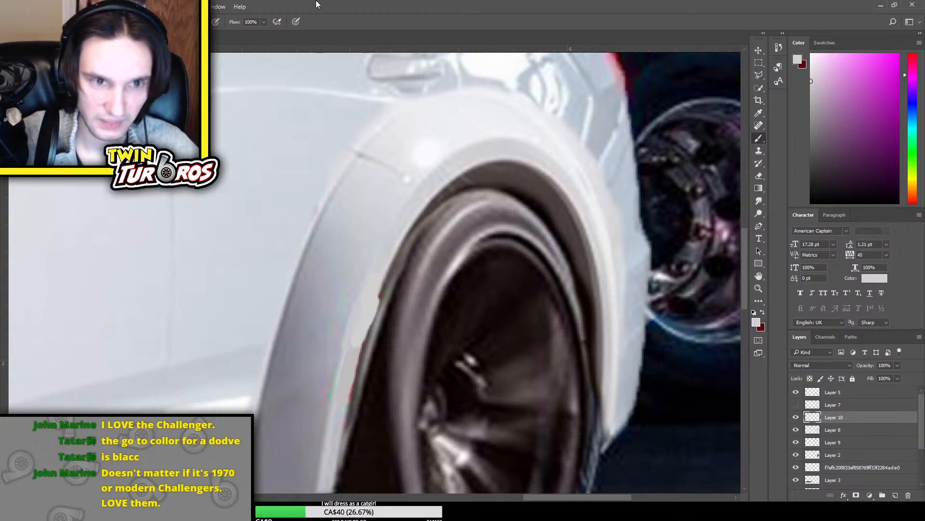
Smudge the grey paint on Layer 10 along the flare's inner lip to blend it into the surrounding bodywork
left_click(759, 201)
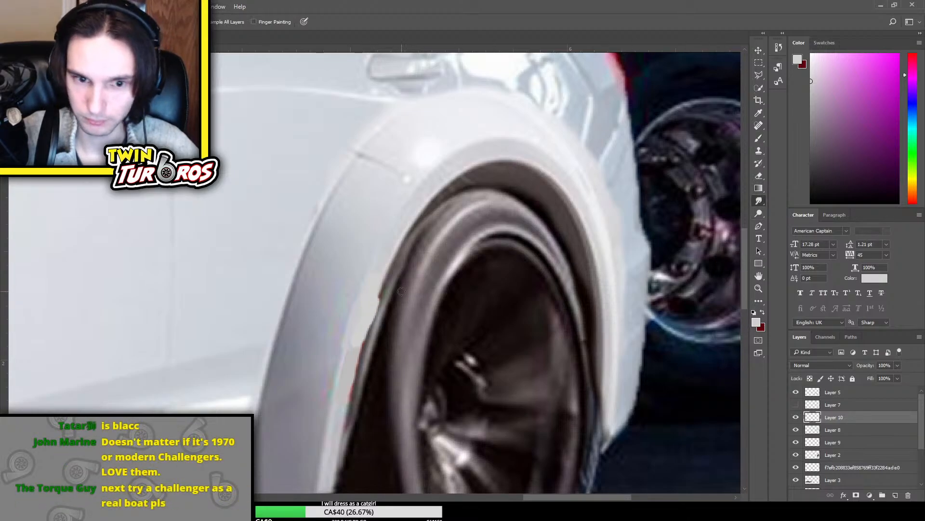
mouse_move(383, 307)
left_mouse_down()
mouse_move(370, 329)
mouse_move(366, 287)
left_mouse_up()
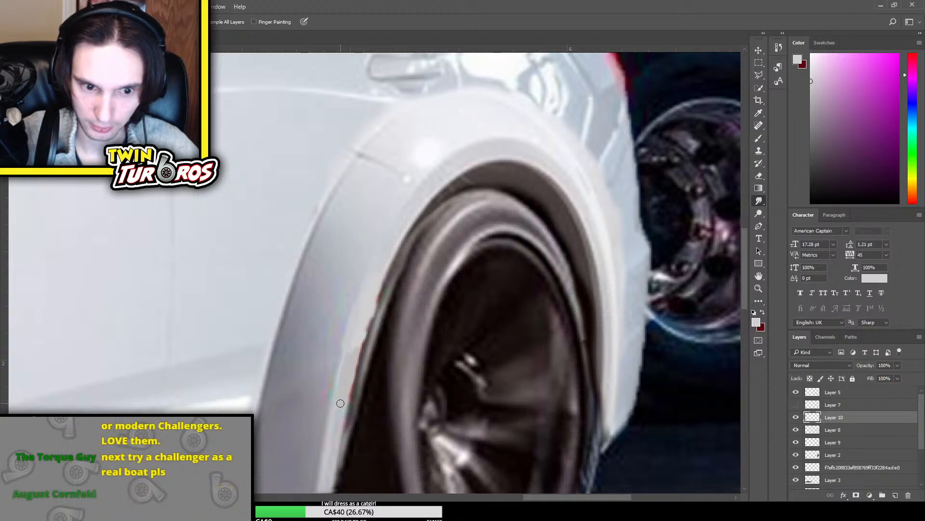
left_click_drag(351, 369, 358, 339)
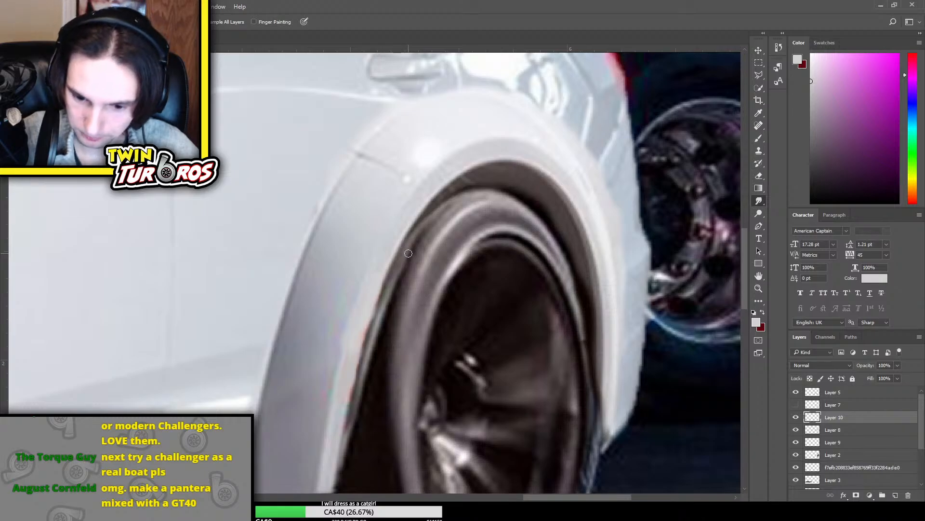
key("ctrl+t")
key("Return")
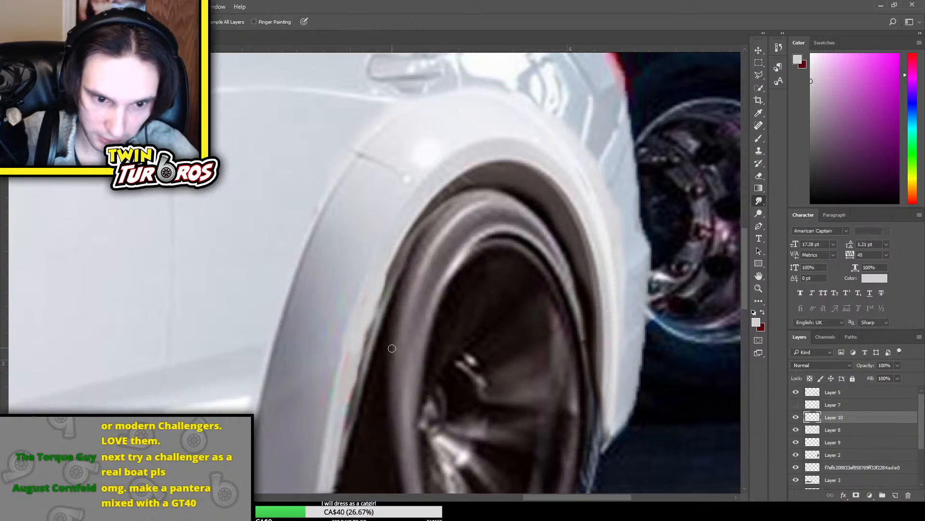
Erase the smudged paint on Layer 10 that spills over the front edge of the rear wheel arch with a smaller eraser
key("e")
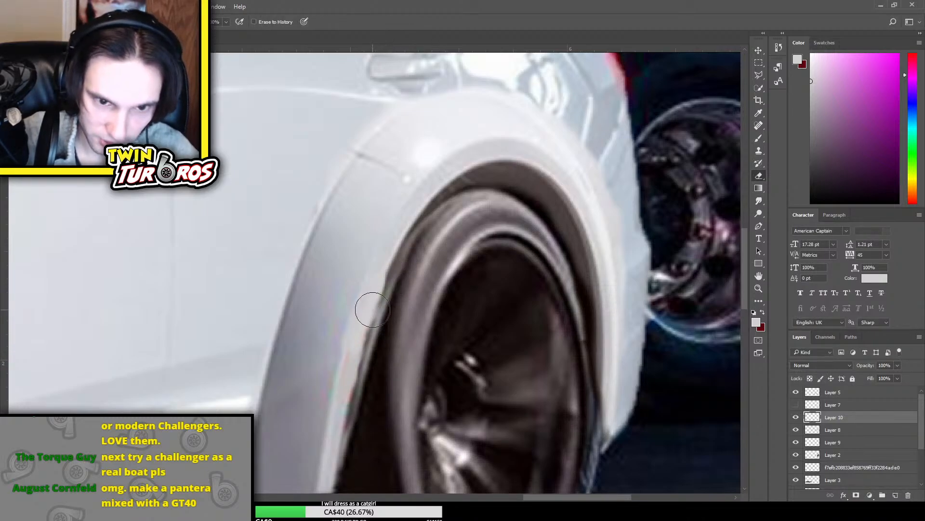
key("bracketleft")
key("bracketleft")
mouse_move(392, 282)
left_mouse_down()
mouse_move(351, 404)
mouse_move(360, 411)
left_mouse_up()
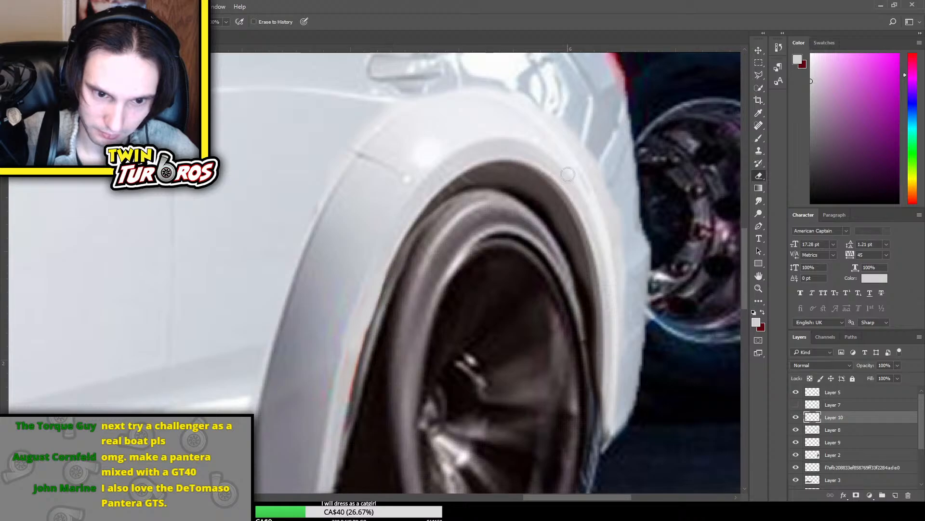
Check the whole car, compare the front and rear flares up close, and inspect the extent of the Layer 10 patch
key("ctrl+minus")
key("ctrl+minus")
key("ctrl+minus")
key("ctrl+minus")
key("ctrl+minus")
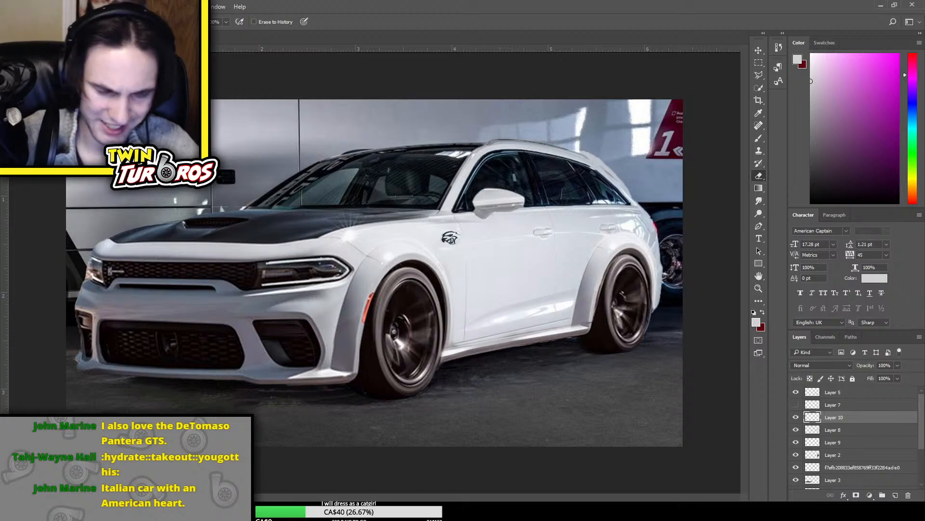
scroll(377, 276, "up", 3)
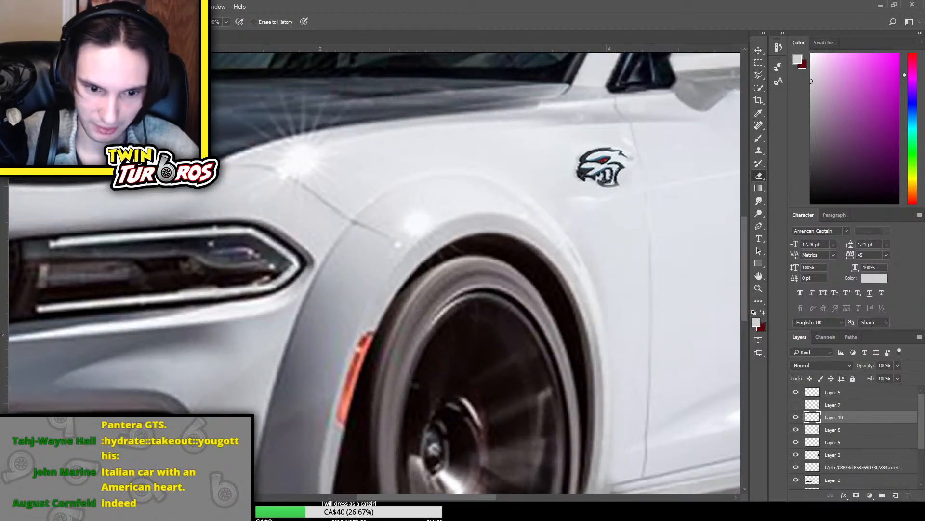
left_click_drag(420, 499, 523, 499)
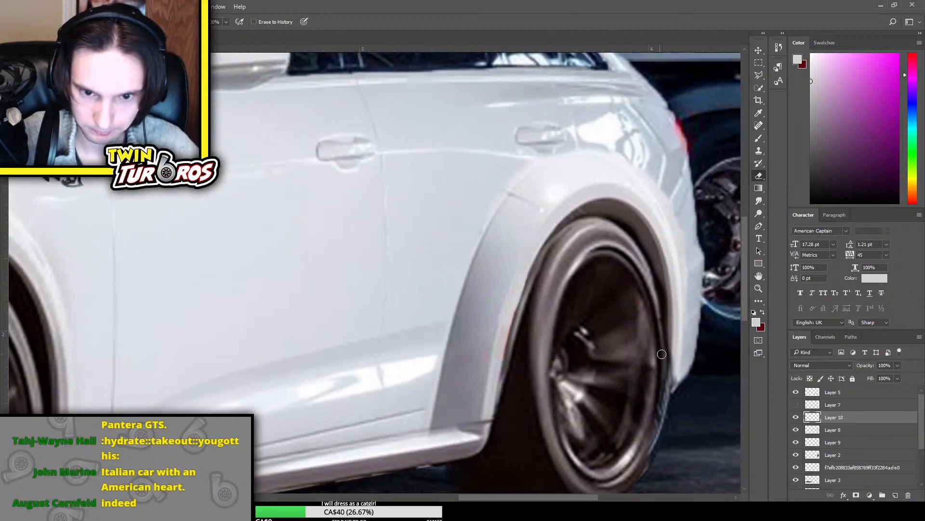
left_click(796, 418)
left_click(796, 418)
key("ctrl+t")
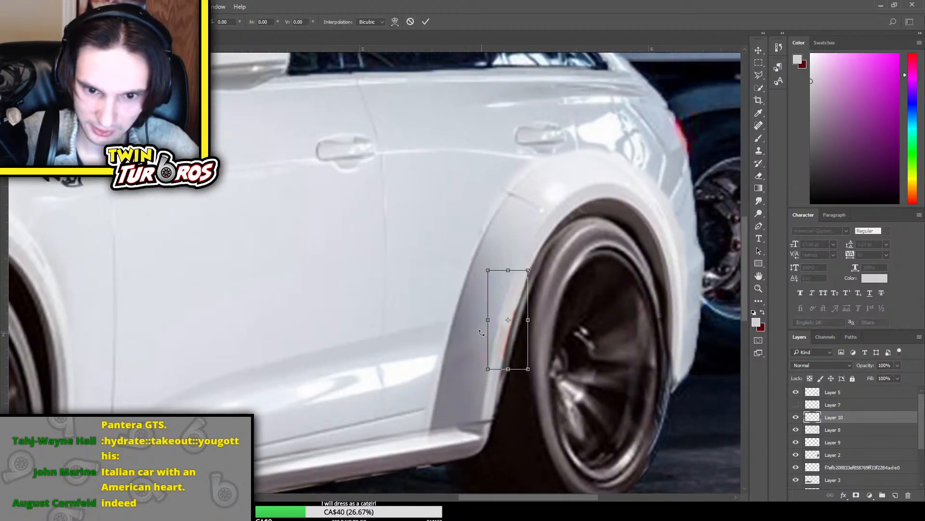
key("Return")
key("e")
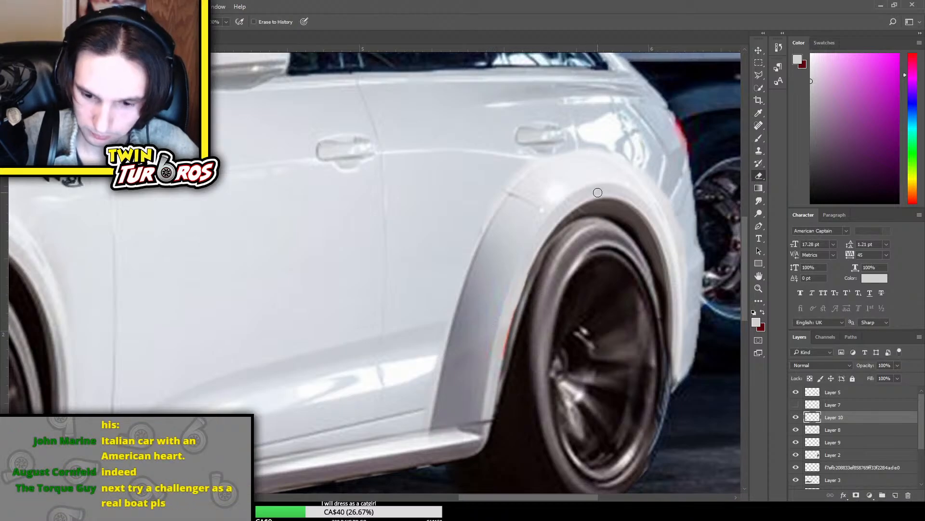
Review the full composite, and transform the lower front bumper on Layer 3 with a 0.01° rotation
key("ctrl+0")
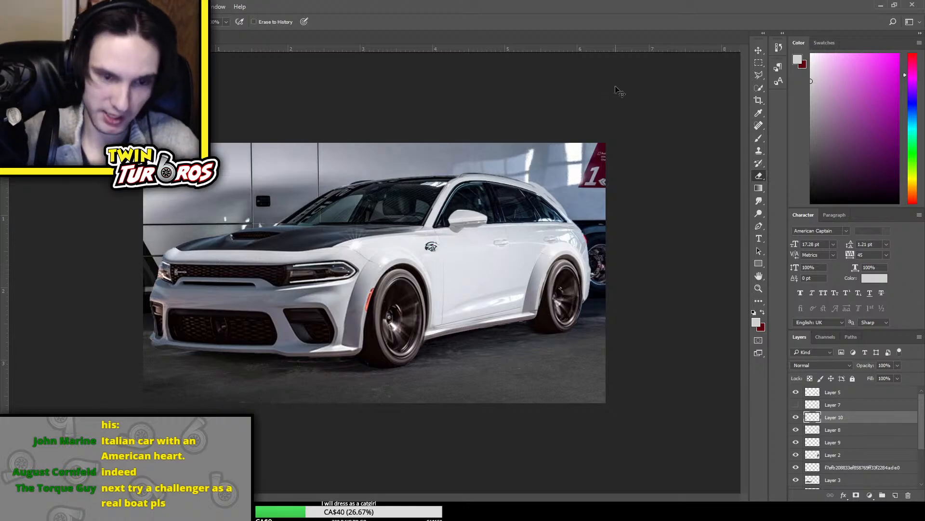
key("ctrl+minus")
key("ctrl+plus")
key("ctrl+plus")
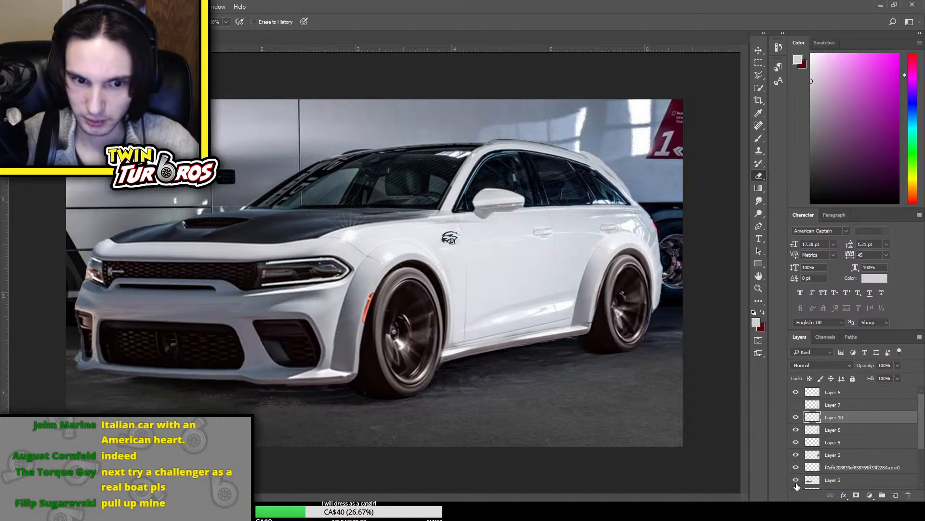
left_click(819, 482)
key("ctrl+t")
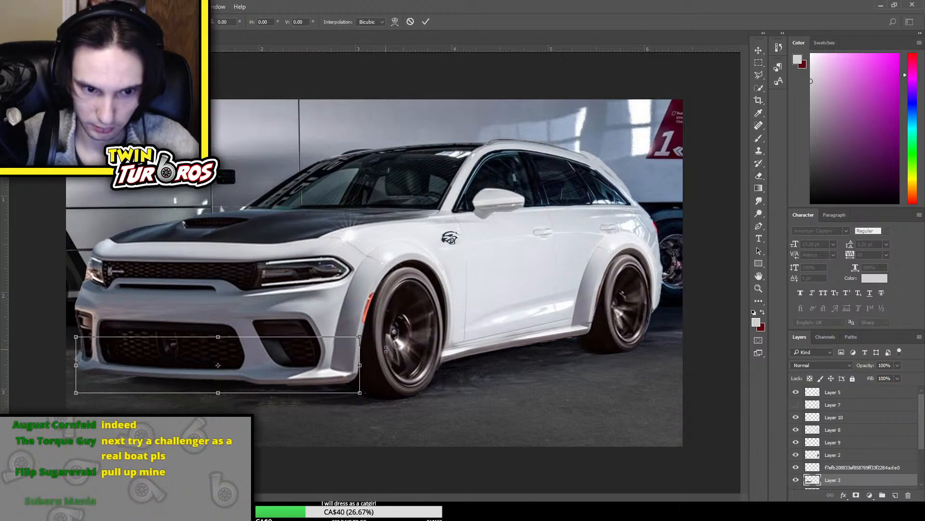
left_click_drag(385, 351, 381, 355)
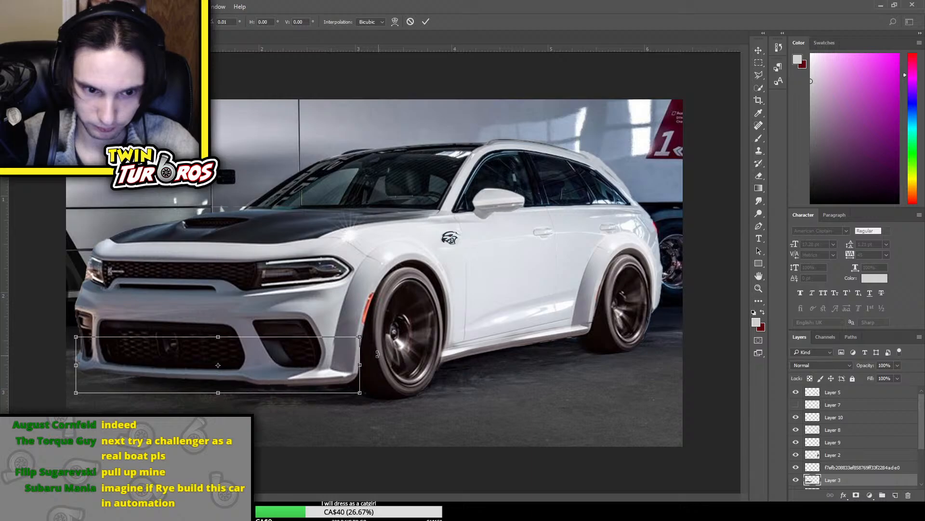
key("Return")
key("e")
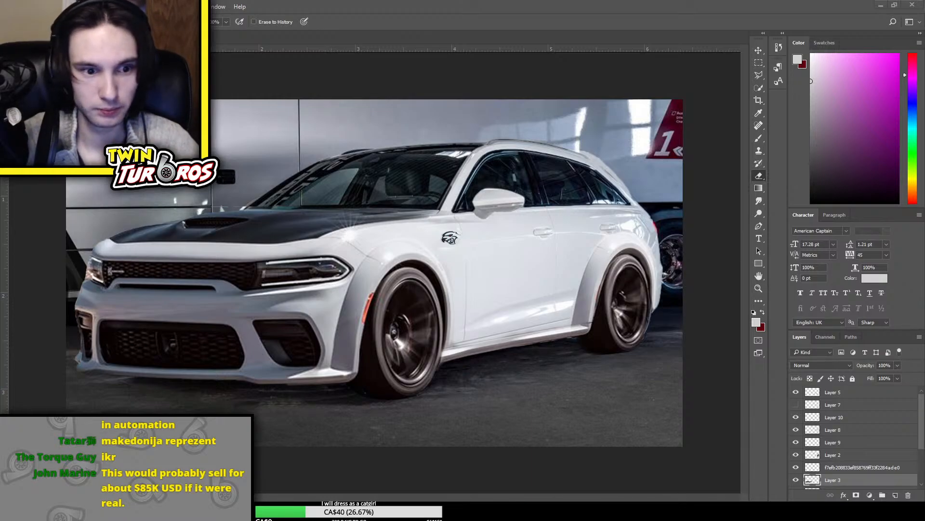
Place the CHARGUDI image into the document and move its layer above all the others
left_click_drag(924, 204, 668, 204)
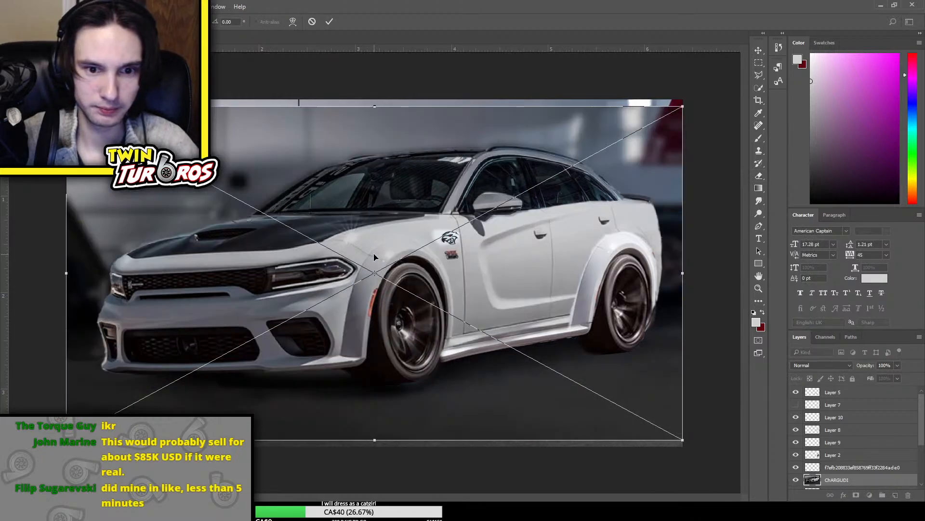
key("Return")
left_click_drag(859, 481, 858, 393)
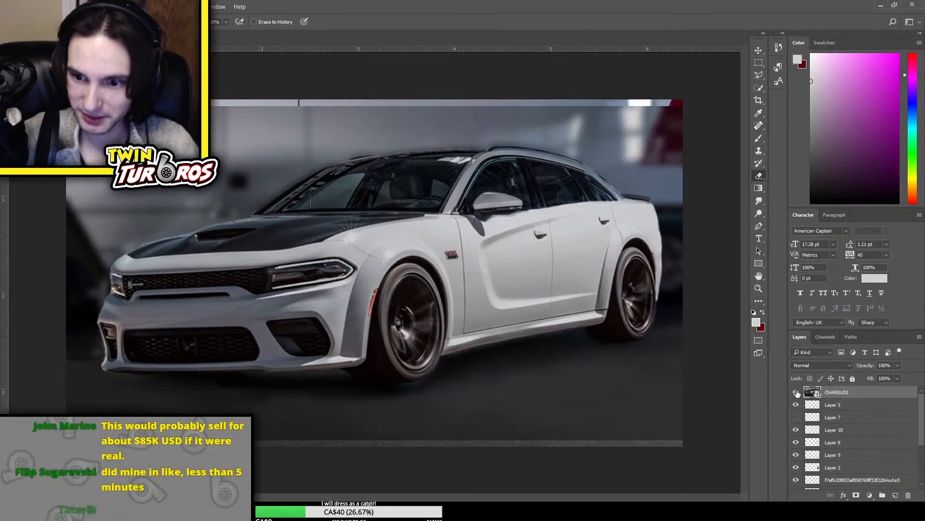
Scale the CHARGUDI image down to a bit over half size and place it over the composite's lower right corner
key("ctrl+t")
left_click_drag(683, 106, 551, 177)
mouse_move(482, 258)
left_mouse_down()
mouse_move(632, 362)
mouse_move(625, 379)
left_mouse_up()
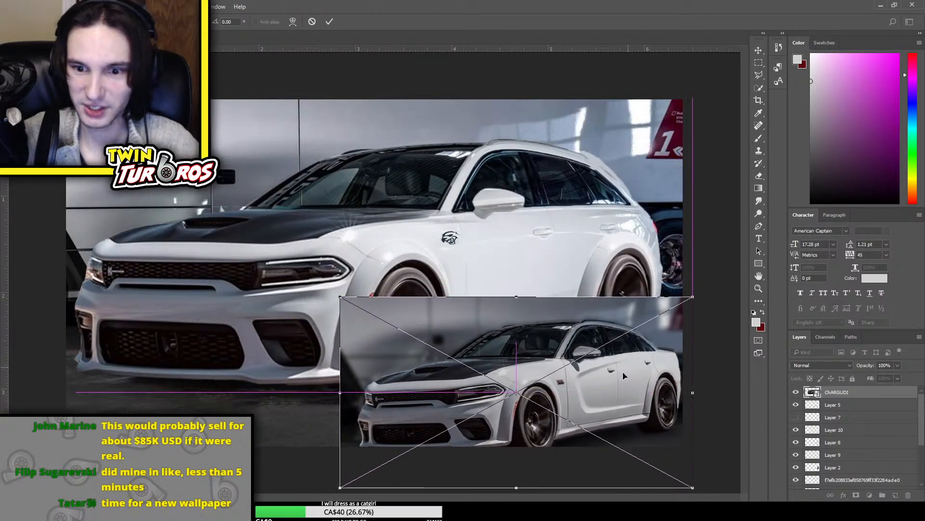
key("Return")
key("e")
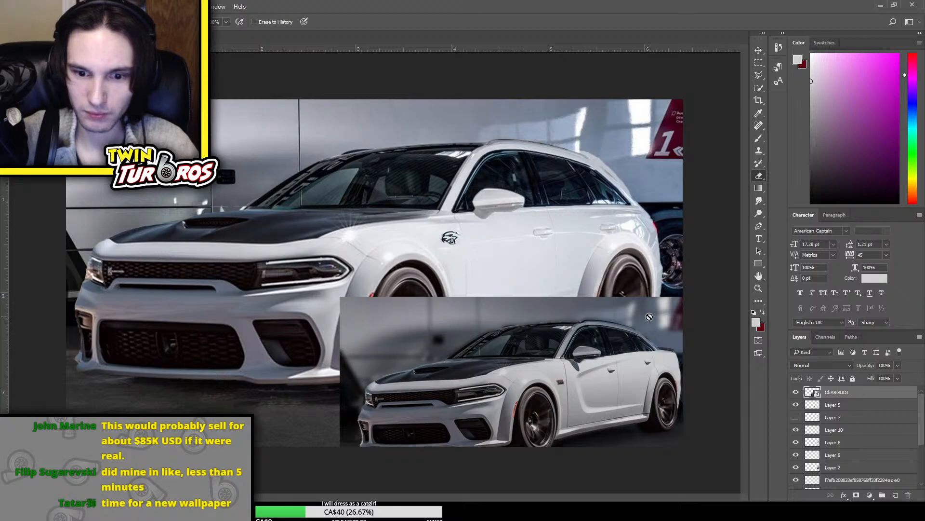
Shift the CHARGUDI inset slightly up and to the left, and hide its layer
key("ctrl+t")
left_click_drag(582, 393, 577, 376)
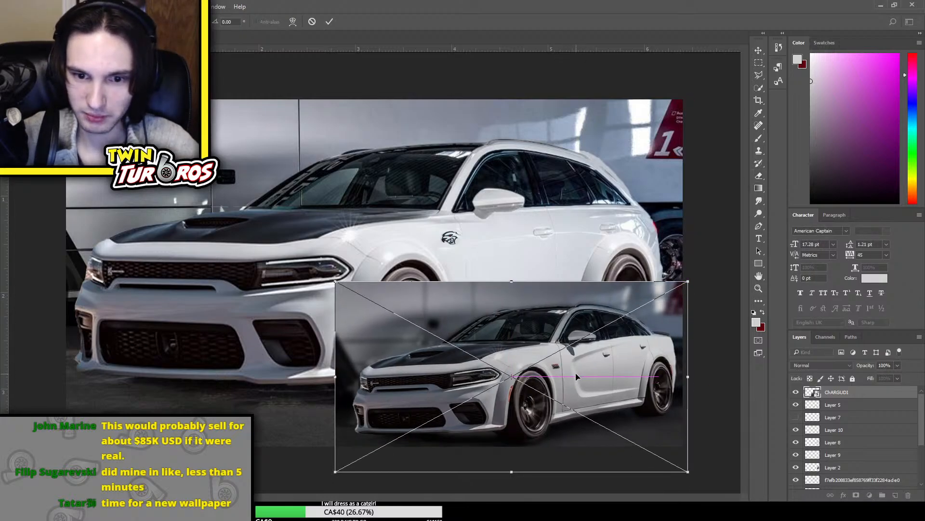
key("Return")
key("e")
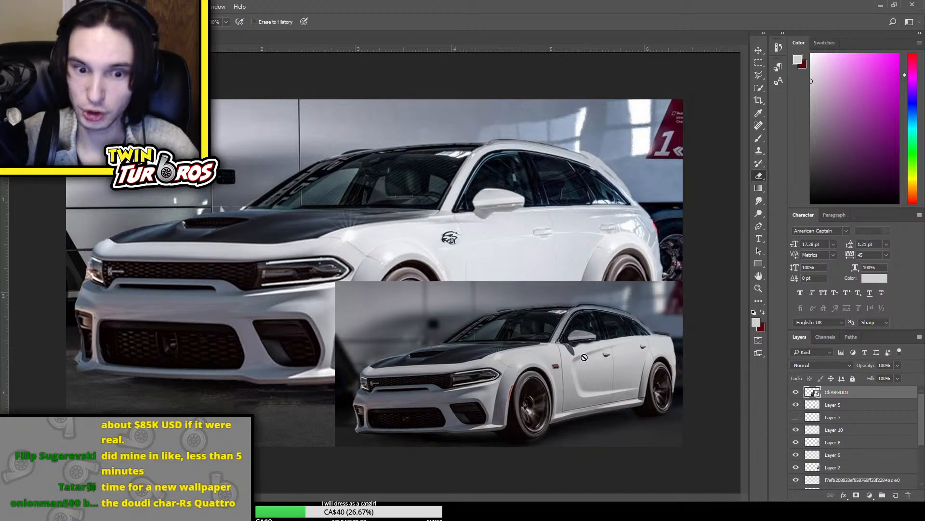
left_click(796, 392)
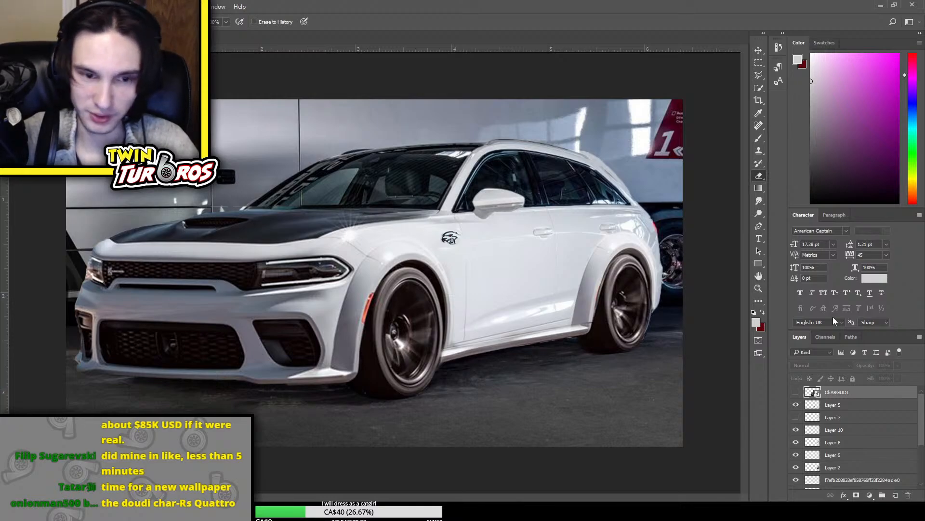
Examine the white wagon composite's front fender, doors and rear flare up close and in full view
scroll(700, 248, "up", 2)
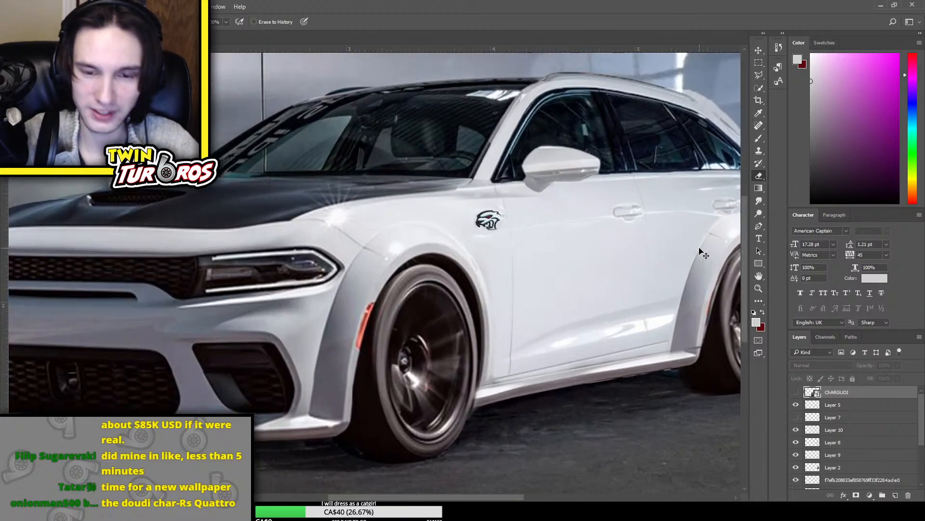
scroll(702, 252, "down", 3)
scroll(703, 252, "up", 2)
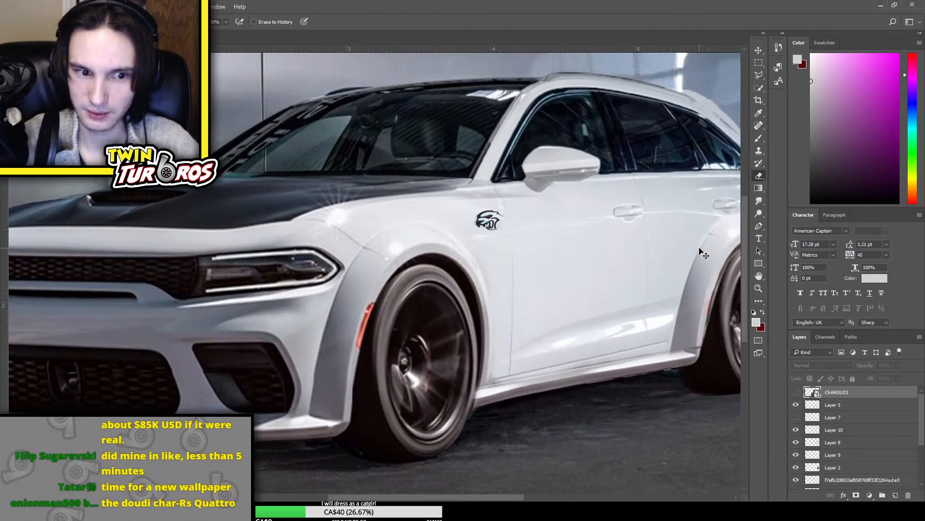
scroll(703, 252, "down", 3)
scroll(703, 251, "up", 3)
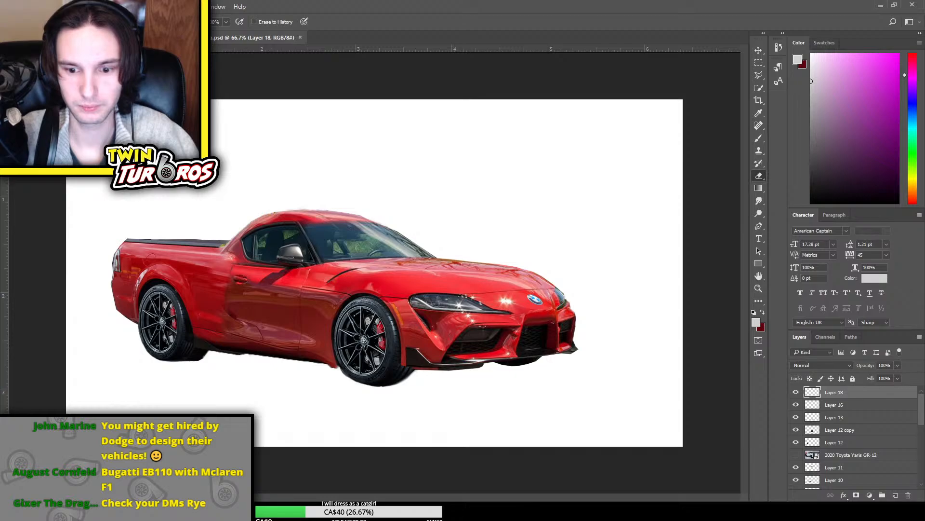
Compare the open red pickup document with the white wagon composite, and return to the wagon composite
left_click(154, 37)
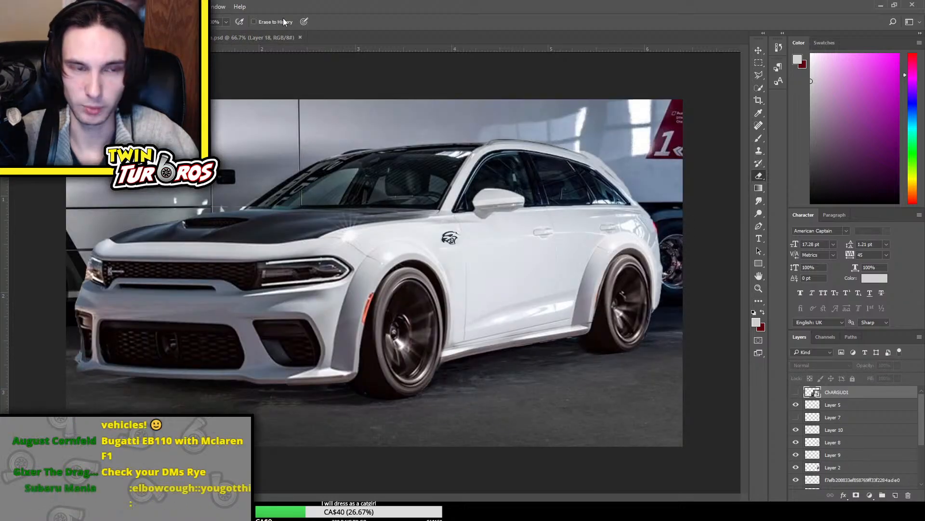
left_click(263, 36)
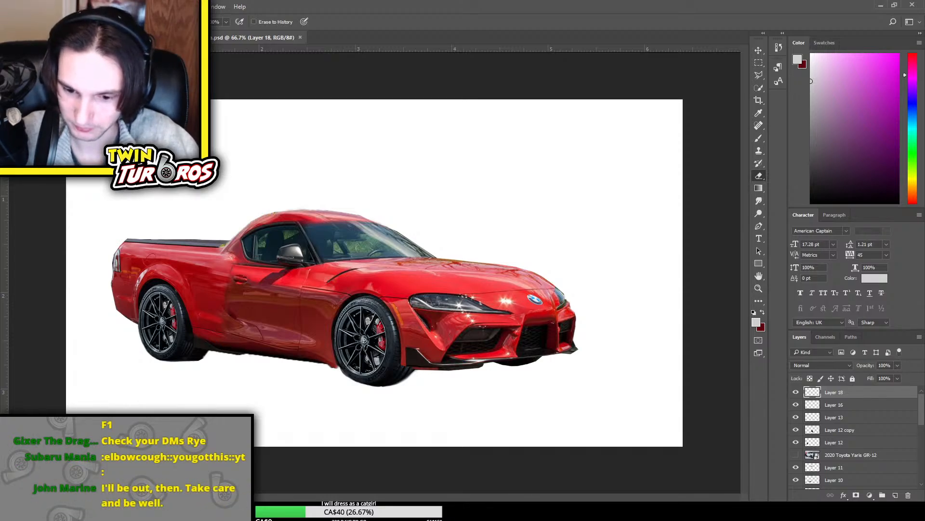
key("ctrl+Tab")
left_click(229, 37)
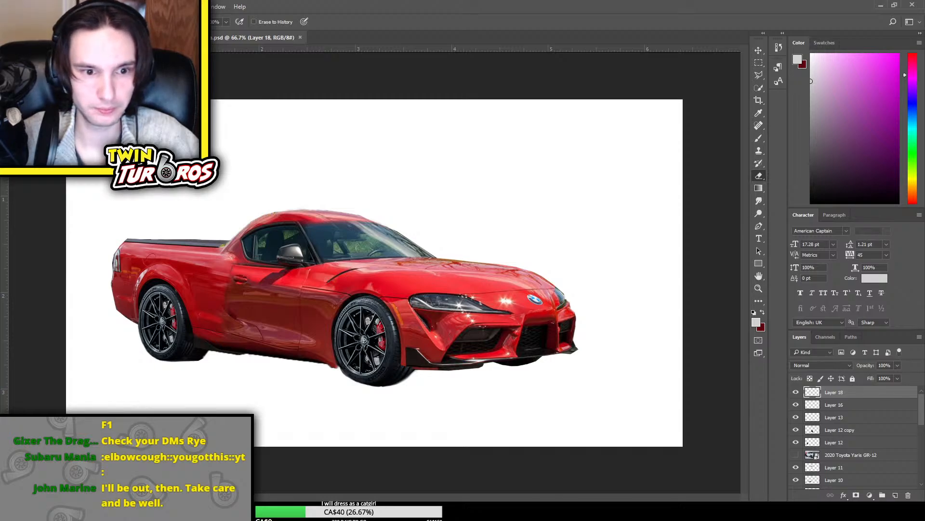
left_click(159, 37)
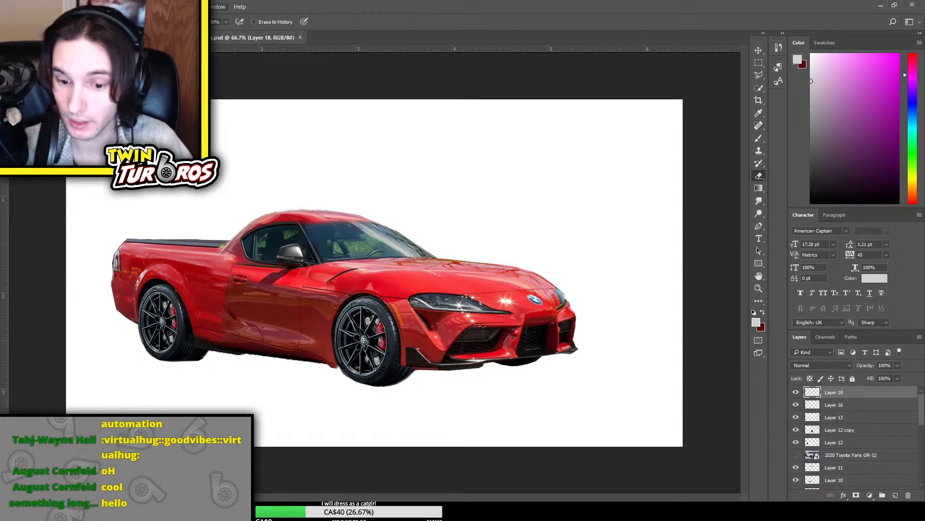
key("ctrl+Tab")
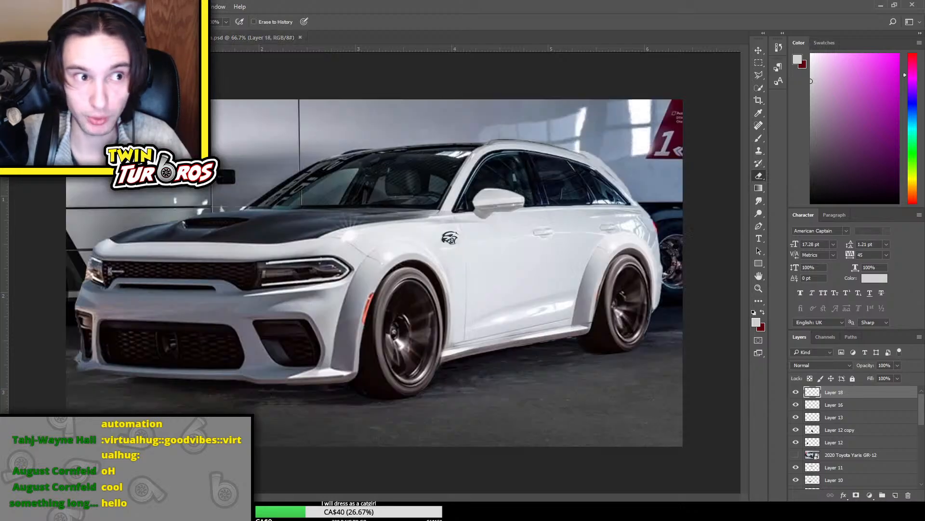